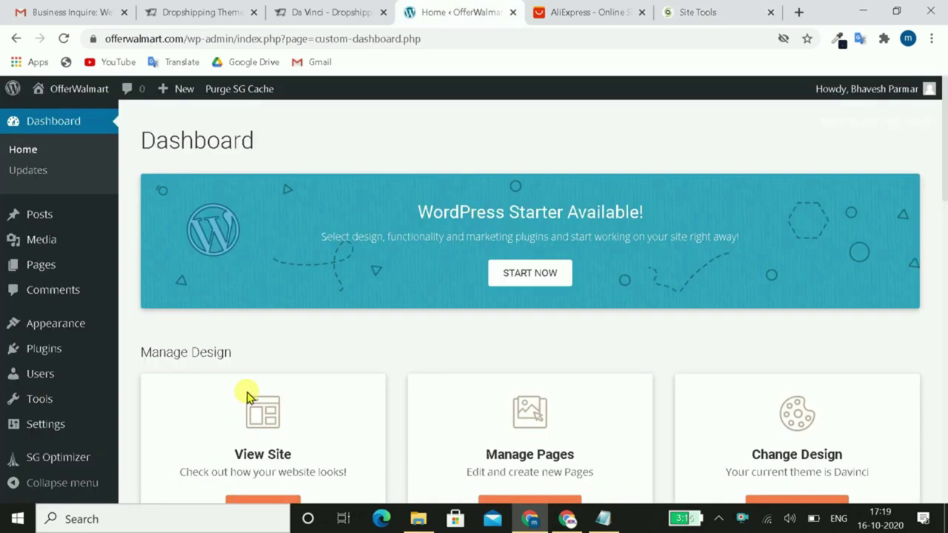
Browse the free Da Vinci theme page and the Dropshipping Themes grid, then head to WordPress Appearance > Themes.
{"action": "left_click", "coordinate": [291, 10]}
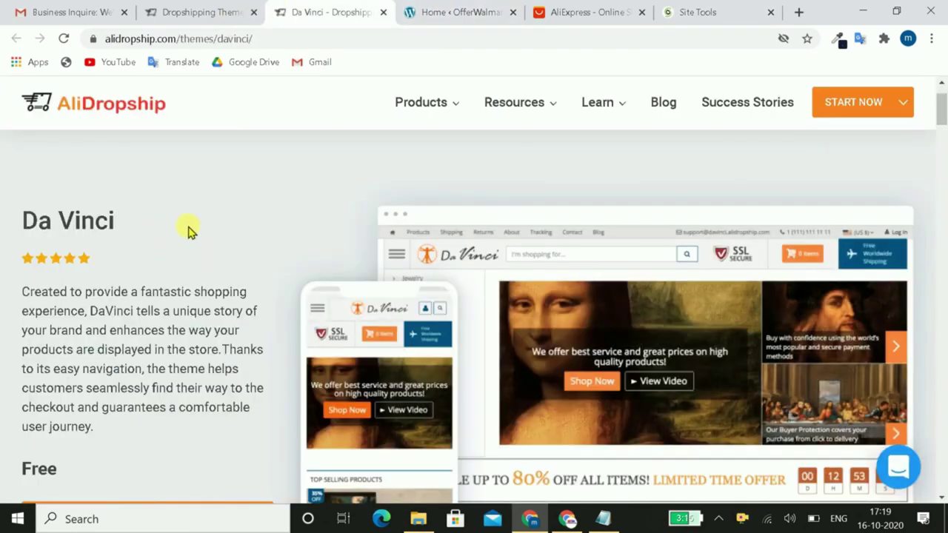
{"action": "scroll", "coordinate": [204, 358], "scroll_direction": "down", "scroll_amount": 3}
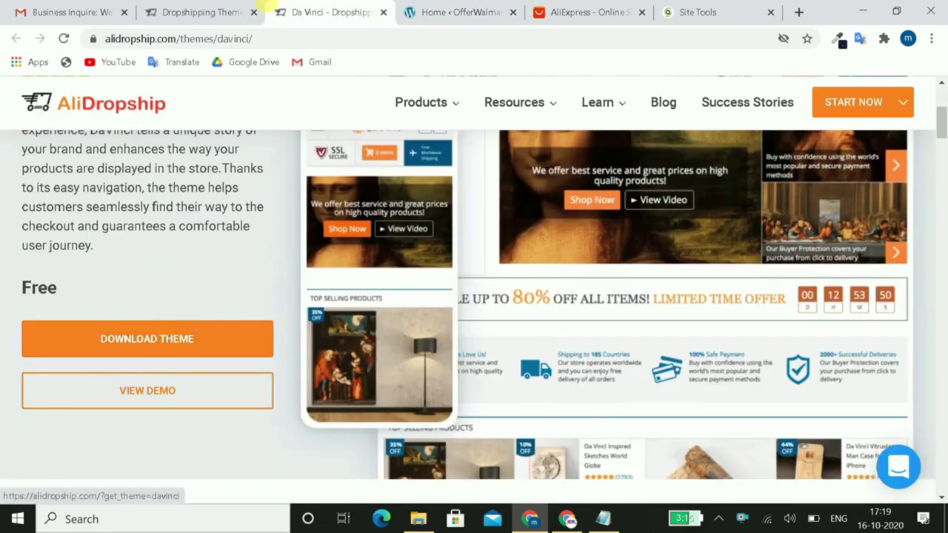
{"action": "left_click", "coordinate": [208, 9]}
{"action": "scroll", "coordinate": [355, 263], "scroll_direction": "down", "scroll_amount": 2}
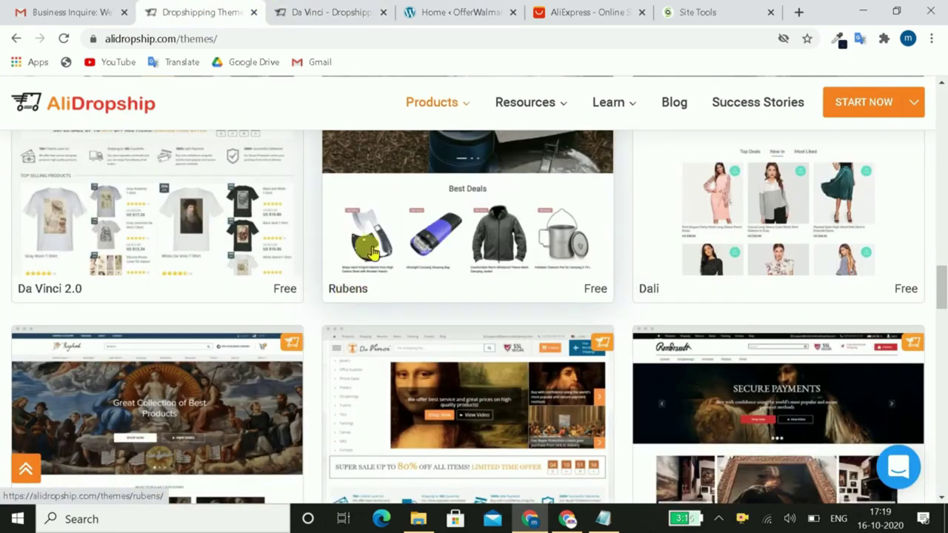
{"action": "scroll", "coordinate": [710, 326], "scroll_direction": "down", "scroll_amount": 4}
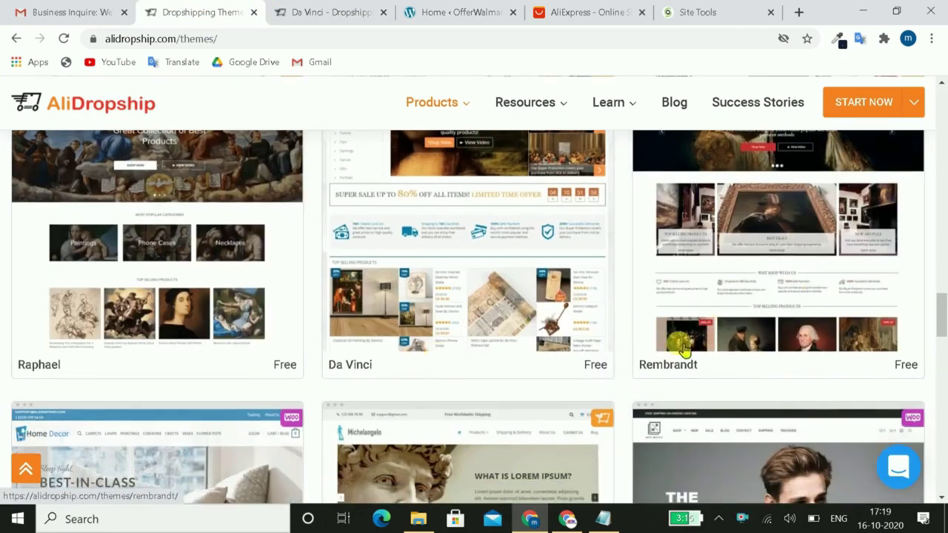
{"action": "scroll", "coordinate": [617, 345], "scroll_direction": "down", "scroll_amount": 5}
{"action": "left_click", "coordinate": [329, 11]}
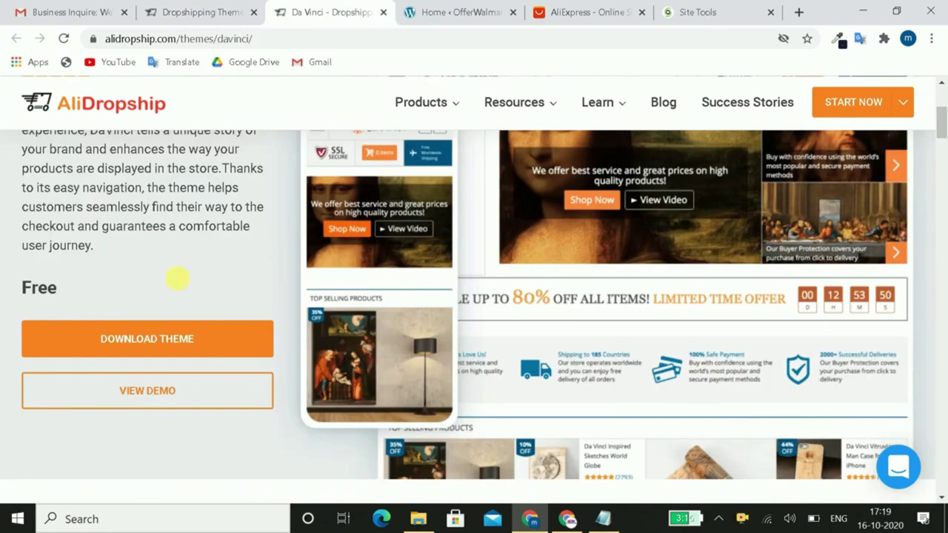
{"action": "left_click", "coordinate": [424, 11]}
{"action": "mouse_move", "coordinate": [78, 324]}
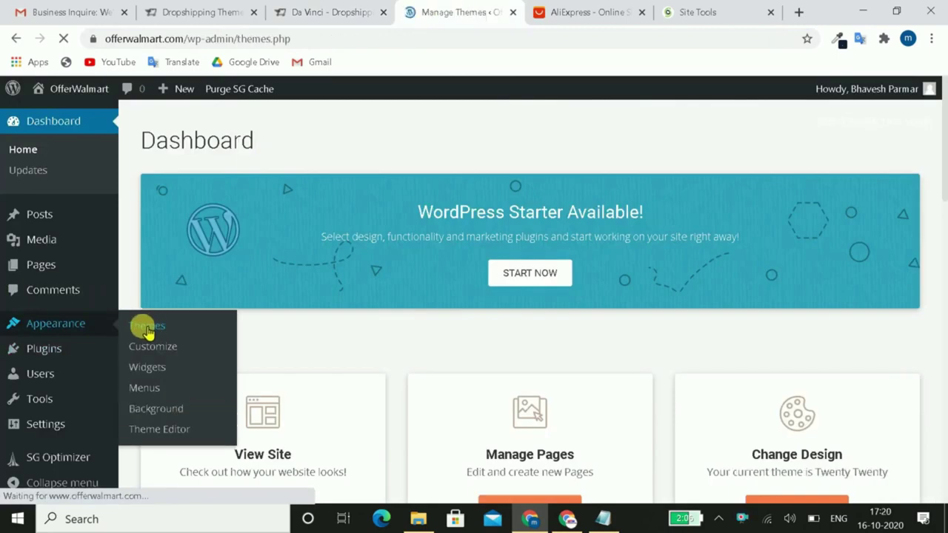
Upload davinci.1.4.2.zip as a new theme, install it and activate Da Vinci.
{"action": "scroll", "coordinate": [146, 331], "scroll_direction": "down", "scroll_amount": 3}
{"action": "scroll", "coordinate": [216, 228], "scroll_direction": "up", "scroll_amount": 3}
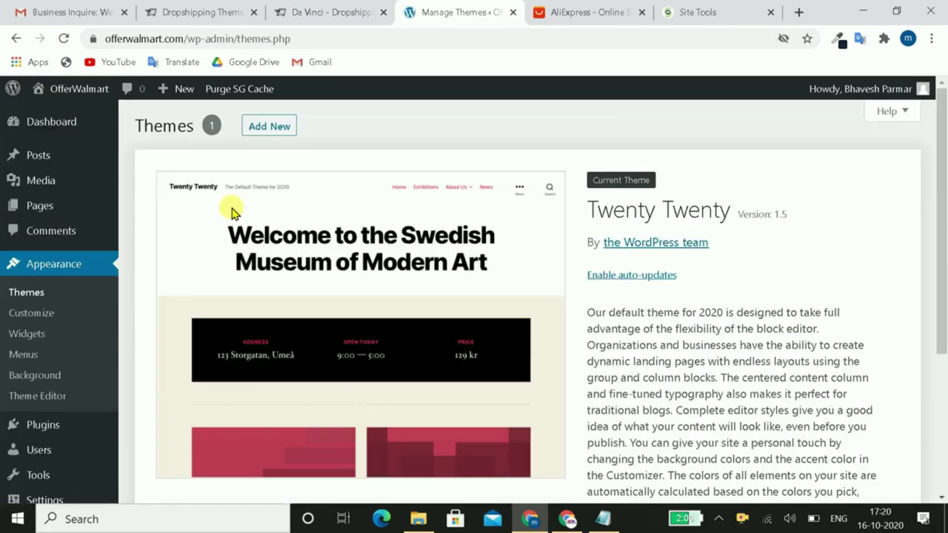
{"action": "left_click", "coordinate": [265, 129]}
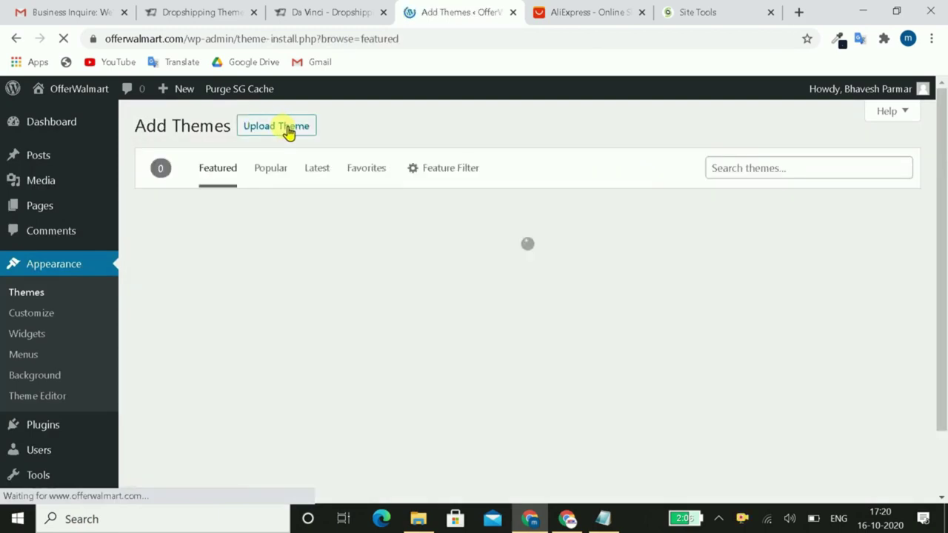
{"action": "left_click", "coordinate": [289, 129]}
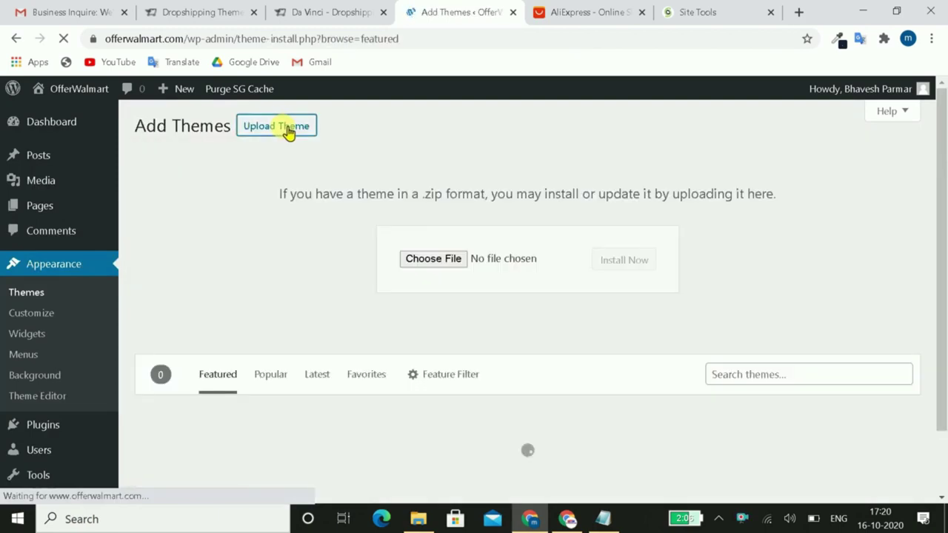
{"action": "left_click", "coordinate": [455, 267]}
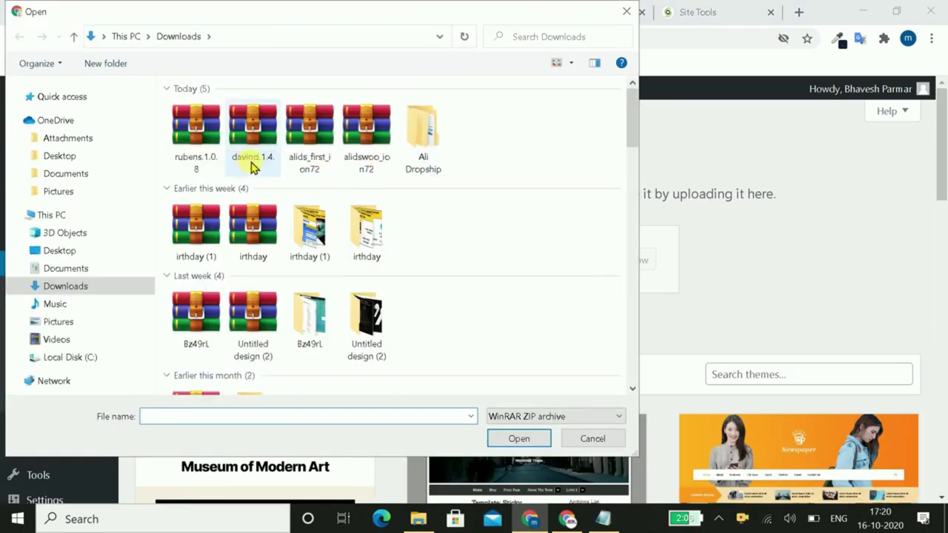
{"action": "left_click", "coordinate": [252, 148]}
{"action": "left_click", "coordinate": [508, 440]}
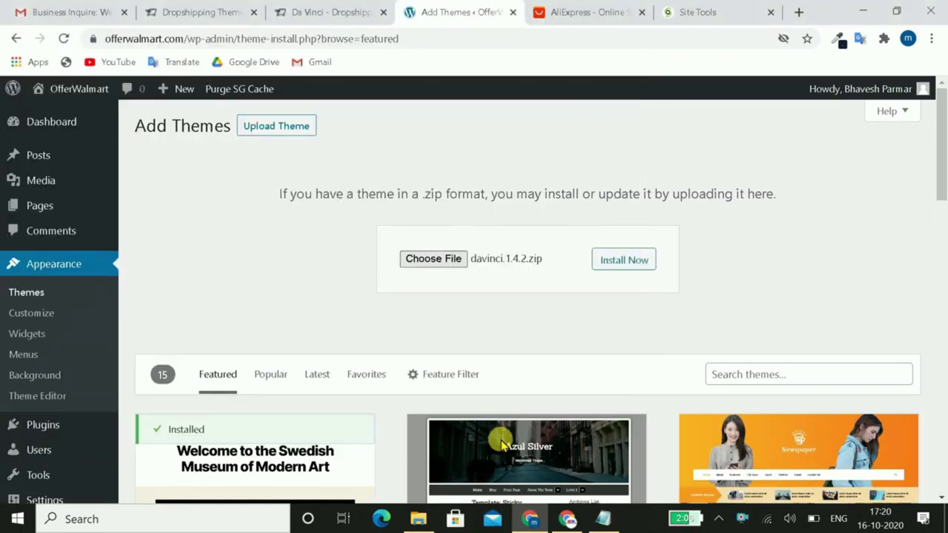
{"action": "left_click", "coordinate": [619, 261]}
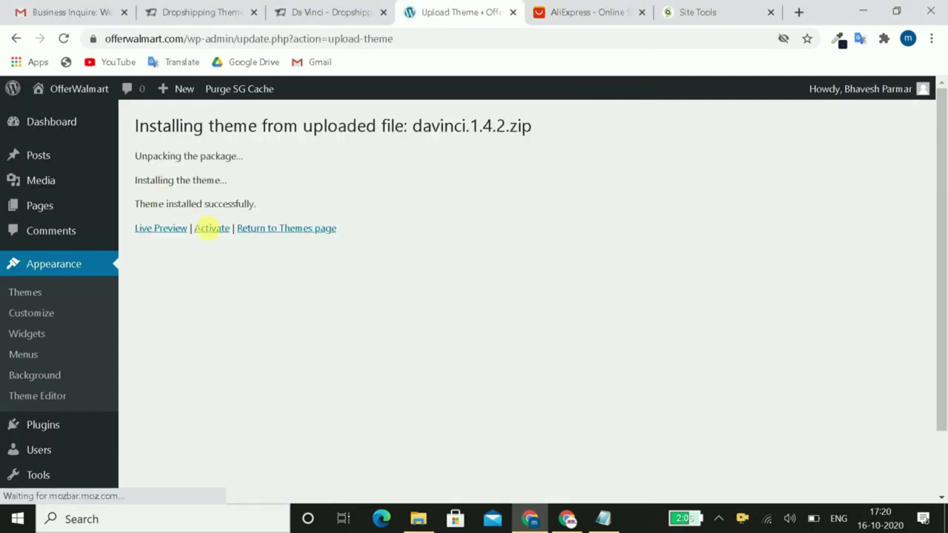
{"action": "left_click", "coordinate": [212, 229]}
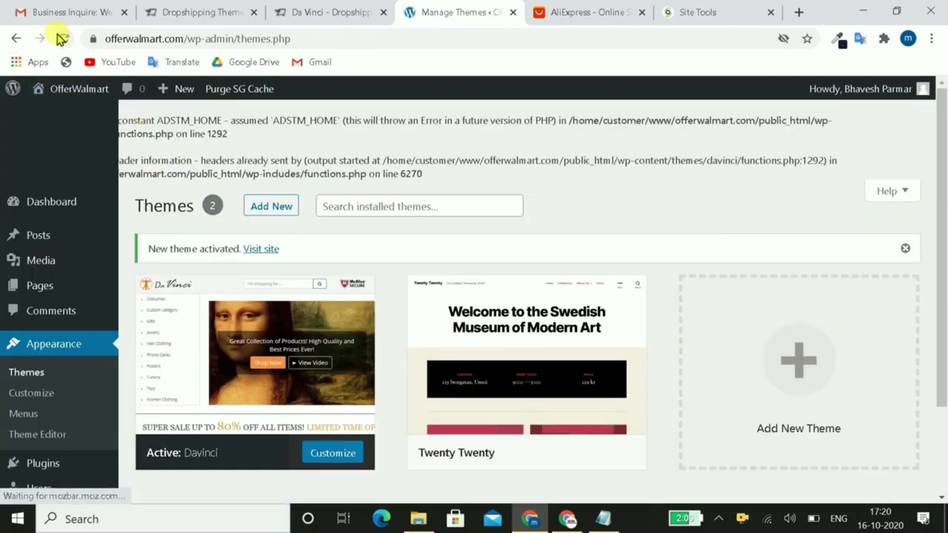
Reload Themes and delete the Twenty Twenty theme, confirming the deletion.
{"action": "left_click", "coordinate": [63, 40]}
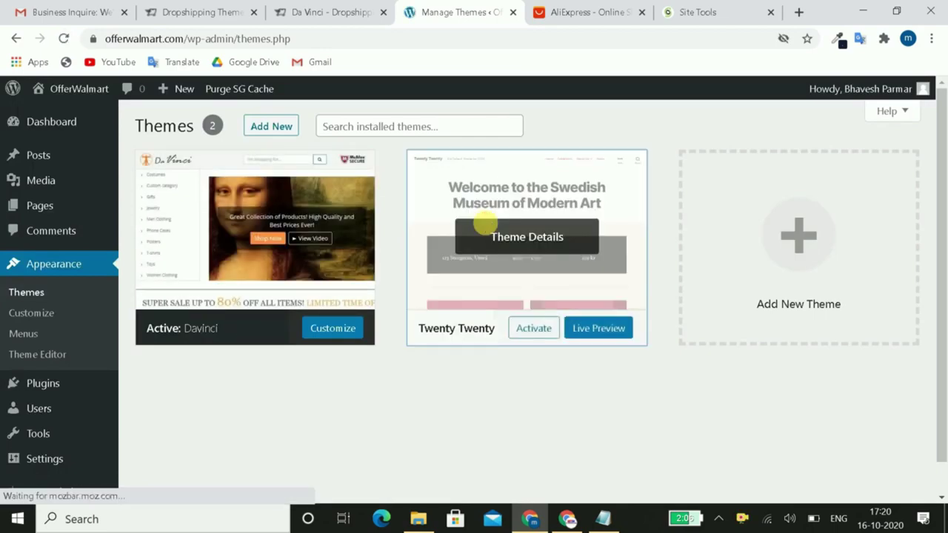
{"action": "left_click", "coordinate": [484, 231]}
{"action": "left_click", "coordinate": [893, 474]}
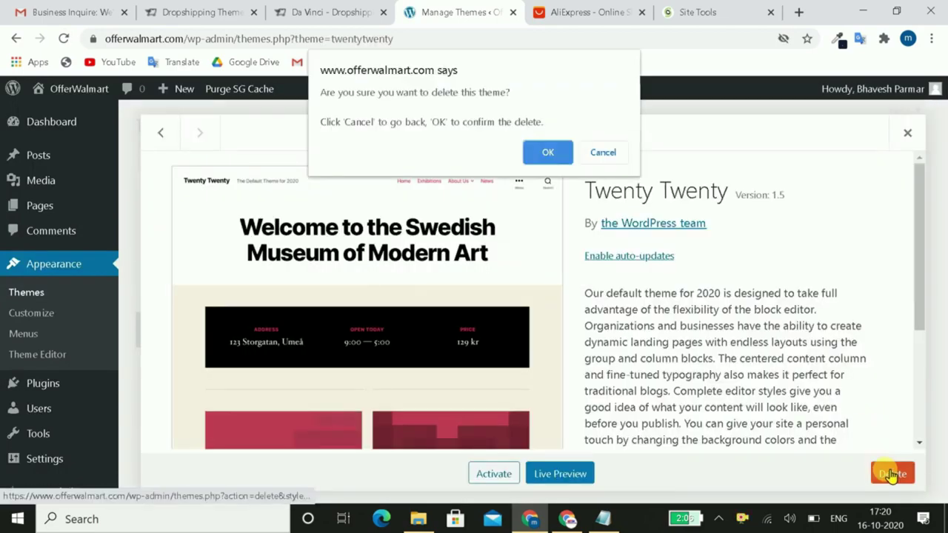
{"action": "left_click", "coordinate": [556, 152]}
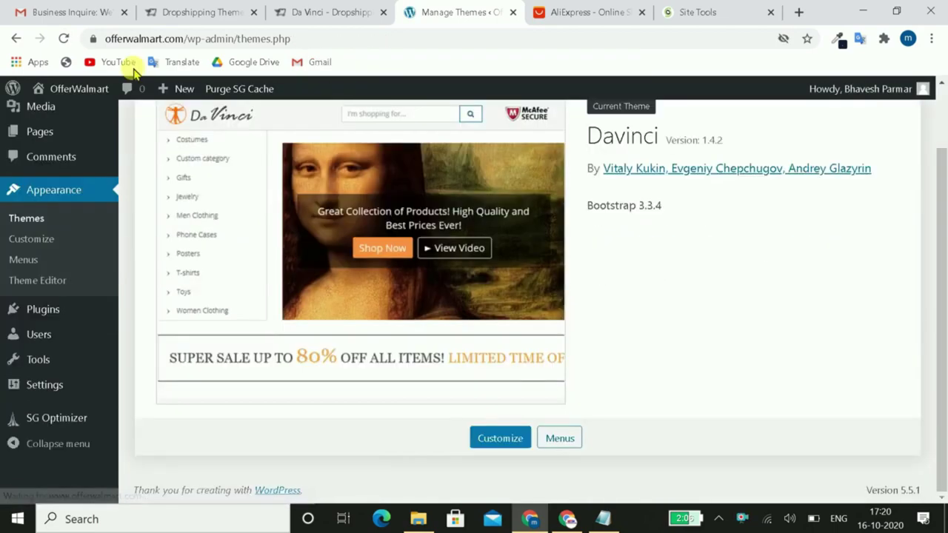
Open the live store in a new tab to check it, then return to Themes.
{"action": "mouse_move", "coordinate": [89, 86]}
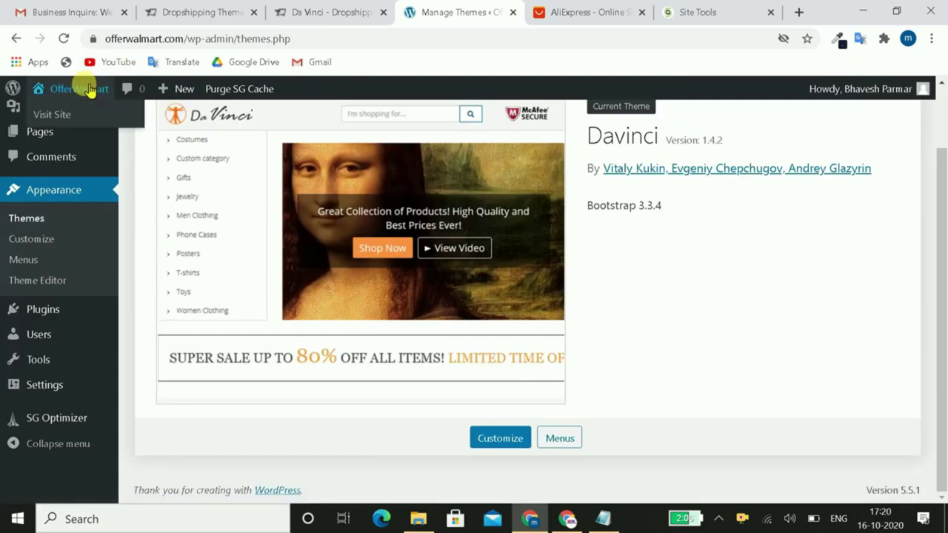
{"action": "right_click", "coordinate": [62, 111]}
{"action": "left_click", "coordinate": [104, 120]}
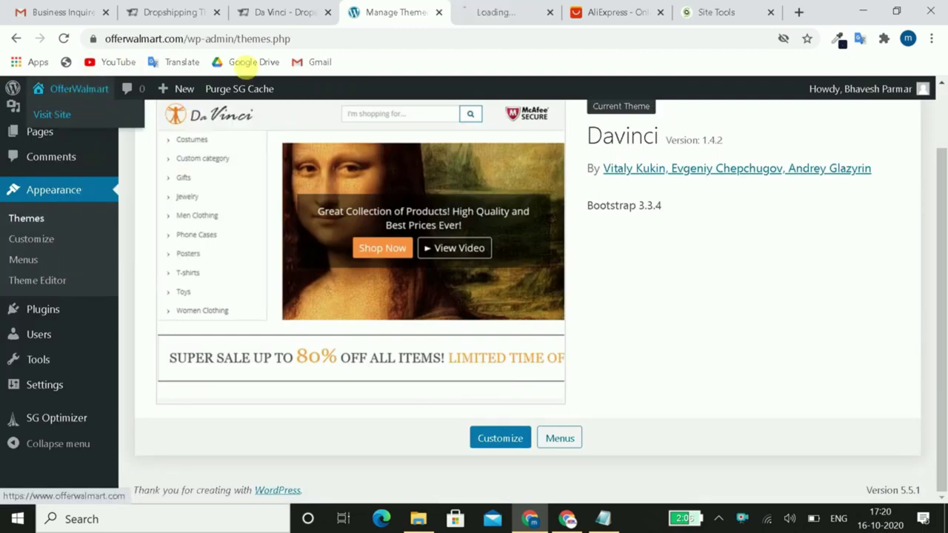
{"action": "left_click", "coordinate": [479, 8]}
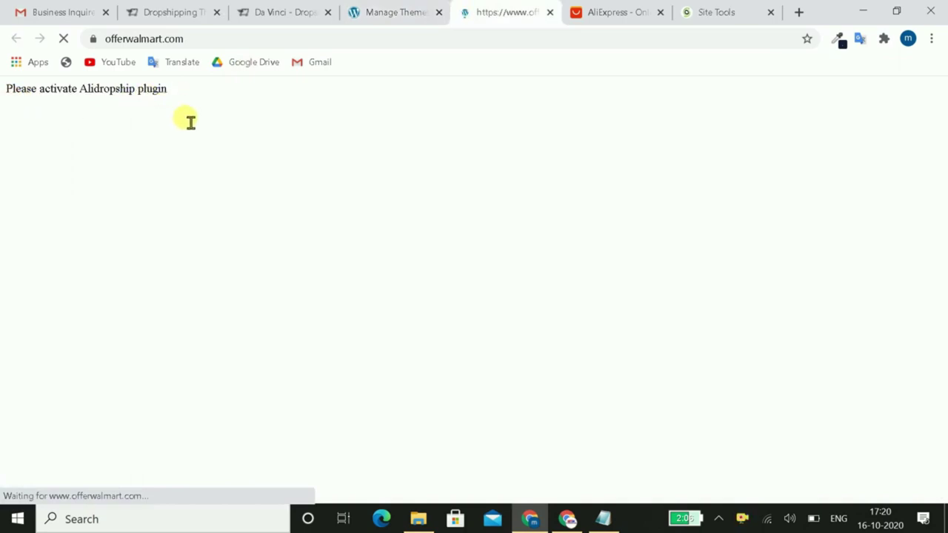
{"action": "left_click", "coordinate": [380, 17]}
{"action": "scroll", "coordinate": [218, 221], "scroll_direction": "up", "scroll_amount": 1}
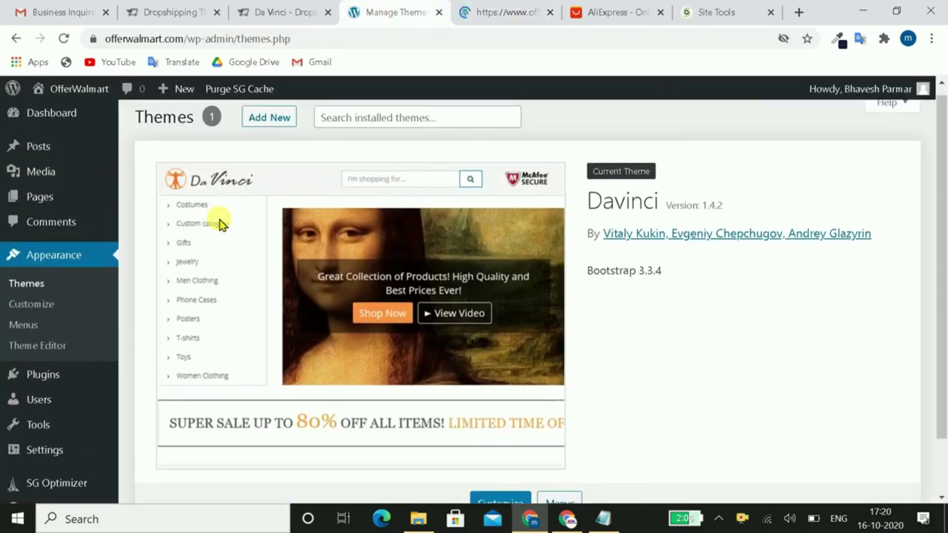
{"action": "scroll", "coordinate": [220, 225], "scroll_direction": "down", "scroll_amount": 1}
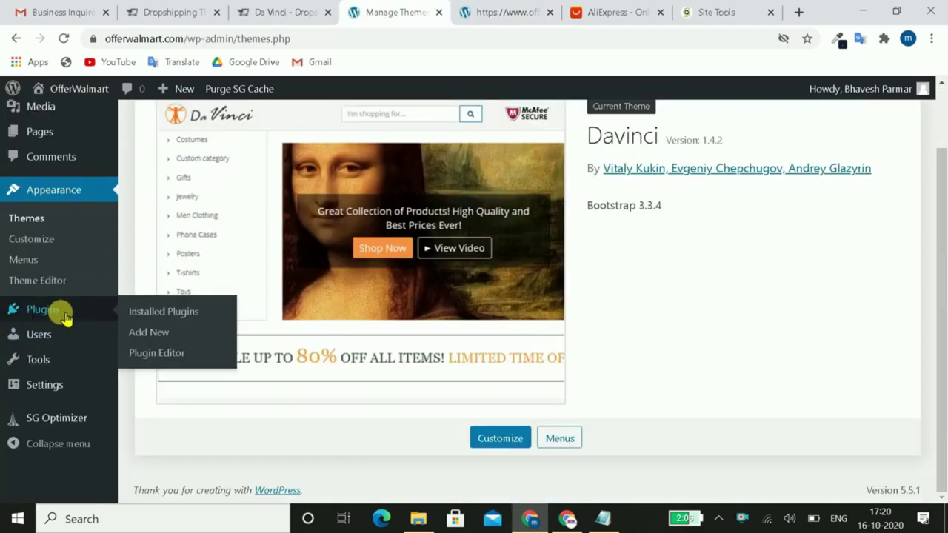
Upload alids_first_ion72.zip from the Ali Dropship folder as a new plugin and install it.
{"action": "left_click", "coordinate": [160, 334]}
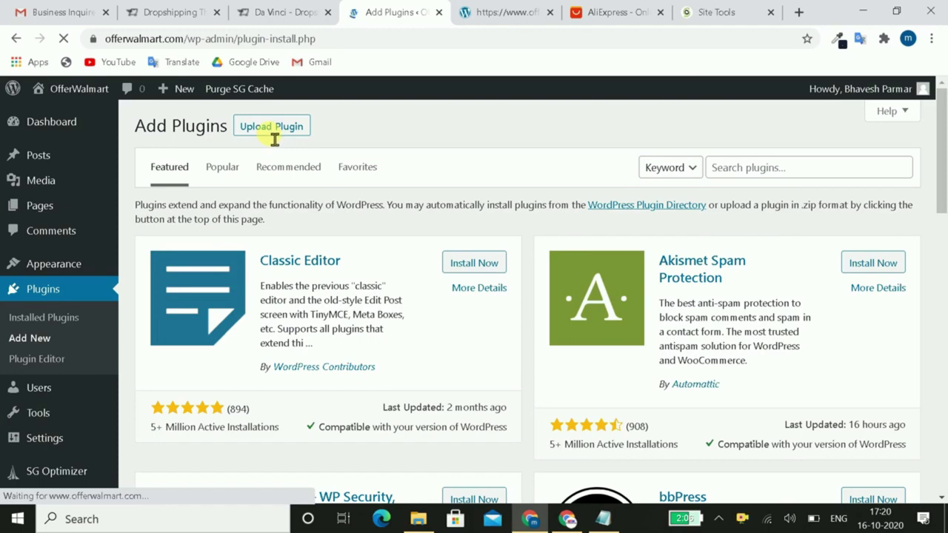
{"action": "left_click", "coordinate": [263, 127]}
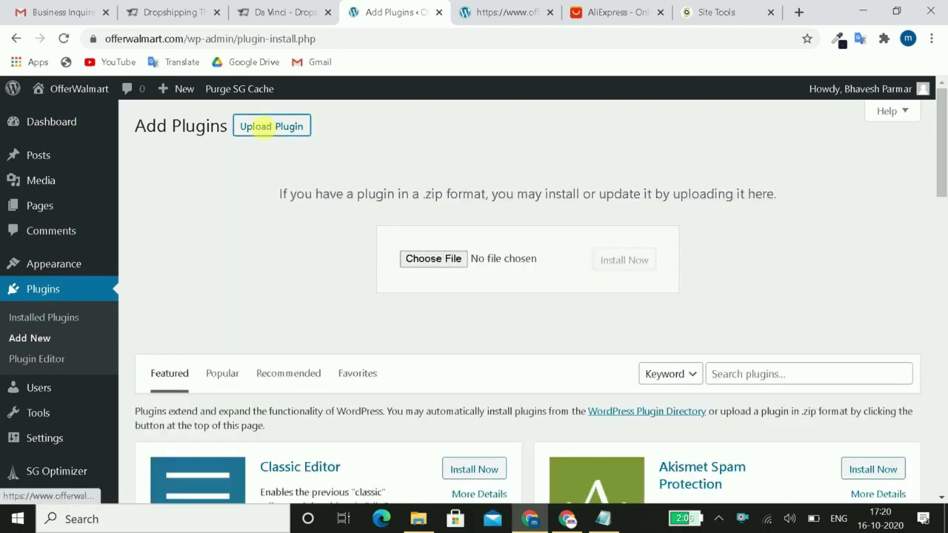
{"action": "left_click", "coordinate": [422, 262]}
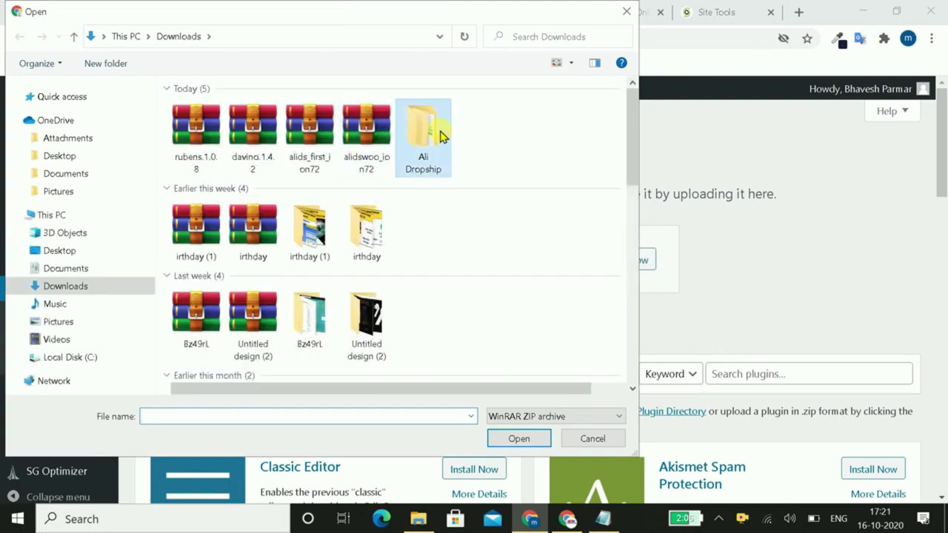
{"action": "double_click", "coordinate": [440, 135]}
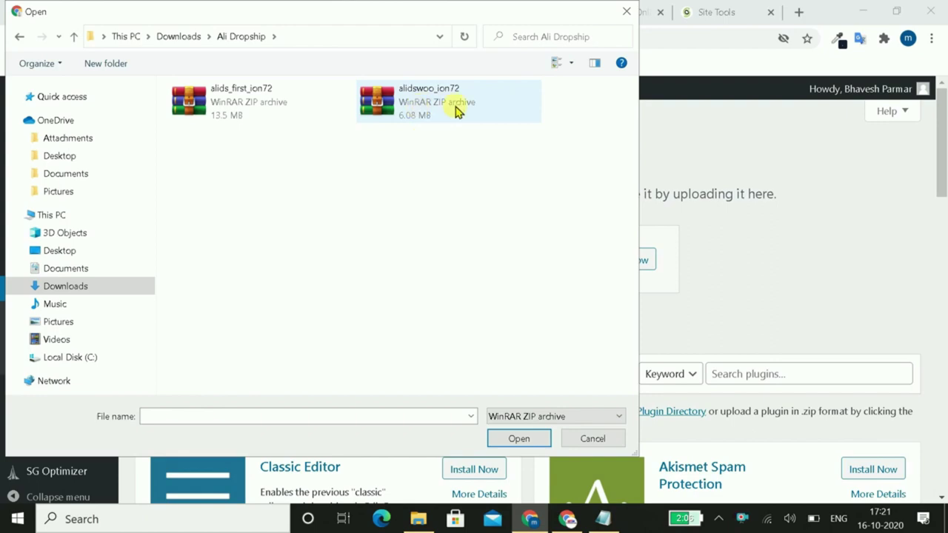
{"action": "left_click", "coordinate": [214, 117]}
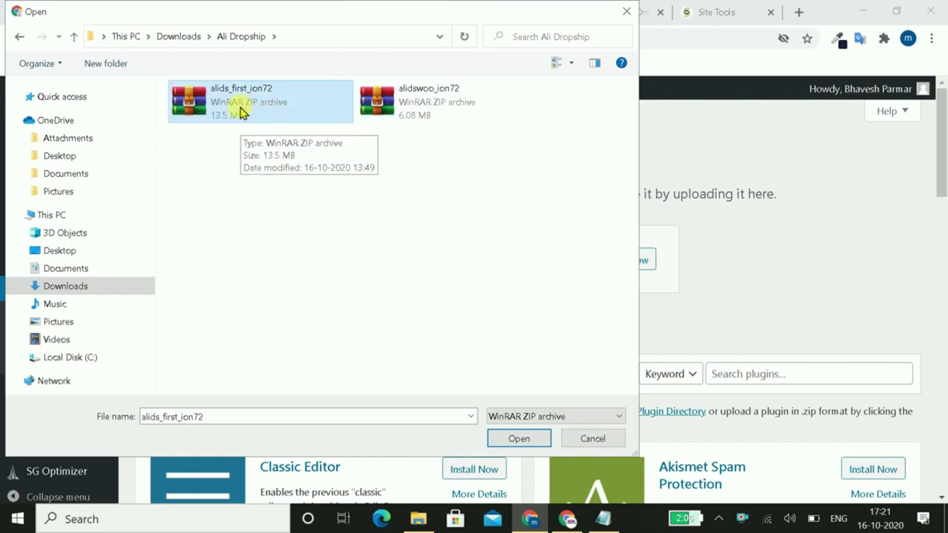
{"action": "left_click", "coordinate": [518, 442]}
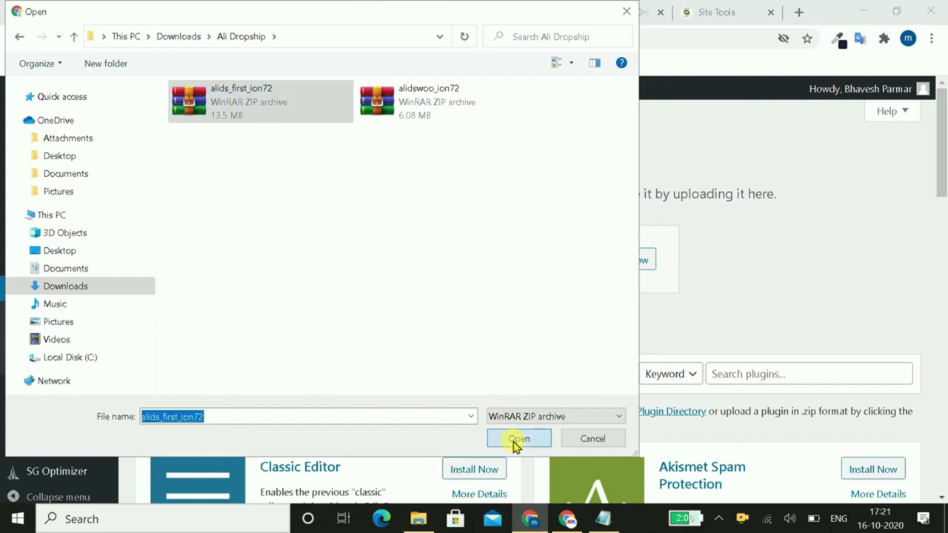
{"action": "left_click", "coordinate": [616, 263]}
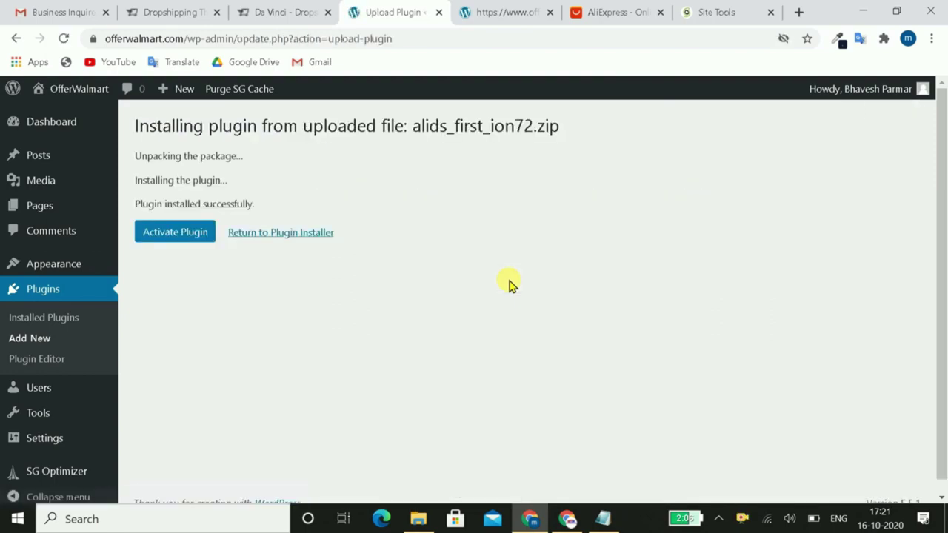
Activate the AliDropship plugin and go to its License page.
{"action": "left_click", "coordinate": [170, 234]}
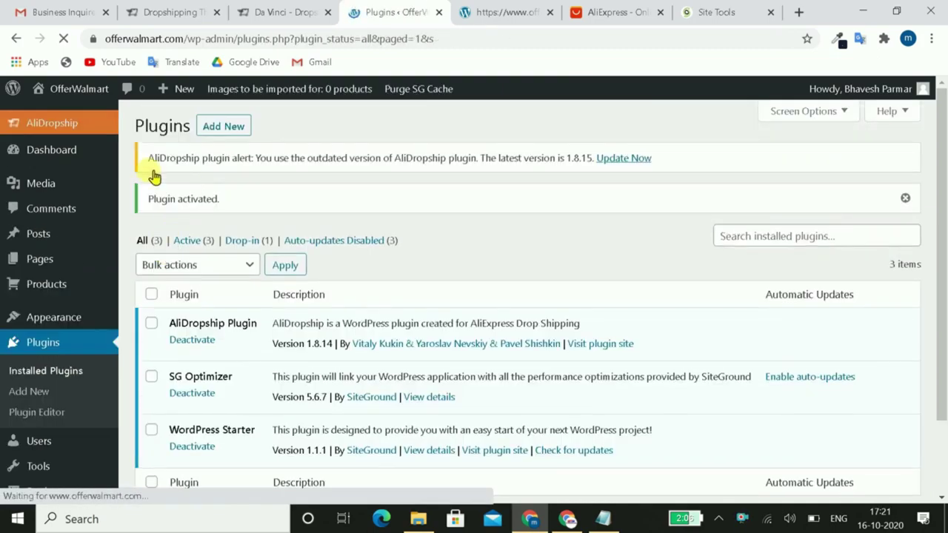
{"action": "left_click", "coordinate": [78, 125]}
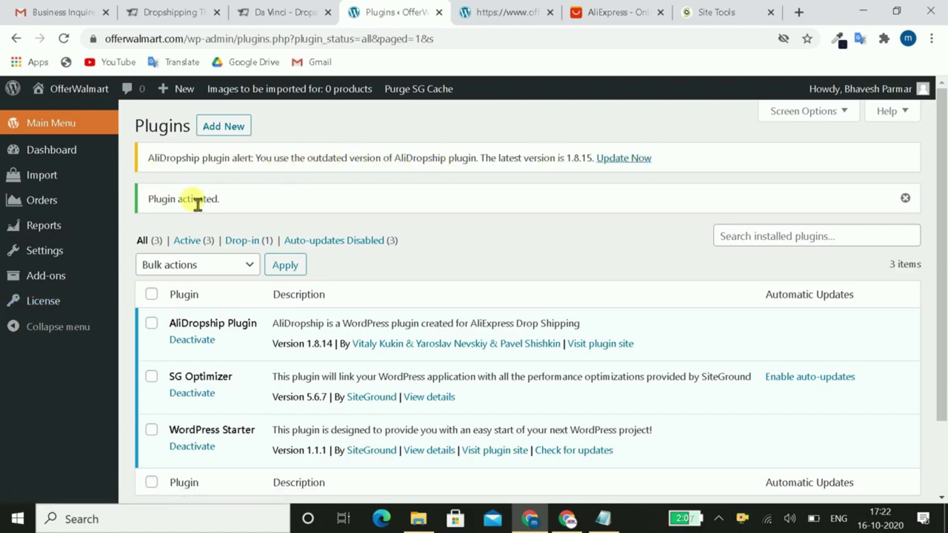
{"action": "left_click", "coordinate": [59, 301]}
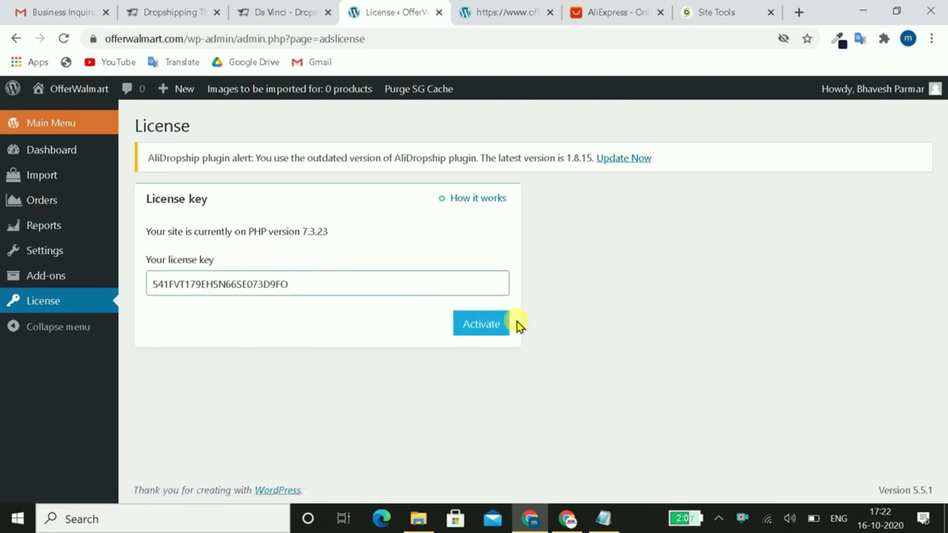
Submit the pasted license key for activation, then view the offerwalmart.com storefront tab.
{"action": "left_click", "coordinate": [476, 326]}
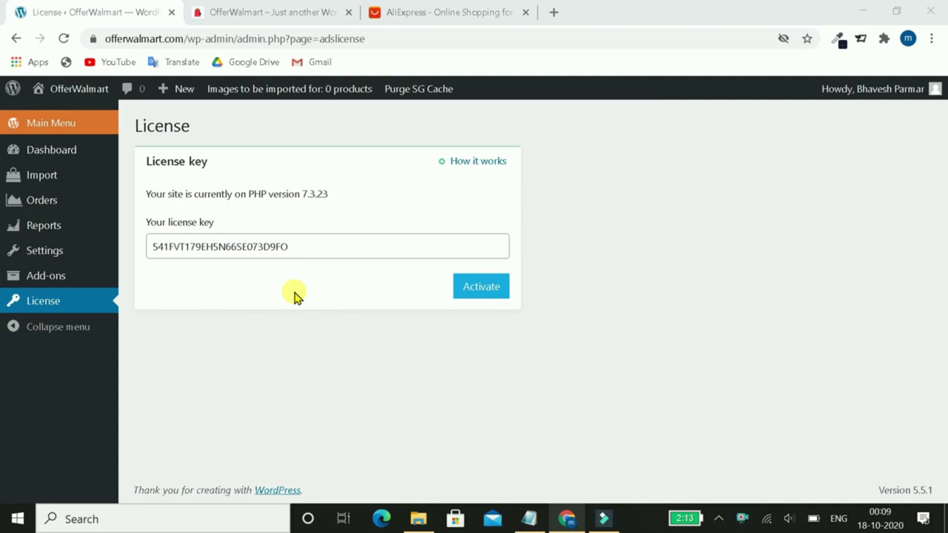
{"action": "double_click", "coordinate": [339, 257]}
{"action": "left_click", "coordinate": [339, 257]}
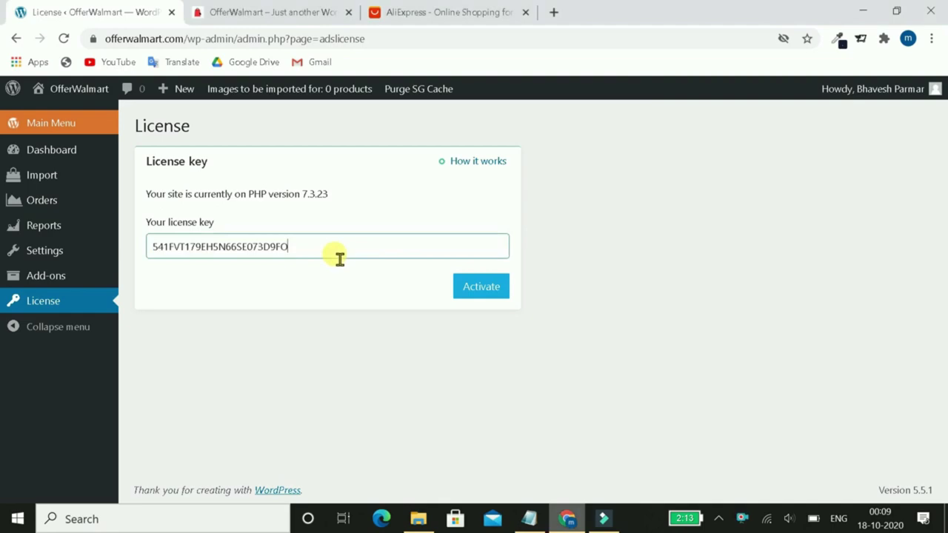
{"action": "left_click", "coordinate": [299, 317]}
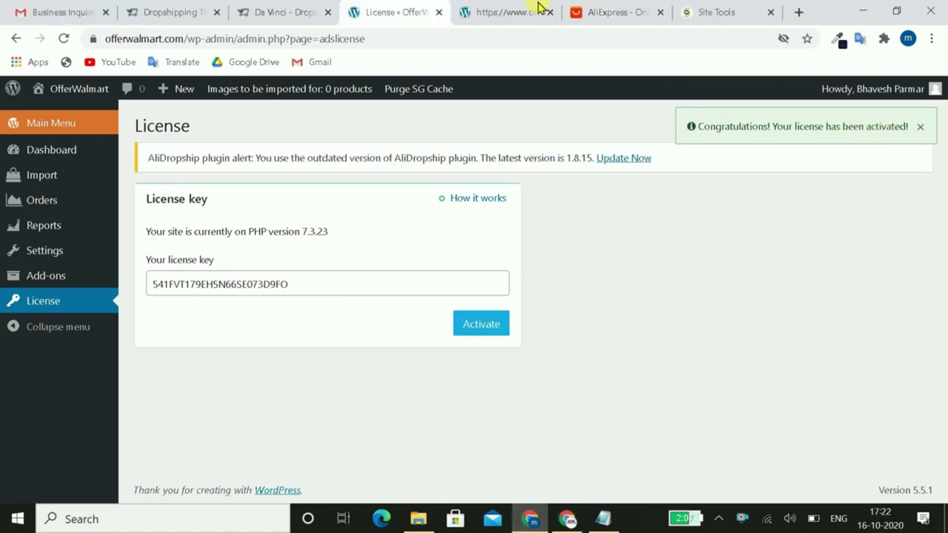
{"action": "left_click", "coordinate": [511, 12]}
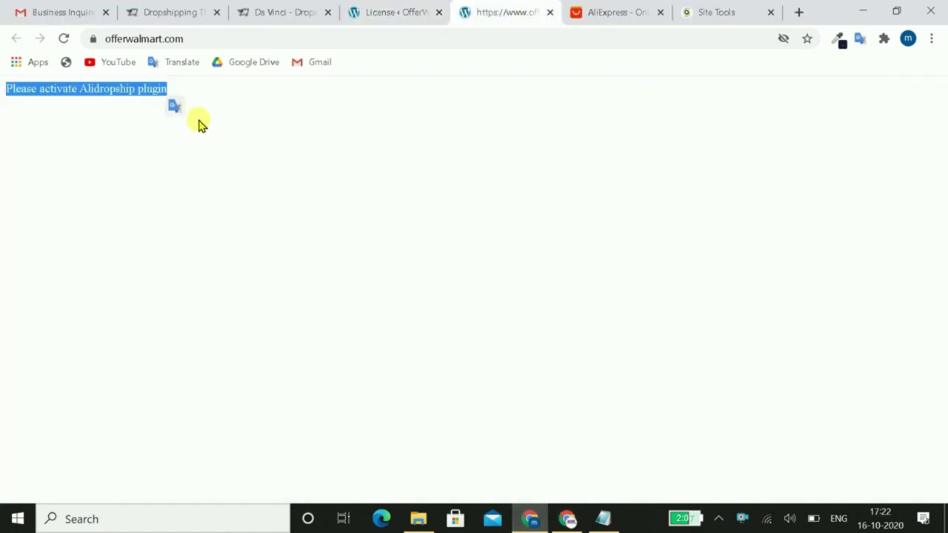
Reload the storefront, compare it with the Da Vinci theme page, then return to the License page.
{"action": "left_click", "coordinate": [64, 39]}
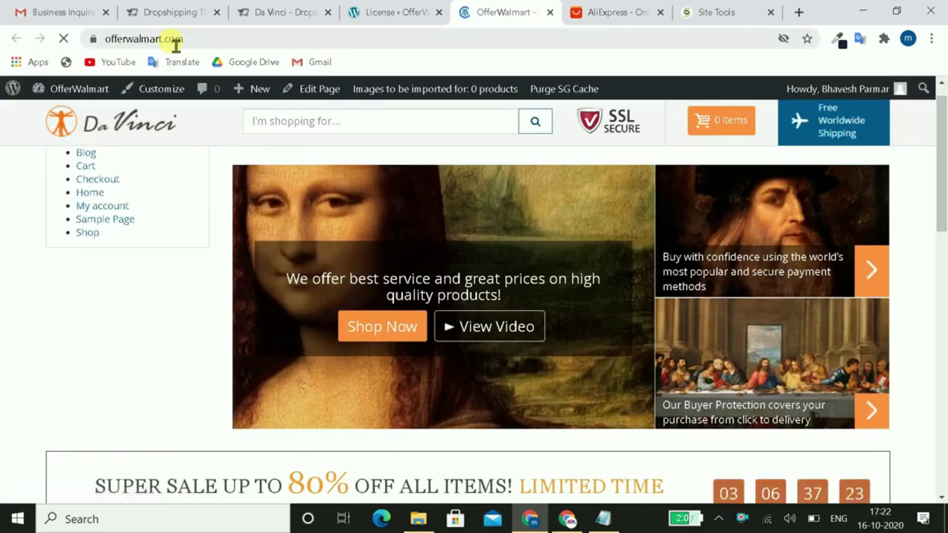
{"action": "left_click", "coordinate": [260, 12]}
{"action": "scroll", "coordinate": [185, 318], "scroll_direction": "up", "scroll_amount": 1}
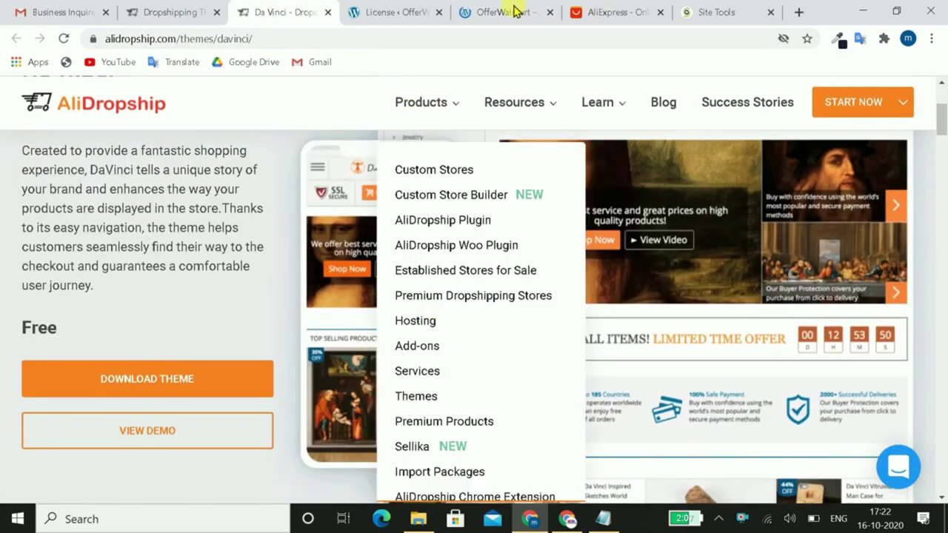
{"action": "left_click", "coordinate": [511, 12]}
{"action": "scroll", "coordinate": [354, 307], "scroll_direction": "down", "scroll_amount": 7}
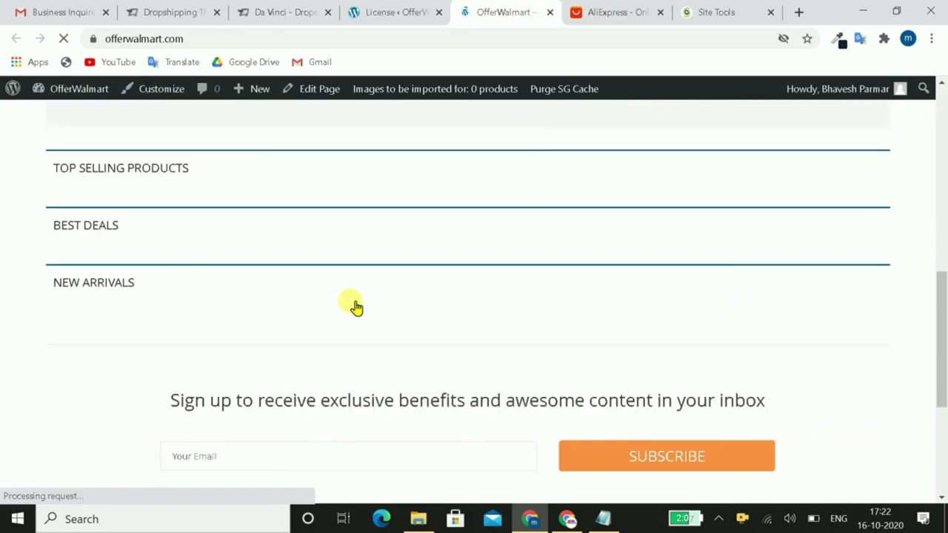
{"action": "scroll", "coordinate": [354, 305], "scroll_direction": "down", "scroll_amount": 3}
{"action": "scroll", "coordinate": [351, 304], "scroll_direction": "up", "scroll_amount": 5}
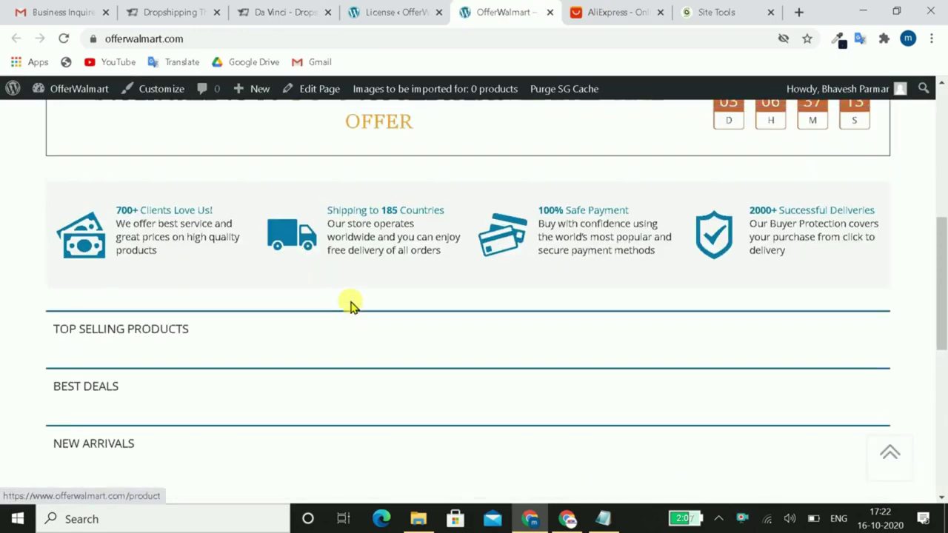
{"action": "scroll", "coordinate": [351, 304], "scroll_direction": "up", "scroll_amount": 5}
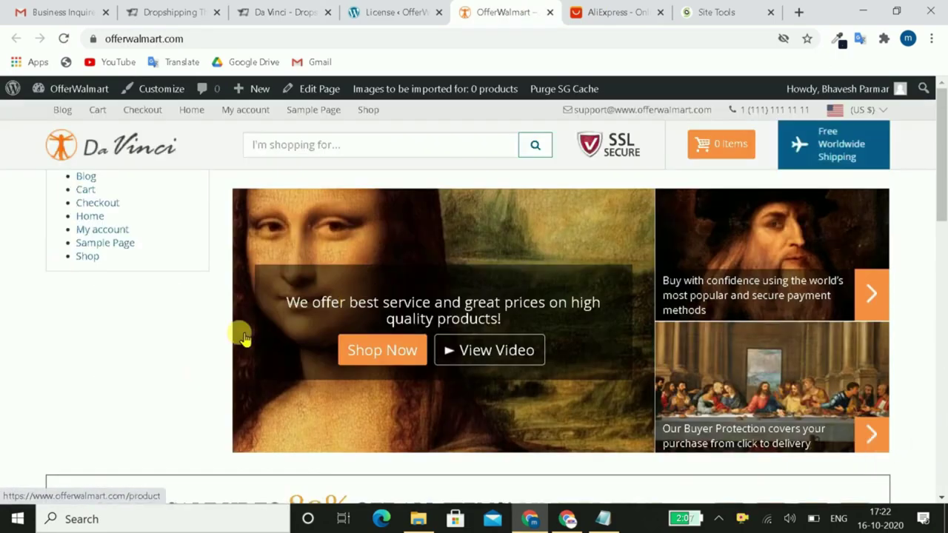
{"action": "scroll", "coordinate": [240, 334], "scroll_direction": "down", "scroll_amount": 10}
{"action": "scroll", "coordinate": [239, 334], "scroll_direction": "up", "scroll_amount": 10}
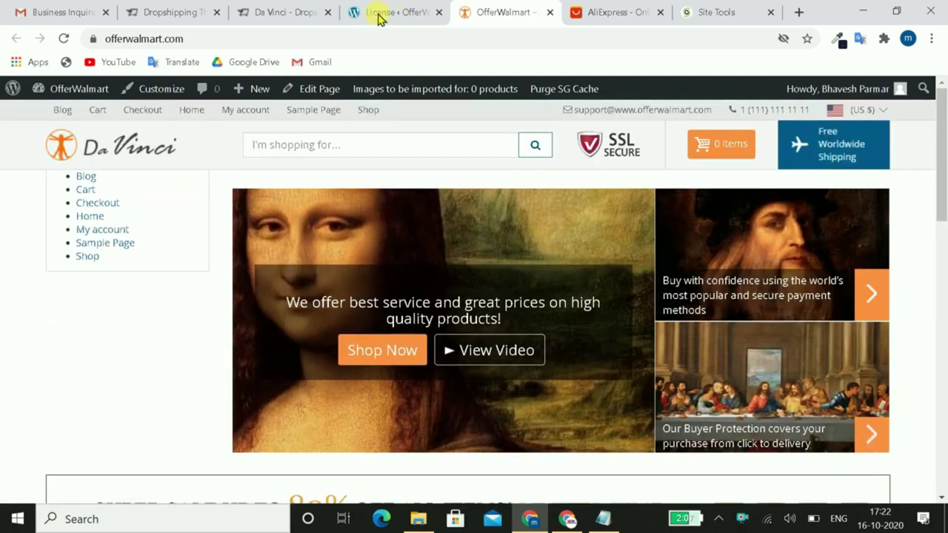
{"action": "left_click", "coordinate": [380, 13]}
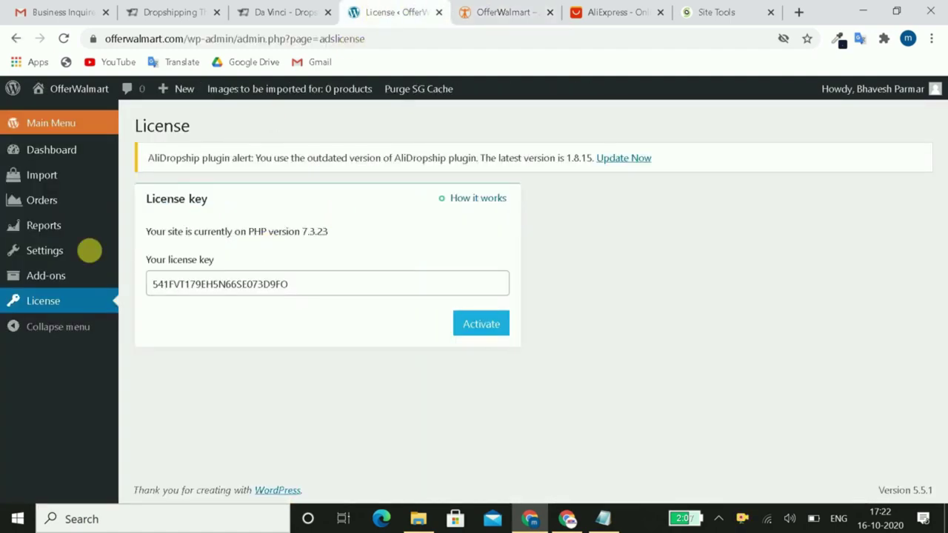
{"action": "mouse_move", "coordinate": [61, 89]}
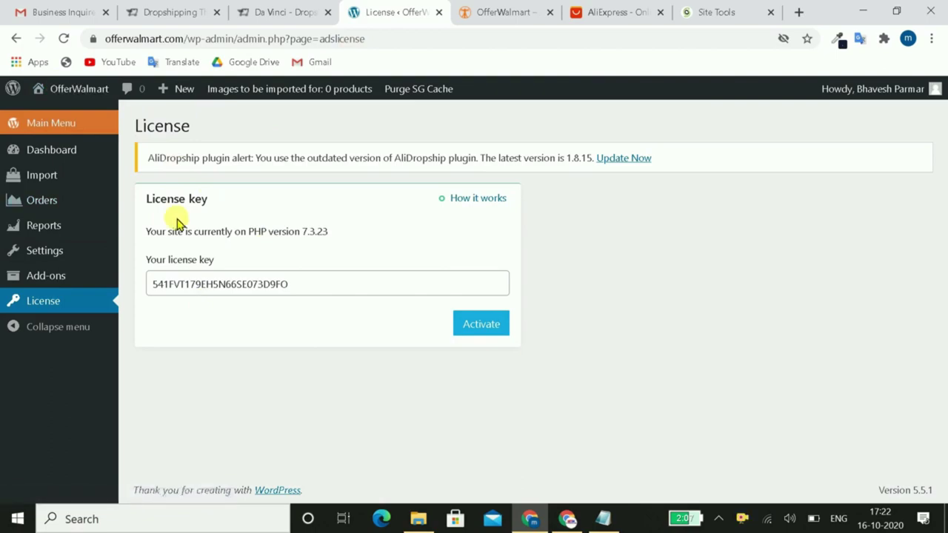
Close the Site Tools and Da Vinci theme tabs.
{"action": "left_click", "coordinate": [771, 12]}
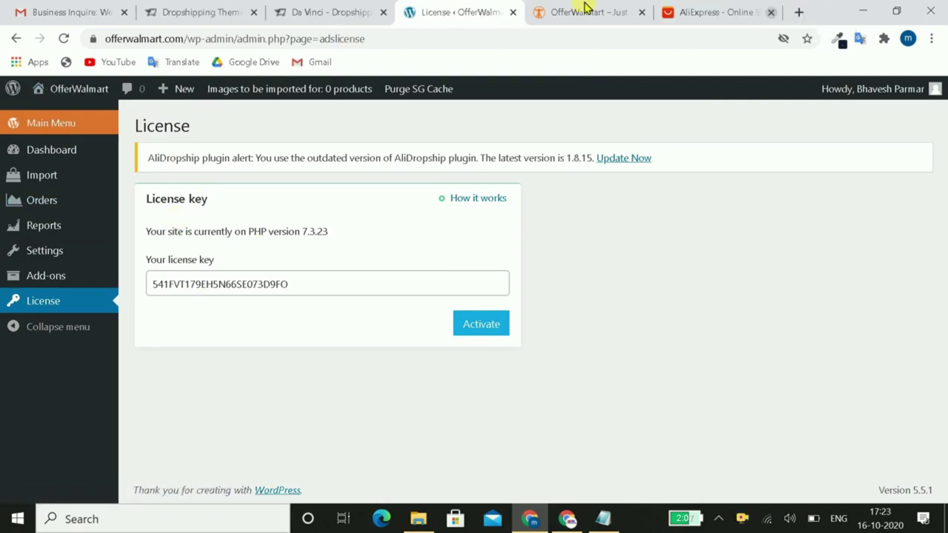
{"action": "left_click", "coordinate": [207, 12]}
{"action": "left_click", "coordinate": [383, 13]}
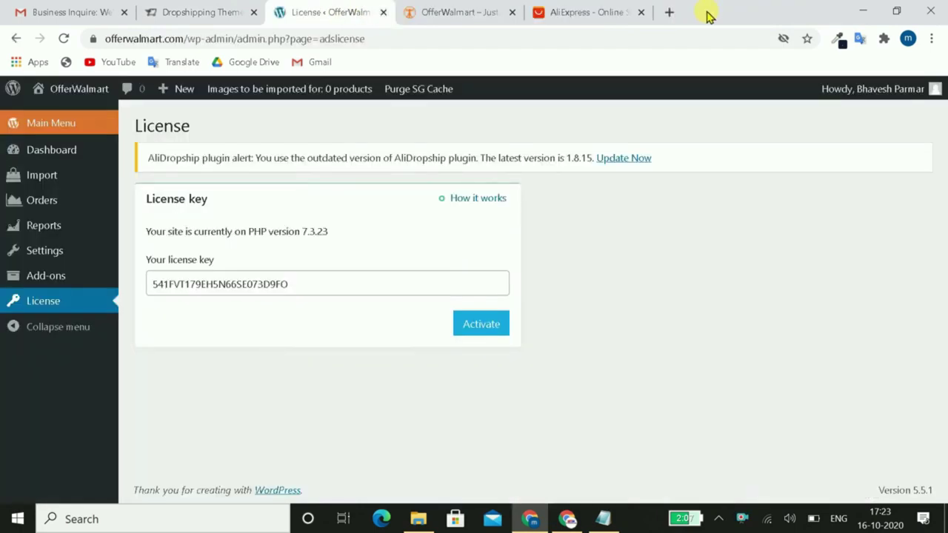
Search Google for 'alidropship chrome extension' and open its Chrome Web Store listing.
{"action": "left_click", "coordinate": [671, 13]}
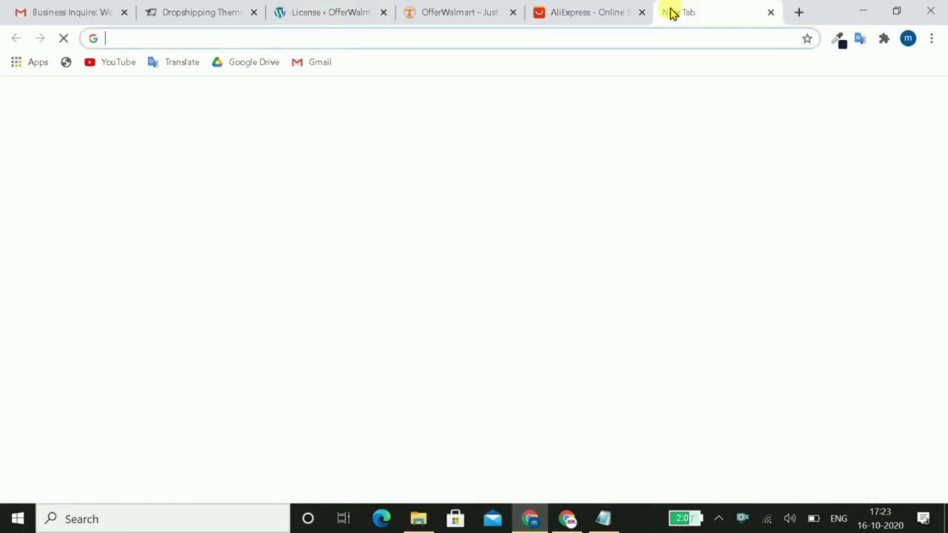
{"action": "left_click", "coordinate": [448, 45]}
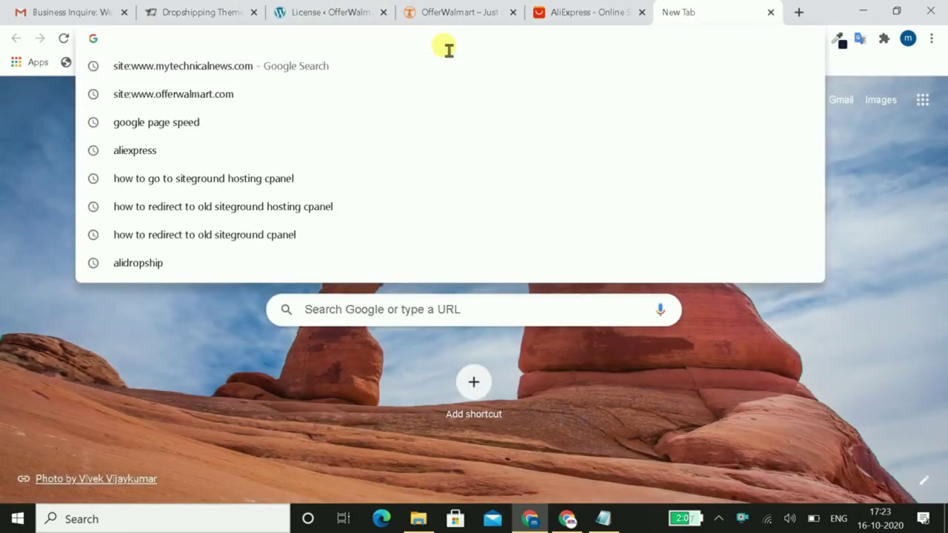
{"action": "type", "text": "alidro"}
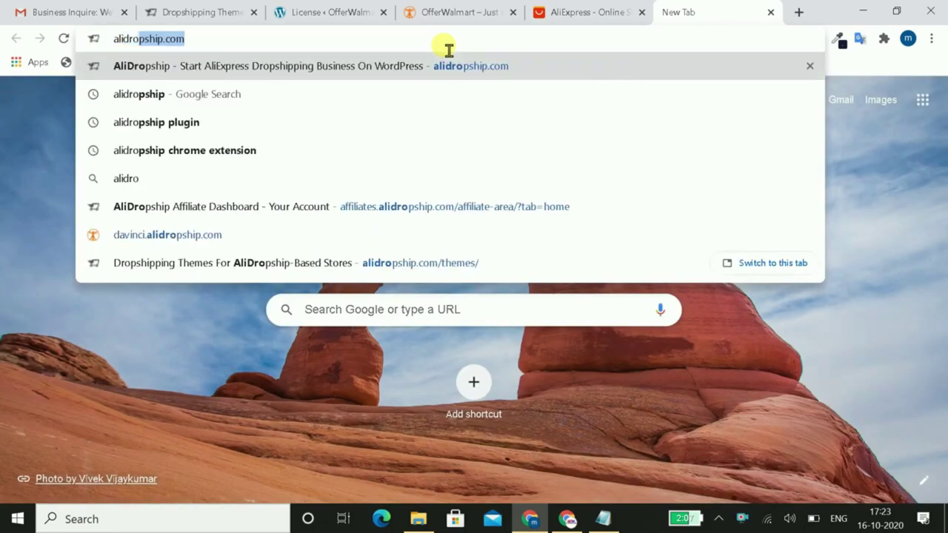
{"action": "key", "text": "Down"}
{"action": "key", "text": "Down"}
{"action": "key", "text": "Down"}
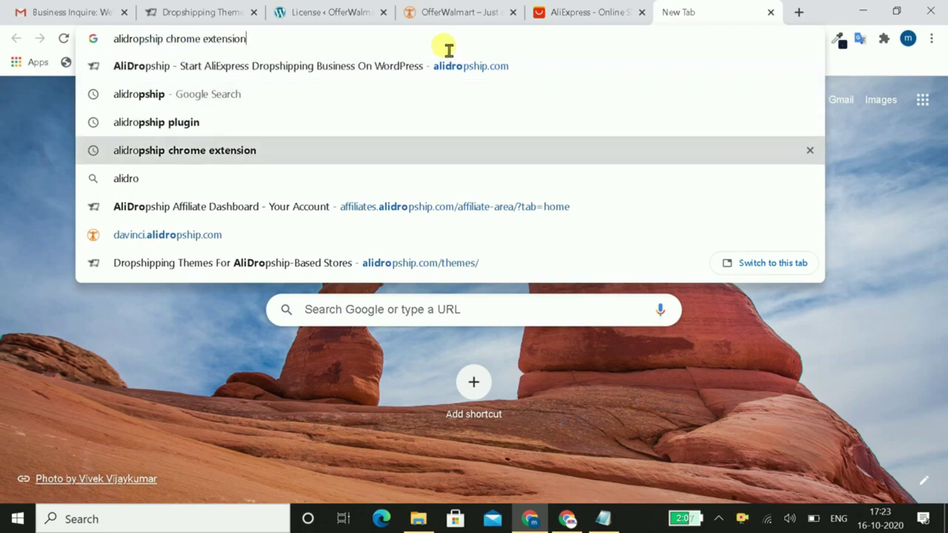
{"action": "key", "text": "Return"}
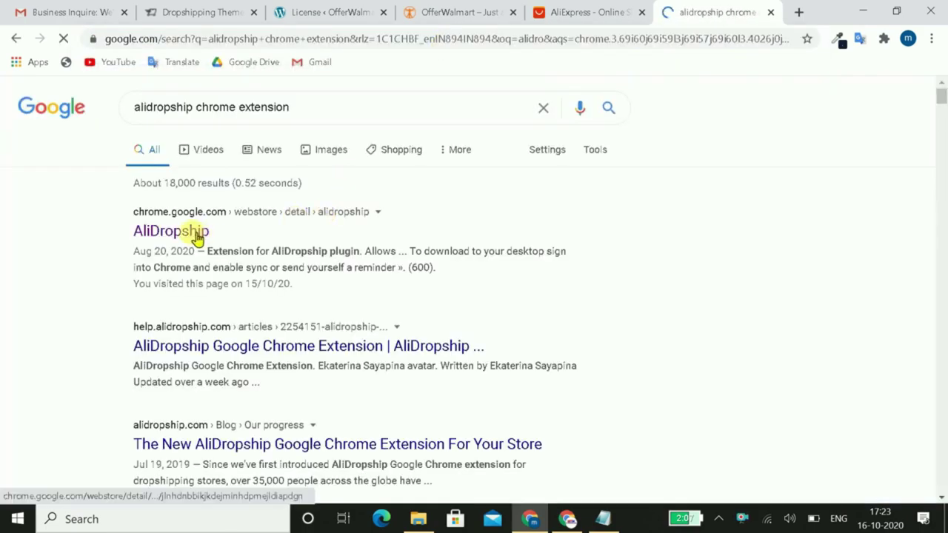
{"action": "left_click", "coordinate": [194, 232]}
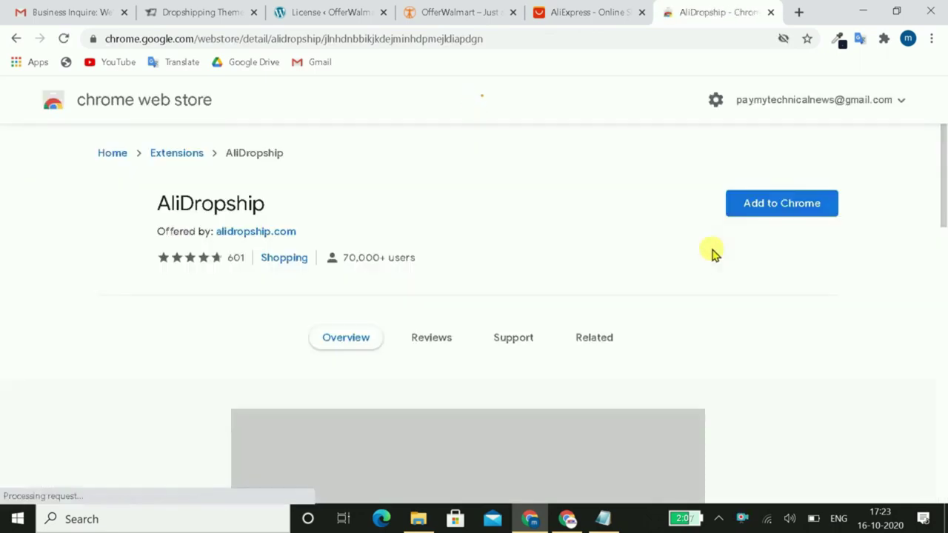
Add the AliDropship extension to Chrome and pin it to the toolbar.
{"action": "left_click", "coordinate": [788, 207]}
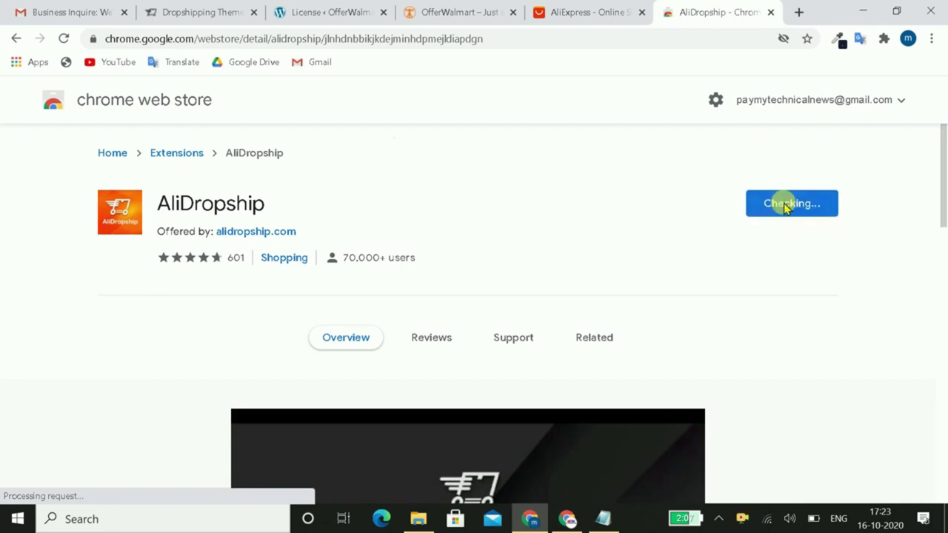
{"action": "left_click", "coordinate": [501, 185]}
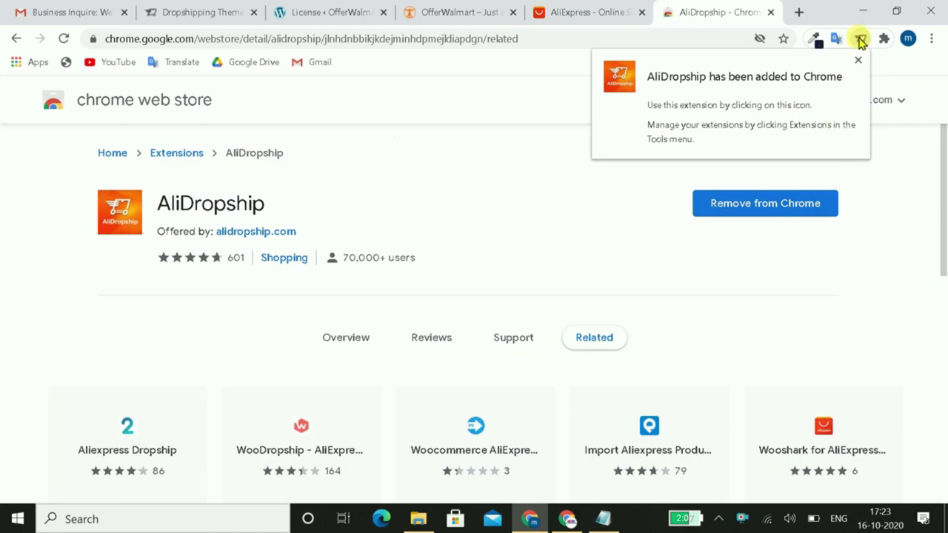
{"action": "left_click", "coordinate": [858, 60]}
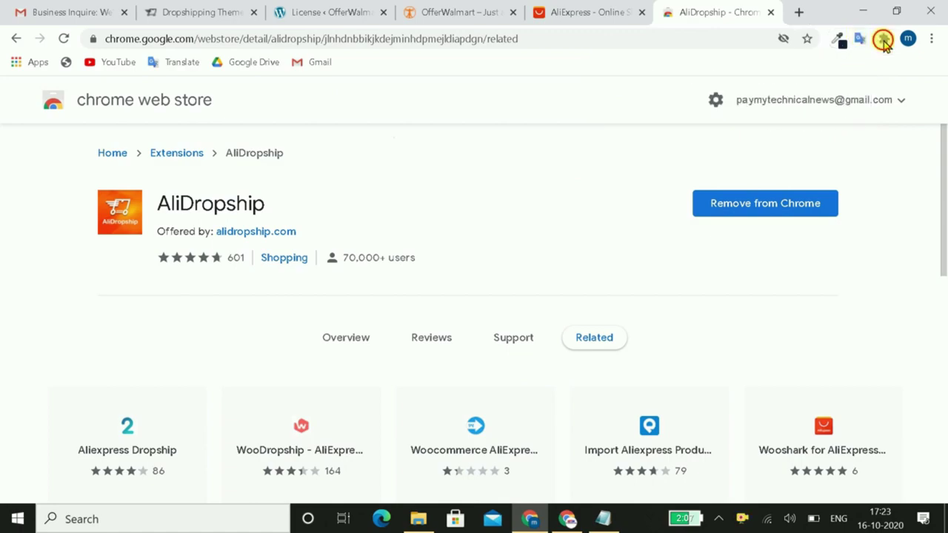
{"action": "left_click", "coordinate": [884, 40]}
{"action": "left_click", "coordinate": [837, 143]}
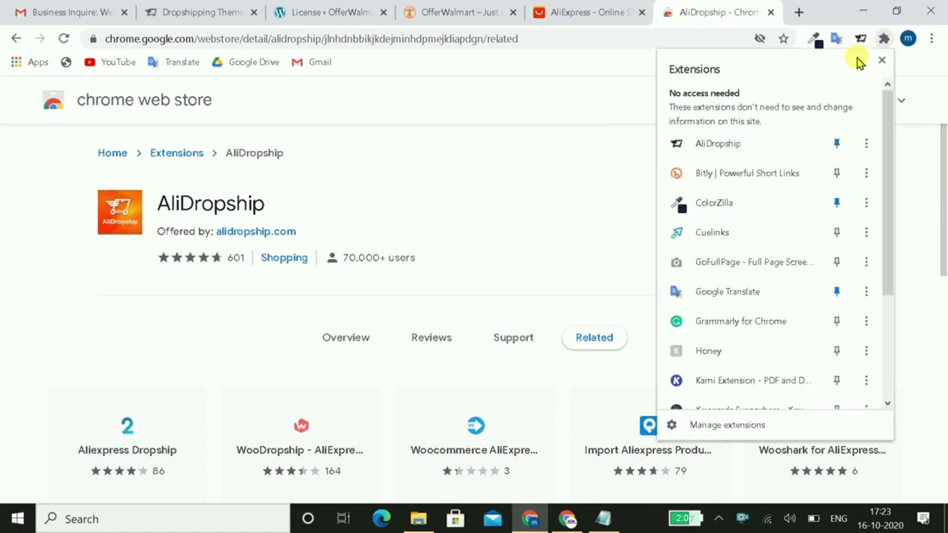
{"action": "left_click", "coordinate": [306, 5]}
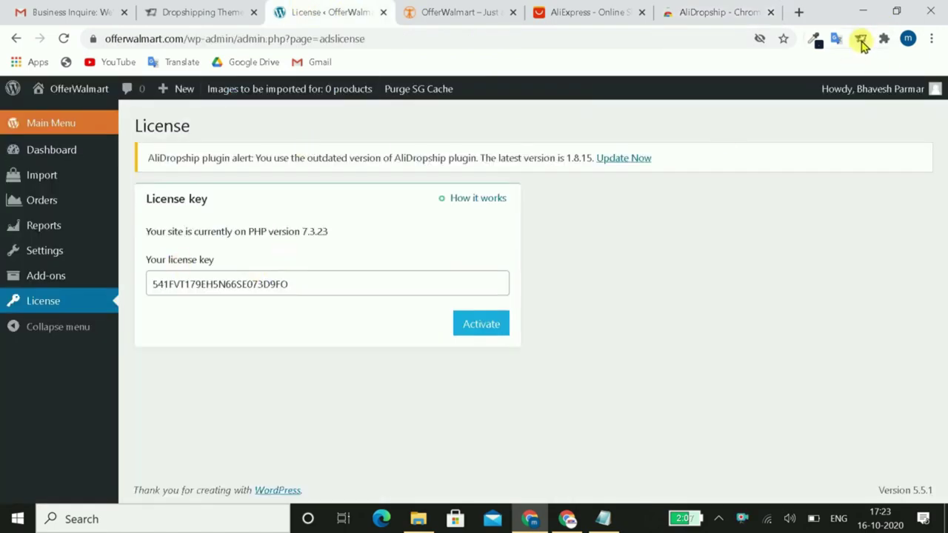
{"action": "left_click", "coordinate": [860, 40]}
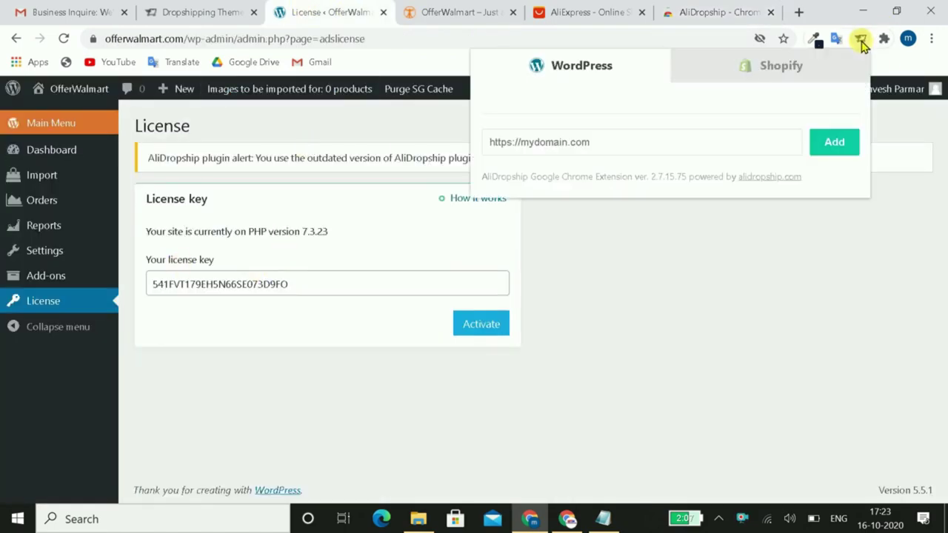
{"action": "left_click", "coordinate": [198, 42]}
{"action": "left_click", "coordinate": [199, 40]}
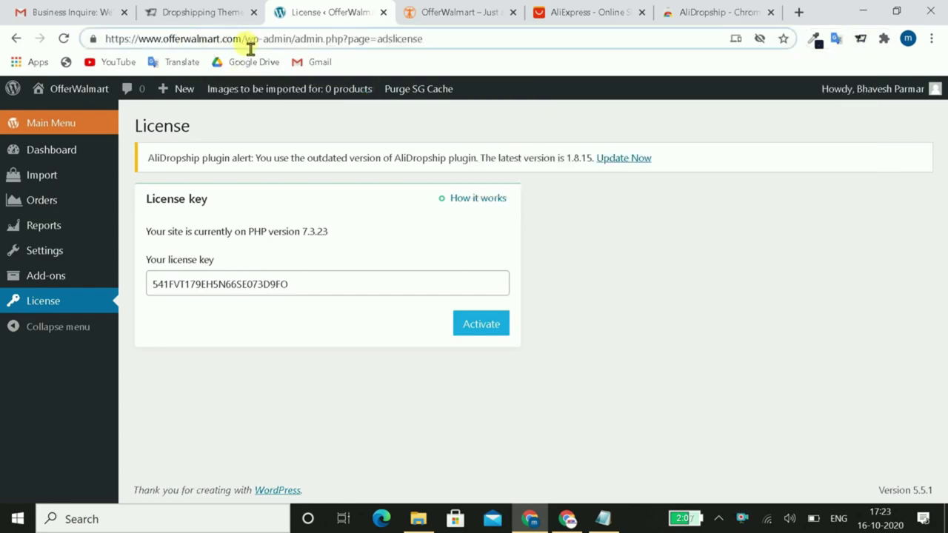
{"action": "left_click_drag", "start_coordinate": [243, 41], "coordinate": [79, 51]}
{"action": "key", "text": "ctrl+c"}
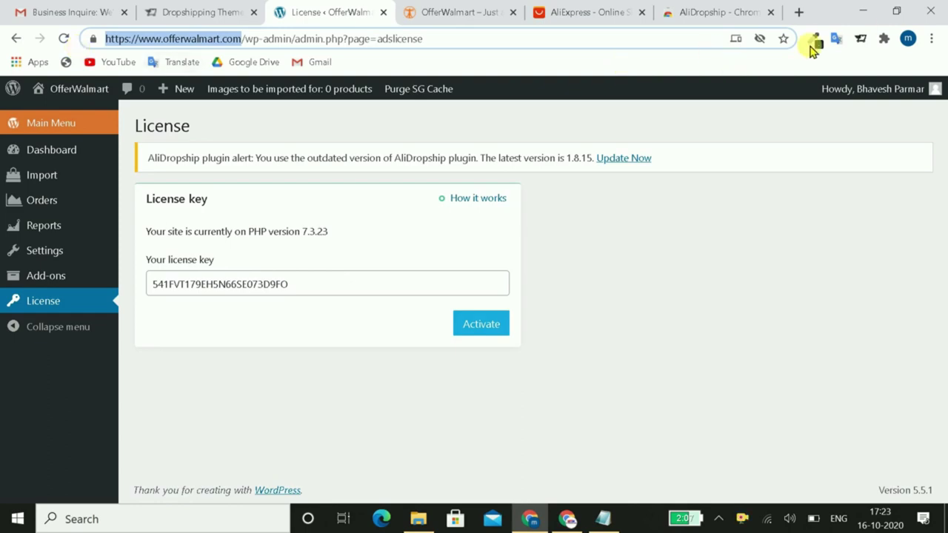
Add offerwalmart.com as a store in the AliDropship extension, log in and authorize access.
{"action": "left_click", "coordinate": [861, 39]}
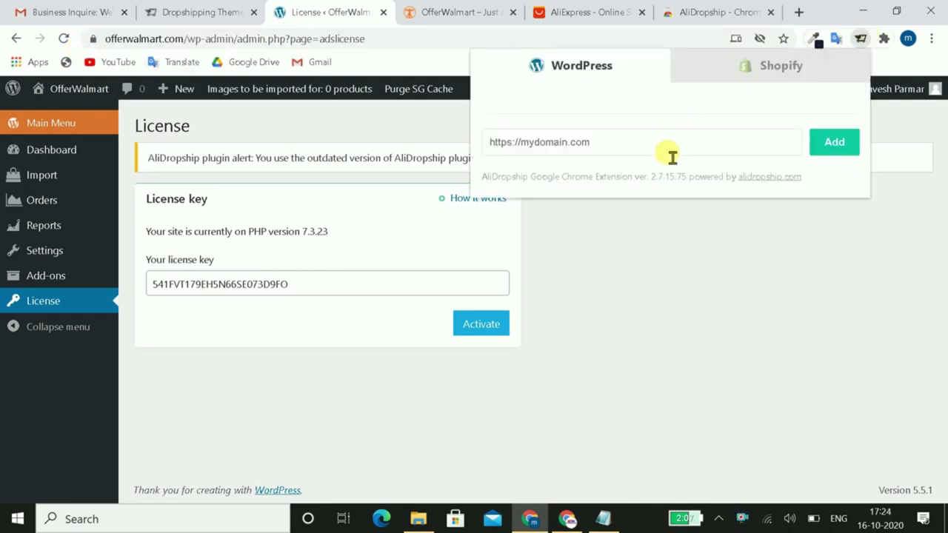
{"action": "left_click", "coordinate": [671, 153]}
{"action": "key", "text": "ctrl+v"}
{"action": "left_click", "coordinate": [837, 150]}
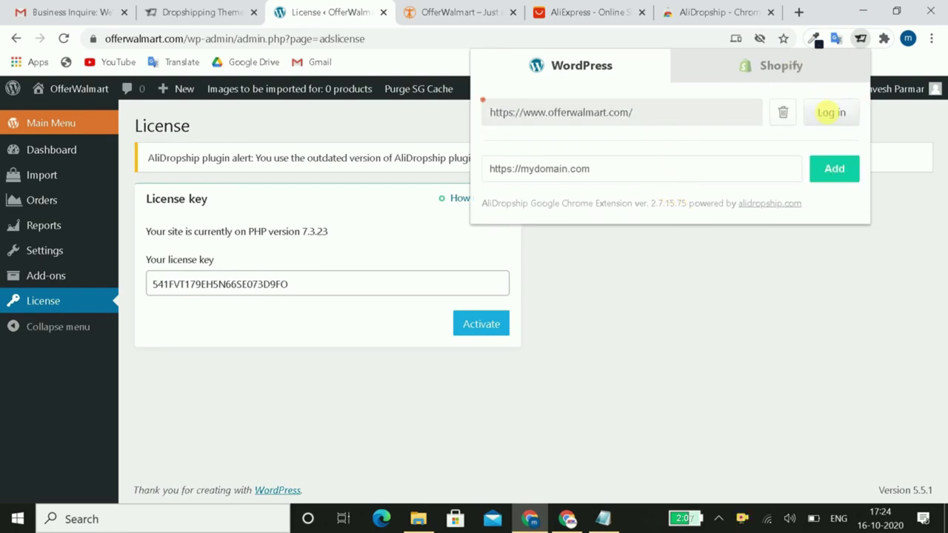
{"action": "left_click", "coordinate": [831, 112]}
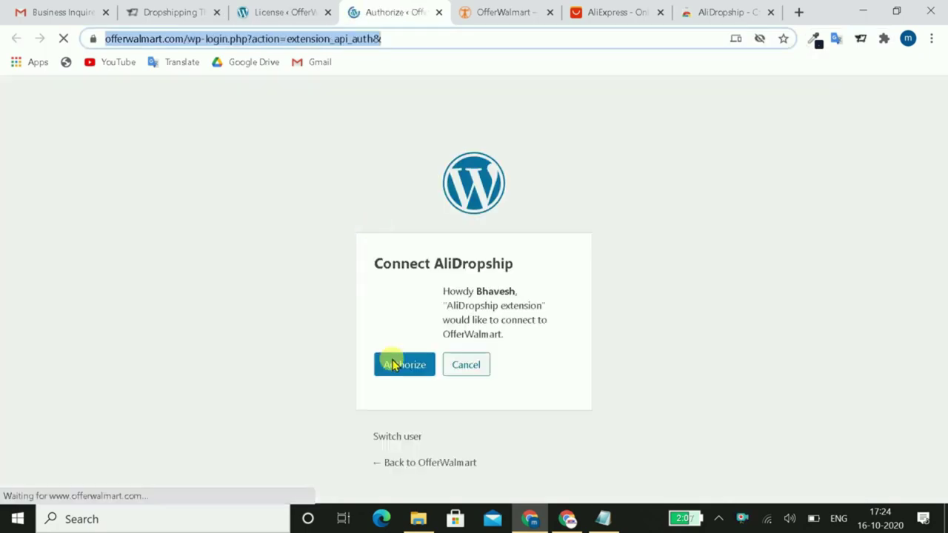
{"action": "left_click", "coordinate": [408, 370]}
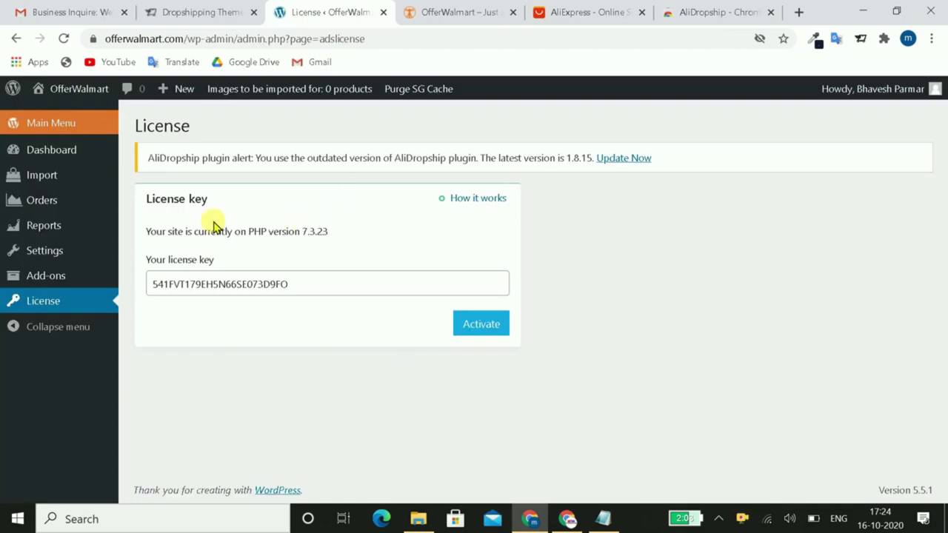
Go from the license page to the AliDropship dashboard overview.
{"action": "left_click", "coordinate": [62, 126]}
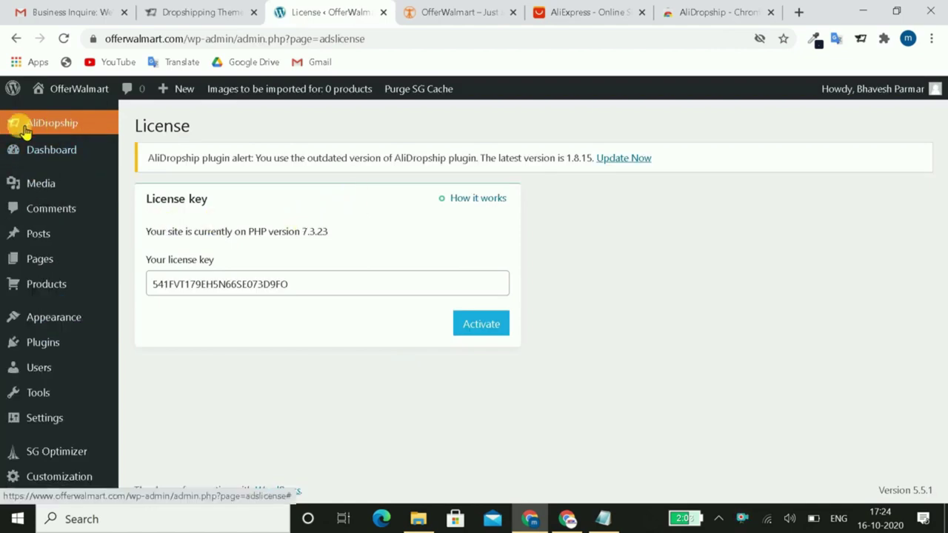
{"action": "left_click", "coordinate": [62, 124]}
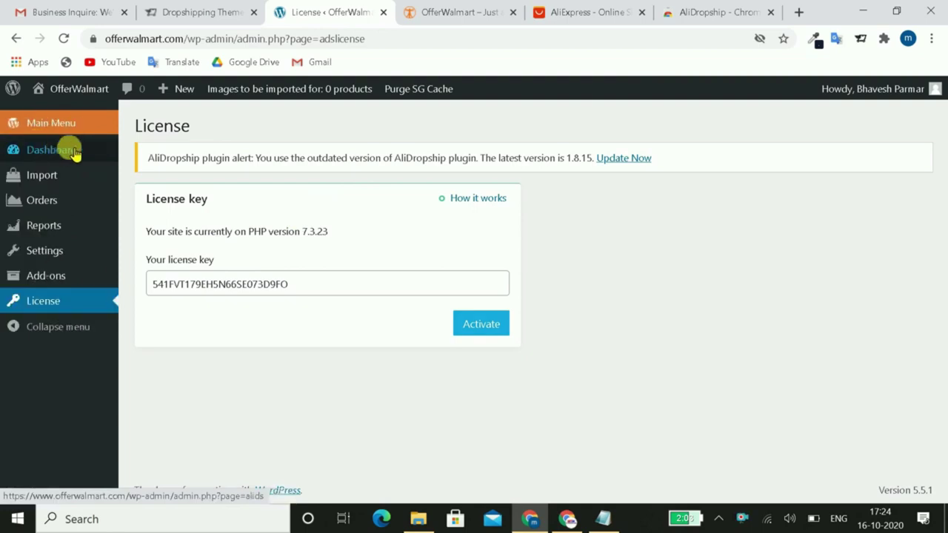
{"action": "mouse_move", "coordinate": [55, 237]}
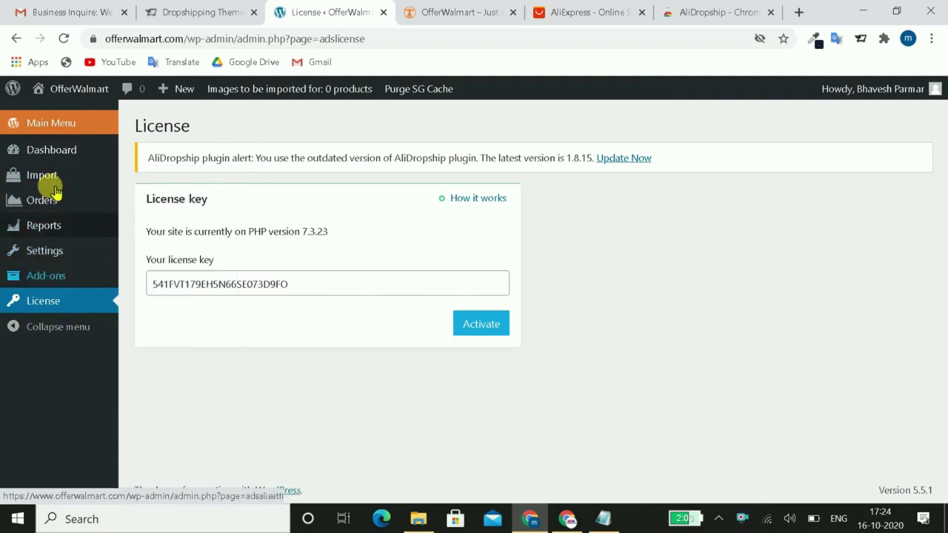
{"action": "left_click", "coordinate": [43, 157]}
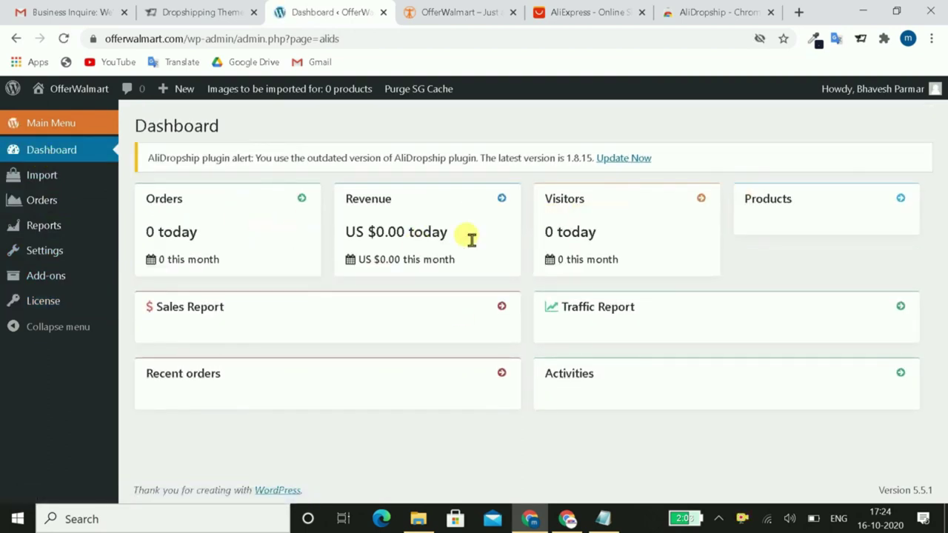
{"action": "scroll", "coordinate": [277, 422], "scroll_direction": "down", "scroll_amount": 2}
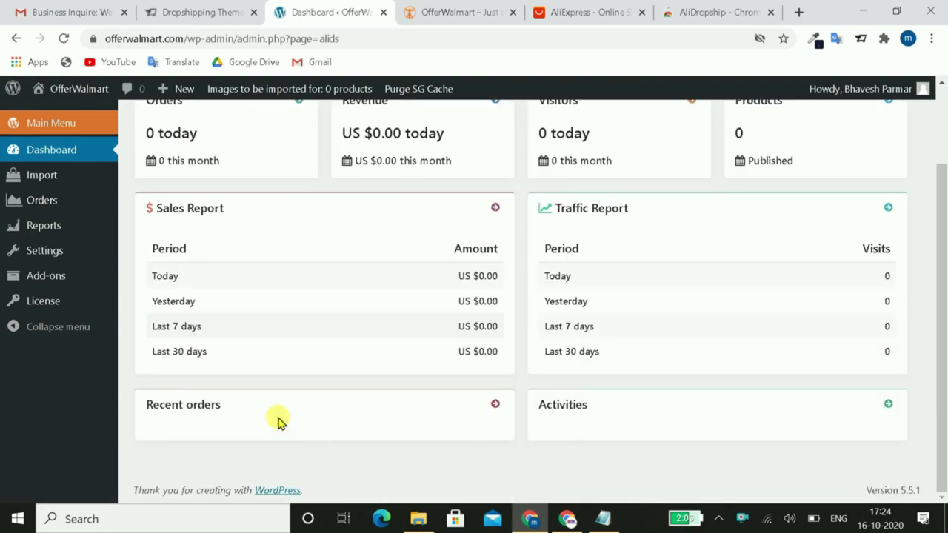
{"action": "scroll", "coordinate": [277, 421], "scroll_direction": "up", "scroll_amount": 2}
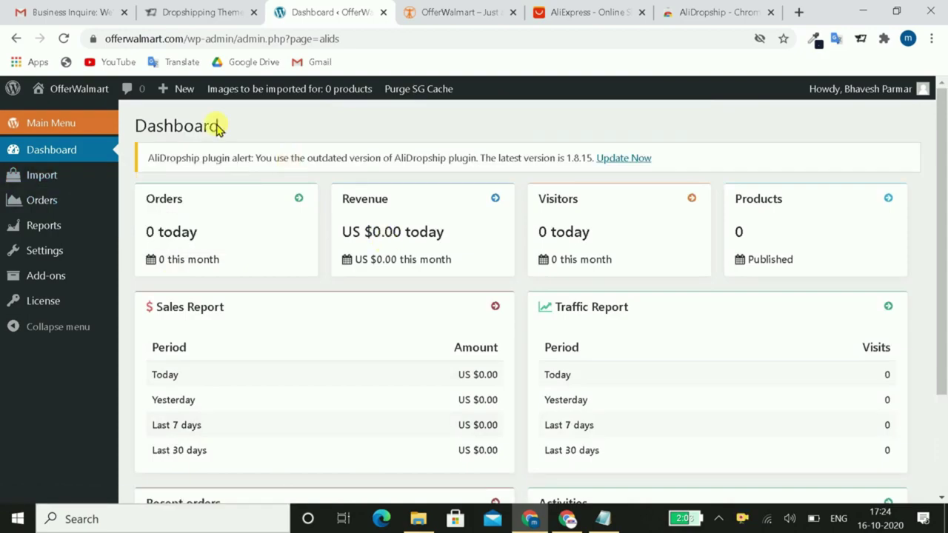
Switch to the full WordPress menu and open Products > Product Categories.
{"action": "mouse_move", "coordinate": [87, 185]}
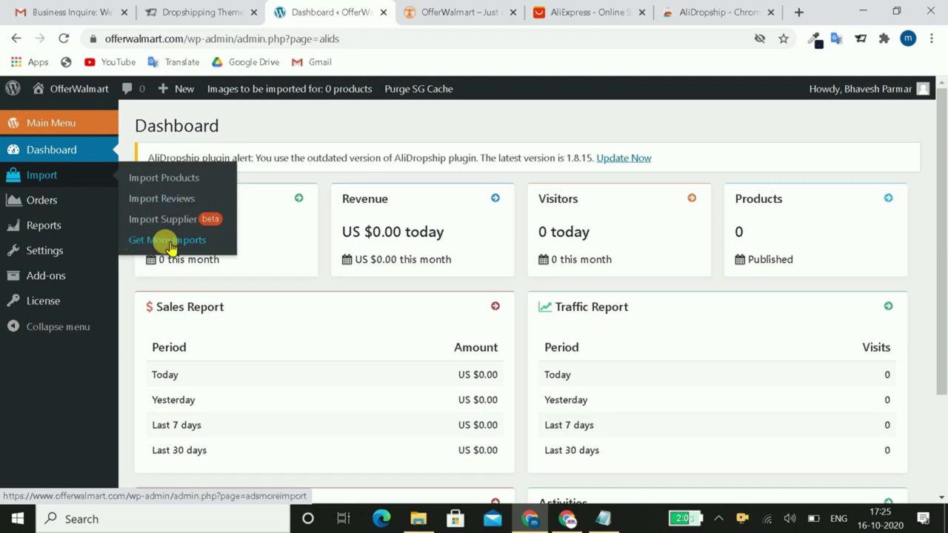
{"action": "left_click", "coordinate": [47, 121]}
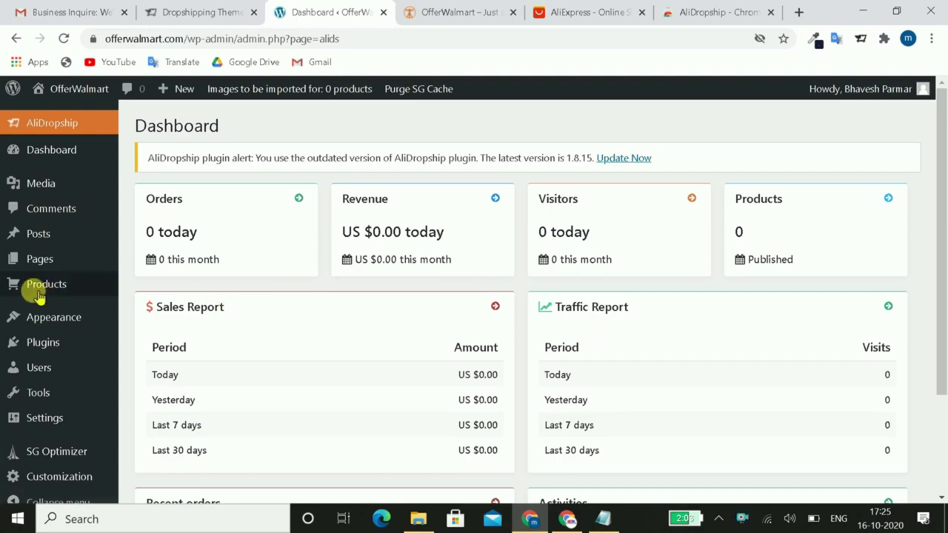
{"action": "mouse_move", "coordinate": [56, 288]}
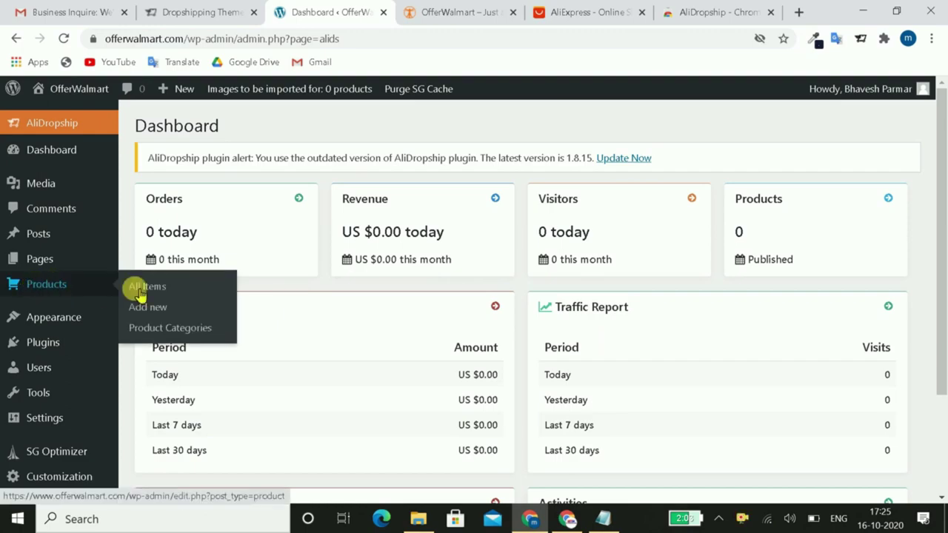
{"action": "left_click", "coordinate": [188, 331]}
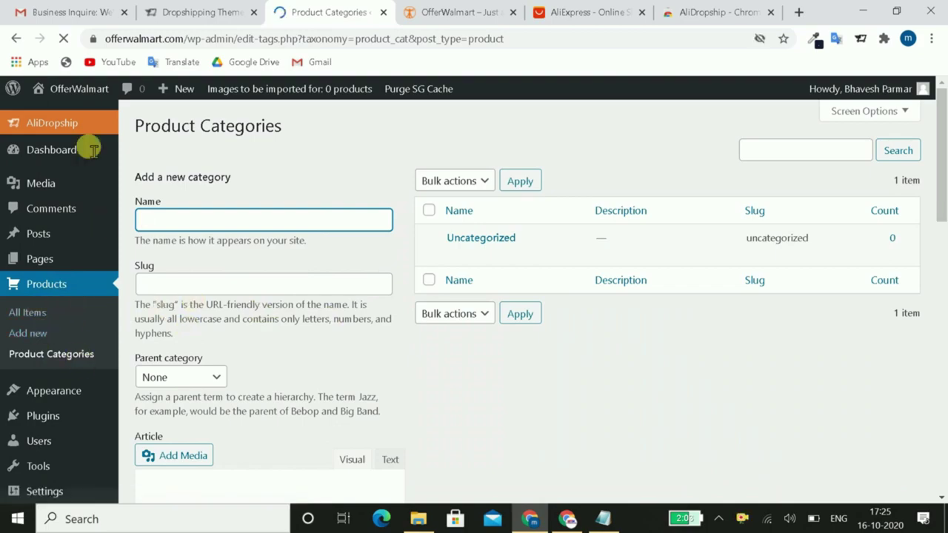
Create the Home Decoration Accessories category with its name pasted from Notepad.
{"action": "scroll", "coordinate": [106, 244], "scroll_direction": "down", "scroll_amount": 4}
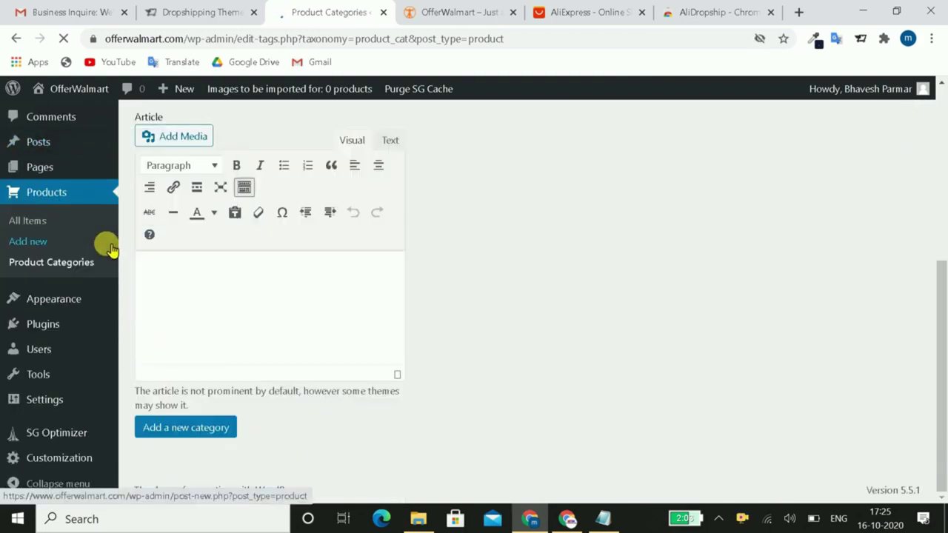
{"action": "mouse_move", "coordinate": [70, 459]}
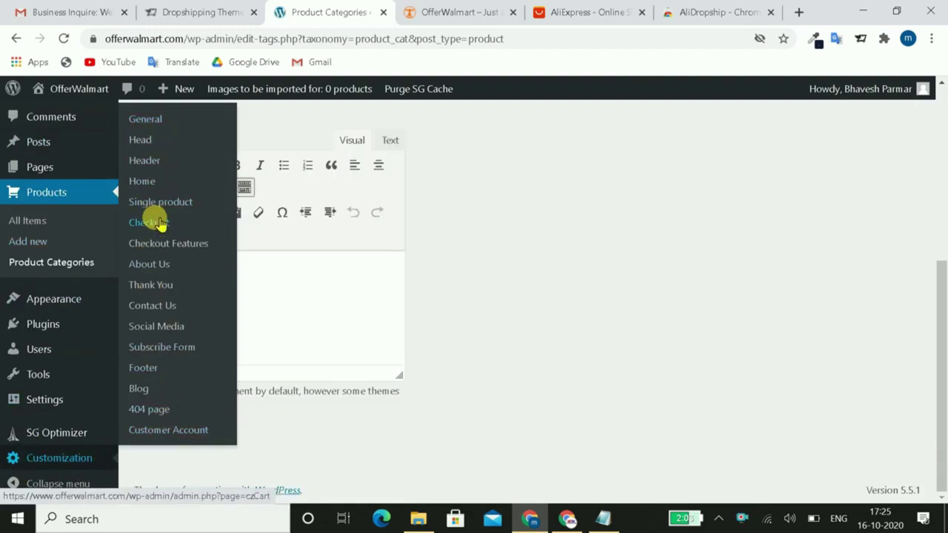
{"action": "scroll", "coordinate": [441, 284], "scroll_direction": "up", "scroll_amount": 5}
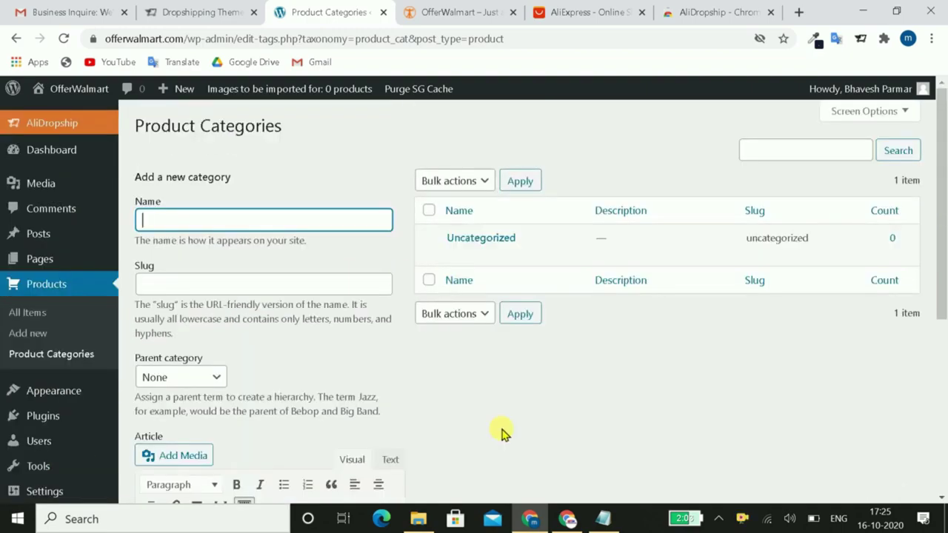
{"action": "left_click", "coordinate": [603, 518]}
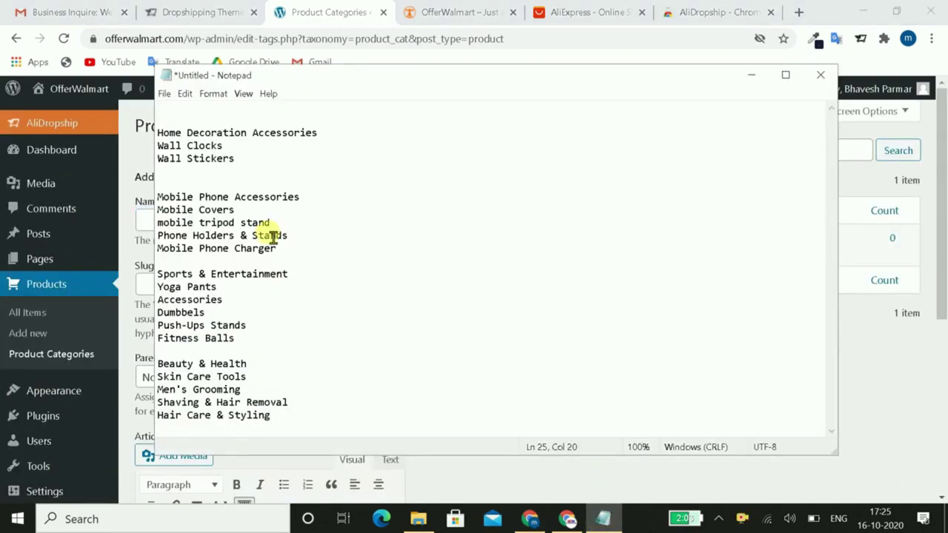
{"action": "left_click_drag", "start_coordinate": [158, 133], "coordinate": [340, 144]}
{"action": "key", "text": "ctrl+c"}
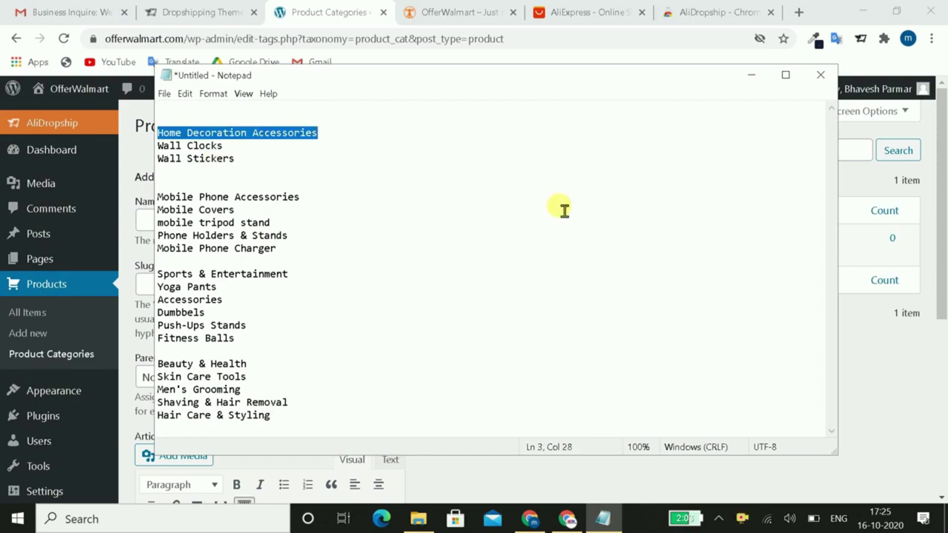
{"action": "left_click", "coordinate": [750, 77]}
{"action": "key", "text": "ctrl+v"}
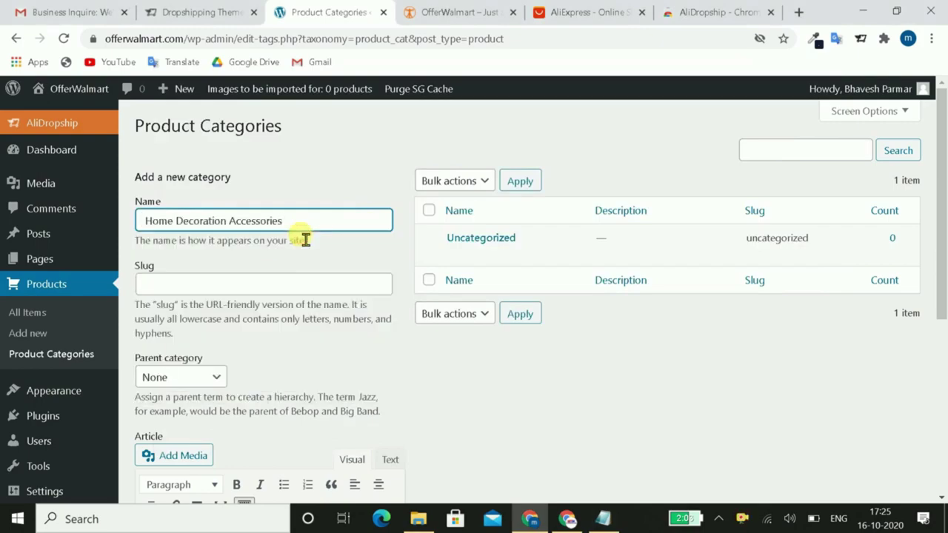
{"action": "scroll", "coordinate": [202, 358], "scroll_direction": "down", "scroll_amount": 5}
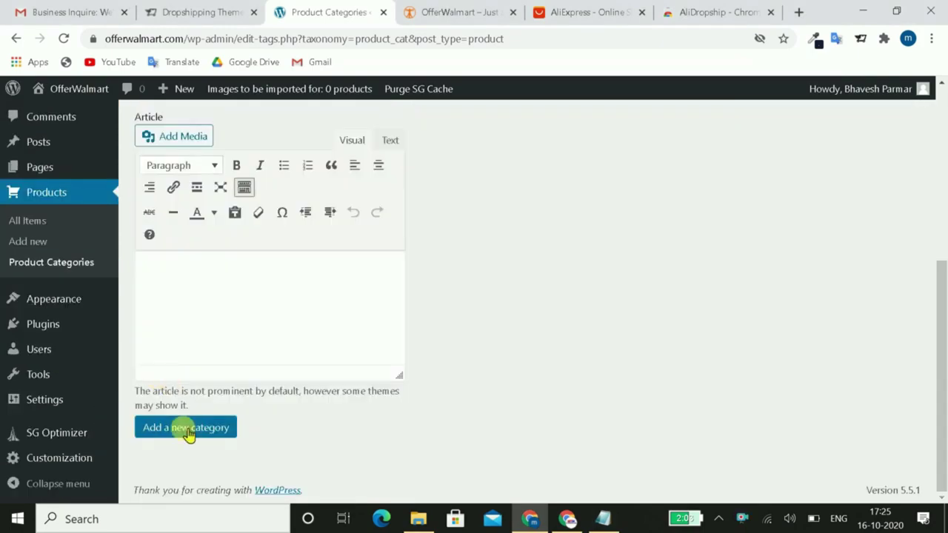
{"action": "left_click", "coordinate": [188, 430]}
{"action": "scroll", "coordinate": [426, 309], "scroll_direction": "up", "scroll_amount": 5}
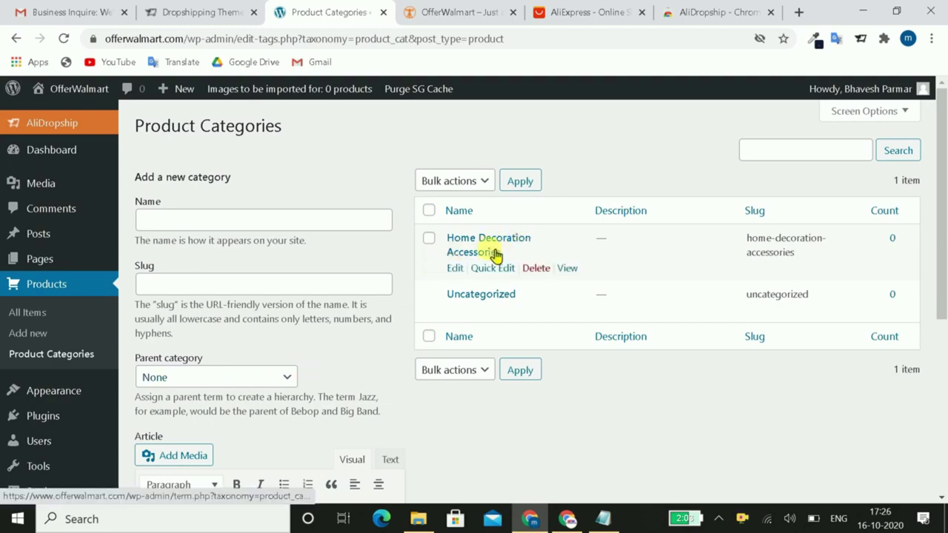
Add Wall Clocks as a subcategory of Home Decoration Accessories.
{"action": "left_click", "coordinate": [600, 521]}
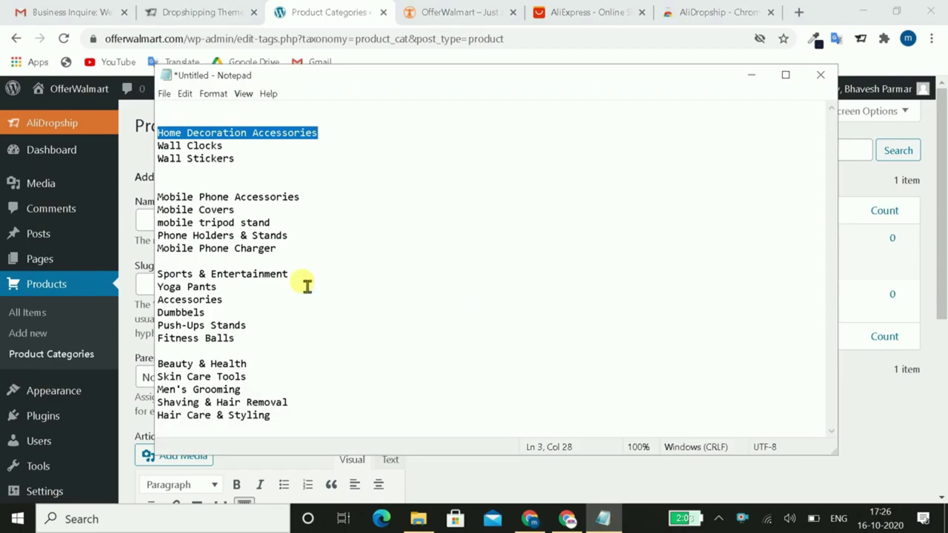
{"action": "left_click_drag", "start_coordinate": [159, 147], "coordinate": [250, 153]}
{"action": "key", "text": "ctrl+c"}
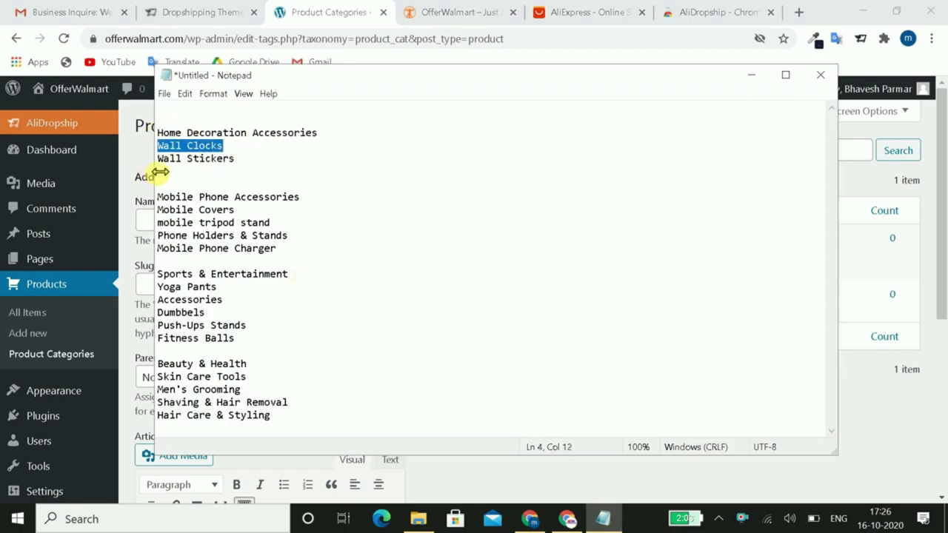
{"action": "left_click", "coordinate": [745, 87]}
{"action": "left_click", "coordinate": [285, 224]}
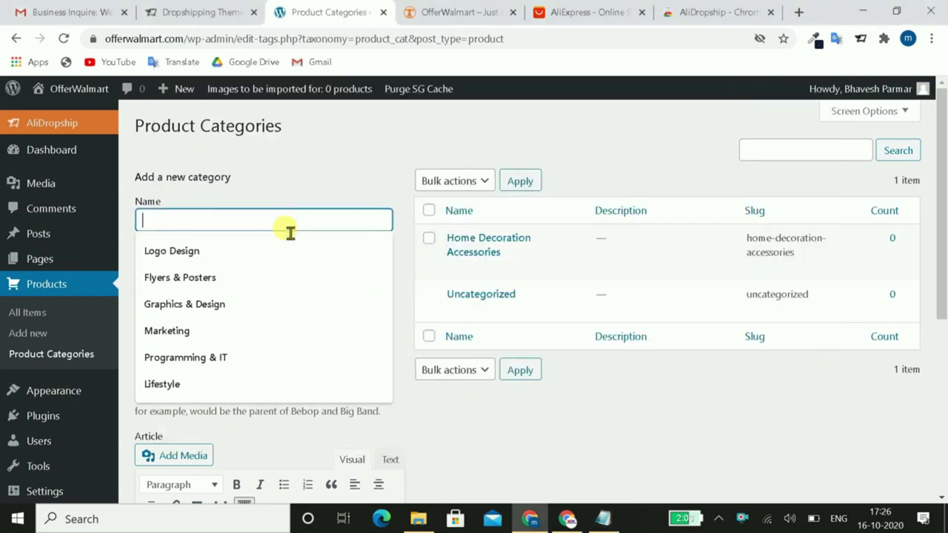
{"action": "key", "text": "ctrl+v"}
{"action": "scroll", "coordinate": [255, 303], "scroll_direction": "down", "scroll_amount": 1}
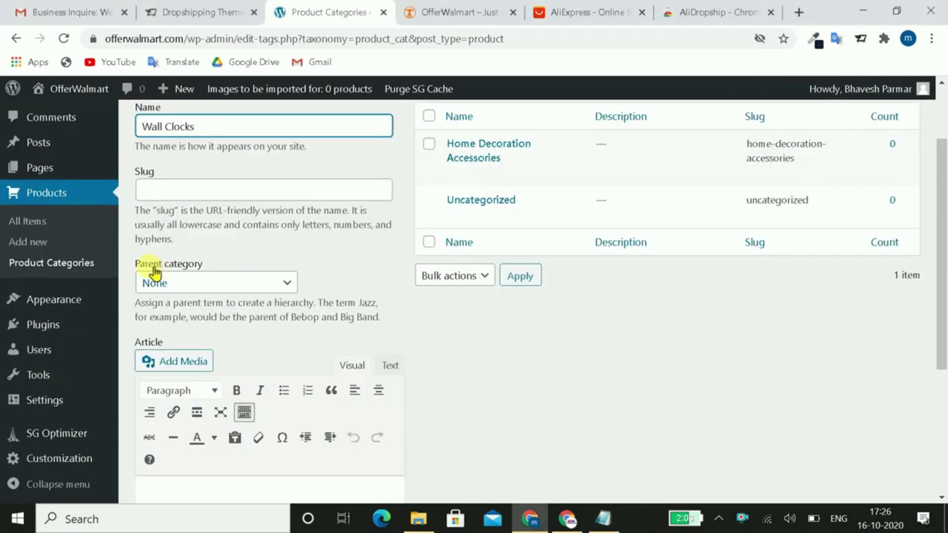
{"action": "left_click", "coordinate": [213, 286]}
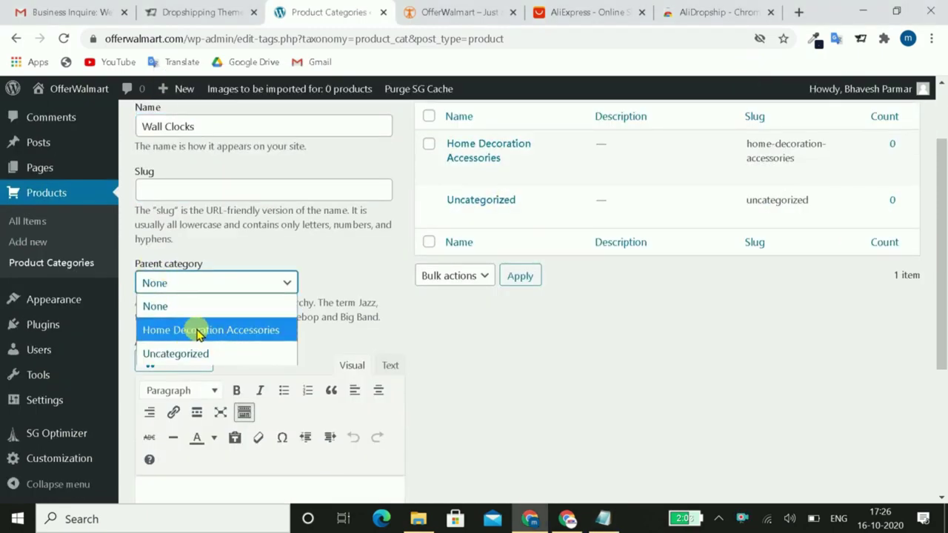
{"action": "left_click", "coordinate": [239, 334]}
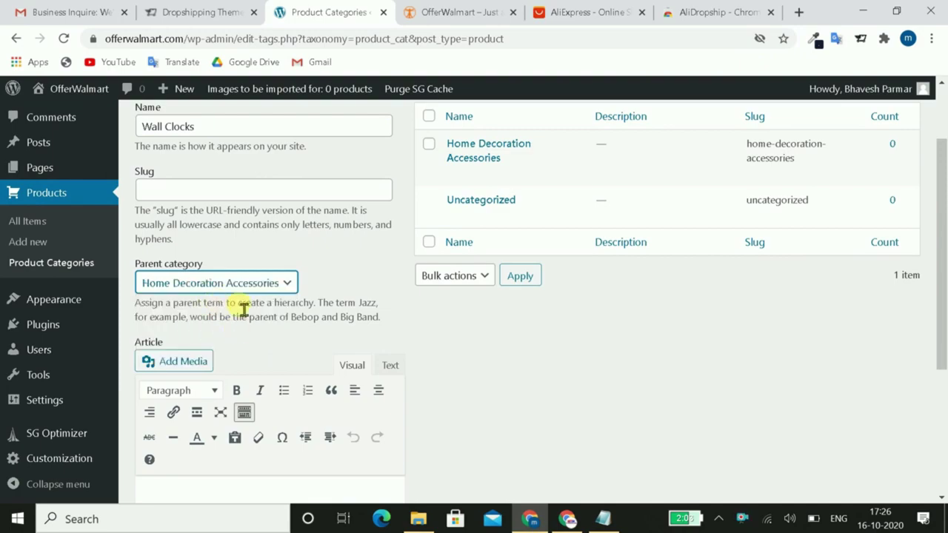
{"action": "scroll", "coordinate": [243, 310], "scroll_direction": "down", "scroll_amount": 3}
{"action": "left_click", "coordinate": [183, 432]}
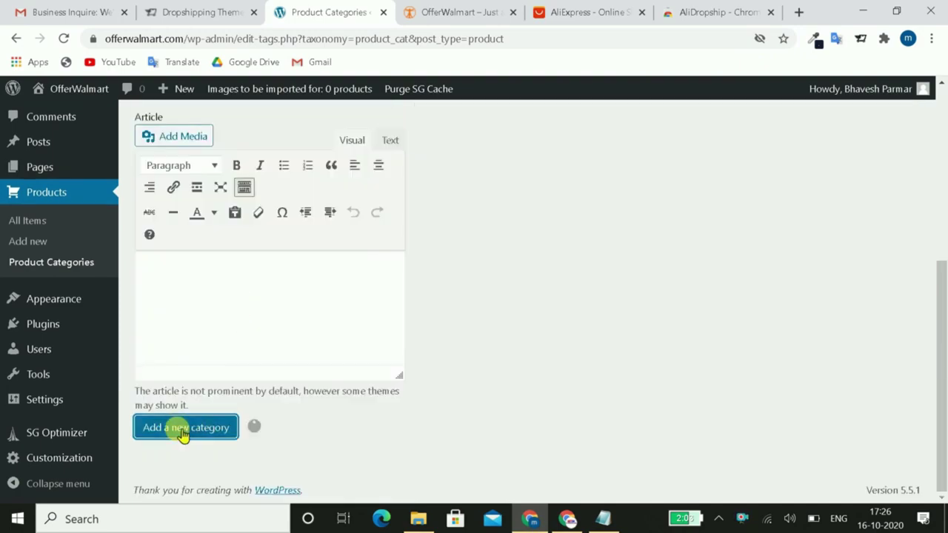
{"action": "scroll", "coordinate": [345, 343], "scroll_direction": "up", "scroll_amount": 5}
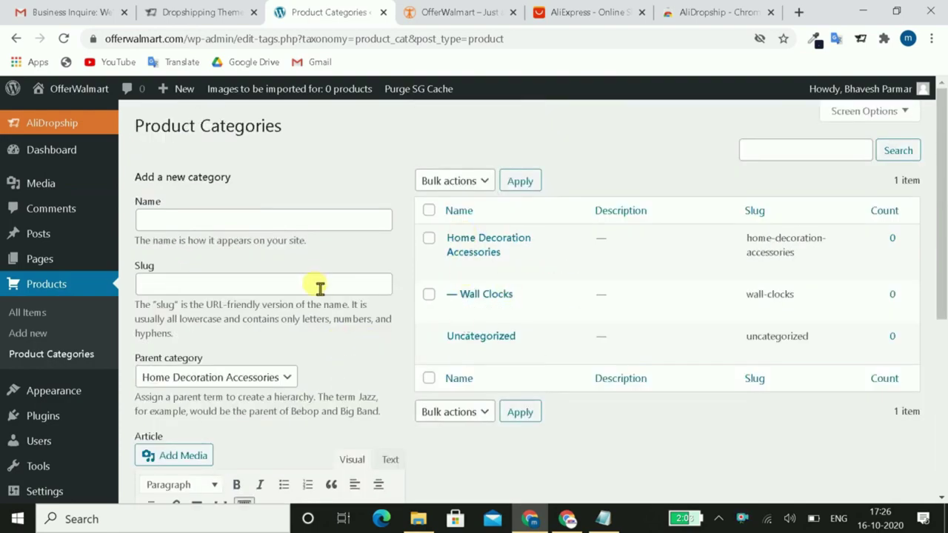
Add a Wall Stickers category copied from the Notepad list.
{"action": "left_click", "coordinate": [604, 519]}
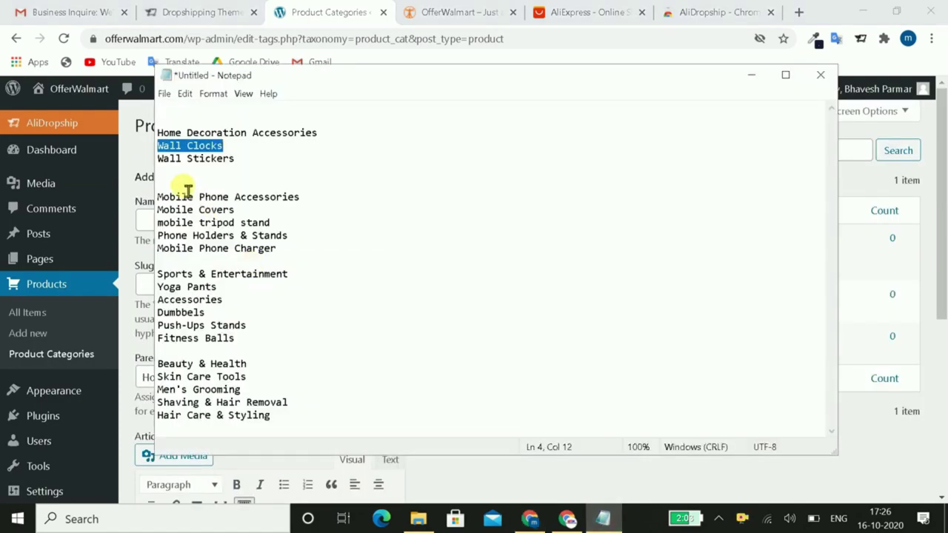
{"action": "left_click_drag", "start_coordinate": [157, 158], "coordinate": [244, 160]}
{"action": "key", "text": "ctrl+c"}
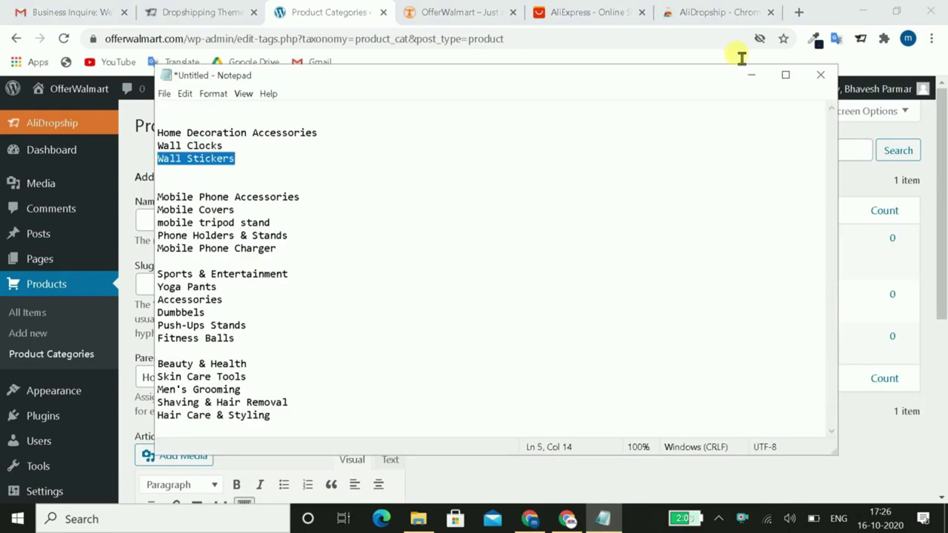
{"action": "left_click", "coordinate": [750, 75]}
{"action": "left_click", "coordinate": [327, 226]}
{"action": "key", "text": "ctrl+v"}
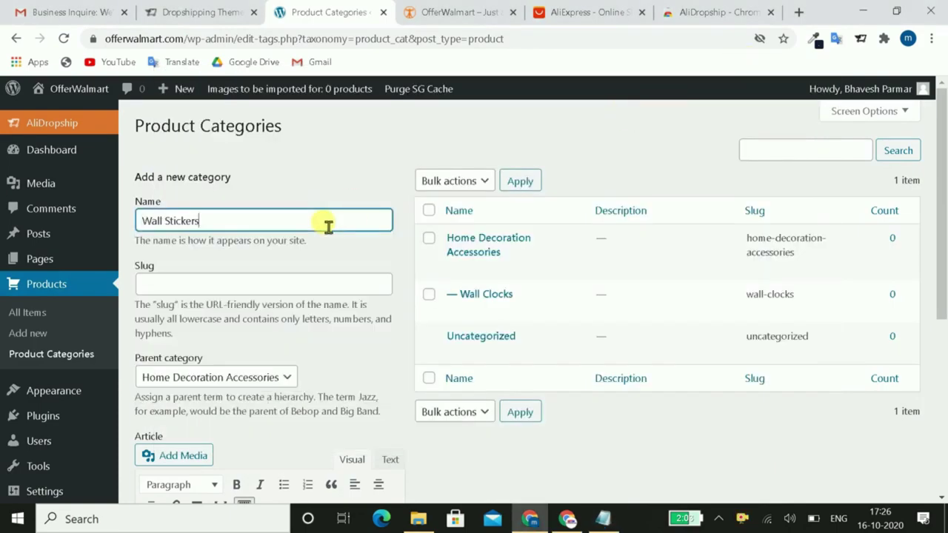
{"action": "scroll", "coordinate": [214, 412], "scroll_direction": "down", "scroll_amount": 4}
{"action": "left_click", "coordinate": [199, 428]}
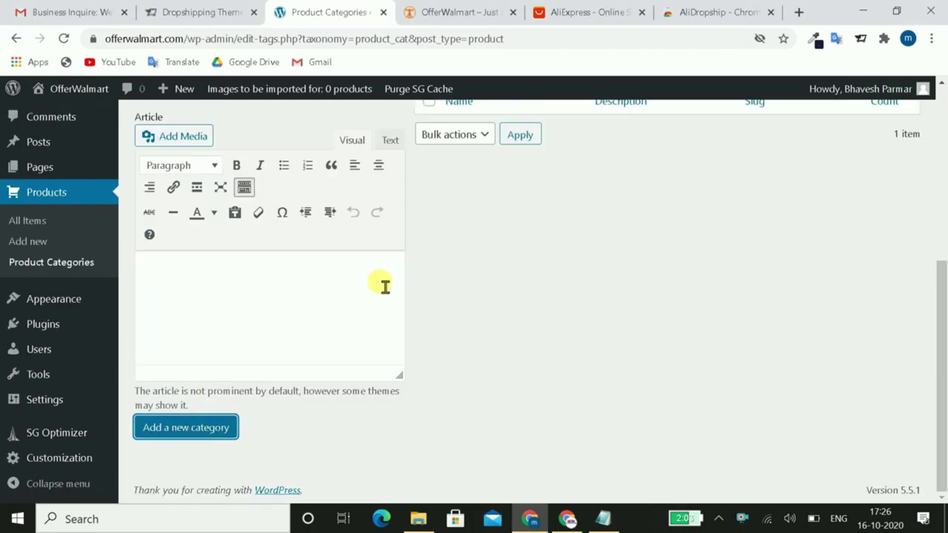
{"action": "scroll", "coordinate": [385, 287], "scroll_direction": "up", "scroll_amount": 5}
Add Mobile Phone Accessories as a top-level category.
{"action": "left_click", "coordinate": [603, 519]}
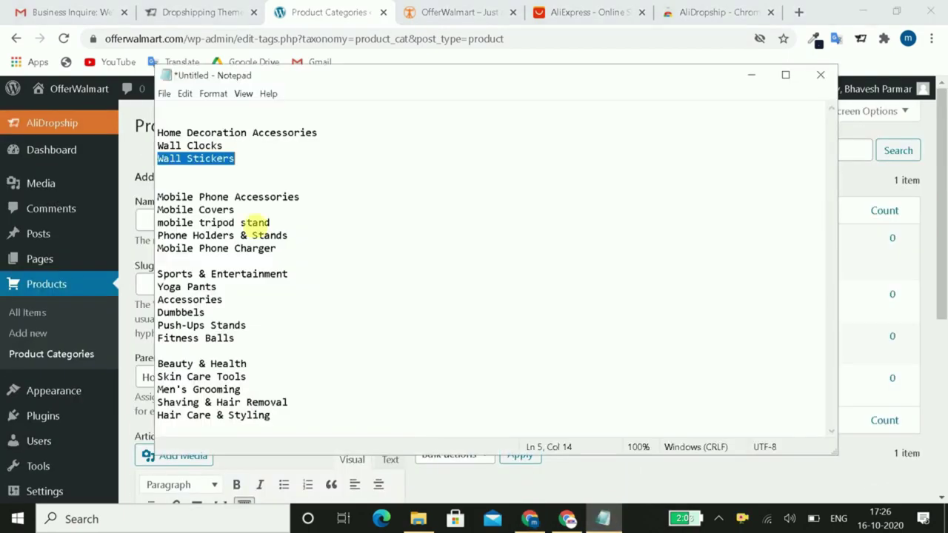
{"action": "left_click", "coordinate": [161, 197]}
{"action": "left_click", "coordinate": [327, 201], "text": "shift"}
{"action": "key", "text": "ctrl+c"}
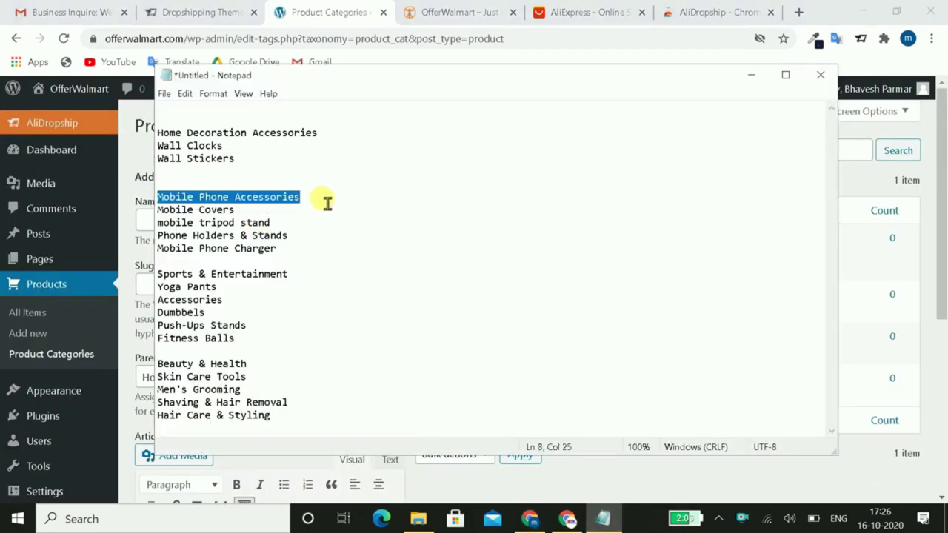
{"action": "left_click", "coordinate": [750, 75]}
{"action": "left_click", "coordinate": [286, 220]}
{"action": "key", "text": "ctrl+v"}
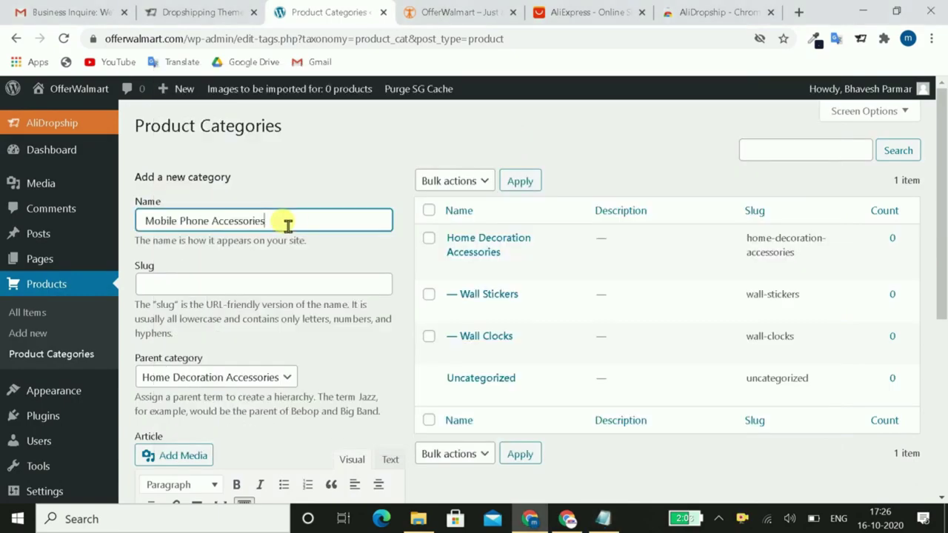
{"action": "scroll", "coordinate": [266, 285], "scroll_direction": "down", "scroll_amount": 1}
{"action": "scroll", "coordinate": [269, 287], "scroll_direction": "down", "scroll_amount": 1}
{"action": "left_click", "coordinate": [237, 210]}
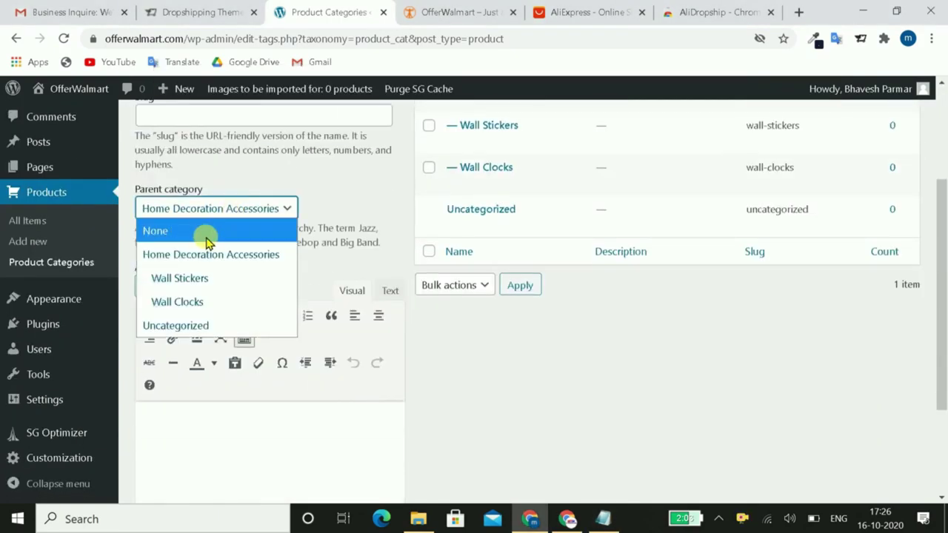
{"action": "left_click", "coordinate": [208, 237]}
{"action": "scroll", "coordinate": [318, 321], "scroll_direction": "down", "scroll_amount": 2}
{"action": "left_click", "coordinate": [207, 429]}
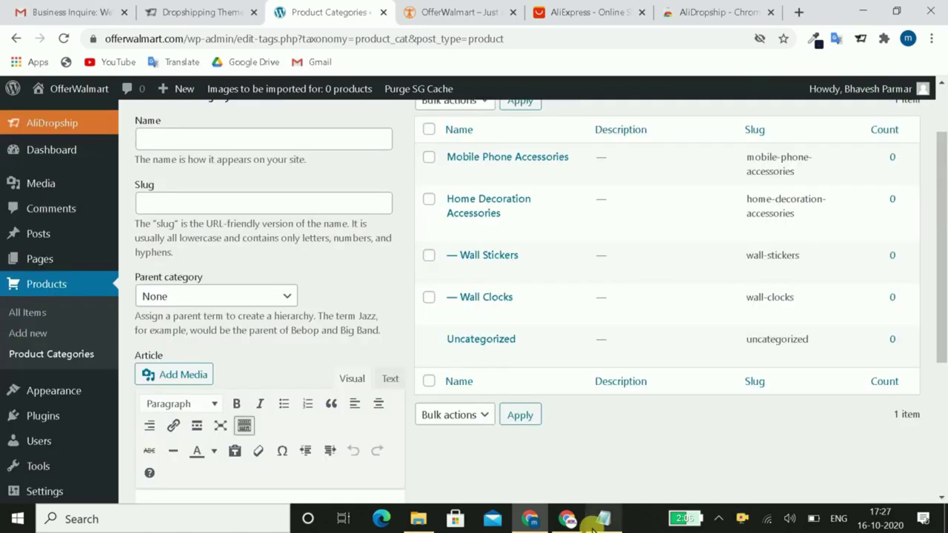
Enter Mobile Covers as the category name with Mobile Phone Accessories as parent.
{"action": "left_click", "coordinate": [603, 519]}
{"action": "left_click", "coordinate": [160, 211]}
{"action": "left_click_drag", "start_coordinate": [160, 211], "coordinate": [236, 211]}
{"action": "key", "text": "ctrl+c"}
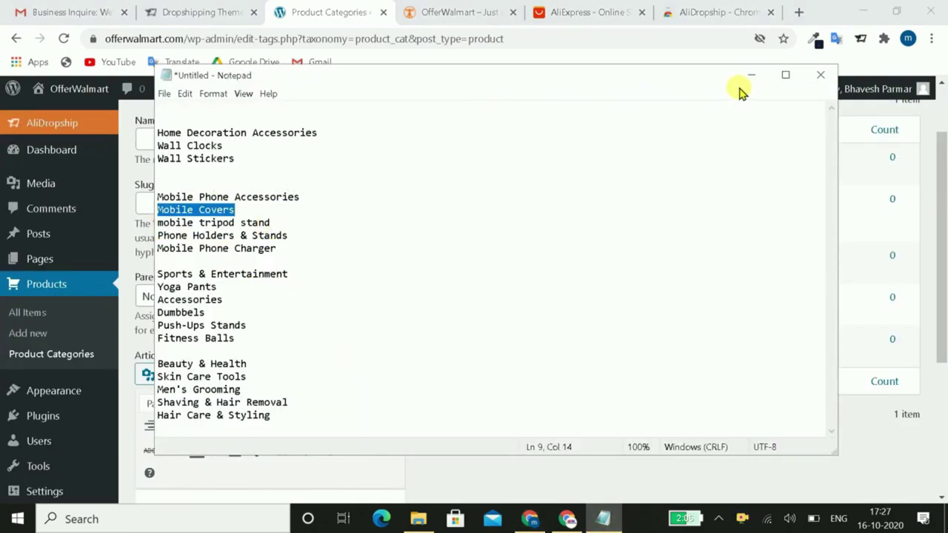
{"action": "left_click", "coordinate": [751, 75]}
{"action": "left_click", "coordinate": [292, 141]}
{"action": "key", "text": "ctrl+v"}
{"action": "left_click", "coordinate": [197, 300]}
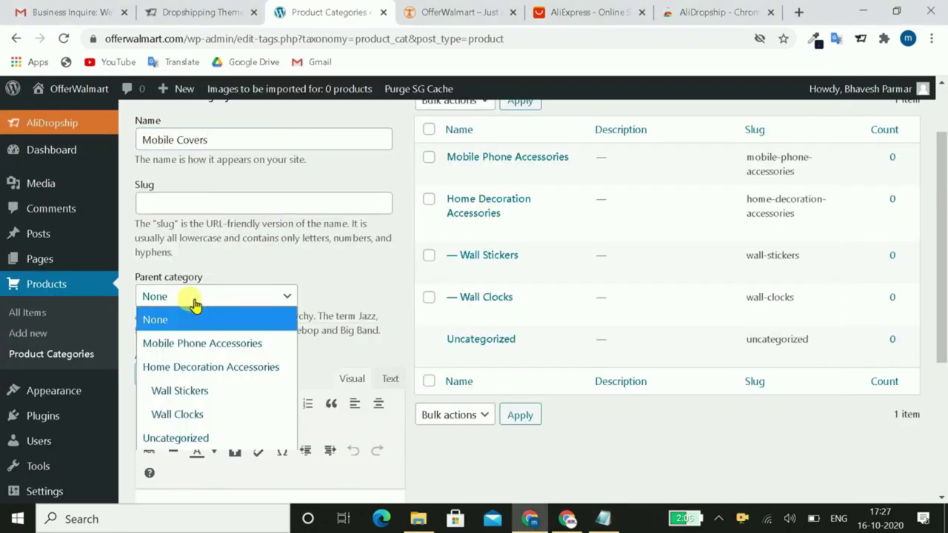
{"action": "left_click", "coordinate": [212, 341]}
{"action": "scroll", "coordinate": [185, 380], "scroll_direction": "down", "scroll_amount": 3}
Paste the next category name from Notepad and add it as a subcategory.
{"action": "left_click", "coordinate": [603, 518]}
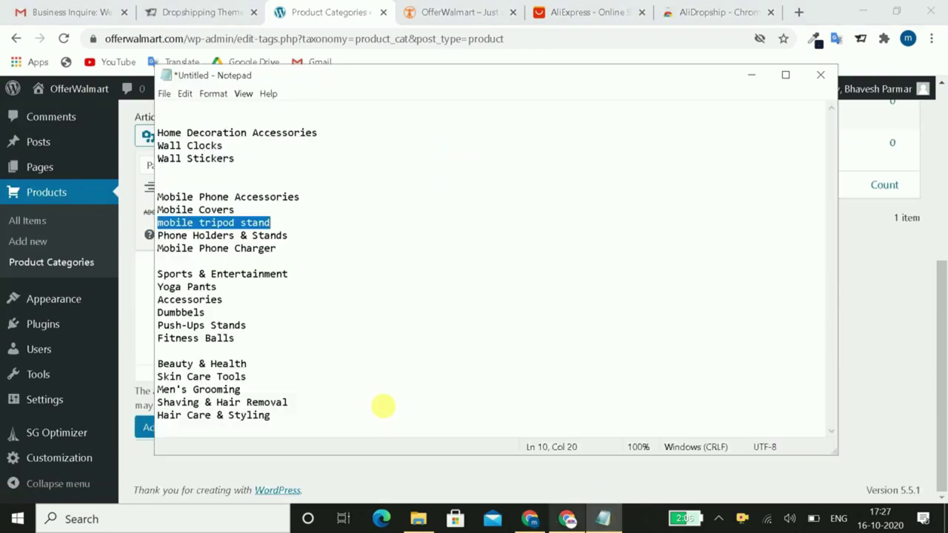
{"action": "left_click_drag", "start_coordinate": [158, 235], "coordinate": [305, 244]}
{"action": "left_click", "coordinate": [751, 75]}
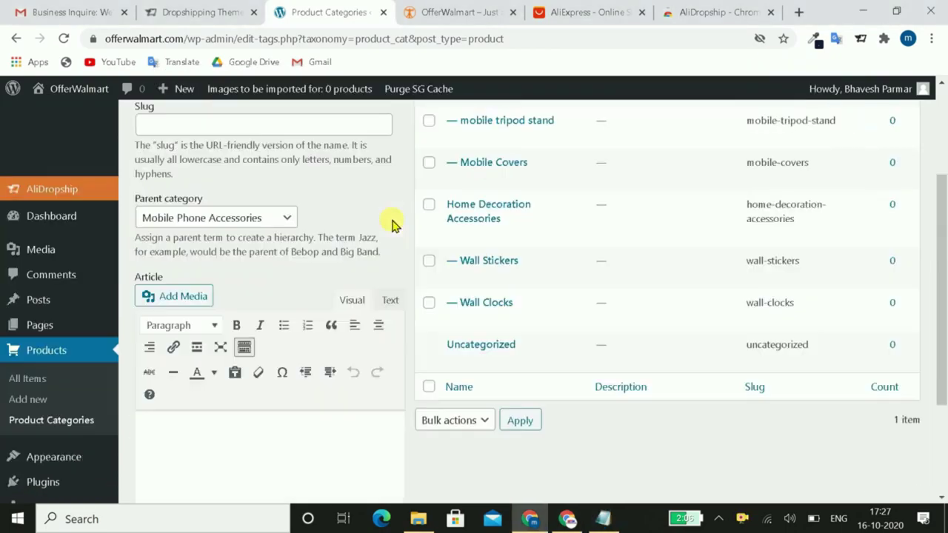
{"action": "scroll", "coordinate": [391, 222], "scroll_direction": "up", "scroll_amount": 3}
{"action": "left_click", "coordinate": [281, 194]}
{"action": "key", "text": "ctrl+v"}
{"action": "scroll", "coordinate": [222, 341], "scroll_direction": "down", "scroll_amount": 5}
{"action": "left_click", "coordinate": [186, 475]}
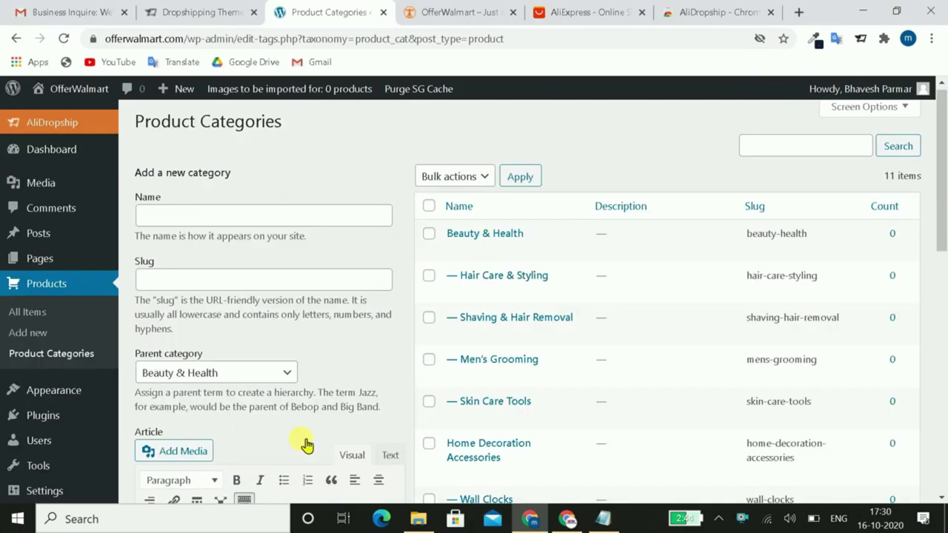
Review the 11 product categories, then go to Products > All Items.
{"action": "scroll", "coordinate": [303, 444], "scroll_direction": "down", "scroll_amount": 10}
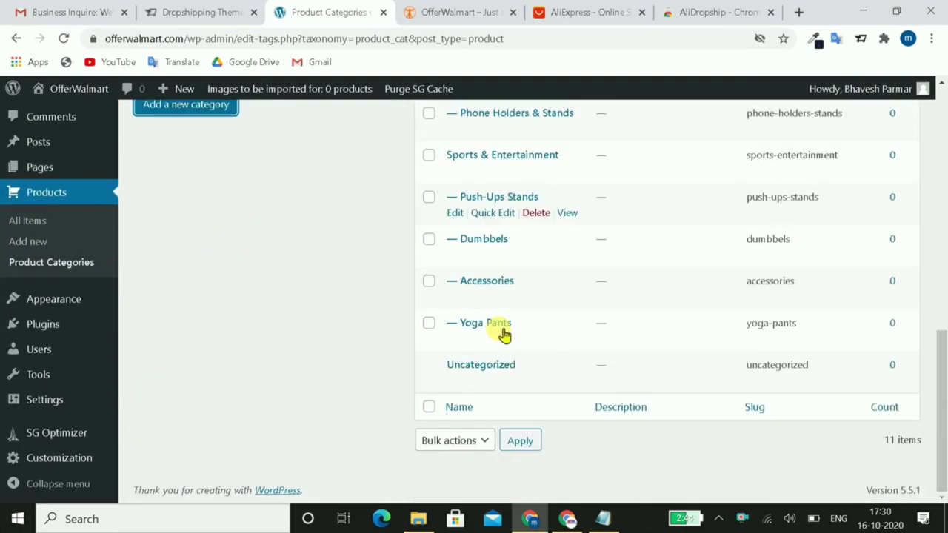
{"action": "scroll", "coordinate": [504, 333], "scroll_direction": "up", "scroll_amount": 10}
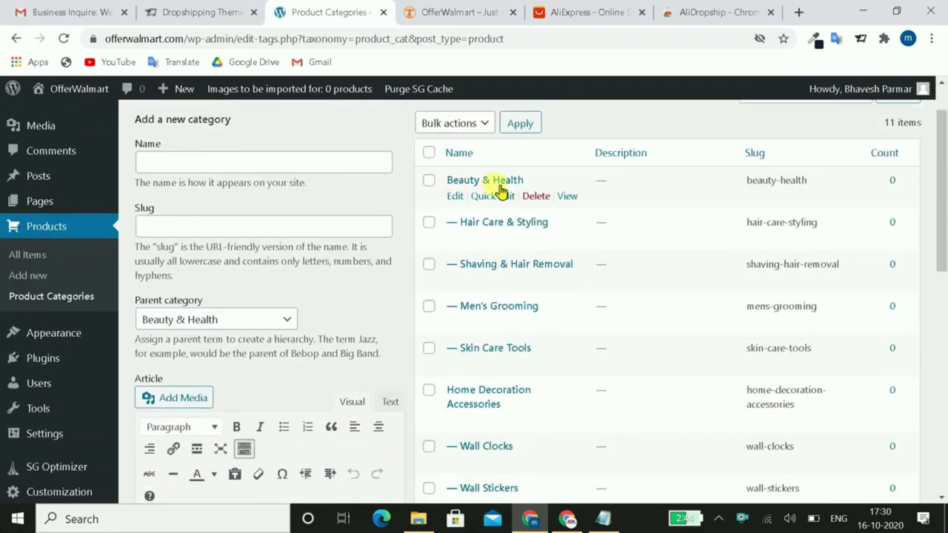
{"action": "scroll", "coordinate": [482, 340], "scroll_direction": "down", "scroll_amount": 3}
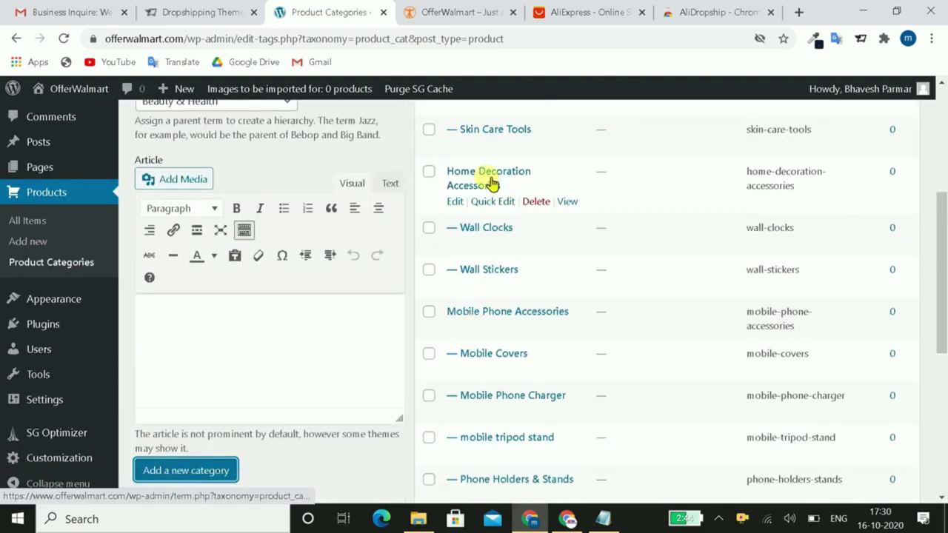
{"action": "scroll", "coordinate": [511, 235], "scroll_direction": "down", "scroll_amount": 4}
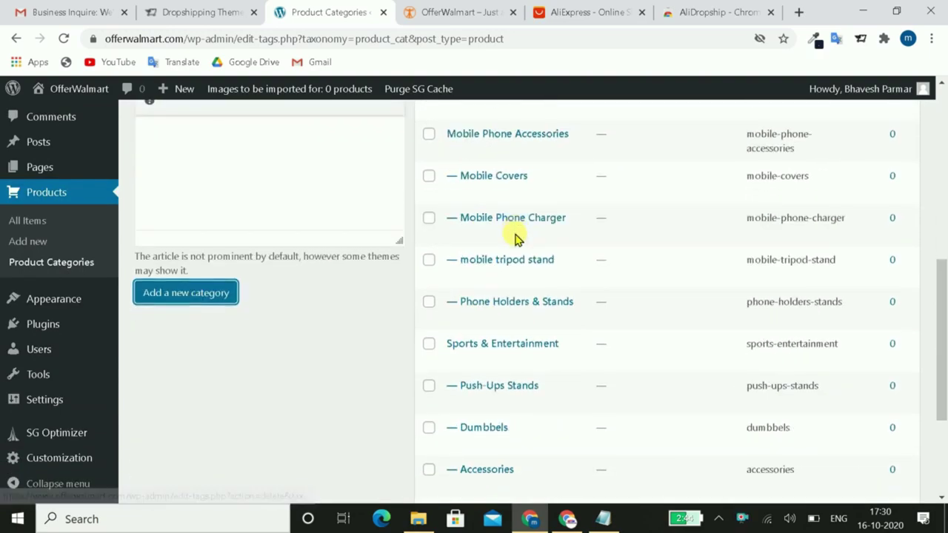
{"action": "scroll", "coordinate": [518, 237], "scroll_direction": "up", "scroll_amount": 8}
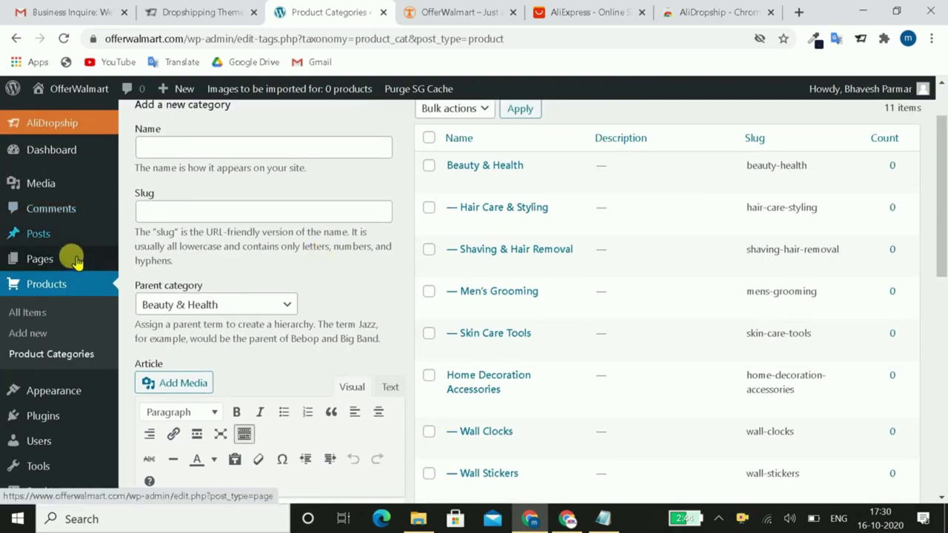
{"action": "scroll", "coordinate": [74, 260], "scroll_direction": "down", "scroll_amount": 2}
{"action": "mouse_move", "coordinate": [63, 173]}
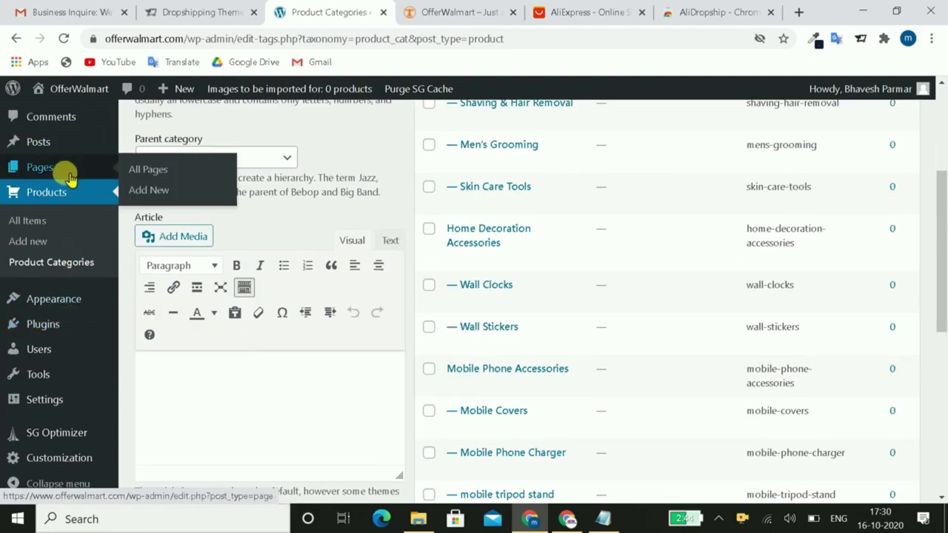
{"action": "scroll", "coordinate": [64, 174], "scroll_direction": "up", "scroll_amount": 1}
{"action": "scroll", "coordinate": [65, 175], "scroll_direction": "down", "scroll_amount": 2}
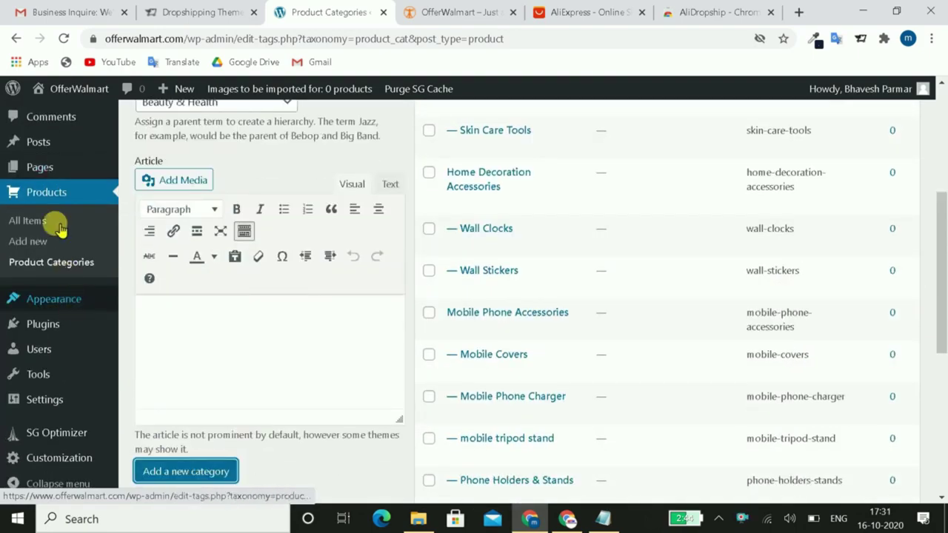
{"action": "left_click", "coordinate": [35, 220]}
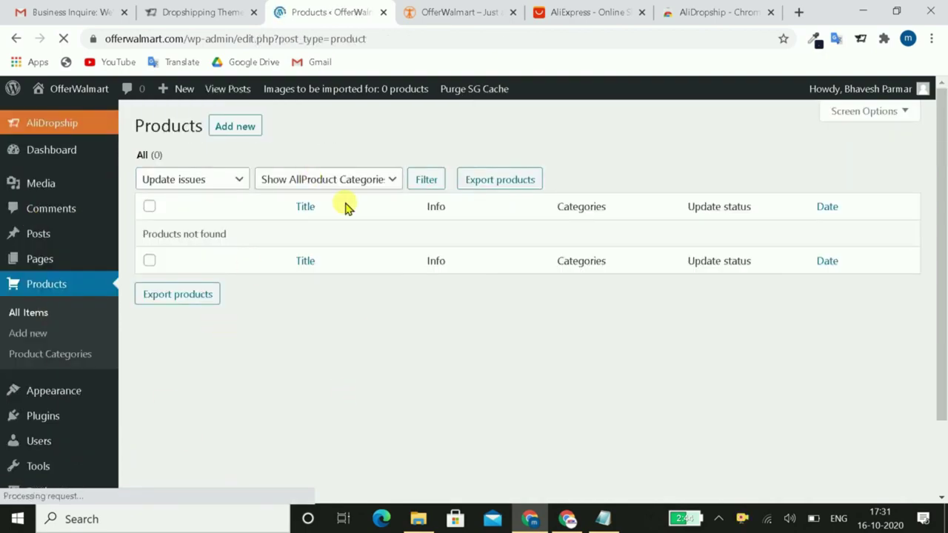
Glance at the OfferWalmart storefront, then open AliDropship's Import Products page.
{"action": "left_click", "coordinate": [442, 11]}
{"action": "scroll", "coordinate": [307, 302], "scroll_direction": "down", "scroll_amount": 10}
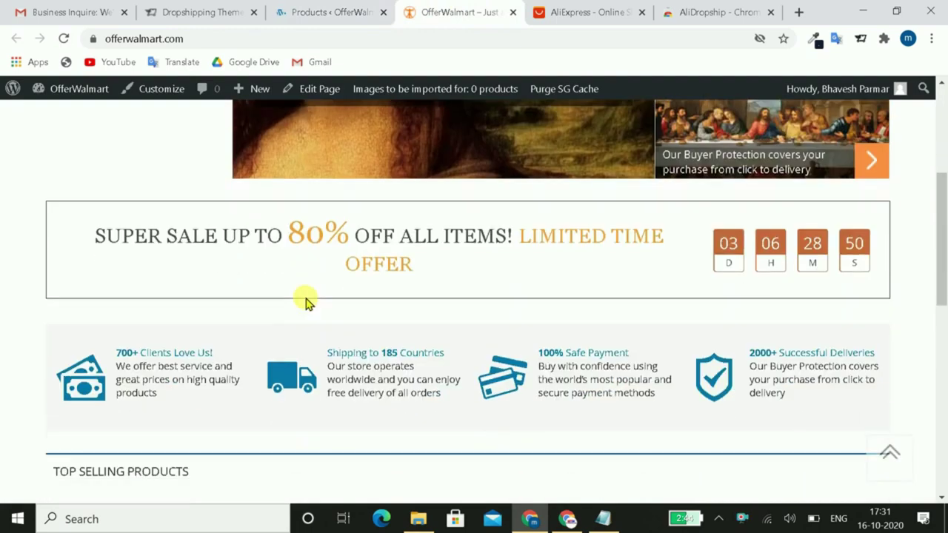
{"action": "scroll", "coordinate": [307, 300], "scroll_direction": "up", "scroll_amount": 10}
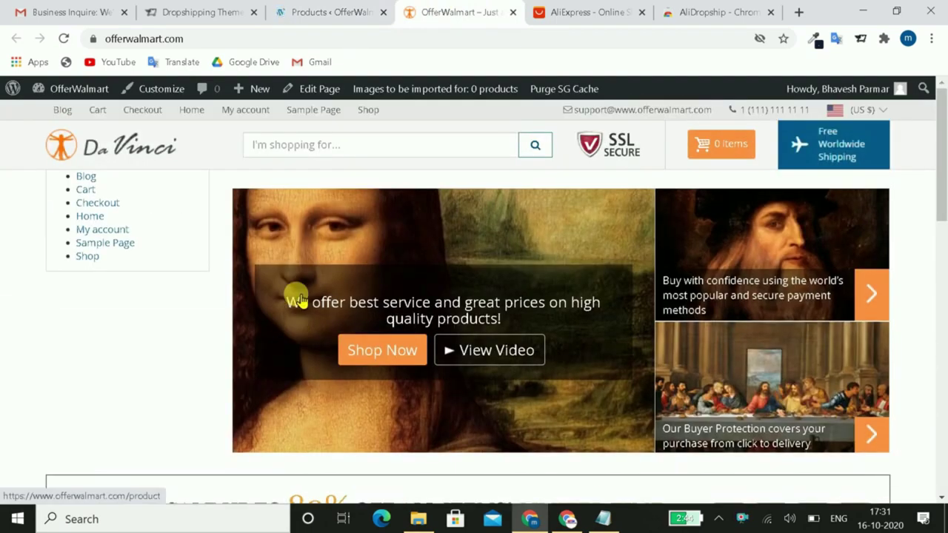
{"action": "left_click", "coordinate": [553, 16]}
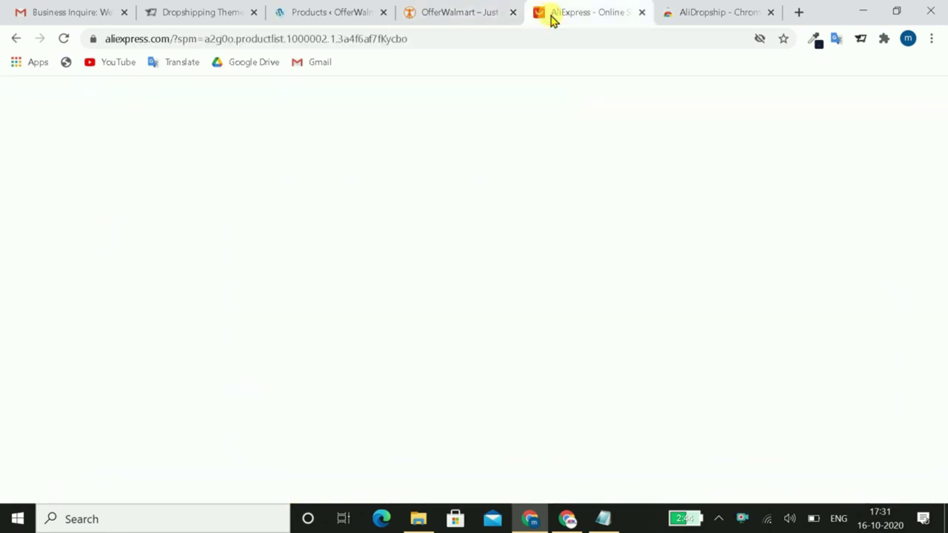
{"action": "left_click", "coordinate": [329, 9]}
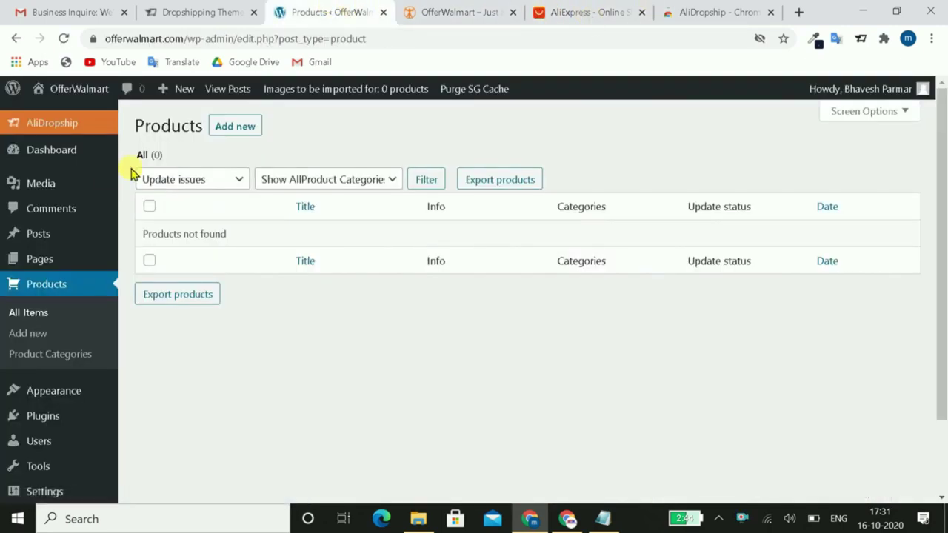
{"action": "left_click", "coordinate": [53, 125]}
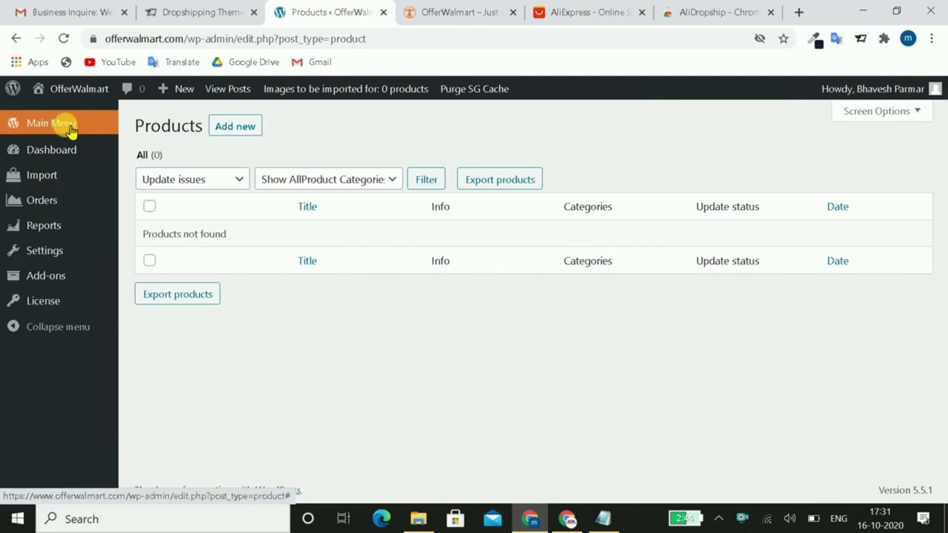
{"action": "mouse_move", "coordinate": [66, 180]}
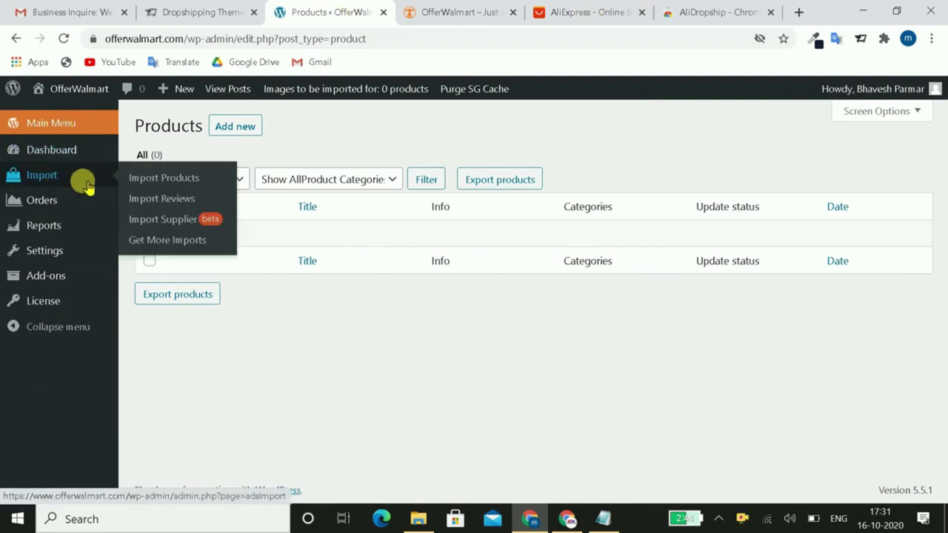
{"action": "left_click", "coordinate": [166, 181]}
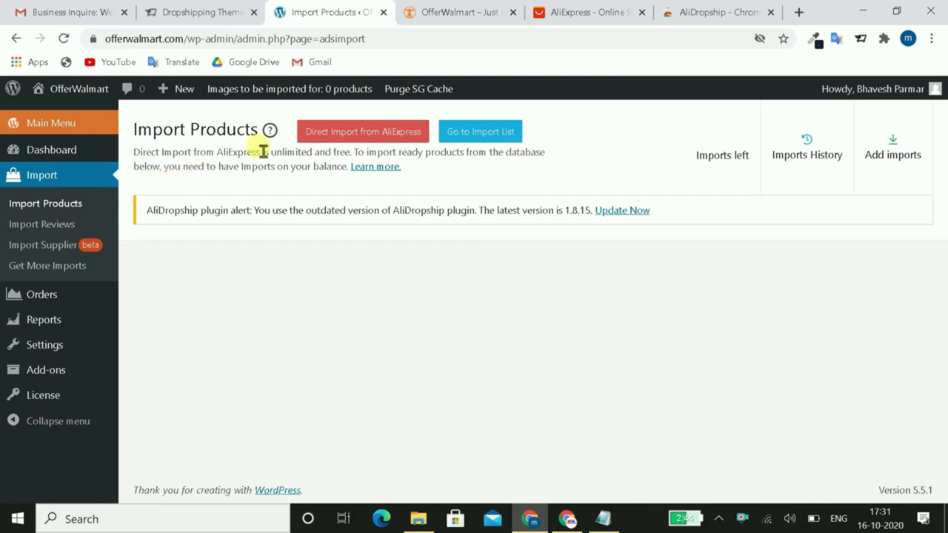
Launch Direct Import from AliExpress from the Import Products page.
{"action": "left_click", "coordinate": [370, 137]}
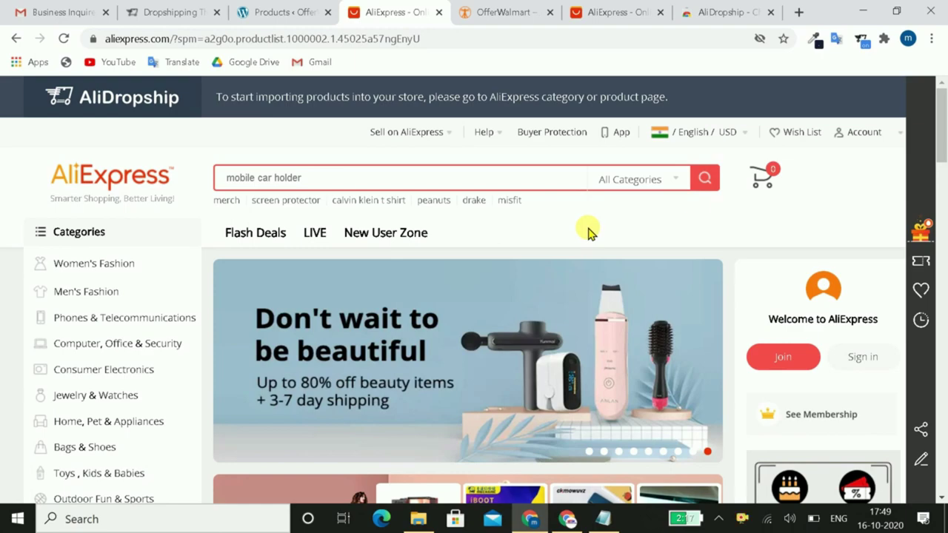
Open the AliExpress sign-in form and choose the saved account e-mail.
{"action": "mouse_move", "coordinate": [860, 137]}
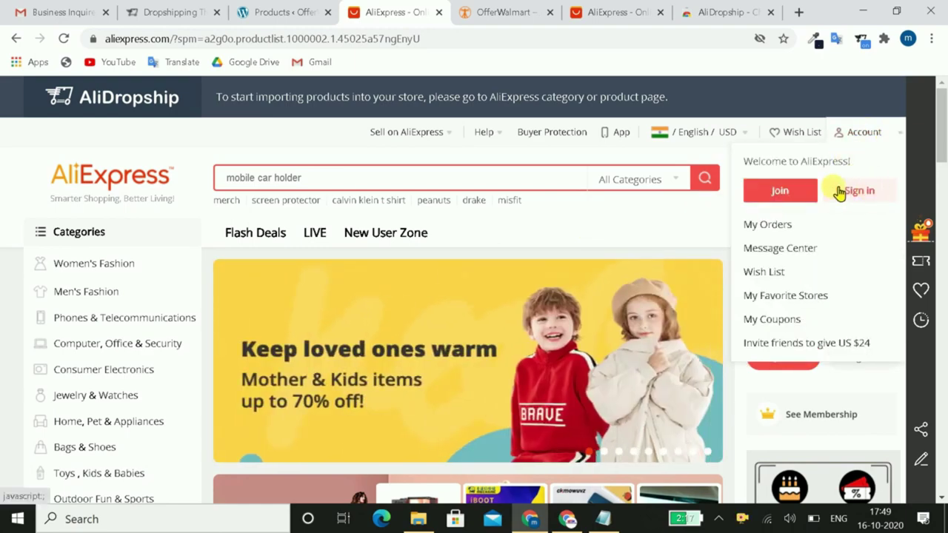
{"action": "left_click", "coordinate": [854, 194]}
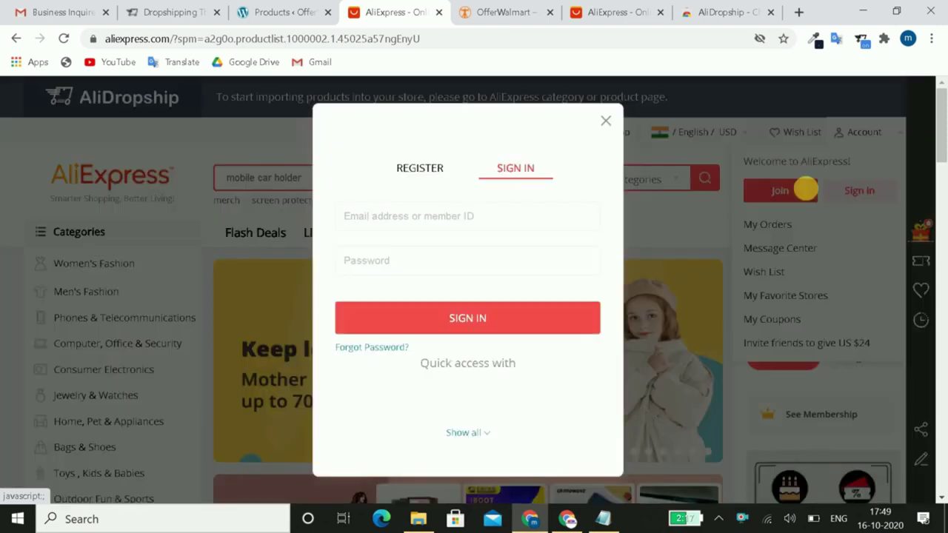
{"action": "left_click", "coordinate": [456, 224]}
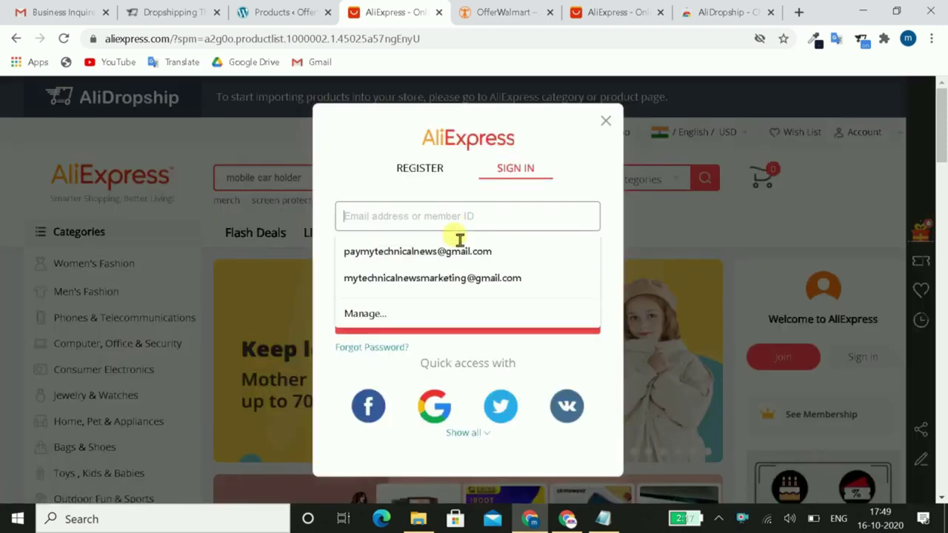
{"action": "left_click", "coordinate": [455, 280]}
Enter the account password, submit the sign-in, and scroll the homepage.
{"action": "left_click", "coordinate": [447, 262]}
{"action": "type", "text": "******"}
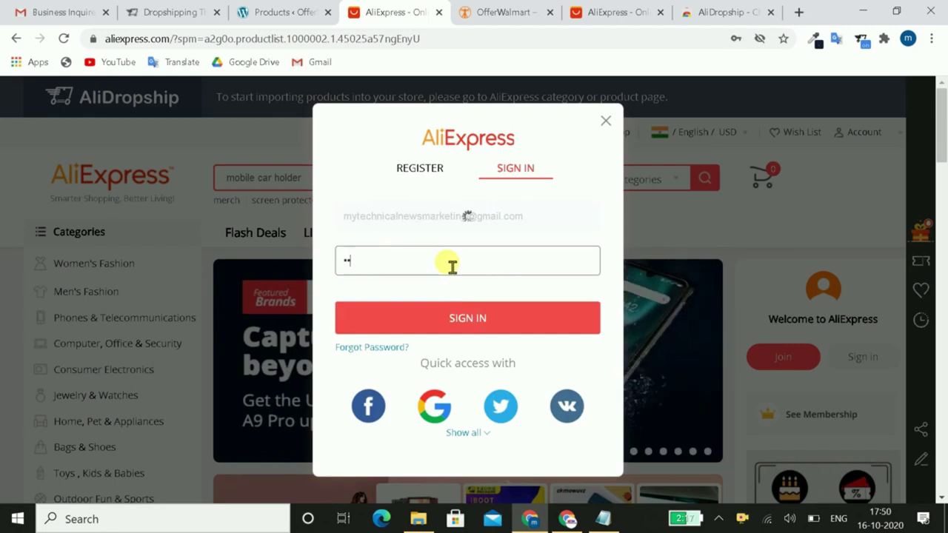
{"action": "type", "text": "******"}
{"action": "key", "text": "ctrl+a"}
{"action": "key", "text": "BackSpace"}
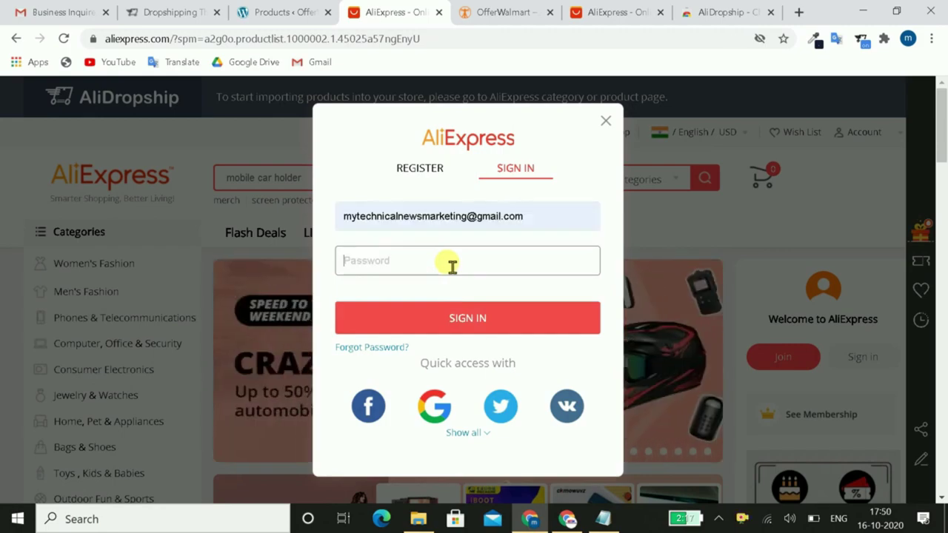
{"action": "key", "text": "Return"}
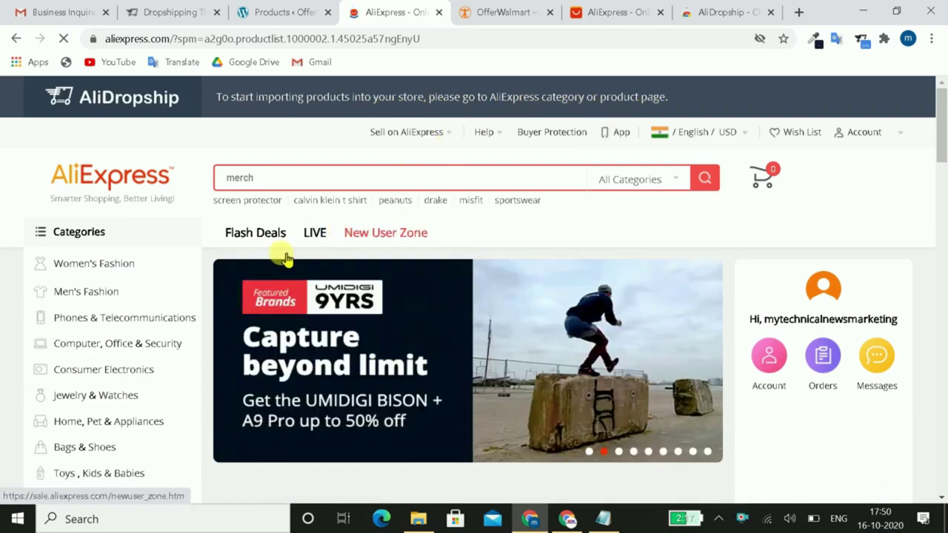
{"action": "scroll", "coordinate": [284, 254], "scroll_direction": "down", "scroll_amount": 2}
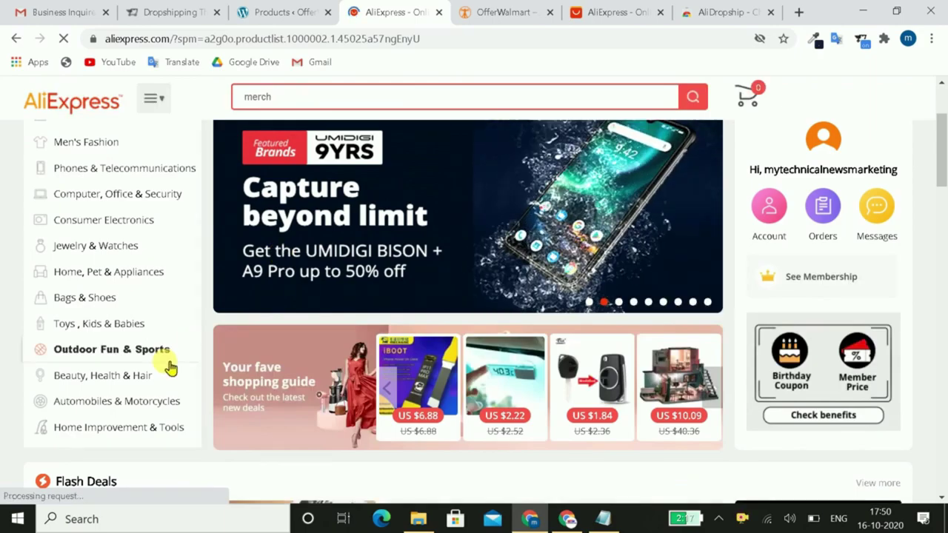
{"action": "scroll", "coordinate": [165, 361], "scroll_direction": "down", "scroll_amount": 2}
{"action": "scroll", "coordinate": [167, 365], "scroll_direction": "down", "scroll_amount": 4}
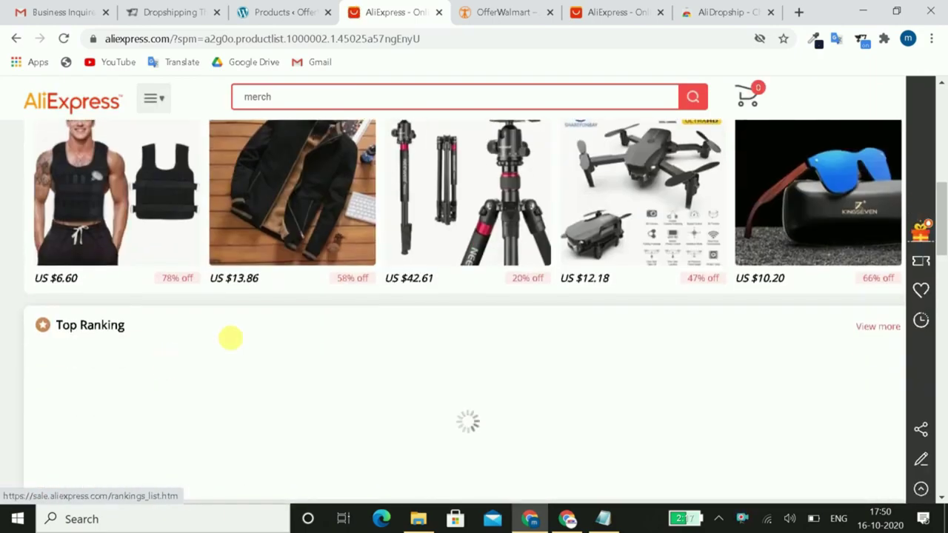
{"action": "scroll", "coordinate": [374, 296], "scroll_direction": "up", "scroll_amount": 1}
{"action": "scroll", "coordinate": [374, 296], "scroll_direction": "up", "scroll_amount": 5}
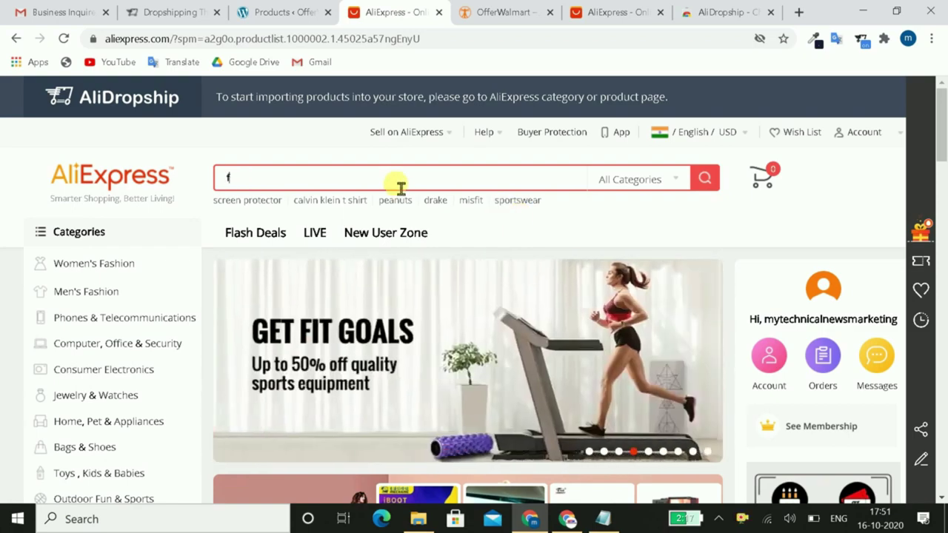
Search AliExpress for 'fitness'.
{"action": "type", "text": "itness"}
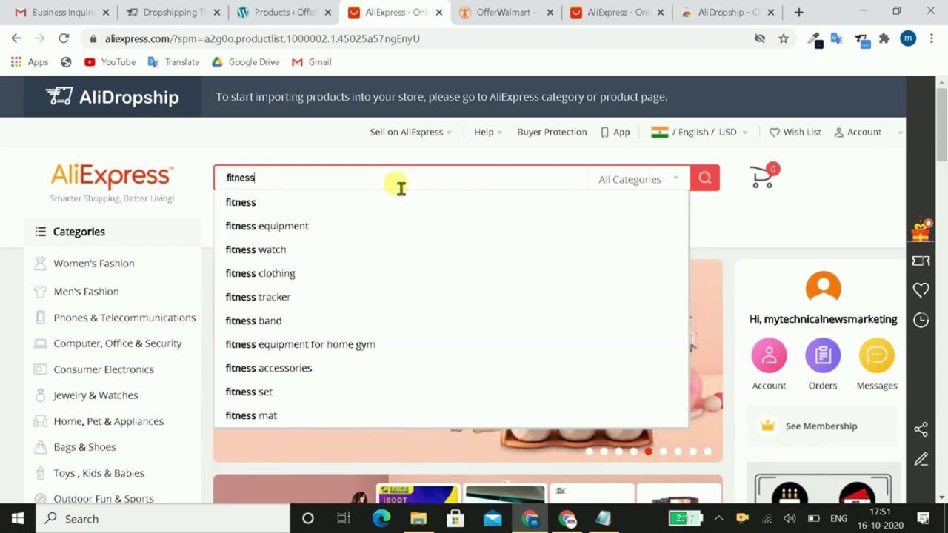
{"action": "key", "text": "Return"}
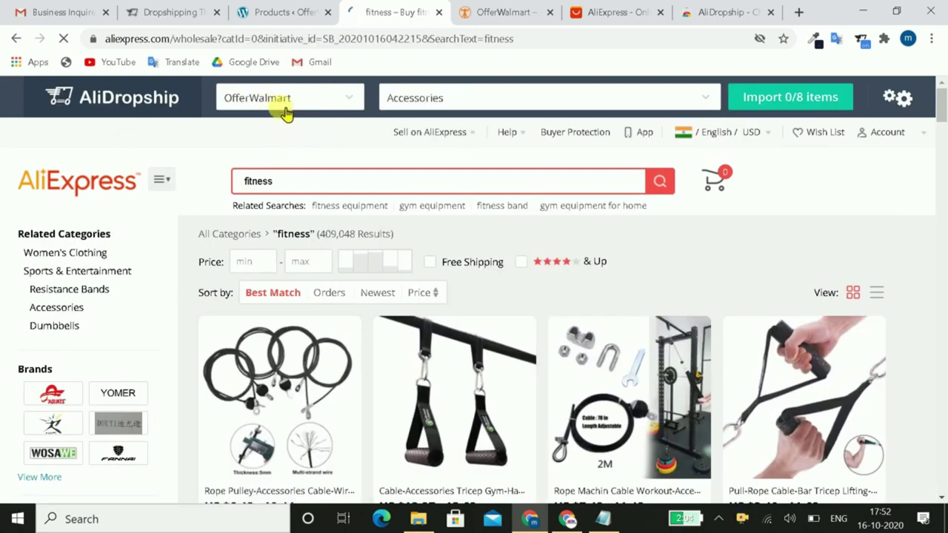
{"action": "left_click", "coordinate": [427, 104]}
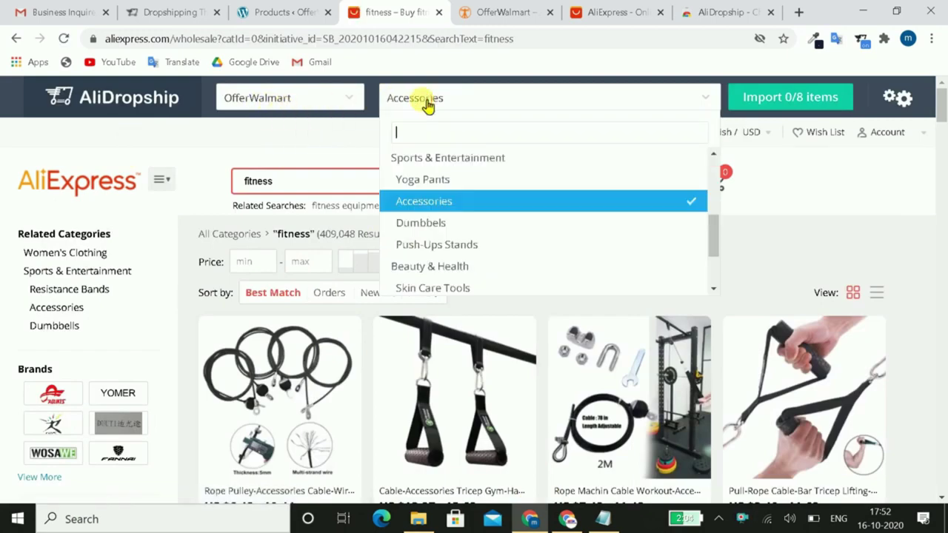
{"action": "scroll", "coordinate": [445, 210], "scroll_direction": "down", "scroll_amount": 2}
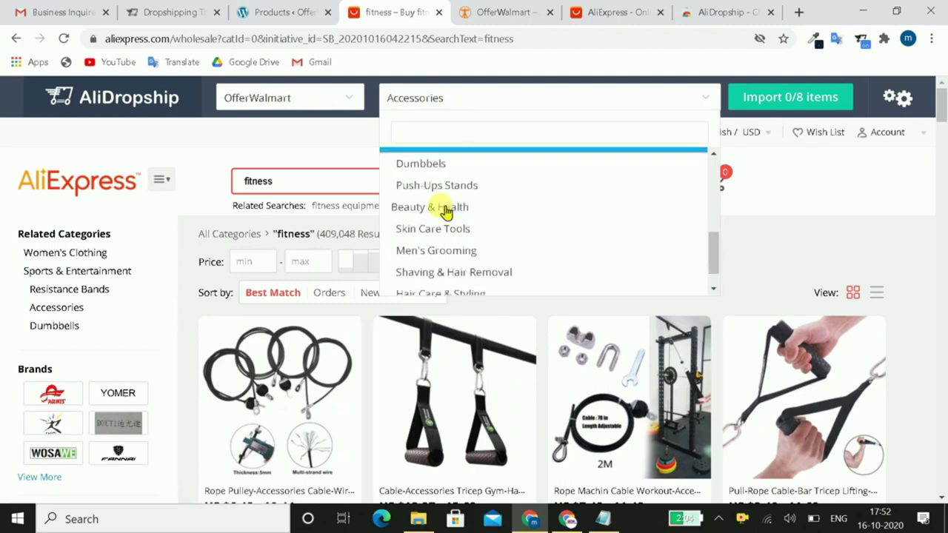
{"action": "scroll", "coordinate": [445, 212], "scroll_direction": "up", "scroll_amount": 4}
{"action": "scroll", "coordinate": [422, 196], "scroll_direction": "down", "scroll_amount": 1}
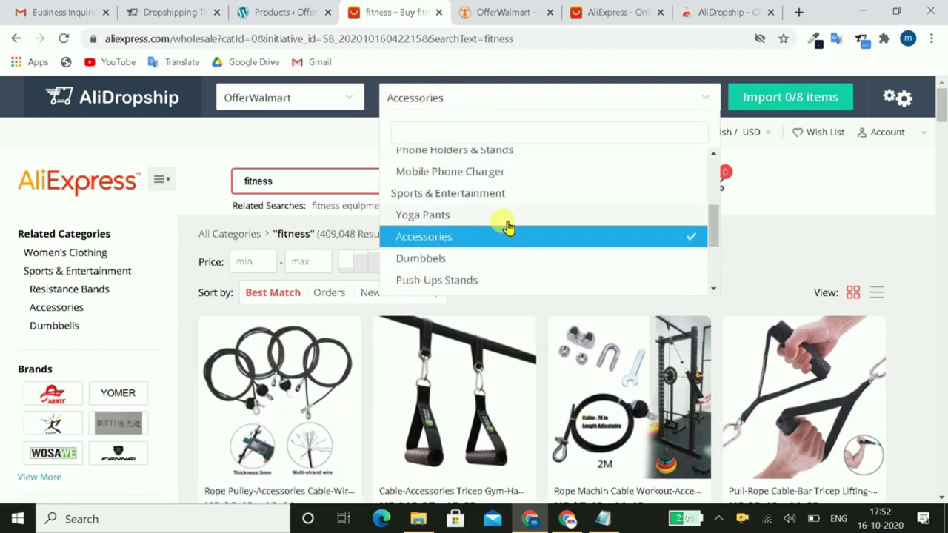
{"action": "scroll", "coordinate": [446, 241], "scroll_direction": "down", "scroll_amount": 1}
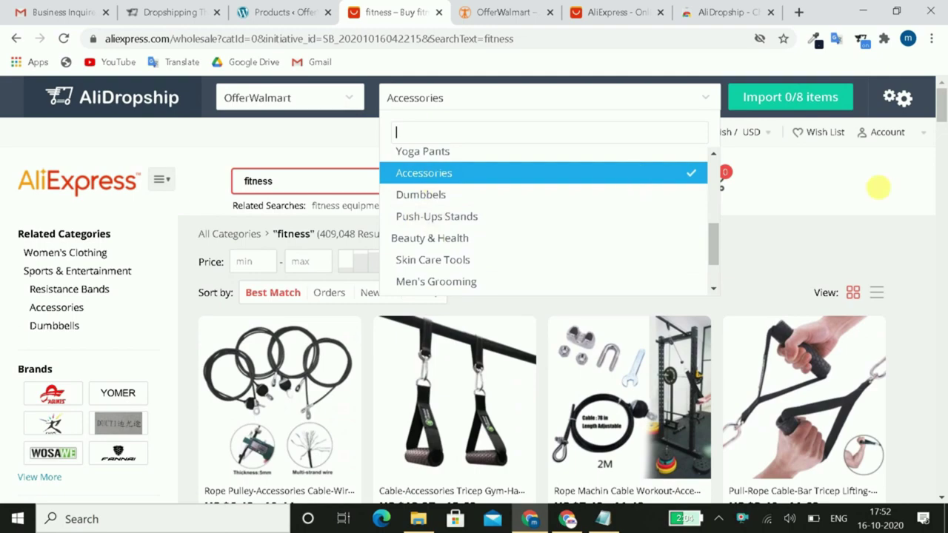
{"action": "left_click", "coordinate": [766, 195]}
Queue fitness products from the results until the AliDropship bar reads Import 5/24 items.
{"action": "scroll", "coordinate": [535, 329], "scroll_direction": "down", "scroll_amount": 1}
{"action": "scroll", "coordinate": [535, 328], "scroll_direction": "down", "scroll_amount": 6}
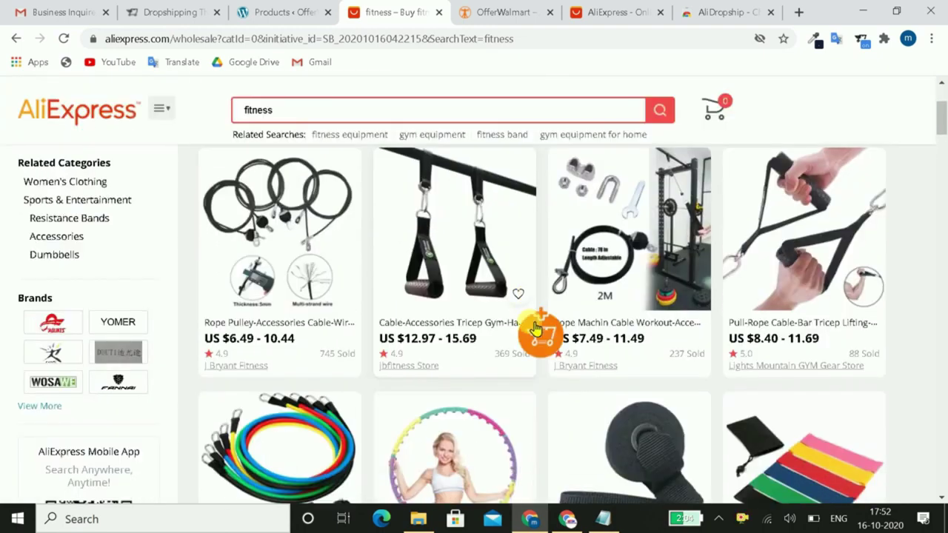
{"action": "scroll", "coordinate": [532, 326], "scroll_direction": "up", "scroll_amount": 5}
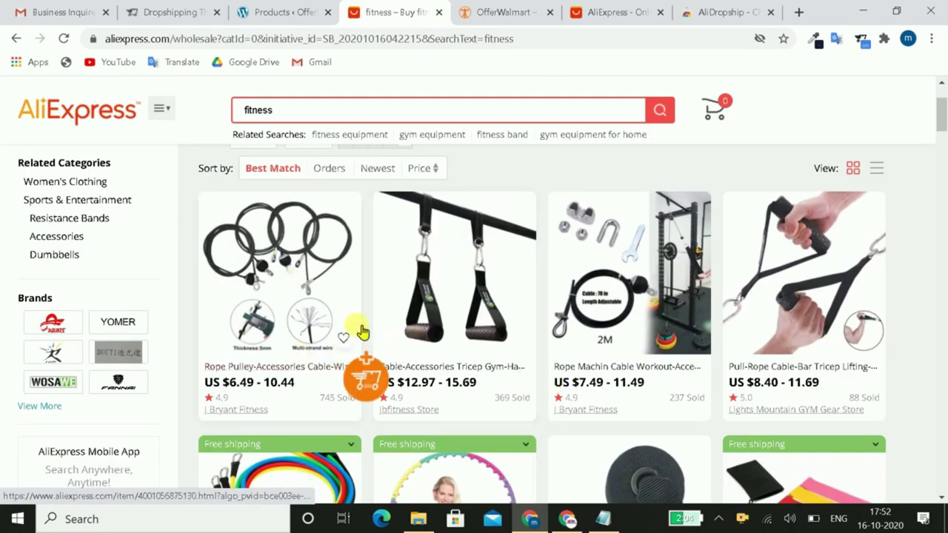
{"action": "scroll", "coordinate": [437, 351], "scroll_direction": "up", "scroll_amount": 3}
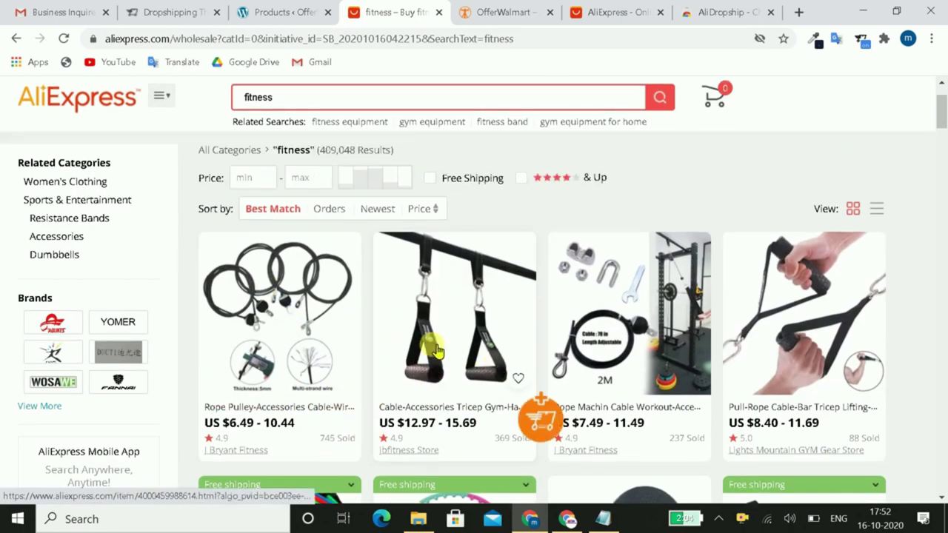
{"action": "scroll", "coordinate": [540, 434], "scroll_direction": "down", "scroll_amount": 1}
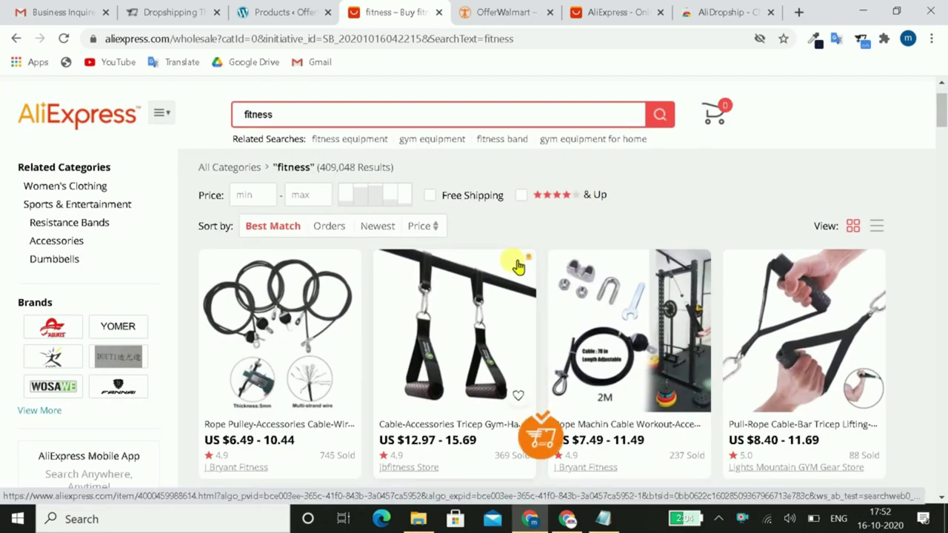
{"action": "scroll", "coordinate": [271, 182], "scroll_direction": "up", "scroll_amount": 1}
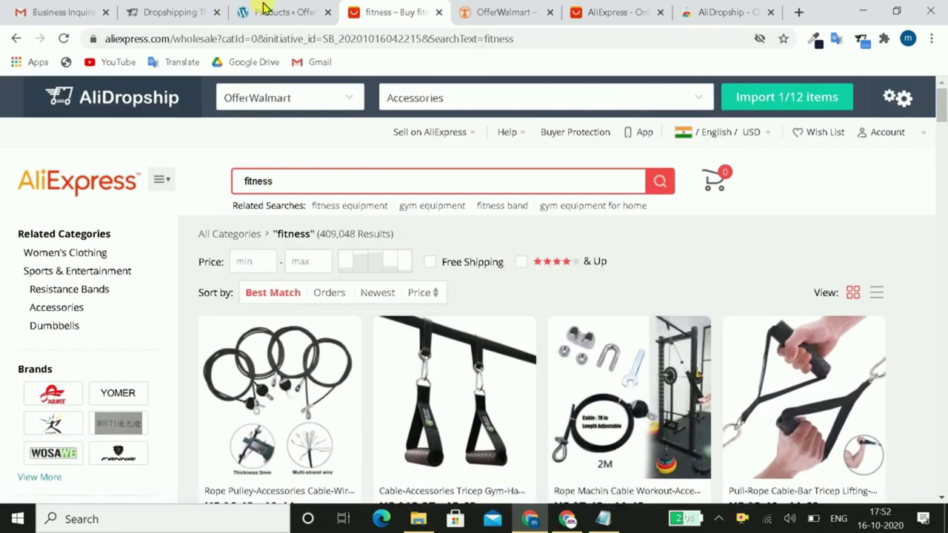
{"action": "scroll", "coordinate": [433, 331], "scroll_direction": "down", "scroll_amount": 3}
{"action": "scroll", "coordinate": [489, 304], "scroll_direction": "down", "scroll_amount": 1}
{"action": "scroll", "coordinate": [489, 304], "scroll_direction": "up", "scroll_amount": 2}
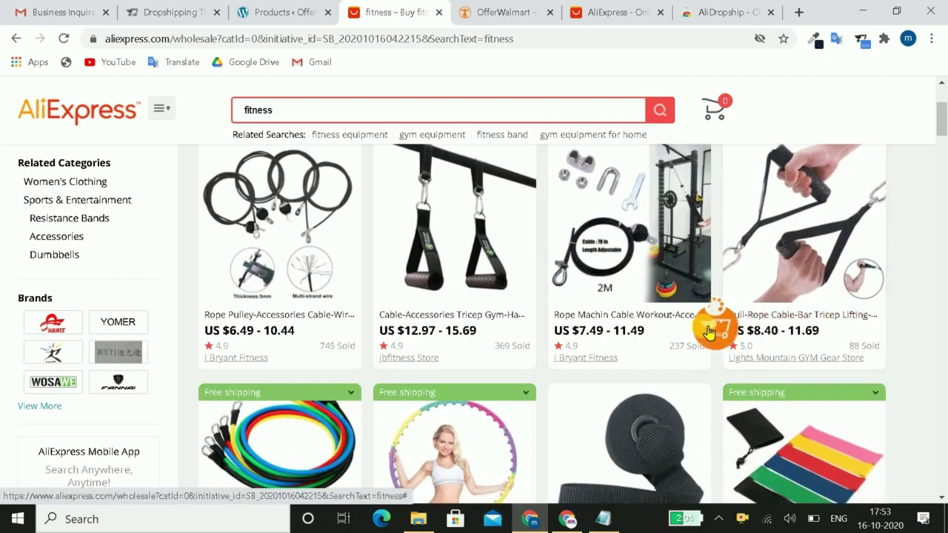
{"action": "scroll", "coordinate": [710, 331], "scroll_direction": "down", "scroll_amount": 3}
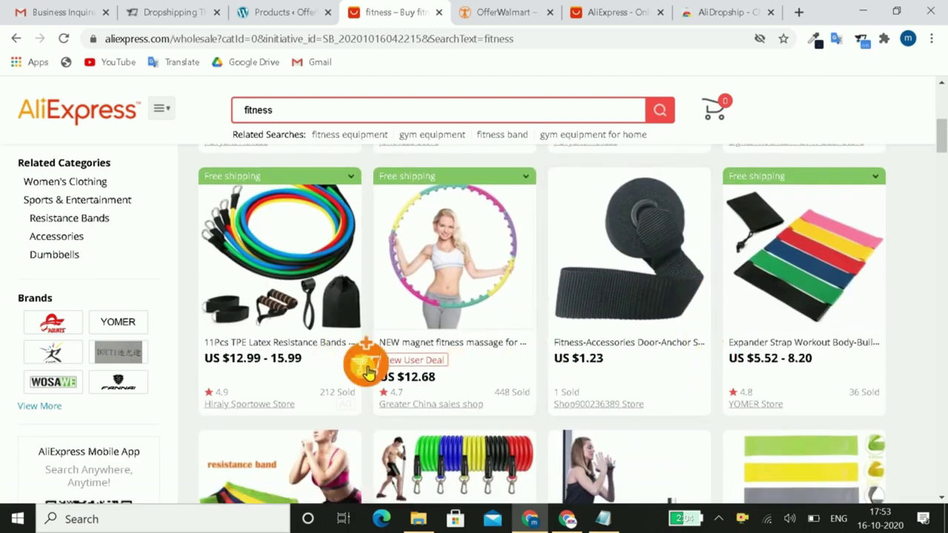
{"action": "scroll", "coordinate": [366, 371], "scroll_direction": "down", "scroll_amount": 5}
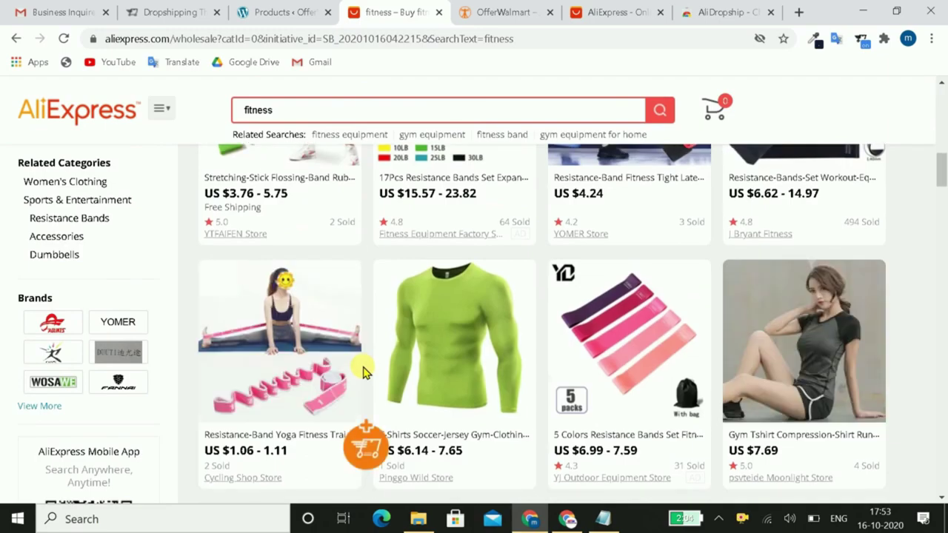
{"action": "scroll", "coordinate": [364, 371], "scroll_direction": "down", "scroll_amount": 5}
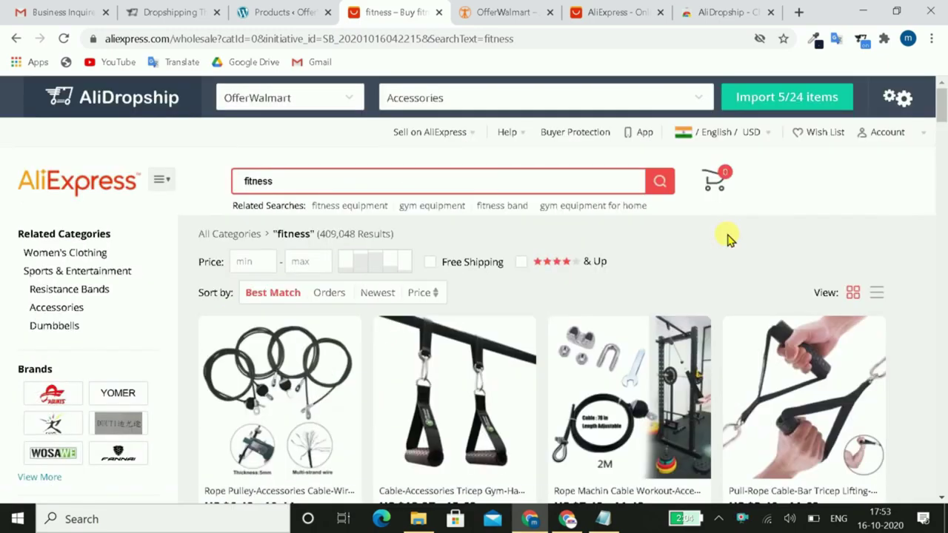
Add United Kingdom to the AliDropship import shipping countries.
{"action": "left_click", "coordinate": [898, 102]}
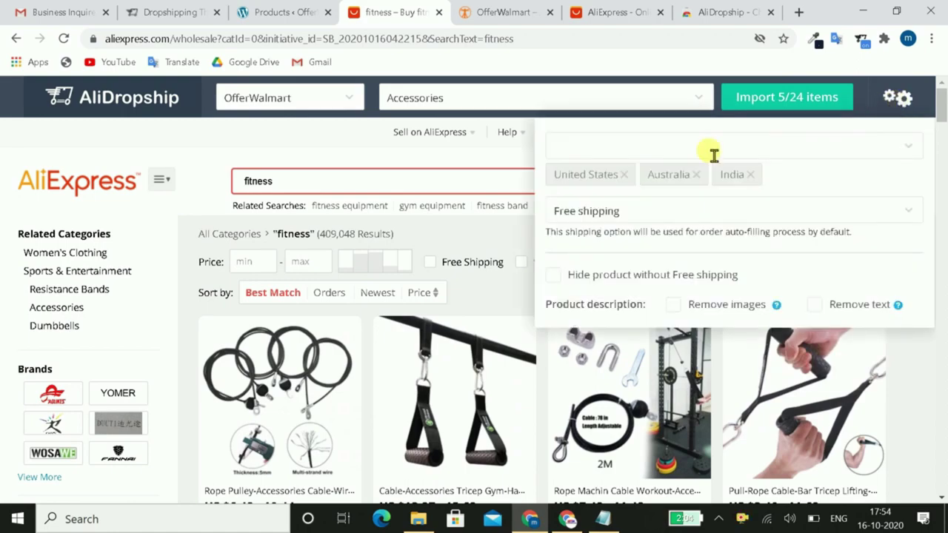
{"action": "left_click", "coordinate": [619, 156]}
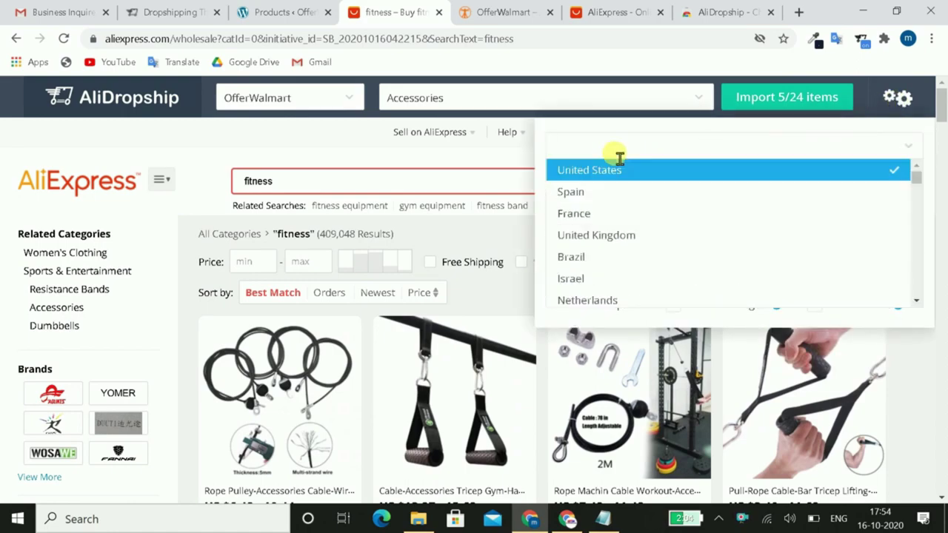
{"action": "left_click", "coordinate": [541, 141]}
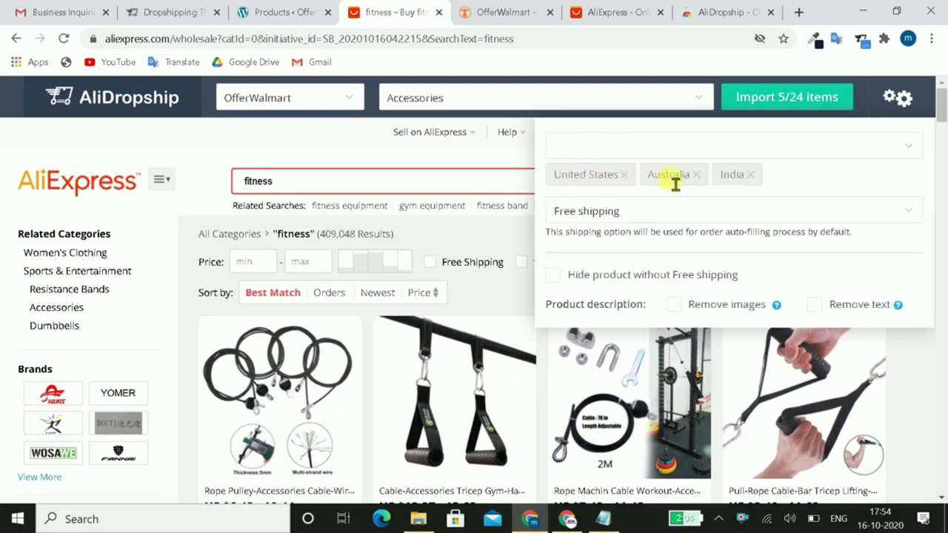
{"action": "left_click", "coordinate": [698, 151]}
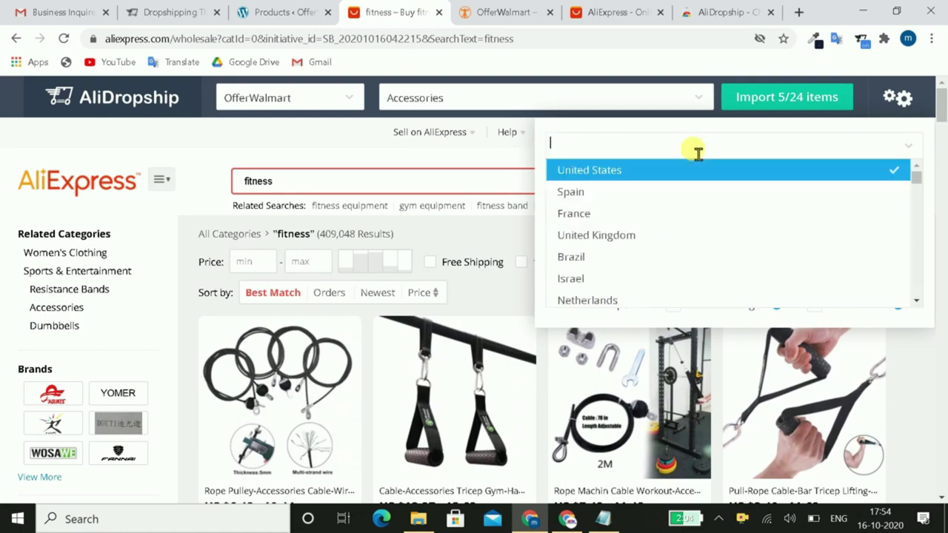
{"action": "scroll", "coordinate": [586, 219], "scroll_direction": "down", "scroll_amount": 1}
{"action": "left_click", "coordinate": [597, 216]}
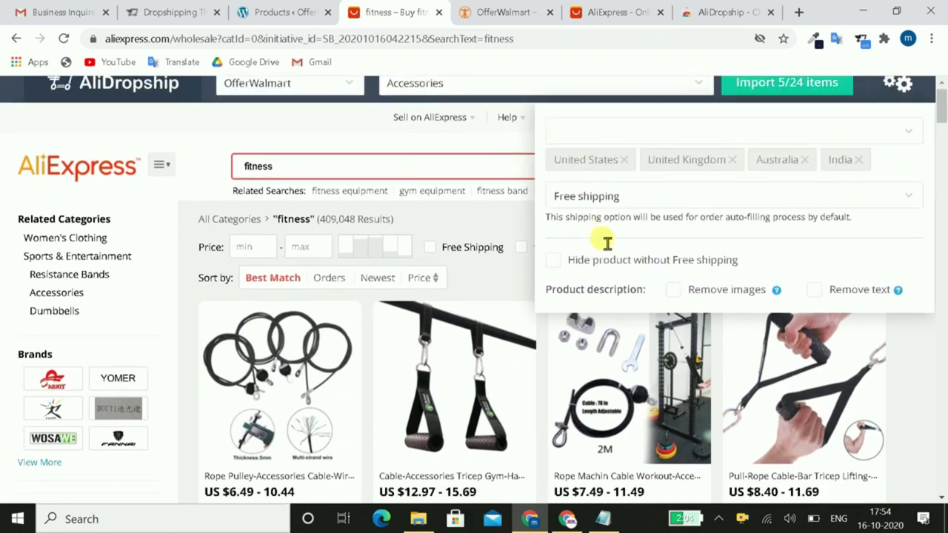
Keep Free shipping as the shipping method and close the import settings.
{"action": "scroll", "coordinate": [603, 245], "scroll_direction": "down", "scroll_amount": 1}
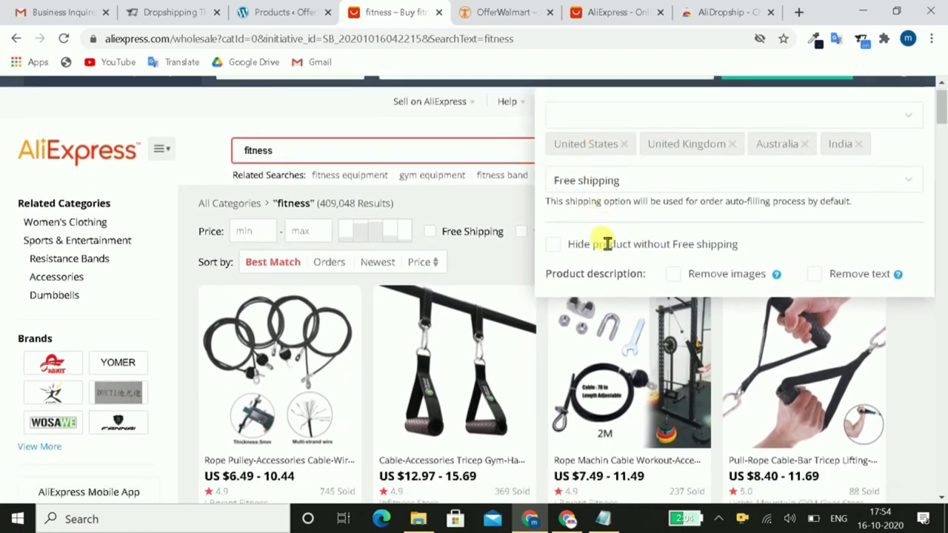
{"action": "left_click", "coordinate": [596, 187]}
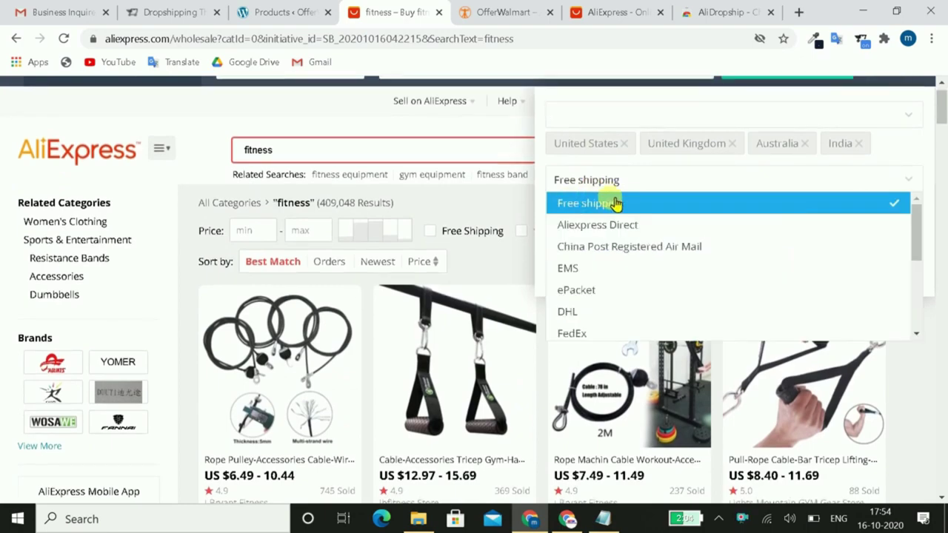
{"action": "scroll", "coordinate": [597, 278], "scroll_direction": "down", "scroll_amount": 2}
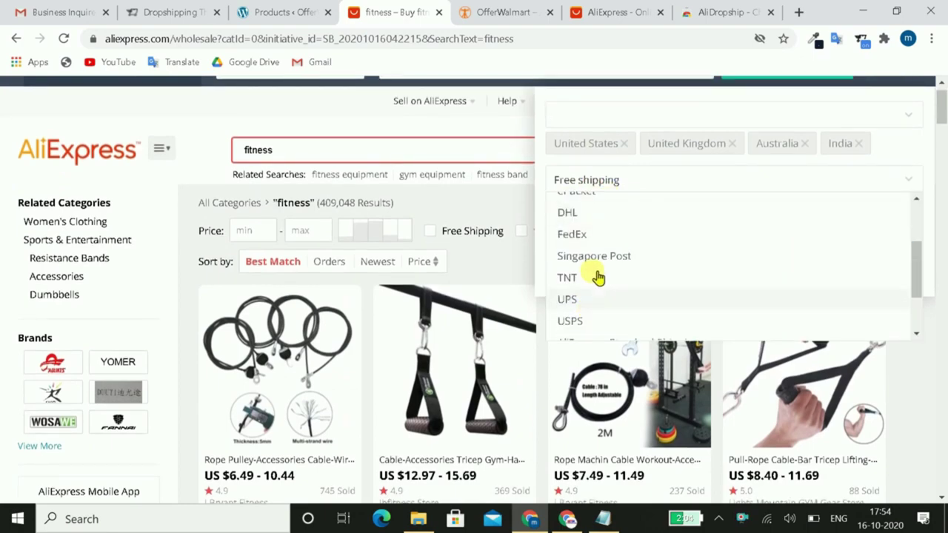
{"action": "scroll", "coordinate": [598, 289], "scroll_direction": "down", "scroll_amount": 1}
{"action": "scroll", "coordinate": [599, 285], "scroll_direction": "up", "scroll_amount": 3}
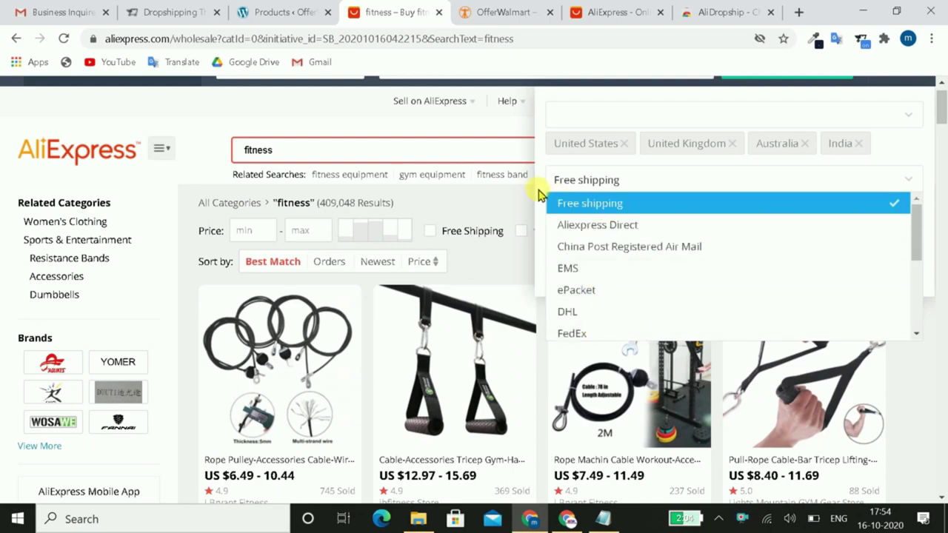
{"action": "left_click", "coordinate": [538, 194]}
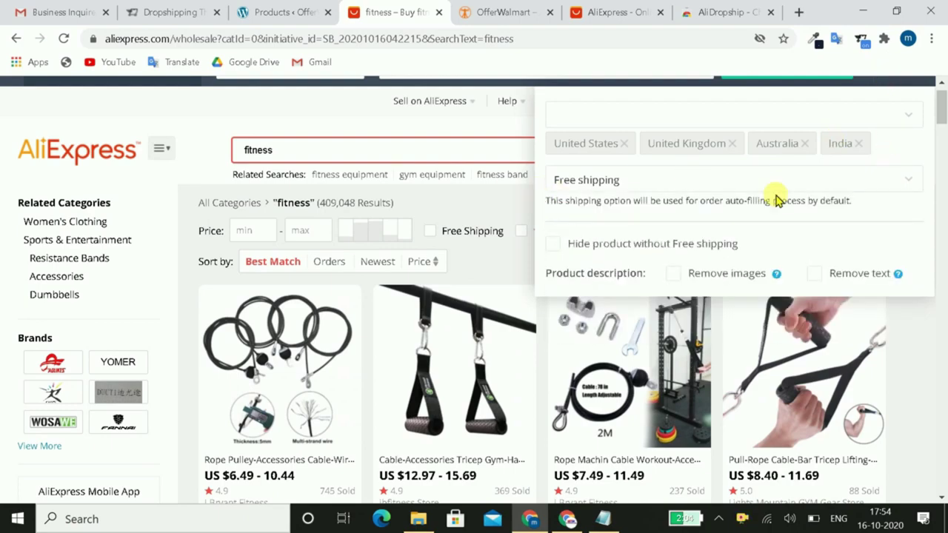
{"action": "scroll", "coordinate": [776, 200], "scroll_direction": "up", "scroll_amount": 1}
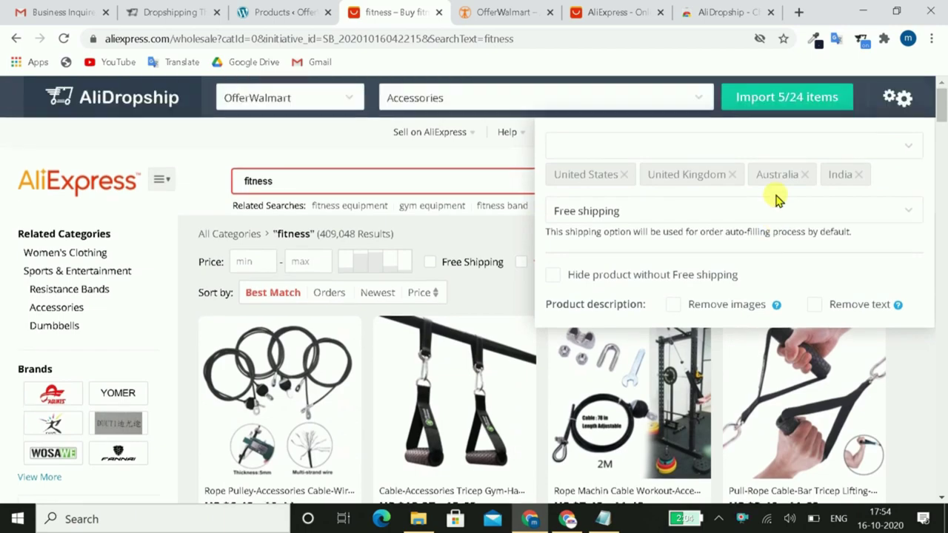
{"action": "left_click", "coordinate": [900, 102]}
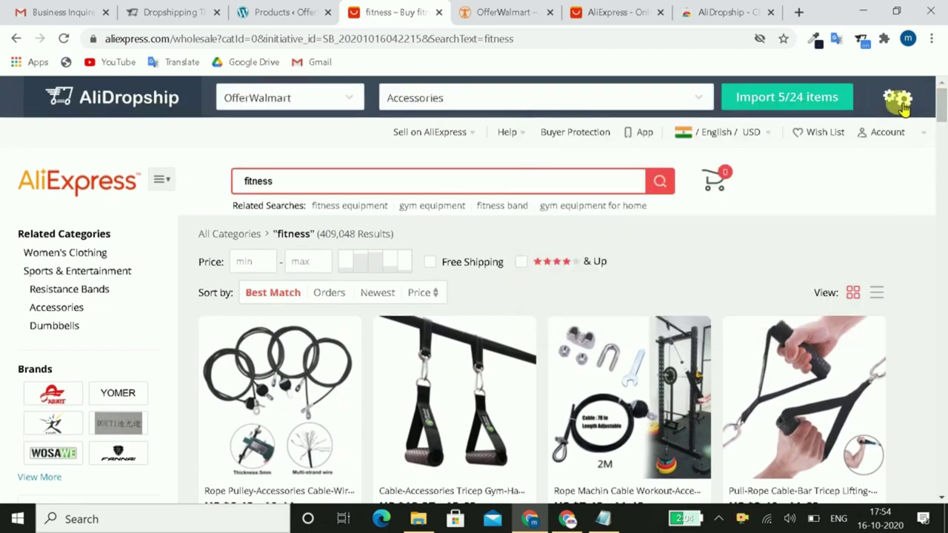
Queue a sixth fitness product so the bar reads Import 6/36 items.
{"action": "scroll", "coordinate": [692, 226], "scroll_direction": "down", "scroll_amount": 1}
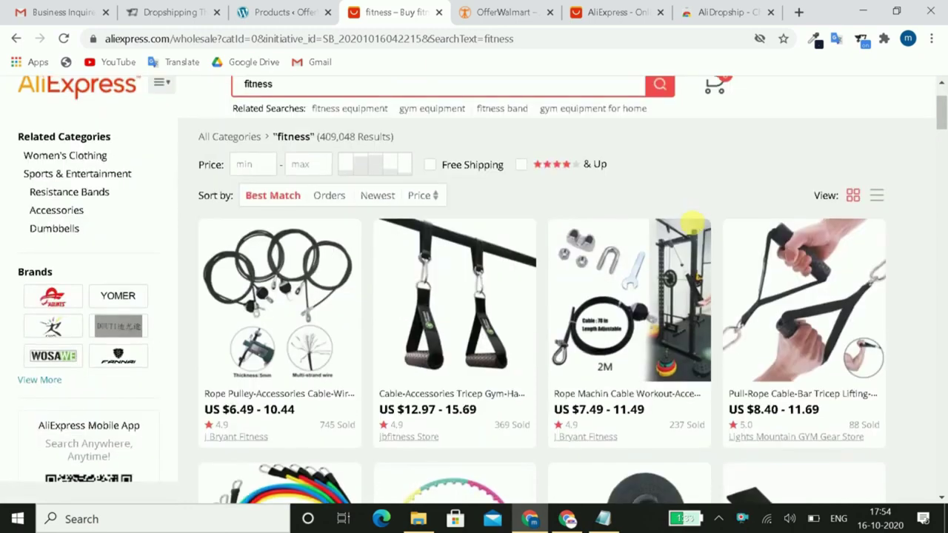
{"action": "scroll", "coordinate": [697, 228], "scroll_direction": "down", "scroll_amount": 1}
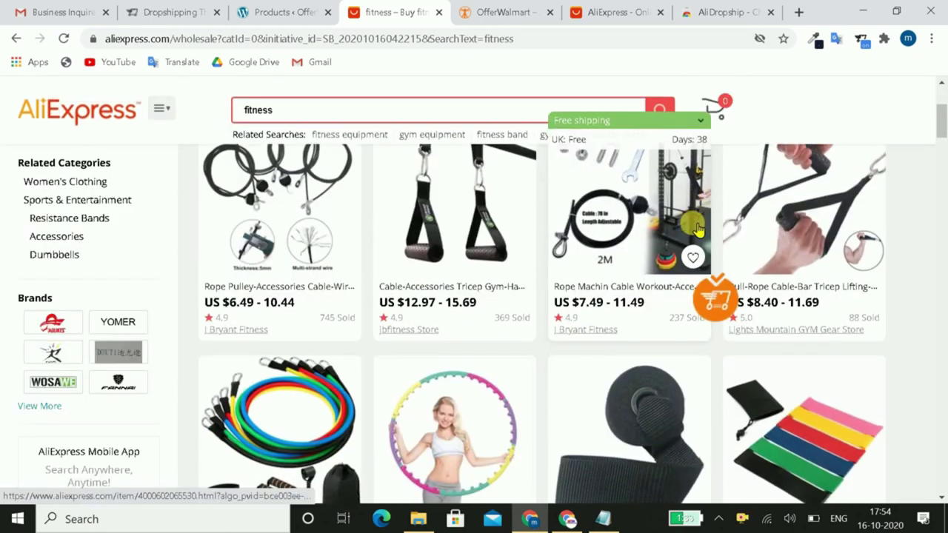
{"action": "scroll", "coordinate": [697, 222], "scroll_direction": "up", "scroll_amount": 1}
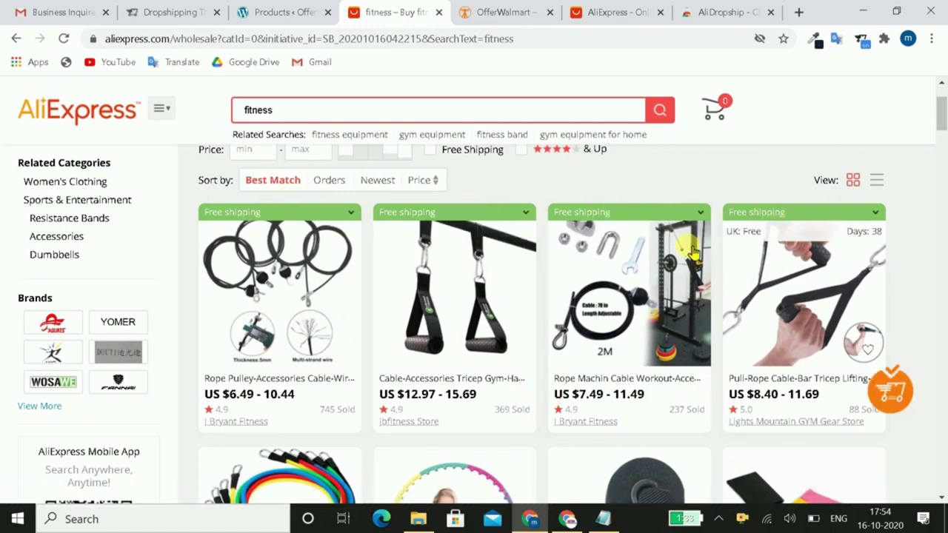
{"action": "scroll", "coordinate": [741, 222], "scroll_direction": "down", "scroll_amount": 3}
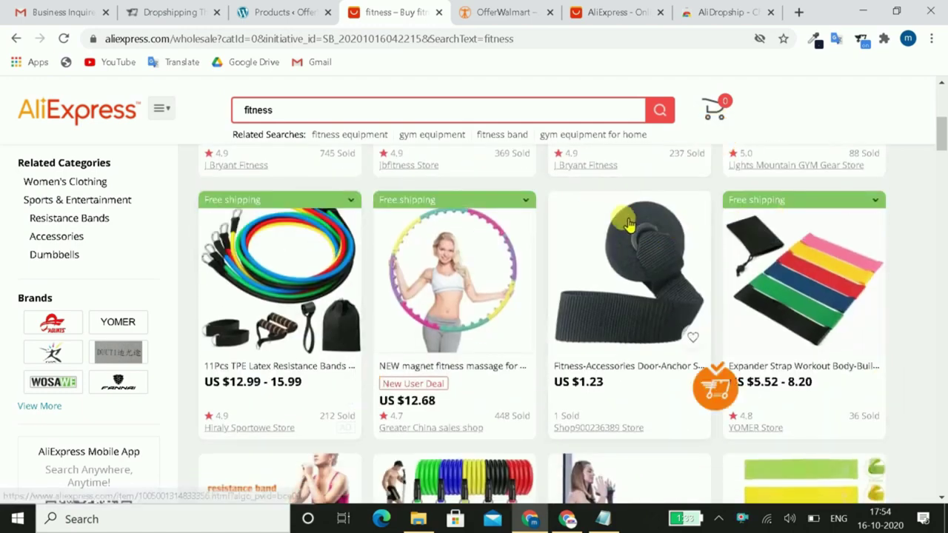
{"action": "scroll", "coordinate": [622, 237], "scroll_direction": "down", "scroll_amount": 3}
{"action": "scroll", "coordinate": [480, 307], "scroll_direction": "down", "scroll_amount": 1}
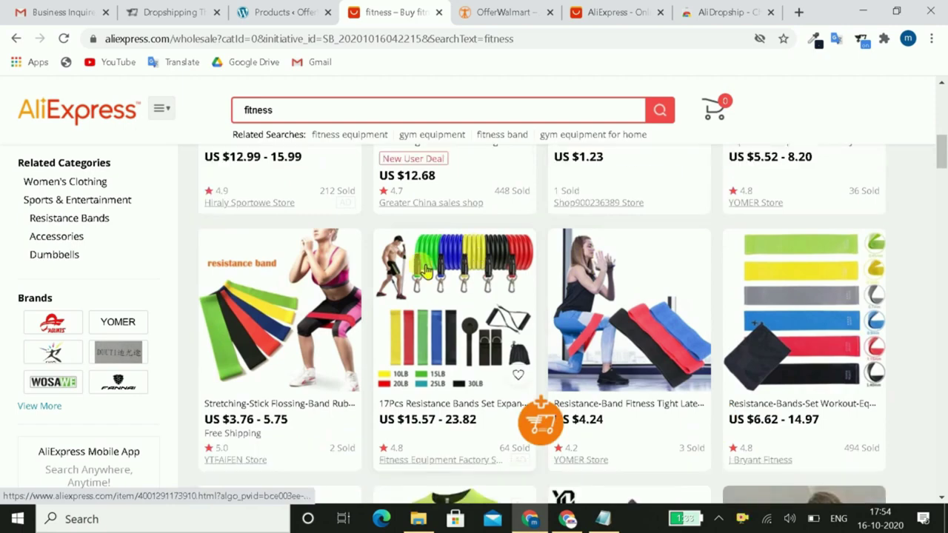
{"action": "scroll", "coordinate": [627, 265], "scroll_direction": "down", "scroll_amount": 6}
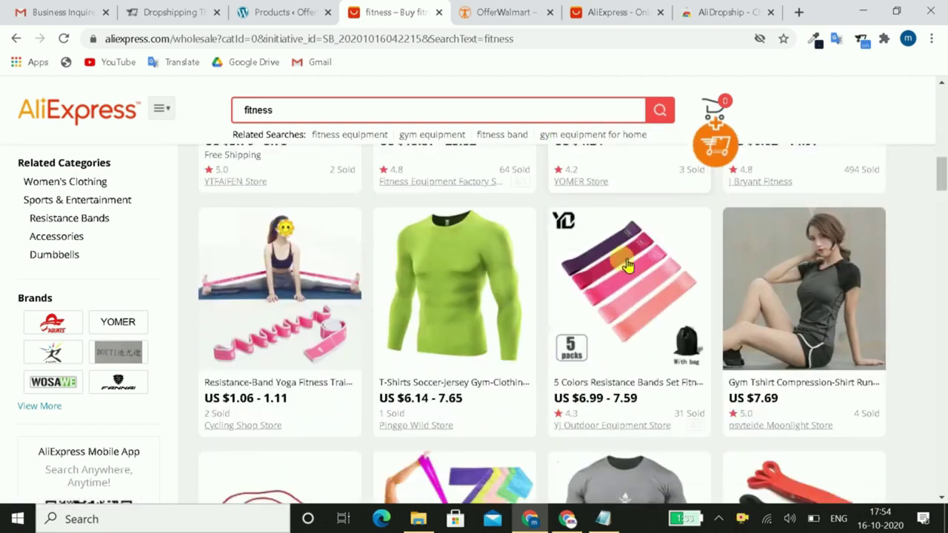
{"action": "scroll", "coordinate": [410, 278], "scroll_direction": "down", "scroll_amount": 5}
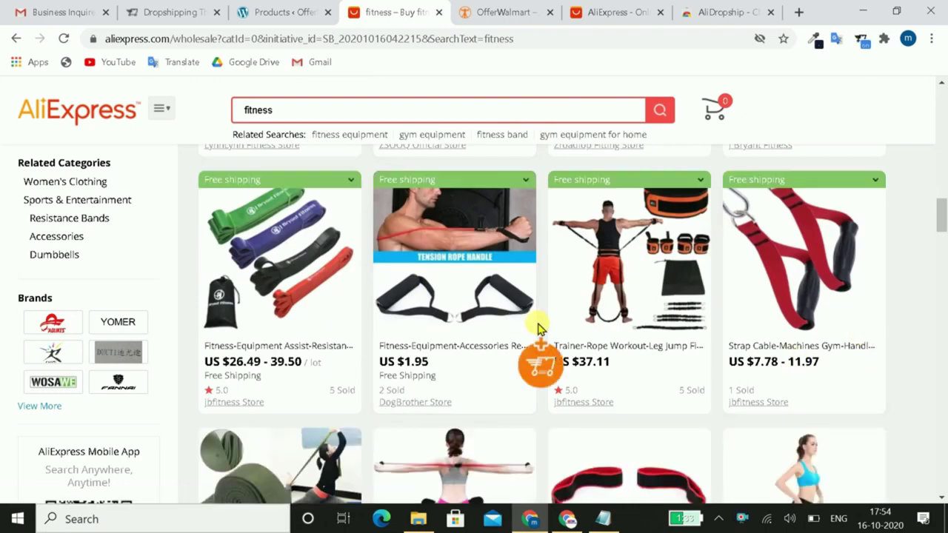
{"action": "scroll", "coordinate": [535, 326], "scroll_direction": "down", "scroll_amount": 2}
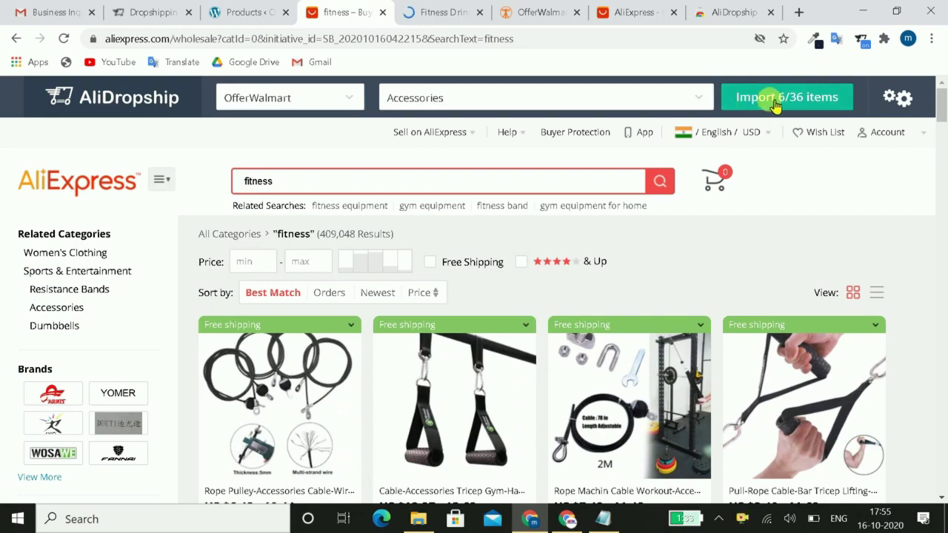
Import the 6 queued fitness items through AliDropship, then switch to the WordPress Products page.
{"action": "left_click", "coordinate": [775, 105]}
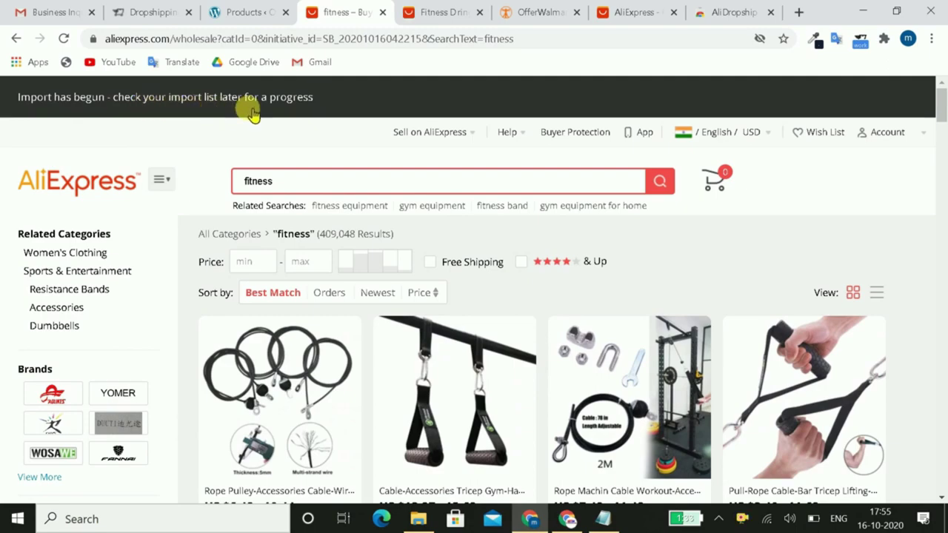
{"action": "left_click", "coordinate": [244, 9]}
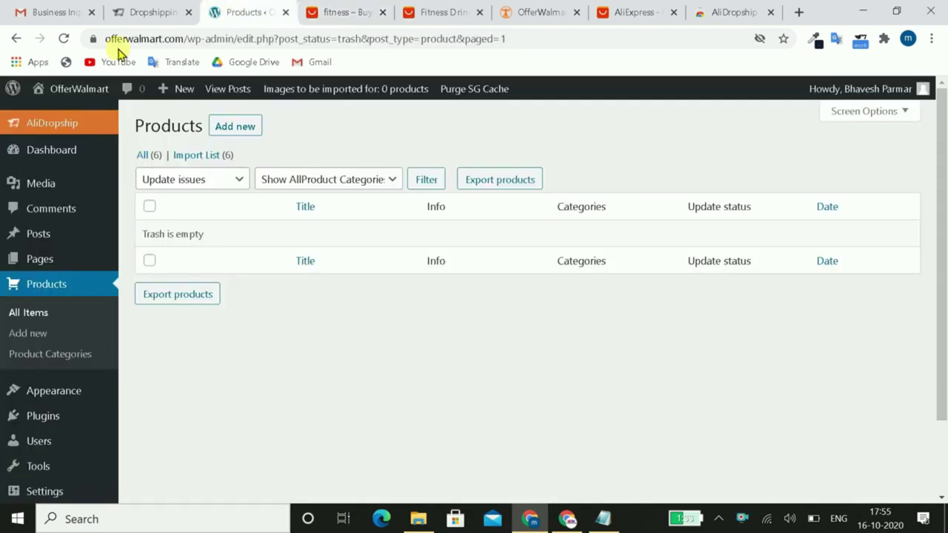
Check the AliDropship import counter at 19/36, then reload WordPress Products, which still shows All (6).
{"action": "left_click", "coordinate": [331, 10]}
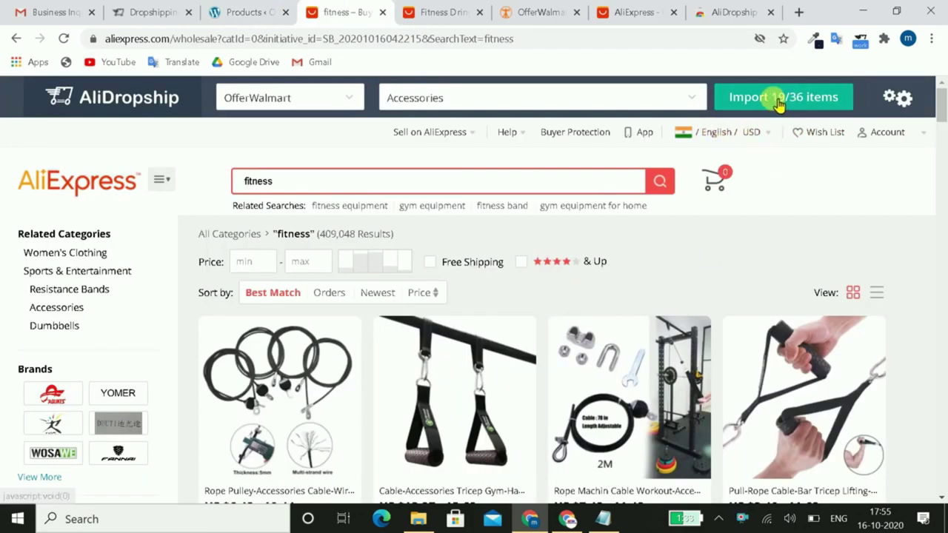
{"action": "scroll", "coordinate": [595, 252], "scroll_direction": "down", "scroll_amount": 15}
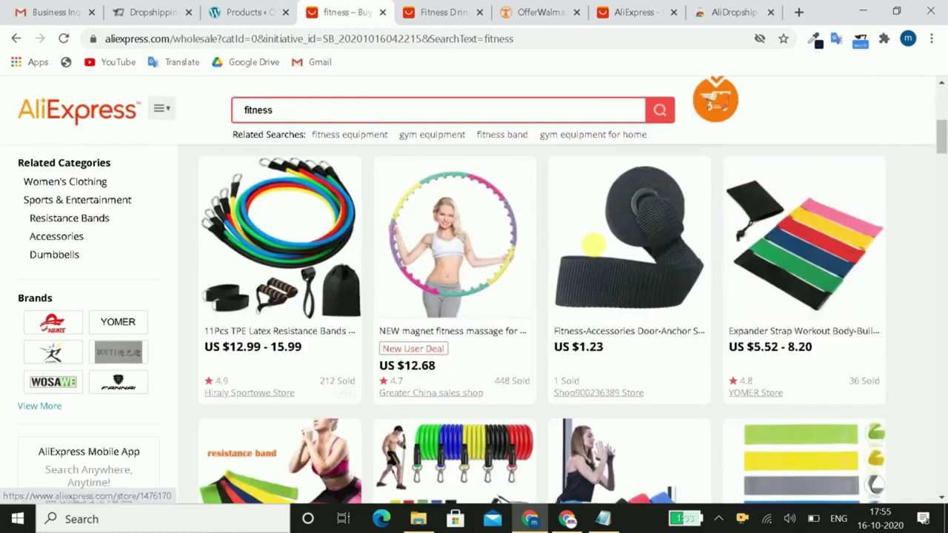
{"action": "scroll", "coordinate": [599, 252], "scroll_direction": "down", "scroll_amount": 10}
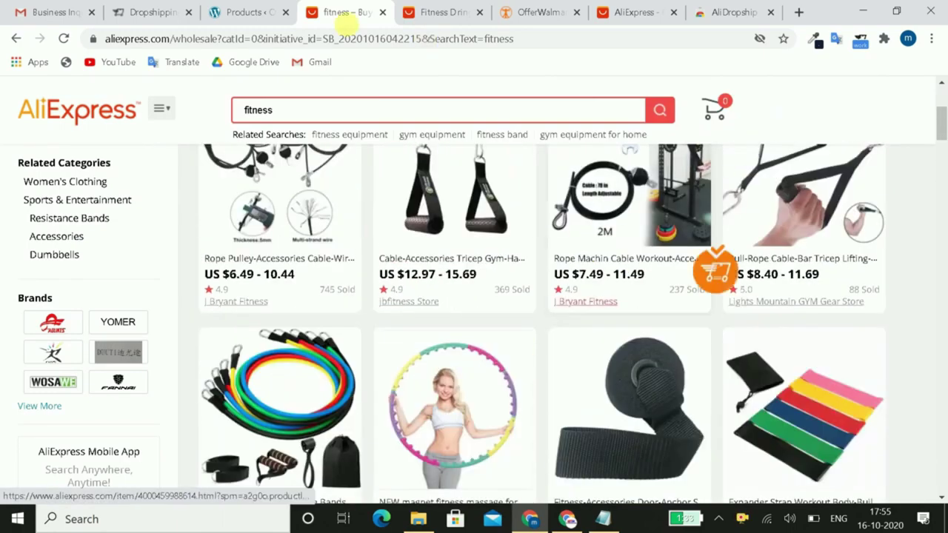
{"action": "left_click", "coordinate": [252, 12]}
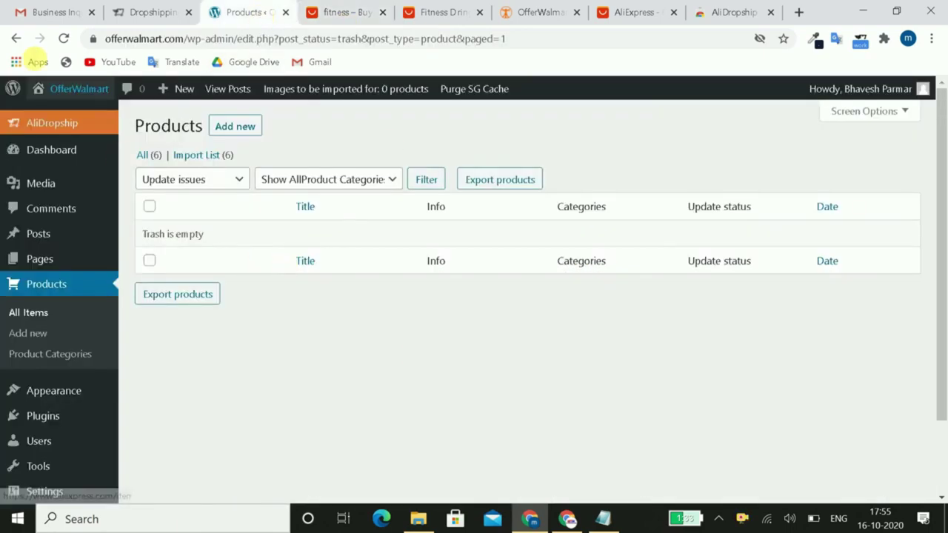
{"action": "left_click", "coordinate": [63, 38]}
Monitor the import until AliDropship reads 36/36 items while WordPress Products climbs to All (25).
{"action": "left_click", "coordinate": [348, 12]}
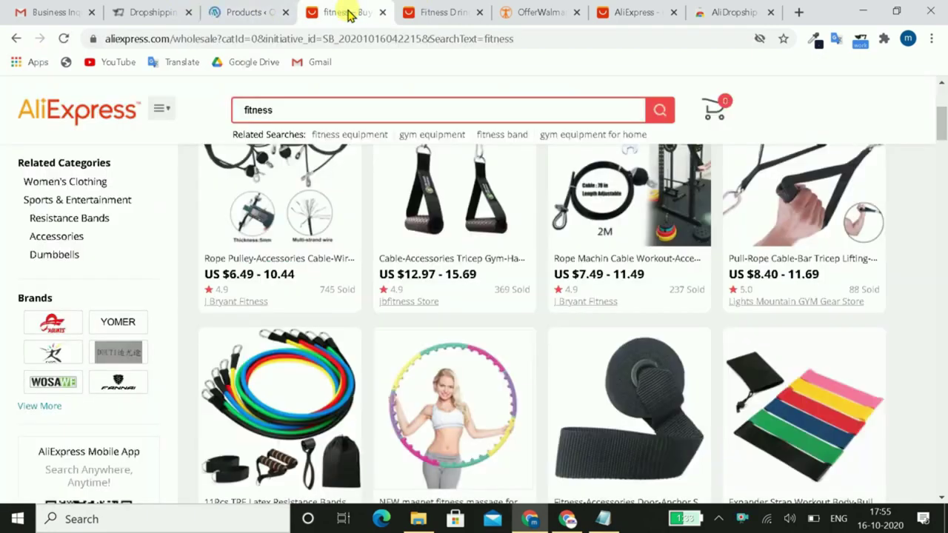
{"action": "scroll", "coordinate": [512, 122], "scroll_direction": "up", "scroll_amount": 5}
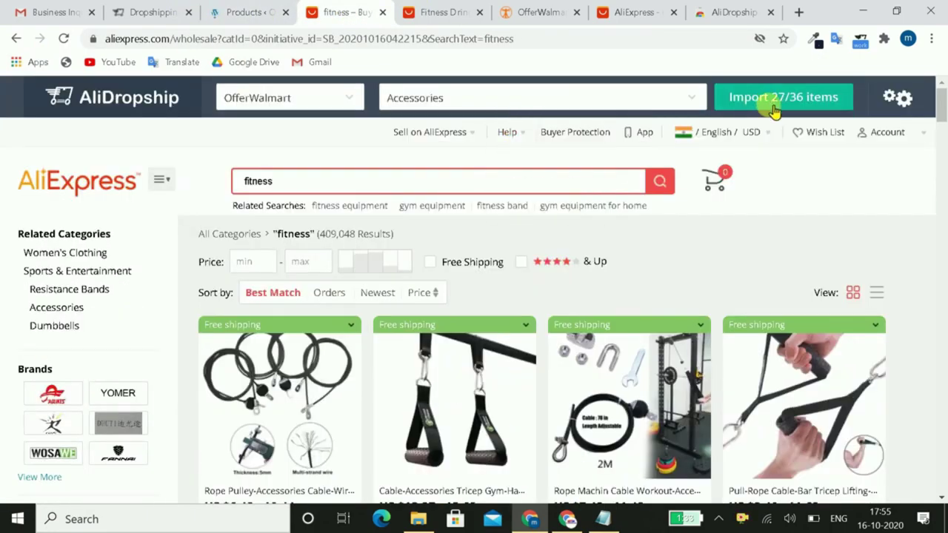
{"action": "left_click", "coordinate": [215, 14]}
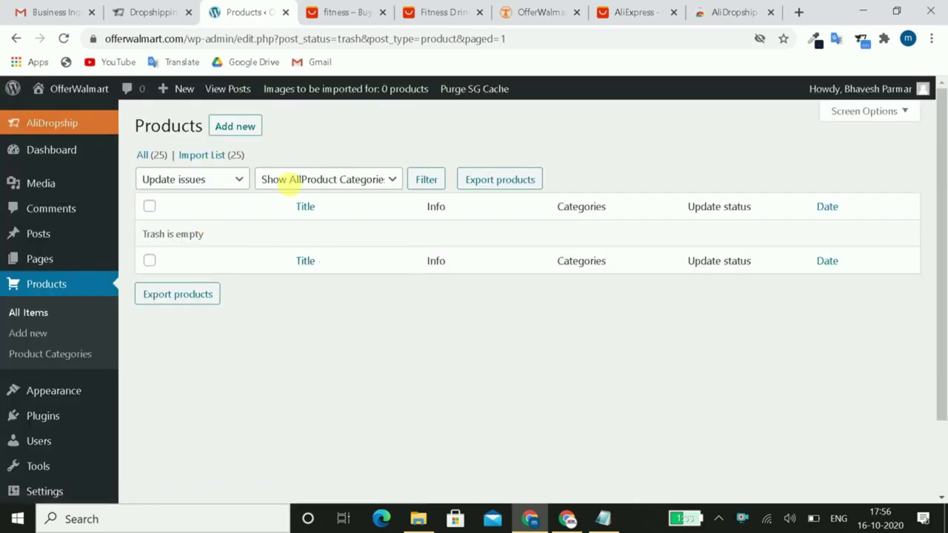
{"action": "left_click", "coordinate": [341, 9]}
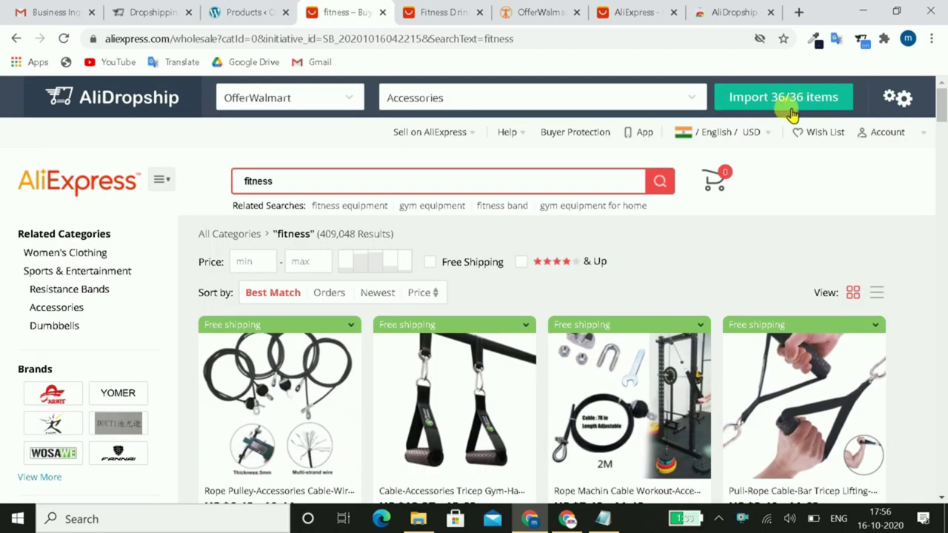
{"action": "left_click", "coordinate": [227, 14]}
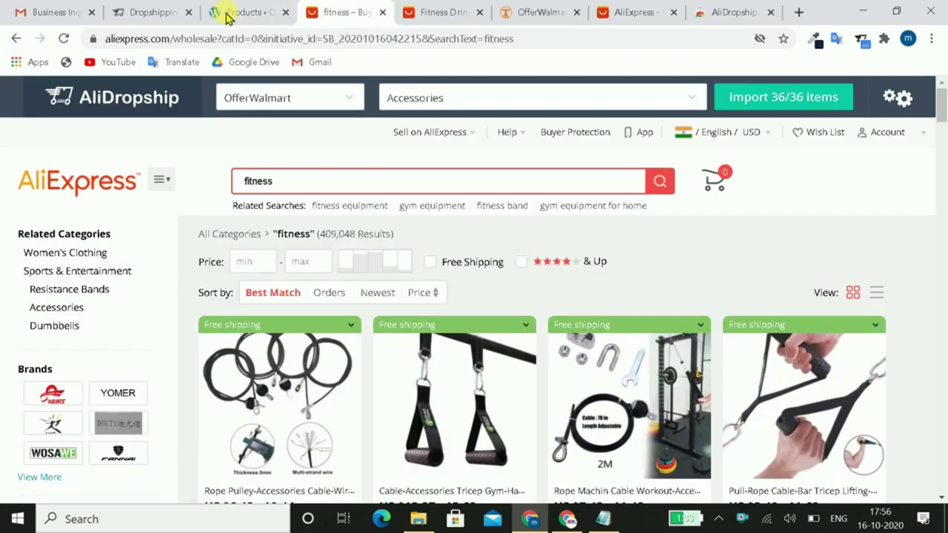
Open Products > All Items and scroll through the 36 imported fitness products.
{"action": "left_click", "coordinate": [227, 13]}
{"action": "left_click", "coordinate": [33, 313]}
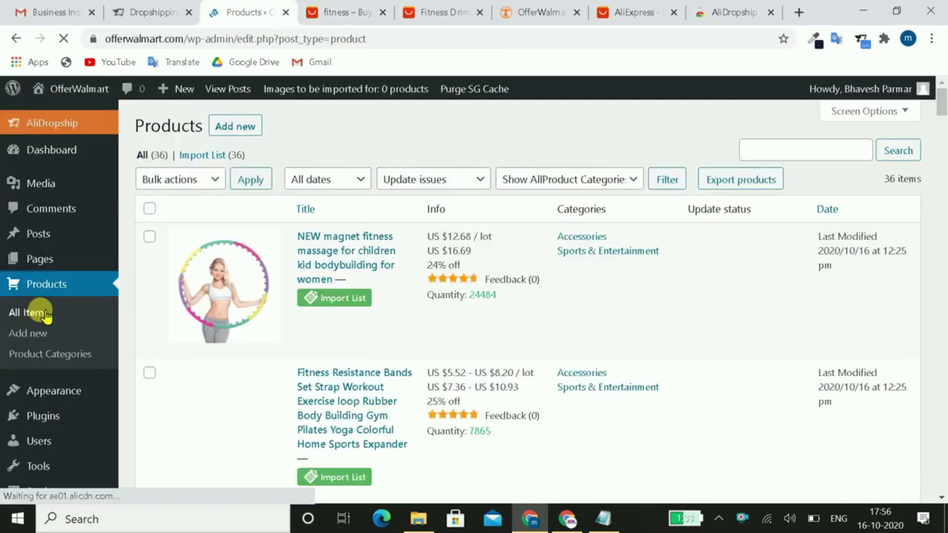
{"action": "scroll", "coordinate": [318, 259], "scroll_direction": "down", "scroll_amount": 10}
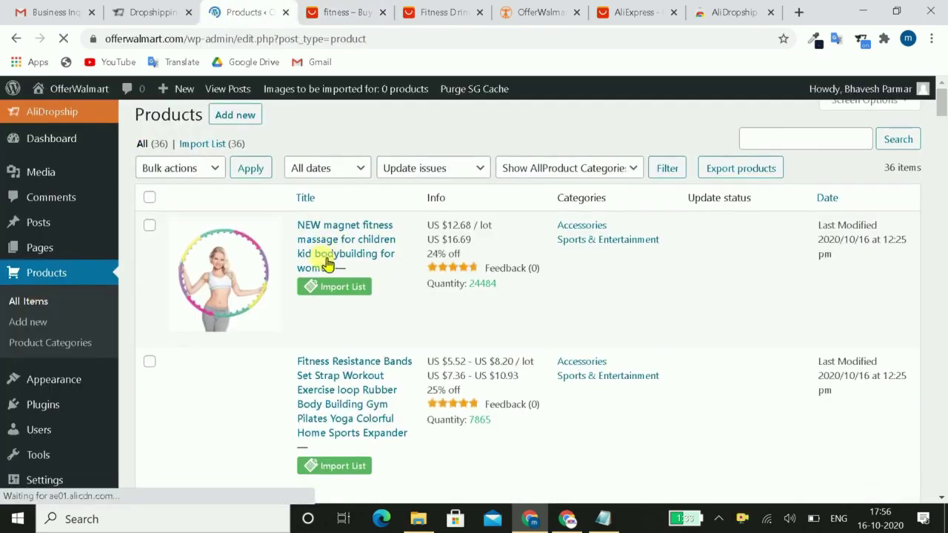
{"action": "scroll", "coordinate": [322, 263], "scroll_direction": "down", "scroll_amount": 15}
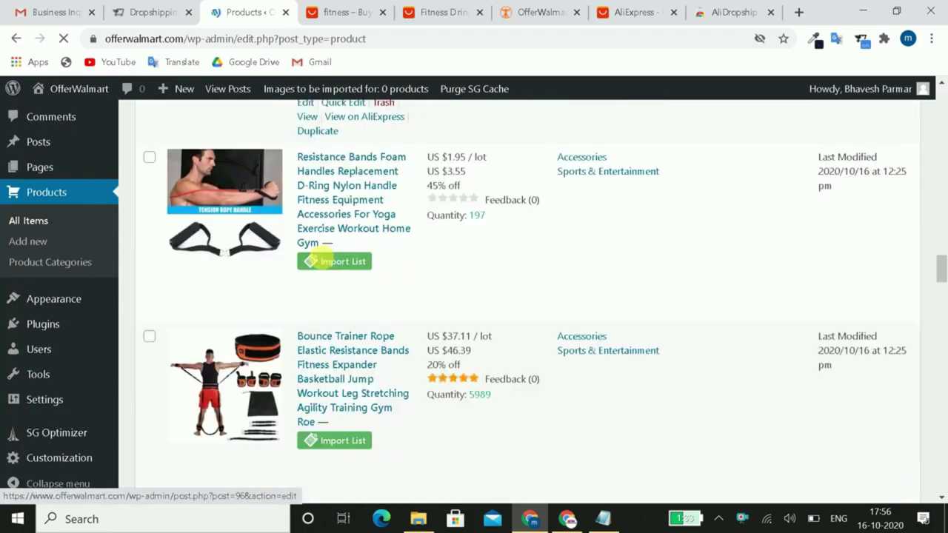
{"action": "scroll", "coordinate": [322, 263], "scroll_direction": "down", "scroll_amount": 10}
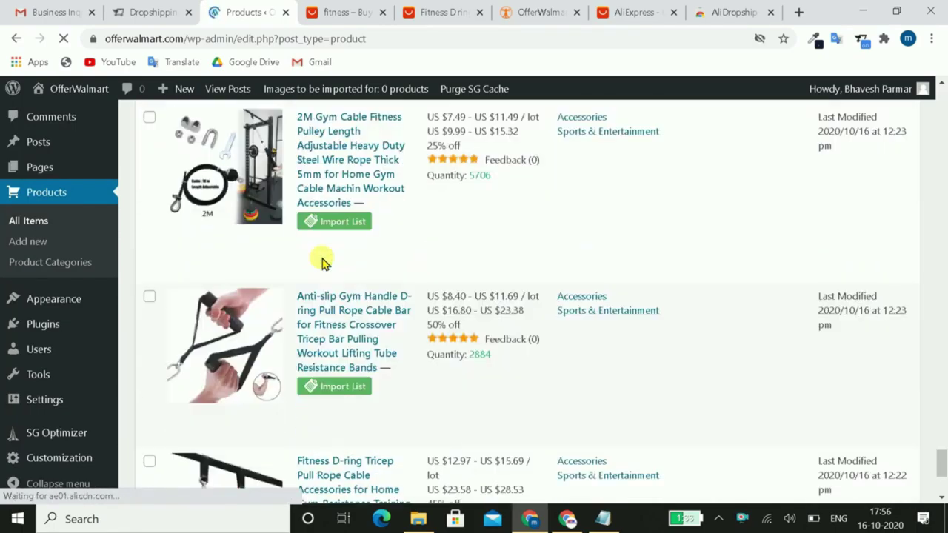
{"action": "scroll", "coordinate": [322, 263], "scroll_direction": "up", "scroll_amount": 10}
{"action": "scroll", "coordinate": [323, 263], "scroll_direction": "up", "scroll_amount": 20}
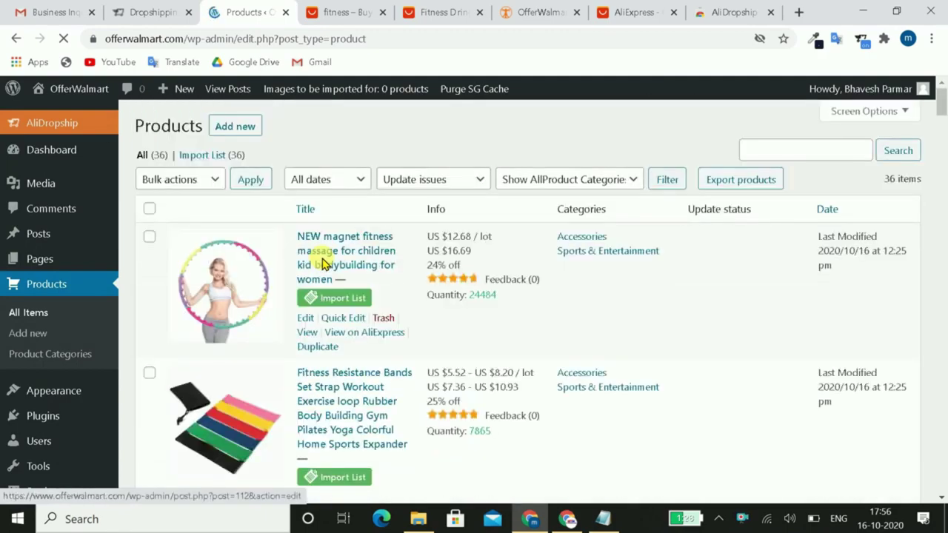
Switch the product list to list mode through Screen Options and apply it.
{"action": "left_click", "coordinate": [150, 210]}
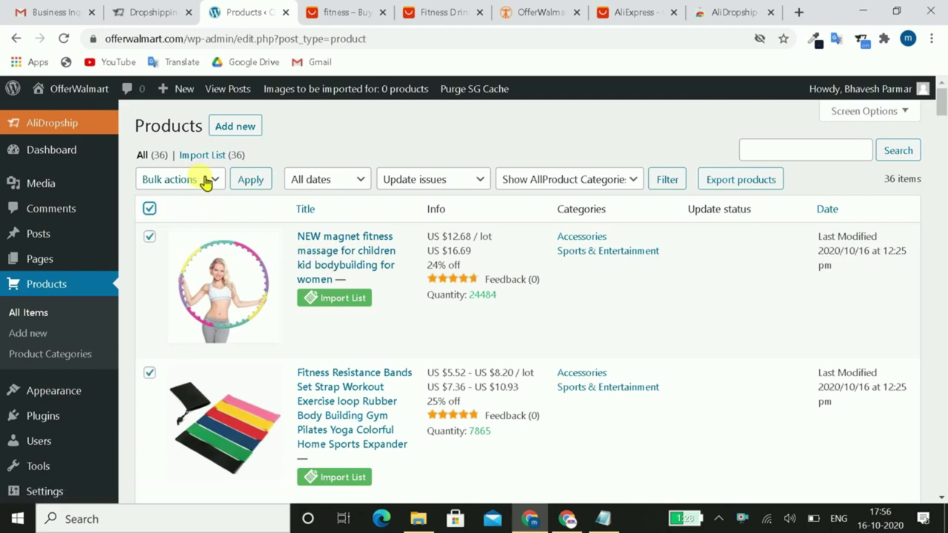
{"action": "left_click", "coordinate": [206, 181]}
{"action": "left_click", "coordinate": [200, 191]}
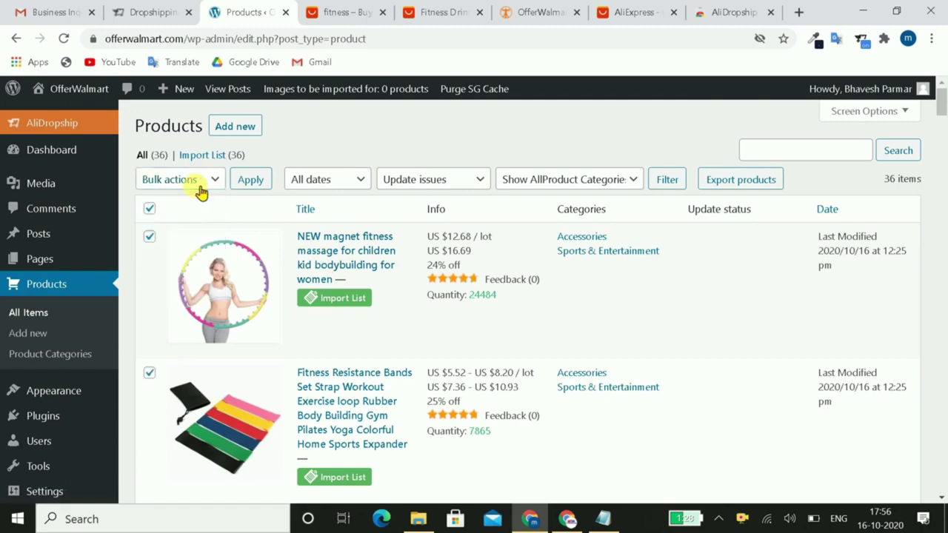
{"action": "left_click", "coordinate": [852, 122]}
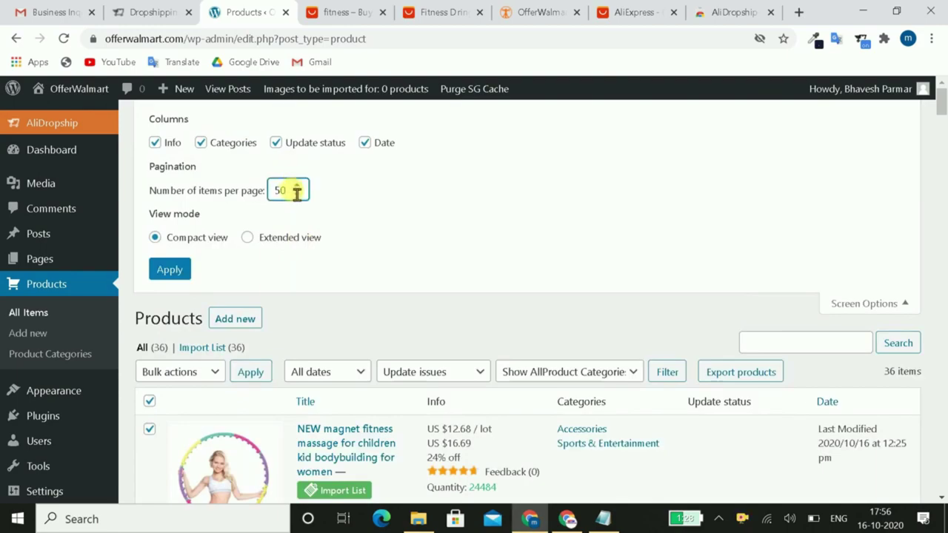
{"action": "left_click", "coordinate": [180, 269]}
Select all listed products and bulk-move them to Trash, leaving 16 in the store.
{"action": "left_click", "coordinate": [150, 235]}
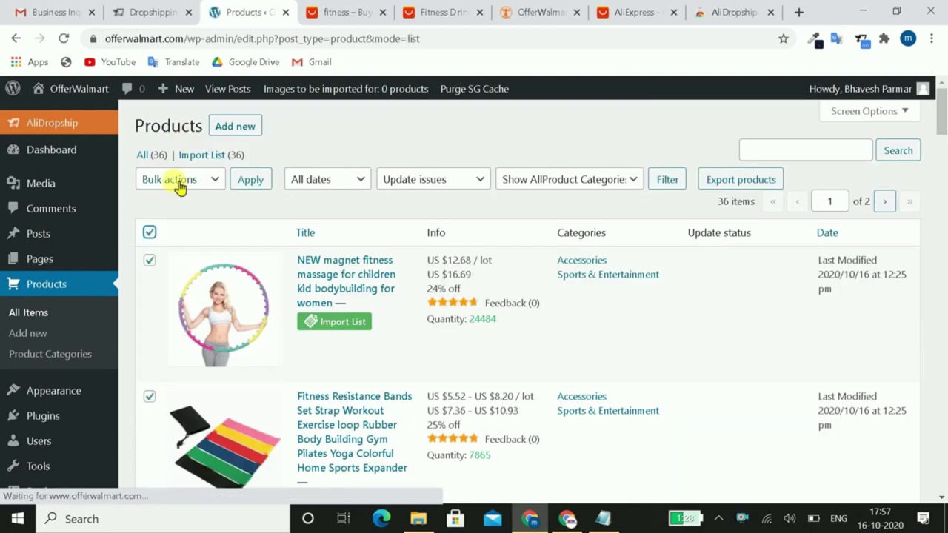
{"action": "left_click", "coordinate": [180, 180]}
{"action": "left_click", "coordinate": [193, 252]}
{"action": "left_click", "coordinate": [251, 181]}
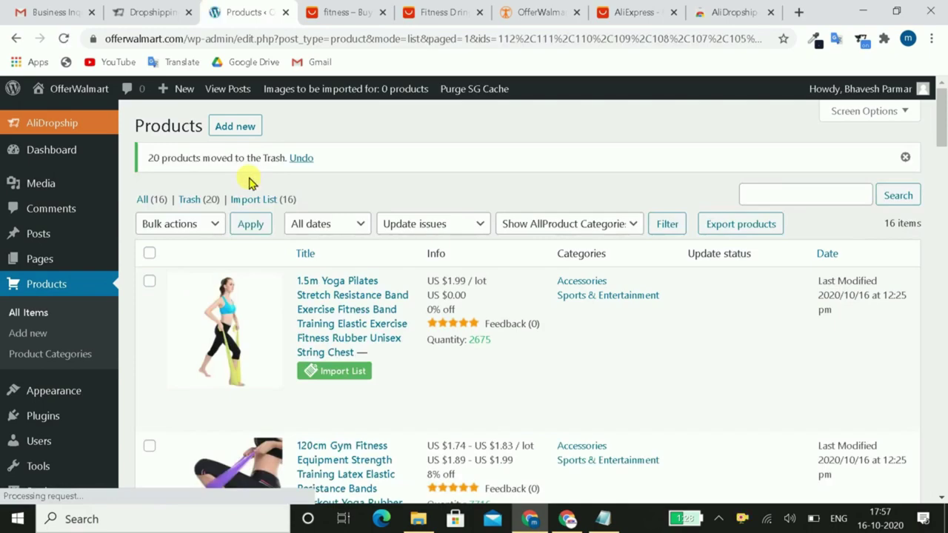
{"action": "scroll", "coordinate": [249, 183], "scroll_direction": "down", "scroll_amount": 15}
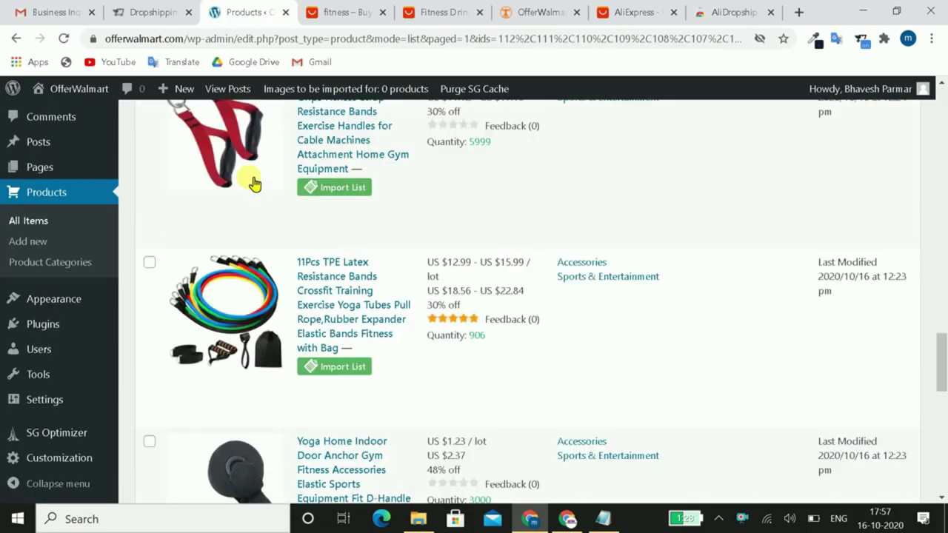
{"action": "scroll", "coordinate": [252, 182], "scroll_direction": "up", "scroll_amount": 15}
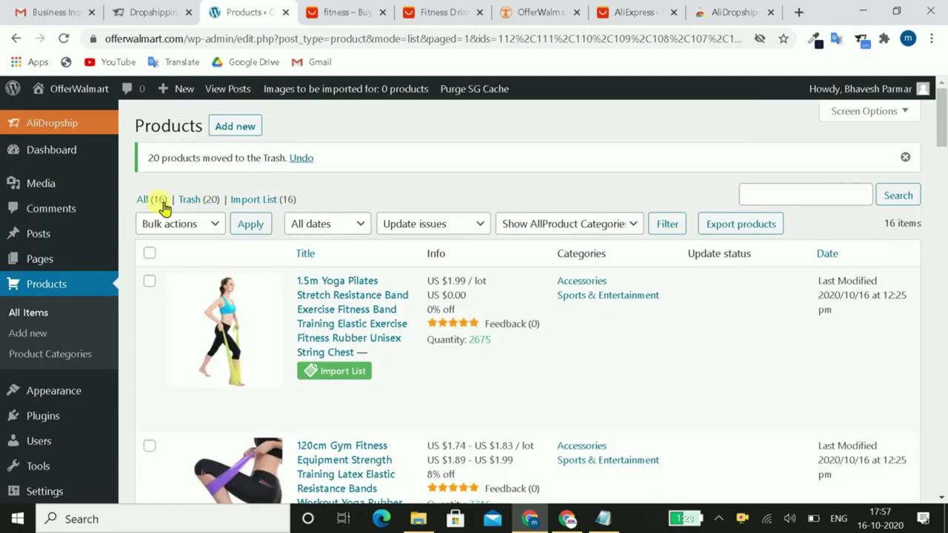
{"action": "left_click", "coordinate": [339, 11]}
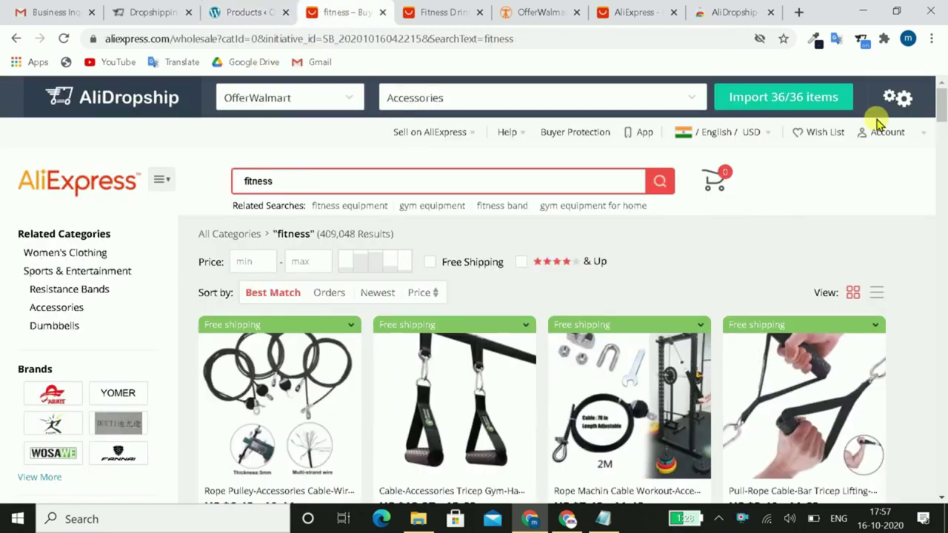
Narrow the AliExpress fitness search to the Dumbbells category and browse its 1,080 results.
{"action": "scroll", "coordinate": [273, 272], "scroll_direction": "down", "scroll_amount": 1}
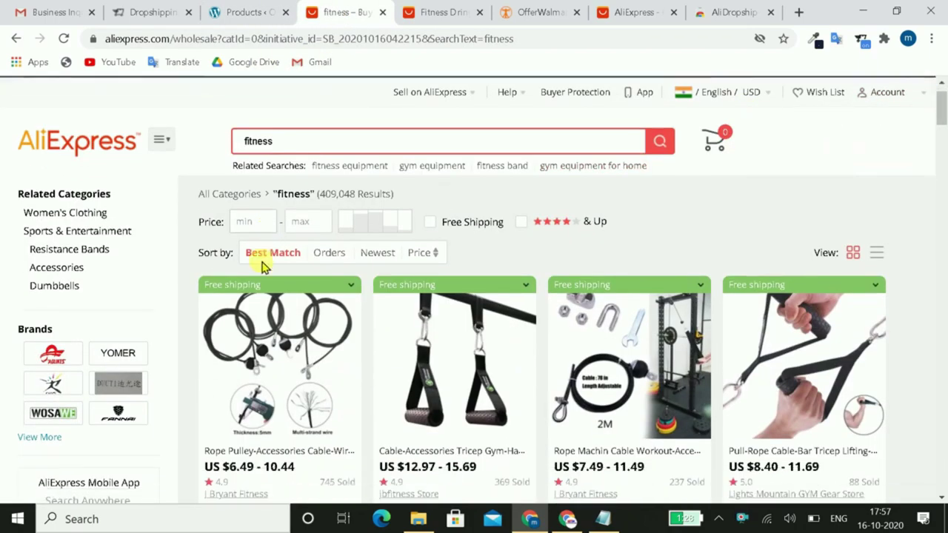
{"action": "left_click", "coordinate": [67, 252]}
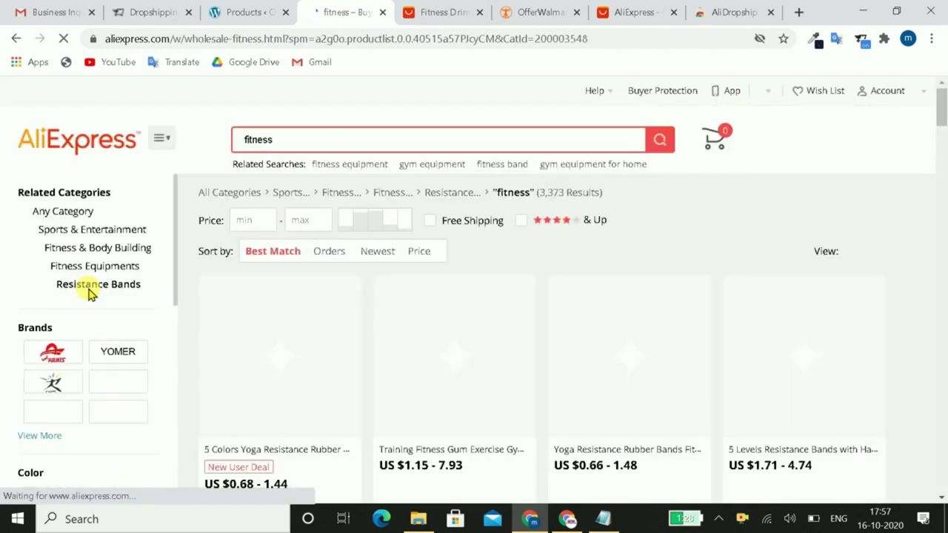
{"action": "scroll", "coordinate": [163, 275], "scroll_direction": "down", "scroll_amount": 2}
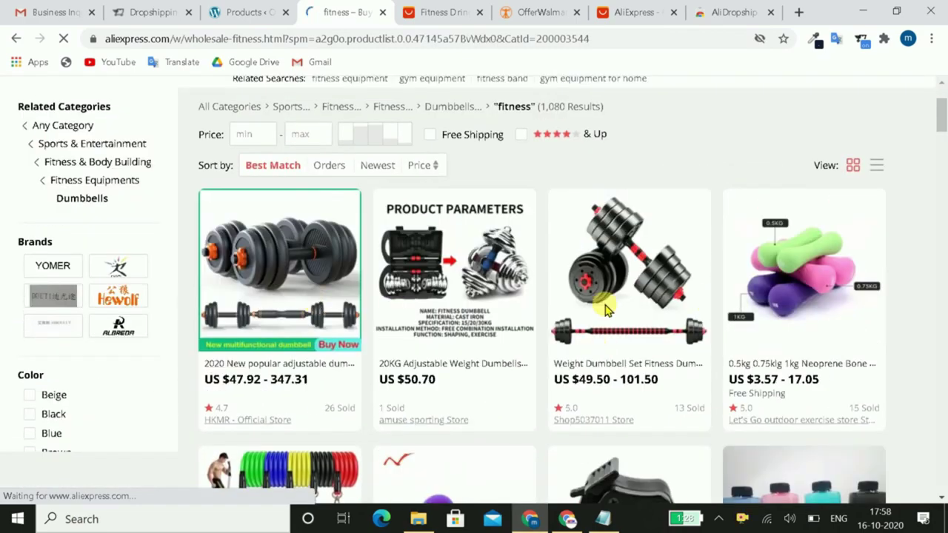
{"action": "scroll", "coordinate": [712, 247], "scroll_direction": "down", "scroll_amount": 2}
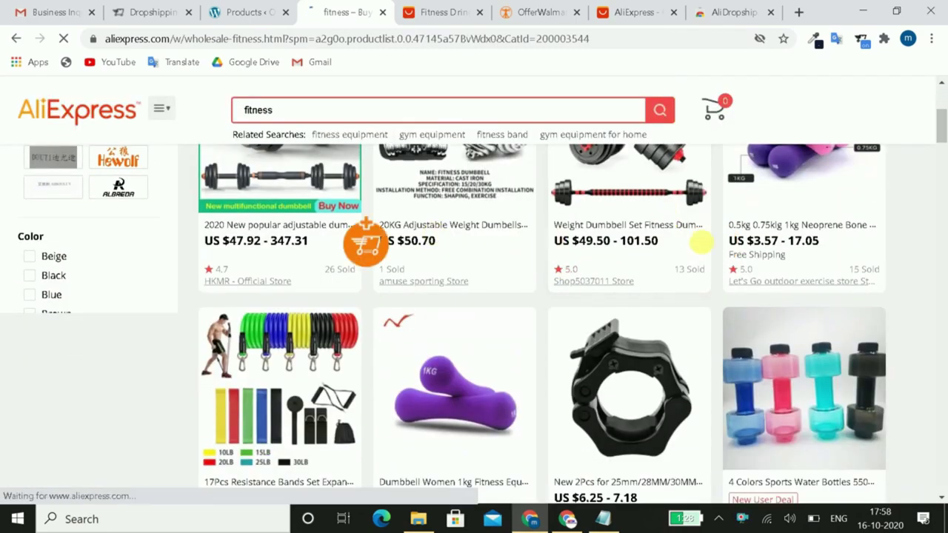
{"action": "scroll", "coordinate": [529, 297], "scroll_direction": "down", "scroll_amount": 4}
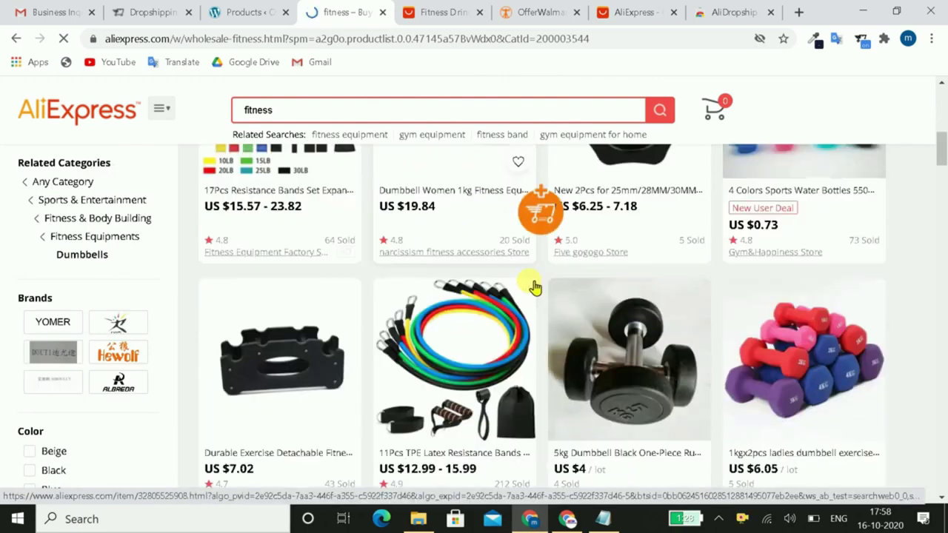
{"action": "scroll", "coordinate": [534, 288], "scroll_direction": "down", "scroll_amount": 3}
{"action": "scroll", "coordinate": [534, 287], "scroll_direction": "up", "scroll_amount": 2}
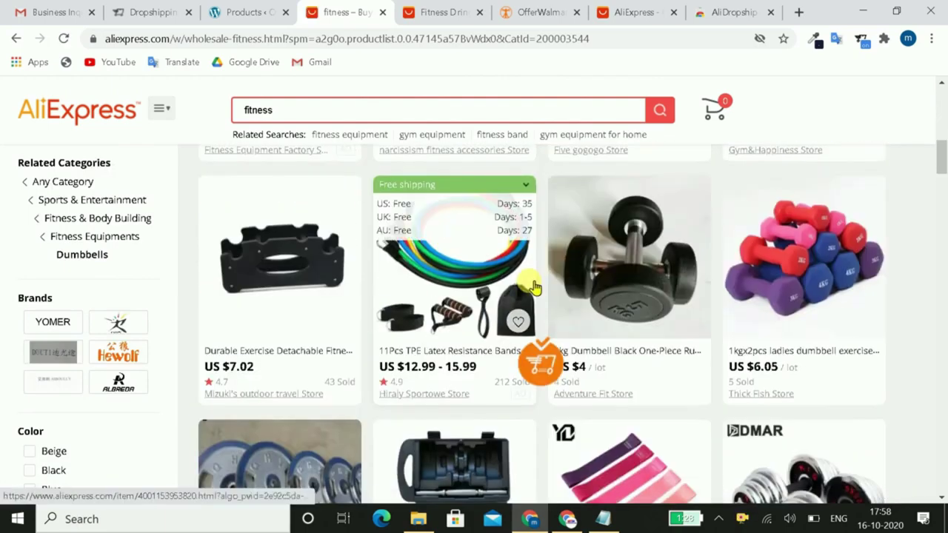
{"action": "scroll", "coordinate": [533, 288], "scroll_direction": "up", "scroll_amount": 7}
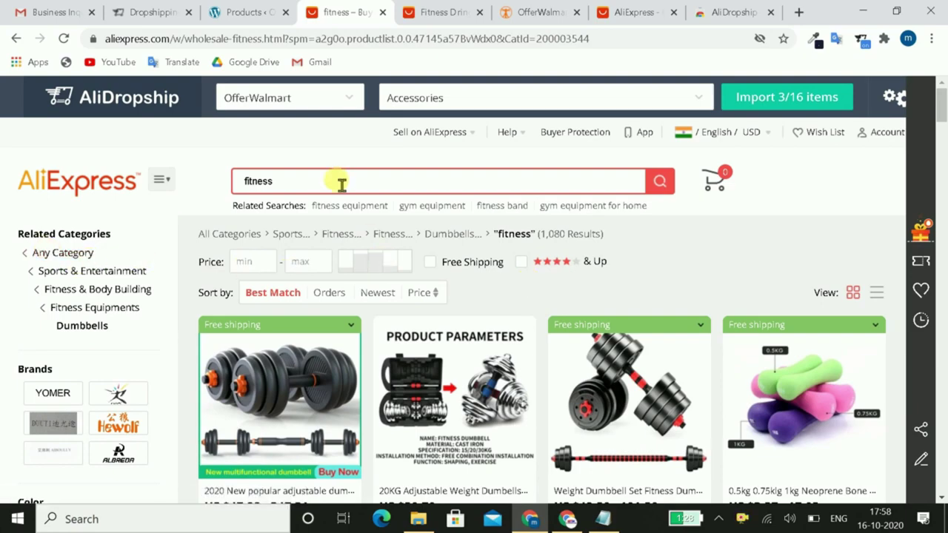
{"action": "scroll", "coordinate": [292, 363], "scroll_direction": "down", "scroll_amount": 3}
{"action": "scroll", "coordinate": [127, 252], "scroll_direction": "up", "scroll_amount": 3}
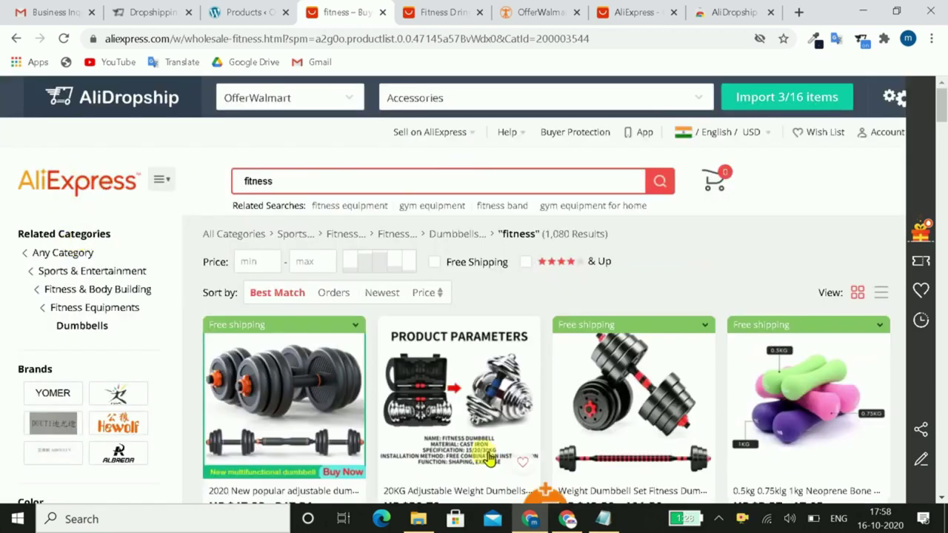
Search AliExpress for 'home decoration accessories' and scroll through the results.
{"action": "left_click", "coordinate": [373, 191]}
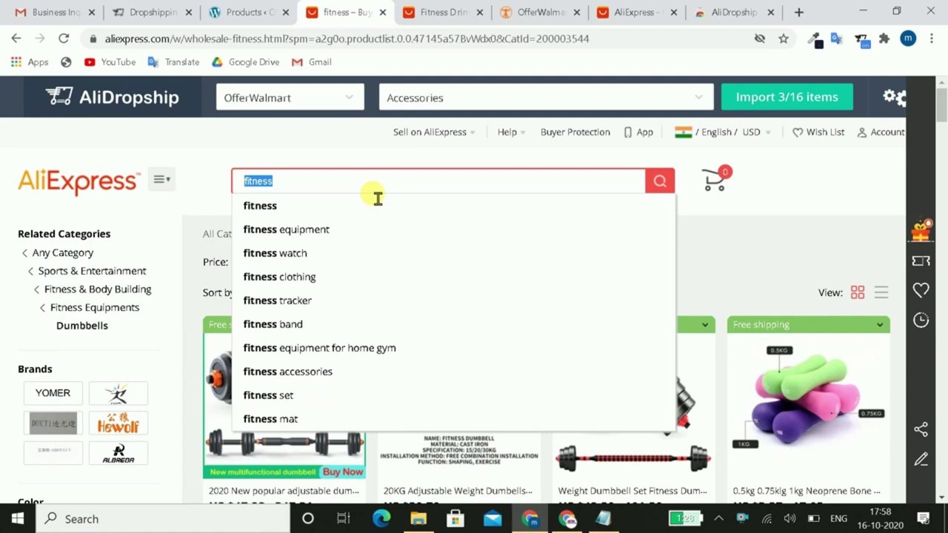
{"action": "type", "text": "home"}
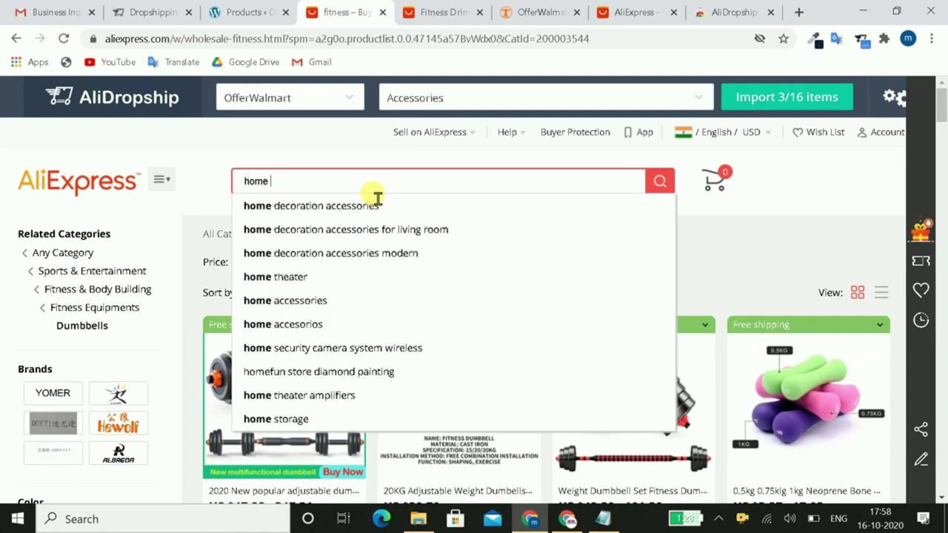
{"action": "left_click", "coordinate": [343, 213]}
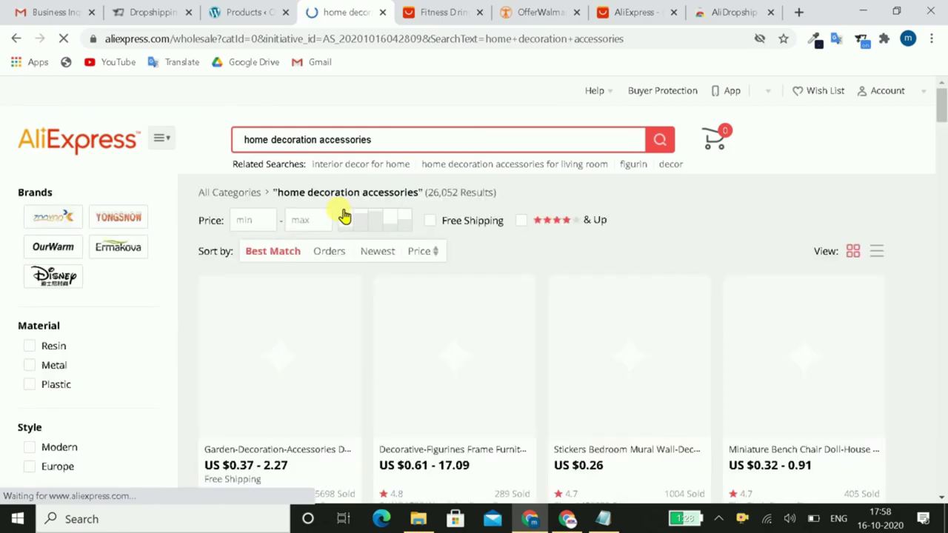
{"action": "scroll", "coordinate": [370, 330], "scroll_direction": "down", "scroll_amount": 5}
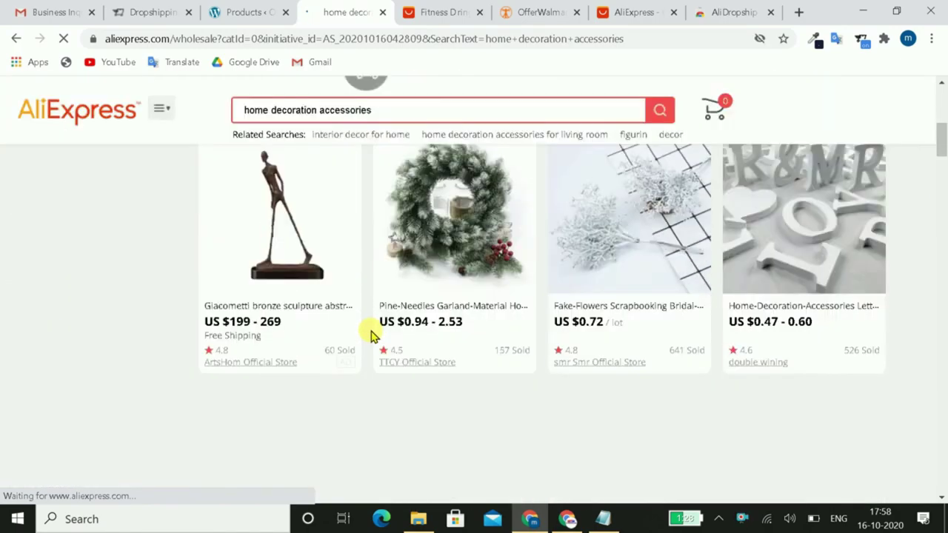
{"action": "scroll", "coordinate": [370, 333], "scroll_direction": "down", "scroll_amount": 3}
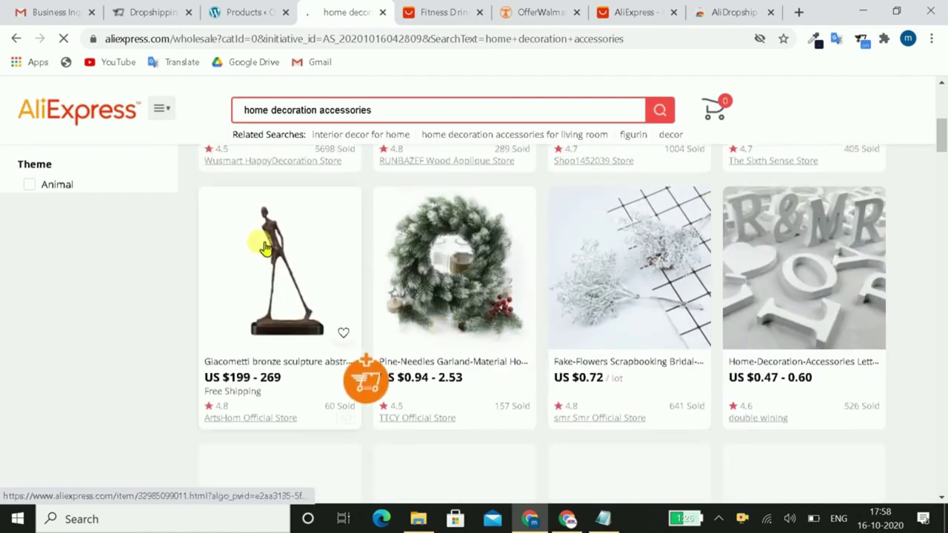
{"action": "scroll", "coordinate": [265, 248], "scroll_direction": "down", "scroll_amount": 5}
{"action": "scroll", "coordinate": [263, 246], "scroll_direction": "up", "scroll_amount": 3}
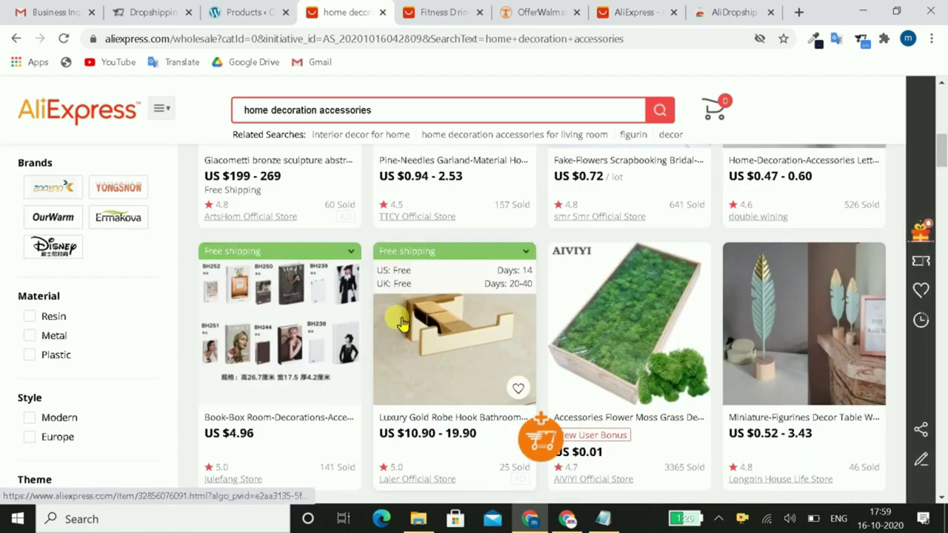
{"action": "scroll", "coordinate": [517, 326], "scroll_direction": "down", "scroll_amount": 5}
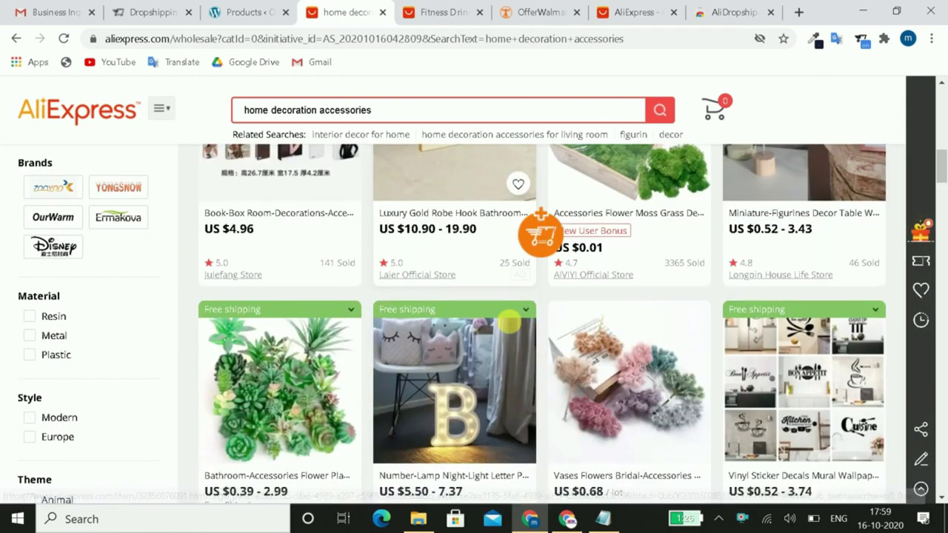
{"action": "scroll", "coordinate": [516, 328], "scroll_direction": "down", "scroll_amount": 2}
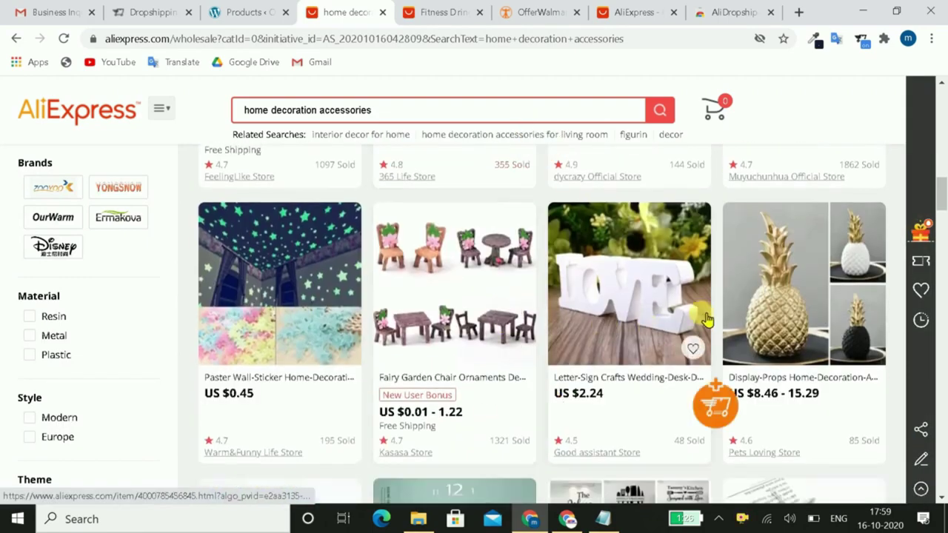
{"action": "scroll", "coordinate": [514, 360], "scroll_direction": "down", "scroll_amount": 3}
{"action": "scroll", "coordinate": [461, 358], "scroll_direction": "down", "scroll_amount": 1}
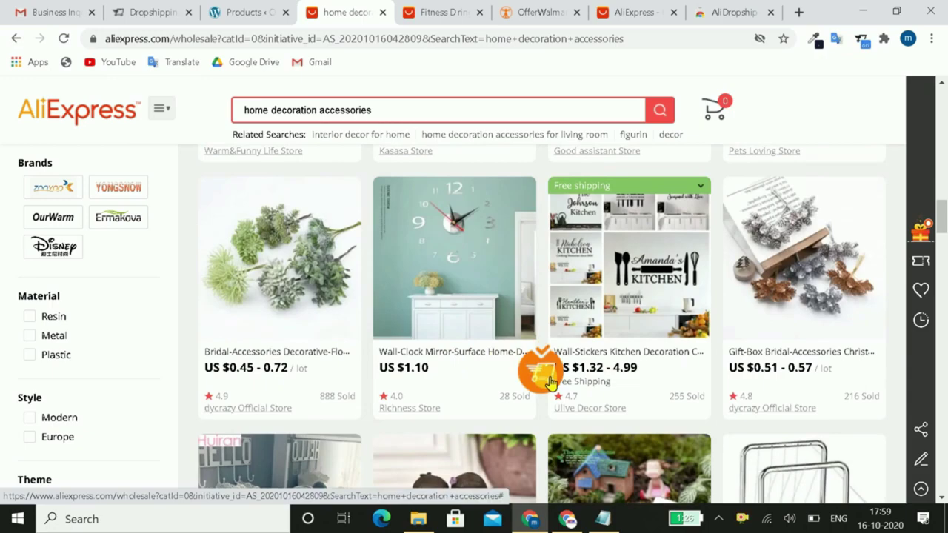
{"action": "scroll", "coordinate": [549, 381], "scroll_direction": "down", "scroll_amount": 5}
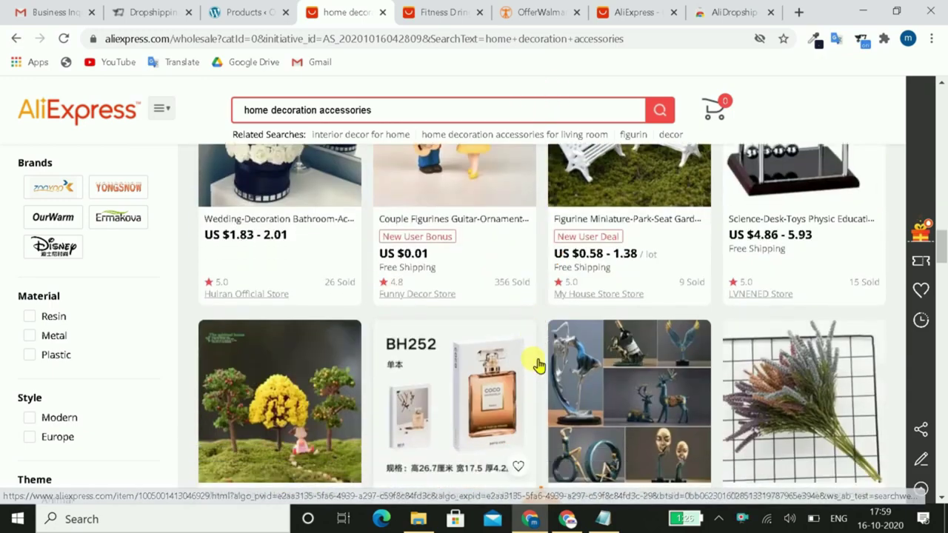
{"action": "scroll", "coordinate": [538, 365], "scroll_direction": "down", "scroll_amount": 2}
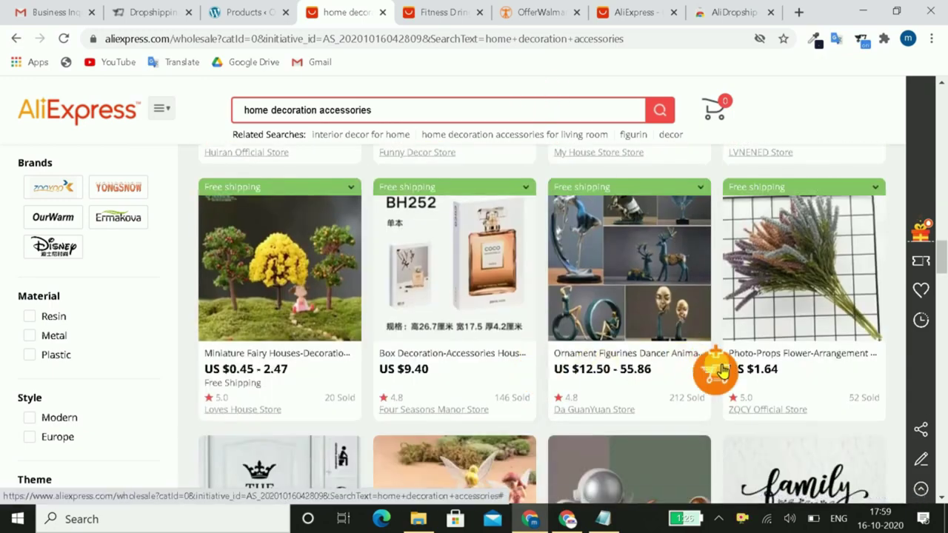
Reload WordPress All Items to confirm 18 products, including Owl Family Figurines.
{"action": "left_click", "coordinate": [257, 12]}
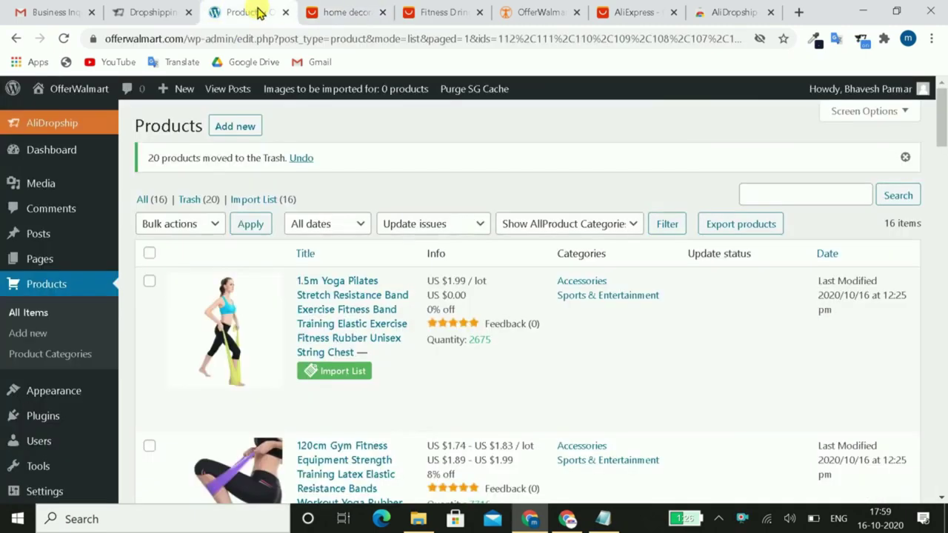
{"action": "left_click", "coordinate": [32, 317]}
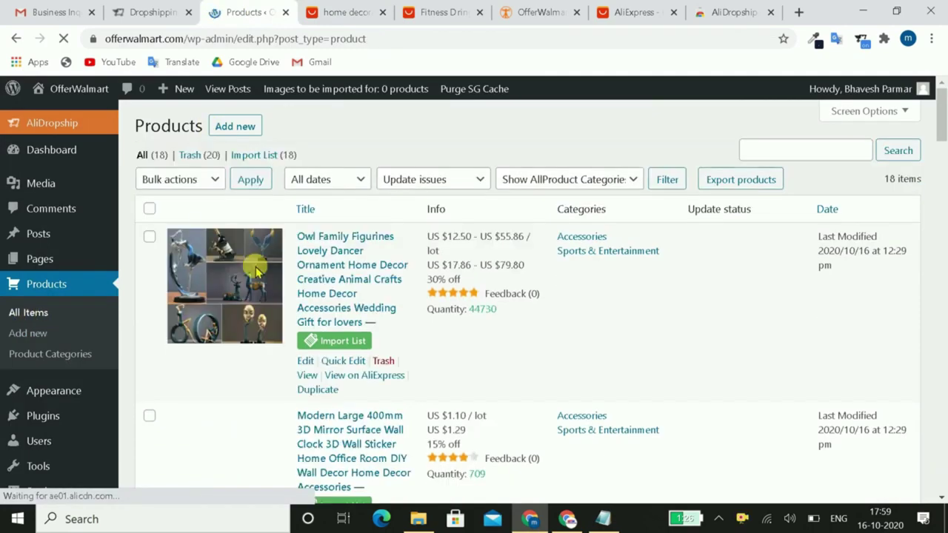
{"action": "scroll", "coordinate": [255, 270], "scroll_direction": "down", "scroll_amount": 1}
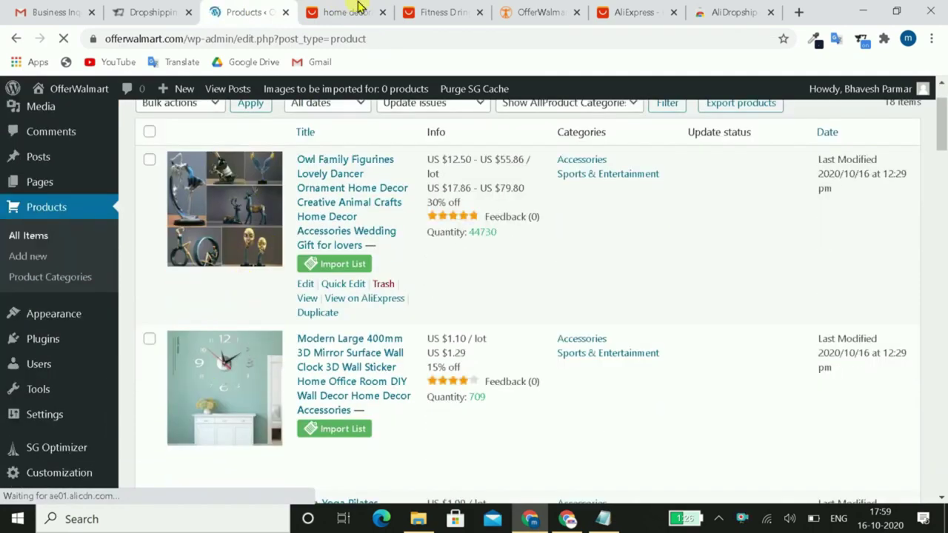
{"action": "left_click", "coordinate": [344, 12]}
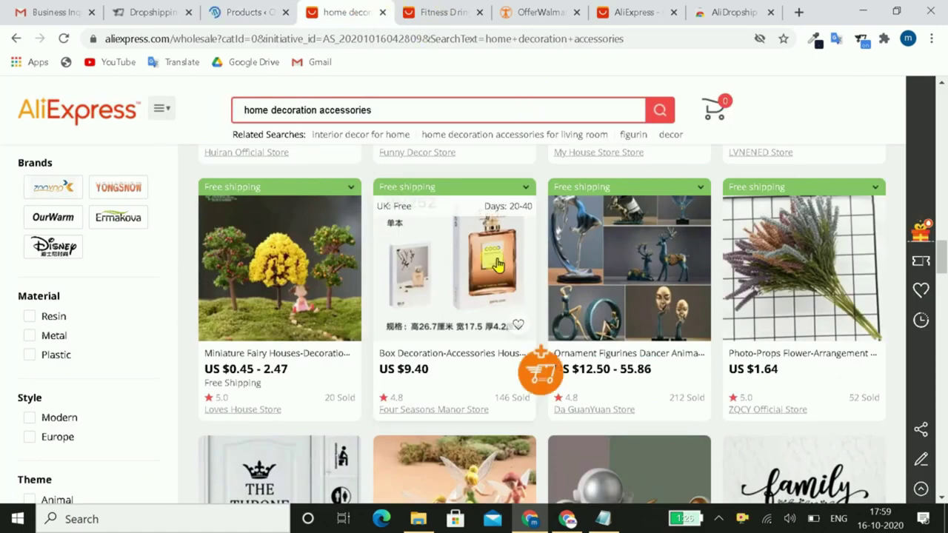
Scroll the home decor results and open the Miniature Home Decoration DIY Terrarium product page.
{"action": "scroll", "coordinate": [540, 356], "scroll_direction": "down", "scroll_amount": 3}
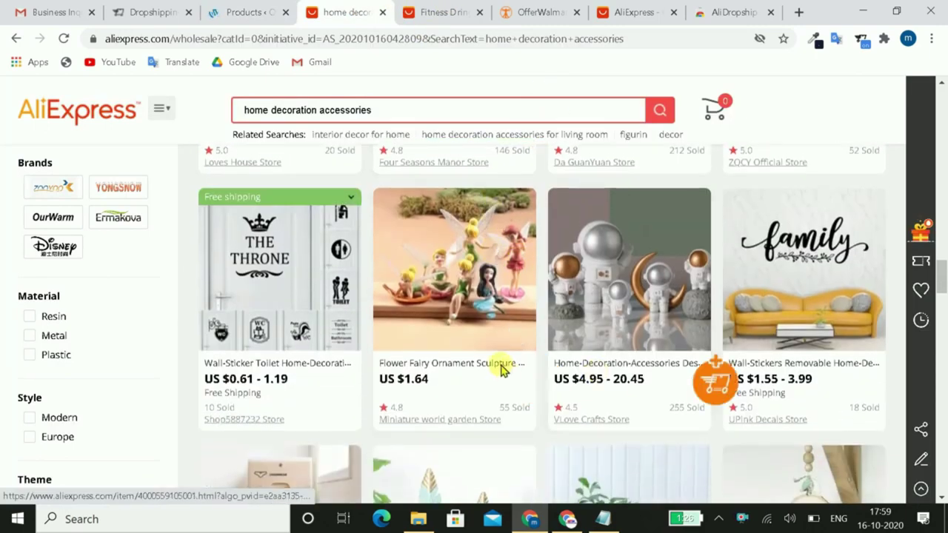
{"action": "scroll", "coordinate": [504, 363], "scroll_direction": "down", "scroll_amount": 3}
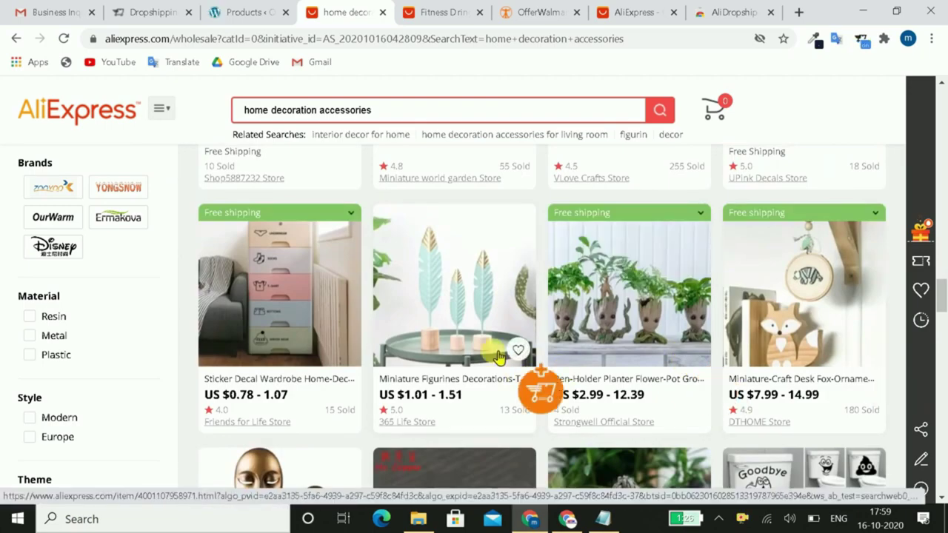
{"action": "scroll", "coordinate": [495, 355], "scroll_direction": "down", "scroll_amount": 2}
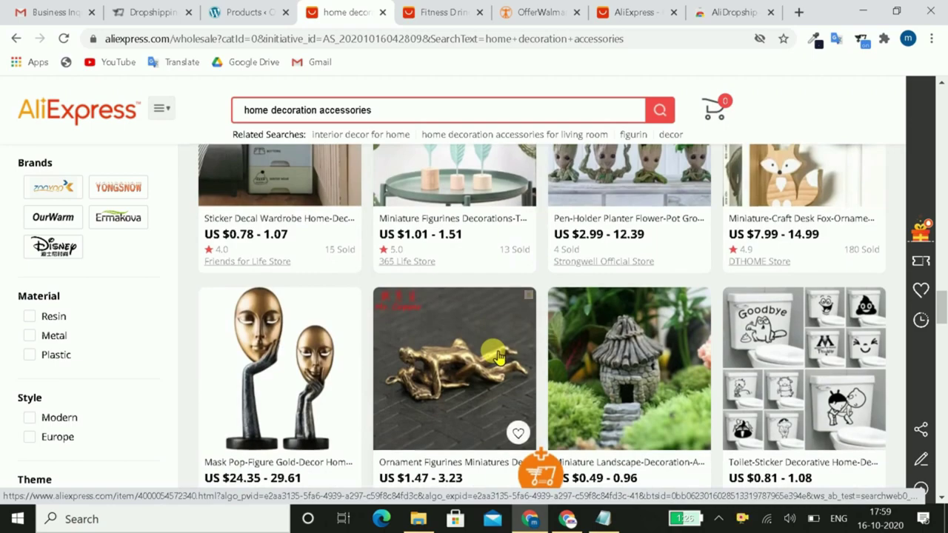
{"action": "scroll", "coordinate": [495, 355], "scroll_direction": "down", "scroll_amount": 3}
{"action": "scroll", "coordinate": [675, 278], "scroll_direction": "up", "scroll_amount": 2}
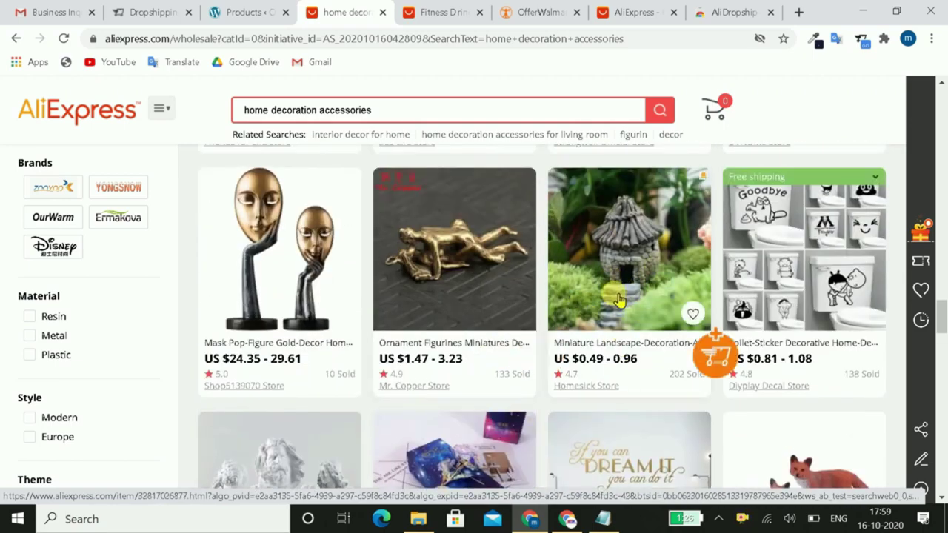
{"action": "left_click", "coordinate": [620, 300]}
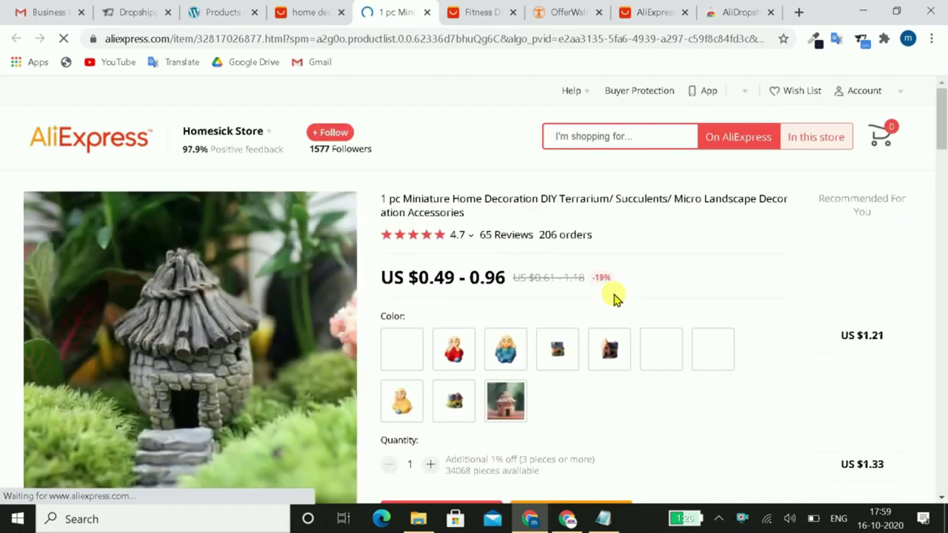
Review the terrarium product page with its AliDropship bar set to OfferWalmart and Accessories.
{"action": "scroll", "coordinate": [350, 366], "scroll_direction": "down", "scroll_amount": 1}
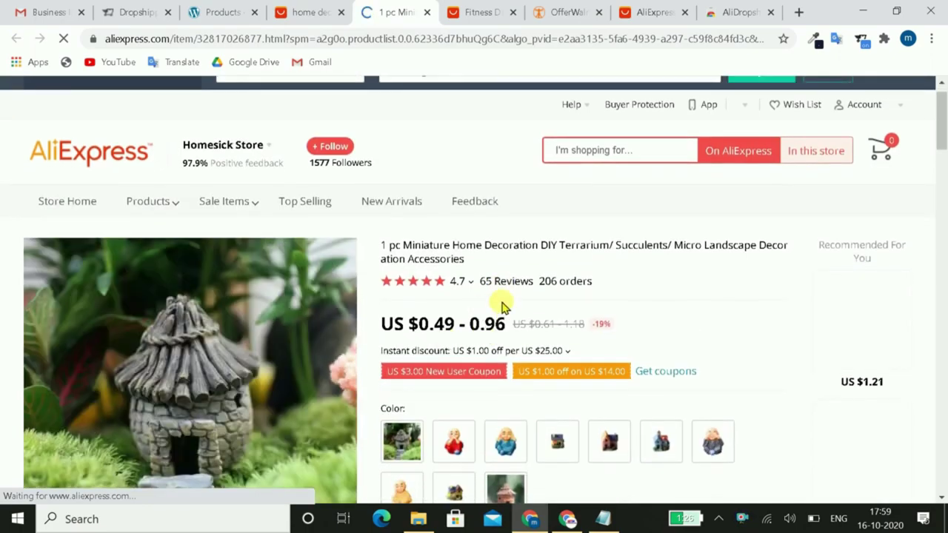
{"action": "scroll", "coordinate": [537, 301], "scroll_direction": "down", "scroll_amount": 1}
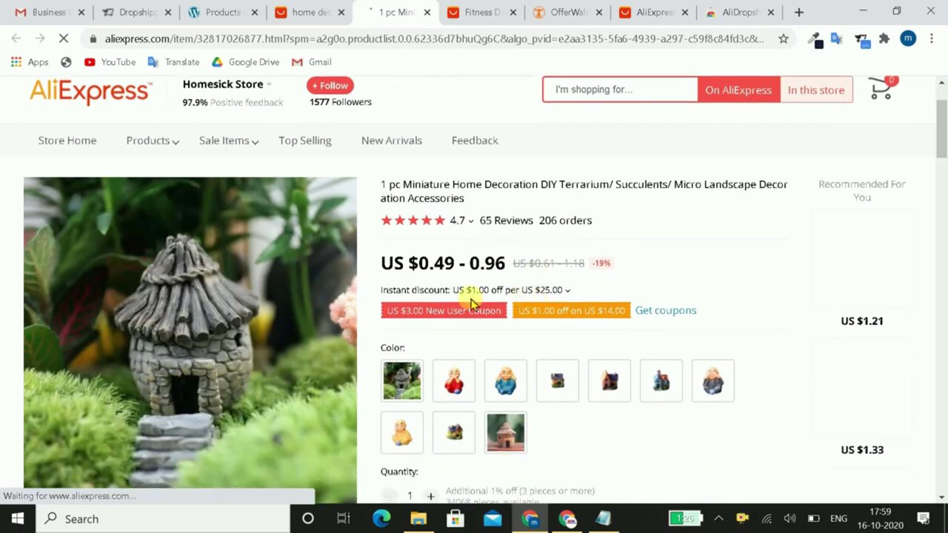
{"action": "scroll", "coordinate": [428, 327], "scroll_direction": "down", "scroll_amount": 5}
{"action": "scroll", "coordinate": [421, 350], "scroll_direction": "up", "scroll_amount": 4}
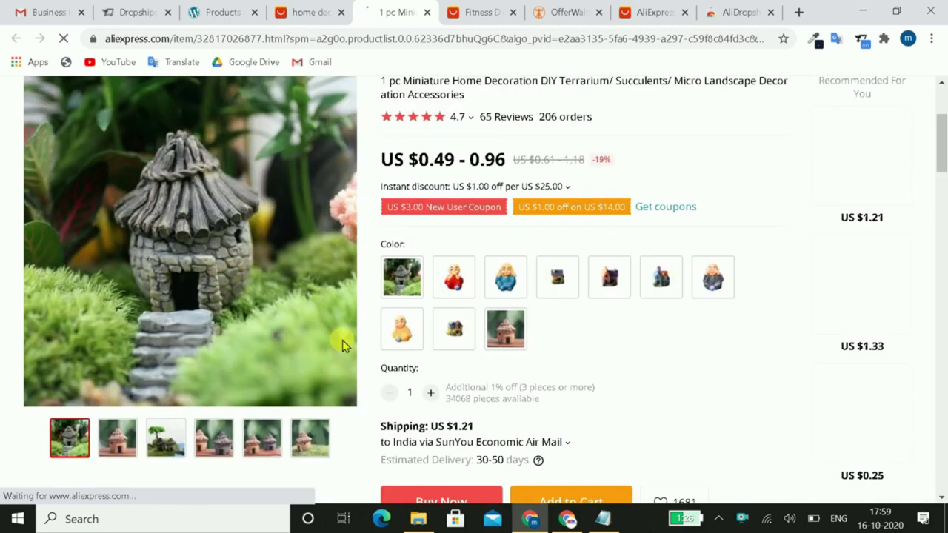
{"action": "scroll", "coordinate": [491, 360], "scroll_direction": "down", "scroll_amount": 8}
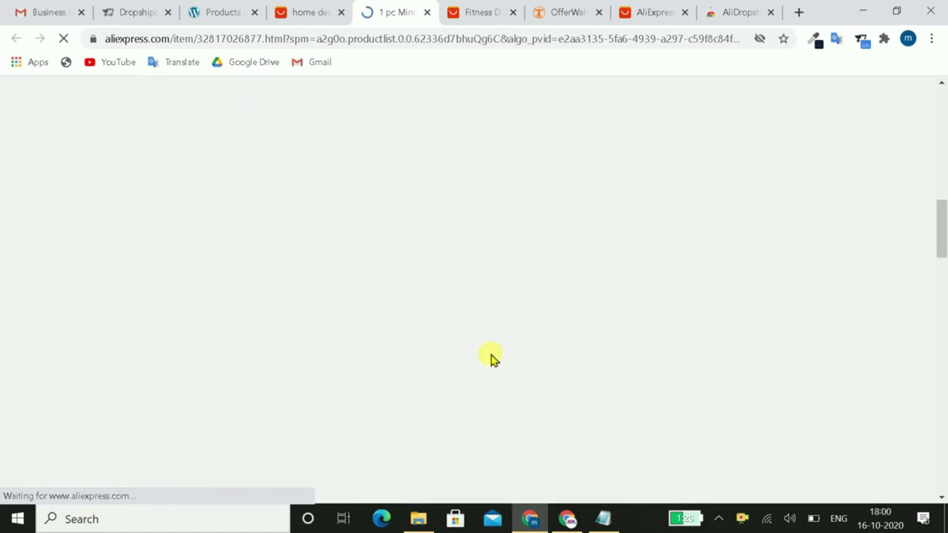
{"action": "scroll", "coordinate": [491, 360], "scroll_direction": "up", "scroll_amount": 10}
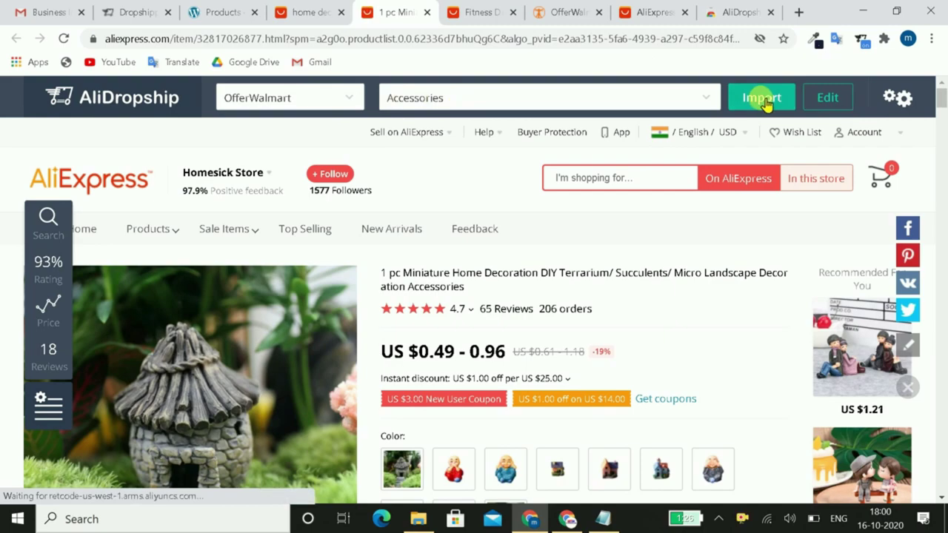
{"action": "left_click", "coordinate": [557, 103]}
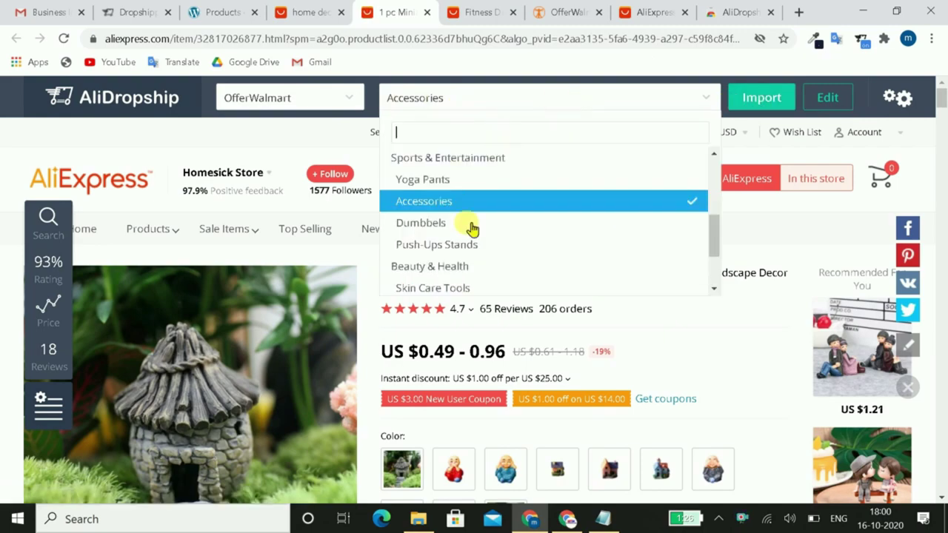
{"action": "scroll", "coordinate": [469, 228], "scroll_direction": "down", "scroll_amount": 2}
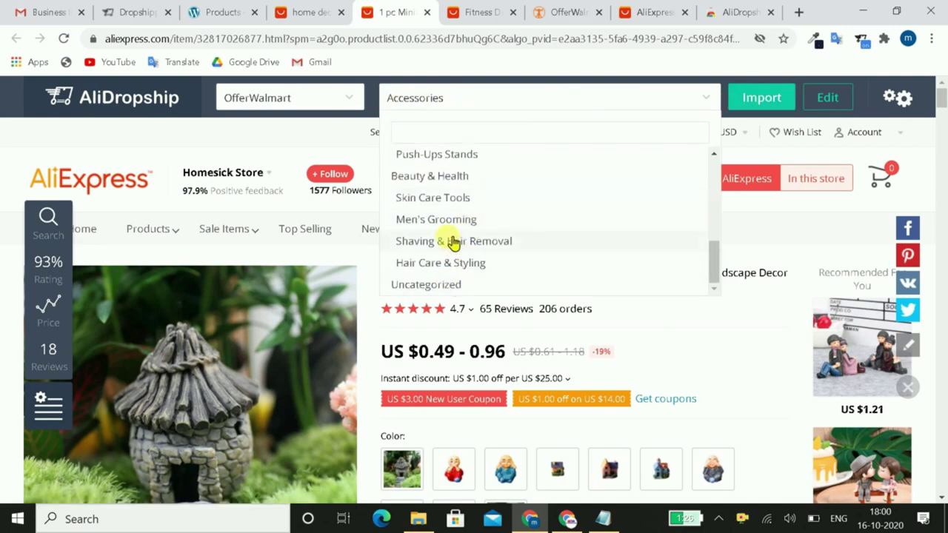
{"action": "scroll", "coordinate": [452, 246], "scroll_direction": "up", "scroll_amount": 3}
{"action": "scroll", "coordinate": [449, 230], "scroll_direction": "down", "scroll_amount": 1}
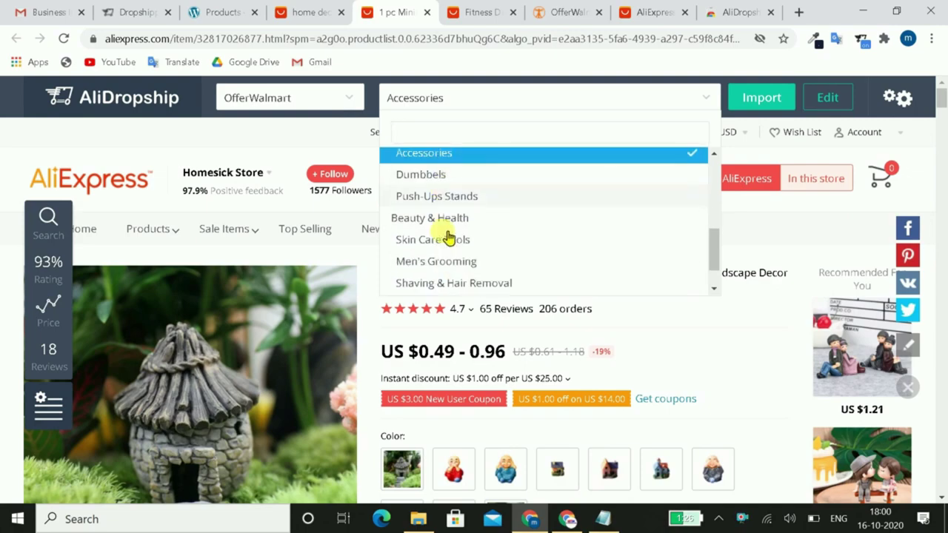
{"action": "scroll", "coordinate": [448, 237], "scroll_direction": "down", "scroll_amount": 1}
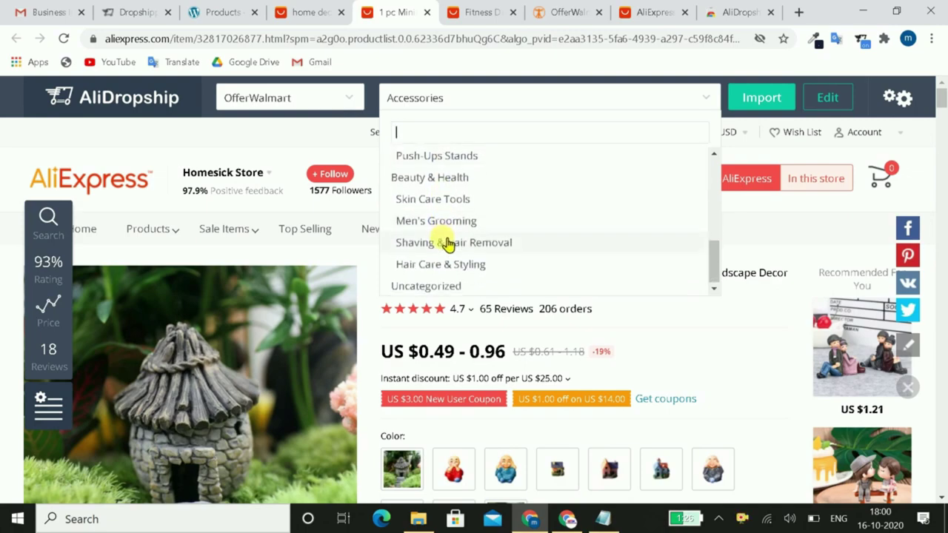
{"action": "scroll", "coordinate": [446, 248], "scroll_direction": "up", "scroll_amount": 10}
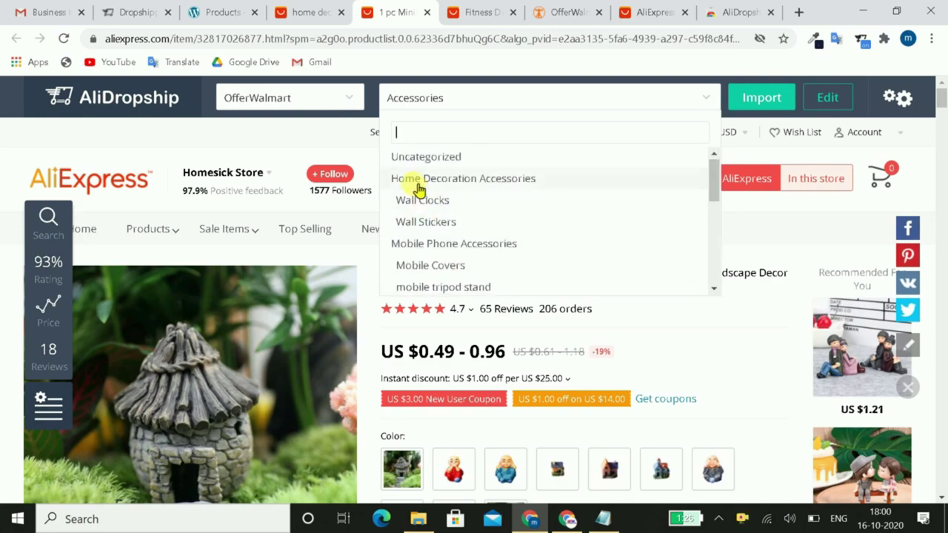
{"action": "left_click", "coordinate": [417, 180]}
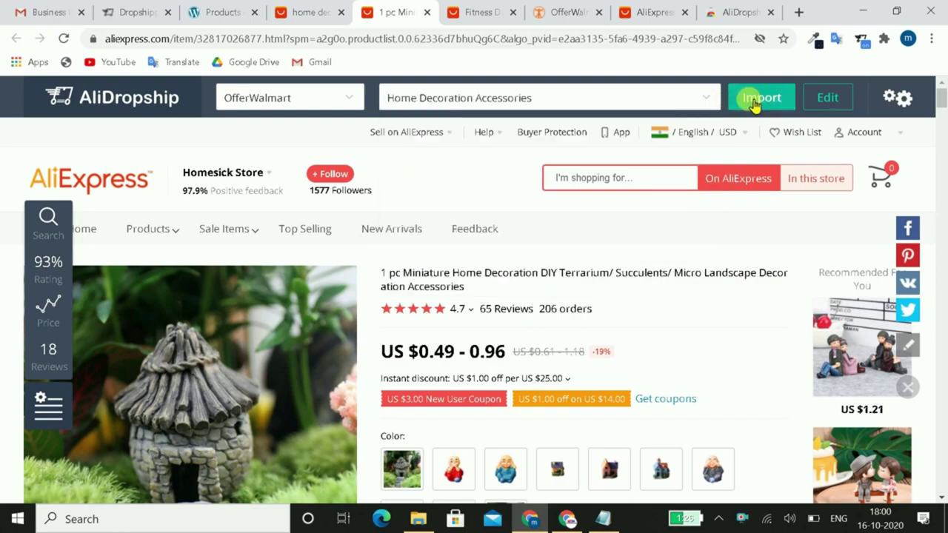
{"action": "left_click", "coordinate": [830, 102]}
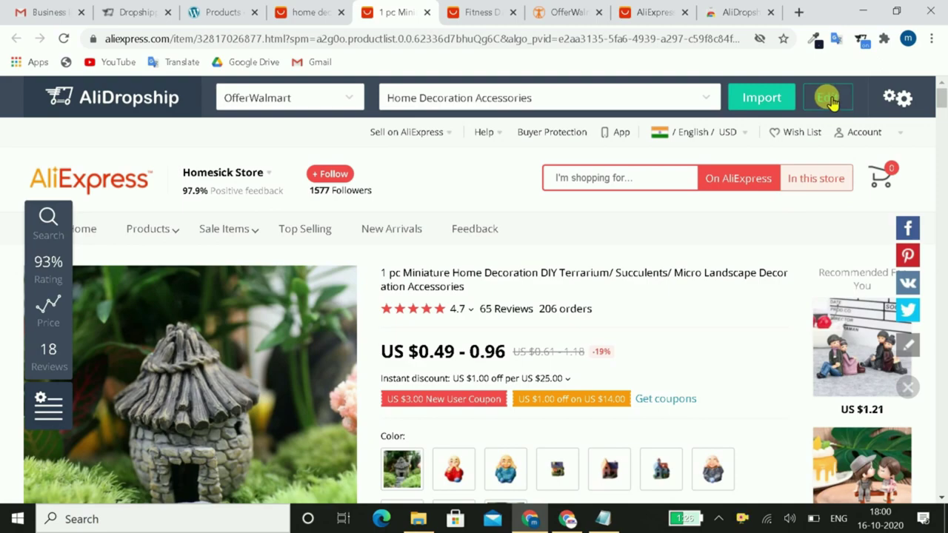
Open the terrarium item in the AliDropship editor and review its General section and Home Decoration category.
{"action": "left_click", "coordinate": [831, 102]}
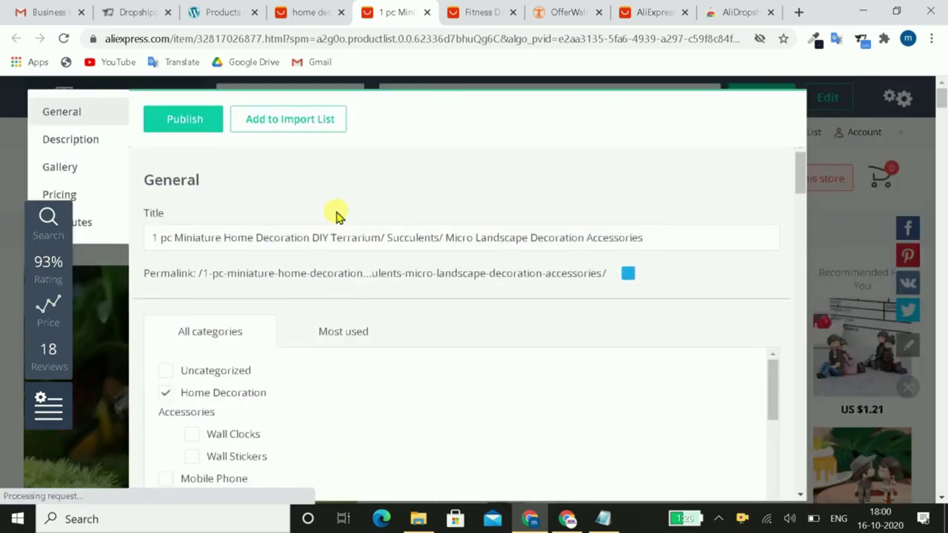
{"action": "scroll", "coordinate": [336, 215], "scroll_direction": "down", "scroll_amount": 10}
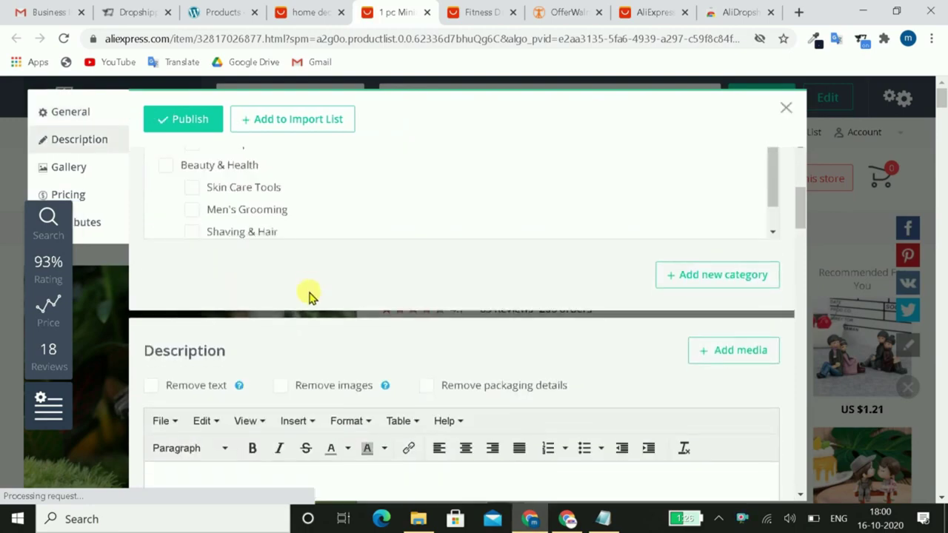
{"action": "scroll", "coordinate": [309, 295], "scroll_direction": "up", "scroll_amount": 3}
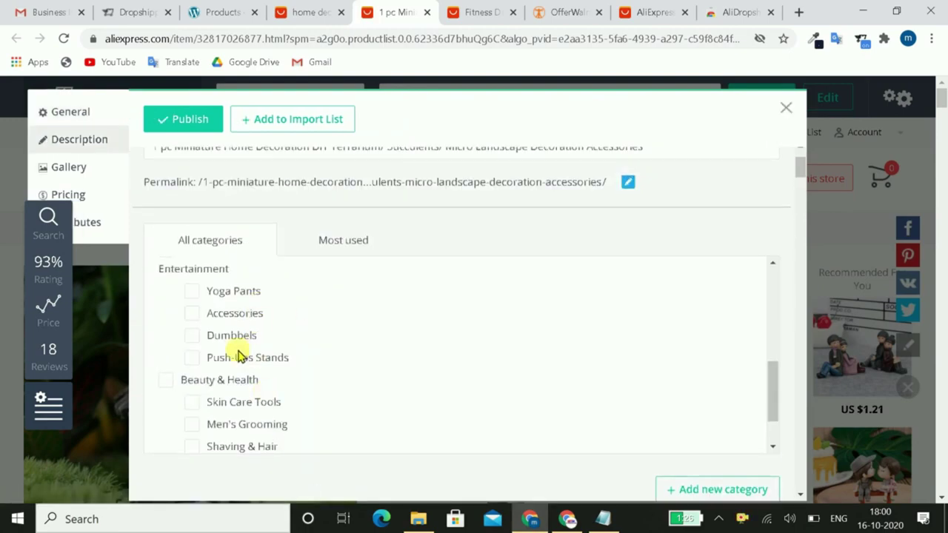
{"action": "scroll", "coordinate": [239, 357], "scroll_direction": "up", "scroll_amount": 6}
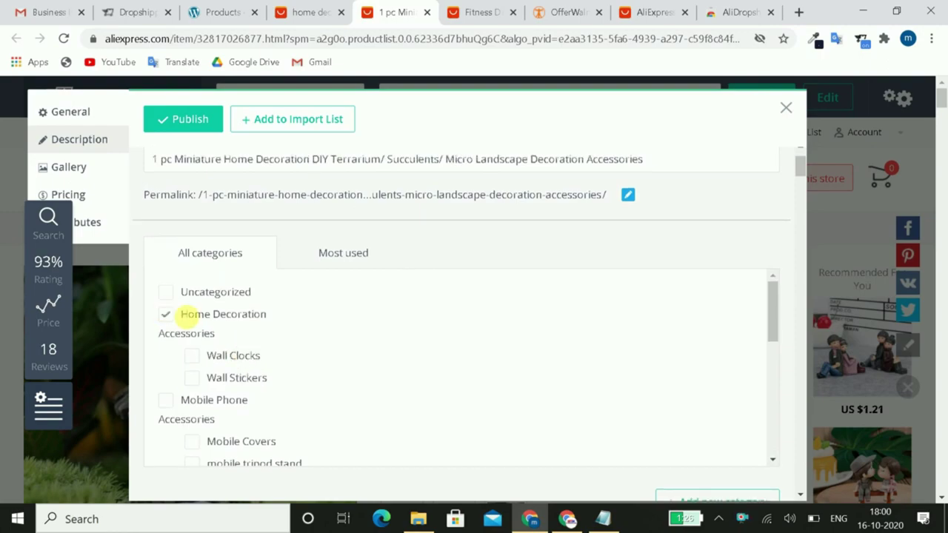
{"action": "scroll", "coordinate": [363, 239], "scroll_direction": "down", "scroll_amount": 8}
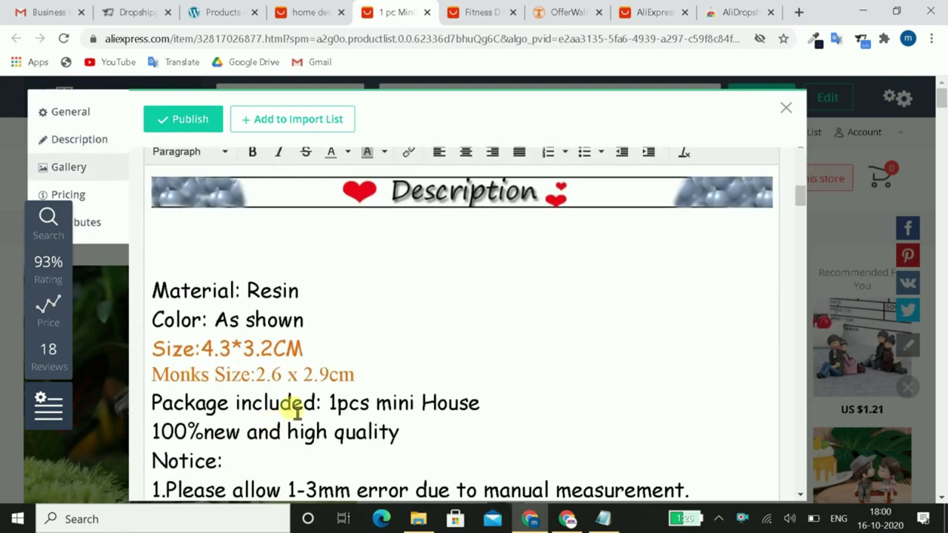
{"action": "scroll", "coordinate": [293, 404], "scroll_direction": "down", "scroll_amount": 5}
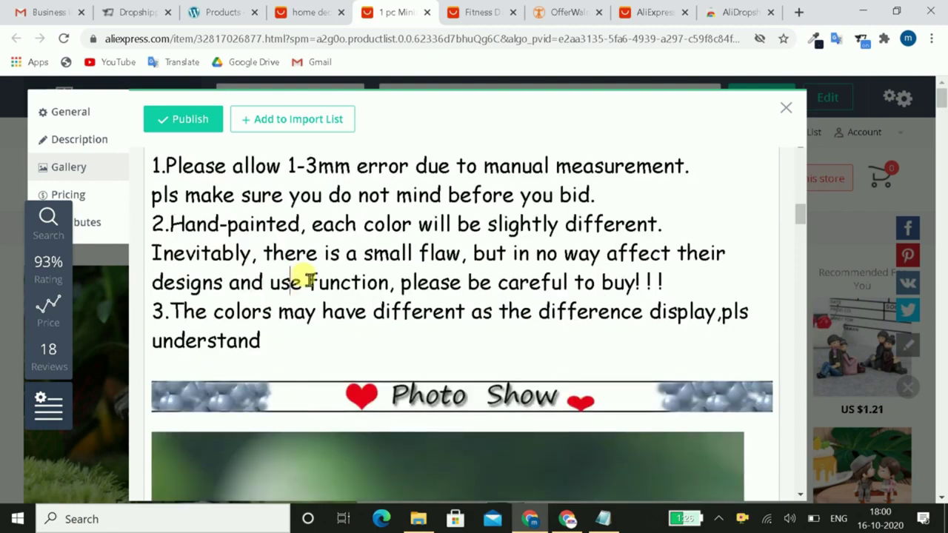
{"action": "left_click_drag", "start_coordinate": [271, 281], "coordinate": [460, 282]}
Review the description text, its houses photo, and the image gallery with its featured image.
{"action": "left_click", "coordinate": [608, 254]}
{"action": "scroll", "coordinate": [607, 254], "scroll_direction": "down", "scroll_amount": 1}
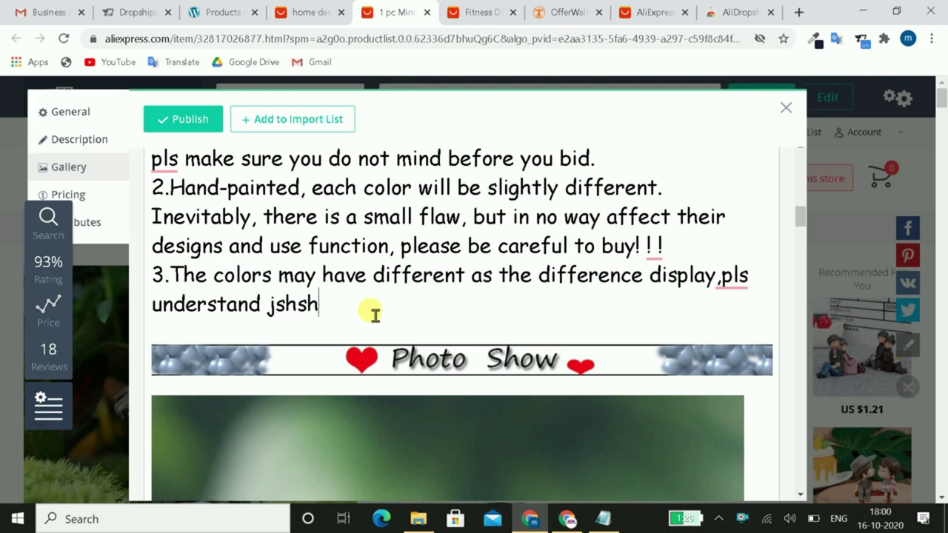
{"action": "scroll", "coordinate": [375, 315], "scroll_direction": "down", "scroll_amount": 5}
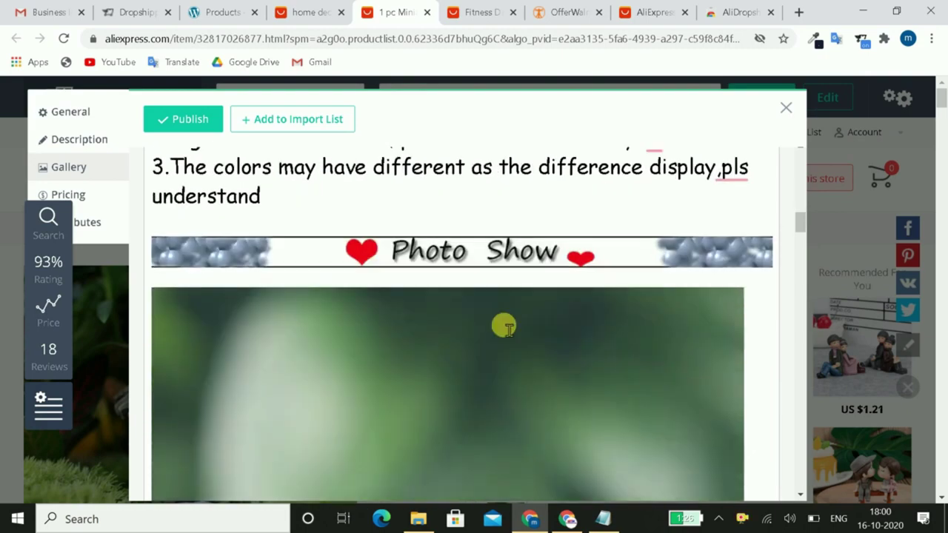
{"action": "left_click", "coordinate": [517, 321]}
{"action": "scroll", "coordinate": [519, 323], "scroll_direction": "up", "scroll_amount": 5}
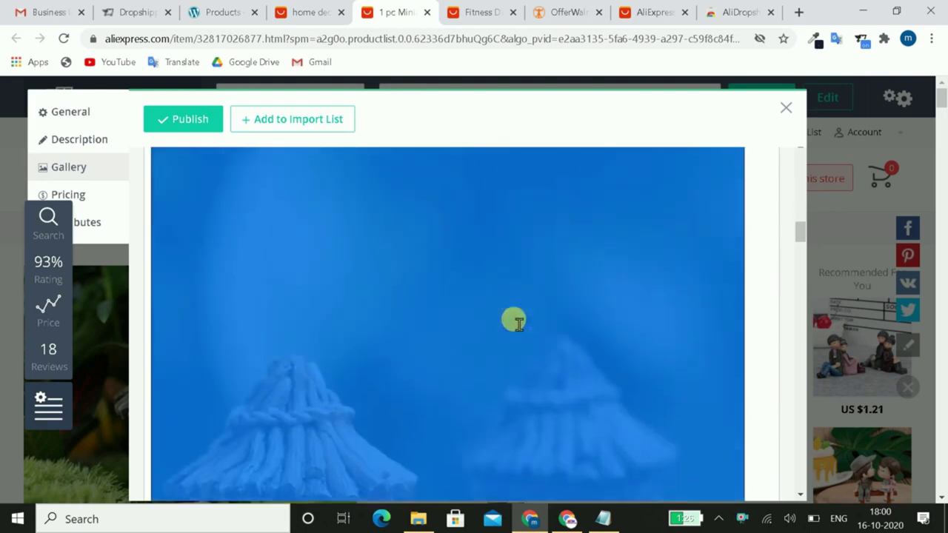
{"action": "scroll", "coordinate": [518, 324], "scroll_direction": "down", "scroll_amount": 9}
{"action": "scroll", "coordinate": [519, 324], "scroll_direction": "down", "scroll_amount": 10}
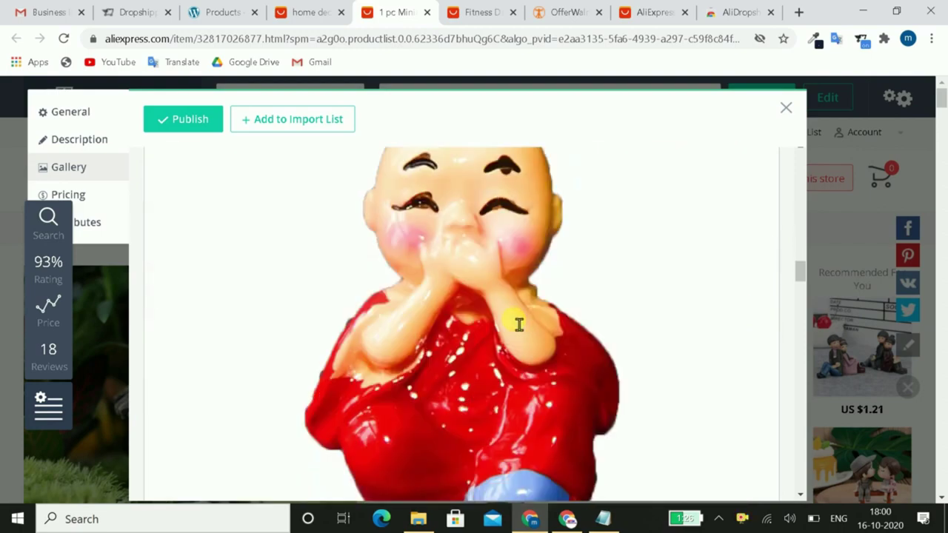
{"action": "scroll", "coordinate": [519, 323], "scroll_direction": "down", "scroll_amount": 10}
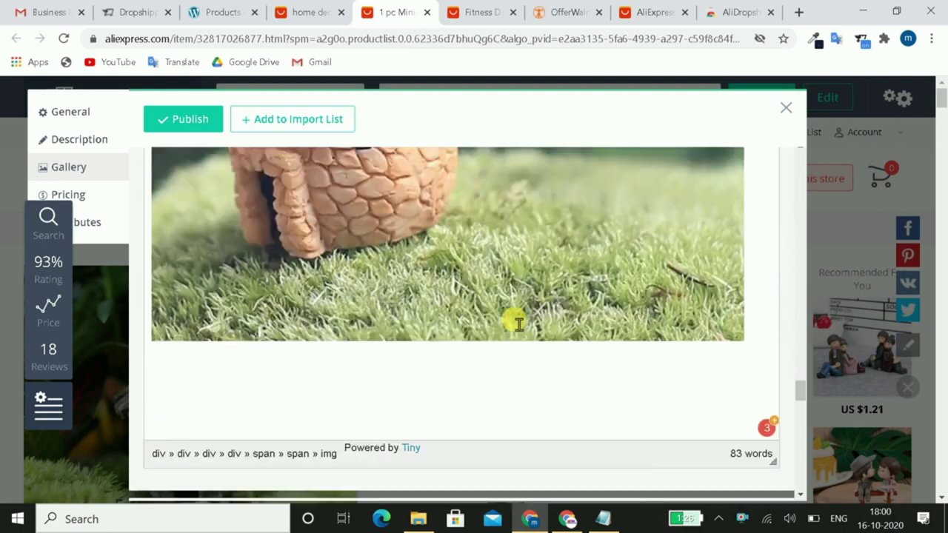
{"action": "scroll", "coordinate": [508, 317], "scroll_direction": "up", "scroll_amount": 1}
{"action": "scroll", "coordinate": [508, 317], "scroll_direction": "up", "scroll_amount": 1}
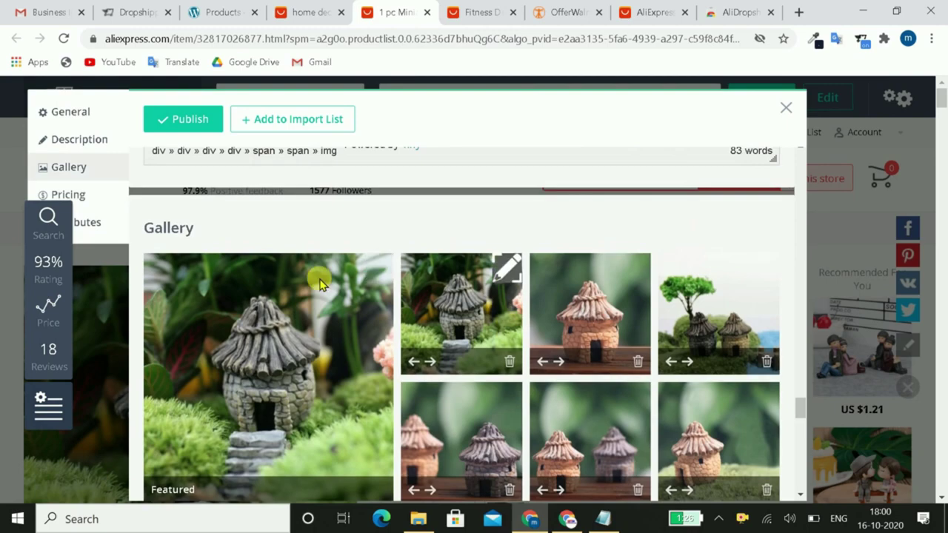
{"action": "scroll", "coordinate": [443, 341], "scroll_direction": "down", "scroll_amount": 1}
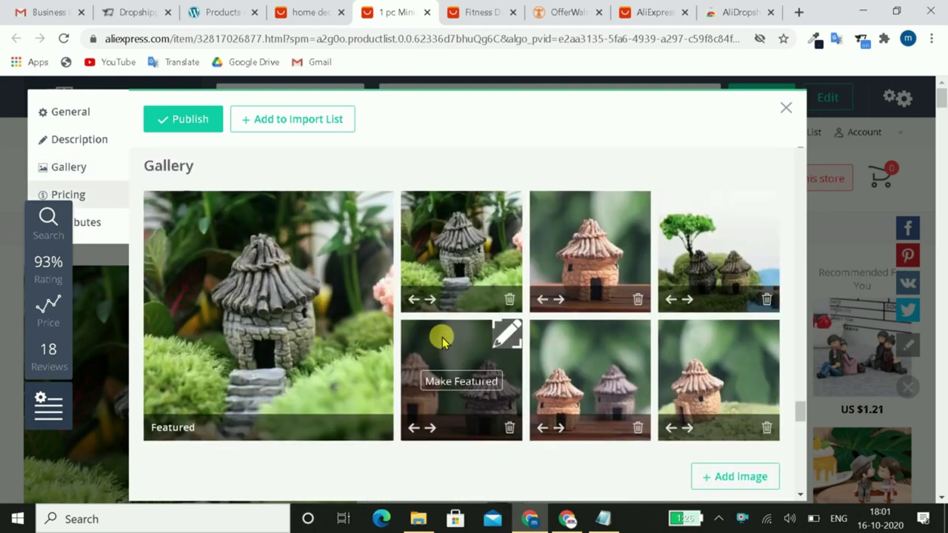
{"action": "mouse_move", "coordinate": [477, 289]}
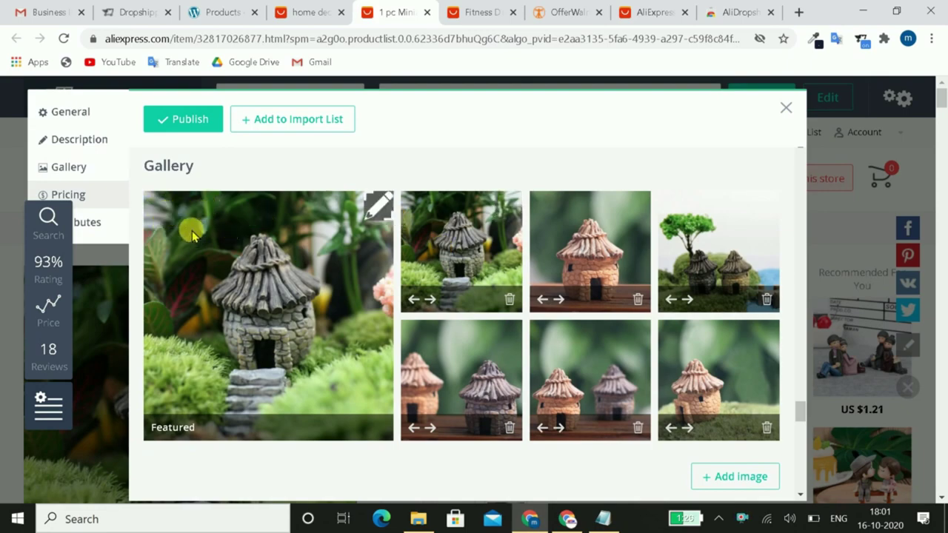
{"action": "left_click", "coordinate": [382, 216]}
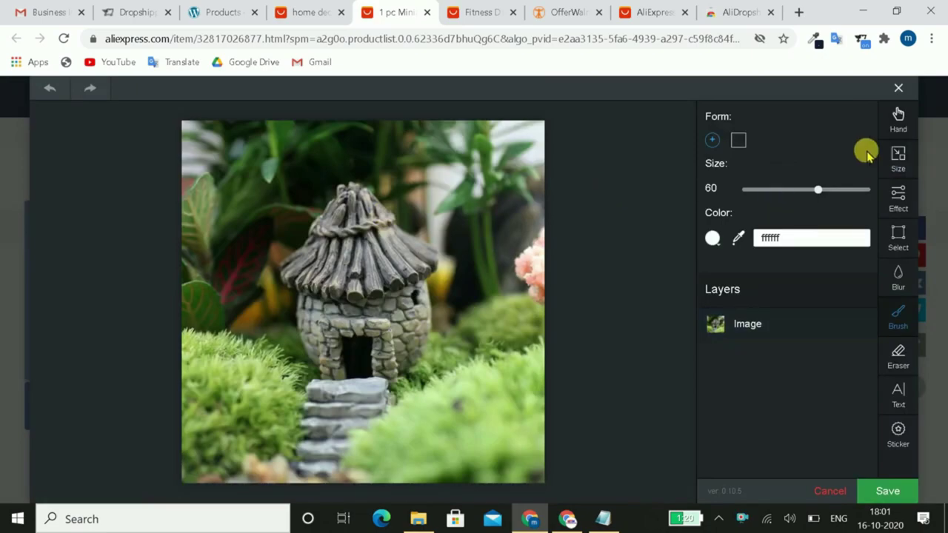
{"action": "left_click", "coordinate": [898, 357]}
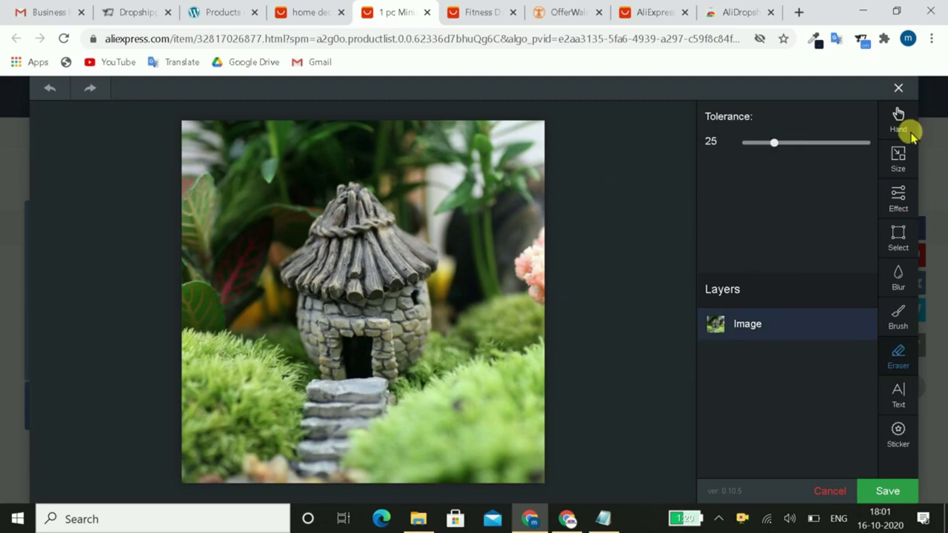
{"action": "left_click", "coordinate": [899, 89]}
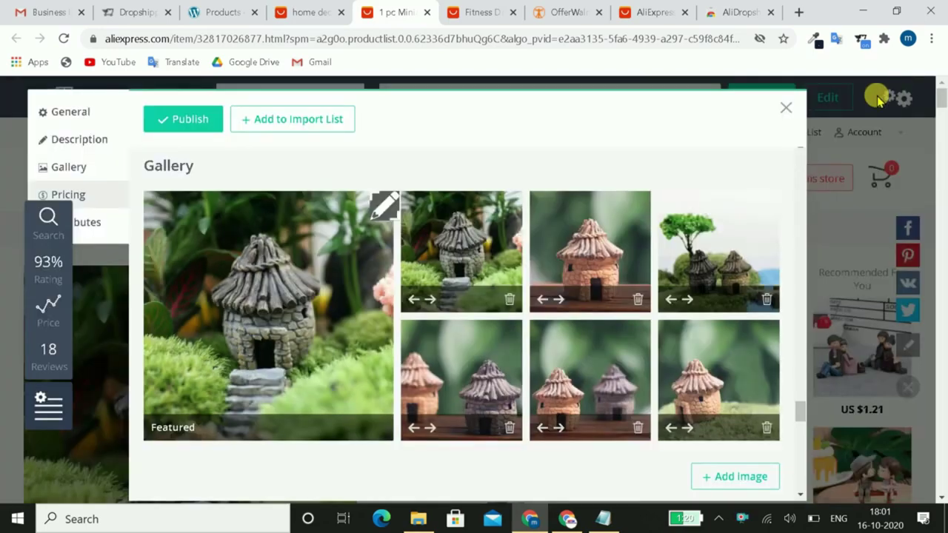
{"action": "scroll", "coordinate": [374, 320], "scroll_direction": "down", "scroll_amount": 5}
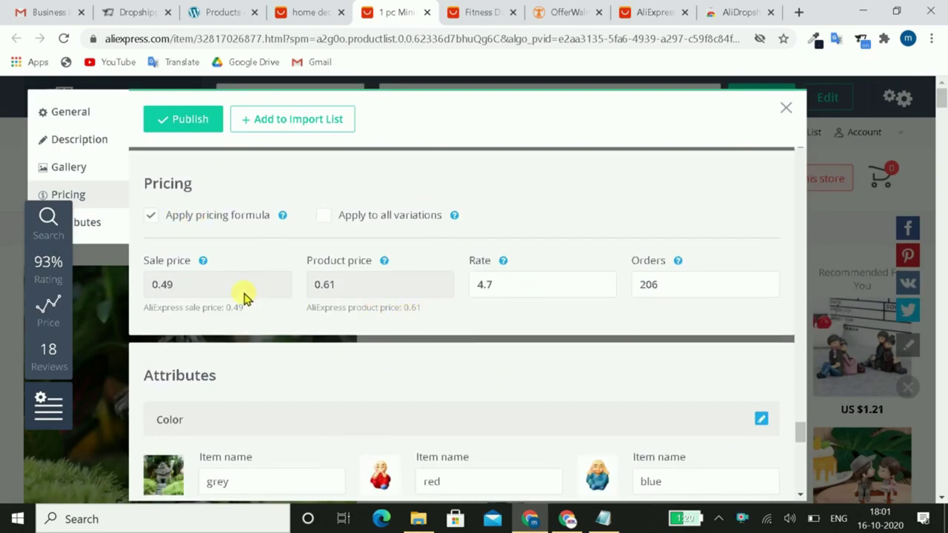
{"action": "scroll", "coordinate": [345, 290], "scroll_direction": "down", "scroll_amount": 4}
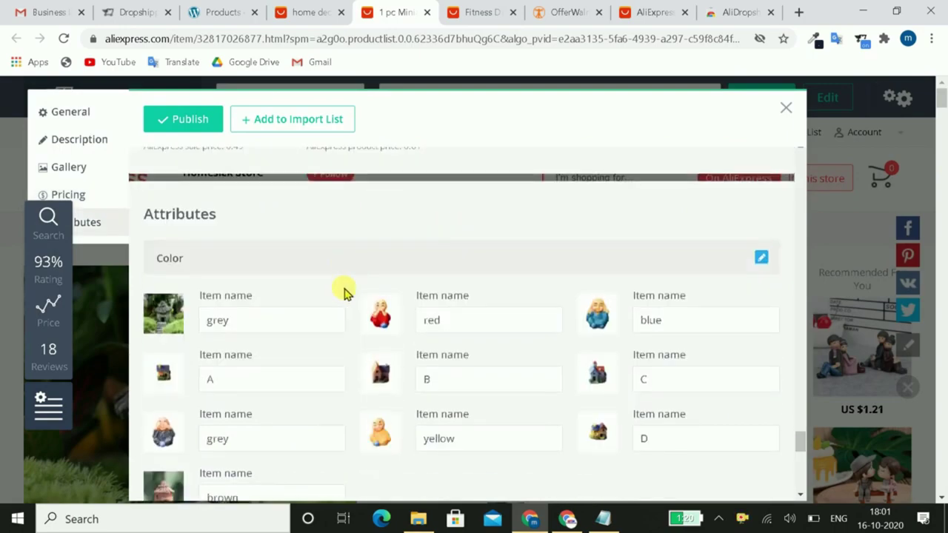
{"action": "scroll", "coordinate": [348, 293], "scroll_direction": "up", "scroll_amount": 3}
{"action": "scroll", "coordinate": [175, 268], "scroll_direction": "up", "scroll_amount": 1}
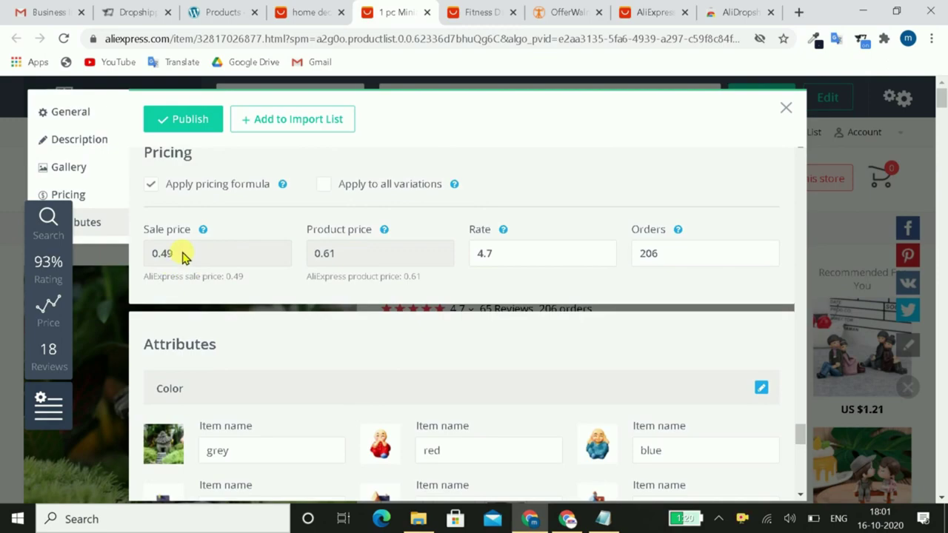
{"action": "scroll", "coordinate": [182, 256], "scroll_direction": "down", "scroll_amount": 10}
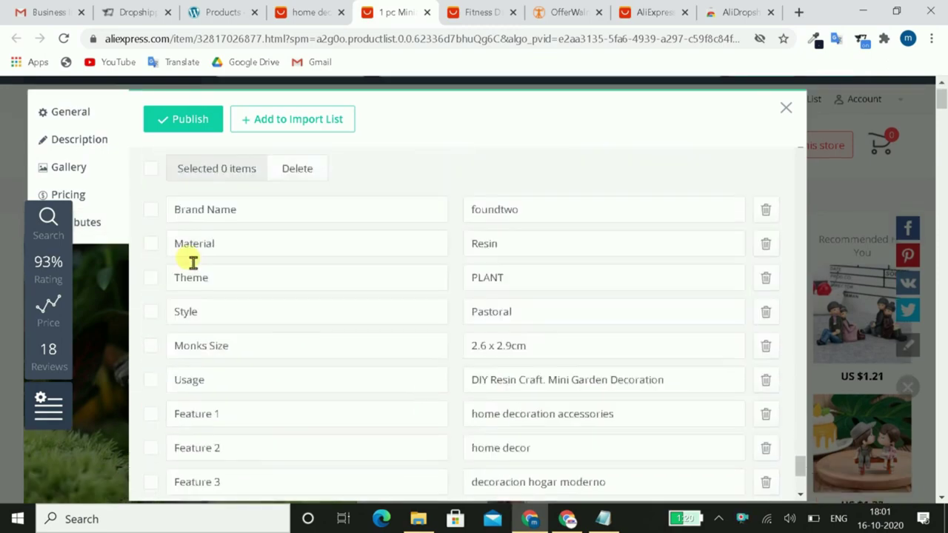
{"action": "scroll", "coordinate": [311, 298], "scroll_direction": "down", "scroll_amount": 5}
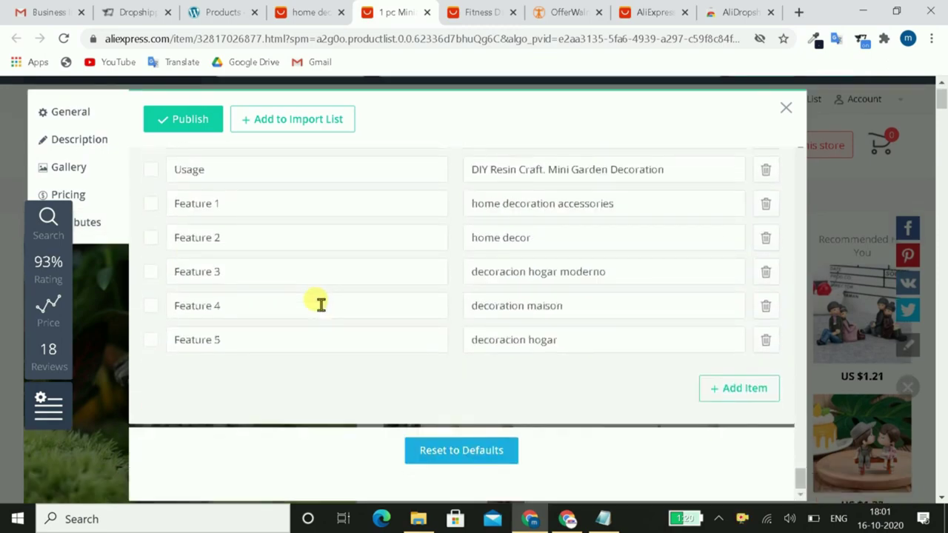
{"action": "scroll", "coordinate": [320, 304], "scroll_direction": "up", "scroll_amount": 15}
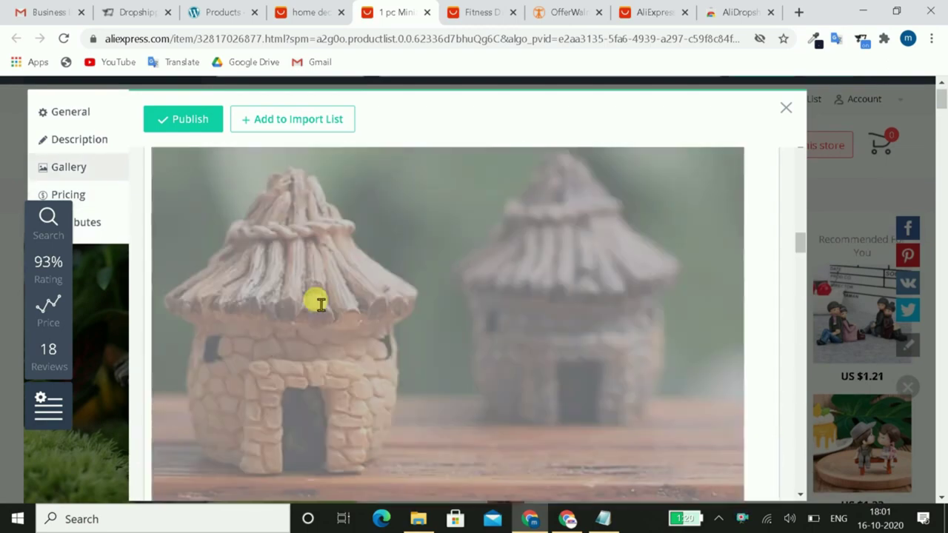
{"action": "scroll", "coordinate": [321, 304], "scroll_direction": "up", "scroll_amount": 10}
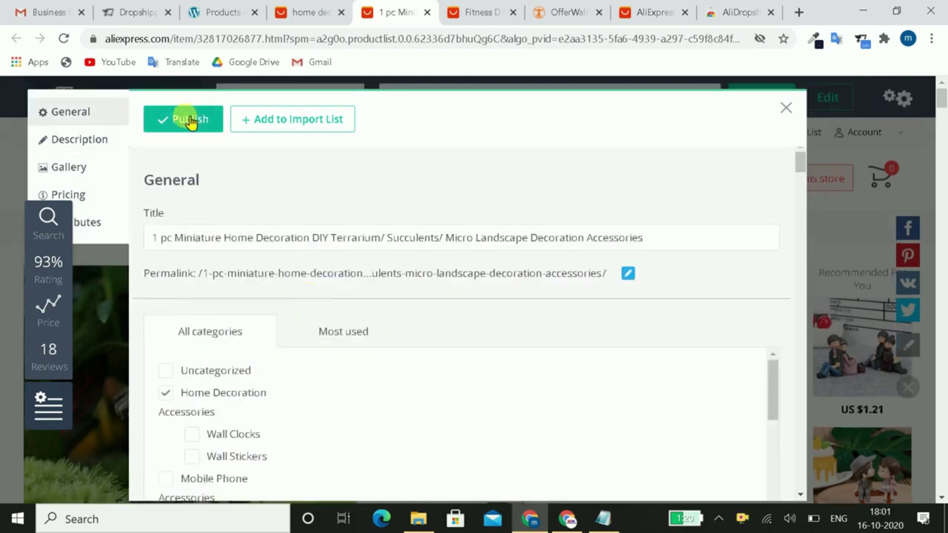
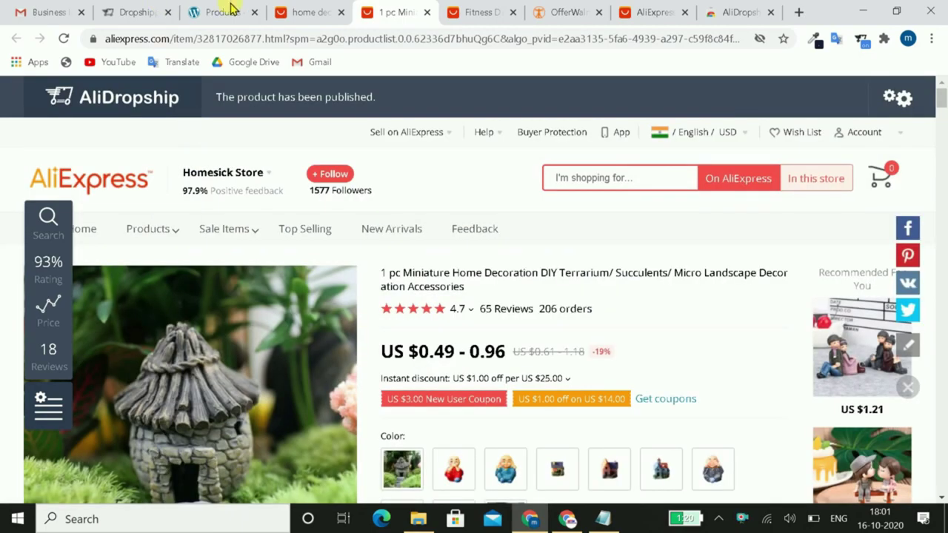
Return to the All Items products list and scroll down to the Baby Groot row.
{"action": "left_click", "coordinate": [232, 9]}
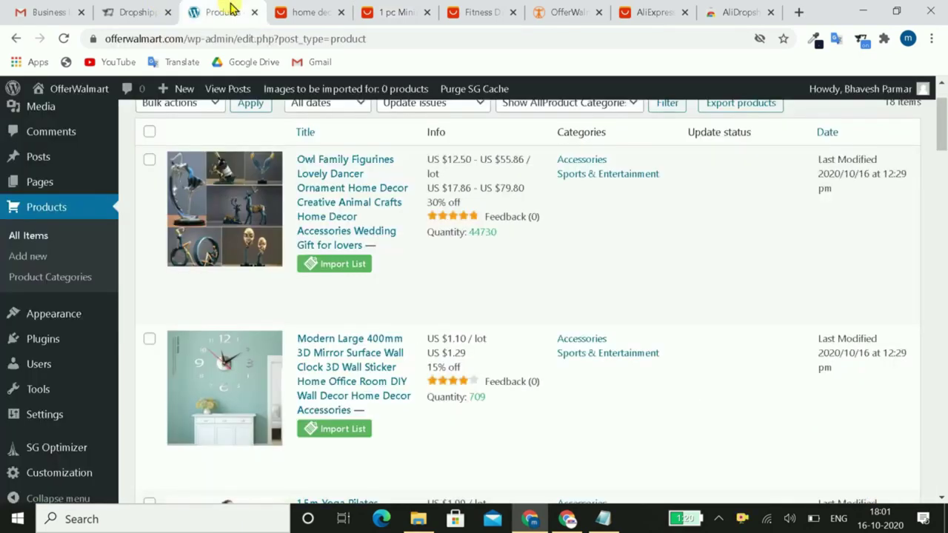
{"action": "left_click", "coordinate": [40, 236]}
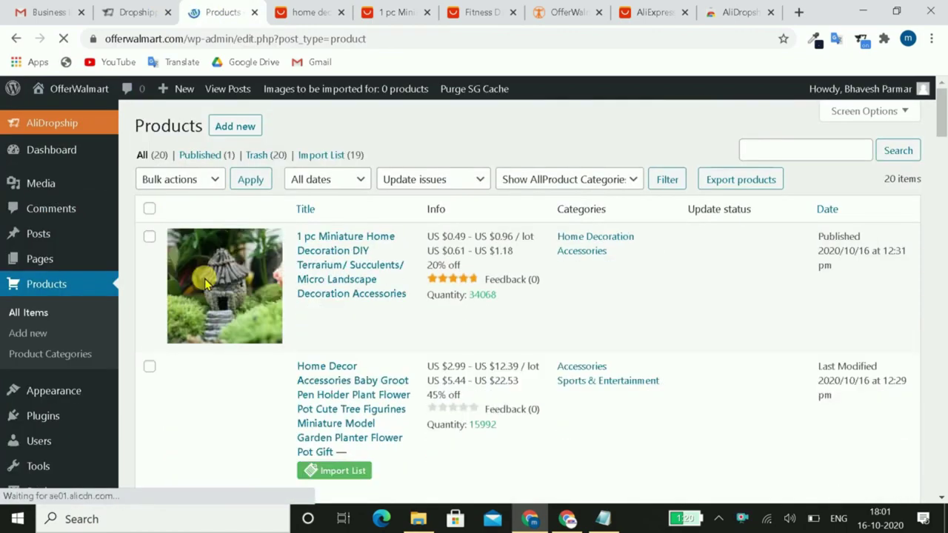
{"action": "scroll", "coordinate": [500, 348], "scroll_direction": "down", "scroll_amount": 3}
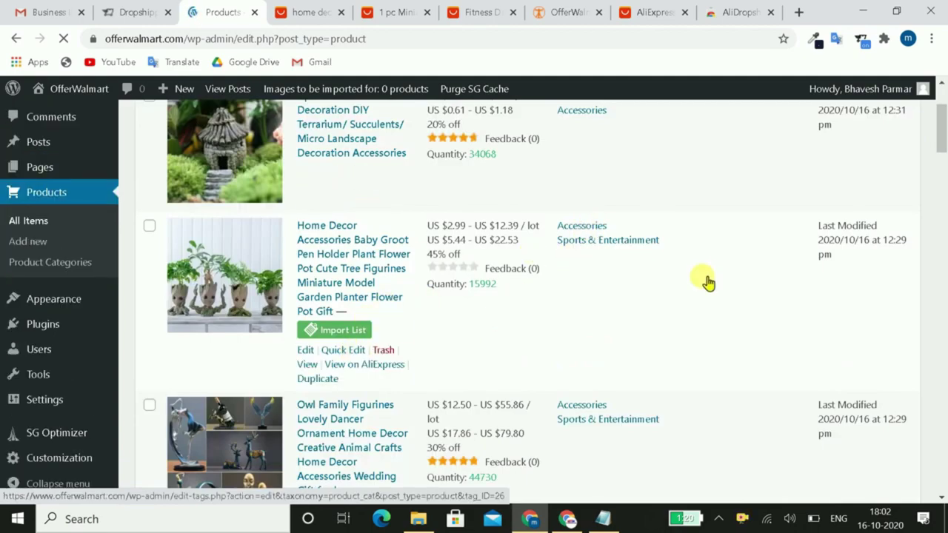
{"action": "scroll", "coordinate": [507, 295], "scroll_direction": "down", "scroll_amount": 4}
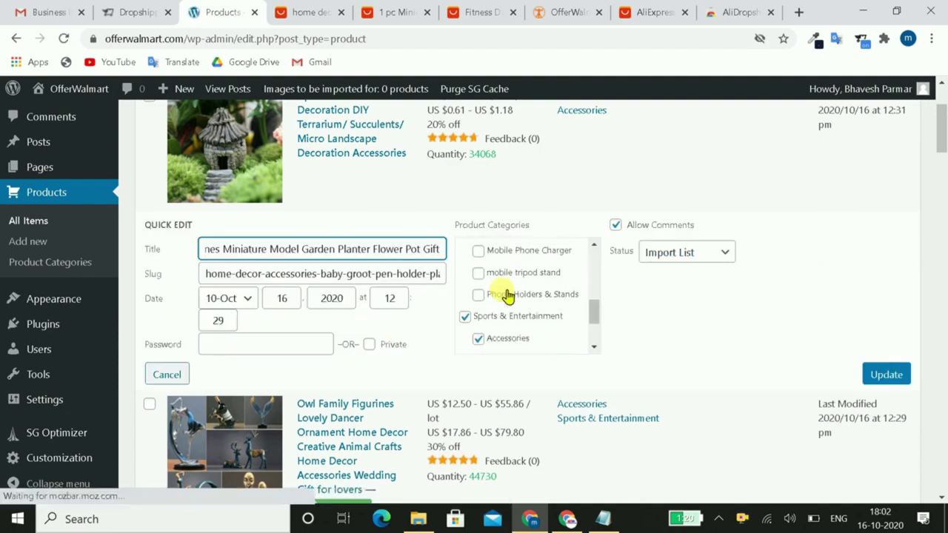
{"action": "scroll", "coordinate": [504, 292], "scroll_direction": "down", "scroll_amount": 1}
Switch Baby Groot from Sports & Entertainment to Home Decoration, update it, and show the storefront.
{"action": "left_click", "coordinate": [480, 315]}
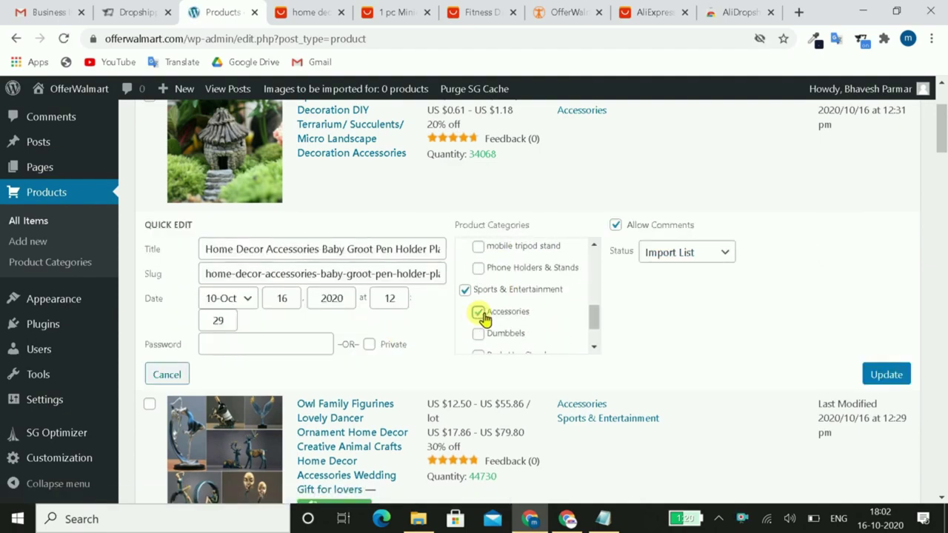
{"action": "scroll", "coordinate": [519, 293], "scroll_direction": "down", "scroll_amount": 5}
{"action": "scroll", "coordinate": [522, 295], "scroll_direction": "up", "scroll_amount": 2}
{"action": "left_click", "coordinate": [467, 271]}
{"action": "scroll", "coordinate": [475, 281], "scroll_direction": "down", "scroll_amount": 1}
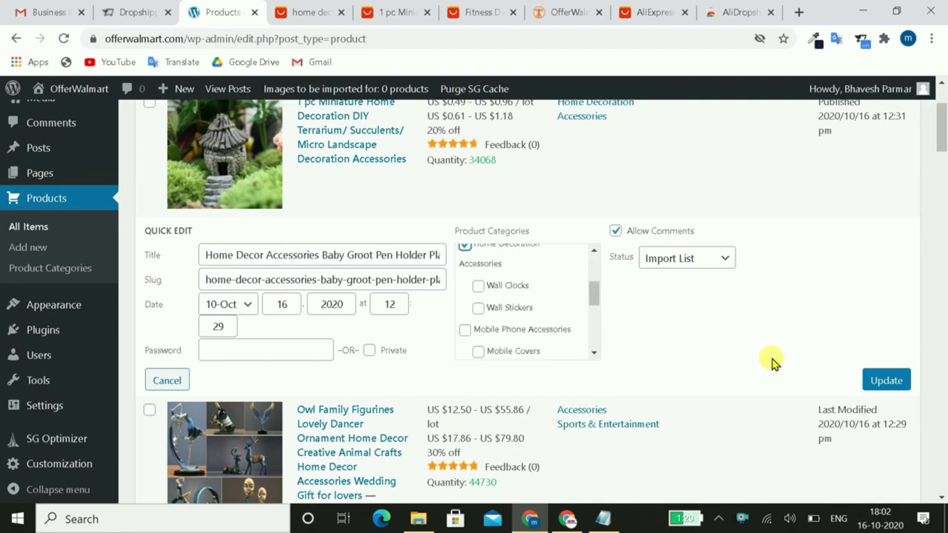
{"action": "scroll", "coordinate": [566, 324], "scroll_direction": "up", "scroll_amount": 1}
{"action": "left_click", "coordinate": [886, 379]}
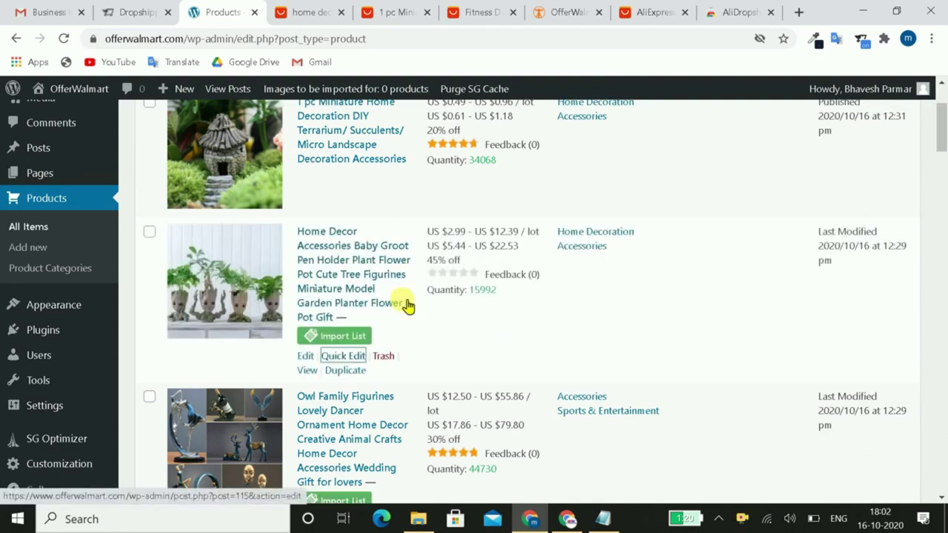
{"action": "scroll", "coordinate": [407, 306], "scroll_direction": "down", "scroll_amount": 2}
{"action": "left_click_drag", "start_coordinate": [582, 7], "coordinate": [333, 6]}
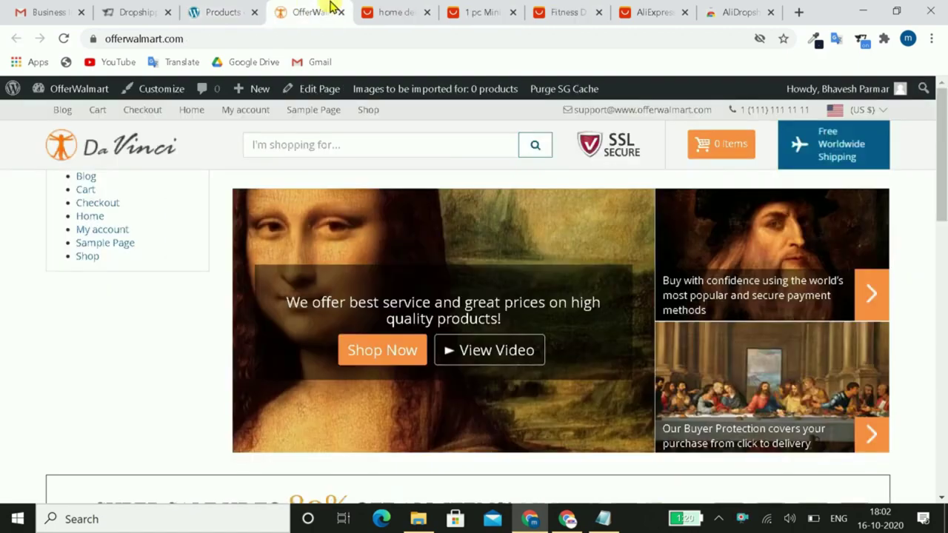
{"action": "left_click", "coordinate": [65, 40]}
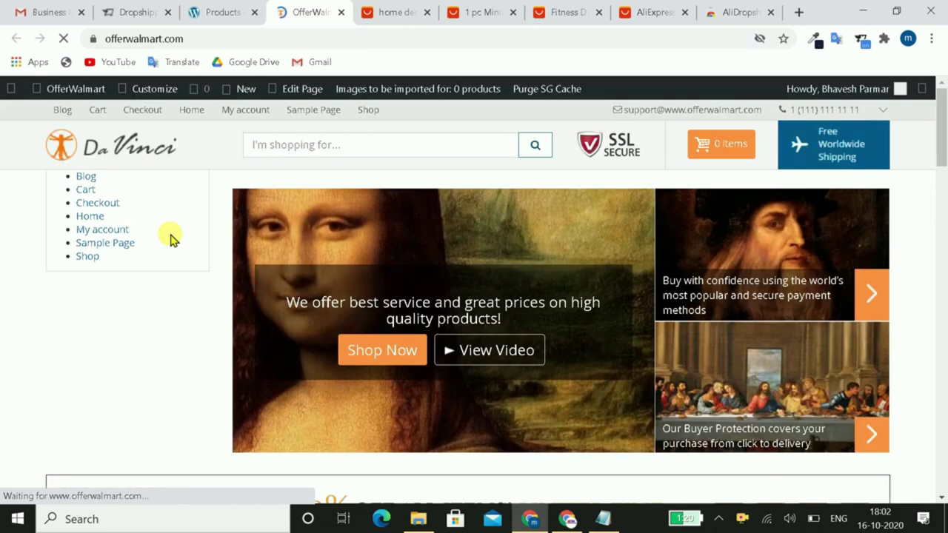
{"action": "scroll", "coordinate": [171, 238], "scroll_direction": "down", "scroll_amount": 8}
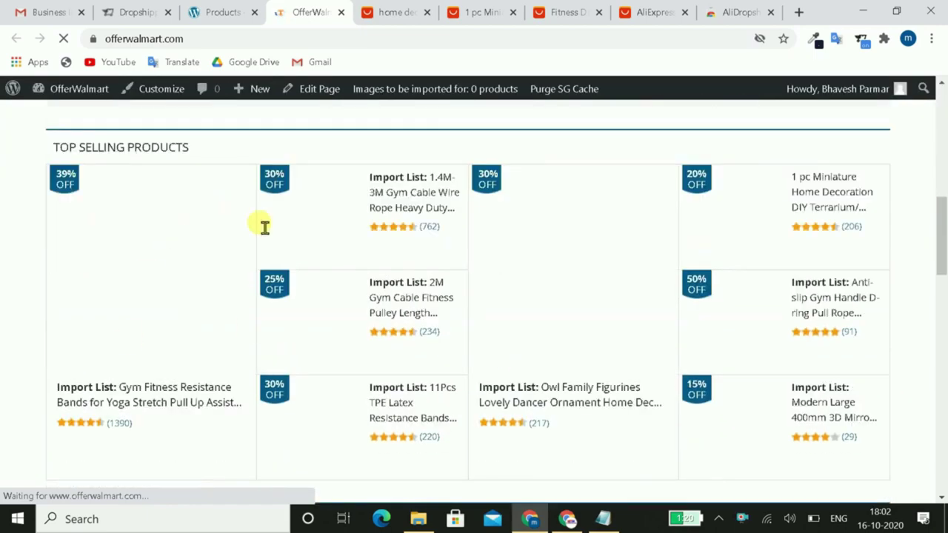
{"action": "scroll", "coordinate": [558, 283], "scroll_direction": "down", "scroll_amount": 3}
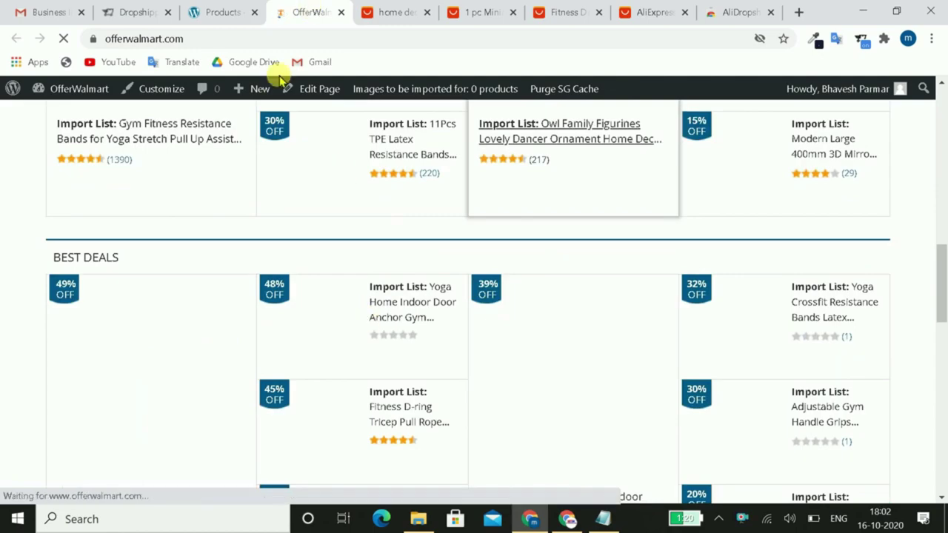
{"action": "scroll", "coordinate": [231, 293], "scroll_direction": "up", "scroll_amount": 2}
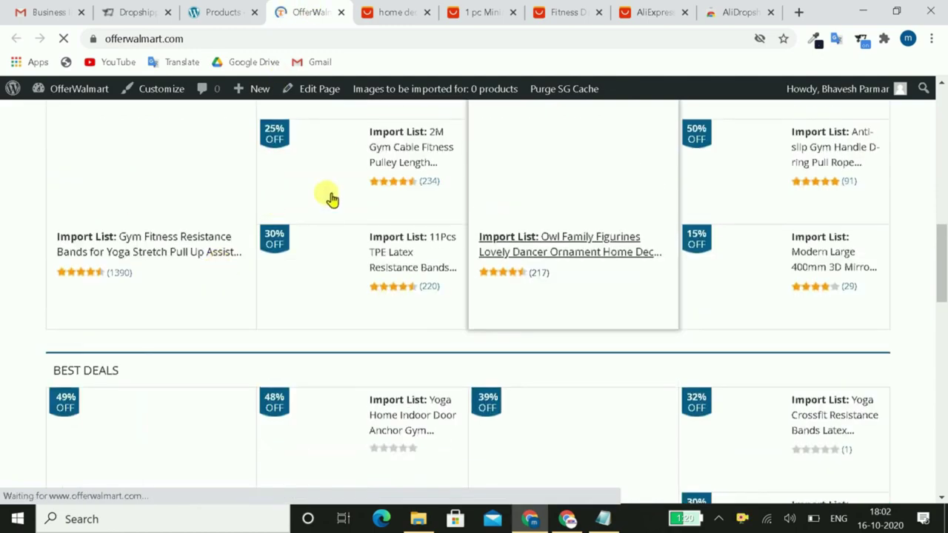
{"action": "scroll", "coordinate": [561, 273], "scroll_direction": "down", "scroll_amount": 2}
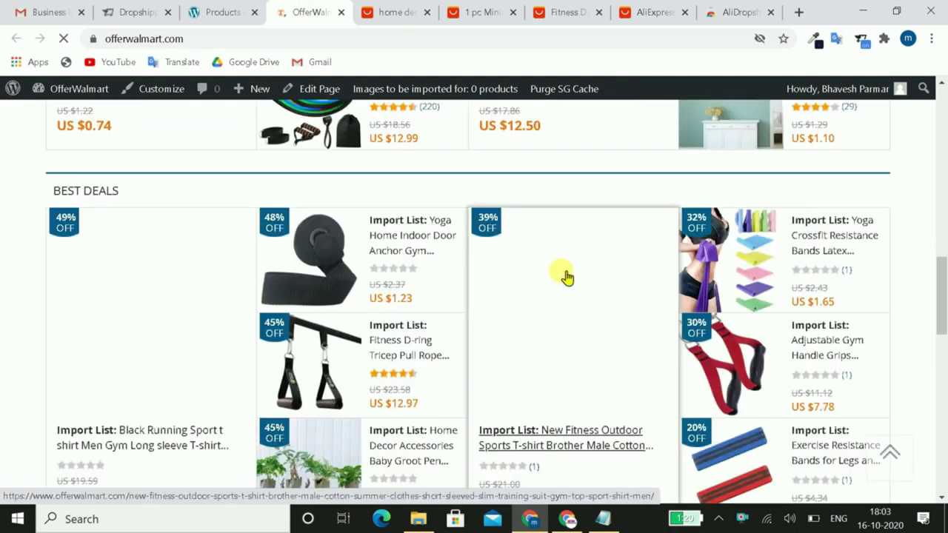
{"action": "scroll", "coordinate": [417, 273], "scroll_direction": "down", "scroll_amount": 2}
{"action": "scroll", "coordinate": [416, 271], "scroll_direction": "up", "scroll_amount": 6}
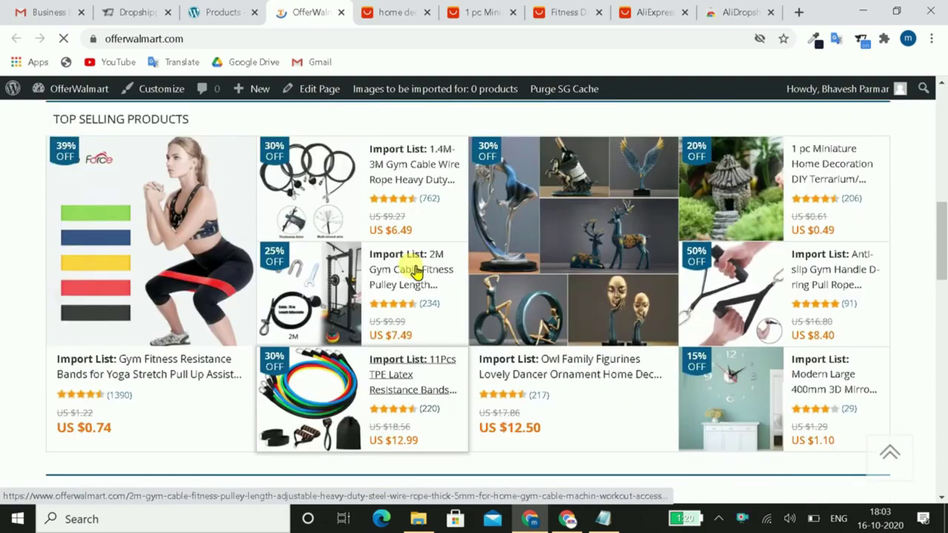
{"action": "scroll", "coordinate": [415, 270], "scroll_direction": "down", "scroll_amount": 15}
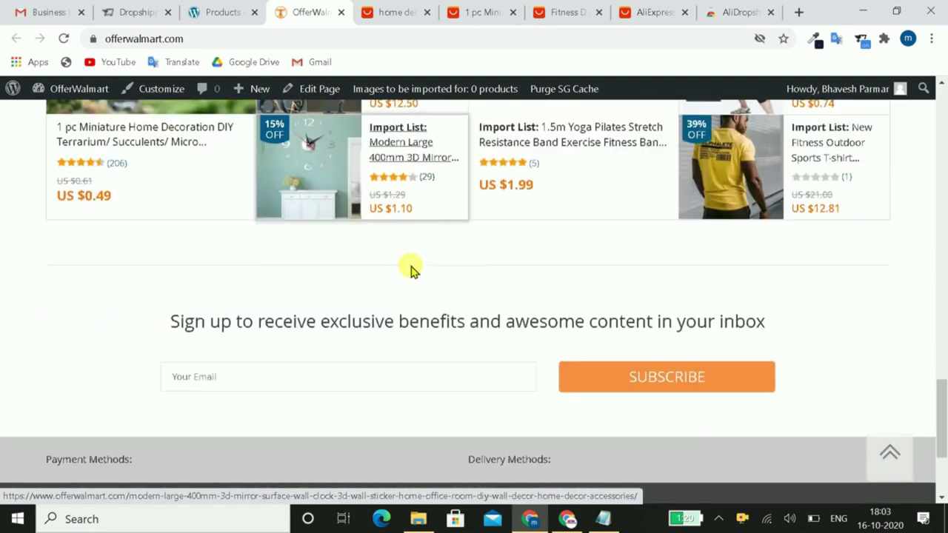
{"action": "scroll", "coordinate": [413, 271], "scroll_direction": "down", "scroll_amount": 2}
{"action": "scroll", "coordinate": [411, 267], "scroll_direction": "up", "scroll_amount": 6}
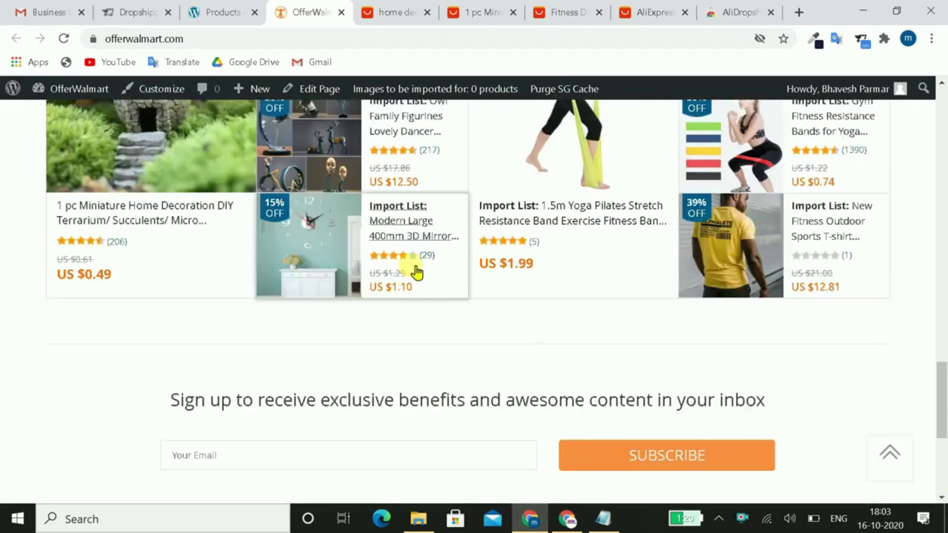
{"action": "scroll", "coordinate": [409, 263], "scroll_direction": "up", "scroll_amount": 1}
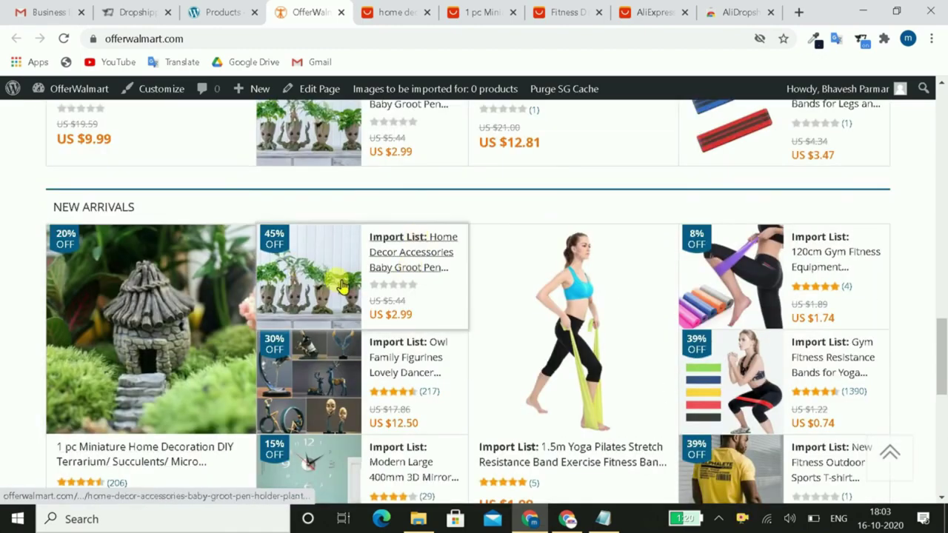
{"action": "scroll", "coordinate": [278, 306], "scroll_direction": "down", "scroll_amount": 1}
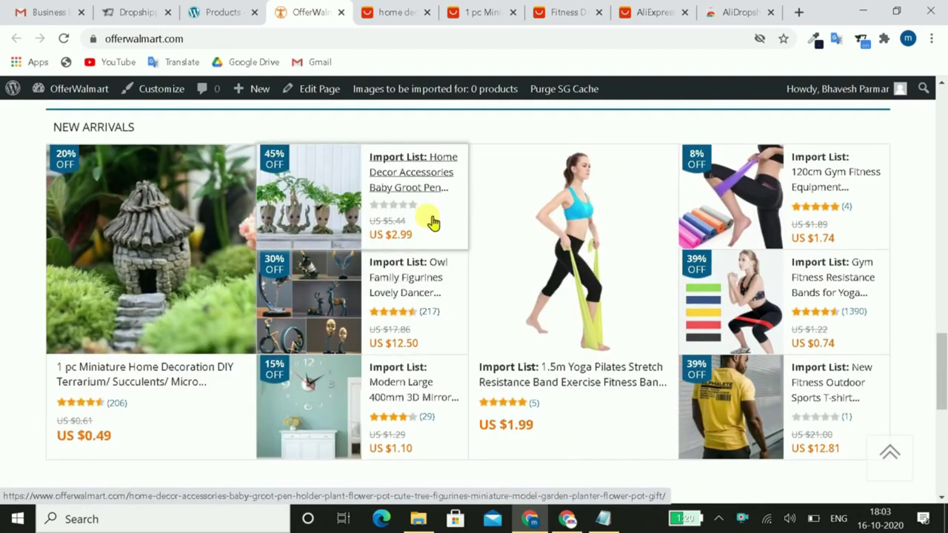
{"action": "scroll", "coordinate": [404, 202], "scroll_direction": "up", "scroll_amount": 1}
Open the Baby Groot product page on the store and scroll through it.
{"action": "left_click", "coordinate": [416, 198]}
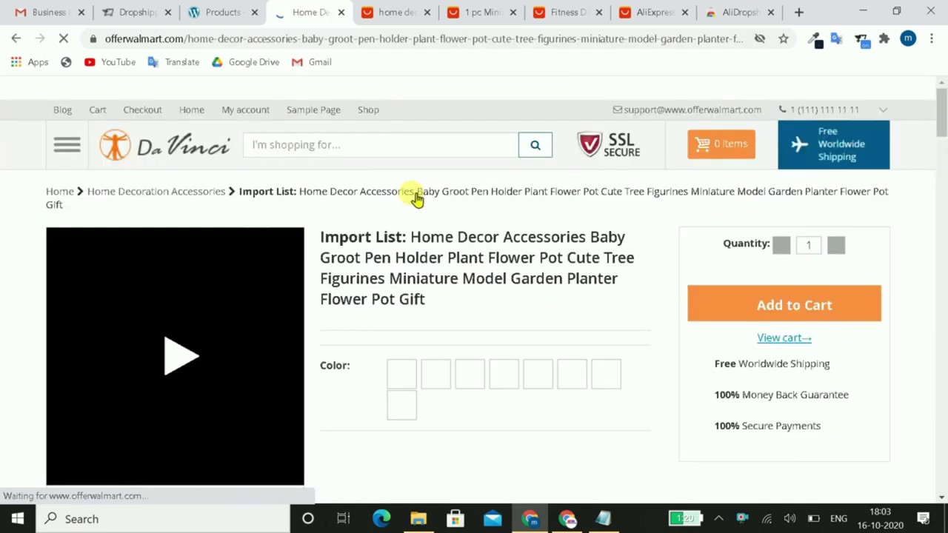
{"action": "scroll", "coordinate": [413, 397], "scroll_direction": "down", "scroll_amount": 1}
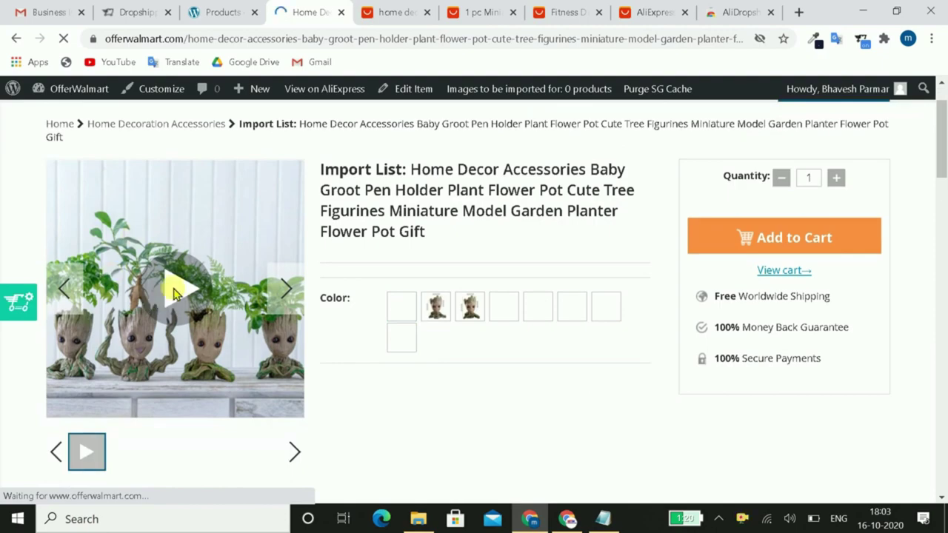
{"action": "scroll", "coordinate": [489, 239], "scroll_direction": "down", "scroll_amount": 1}
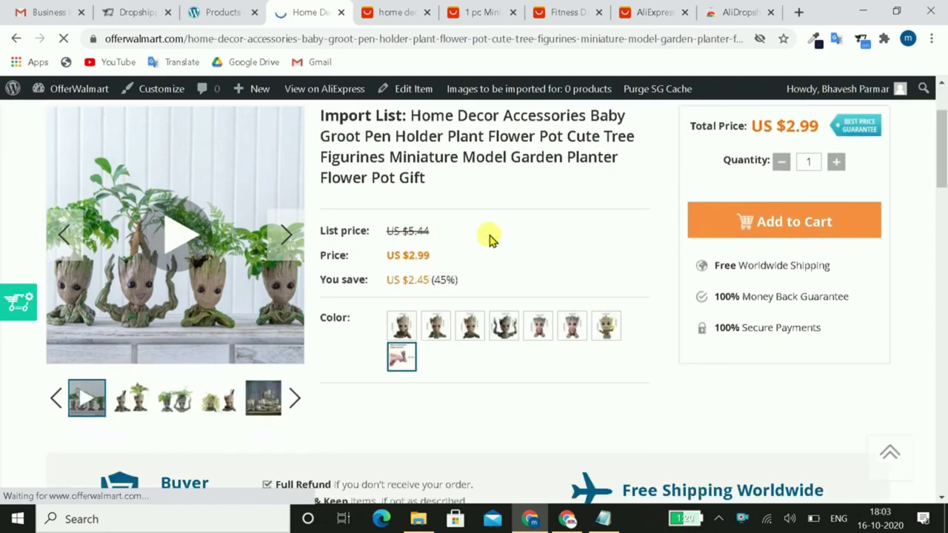
{"action": "scroll", "coordinate": [571, 191], "scroll_direction": "up", "scroll_amount": 1}
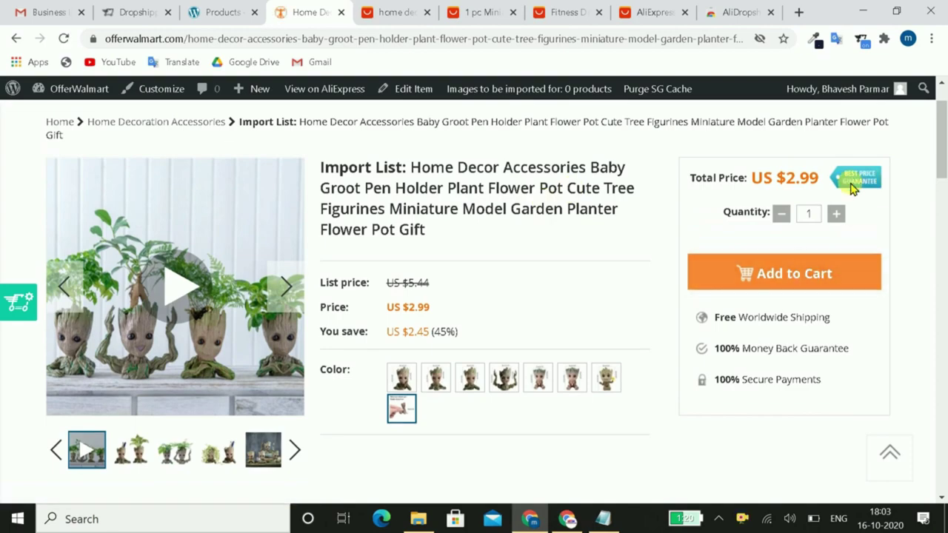
{"action": "scroll", "coordinate": [491, 311], "scroll_direction": "down", "scroll_amount": 8}
{"action": "scroll", "coordinate": [491, 311], "scroll_direction": "down", "scroll_amount": 2}
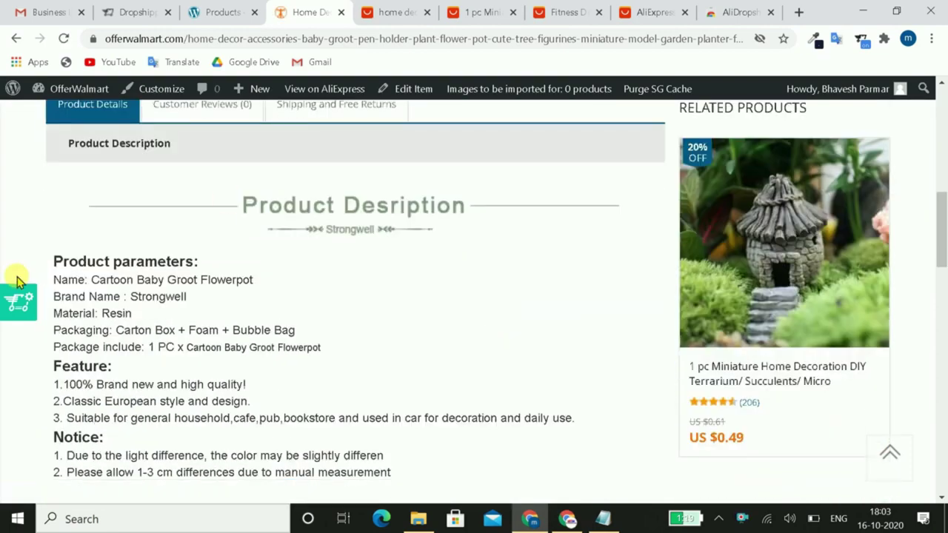
{"action": "scroll", "coordinate": [185, 274], "scroll_direction": "up", "scroll_amount": 2}
Jump to the product's customer reviews, then scroll back to the top of the page.
{"action": "left_click", "coordinate": [222, 214]}
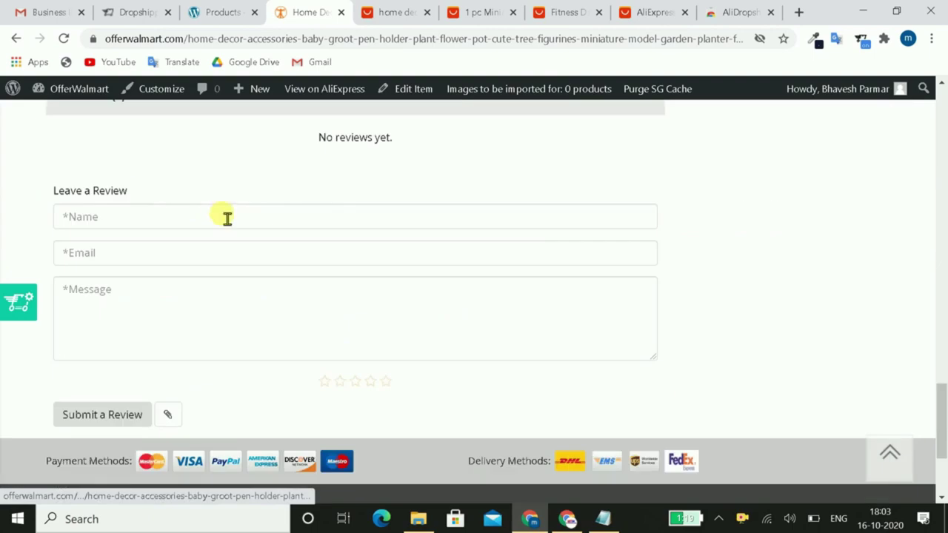
{"action": "scroll", "coordinate": [323, 237], "scroll_direction": "up", "scroll_amount": 5}
{"action": "scroll", "coordinate": [324, 248], "scroll_direction": "down", "scroll_amount": 3}
{"action": "scroll", "coordinate": [324, 251], "scroll_direction": "down", "scroll_amount": 12}
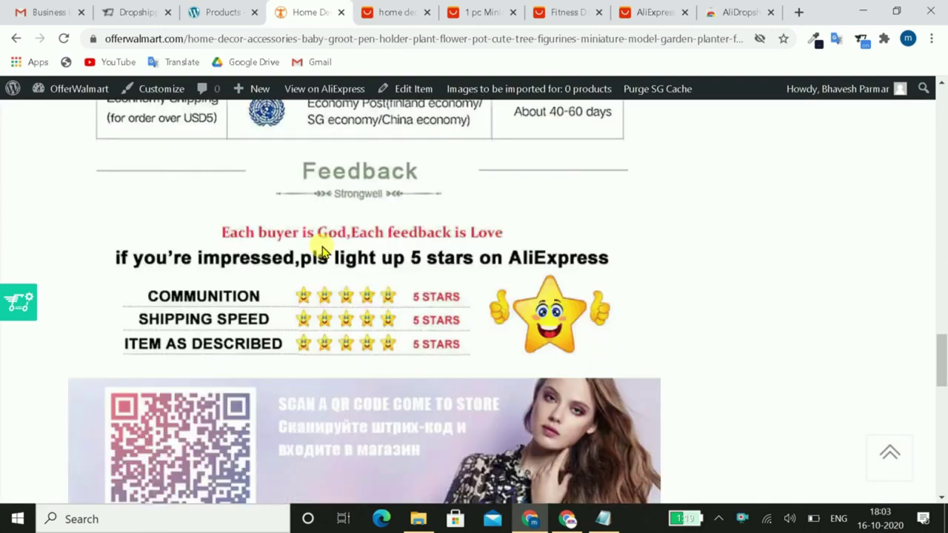
{"action": "scroll", "coordinate": [323, 252], "scroll_direction": "up", "scroll_amount": 8}
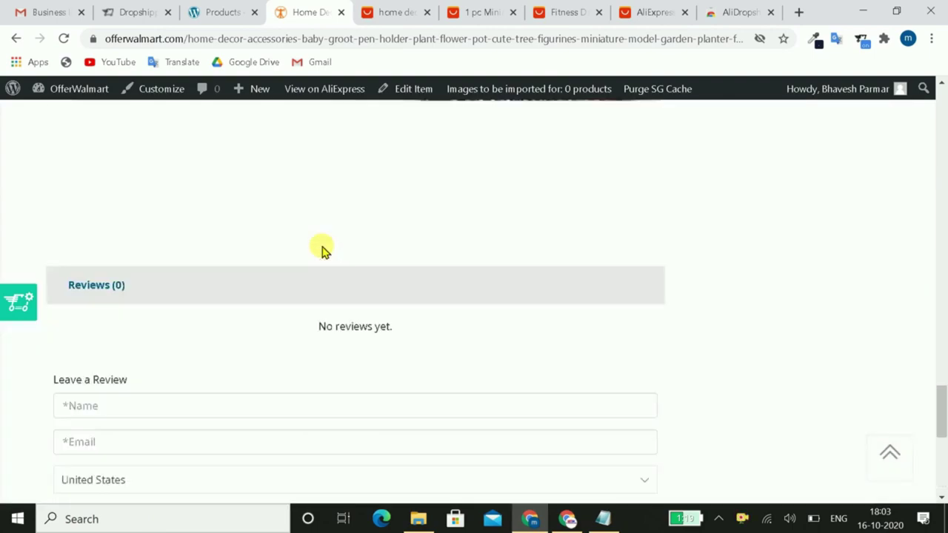
{"action": "scroll", "coordinate": [319, 296], "scroll_direction": "up", "scroll_amount": 2}
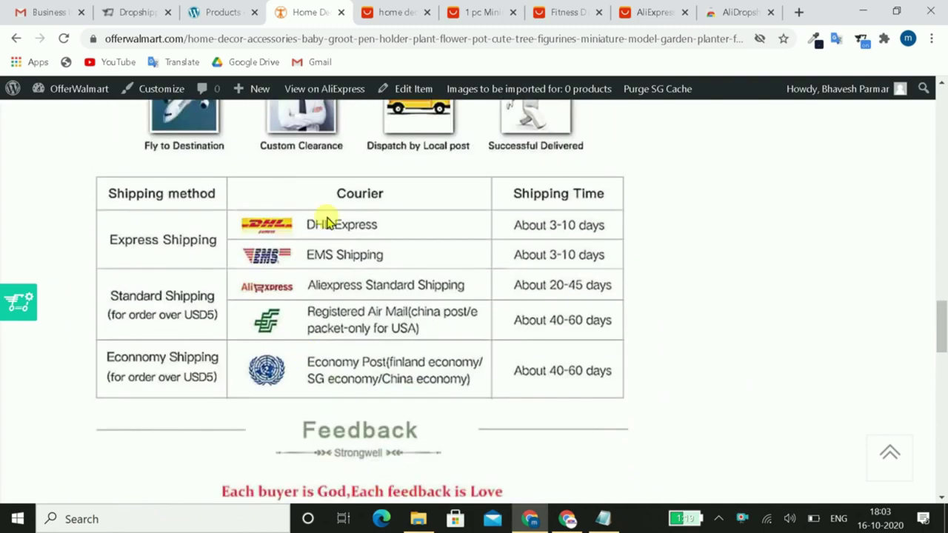
{"action": "scroll", "coordinate": [368, 365], "scroll_direction": "up", "scroll_amount": 3}
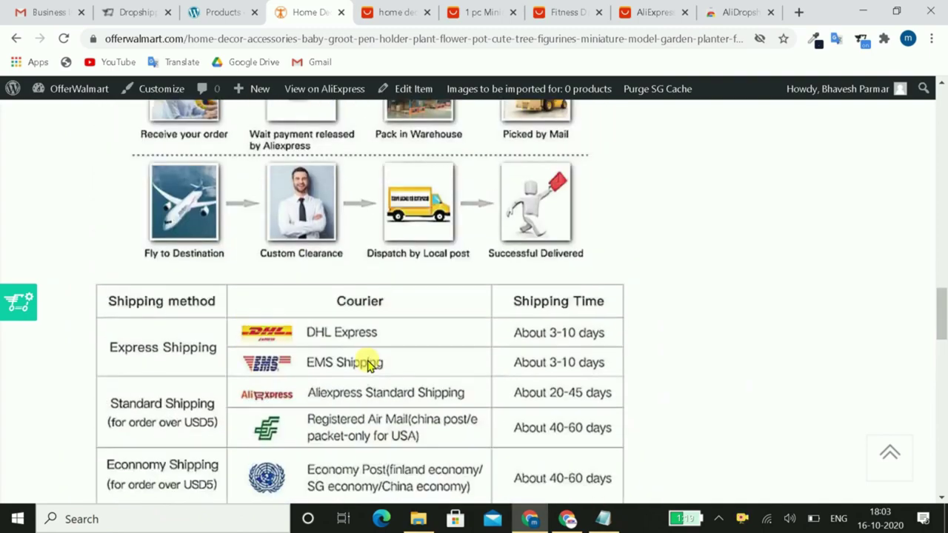
{"action": "scroll", "coordinate": [417, 363], "scroll_direction": "up", "scroll_amount": 4}
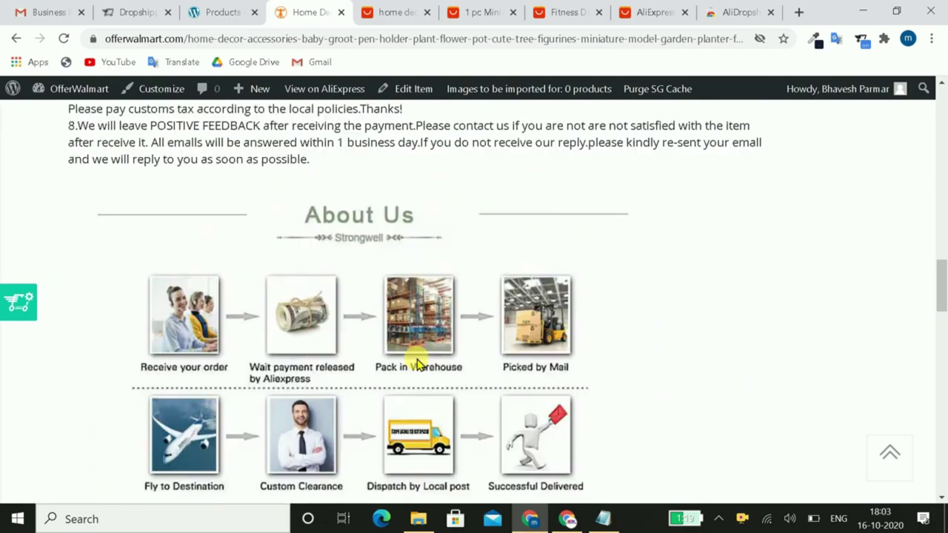
{"action": "scroll", "coordinate": [417, 364], "scroll_direction": "up", "scroll_amount": 5}
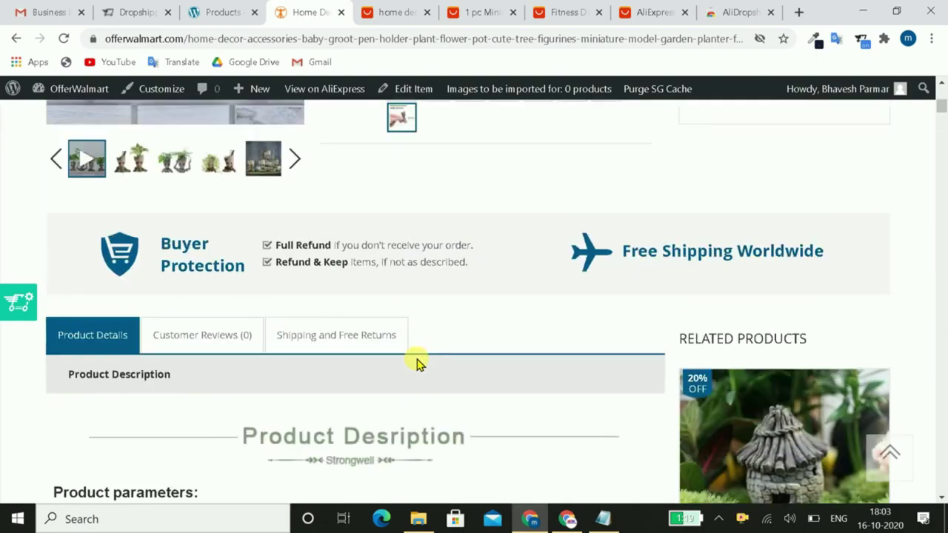
Scroll through the product page once more and return to the admin Products list.
{"action": "scroll", "coordinate": [416, 363], "scroll_direction": "down", "scroll_amount": 9}
{"action": "scroll", "coordinate": [417, 363], "scroll_direction": "down", "scroll_amount": 15}
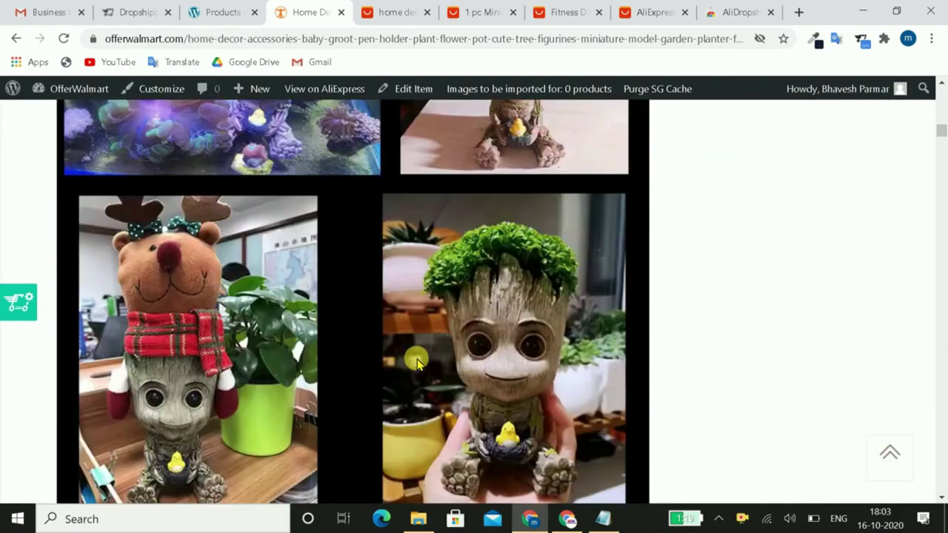
{"action": "scroll", "coordinate": [416, 363], "scroll_direction": "down", "scroll_amount": 15}
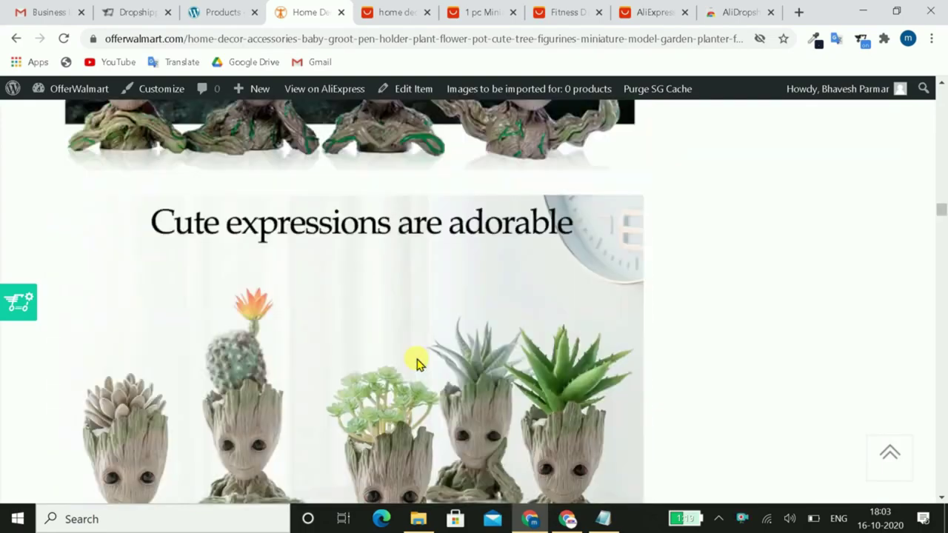
{"action": "scroll", "coordinate": [417, 363], "scroll_direction": "down", "scroll_amount": 3}
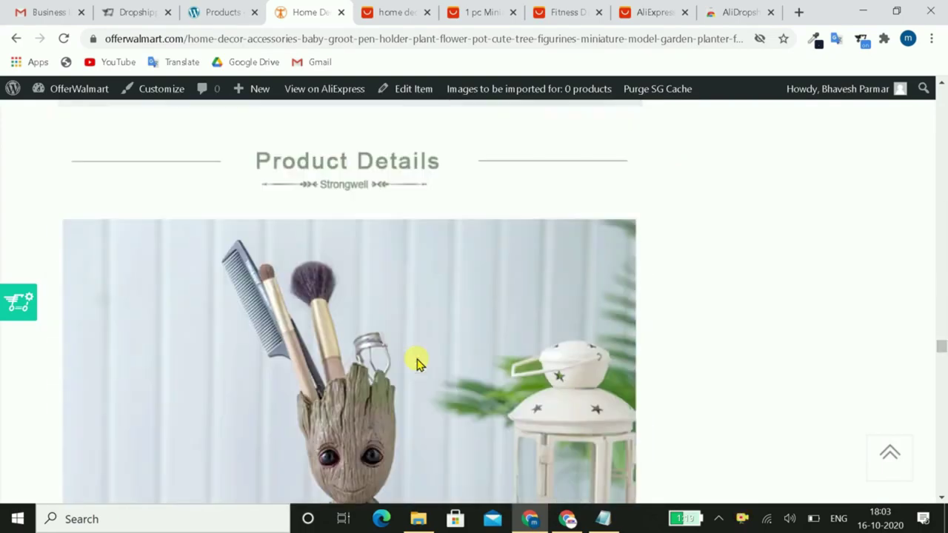
{"action": "scroll", "coordinate": [416, 363], "scroll_direction": "up", "scroll_amount": 15}
{"action": "scroll", "coordinate": [417, 361], "scroll_direction": "up", "scroll_amount": 15}
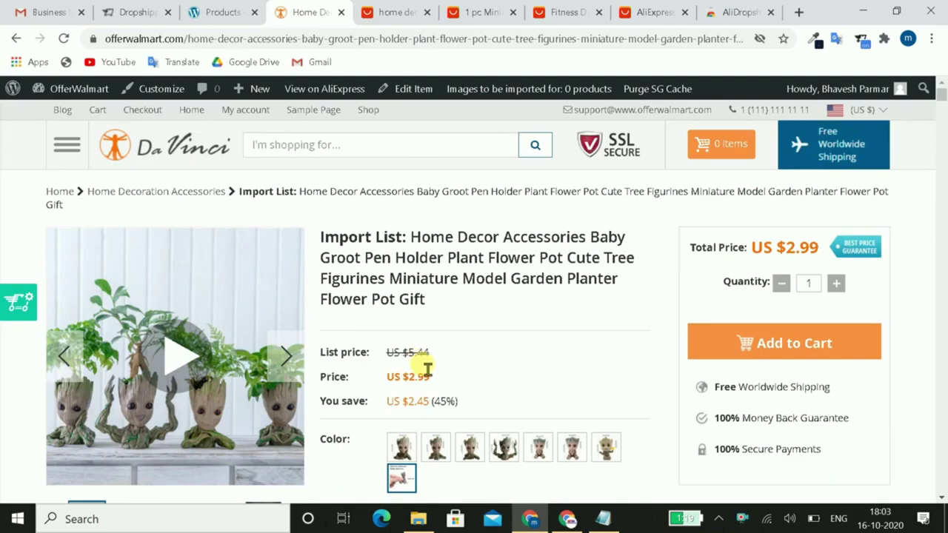
{"action": "scroll", "coordinate": [423, 328], "scroll_direction": "down", "scroll_amount": 10}
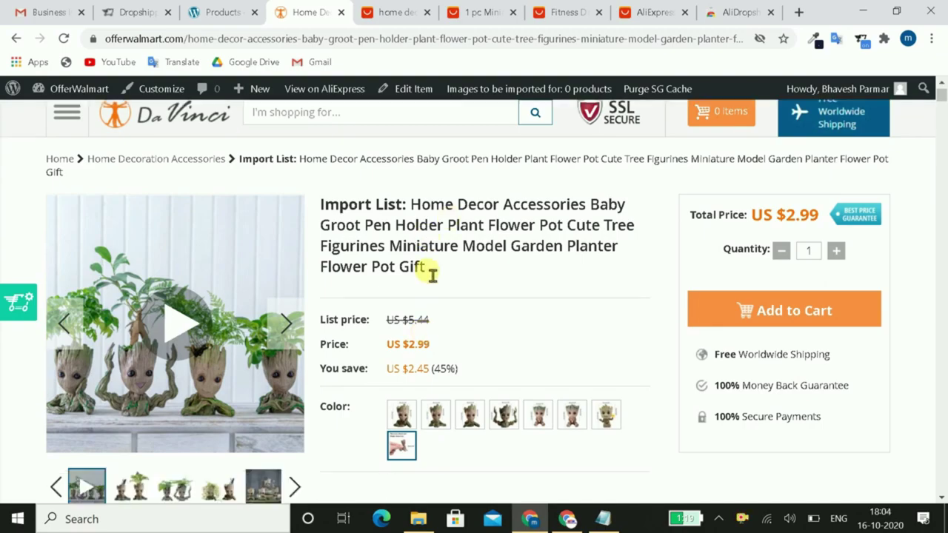
{"action": "scroll", "coordinate": [423, 268], "scroll_direction": "up", "scroll_amount": 12}
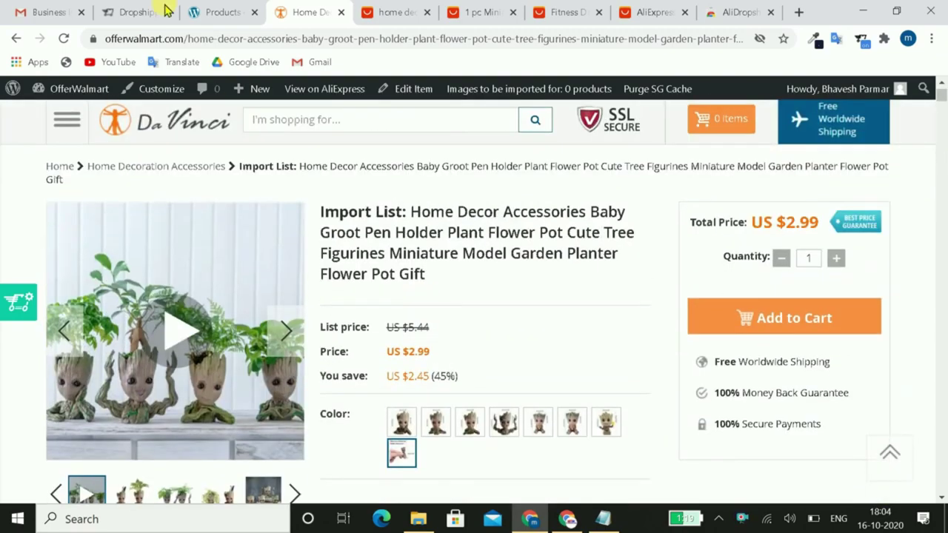
{"action": "left_click", "coordinate": [214, 13]}
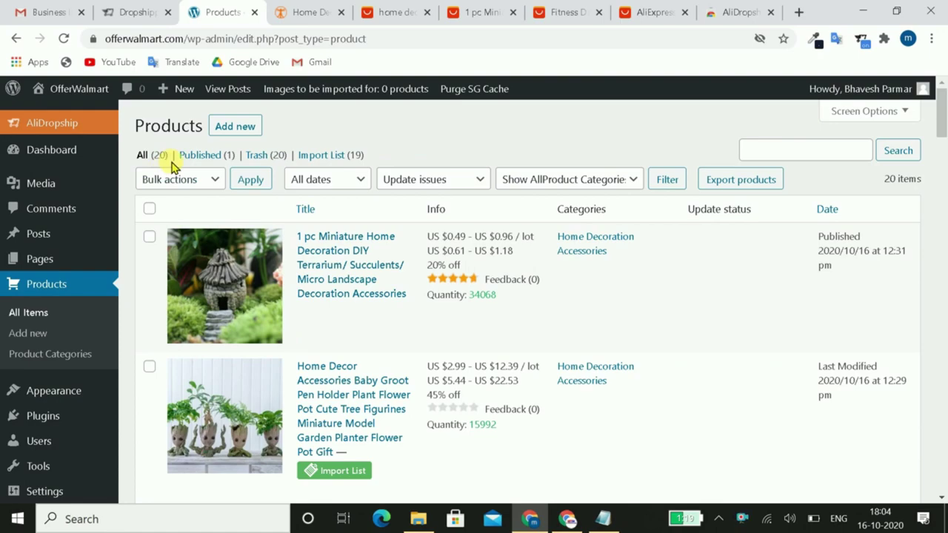
Bring up Appearance > Menus, glance at the storefront homepage, and return to the menus editor.
{"action": "scroll", "coordinate": [142, 296], "scroll_direction": "down", "scroll_amount": 2}
{"action": "mouse_move", "coordinate": [64, 303]}
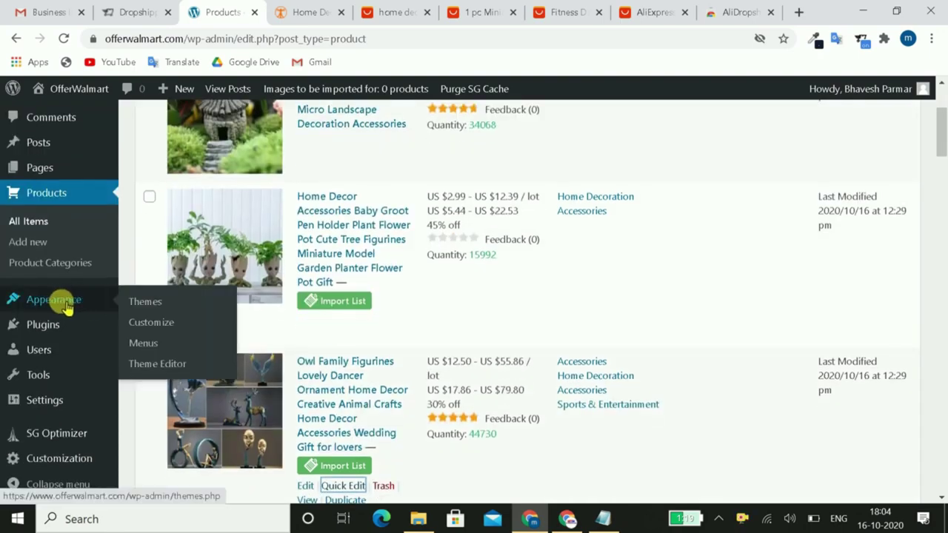
{"action": "left_click", "coordinate": [156, 349]}
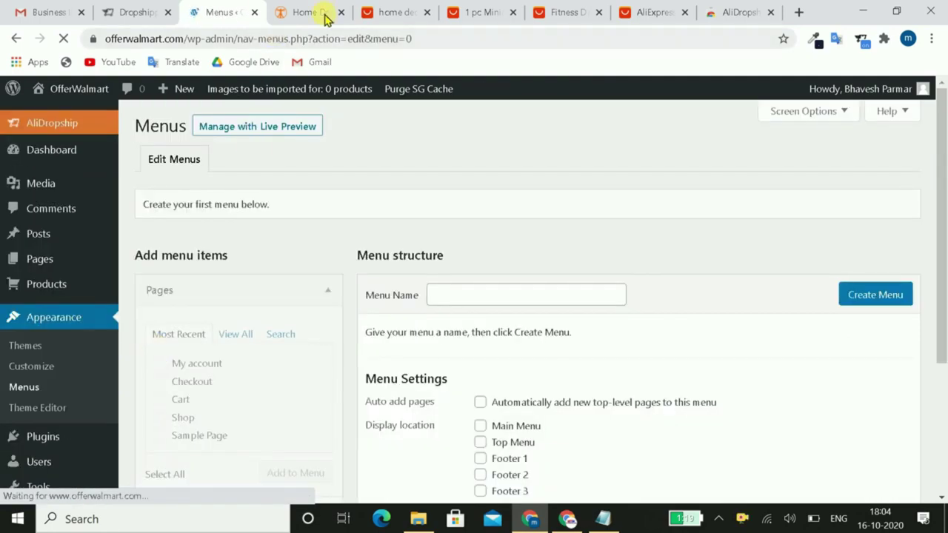
{"action": "left_click", "coordinate": [324, 16]}
{"action": "left_click", "coordinate": [145, 147]}
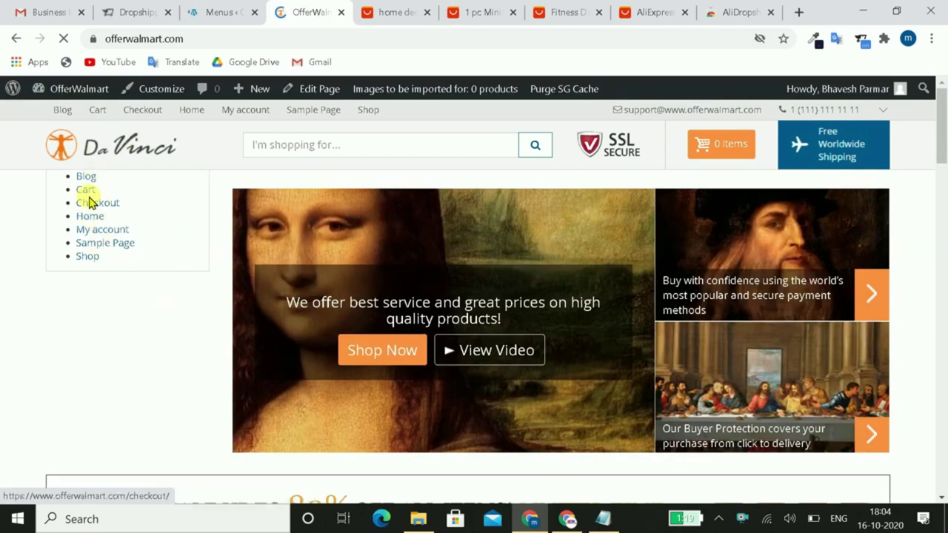
{"action": "left_click", "coordinate": [224, 9]}
{"action": "scroll", "coordinate": [403, 282], "scroll_direction": "down", "scroll_amount": 2}
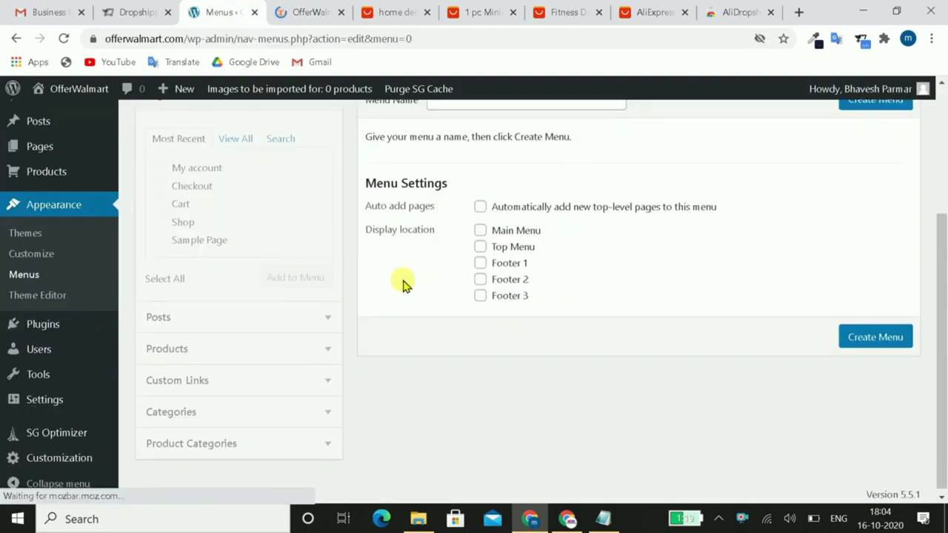
{"action": "scroll", "coordinate": [402, 282], "scroll_direction": "up", "scroll_amount": 3}
Create a menu named 'Main Menu' for the Main Menu display location.
{"action": "left_click", "coordinate": [464, 295]}
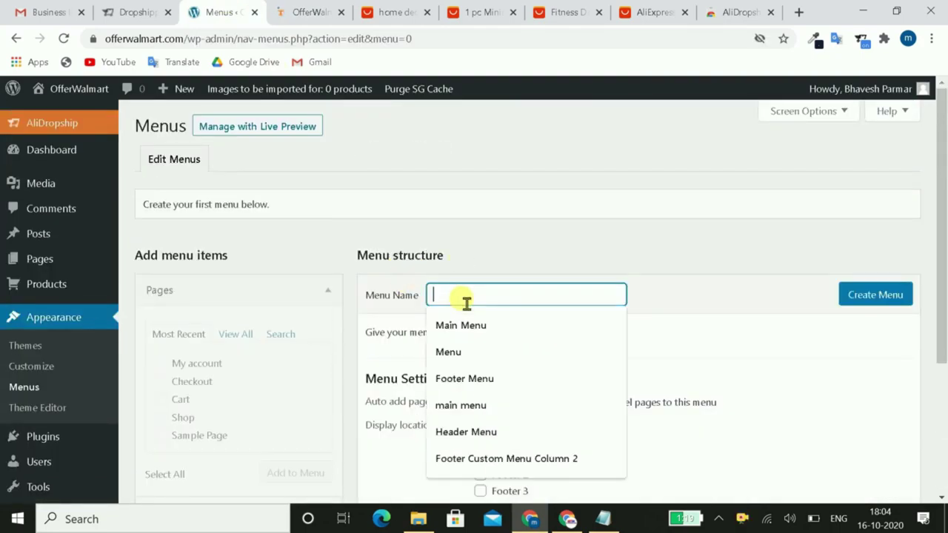
{"action": "type", "text": "Main Menu"}
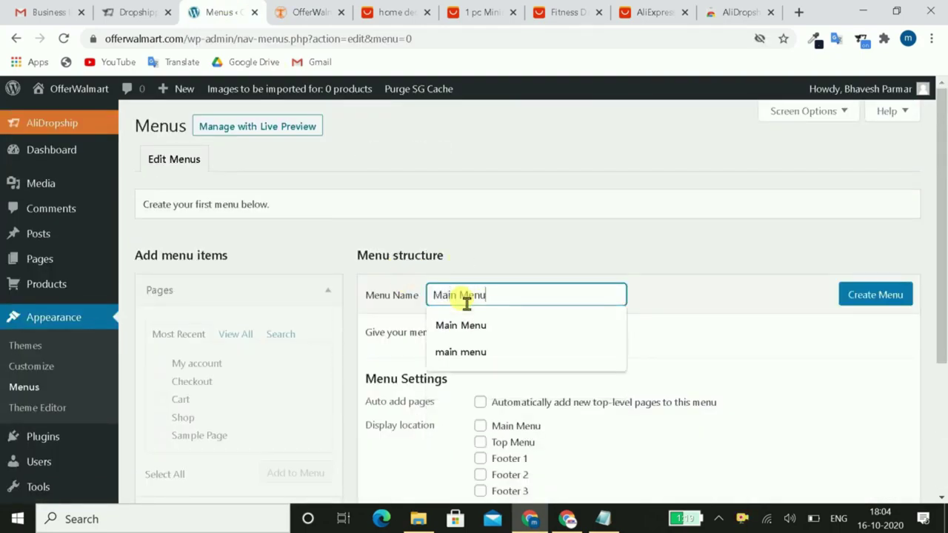
{"action": "left_click", "coordinate": [669, 289]}
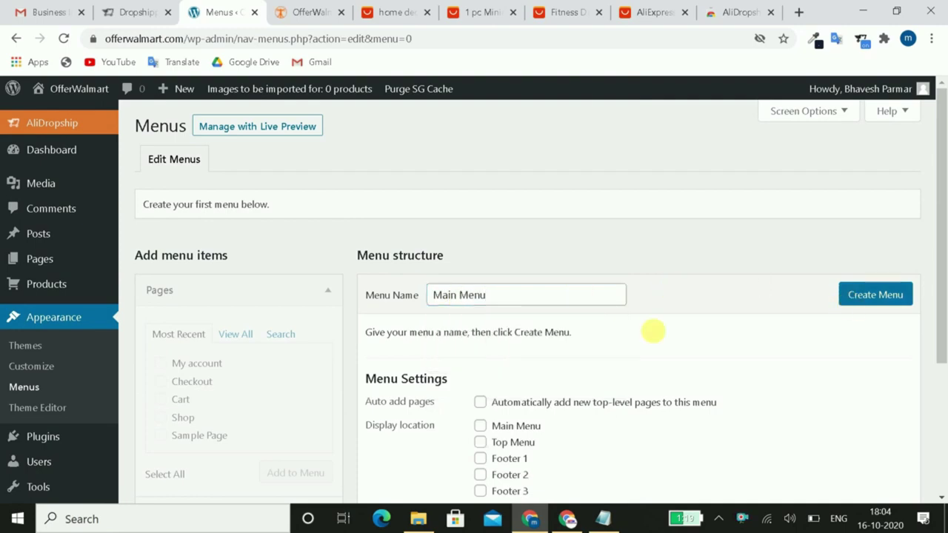
{"action": "scroll", "coordinate": [615, 333], "scroll_direction": "down", "scroll_amount": 1}
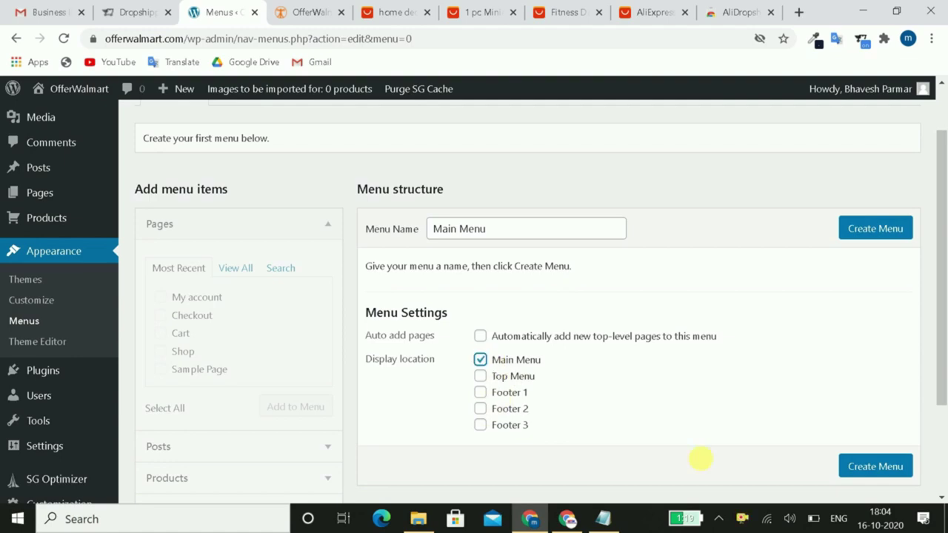
{"action": "left_click", "coordinate": [857, 474]}
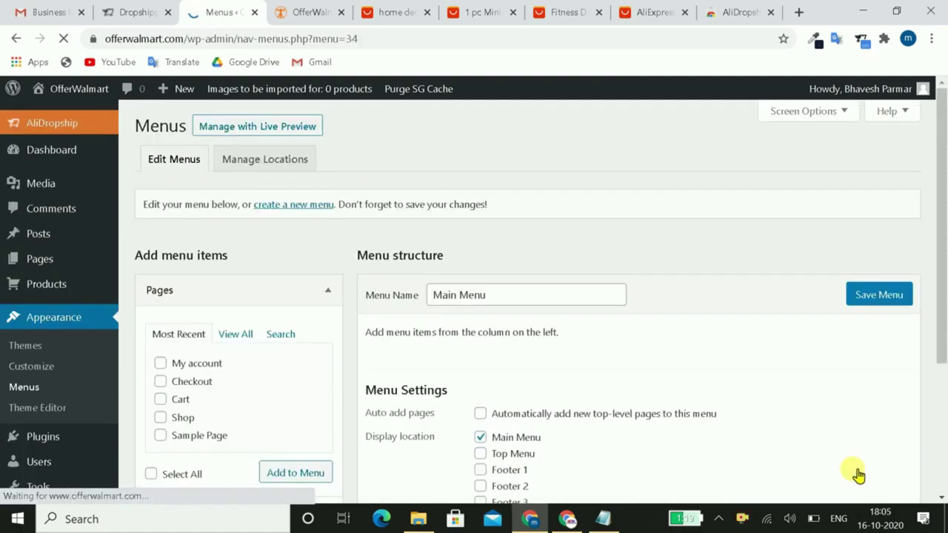
Expand the Product Categories panel and view all available categories.
{"action": "scroll", "coordinate": [349, 402], "scroll_direction": "down", "scroll_amount": 3}
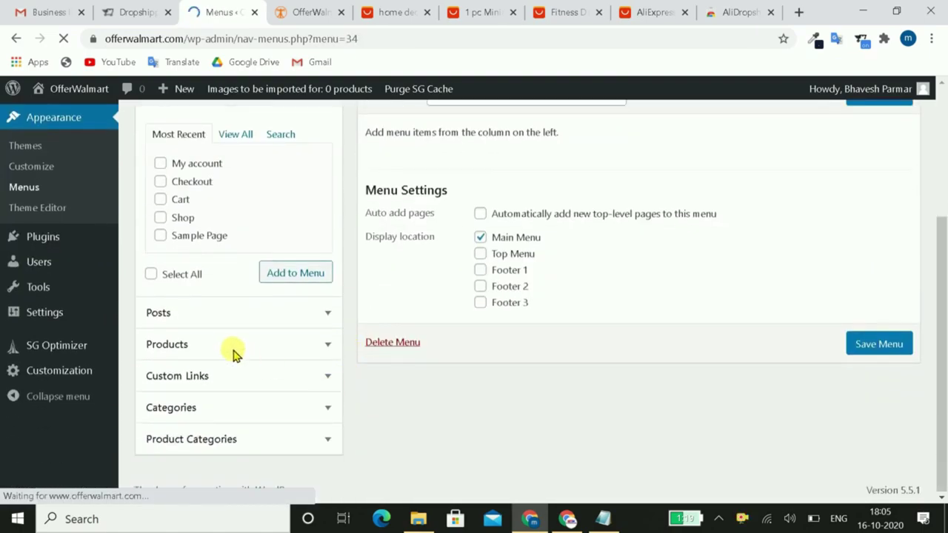
{"action": "left_click", "coordinate": [251, 412]}
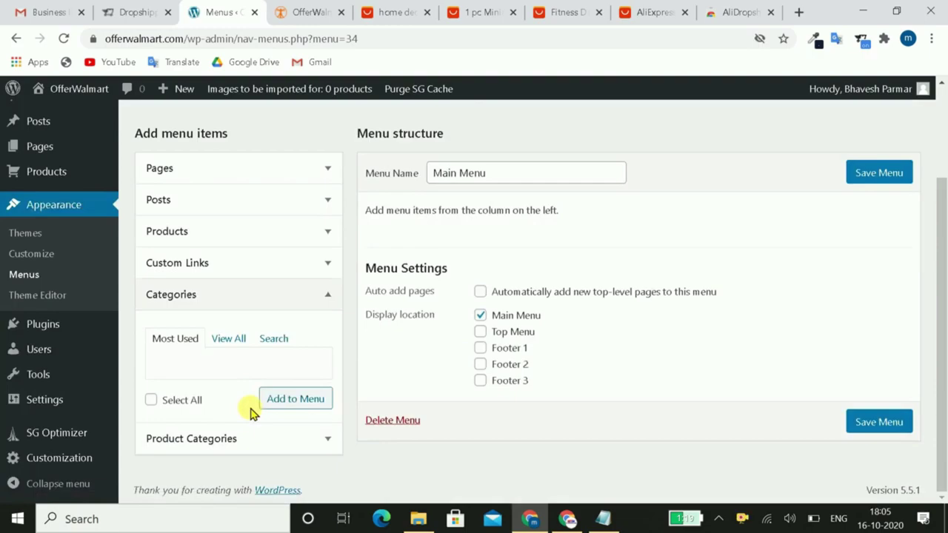
{"action": "left_click", "coordinate": [215, 230]}
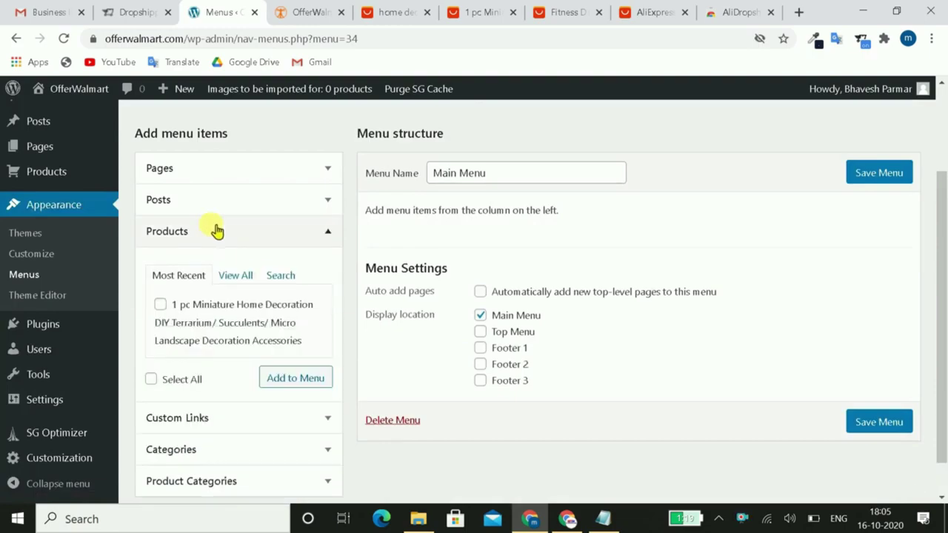
{"action": "scroll", "coordinate": [225, 262], "scroll_direction": "down", "scroll_amount": 1}
{"action": "left_click", "coordinate": [248, 451]}
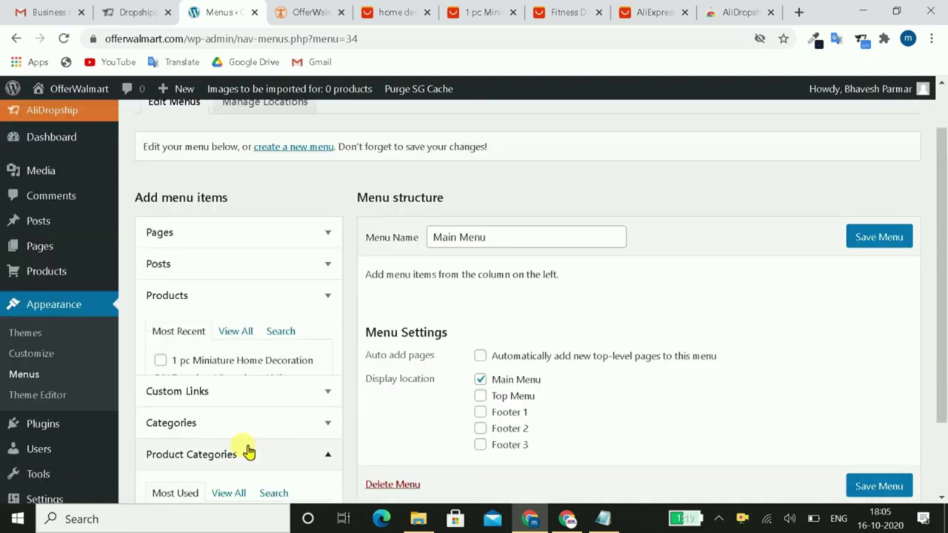
{"action": "scroll", "coordinate": [244, 450], "scroll_direction": "down", "scroll_amount": 1}
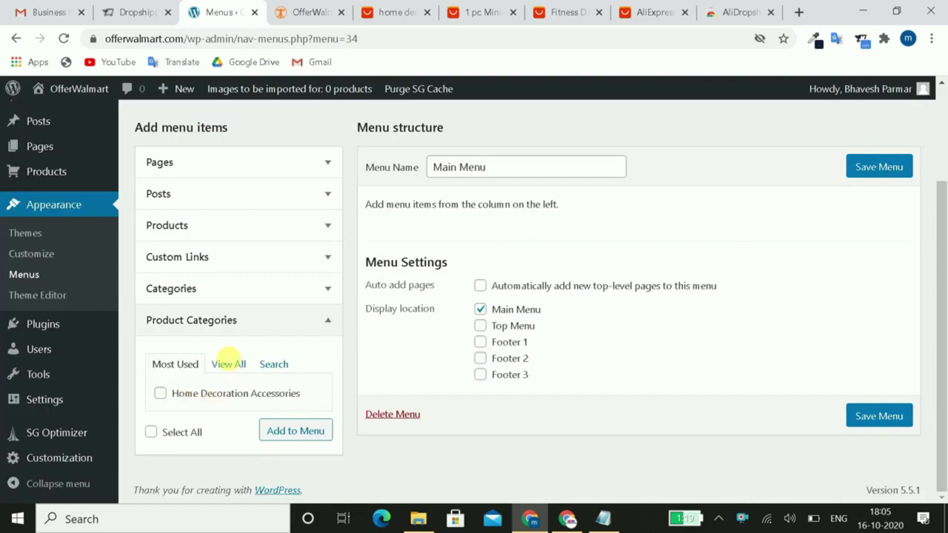
{"action": "left_click", "coordinate": [230, 365]}
Add Mobile Phone Accessories and Beauty & Health to the Main Menu.
{"action": "scroll", "coordinate": [232, 363], "scroll_direction": "down", "scroll_amount": 2}
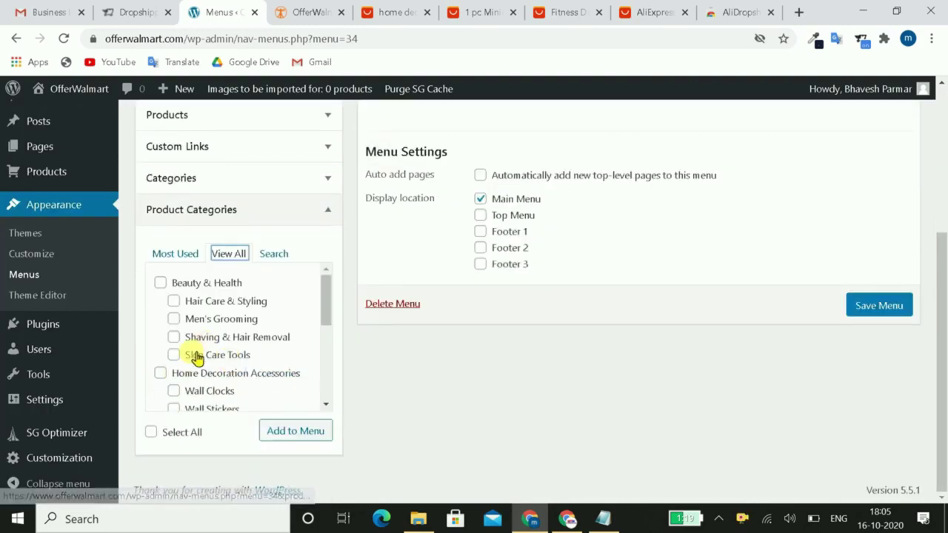
{"action": "scroll", "coordinate": [189, 349], "scroll_direction": "down", "scroll_amount": 5}
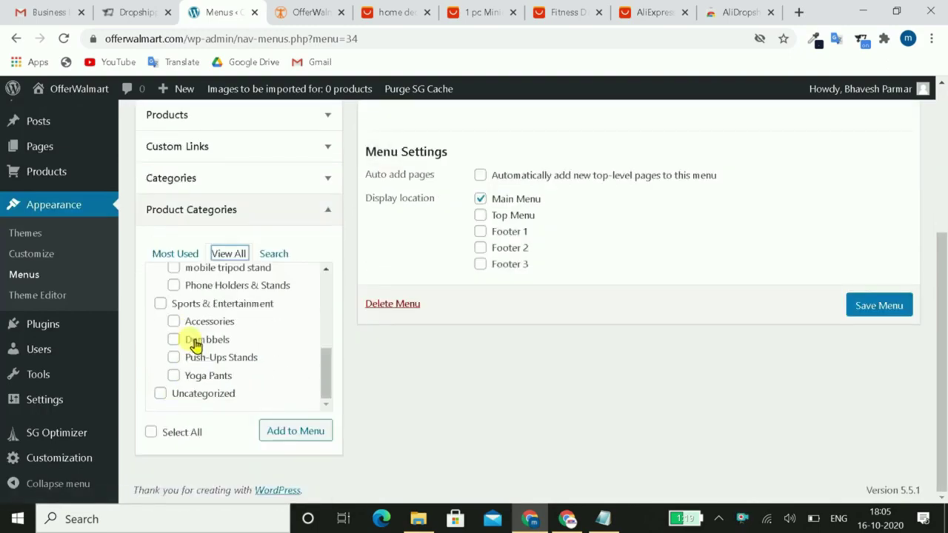
{"action": "scroll", "coordinate": [167, 311], "scroll_direction": "up", "scroll_amount": 2}
{"action": "left_click", "coordinate": [162, 297]}
{"action": "scroll", "coordinate": [165, 303], "scroll_direction": "up", "scroll_amount": 2}
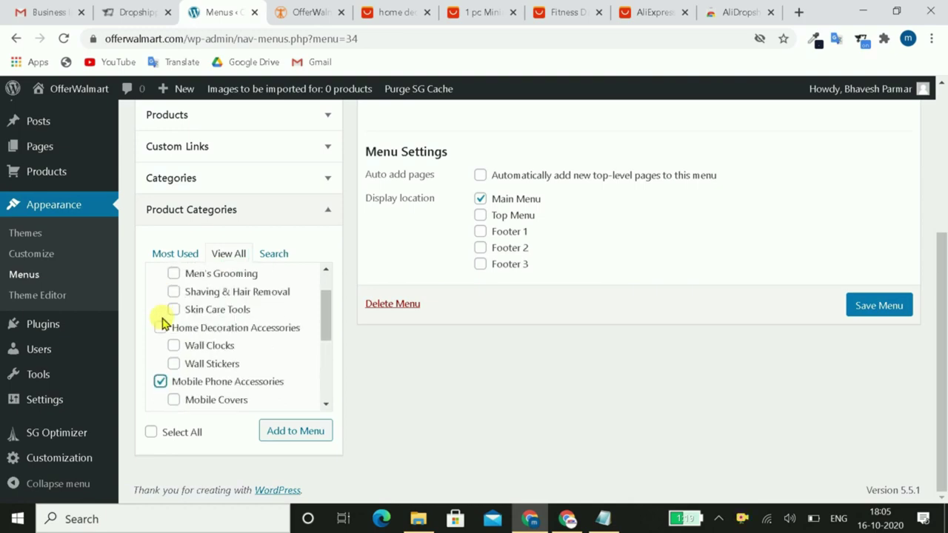
{"action": "scroll", "coordinate": [161, 308], "scroll_direction": "up", "scroll_amount": 1}
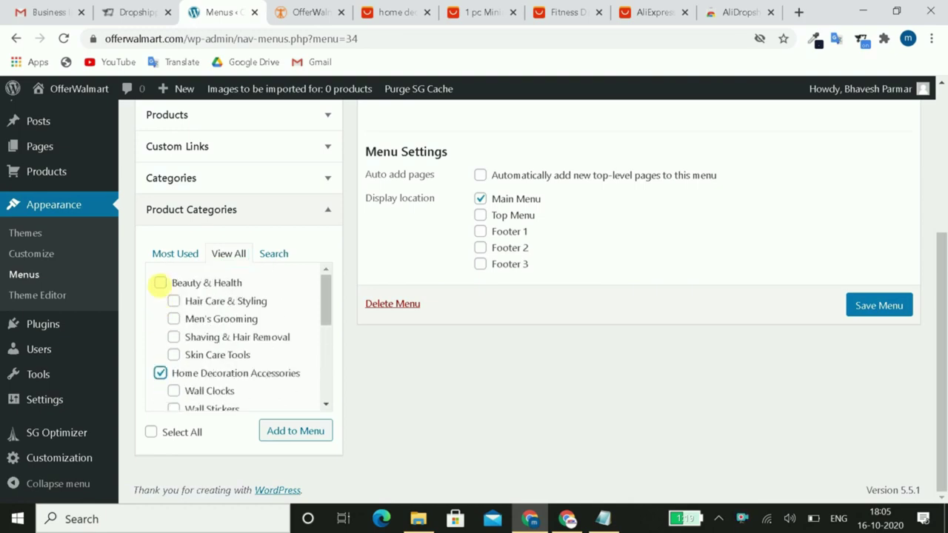
{"action": "left_click", "coordinate": [161, 285]}
{"action": "left_click", "coordinate": [295, 432]}
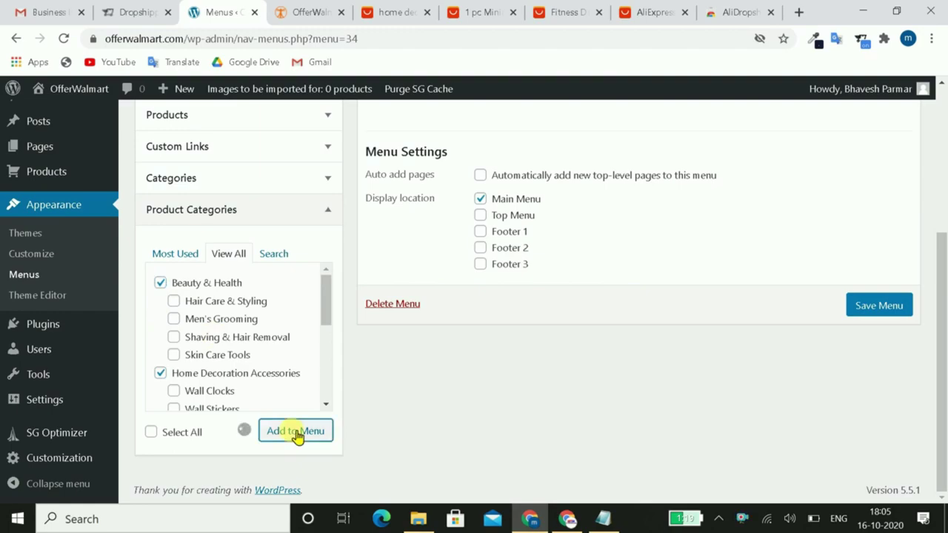
Put Home Decoration Accessories first and Mobile Phone Accessories above Beauty & Health, then save.
{"action": "scroll", "coordinate": [588, 275], "scroll_direction": "up", "scroll_amount": 1}
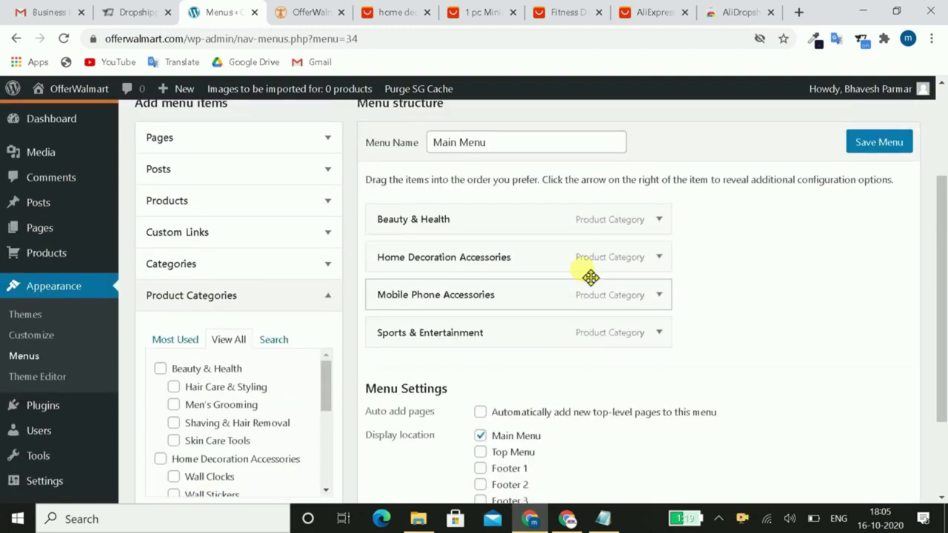
{"action": "mouse_move", "coordinate": [460, 265]}
{"action": "left_mouse_down"}
{"action": "mouse_move", "coordinate": [455, 214]}
{"action": "mouse_move", "coordinate": [456, 222]}
{"action": "left_mouse_up"}
{"action": "mouse_move", "coordinate": [462, 295]}
{"action": "left_mouse_down"}
{"action": "mouse_move", "coordinate": [461, 247]}
{"action": "mouse_move", "coordinate": [462, 256]}
{"action": "left_mouse_up"}
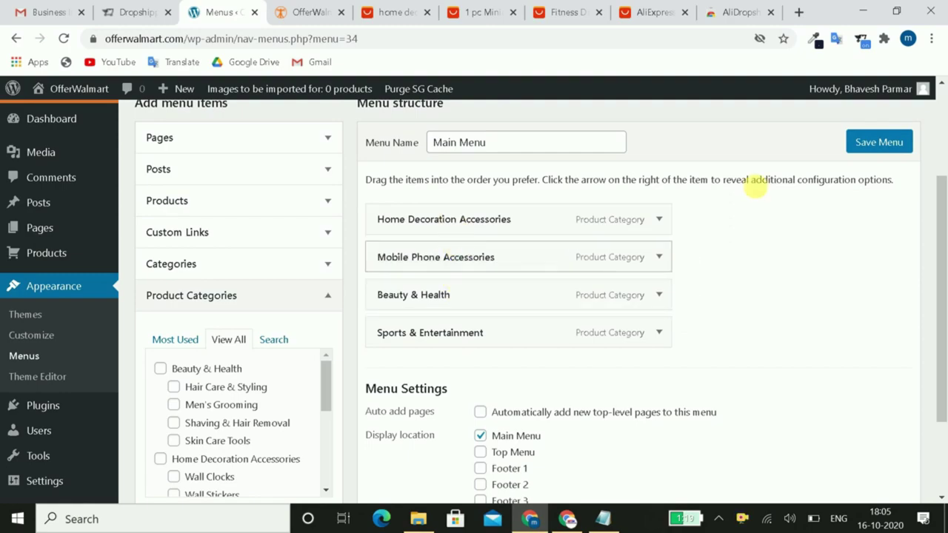
{"action": "left_click", "coordinate": [863, 143]}
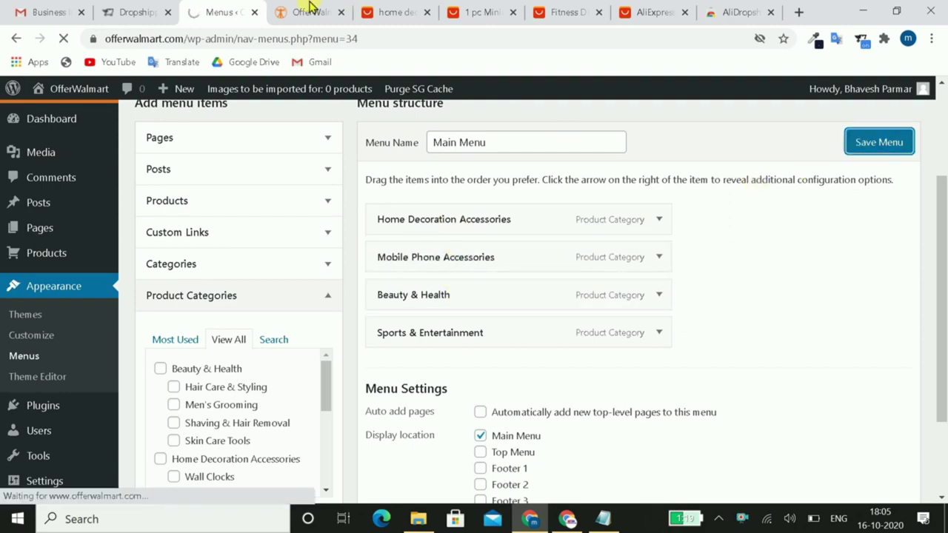
{"action": "left_click", "coordinate": [310, 10]}
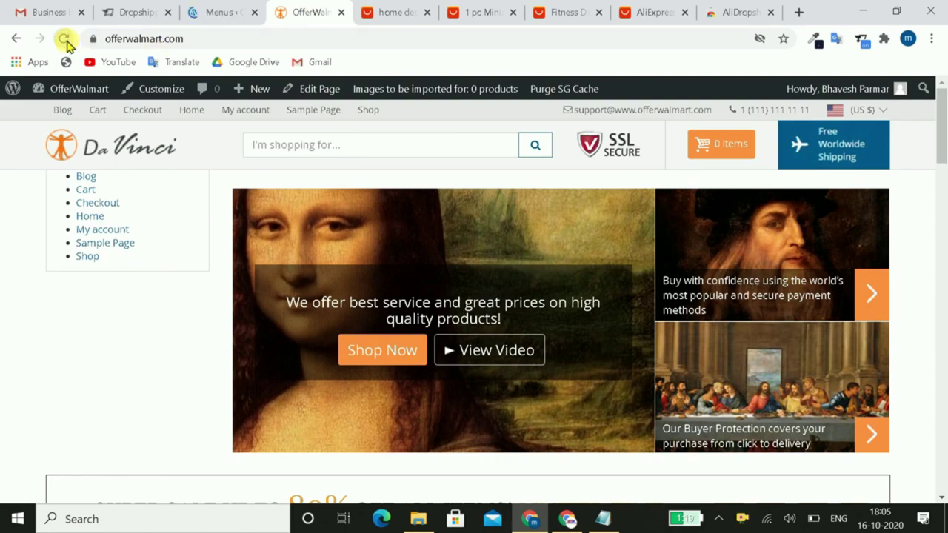
{"action": "left_click", "coordinate": [64, 40]}
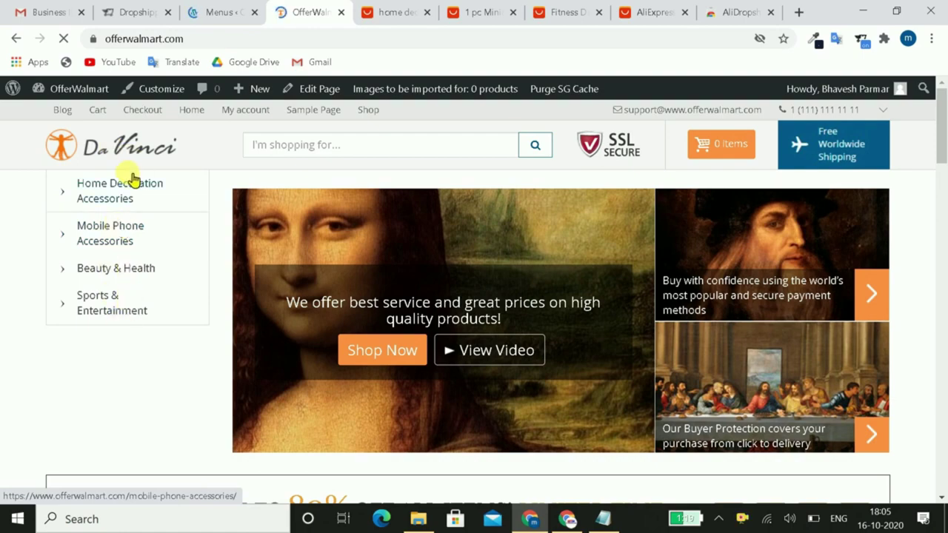
{"action": "left_click", "coordinate": [232, 7]}
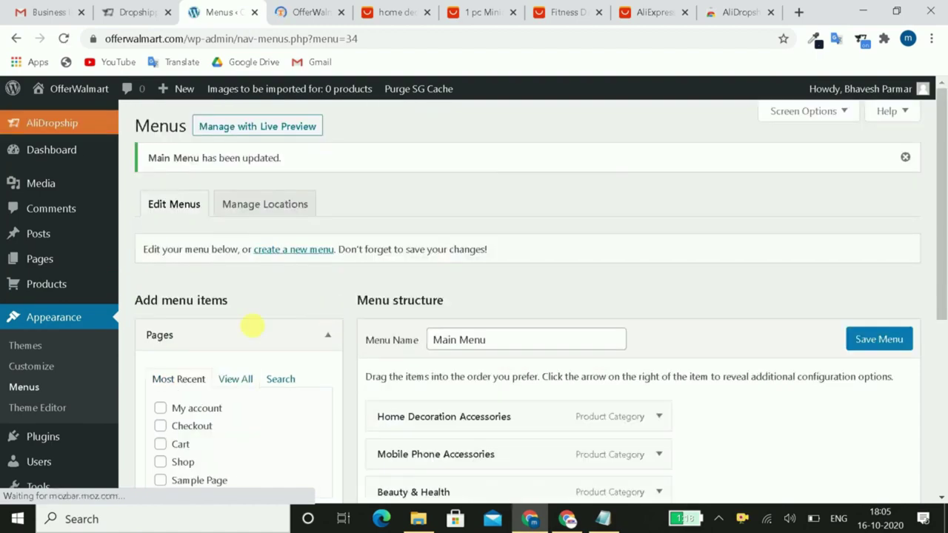
Add Wall Clocks and Wall Stickers and nest them under Home Decoration Accessories.
{"action": "scroll", "coordinate": [382, 246], "scroll_direction": "down", "scroll_amount": 3}
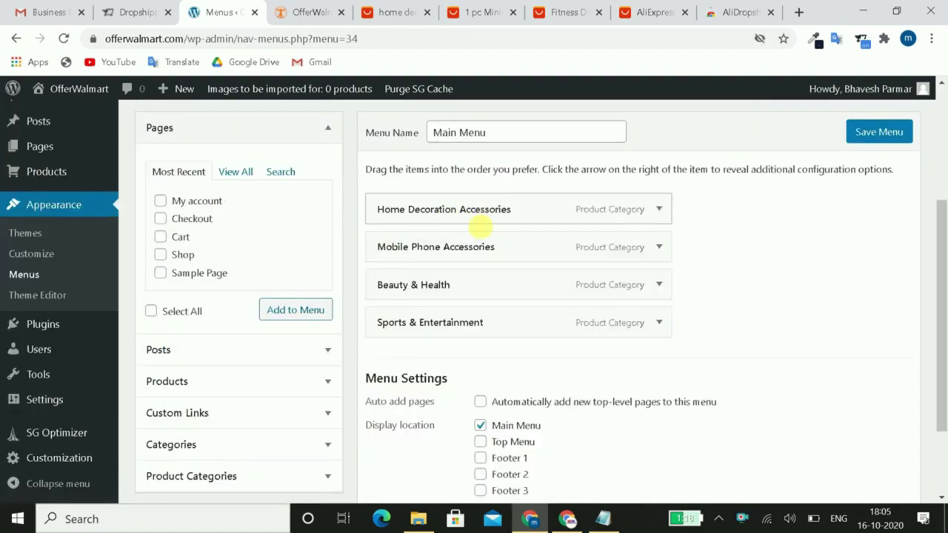
{"action": "scroll", "coordinate": [356, 227], "scroll_direction": "down", "scroll_amount": 2}
{"action": "scroll", "coordinate": [355, 227], "scroll_direction": "up", "scroll_amount": 2}
{"action": "scroll", "coordinate": [244, 315], "scroll_direction": "down", "scroll_amount": 3}
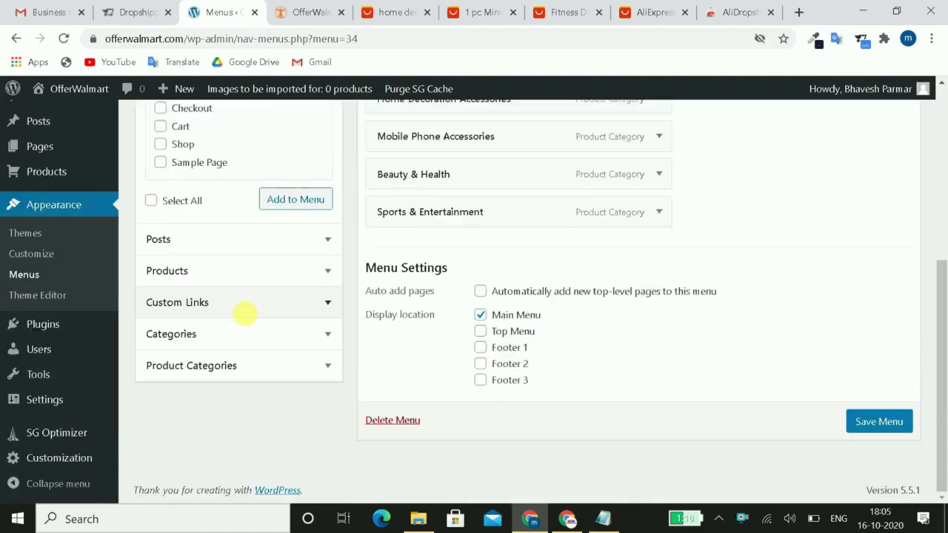
{"action": "left_click", "coordinate": [235, 369]}
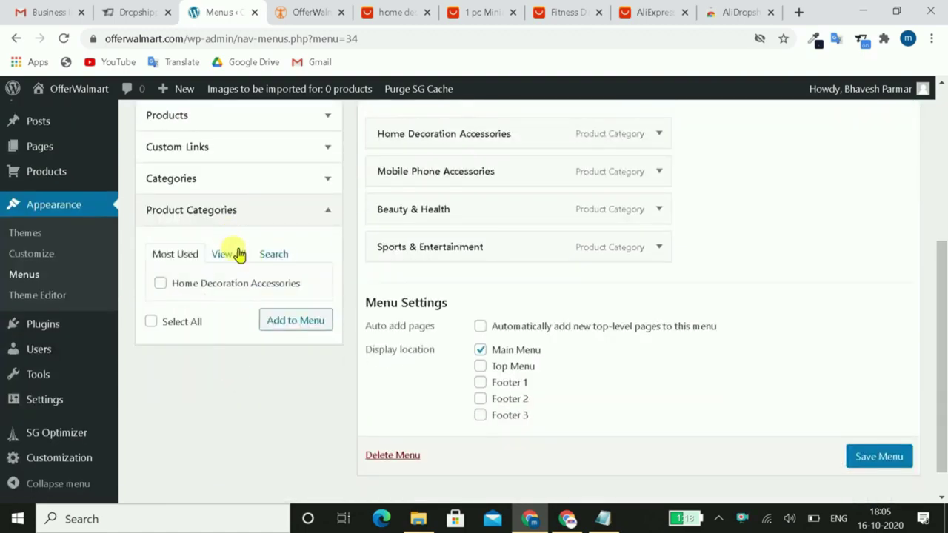
{"action": "left_click", "coordinate": [238, 254]}
{"action": "scroll", "coordinate": [229, 314], "scroll_direction": "down", "scroll_amount": 1}
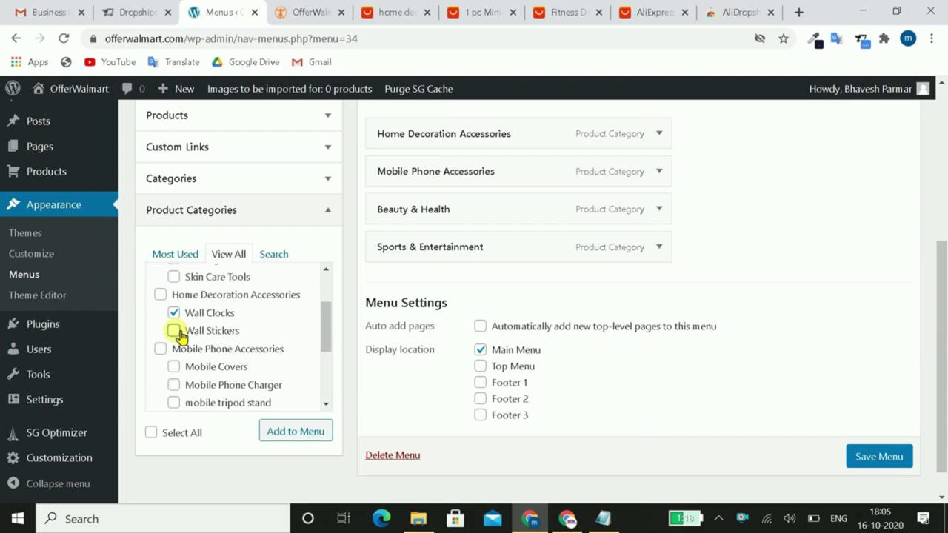
{"action": "left_click", "coordinate": [175, 331]}
{"action": "left_click", "coordinate": [296, 435]}
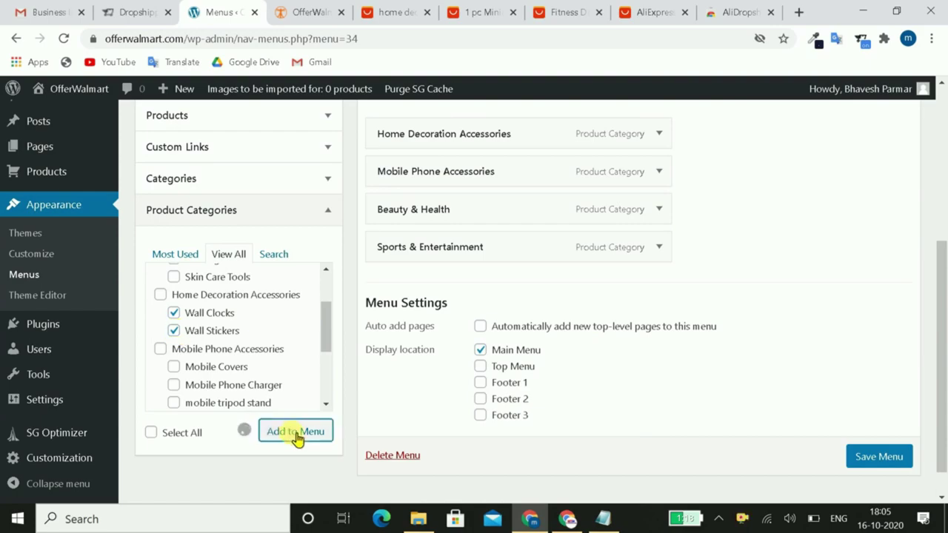
{"action": "scroll", "coordinate": [534, 382], "scroll_direction": "up", "scroll_amount": 1}
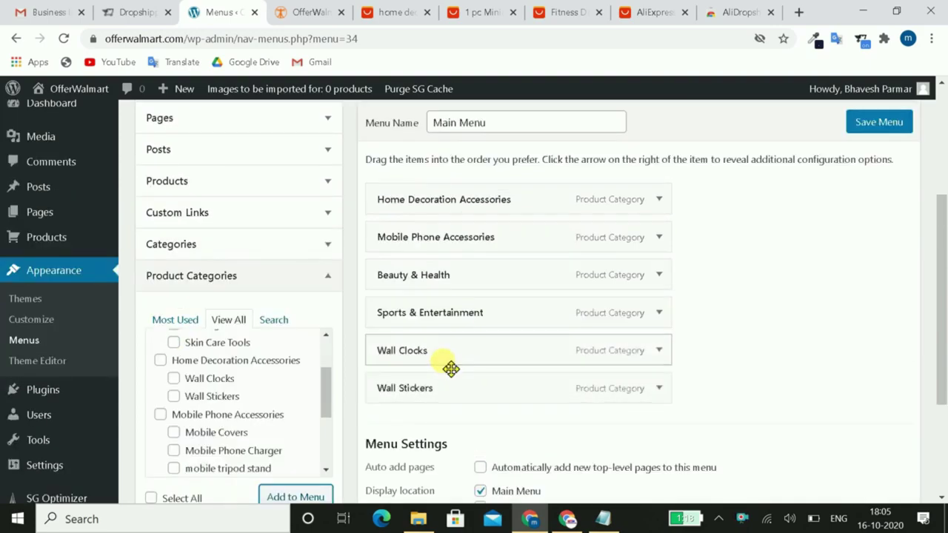
{"action": "left_click_drag", "start_coordinate": [451, 368], "coordinate": [479, 245]}
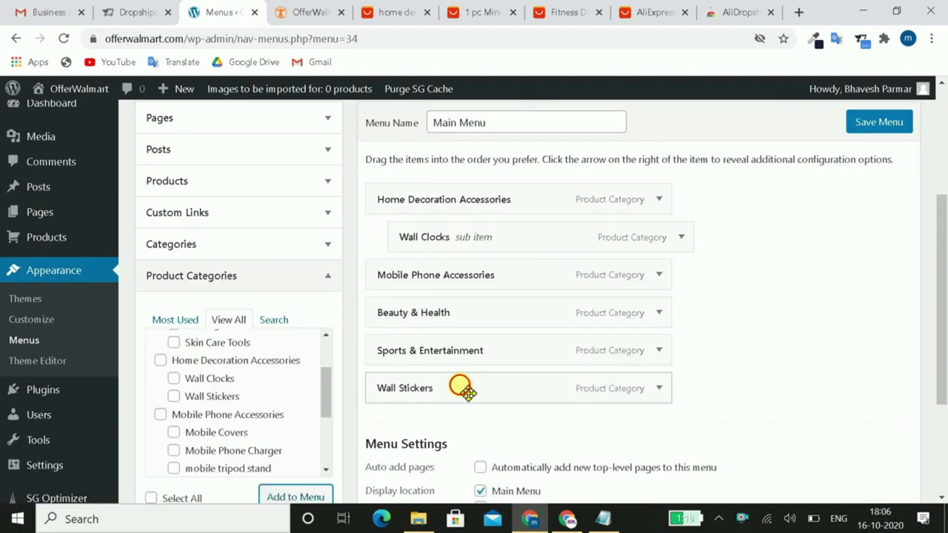
{"action": "left_click_drag", "start_coordinate": [465, 391], "coordinate": [495, 275]}
Add Mobile Phone Charger, mobile tripod stand and Phone Holders & Stands to the menu.
{"action": "scroll", "coordinate": [496, 279], "scroll_direction": "down", "scroll_amount": 1}
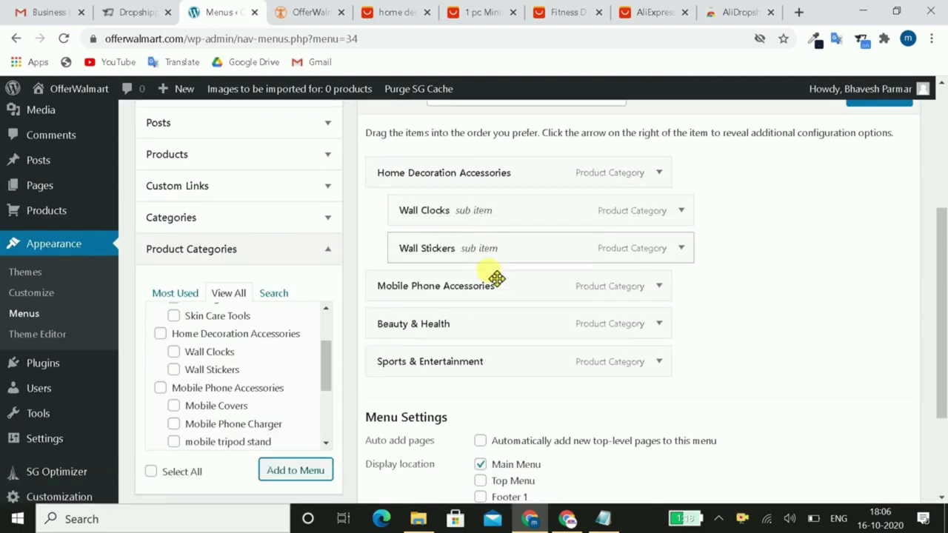
{"action": "scroll", "coordinate": [496, 279], "scroll_direction": "down", "scroll_amount": 1}
{"action": "scroll", "coordinate": [223, 274], "scroll_direction": "up", "scroll_amount": 1}
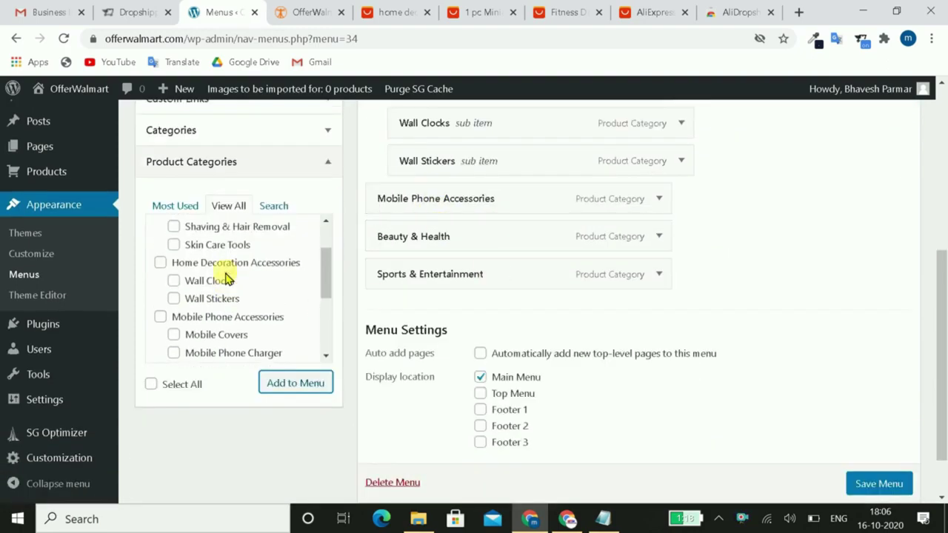
{"action": "scroll", "coordinate": [226, 278], "scroll_direction": "down", "scroll_amount": 1}
{"action": "scroll", "coordinate": [181, 314], "scroll_direction": "down", "scroll_amount": 1}
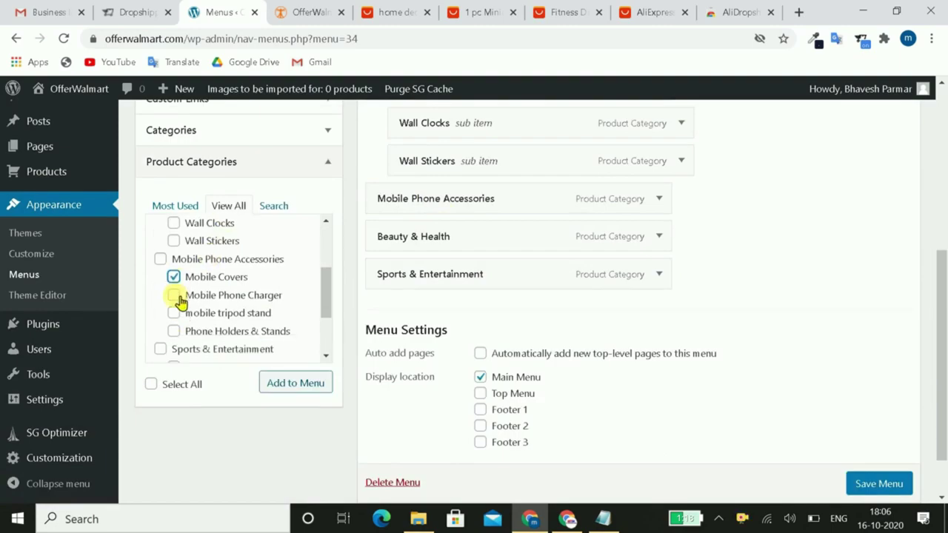
{"action": "left_click", "coordinate": [175, 297]}
{"action": "left_click", "coordinate": [175, 313]}
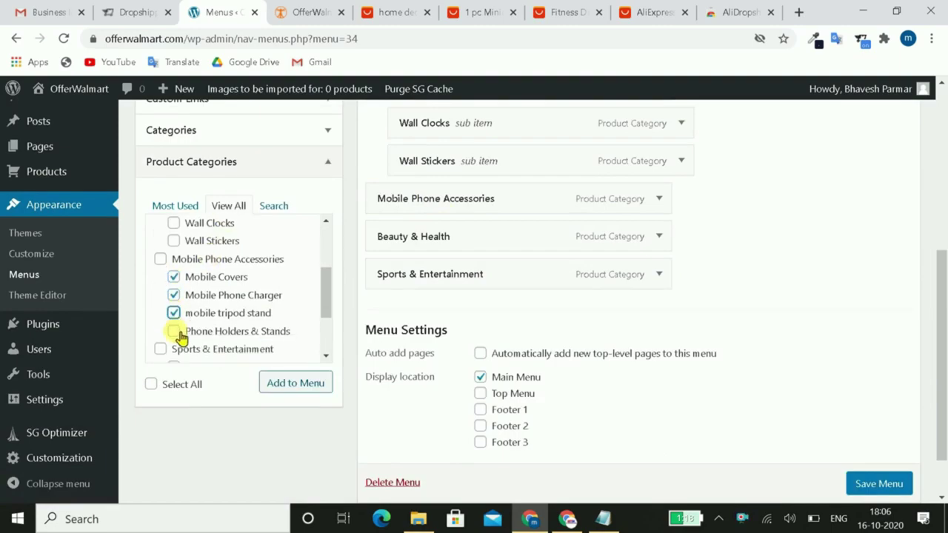
{"action": "left_click", "coordinate": [175, 332]}
{"action": "left_click", "coordinate": [292, 391]}
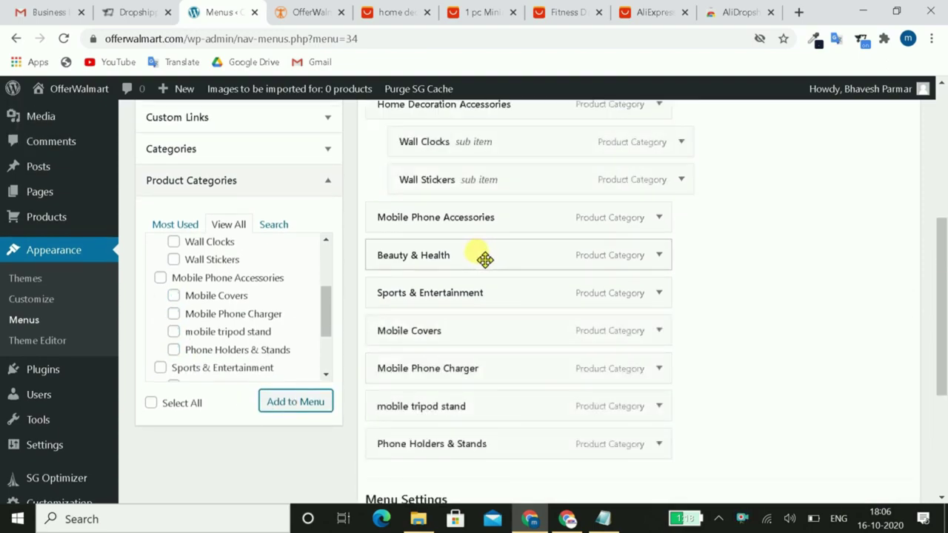
Nest Mobile Covers, Mobile Phone Charger, mobile tripod stand and Phone Holders & Stands under Mobile Phone Accessories.
{"action": "mouse_move", "coordinate": [485, 258]}
{"action": "left_mouse_down"}
{"action": "mouse_move", "coordinate": [512, 445]}
{"action": "mouse_move", "coordinate": [483, 254]}
{"action": "left_mouse_up"}
{"action": "left_click_drag", "start_coordinate": [483, 299], "coordinate": [492, 298]}
{"action": "left_click_drag", "start_coordinate": [474, 331], "coordinate": [497, 258]}
{"action": "left_click_drag", "start_coordinate": [485, 369], "coordinate": [515, 296]}
{"action": "left_click_drag", "start_coordinate": [519, 406], "coordinate": [526, 330]}
{"action": "scroll", "coordinate": [526, 330], "scroll_direction": "down", "scroll_amount": 1}
{"action": "left_click_drag", "start_coordinate": [523, 370], "coordinate": [561, 296]}
{"action": "scroll", "coordinate": [561, 296], "scroll_direction": "down", "scroll_amount": 1}
{"action": "scroll", "coordinate": [204, 248], "scroll_direction": "up", "scroll_amount": 1}
{"action": "scroll", "coordinate": [203, 252], "scroll_direction": "down", "scroll_amount": 1}
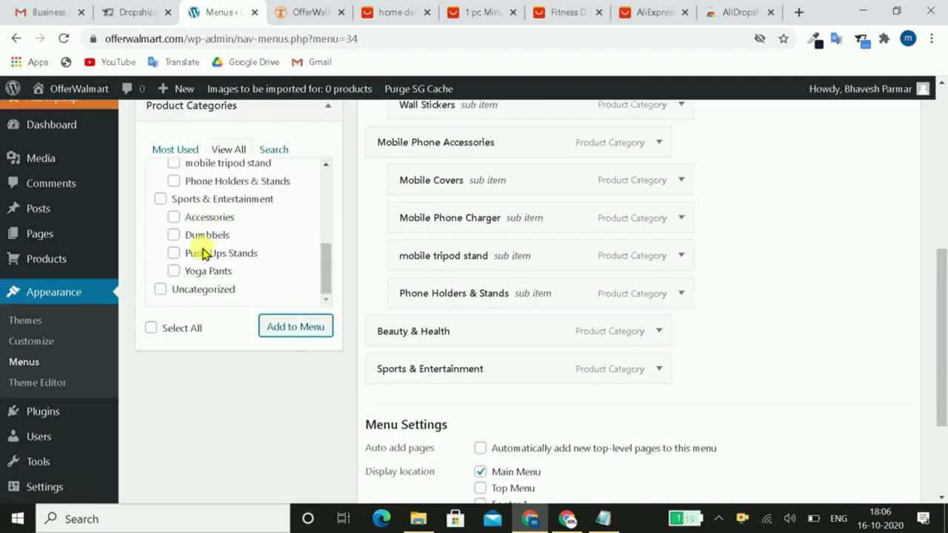
Add Accessories, Dumbbels, Push-Ups Stands and Yoga Pants, nesting them under Sports & Entertainment.
{"action": "left_click_drag", "start_coordinate": [178, 235], "coordinate": [180, 261]}
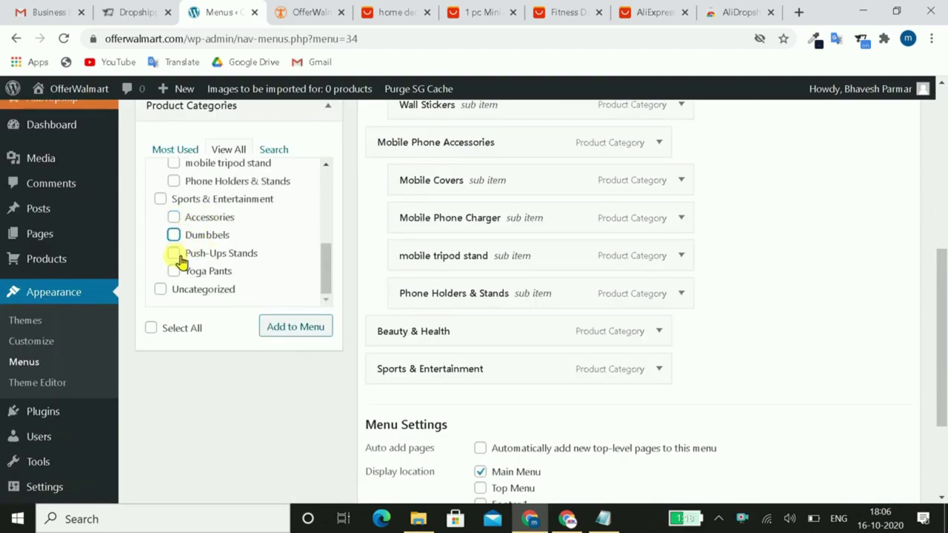
{"action": "left_click", "coordinate": [176, 255]}
{"action": "left_click", "coordinate": [175, 235]}
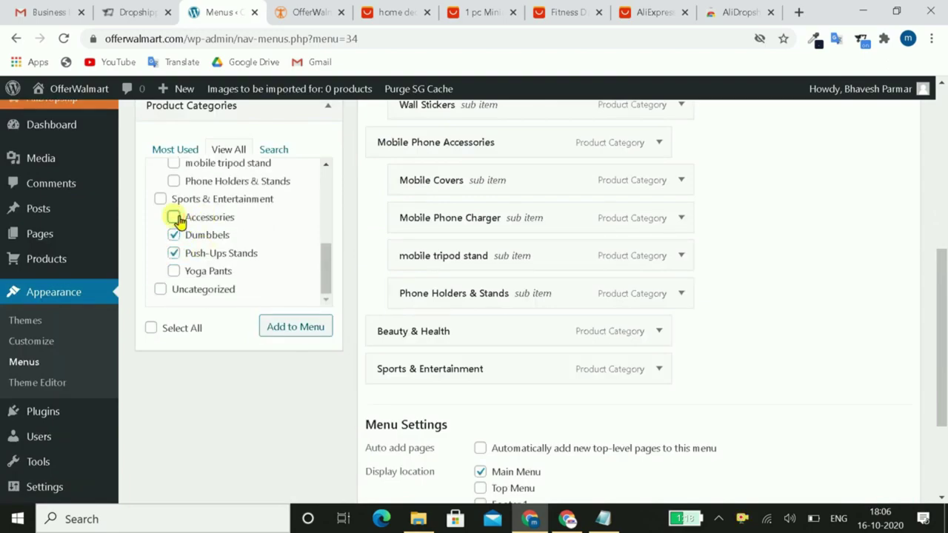
{"action": "left_click", "coordinate": [174, 218]}
{"action": "left_click", "coordinate": [176, 272]}
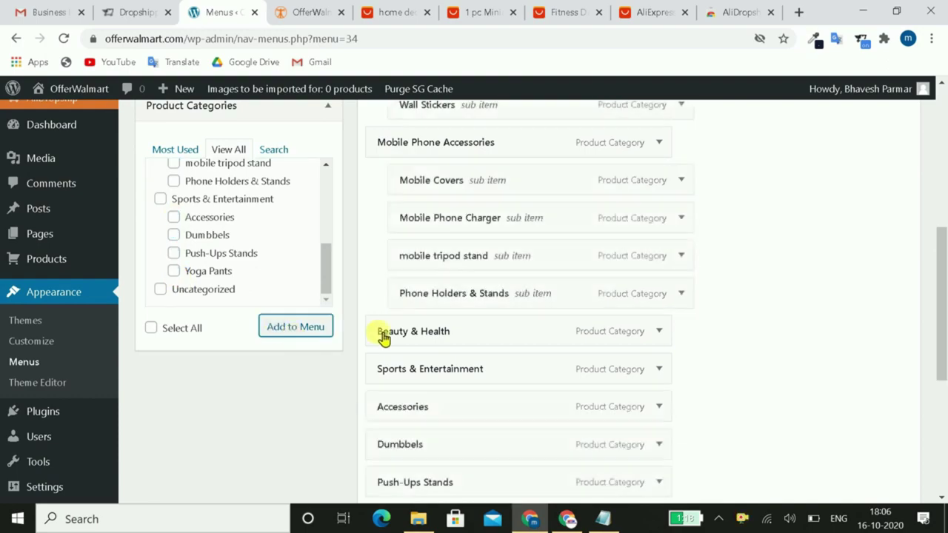
{"action": "scroll", "coordinate": [445, 348], "scroll_direction": "down", "scroll_amount": 2}
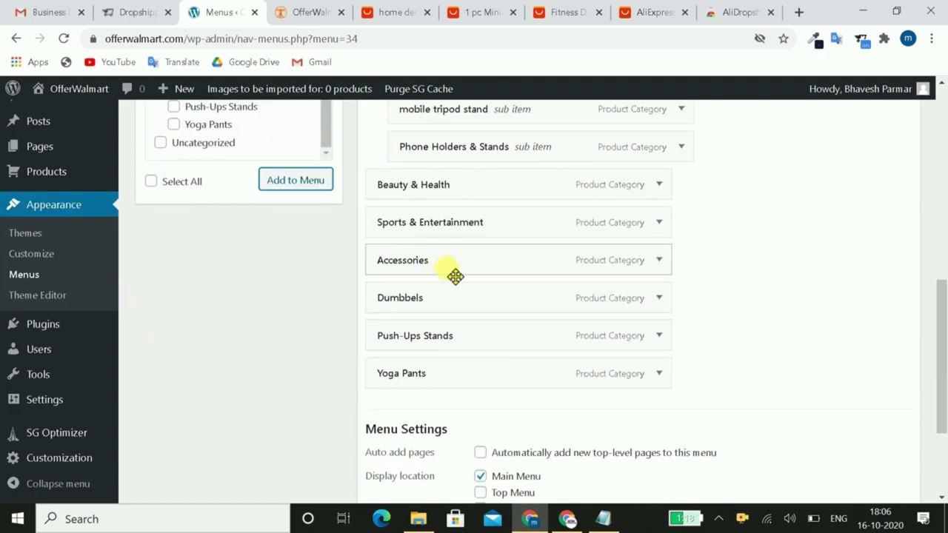
{"action": "left_click_drag", "start_coordinate": [459, 277], "coordinate": [464, 308]}
{"action": "left_click_drag", "start_coordinate": [440, 347], "coordinate": [475, 385]}
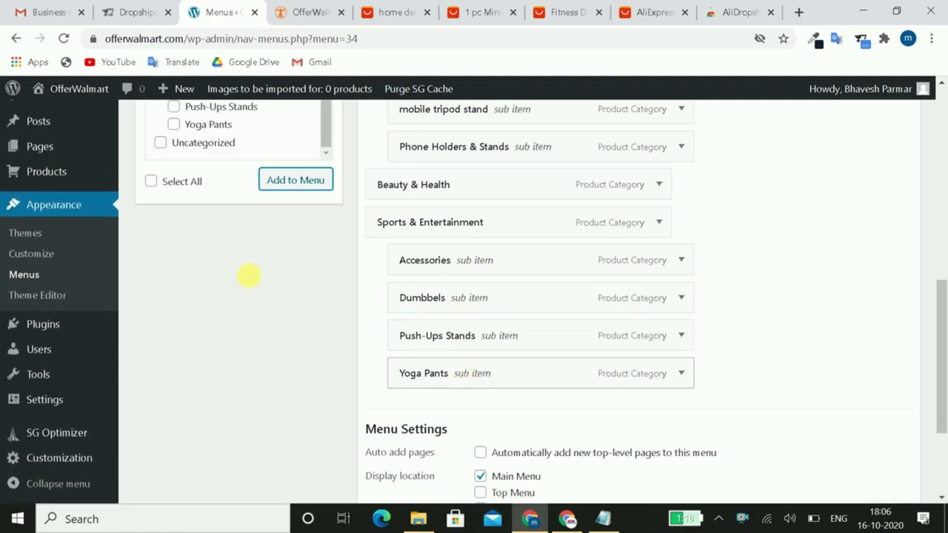
Add Hair Care & Styling, Men's Grooming, Shaving & Hair Removal and Skin Care Tools to the menu.
{"action": "scroll", "coordinate": [239, 273], "scroll_direction": "up", "scroll_amount": 2}
{"action": "scroll", "coordinate": [205, 218], "scroll_direction": "down", "scroll_amount": 1}
{"action": "scroll", "coordinate": [182, 275], "scroll_direction": "up", "scroll_amount": 1}
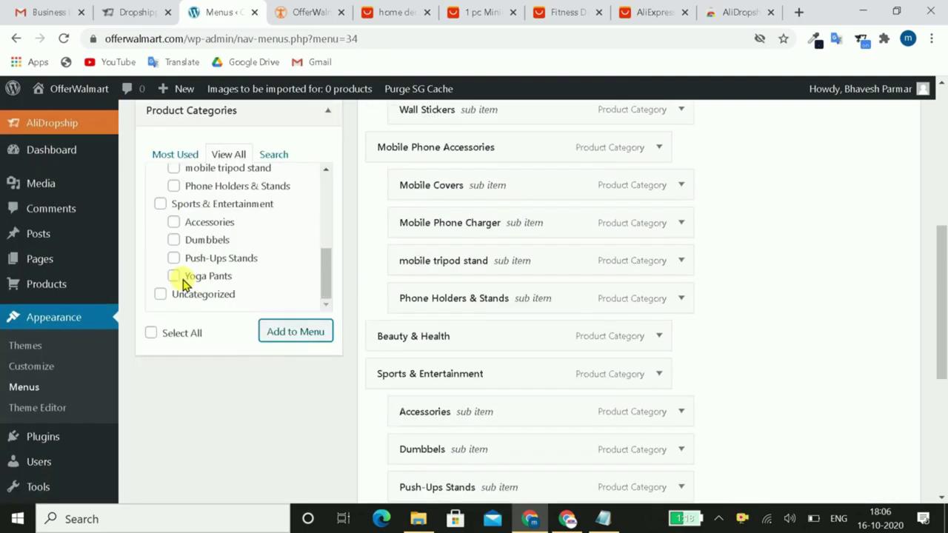
{"action": "scroll", "coordinate": [187, 284], "scroll_direction": "up", "scroll_amount": 3}
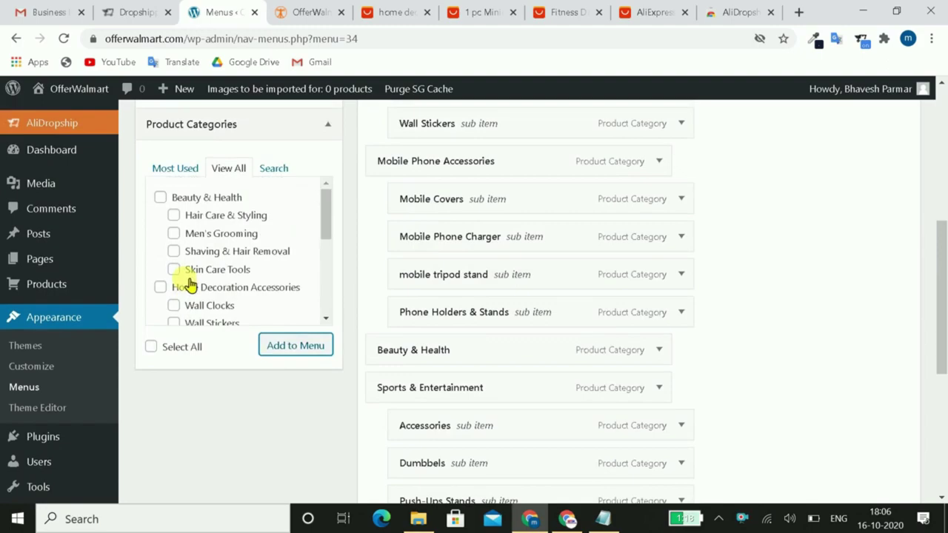
{"action": "left_click", "coordinate": [177, 219]}
{"action": "left_click", "coordinate": [175, 232]}
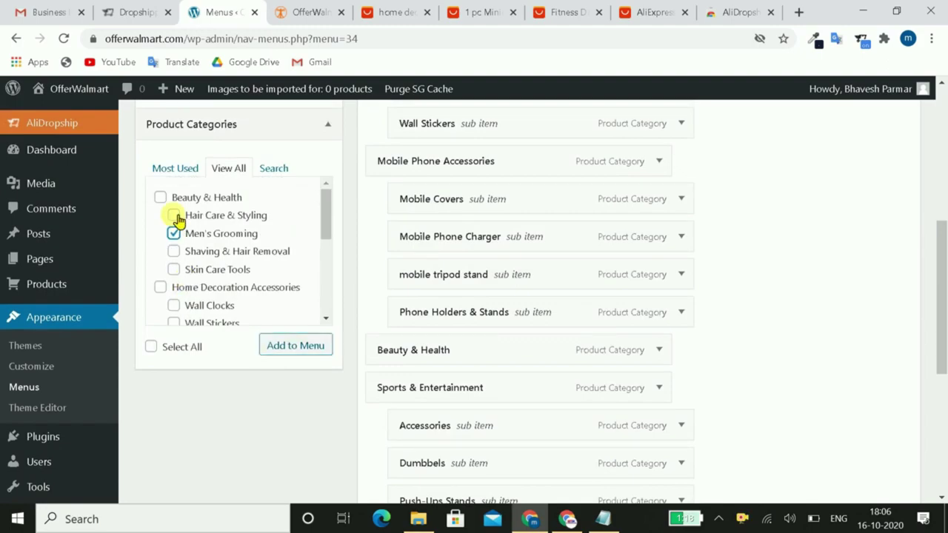
{"action": "left_click", "coordinate": [177, 252]}
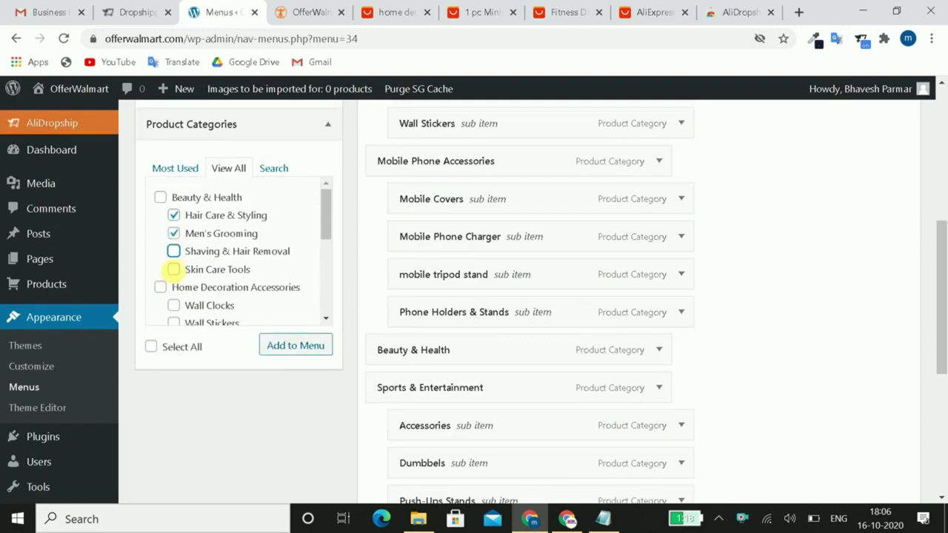
{"action": "left_click", "coordinate": [300, 348]}
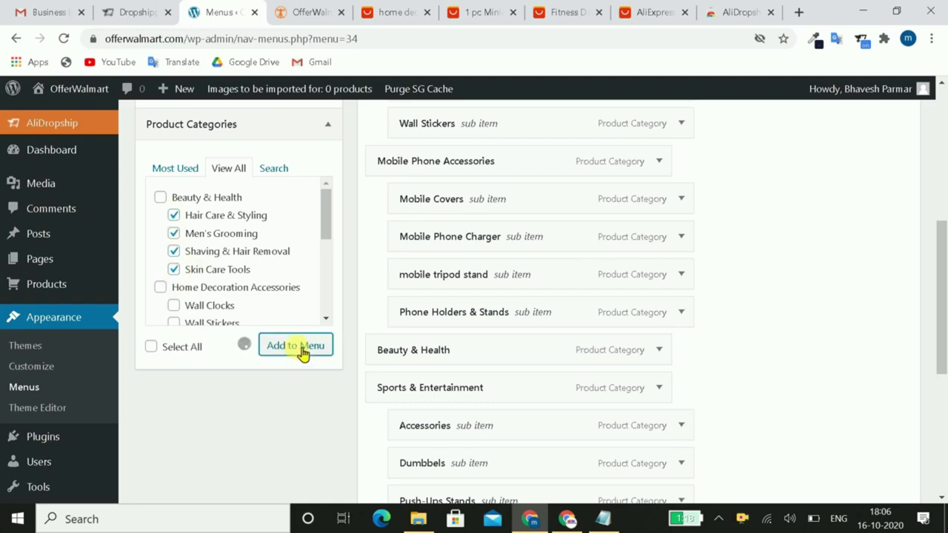
Nest the four beauty items under Beauty & Health and save the Main Menu.
{"action": "scroll", "coordinate": [529, 321], "scroll_direction": "down", "scroll_amount": 3}
{"action": "scroll", "coordinate": [469, 245], "scroll_direction": "up", "scroll_amount": 1}
{"action": "mouse_move", "coordinate": [470, 245]}
{"action": "left_mouse_down"}
{"action": "mouse_move", "coordinate": [475, 464]}
{"action": "mouse_move", "coordinate": [478, 434]}
{"action": "left_mouse_up"}
{"action": "left_click_drag", "start_coordinate": [459, 340], "coordinate": [474, 343]}
{"action": "left_click_drag", "start_coordinate": [479, 381], "coordinate": [501, 381]}
{"action": "mouse_move", "coordinate": [450, 417]}
{"action": "left_mouse_down"}
{"action": "mouse_move", "coordinate": [495, 420]}
{"action": "mouse_move", "coordinate": [476, 418]}
{"action": "left_mouse_up"}
{"action": "left_click_drag", "start_coordinate": [459, 457], "coordinate": [506, 461]}
{"action": "scroll", "coordinate": [504, 455], "scroll_direction": "down", "scroll_amount": 3}
{"action": "left_click", "coordinate": [879, 474]}
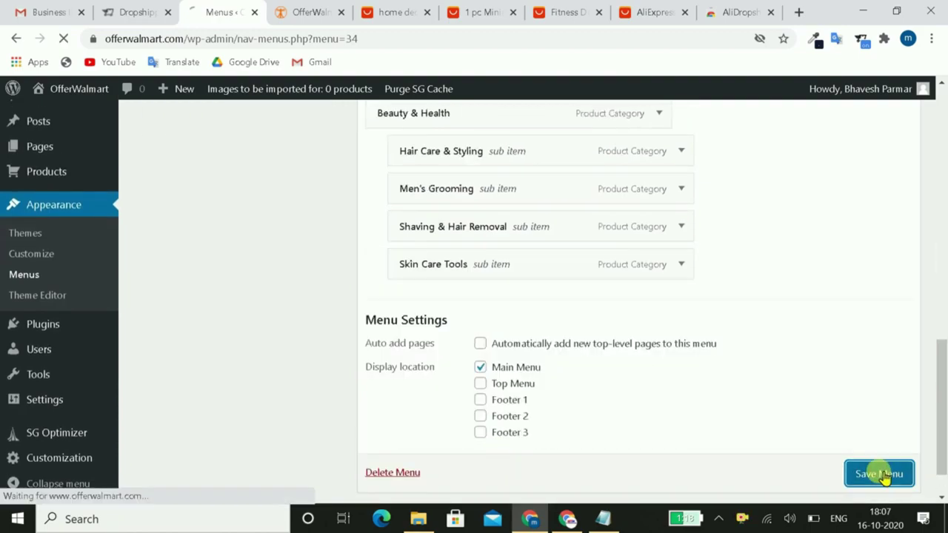
Check the storefront's category flyouts and AliExpress results, then return to the WordPress admin tab.
{"action": "left_click", "coordinate": [314, 8]}
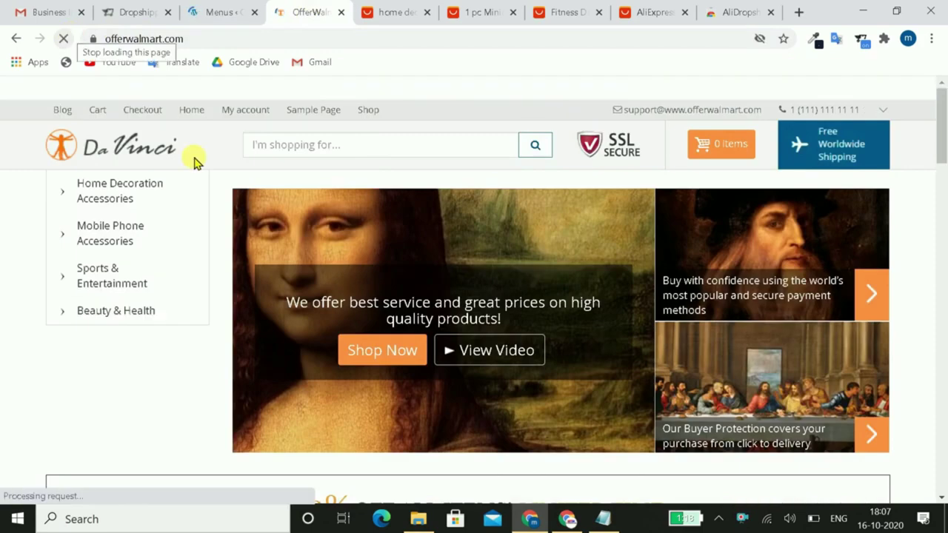
{"action": "mouse_move", "coordinate": [89, 200]}
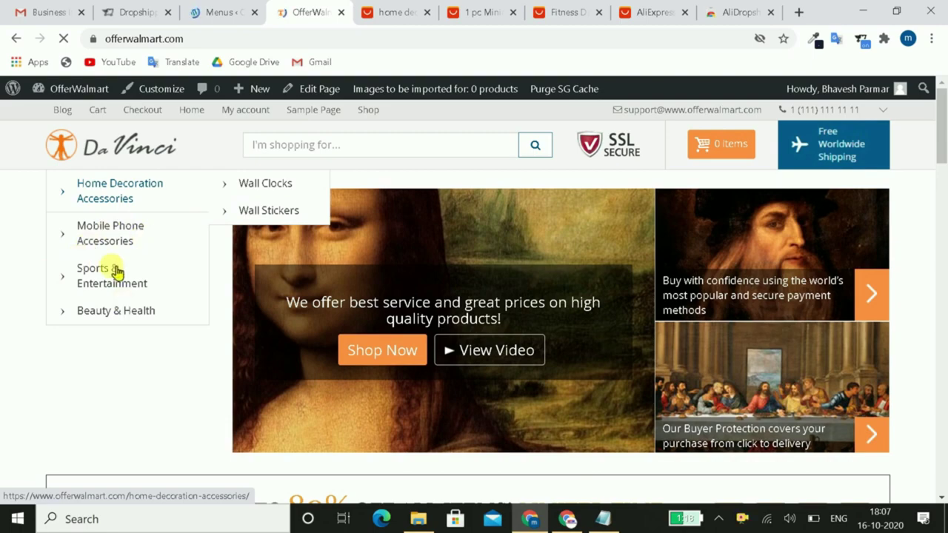
{"action": "mouse_move", "coordinate": [97, 241]}
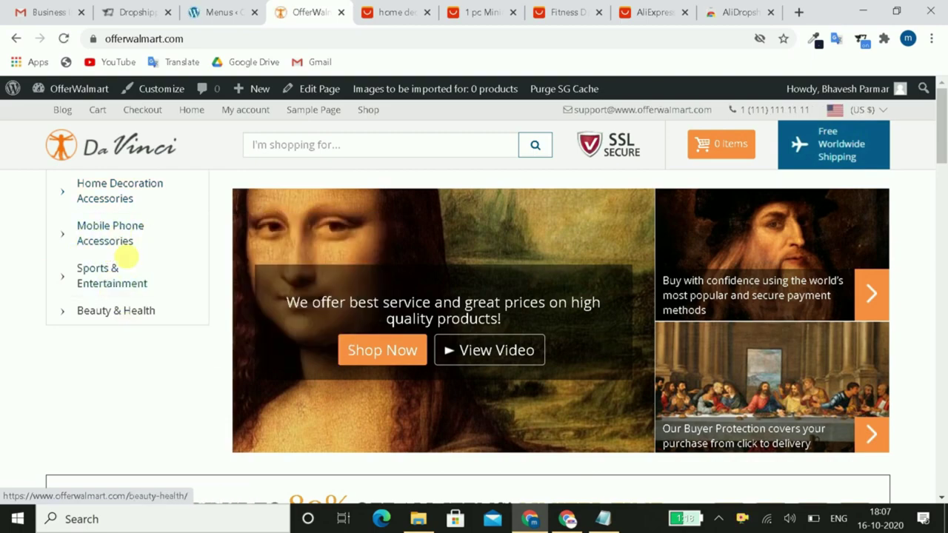
{"action": "left_click", "coordinate": [398, 9]}
{"action": "left_click", "coordinate": [292, 9]}
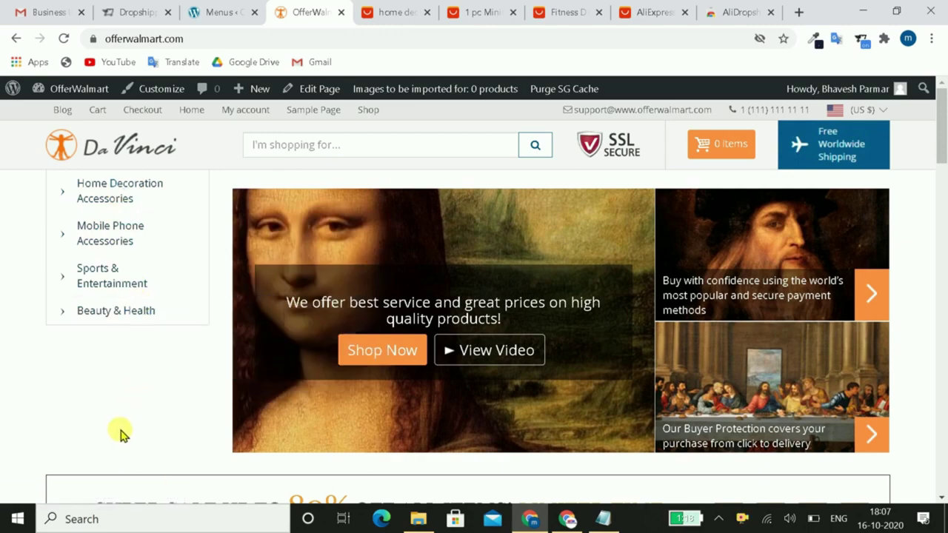
{"action": "left_click", "coordinate": [213, 10]}
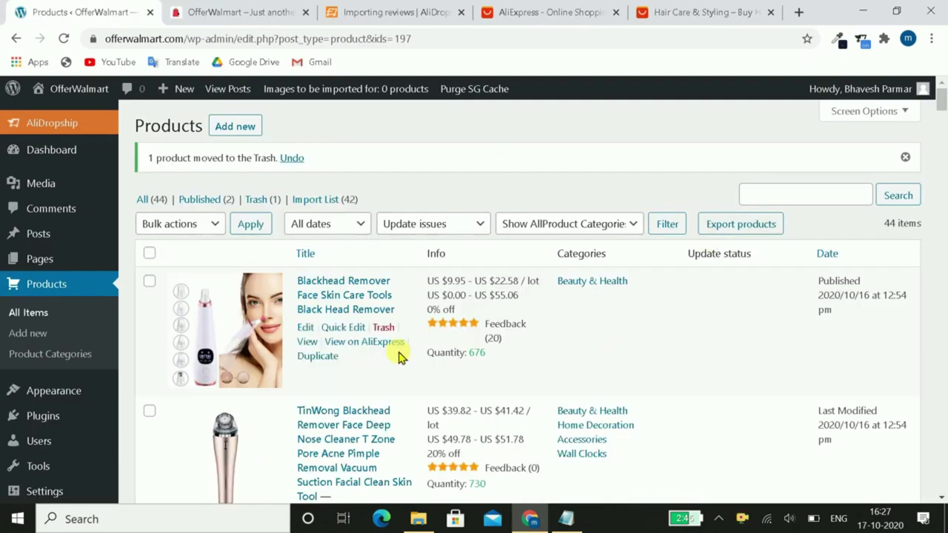
Check the AliExpress Hair Care category page, then return to the admin Products list.
{"action": "left_click", "coordinate": [675, 15]}
{"action": "mouse_move", "coordinate": [545, 319]}
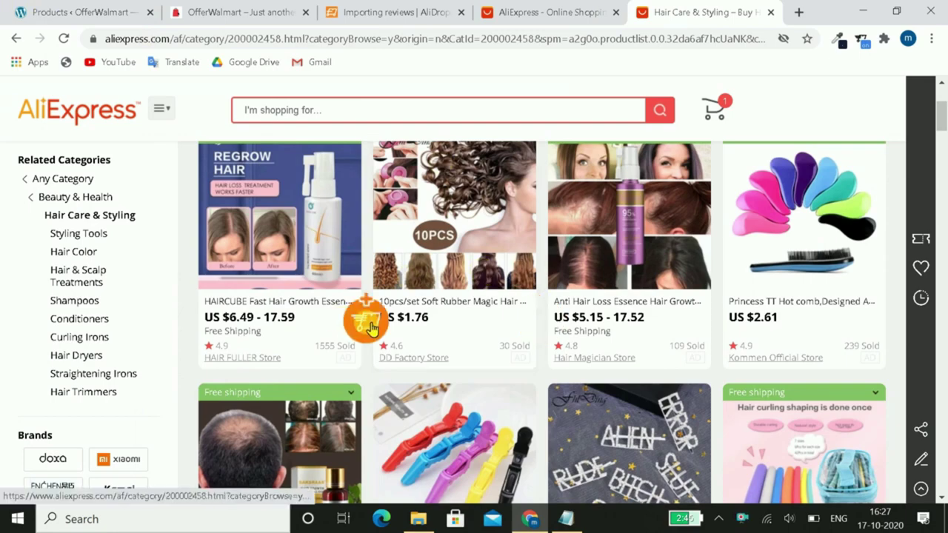
{"action": "left_click", "coordinate": [85, 13]}
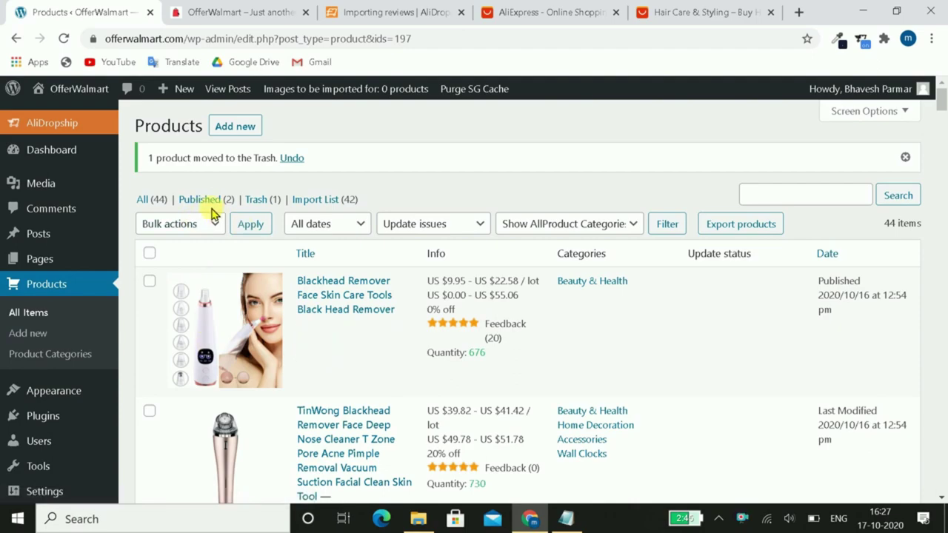
Scroll through the product list and switch to the live OfferWalmart storefront home page.
{"action": "scroll", "coordinate": [387, 363], "scroll_direction": "down", "scroll_amount": 10}
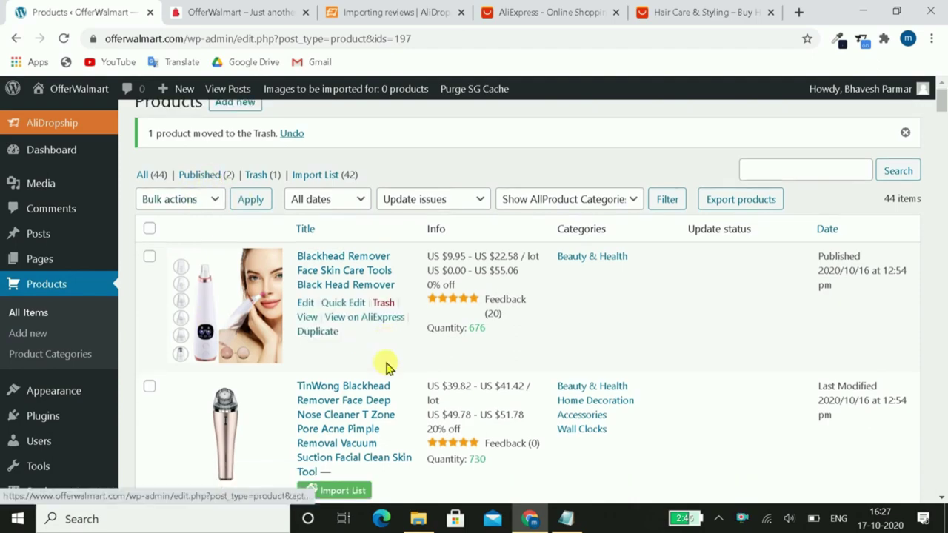
{"action": "scroll", "coordinate": [387, 364], "scroll_direction": "up", "scroll_amount": 9}
{"action": "scroll", "coordinate": [388, 363], "scroll_direction": "up", "scroll_amount": 1}
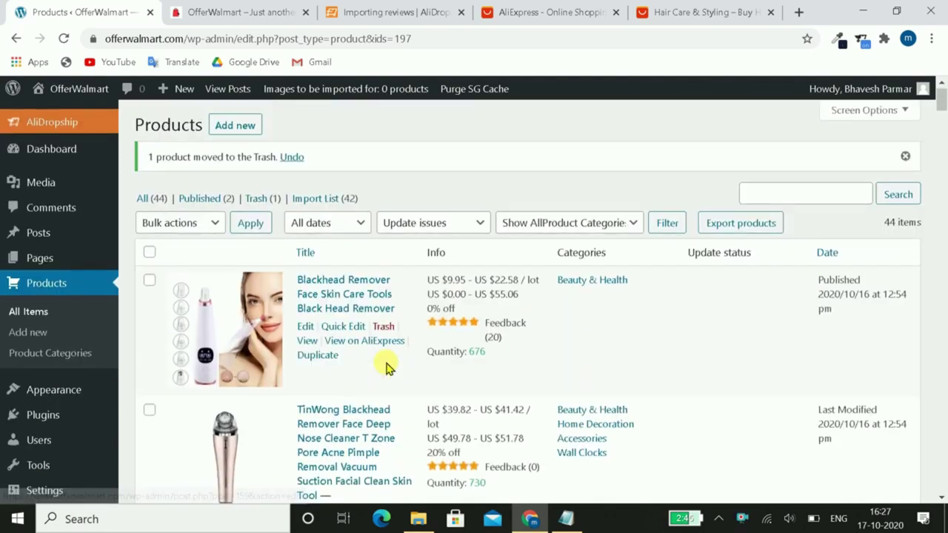
{"action": "scroll", "coordinate": [387, 364], "scroll_direction": "down", "scroll_amount": 2}
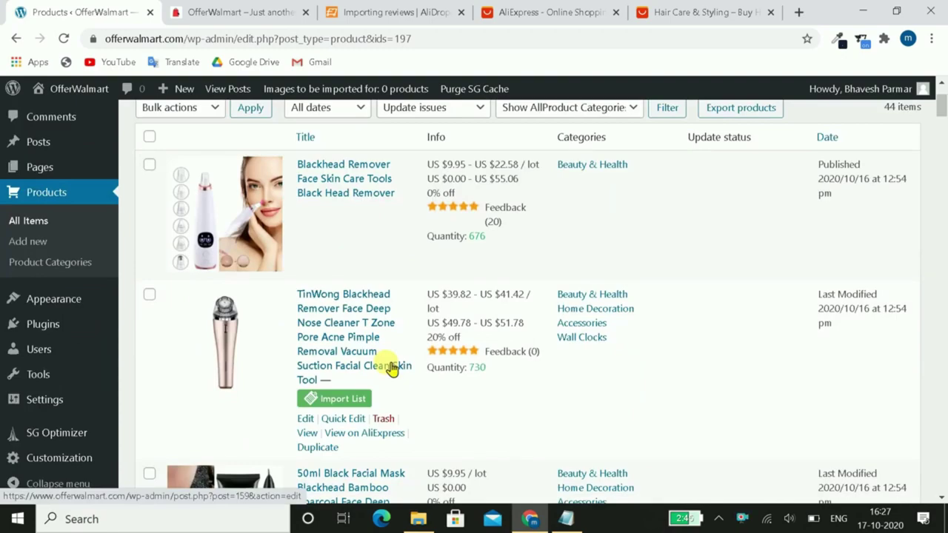
{"action": "scroll", "coordinate": [387, 364], "scroll_direction": "down", "scroll_amount": 4}
{"action": "scroll", "coordinate": [387, 363], "scroll_direction": "up", "scroll_amount": 4}
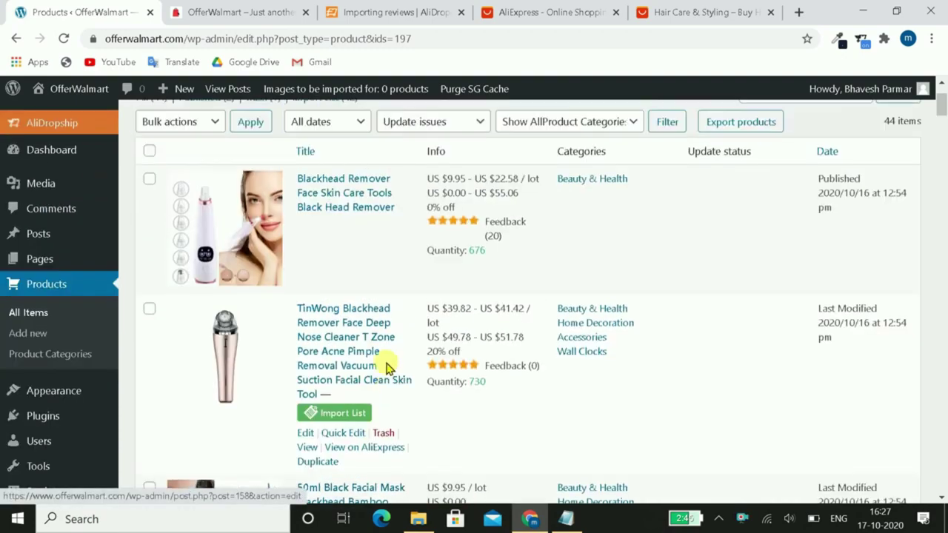
{"action": "scroll", "coordinate": [387, 363], "scroll_direction": "up", "scroll_amount": 1}
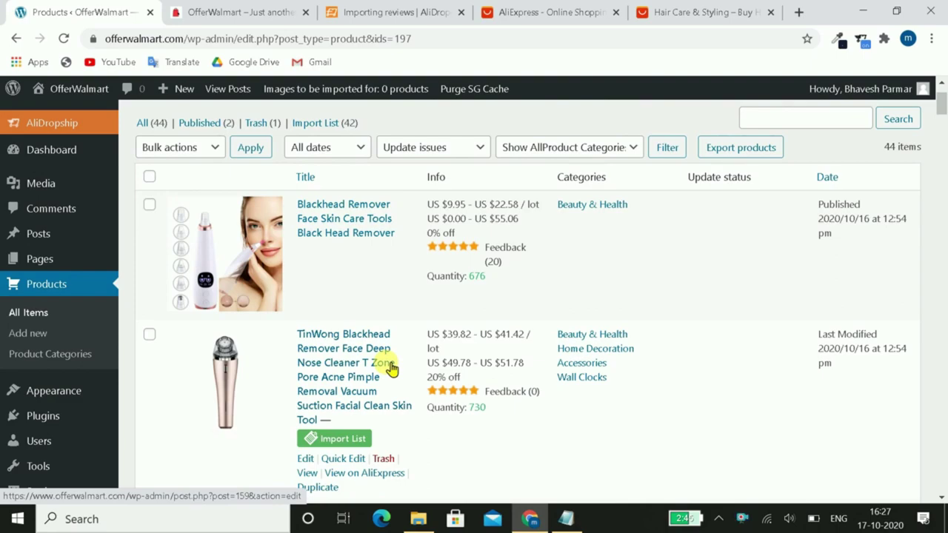
{"action": "left_click", "coordinate": [205, 12]}
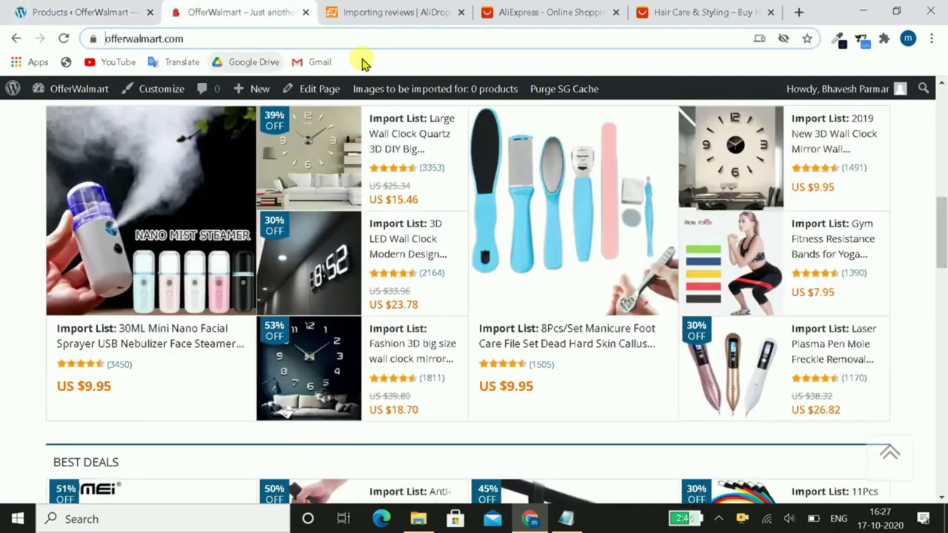
Load the store's web address in a new incognito window to view it logged out.
{"action": "scroll", "coordinate": [197, 207], "scroll_direction": "down", "scroll_amount": 2}
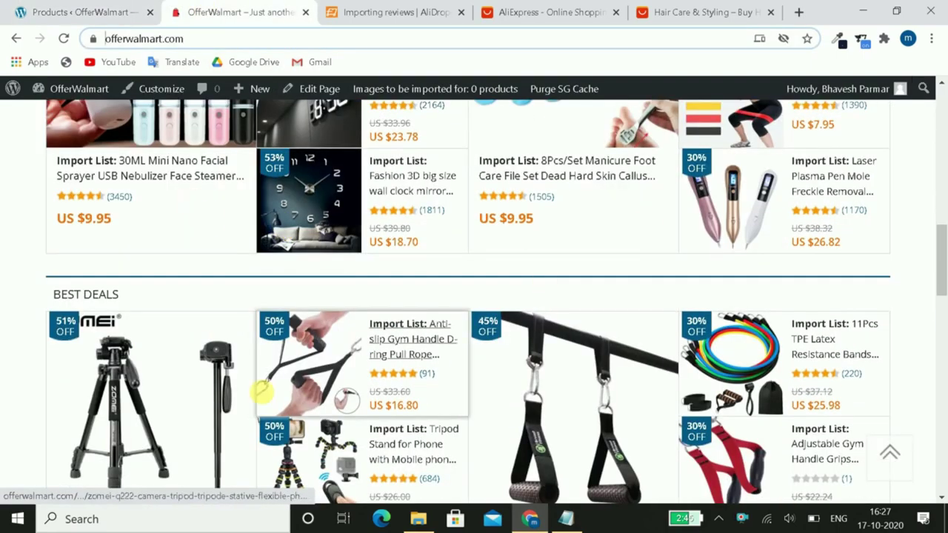
{"action": "scroll", "coordinate": [491, 383], "scroll_direction": "down", "scroll_amount": 2}
{"action": "scroll", "coordinate": [491, 383], "scroll_direction": "down", "scroll_amount": 5}
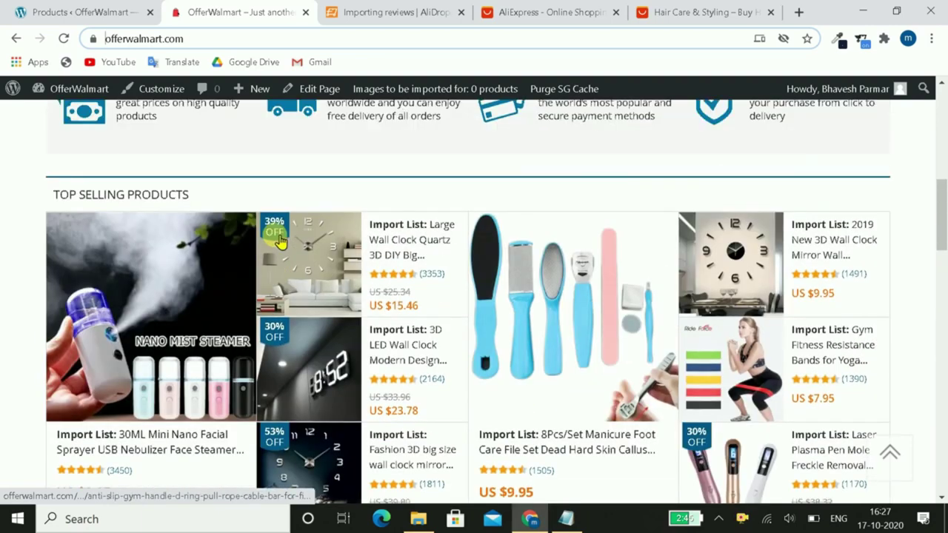
{"action": "scroll", "coordinate": [277, 239], "scroll_direction": "up", "scroll_amount": 1}
{"action": "scroll", "coordinate": [892, 326], "scroll_direction": "down", "scroll_amount": 2}
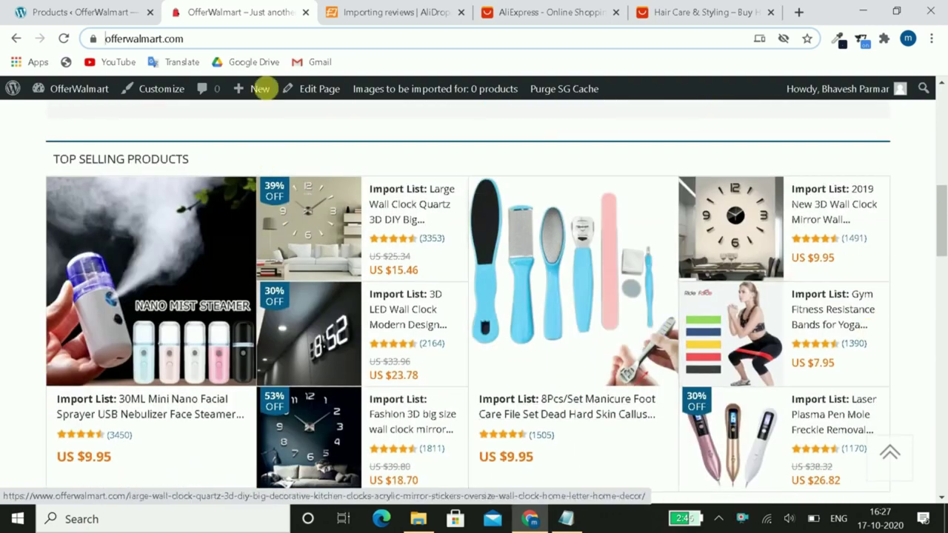
{"action": "left_click", "coordinate": [376, 43]}
{"action": "key", "text": "ctrl+c"}
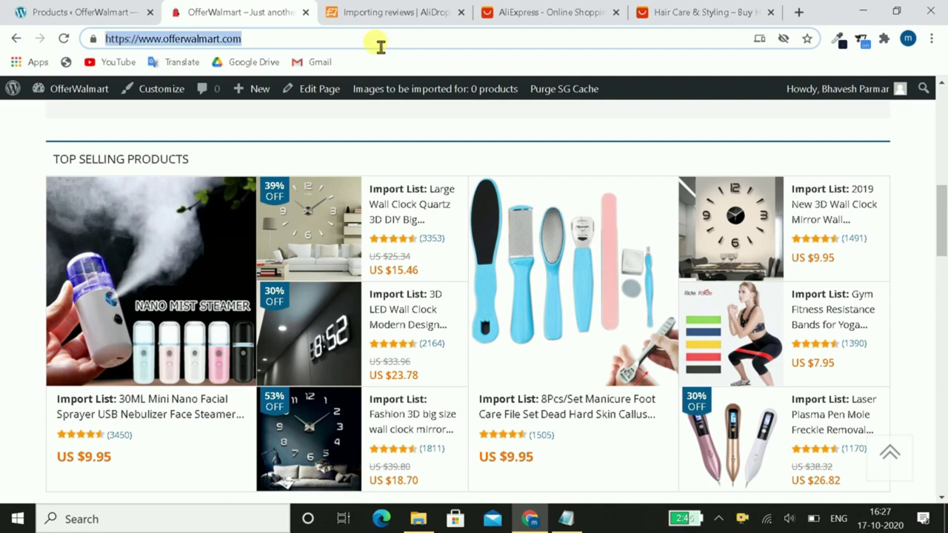
{"action": "left_click", "coordinate": [931, 39]}
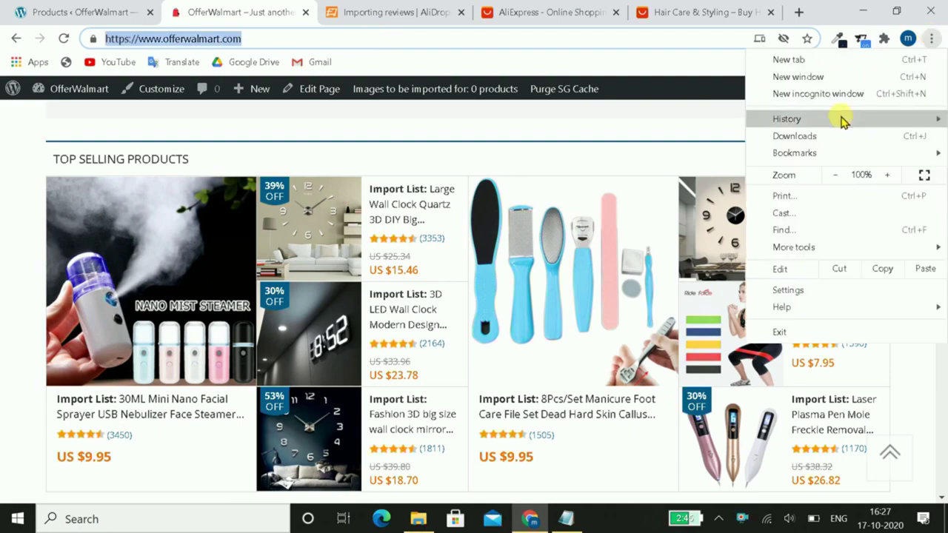
{"action": "left_click", "coordinate": [817, 95]}
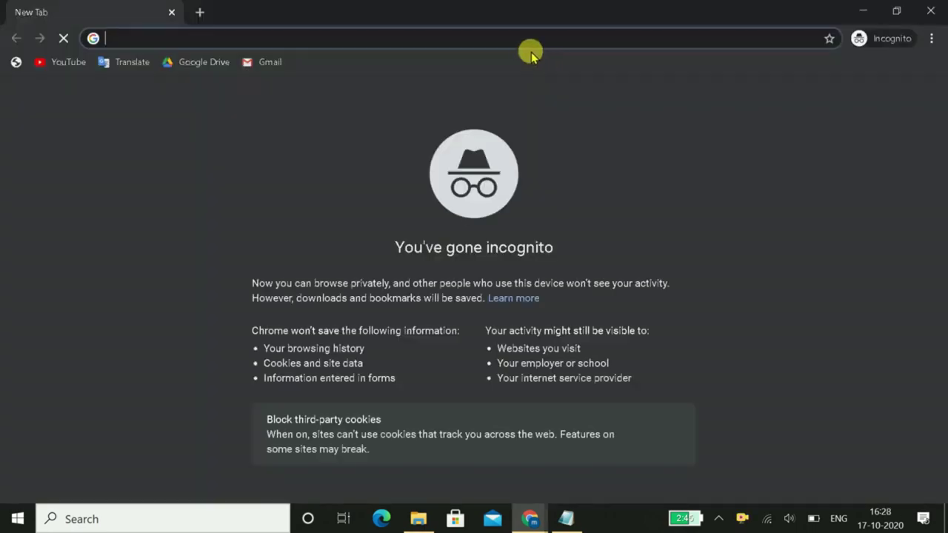
{"action": "key", "text": "ctrl+v"}
{"action": "key", "text": "Return"}
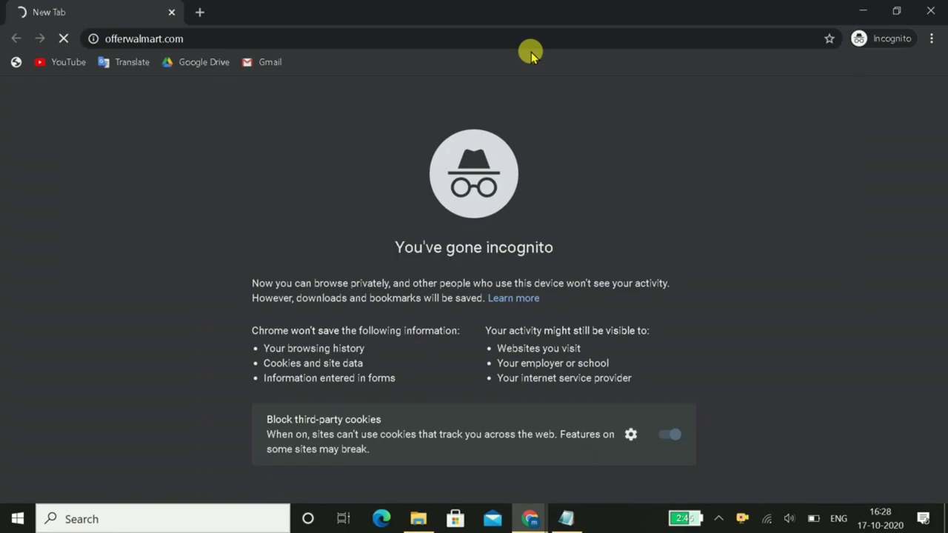
Scroll the private storefront, then return to the main window's Products admin list.
{"action": "scroll", "coordinate": [486, 205], "scroll_direction": "down", "scroll_amount": 2}
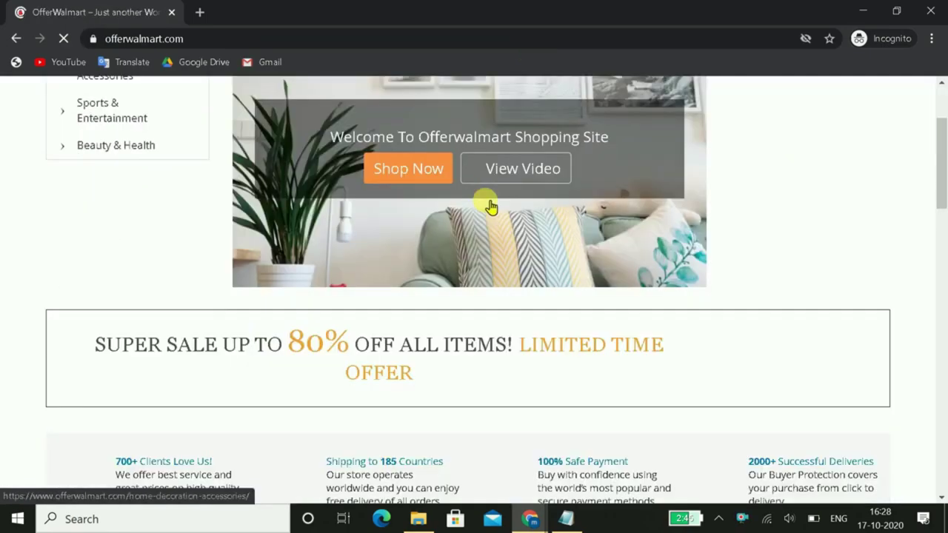
{"action": "scroll", "coordinate": [489, 206], "scroll_direction": "down", "scroll_amount": 6}
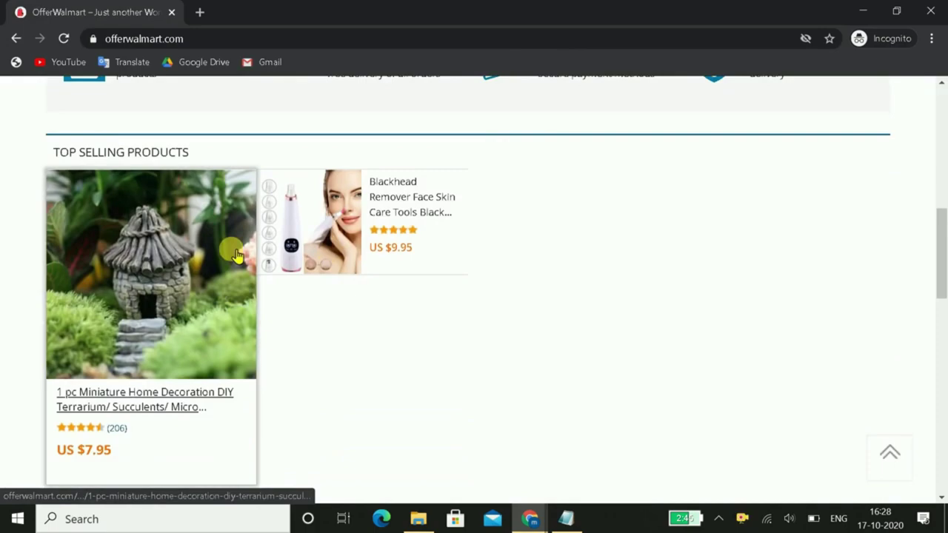
{"action": "mouse_move", "coordinate": [540, 524]}
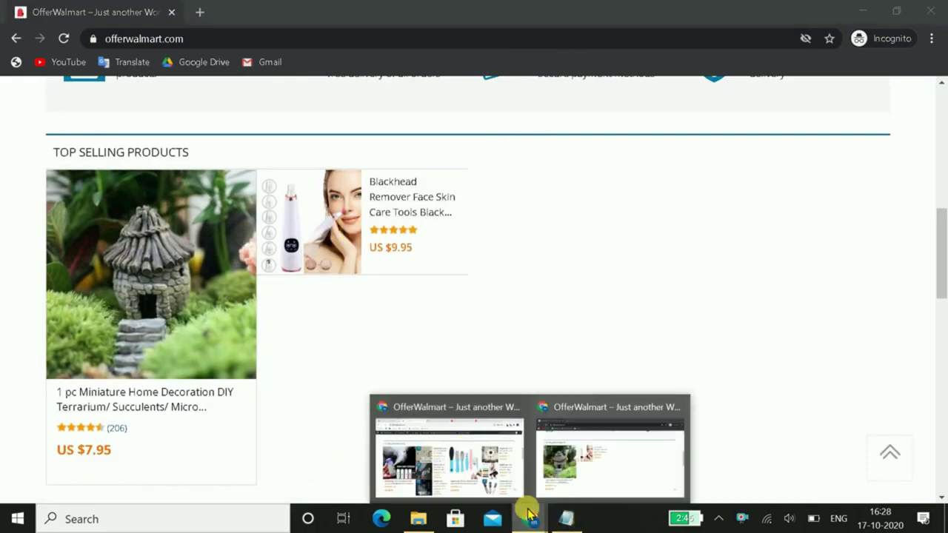
{"action": "left_click", "coordinate": [609, 459]}
{"action": "left_click", "coordinate": [119, 6]}
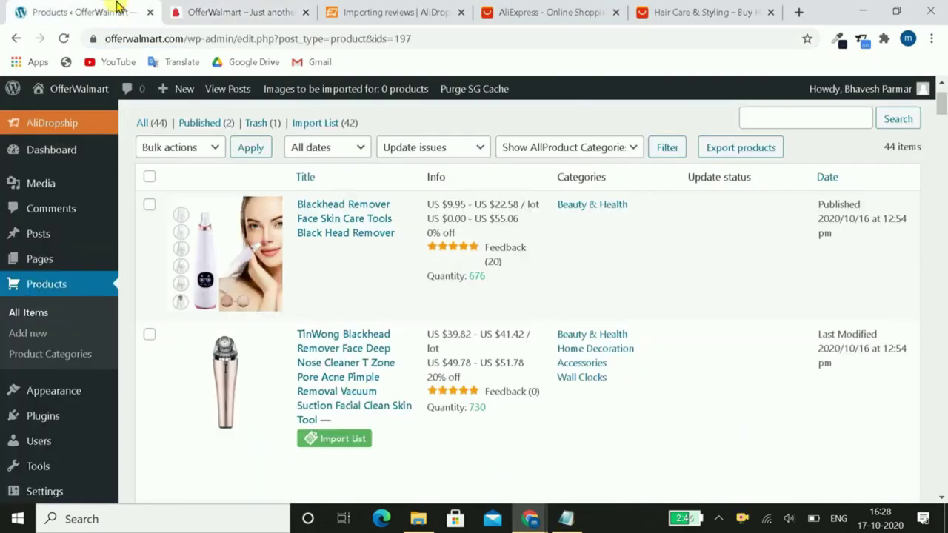
Glance at the AliExpress listings and Hair Care tabs, then open the TinWong Blackhead Remover product from Products.
{"action": "scroll", "coordinate": [365, 335], "scroll_direction": "down", "scroll_amount": 1}
{"action": "scroll", "coordinate": [359, 334], "scroll_direction": "down", "scroll_amount": 1}
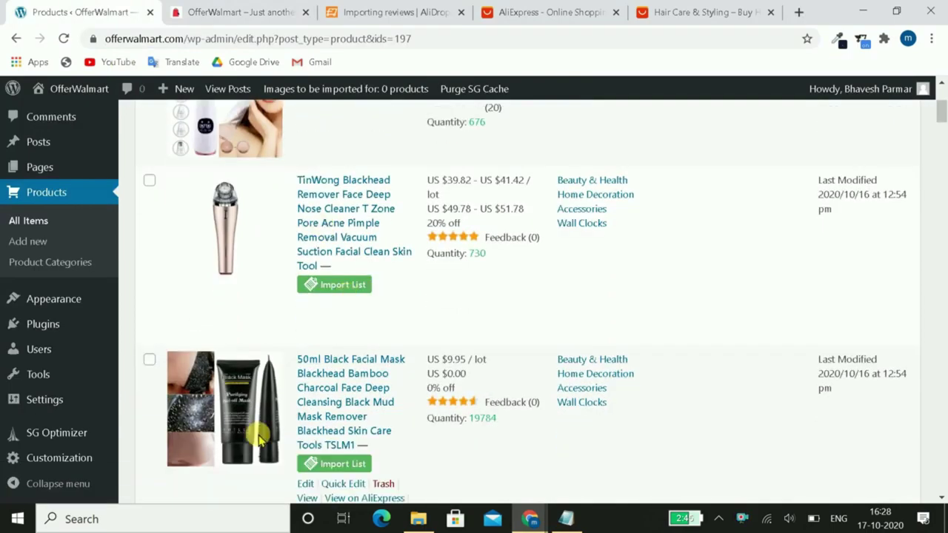
{"action": "left_click", "coordinate": [596, 18]}
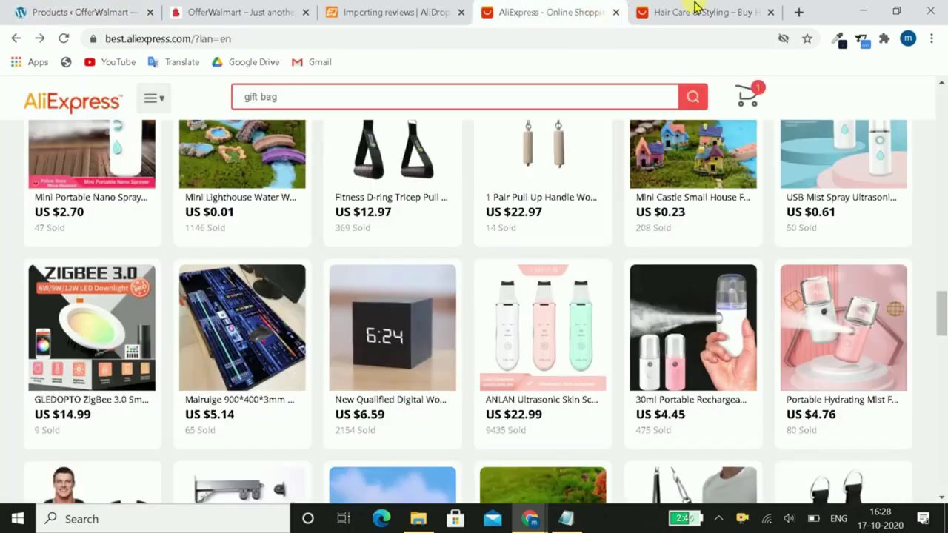
{"action": "left_click", "coordinate": [697, 11]}
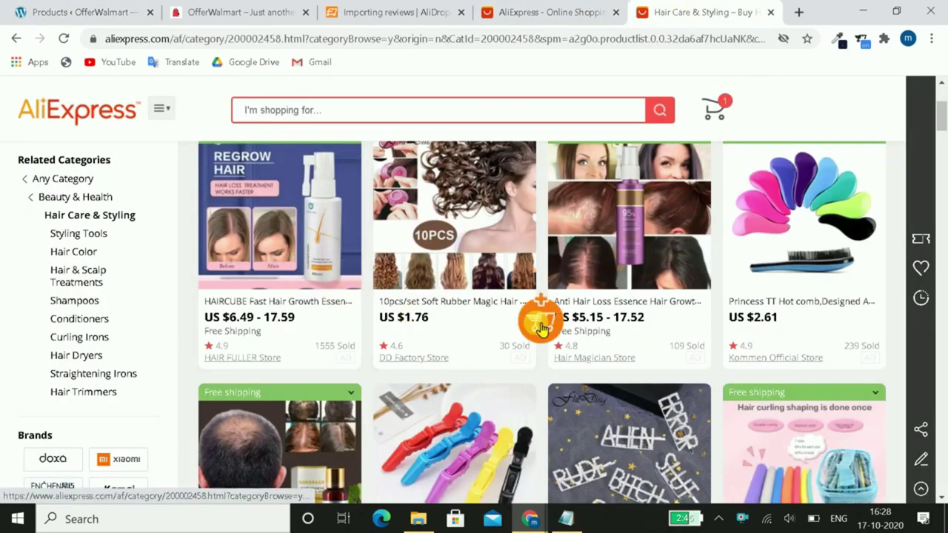
{"action": "left_click", "coordinate": [4, 6]}
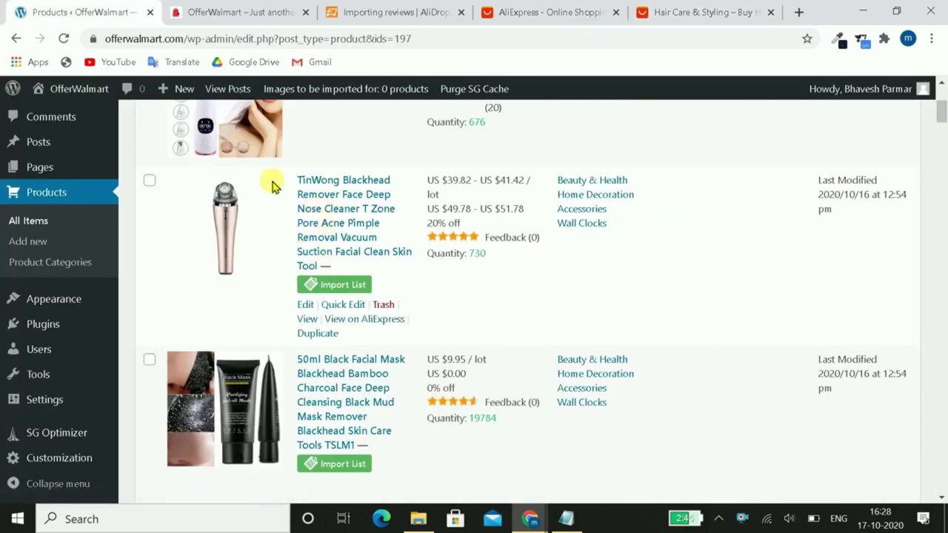
{"action": "left_click", "coordinate": [333, 200]}
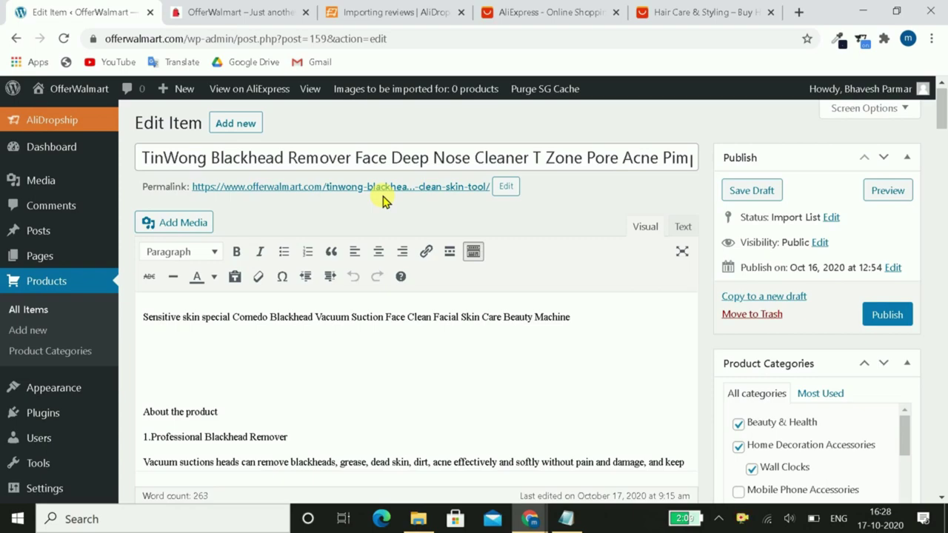
Trim the title to 'TinWong Blackhead Remover Face Pimple Removal' and copy it.
{"action": "double_click", "coordinate": [351, 169]}
{"action": "left_click", "coordinate": [338, 169]}
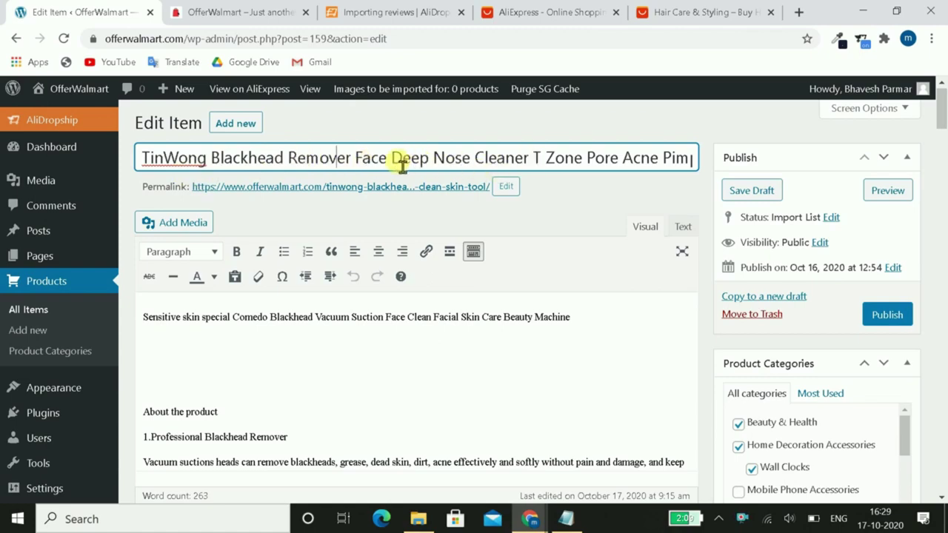
{"action": "left_click_drag", "start_coordinate": [401, 163], "coordinate": [432, 163]}
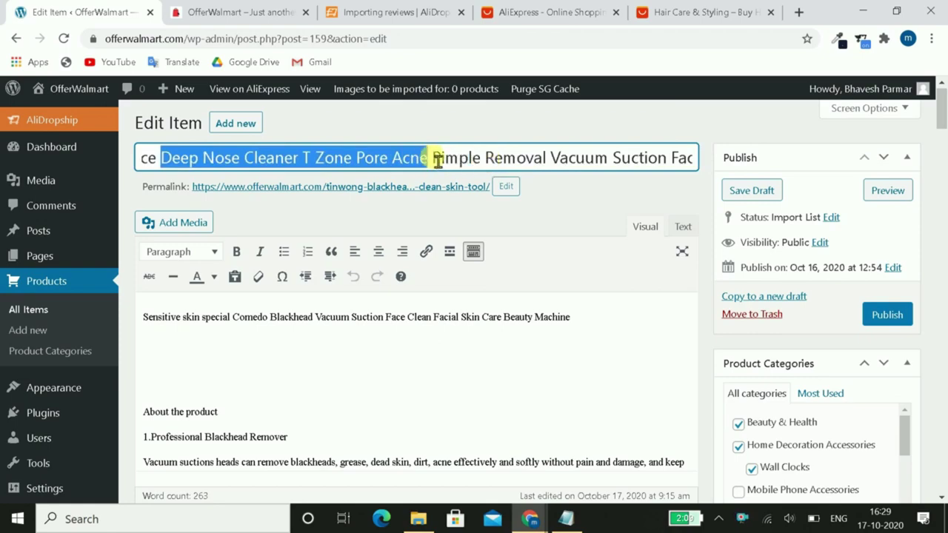
{"action": "key", "text": "BackSpace"}
{"action": "left_click_drag", "start_coordinate": [545, 167], "coordinate": [761, 180]}
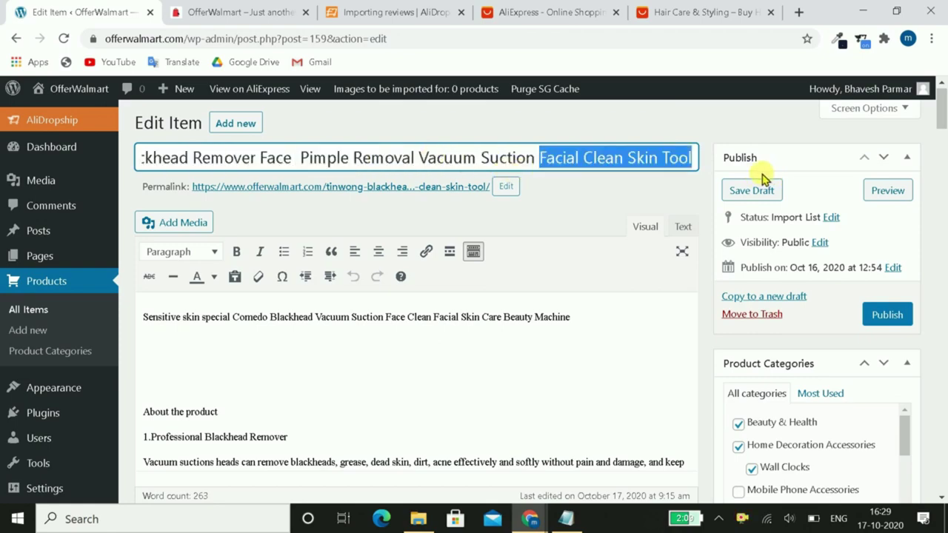
{"action": "key", "text": "BackSpace"}
{"action": "left_click_drag", "start_coordinate": [515, 169], "coordinate": [694, 176]}
{"action": "key", "text": "BackSpace"}
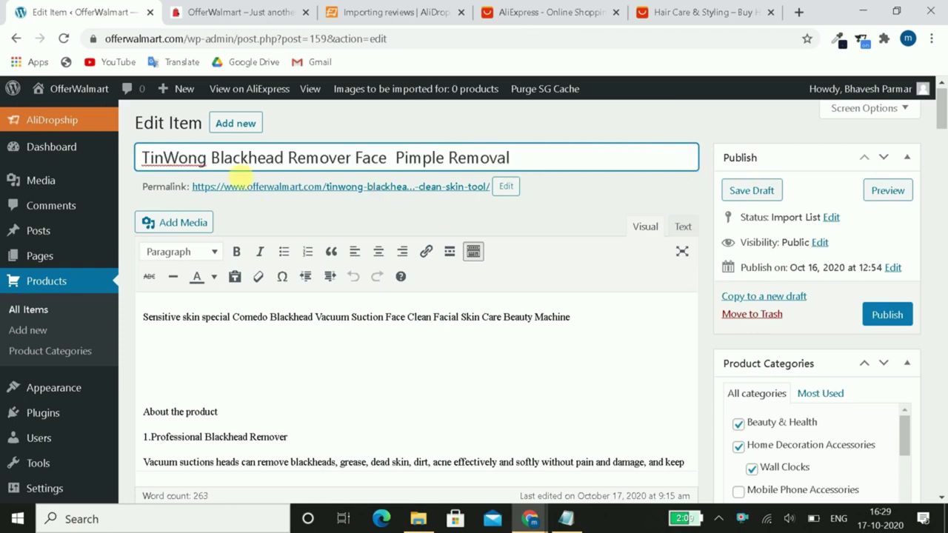
{"action": "key", "text": "ctrl+a"}
{"action": "key", "text": "ctrl+c"}
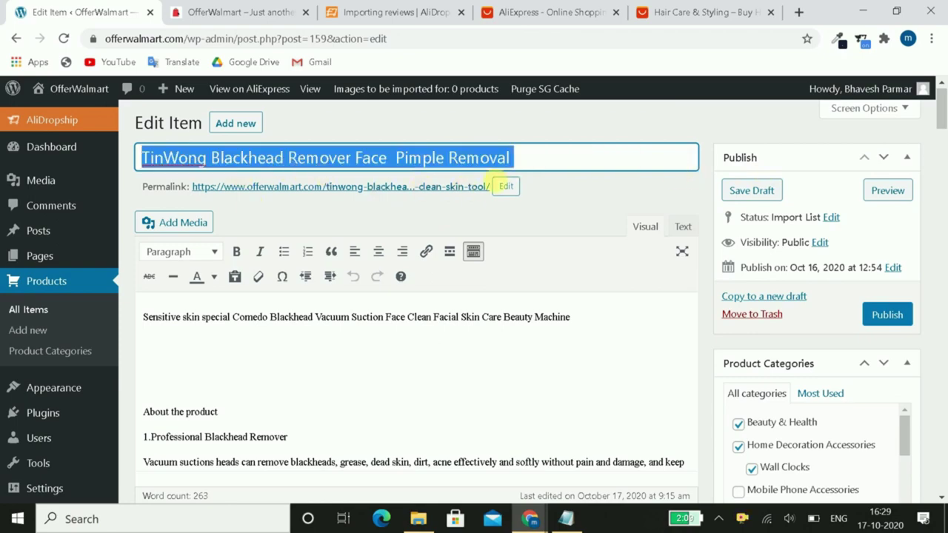
Replace the permalink slug with the copied title so it ends in pimple-removal.
{"action": "left_click", "coordinate": [506, 185]}
{"action": "double_click", "coordinate": [417, 196]}
{"action": "key", "text": "ctrl+a"}
{"action": "key", "text": "BackSpace"}
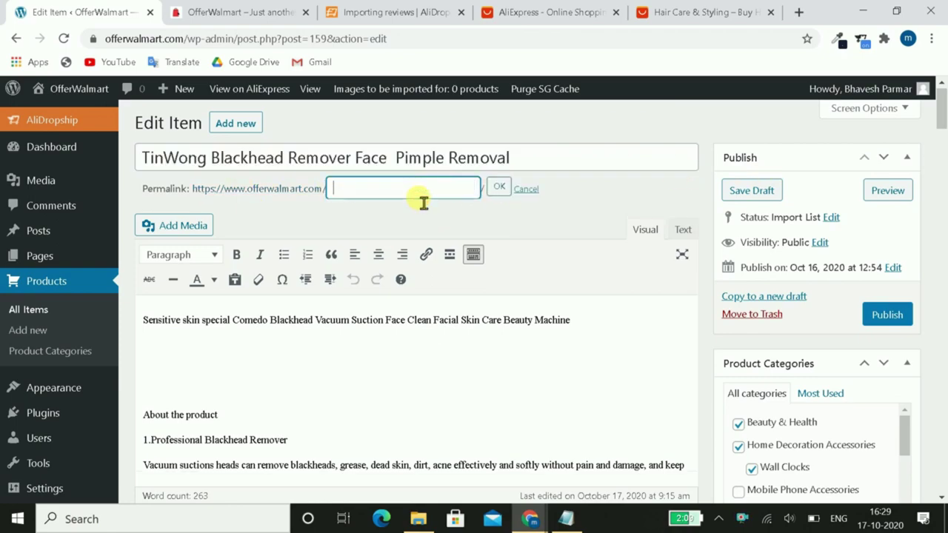
{"action": "key", "text": "ctrl+v"}
{"action": "key", "text": "Return"}
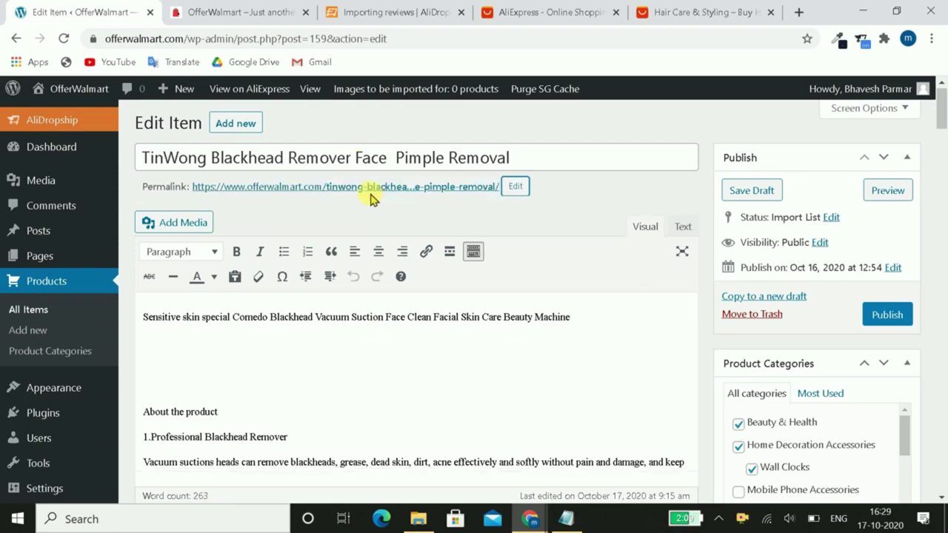
Untick Home Decoration Accessories and Wall Clocks, leaving Beauty & Health as the only category.
{"action": "scroll", "coordinate": [320, 196], "scroll_direction": "down", "scroll_amount": 3}
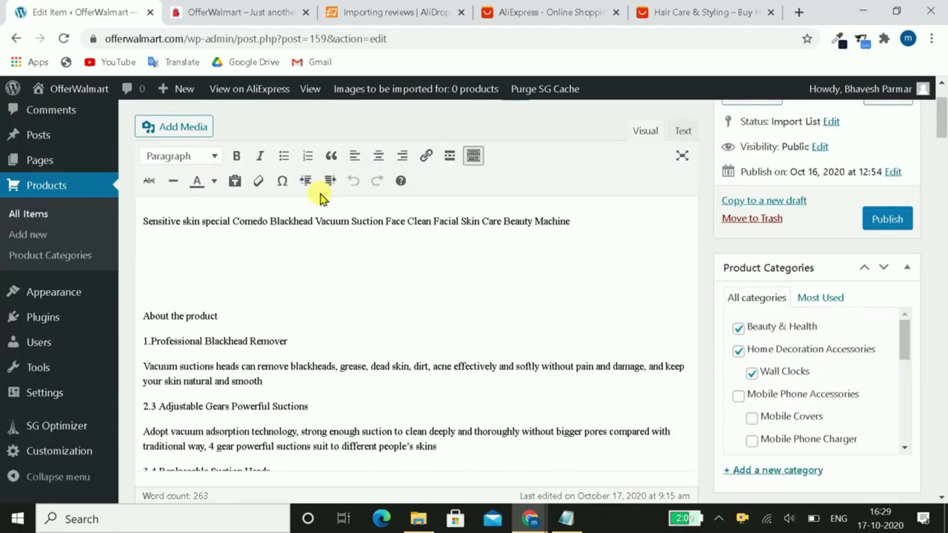
{"action": "scroll", "coordinate": [256, 334], "scroll_direction": "up", "scroll_amount": 1}
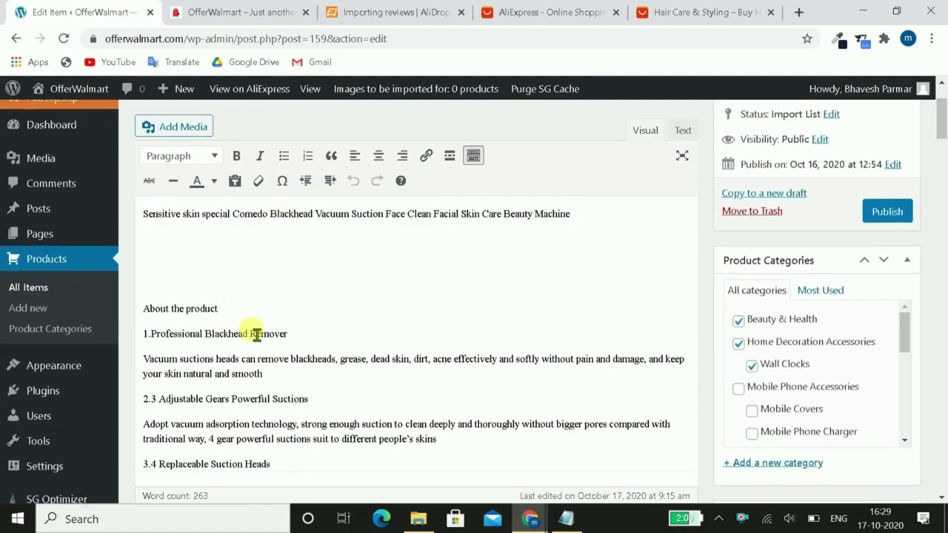
{"action": "scroll", "coordinate": [255, 333], "scroll_direction": "down", "scroll_amount": 1}
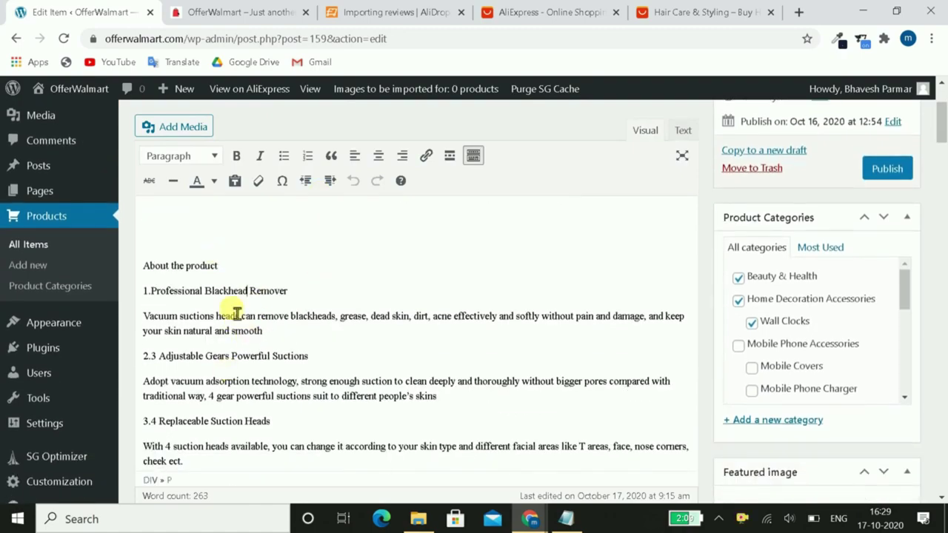
{"action": "scroll", "coordinate": [222, 304], "scroll_direction": "down", "scroll_amount": 2}
{"action": "left_click_drag", "start_coordinate": [159, 261], "coordinate": [342, 300]}
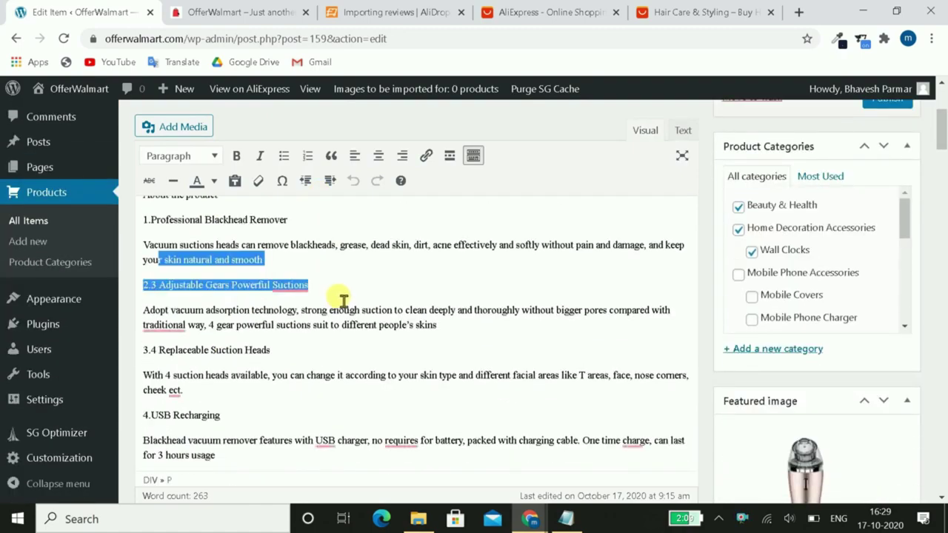
{"action": "left_click", "coordinate": [343, 299]}
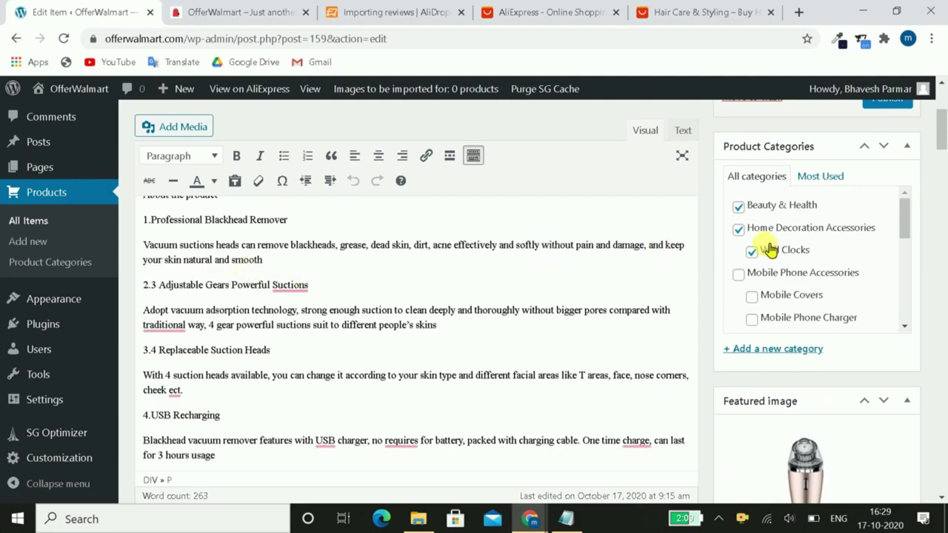
{"action": "left_click", "coordinate": [739, 230]}
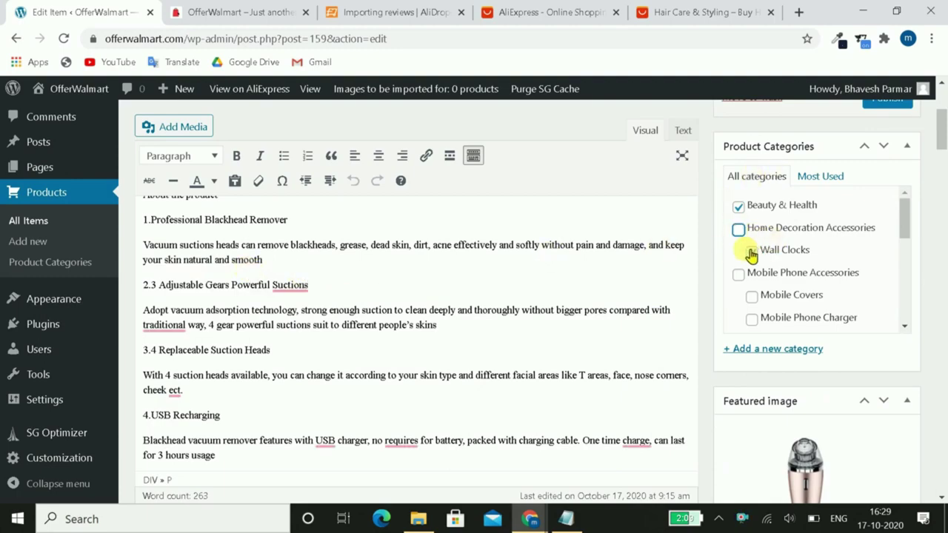
{"action": "left_click", "coordinate": [752, 253]}
{"action": "scroll", "coordinate": [452, 295], "scroll_direction": "down", "scroll_amount": 5}
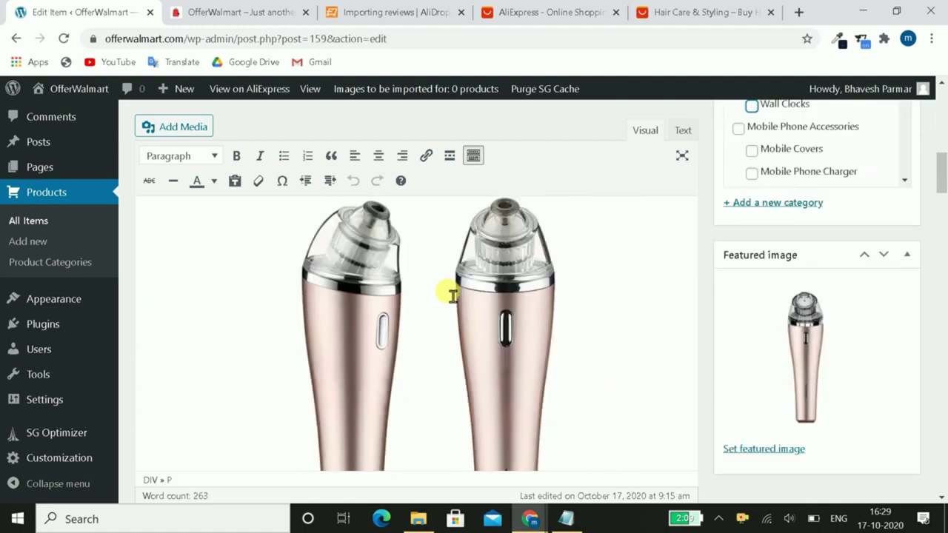
{"action": "scroll", "coordinate": [452, 295], "scroll_direction": "up", "scroll_amount": 5}
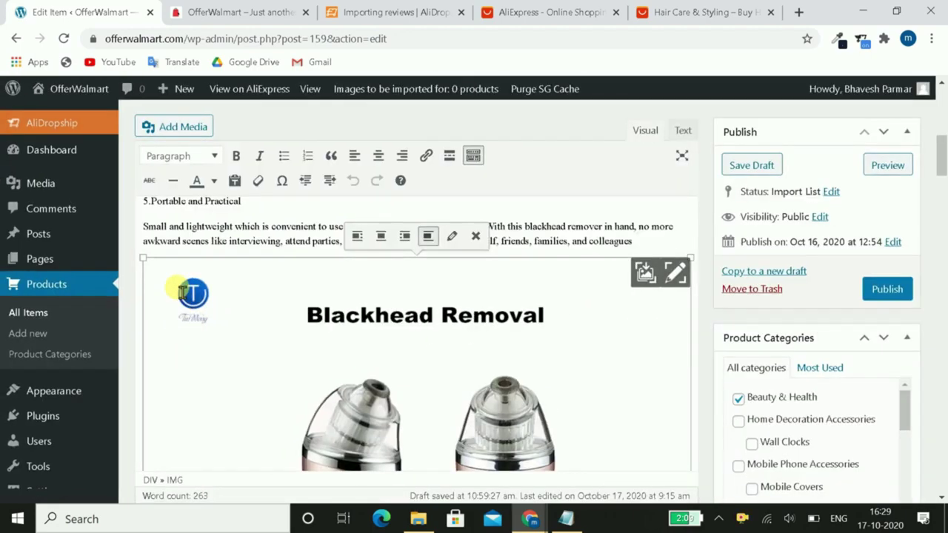
Erase the top-left logo from the Blackhead Removal image using the Eraser at raised tolerance, then save.
{"action": "left_click", "coordinate": [677, 273]}
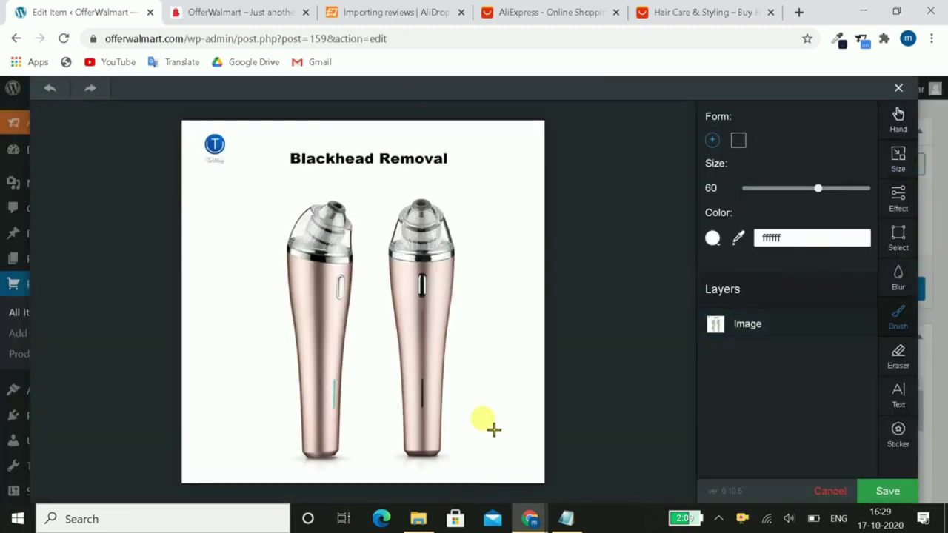
{"action": "left_click", "coordinate": [898, 354]}
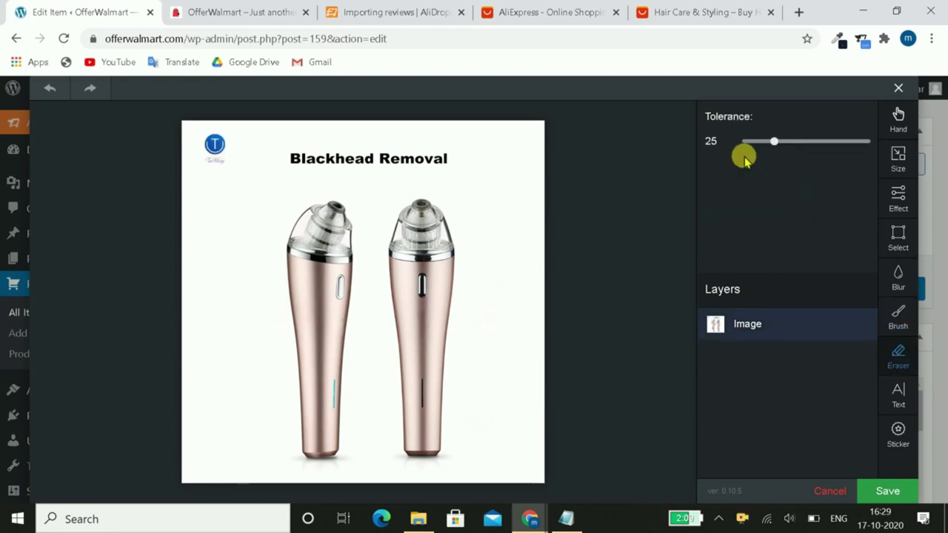
{"action": "left_click_drag", "start_coordinate": [775, 140], "coordinate": [805, 147]}
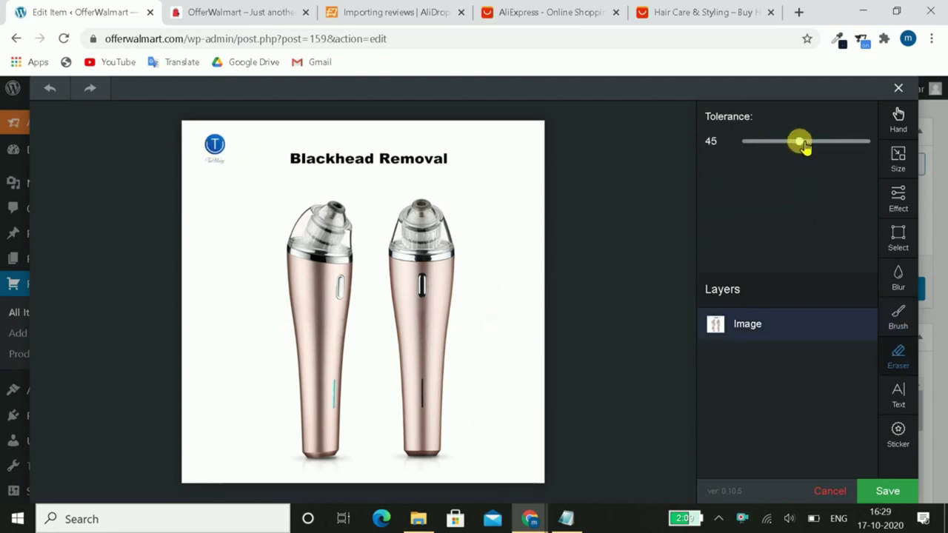
{"action": "left_click", "coordinate": [756, 327]}
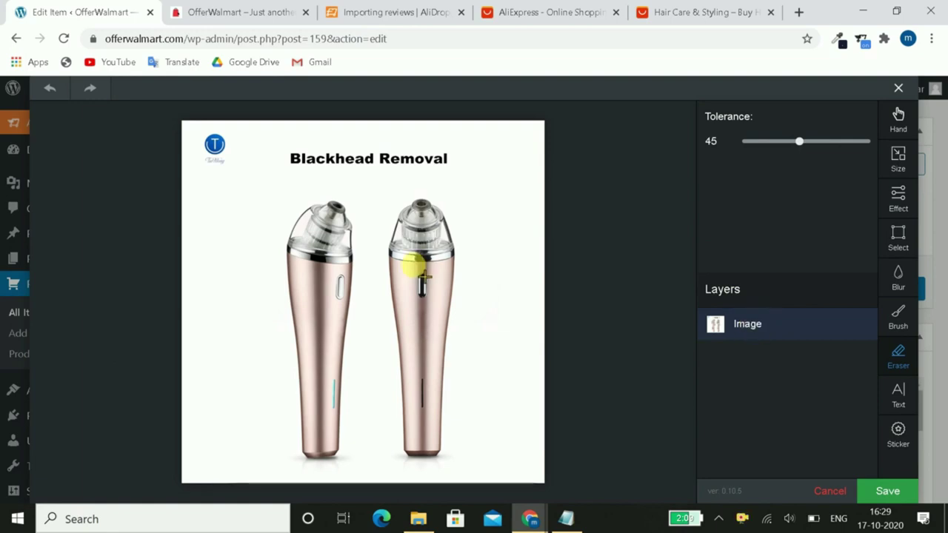
{"action": "left_click", "coordinate": [212, 144]}
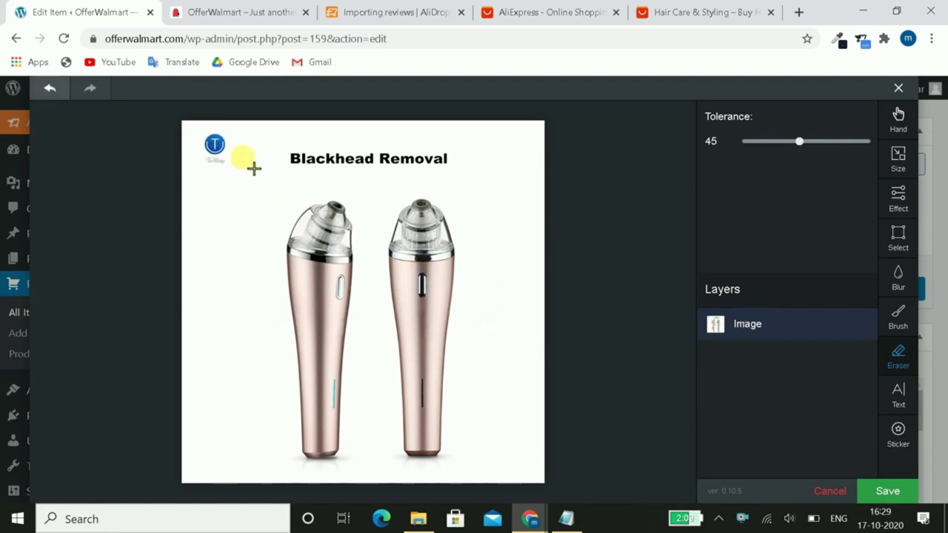
{"action": "left_click", "coordinate": [232, 157]}
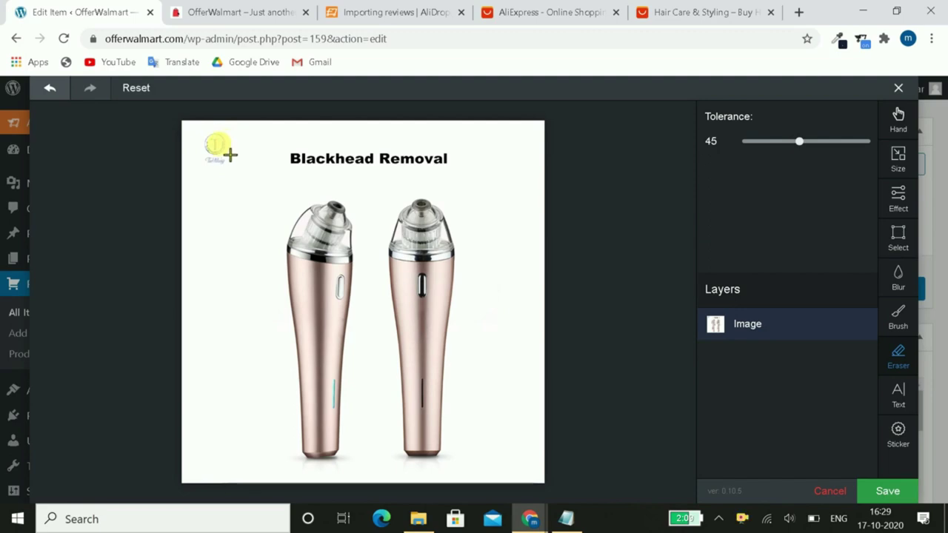
{"action": "left_click", "coordinate": [228, 157]}
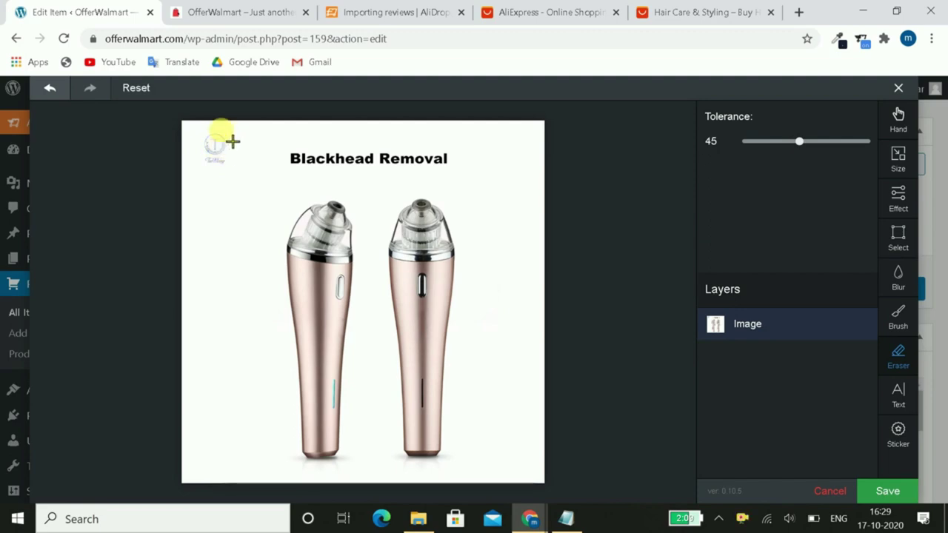
{"action": "left_click_drag", "start_coordinate": [800, 142], "coordinate": [867, 146]}
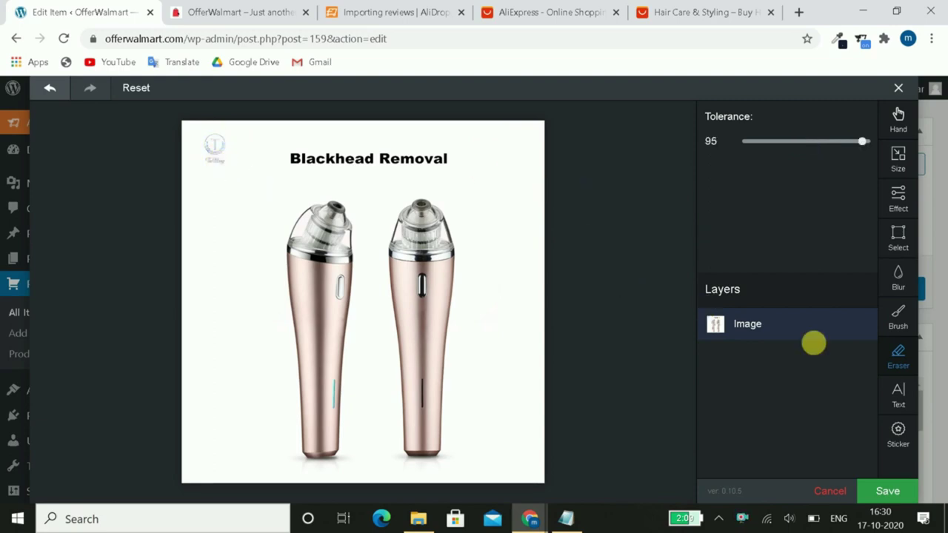
{"action": "left_click", "coordinate": [889, 492]}
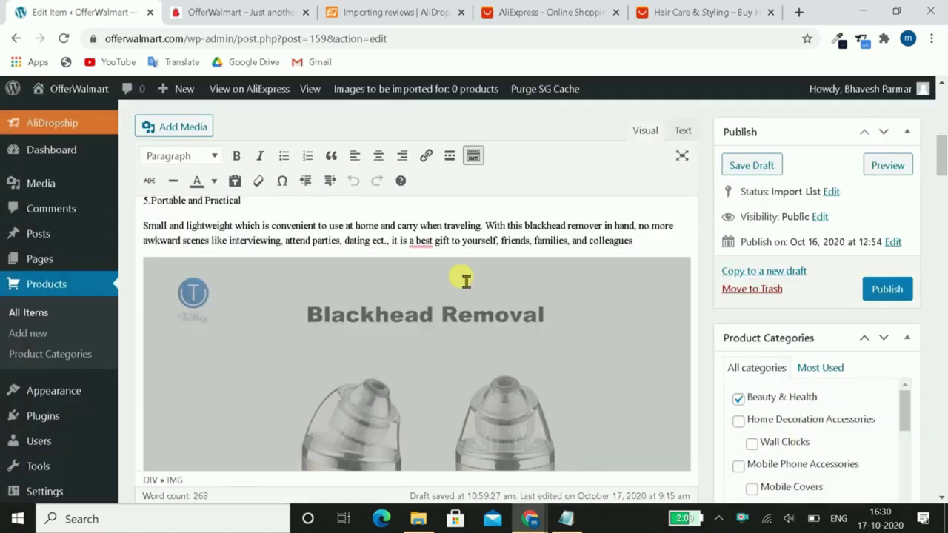
{"action": "scroll", "coordinate": [446, 292], "scroll_direction": "down", "scroll_amount": 5}
{"action": "scroll", "coordinate": [445, 290], "scroll_direction": "down", "scroll_amount": 20}
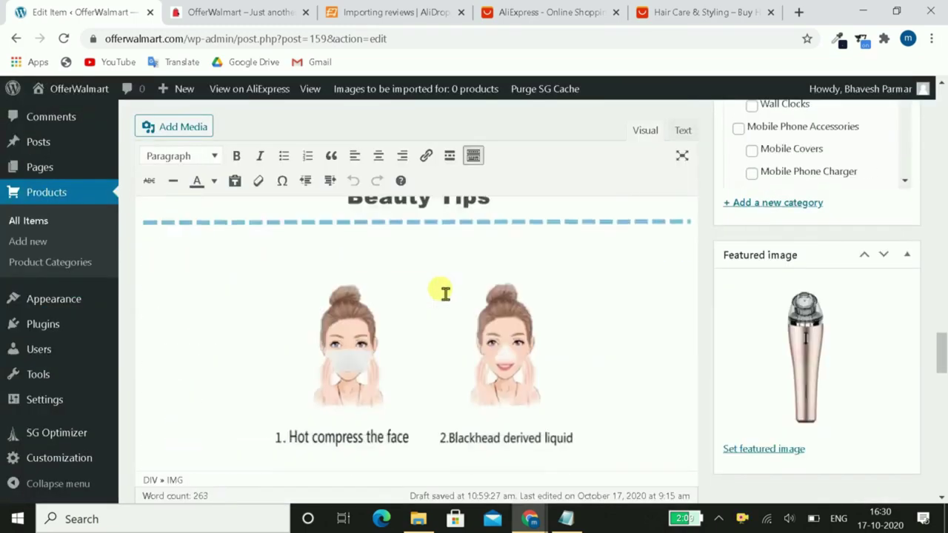
{"action": "scroll", "coordinate": [434, 288], "scroll_direction": "up", "scroll_amount": 9}
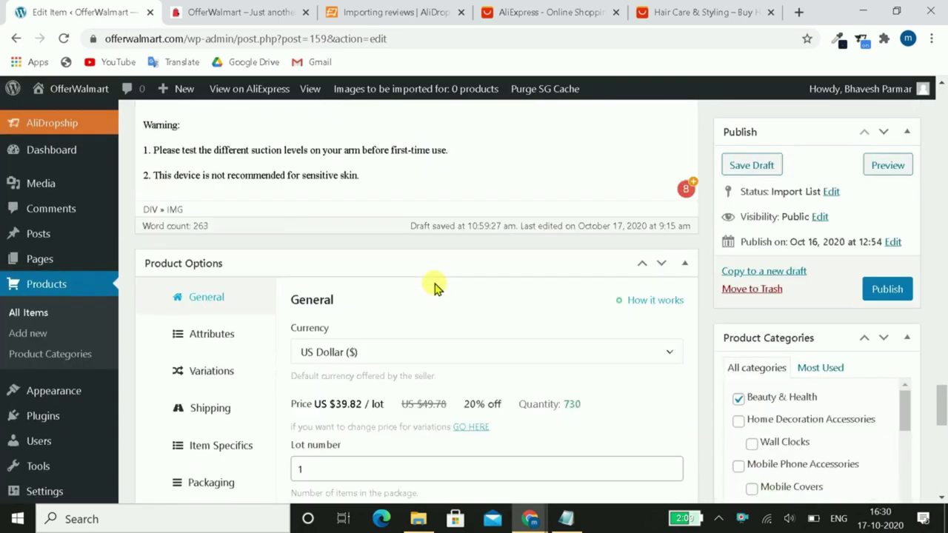
{"action": "scroll", "coordinate": [432, 284], "scroll_direction": "down", "scroll_amount": 1}
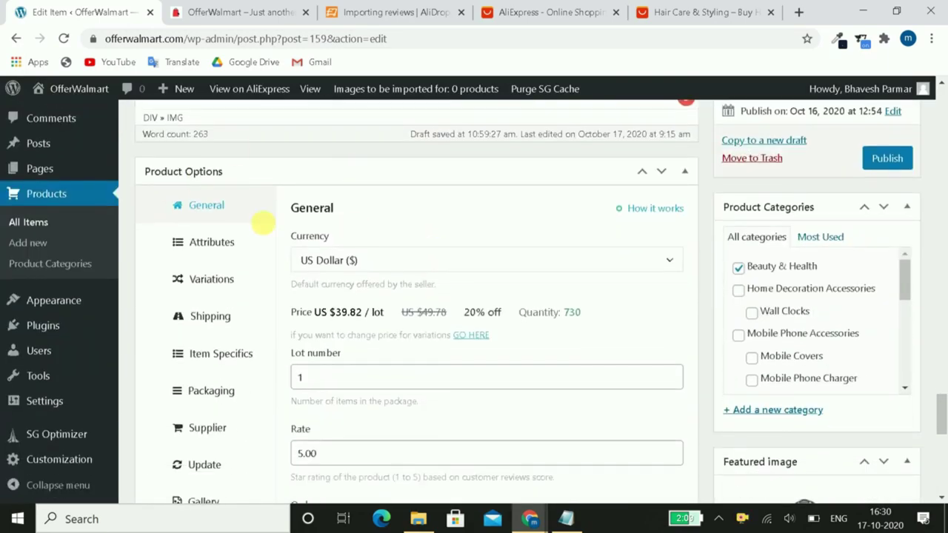
{"action": "scroll", "coordinate": [353, 365], "scroll_direction": "down", "scroll_amount": 1}
{"action": "scroll", "coordinate": [353, 365], "scroll_direction": "down", "scroll_amount": 1}
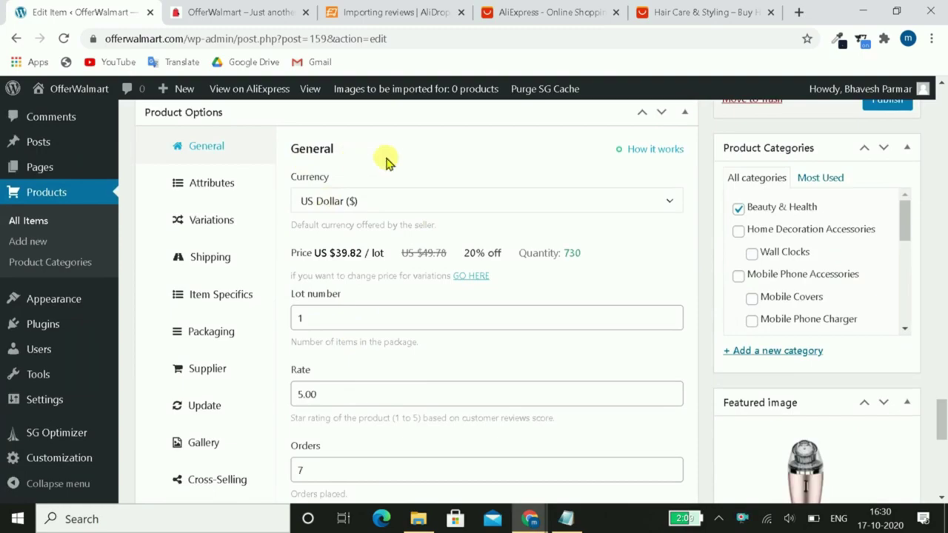
{"action": "left_click", "coordinate": [354, 207]}
{"action": "left_click", "coordinate": [351, 203]}
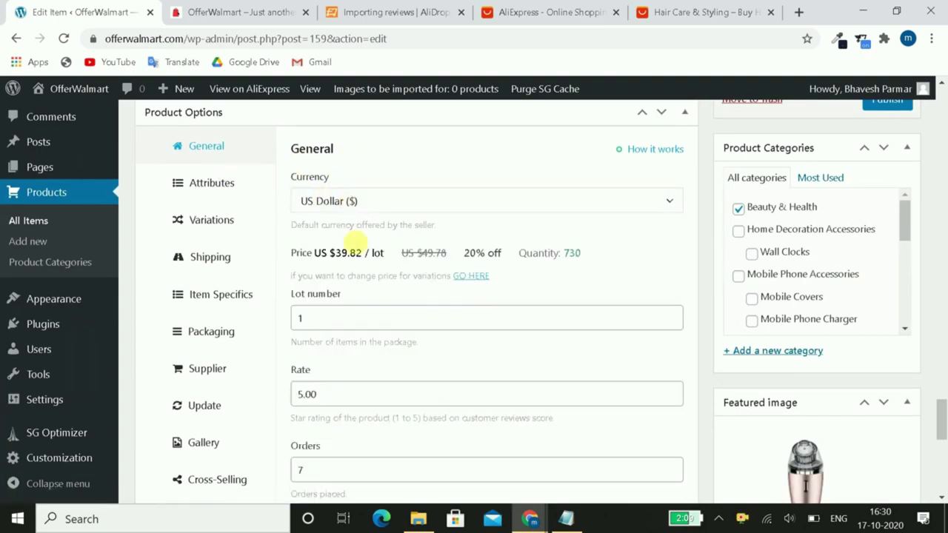
{"action": "scroll", "coordinate": [300, 204], "scroll_direction": "down", "scroll_amount": 1}
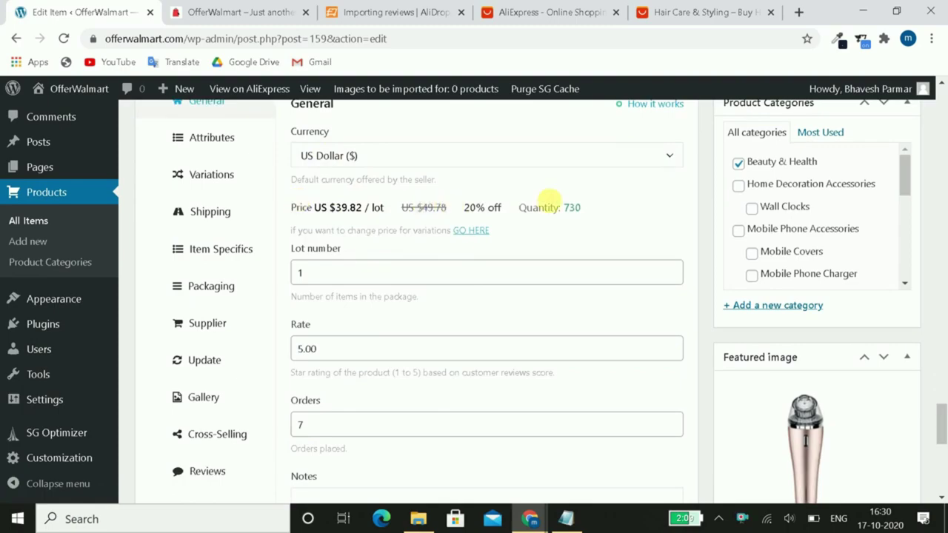
{"action": "scroll", "coordinate": [445, 248], "scroll_direction": "down", "scroll_amount": 2}
{"action": "scroll", "coordinate": [349, 282], "scroll_direction": "down", "scroll_amount": 3}
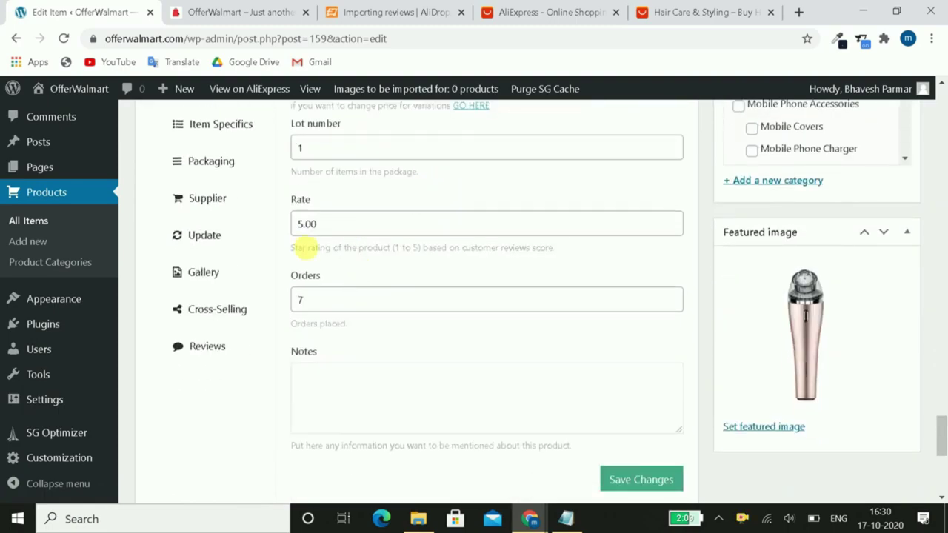
{"action": "scroll", "coordinate": [371, 345], "scroll_direction": "up", "scroll_amount": 2}
{"action": "scroll", "coordinate": [233, 186], "scroll_direction": "up", "scroll_amount": 3}
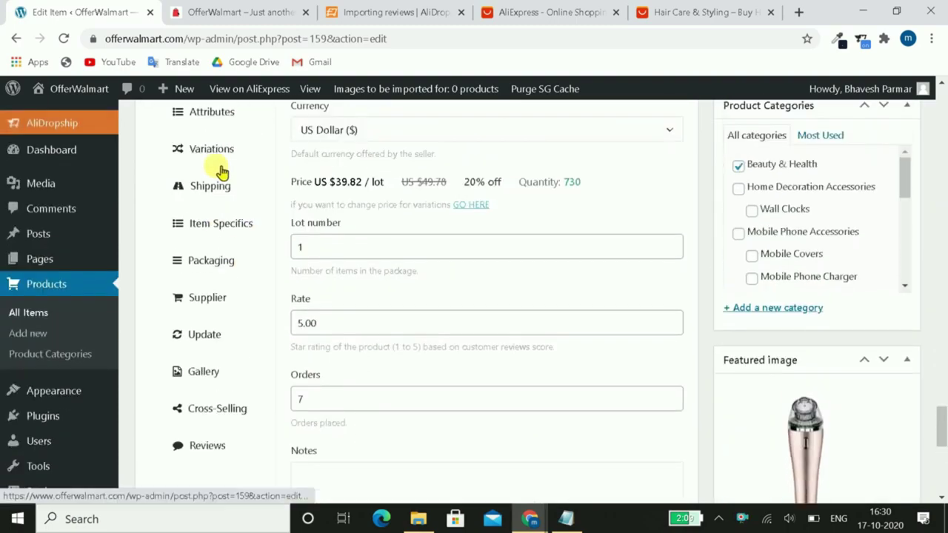
Review the product's attributes, such as Color and Ships From.
{"action": "left_click", "coordinate": [207, 176]}
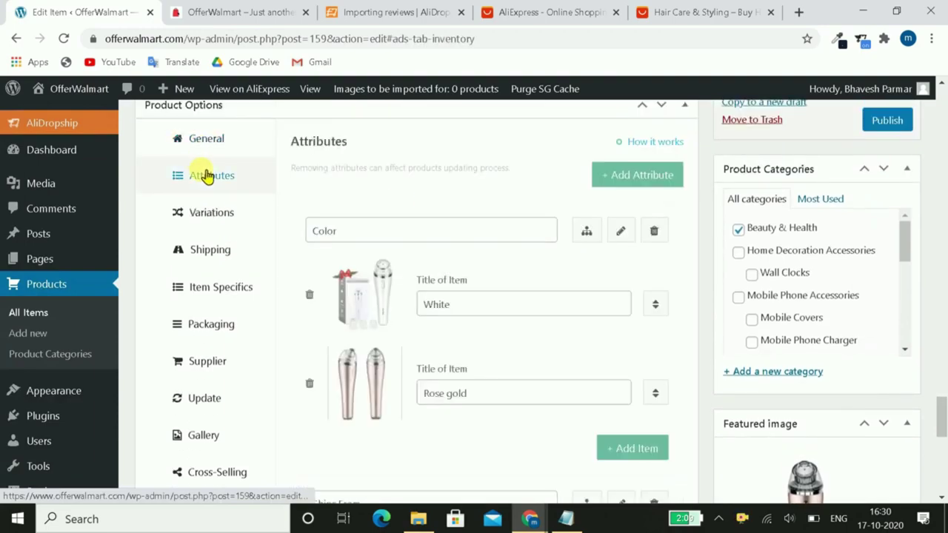
{"action": "scroll", "coordinate": [332, 364], "scroll_direction": "down", "scroll_amount": 2}
{"action": "scroll", "coordinate": [457, 360], "scroll_direction": "down", "scroll_amount": 3}
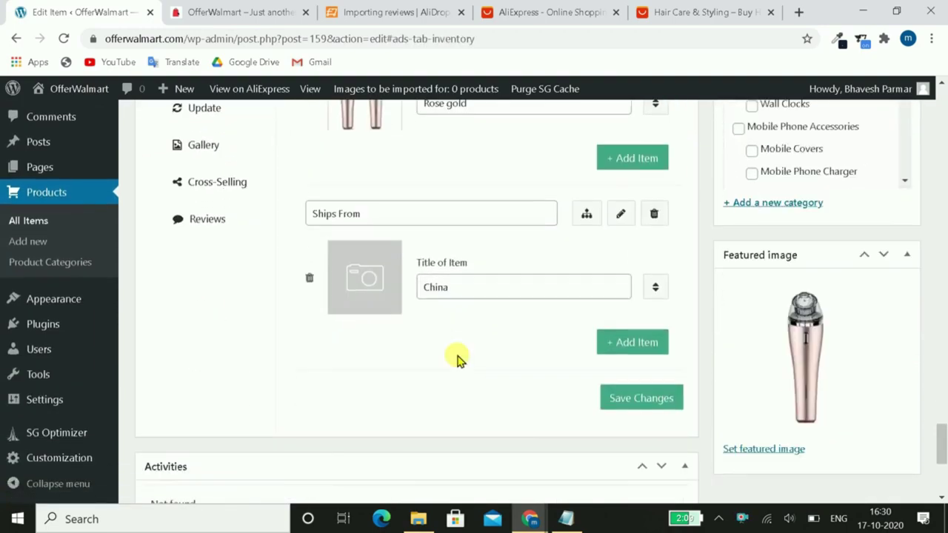
{"action": "scroll", "coordinate": [457, 360], "scroll_direction": "up", "scroll_amount": 4}
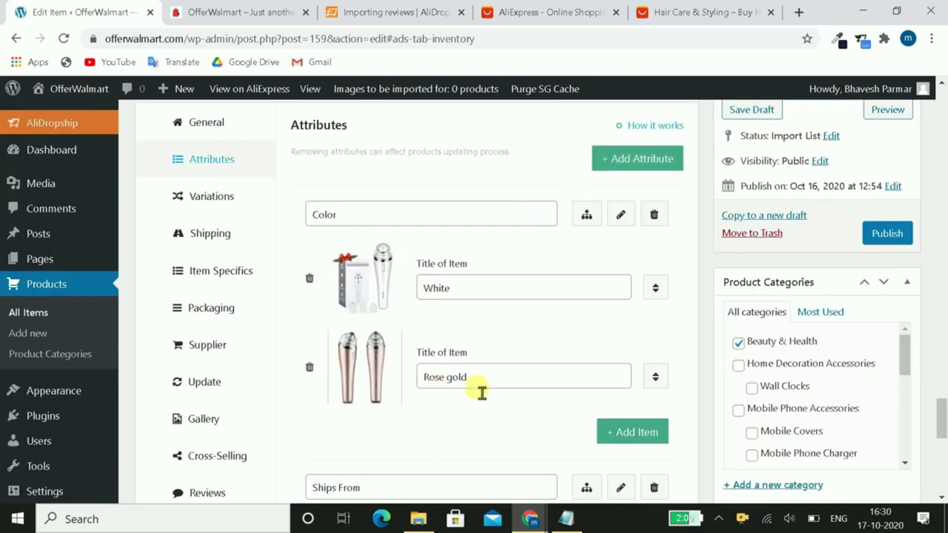
{"action": "scroll", "coordinate": [329, 400], "scroll_direction": "up", "scroll_amount": 1}
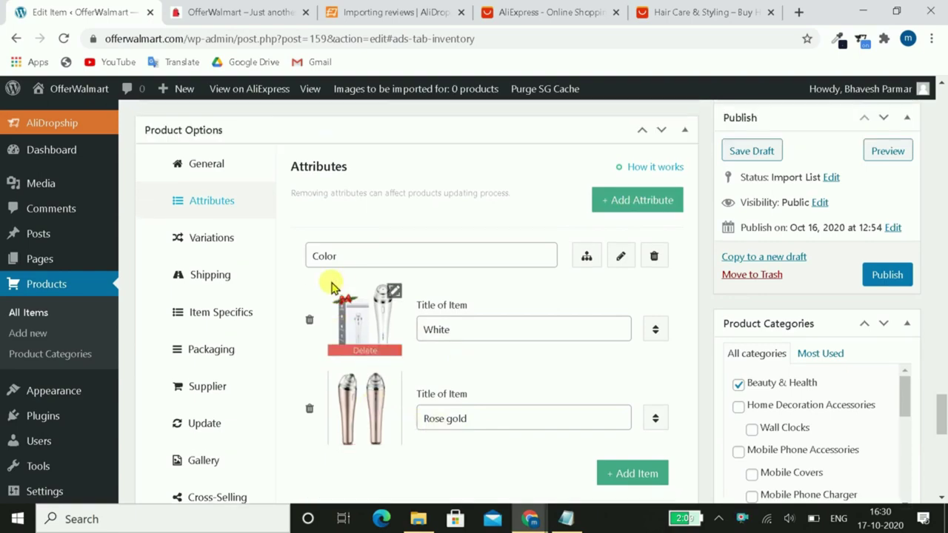
Look through the variations' prices and stock, then show the Free and Express Shipping options.
{"action": "left_click", "coordinate": [212, 238]}
{"action": "scroll", "coordinate": [449, 249], "scroll_direction": "down", "scroll_amount": 5}
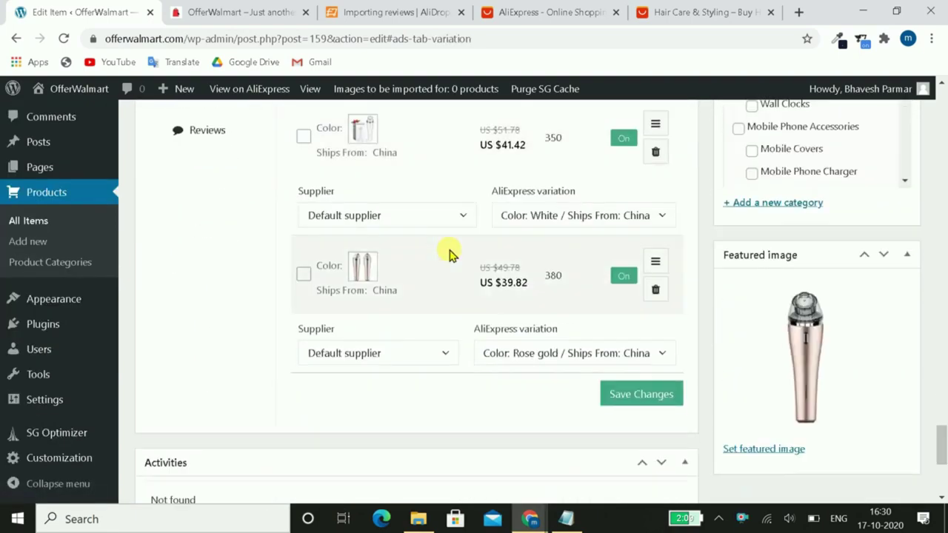
{"action": "scroll", "coordinate": [453, 132], "scroll_direction": "up", "scroll_amount": 1}
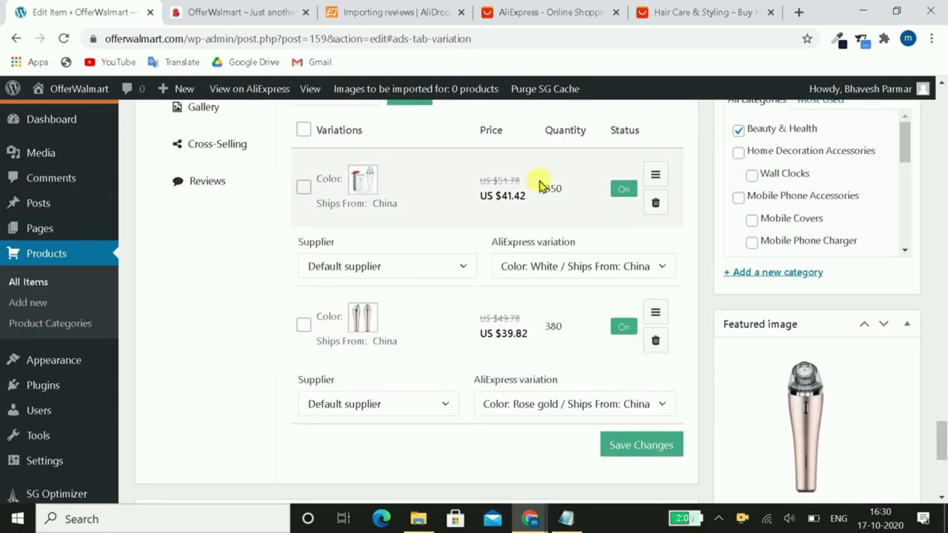
{"action": "scroll", "coordinate": [346, 240], "scroll_direction": "up", "scroll_amount": 1}
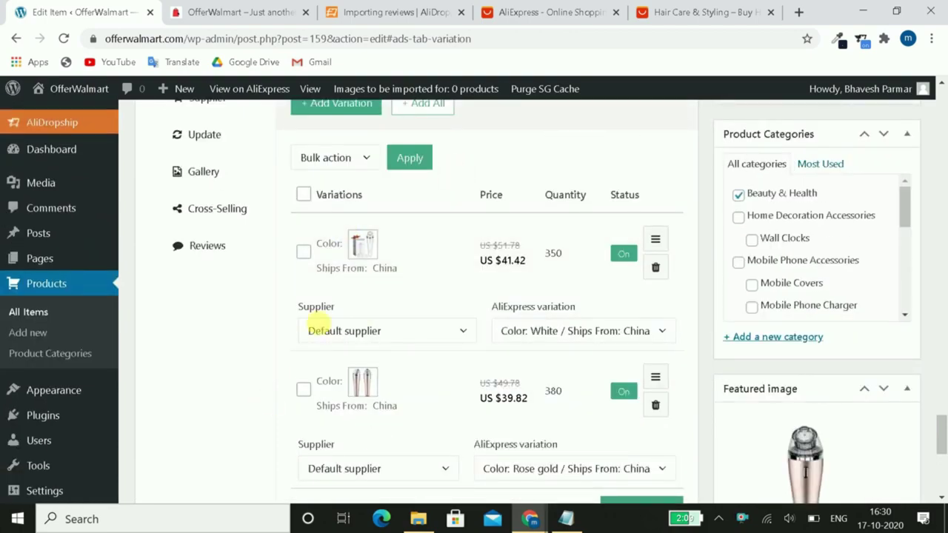
{"action": "scroll", "coordinate": [314, 316], "scroll_direction": "up", "scroll_amount": 5}
{"action": "left_click", "coordinate": [216, 224]}
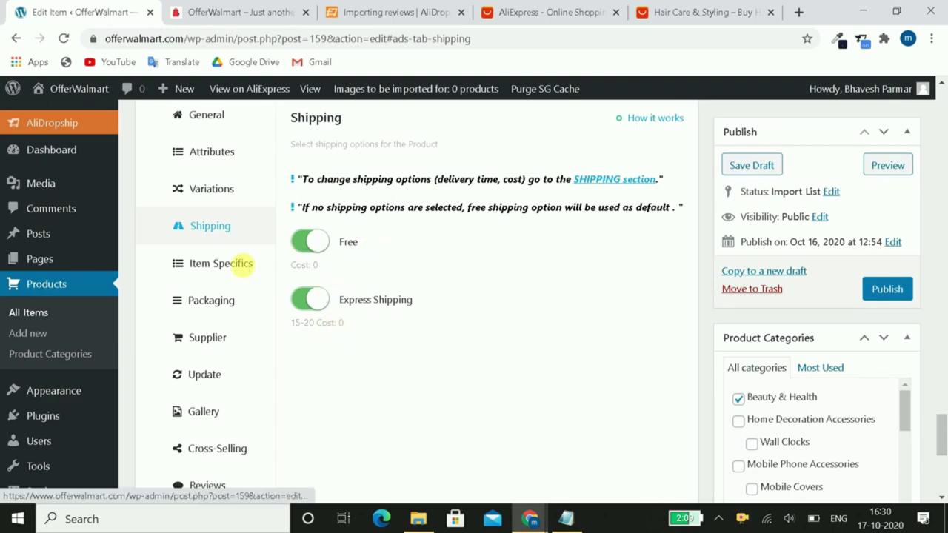
Scroll through the product's Item Specifics table.
{"action": "left_click", "coordinate": [243, 265]}
{"action": "scroll", "coordinate": [368, 266], "scroll_direction": "down", "scroll_amount": 2}
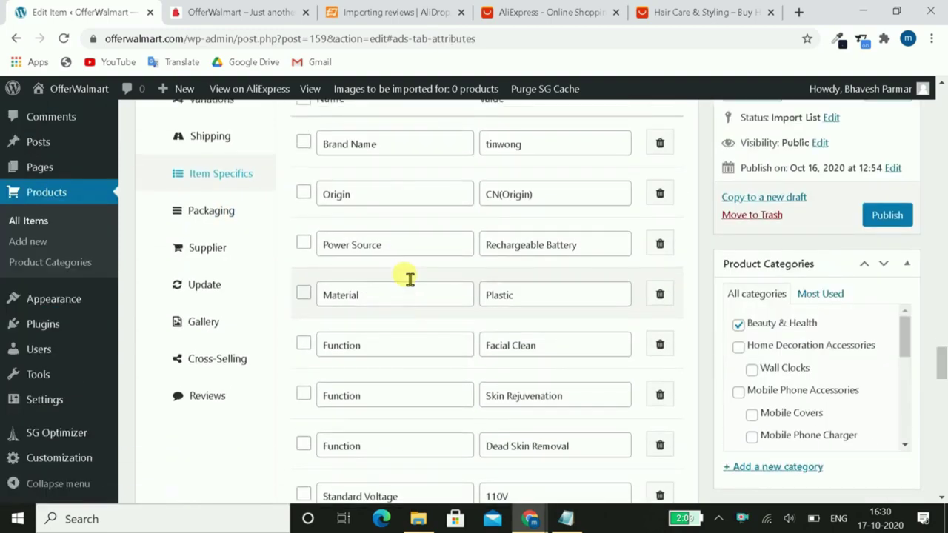
{"action": "scroll", "coordinate": [408, 277], "scroll_direction": "up", "scroll_amount": 2}
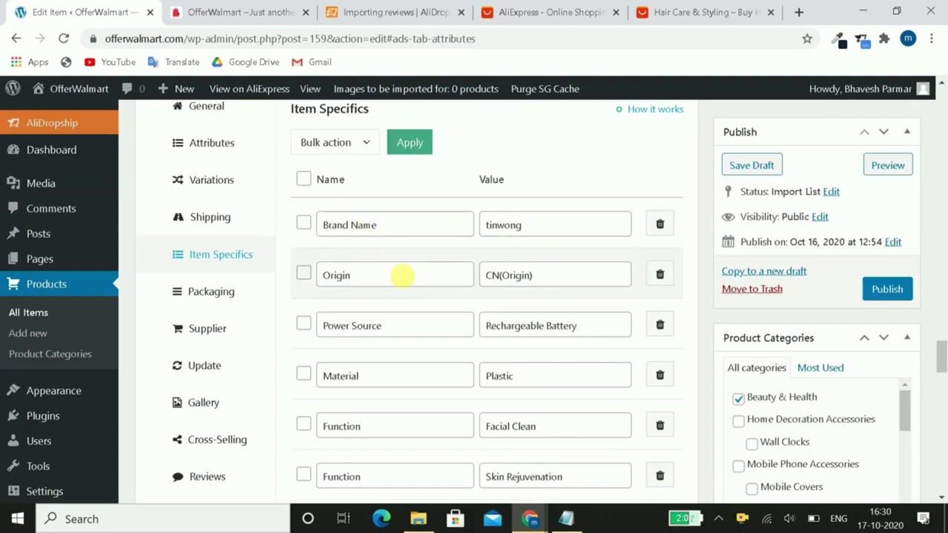
{"action": "scroll", "coordinate": [430, 288], "scroll_direction": "down", "scroll_amount": 4}
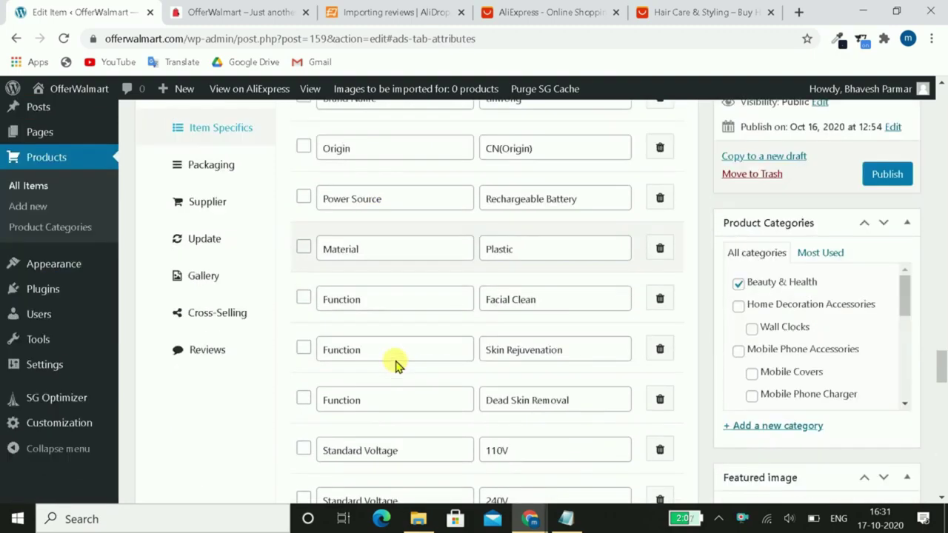
{"action": "scroll", "coordinate": [393, 360], "scroll_direction": "up", "scroll_amount": 2}
{"action": "scroll", "coordinate": [394, 360], "scroll_direction": "up", "scroll_amount": 2}
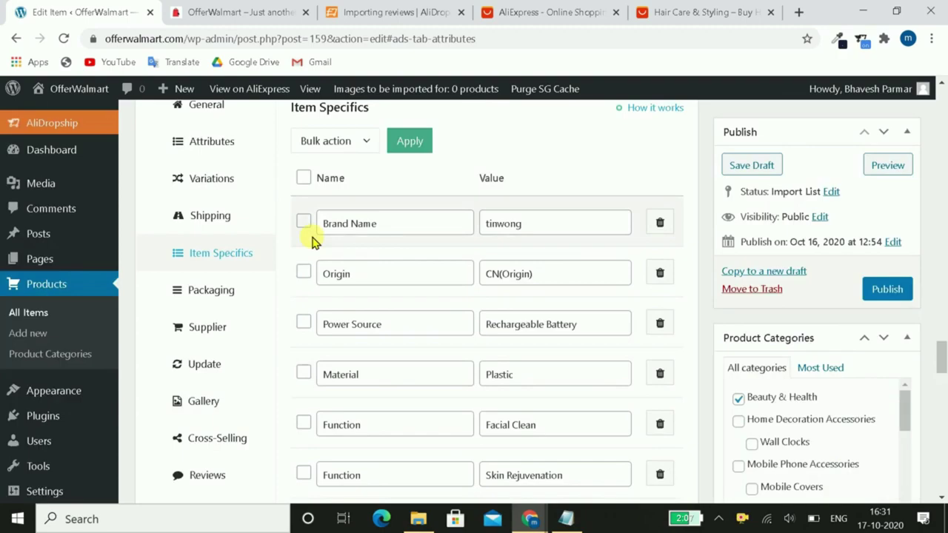
{"action": "scroll", "coordinate": [237, 254], "scroll_direction": "down", "scroll_amount": 3}
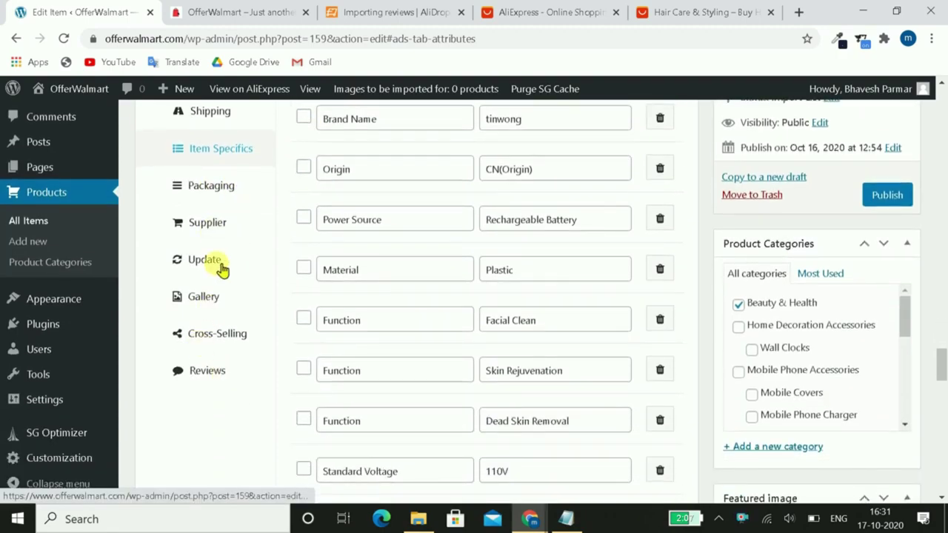
Show the Update settings: out-of-stock to draft, automatic price and stock updates.
{"action": "left_click", "coordinate": [204, 259]}
{"action": "scroll", "coordinate": [371, 256], "scroll_direction": "up", "scroll_amount": 1}
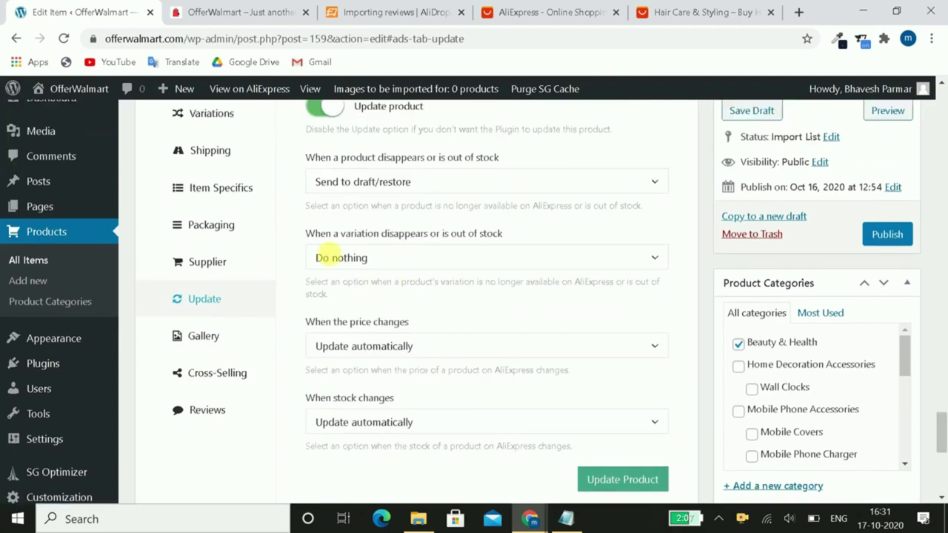
{"action": "scroll", "coordinate": [396, 296], "scroll_direction": "down", "scroll_amount": 1}
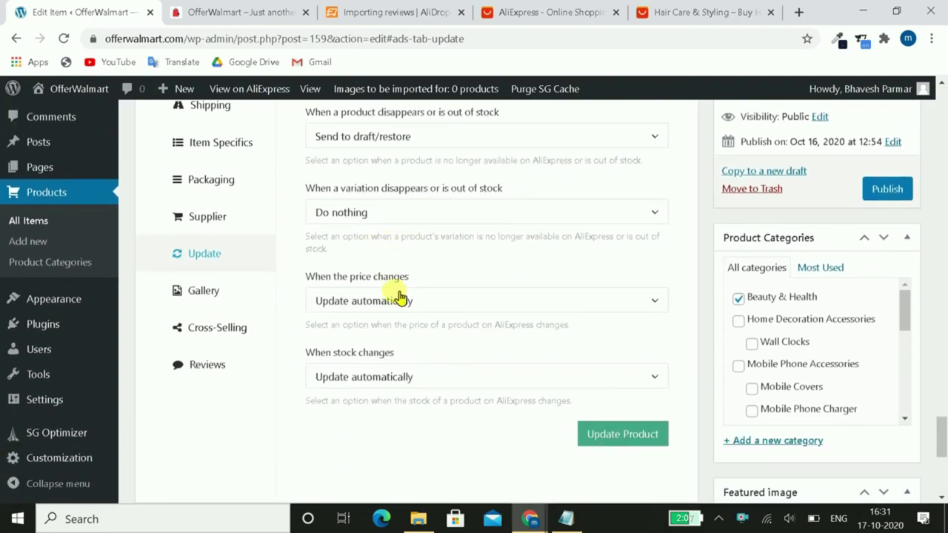
Show the Gallery tab with its six product images and the Video section's video link.
{"action": "left_click", "coordinate": [194, 290]}
{"action": "scroll", "coordinate": [415, 285], "scroll_direction": "down", "scroll_amount": 1}
{"action": "scroll", "coordinate": [371, 244], "scroll_direction": "up", "scroll_amount": 2}
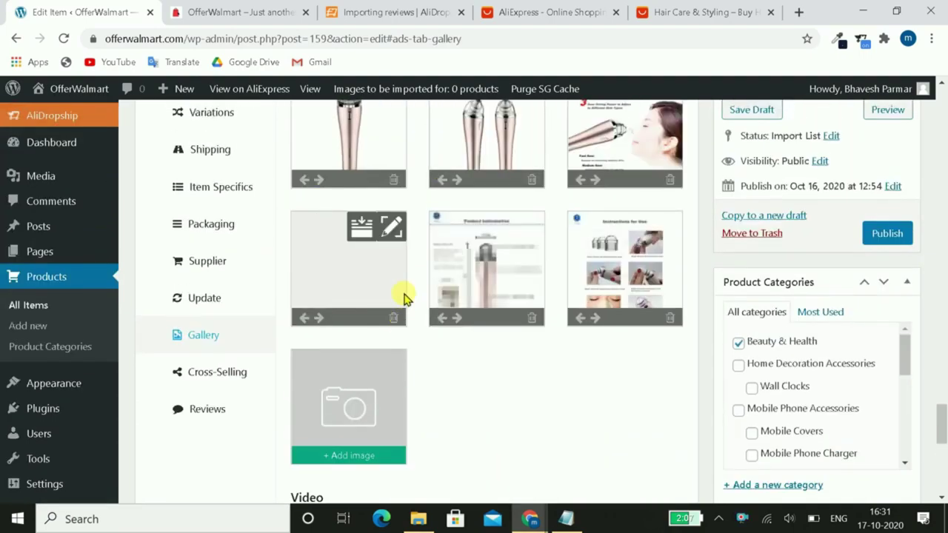
{"action": "scroll", "coordinate": [482, 244], "scroll_direction": "up", "scroll_amount": 2}
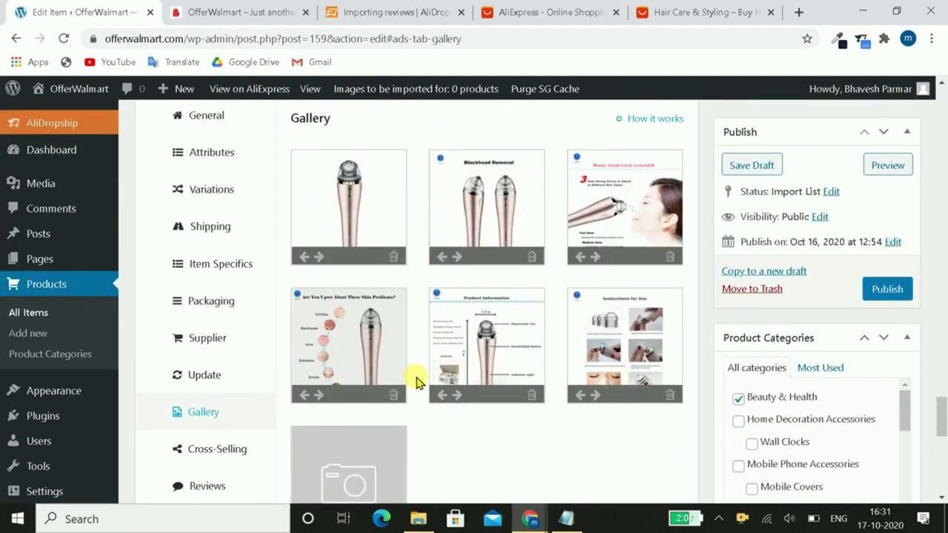
{"action": "mouse_move", "coordinate": [522, 166]}
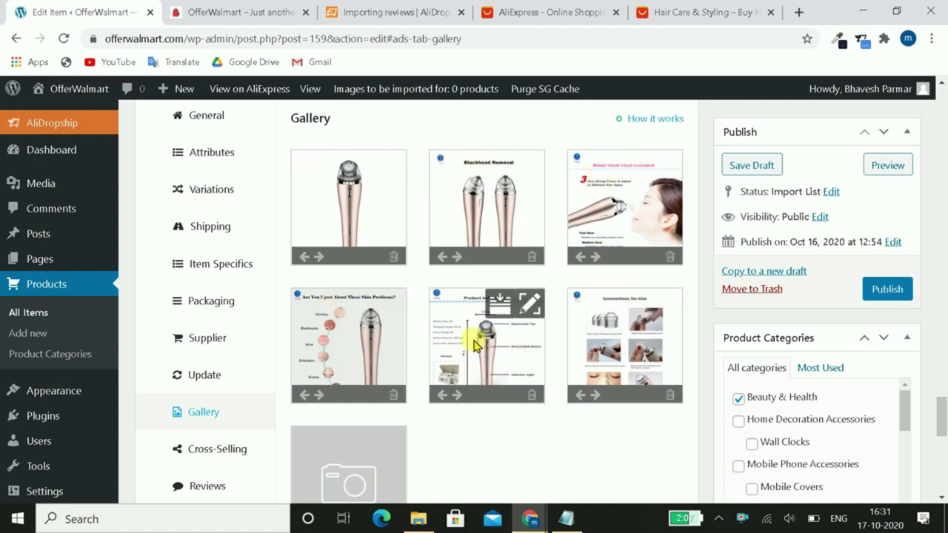
{"action": "scroll", "coordinate": [208, 361], "scroll_direction": "down", "scroll_amount": 2}
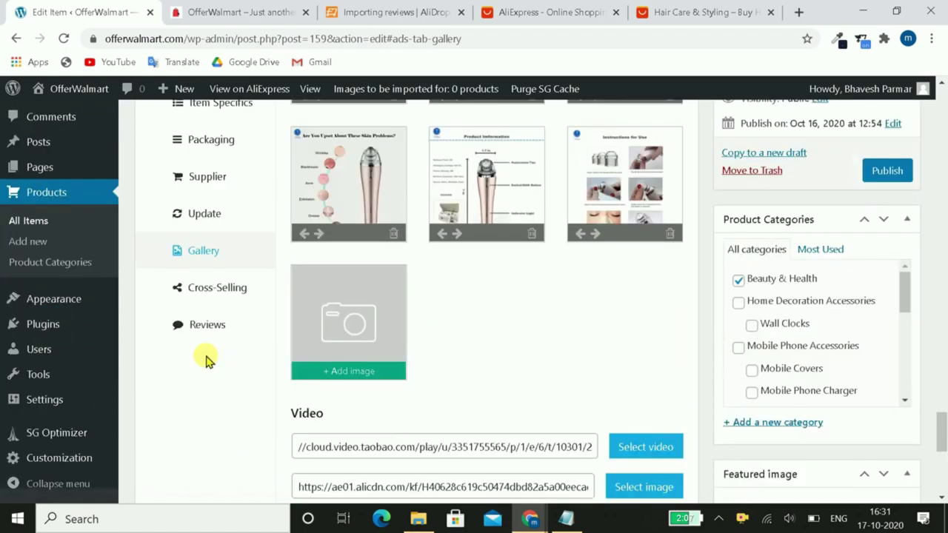
{"action": "left_click", "coordinate": [207, 327]}
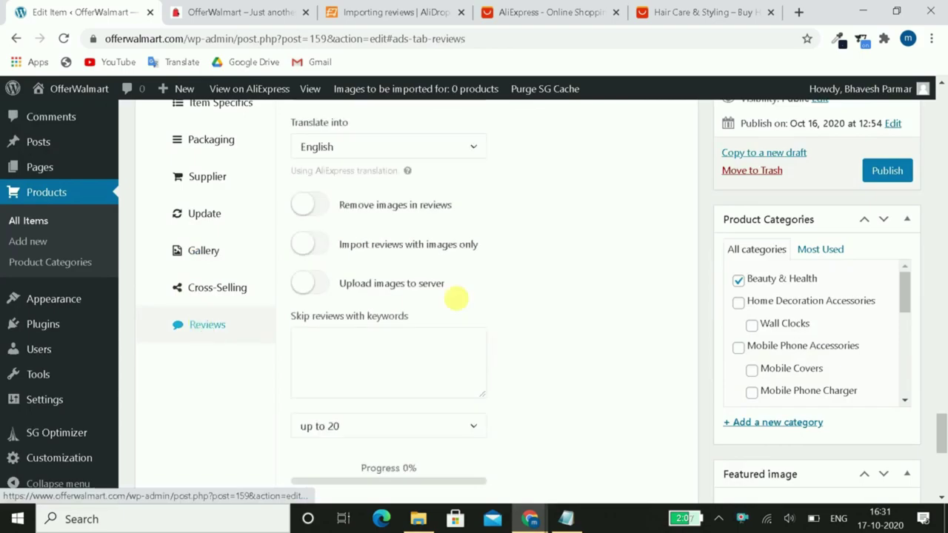
{"action": "scroll", "coordinate": [455, 303], "scroll_direction": "down", "scroll_amount": 2}
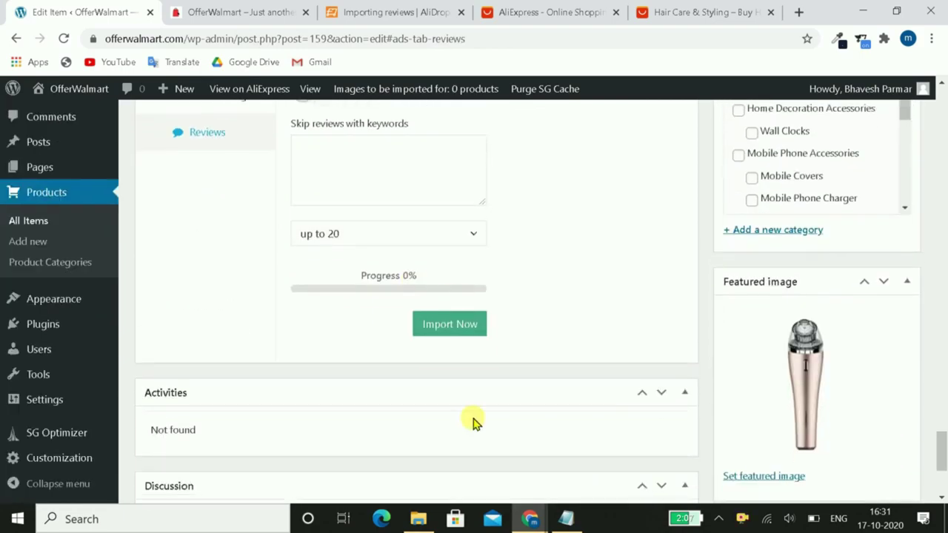
{"action": "scroll", "coordinate": [348, 326], "scroll_direction": "up", "scroll_amount": 2}
{"action": "scroll", "coordinate": [349, 322], "scroll_direction": "up", "scroll_amount": 1}
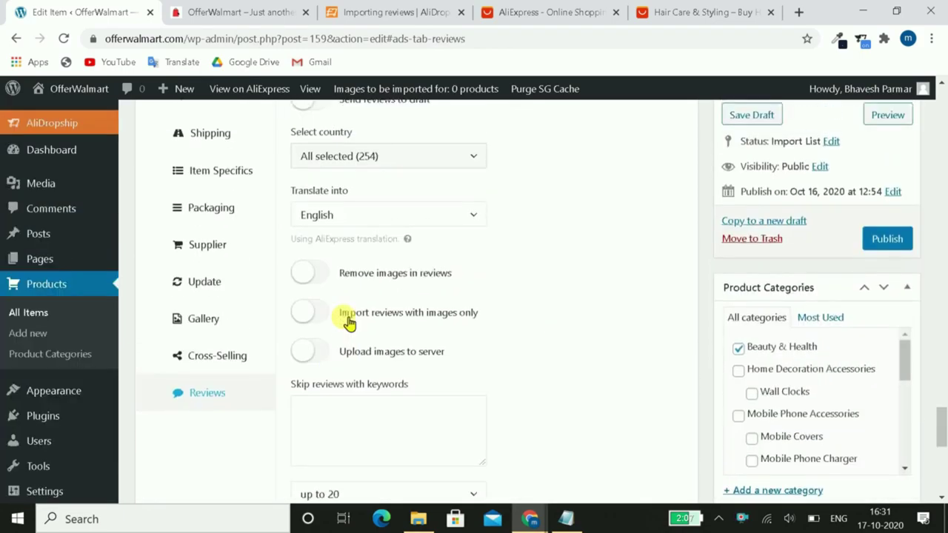
{"action": "scroll", "coordinate": [346, 313], "scroll_direction": "down", "scroll_amount": 3}
{"action": "left_click", "coordinate": [326, 288]}
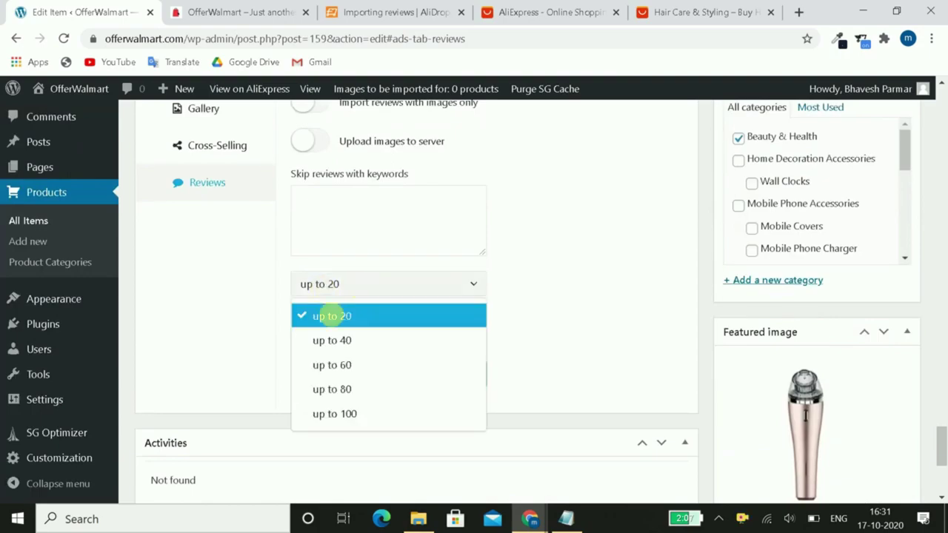
{"action": "left_click", "coordinate": [577, 286]}
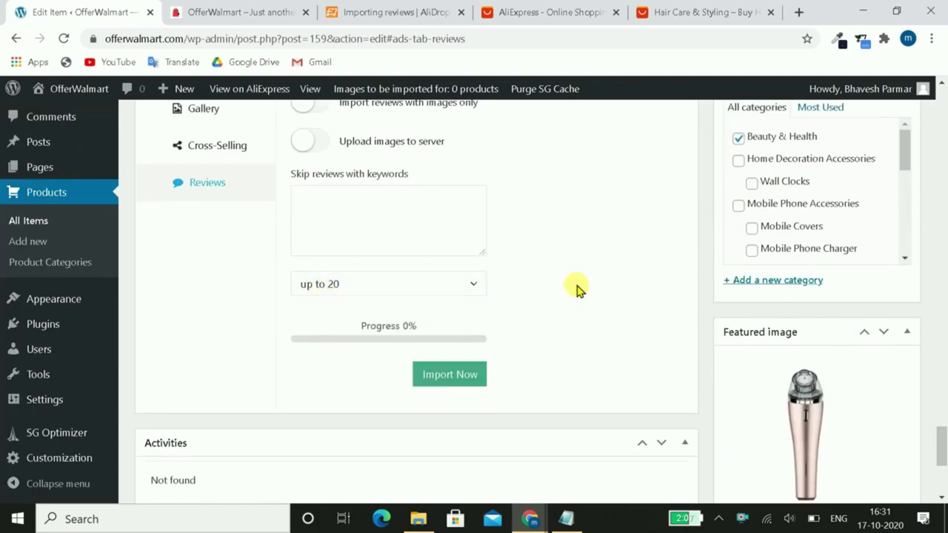
{"action": "scroll", "coordinate": [576, 288], "scroll_direction": "up", "scroll_amount": 3}
{"action": "scroll", "coordinate": [374, 204], "scroll_direction": "up", "scroll_amount": 1}
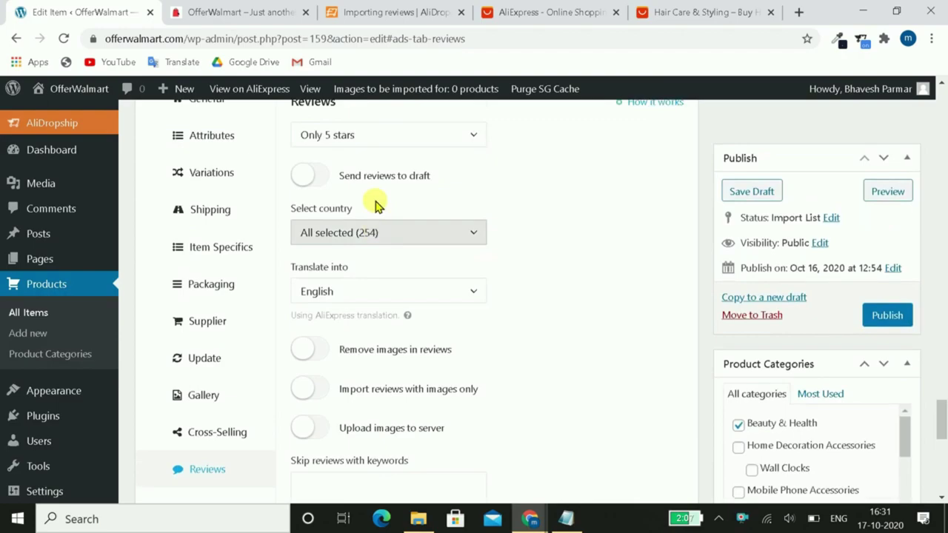
{"action": "left_click", "coordinate": [339, 157]}
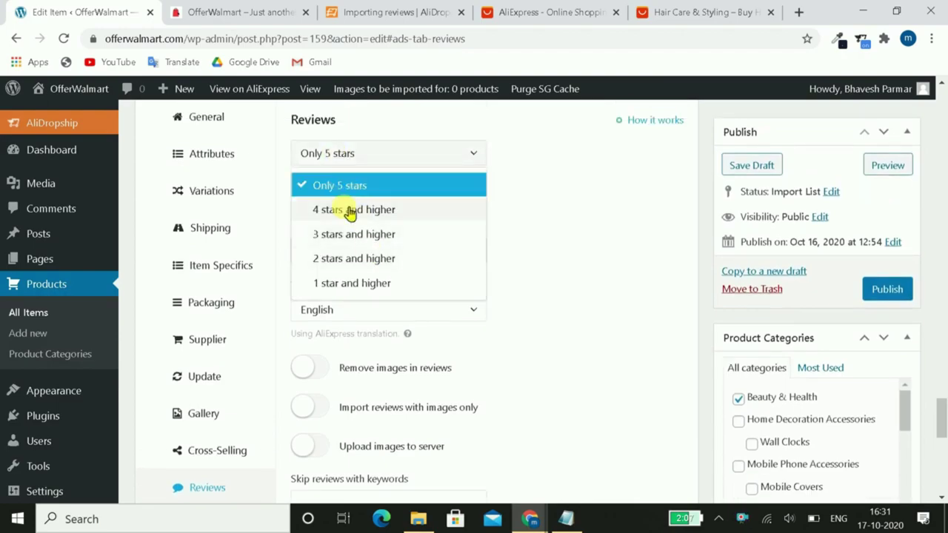
{"action": "left_click", "coordinate": [532, 222]}
{"action": "scroll", "coordinate": [531, 222], "scroll_direction": "down", "scroll_amount": 2}
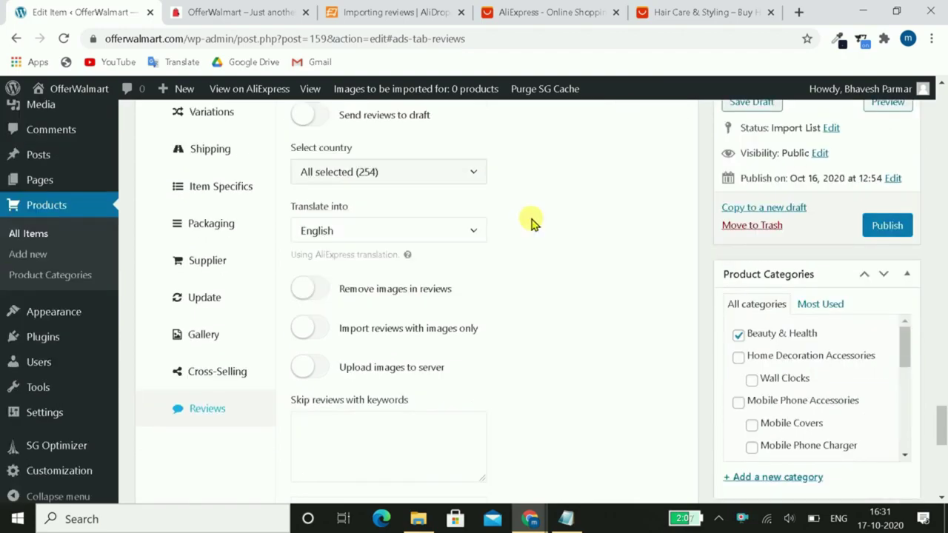
{"action": "scroll", "coordinate": [532, 223], "scroll_direction": "down", "scroll_amount": 10}
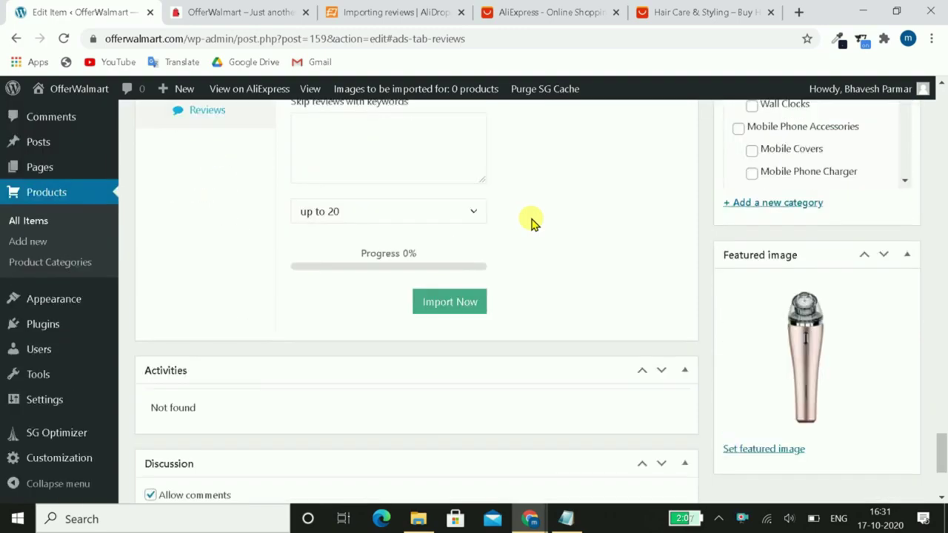
Publish the TinWong Blackhead Remover product.
{"action": "scroll", "coordinate": [370, 271], "scroll_direction": "down", "scroll_amount": 2}
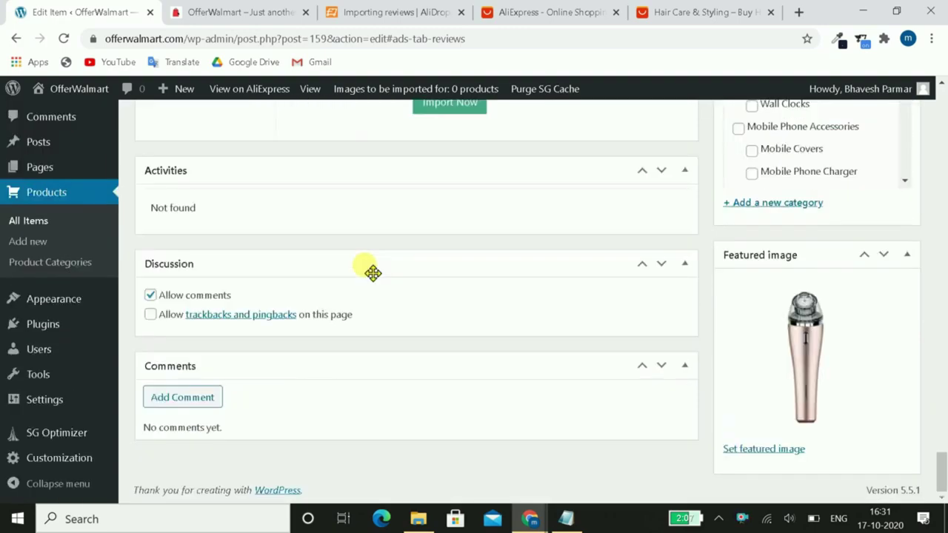
{"action": "scroll", "coordinate": [371, 271], "scroll_direction": "up", "scroll_amount": 17}
{"action": "scroll", "coordinate": [370, 273], "scroll_direction": "up", "scroll_amount": 15}
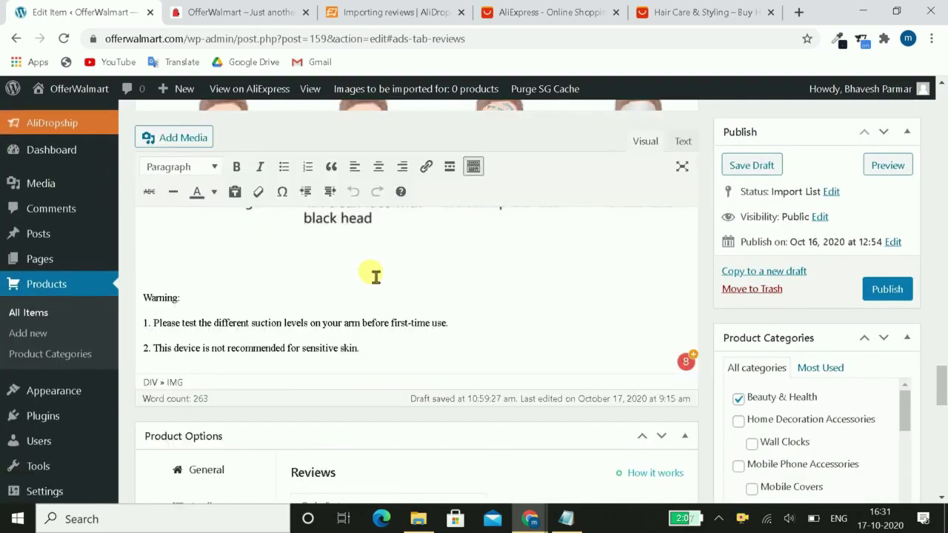
{"action": "scroll", "coordinate": [836, 247], "scroll_direction": "down", "scroll_amount": 6}
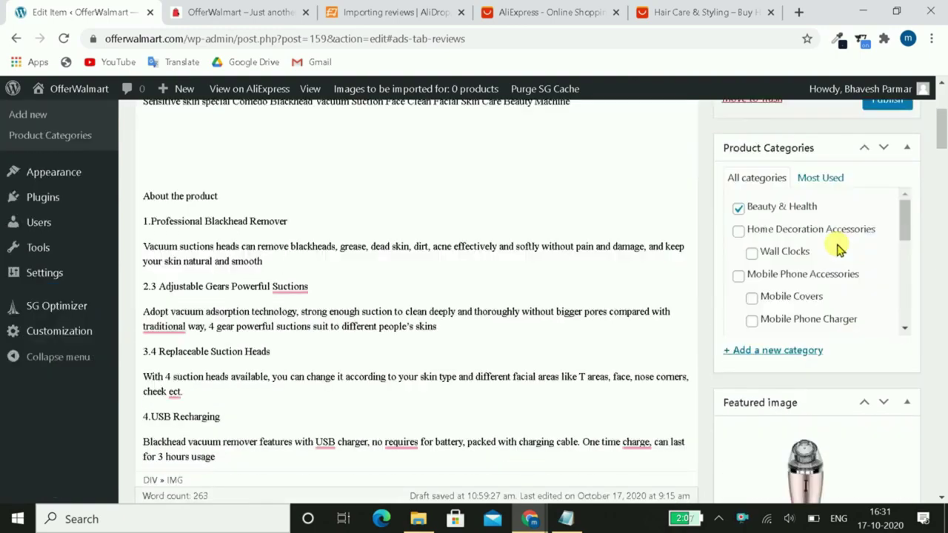
{"action": "scroll", "coordinate": [836, 246], "scroll_direction": "up", "scroll_amount": 5}
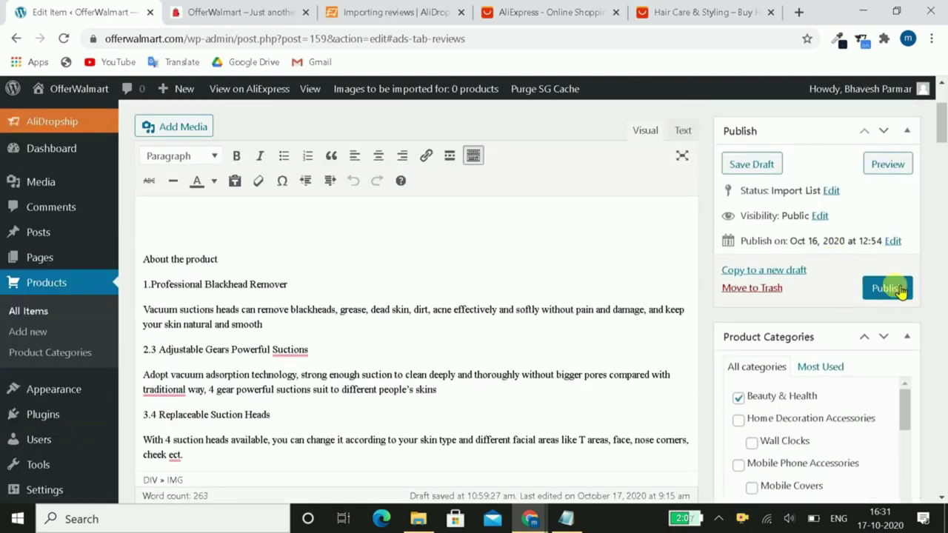
{"action": "left_click", "coordinate": [895, 287]}
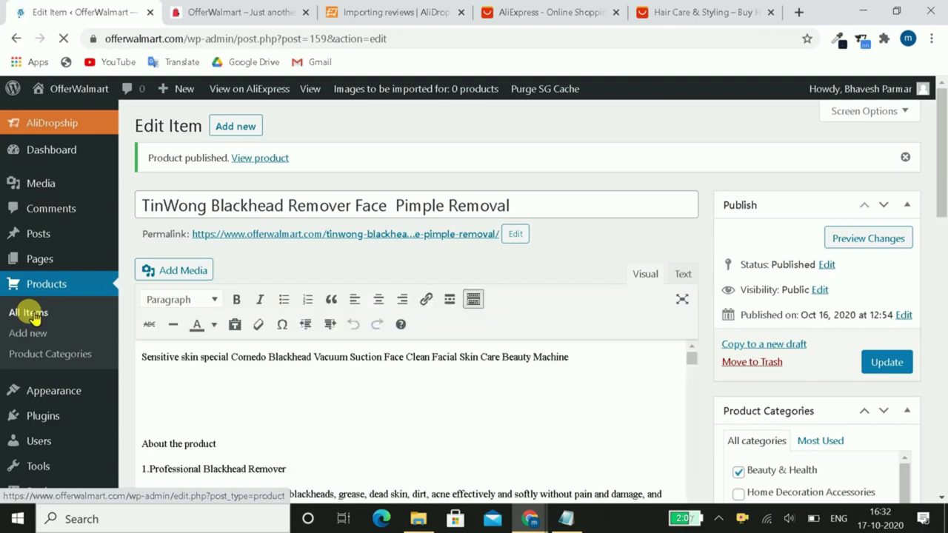
Go to Products > All Items, then bring the incognito storefront window forward.
{"action": "left_click", "coordinate": [32, 314]}
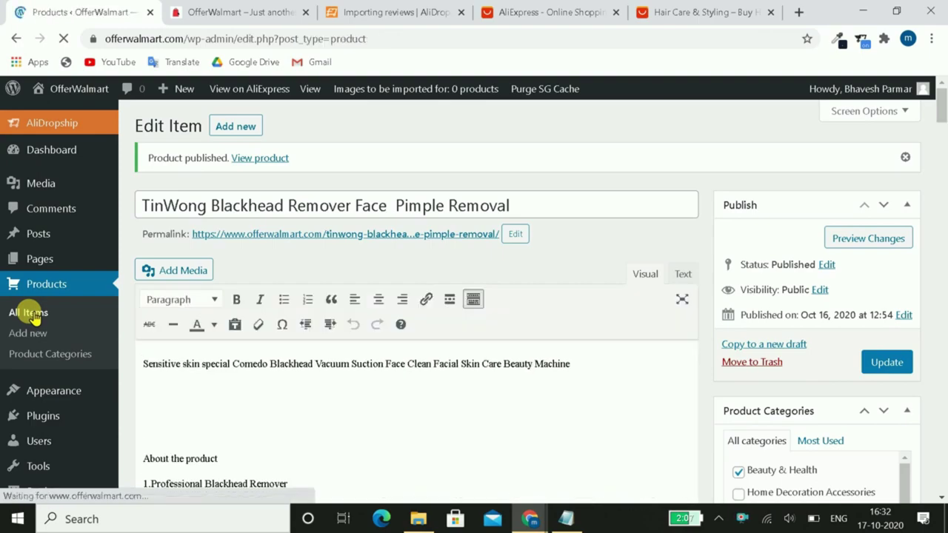
{"action": "mouse_move", "coordinate": [523, 515]}
{"action": "left_click", "coordinate": [617, 453]}
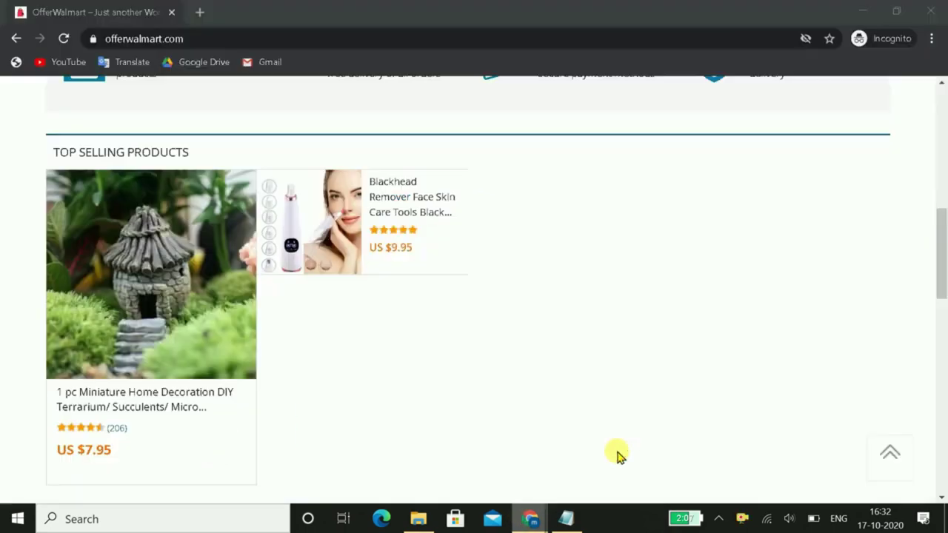
Reload the storefront to check for the TinWong product, then return to the Products list.
{"action": "left_click", "coordinate": [63, 40]}
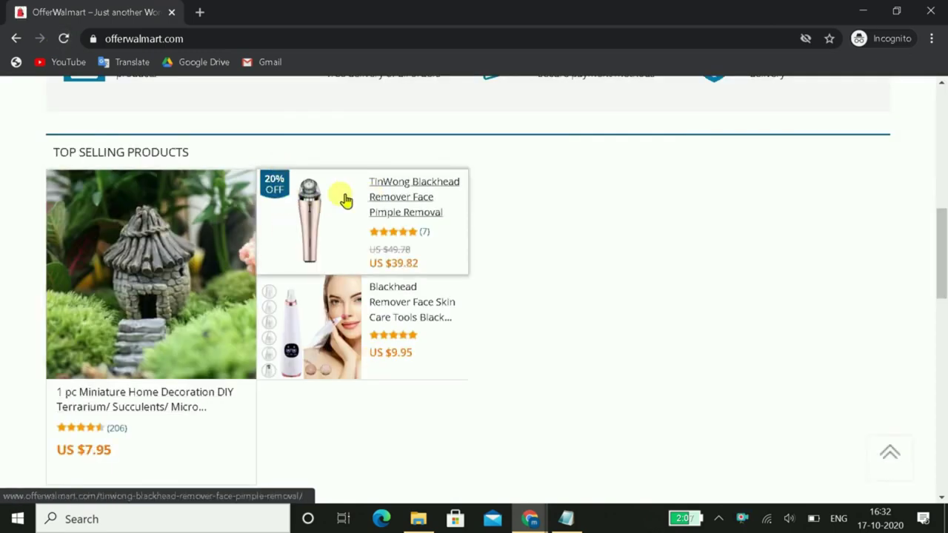
{"action": "mouse_move", "coordinate": [533, 519]}
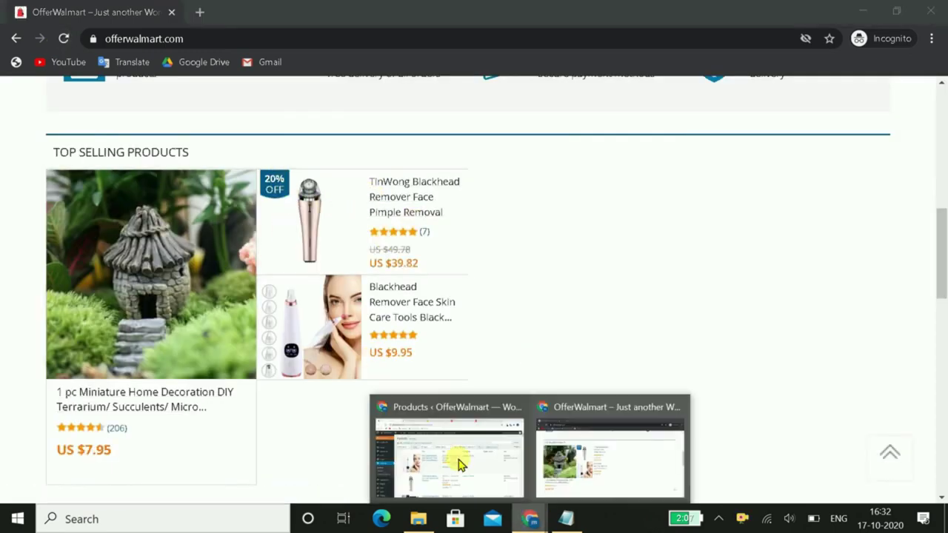
{"action": "left_click", "coordinate": [417, 422]}
Confirm TinWong is Published (3 of 44) and switch the sidebar to AliDropship.
{"action": "scroll", "coordinate": [375, 289], "scroll_direction": "down", "scroll_amount": 1}
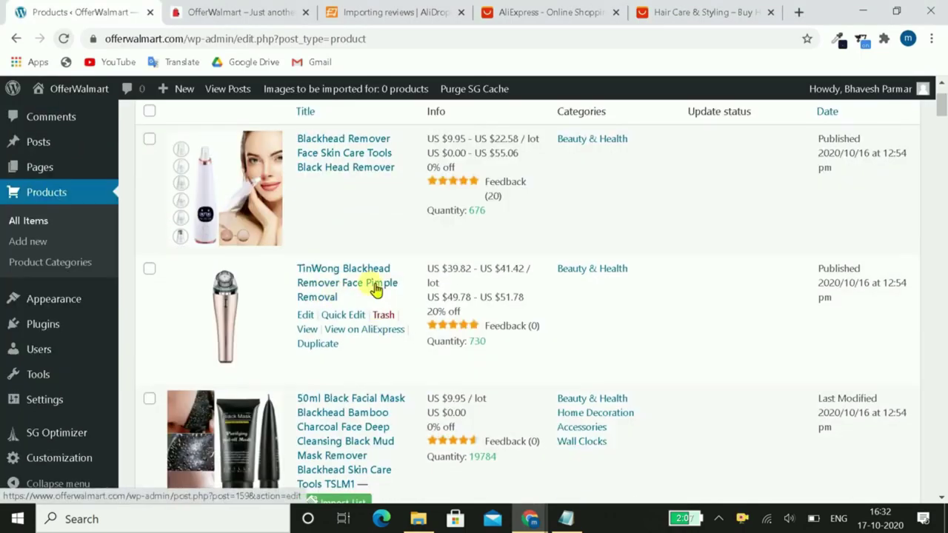
{"action": "scroll", "coordinate": [296, 282], "scroll_direction": "down", "scroll_amount": 2}
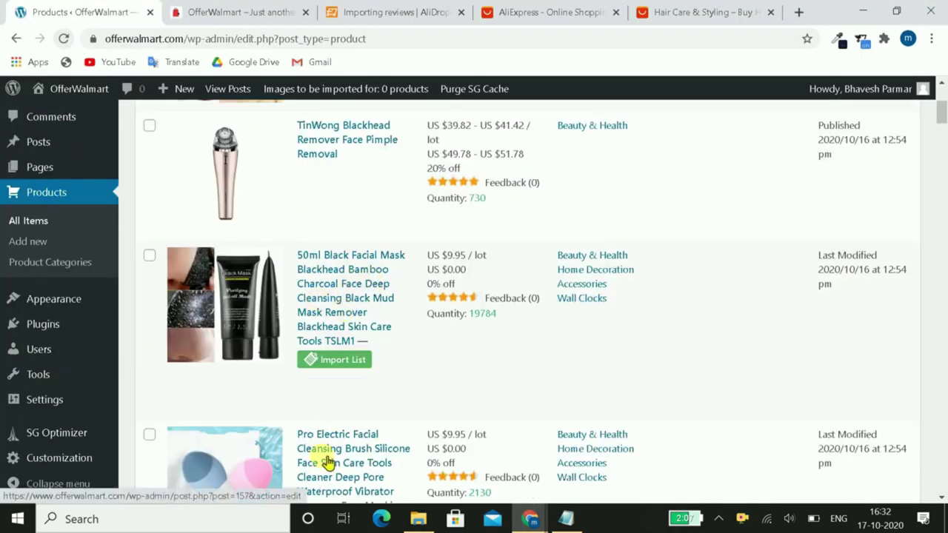
{"action": "scroll", "coordinate": [314, 328], "scroll_direction": "down", "scroll_amount": 1}
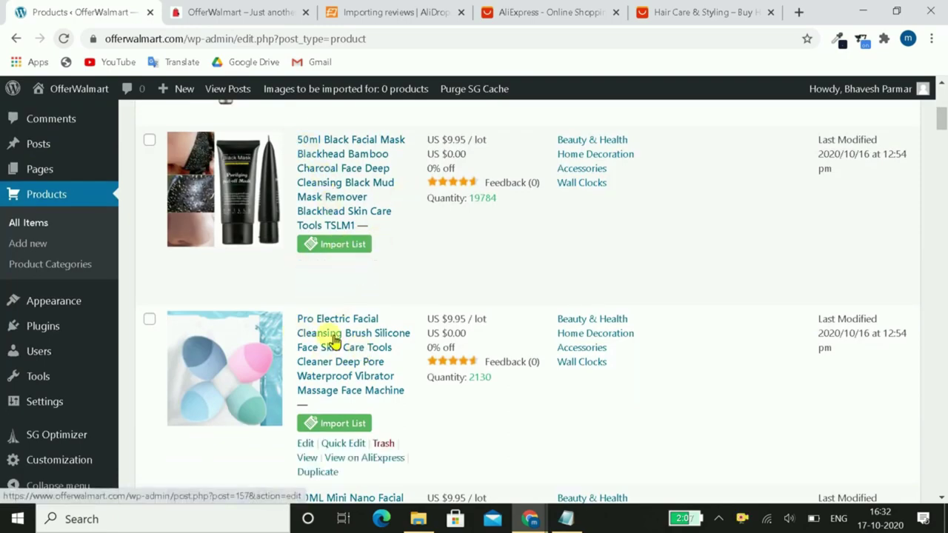
{"action": "scroll", "coordinate": [334, 339], "scroll_direction": "up", "scroll_amount": 1}
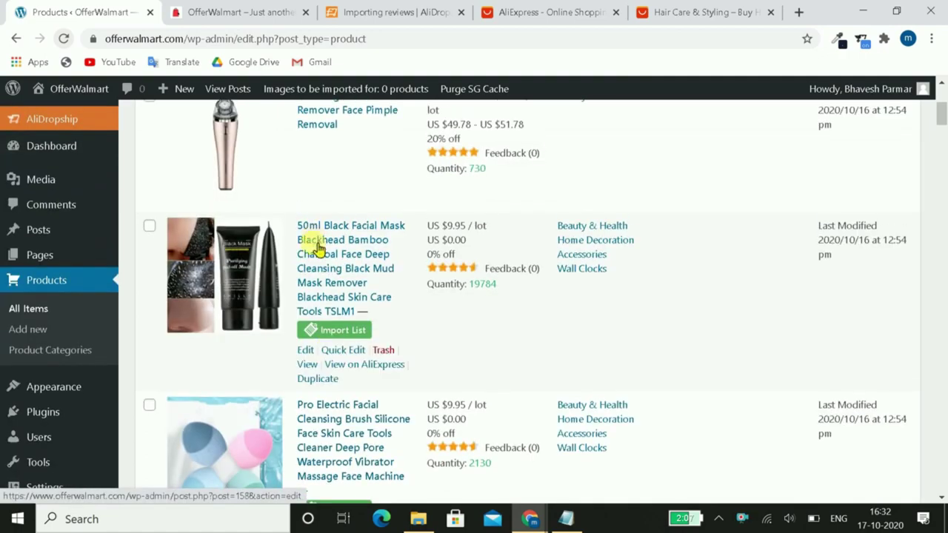
{"action": "scroll", "coordinate": [337, 274], "scroll_direction": "up", "scroll_amount": 3}
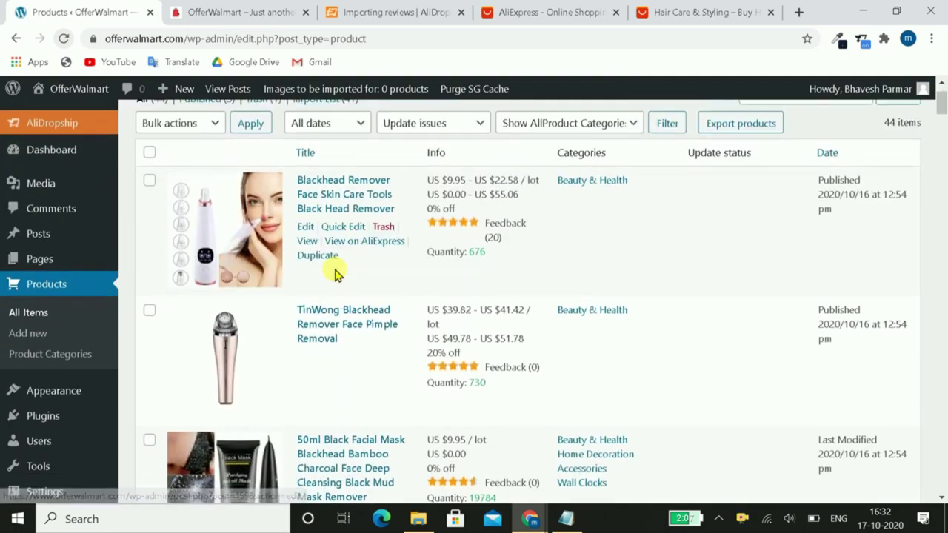
{"action": "scroll", "coordinate": [337, 275], "scroll_direction": "down", "scroll_amount": 2}
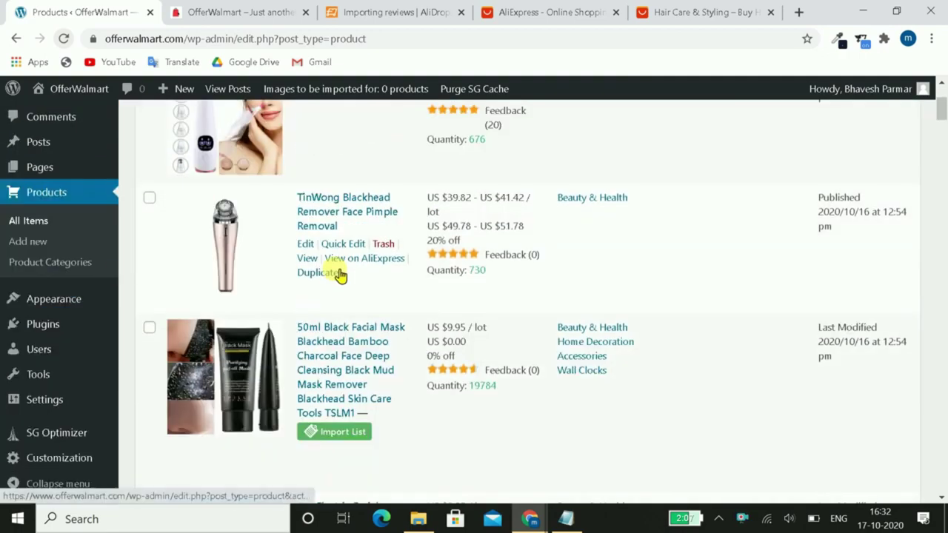
{"action": "scroll", "coordinate": [337, 274], "scroll_direction": "up", "scroll_amount": 1}
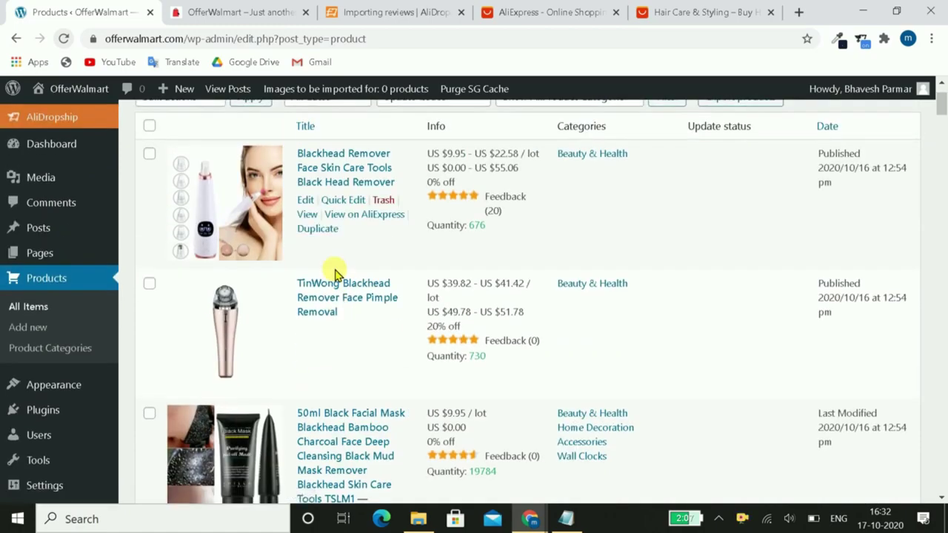
{"action": "scroll", "coordinate": [335, 274], "scroll_direction": "up", "scroll_amount": 1}
{"action": "mouse_move", "coordinate": [35, 146]}
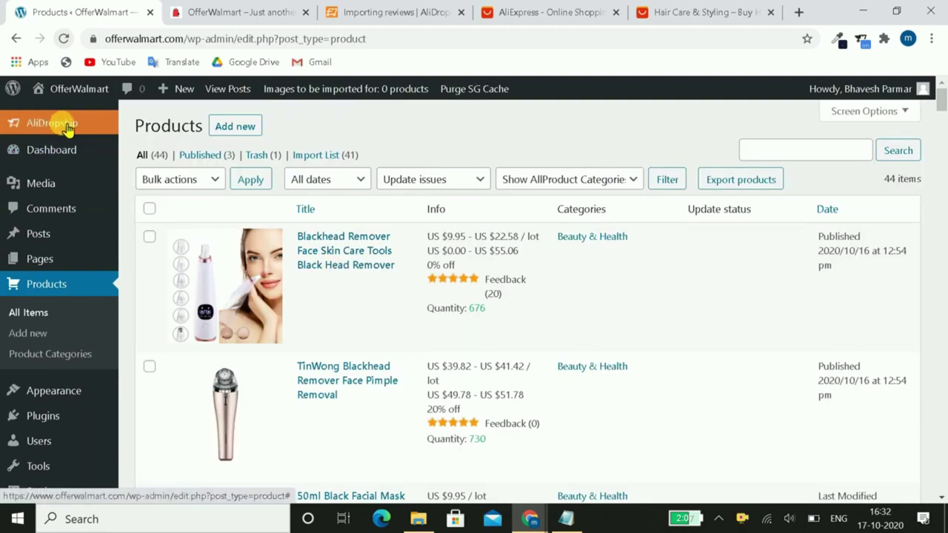
{"action": "left_click", "coordinate": [65, 126]}
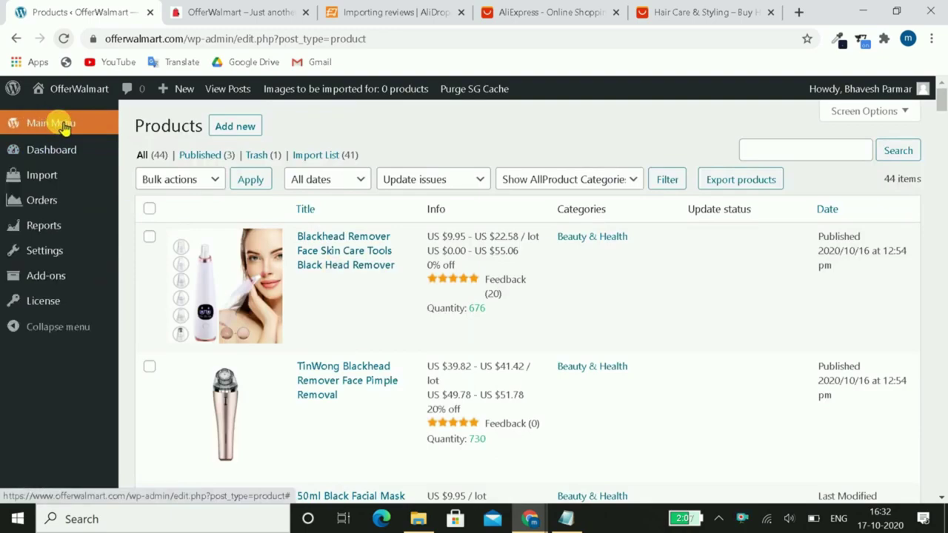
Open the review import settings and glance at the AliExpress Hair Care & Styling listing.
{"action": "mouse_move", "coordinate": [65, 177]}
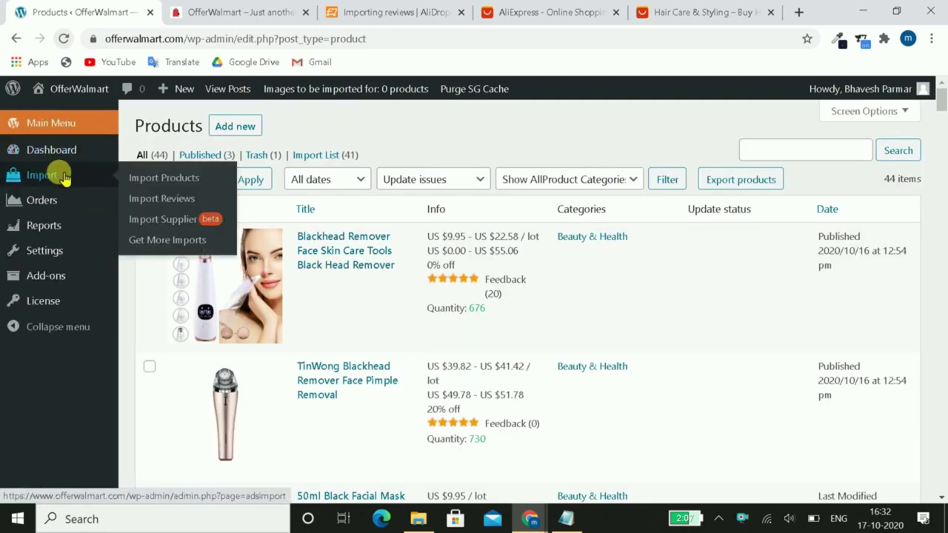
{"action": "left_click", "coordinate": [165, 202]}
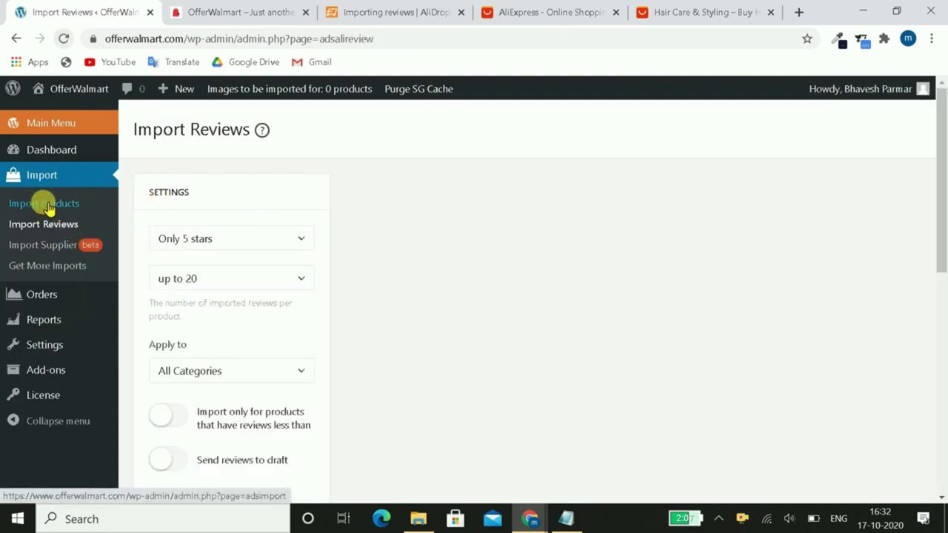
{"action": "left_click", "coordinate": [682, 12]}
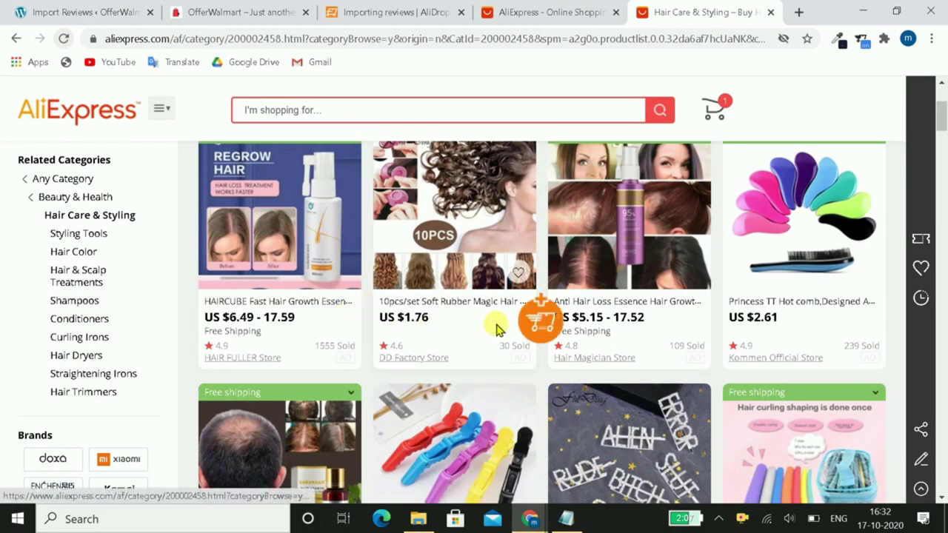
{"action": "left_click", "coordinate": [139, 5]}
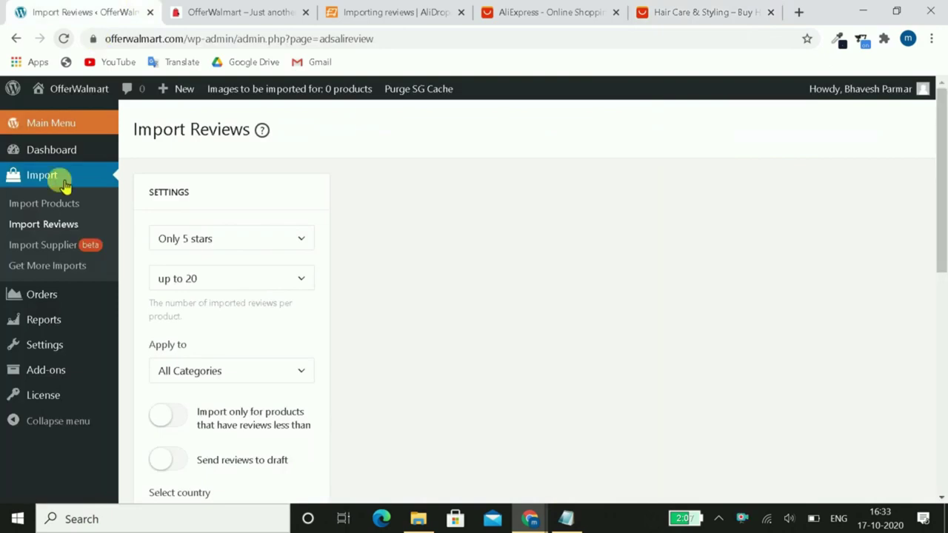
On Import Products, make imported products publish automatically, then restore the main admin menu.
{"action": "left_click", "coordinate": [41, 206]}
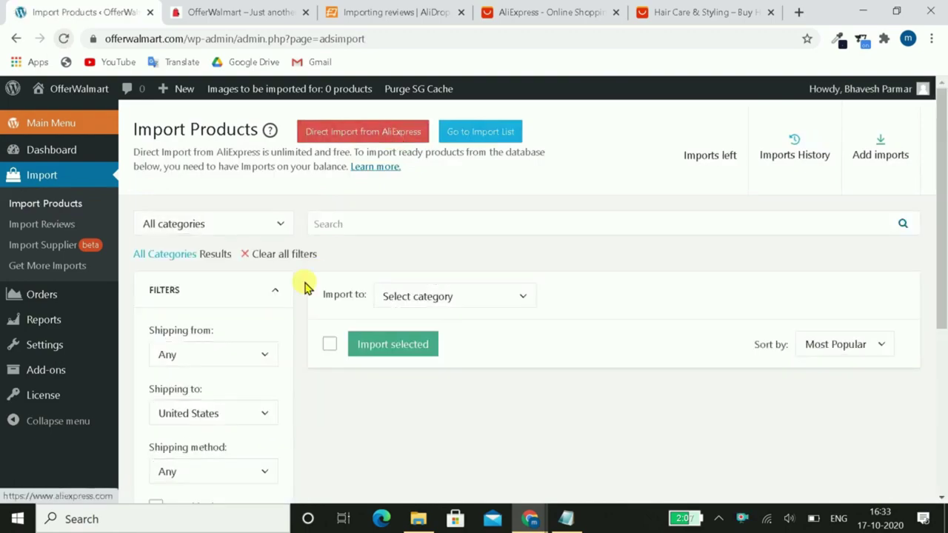
{"action": "scroll", "coordinate": [308, 288], "scroll_direction": "down", "scroll_amount": 2}
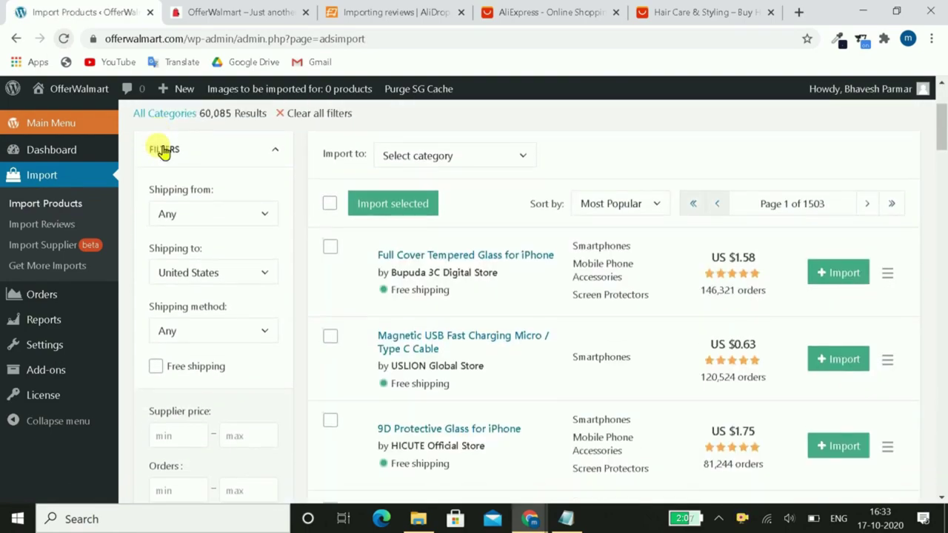
{"action": "scroll", "coordinate": [195, 259], "scroll_direction": "down", "scroll_amount": 3}
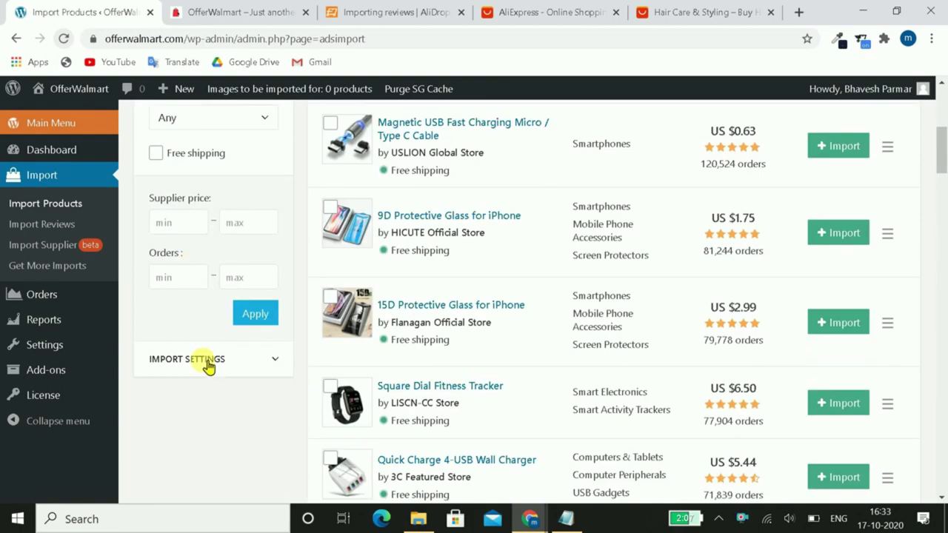
{"action": "left_click", "coordinate": [208, 362]}
{"action": "scroll", "coordinate": [189, 361], "scroll_direction": "down", "scroll_amount": 2}
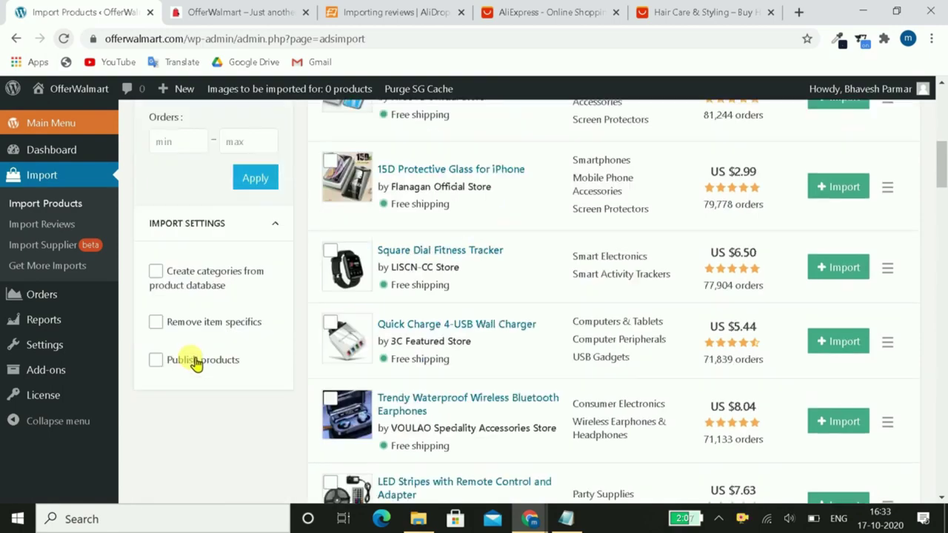
{"action": "left_click", "coordinate": [157, 360]}
{"action": "scroll", "coordinate": [215, 371], "scroll_direction": "up", "scroll_amount": 6}
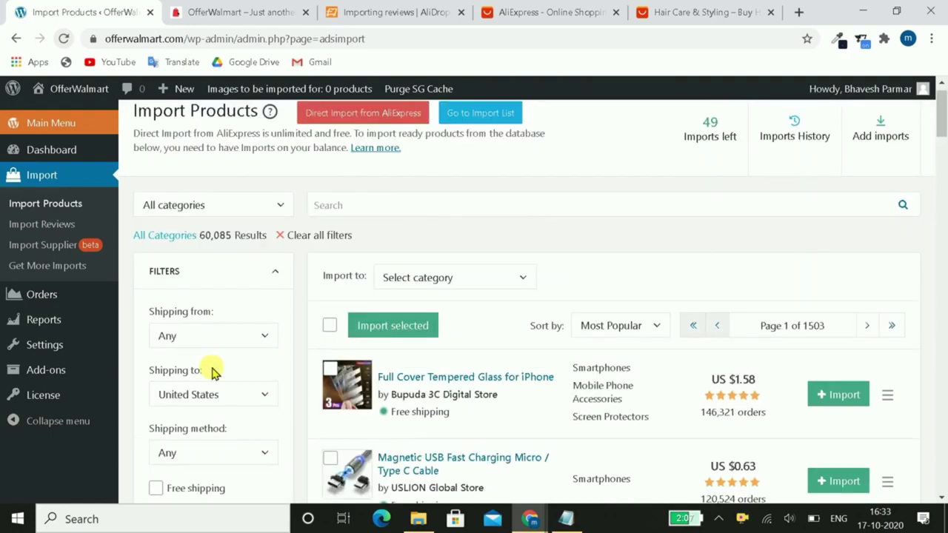
{"action": "scroll", "coordinate": [375, 270], "scroll_direction": "up", "scroll_amount": 1}
{"action": "scroll", "coordinate": [374, 271], "scroll_direction": "down", "scroll_amount": 2}
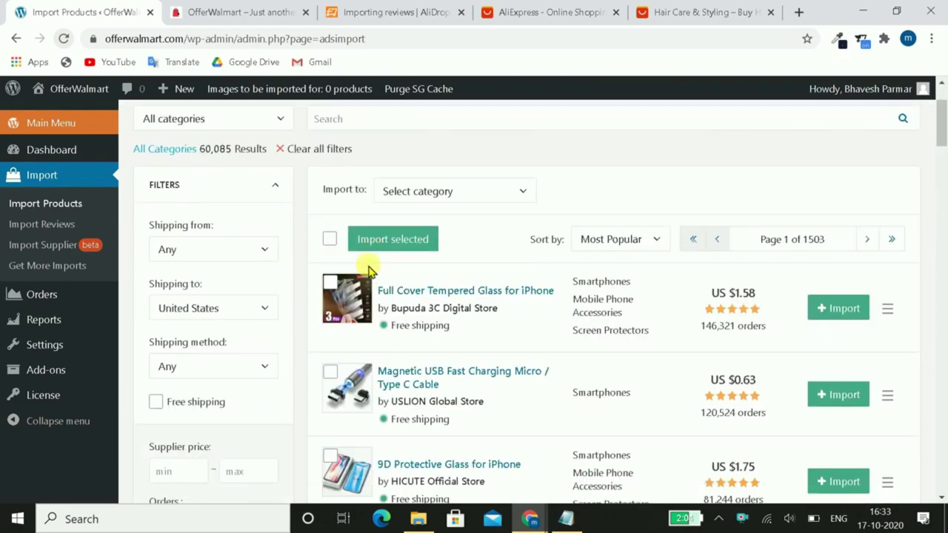
{"action": "left_click", "coordinate": [65, 123]}
Open Products > All Items to list all 44 products.
{"action": "mouse_move", "coordinate": [69, 291]}
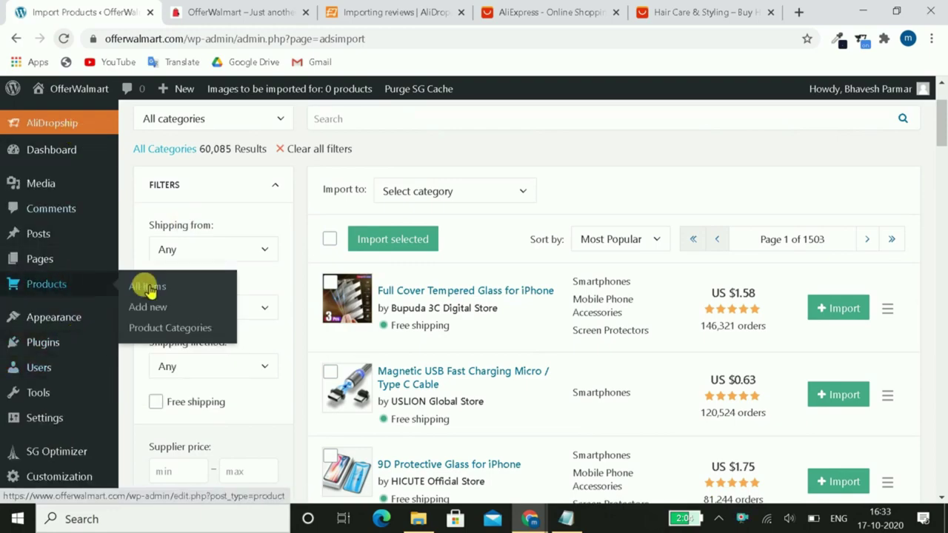
{"action": "left_click", "coordinate": [150, 289]}
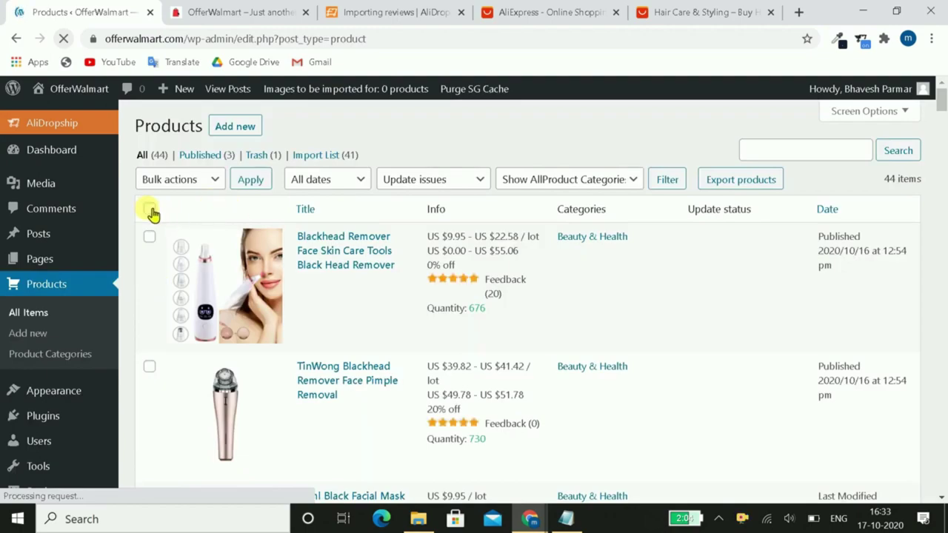
{"action": "scroll", "coordinate": [155, 214], "scroll_direction": "up", "scroll_amount": 2}
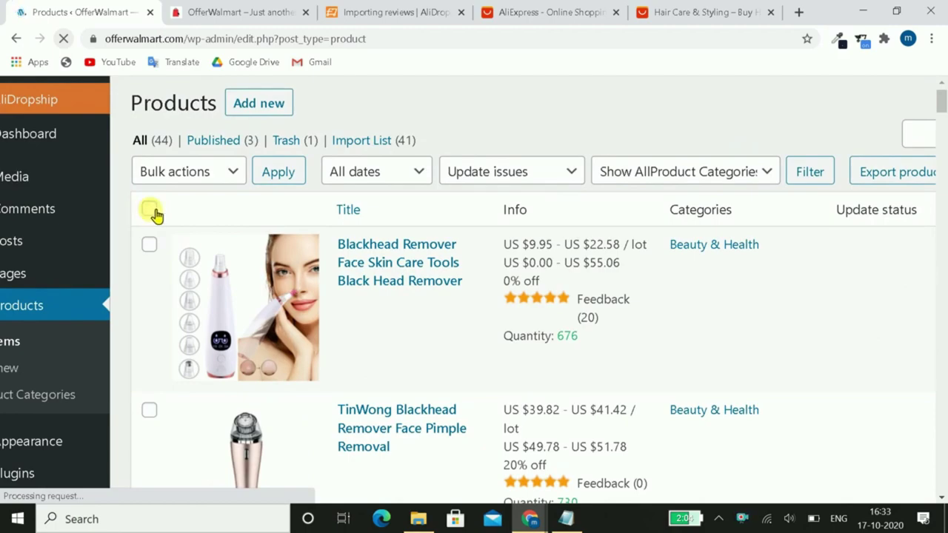
{"action": "scroll", "coordinate": [155, 214], "scroll_direction": "down", "scroll_amount": 2}
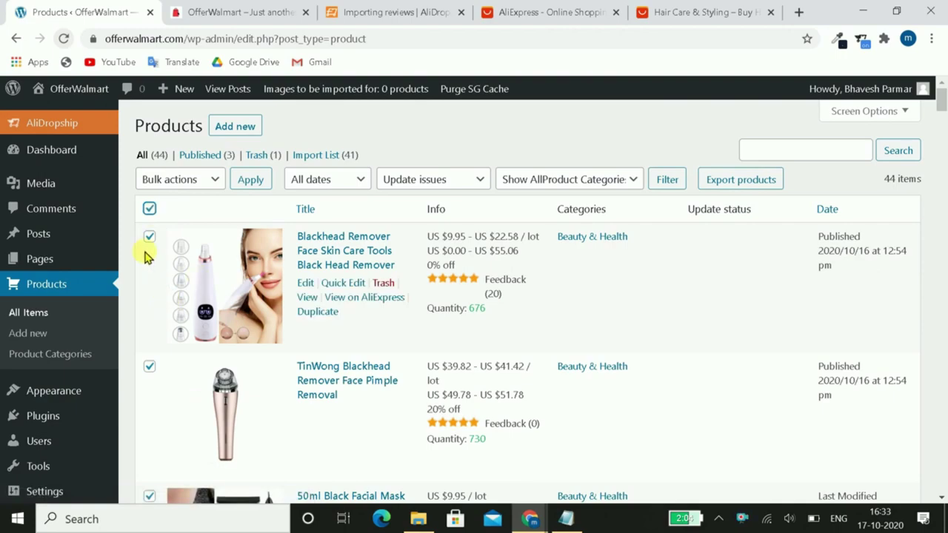
{"action": "scroll", "coordinate": [518, 343], "scroll_direction": "down", "scroll_amount": 7}
{"action": "scroll", "coordinate": [519, 343], "scroll_direction": "up", "scroll_amount": 5}
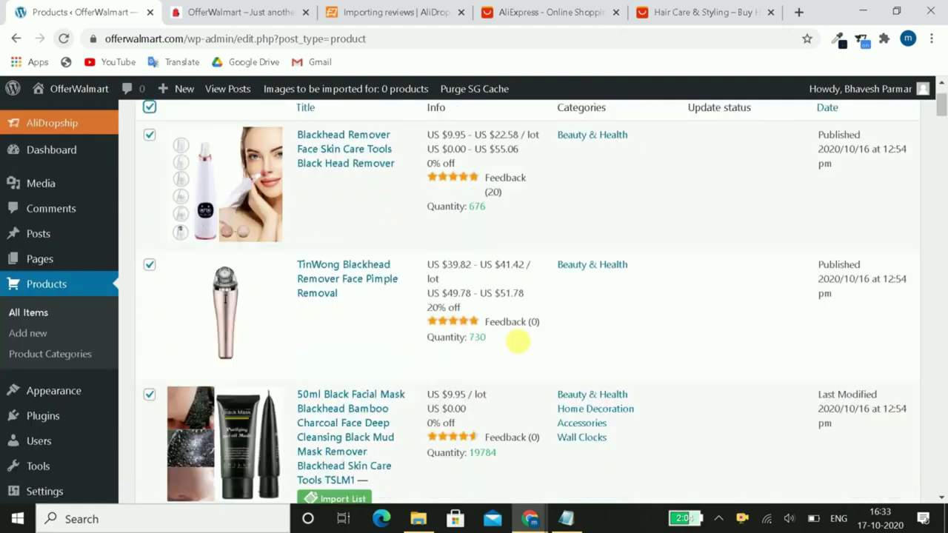
{"action": "scroll", "coordinate": [518, 343], "scroll_direction": "up", "scroll_amount": 2}
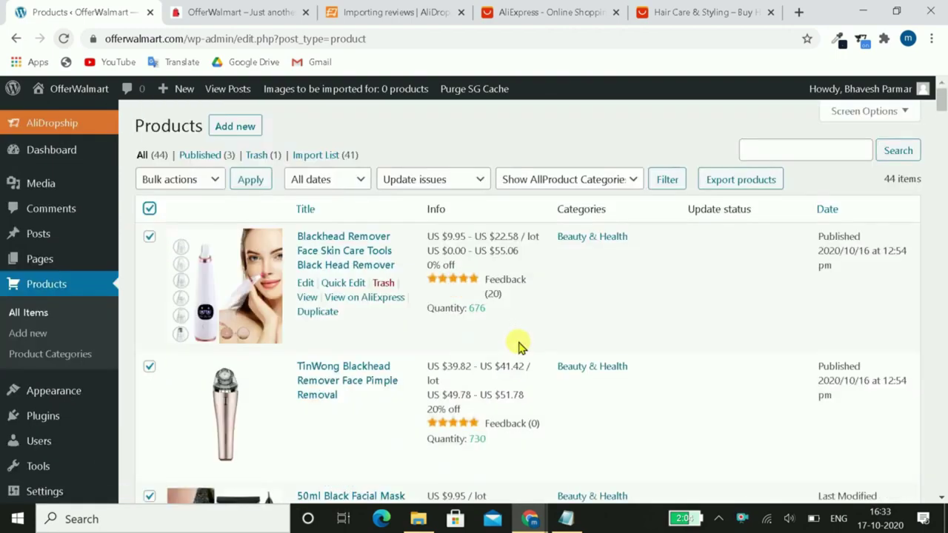
Confirm Screen Options shows 50 items per page, then close it.
{"action": "left_click", "coordinate": [857, 115]}
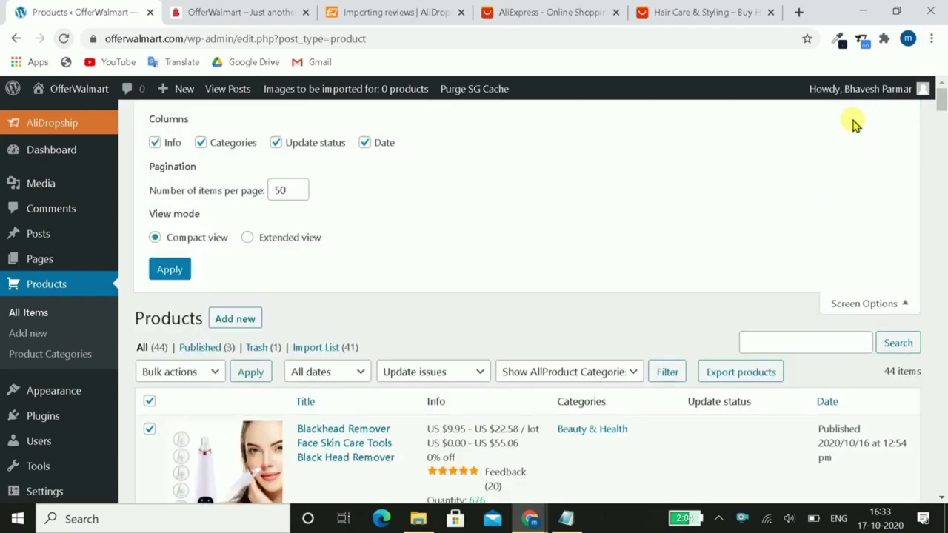
{"action": "double_click", "coordinate": [289, 193]}
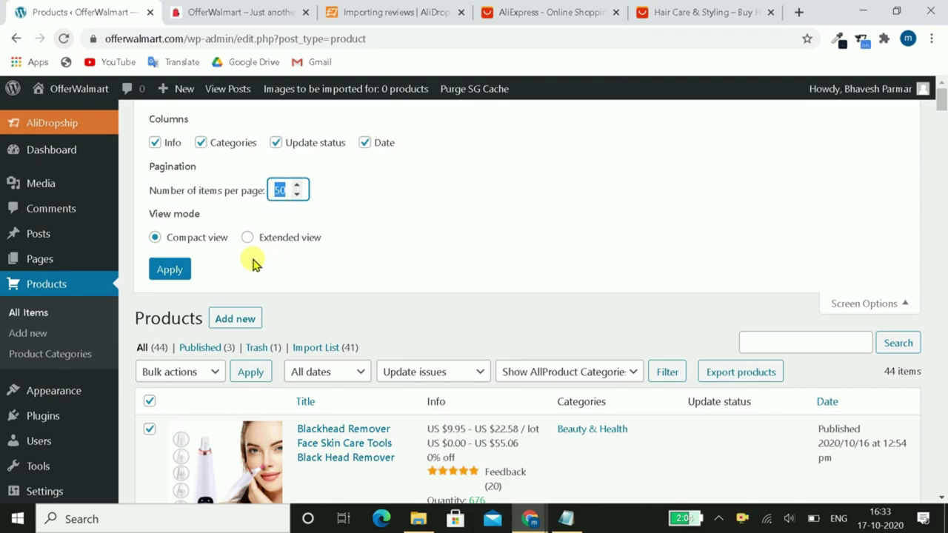
{"action": "left_click", "coordinate": [881, 305]}
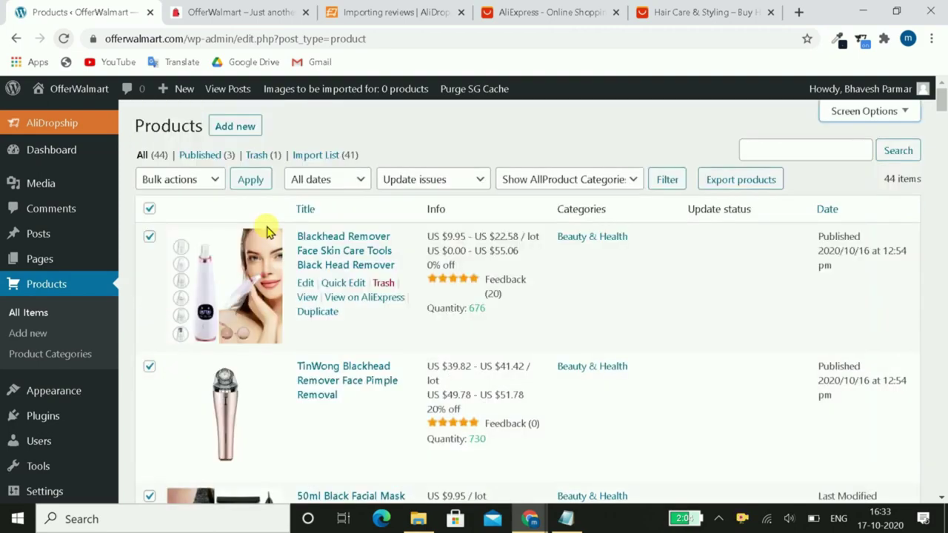
{"action": "scroll", "coordinate": [271, 226], "scroll_direction": "down", "scroll_amount": 1}
{"action": "scroll", "coordinate": [271, 227], "scroll_direction": "up", "scroll_amount": 1}
{"action": "scroll", "coordinate": [271, 227], "scroll_direction": "down", "scroll_amount": 2}
{"action": "scroll", "coordinate": [269, 231], "scroll_direction": "up", "scroll_amount": 1}
Bulk edit the selected products, setting their status to Published, and update them.
{"action": "left_click", "coordinate": [172, 181]}
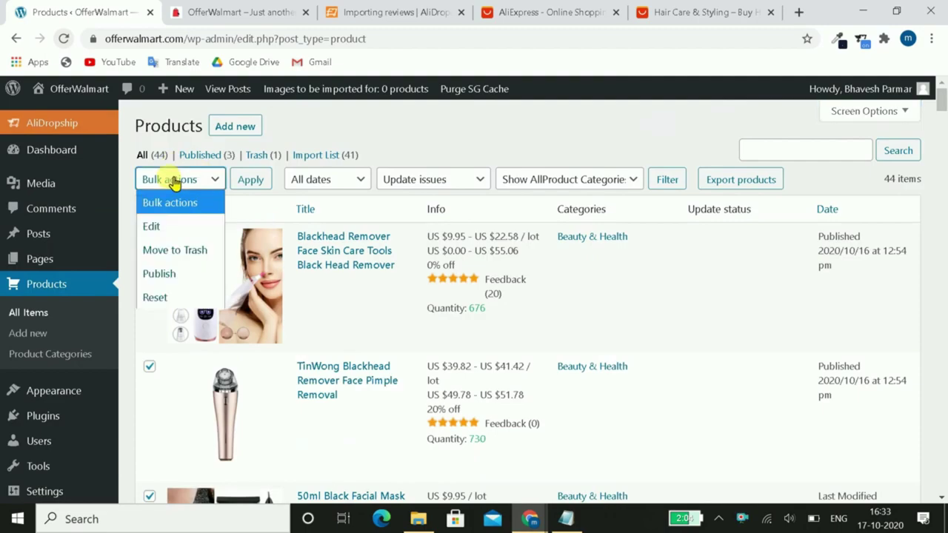
{"action": "left_click", "coordinate": [175, 228]}
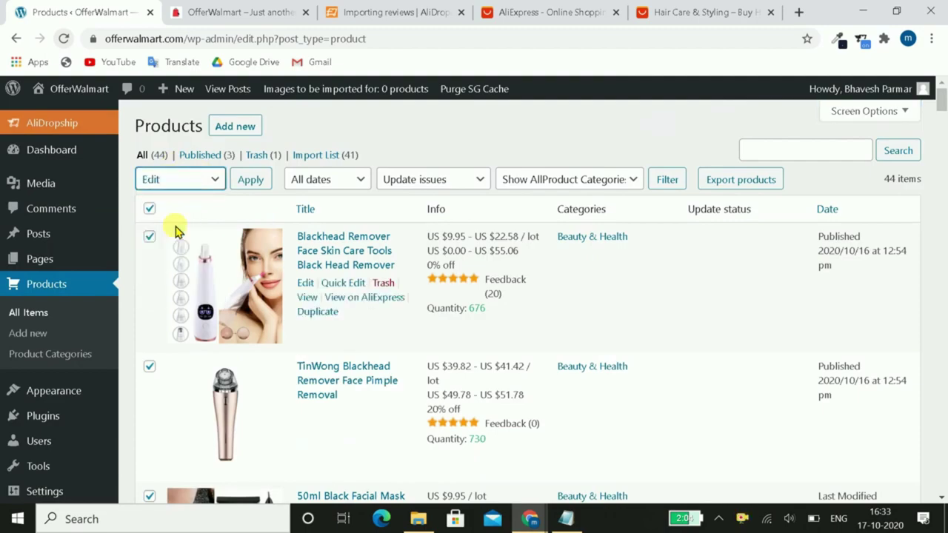
{"action": "left_click", "coordinate": [255, 182]}
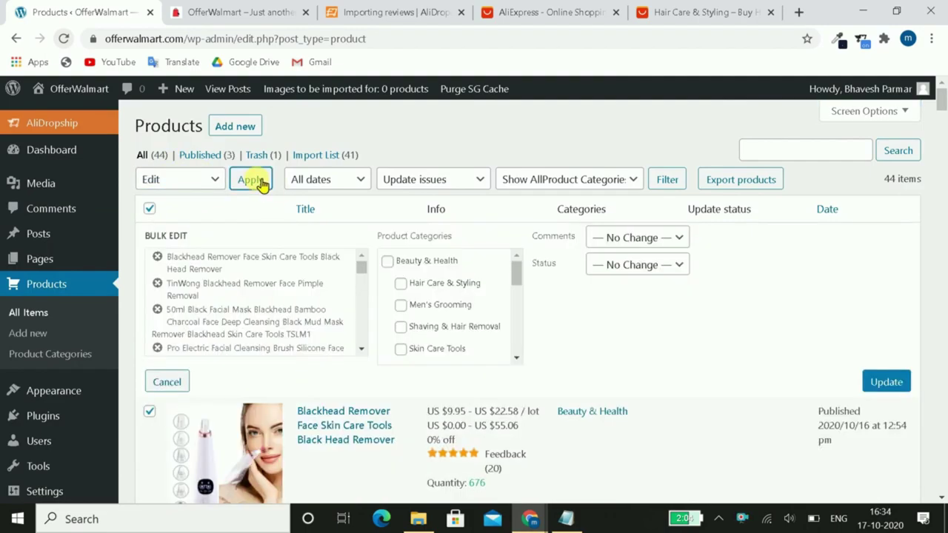
{"action": "scroll", "coordinate": [435, 304], "scroll_direction": "down", "scroll_amount": 2}
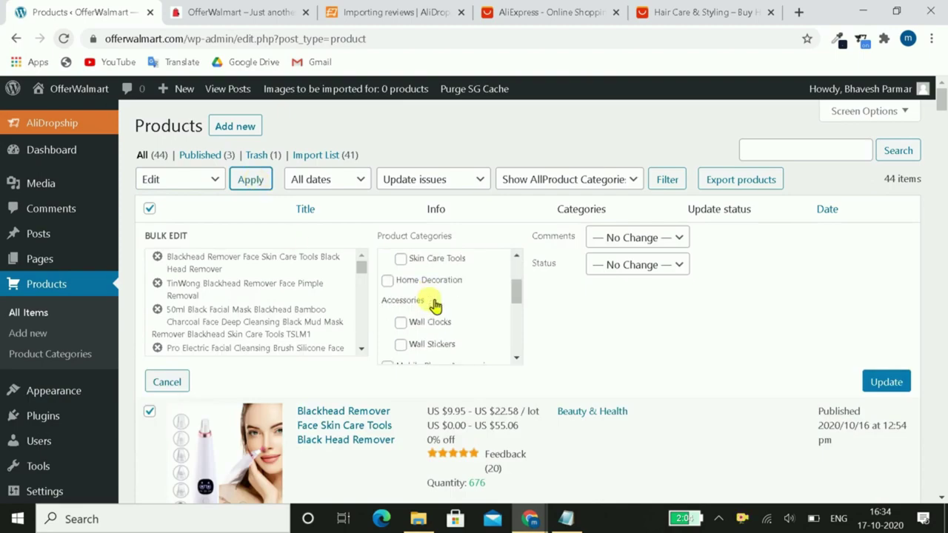
{"action": "scroll", "coordinate": [434, 304], "scroll_direction": "up", "scroll_amount": 2}
{"action": "left_click", "coordinate": [624, 268]}
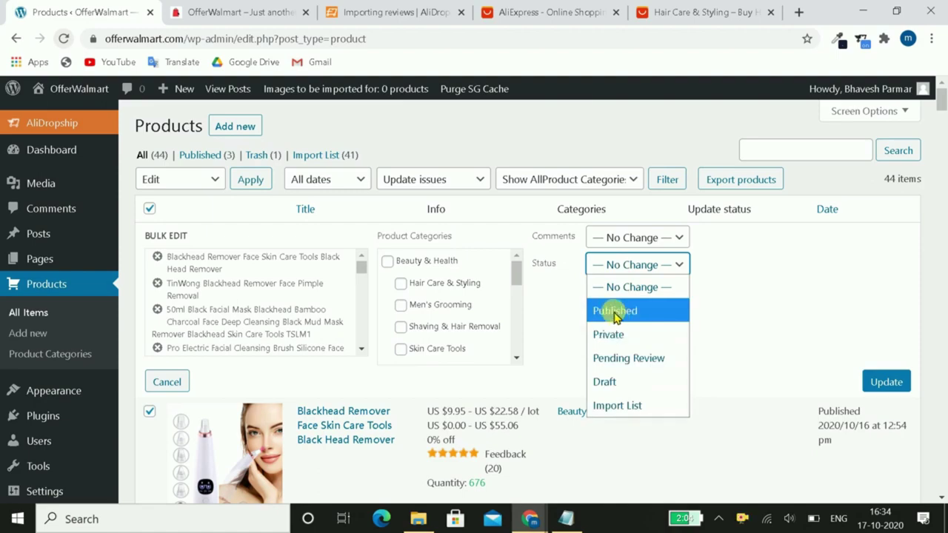
{"action": "left_click", "coordinate": [614, 311]}
{"action": "left_click", "coordinate": [882, 382]}
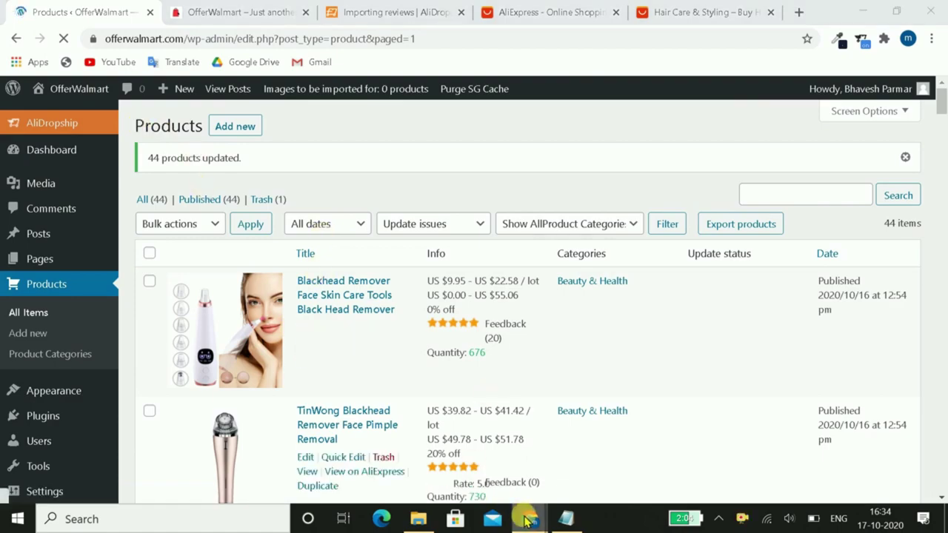
Reload the storefront in the private window to see the published products.
{"action": "mouse_move", "coordinate": [528, 517]}
{"action": "left_click", "coordinate": [577, 456]}
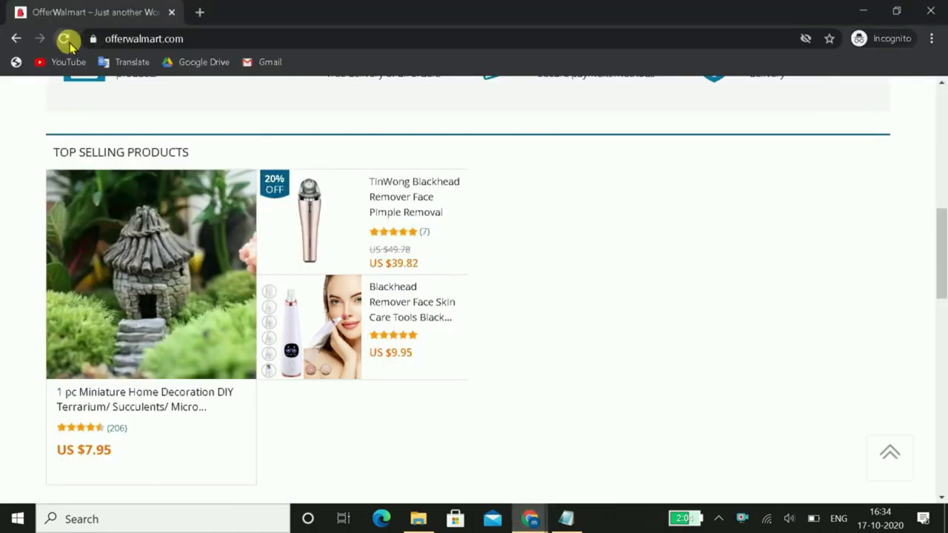
{"action": "left_click", "coordinate": [65, 38]}
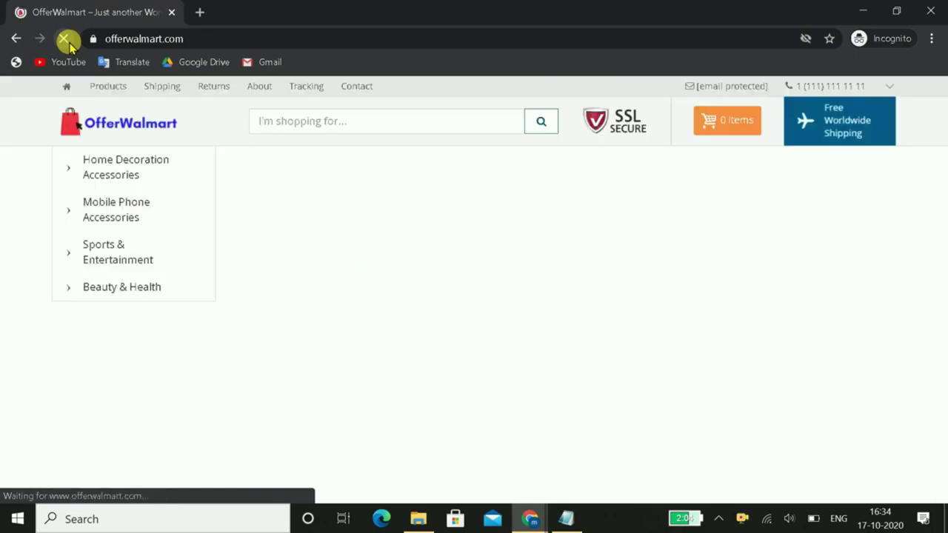
Scroll through the refreshed storefront homepage, then bring back the Products « OfferWalmart admin window.
{"action": "scroll", "coordinate": [374, 232], "scroll_direction": "down", "scroll_amount": 10}
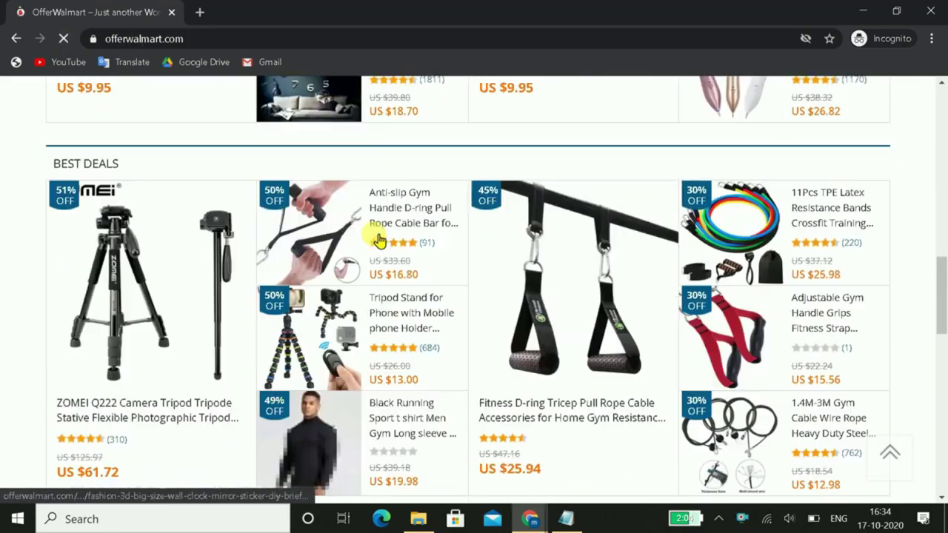
{"action": "scroll", "coordinate": [377, 241], "scroll_direction": "up", "scroll_amount": 12}
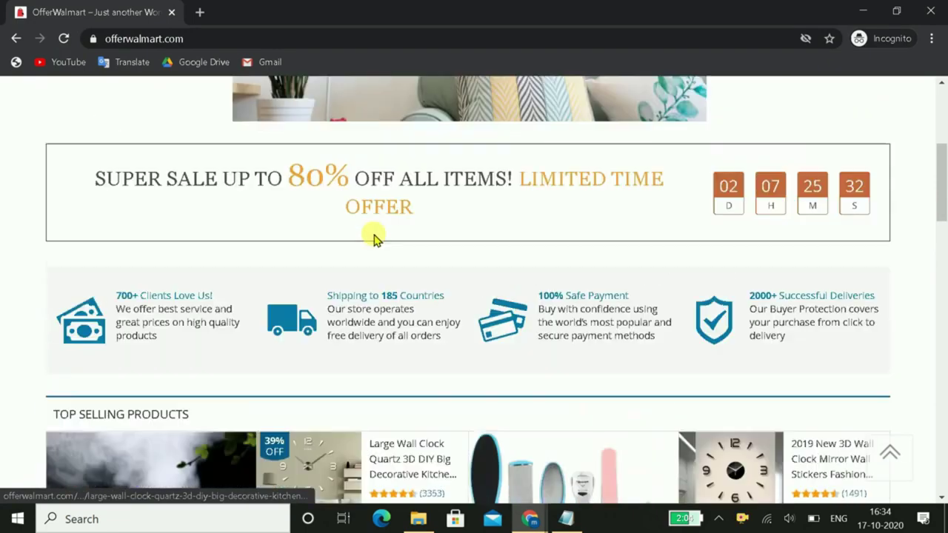
{"action": "scroll", "coordinate": [378, 245], "scroll_direction": "down", "scroll_amount": 10}
{"action": "mouse_move", "coordinate": [543, 523]}
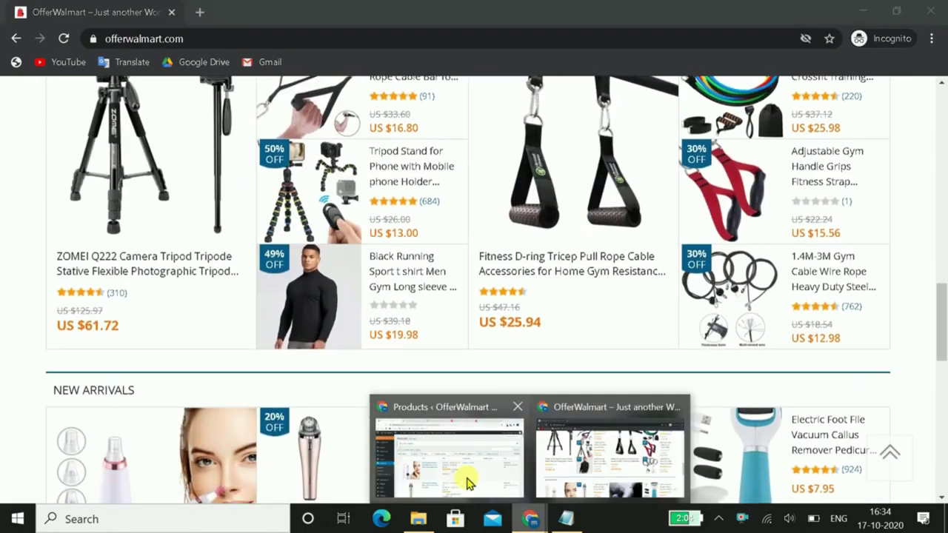
{"action": "left_click", "coordinate": [451, 468]}
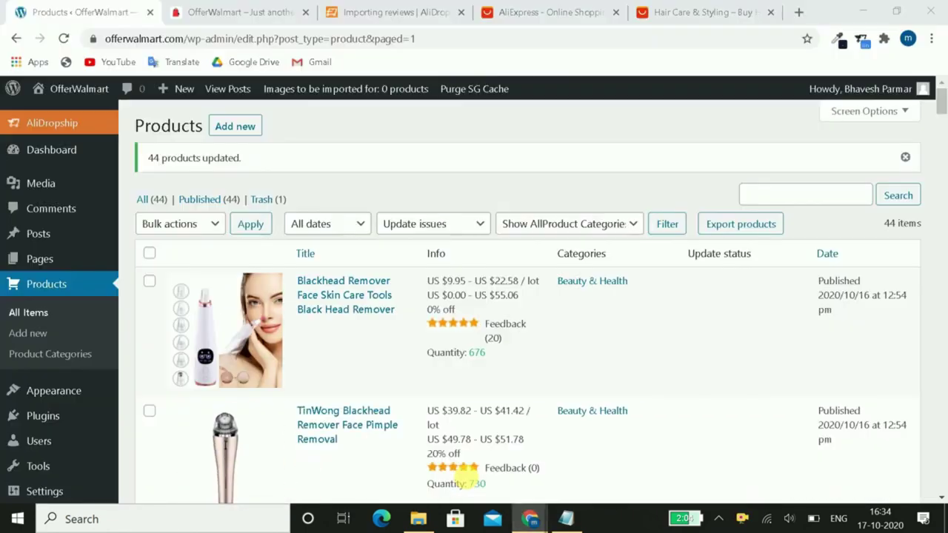
Switch the sidebar to the AliDropship menu and go to Import > Import Reviews.
{"action": "left_click", "coordinate": [69, 124]}
{"action": "left_click", "coordinate": [68, 125]}
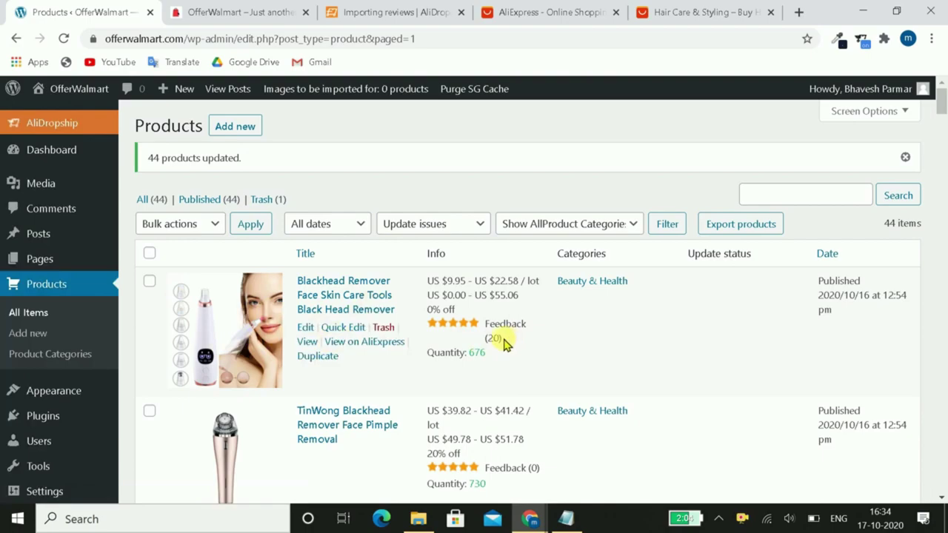
{"action": "left_click", "coordinate": [39, 123]}
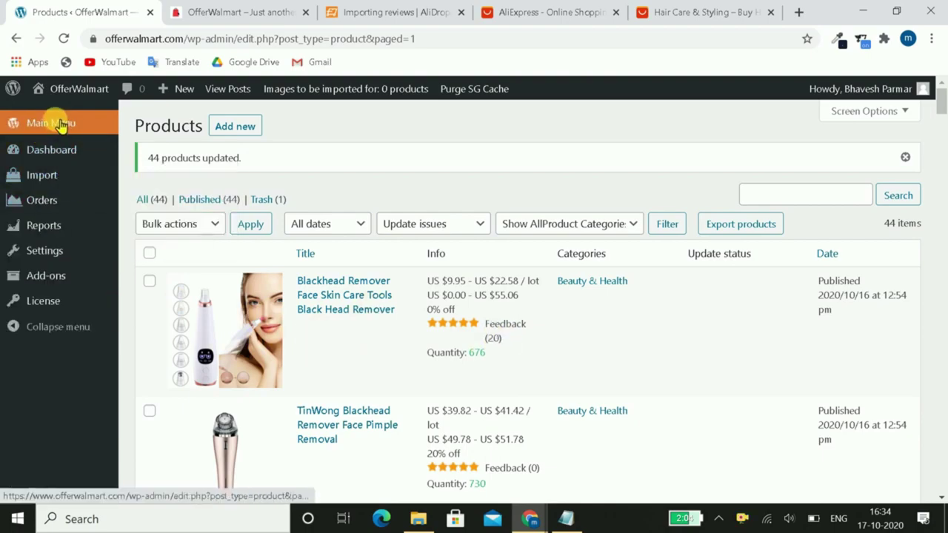
{"action": "left_click", "coordinate": [62, 123]}
{"action": "scroll", "coordinate": [311, 311], "scroll_direction": "down", "scroll_amount": 1}
{"action": "scroll", "coordinate": [311, 312], "scroll_direction": "up", "scroll_amount": 1}
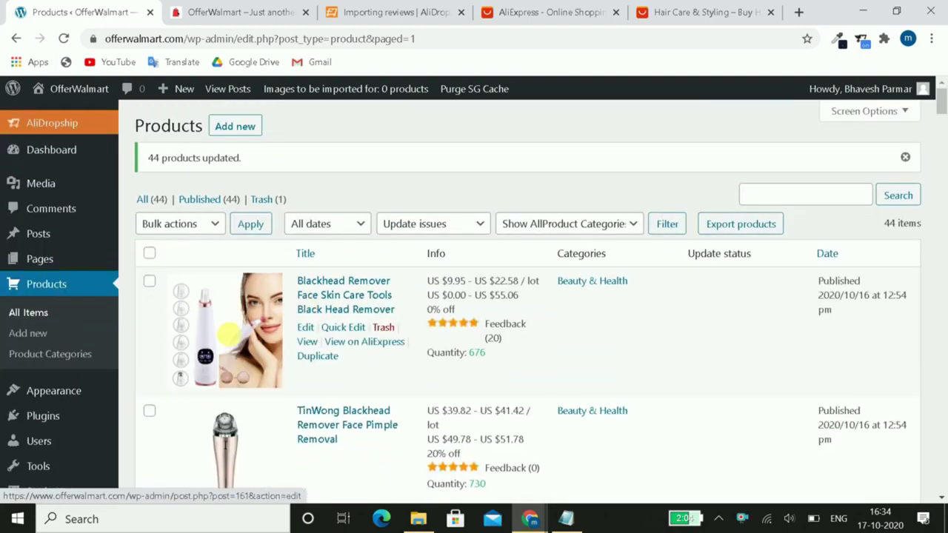
{"action": "left_click", "coordinate": [51, 125]}
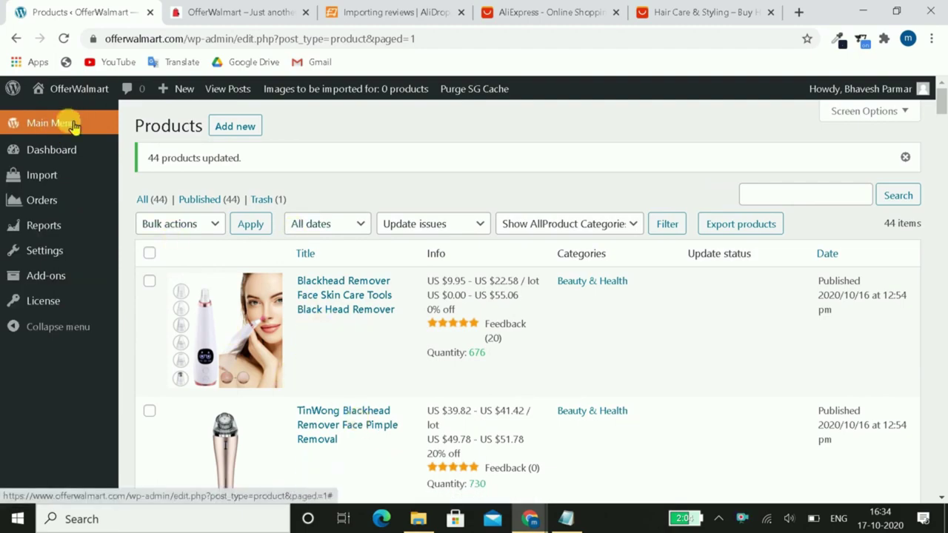
{"action": "mouse_move", "coordinate": [44, 175]}
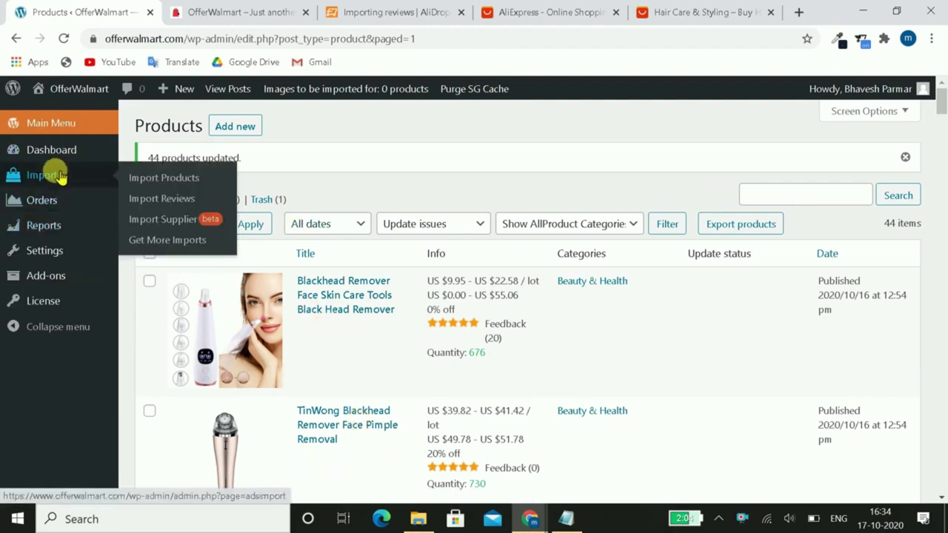
{"action": "left_click", "coordinate": [158, 204]}
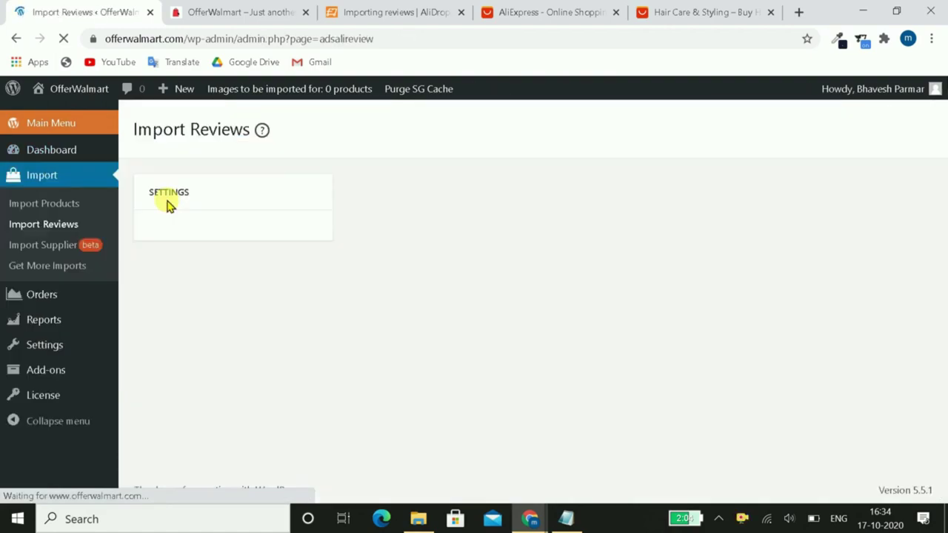
Set minimum rating to '4 stars and higher' and keep up to 20 reviews per product.
{"action": "scroll", "coordinate": [259, 214], "scroll_direction": "down", "scroll_amount": 1}
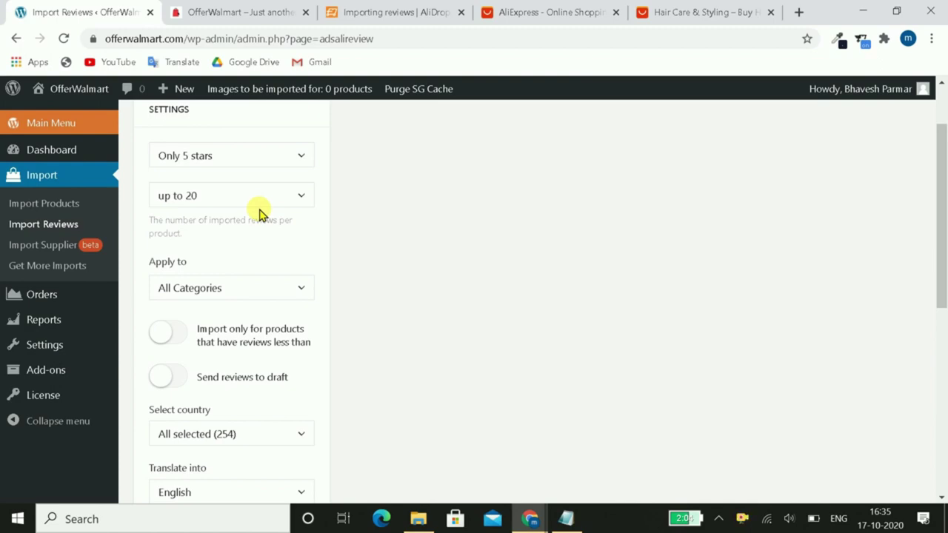
{"action": "left_click", "coordinate": [239, 157]}
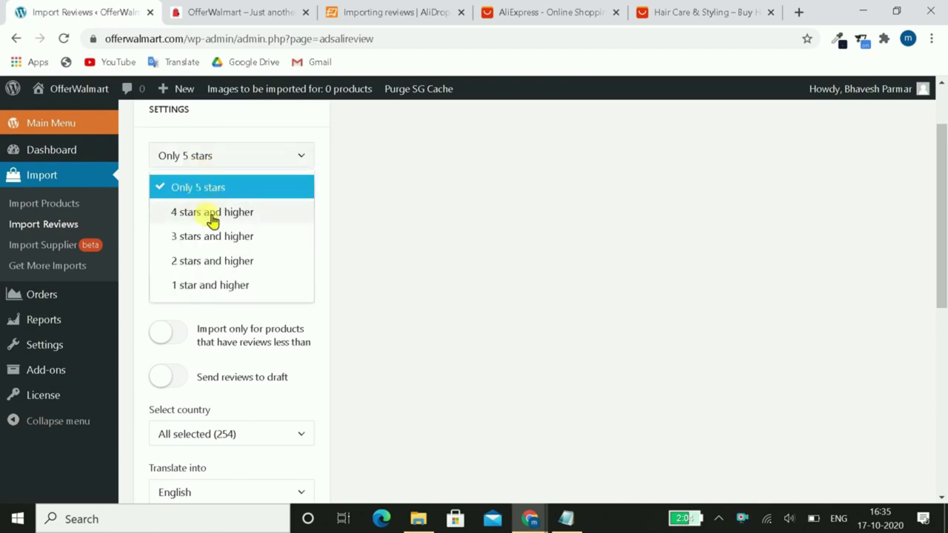
{"action": "left_click", "coordinate": [193, 215]}
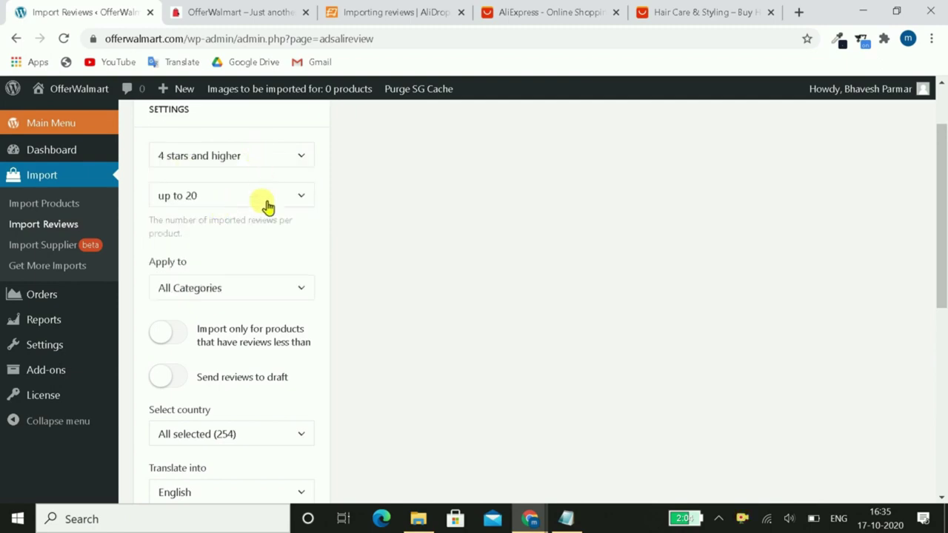
{"action": "scroll", "coordinate": [237, 171], "scroll_direction": "down", "scroll_amount": 1}
{"action": "left_click", "coordinate": [224, 151]}
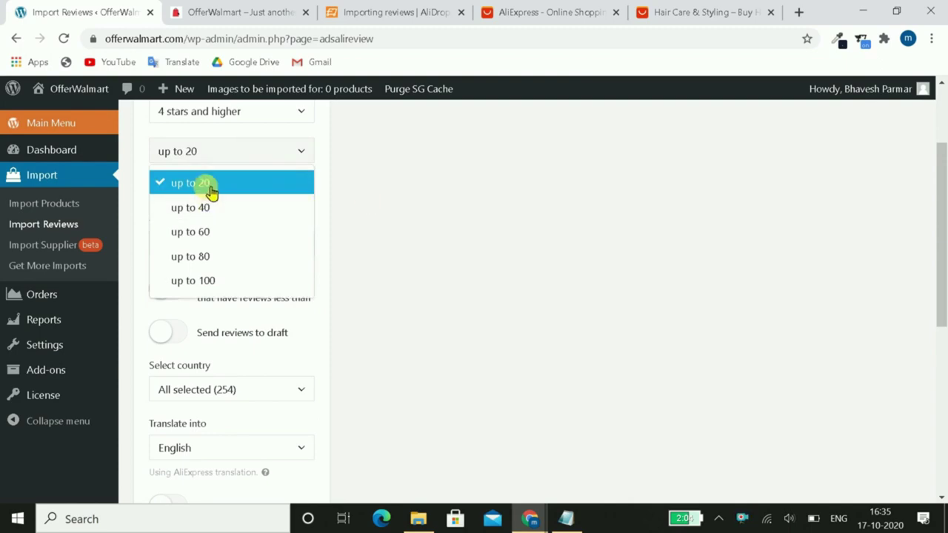
{"action": "left_click", "coordinate": [368, 203]}
Leave the few-reviews-only restriction off and look over the remaining import settings.
{"action": "scroll", "coordinate": [269, 227], "scroll_direction": "down", "scroll_amount": 1}
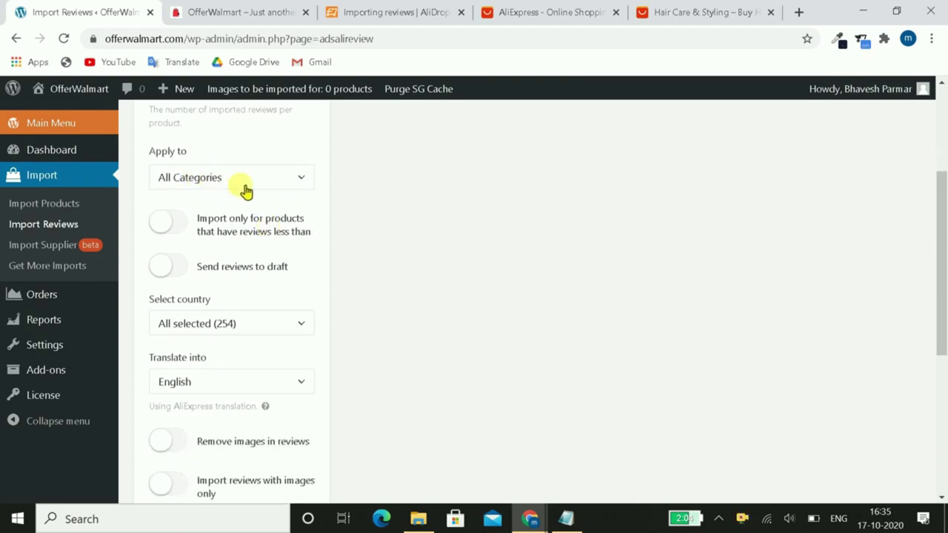
{"action": "scroll", "coordinate": [215, 191], "scroll_direction": "down", "scroll_amount": 1}
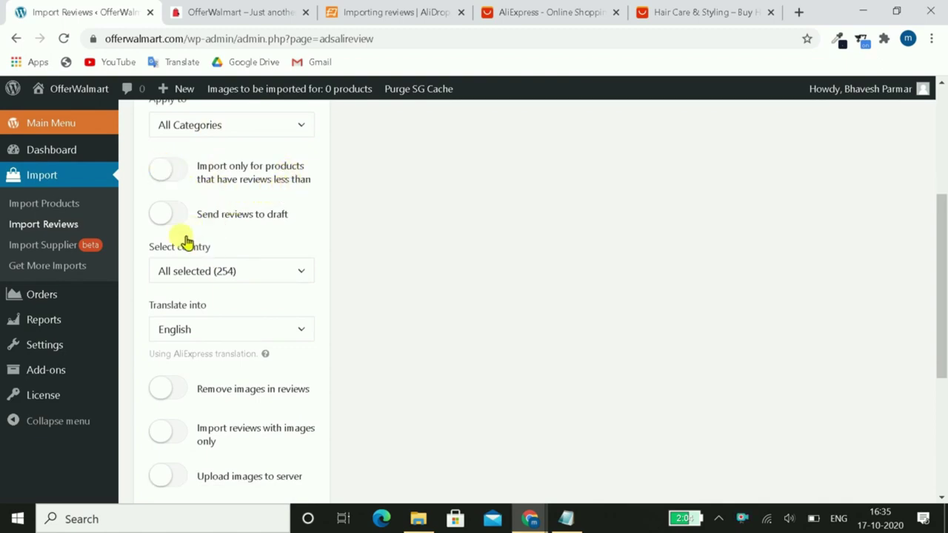
{"action": "left_click", "coordinate": [167, 172]}
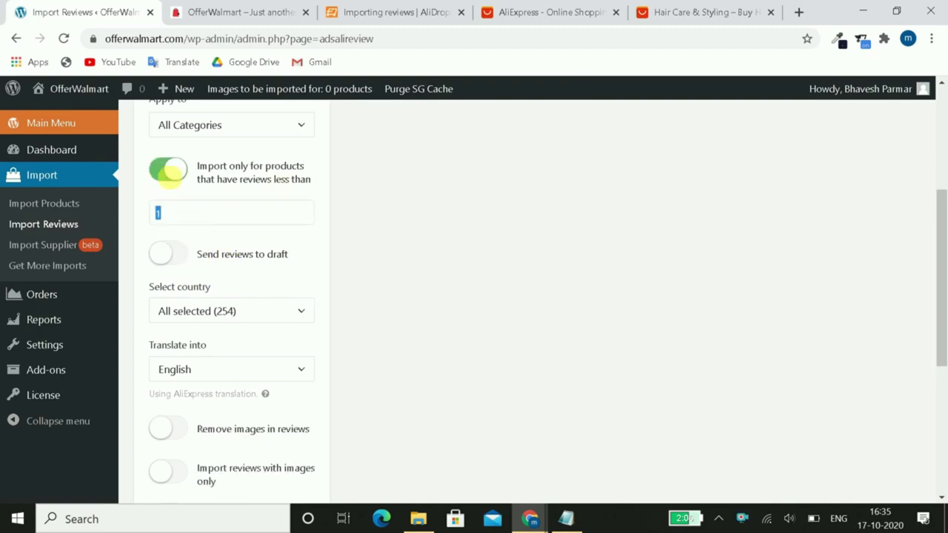
{"action": "left_click", "coordinate": [169, 175]}
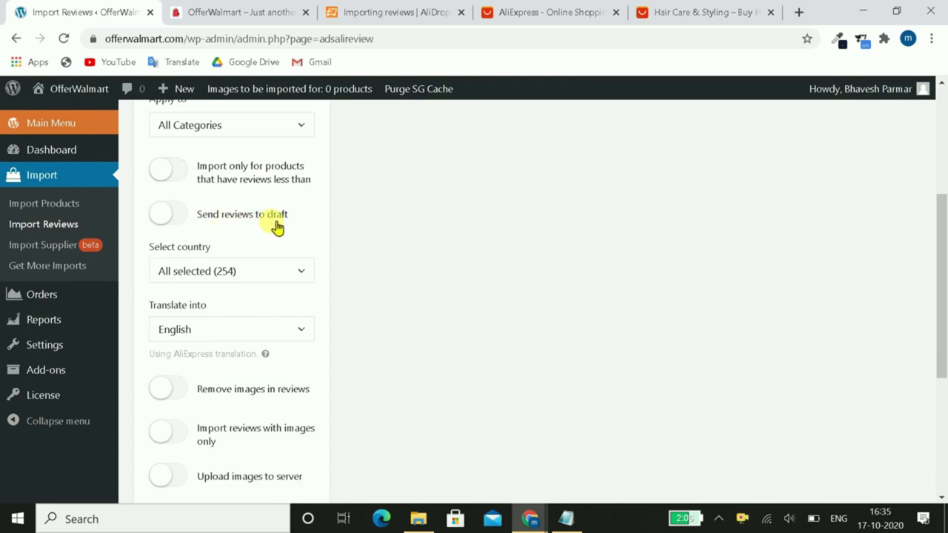
{"action": "left_click", "coordinate": [687, 8]}
{"action": "left_click", "coordinate": [29, 11]}
{"action": "scroll", "coordinate": [374, 259], "scroll_direction": "up", "scroll_amount": 1}
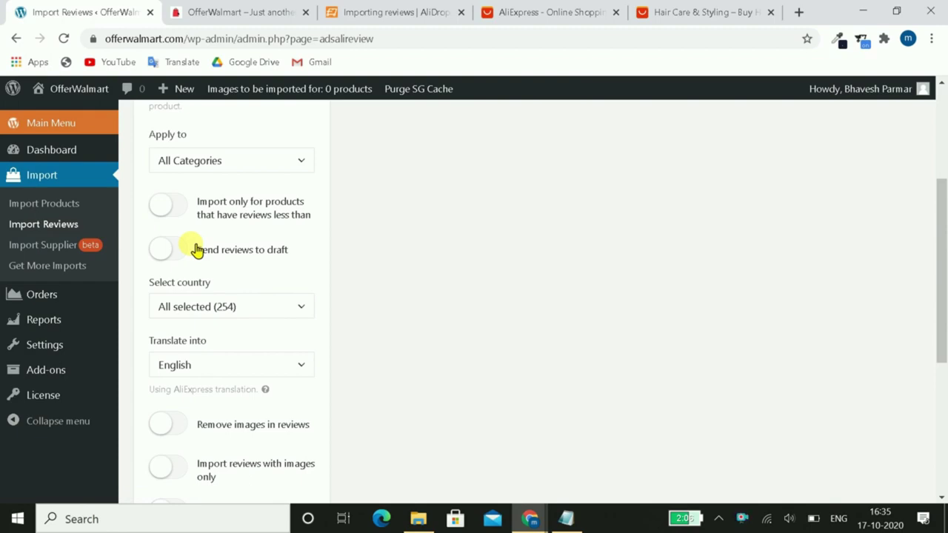
{"action": "scroll", "coordinate": [185, 245], "scroll_direction": "down", "scroll_amount": 1}
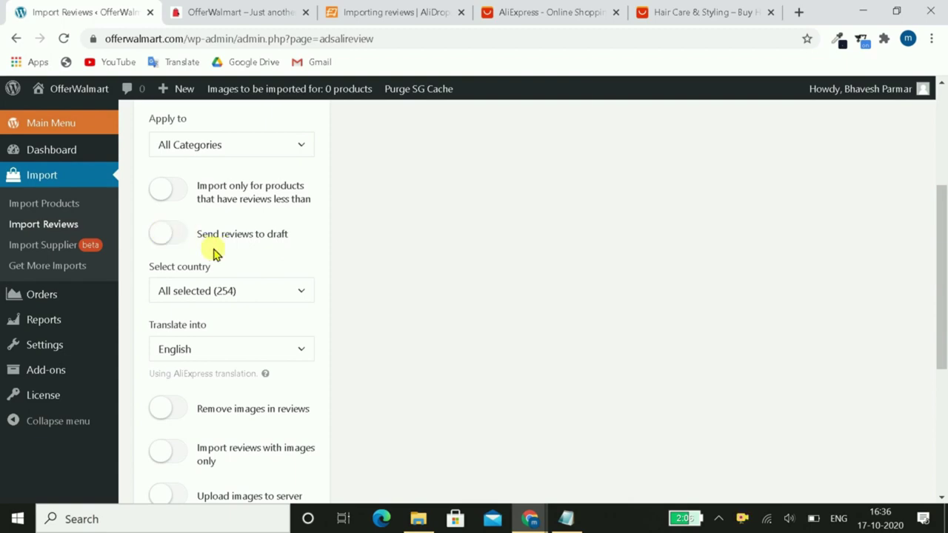
{"action": "scroll", "coordinate": [212, 250], "scroll_direction": "down", "scroll_amount": 1}
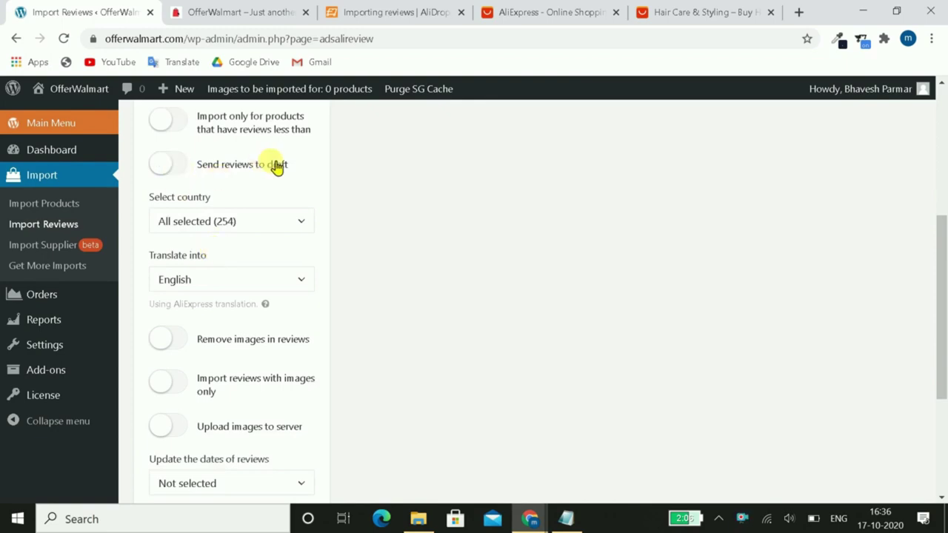
{"action": "scroll", "coordinate": [178, 185], "scroll_direction": "down", "scroll_amount": 1}
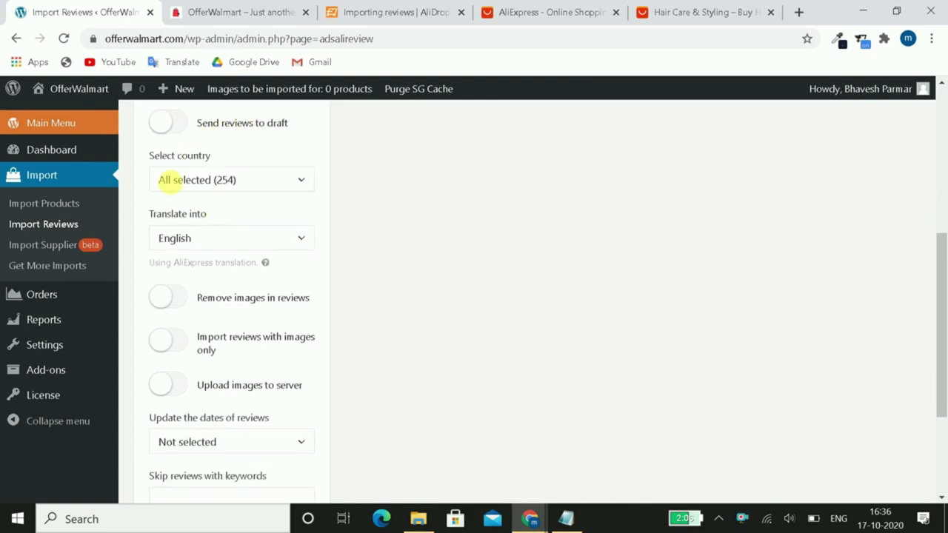
Keep all countries selected and English as the review translation language.
{"action": "left_click", "coordinate": [191, 187]}
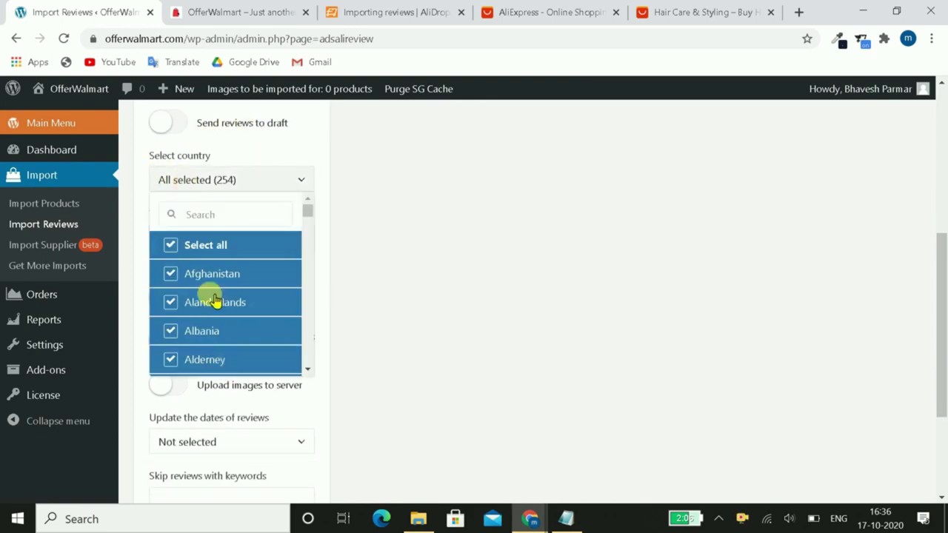
{"action": "scroll", "coordinate": [212, 303], "scroll_direction": "down", "scroll_amount": 1}
{"action": "scroll", "coordinate": [212, 300], "scroll_direction": "up", "scroll_amount": 1}
{"action": "left_click", "coordinate": [199, 182]}
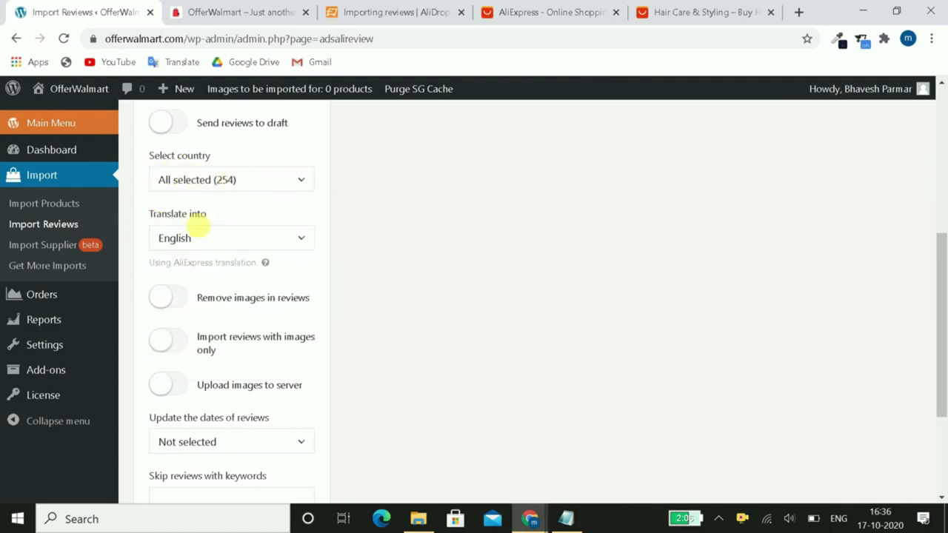
{"action": "double_click", "coordinate": [212, 186]}
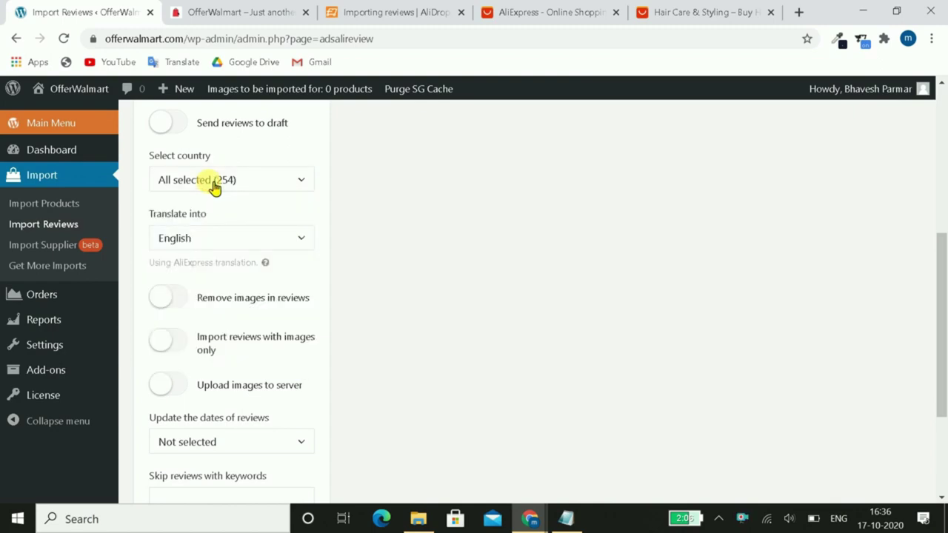
{"action": "left_click", "coordinate": [252, 240]}
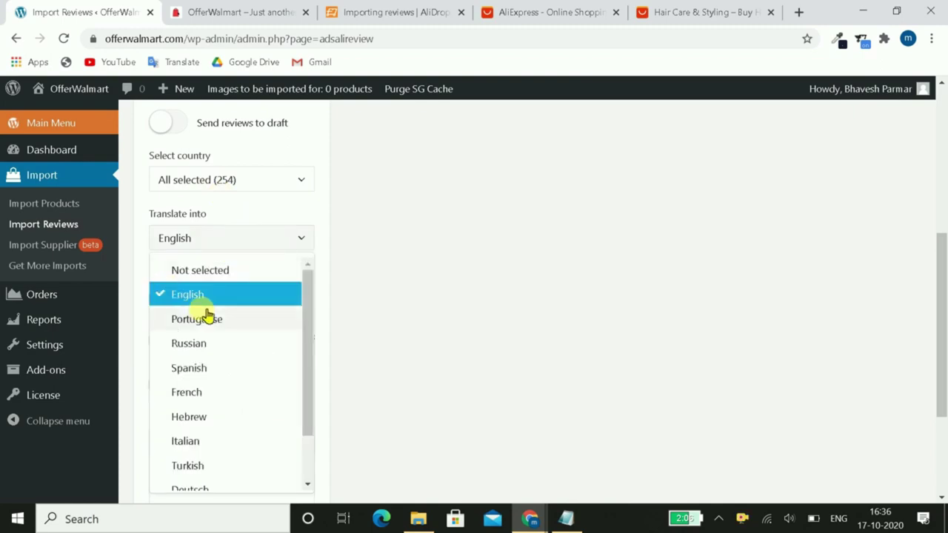
{"action": "left_click", "coordinate": [216, 244]}
Leave review date updates at Not selected and start the review import.
{"action": "scroll", "coordinate": [214, 242], "scroll_direction": "down", "scroll_amount": 2}
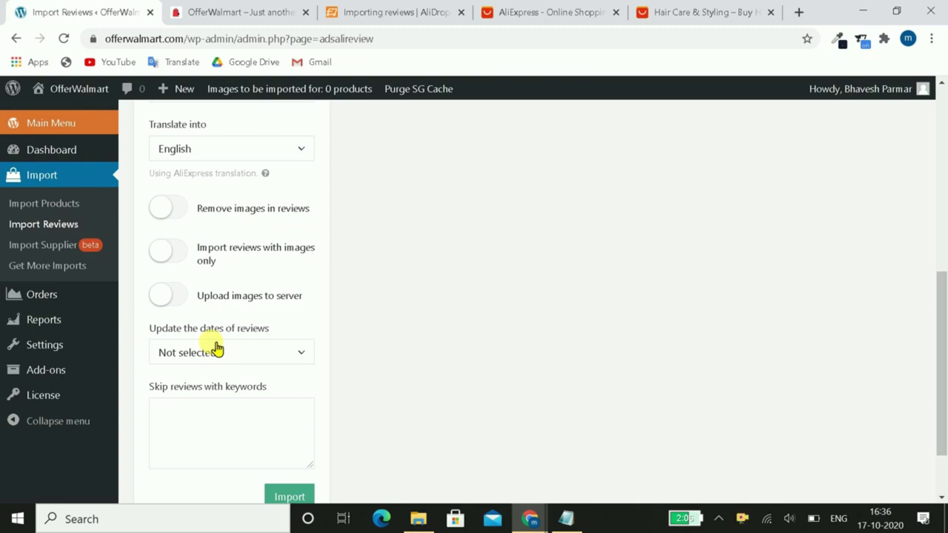
{"action": "scroll", "coordinate": [217, 348], "scroll_direction": "down", "scroll_amount": 2}
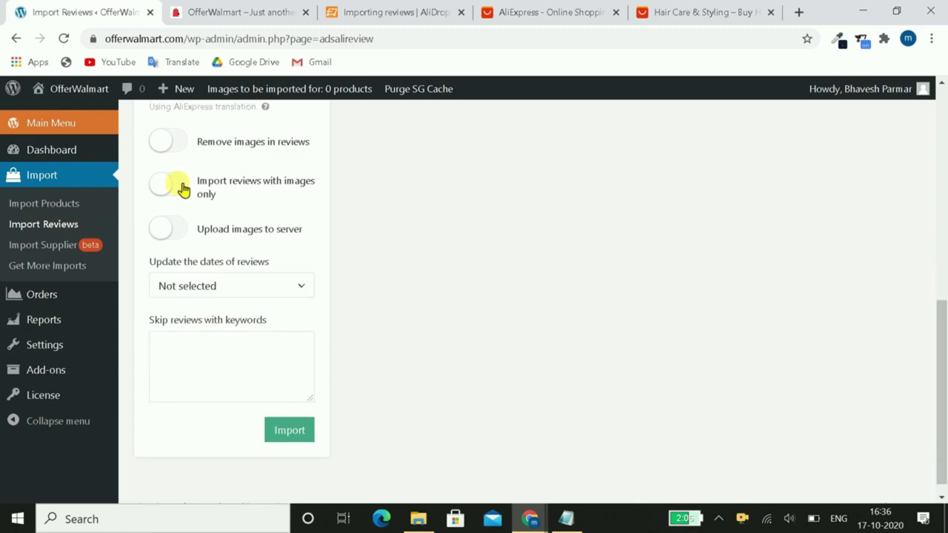
{"action": "scroll", "coordinate": [183, 189], "scroll_direction": "up", "scroll_amount": 1}
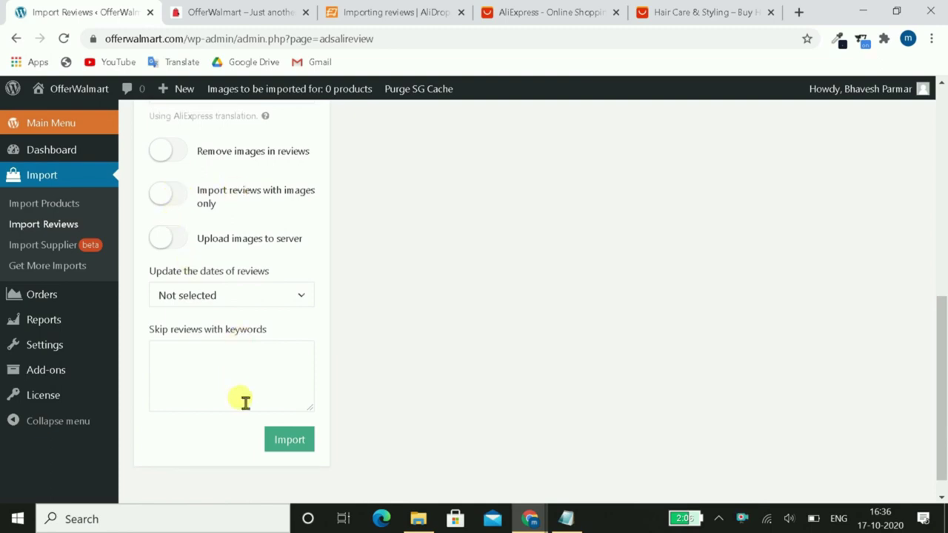
{"action": "scroll", "coordinate": [245, 402], "scroll_direction": "up", "scroll_amount": 1}
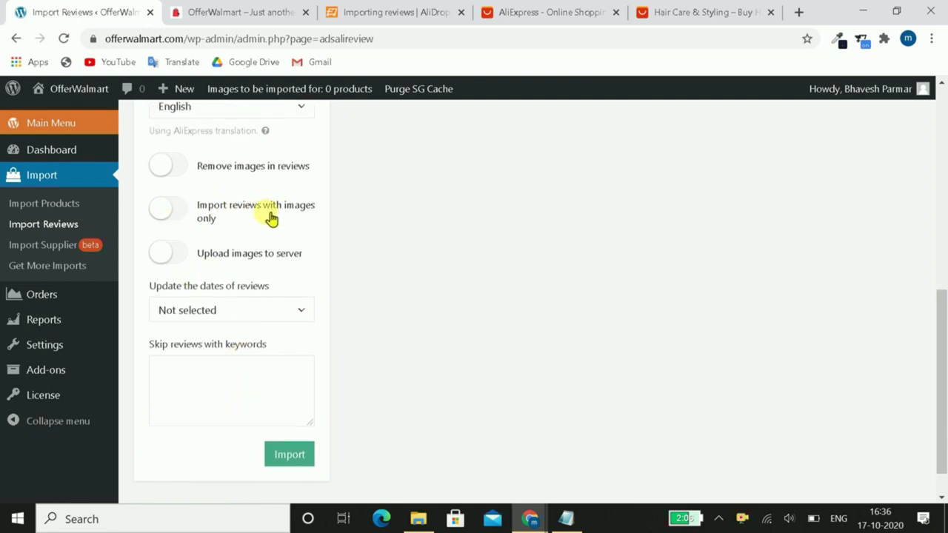
{"action": "scroll", "coordinate": [237, 334], "scroll_direction": "down", "scroll_amount": 1}
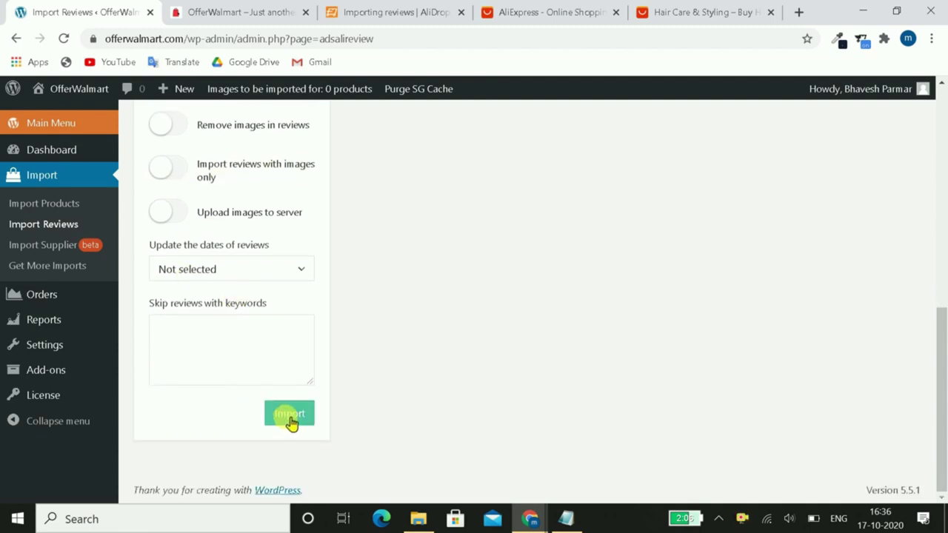
{"action": "left_click", "coordinate": [234, 275]}
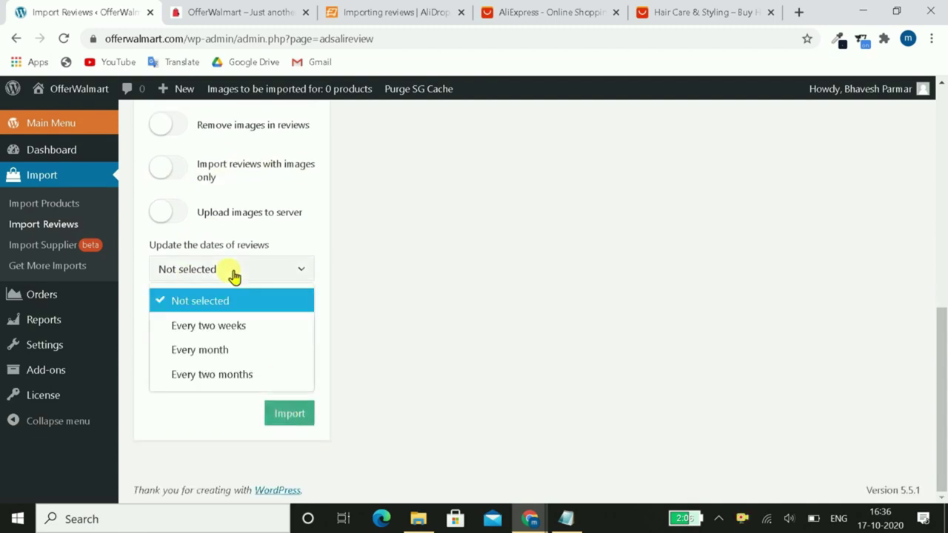
{"action": "left_click", "coordinate": [234, 275]}
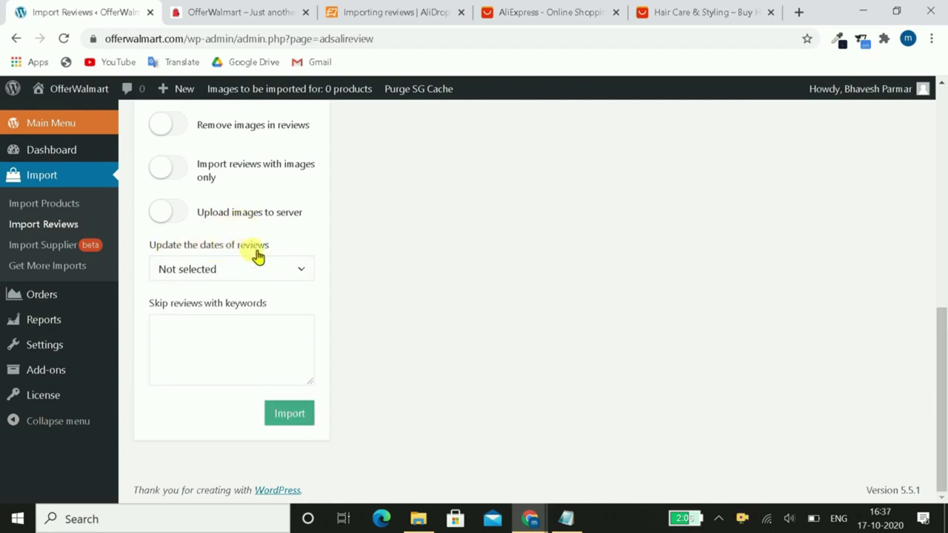
{"action": "left_click", "coordinate": [222, 275]}
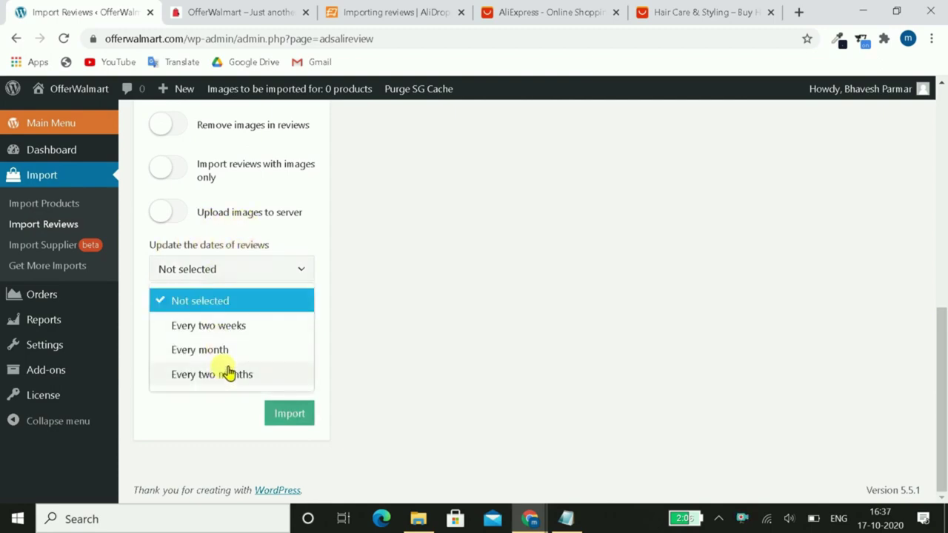
{"action": "left_click", "coordinate": [206, 269]}
{"action": "scroll", "coordinate": [271, 239], "scroll_direction": "up", "scroll_amount": 1}
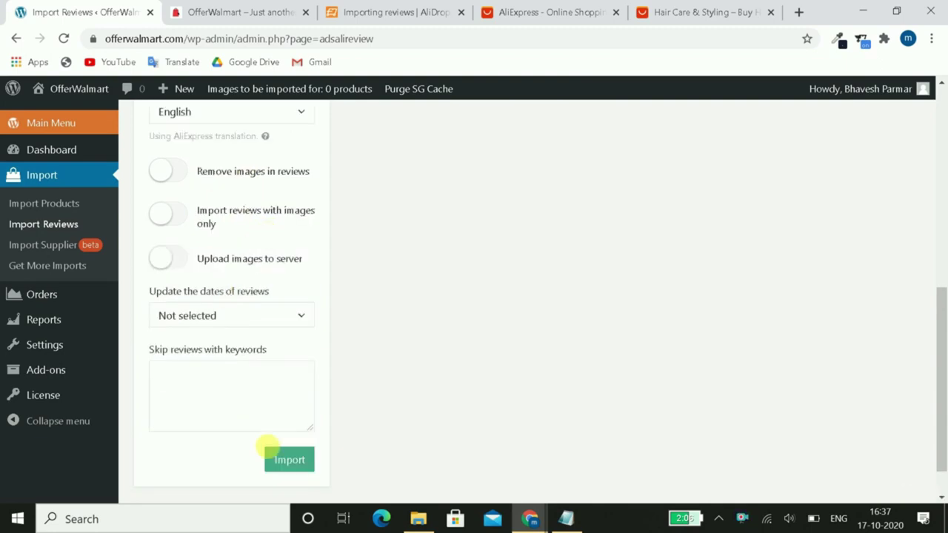
{"action": "left_click", "coordinate": [287, 461]}
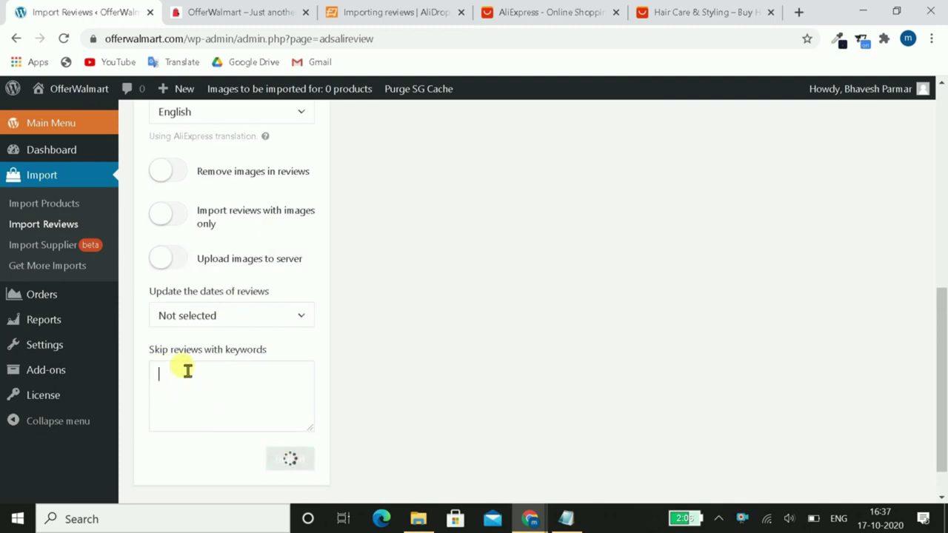
Watch the import progress as the Fitness D-ring Tricep Pull Rope gains reviews.
{"action": "left_click", "coordinate": [224, 376]}
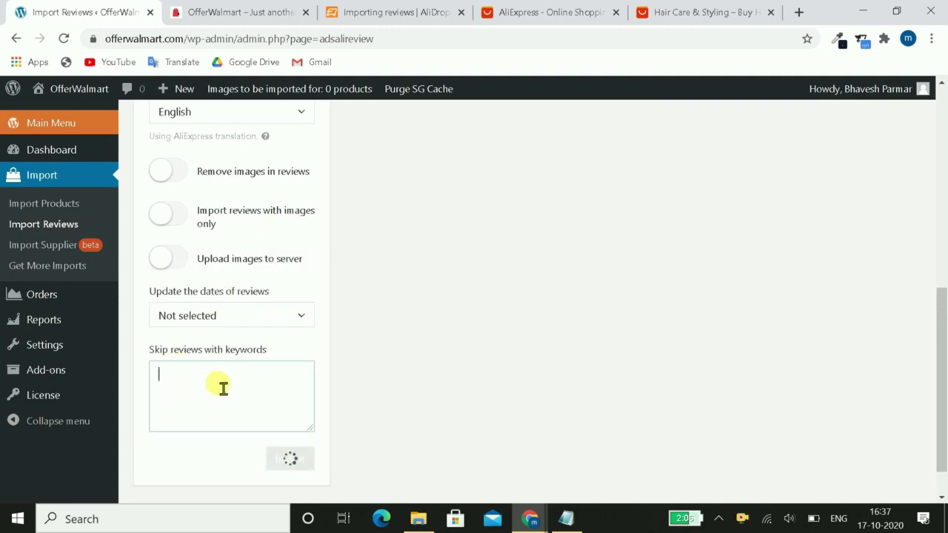
{"action": "scroll", "coordinate": [223, 387], "scroll_direction": "up", "scroll_amount": 6}
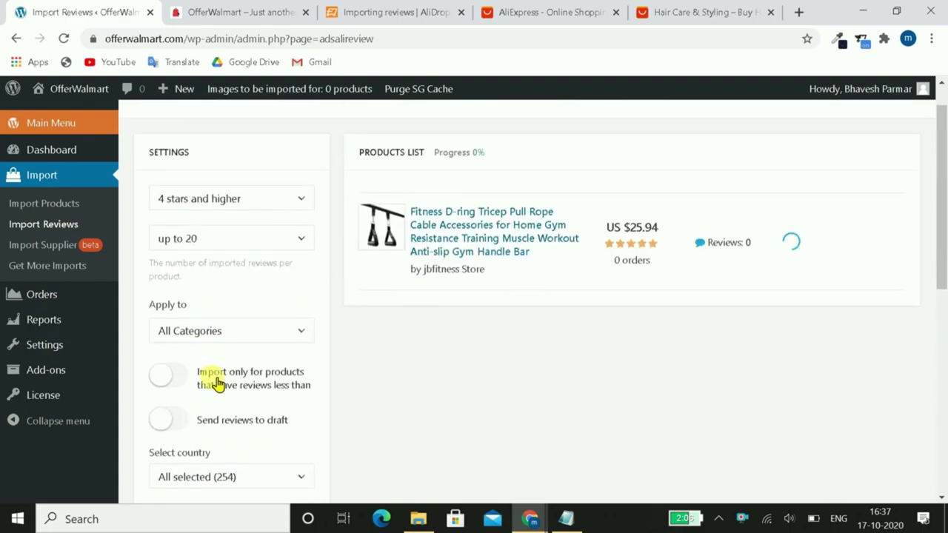
{"action": "scroll", "coordinate": [217, 382], "scroll_direction": "down", "scroll_amount": 6}
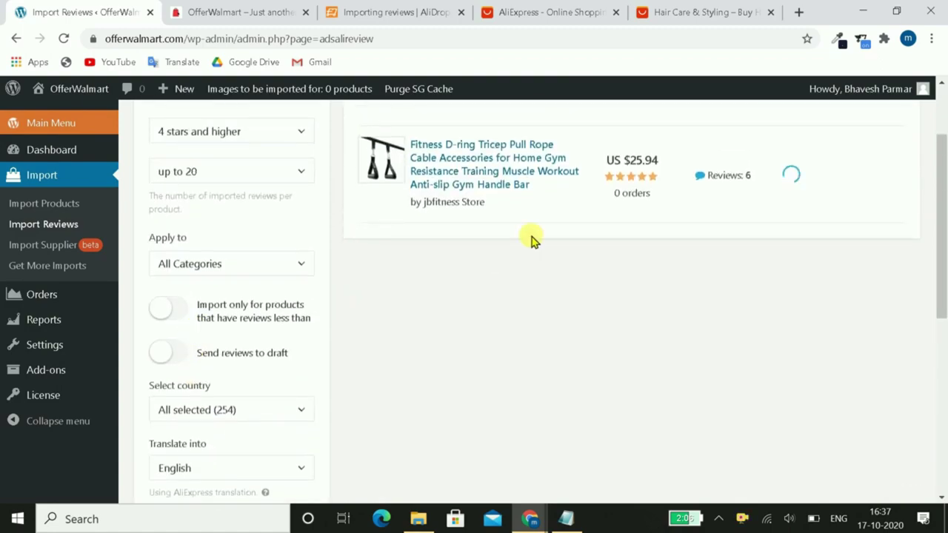
{"action": "scroll", "coordinate": [531, 240], "scroll_direction": "up", "scroll_amount": 1}
{"action": "scroll", "coordinate": [538, 245], "scroll_direction": "up", "scroll_amount": 1}
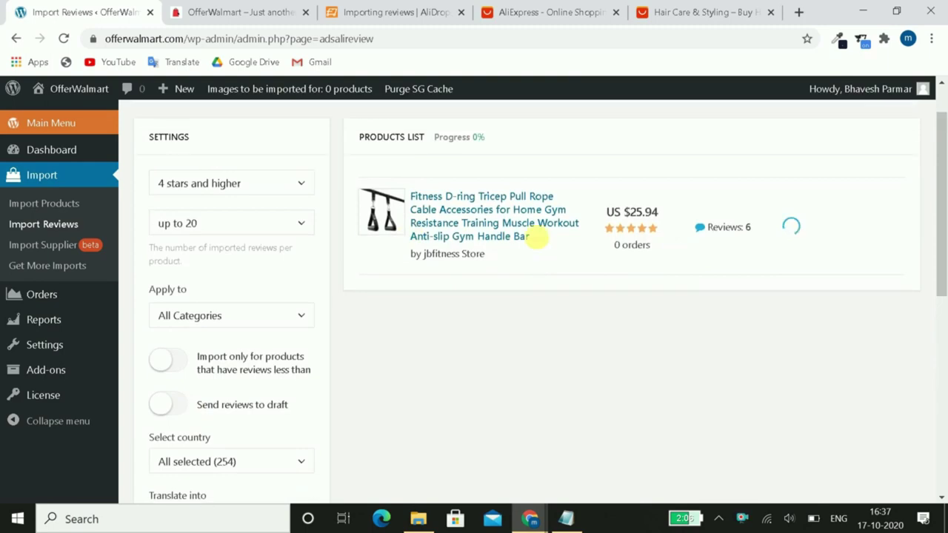
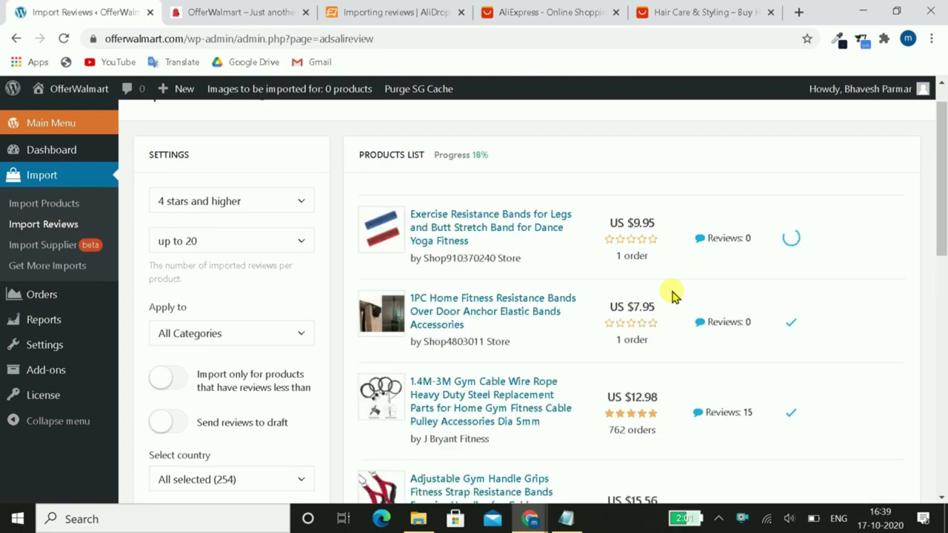
Scroll the current results, then switch to the Hair Care & Styling listings.
{"action": "scroll", "coordinate": [674, 290], "scroll_direction": "down", "scroll_amount": 2}
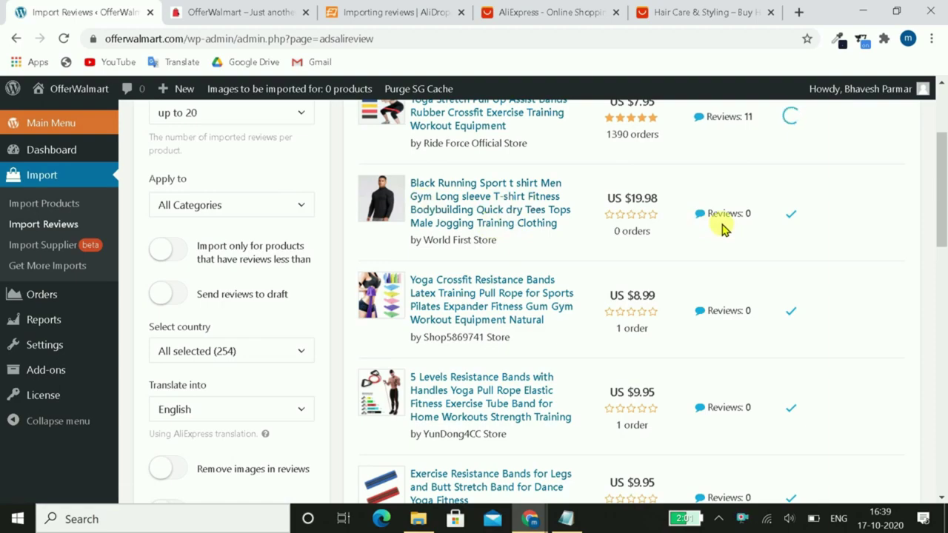
{"action": "scroll", "coordinate": [724, 230], "scroll_direction": "up", "scroll_amount": 3}
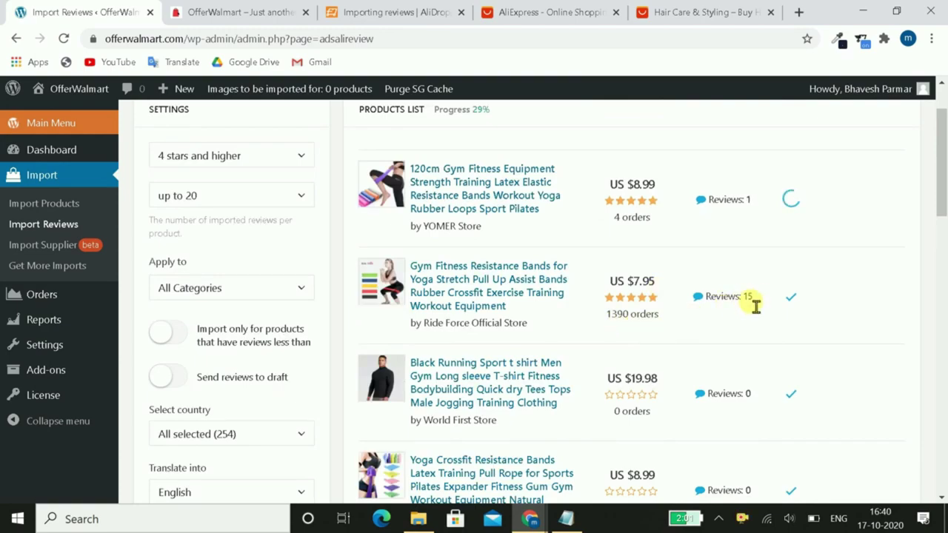
{"action": "scroll", "coordinate": [746, 301], "scroll_direction": "down", "scroll_amount": 1}
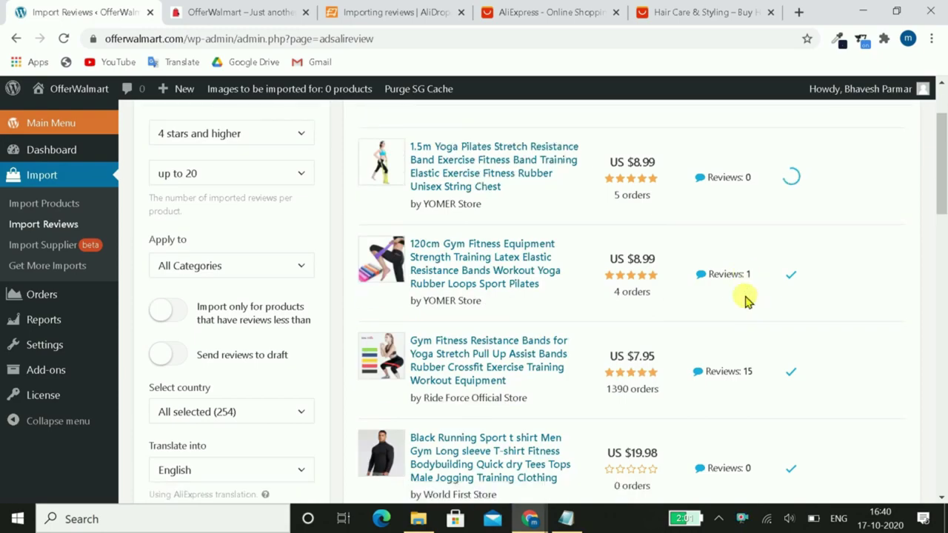
{"action": "scroll", "coordinate": [747, 301], "scroll_direction": "down", "scroll_amount": 7}
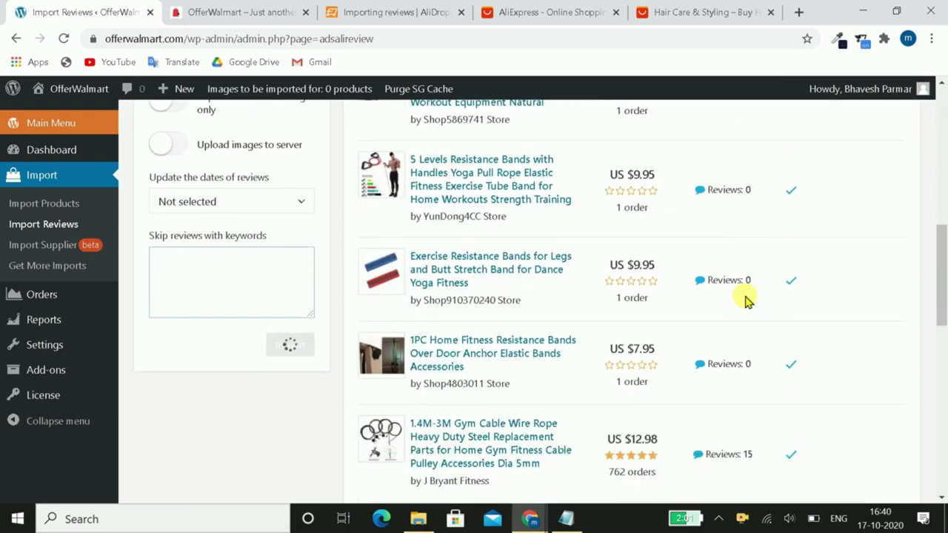
{"action": "scroll", "coordinate": [747, 300], "scroll_direction": "down", "scroll_amount": 1}
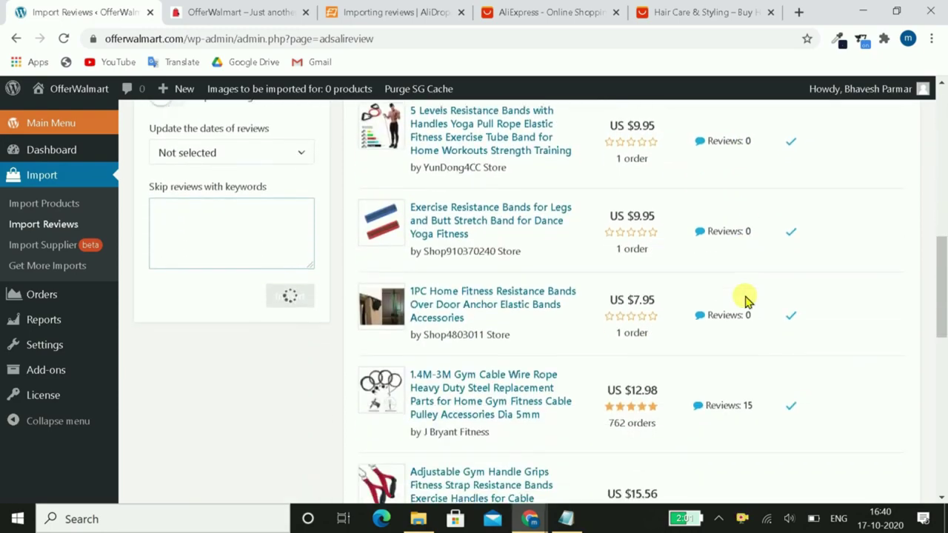
{"action": "left_click", "coordinate": [695, 10]}
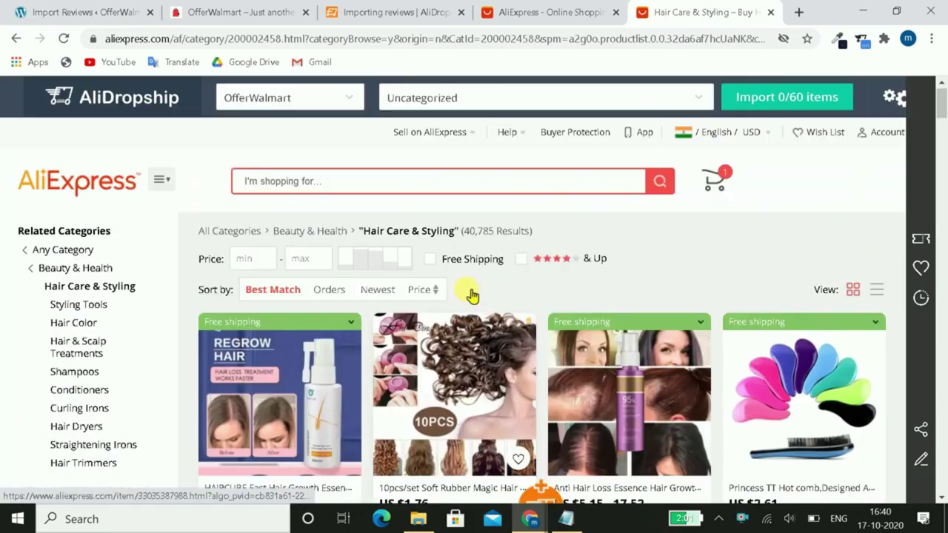
Browse the Hair Care & Styling listings, then return to the gift bag search results tab.
{"action": "scroll", "coordinate": [471, 295], "scroll_direction": "down", "scroll_amount": 2}
{"action": "scroll", "coordinate": [472, 295], "scroll_direction": "up", "scroll_amount": 3}
{"action": "scroll", "coordinate": [472, 295], "scroll_direction": "down", "scroll_amount": 2}
{"action": "scroll", "coordinate": [470, 295], "scroll_direction": "up", "scroll_amount": 3}
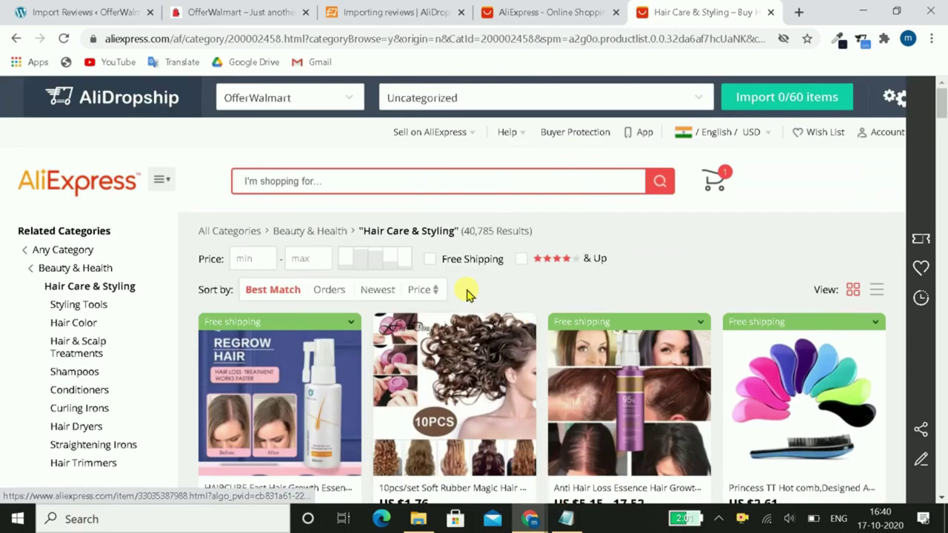
{"action": "scroll", "coordinate": [467, 294], "scroll_direction": "down", "scroll_amount": 2}
{"action": "scroll", "coordinate": [467, 294], "scroll_direction": "up", "scroll_amount": 2}
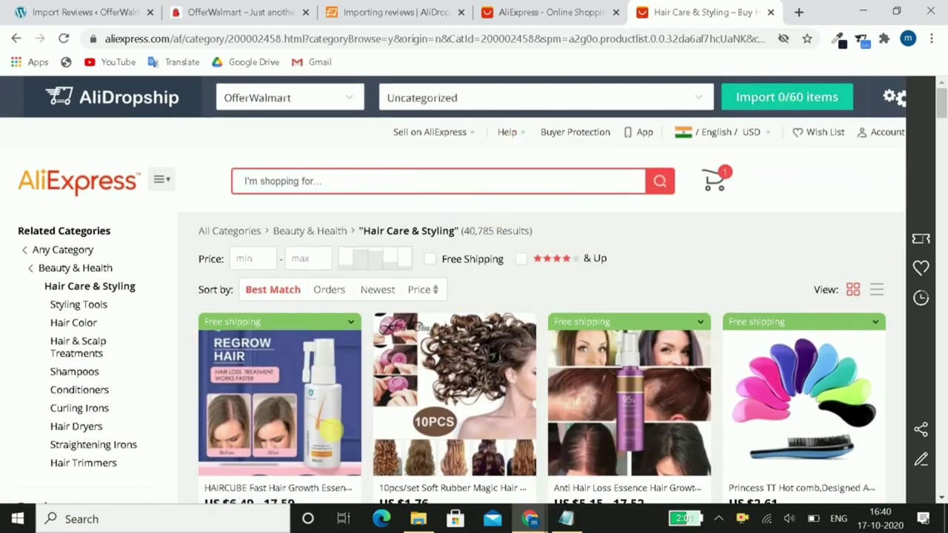
{"action": "scroll", "coordinate": [443, 400], "scroll_direction": "down", "scroll_amount": 10}
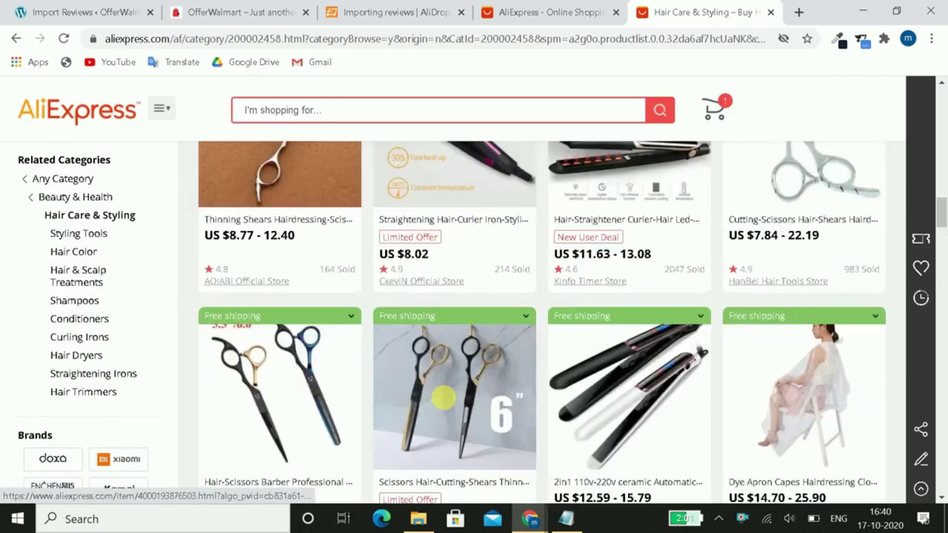
{"action": "scroll", "coordinate": [443, 397], "scroll_direction": "up", "scroll_amount": 10}
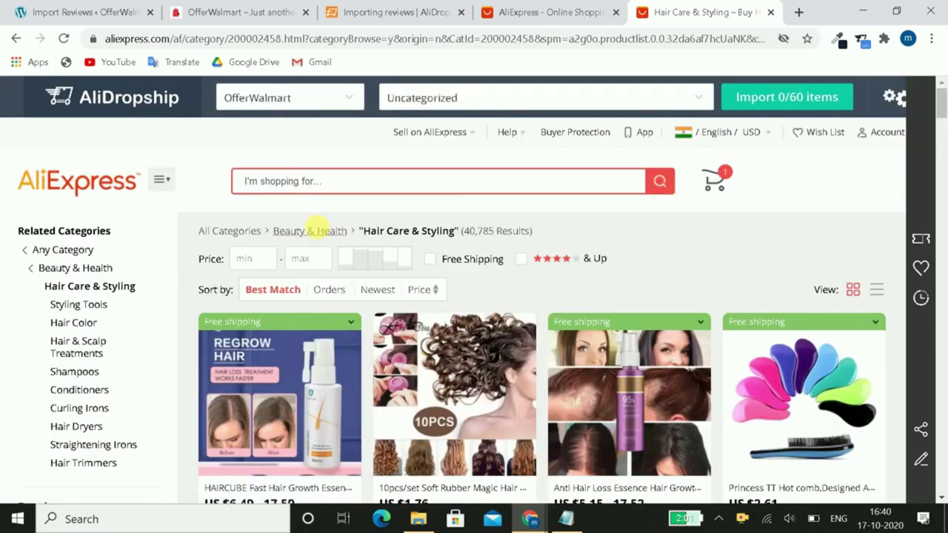
{"action": "scroll", "coordinate": [654, 218], "scroll_direction": "down", "scroll_amount": 2}
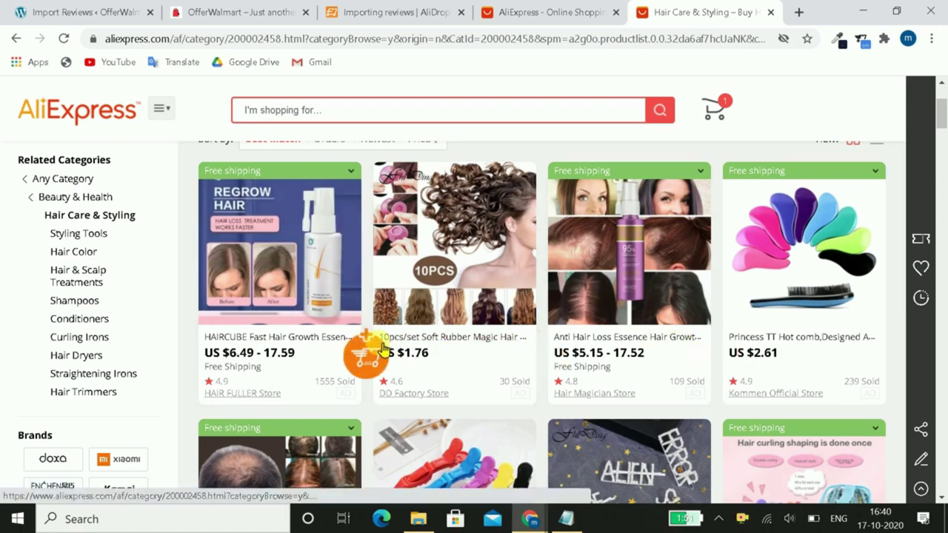
{"action": "scroll", "coordinate": [384, 349], "scroll_direction": "down", "scroll_amount": 1}
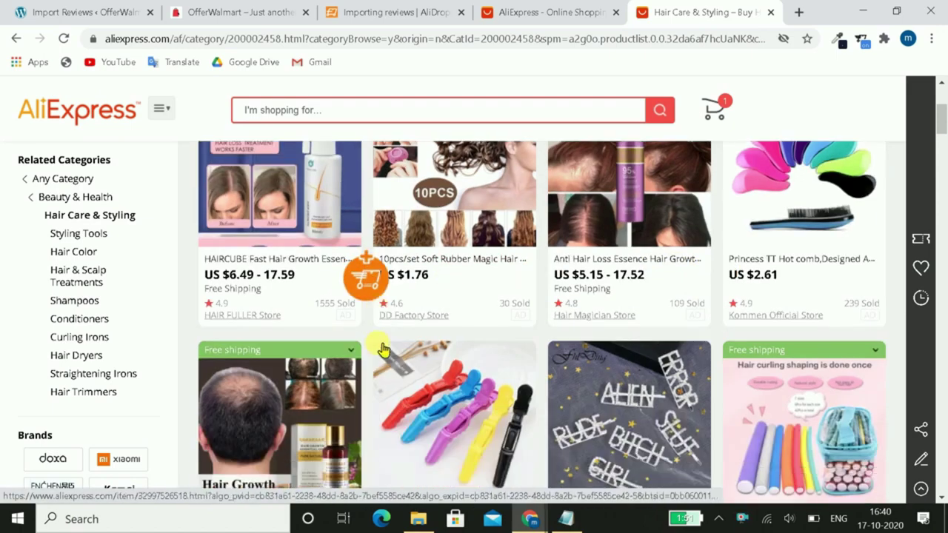
{"action": "key", "text": "ctrl+shift+Tab"}
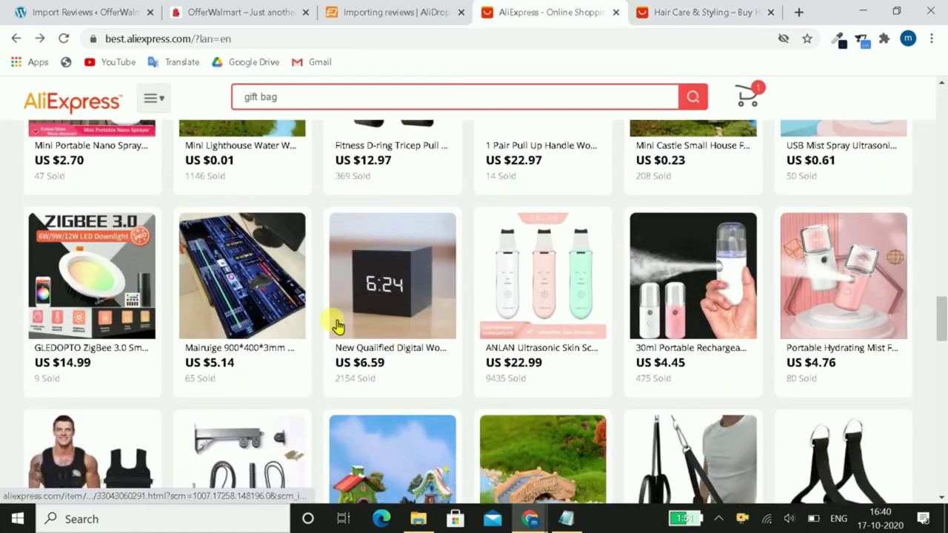
Open the New Qualified Digital Wooden LED Alarm Clock product page and scroll its details.
{"action": "left_click", "coordinate": [368, 298]}
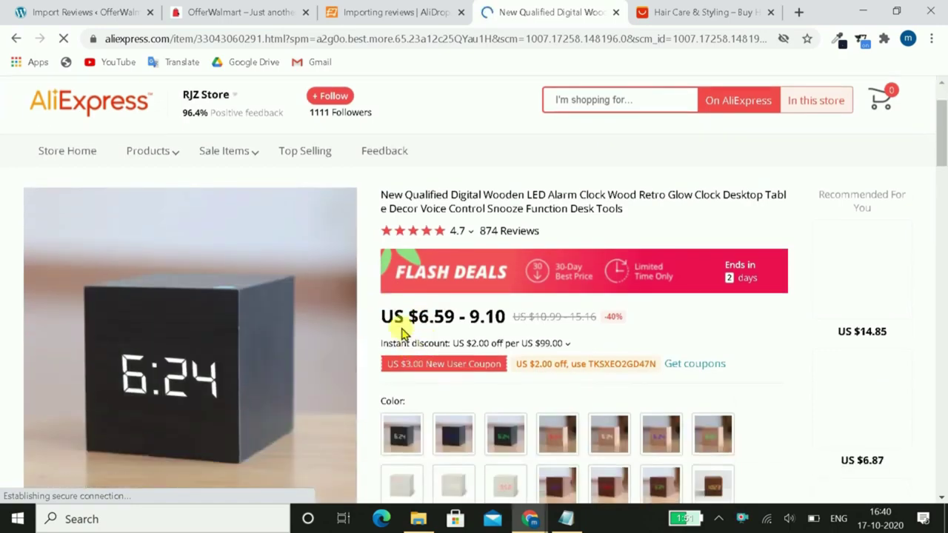
{"action": "scroll", "coordinate": [482, 322], "scroll_direction": "down", "scroll_amount": 3}
{"action": "scroll", "coordinate": [413, 394], "scroll_direction": "down", "scroll_amount": 10}
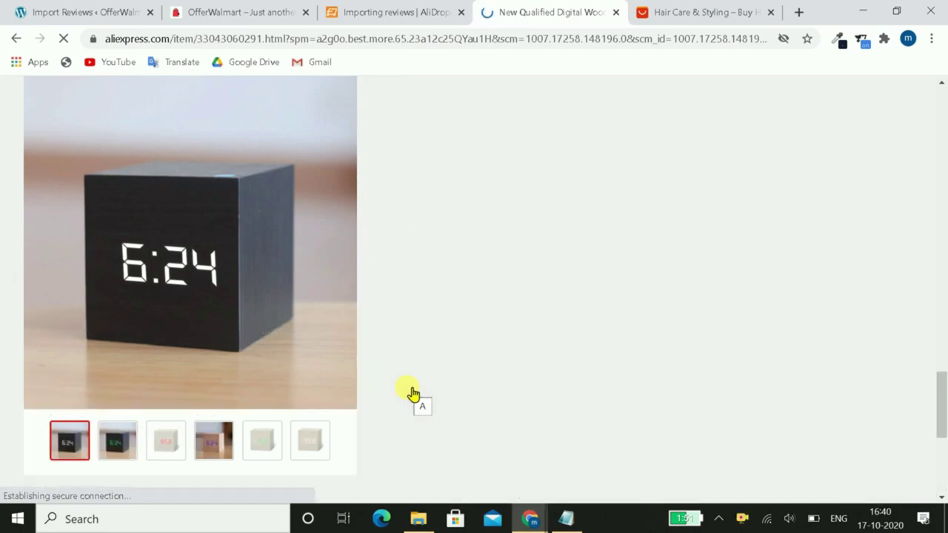
{"action": "scroll", "coordinate": [412, 393], "scroll_direction": "up", "scroll_amount": 15}
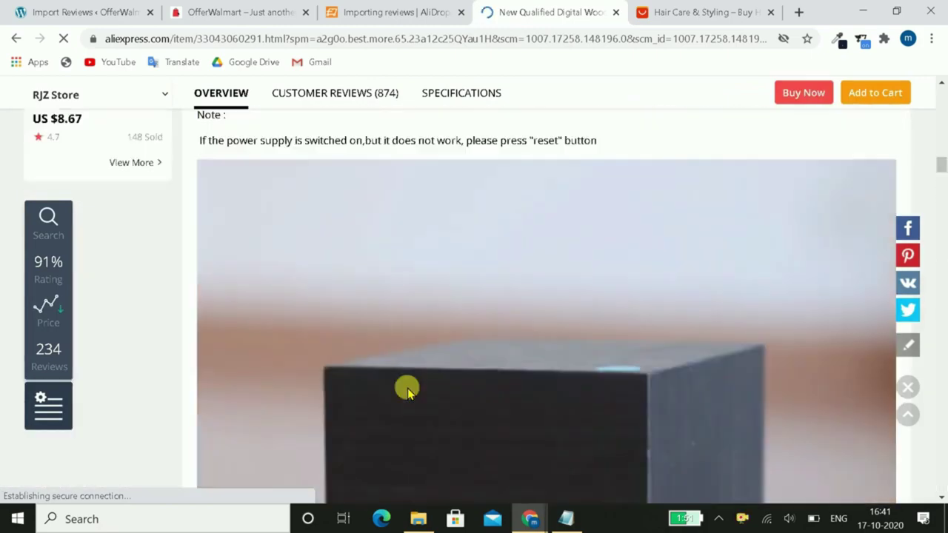
{"action": "scroll", "coordinate": [407, 393], "scroll_direction": "down", "scroll_amount": 3}
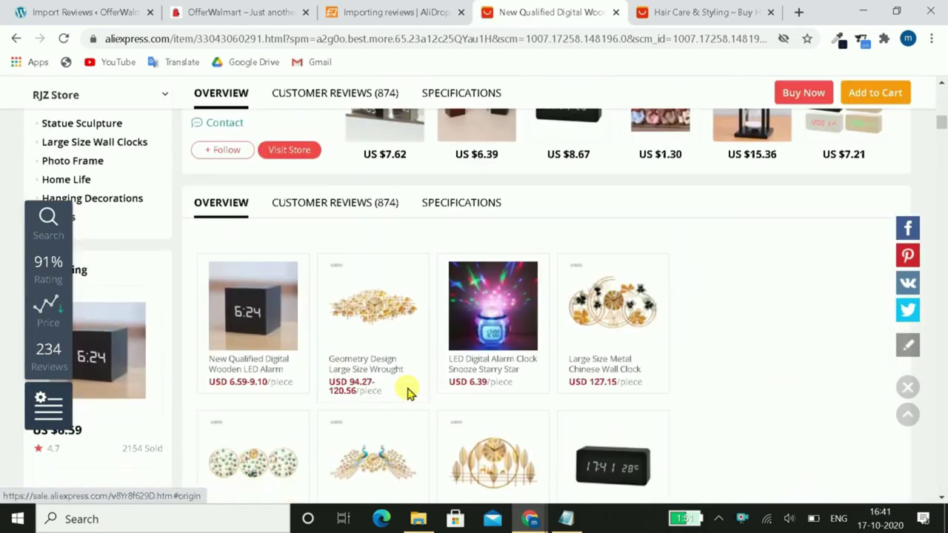
Read the clock's Customer Reviews, then scroll back to the top.
{"action": "left_click", "coordinate": [363, 202]}
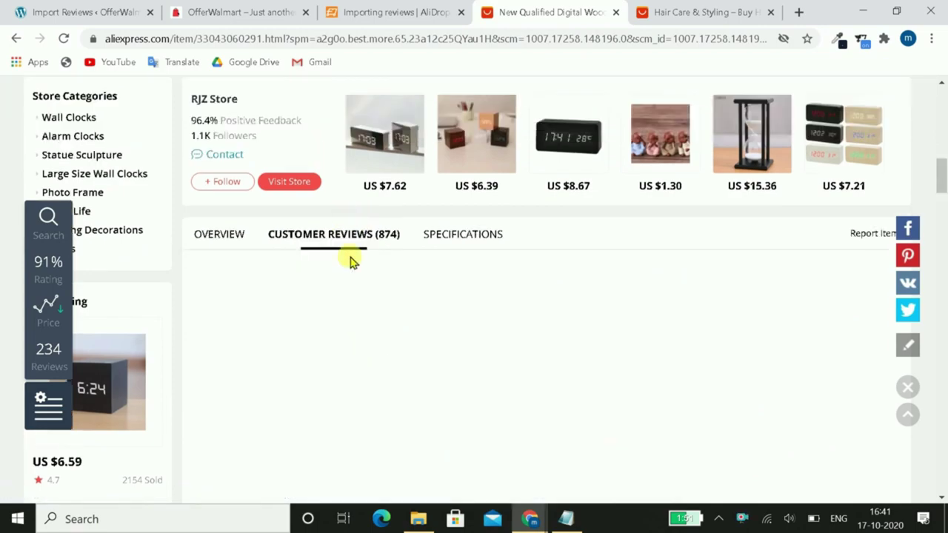
{"action": "scroll", "coordinate": [350, 260], "scroll_direction": "down", "scroll_amount": 3}
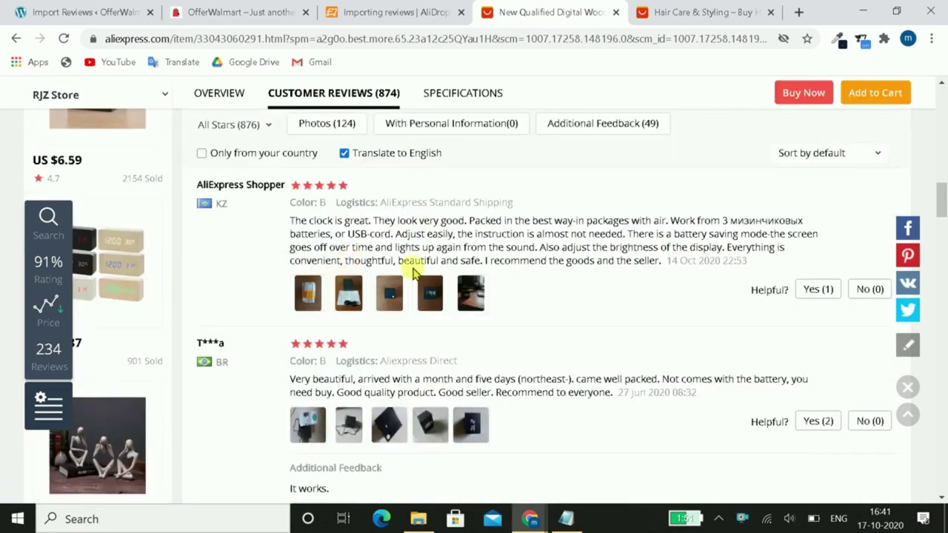
{"action": "scroll", "coordinate": [352, 323], "scroll_direction": "down", "scroll_amount": 2}
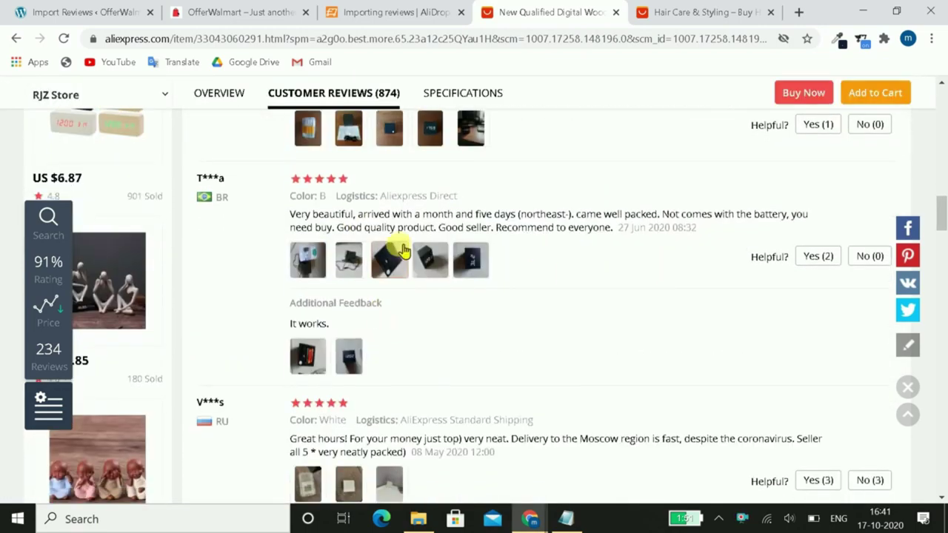
{"action": "scroll", "coordinate": [397, 252], "scroll_direction": "up", "scroll_amount": 3}
{"action": "scroll", "coordinate": [492, 267], "scroll_direction": "up", "scroll_amount": 15}
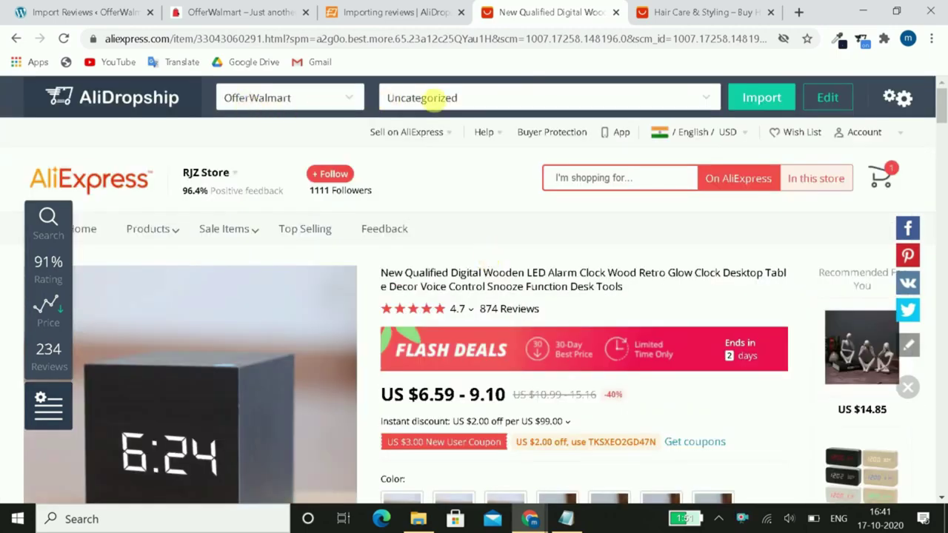
Choose Wall Clocks as the AliDropship import category and bring up the product editor.
{"action": "left_click", "coordinate": [440, 106]}
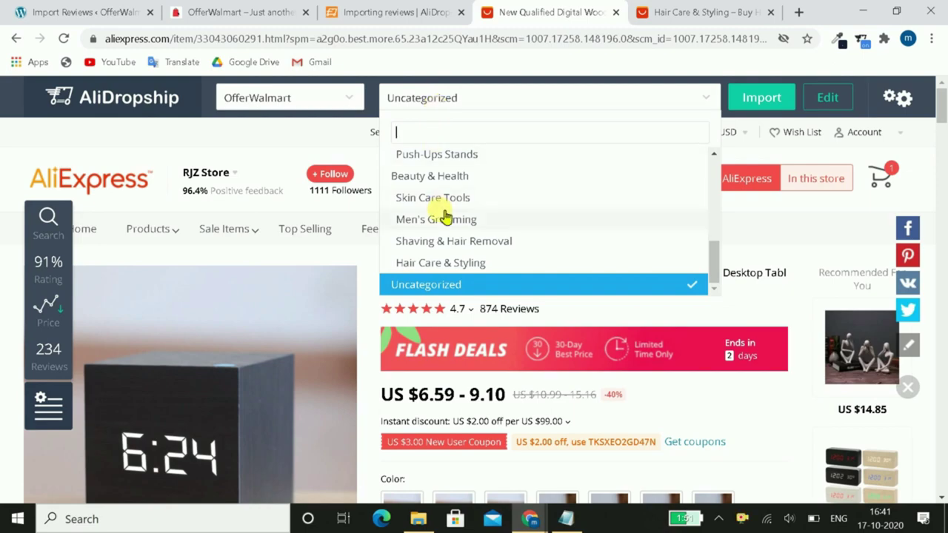
{"action": "scroll", "coordinate": [445, 216], "scroll_direction": "down", "scroll_amount": 1}
{"action": "scroll", "coordinate": [445, 215], "scroll_direction": "up", "scroll_amount": 4}
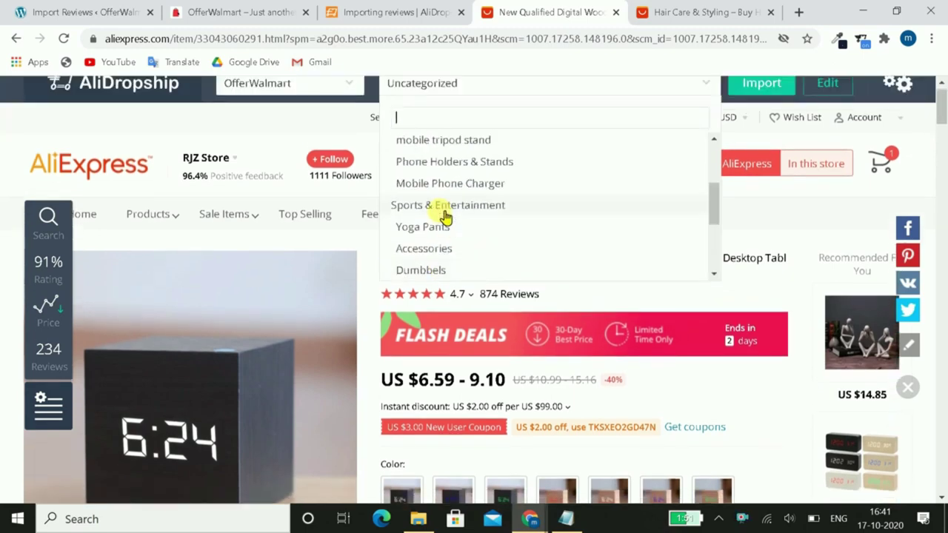
{"action": "scroll", "coordinate": [446, 215], "scroll_direction": "up", "scroll_amount": 3}
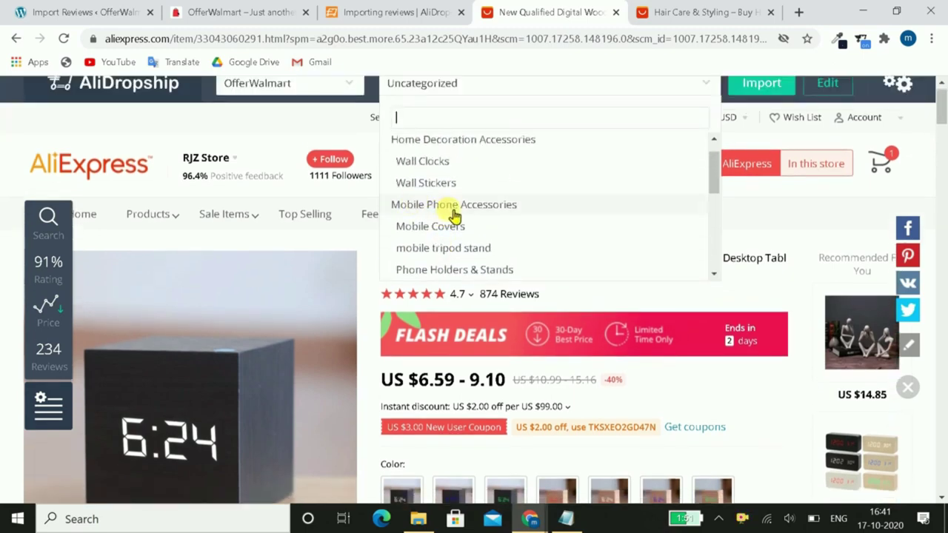
{"action": "scroll", "coordinate": [451, 214], "scroll_direction": "up", "scroll_amount": 1}
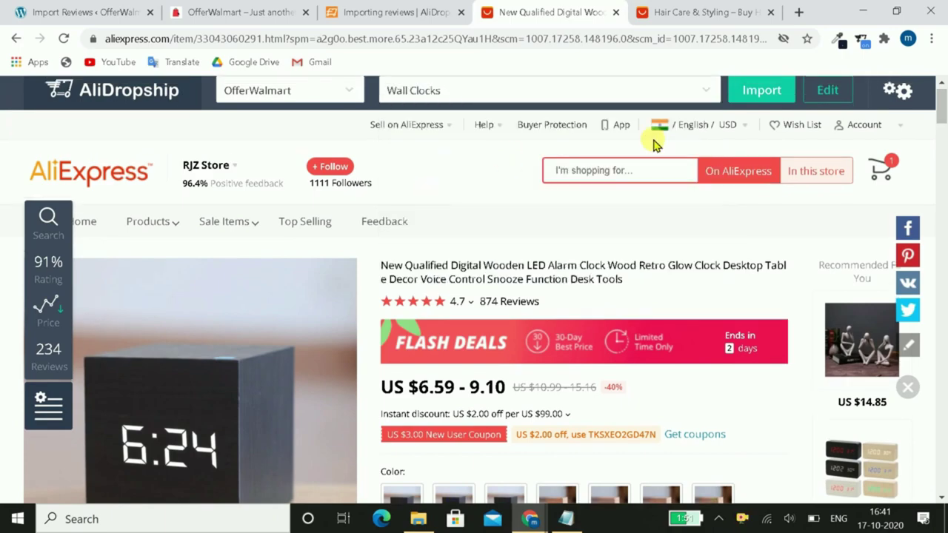
{"action": "scroll", "coordinate": [751, 131], "scroll_direction": "up", "scroll_amount": 1}
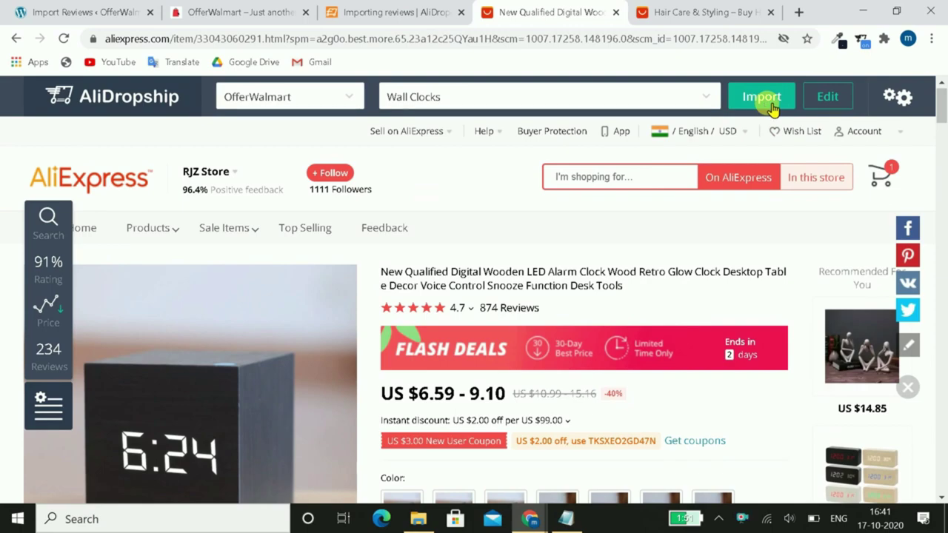
{"action": "left_click", "coordinate": [828, 100]}
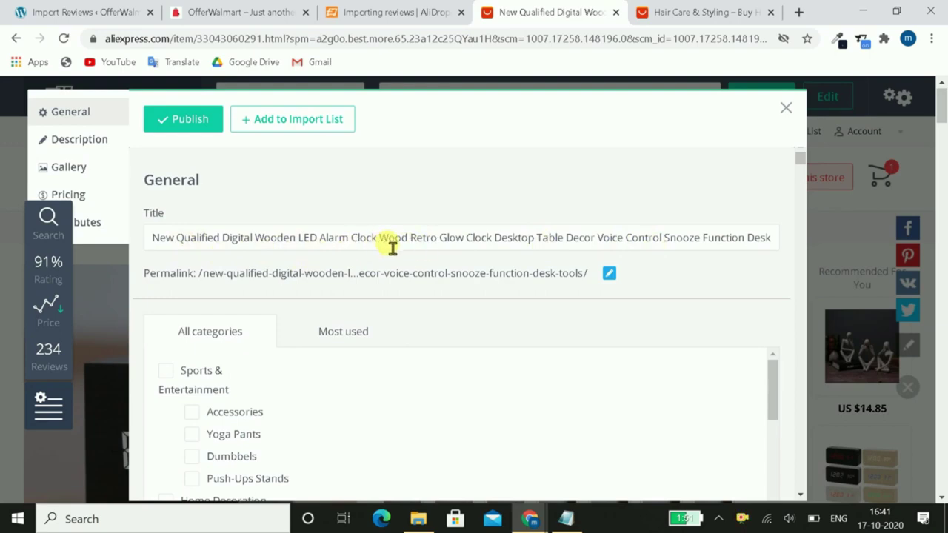
Shorten the alarm clock's title and replace the permalink with that title.
{"action": "left_click_drag", "start_coordinate": [380, 239], "coordinate": [799, 245]}
{"action": "key", "text": "BackSpace"}
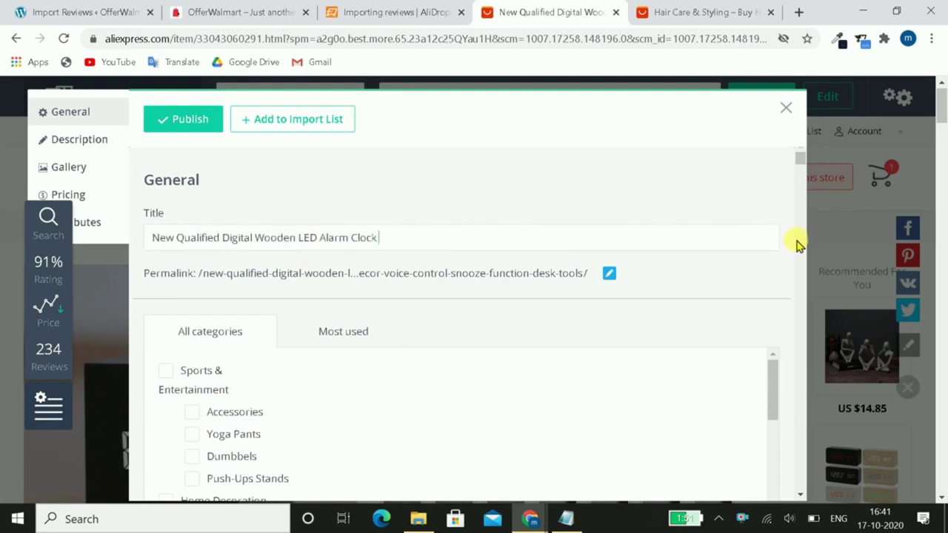
{"action": "triple_click", "coordinate": [582, 249]}
{"action": "key", "text": "ctrl+c"}
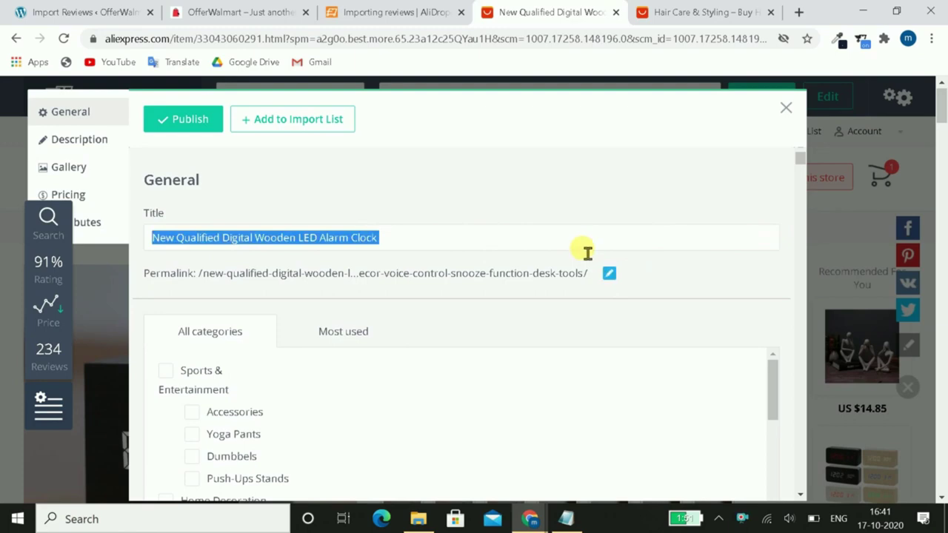
{"action": "left_click", "coordinate": [611, 272]}
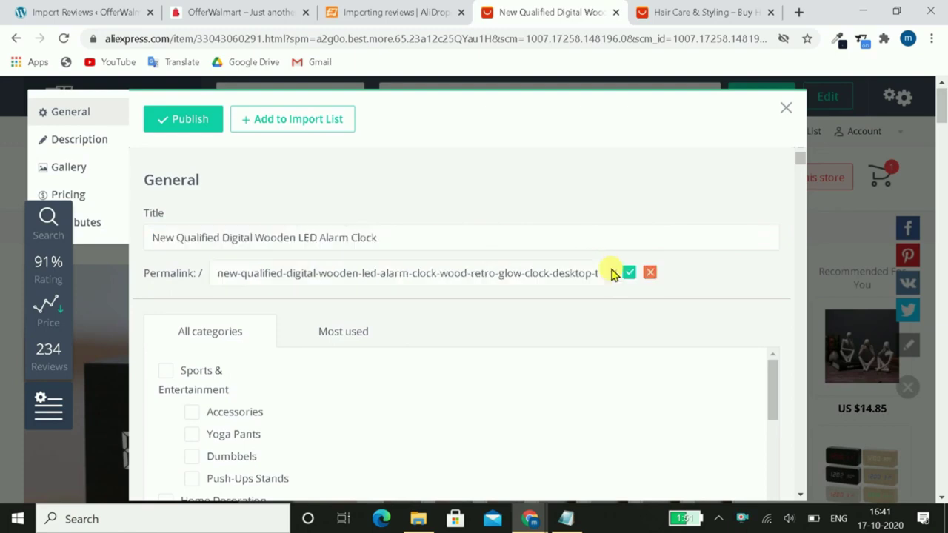
{"action": "triple_click", "coordinate": [537, 281]}
{"action": "key", "text": "BackSpace"}
{"action": "key", "text": "ctrl+v"}
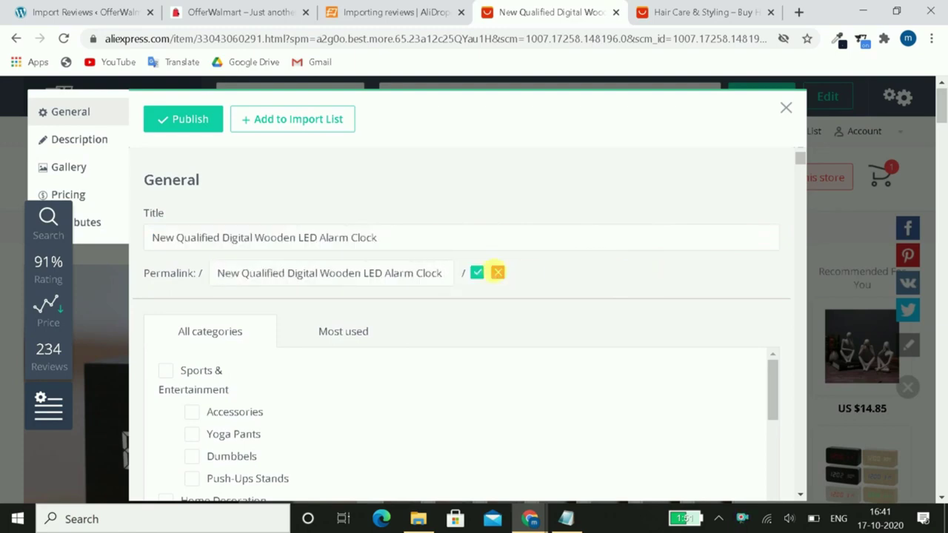
{"action": "left_click", "coordinate": [478, 274]}
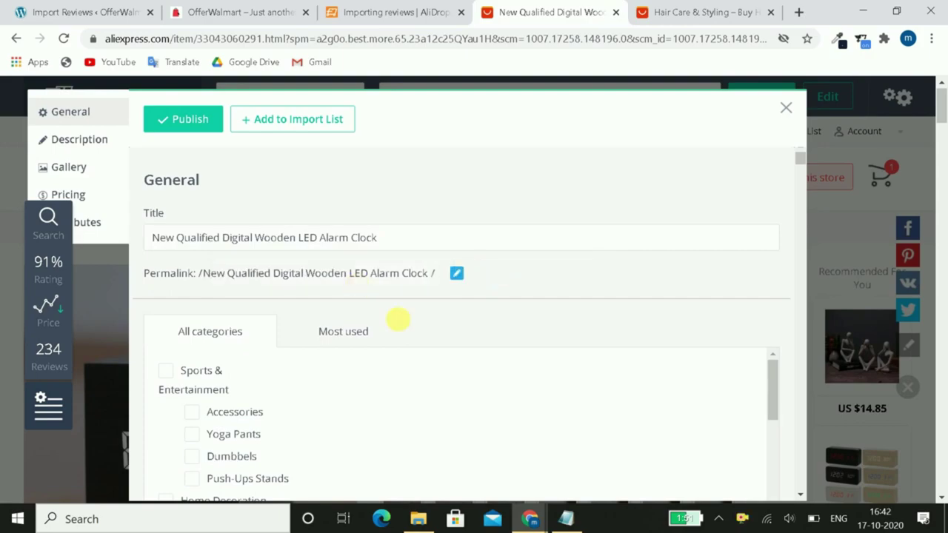
Review the product's image gallery and its attributes and variants sections.
{"action": "scroll", "coordinate": [403, 326], "scroll_direction": "down", "scroll_amount": 4}
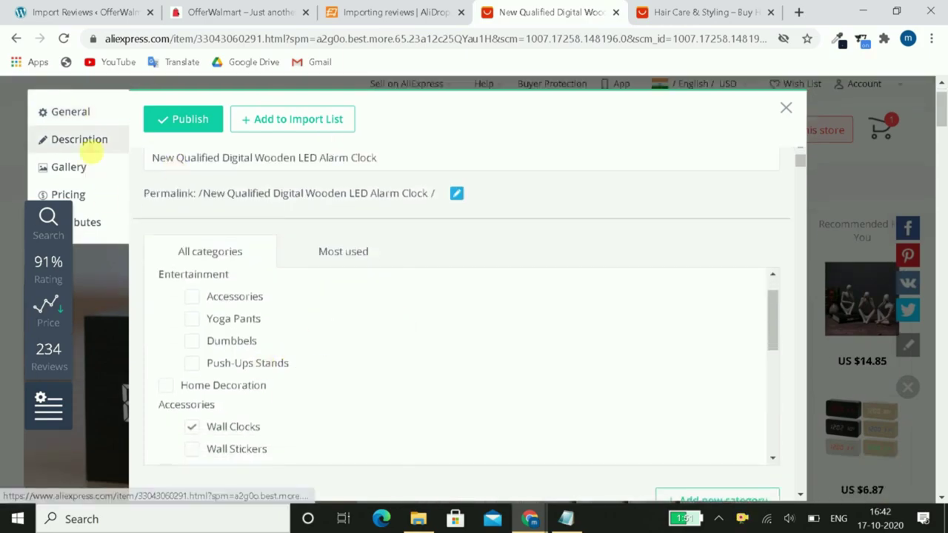
{"action": "left_click", "coordinate": [78, 169]}
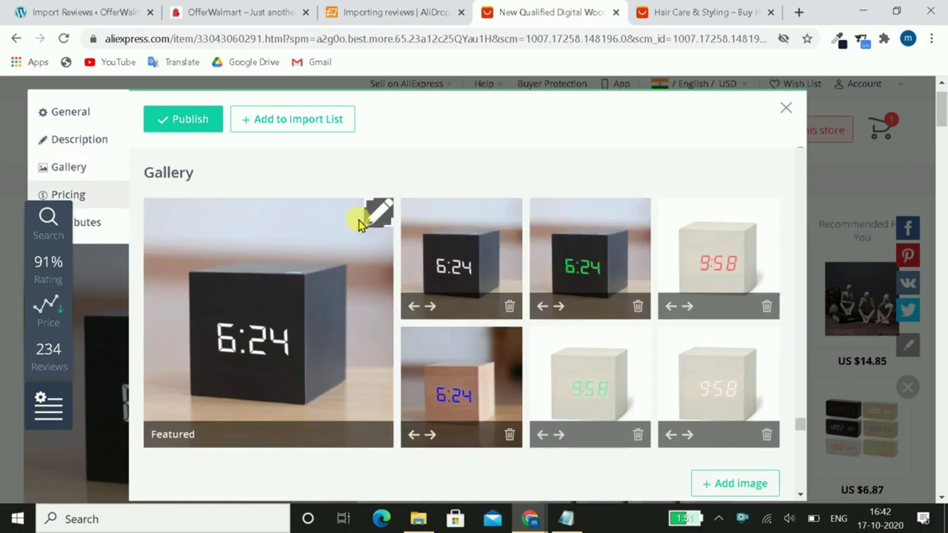
{"action": "mouse_move", "coordinate": [376, 225]}
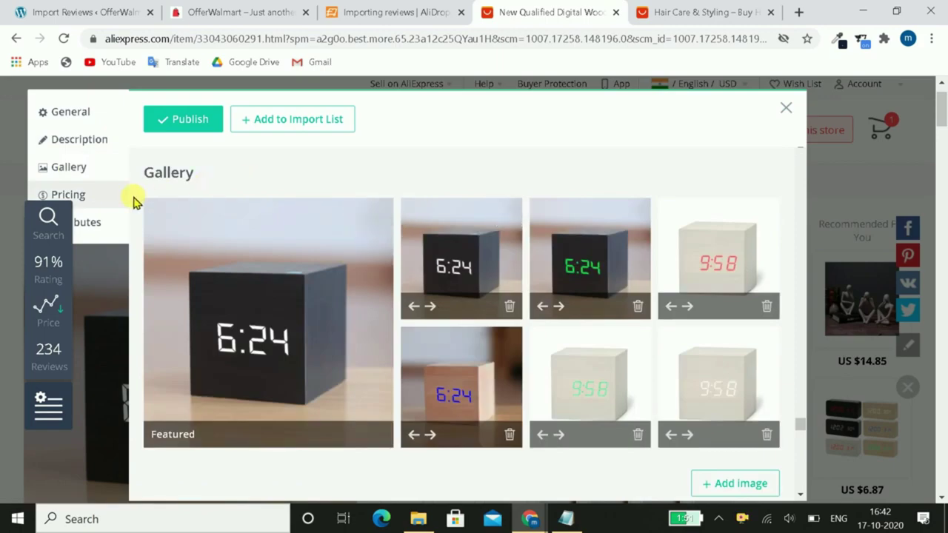
{"action": "left_click", "coordinate": [111, 227]}
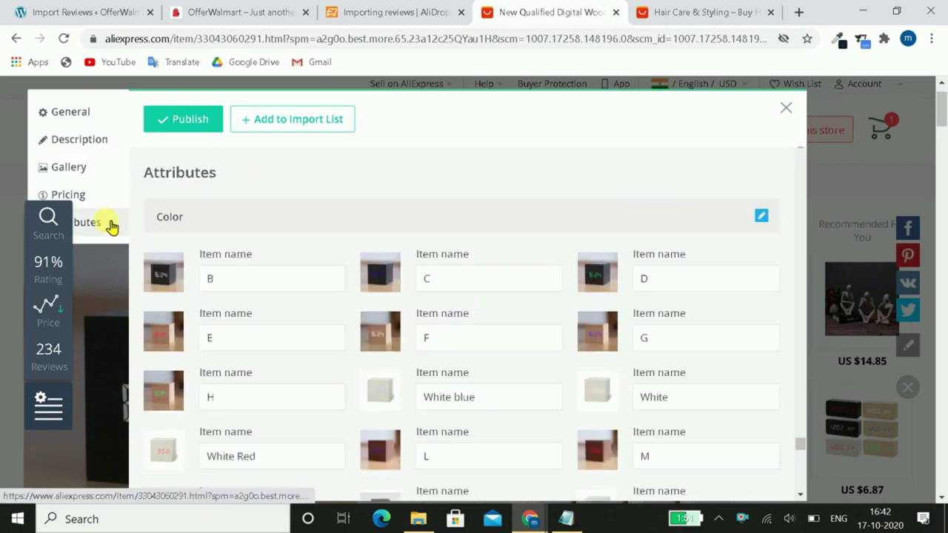
{"action": "scroll", "coordinate": [341, 232], "scroll_direction": "down", "scroll_amount": 2}
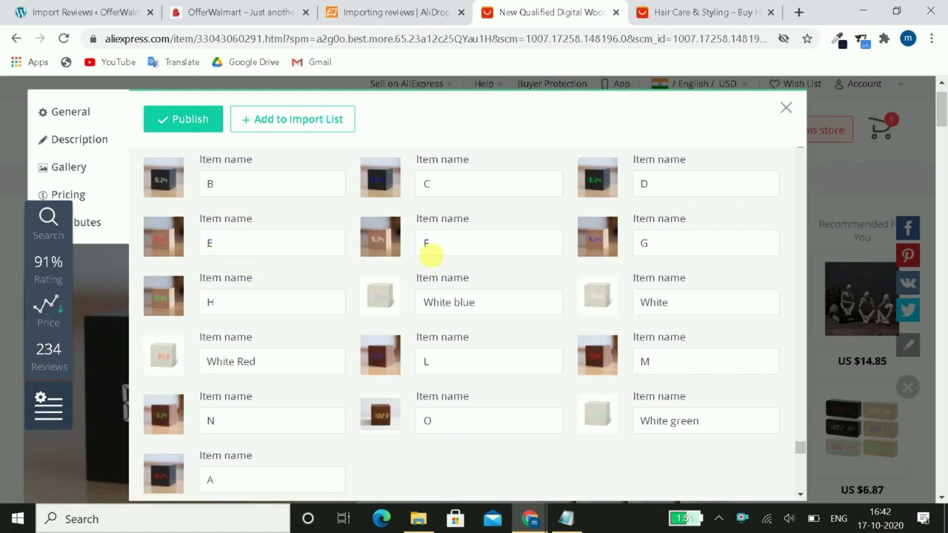
{"action": "scroll", "coordinate": [442, 265], "scroll_direction": "down", "scroll_amount": 5}
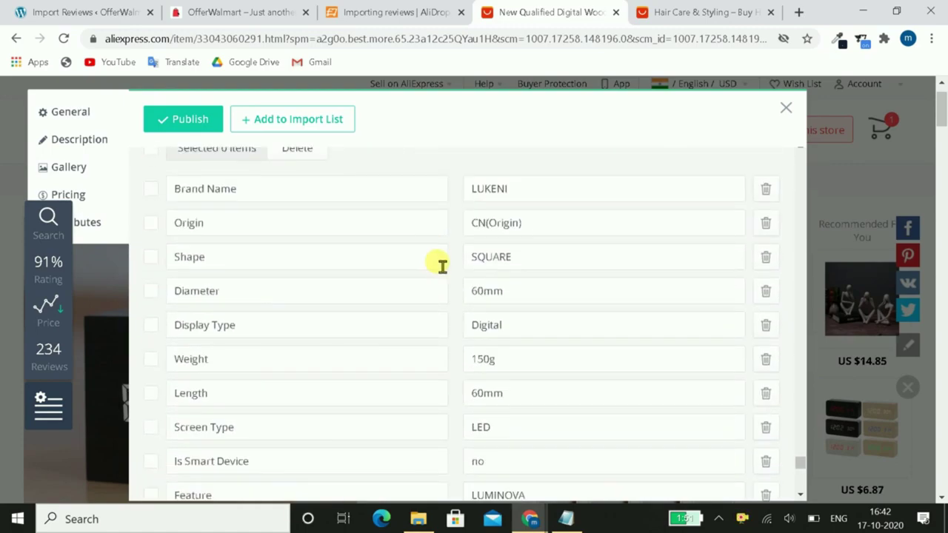
{"action": "scroll", "coordinate": [248, 223], "scroll_direction": "down", "scroll_amount": 1}
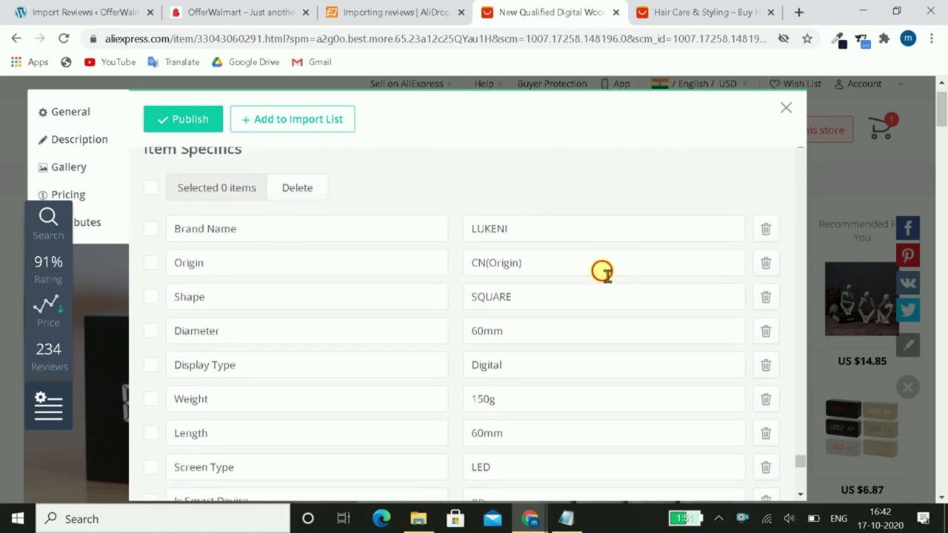
{"action": "scroll", "coordinate": [282, 383], "scroll_direction": "down", "scroll_amount": 3}
{"action": "scroll", "coordinate": [292, 390], "scroll_direction": "up", "scroll_amount": 10}
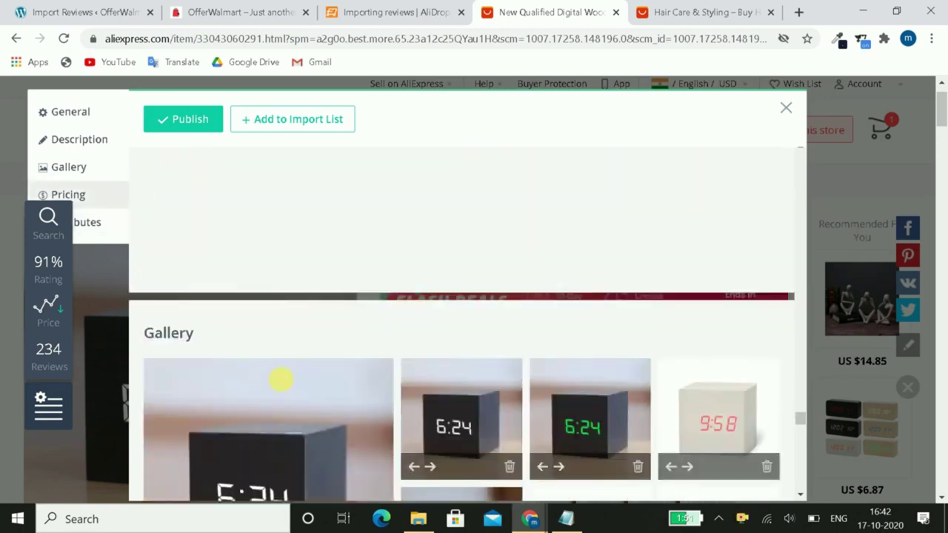
{"action": "scroll", "coordinate": [281, 380], "scroll_direction": "up", "scroll_amount": 10}
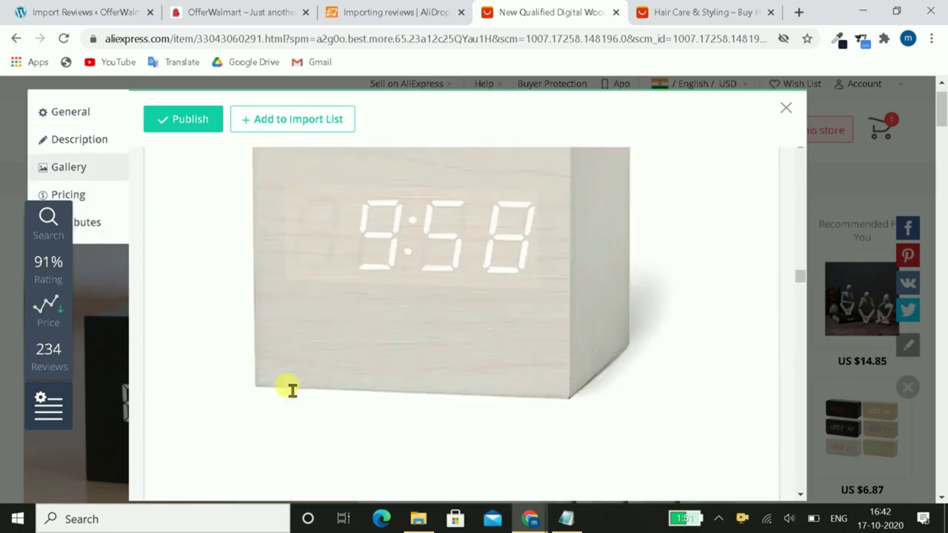
{"action": "scroll", "coordinate": [291, 388], "scroll_direction": "up", "scroll_amount": 15}
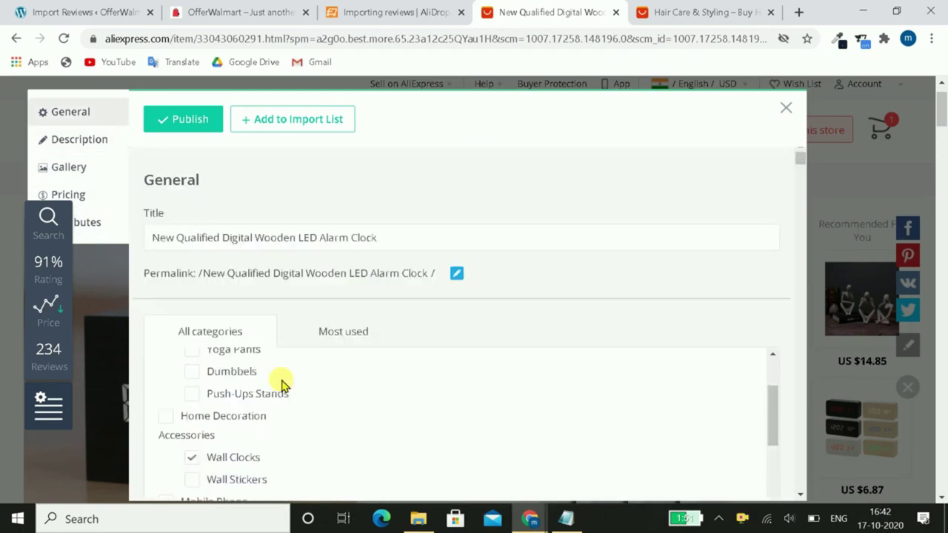
{"action": "scroll", "coordinate": [326, 280], "scroll_direction": "down", "scroll_amount": 5}
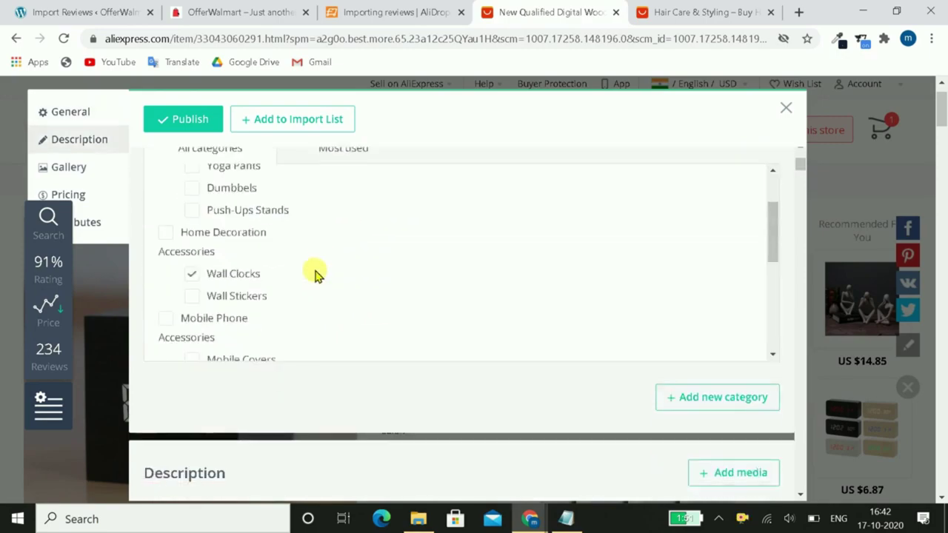
{"action": "scroll", "coordinate": [303, 404], "scroll_direction": "down", "scroll_amount": 4}
{"action": "scroll", "coordinate": [303, 404], "scroll_direction": "down", "scroll_amount": 2}
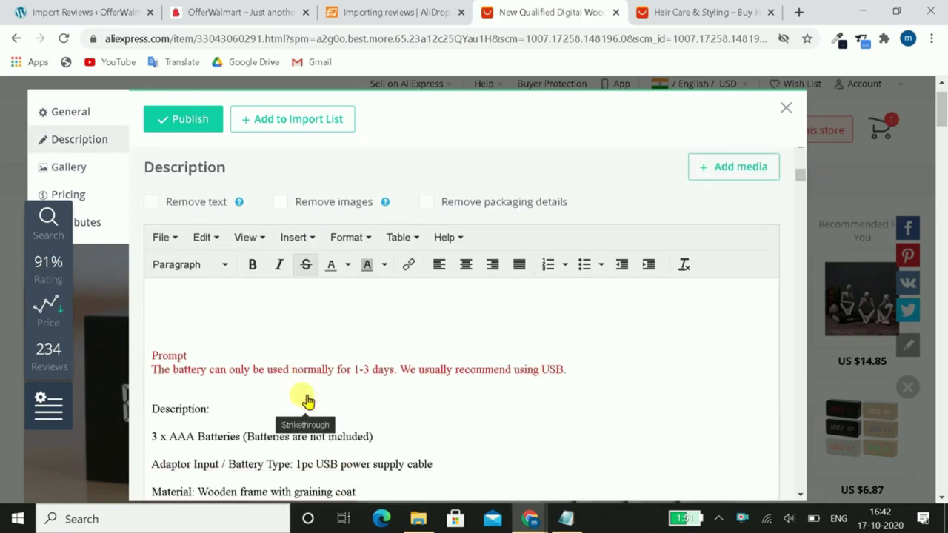
{"action": "scroll", "coordinate": [396, 198], "scroll_direction": "up", "scroll_amount": 10}
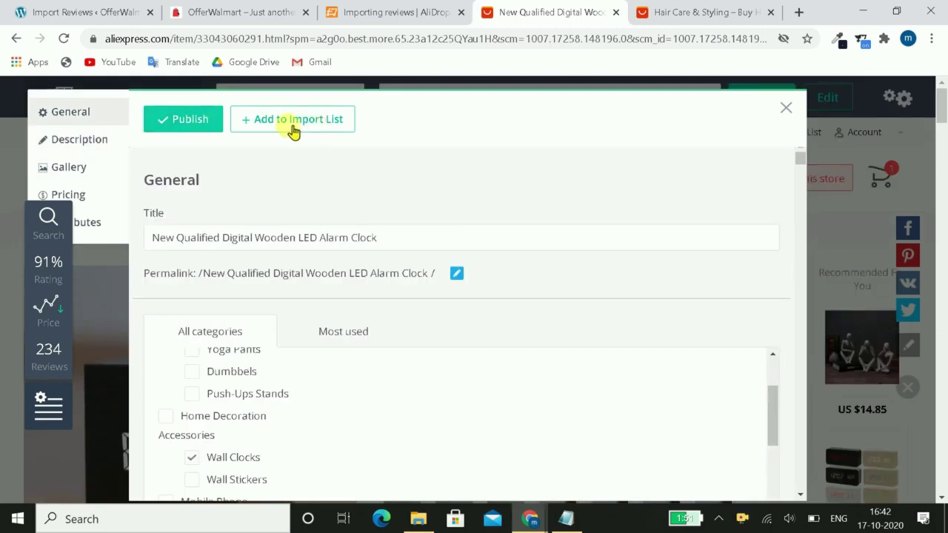
Publish the alarm clock to the store and return to the Import Reviews page.
{"action": "left_click", "coordinate": [180, 126]}
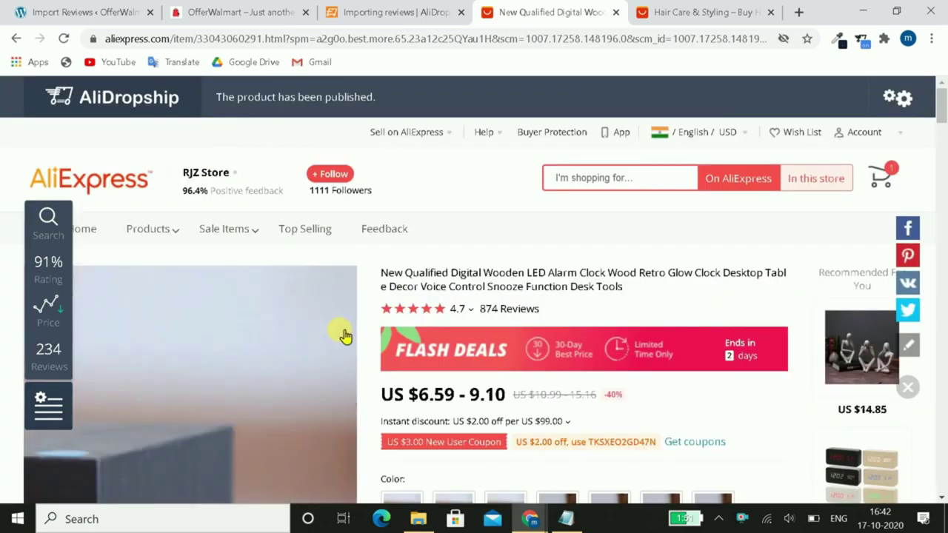
{"action": "mouse_move", "coordinate": [452, 308]}
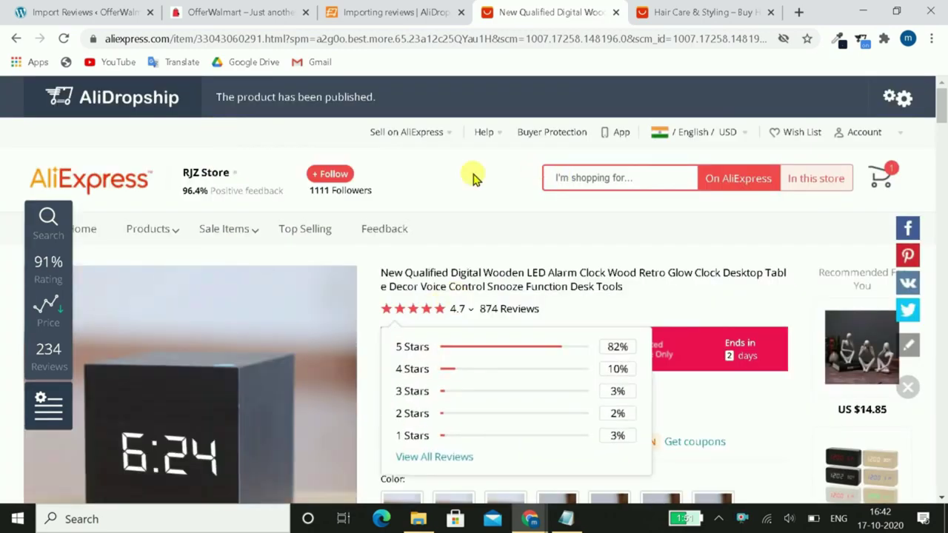
{"action": "left_click", "coordinate": [120, 9]}
{"action": "scroll", "coordinate": [509, 256], "scroll_direction": "up", "scroll_amount": 10}
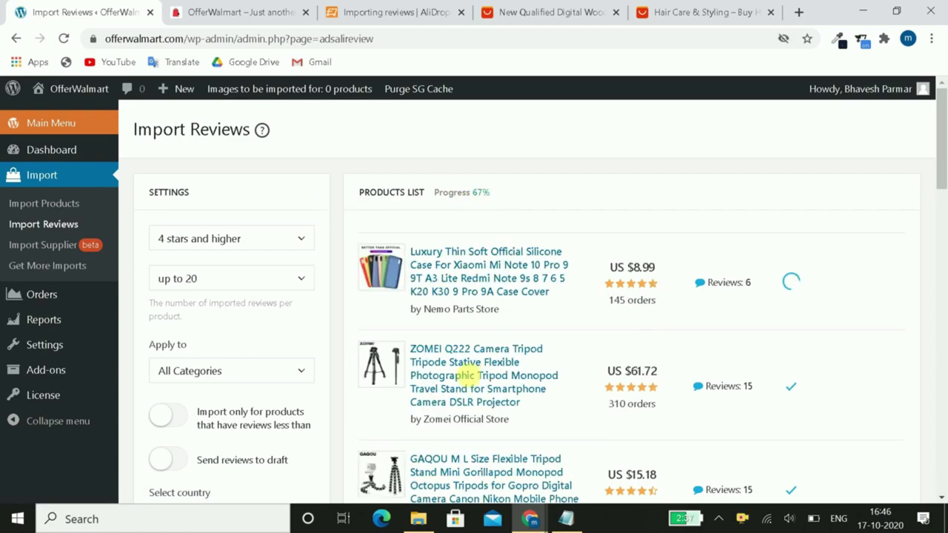
Let the review import reach 100%, checking the alarm clock's 18 reviews in the product list.
{"action": "scroll", "coordinate": [481, 380], "scroll_direction": "down", "scroll_amount": 2}
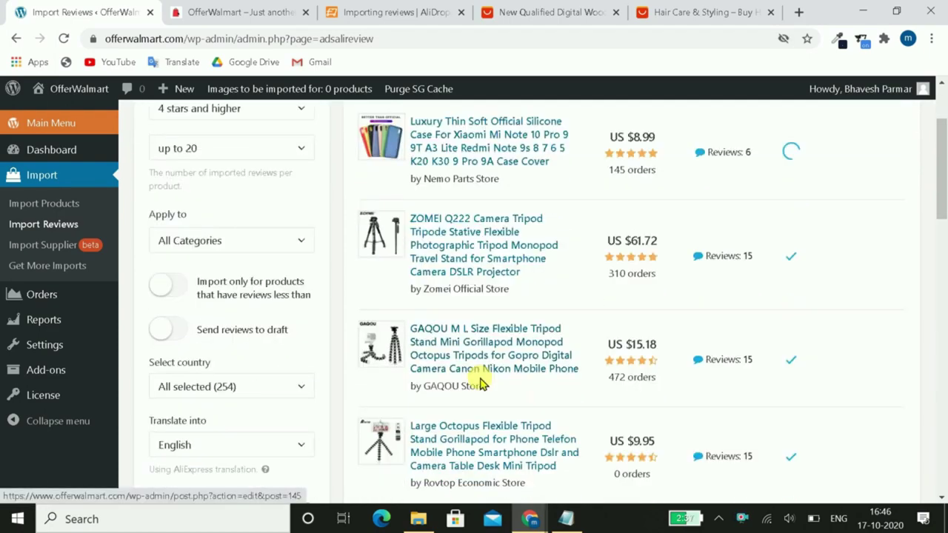
{"action": "scroll", "coordinate": [481, 381], "scroll_direction": "down", "scroll_amount": 6}
{"action": "scroll", "coordinate": [719, 319], "scroll_direction": "up", "scroll_amount": 6}
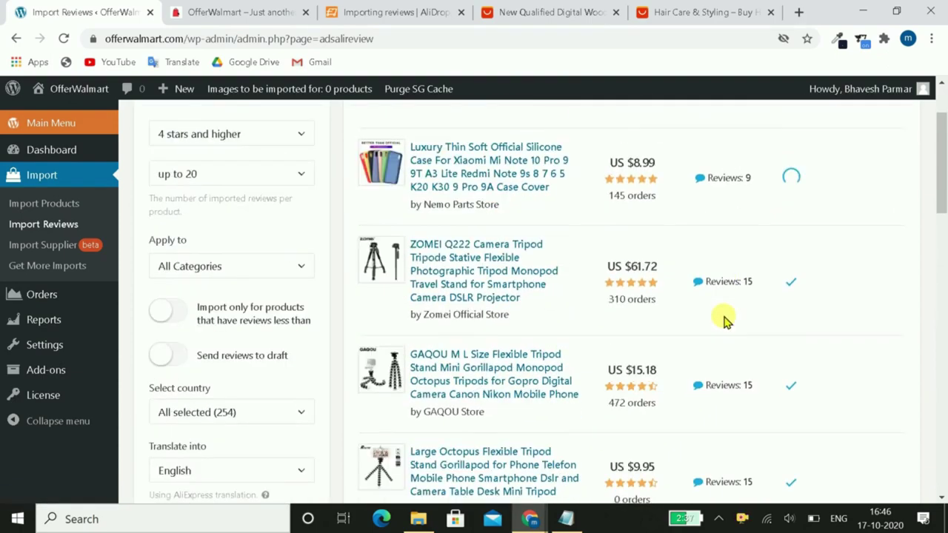
{"action": "scroll", "coordinate": [725, 320], "scroll_direction": "up", "scroll_amount": 2}
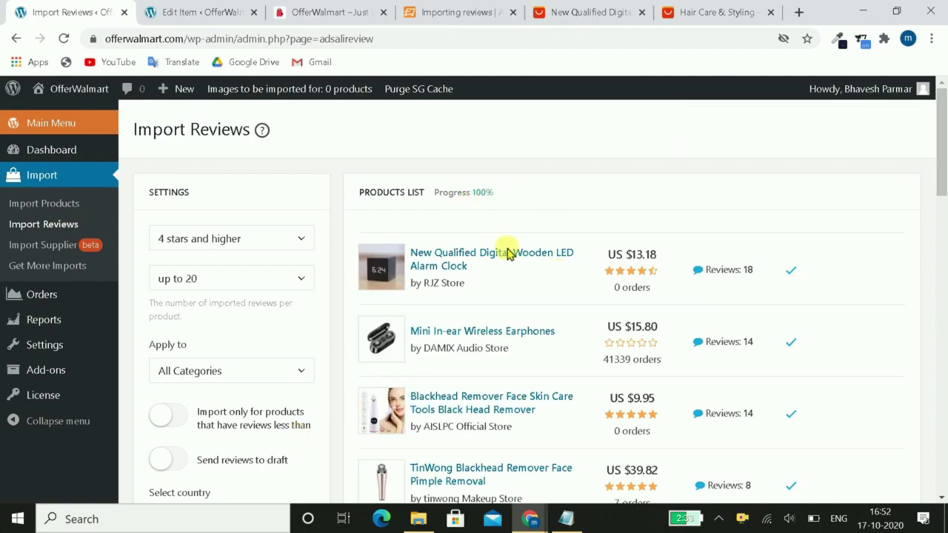
{"action": "scroll", "coordinate": [533, 296], "scroll_direction": "down", "scroll_amount": 6}
{"action": "scroll", "coordinate": [545, 305], "scroll_direction": "down", "scroll_amount": 6}
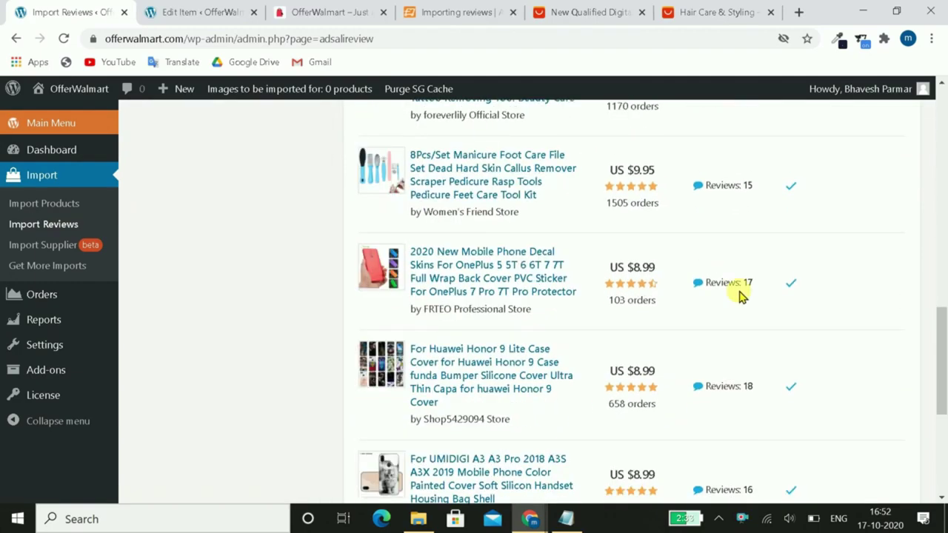
{"action": "scroll", "coordinate": [726, 326], "scroll_direction": "down", "scroll_amount": 1}
{"action": "scroll", "coordinate": [745, 393], "scroll_direction": "down", "scroll_amount": 3}
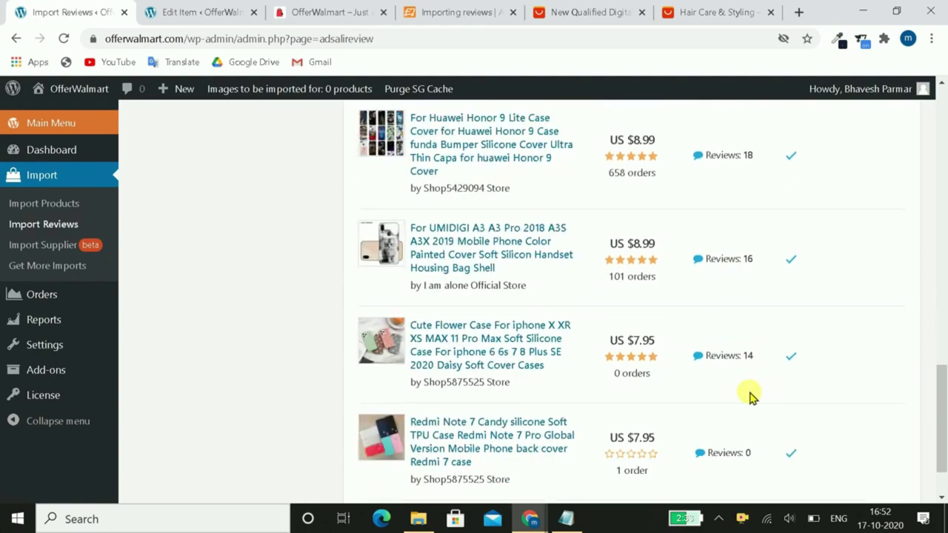
{"action": "scroll", "coordinate": [750, 398], "scroll_direction": "up", "scroll_amount": 15}
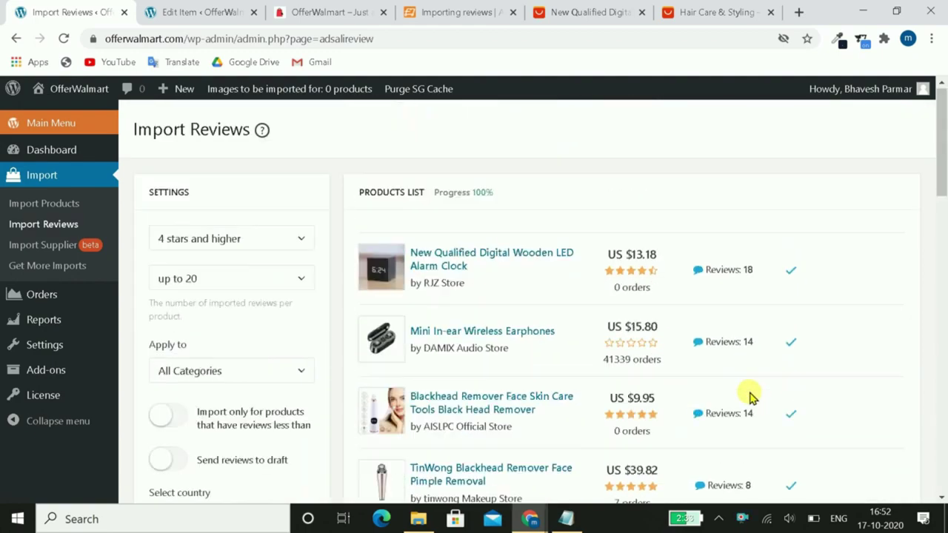
{"action": "scroll", "coordinate": [656, 364], "scroll_direction": "down", "scroll_amount": 1}
{"action": "scroll", "coordinate": [656, 364], "scroll_direction": "down", "scroll_amount": 2}
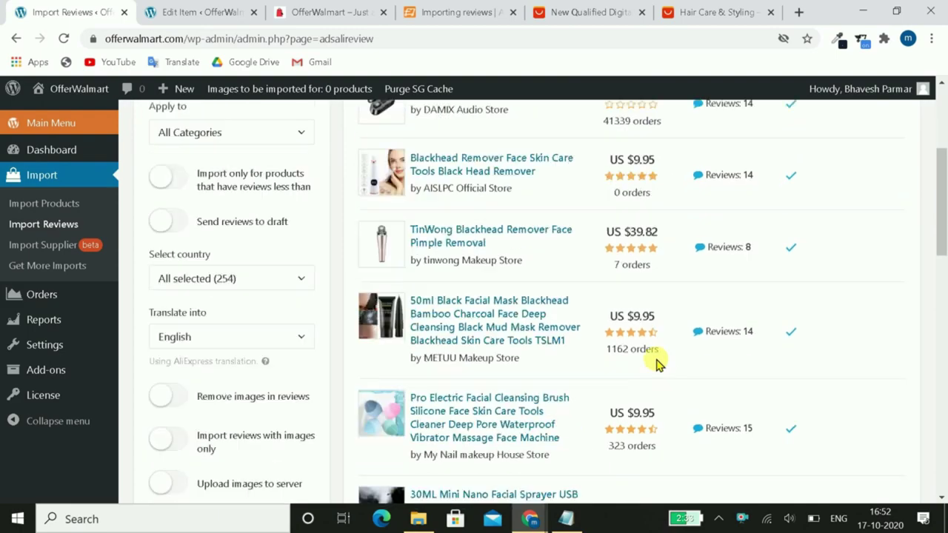
{"action": "scroll", "coordinate": [658, 363], "scroll_direction": "up", "scroll_amount": 1}
{"action": "scroll", "coordinate": [571, 355], "scroll_direction": "down", "scroll_amount": 1}
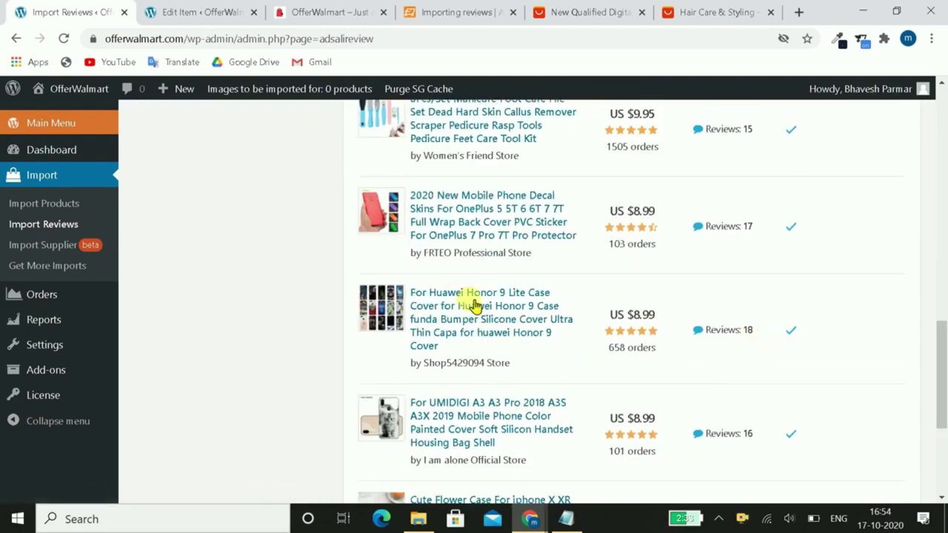
{"action": "right_click", "coordinate": [468, 296]}
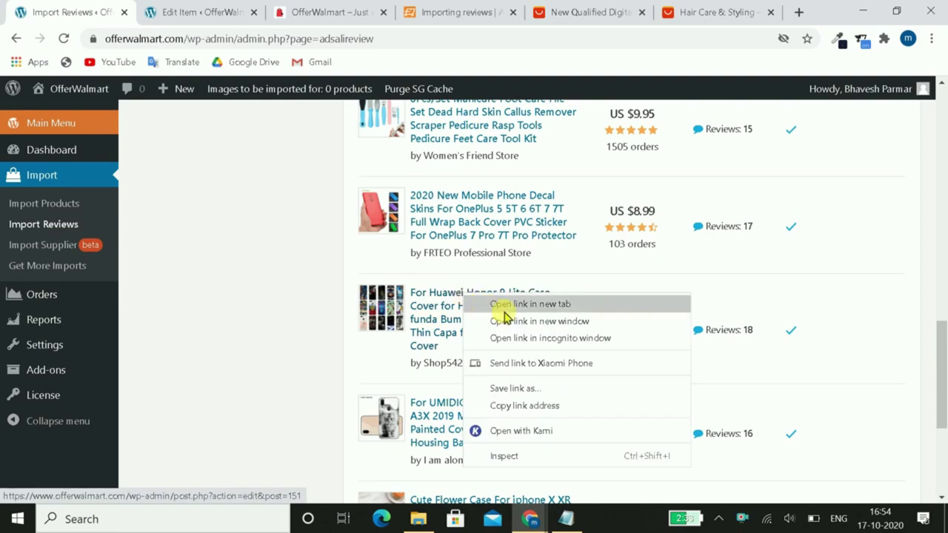
Open the Huawei Honor 9 Lite case's edit page and view its storefront preview in a new tab.
{"action": "left_click", "coordinate": [499, 306]}
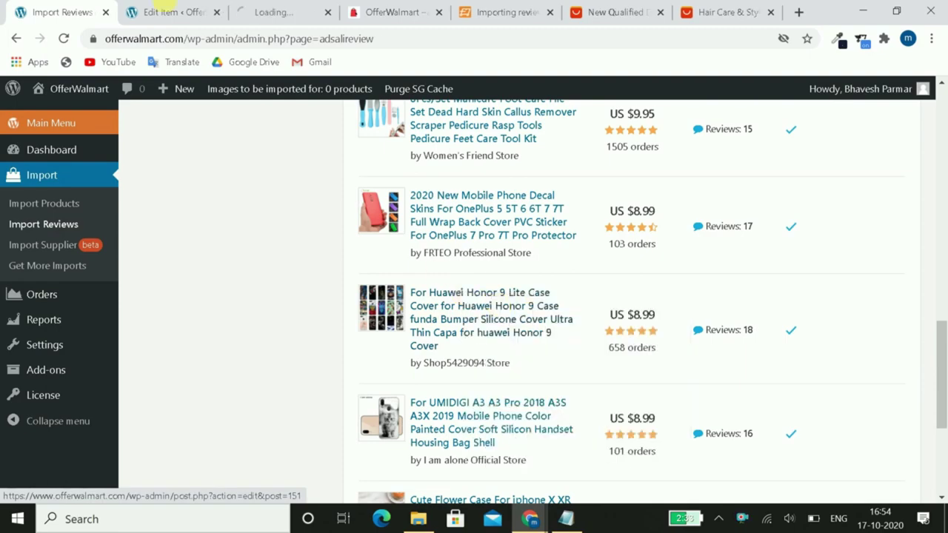
{"action": "left_click", "coordinate": [252, 6]}
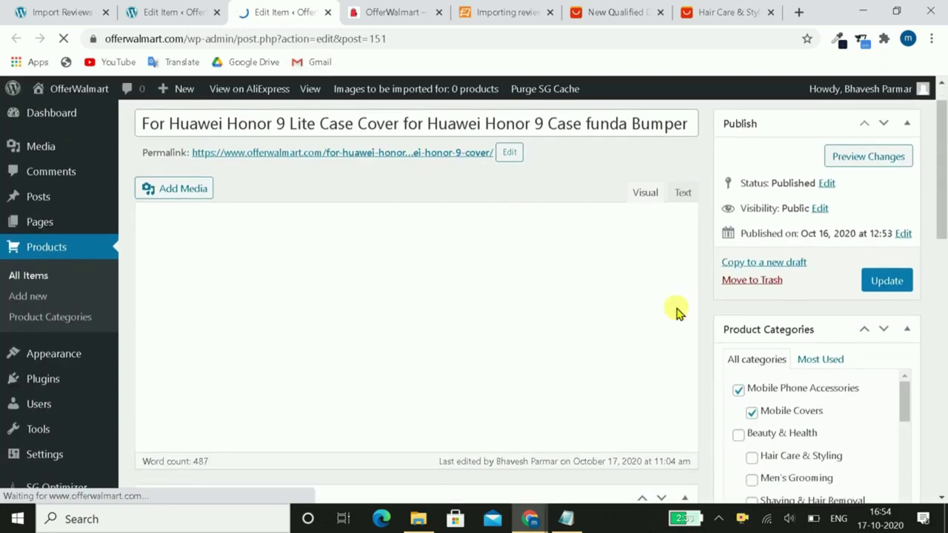
{"action": "scroll", "coordinate": [741, 318], "scroll_direction": "down", "scroll_amount": 2}
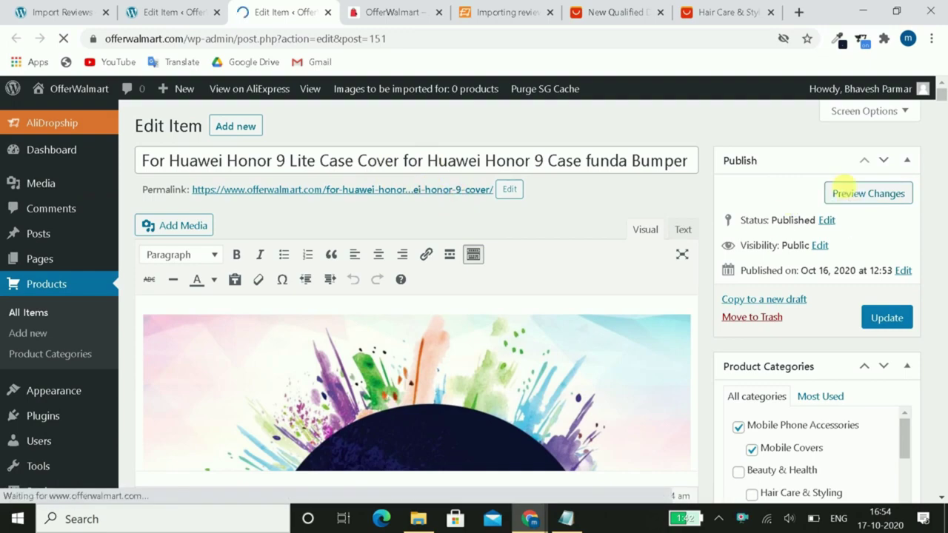
{"action": "left_click", "coordinate": [849, 194]}
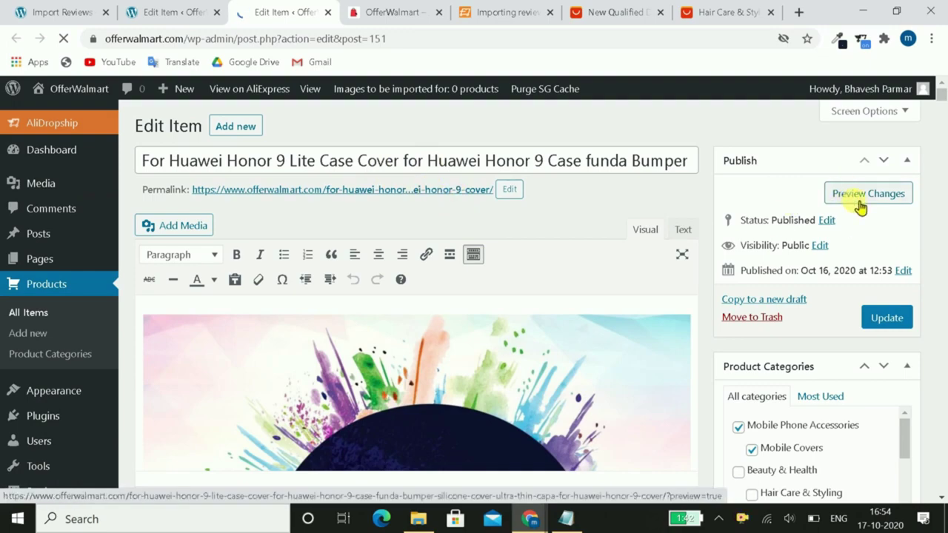
{"action": "right_click", "coordinate": [858, 205]}
{"action": "left_click", "coordinate": [800, 204]}
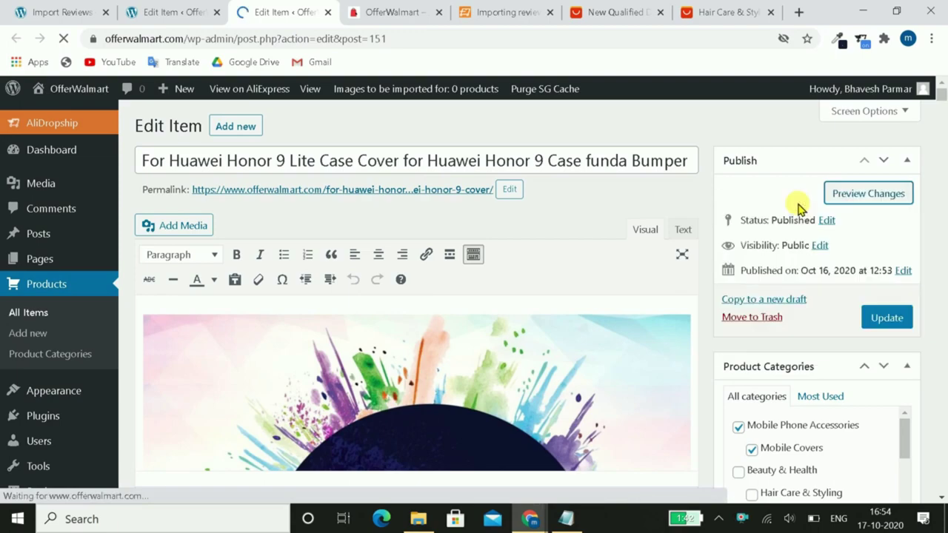
{"action": "left_click", "coordinate": [343, 11]}
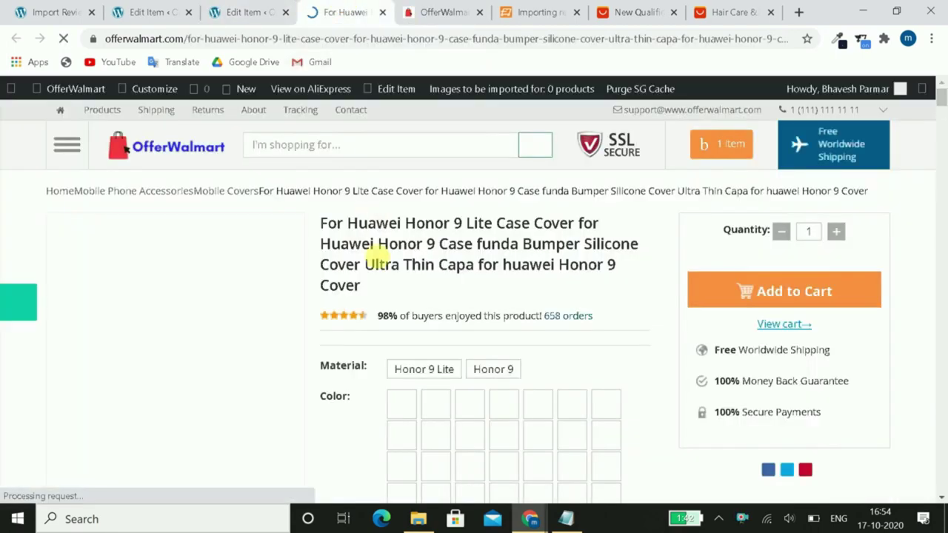
Scroll the Honor 9 Lite case page past its designs and US $8.99 price, closing the image gallery.
{"action": "scroll", "coordinate": [415, 296], "scroll_direction": "down", "scroll_amount": 1}
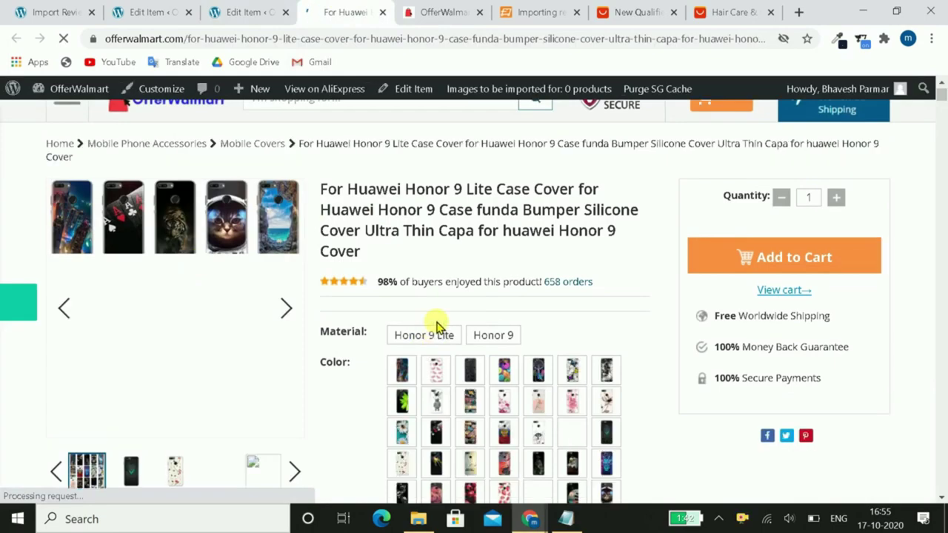
{"action": "scroll", "coordinate": [374, 302], "scroll_direction": "down", "scroll_amount": 1}
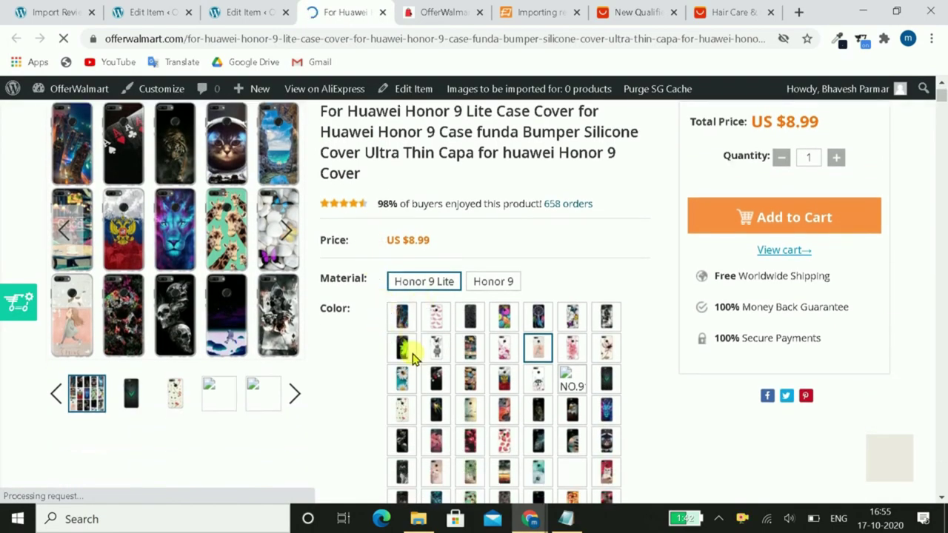
{"action": "scroll", "coordinate": [378, 250], "scroll_direction": "up", "scroll_amount": 1}
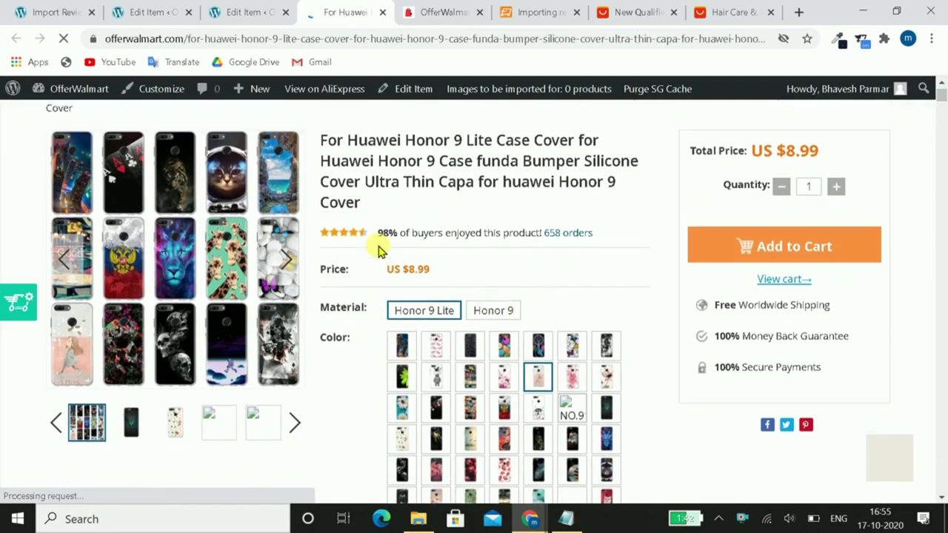
{"action": "scroll", "coordinate": [400, 189], "scroll_direction": "down", "scroll_amount": 2}
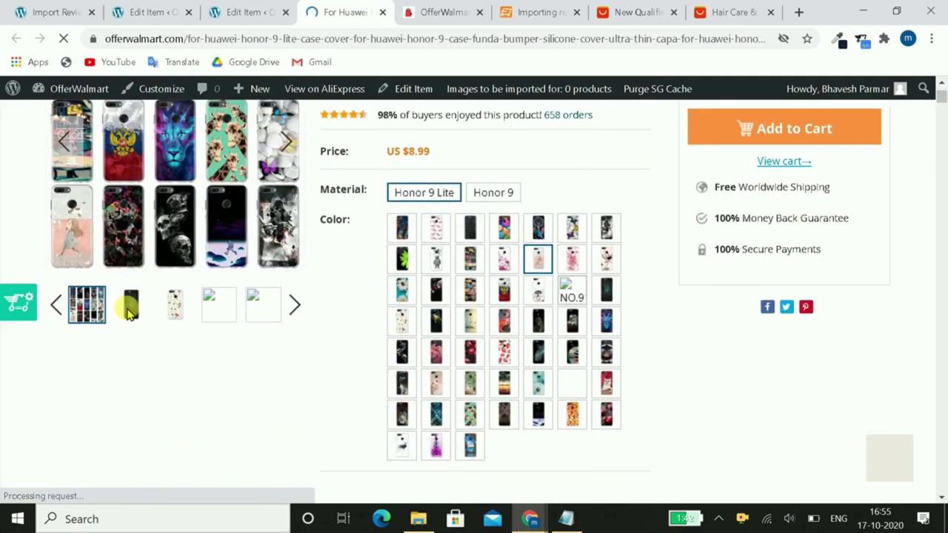
{"action": "scroll", "coordinate": [250, 328], "scroll_direction": "up", "scroll_amount": 1}
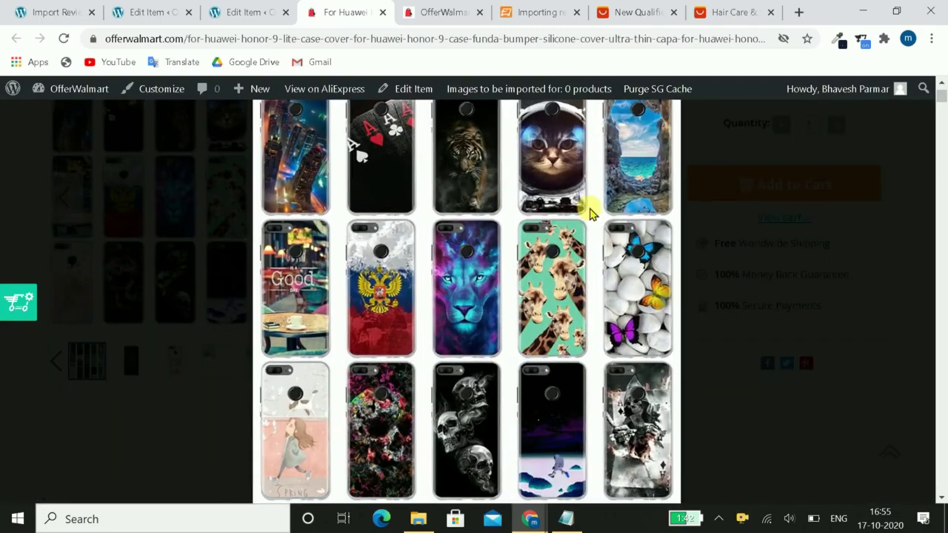
{"action": "scroll", "coordinate": [585, 212], "scroll_direction": "up", "scroll_amount": 1}
{"action": "scroll", "coordinate": [186, 218], "scroll_direction": "up", "scroll_amount": 1}
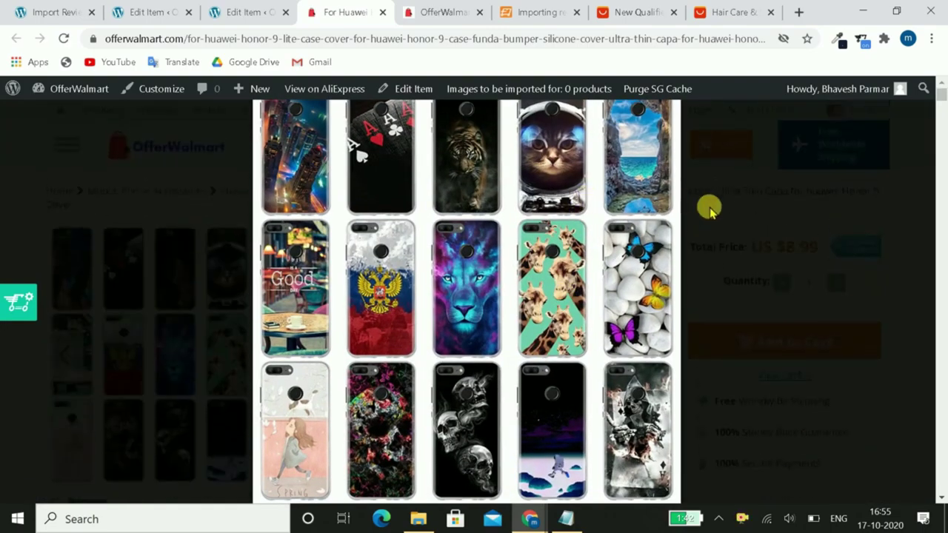
{"action": "left_click", "coordinate": [719, 213]}
{"action": "scroll", "coordinate": [455, 361], "scroll_direction": "down", "scroll_amount": 10}
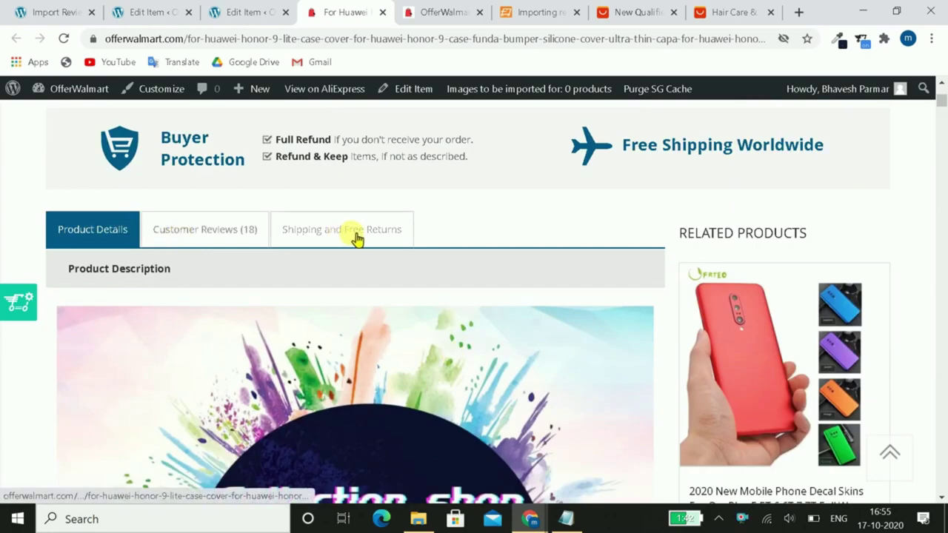
Read the 18 imported customer reviews and view one reviewer's attached photo.
{"action": "left_click", "coordinate": [234, 236]}
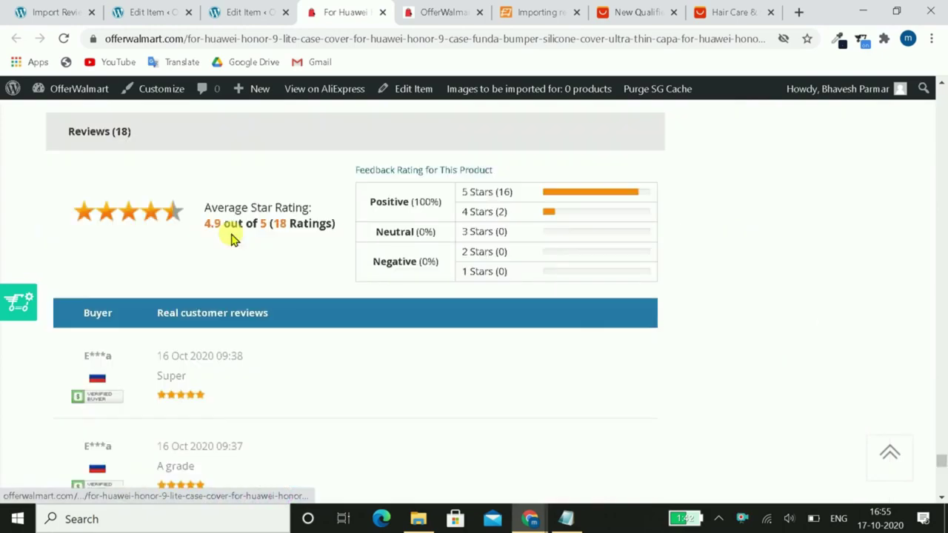
{"action": "scroll", "coordinate": [264, 324], "scroll_direction": "down", "scroll_amount": 3}
{"action": "scroll", "coordinate": [200, 400], "scroll_direction": "down", "scroll_amount": 9}
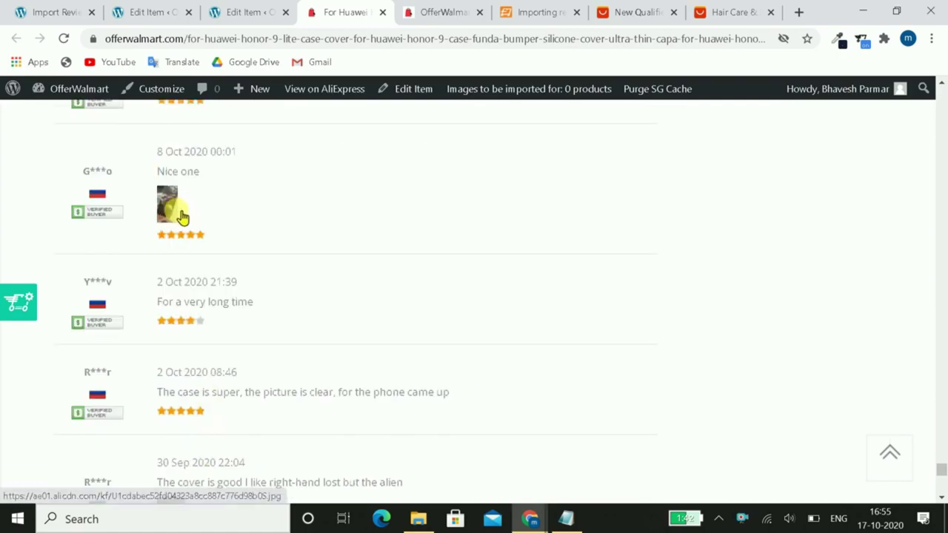
{"action": "scroll", "coordinate": [215, 334], "scroll_direction": "down", "scroll_amount": 12}
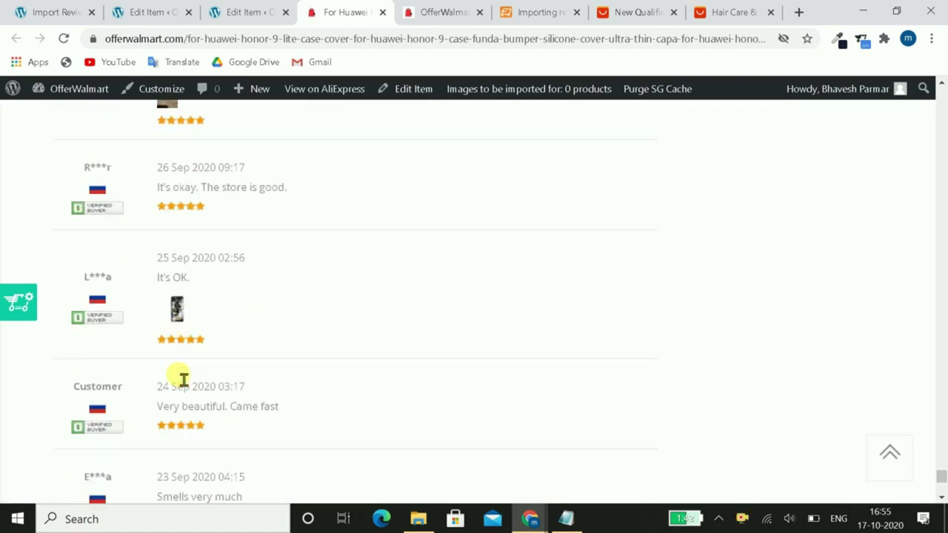
{"action": "scroll", "coordinate": [183, 378], "scroll_direction": "up", "scroll_amount": 20}
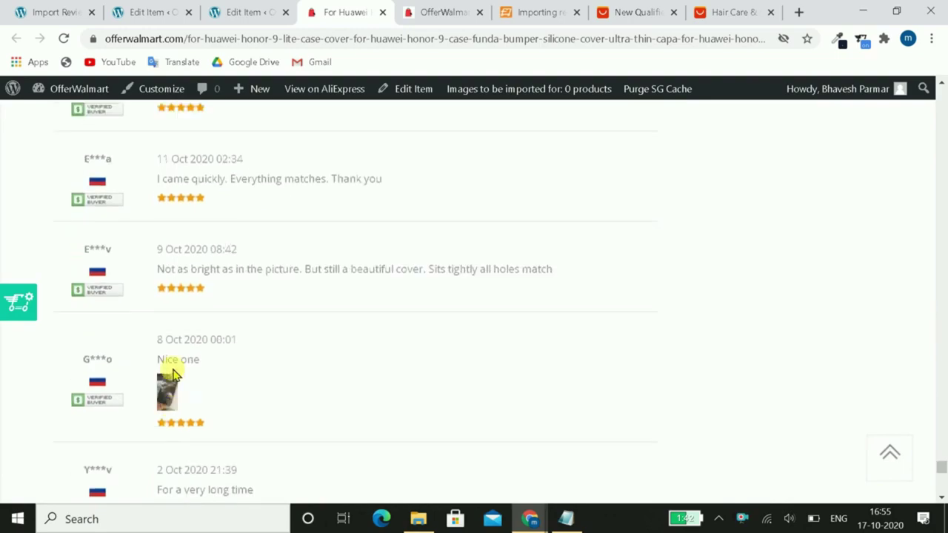
{"action": "scroll", "coordinate": [178, 378], "scroll_direction": "up", "scroll_amount": 3}
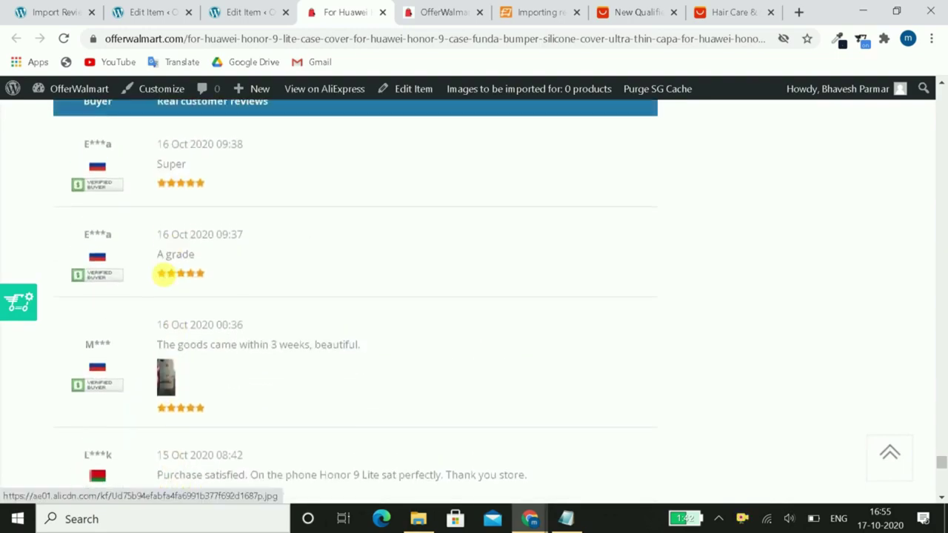
{"action": "left_click", "coordinate": [165, 382]}
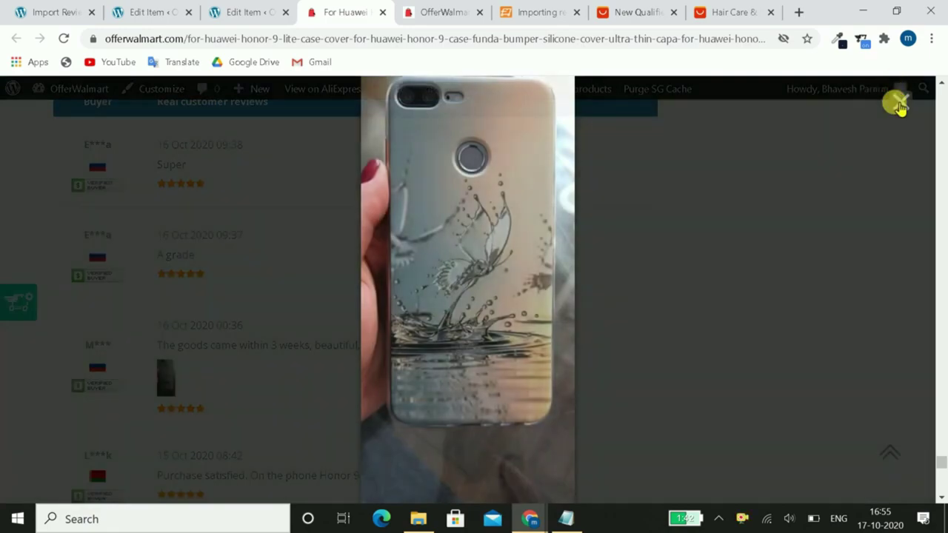
{"action": "left_click", "coordinate": [898, 102]}
Scroll back up to the top of the Honor 9 Lite case product page.
{"action": "scroll", "coordinate": [383, 279], "scroll_direction": "up", "scroll_amount": 4}
{"action": "scroll", "coordinate": [385, 280], "scroll_direction": "up", "scroll_amount": 2}
{"action": "scroll", "coordinate": [392, 286], "scroll_direction": "down", "scroll_amount": 2}
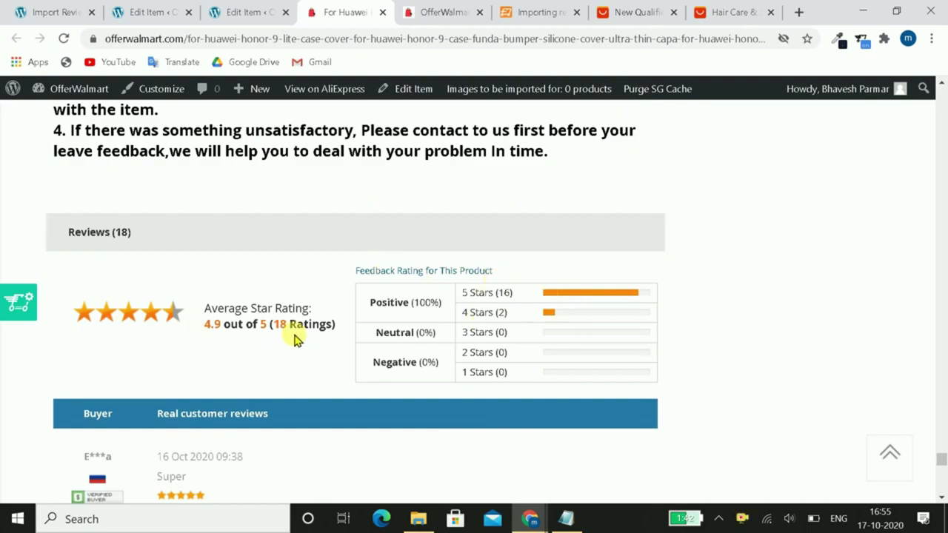
{"action": "scroll", "coordinate": [296, 340], "scroll_direction": "up", "scroll_amount": 5}
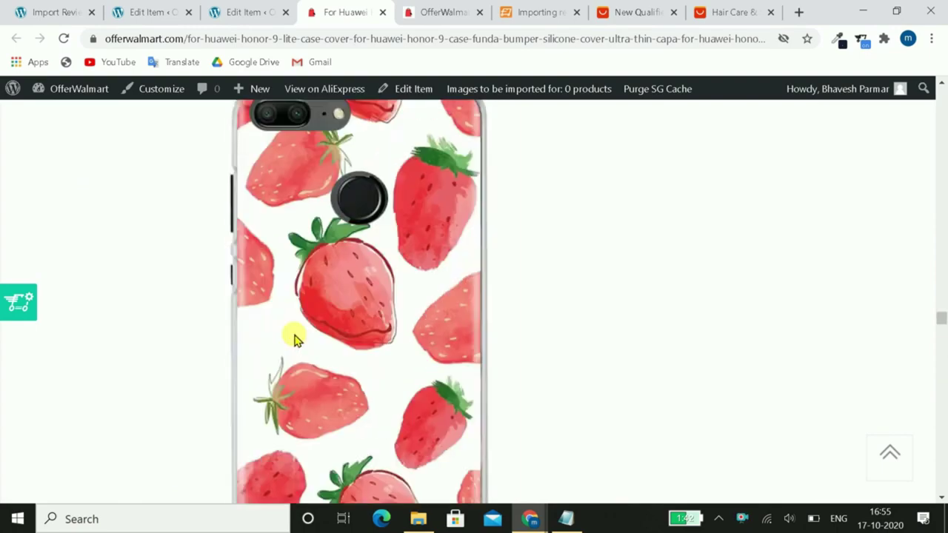
{"action": "scroll", "coordinate": [294, 338], "scroll_direction": "up", "scroll_amount": 15}
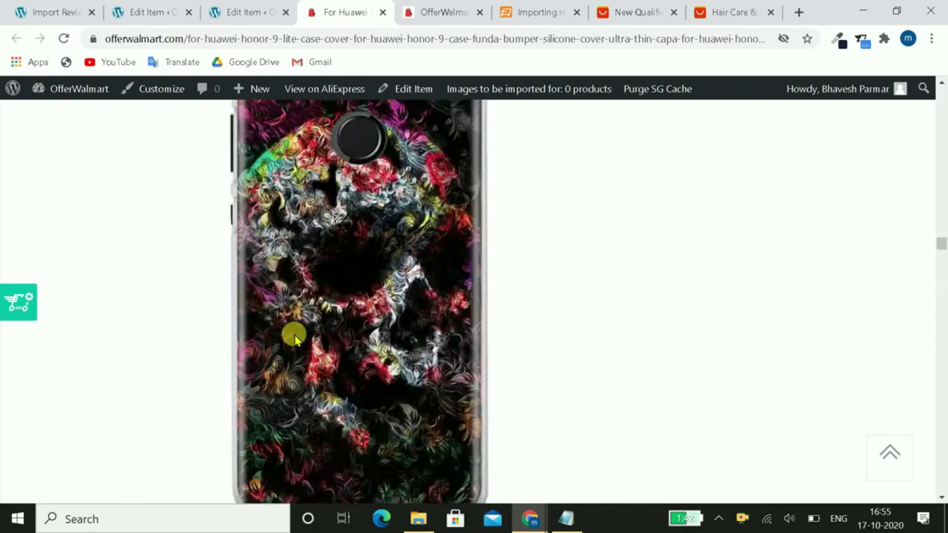
{"action": "scroll", "coordinate": [294, 338], "scroll_direction": "up", "scroll_amount": 15}
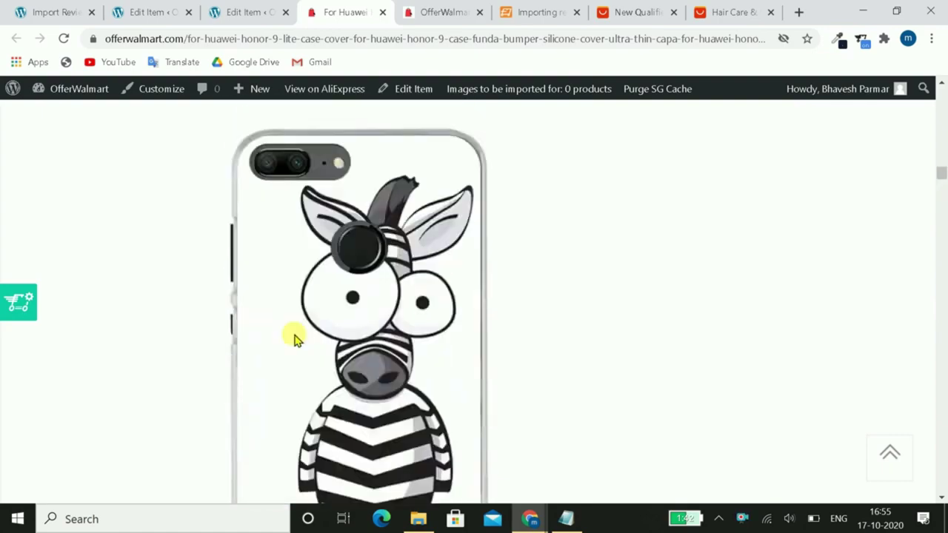
{"action": "scroll", "coordinate": [294, 338], "scroll_direction": "up", "scroll_amount": 15}
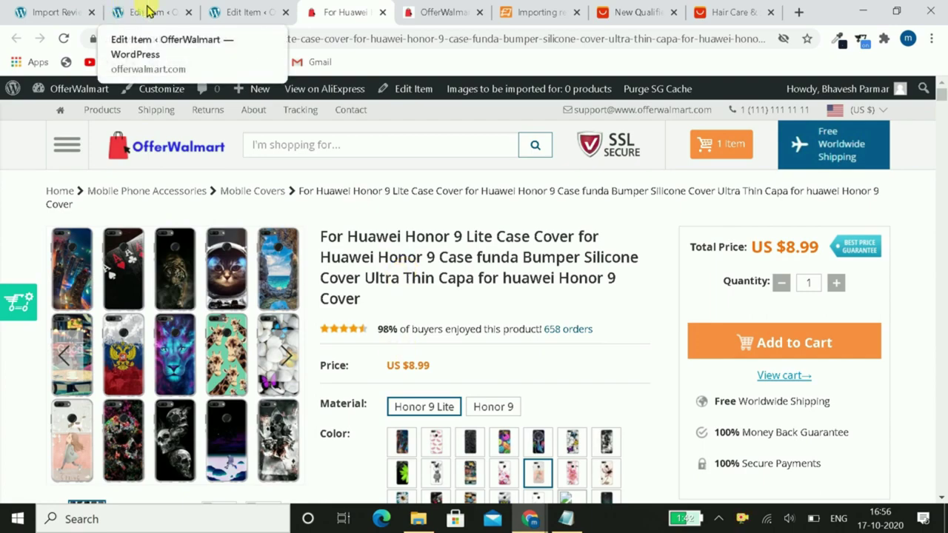
Switch back to the AliExpress Hair Care & Styling listings tab.
{"action": "left_click", "coordinate": [148, 10]}
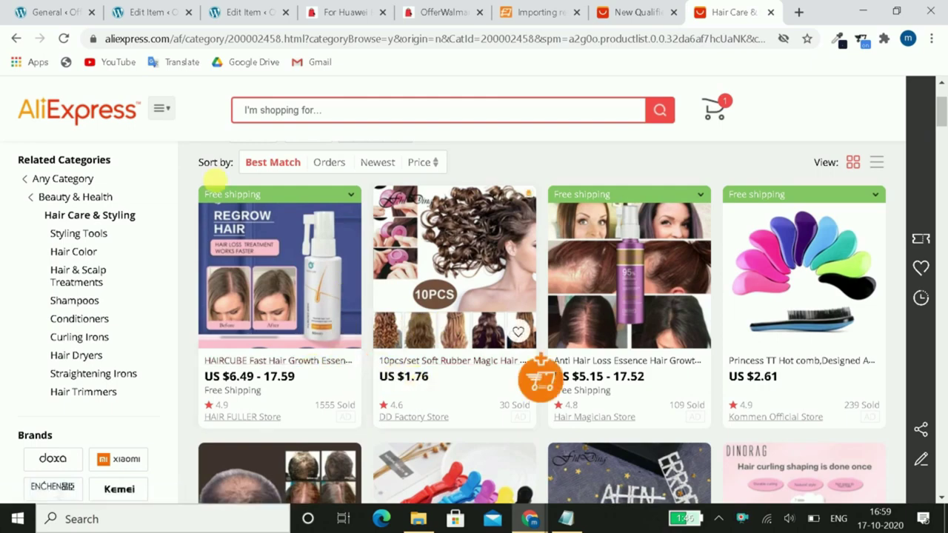
Go to the Import Products page and scroll through the ready-made product list.
{"action": "left_click", "coordinate": [45, 12]}
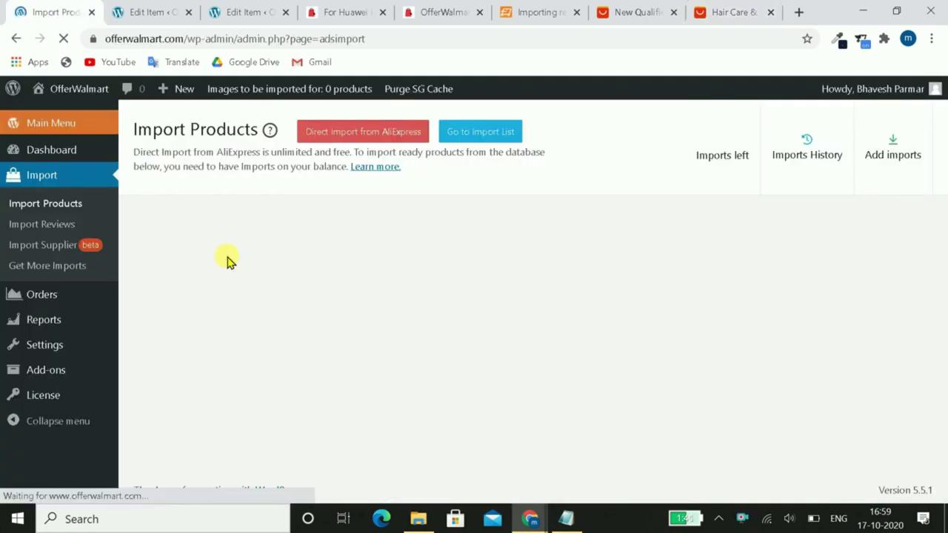
{"action": "scroll", "coordinate": [227, 260], "scroll_direction": "down", "scroll_amount": 3}
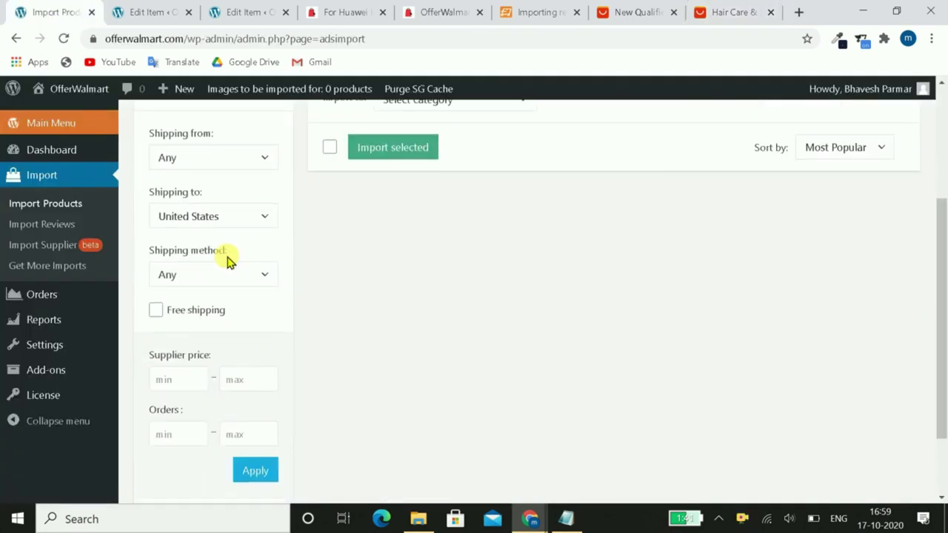
{"action": "scroll", "coordinate": [228, 261], "scroll_direction": "up", "scroll_amount": 2}
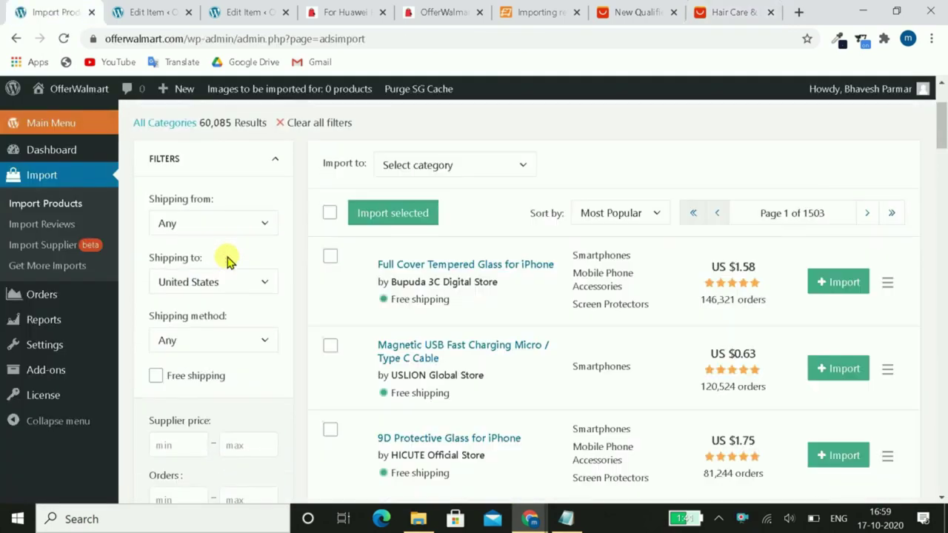
{"action": "scroll", "coordinate": [227, 261], "scroll_direction": "down", "scroll_amount": 1}
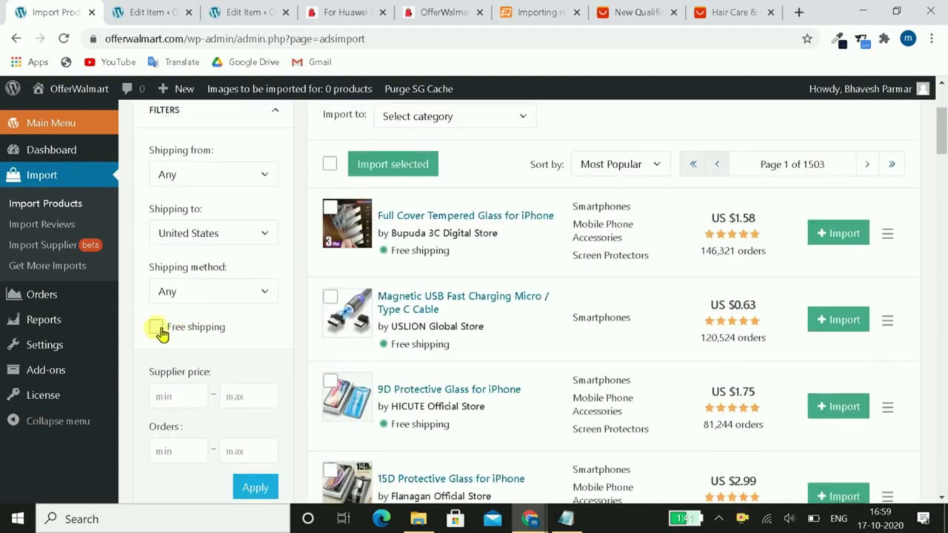
{"action": "scroll", "coordinate": [168, 343], "scroll_direction": "down", "scroll_amount": 2}
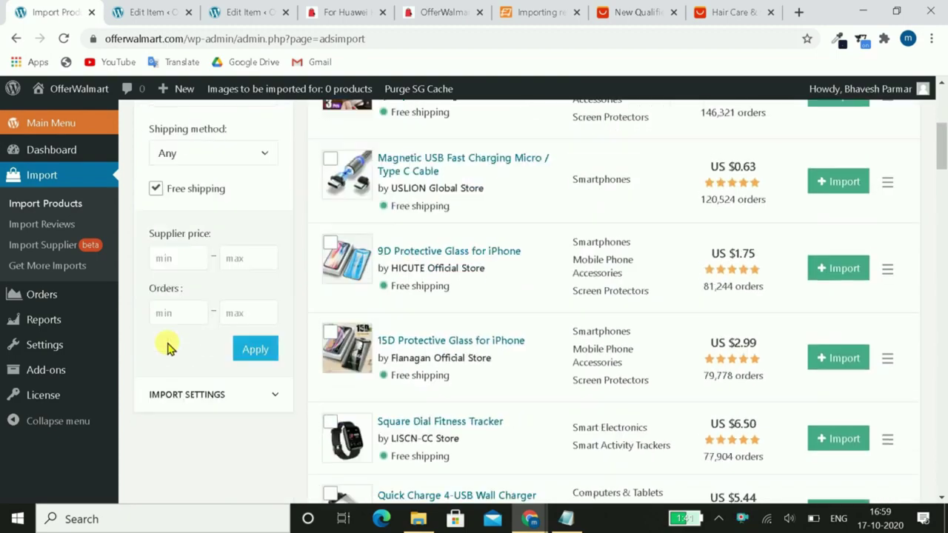
{"action": "scroll", "coordinate": [167, 343], "scroll_direction": "up", "scroll_amount": 1}
{"action": "scroll", "coordinate": [174, 349], "scroll_direction": "up", "scroll_amount": 2}
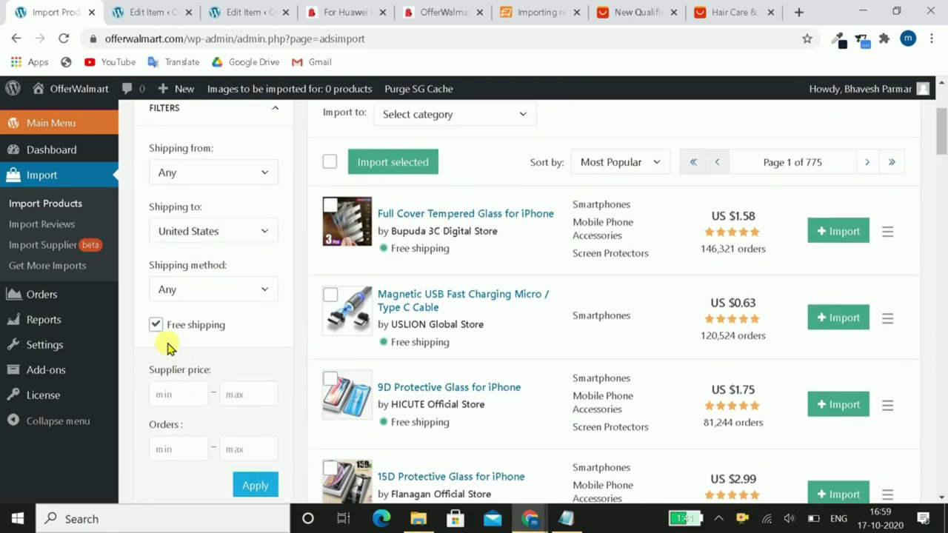
{"action": "scroll", "coordinate": [168, 346], "scroll_direction": "up", "scroll_amount": 3}
{"action": "scroll", "coordinate": [169, 345], "scroll_direction": "down", "scroll_amount": 1}
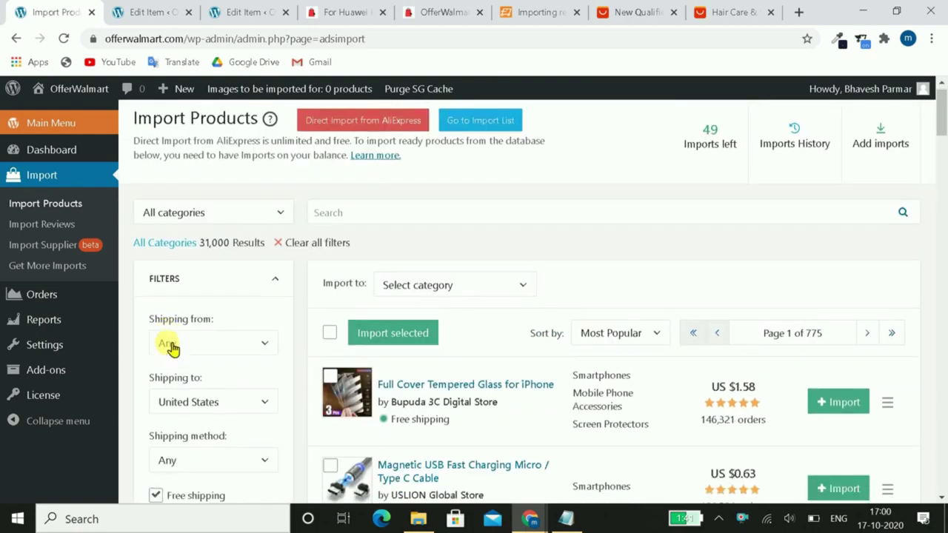
{"action": "scroll", "coordinate": [251, 317], "scroll_direction": "down", "scroll_amount": 2}
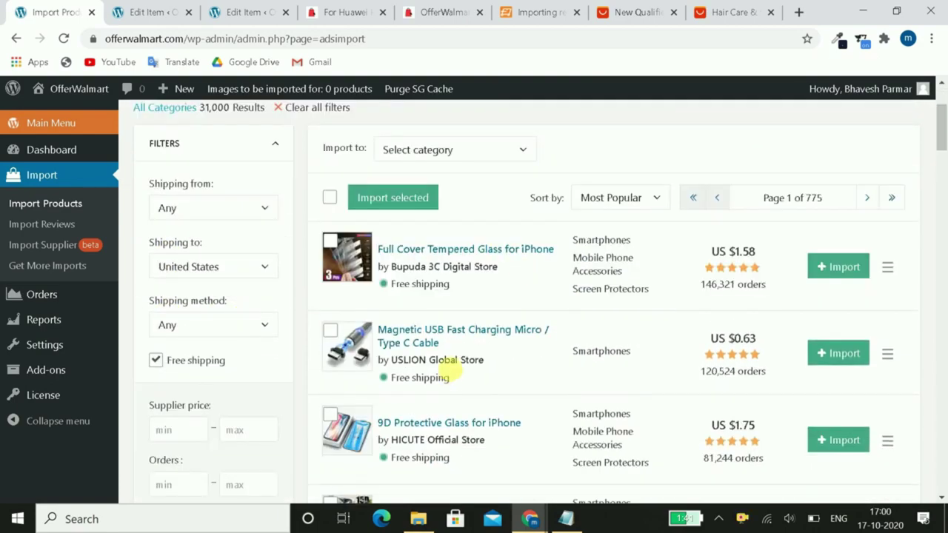
{"action": "scroll", "coordinate": [402, 364], "scroll_direction": "down", "scroll_amount": 4}
{"action": "scroll", "coordinate": [458, 220], "scroll_direction": "down", "scroll_amount": 5}
{"action": "scroll", "coordinate": [458, 220], "scroll_direction": "up", "scroll_amount": 9}
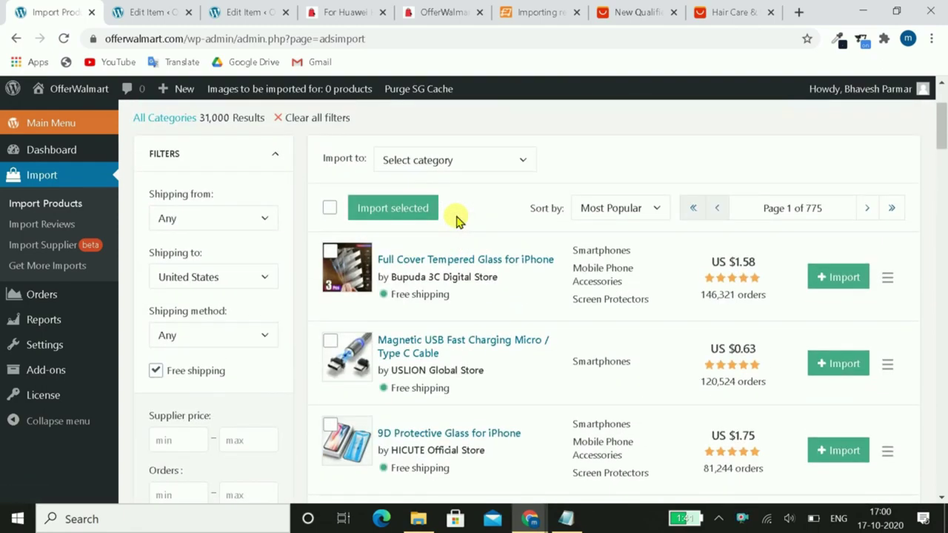
{"action": "scroll", "coordinate": [457, 220], "scroll_direction": "down", "scroll_amount": 1}
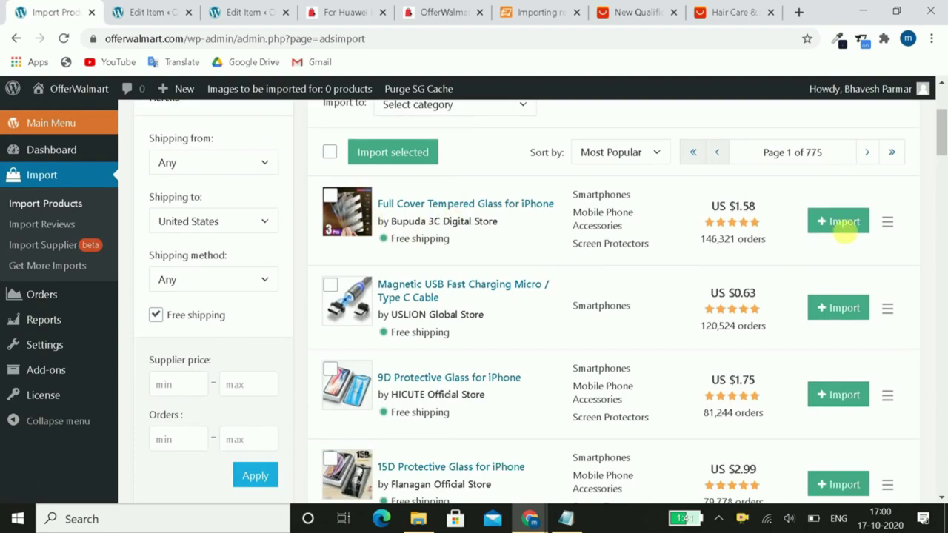
Select two entries in the Import Products list and keep browsing the catalogue.
{"action": "left_click", "coordinate": [840, 232]}
{"action": "left_click", "coordinate": [834, 318]}
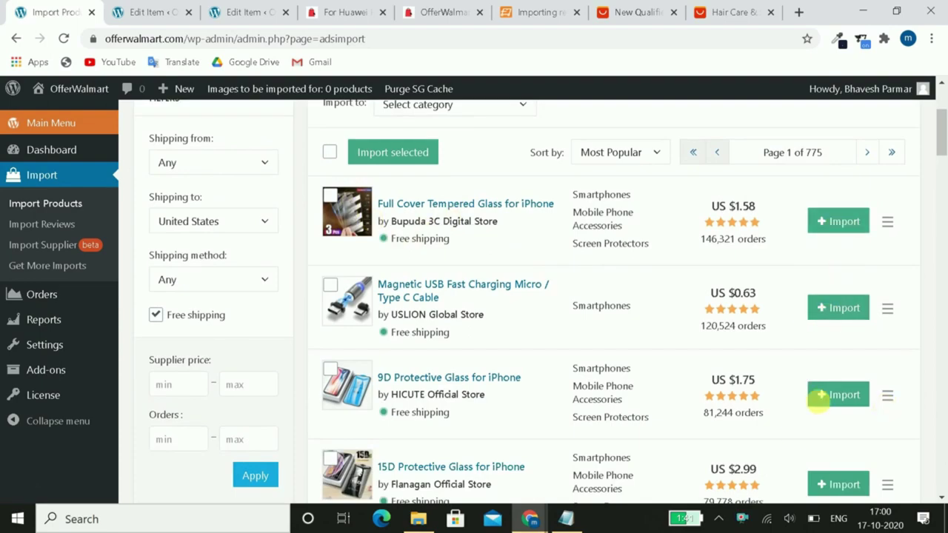
{"action": "scroll", "coordinate": [433, 329], "scroll_direction": "down", "scroll_amount": 2}
{"action": "scroll", "coordinate": [430, 324], "scroll_direction": "down", "scroll_amount": 20}
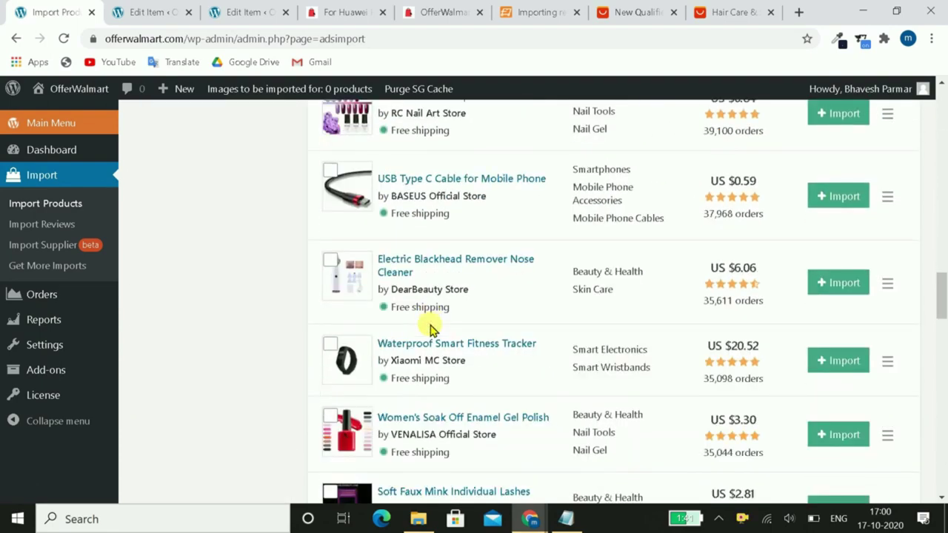
{"action": "scroll", "coordinate": [429, 324], "scroll_direction": "up", "scroll_amount": 20}
{"action": "scroll", "coordinate": [429, 329], "scroll_direction": "up", "scroll_amount": 2}
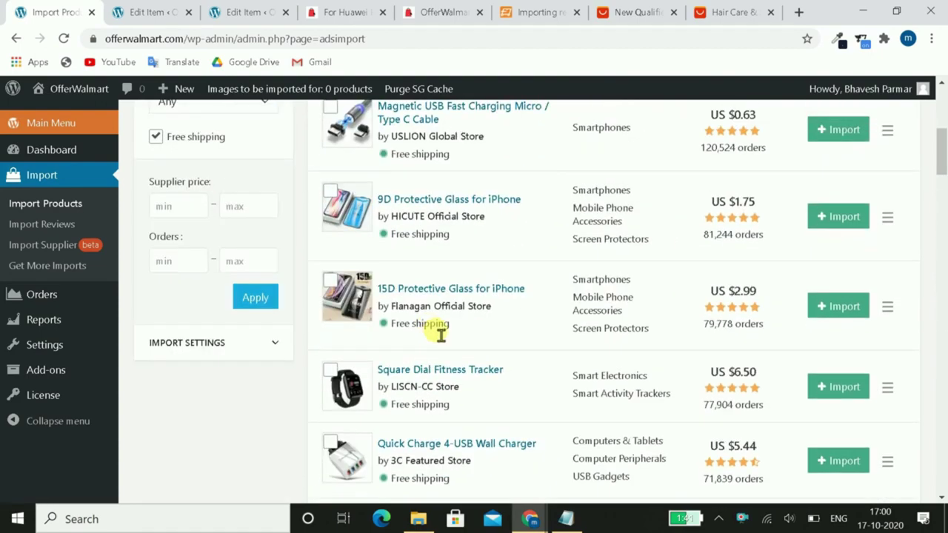
{"action": "scroll", "coordinate": [214, 260], "scroll_direction": "up", "scroll_amount": 2}
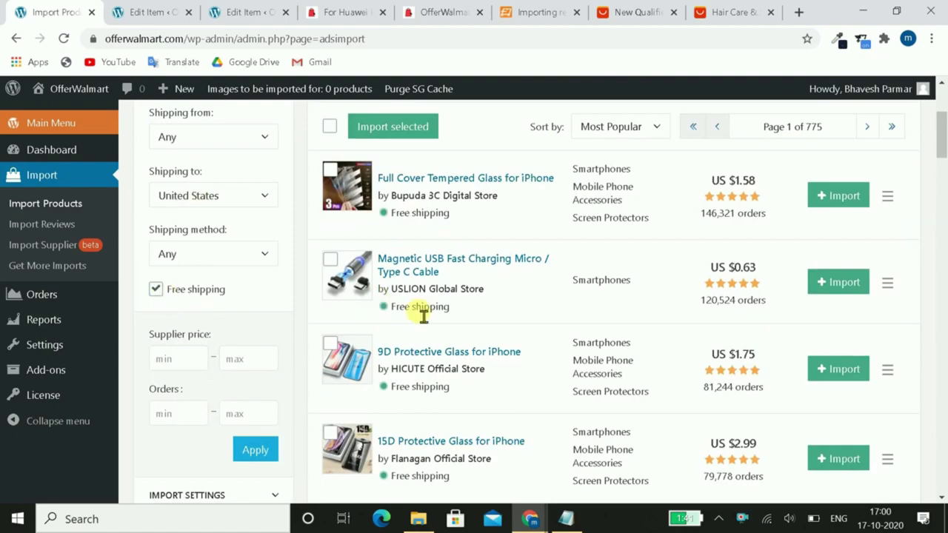
{"action": "scroll", "coordinate": [424, 315], "scroll_direction": "down", "scroll_amount": 20}
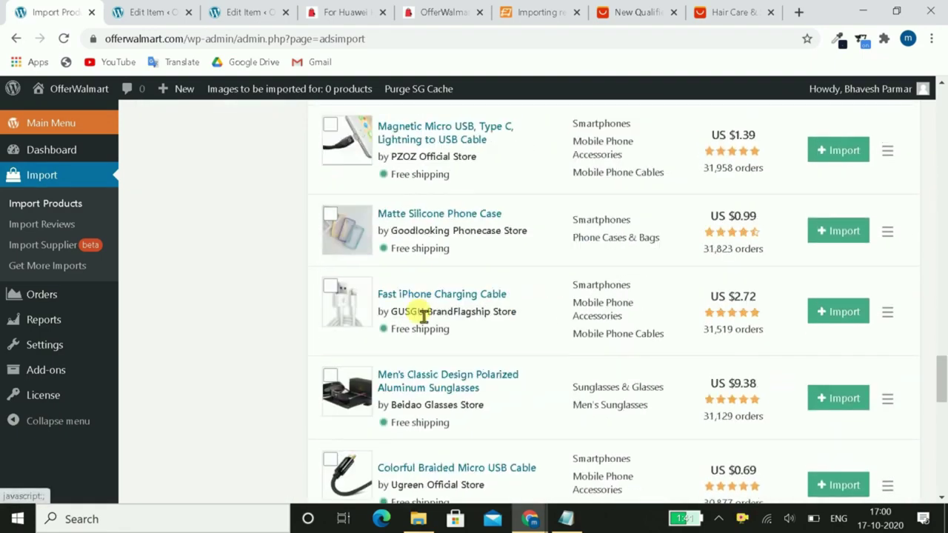
{"action": "scroll", "coordinate": [423, 314], "scroll_direction": "up", "scroll_amount": 20}
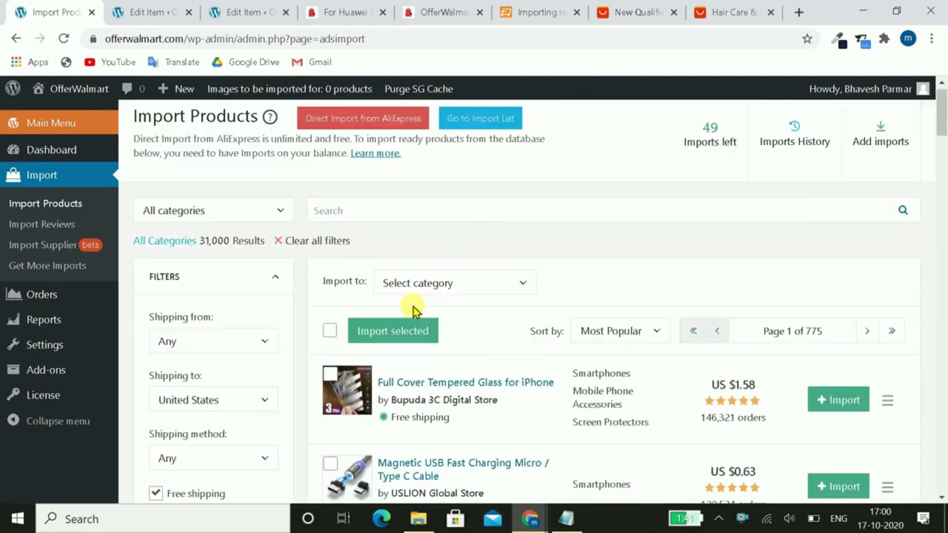
{"action": "scroll", "coordinate": [415, 312], "scroll_direction": "up", "scroll_amount": 1}
{"action": "left_click", "coordinate": [719, 11]}
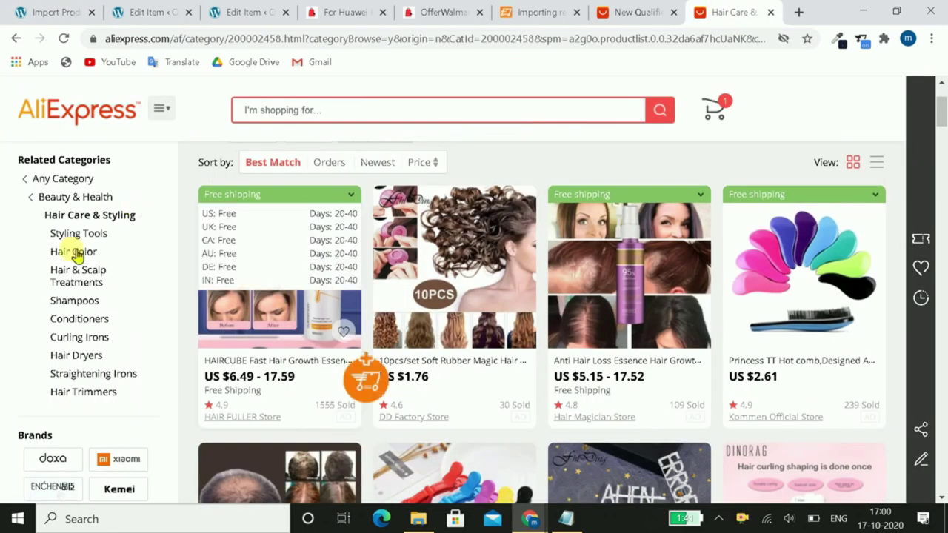
{"action": "scroll", "coordinate": [717, 161], "scroll_direction": "up", "scroll_amount": 3}
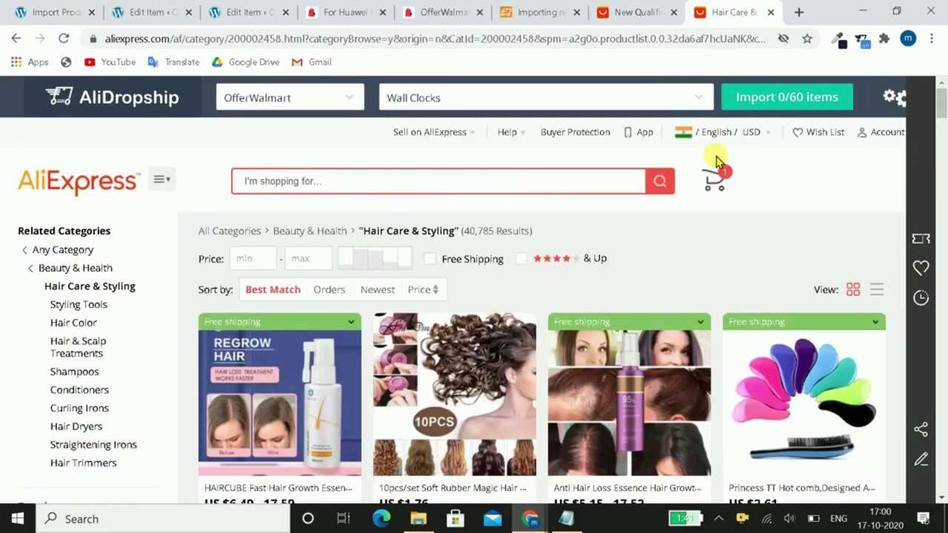
{"action": "left_click", "coordinate": [897, 97]}
{"action": "left_click", "coordinate": [578, 239]}
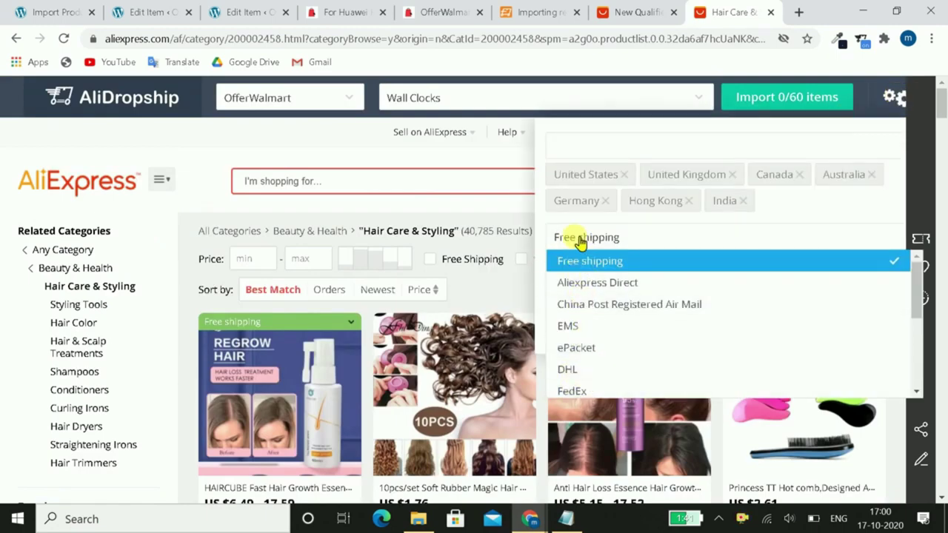
{"action": "left_click", "coordinate": [582, 240]}
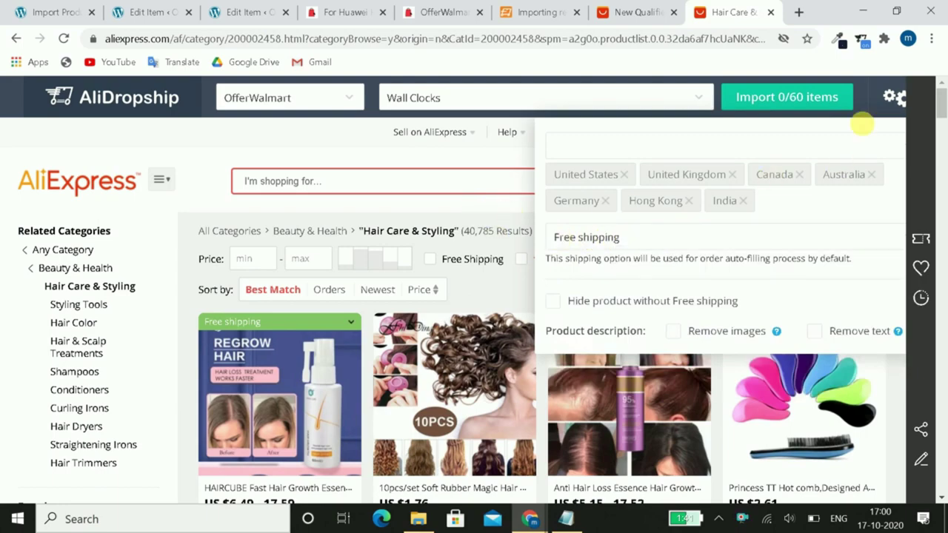
{"action": "left_click", "coordinate": [895, 97]}
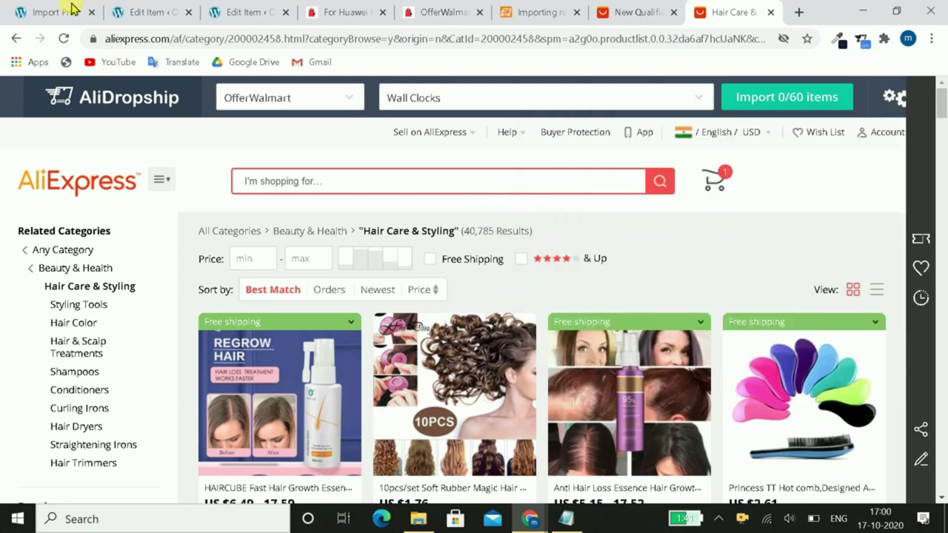
{"action": "left_click", "coordinate": [70, 9]}
{"action": "scroll", "coordinate": [383, 276], "scroll_direction": "down", "scroll_amount": 3}
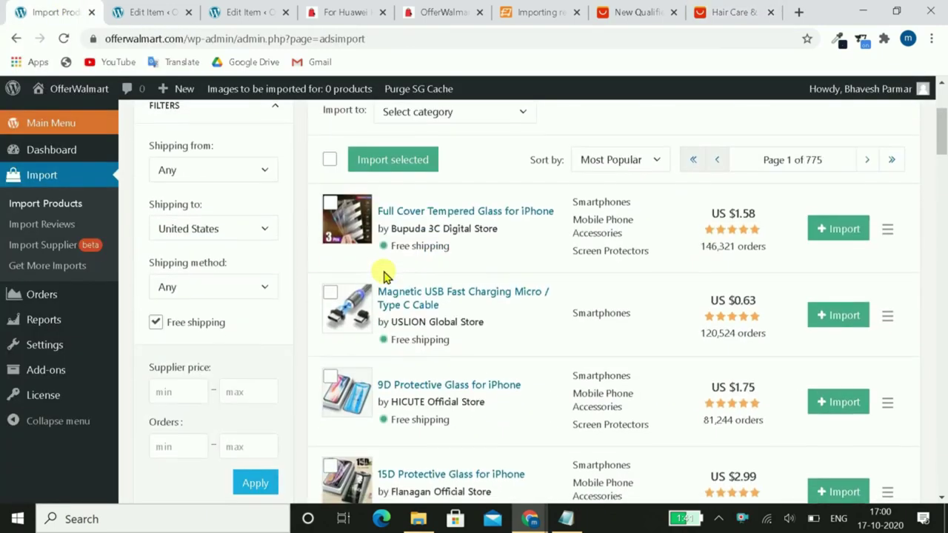
Import the Full Cover Tempered Glass for iPhone product.
{"action": "scroll", "coordinate": [384, 275], "scroll_direction": "down", "scroll_amount": 2}
{"action": "scroll", "coordinate": [274, 413], "scroll_direction": "up", "scroll_amount": 4}
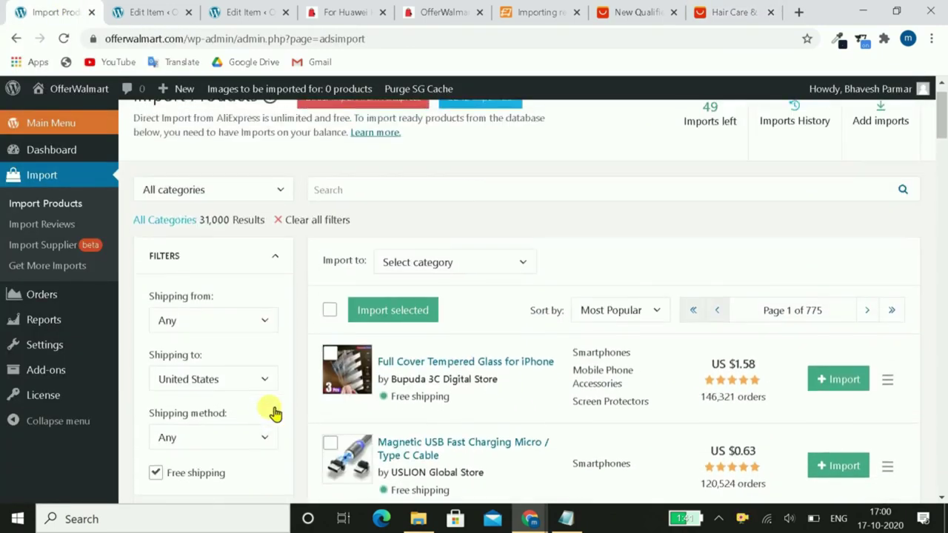
{"action": "scroll", "coordinate": [233, 333], "scroll_direction": "down", "scroll_amount": 1}
{"action": "left_click", "coordinate": [842, 319]}
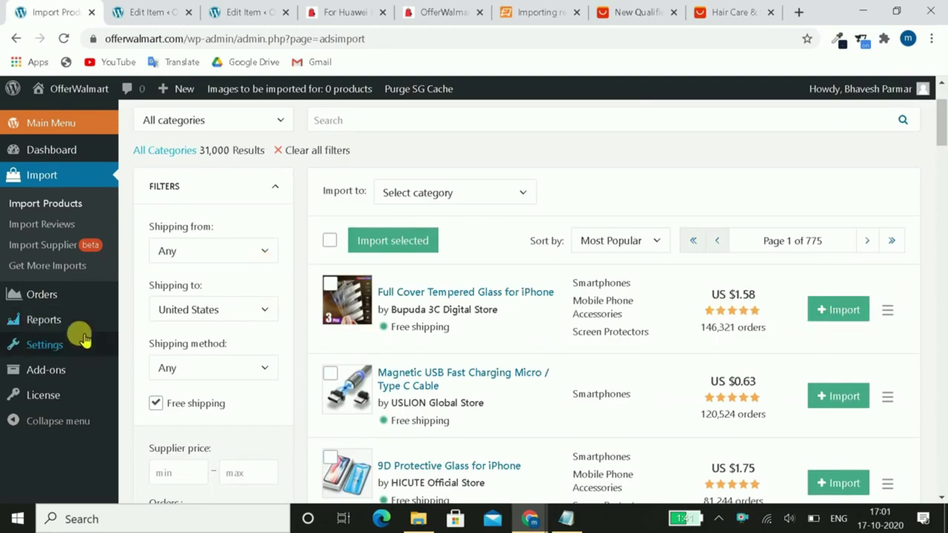
In Updates settings, keep disappearing products on Send to draft/restore and prices updating automatically.
{"action": "mouse_move", "coordinate": [63, 343]}
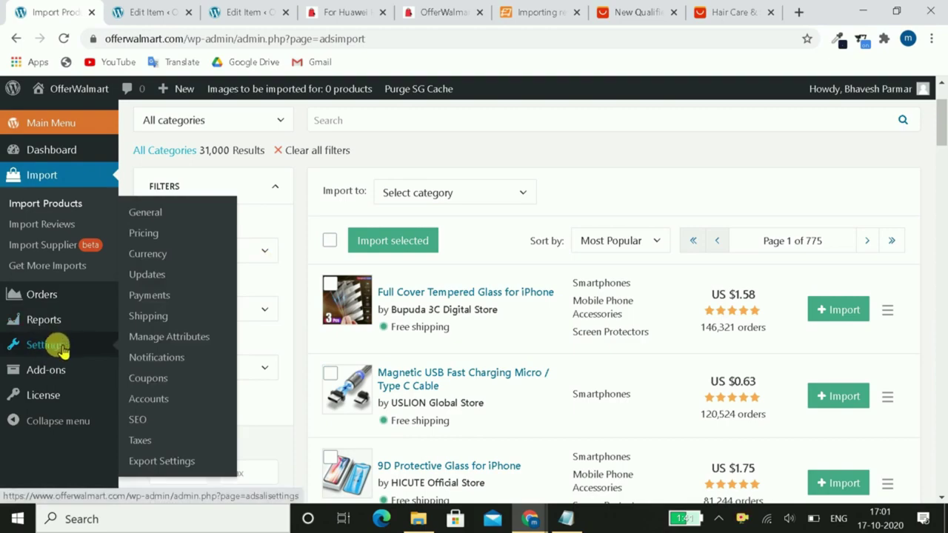
{"action": "left_click", "coordinate": [147, 275]}
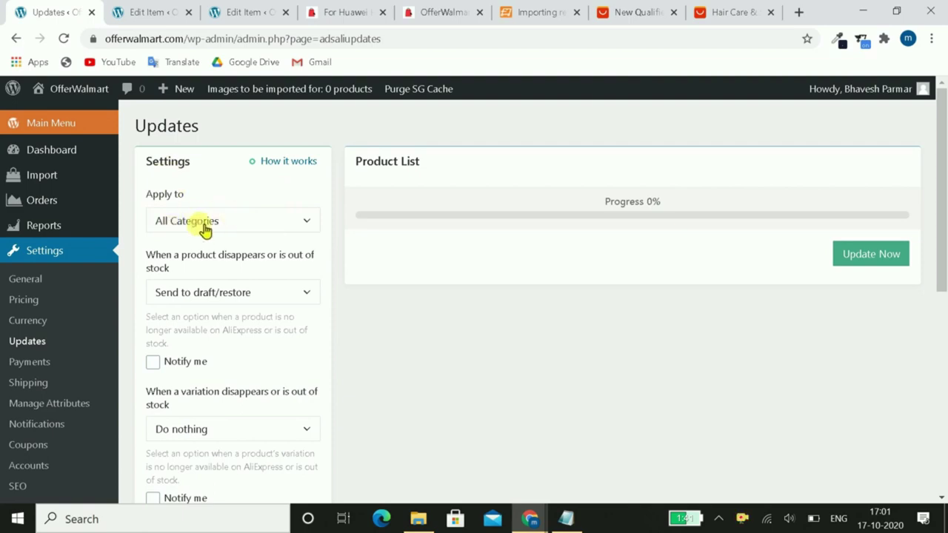
{"action": "scroll", "coordinate": [205, 229], "scroll_direction": "down", "scroll_amount": 1}
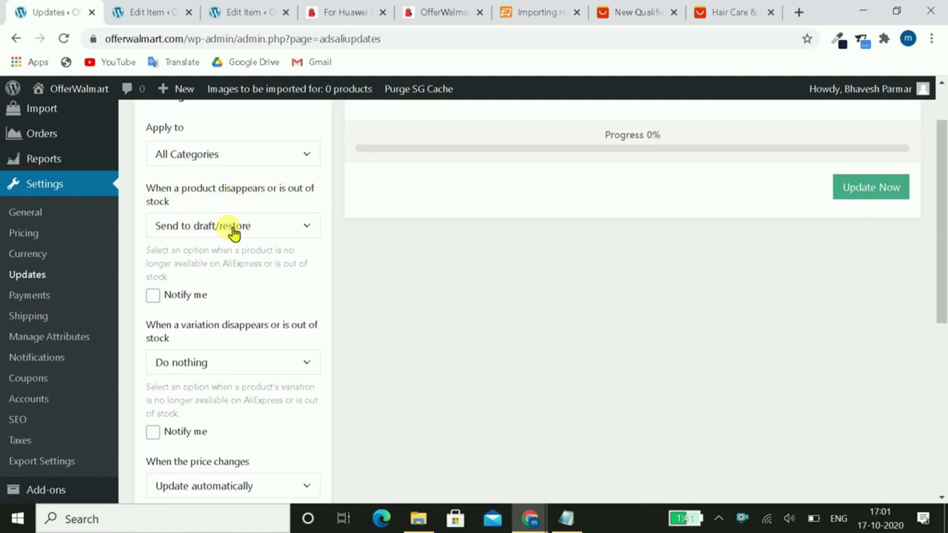
{"action": "left_click", "coordinate": [209, 231]}
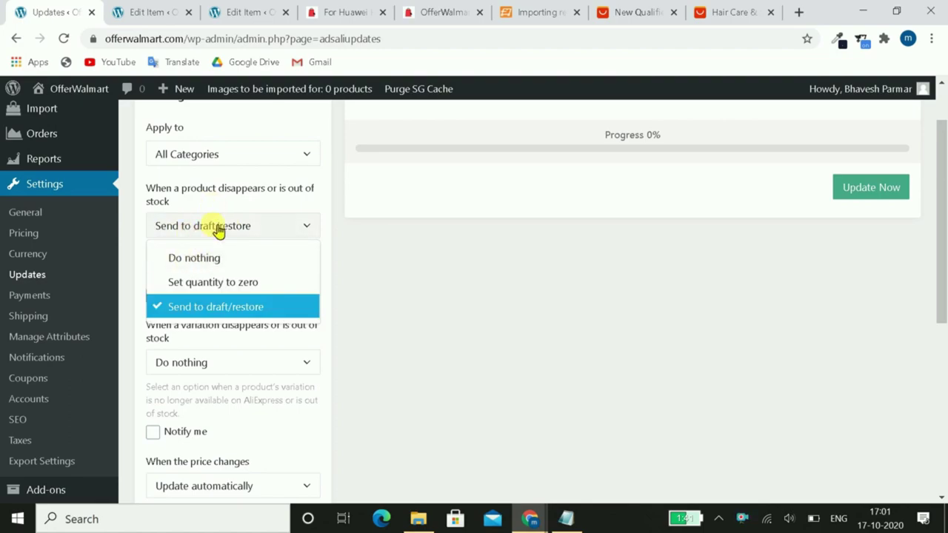
{"action": "left_click", "coordinate": [218, 232]}
{"action": "scroll", "coordinate": [212, 226], "scroll_direction": "down", "scroll_amount": 3}
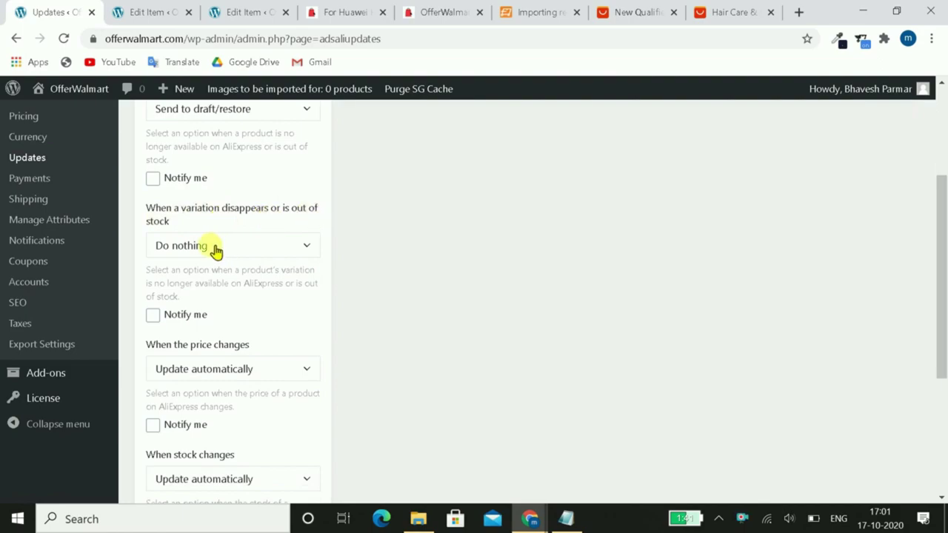
{"action": "scroll", "coordinate": [215, 250], "scroll_direction": "down", "scroll_amount": 3}
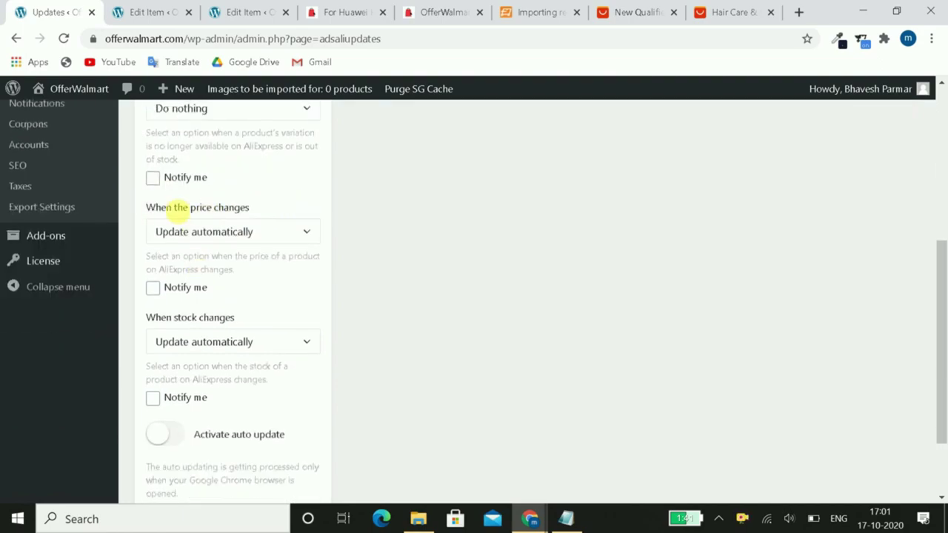
{"action": "left_click", "coordinate": [207, 234]}
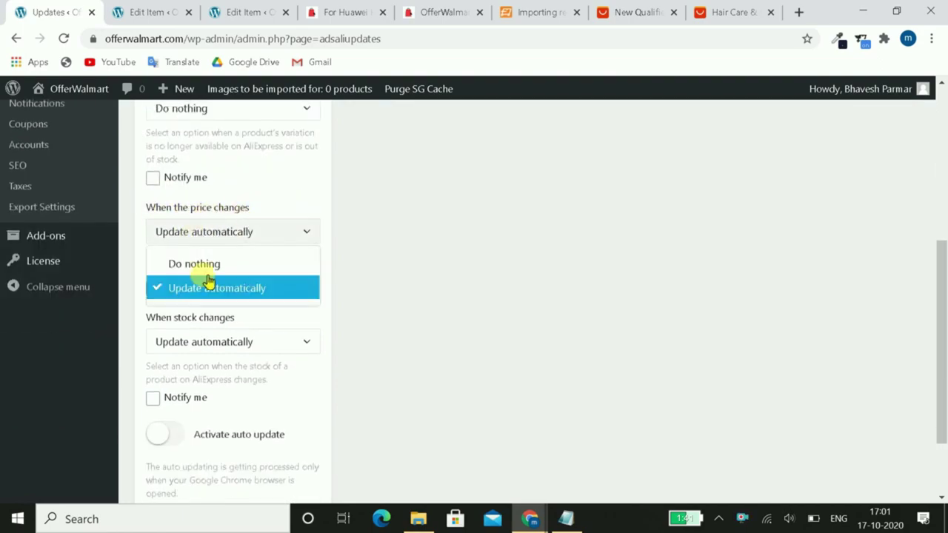
{"action": "left_click", "coordinate": [210, 236]}
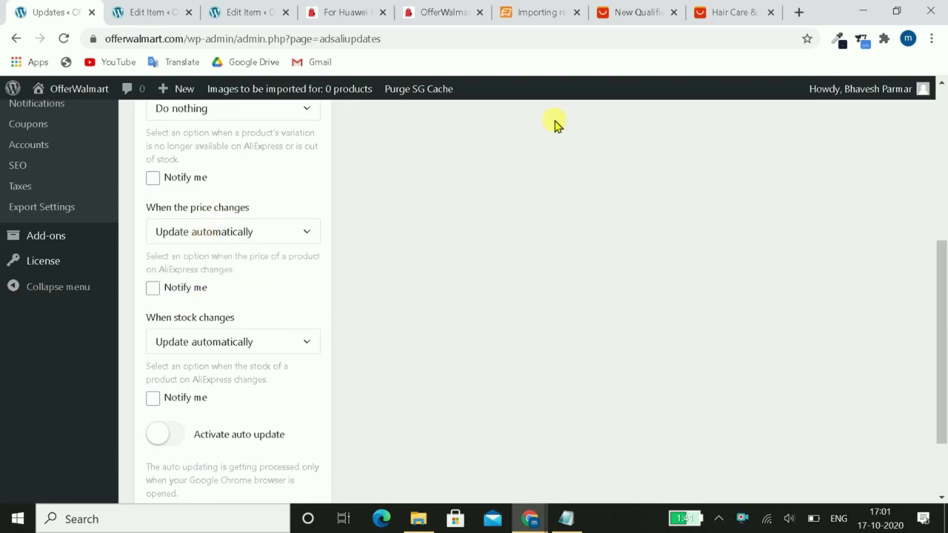
Activate auto update with a Once weekly interval and save the changes.
{"action": "left_click", "coordinate": [734, 11]}
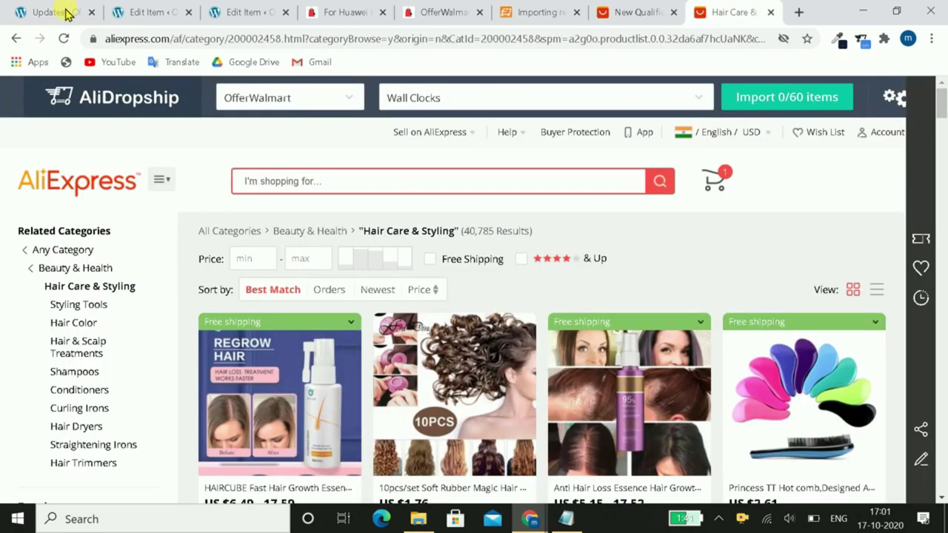
{"action": "left_click", "coordinate": [67, 13]}
{"action": "scroll", "coordinate": [227, 244], "scroll_direction": "down", "scroll_amount": 1}
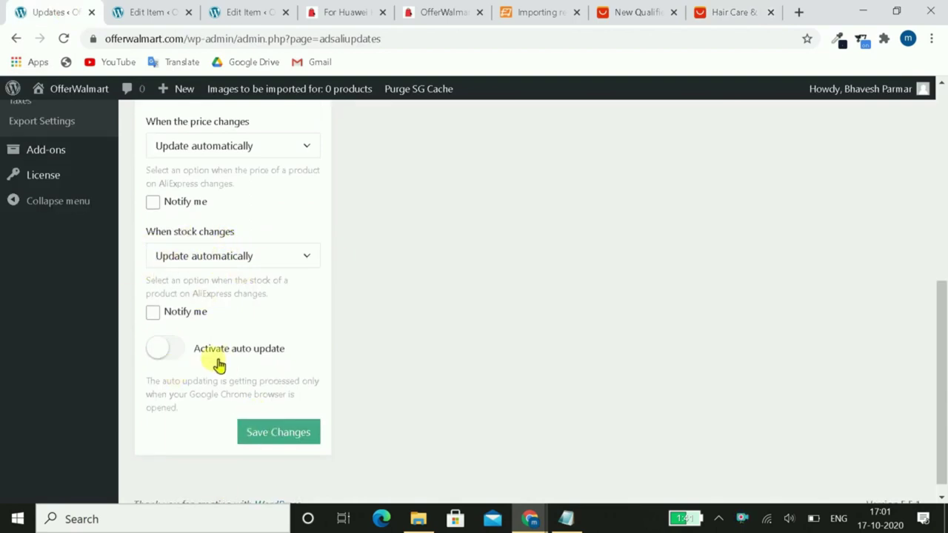
{"action": "left_click", "coordinate": [160, 351]}
{"action": "scroll", "coordinate": [234, 371], "scroll_direction": "down", "scroll_amount": 1}
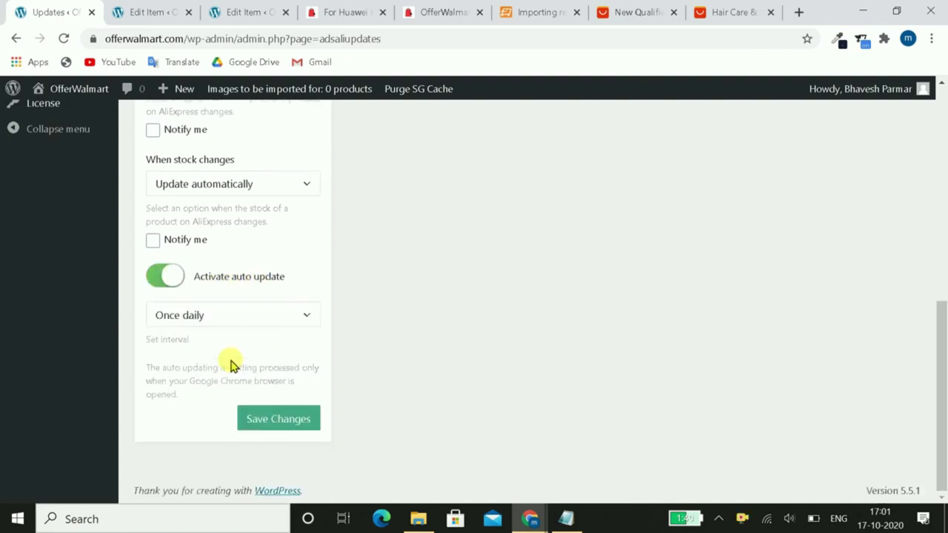
{"action": "left_click", "coordinate": [220, 320]}
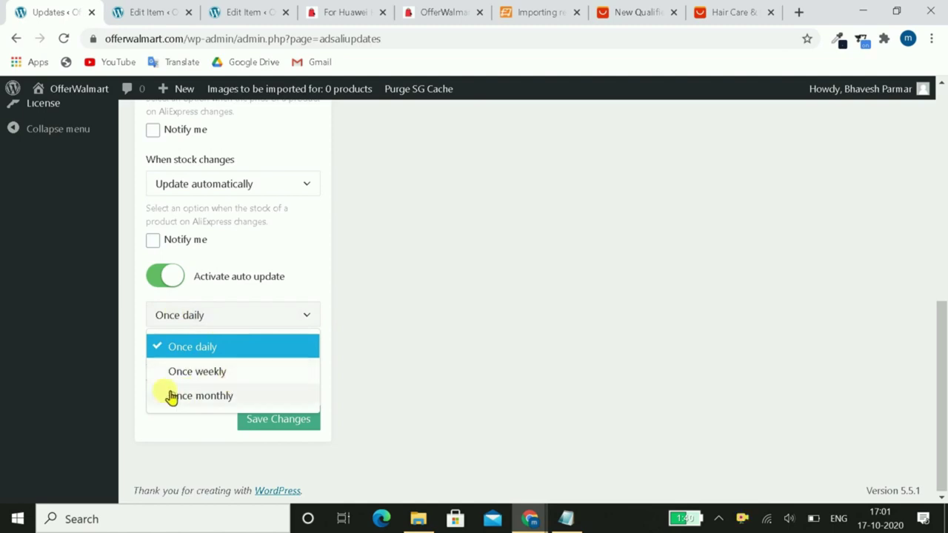
{"action": "left_click", "coordinate": [206, 374]}
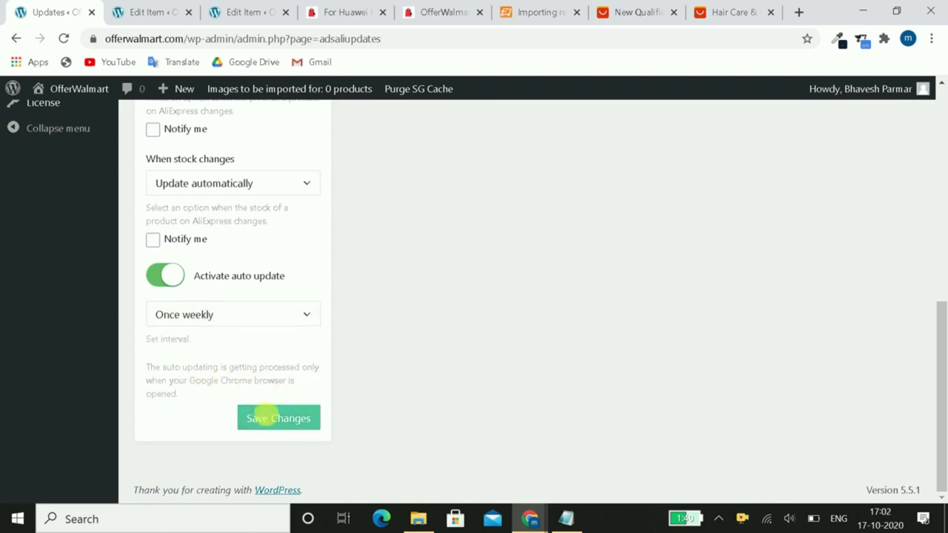
{"action": "left_click", "coordinate": [264, 423]}
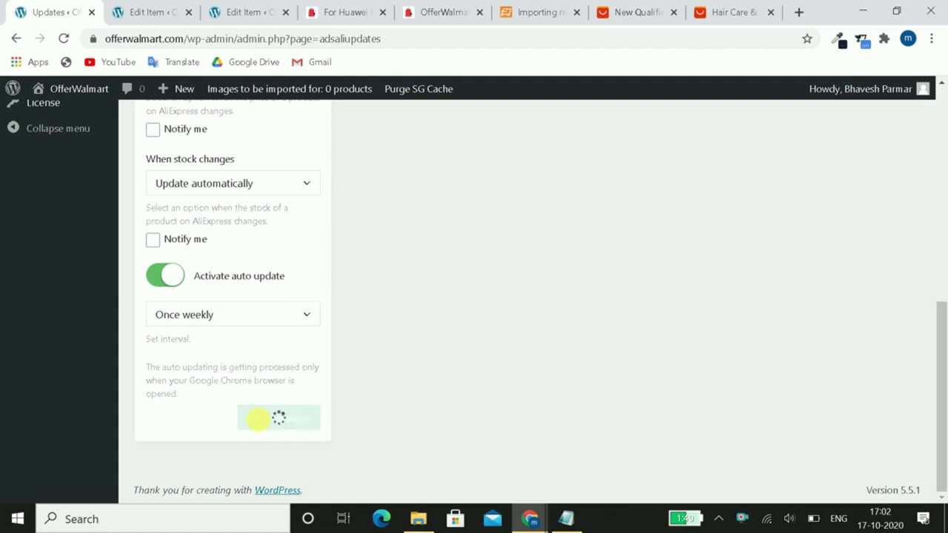
{"action": "scroll", "coordinate": [758, 165], "scroll_direction": "up", "scroll_amount": 10}
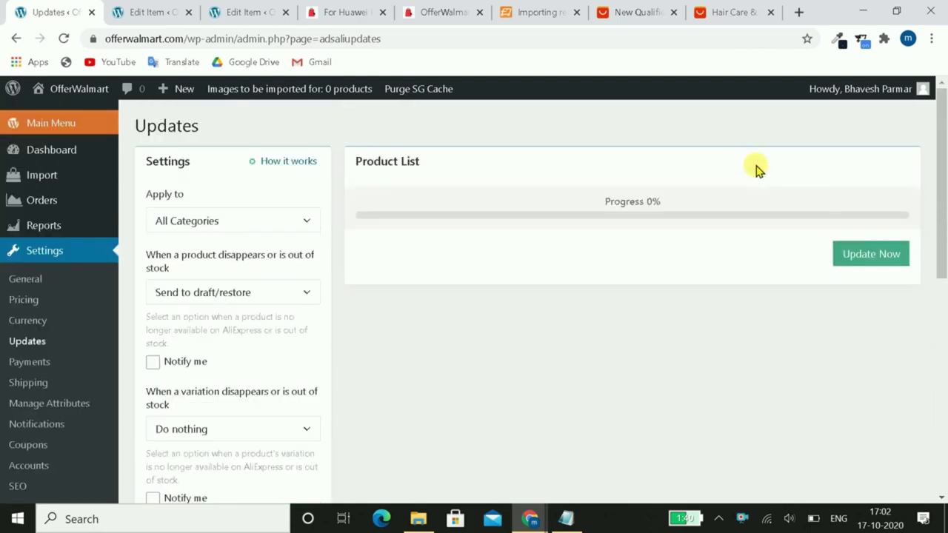
Start Update Now for all Product List items, checking the AliExpress tab briefly before returning.
{"action": "left_click", "coordinate": [859, 254]}
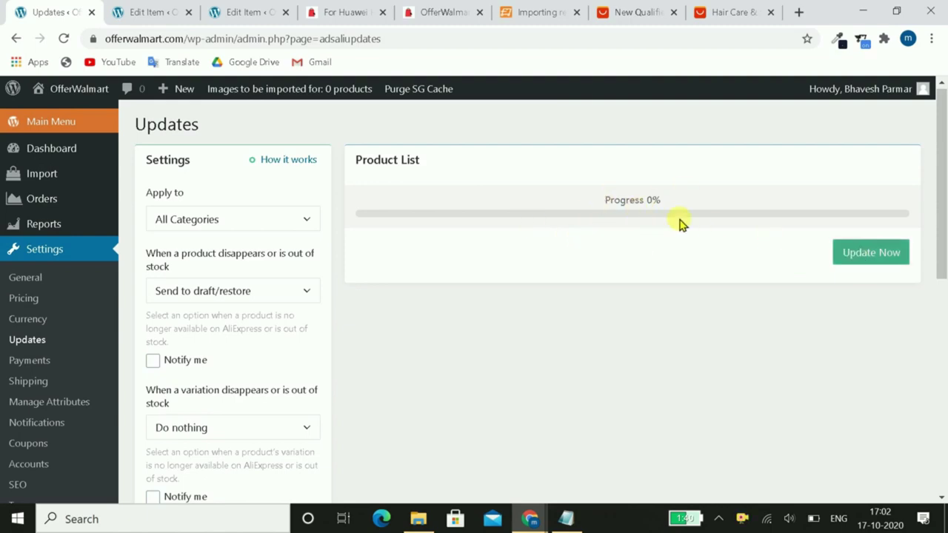
{"action": "left_click", "coordinate": [696, 7]}
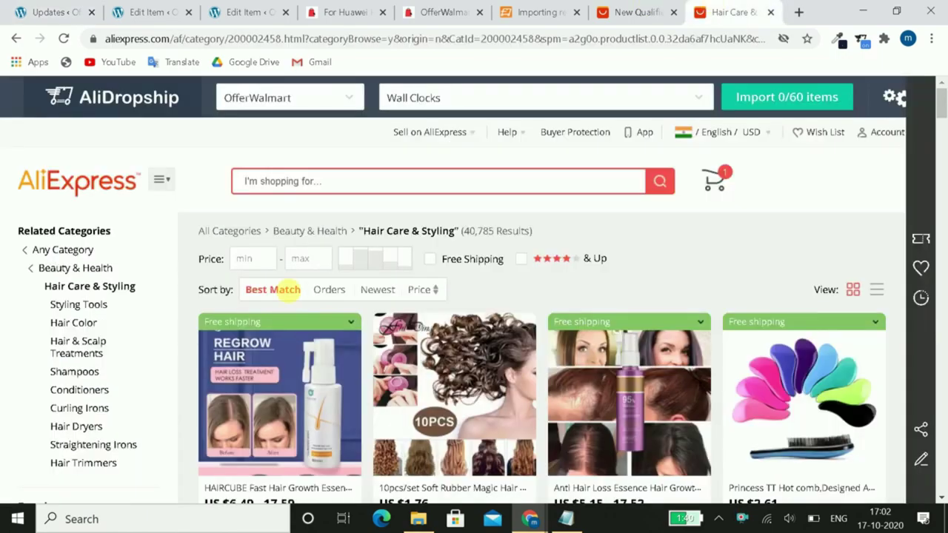
{"action": "left_click", "coordinate": [63, 8]}
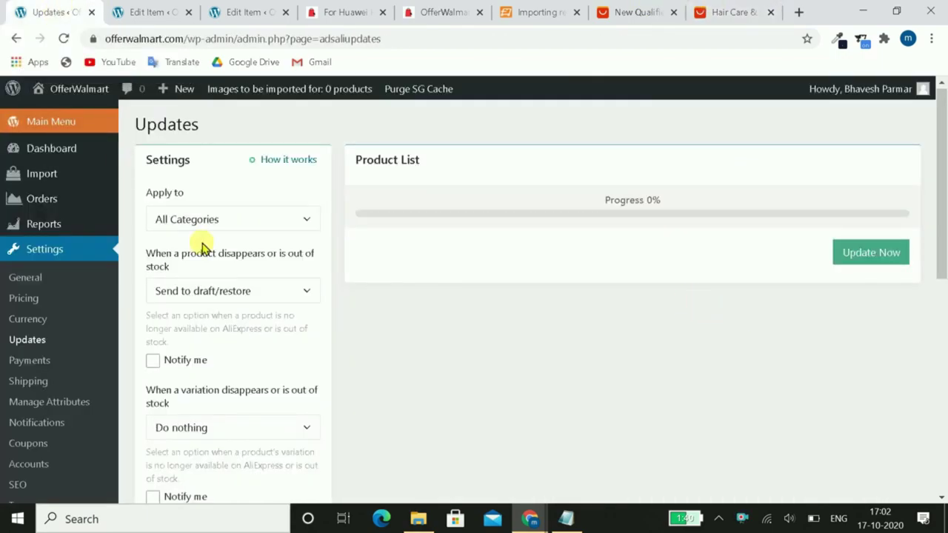
{"action": "scroll", "coordinate": [198, 257], "scroll_direction": "down", "scroll_amount": 1}
{"action": "scroll", "coordinate": [198, 257], "scroll_direction": "up", "scroll_amount": 1}
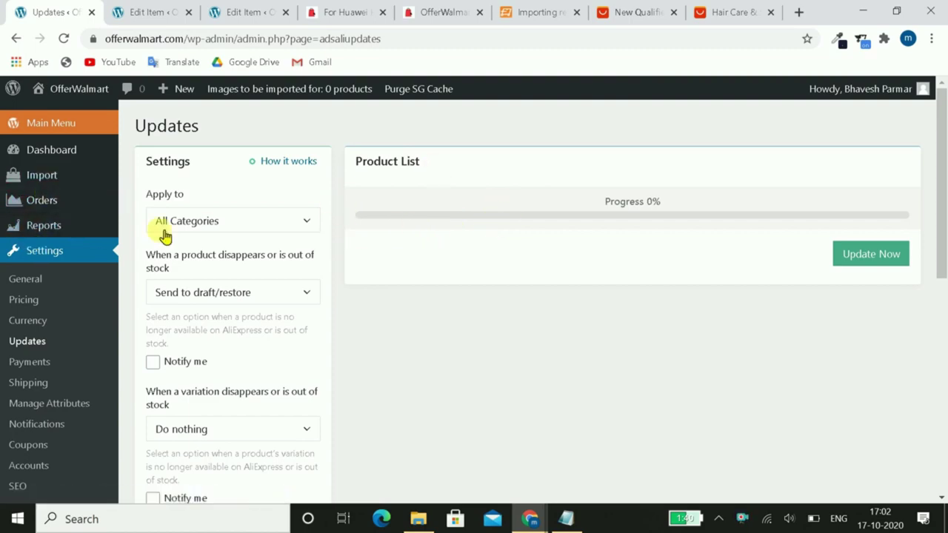
{"action": "scroll", "coordinate": [163, 234], "scroll_direction": "down", "scroll_amount": 2}
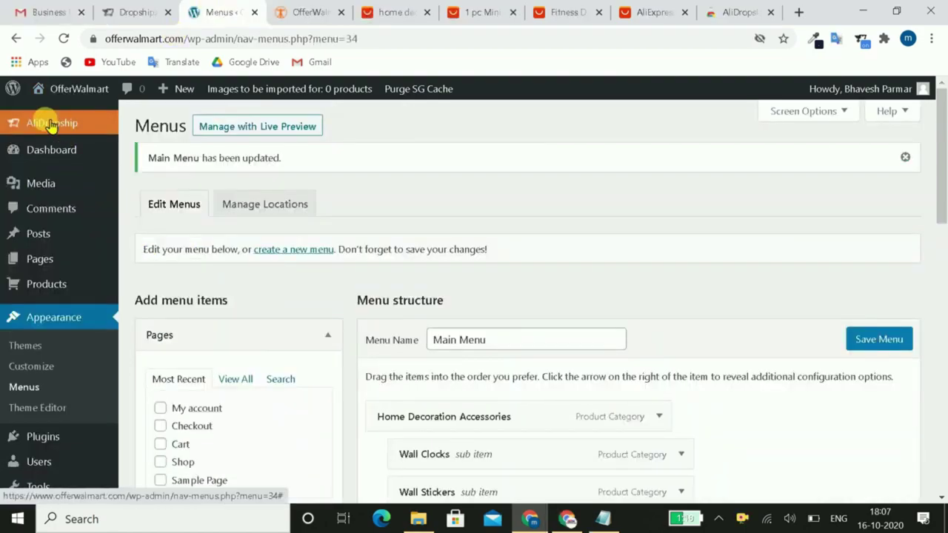
Go through AliDropship's Orders section to Settings > General.
{"action": "left_click", "coordinate": [52, 126]}
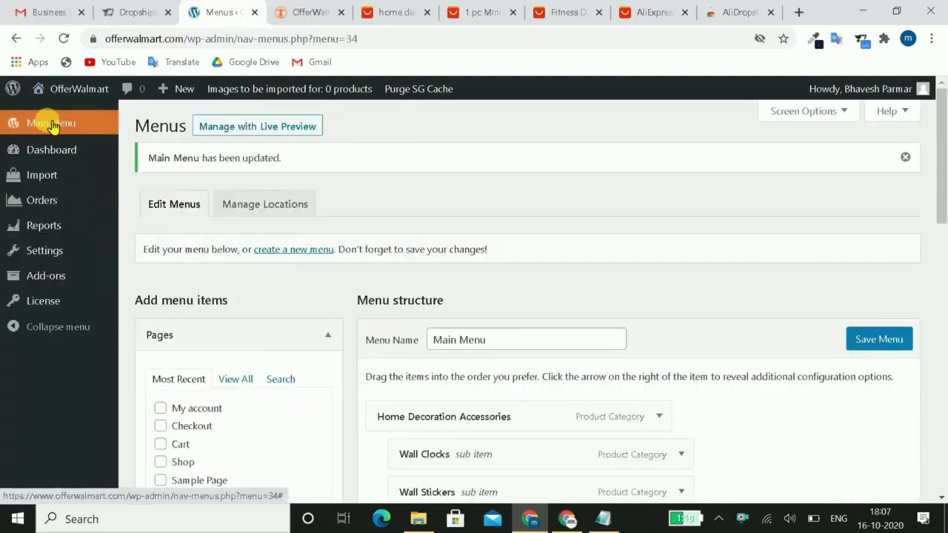
{"action": "left_click", "coordinate": [57, 205]}
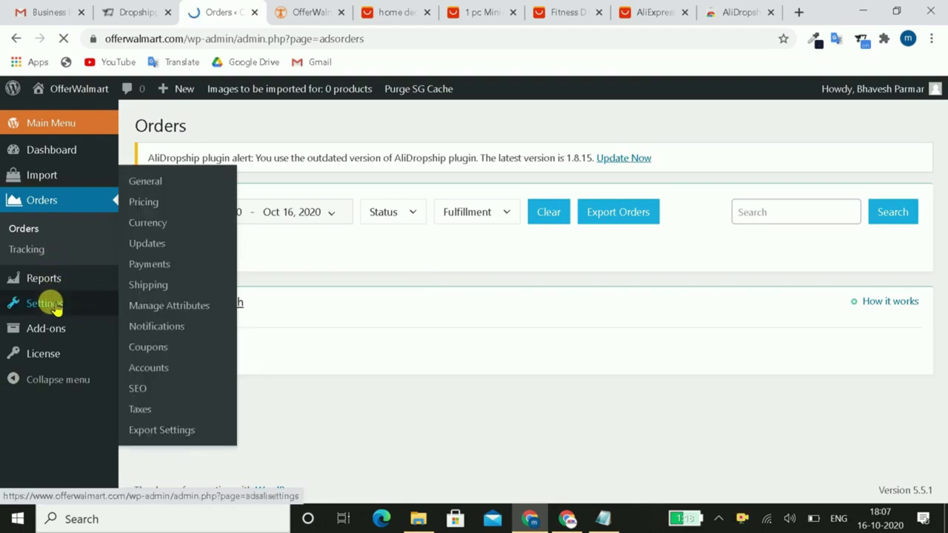
{"action": "left_click", "coordinate": [53, 306]}
{"action": "scroll", "coordinate": [90, 293], "scroll_direction": "down", "scroll_amount": 1}
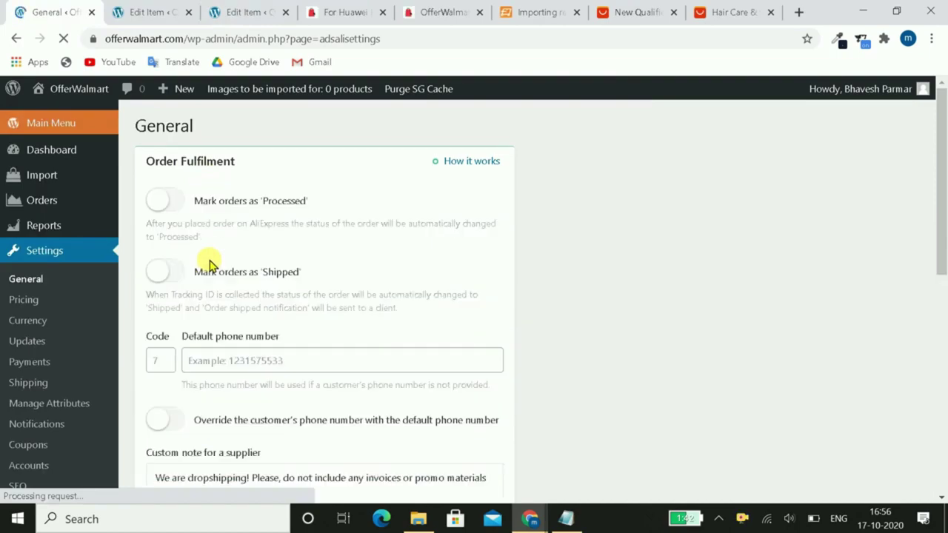
Switch on 'Mark orders as Processed' and 'Mark orders as Shipped'.
{"action": "scroll", "coordinate": [211, 265], "scroll_direction": "down", "scroll_amount": 1}
{"action": "scroll", "coordinate": [214, 266], "scroll_direction": "up", "scroll_amount": 1}
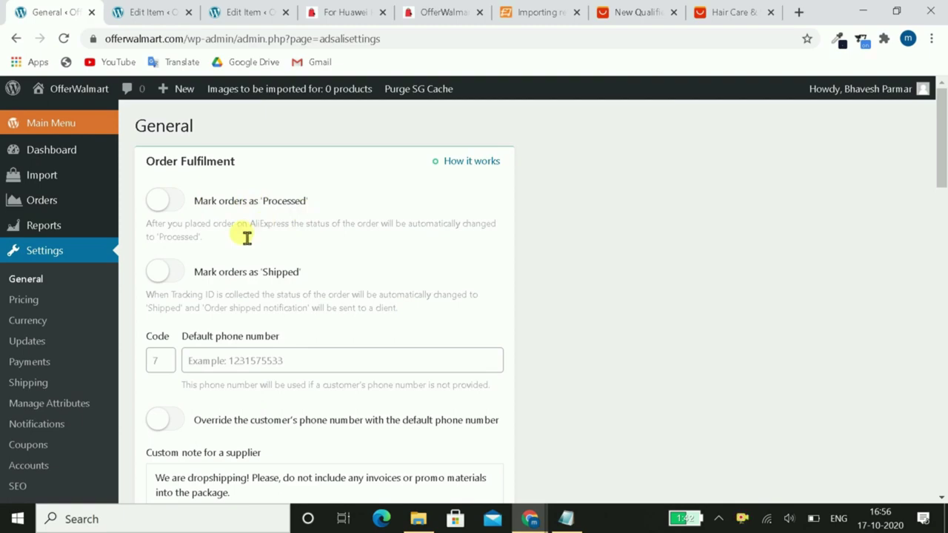
{"action": "left_click", "coordinate": [159, 208]}
{"action": "scroll", "coordinate": [256, 215], "scroll_direction": "down", "scroll_amount": 1}
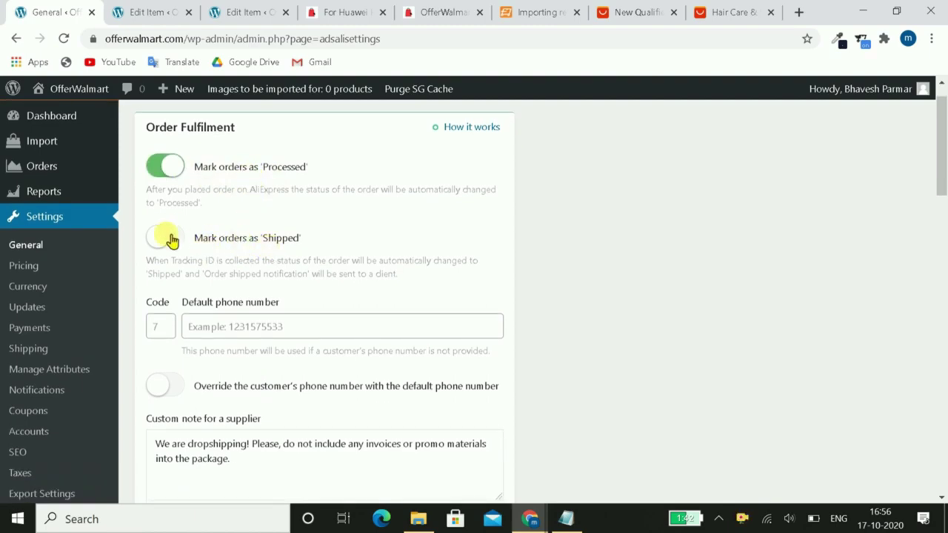
{"action": "left_click", "coordinate": [171, 238]}
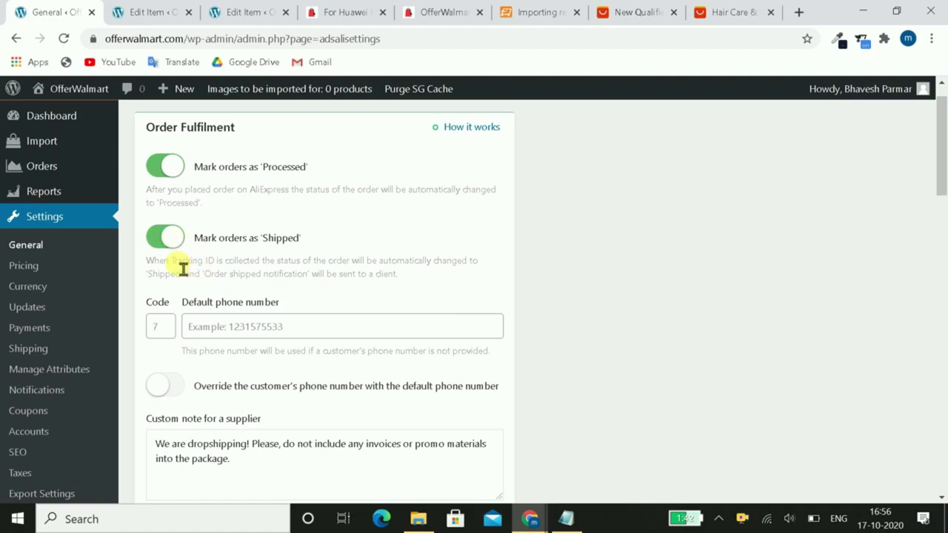
{"action": "left_click_drag", "start_coordinate": [171, 260], "coordinate": [227, 272]}
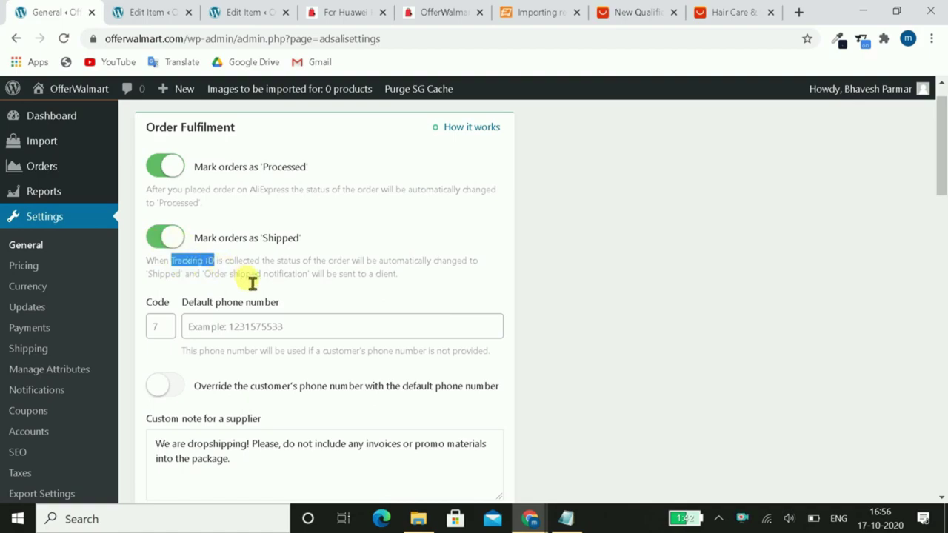
{"action": "left_click", "coordinate": [225, 271]}
Review the remaining Order Fulfilment options and save the settings.
{"action": "scroll", "coordinate": [226, 272], "scroll_direction": "down", "scroll_amount": 1}
{"action": "scroll", "coordinate": [226, 274], "scroll_direction": "down", "scroll_amount": 1}
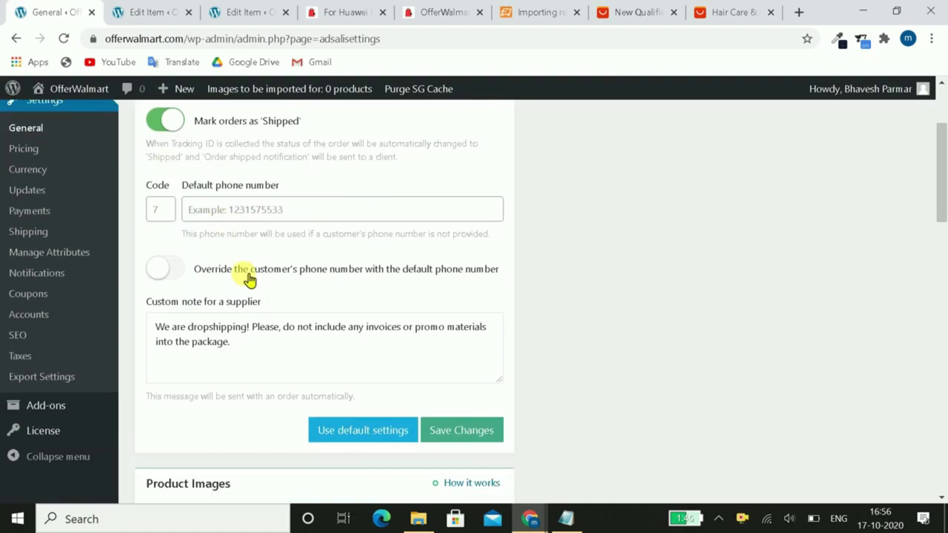
{"action": "scroll", "coordinate": [245, 277], "scroll_direction": "down", "scroll_amount": 4}
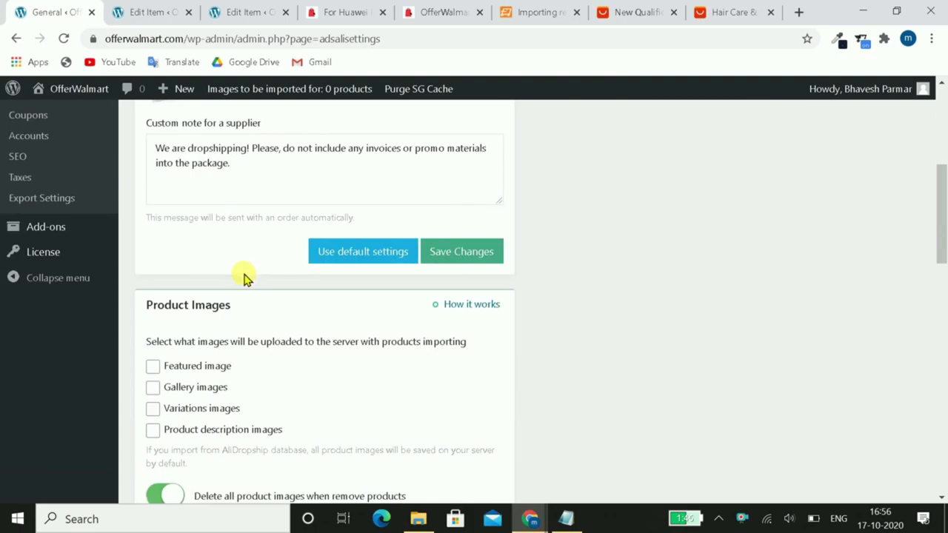
{"action": "scroll", "coordinate": [188, 326], "scroll_direction": "down", "scroll_amount": 4}
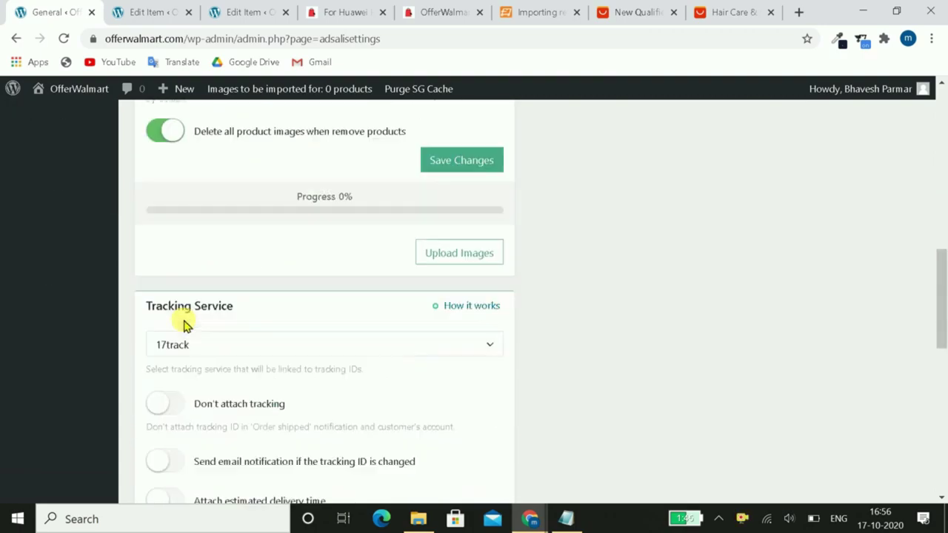
{"action": "scroll", "coordinate": [188, 323], "scroll_direction": "up", "scroll_amount": 4}
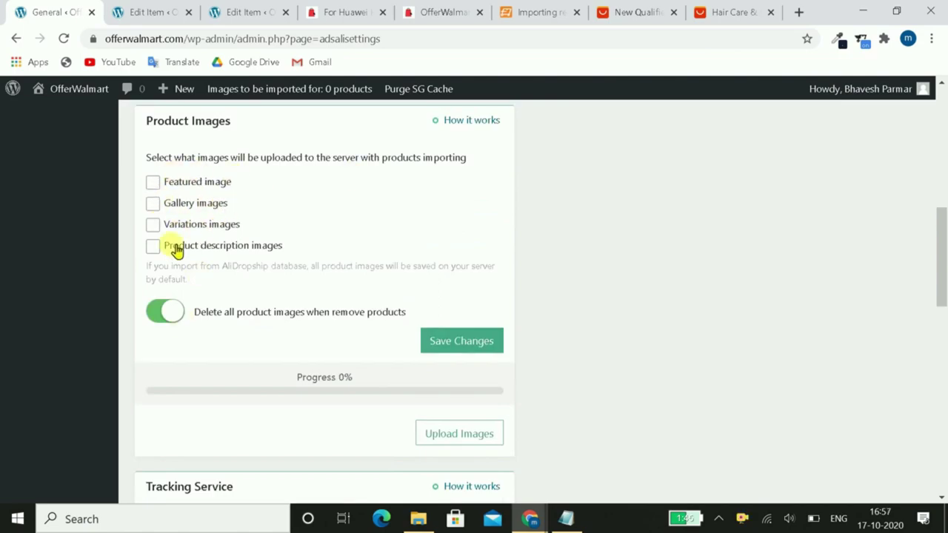
{"action": "scroll", "coordinate": [247, 263], "scroll_direction": "down", "scroll_amount": 7}
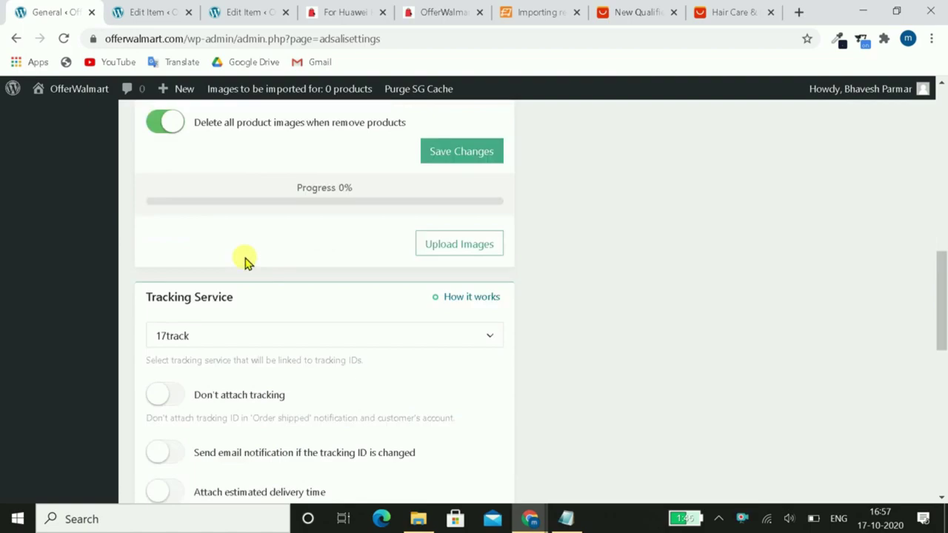
{"action": "scroll", "coordinate": [222, 245], "scroll_direction": "down", "scroll_amount": 2}
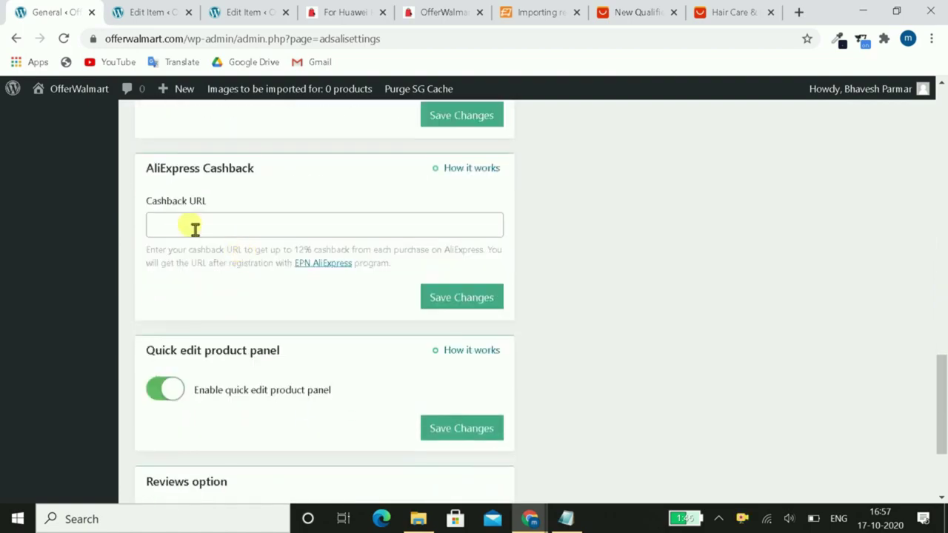
{"action": "scroll", "coordinate": [275, 234], "scroll_direction": "down", "scroll_amount": 1}
{"action": "scroll", "coordinate": [270, 229], "scroll_direction": "down", "scroll_amount": 1}
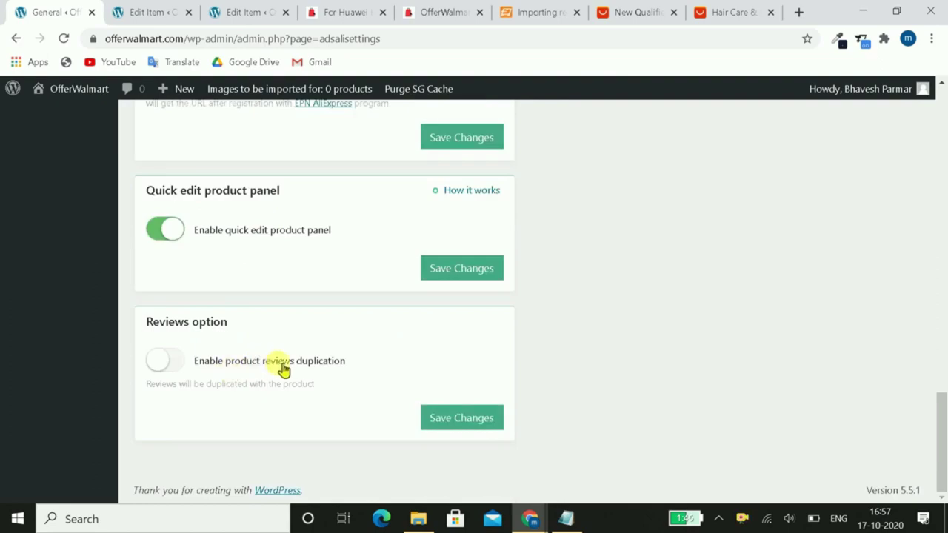
{"action": "scroll", "coordinate": [267, 370], "scroll_direction": "up", "scroll_amount": 10}
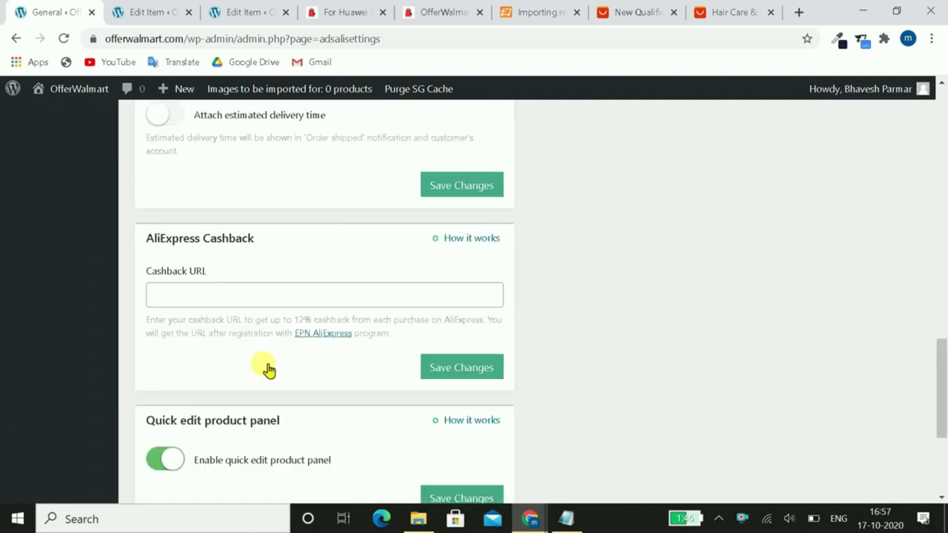
{"action": "scroll", "coordinate": [433, 405], "scroll_direction": "down", "scroll_amount": 1}
{"action": "scroll", "coordinate": [433, 405], "scroll_direction": "down", "scroll_amount": 2}
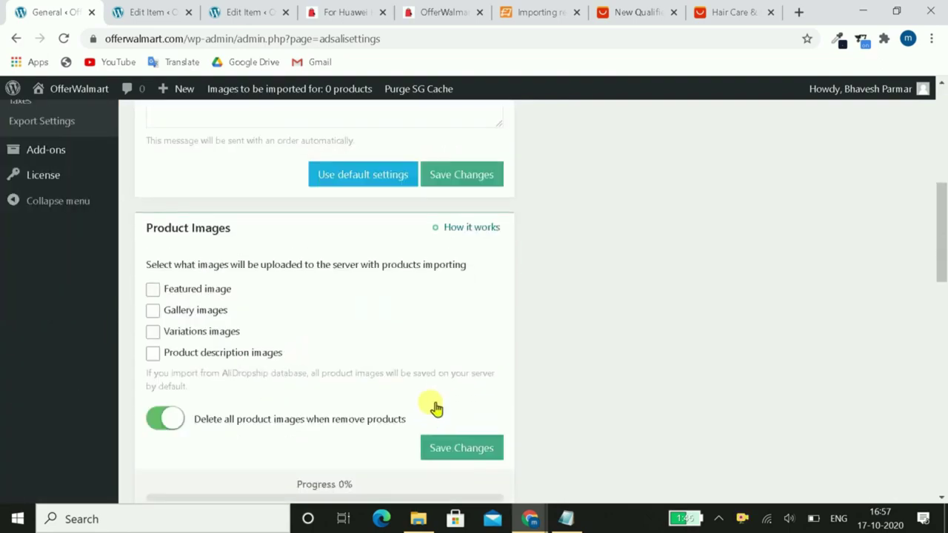
{"action": "scroll", "coordinate": [431, 404], "scroll_direction": "up", "scroll_amount": 2}
{"action": "left_click", "coordinate": [463, 334]}
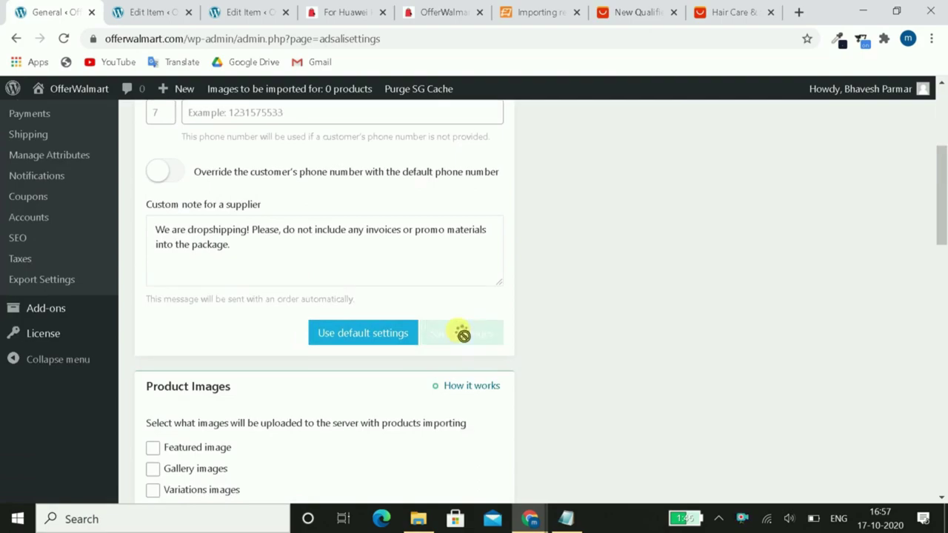
{"action": "scroll", "coordinate": [207, 304], "scroll_direction": "up", "scroll_amount": 3}
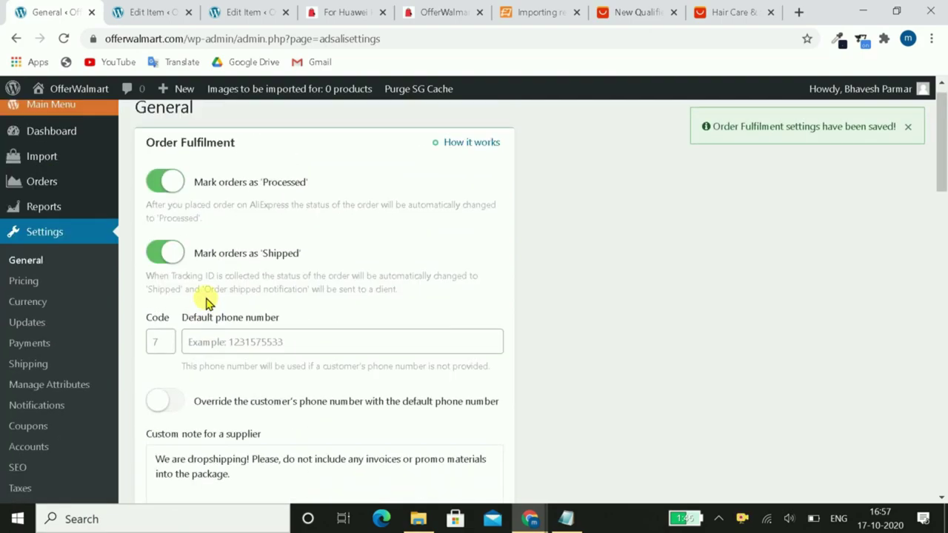
{"action": "scroll", "coordinate": [208, 303], "scroll_direction": "down", "scroll_amount": 15}
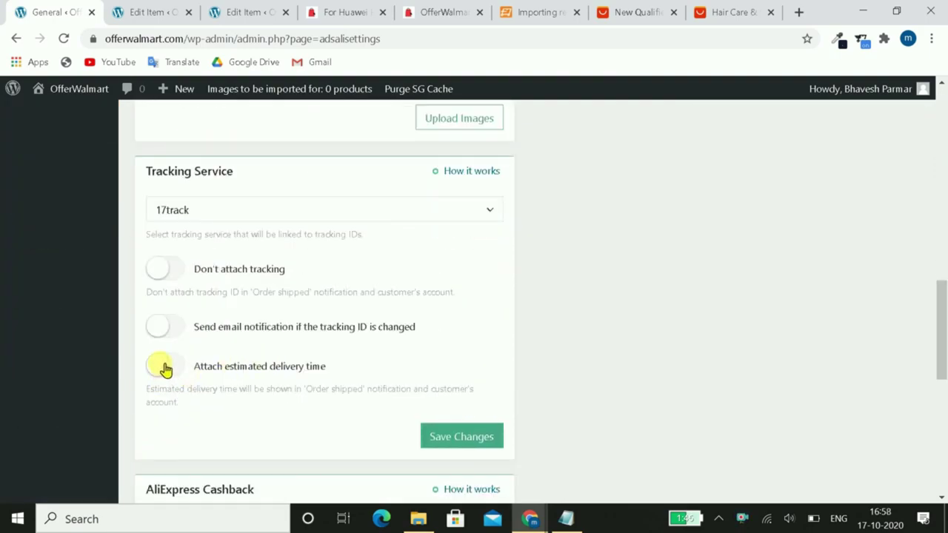
Enable Attach estimated delivery time and Don't attach tracking, keep 17track, then go to Pricing.
{"action": "left_click", "coordinate": [166, 368]}
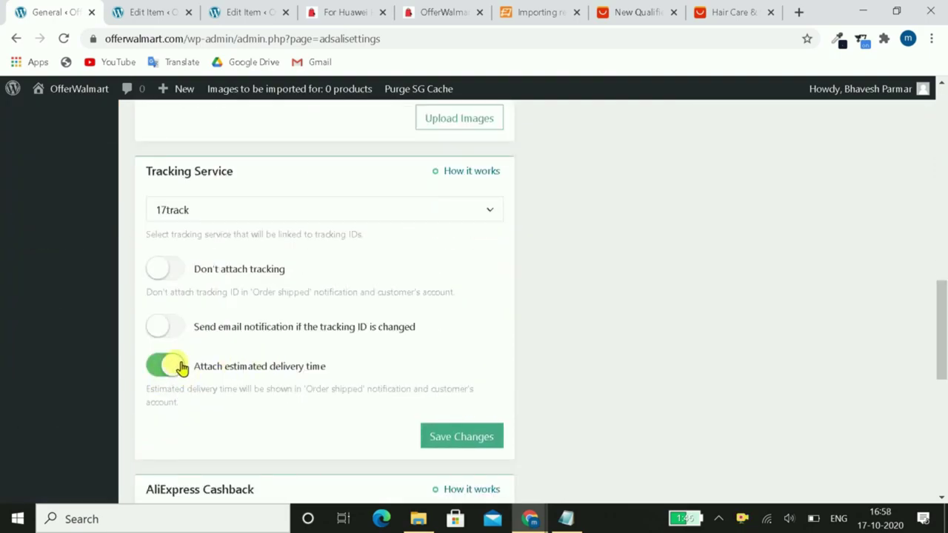
{"action": "left_click", "coordinate": [170, 276]}
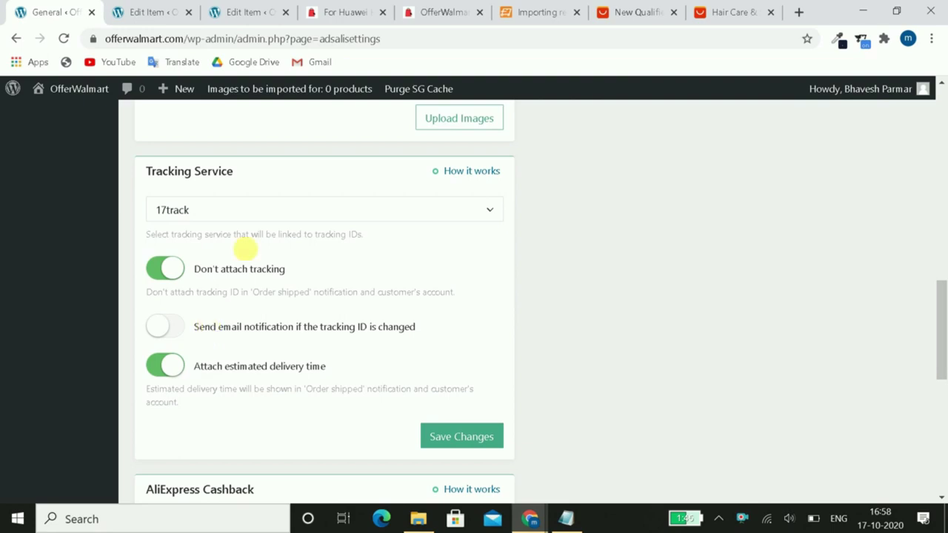
{"action": "left_click", "coordinate": [250, 217]}
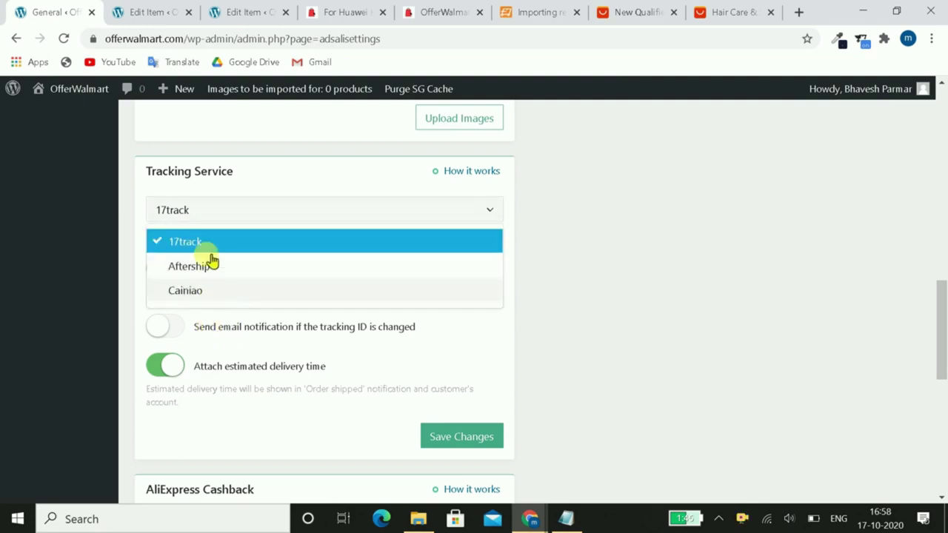
{"action": "left_click", "coordinate": [185, 242]}
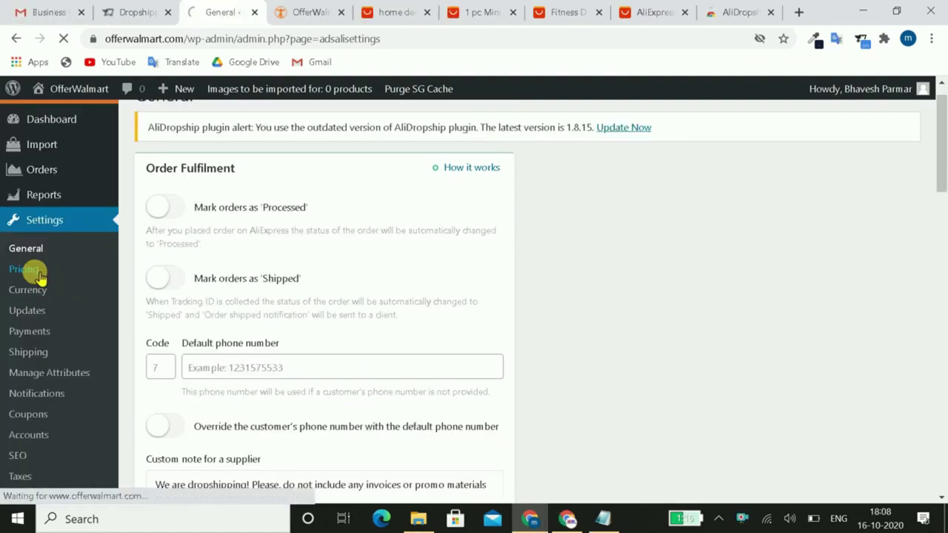
{"action": "left_click", "coordinate": [36, 271]}
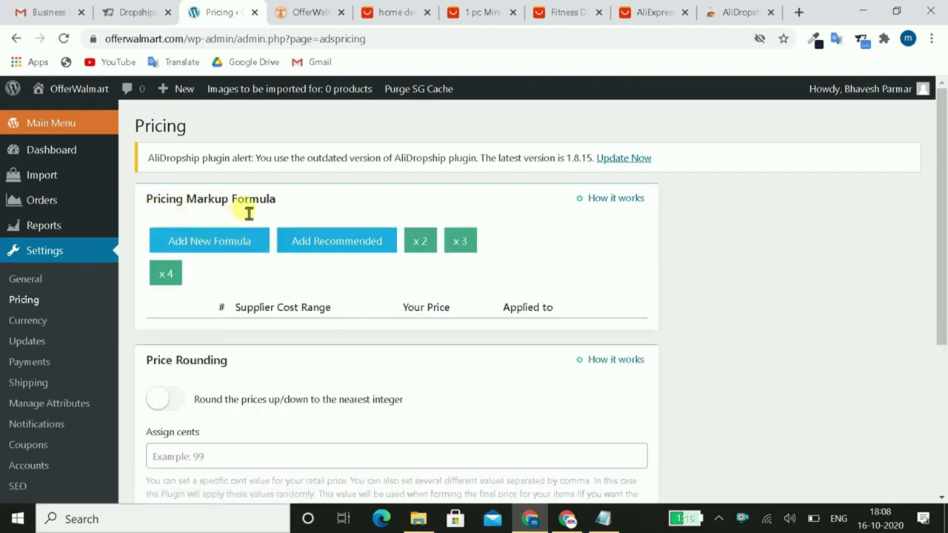
{"action": "left_click", "coordinate": [313, 9]}
{"action": "scroll", "coordinate": [366, 288], "scroll_direction": "down", "scroll_amount": 8}
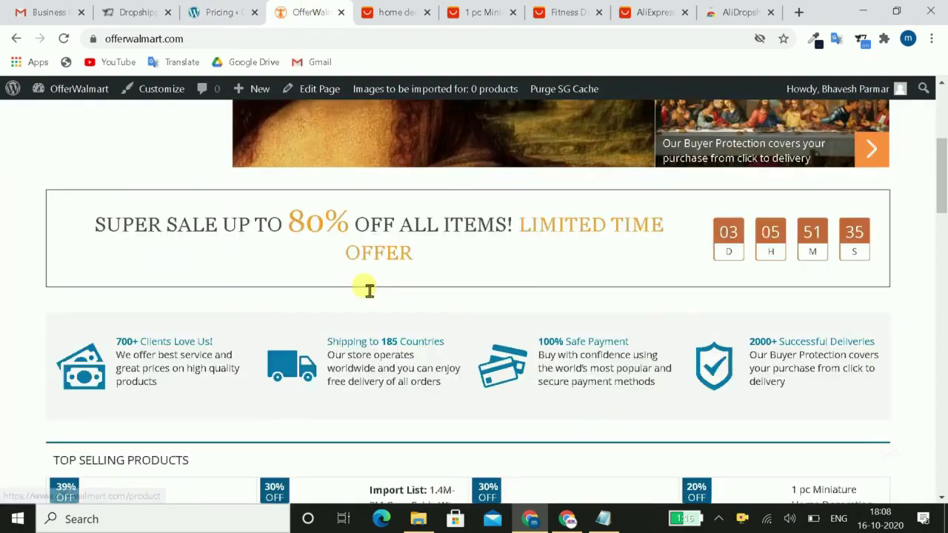
{"action": "scroll", "coordinate": [363, 285], "scroll_direction": "down", "scroll_amount": 3}
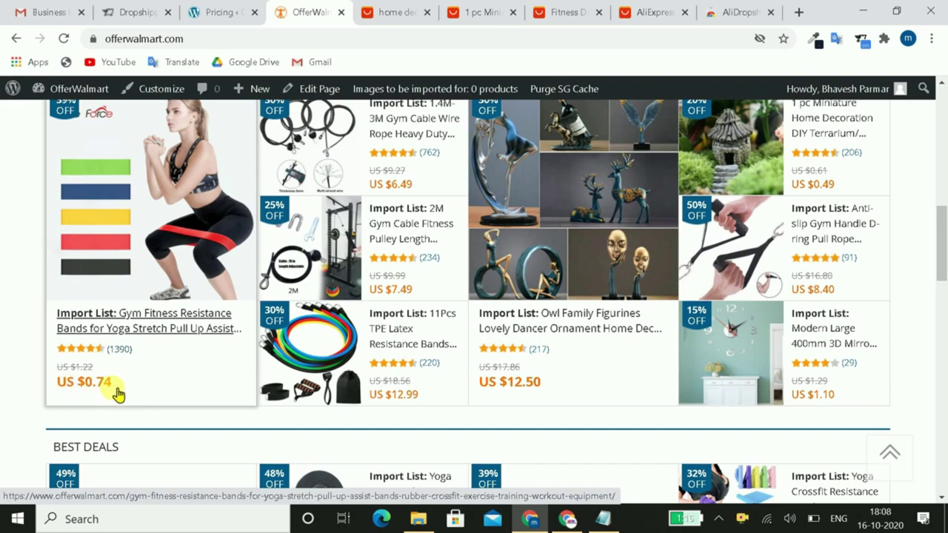
{"action": "left_click", "coordinate": [225, 10]}
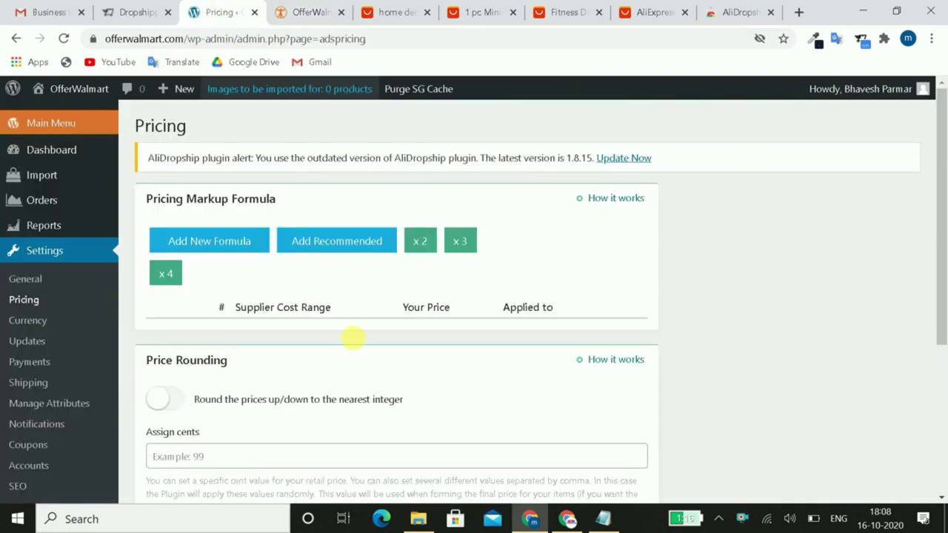
Add the seven recommended markup formulas and inspect rule 1's Sign options.
{"action": "scroll", "coordinate": [360, 342], "scroll_direction": "down", "scroll_amount": 1}
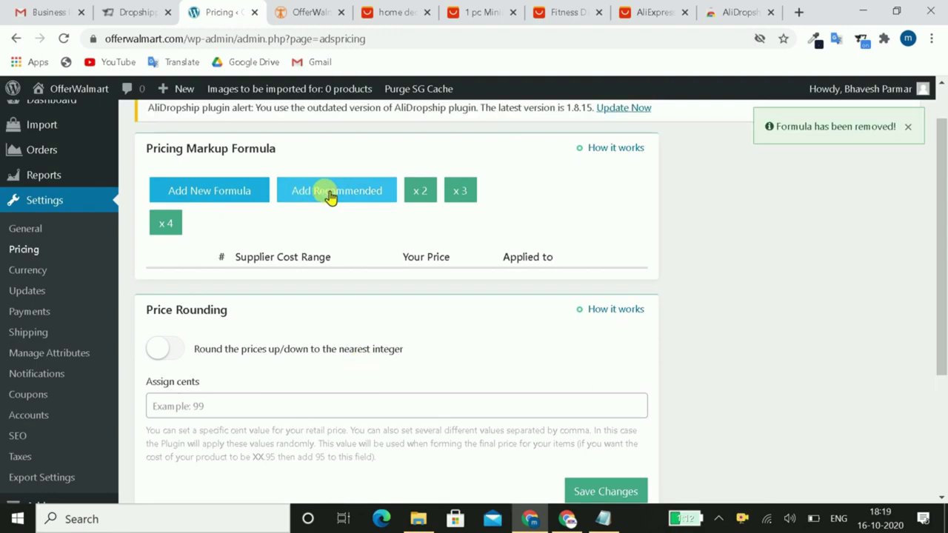
{"action": "left_click", "coordinate": [331, 194]}
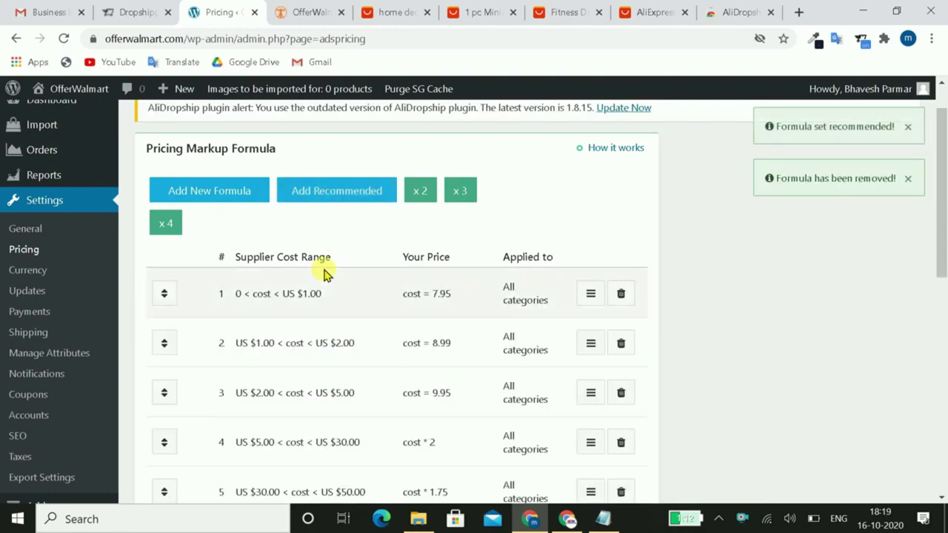
{"action": "scroll", "coordinate": [324, 272], "scroll_direction": "down", "scroll_amount": 2}
{"action": "scroll", "coordinate": [326, 370], "scroll_direction": "down", "scroll_amount": 3}
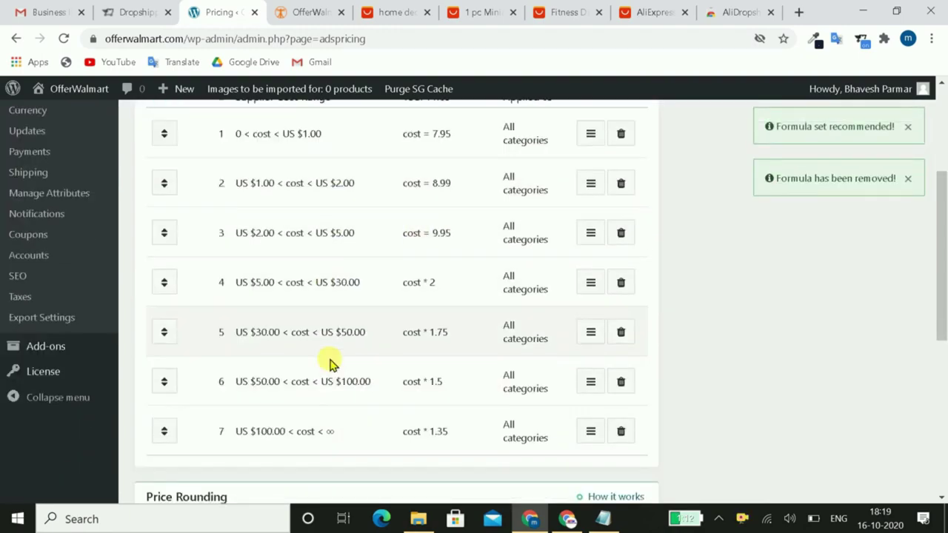
{"action": "scroll", "coordinate": [271, 281], "scroll_direction": "up", "scroll_amount": 2}
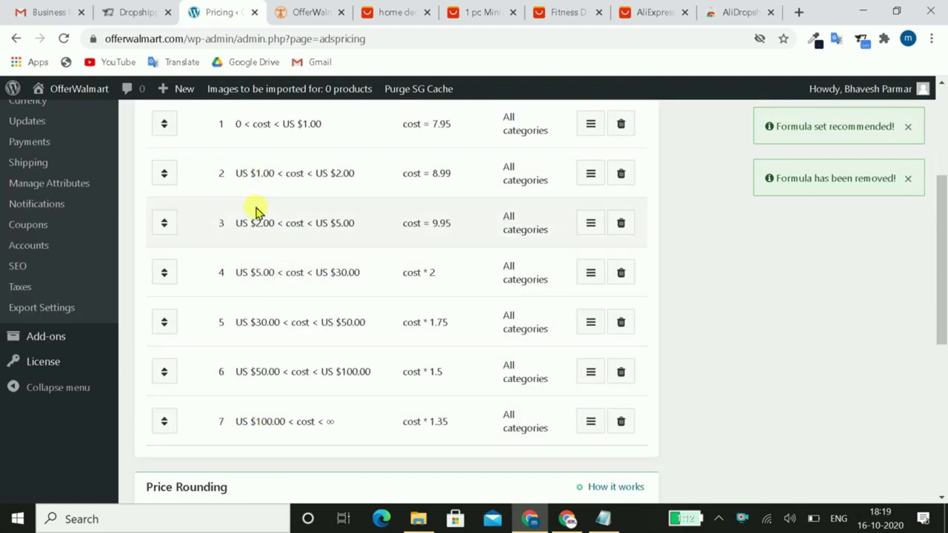
{"action": "scroll", "coordinate": [297, 207], "scroll_direction": "up", "scroll_amount": 1}
{"action": "scroll", "coordinate": [402, 232], "scroll_direction": "up", "scroll_amount": 1}
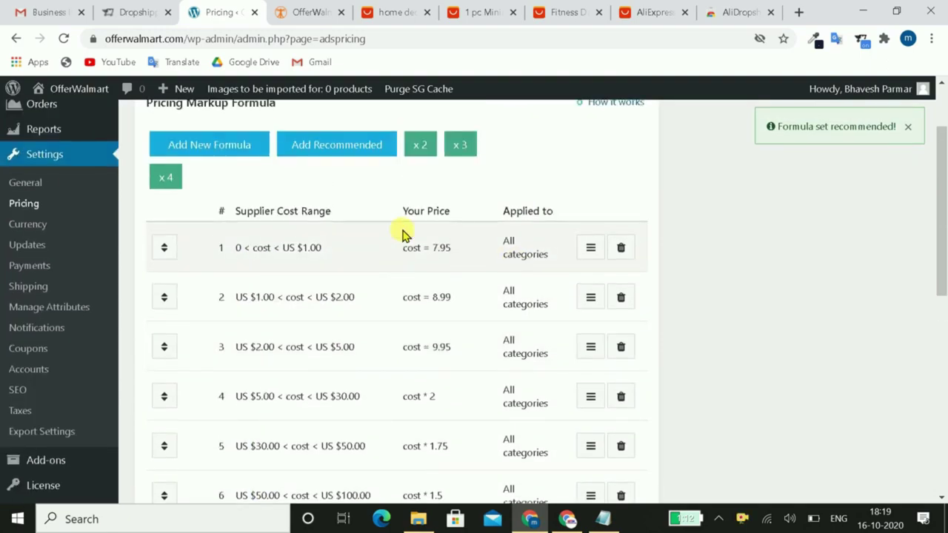
{"action": "scroll", "coordinate": [402, 230], "scroll_direction": "down", "scroll_amount": 1}
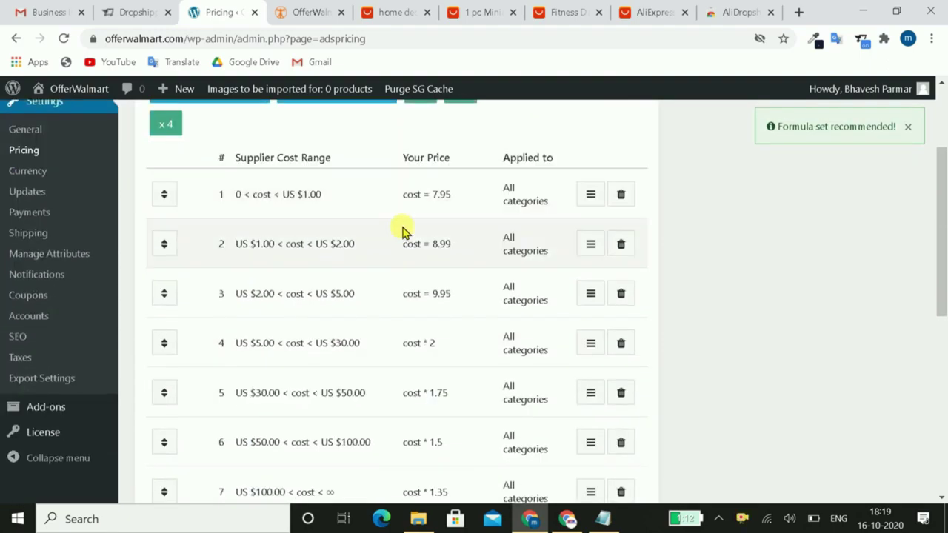
{"action": "left_click", "coordinate": [591, 195]}
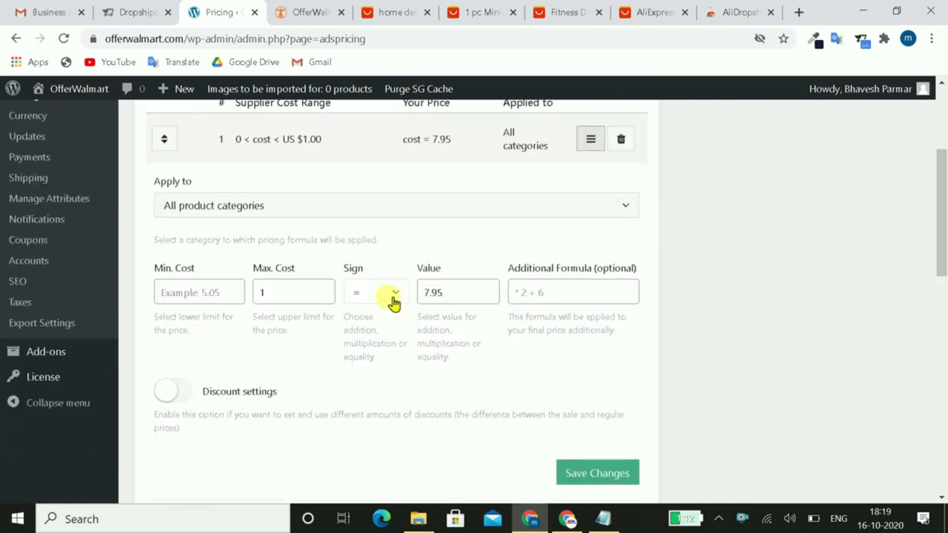
{"action": "left_click", "coordinate": [393, 296]}
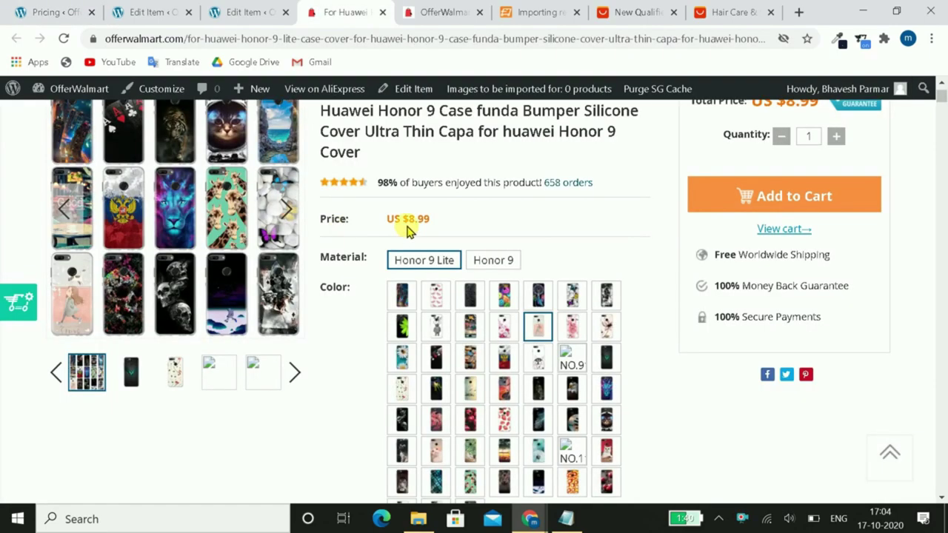
{"action": "left_click_drag", "start_coordinate": [407, 222], "coordinate": [439, 227]}
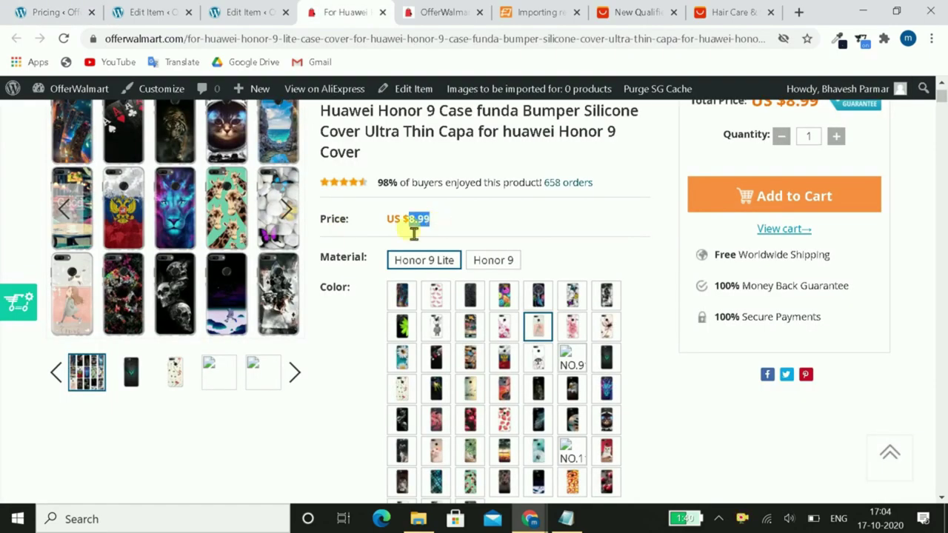
{"action": "left_click", "coordinate": [432, 232]}
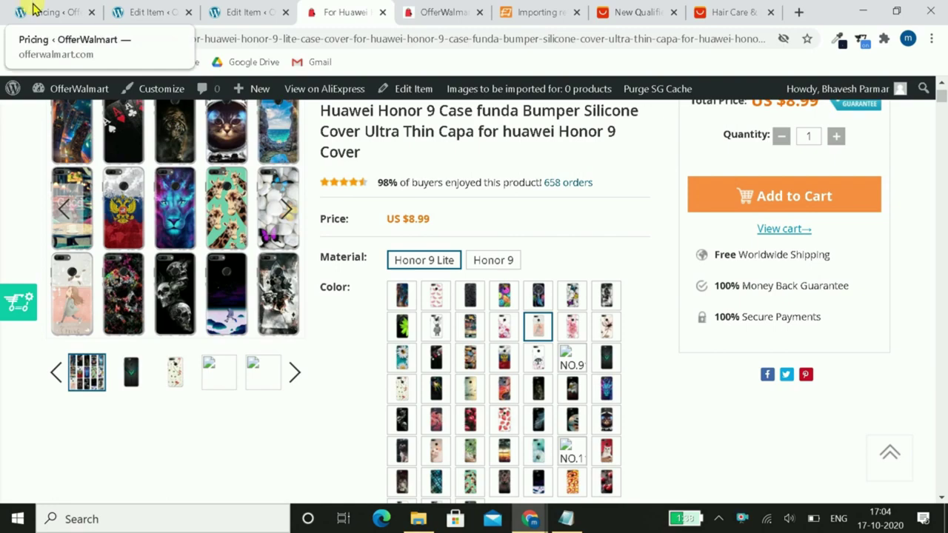
{"action": "left_click", "coordinate": [32, 7]}
{"action": "left_click", "coordinate": [334, 8]}
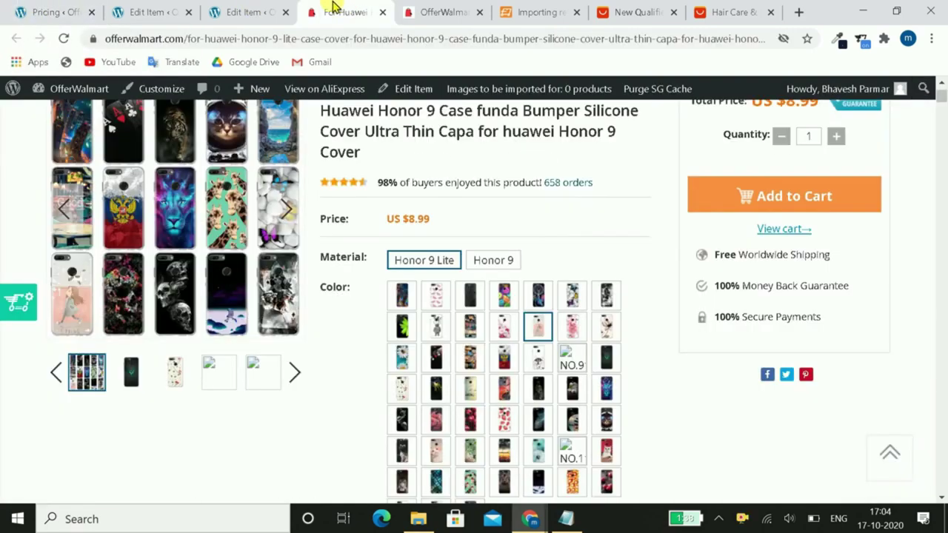
{"action": "left_click_drag", "start_coordinate": [401, 219], "coordinate": [445, 220]}
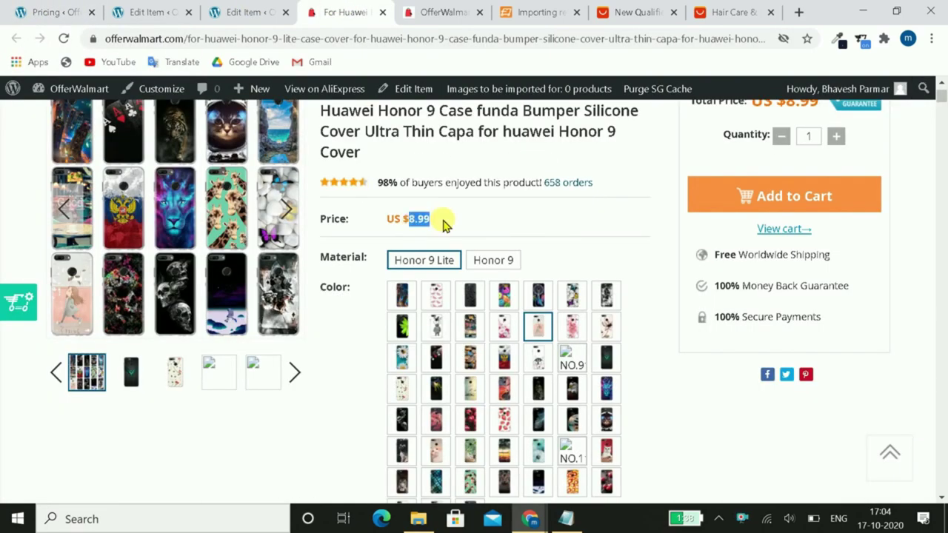
{"action": "left_click", "coordinate": [4, 11]}
{"action": "scroll", "coordinate": [343, 272], "scroll_direction": "up", "scroll_amount": 3}
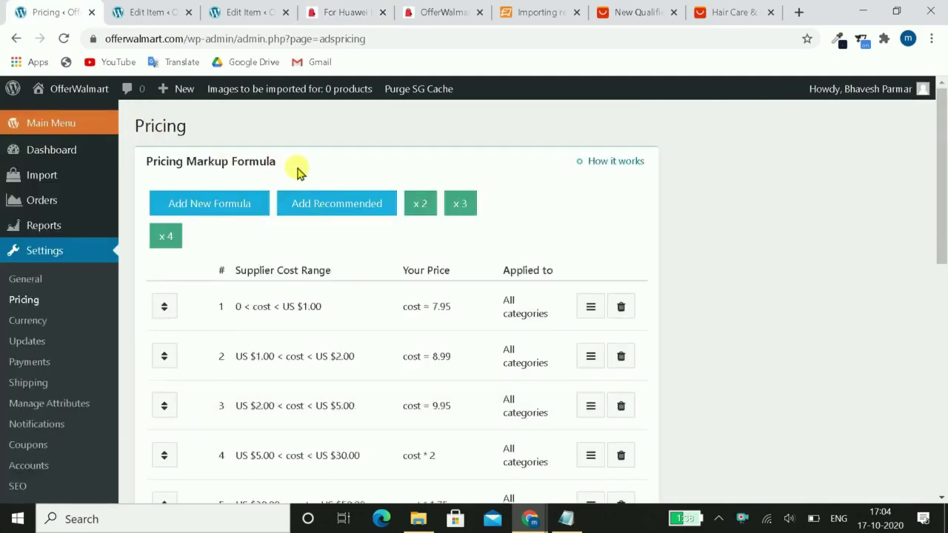
{"action": "scroll", "coordinate": [296, 167], "scroll_direction": "down", "scroll_amount": 1}
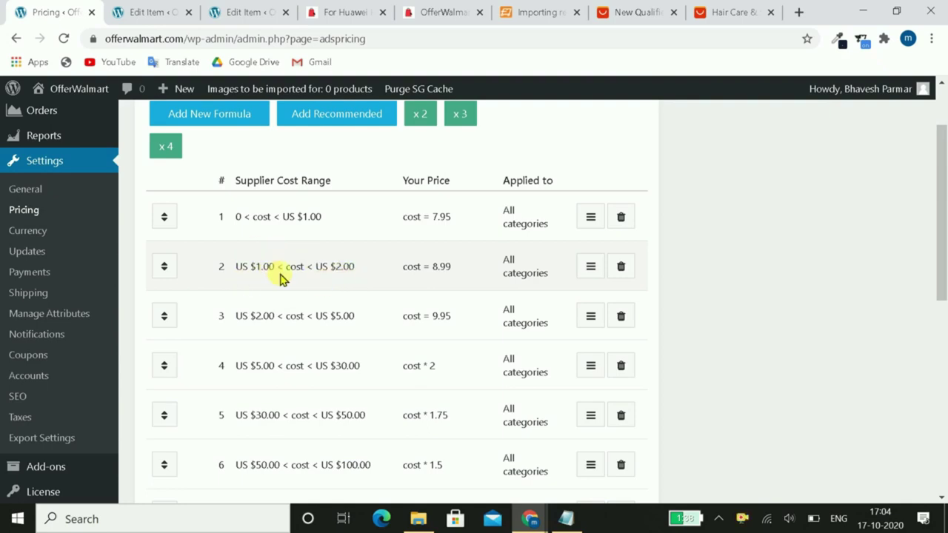
{"action": "double_click", "coordinate": [442, 268]}
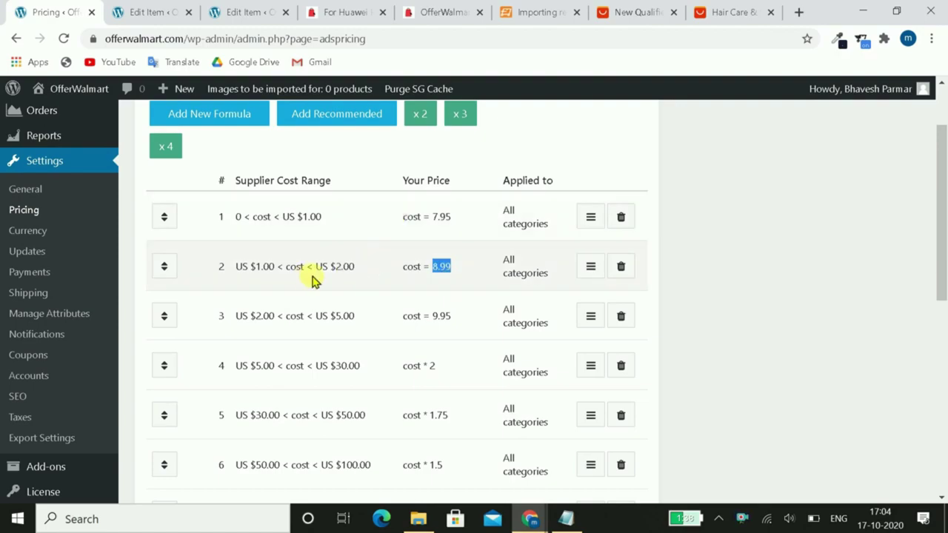
{"action": "left_click", "coordinate": [429, 4]}
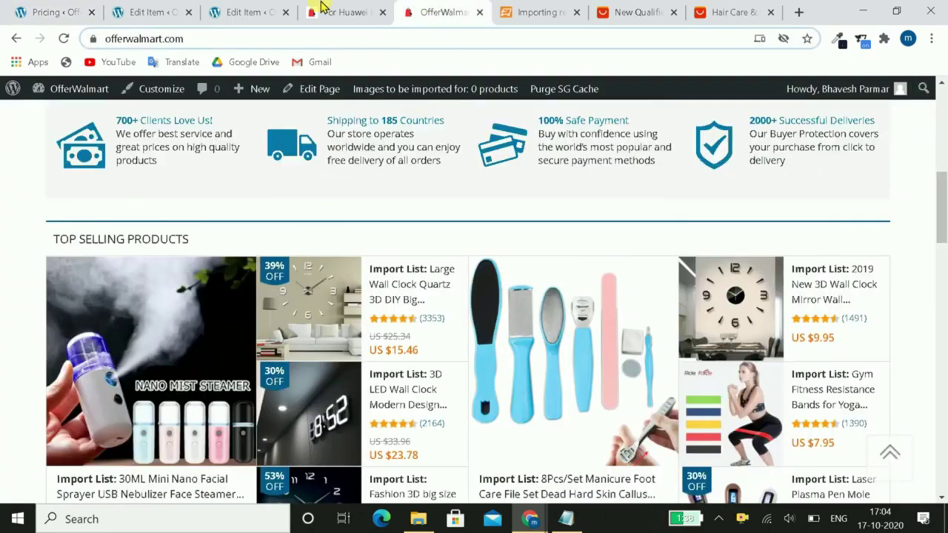
{"action": "left_click", "coordinate": [337, 11]}
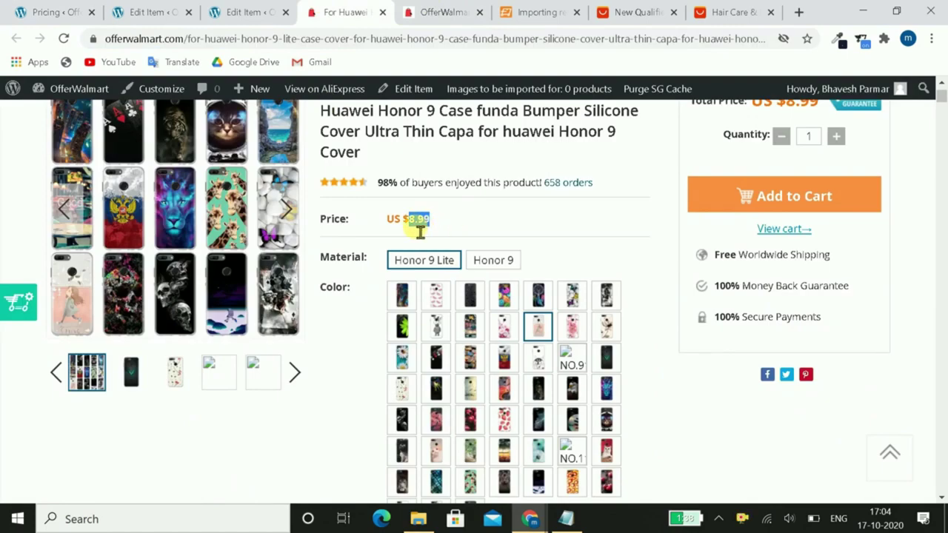
{"action": "left_click", "coordinate": [420, 232]}
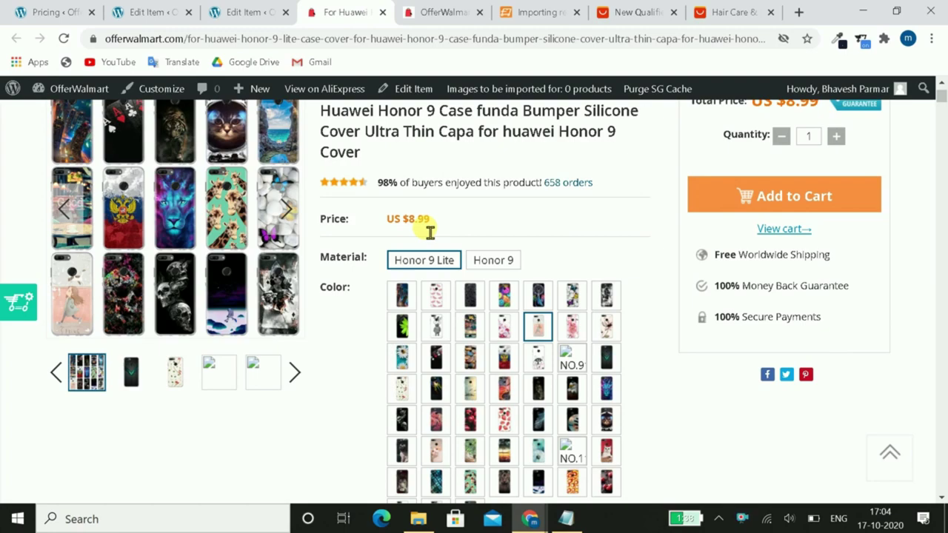
{"action": "left_click", "coordinate": [67, 9]}
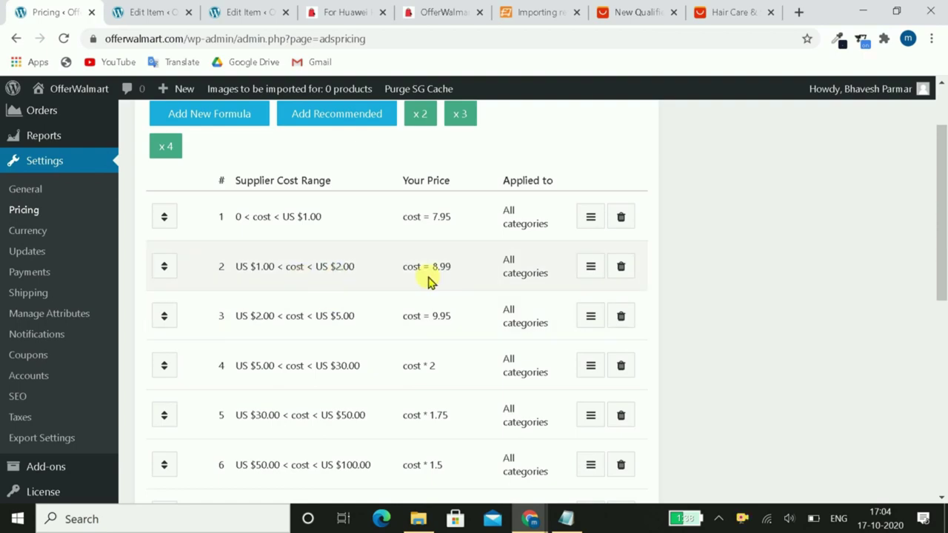
{"action": "scroll", "coordinate": [302, 280], "scroll_direction": "down", "scroll_amount": 2}
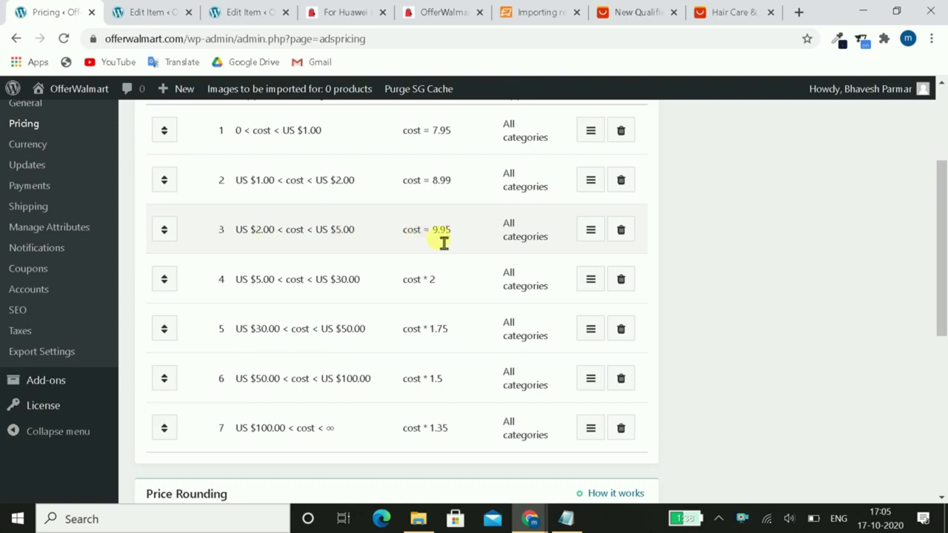
{"action": "left_click", "coordinate": [319, 275]}
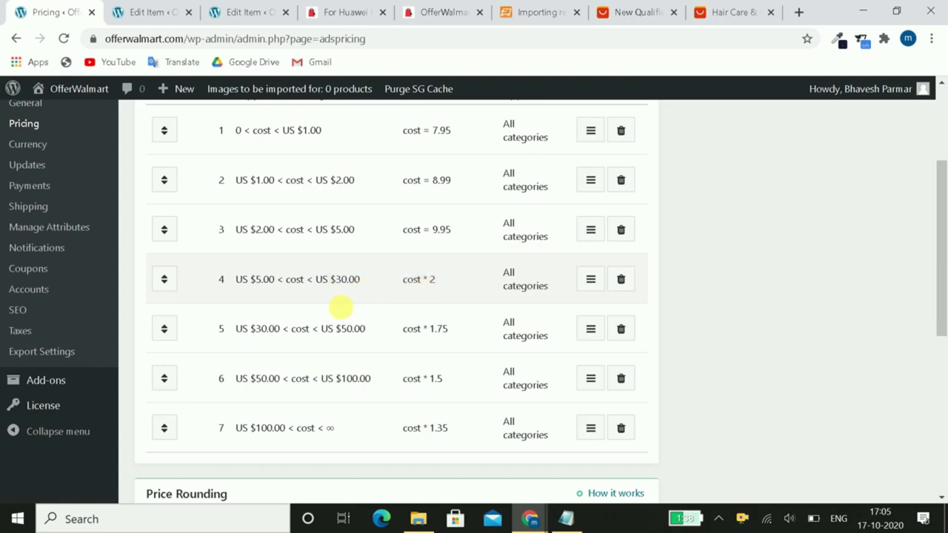
{"action": "scroll", "coordinate": [354, 321], "scroll_direction": "down", "scroll_amount": 1}
{"action": "scroll", "coordinate": [354, 321], "scroll_direction": "up", "scroll_amount": 2}
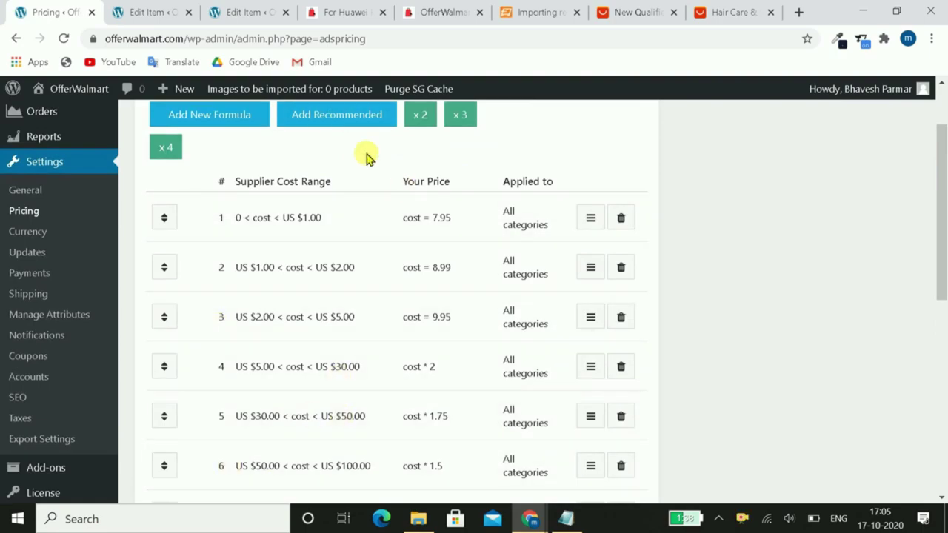
{"action": "scroll", "coordinate": [314, 430], "scroll_direction": "down", "scroll_amount": 2}
{"action": "scroll", "coordinate": [348, 329], "scroll_direction": "up", "scroll_amount": 3}
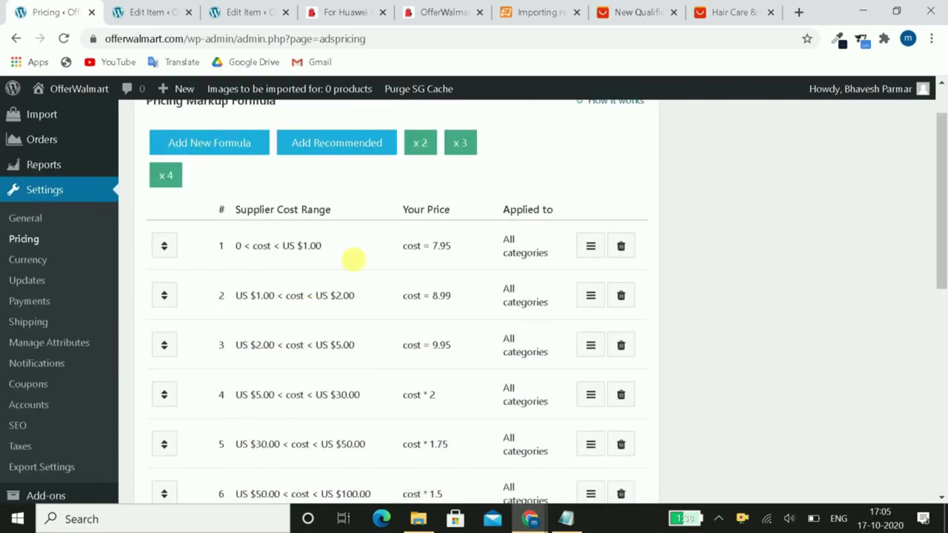
{"action": "scroll", "coordinate": [353, 259], "scroll_direction": "down", "scroll_amount": 1}
Open rule 2's form showing its 8.99 value, then collapse it to reveal Price Rounding.
{"action": "left_click", "coordinate": [597, 262]}
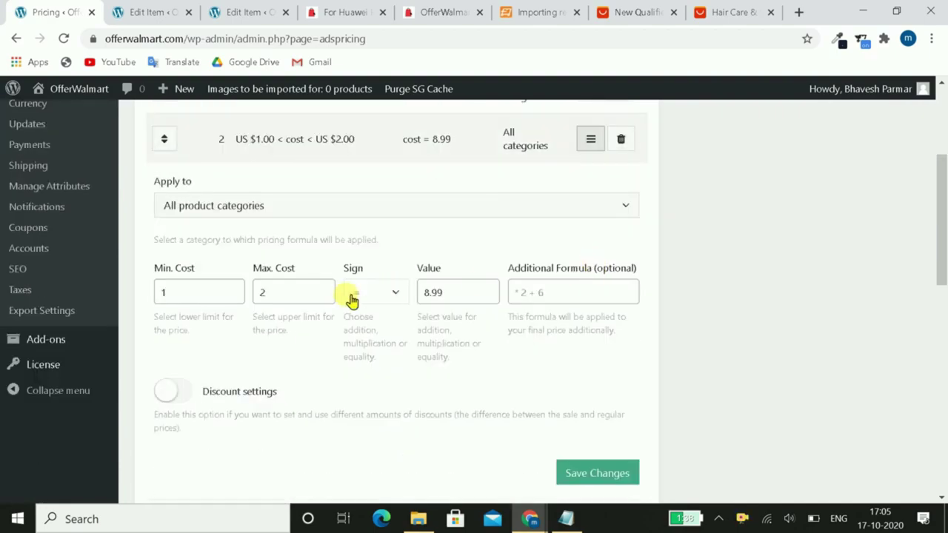
{"action": "double_click", "coordinate": [434, 301]}
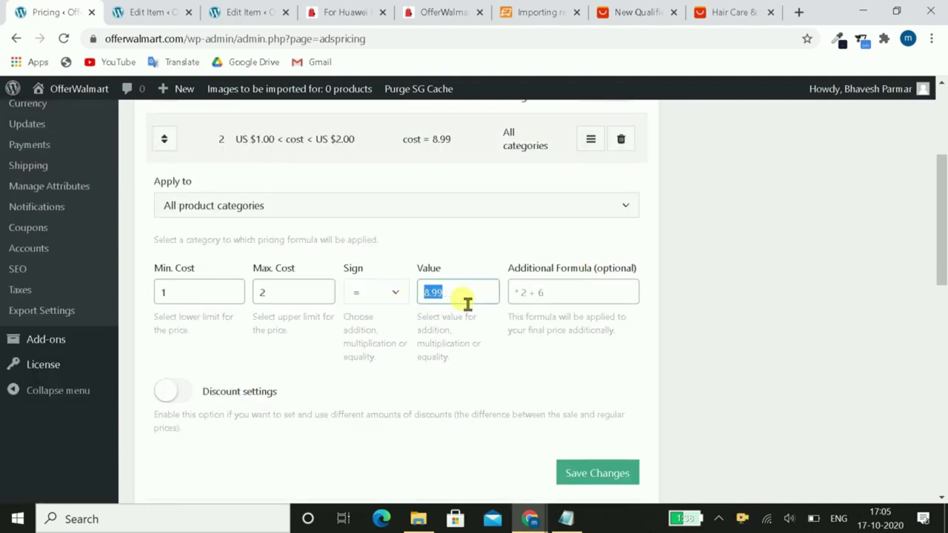
{"action": "left_click", "coordinate": [462, 300]}
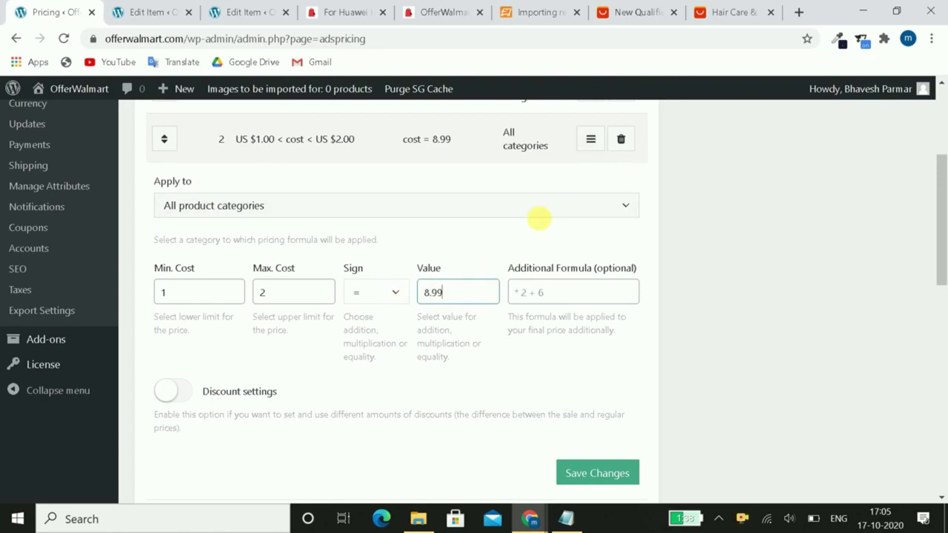
{"action": "left_click", "coordinate": [590, 141]}
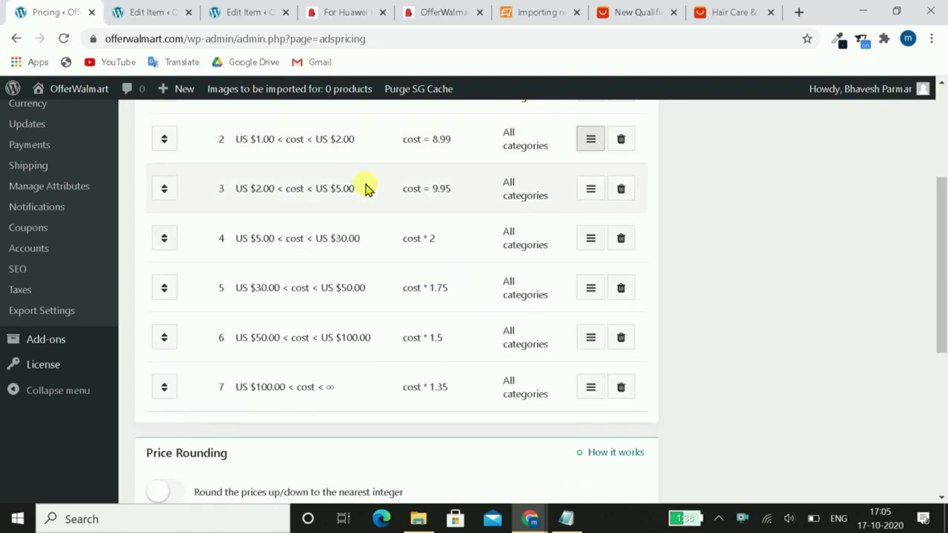
{"action": "scroll", "coordinate": [365, 186], "scroll_direction": "up", "scroll_amount": 3}
{"action": "scroll", "coordinate": [365, 187], "scroll_direction": "down", "scroll_amount": 5}
{"action": "scroll", "coordinate": [365, 187], "scroll_direction": "up", "scroll_amount": 5}
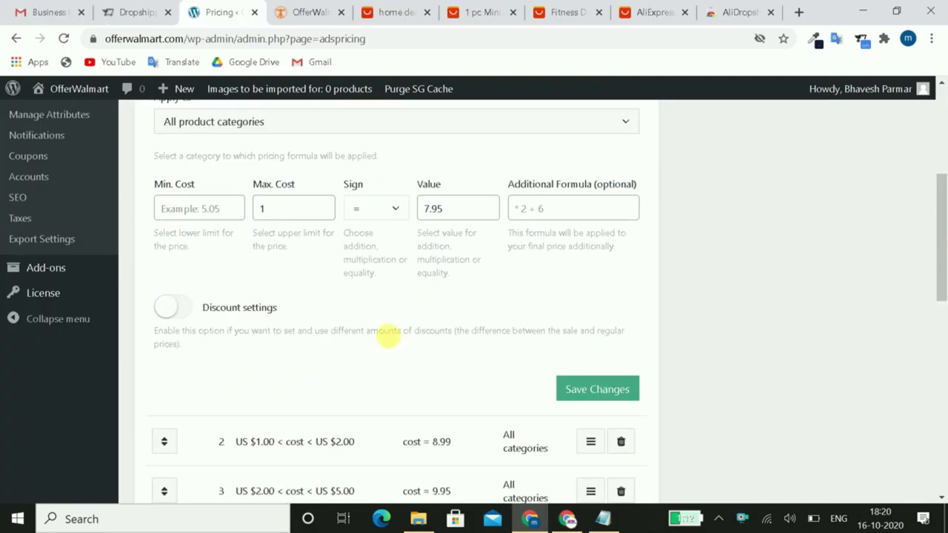
{"action": "scroll", "coordinate": [388, 336], "scroll_direction": "down", "scroll_amount": 10}
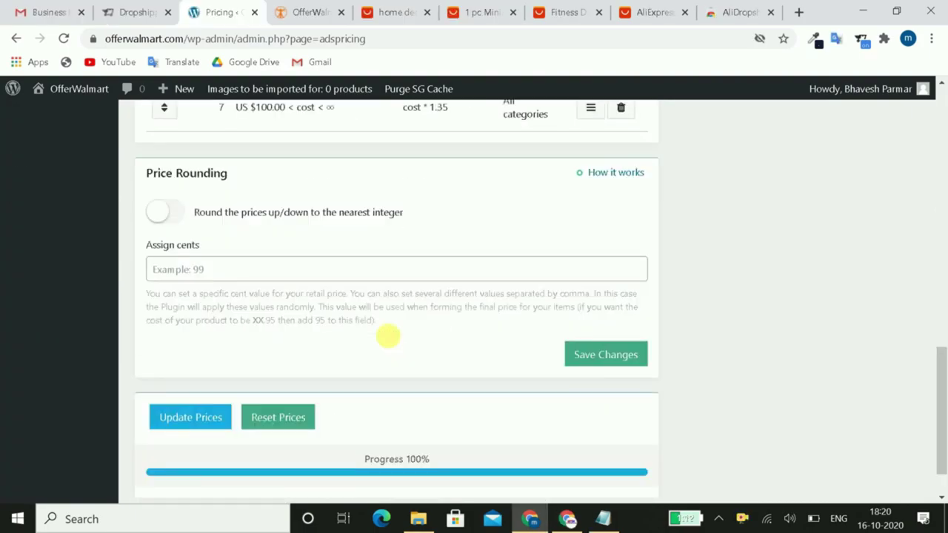
Reset all product prices.
{"action": "left_click", "coordinate": [263, 360]}
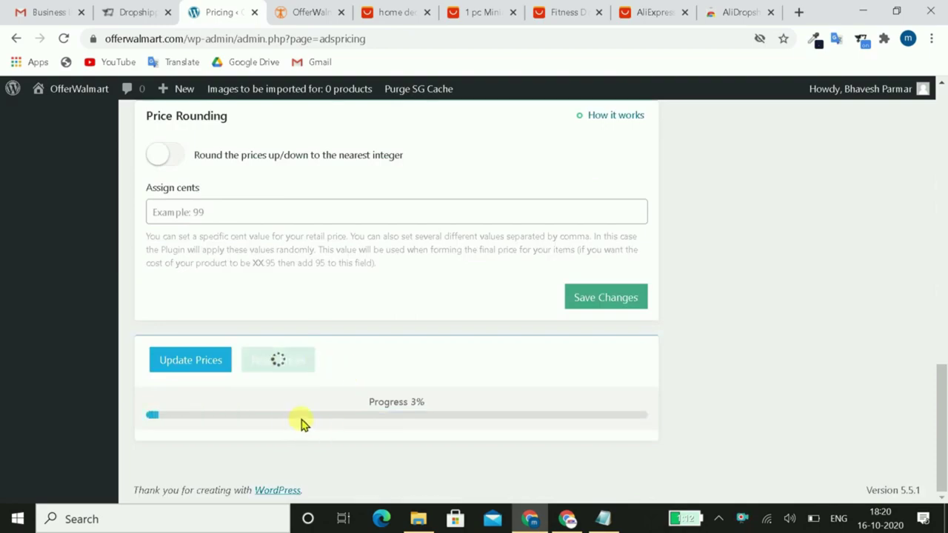
{"action": "scroll", "coordinate": [303, 421], "scroll_direction": "up", "scroll_amount": 9}
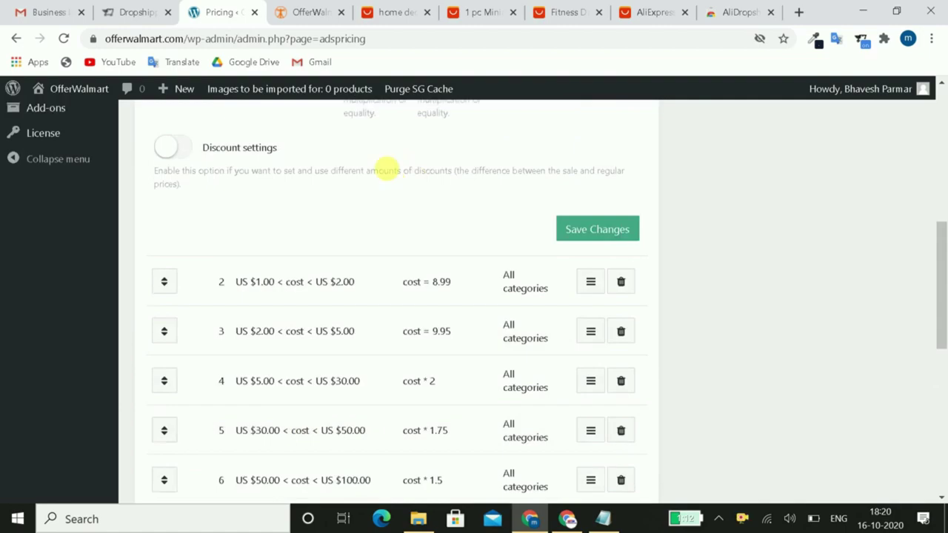
{"action": "scroll", "coordinate": [386, 171], "scroll_direction": "up", "scroll_amount": 3}
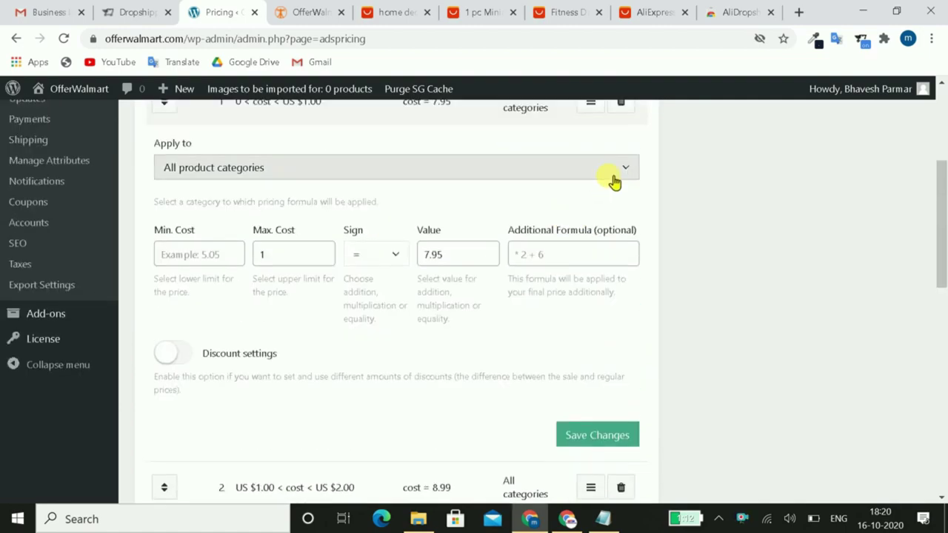
{"action": "scroll", "coordinate": [613, 182], "scroll_direction": "up", "scroll_amount": 2}
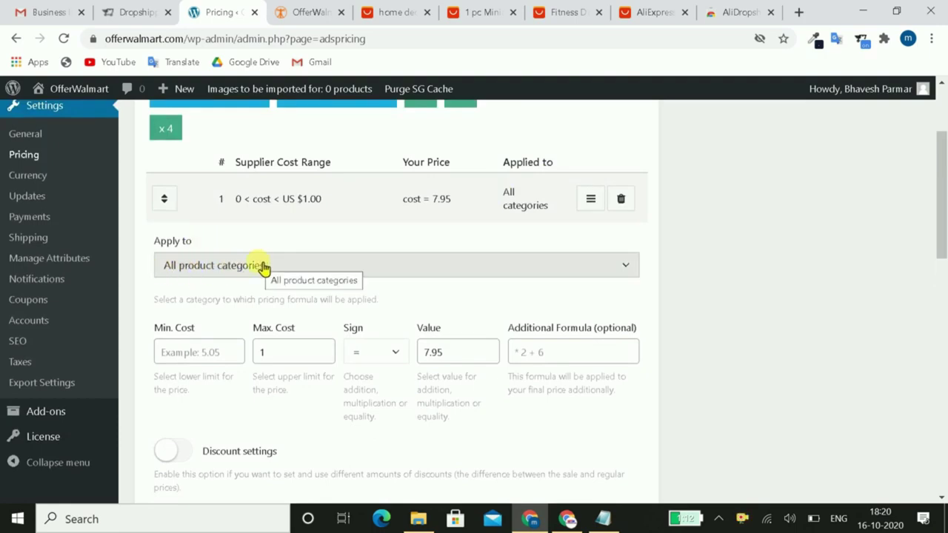
{"action": "scroll", "coordinate": [259, 266], "scroll_direction": "down", "scroll_amount": 1}
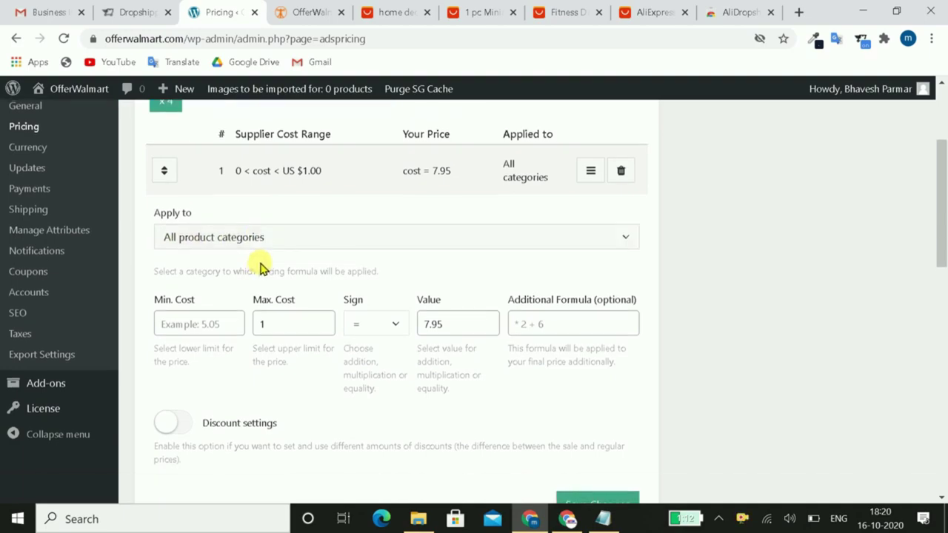
Recalculate all product prices from the markup formulas to 100% progress.
{"action": "left_click", "coordinate": [265, 238]}
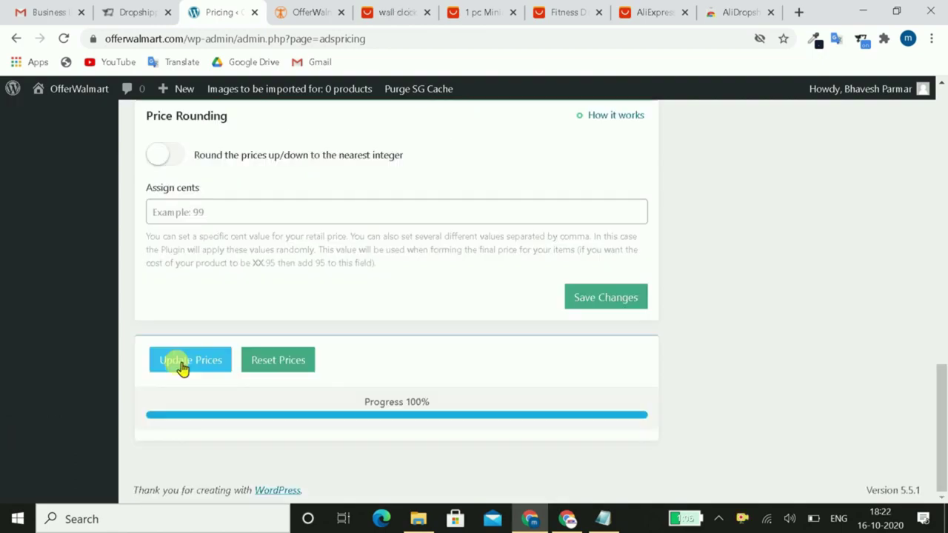
{"action": "left_click", "coordinate": [182, 368]}
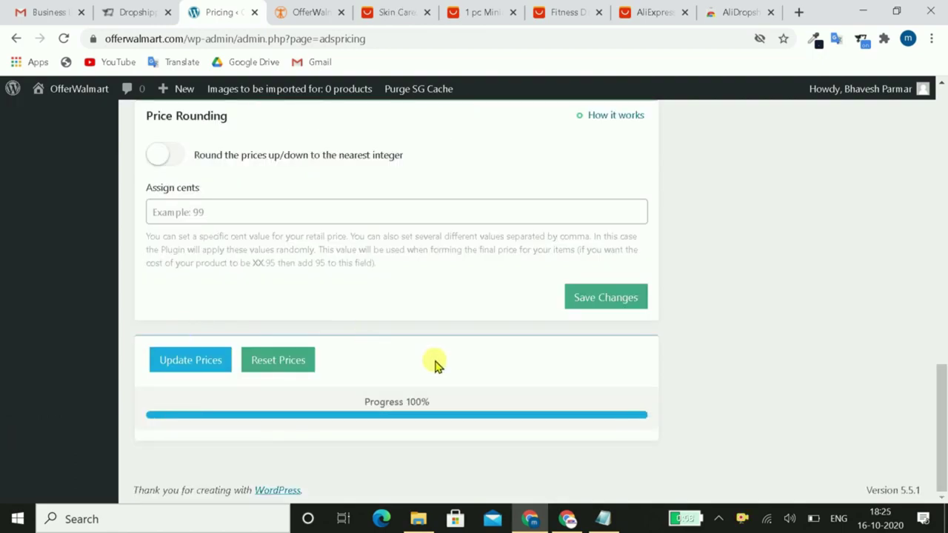
{"action": "scroll", "coordinate": [322, 297], "scroll_direction": "up", "scroll_amount": 10}
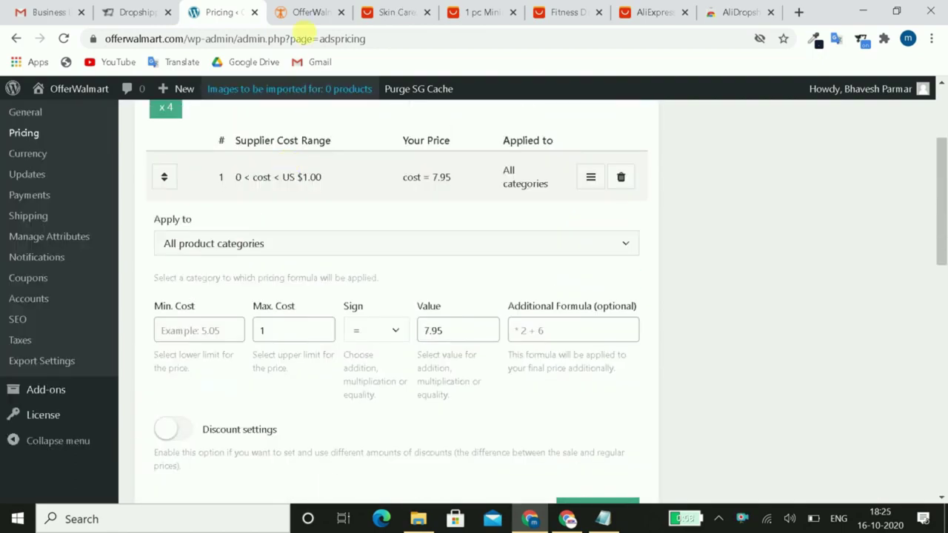
{"action": "left_click", "coordinate": [289, 11]}
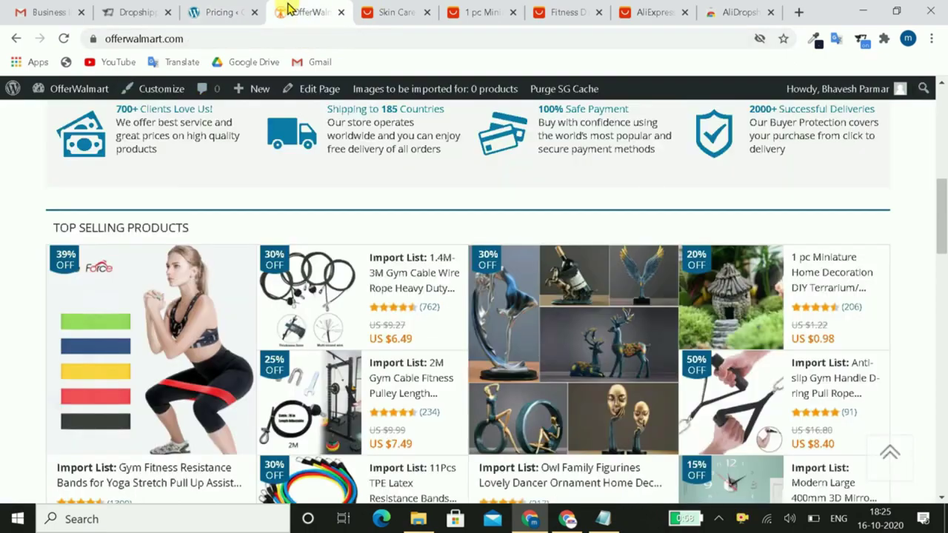
Reload the storefront home page and scroll through it to check the updated prices.
{"action": "left_click", "coordinate": [64, 38]}
{"action": "scroll", "coordinate": [129, 228], "scroll_direction": "down", "scroll_amount": 3}
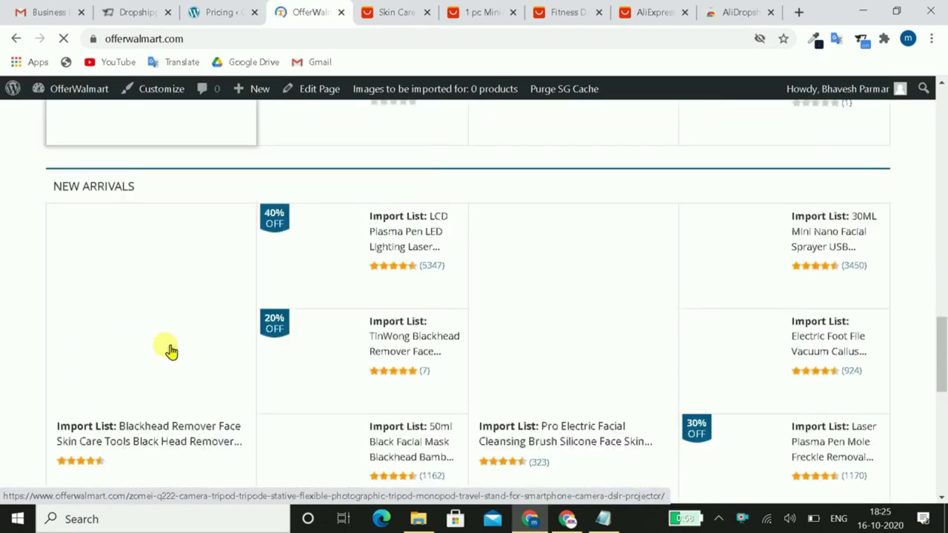
{"action": "scroll", "coordinate": [360, 328], "scroll_direction": "up", "scroll_amount": 5}
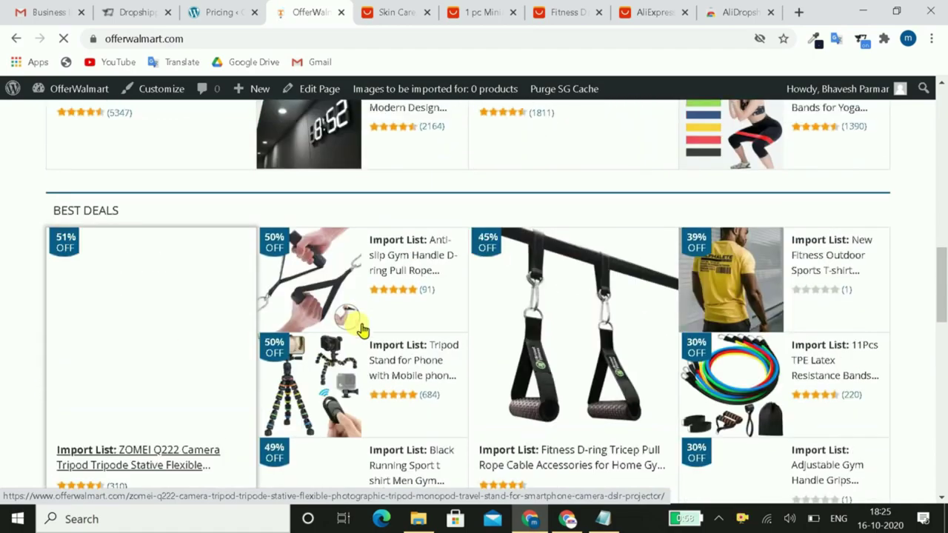
{"action": "scroll", "coordinate": [360, 328], "scroll_direction": "down", "scroll_amount": 8}
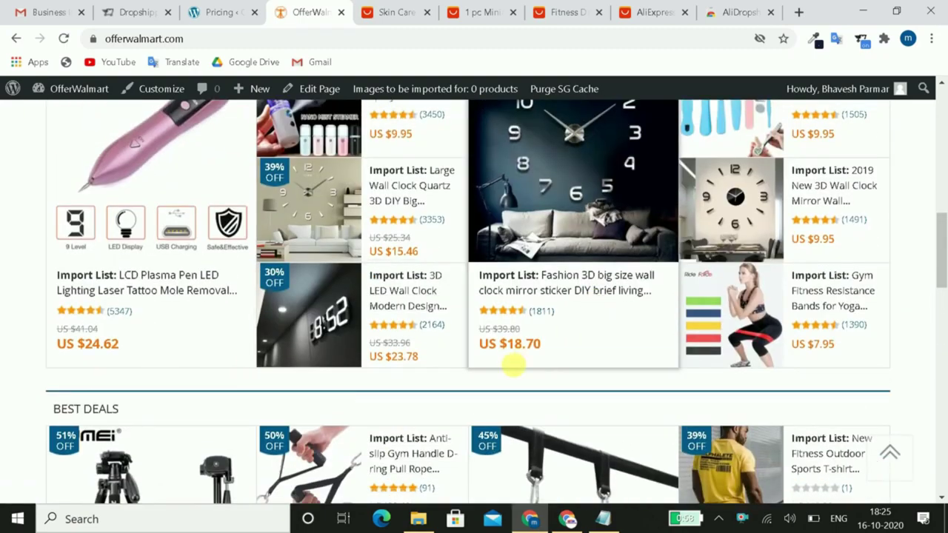
{"action": "scroll", "coordinate": [515, 353], "scroll_direction": "up", "scroll_amount": 5}
{"action": "scroll", "coordinate": [514, 354], "scroll_direction": "up", "scroll_amount": 3}
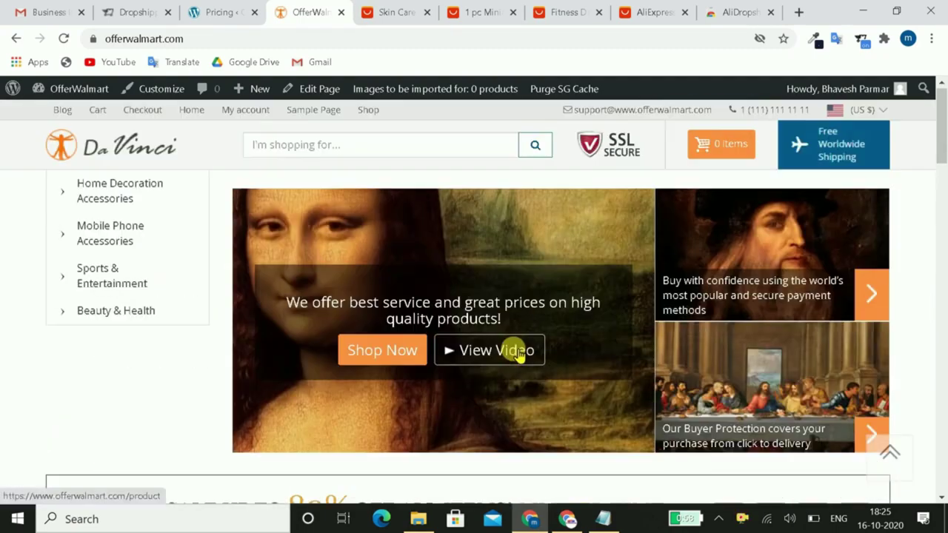
{"action": "scroll", "coordinate": [514, 354], "scroll_direction": "down", "scroll_amount": 10}
{"action": "scroll", "coordinate": [512, 349], "scroll_direction": "down", "scroll_amount": 5}
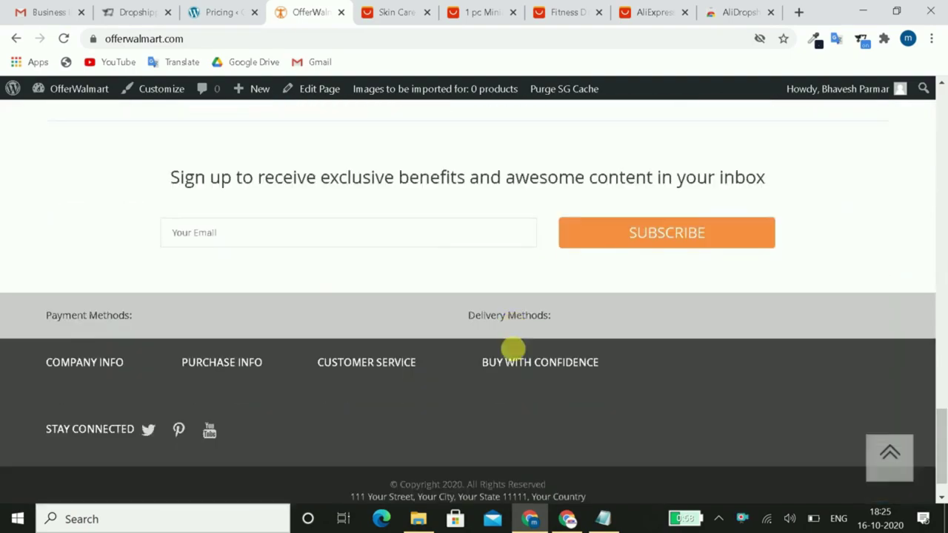
Open the Wall Clocks category under Home Decoration Accessories.
{"action": "scroll", "coordinate": [512, 349], "scroll_direction": "up", "scroll_amount": 8}
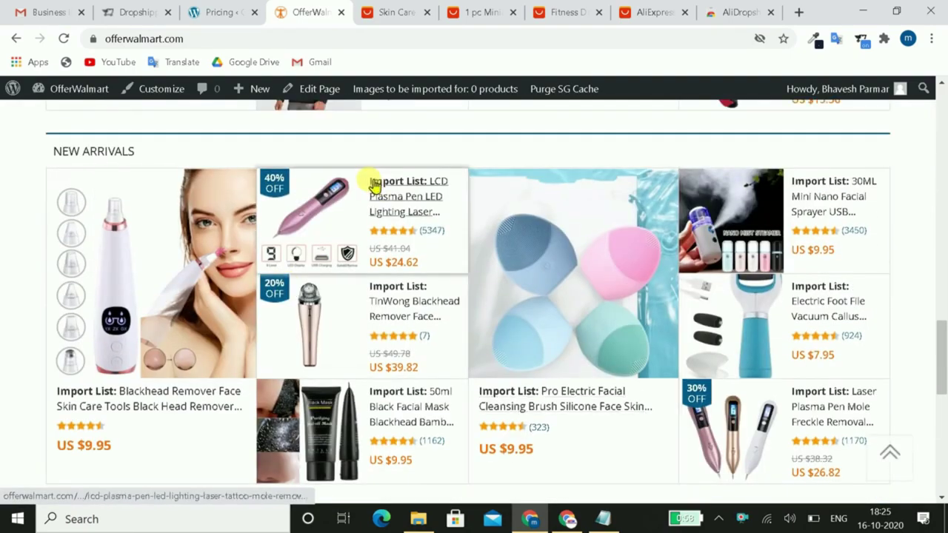
{"action": "scroll", "coordinate": [375, 185], "scroll_direction": "up", "scroll_amount": 10}
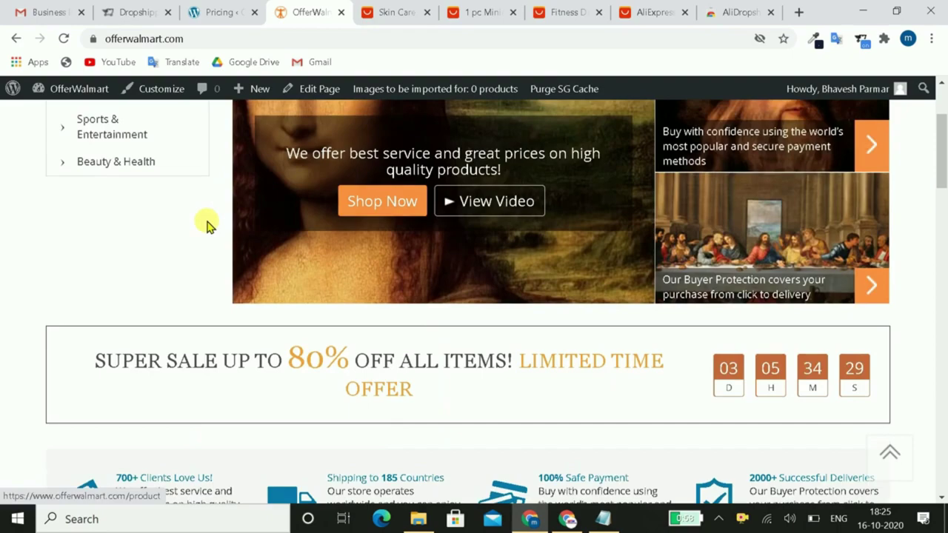
{"action": "scroll", "coordinate": [208, 226], "scroll_direction": "up", "scroll_amount": 2}
{"action": "mouse_move", "coordinate": [129, 205]}
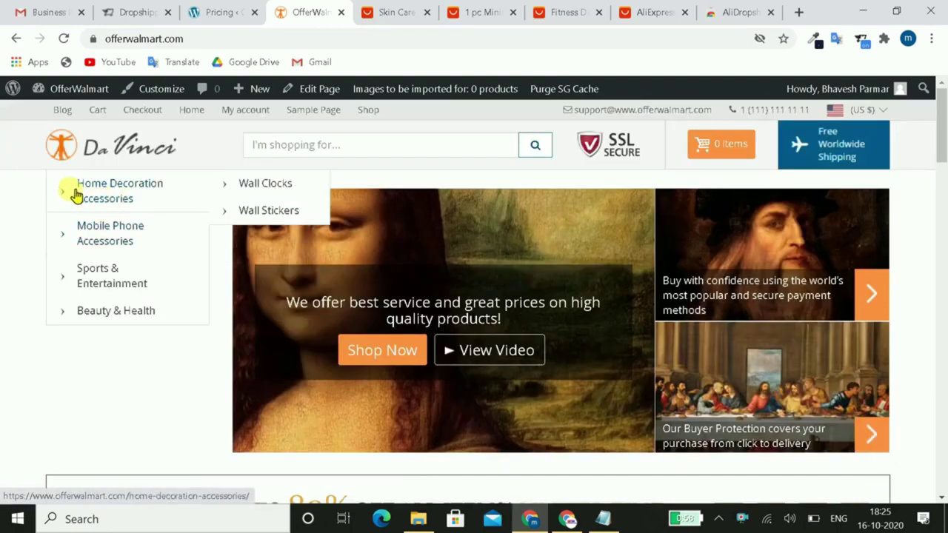
{"action": "left_click", "coordinate": [266, 185]}
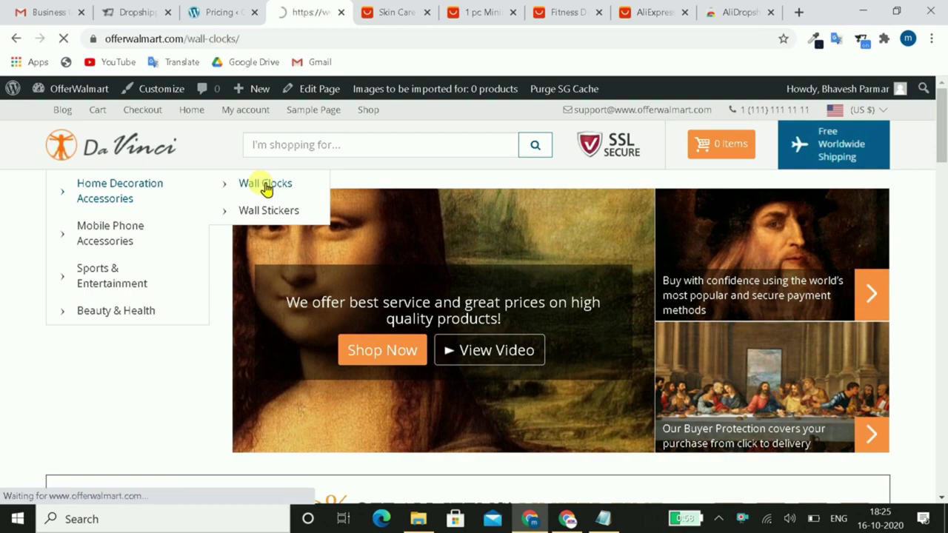
Browse the Wall Clocks listing and open the 2019 New 3D Wall Clock product.
{"action": "scroll", "coordinate": [393, 305], "scroll_direction": "down", "scroll_amount": 2}
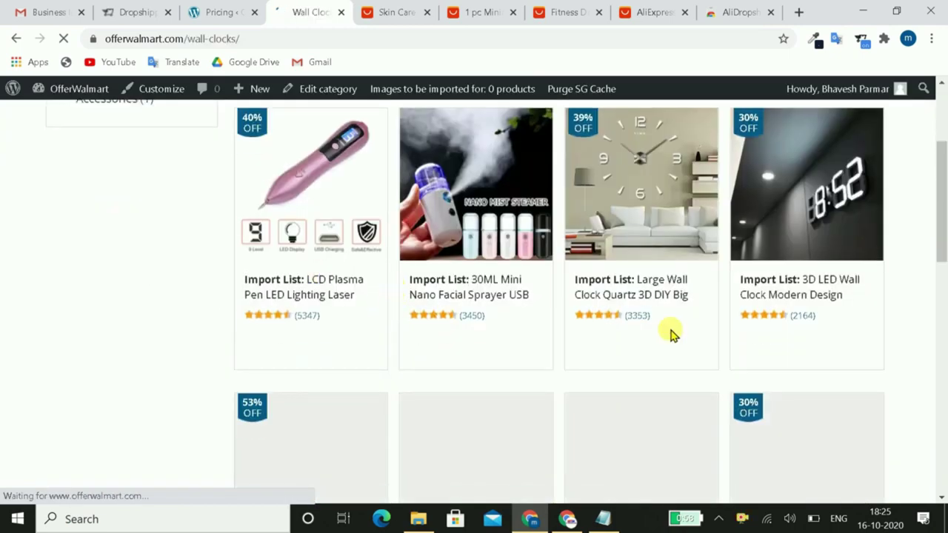
{"action": "scroll", "coordinate": [718, 229], "scroll_direction": "down", "scroll_amount": 4}
{"action": "scroll", "coordinate": [511, 275], "scroll_direction": "down", "scroll_amount": 3}
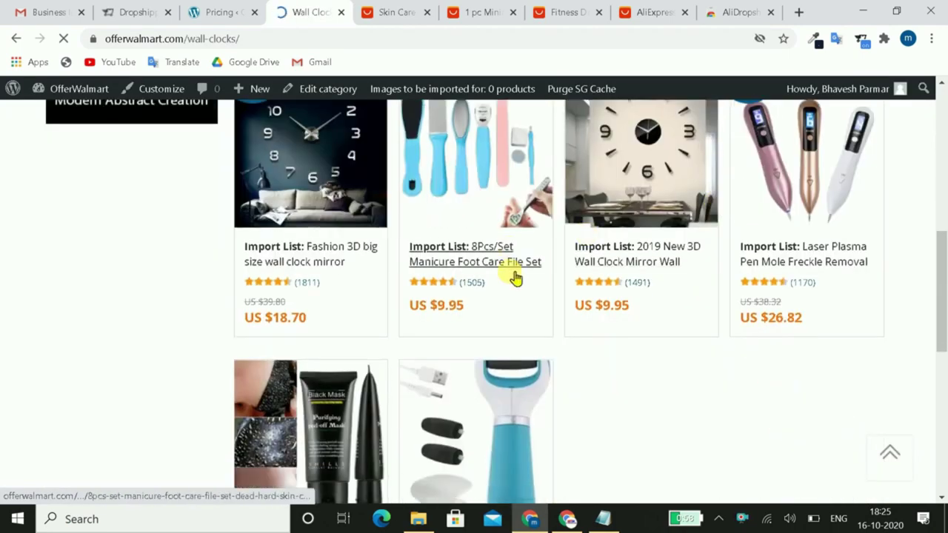
{"action": "scroll", "coordinate": [512, 275], "scroll_direction": "up", "scroll_amount": 5}
{"action": "scroll", "coordinate": [771, 281], "scroll_direction": "up", "scroll_amount": 2}
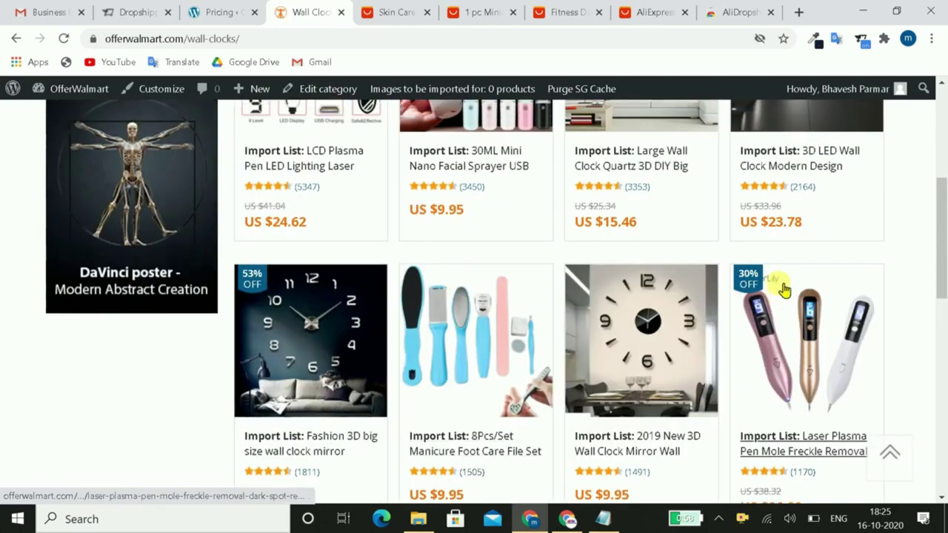
{"action": "scroll", "coordinate": [467, 252], "scroll_direction": "down", "scroll_amount": 2}
{"action": "scroll", "coordinate": [471, 255], "scroll_direction": "up", "scroll_amount": 1}
{"action": "scroll", "coordinate": [557, 212], "scroll_direction": "up", "scroll_amount": 1}
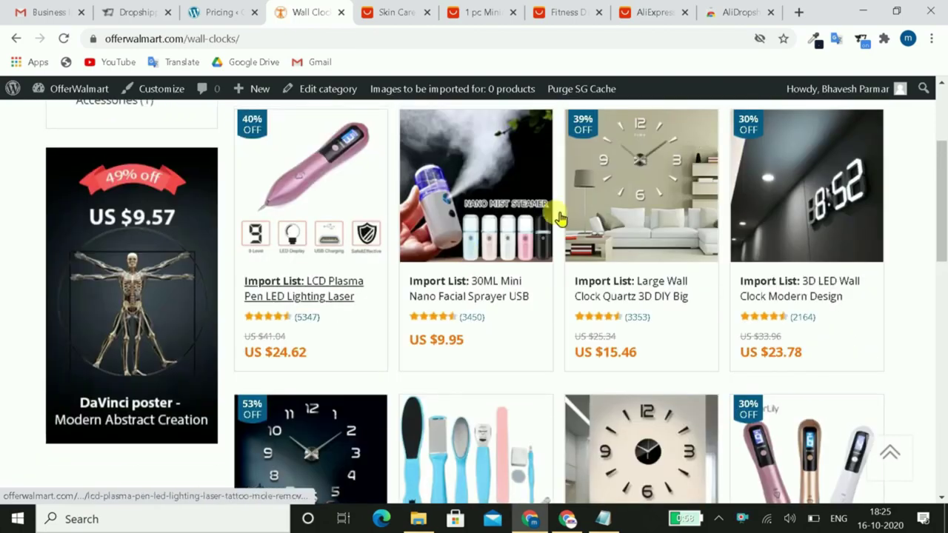
{"action": "scroll", "coordinate": [731, 205], "scroll_direction": "down", "scroll_amount": 4}
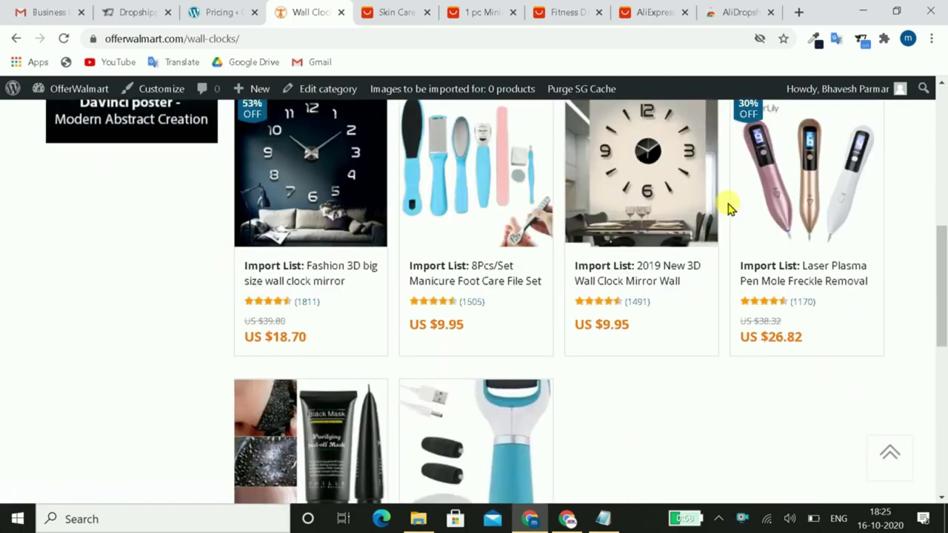
{"action": "left_click", "coordinate": [626, 272]}
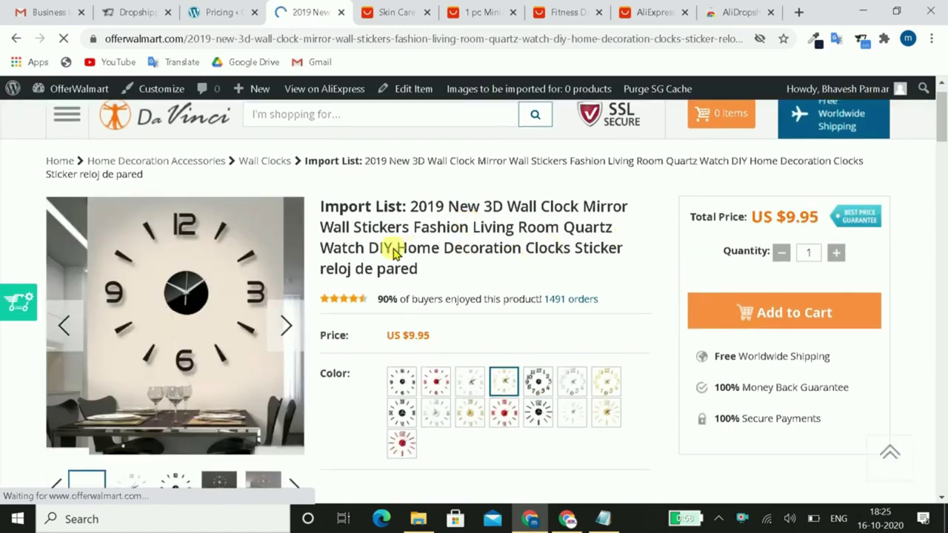
Scroll through the 3D wall clock's product photos, then return to the Pricing tab.
{"action": "scroll", "coordinate": [394, 253], "scroll_direction": "down", "scroll_amount": 1}
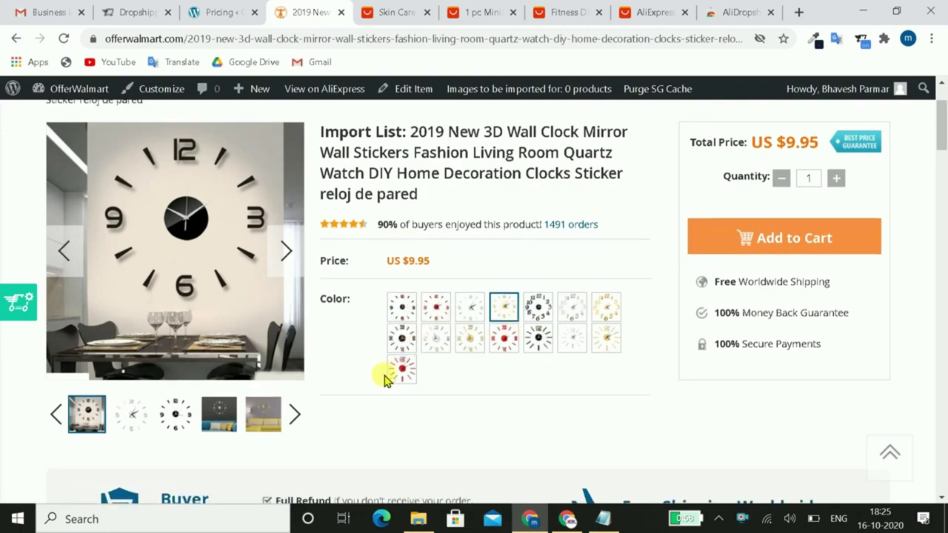
{"action": "scroll", "coordinate": [387, 377], "scroll_direction": "down", "scroll_amount": 10}
{"action": "scroll", "coordinate": [384, 379], "scroll_direction": "down", "scroll_amount": 10}
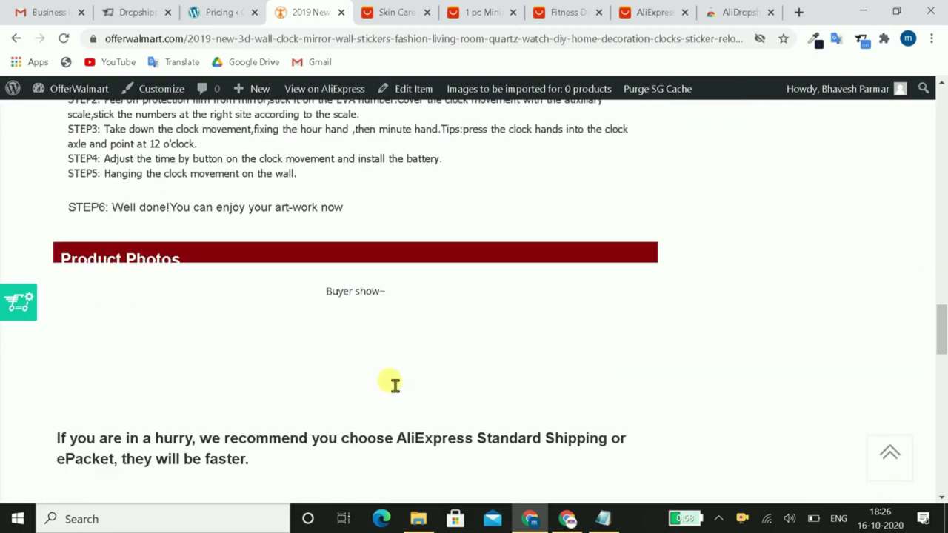
{"action": "scroll", "coordinate": [384, 379], "scroll_direction": "down", "scroll_amount": 10}
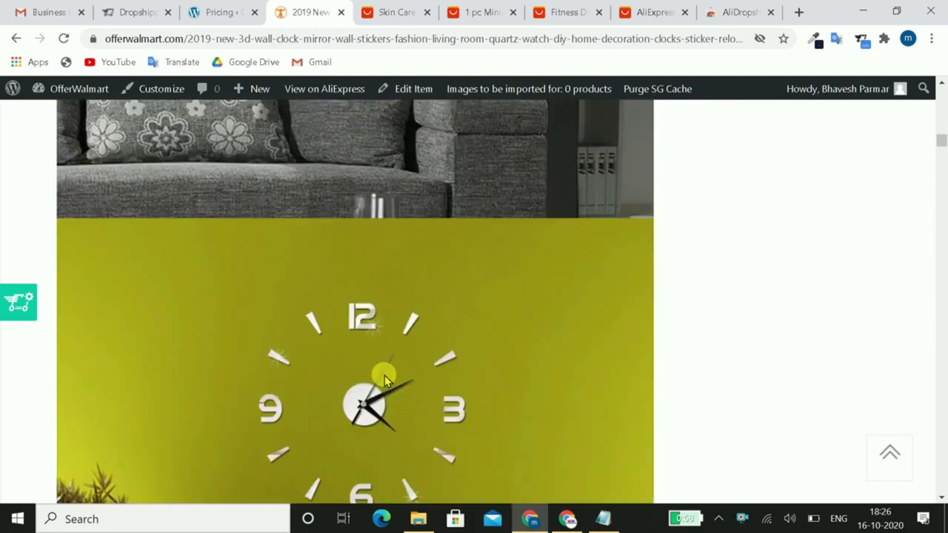
{"action": "scroll", "coordinate": [384, 378], "scroll_direction": "down", "scroll_amount": 10}
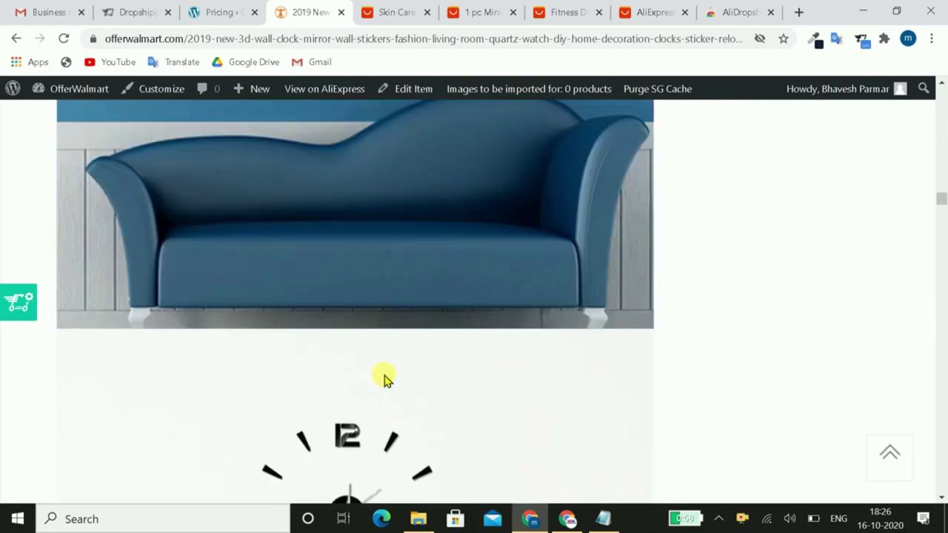
{"action": "key", "text": "ctrl+shift+Tab"}
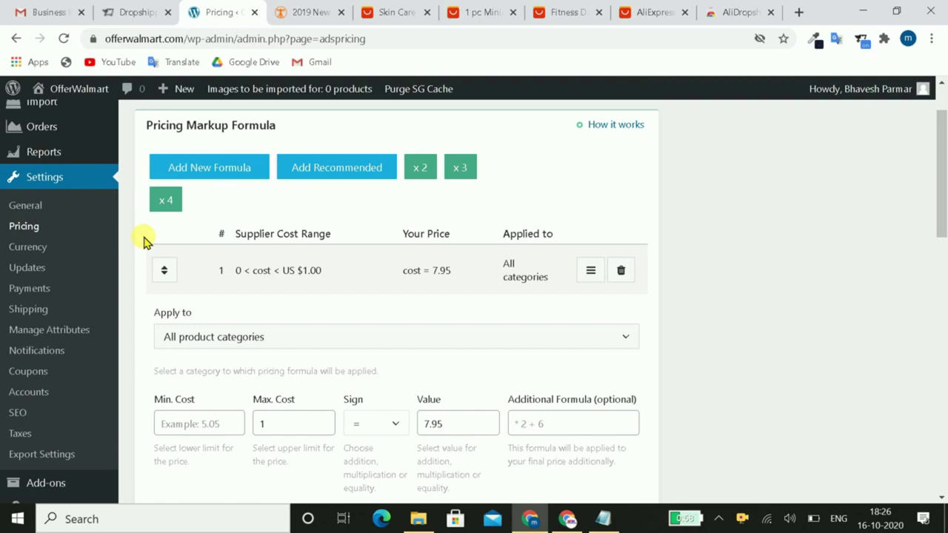
{"action": "scroll", "coordinate": [306, 256], "scroll_direction": "down", "scroll_amount": 2}
{"action": "scroll", "coordinate": [333, 252], "scroll_direction": "up", "scroll_amount": 1}
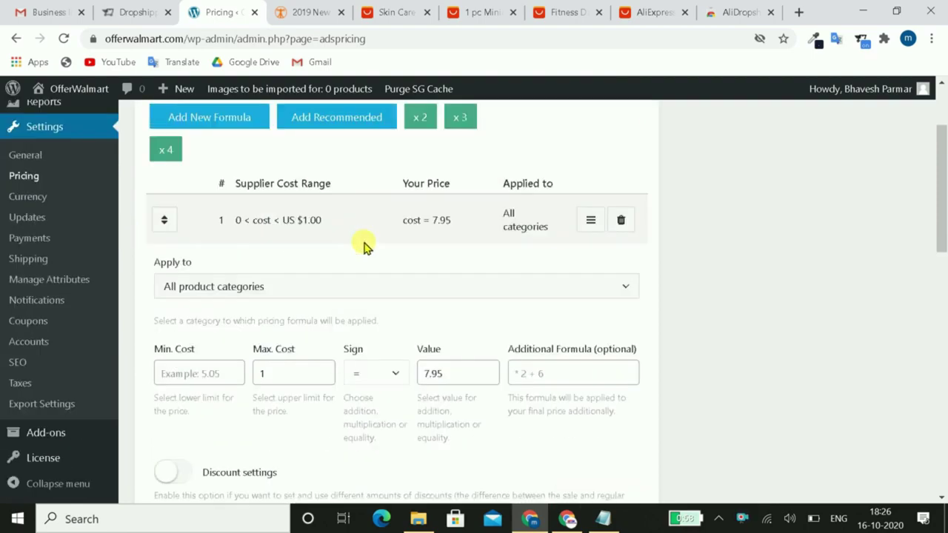
{"action": "left_click", "coordinate": [592, 222]}
{"action": "scroll", "coordinate": [348, 192], "scroll_direction": "up", "scroll_amount": 1}
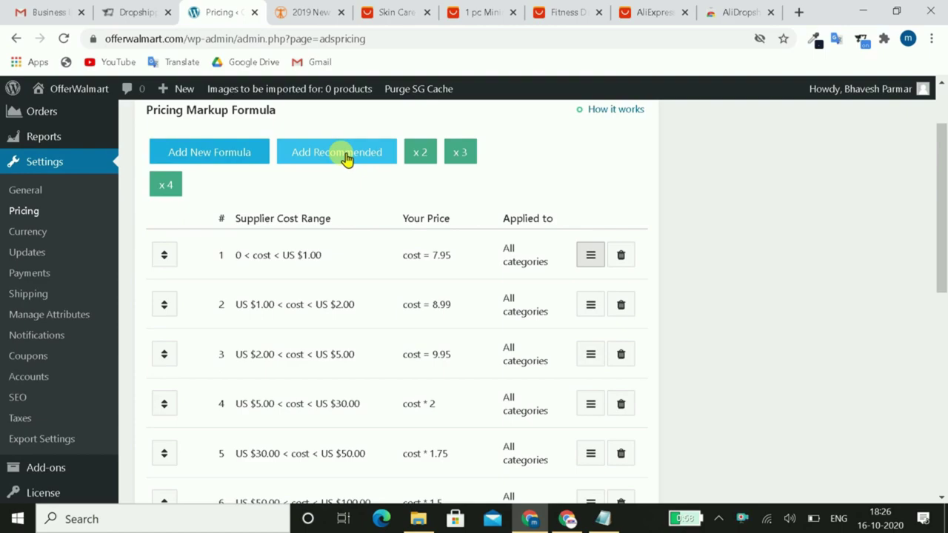
{"action": "left_click", "coordinate": [591, 254]}
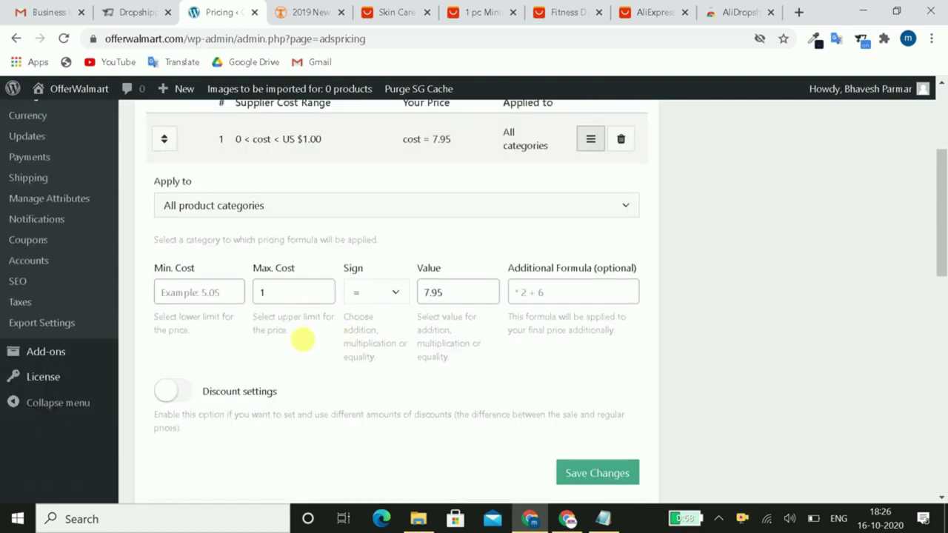
{"action": "left_click", "coordinate": [379, 290]}
{"action": "left_click", "coordinate": [401, 377]}
{"action": "left_click", "coordinate": [376, 292]}
{"action": "left_click", "coordinate": [376, 292]}
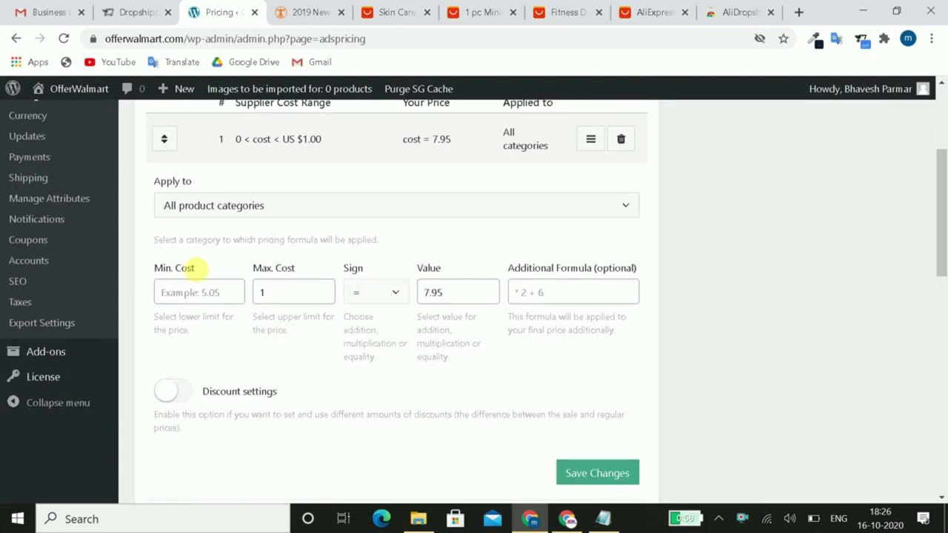
{"action": "scroll", "coordinate": [196, 273], "scroll_direction": "up", "scroll_amount": 1}
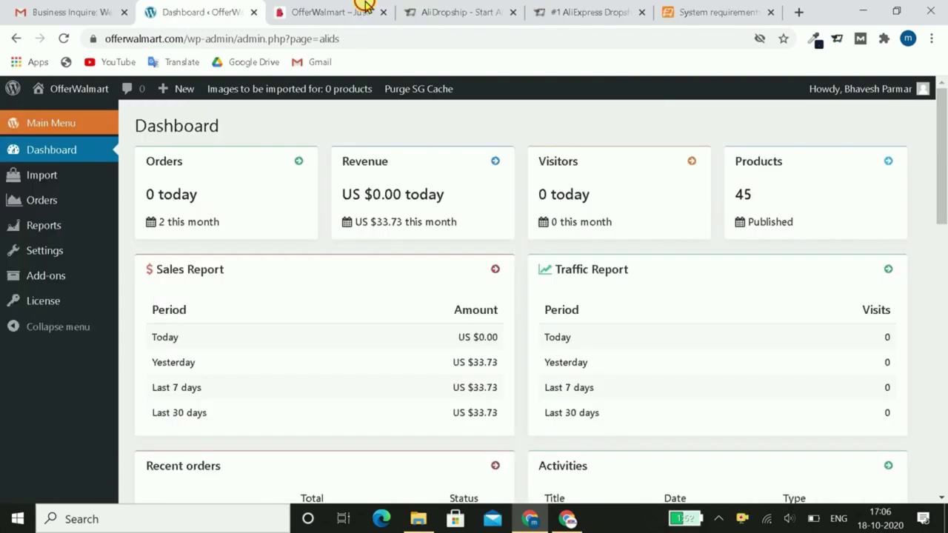
{"action": "left_click", "coordinate": [306, 15]}
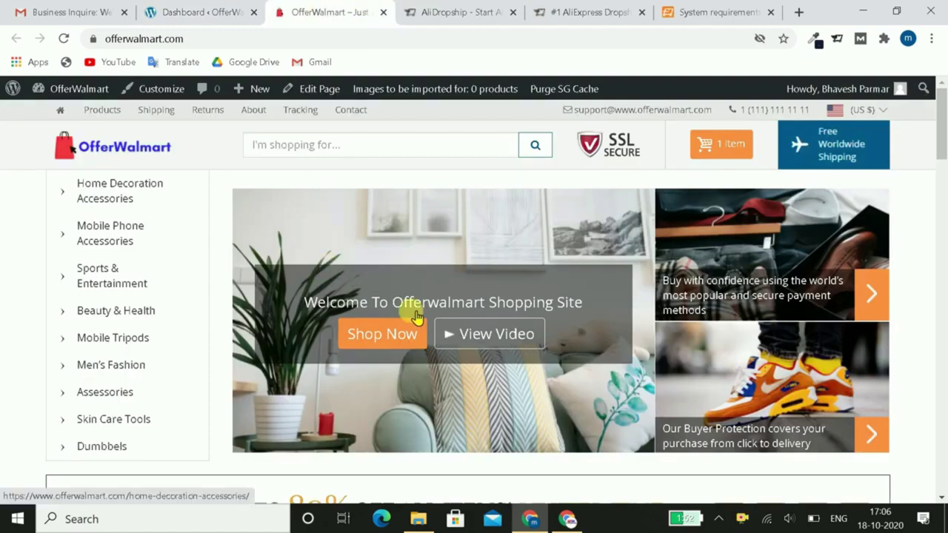
Open the US $ header selector to confirm US Dollar is the only currency, then return to the Dashboard.
{"action": "scroll", "coordinate": [364, 338], "scroll_direction": "down", "scroll_amount": 2}
{"action": "scroll", "coordinate": [364, 335], "scroll_direction": "up", "scroll_amount": 2}
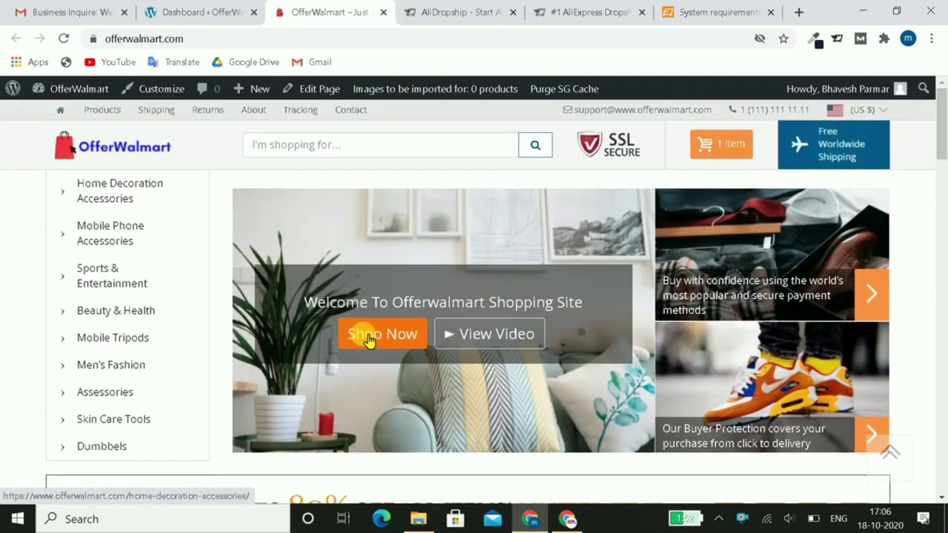
{"action": "left_click", "coordinate": [881, 111]}
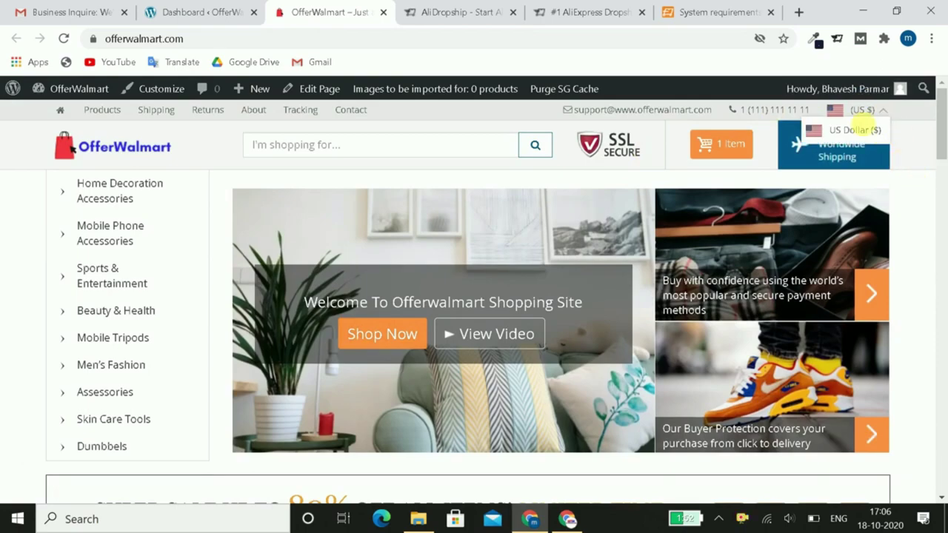
{"action": "scroll", "coordinate": [911, 199], "scroll_direction": "down", "scroll_amount": 8}
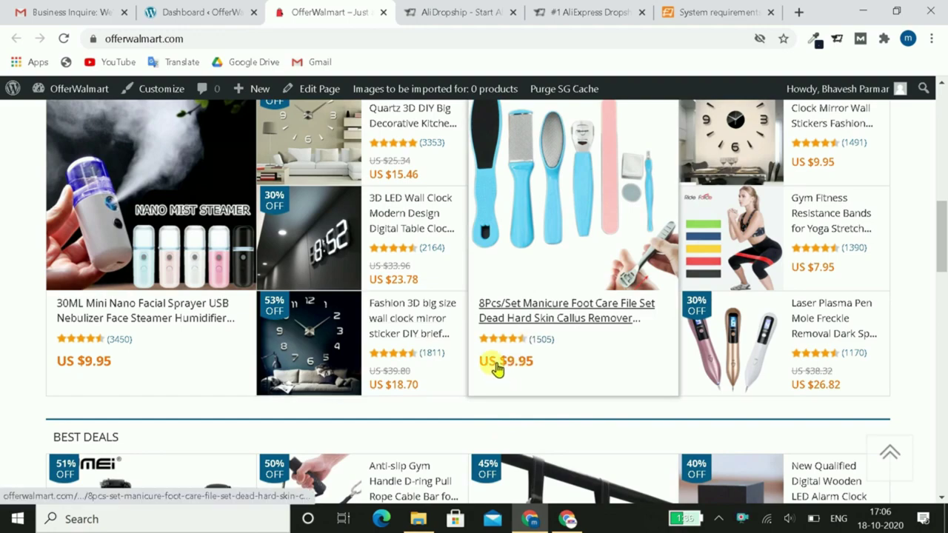
{"action": "scroll", "coordinate": [497, 369], "scroll_direction": "up", "scroll_amount": 10}
{"action": "left_click", "coordinate": [211, 13]}
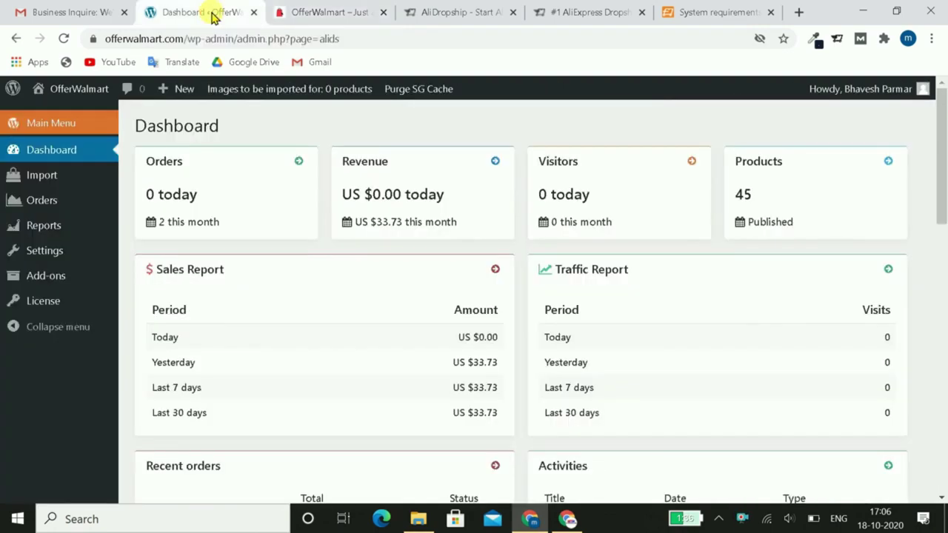
Open the currency settings and keep US Dollar as the default currency.
{"action": "mouse_move", "coordinate": [76, 249]}
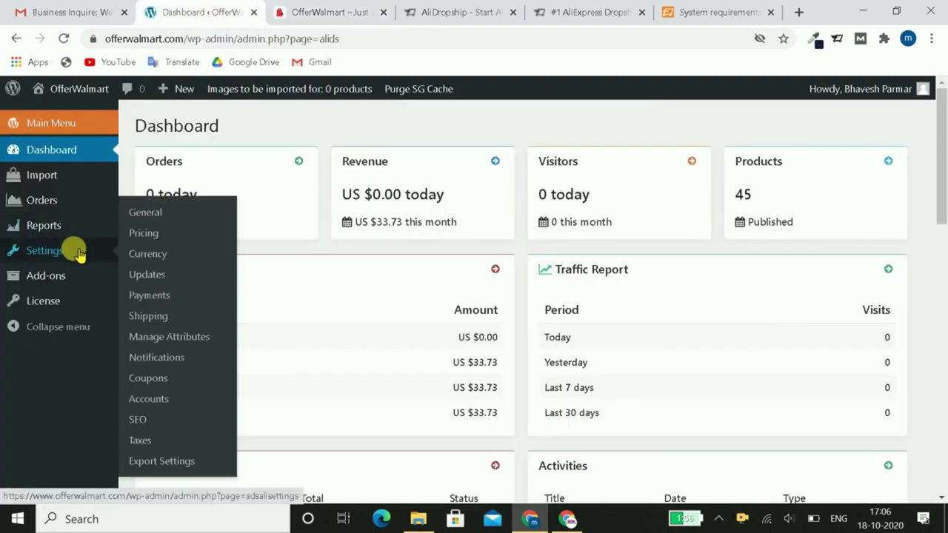
{"action": "left_click", "coordinate": [152, 256]}
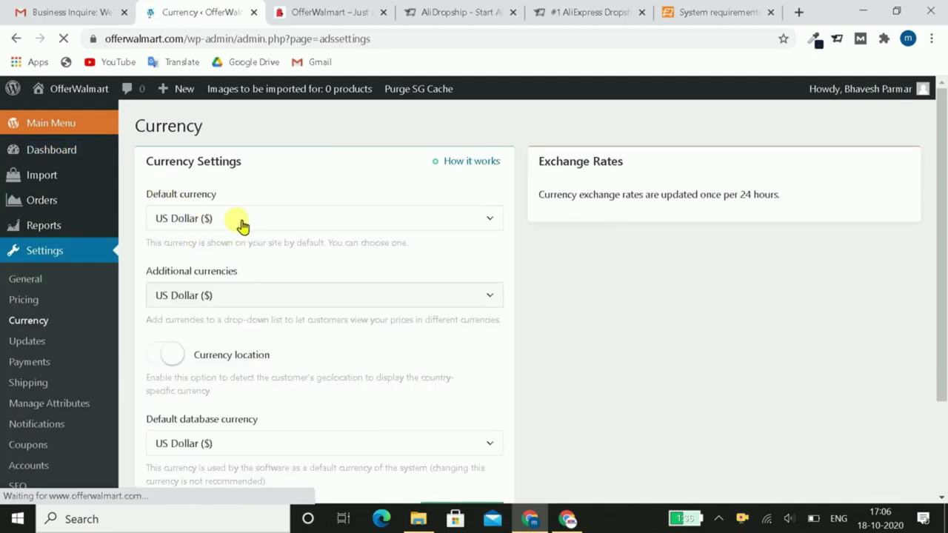
{"action": "scroll", "coordinate": [242, 225], "scroll_direction": "down", "scroll_amount": 2}
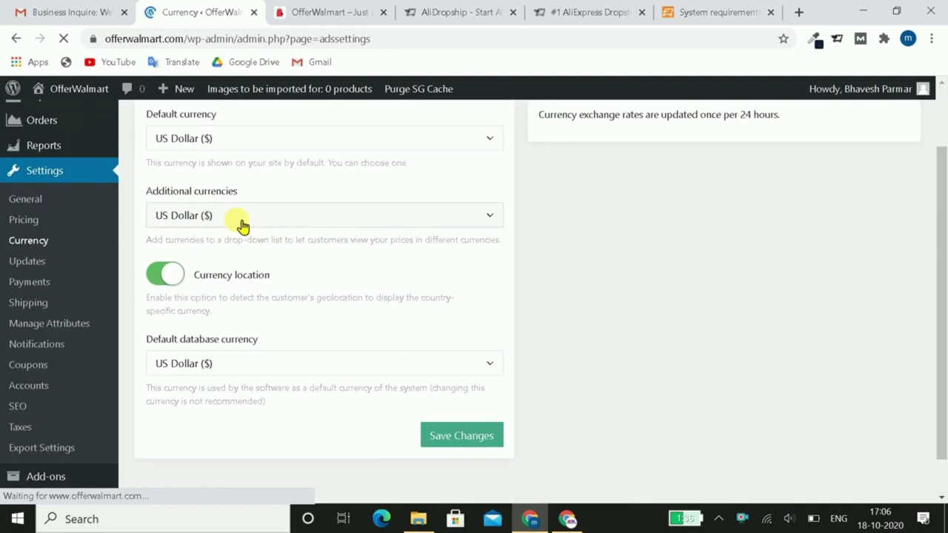
{"action": "left_click", "coordinate": [235, 124]}
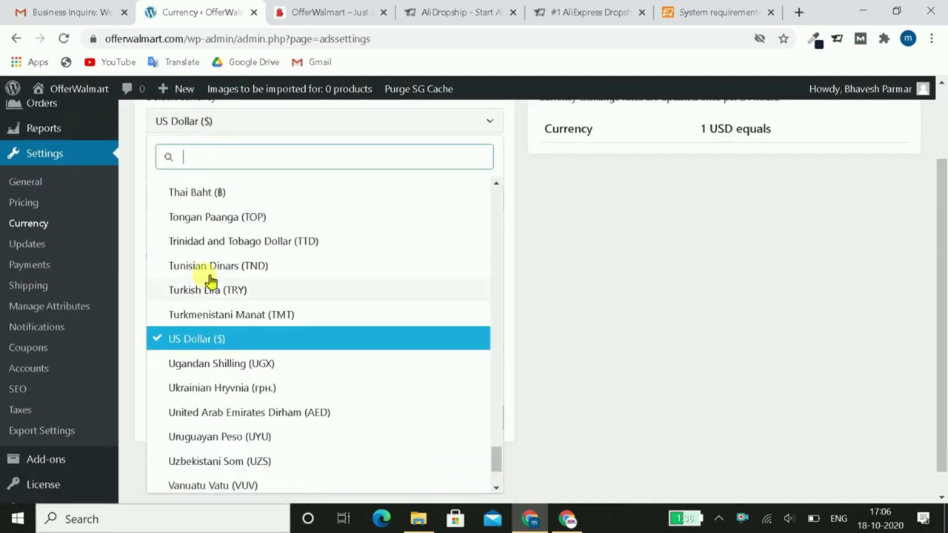
{"action": "left_click", "coordinate": [208, 122]}
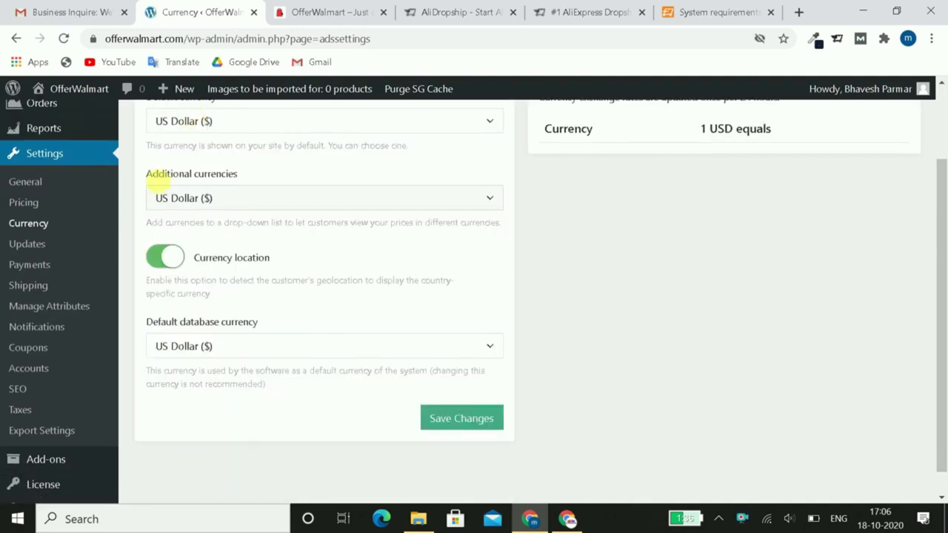
Add Indian Rupee and Australian Dollar as additional currencies.
{"action": "left_click", "coordinate": [230, 201]}
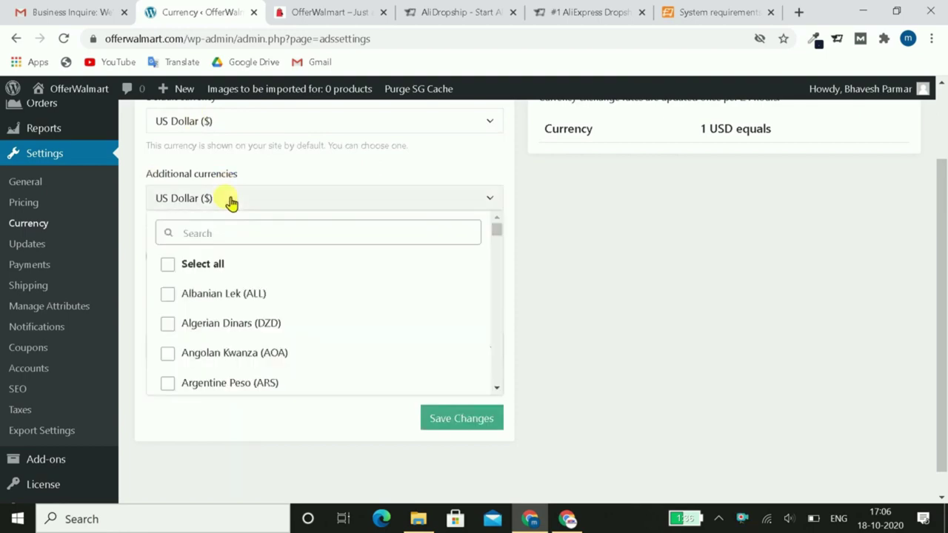
{"action": "left_click", "coordinate": [209, 242]}
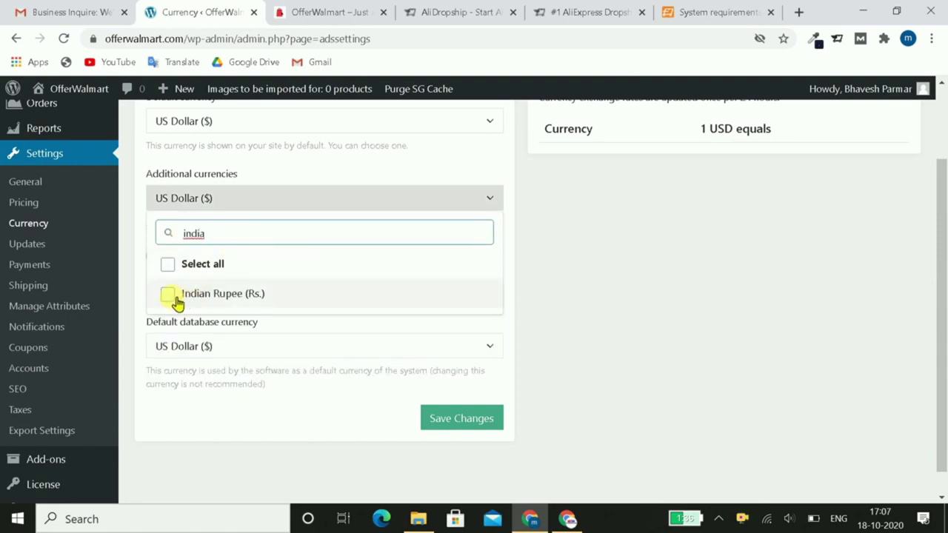
{"action": "left_click", "coordinate": [171, 296]}
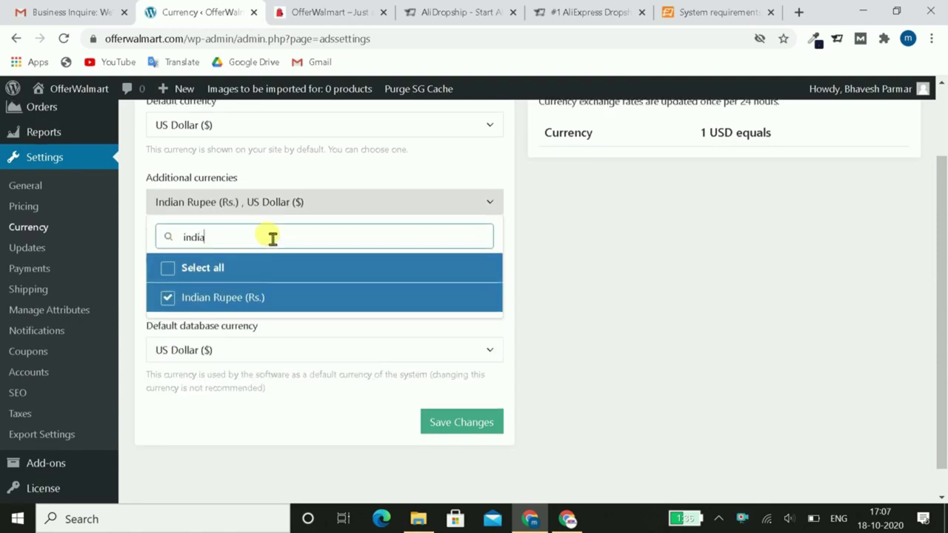
{"action": "scroll", "coordinate": [707, 181], "scroll_direction": "up", "scroll_amount": 1}
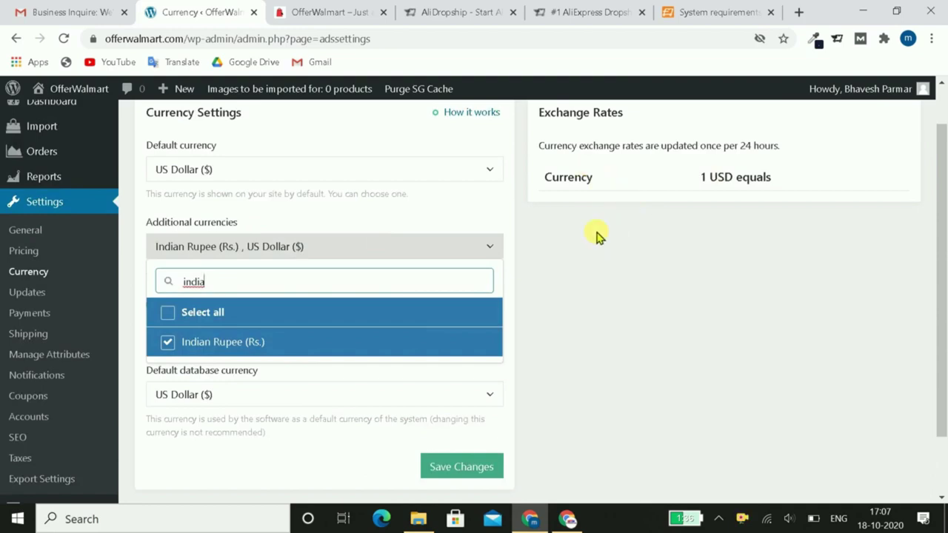
{"action": "left_click", "coordinate": [265, 287]}
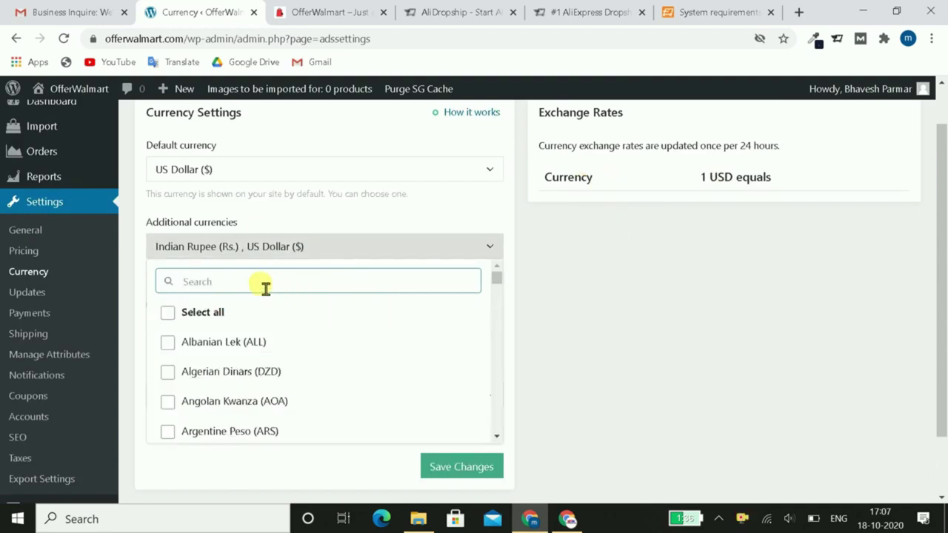
{"action": "type", "text": "aus"}
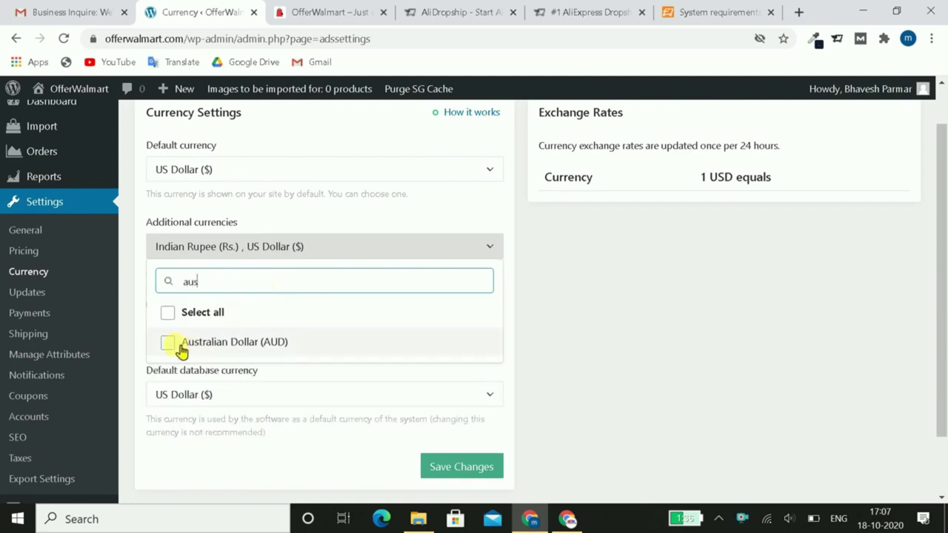
{"action": "left_click", "coordinate": [171, 342]}
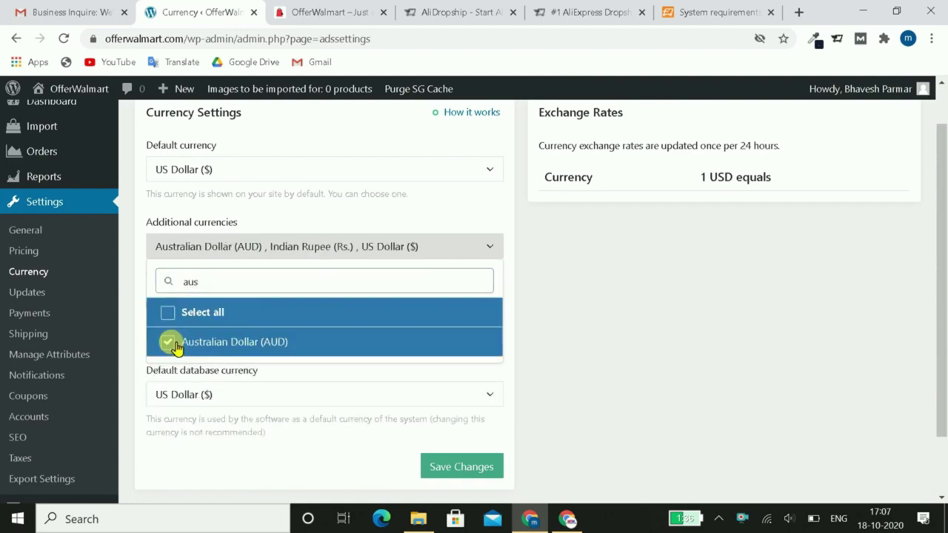
{"action": "left_click", "coordinate": [363, 257]}
{"action": "scroll", "coordinate": [274, 292], "scroll_direction": "down", "scroll_amount": 1}
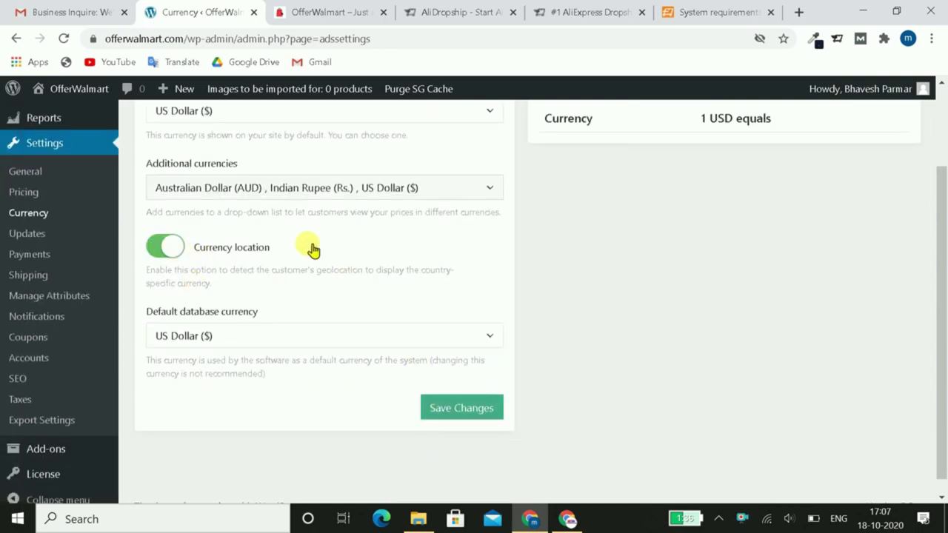
Browse the storefront homepage to check product prices.
{"action": "left_click", "coordinate": [323, 11]}
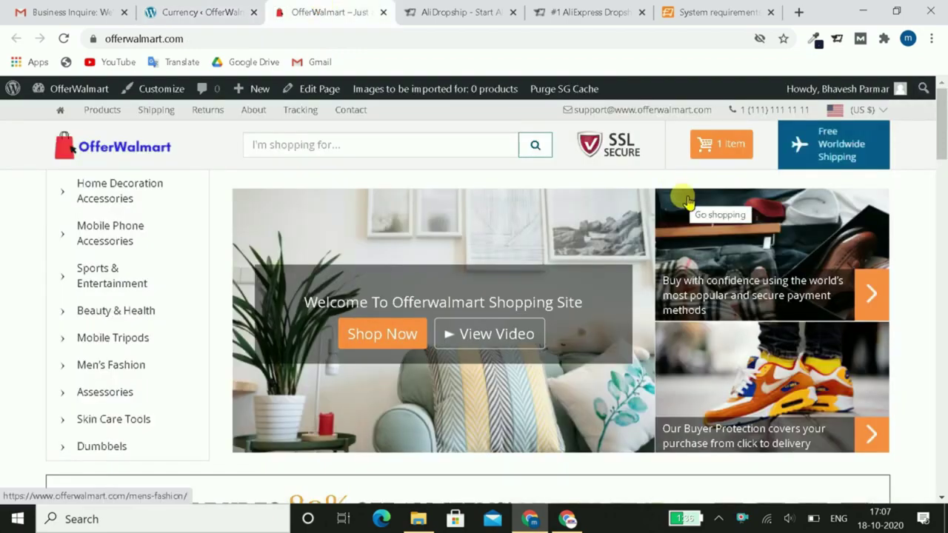
{"action": "scroll", "coordinate": [518, 259], "scroll_direction": "down", "scroll_amount": 5}
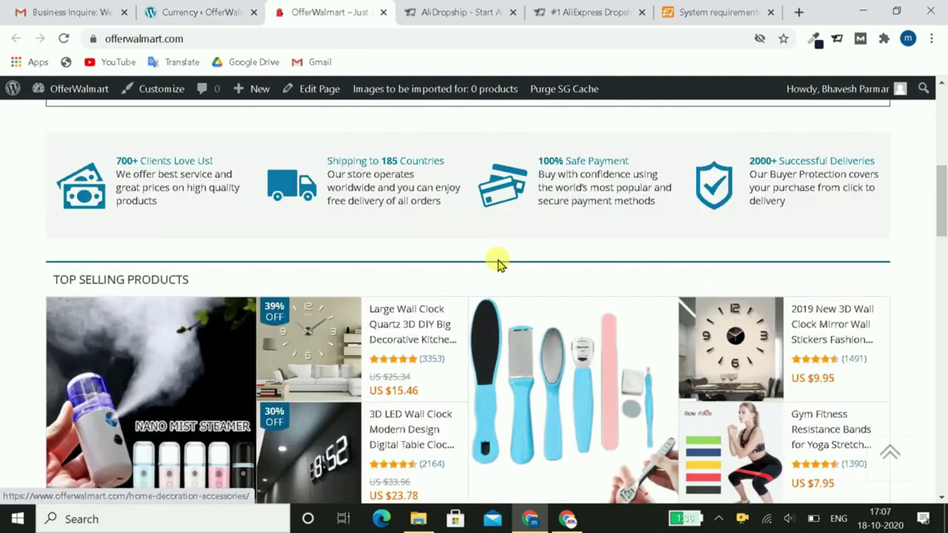
{"action": "scroll", "coordinate": [498, 264], "scroll_direction": "down", "scroll_amount": 3}
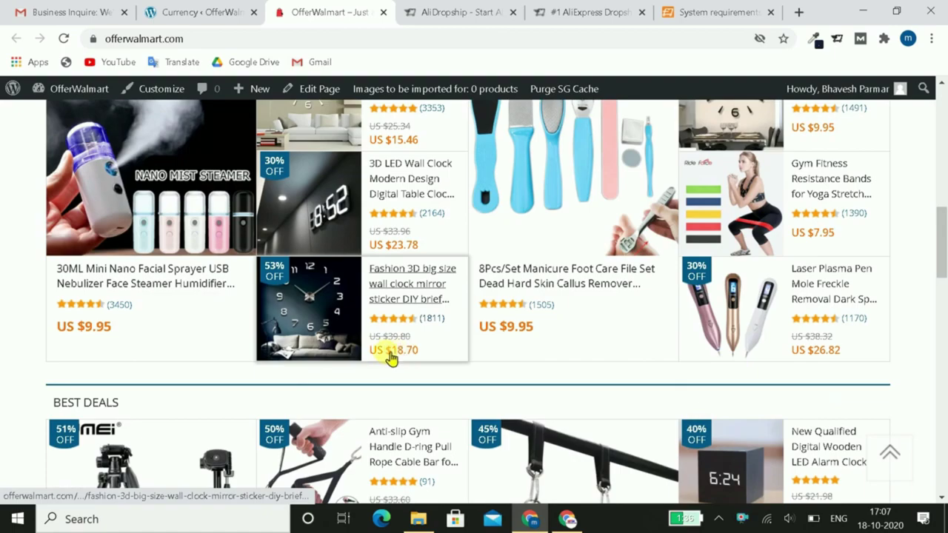
{"action": "scroll", "coordinate": [391, 358], "scroll_direction": "up", "scroll_amount": 10}
{"action": "scroll", "coordinate": [615, 315], "scroll_direction": "down", "scroll_amount": 4}
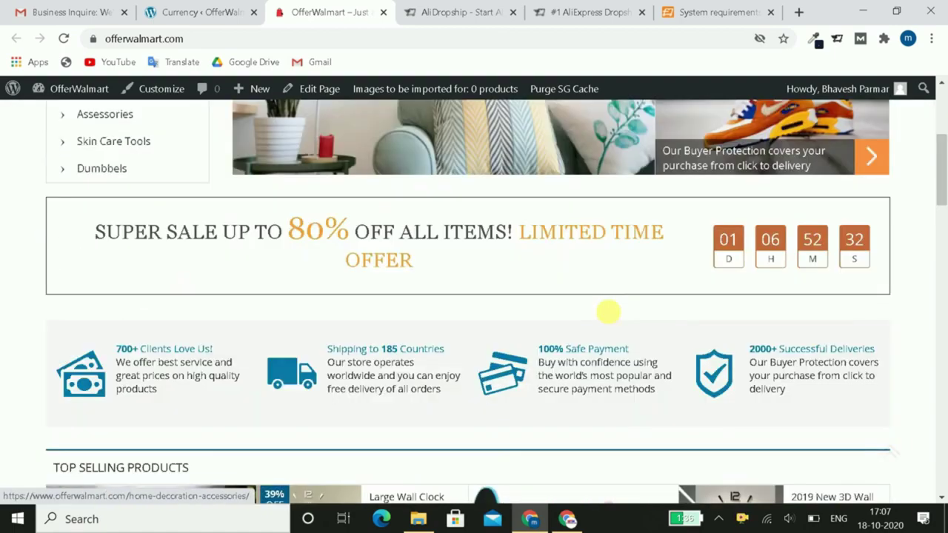
{"action": "scroll", "coordinate": [608, 312], "scroll_direction": "down", "scroll_amount": 5}
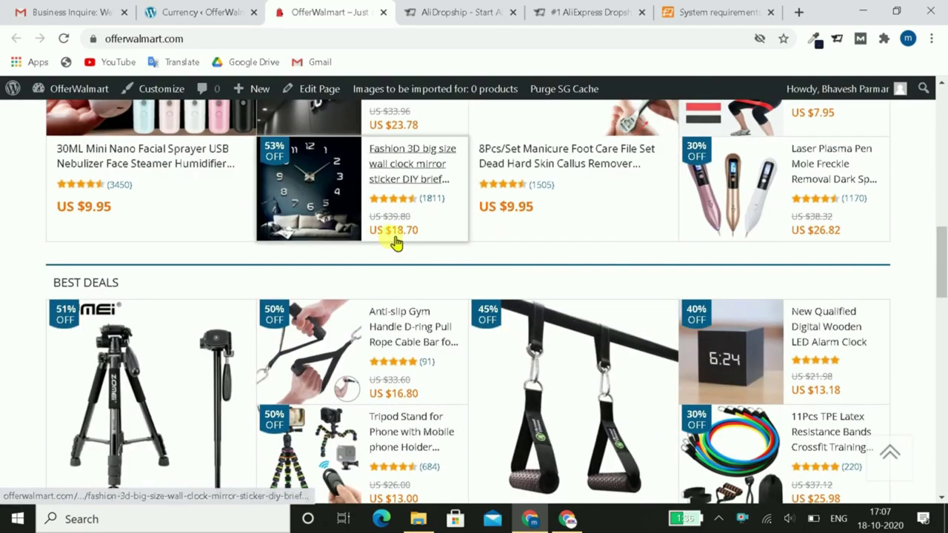
{"action": "scroll", "coordinate": [396, 242], "scroll_direction": "up", "scroll_amount": 10}
Save the currency settings and go back to the storefront homepage.
{"action": "left_click", "coordinate": [230, 6]}
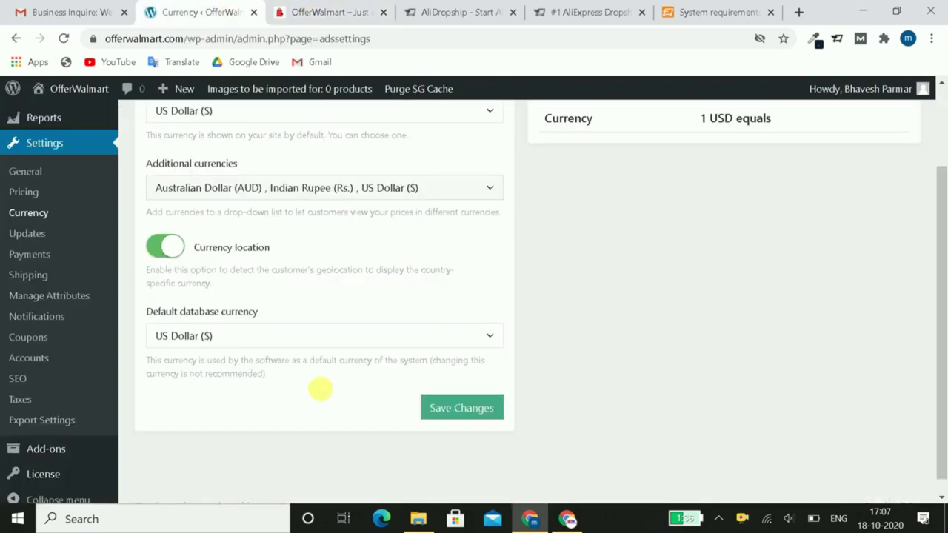
{"action": "left_click", "coordinate": [445, 405]}
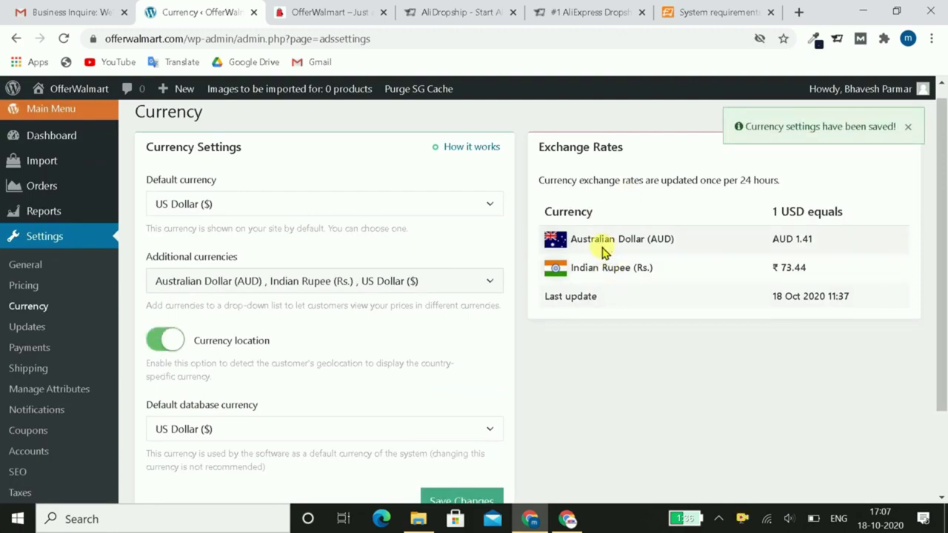
{"action": "left_click", "coordinate": [289, 10]}
{"action": "left_click", "coordinate": [214, 9]}
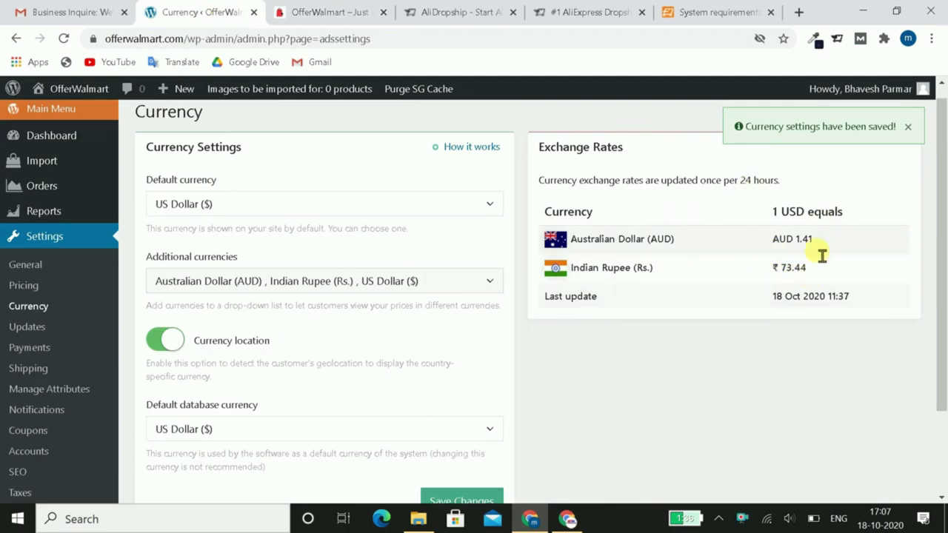
{"action": "left_click", "coordinate": [295, 14]}
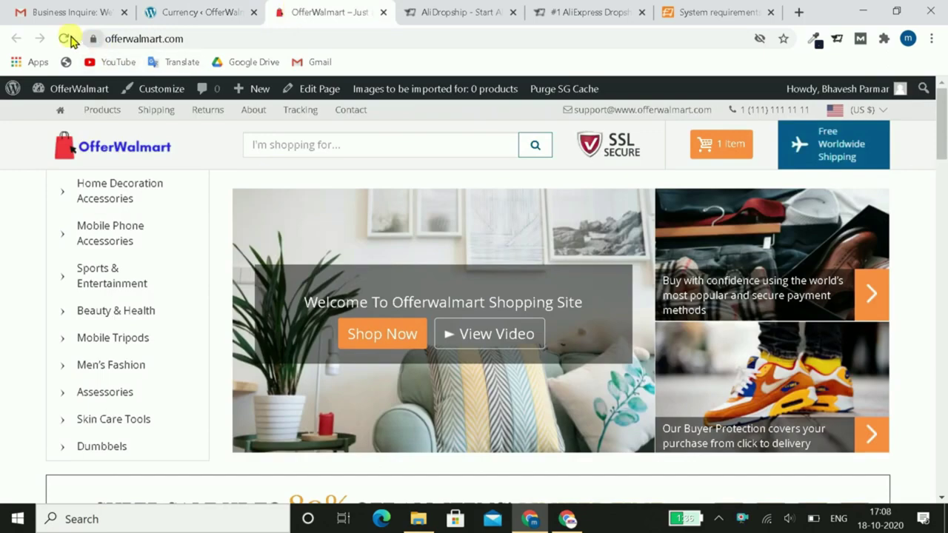
Reload the shop and confirm the currency dropdown lists AUD, Indian Rupee and US Dollar.
{"action": "left_click", "coordinate": [66, 38]}
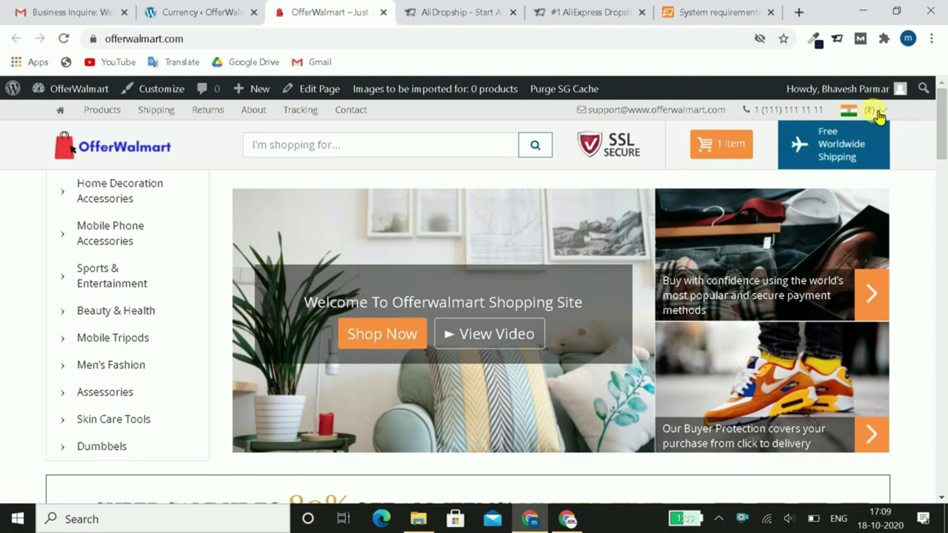
{"action": "scroll", "coordinate": [544, 418], "scroll_direction": "down", "scroll_amount": 12}
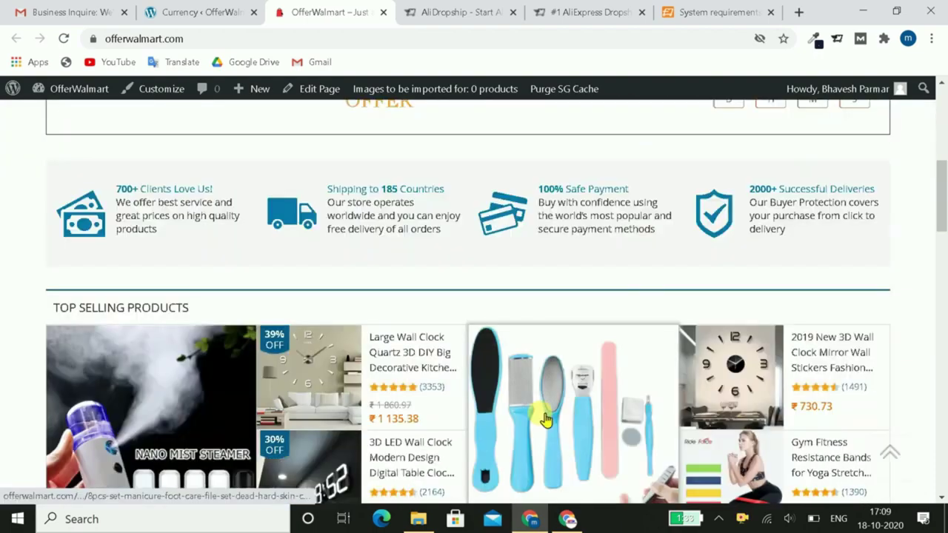
{"action": "scroll", "coordinate": [544, 419], "scroll_direction": "up", "scroll_amount": 2}
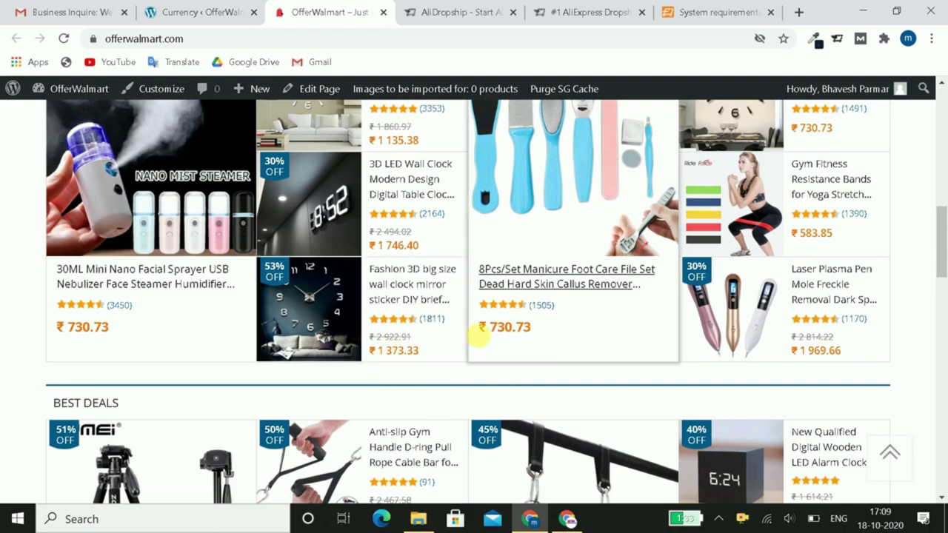
{"action": "scroll", "coordinate": [541, 330], "scroll_direction": "up", "scroll_amount": 10}
{"action": "scroll", "coordinate": [540, 324], "scroll_direction": "up", "scroll_amount": 2}
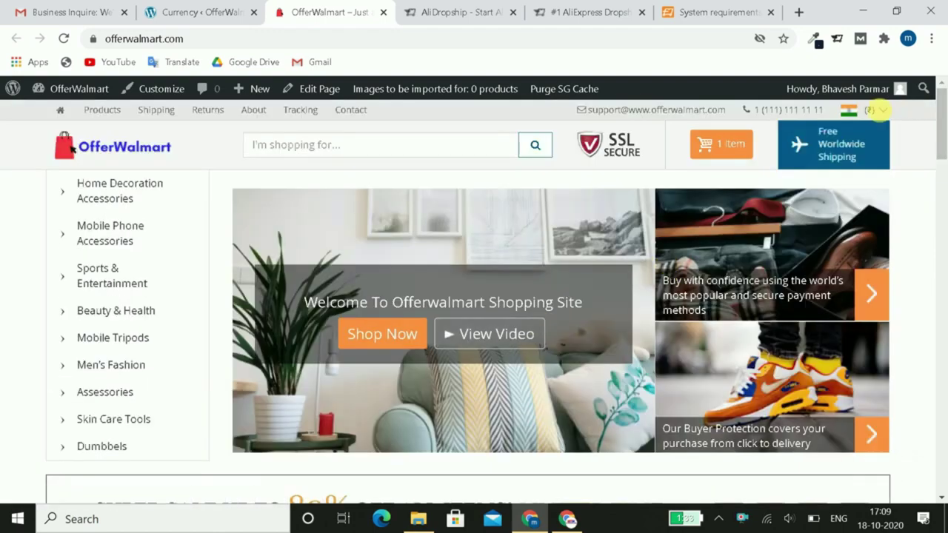
{"action": "left_click", "coordinate": [885, 111]}
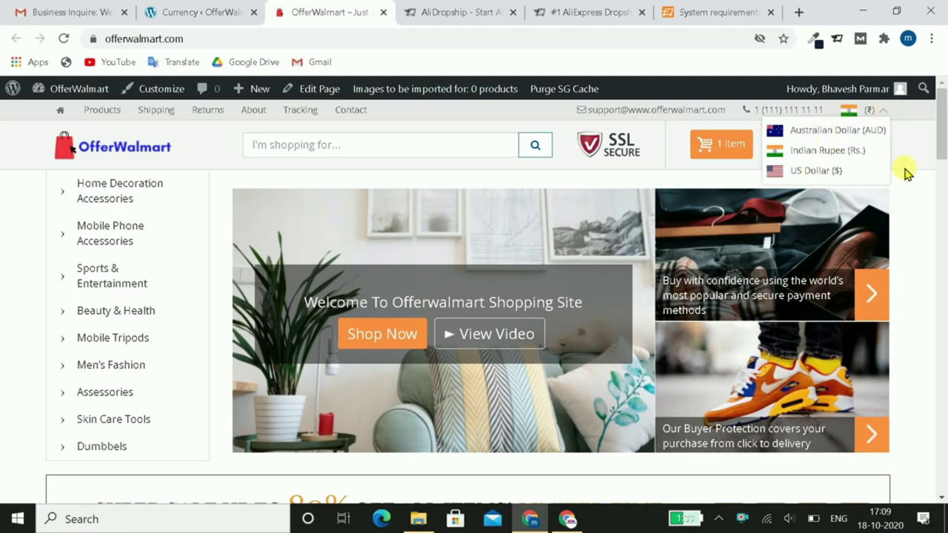
{"action": "left_click", "coordinate": [225, 10]}
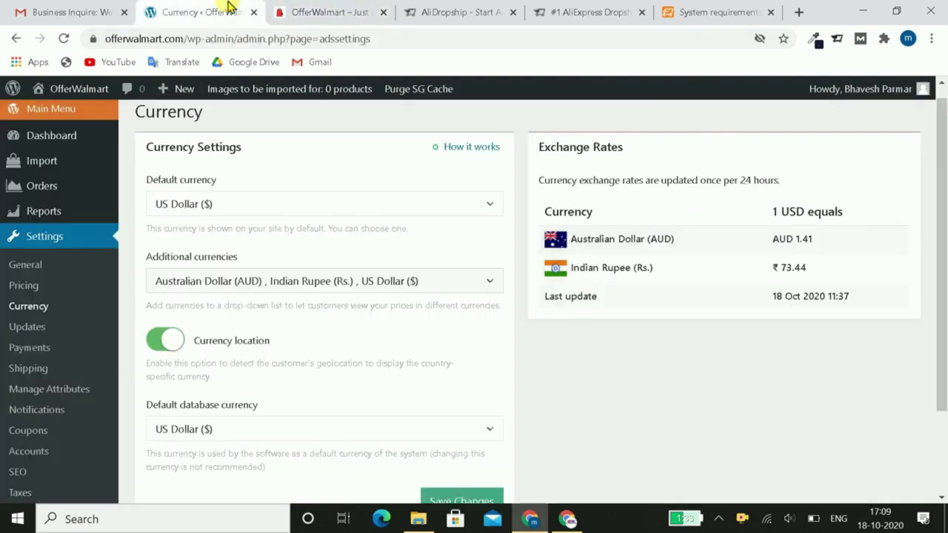
Select all 150 currencies as additional currencies and save the settings.
{"action": "left_click", "coordinate": [327, 289]}
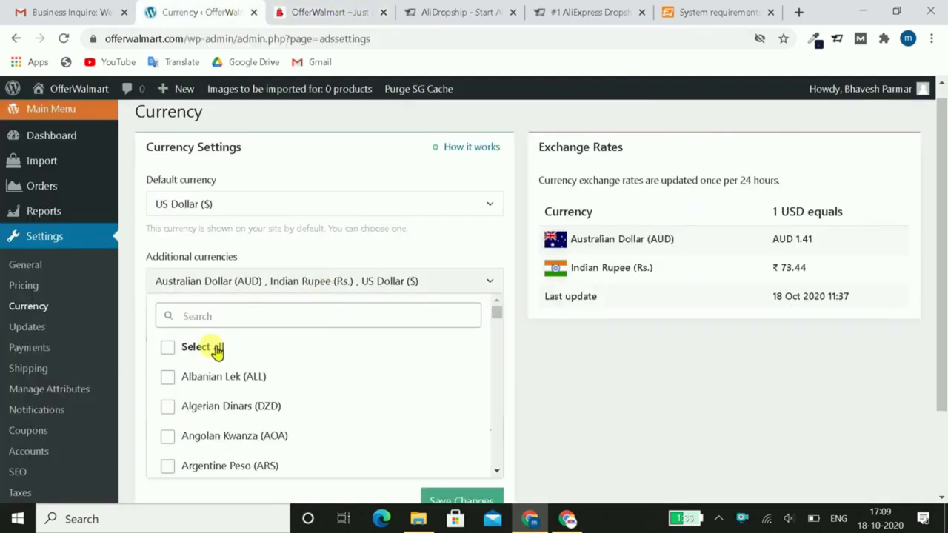
{"action": "left_click", "coordinate": [176, 356]}
{"action": "scroll", "coordinate": [336, 314], "scroll_direction": "down", "scroll_amount": 2}
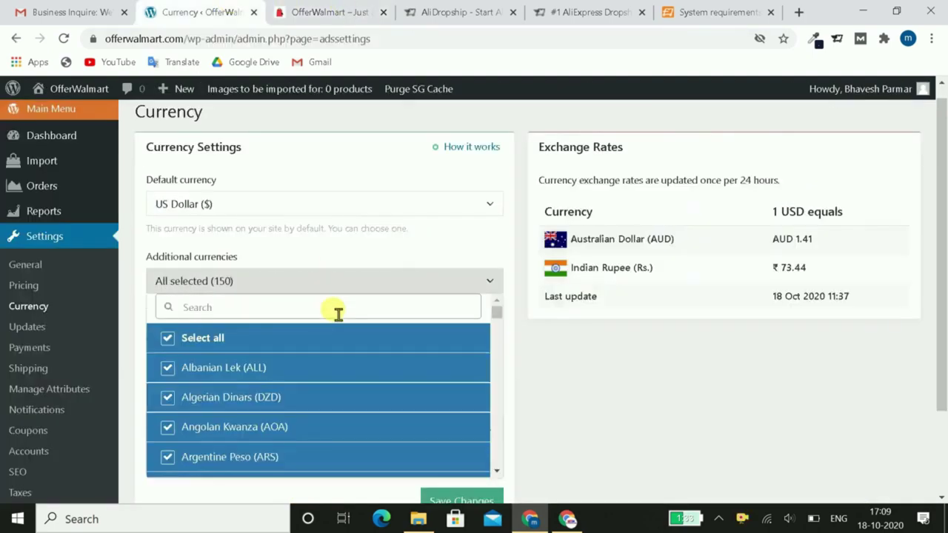
{"action": "left_click", "coordinate": [455, 502]}
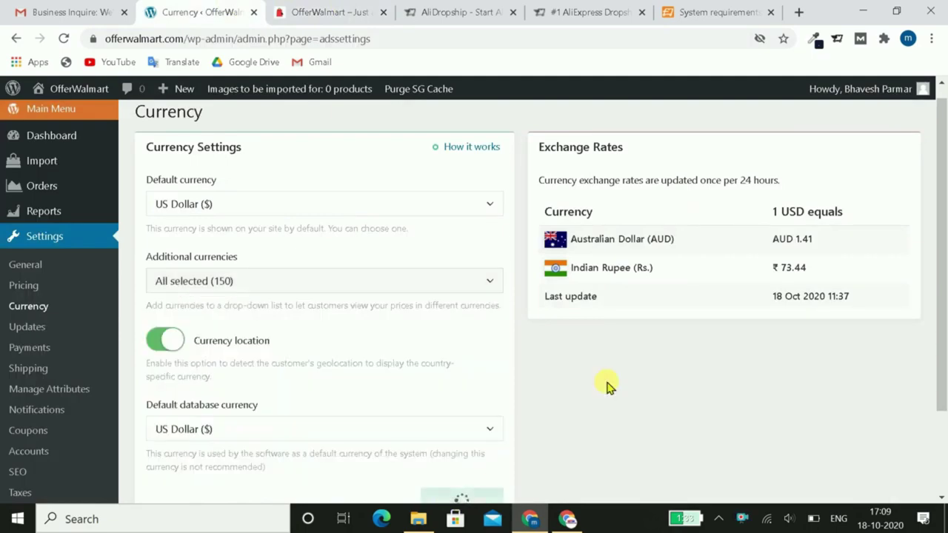
{"action": "scroll", "coordinate": [607, 385], "scroll_direction": "down", "scroll_amount": 1}
{"action": "scroll", "coordinate": [669, 264], "scroll_direction": "up", "scroll_amount": 1}
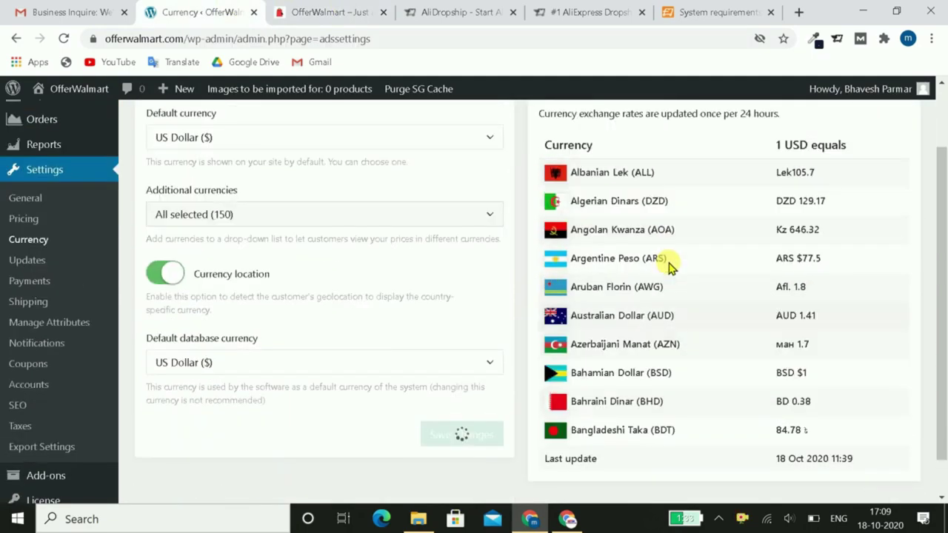
{"action": "scroll", "coordinate": [585, 393], "scroll_direction": "down", "scroll_amount": 3}
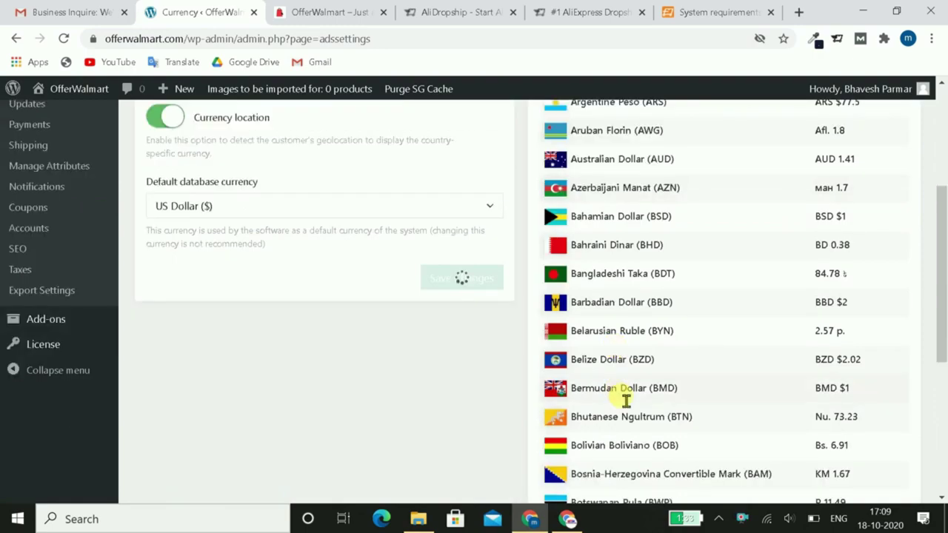
{"action": "scroll", "coordinate": [566, 398], "scroll_direction": "up", "scroll_amount": 2}
{"action": "left_click", "coordinate": [330, 12]}
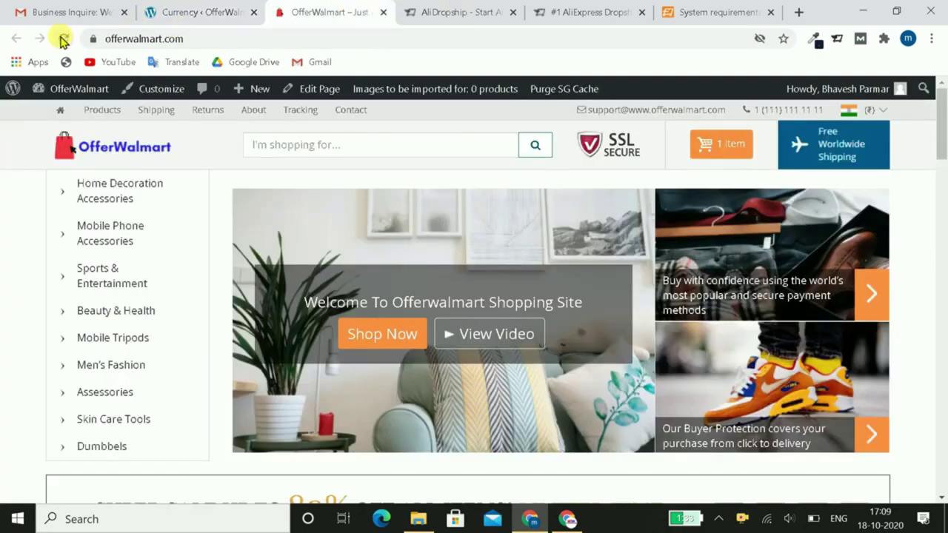
Reload the storefront and see that the currency switcher still lists only three currencies.
{"action": "left_click", "coordinate": [63, 39]}
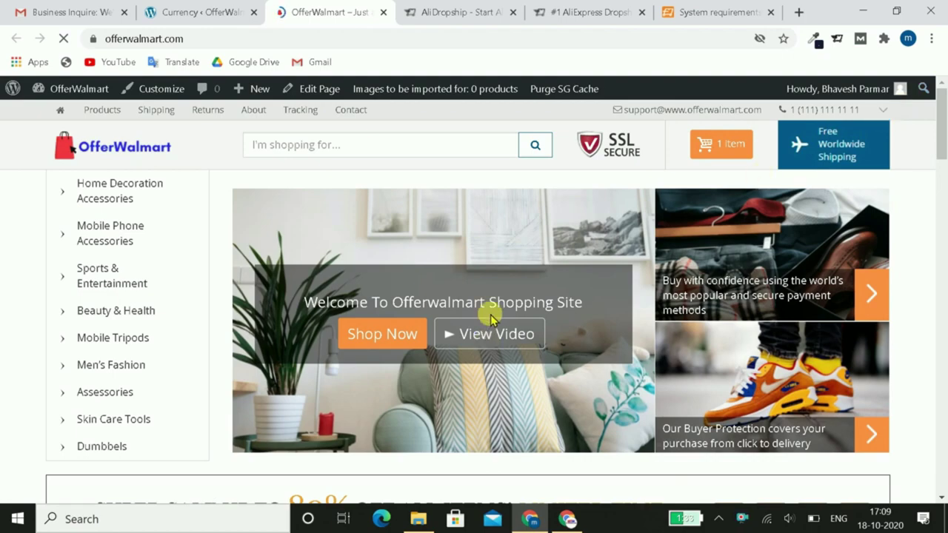
{"action": "scroll", "coordinate": [487, 314], "scroll_direction": "down", "scroll_amount": 6}
{"action": "scroll", "coordinate": [379, 389], "scroll_direction": "up", "scroll_amount": 6}
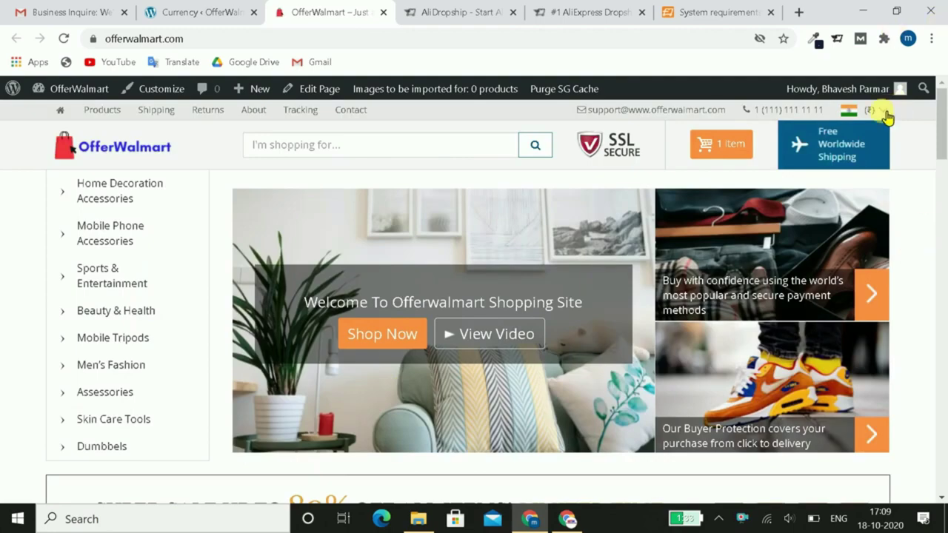
{"action": "mouse_move", "coordinate": [885, 117]}
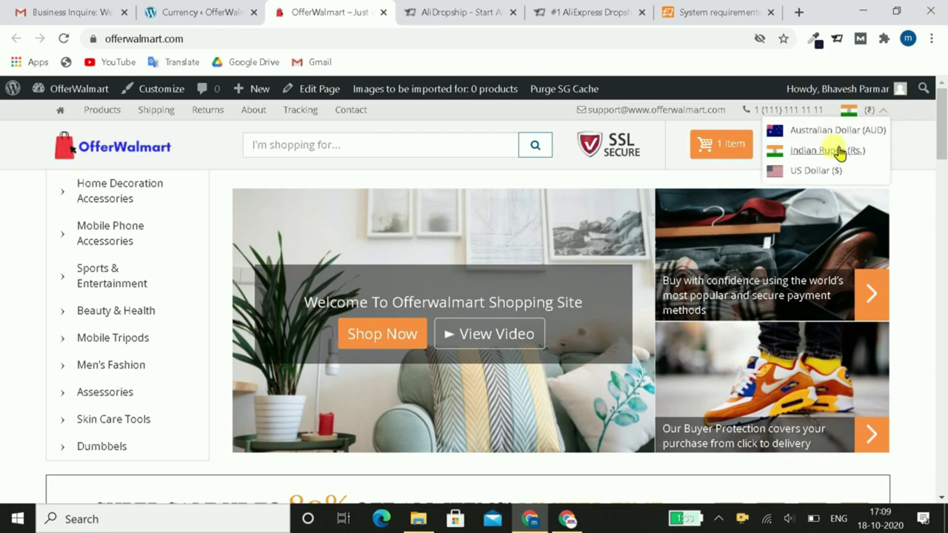
{"action": "scroll", "coordinate": [838, 153], "scroll_direction": "down", "scroll_amount": 1}
{"action": "scroll", "coordinate": [881, 134], "scroll_direction": "up", "scroll_amount": 1}
{"action": "key", "text": "ctrl+shift+Tab"}
{"action": "scroll", "coordinate": [546, 329], "scroll_direction": "up", "scroll_amount": 5}
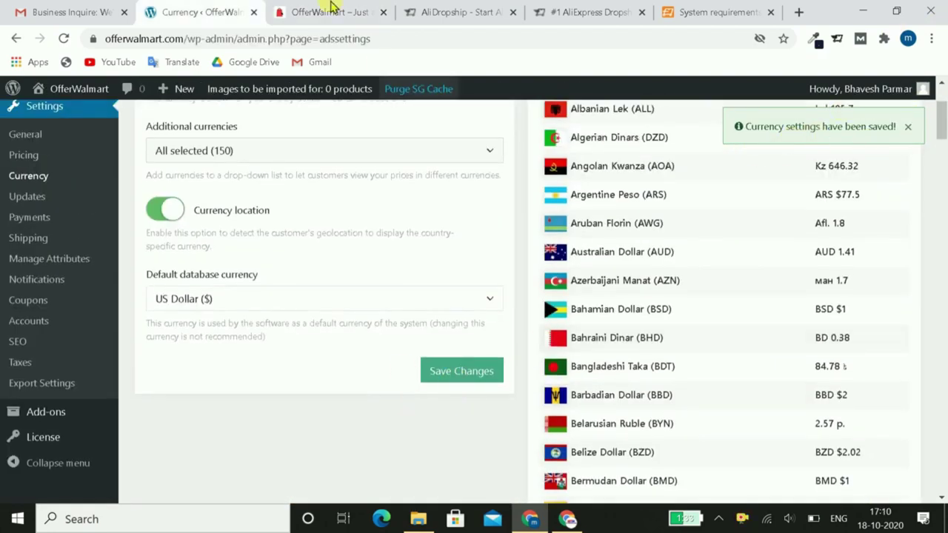
Open the storefront currency list and browse the product grid priced in rupees.
{"action": "left_click", "coordinate": [307, 11]}
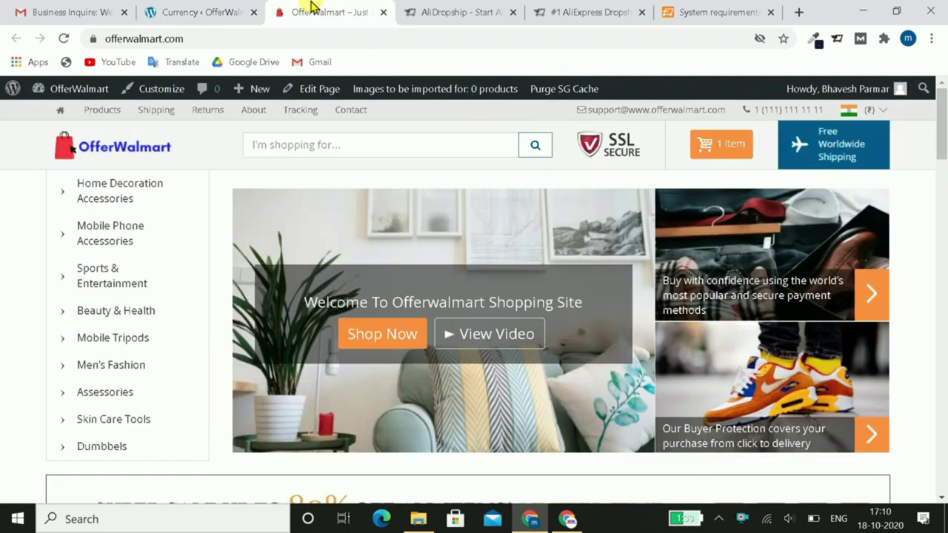
{"action": "left_click", "coordinate": [889, 110]}
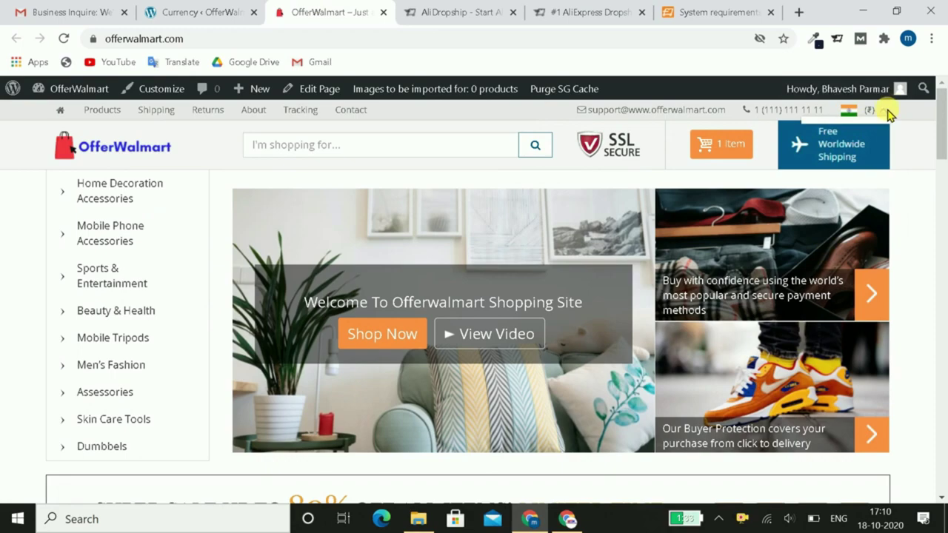
{"action": "scroll", "coordinate": [846, 166], "scroll_direction": "down", "scroll_amount": 6}
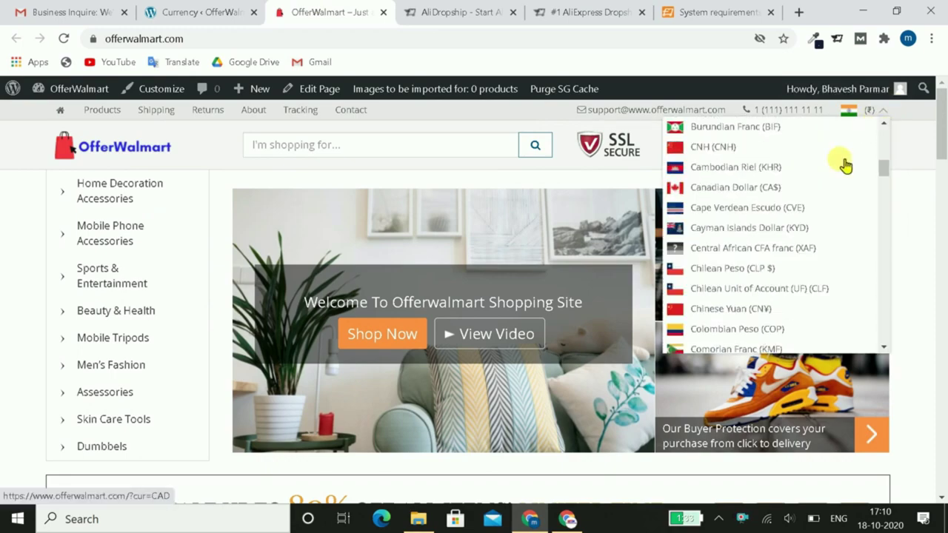
{"action": "scroll", "coordinate": [846, 166], "scroll_direction": "down", "scroll_amount": 20}
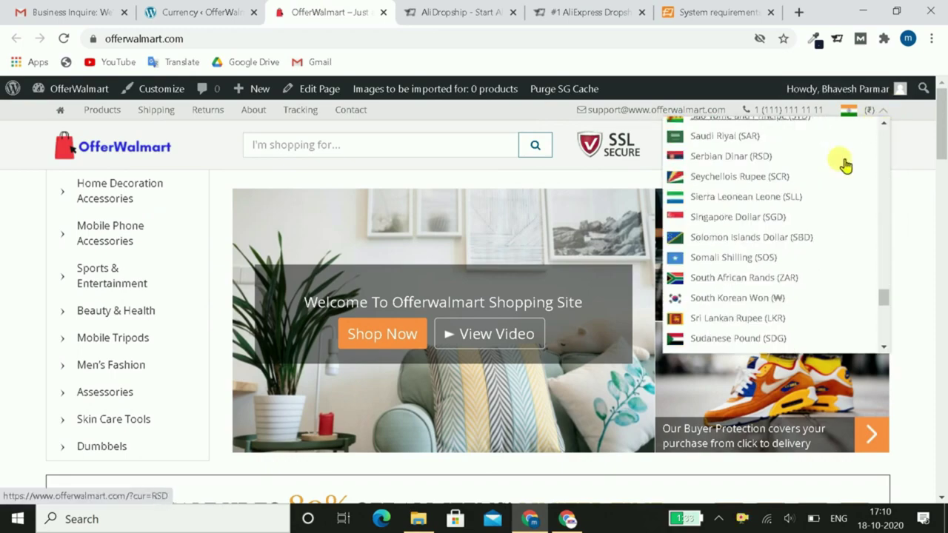
{"action": "scroll", "coordinate": [847, 165], "scroll_direction": "down", "scroll_amount": 8}
{"action": "scroll", "coordinate": [846, 166], "scroll_direction": "up", "scroll_amount": 20}
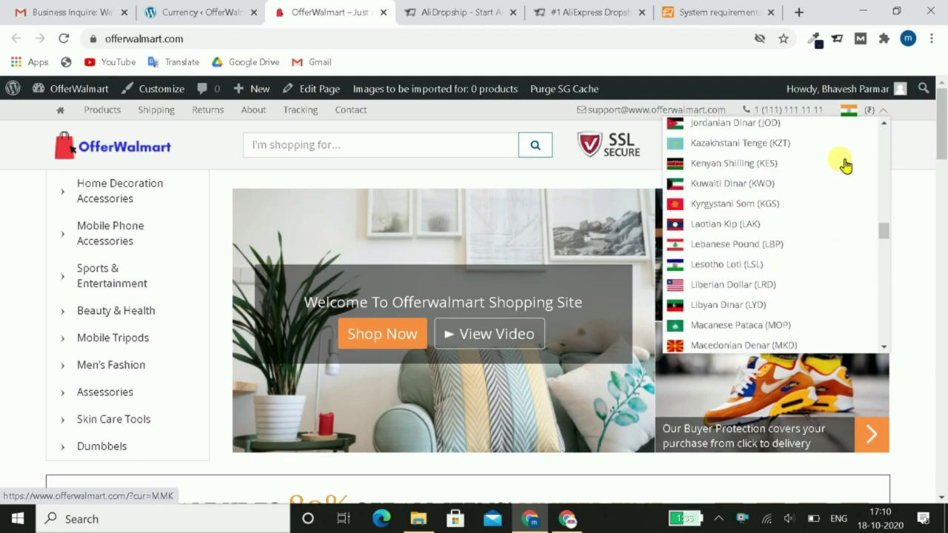
{"action": "scroll", "coordinate": [846, 166], "scroll_direction": "up", "scroll_amount": 10}
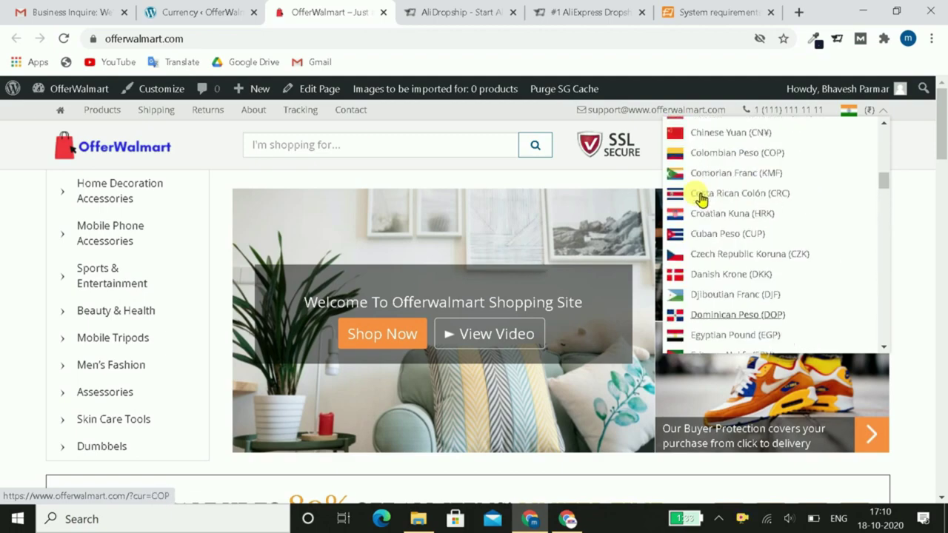
{"action": "scroll", "coordinate": [700, 199], "scroll_direction": "up", "scroll_amount": 5}
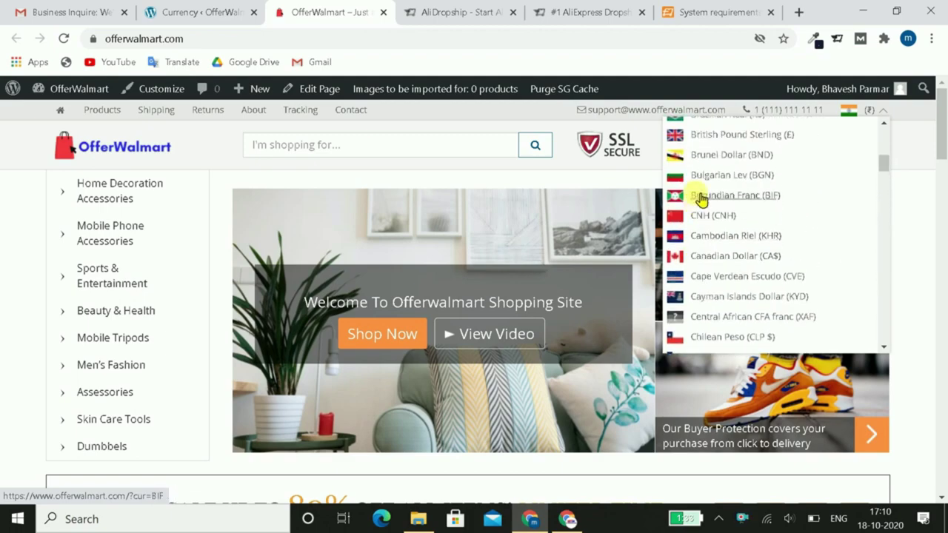
{"action": "scroll", "coordinate": [700, 199], "scroll_direction": "up", "scroll_amount": 2}
{"action": "scroll", "coordinate": [722, 292], "scroll_direction": "down", "scroll_amount": 6}
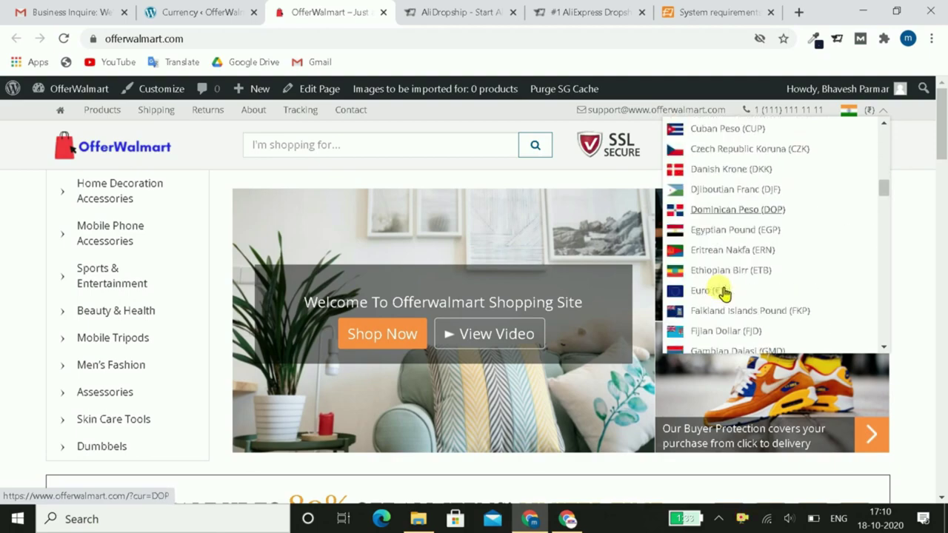
{"action": "scroll", "coordinate": [721, 289], "scroll_direction": "up", "scroll_amount": 3}
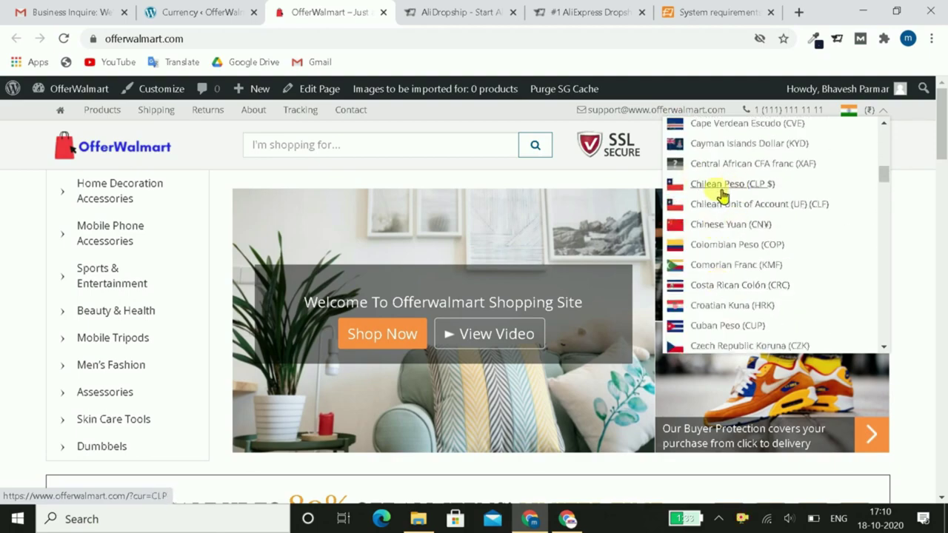
{"action": "scroll", "coordinate": [704, 185], "scroll_direction": "up", "scroll_amount": 2}
{"action": "scroll", "coordinate": [718, 184], "scroll_direction": "down", "scroll_amount": 2}
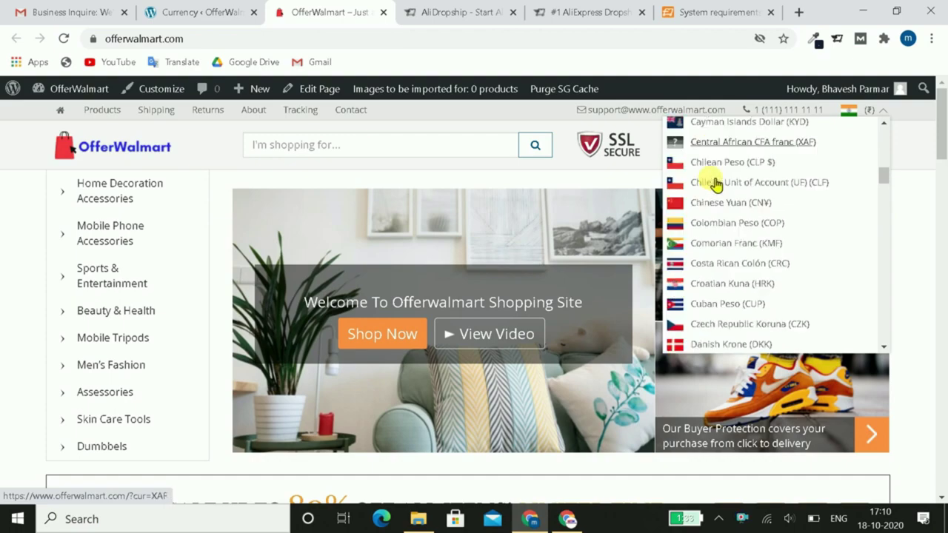
Close the currency switcher and scroll back through the product grid.
{"action": "left_click", "coordinate": [932, 218]}
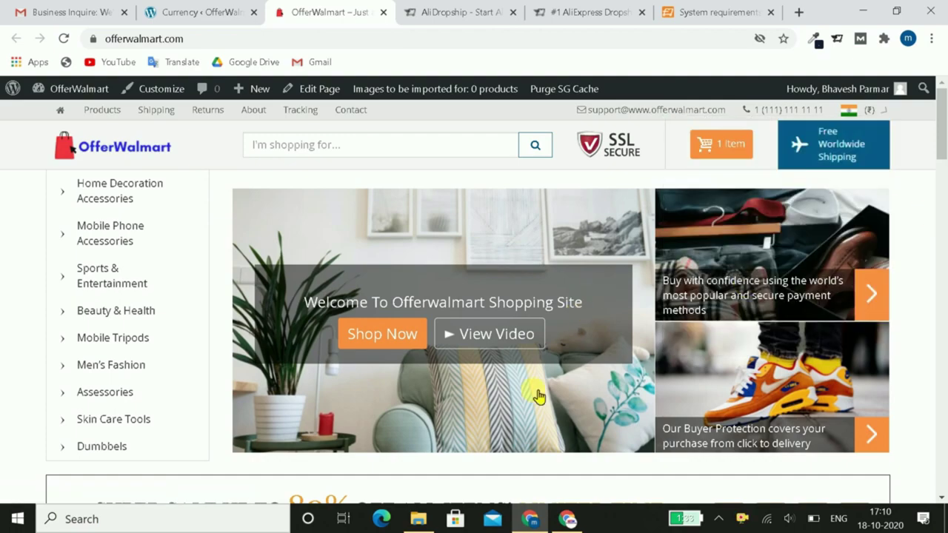
{"action": "scroll", "coordinate": [536, 386], "scroll_direction": "down", "scroll_amount": 10}
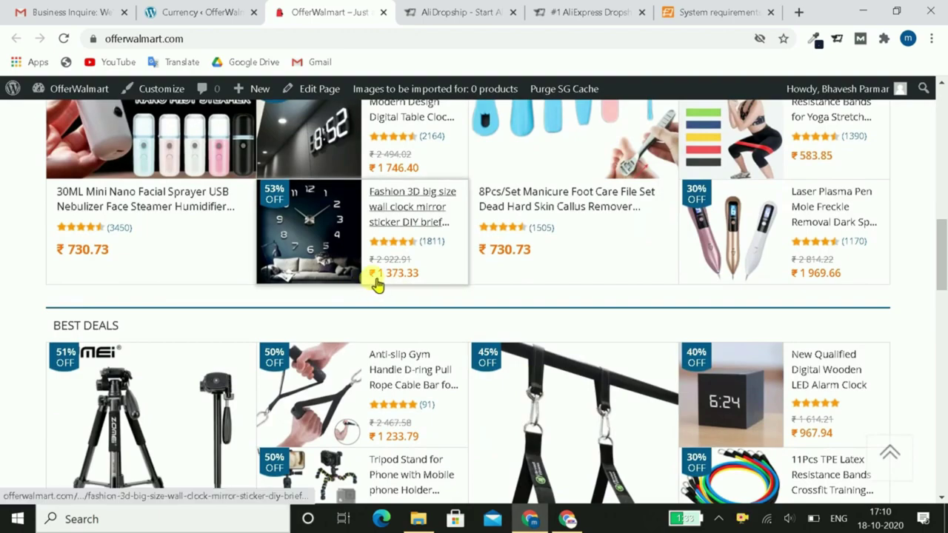
{"action": "scroll", "coordinate": [380, 283], "scroll_direction": "up", "scroll_amount": 3}
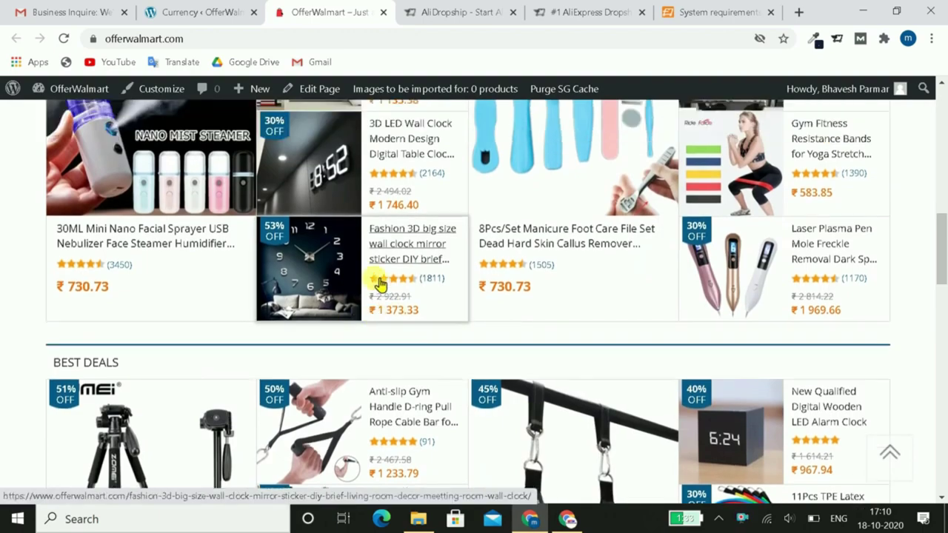
{"action": "scroll", "coordinate": [372, 323], "scroll_direction": "up", "scroll_amount": 2}
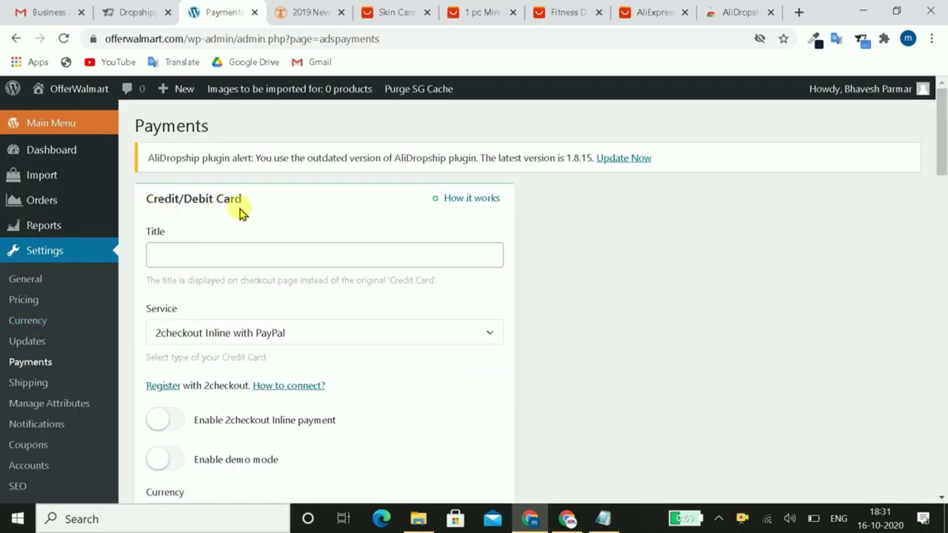
Change the Credit/Debit Card service from 2checkout Inline with PayPal to RazorPay.
{"action": "scroll", "coordinate": [239, 213], "scroll_direction": "down", "scroll_amount": 15}
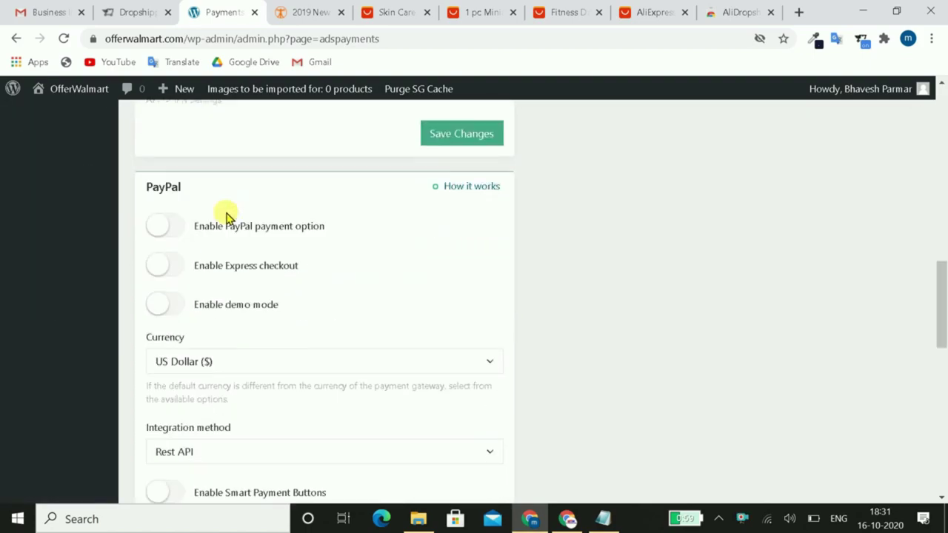
{"action": "scroll", "coordinate": [205, 206], "scroll_direction": "down", "scroll_amount": 10}
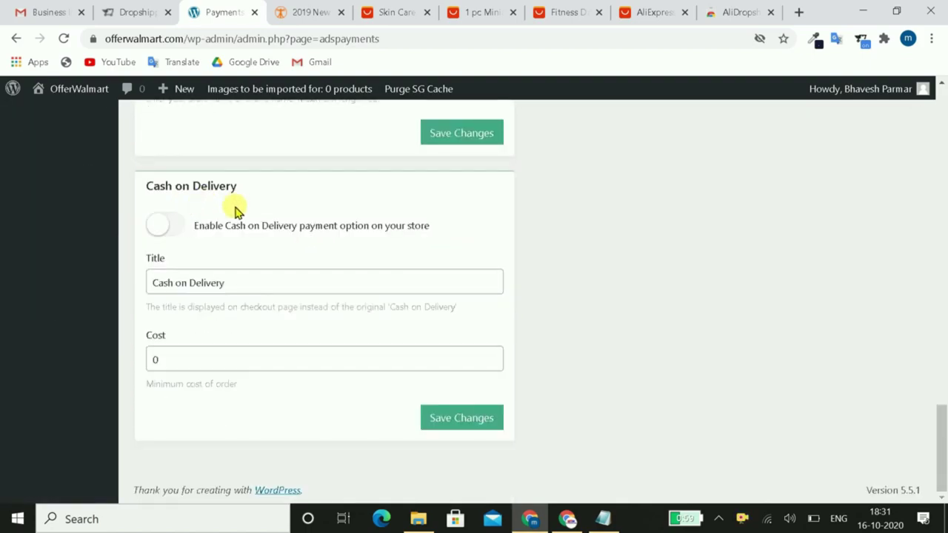
{"action": "scroll", "coordinate": [237, 212], "scroll_direction": "up", "scroll_amount": 10}
{"action": "scroll", "coordinate": [237, 210], "scroll_direction": "up", "scroll_amount": 15}
{"action": "scroll", "coordinate": [237, 209], "scroll_direction": "down", "scroll_amount": 1}
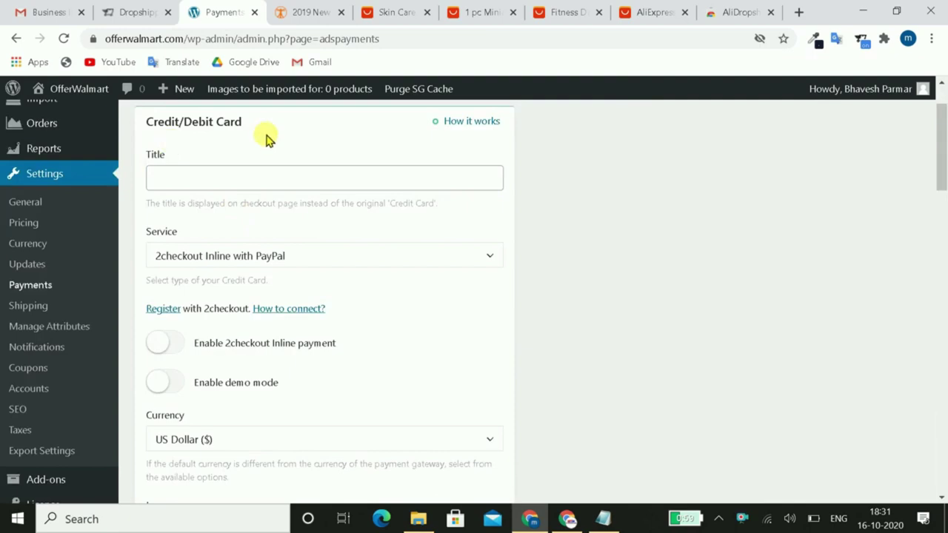
{"action": "scroll", "coordinate": [247, 256], "scroll_direction": "down", "scroll_amount": 1}
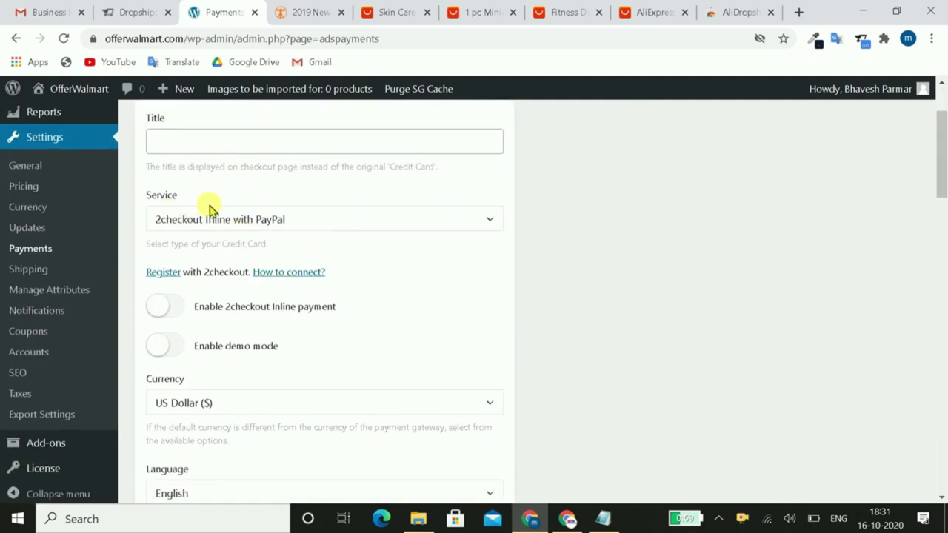
{"action": "left_click", "coordinate": [211, 221]}
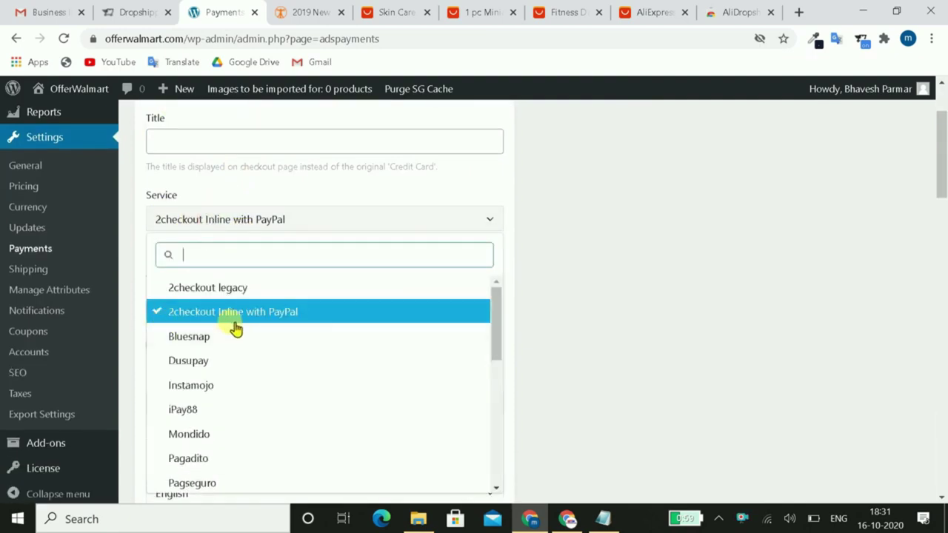
{"action": "scroll", "coordinate": [218, 361], "scroll_direction": "down", "scroll_amount": 1}
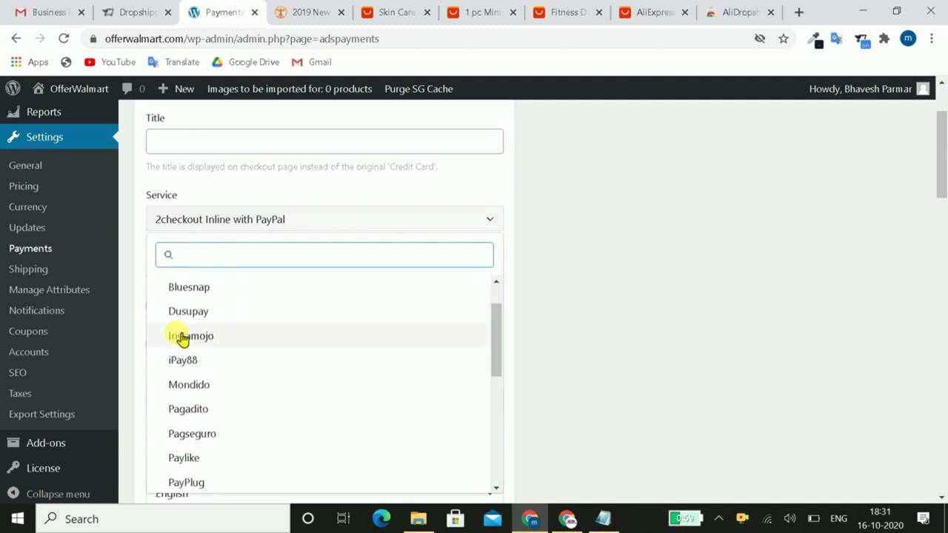
{"action": "scroll", "coordinate": [214, 339], "scroll_direction": "down", "scroll_amount": 4}
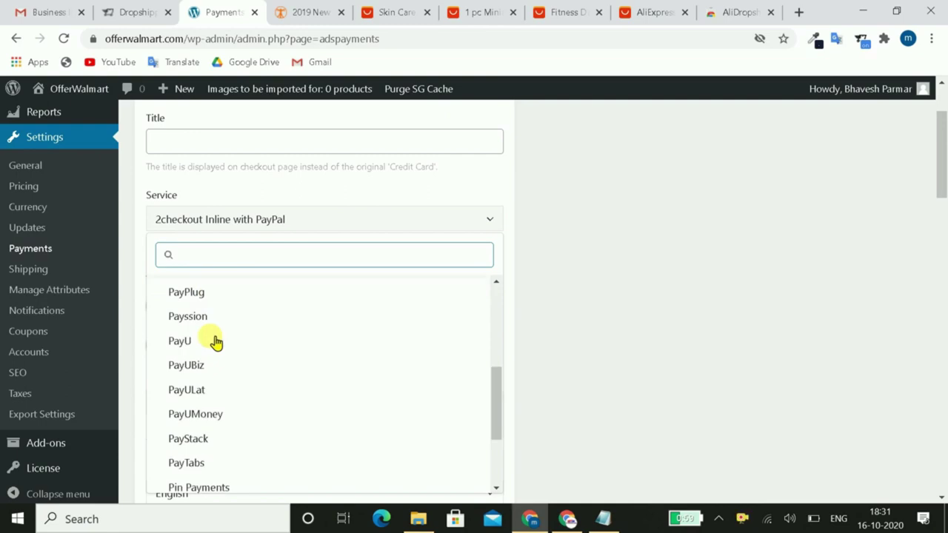
{"action": "scroll", "coordinate": [212, 336], "scroll_direction": "up", "scroll_amount": 1}
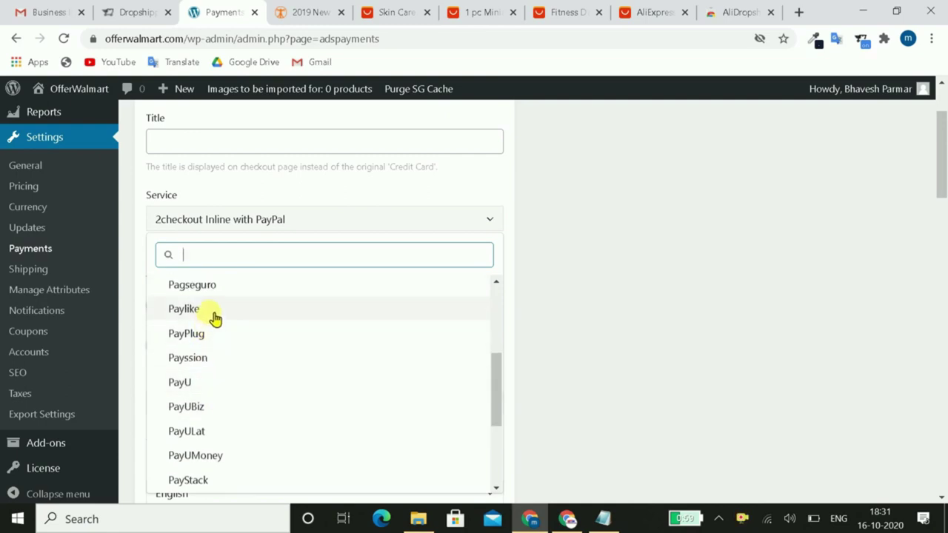
{"action": "scroll", "coordinate": [214, 317], "scroll_direction": "down", "scroll_amount": 1}
{"action": "scroll", "coordinate": [214, 423], "scroll_direction": "down", "scroll_amount": 3}
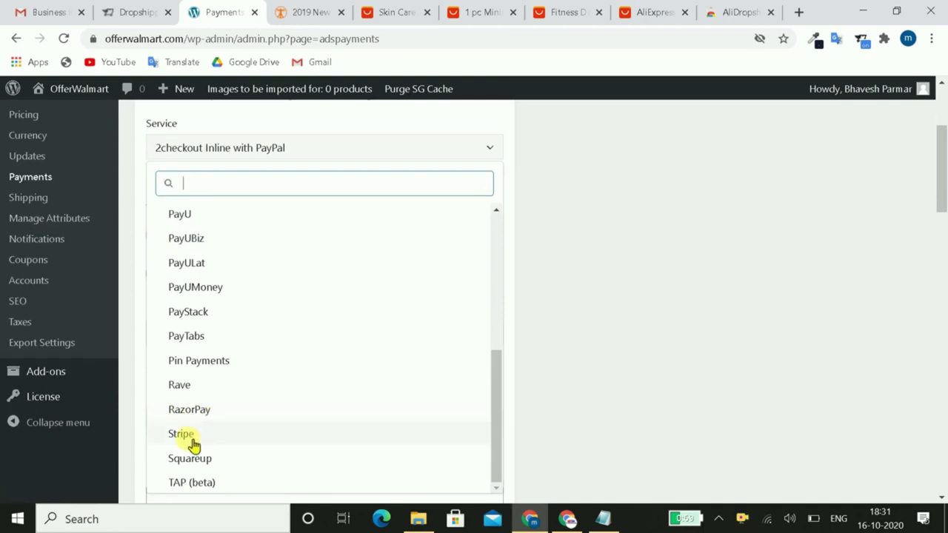
{"action": "scroll", "coordinate": [267, 417], "scroll_direction": "up", "scroll_amount": 1}
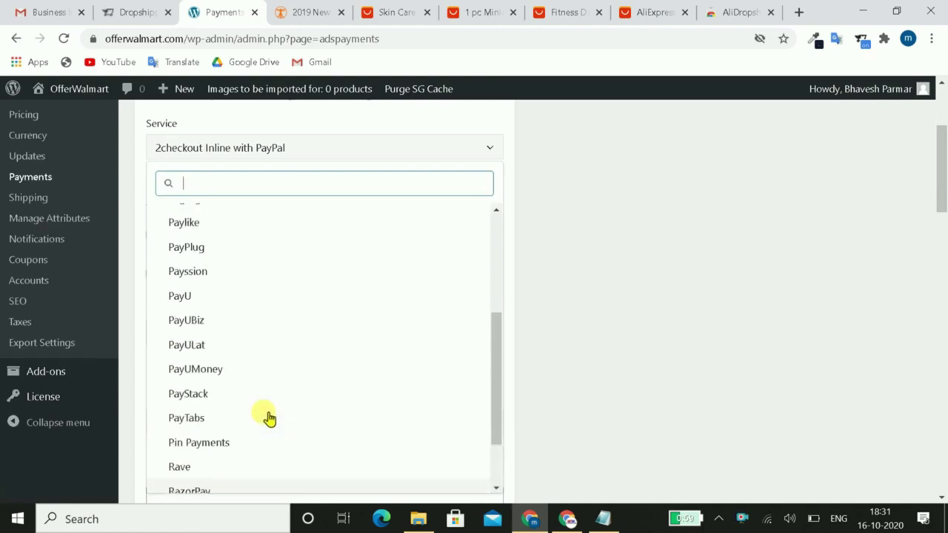
{"action": "scroll", "coordinate": [268, 417], "scroll_direction": "up", "scroll_amount": 1}
{"action": "scroll", "coordinate": [269, 417], "scroll_direction": "down", "scroll_amount": 2}
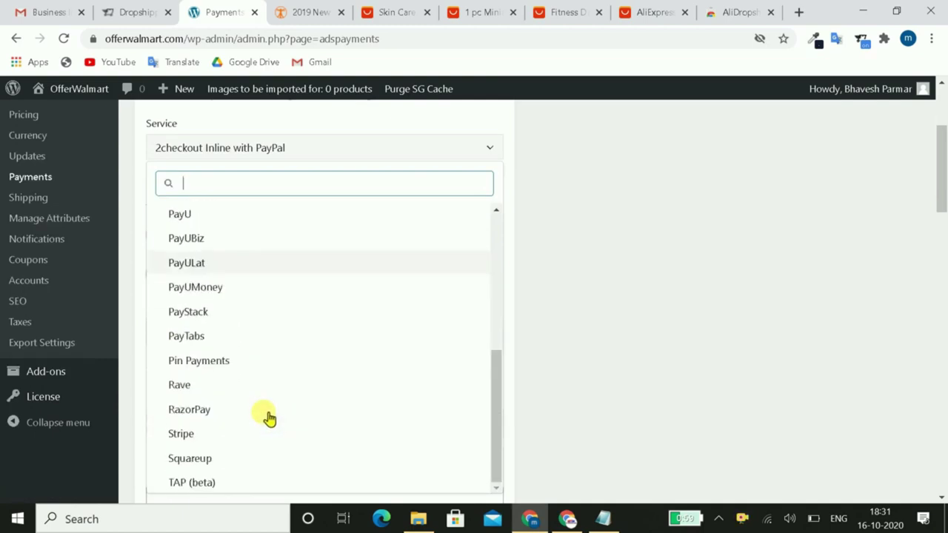
{"action": "left_click", "coordinate": [208, 417]}
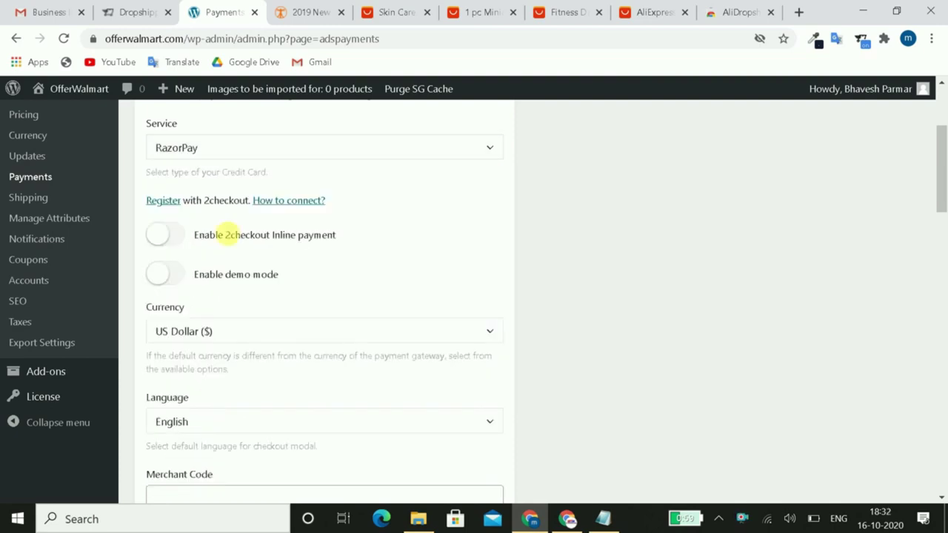
Review the RazorPay card settings and select the Key ID and Key Secret fields.
{"action": "scroll", "coordinate": [222, 230], "scroll_direction": "up", "scroll_amount": 1}
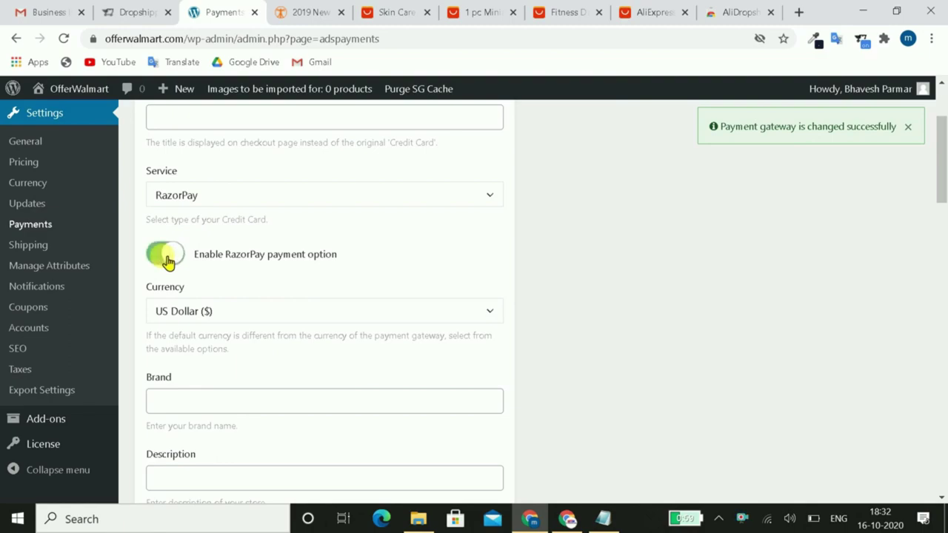
{"action": "scroll", "coordinate": [163, 256], "scroll_direction": "down", "scroll_amount": 4}
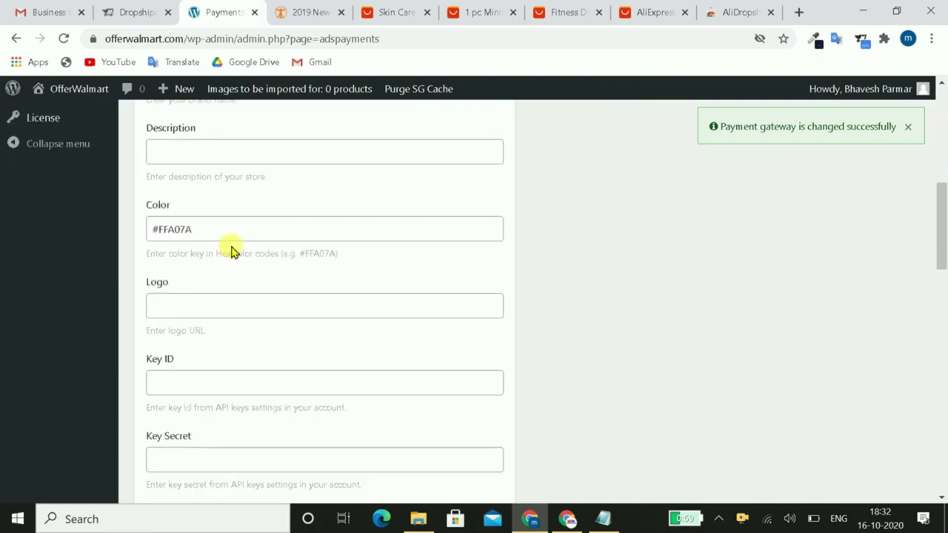
{"action": "scroll", "coordinate": [222, 256], "scroll_direction": "down", "scroll_amount": 2}
{"action": "scroll", "coordinate": [251, 335], "scroll_direction": "up", "scroll_amount": 1}
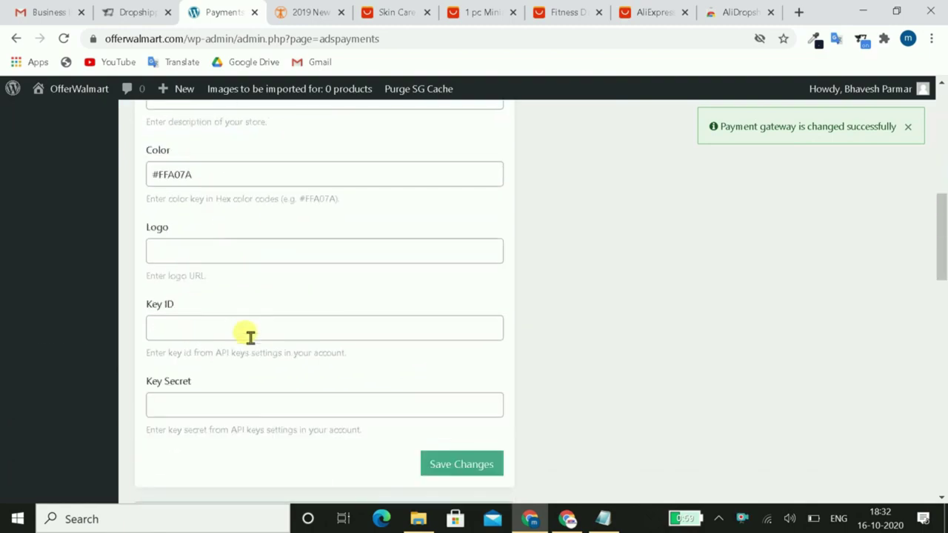
{"action": "scroll", "coordinate": [245, 333], "scroll_direction": "up", "scroll_amount": 3}
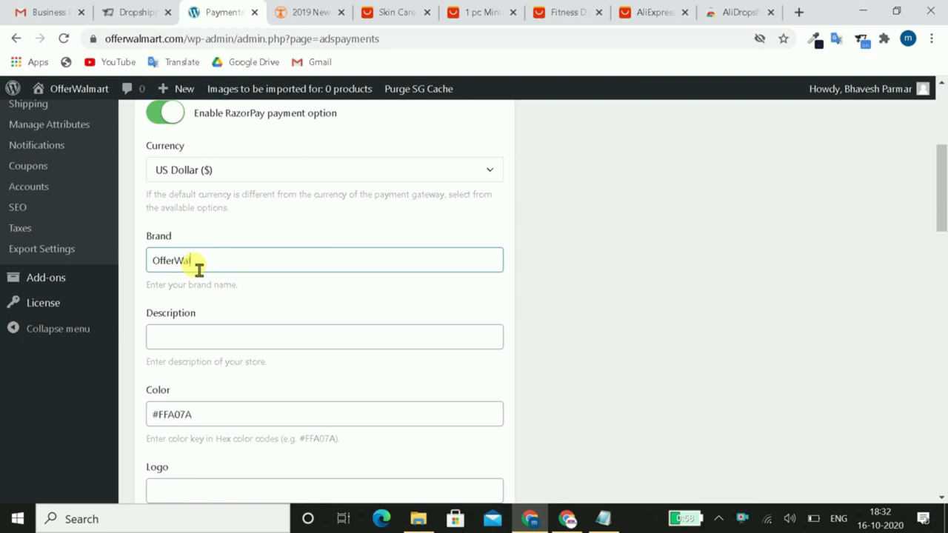
{"action": "scroll", "coordinate": [198, 270], "scroll_direction": "down", "scroll_amount": 1}
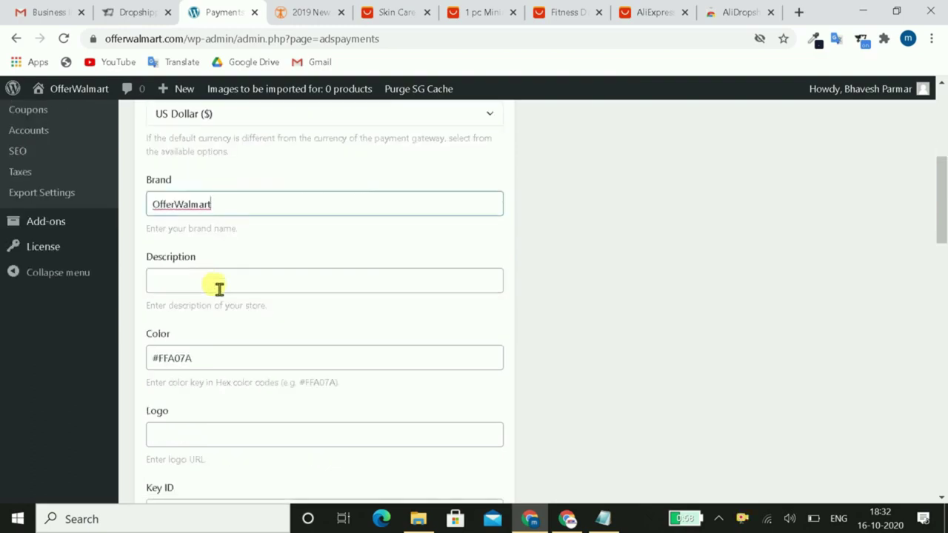
{"action": "scroll", "coordinate": [222, 285], "scroll_direction": "down", "scroll_amount": 3}
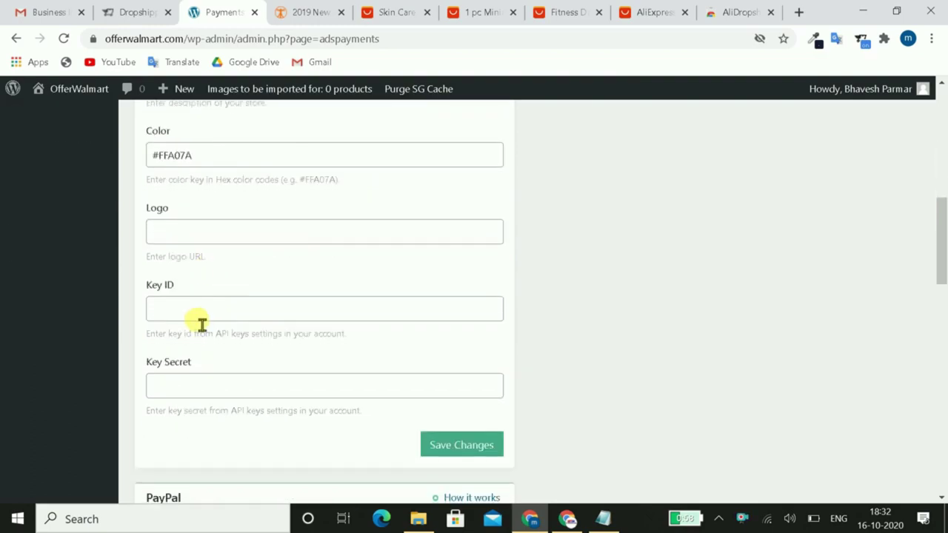
{"action": "left_click", "coordinate": [201, 318]}
{"action": "left_click", "coordinate": [229, 392]}
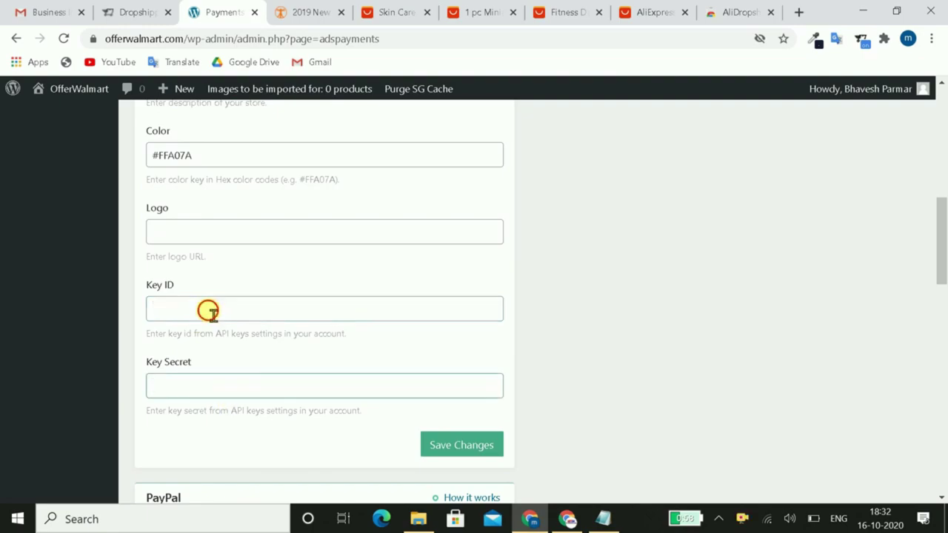
{"action": "left_click", "coordinate": [208, 311]}
Search for razorpay in a new tab and open the Razorpay website.
{"action": "left_click", "coordinate": [799, 14]}
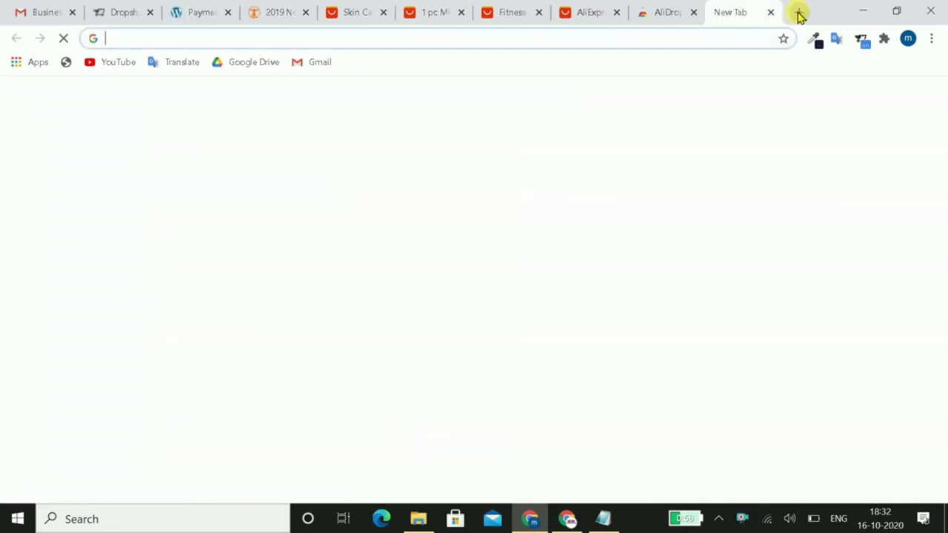
{"action": "type", "text": "razor"}
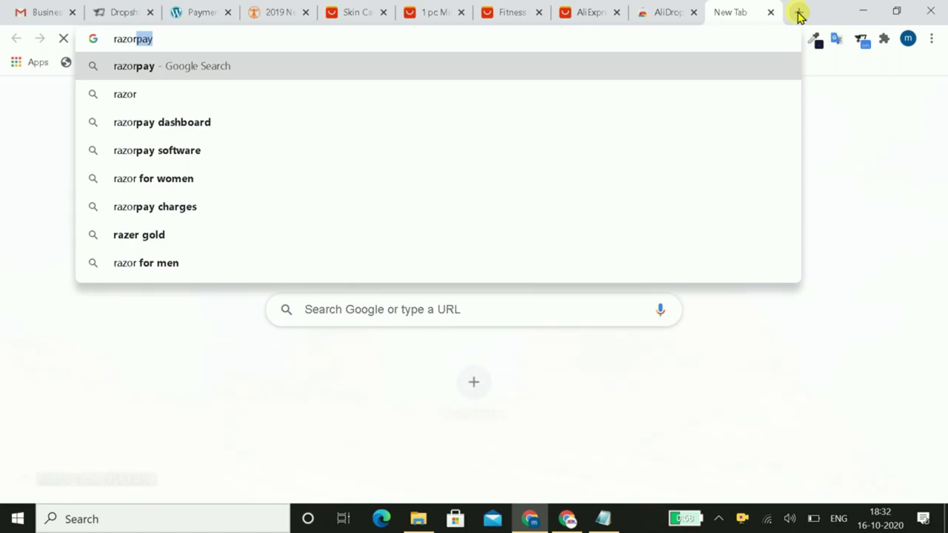
{"action": "key", "text": "Return"}
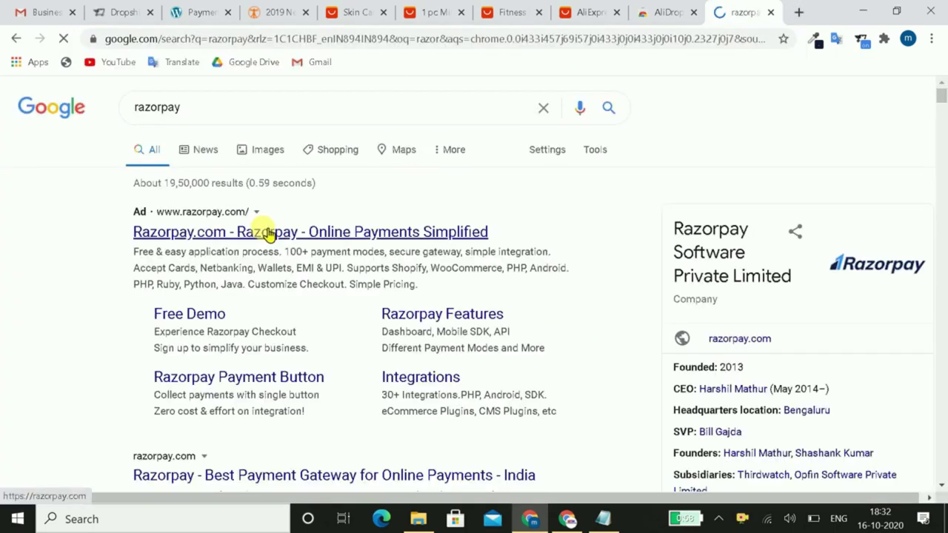
{"action": "left_click", "coordinate": [234, 475]}
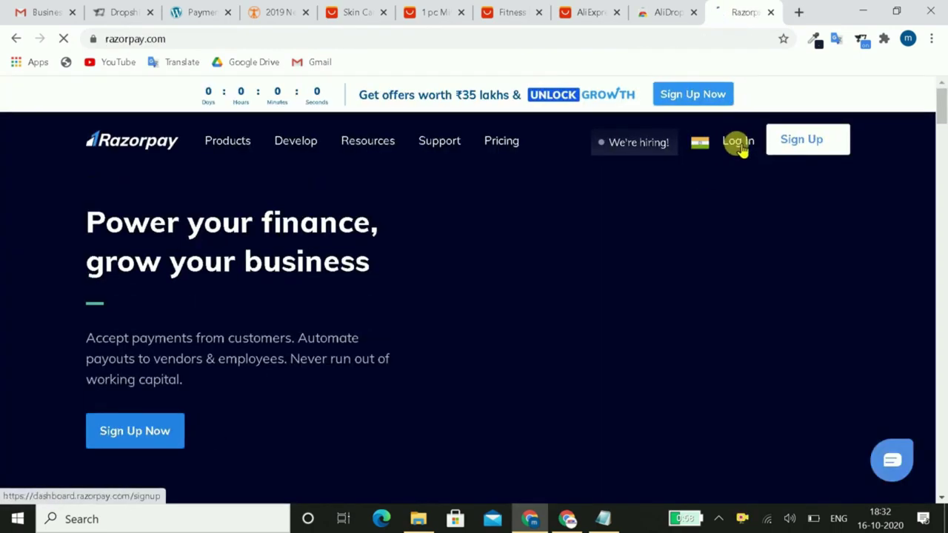
Go to the Razorpay dashboard sign-in page via Log In.
{"action": "left_click", "coordinate": [736, 141]}
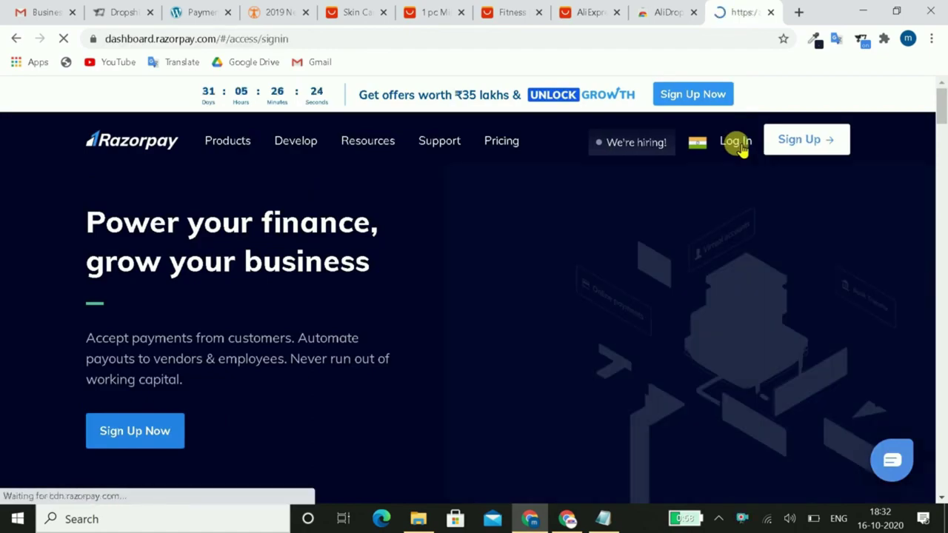
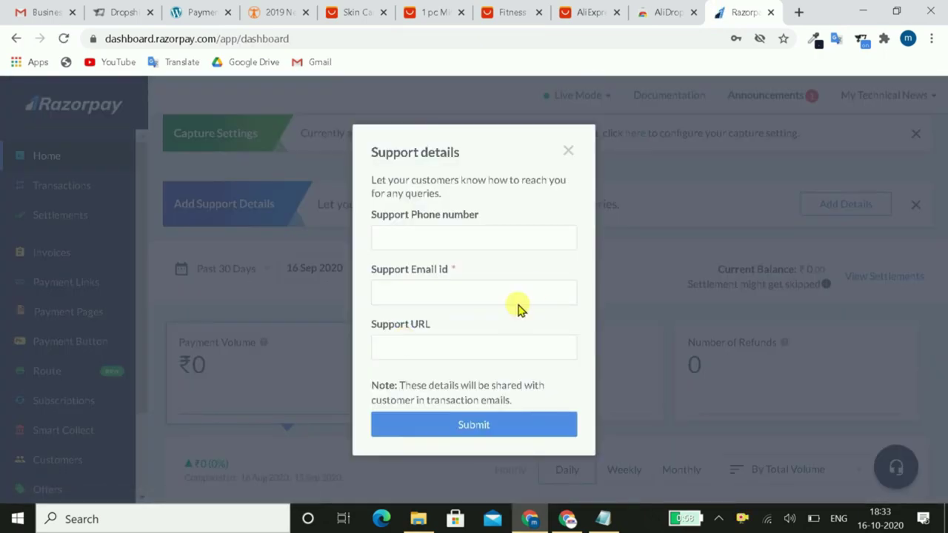
Dismiss the support prompt and start regenerating the live key under Settings > API Keys.
{"action": "left_click", "coordinate": [569, 150]}
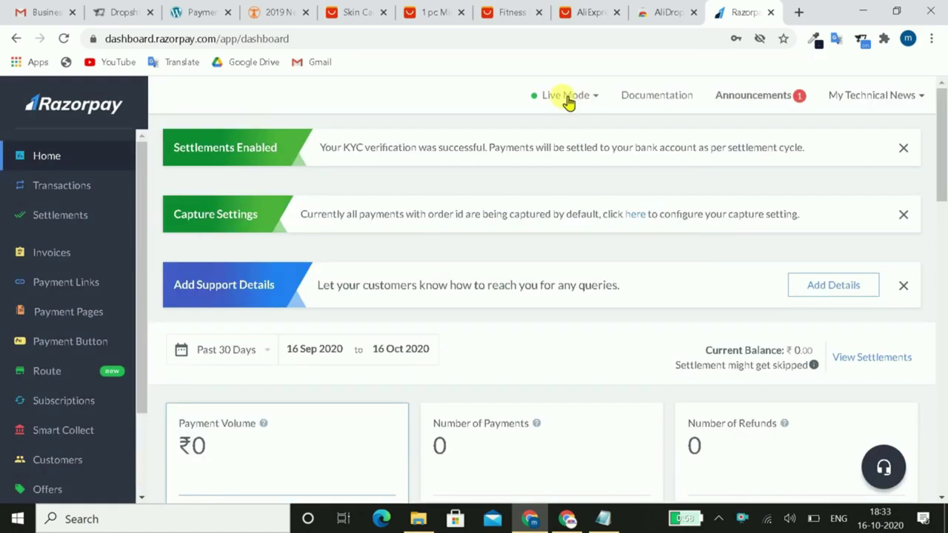
{"action": "scroll", "coordinate": [63, 377], "scroll_direction": "down", "scroll_amount": 3}
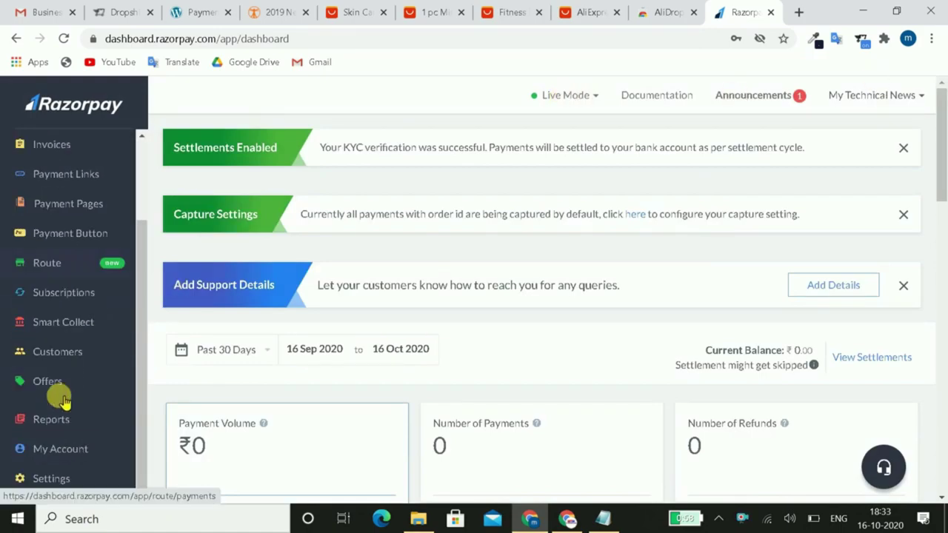
{"action": "left_click", "coordinate": [78, 476]}
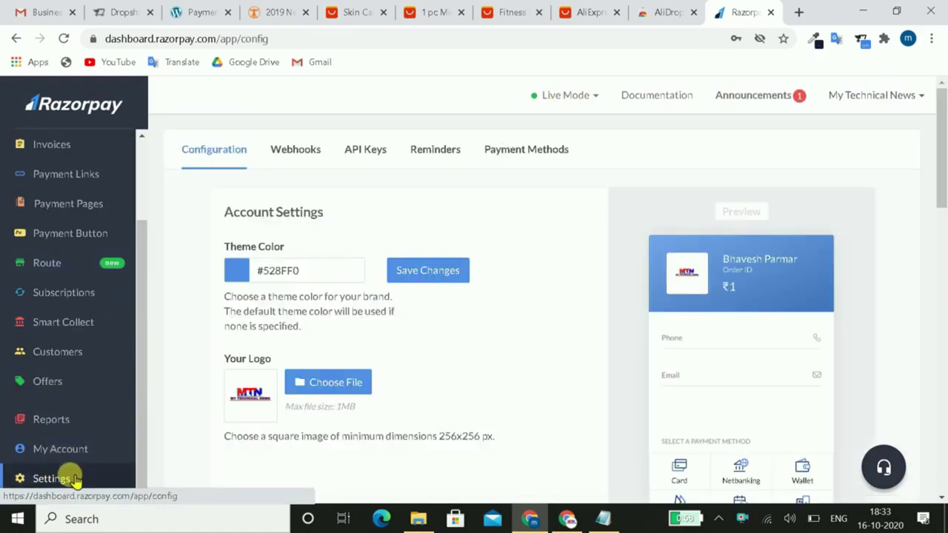
{"action": "left_click", "coordinate": [366, 157]}
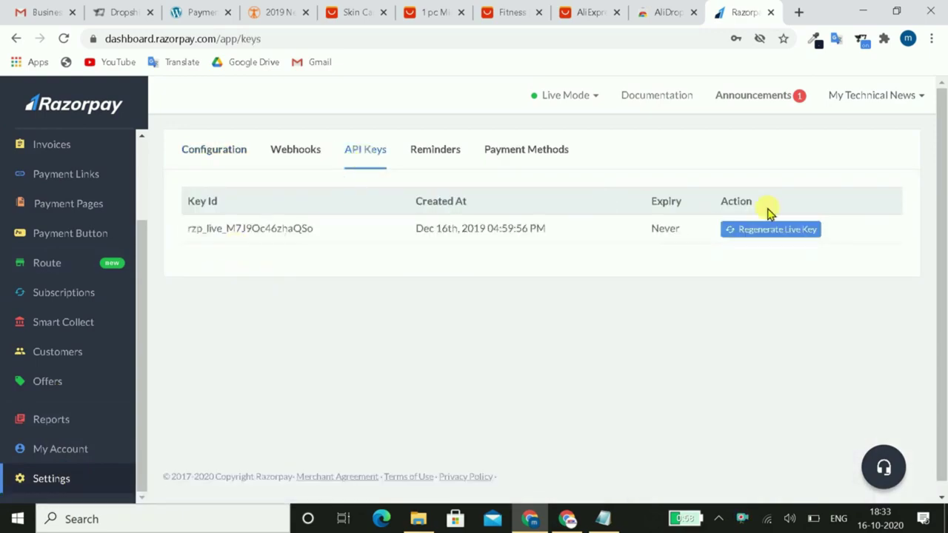
{"action": "left_click", "coordinate": [769, 231]}
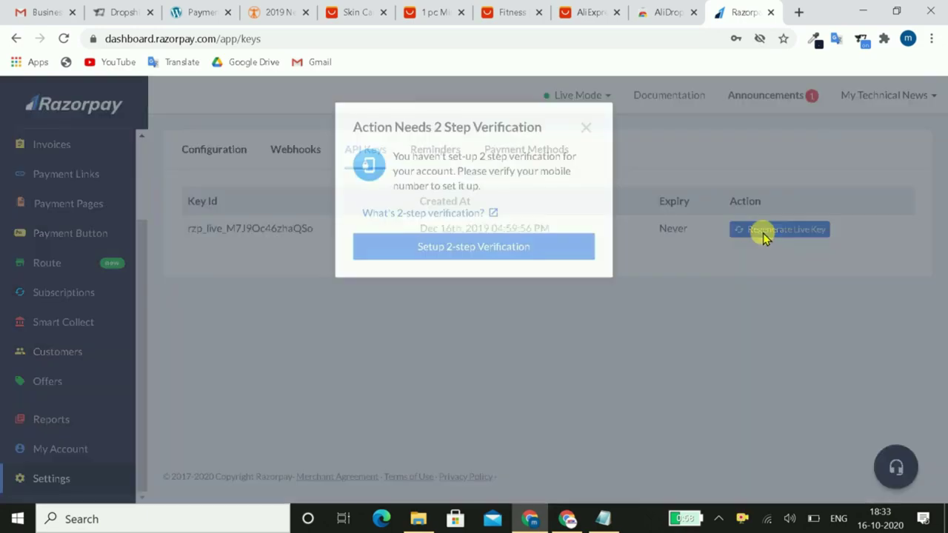
Verify the mobile number with the OTP, deactivate the old key immediately, and copy the new Key Id.
{"action": "left_click", "coordinate": [462, 273]}
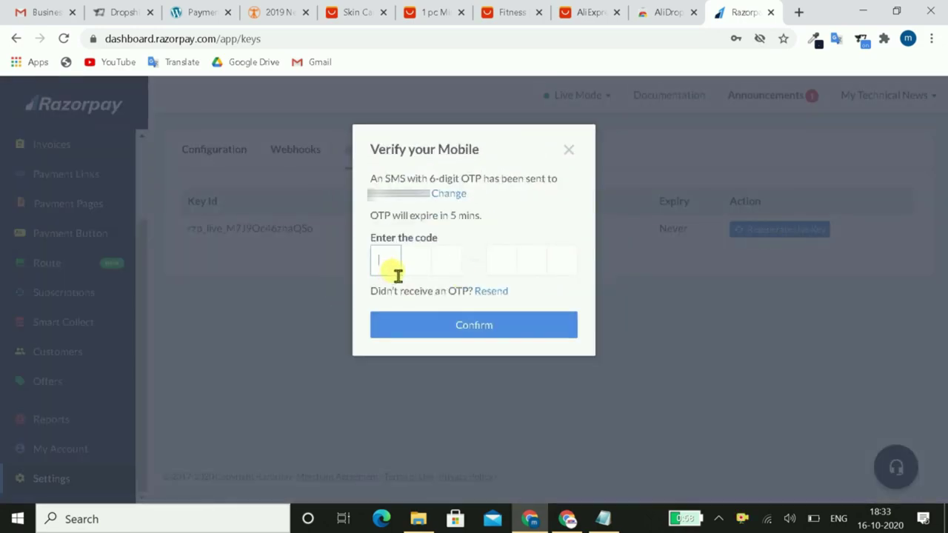
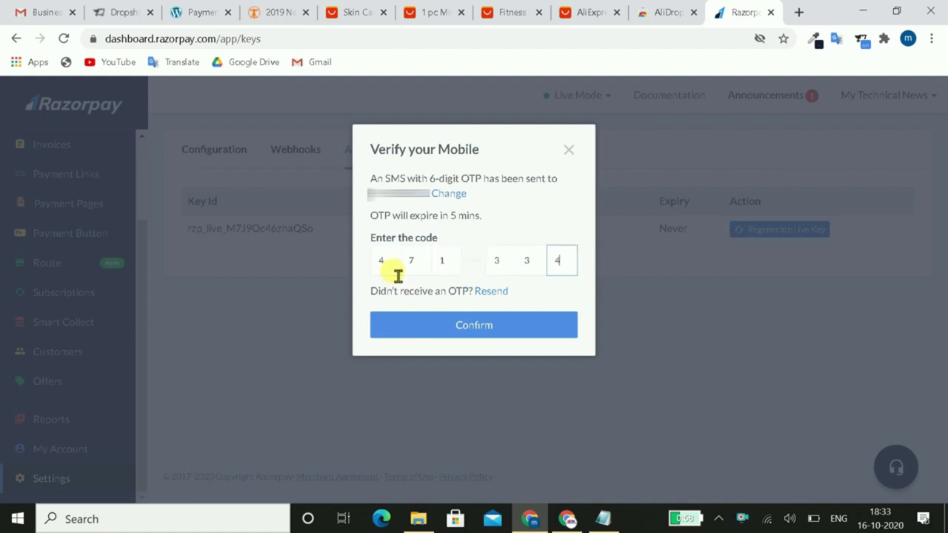
{"action": "left_click", "coordinate": [455, 328]}
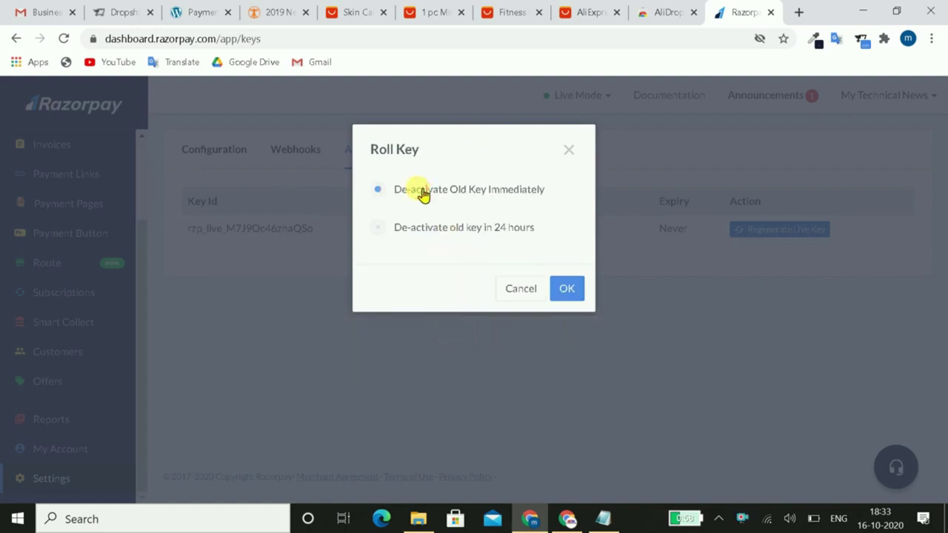
{"action": "left_click", "coordinate": [568, 293]}
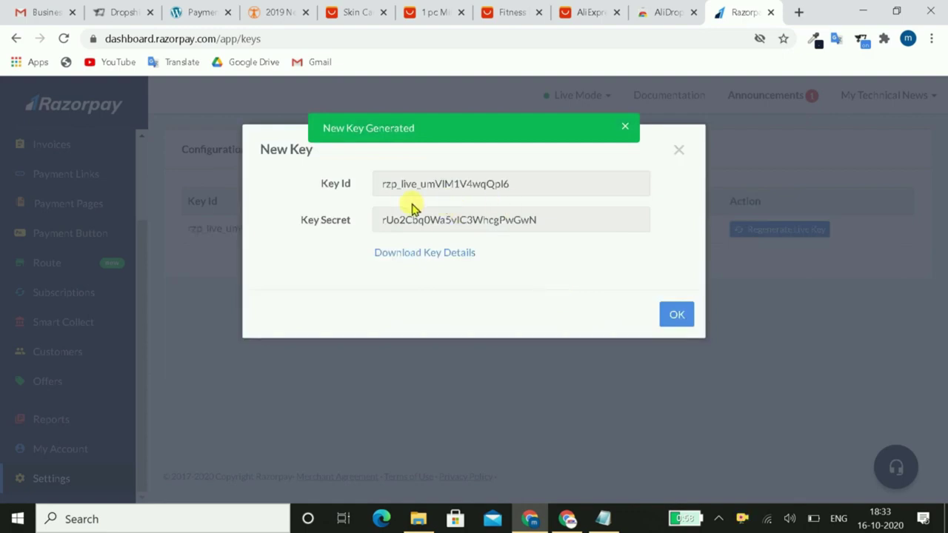
{"action": "left_click", "coordinate": [612, 200]}
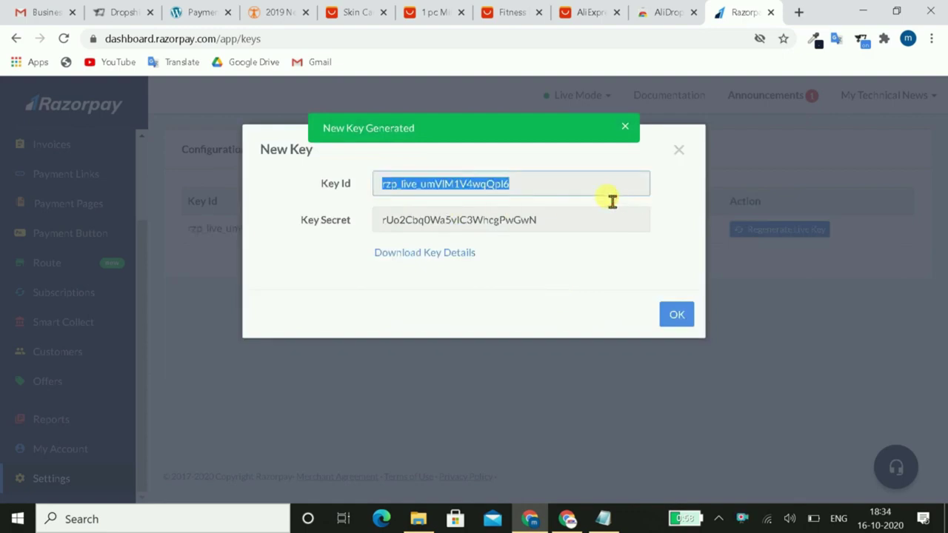
{"action": "left_click", "coordinate": [197, 12]}
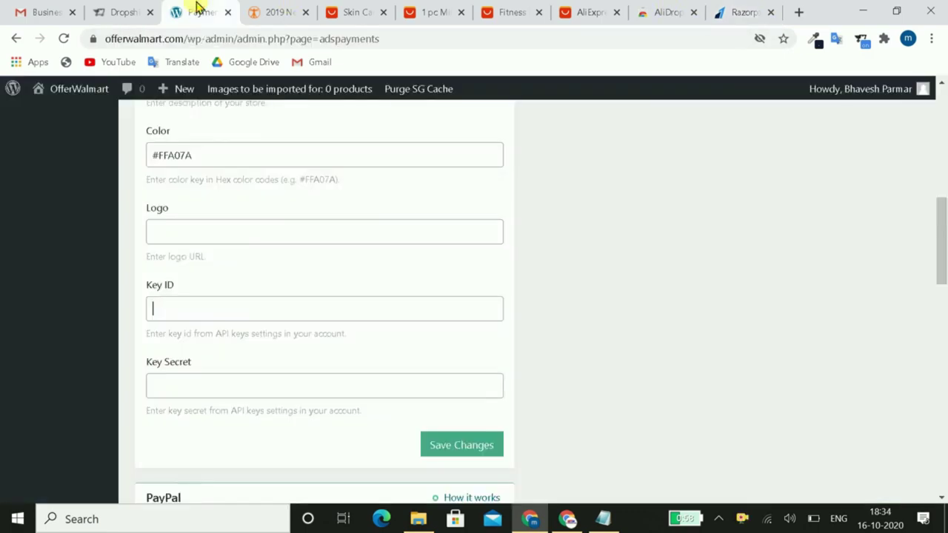
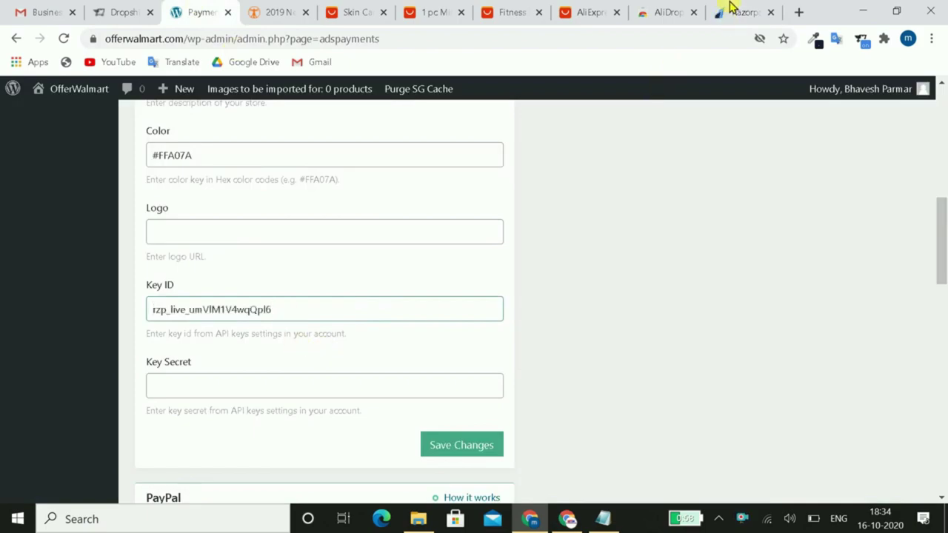
Fill the store's RazorPay Key ID and Key Secret with the new live key values.
{"action": "left_click", "coordinate": [732, 9]}
{"action": "left_click", "coordinate": [556, 231]}
{"action": "double_click", "coordinate": [556, 231]}
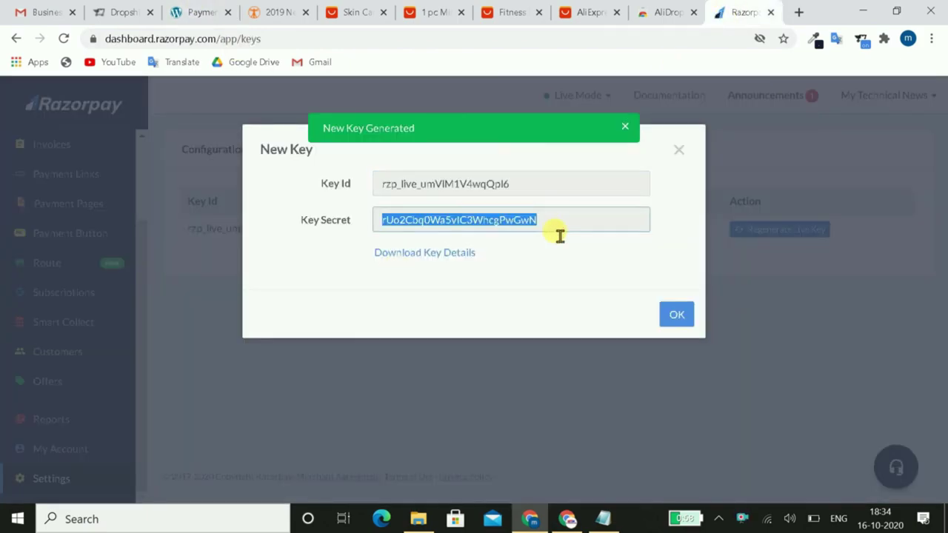
{"action": "key", "text": "ctrl+c"}
{"action": "left_click", "coordinate": [201, 11]}
{"action": "left_click", "coordinate": [334, 387]}
{"action": "key", "text": "ctrl+v"}
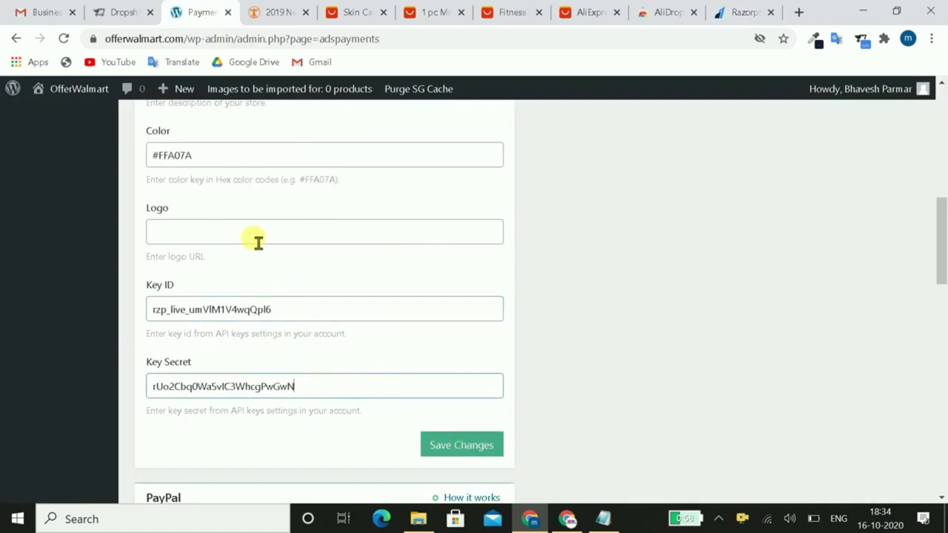
Save the RazorPay payment settings.
{"action": "scroll", "coordinate": [258, 242], "scroll_direction": "up", "scroll_amount": 1}
{"action": "scroll", "coordinate": [258, 242], "scroll_direction": "down", "scroll_amount": 2}
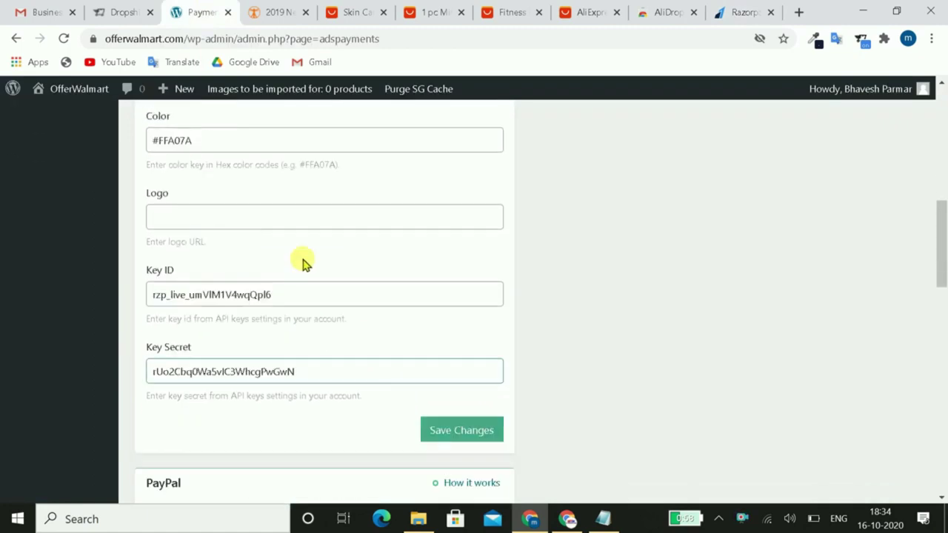
{"action": "left_click", "coordinate": [449, 429]}
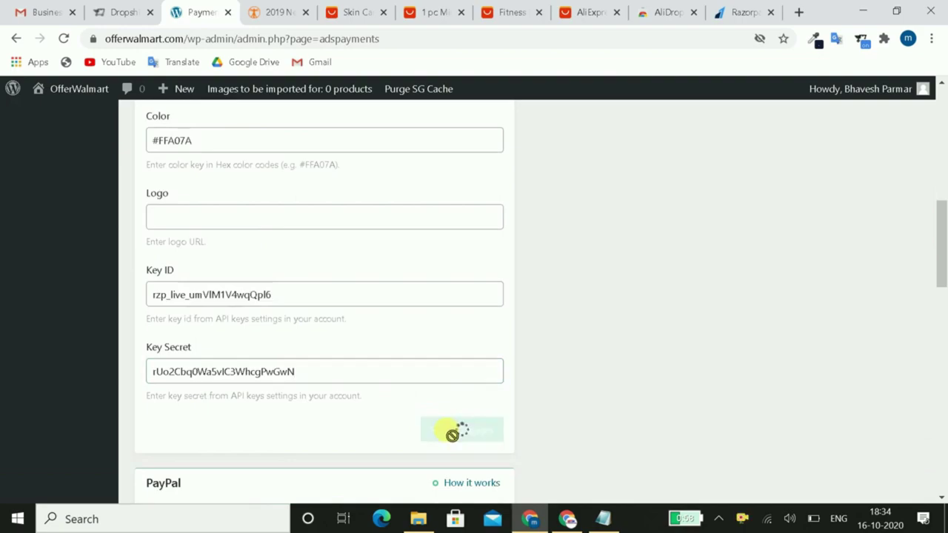
{"action": "scroll", "coordinate": [311, 295], "scroll_direction": "up", "scroll_amount": 4}
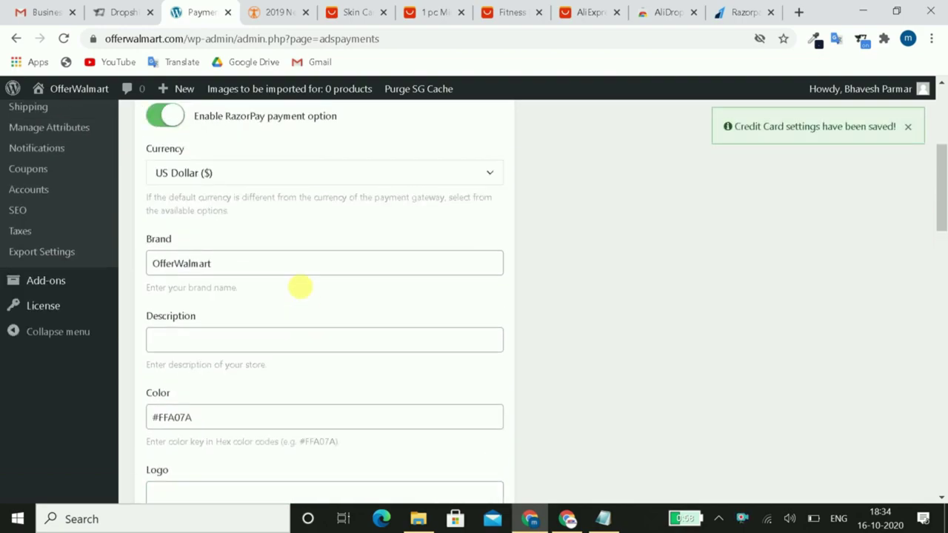
{"action": "scroll", "coordinate": [300, 288], "scroll_direction": "down", "scroll_amount": 8}
{"action": "scroll", "coordinate": [302, 291], "scroll_direction": "up", "scroll_amount": 1}
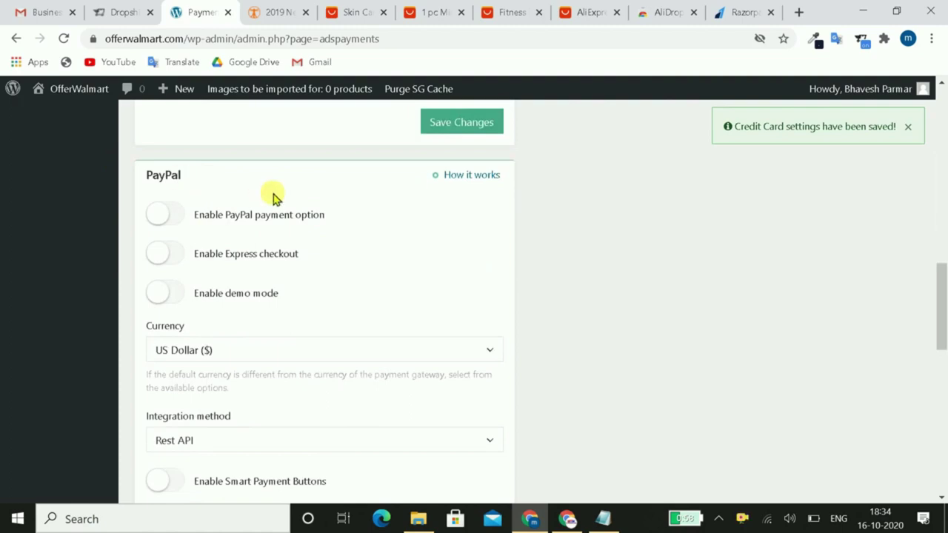
Turn on the PayPal payment option.
{"action": "left_click", "coordinate": [160, 217]}
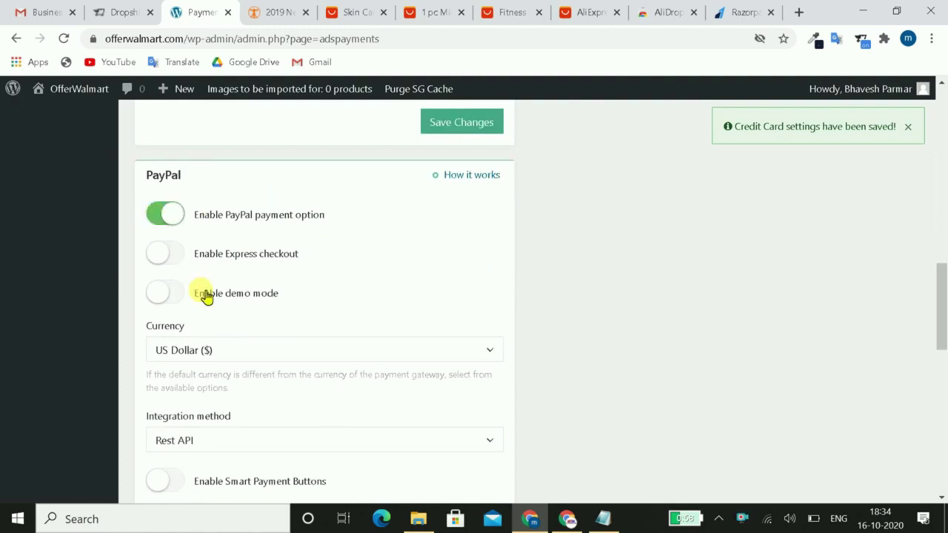
{"action": "scroll", "coordinate": [203, 293], "scroll_direction": "down", "scroll_amount": 2}
{"action": "scroll", "coordinate": [202, 294], "scroll_direction": "down", "scroll_amount": 1}
{"action": "scroll", "coordinate": [204, 294], "scroll_direction": "down", "scroll_amount": 1}
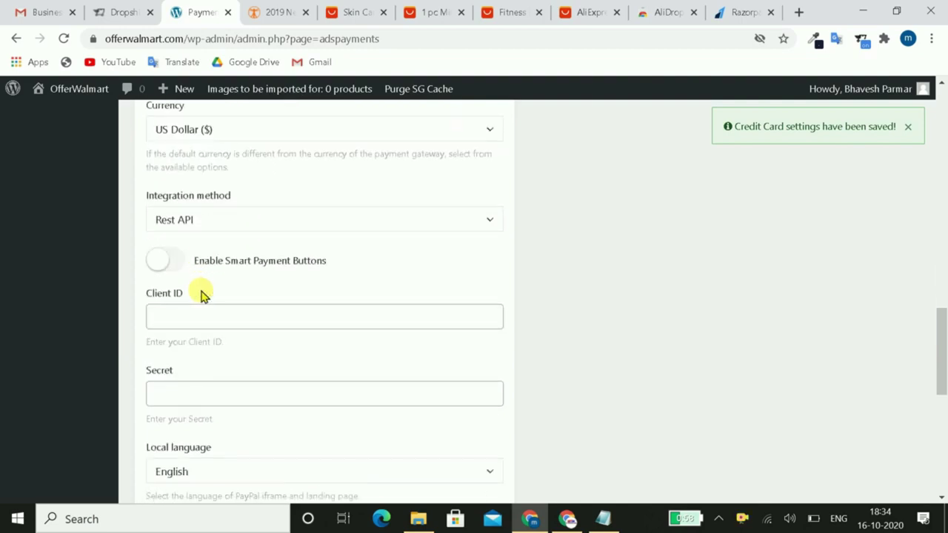
{"action": "scroll", "coordinate": [200, 389], "scroll_direction": "down", "scroll_amount": 3}
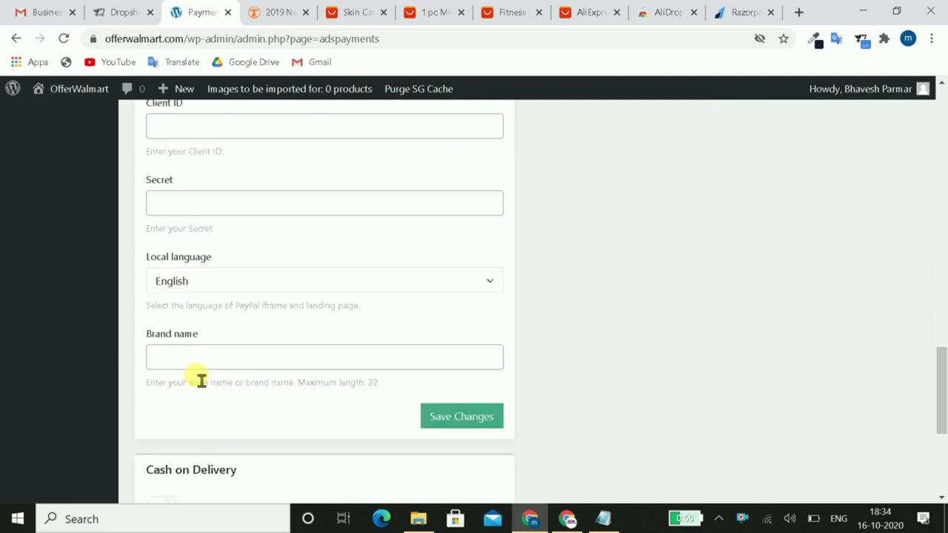
{"action": "scroll", "coordinate": [201, 379], "scroll_direction": "up", "scroll_amount": 2}
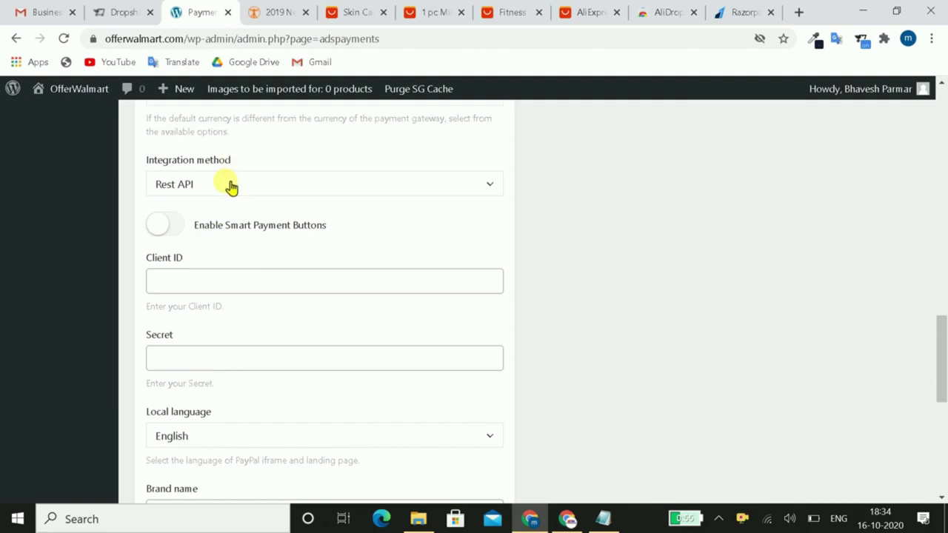
Set PayPal to the Classic integration with the seller's e-mail, and save the settings.
{"action": "left_click", "coordinate": [231, 186]}
{"action": "left_click", "coordinate": [187, 243]}
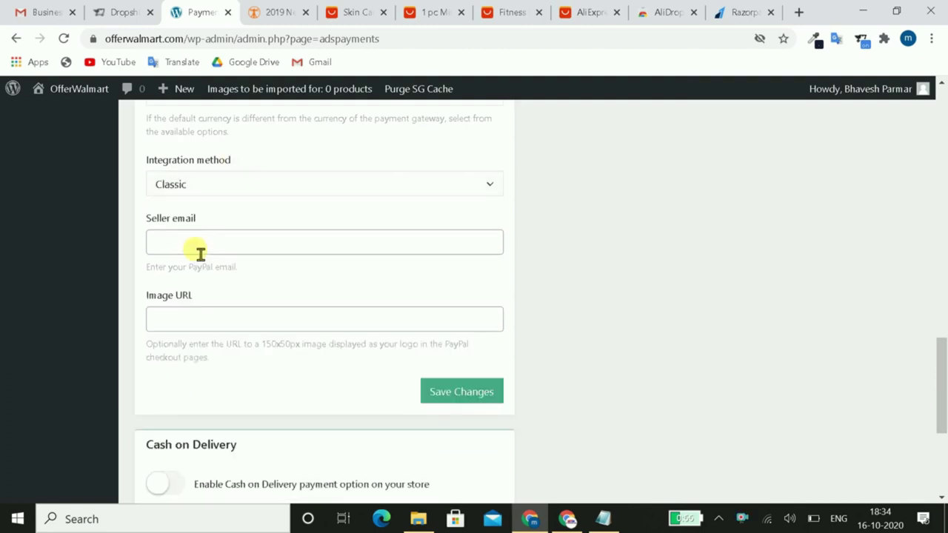
{"action": "left_click", "coordinate": [210, 257]}
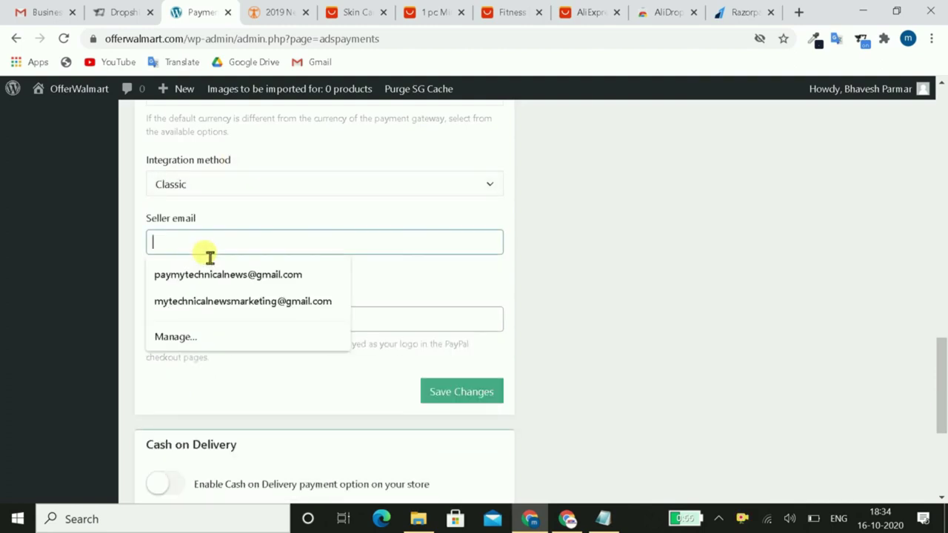
{"action": "left_click", "coordinate": [214, 302]}
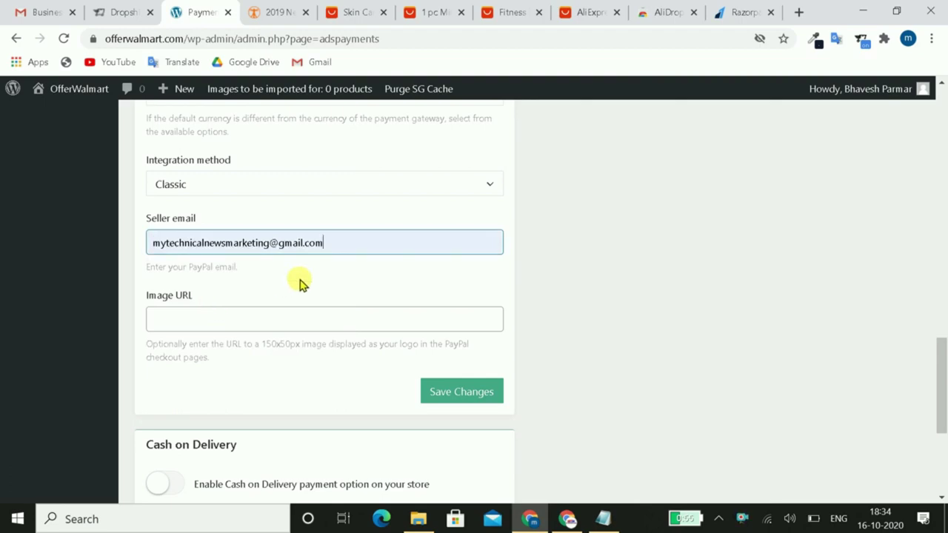
{"action": "key", "text": "BackSpace"}
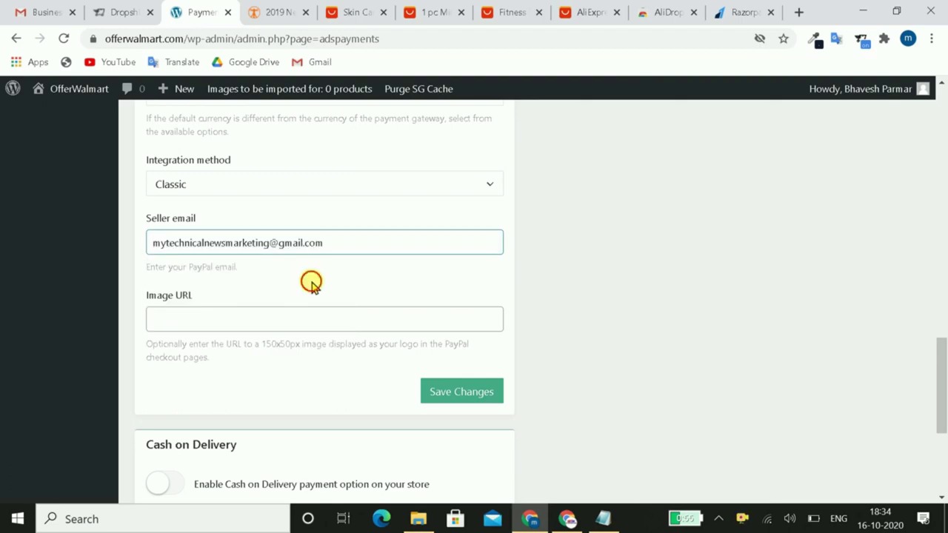
{"action": "left_click", "coordinate": [453, 398]}
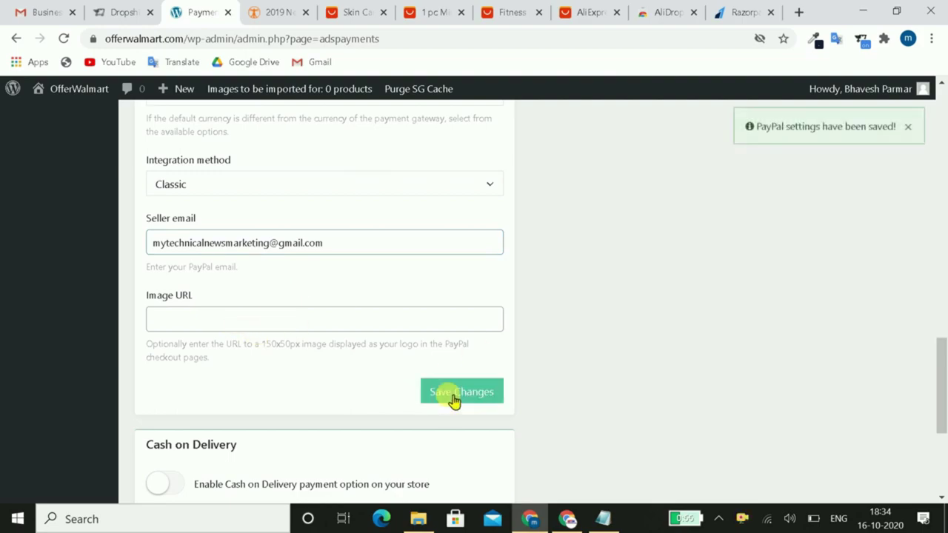
{"action": "scroll", "coordinate": [454, 400], "scroll_direction": "up", "scroll_amount": 15}
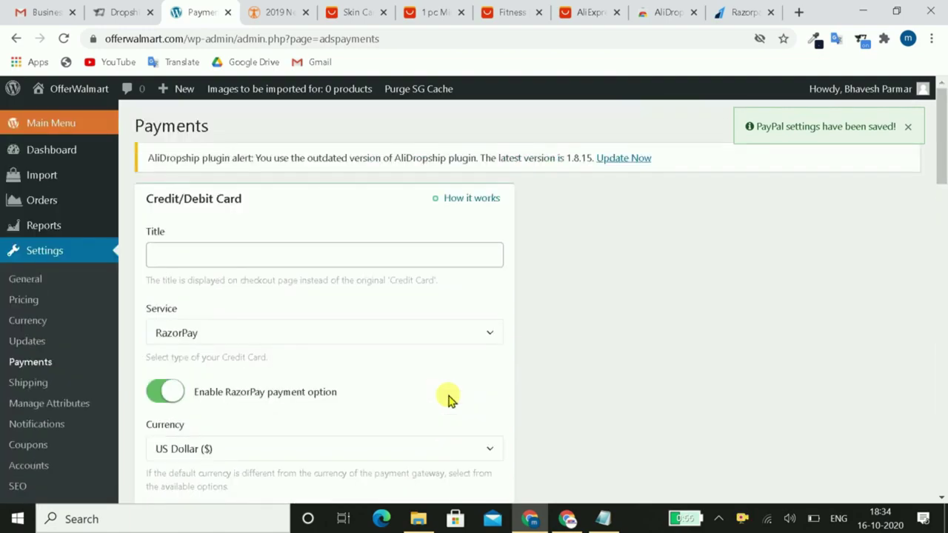
{"action": "scroll", "coordinate": [169, 285], "scroll_direction": "down", "scroll_amount": 2}
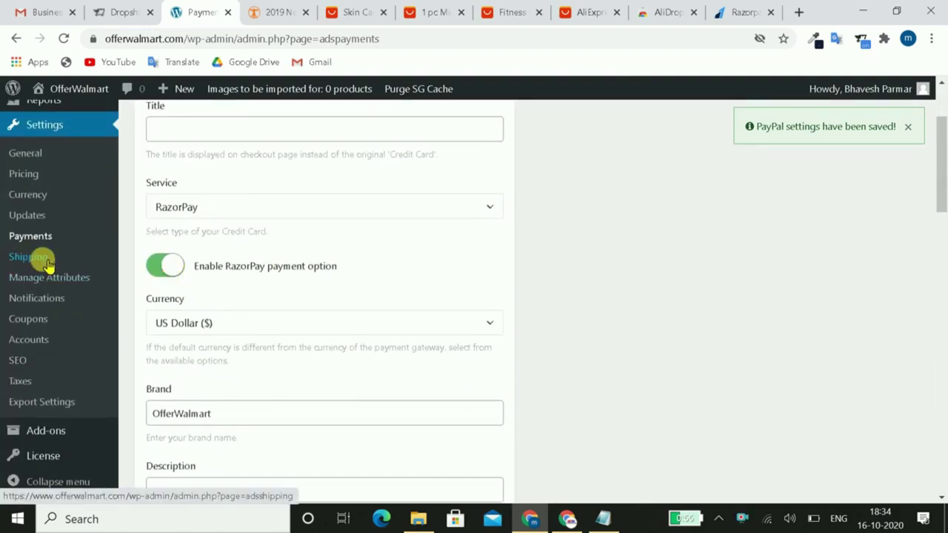
Open the Shipping settings and review the list of countries shipped to.
{"action": "left_click", "coordinate": [44, 259]}
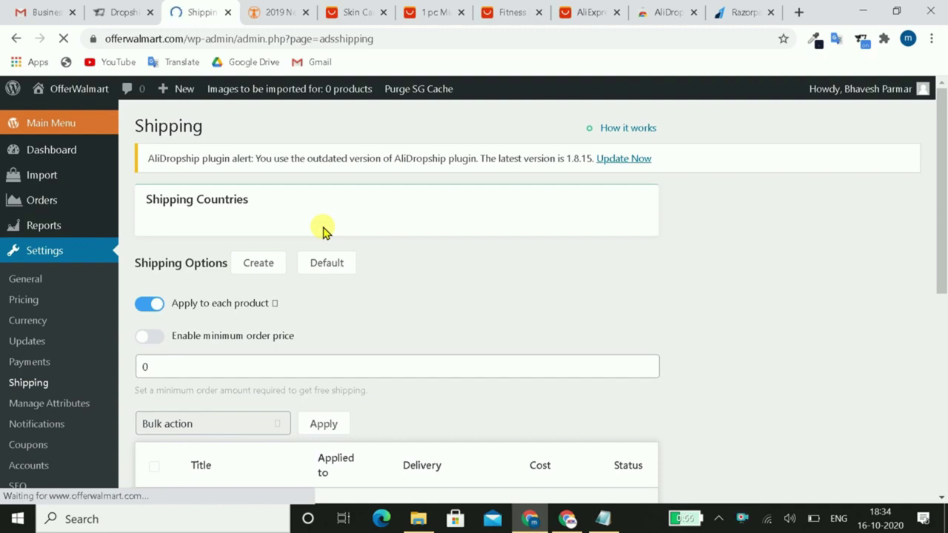
{"action": "scroll", "coordinate": [323, 232], "scroll_direction": "down", "scroll_amount": 1}
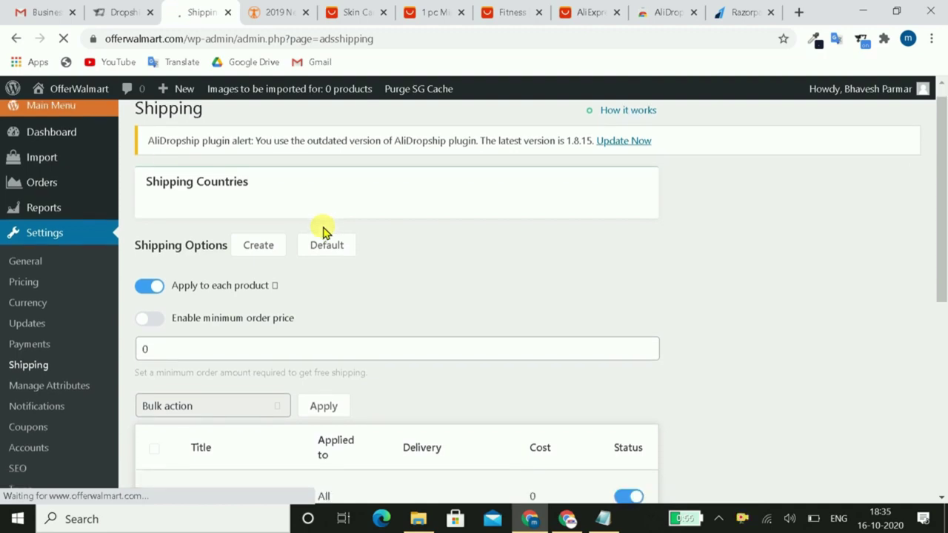
{"action": "scroll", "coordinate": [323, 231], "scroll_direction": "down", "scroll_amount": 1}
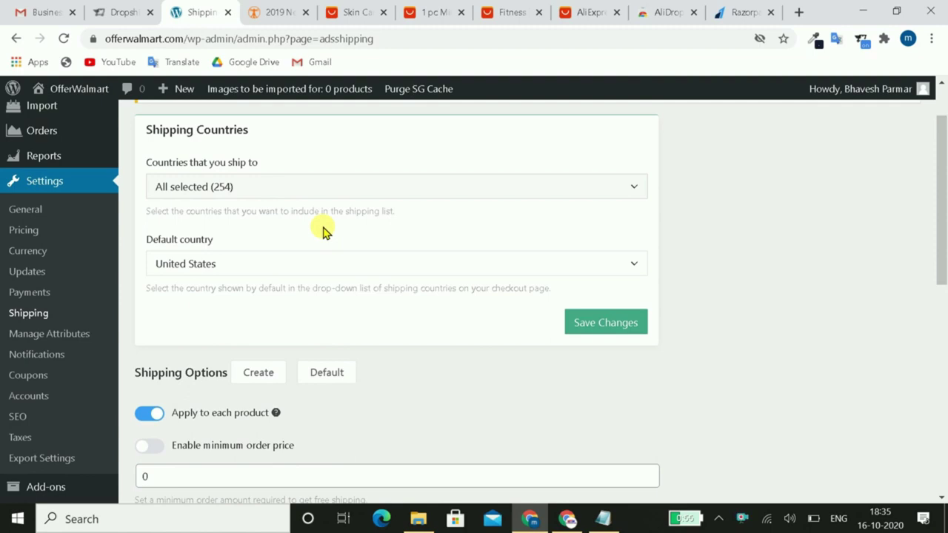
{"action": "left_click", "coordinate": [275, 190]}
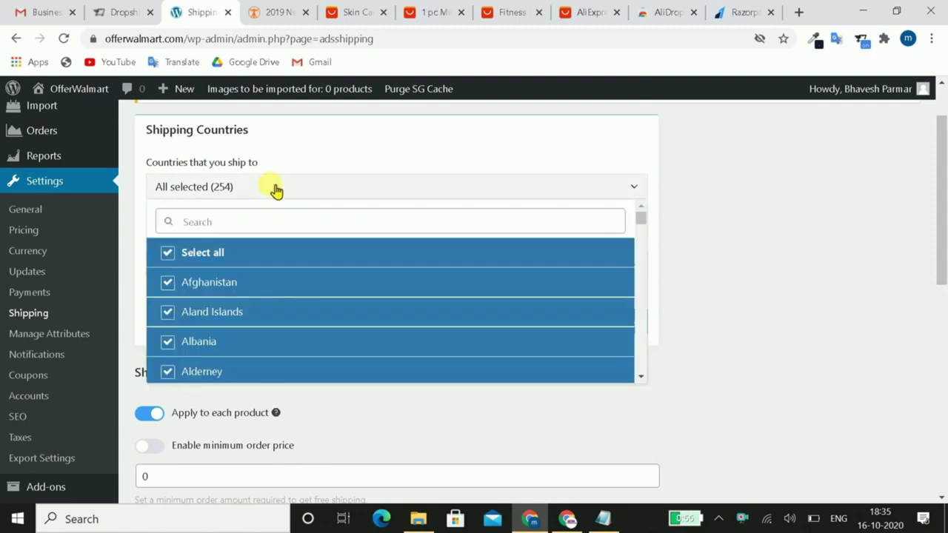
{"action": "left_click", "coordinate": [256, 186]}
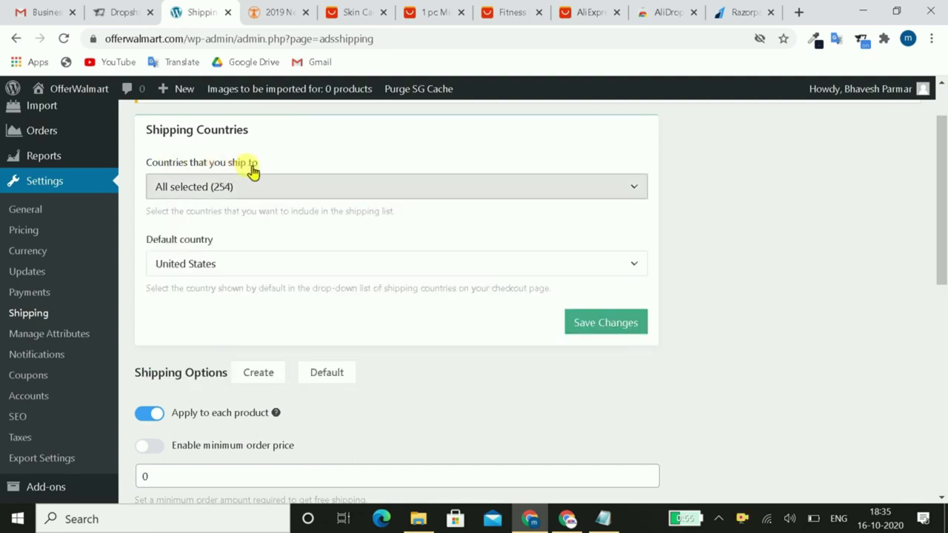
{"action": "left_click", "coordinate": [295, 190]}
{"action": "scroll", "coordinate": [271, 345], "scroll_direction": "down", "scroll_amount": 5}
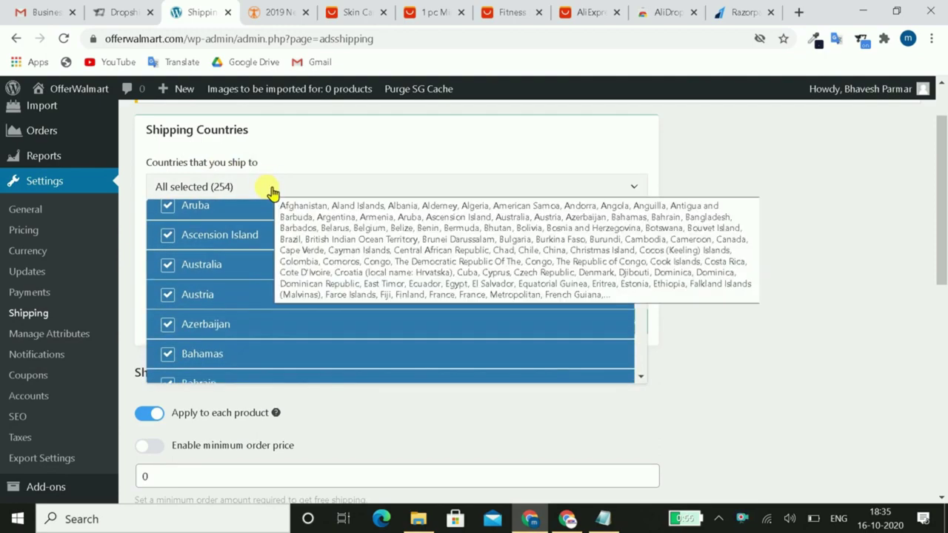
{"action": "scroll", "coordinate": [229, 304], "scroll_direction": "down", "scroll_amount": 4}
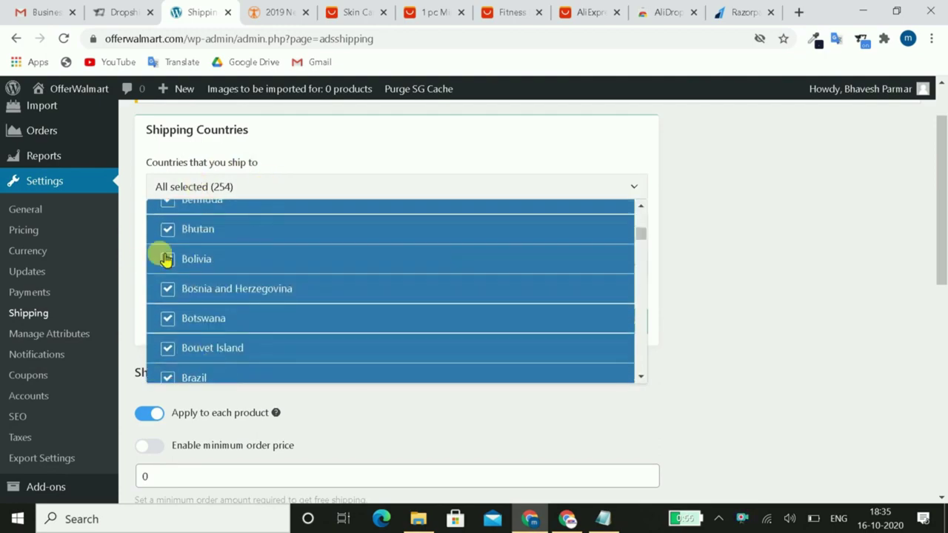
{"action": "left_click", "coordinate": [253, 186]}
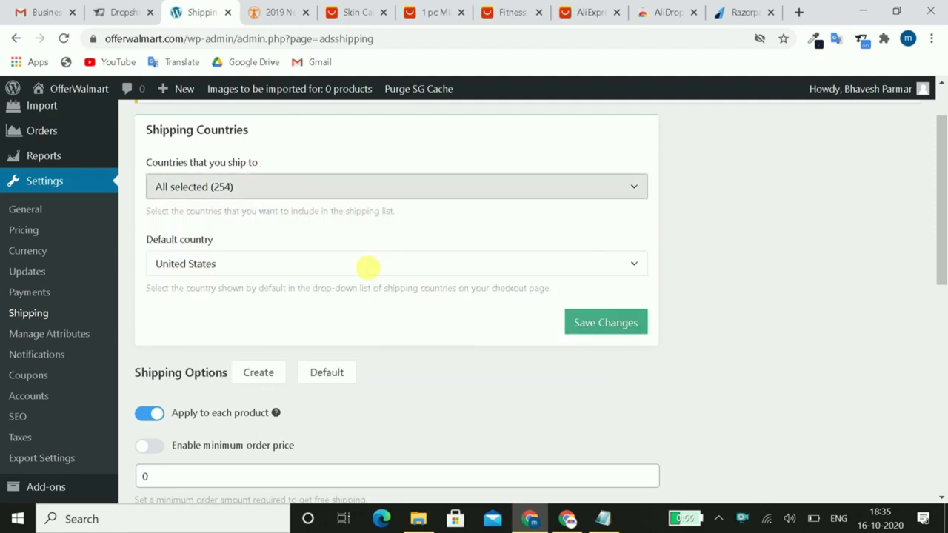
Check the default country choices, keeping United States.
{"action": "left_click", "coordinate": [338, 271]}
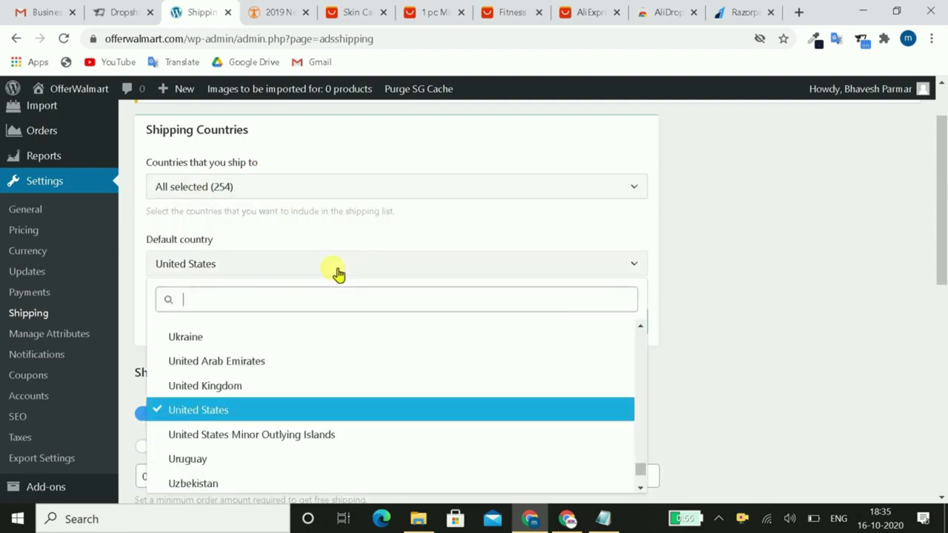
{"action": "left_click", "coordinate": [252, 261]}
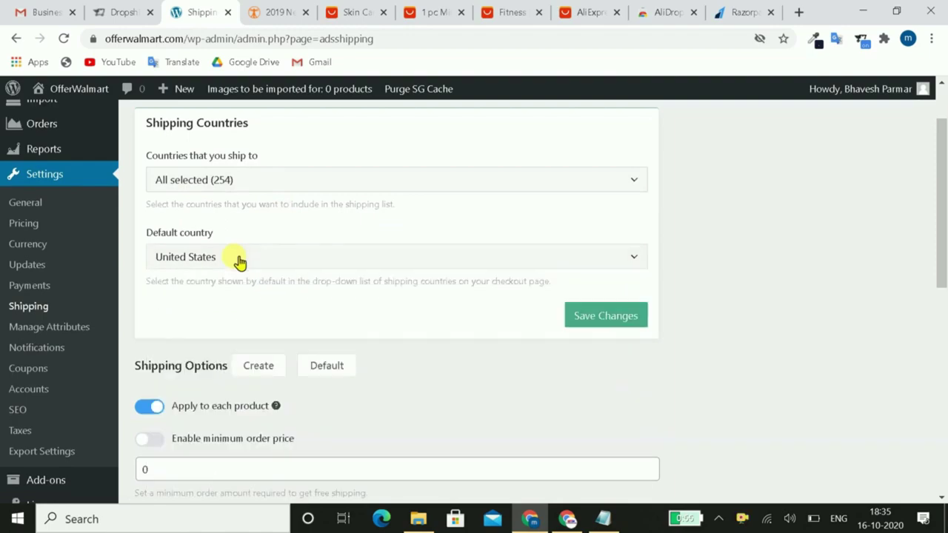
{"action": "scroll", "coordinate": [253, 265], "scroll_direction": "down", "scroll_amount": 1}
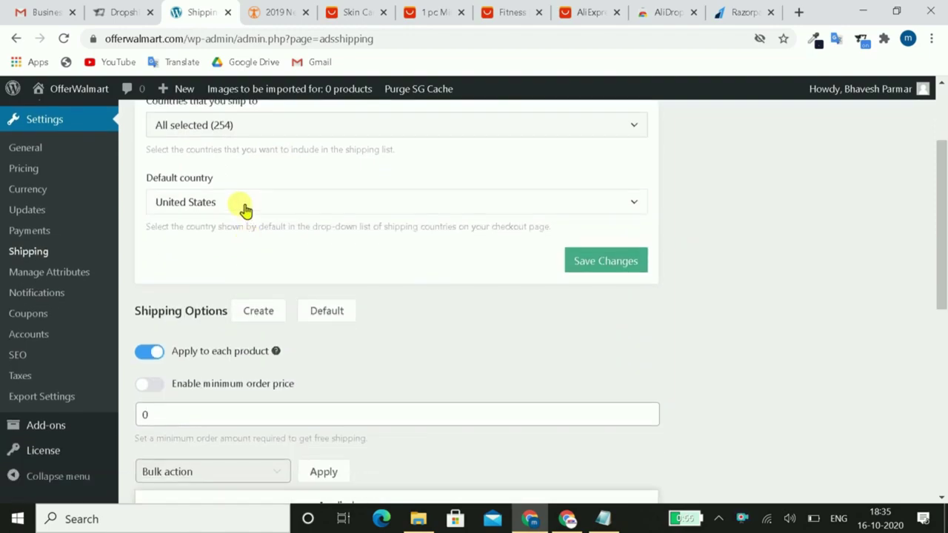
{"action": "left_click", "coordinate": [245, 211]}
{"action": "left_click", "coordinate": [245, 211]}
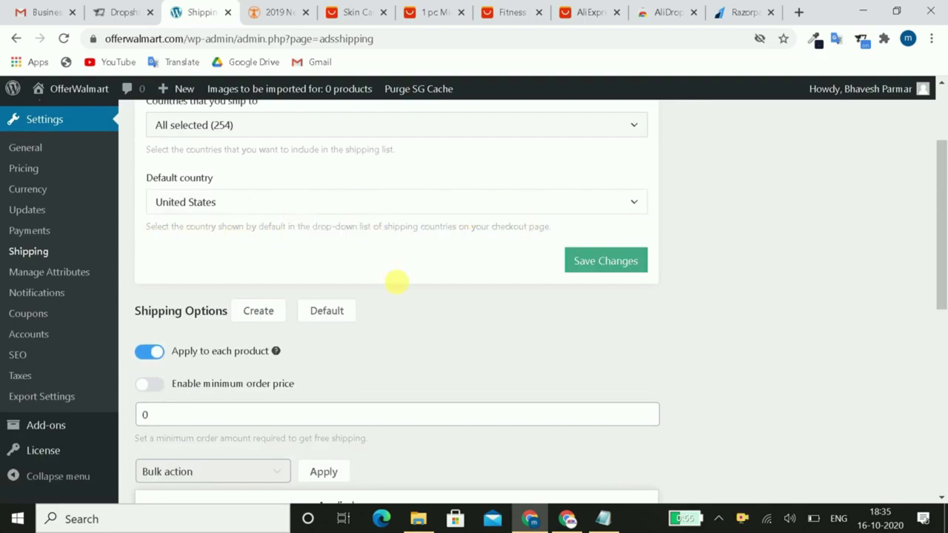
Switch on the Expedited shipping row and open its edit form.
{"action": "scroll", "coordinate": [286, 317], "scroll_direction": "down", "scroll_amount": 1}
{"action": "scroll", "coordinate": [282, 317], "scroll_direction": "down", "scroll_amount": 2}
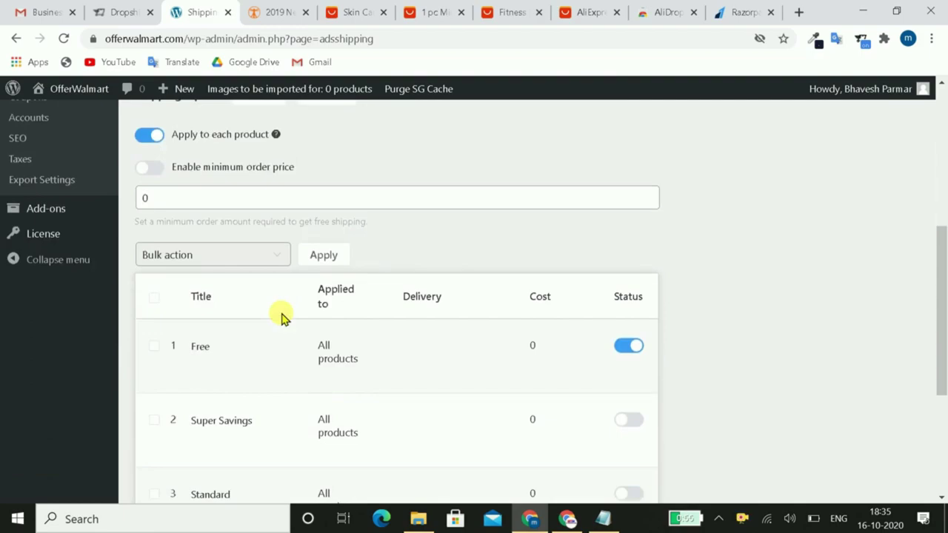
{"action": "scroll", "coordinate": [281, 316], "scroll_direction": "down", "scroll_amount": 3}
{"action": "scroll", "coordinate": [189, 222], "scroll_direction": "up", "scroll_amount": 1}
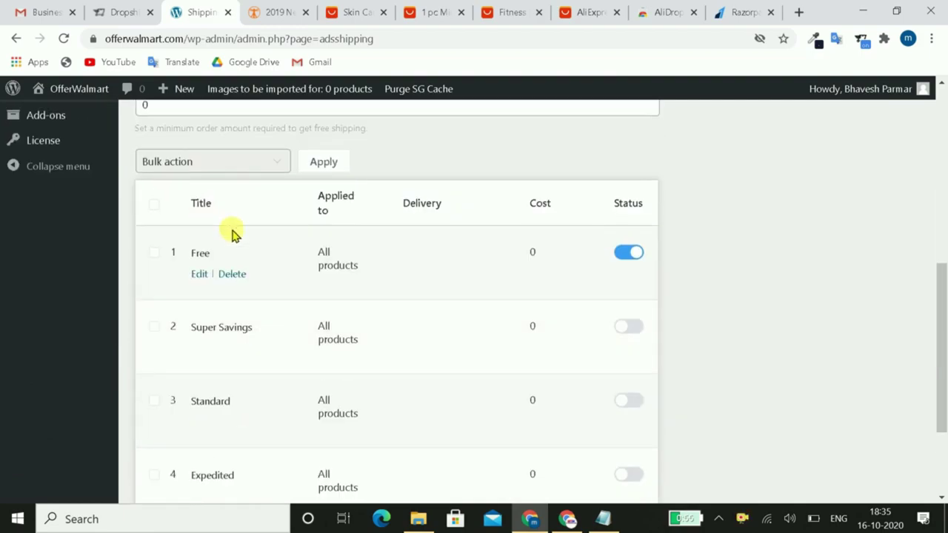
{"action": "scroll", "coordinate": [222, 256], "scroll_direction": "down", "scroll_amount": 1}
{"action": "scroll", "coordinate": [249, 307], "scroll_direction": "down", "scroll_amount": 2}
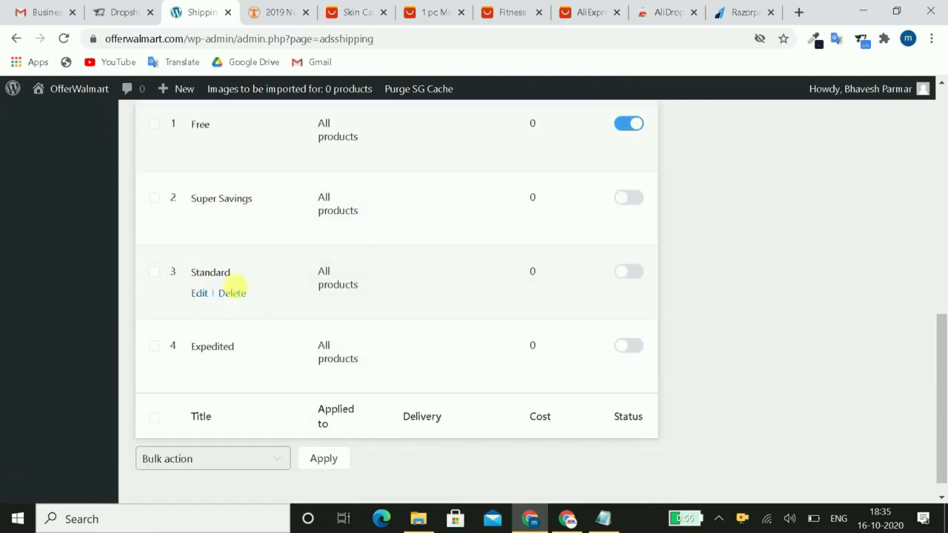
{"action": "scroll", "coordinate": [250, 357], "scroll_direction": "up", "scroll_amount": 2}
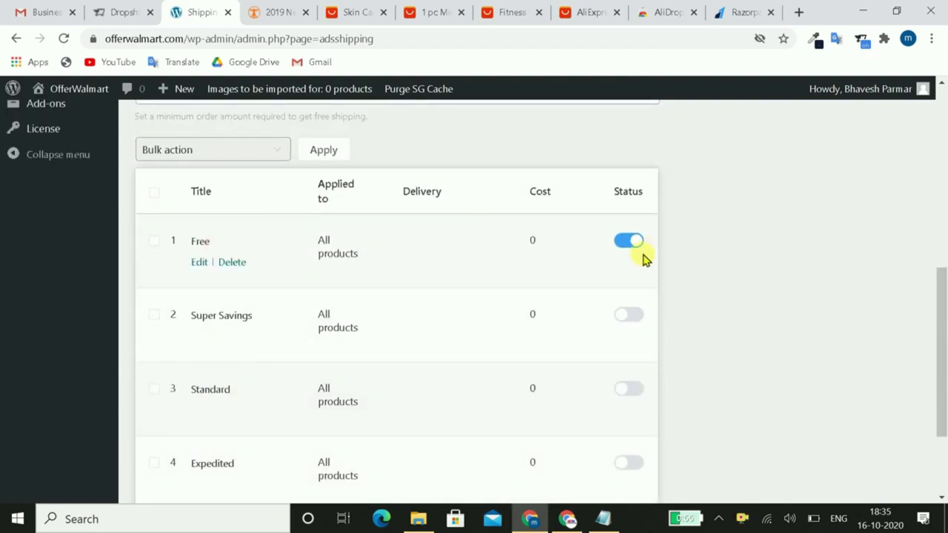
{"action": "scroll", "coordinate": [375, 306], "scroll_direction": "down", "scroll_amount": 2}
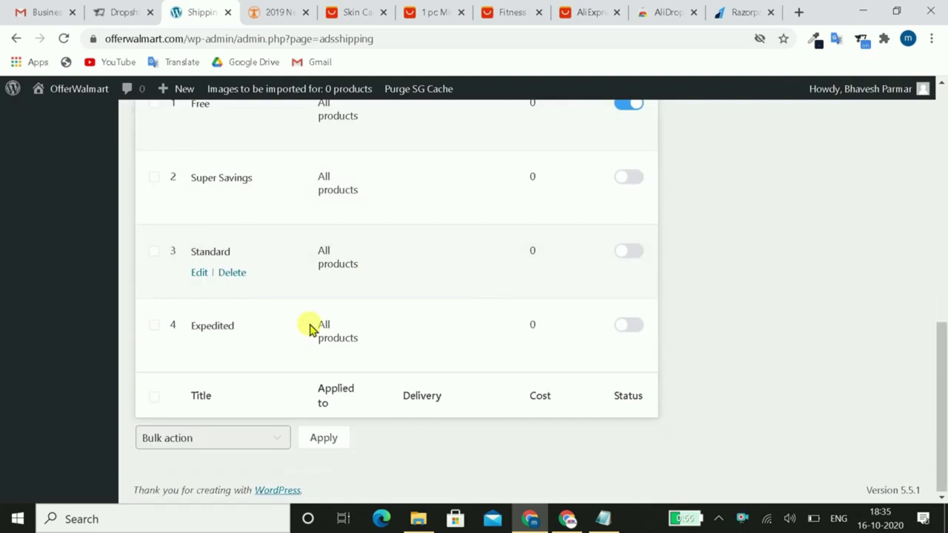
{"action": "left_click", "coordinate": [625, 332]}
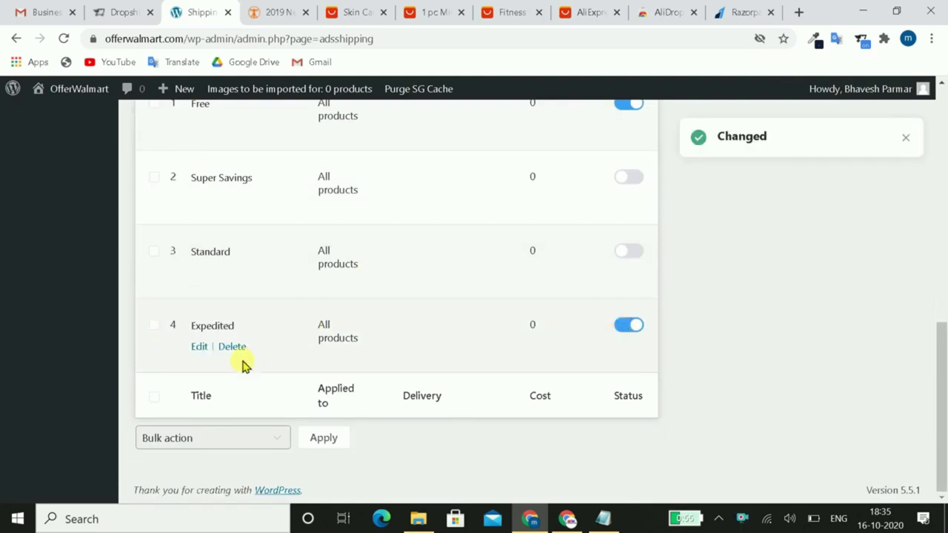
{"action": "left_click", "coordinate": [200, 348]}
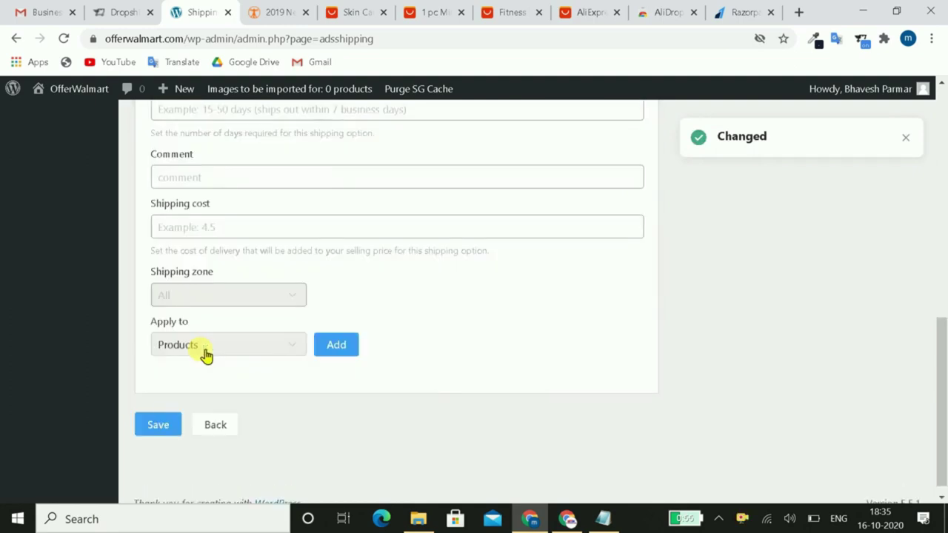
Rename the shipping option title from Expedited to 'Express Shipping'.
{"action": "scroll", "coordinate": [209, 358], "scroll_direction": "up", "scroll_amount": 2}
{"action": "scroll", "coordinate": [226, 245], "scroll_direction": "up", "scroll_amount": 1}
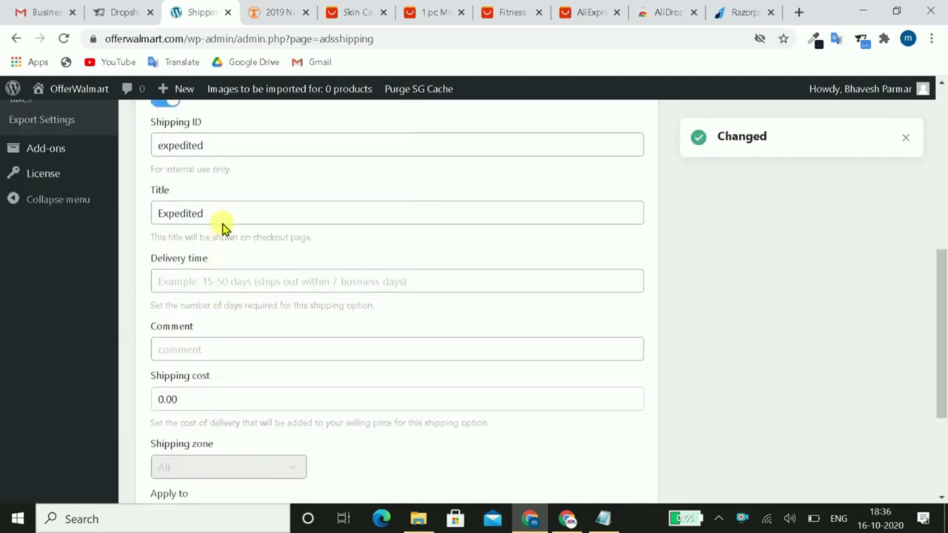
{"action": "left_click", "coordinate": [232, 222]}
{"action": "double_click", "coordinate": [233, 225]}
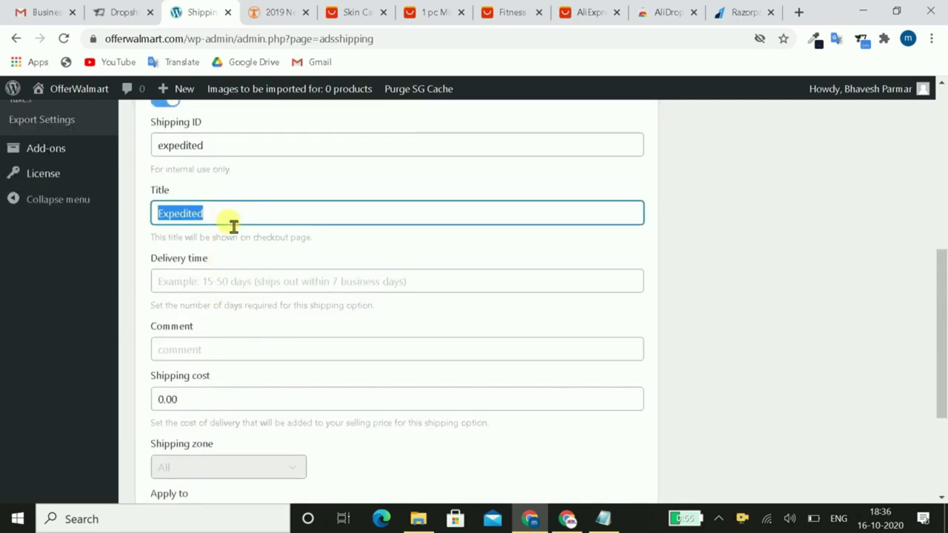
{"action": "key", "text": "BackSpace"}
{"action": "type", "text": "E"}
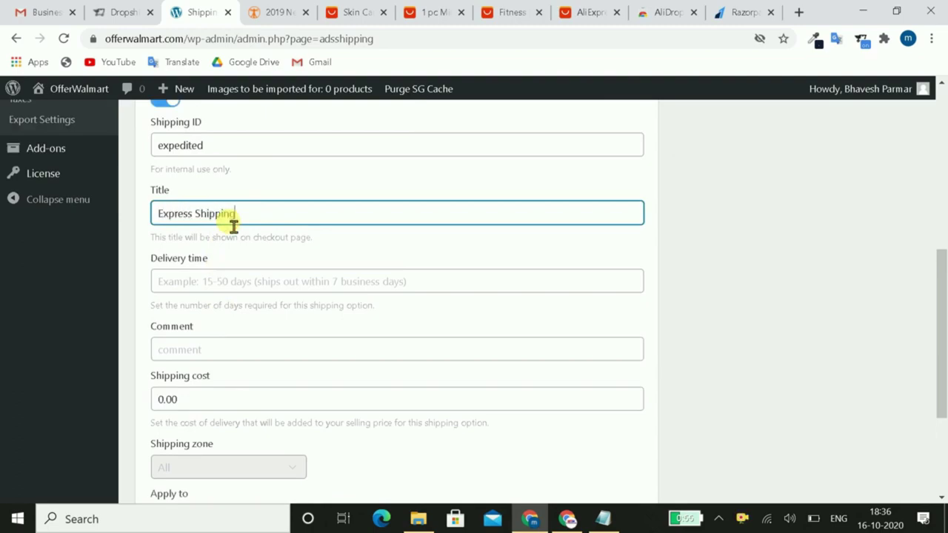
{"action": "type", "text": "xpress Shipping"}
{"action": "scroll", "coordinate": [230, 328], "scroll_direction": "down", "scroll_amount": 3}
{"action": "scroll", "coordinate": [239, 225], "scroll_direction": "up", "scroll_amount": 3}
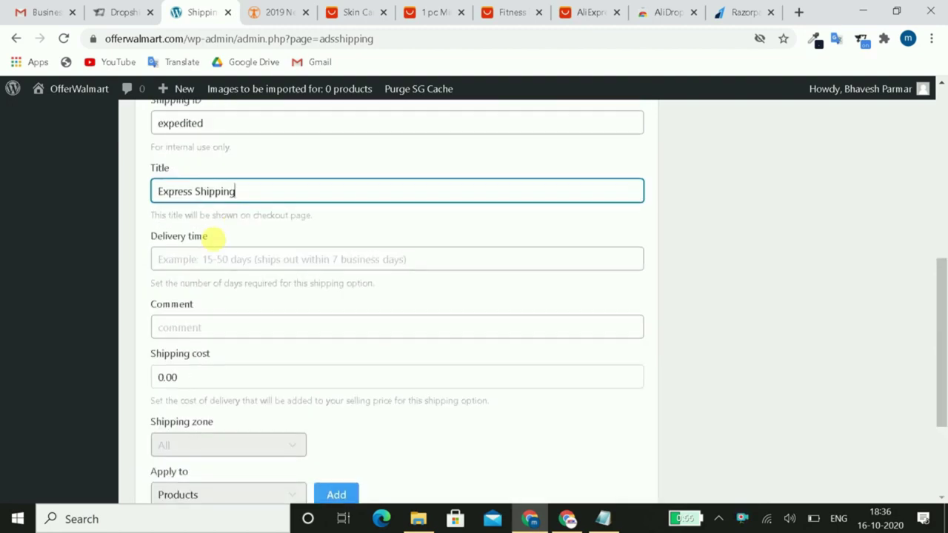
Enter 15 as the delivery time and save the Express Shipping option.
{"action": "left_click", "coordinate": [208, 260]}
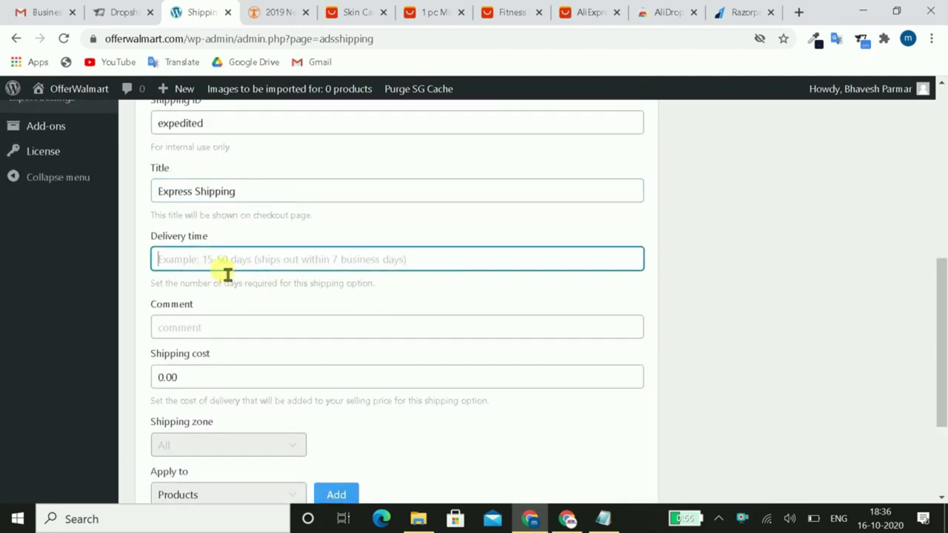
{"action": "type", "text": "15-20"}
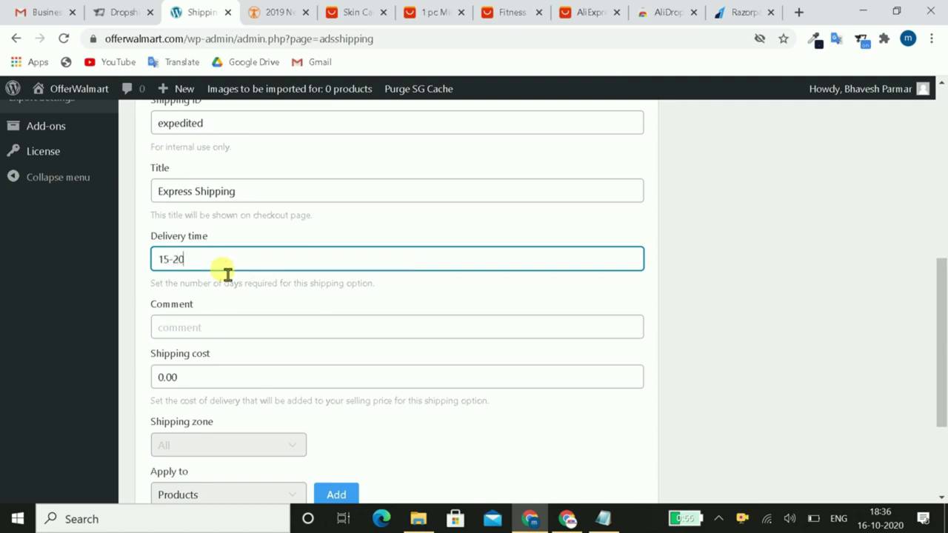
{"action": "scroll", "coordinate": [226, 311], "scroll_direction": "down", "scroll_amount": 3}
{"action": "left_click", "coordinate": [171, 419]}
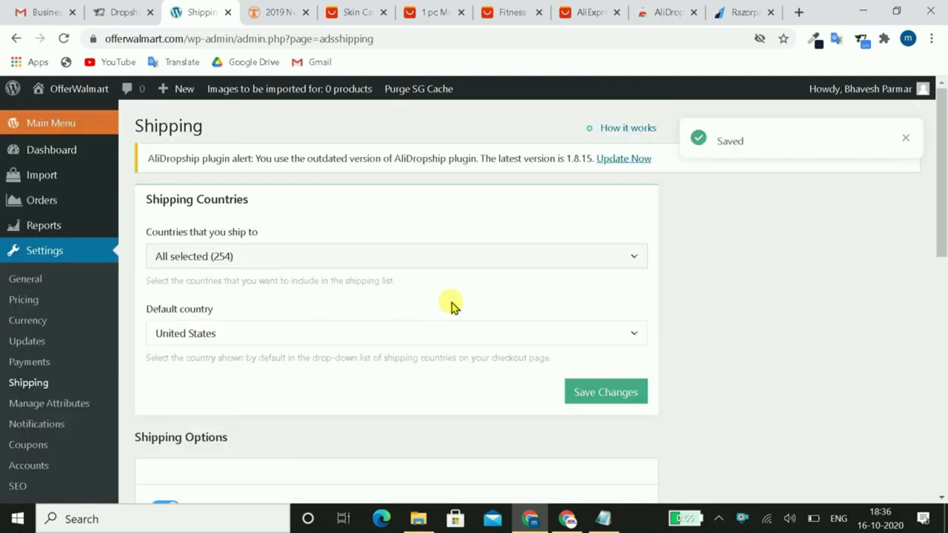
Go back to the Shipping Options list and open the Notifications settings.
{"action": "scroll", "coordinate": [348, 426], "scroll_direction": "down", "scroll_amount": 8}
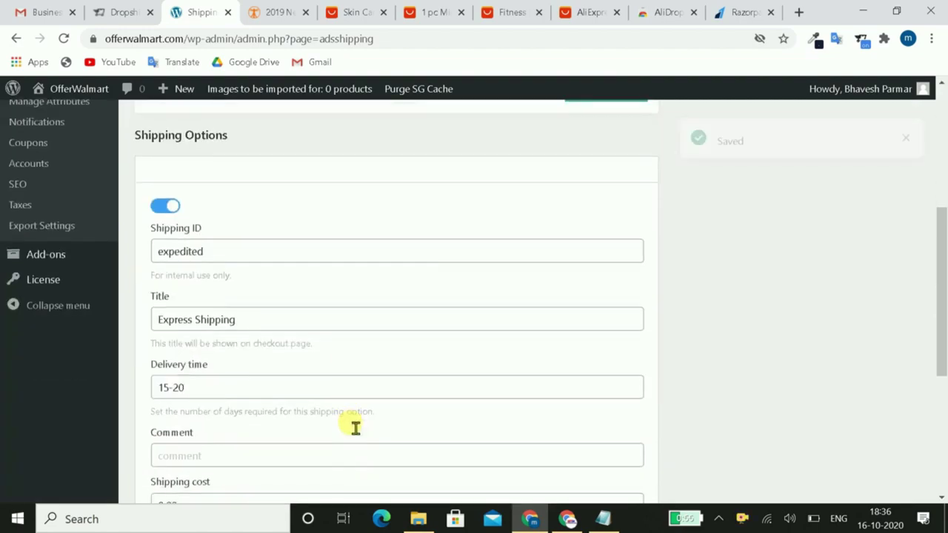
{"action": "left_click", "coordinate": [210, 413]}
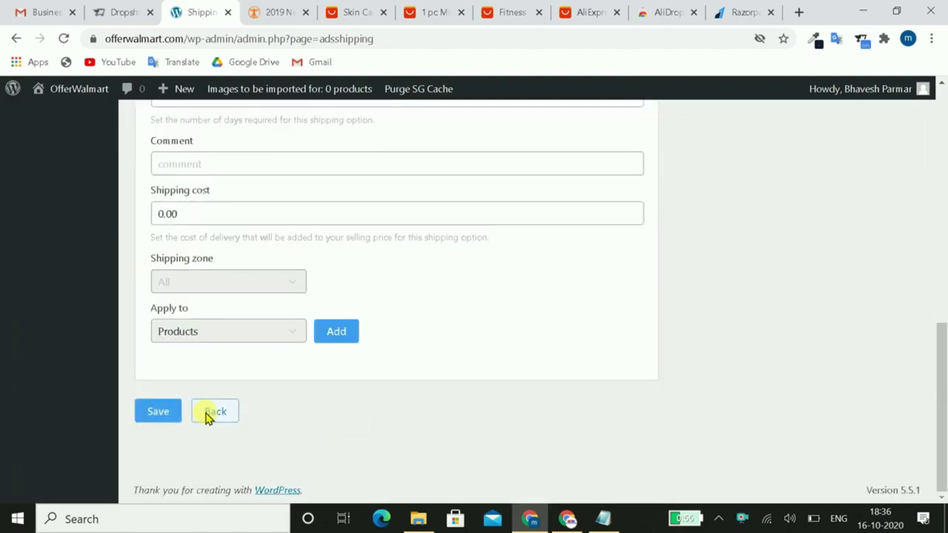
{"action": "scroll", "coordinate": [244, 344], "scroll_direction": "up", "scroll_amount": 2}
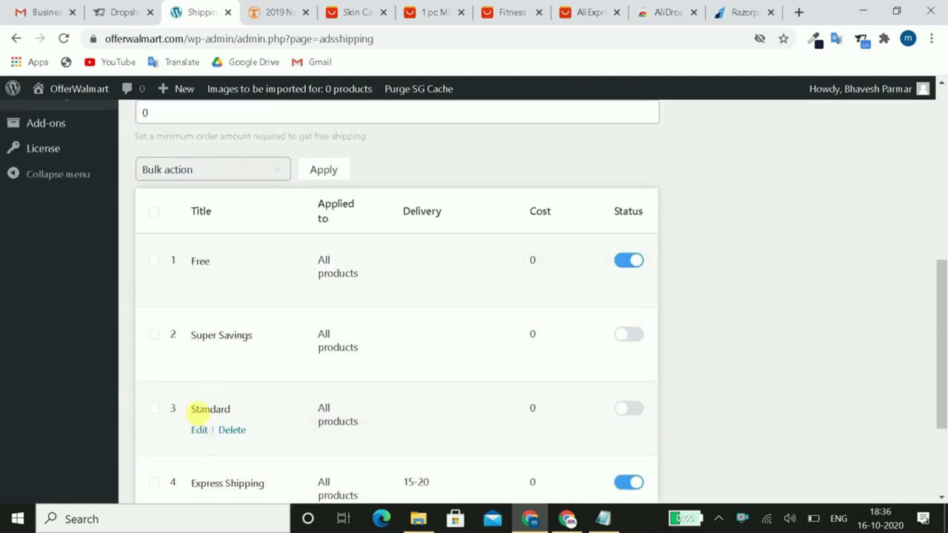
{"action": "scroll", "coordinate": [214, 354], "scroll_direction": "up", "scroll_amount": 2}
{"action": "scroll", "coordinate": [215, 354], "scroll_direction": "up", "scroll_amount": 1}
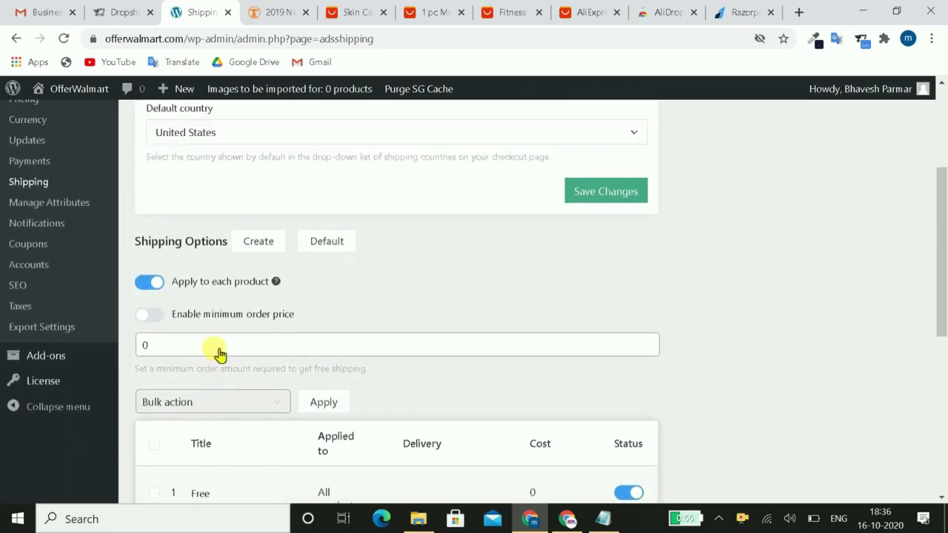
{"action": "left_click", "coordinate": [36, 247]}
{"action": "scroll", "coordinate": [214, 345], "scroll_direction": "down", "scroll_amount": 2}
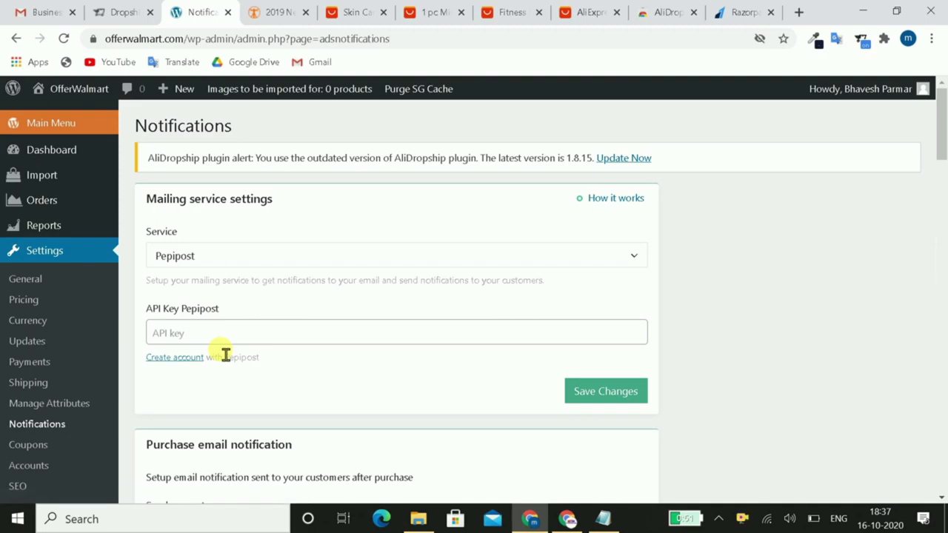
Change the mailing service from Pepipost to SMTP, showing host localhost and port 25.
{"action": "scroll", "coordinate": [223, 352], "scroll_direction": "down", "scroll_amount": 15}
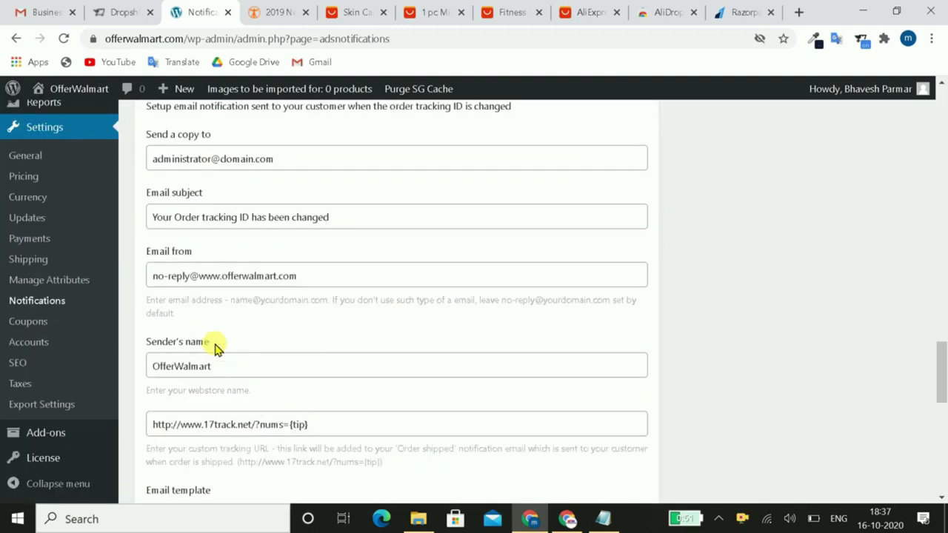
{"action": "scroll", "coordinate": [222, 352], "scroll_direction": "down", "scroll_amount": 5}
{"action": "scroll", "coordinate": [223, 352], "scroll_direction": "up", "scroll_amount": 10}
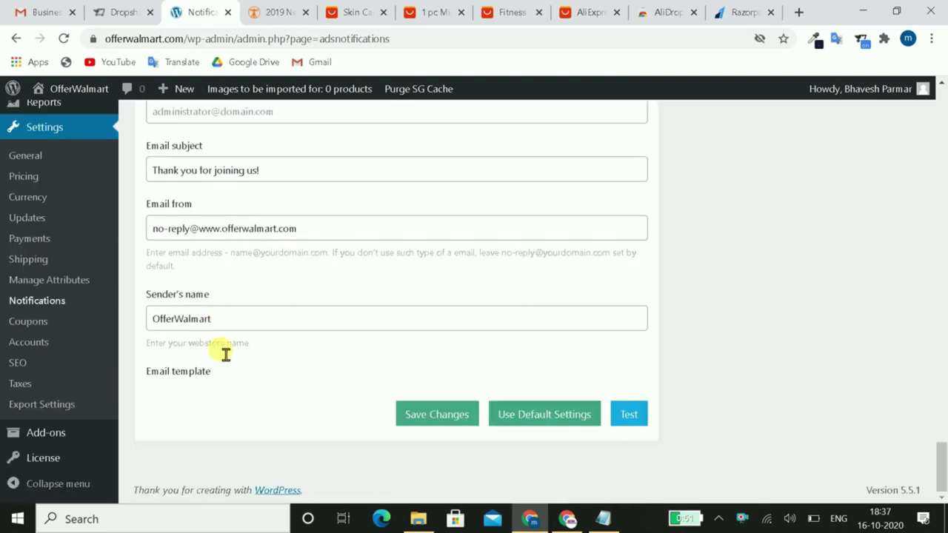
{"action": "scroll", "coordinate": [216, 348], "scroll_direction": "up", "scroll_amount": 15}
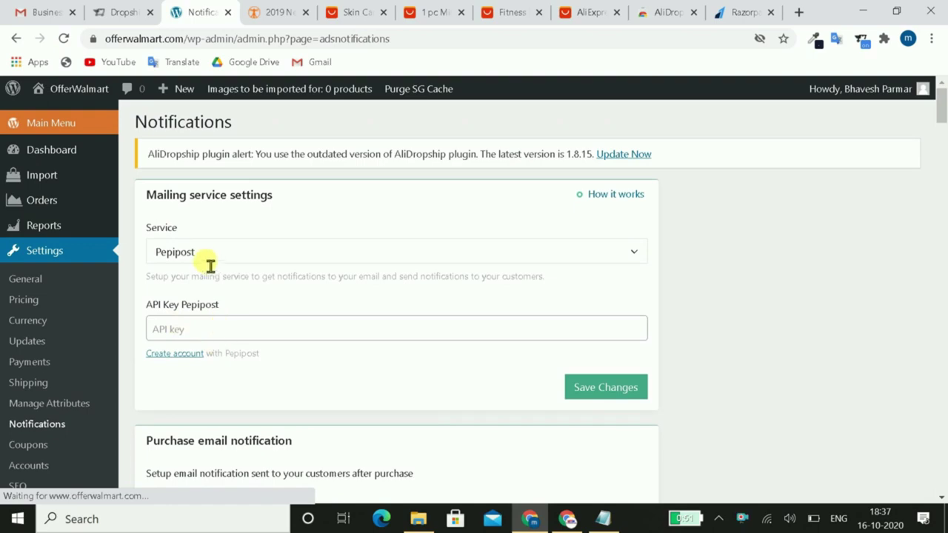
{"action": "left_click", "coordinate": [243, 257]}
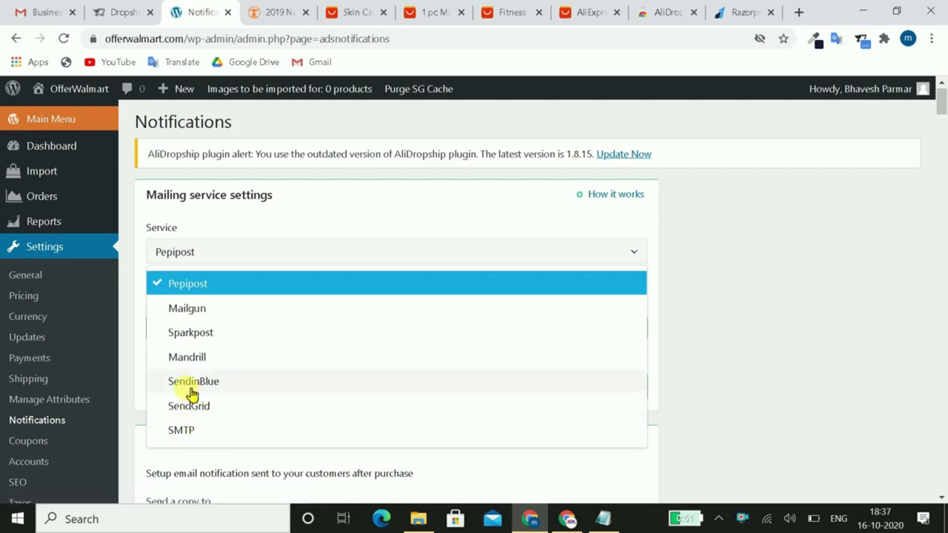
{"action": "left_click", "coordinate": [190, 433]}
{"action": "scroll", "coordinate": [290, 283], "scroll_direction": "down", "scroll_amount": 1}
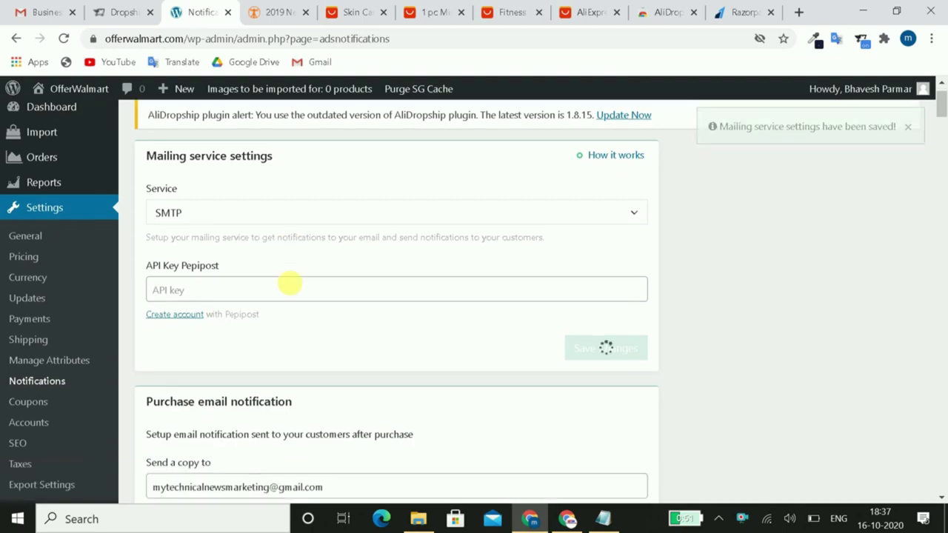
{"action": "scroll", "coordinate": [298, 288], "scroll_direction": "down", "scroll_amount": 1}
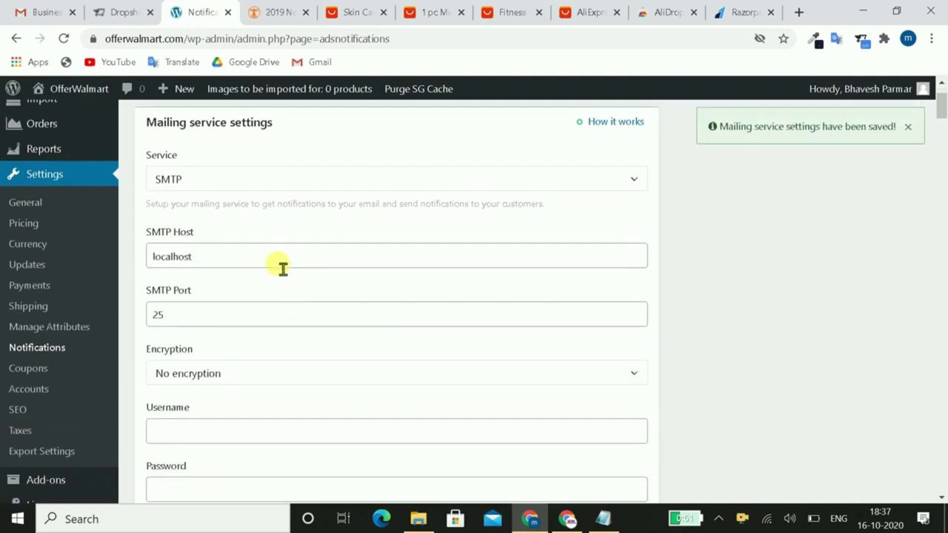
{"action": "scroll", "coordinate": [269, 334], "scroll_direction": "down", "scroll_amount": 3}
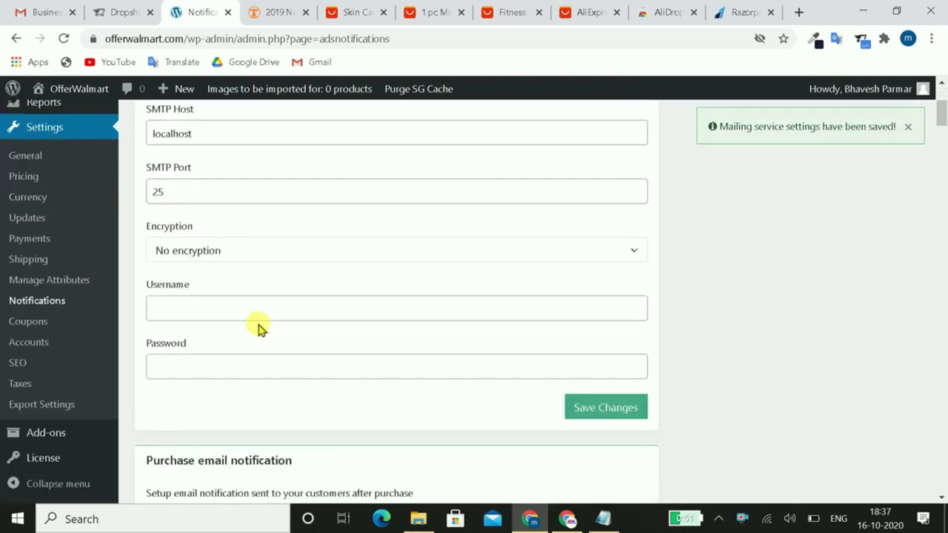
{"action": "scroll", "coordinate": [218, 366], "scroll_direction": "up", "scroll_amount": 4}
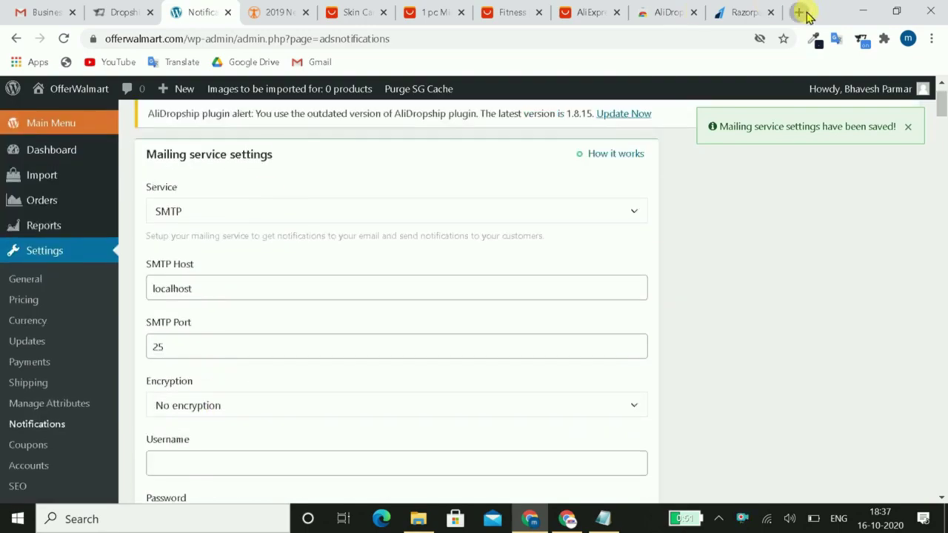
Open siteground.com in a new tab and go to the login page.
{"action": "left_click", "coordinate": [806, 13]}
{"action": "type", "text": "si"}
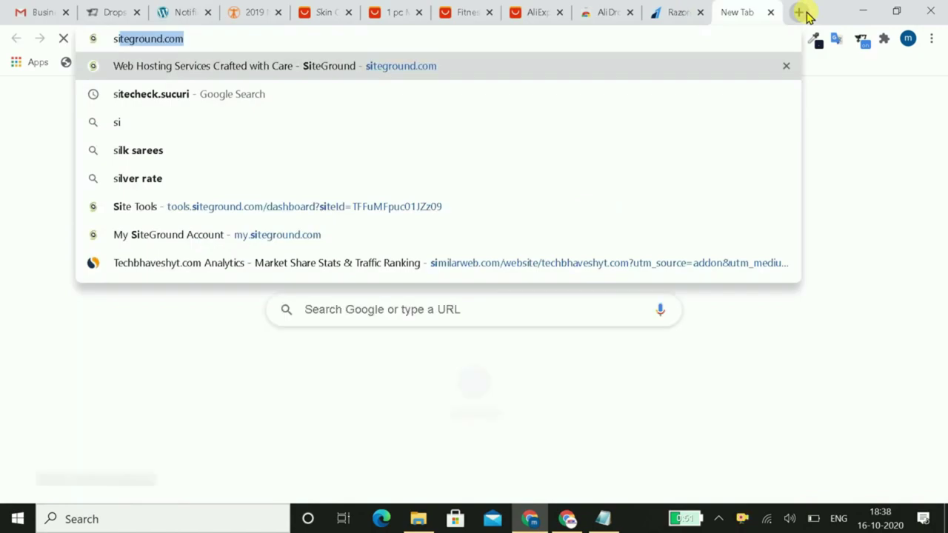
{"action": "type", "text": "te"}
{"action": "key", "text": "Return"}
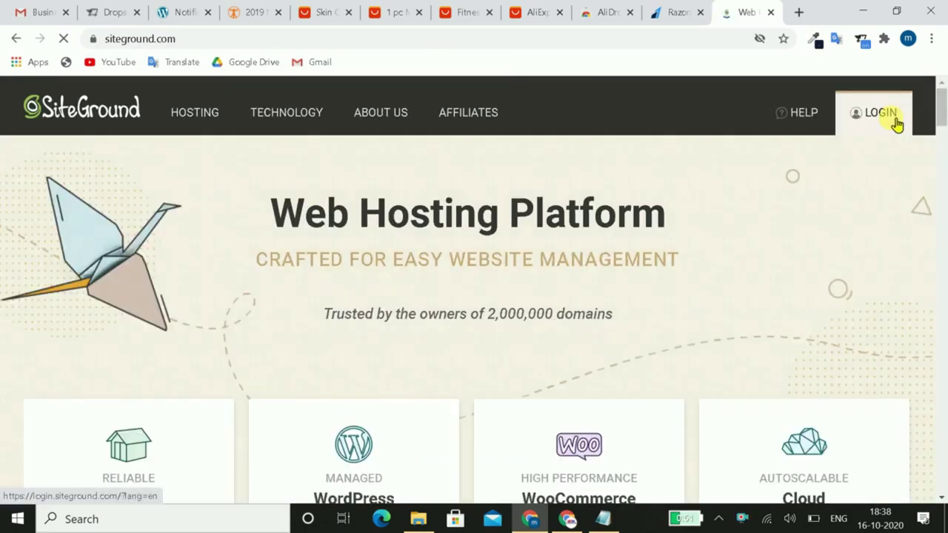
{"action": "left_click", "coordinate": [895, 120]}
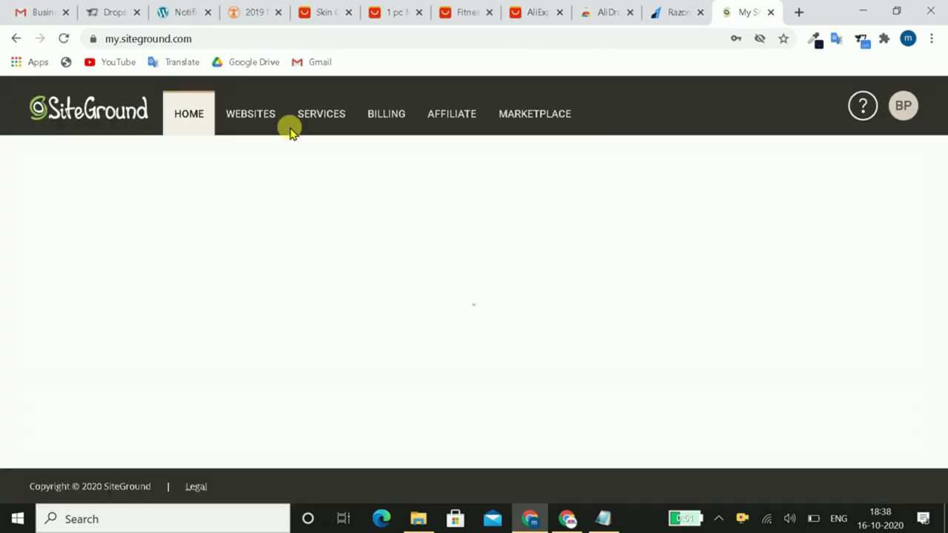
Open the Websites list and enter Site Tools for offerwalmart.com.
{"action": "left_click", "coordinate": [242, 123]}
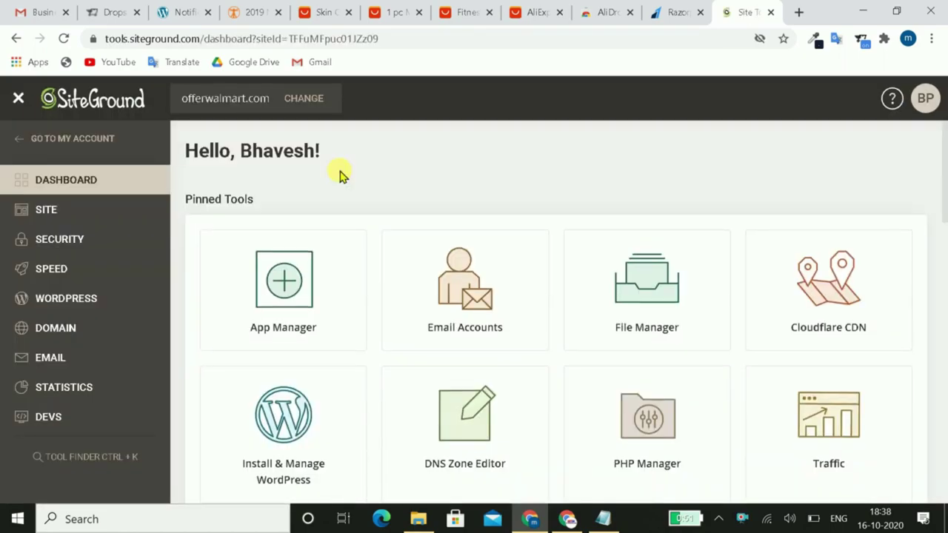
{"action": "scroll", "coordinate": [339, 174], "scroll_direction": "down", "scroll_amount": 2}
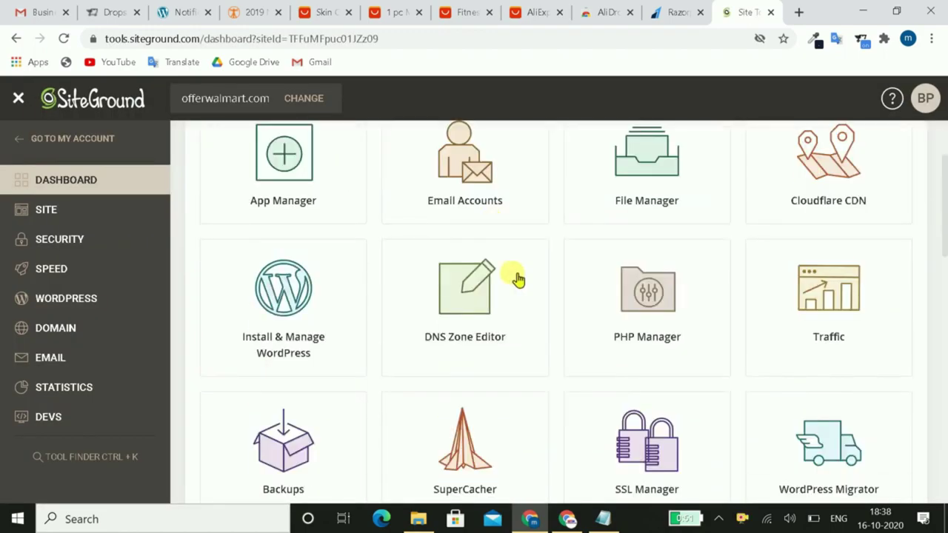
{"action": "scroll", "coordinate": [518, 278], "scroll_direction": "down", "scroll_amount": 1}
{"action": "scroll", "coordinate": [518, 279], "scroll_direction": "down", "scroll_amount": 3}
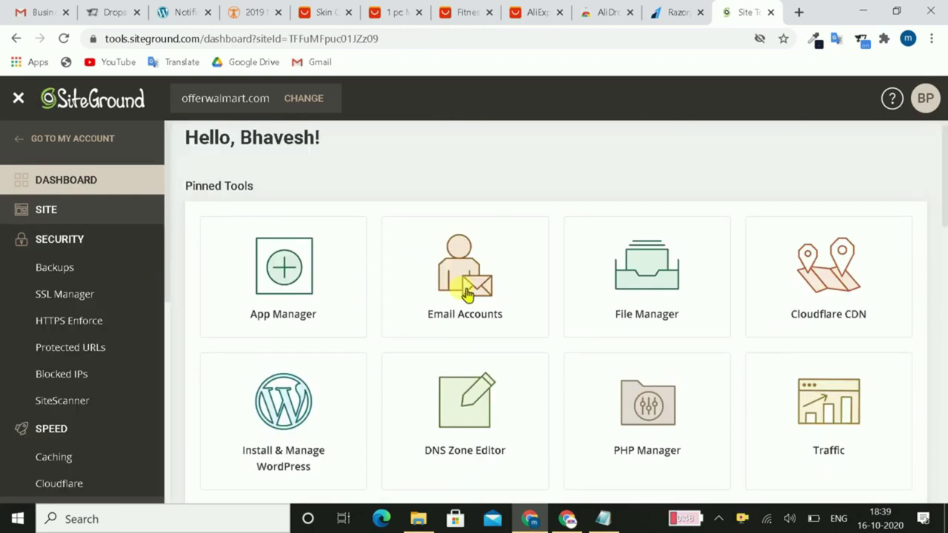
Create the 'support' email account on offerwalmart.com with a password, then return to the form.
{"action": "left_click", "coordinate": [467, 294]}
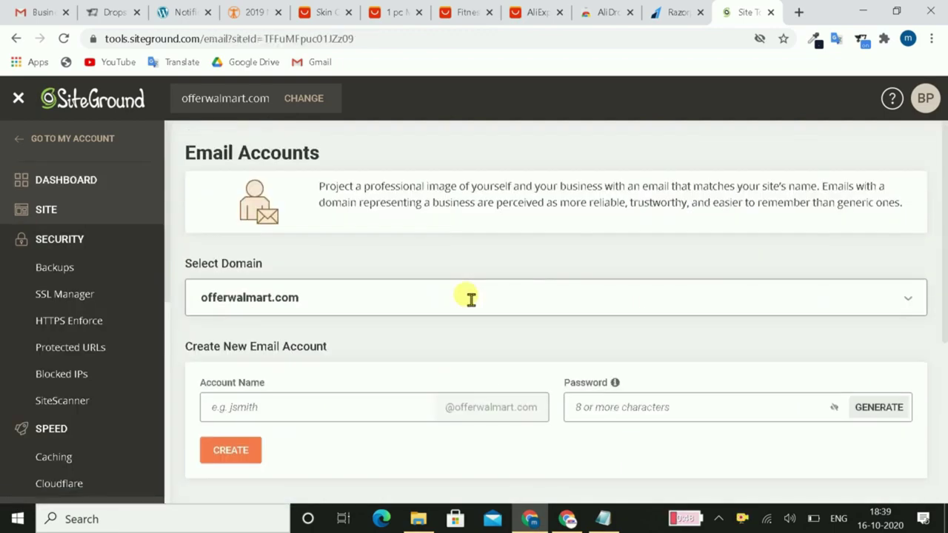
{"action": "scroll", "coordinate": [470, 299], "scroll_direction": "down", "scroll_amount": 2}
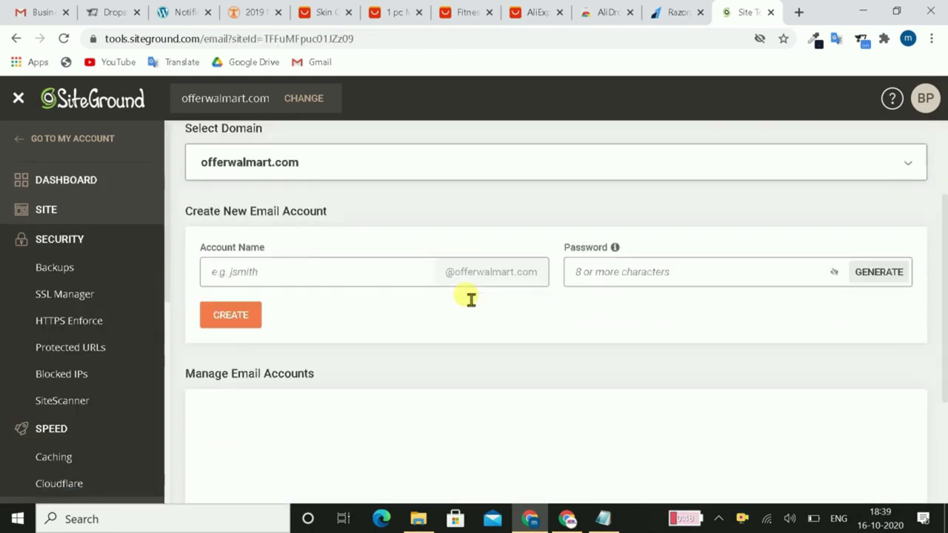
{"action": "left_click", "coordinate": [353, 280]}
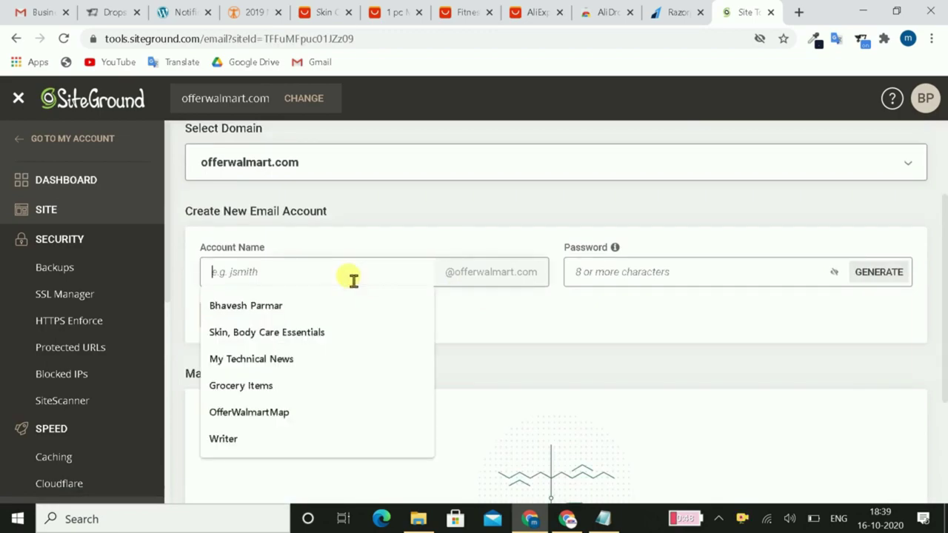
{"action": "scroll", "coordinate": [250, 362], "scroll_direction": "up", "scroll_amount": 1}
{"action": "type", "text": "s"}
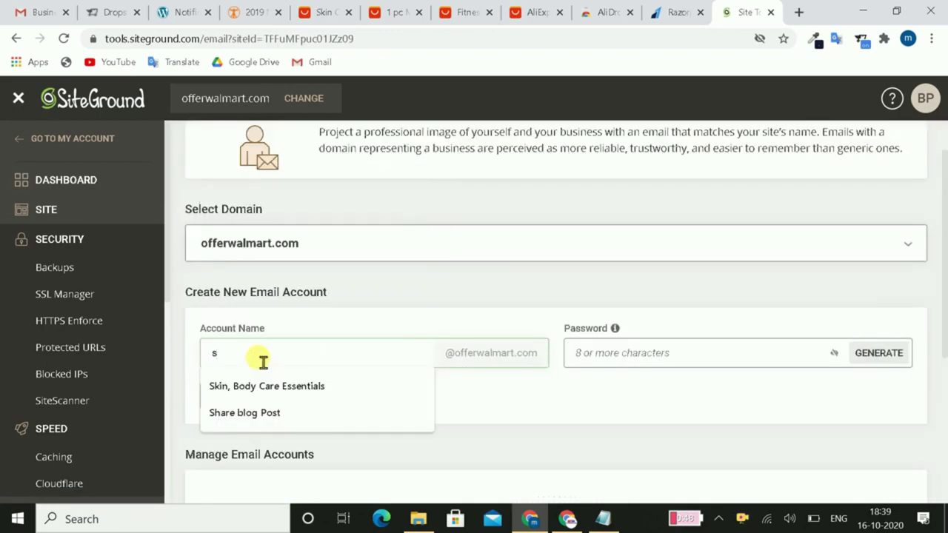
{"action": "type", "text": "upport"}
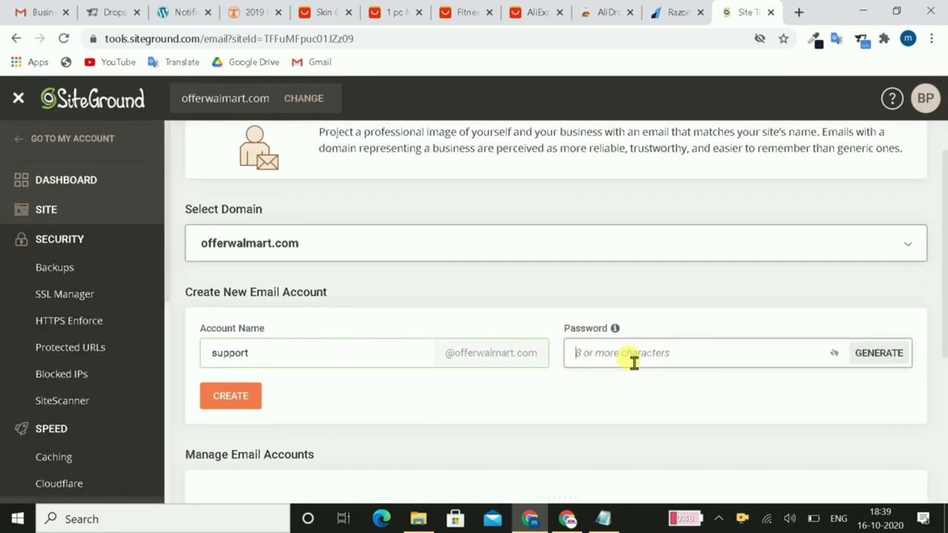
{"action": "type", "text": "••"}
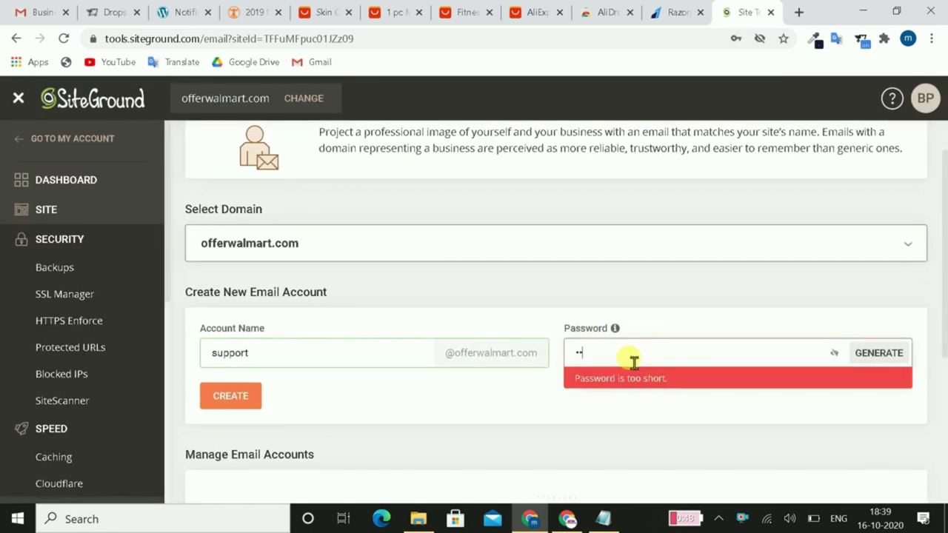
{"action": "key", "text": "BackSpace"}
{"action": "type", "text": "•••••••••"}
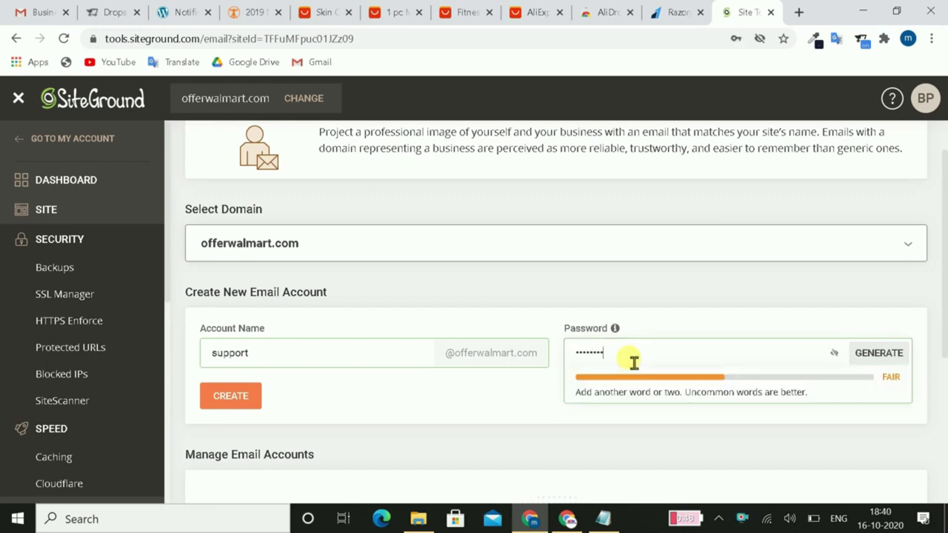
{"action": "left_click", "coordinate": [243, 395]}
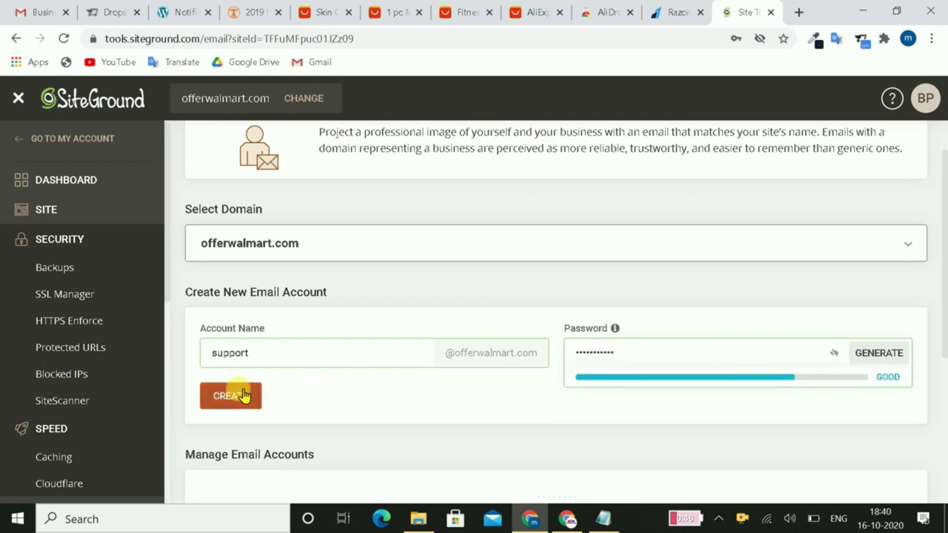
{"action": "scroll", "coordinate": [398, 338], "scroll_direction": "down", "scroll_amount": 1}
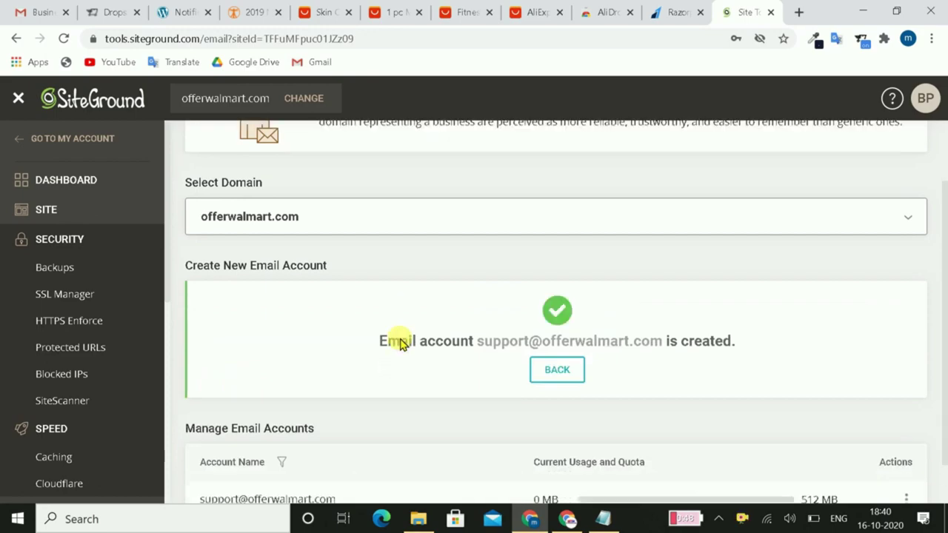
{"action": "left_click", "coordinate": [557, 319]}
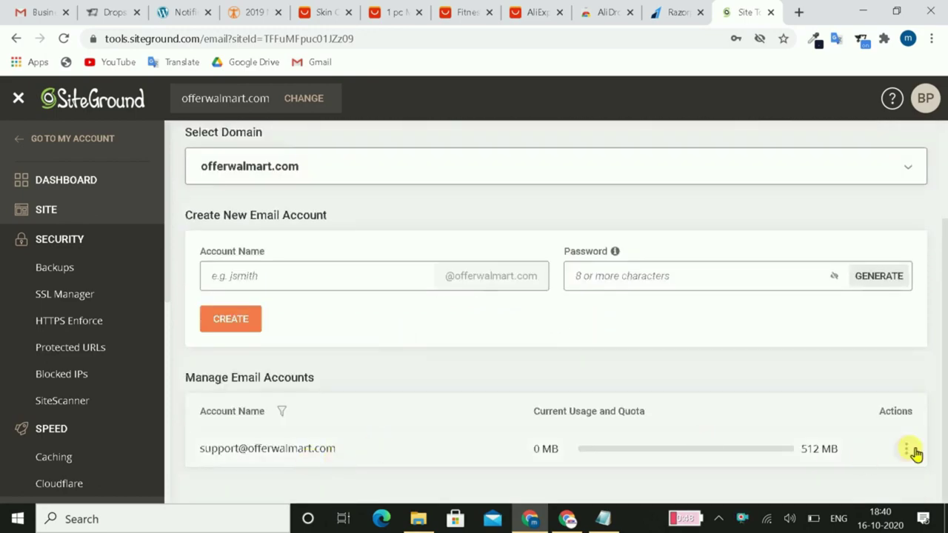
Show the support mailbox's manual mail settings: server offerwalmart.com, IMAP 993, POP3 995, SMTP 465.
{"action": "left_click", "coordinate": [910, 450]}
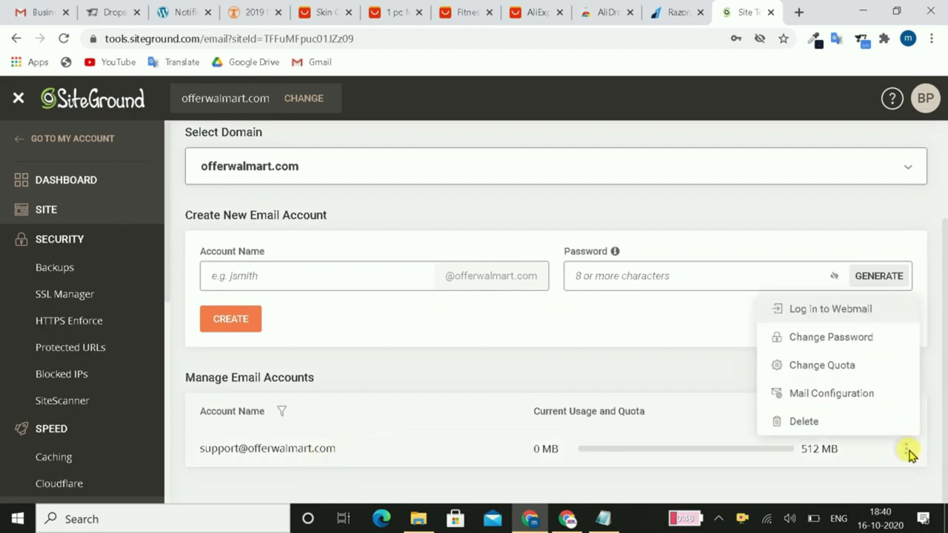
{"action": "left_click", "coordinate": [838, 400]}
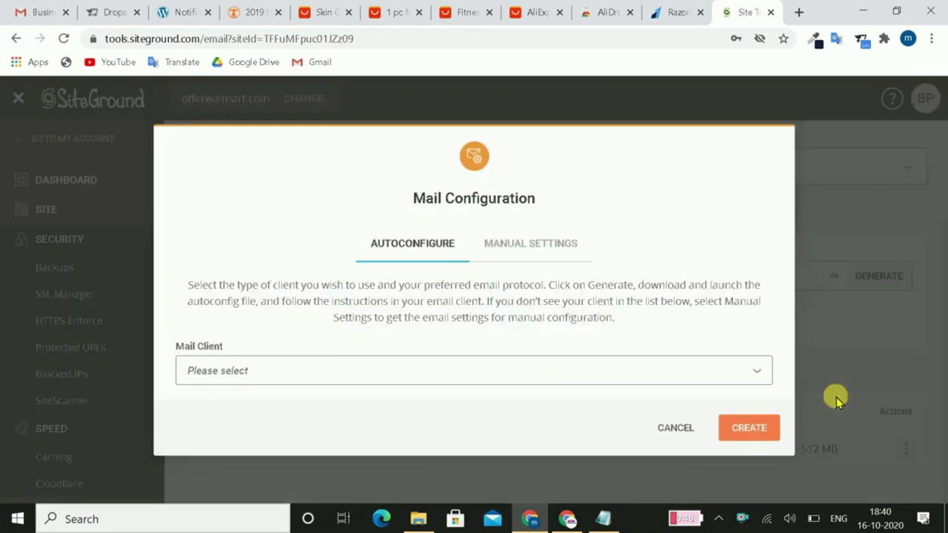
{"action": "left_click", "coordinate": [298, 375]}
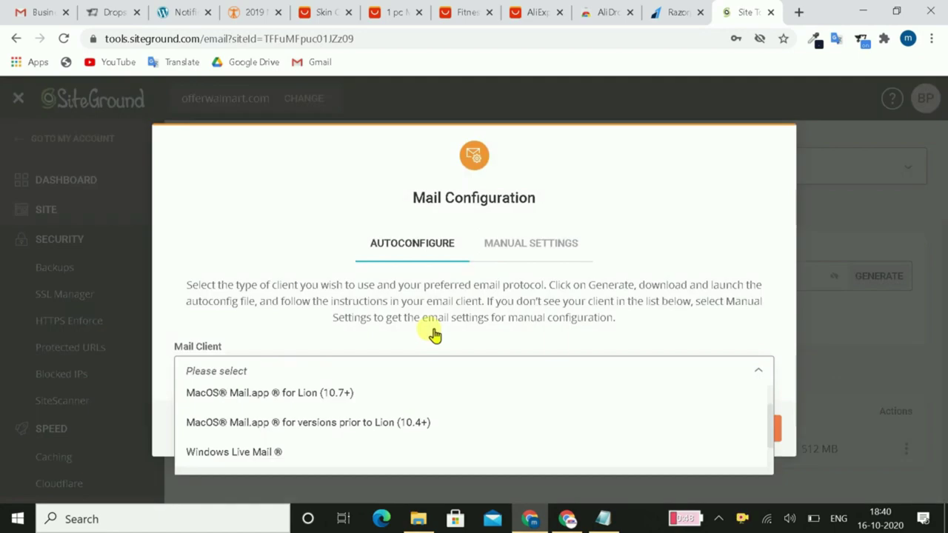
{"action": "left_click", "coordinate": [535, 263]}
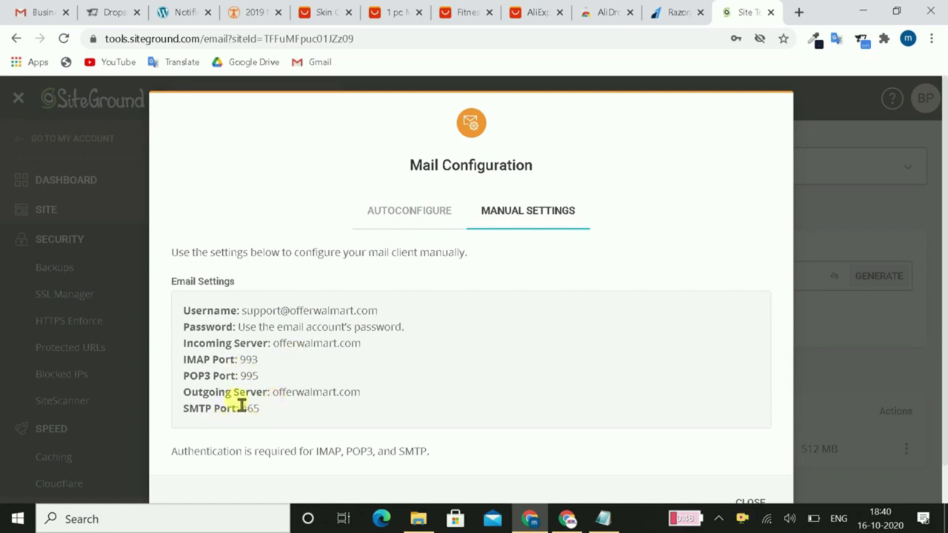
Replace the SMTP Host localhost with offerwalmart.com copied from the address bar.
{"action": "left_click", "coordinate": [189, 9]}
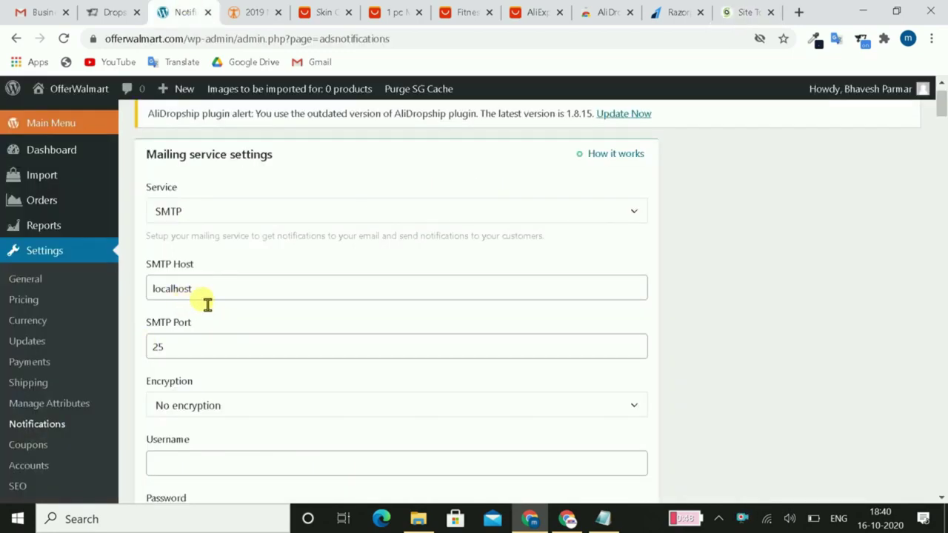
{"action": "scroll", "coordinate": [212, 311], "scroll_direction": "down", "scroll_amount": 1}
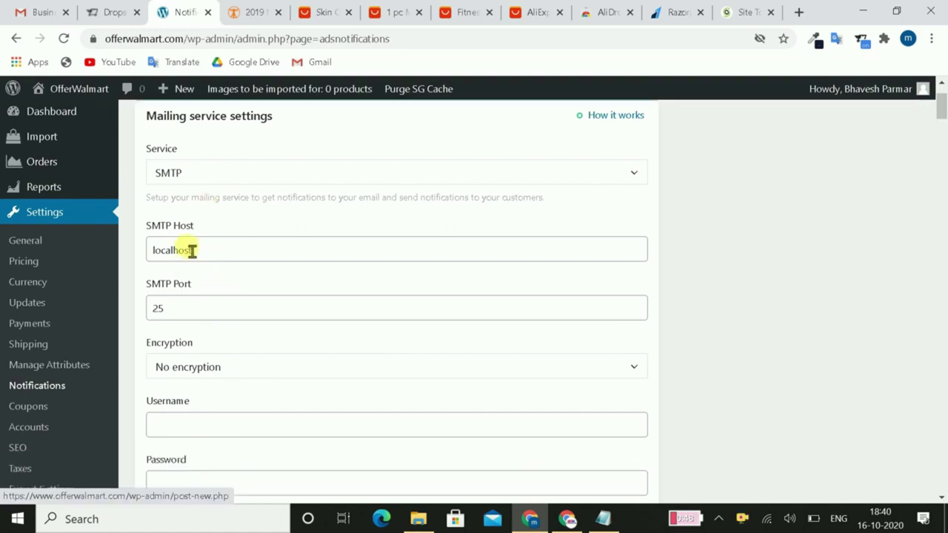
{"action": "left_click", "coordinate": [744, 12]}
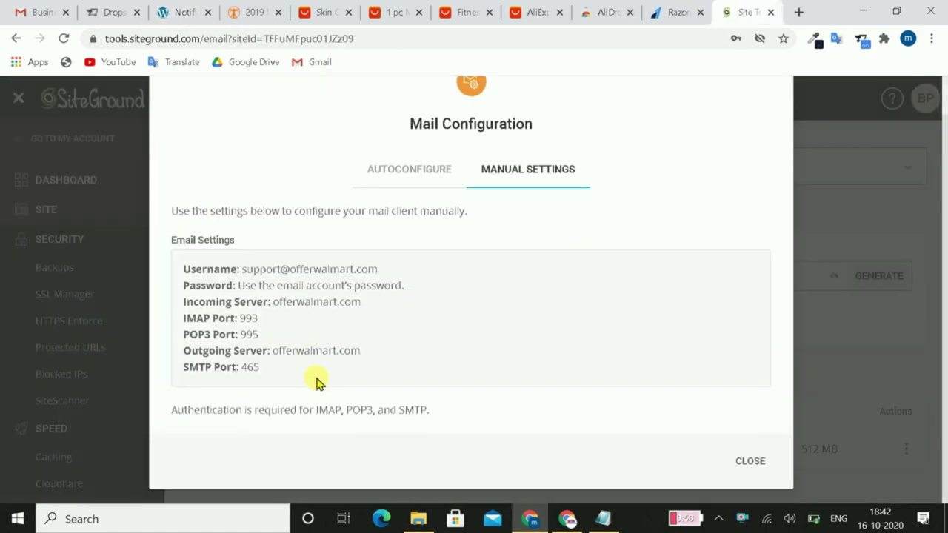
{"action": "left_click", "coordinate": [183, 11]}
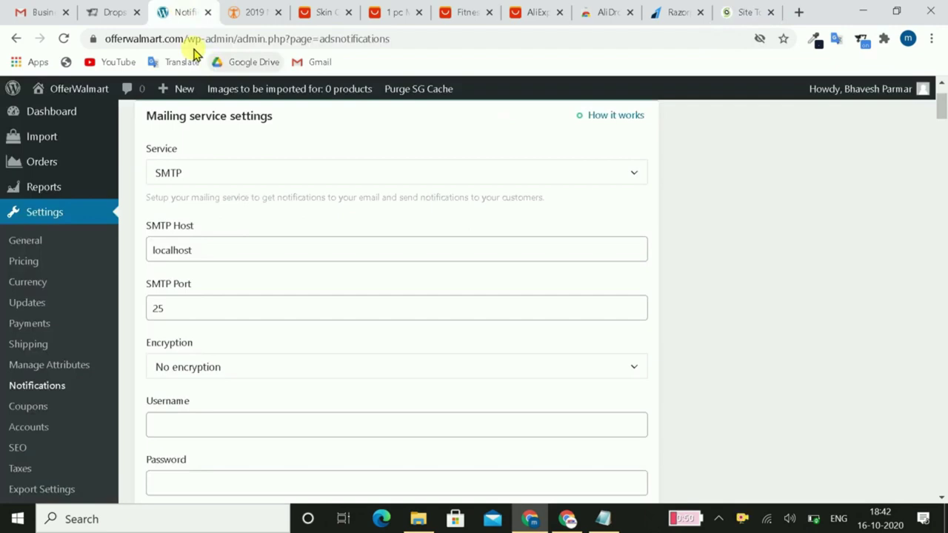
{"action": "left_click_drag", "start_coordinate": [194, 46], "coordinate": [106, 49]}
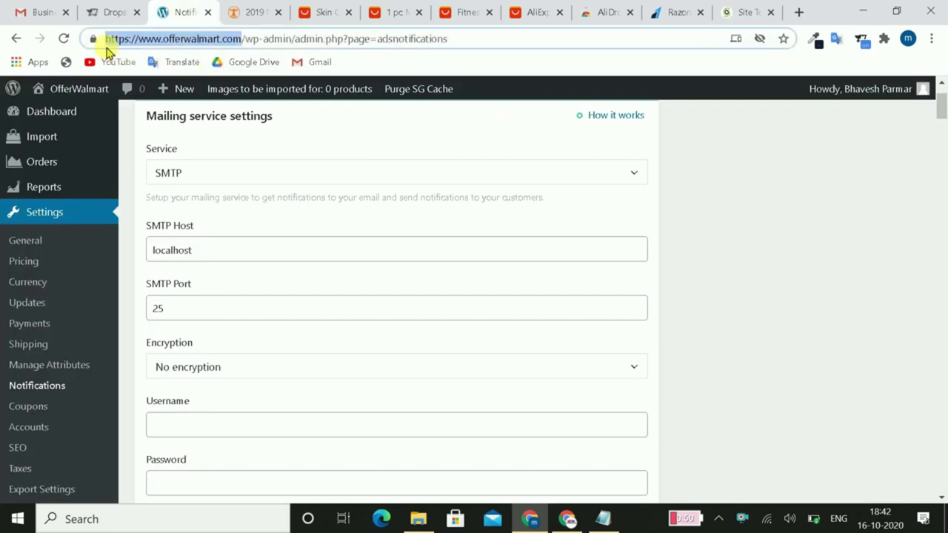
{"action": "left_click", "coordinate": [183, 44]}
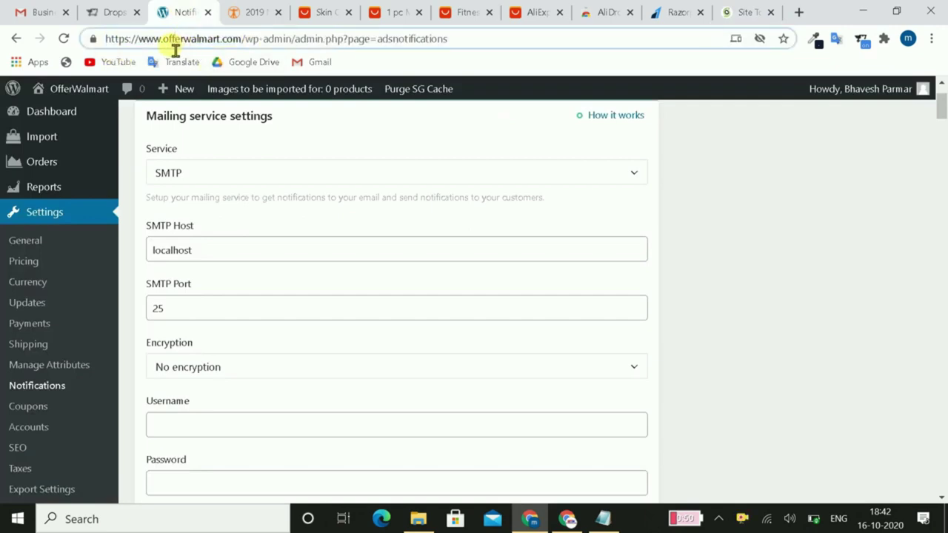
{"action": "double_click", "coordinate": [176, 44]}
{"action": "left_click_drag", "start_coordinate": [238, 52], "coordinate": [250, 59]}
{"action": "key", "text": "ctrl+c"}
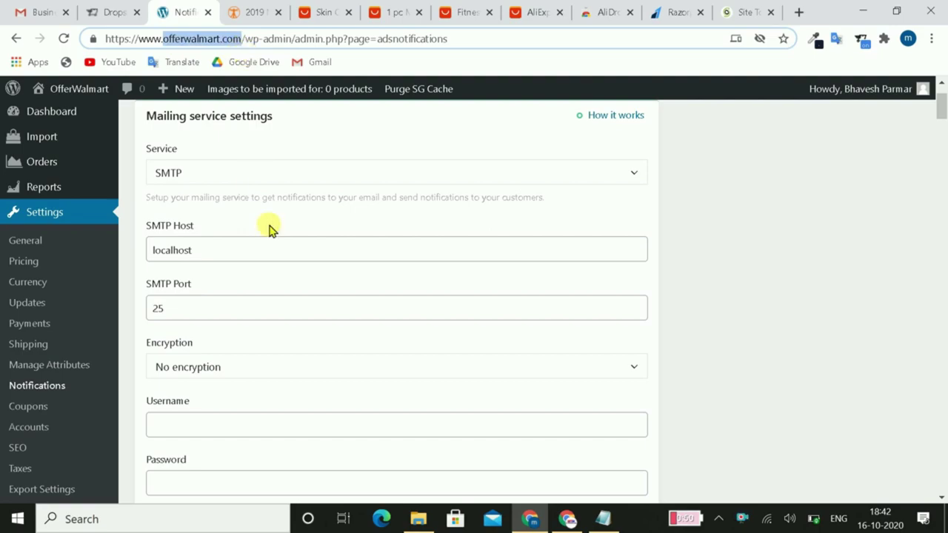
{"action": "double_click", "coordinate": [277, 257]}
{"action": "key", "text": "ctrl+v"}
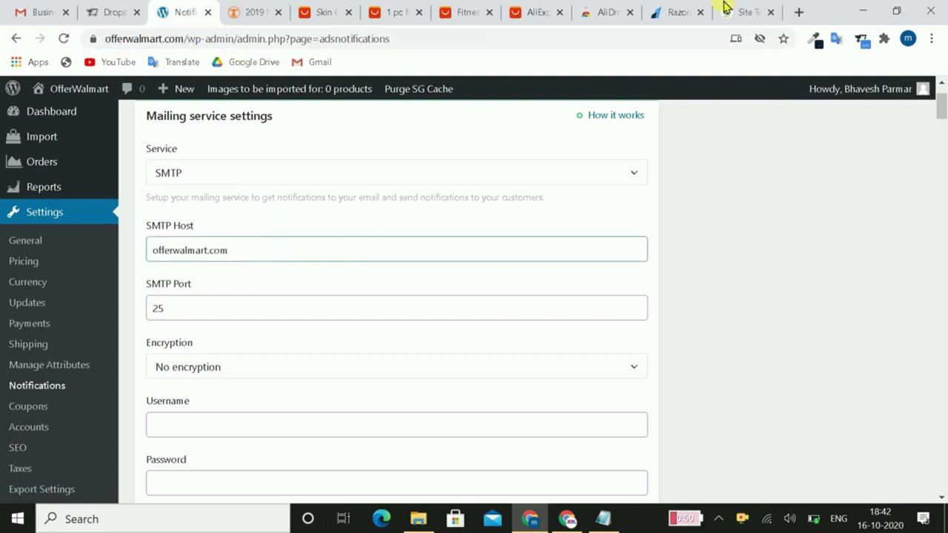
Change the SMTP port from 25 to 465, as listed in the mail settings.
{"action": "left_click", "coordinate": [735, 10]}
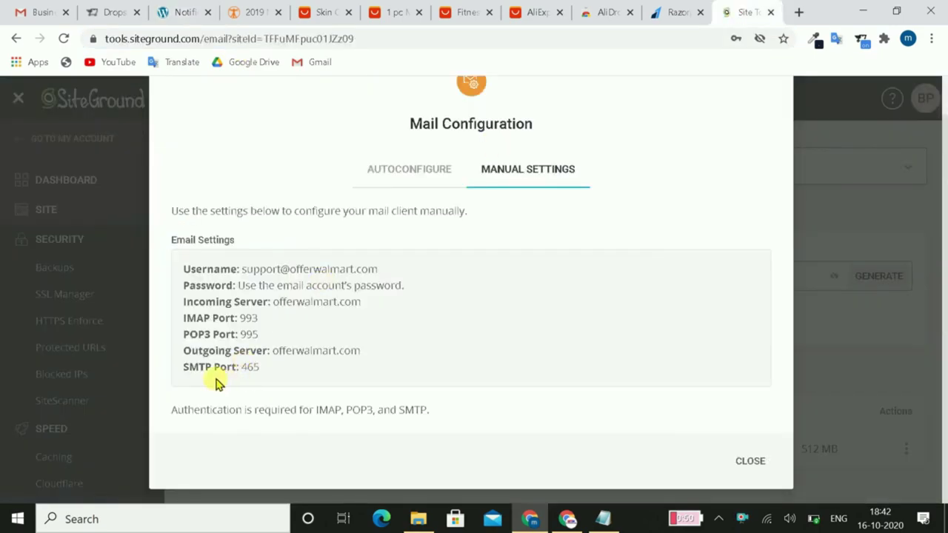
{"action": "left_click_drag", "start_coordinate": [242, 366], "coordinate": [269, 371]}
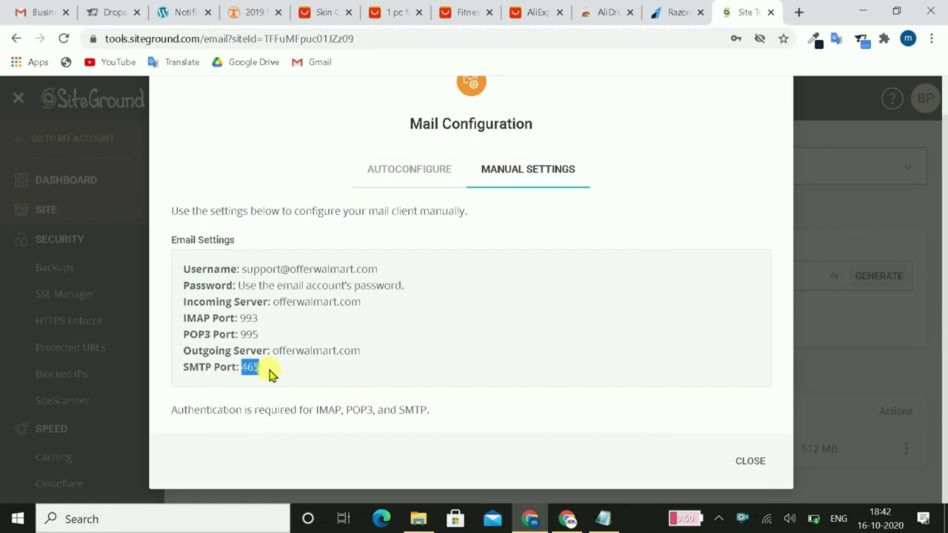
{"action": "left_click", "coordinate": [175, 9]}
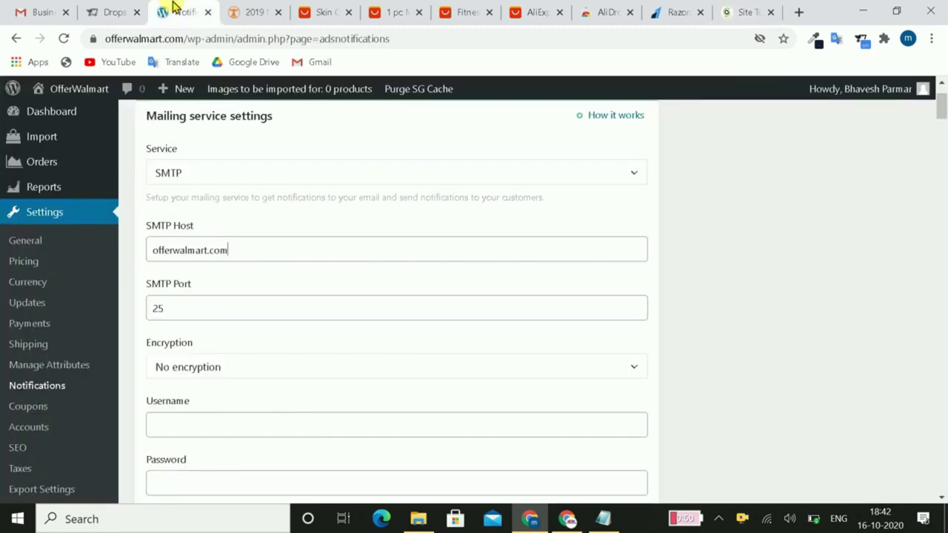
{"action": "double_click", "coordinate": [231, 313]}
{"action": "scroll", "coordinate": [229, 314], "scroll_direction": "down", "scroll_amount": 2}
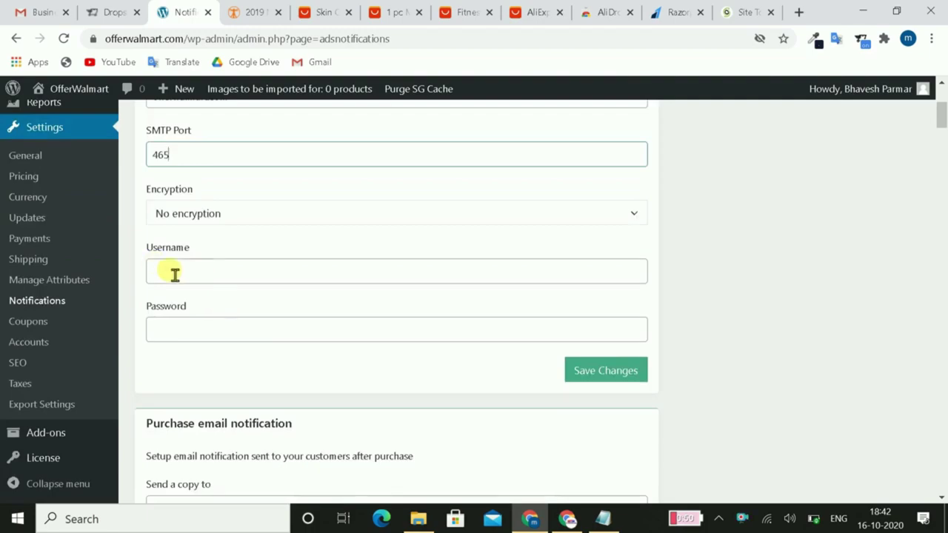
{"action": "left_click", "coordinate": [743, 14]}
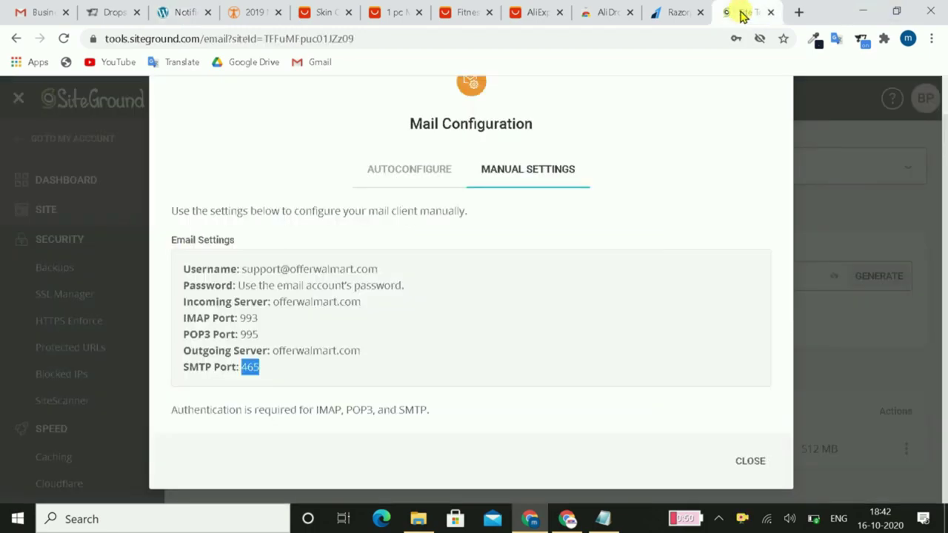
{"action": "left_click", "coordinate": [252, 285]}
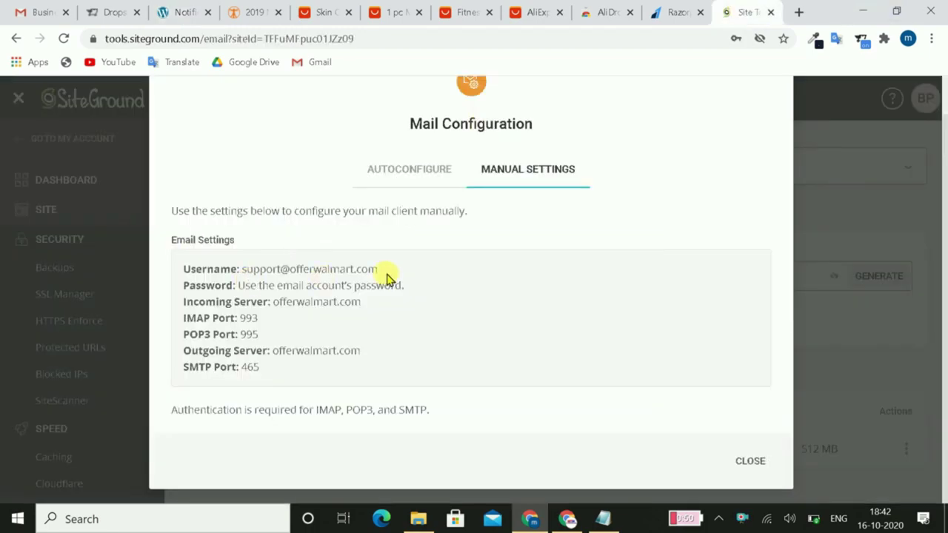
Enter the support mailbox username and password, and save the SMTP settings.
{"action": "left_click_drag", "start_coordinate": [243, 270], "coordinate": [383, 270]}
{"action": "key", "text": "ctrl+c"}
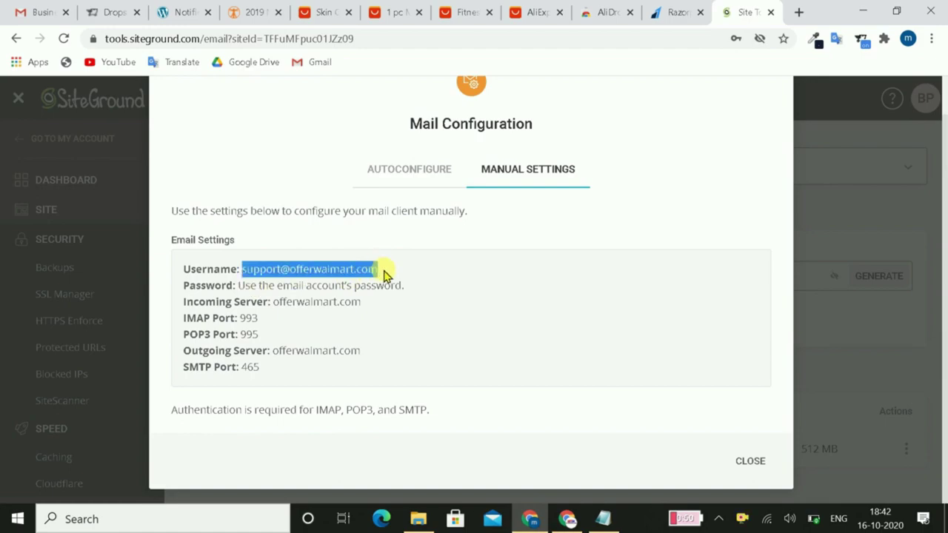
{"action": "left_click", "coordinate": [181, 13]}
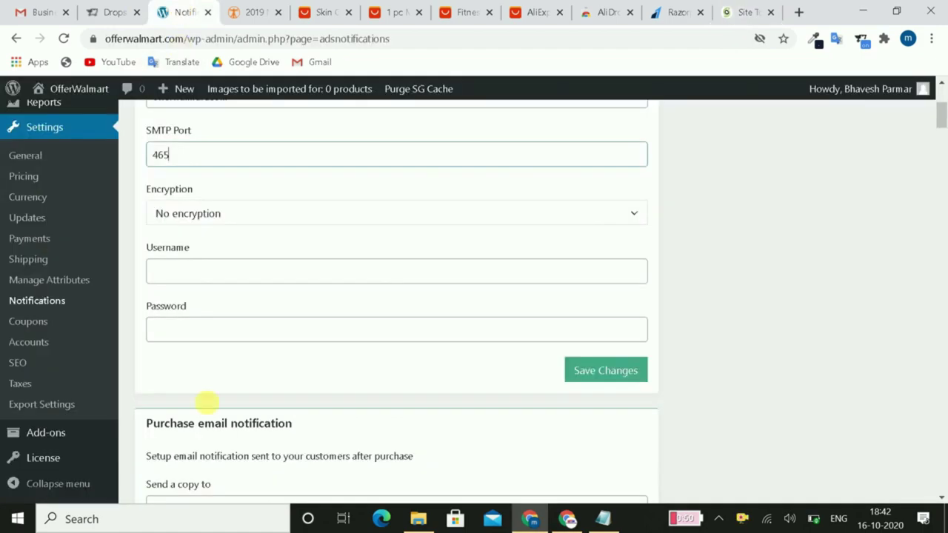
{"action": "left_click", "coordinate": [219, 281]}
{"action": "key", "text": "ctrl+v"}
{"action": "left_click", "coordinate": [236, 332]}
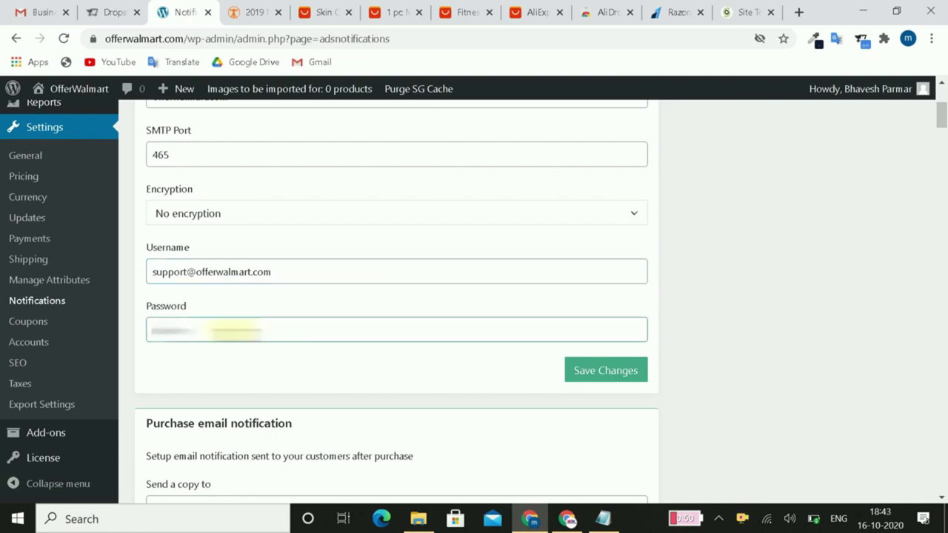
{"action": "type", "text": "****"}
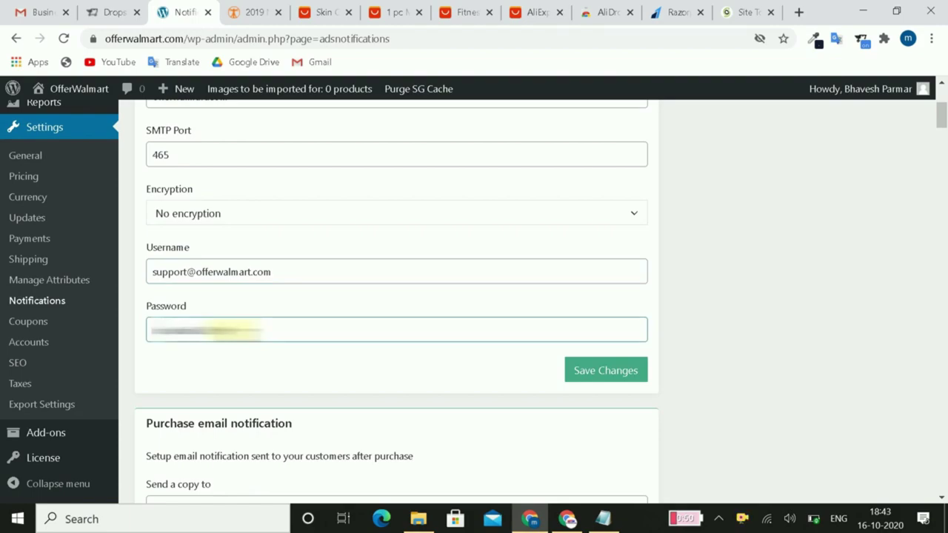
{"action": "left_click", "coordinate": [588, 371]}
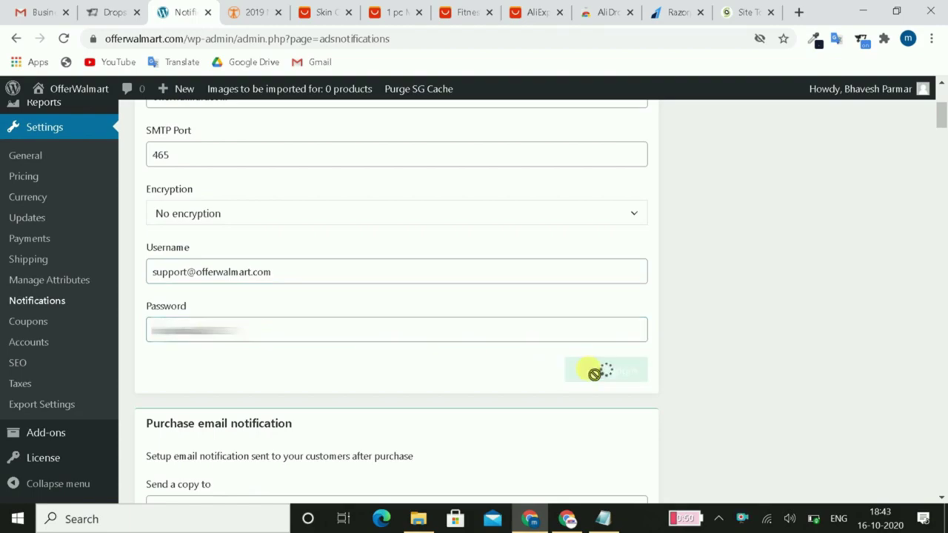
Review the Purchase notification template's sender fields and select text in the Email from address.
{"action": "scroll", "coordinate": [590, 374], "scroll_direction": "up", "scroll_amount": 1}
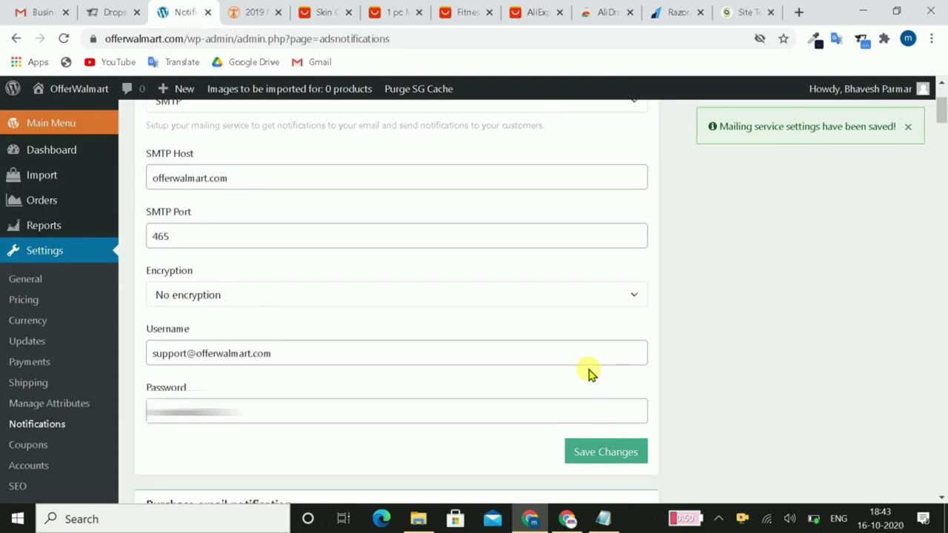
{"action": "scroll", "coordinate": [590, 374], "scroll_direction": "up", "scroll_amount": 2}
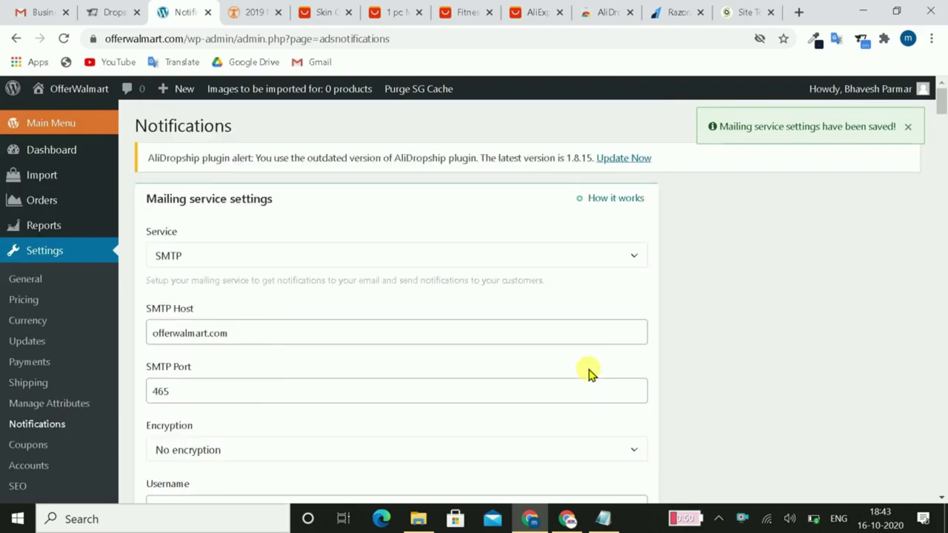
{"action": "scroll", "coordinate": [588, 374], "scroll_direction": "down", "scroll_amount": 9}
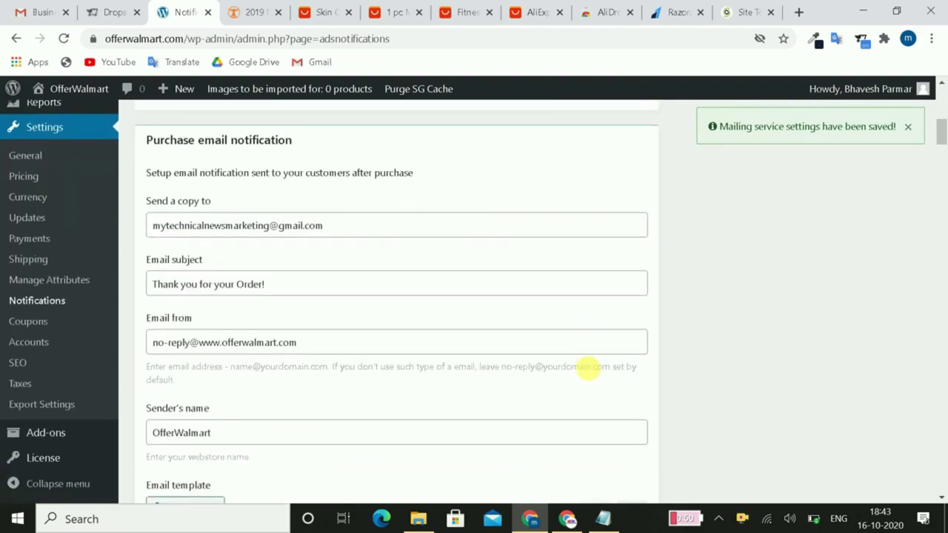
{"action": "scroll", "coordinate": [589, 374], "scroll_direction": "up", "scroll_amount": 1}
{"action": "scroll", "coordinate": [590, 375], "scroll_direction": "up", "scroll_amount": 1}
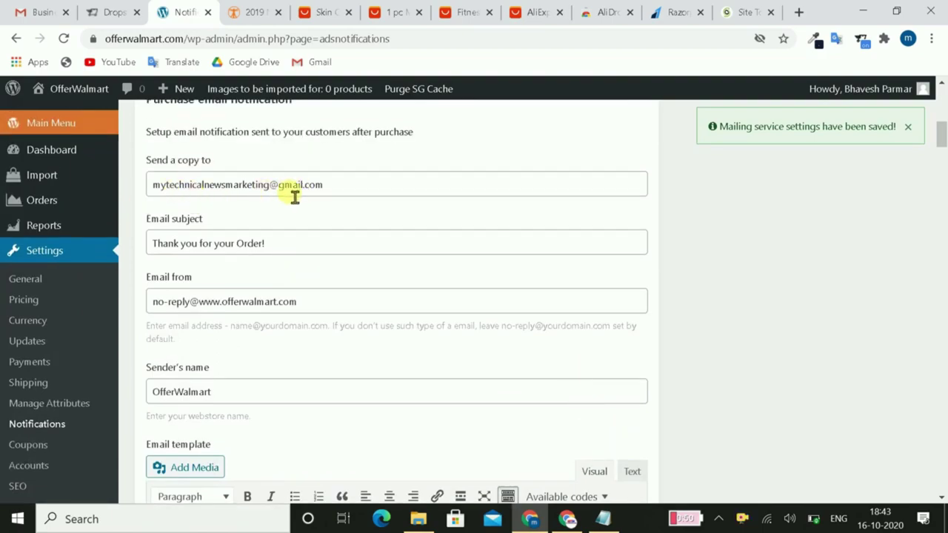
{"action": "scroll", "coordinate": [312, 204], "scroll_direction": "down", "scroll_amount": 2}
{"action": "left_click", "coordinate": [336, 201]}
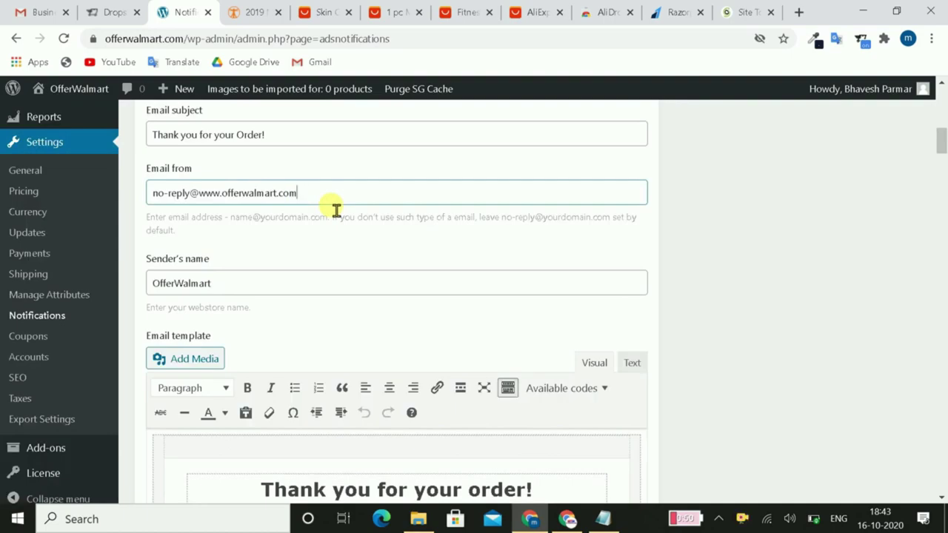
{"action": "scroll", "coordinate": [299, 264], "scroll_direction": "up", "scroll_amount": 1}
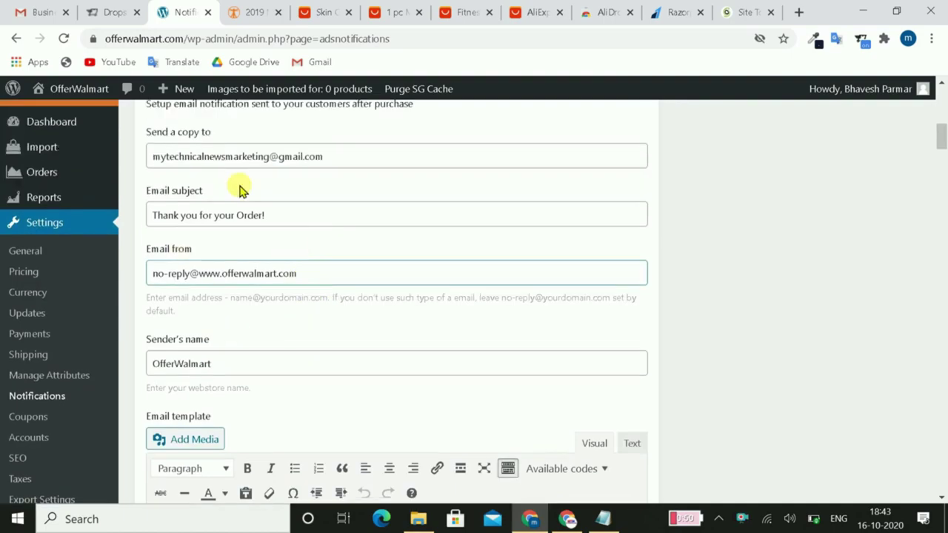
{"action": "left_click_drag", "start_coordinate": [278, 274], "coordinate": [294, 284]}
Send a test of the 'Thank you for your Order!' purchase confirmation email.
{"action": "scroll", "coordinate": [289, 279], "scroll_direction": "down", "scroll_amount": 2}
{"action": "scroll", "coordinate": [281, 274], "scroll_direction": "down", "scroll_amount": 3}
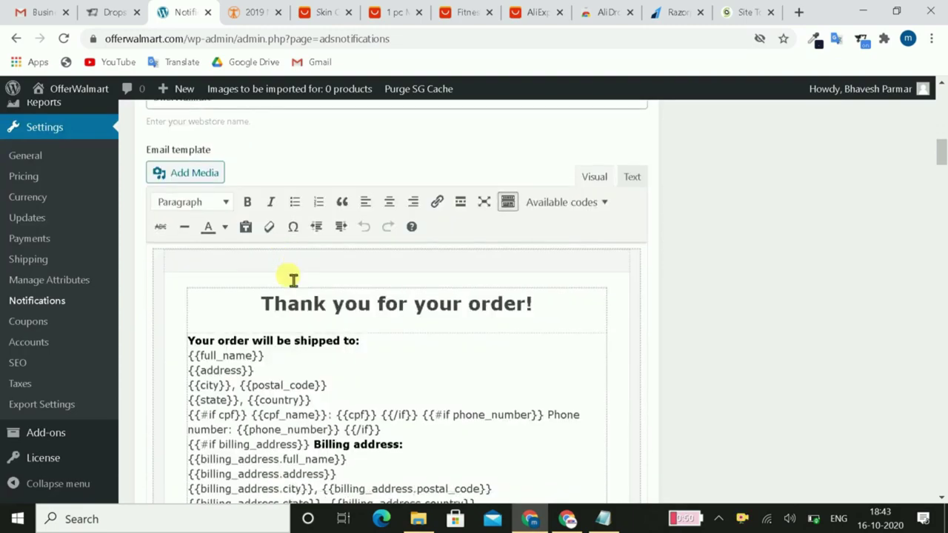
{"action": "scroll", "coordinate": [297, 275], "scroll_direction": "up", "scroll_amount": 2}
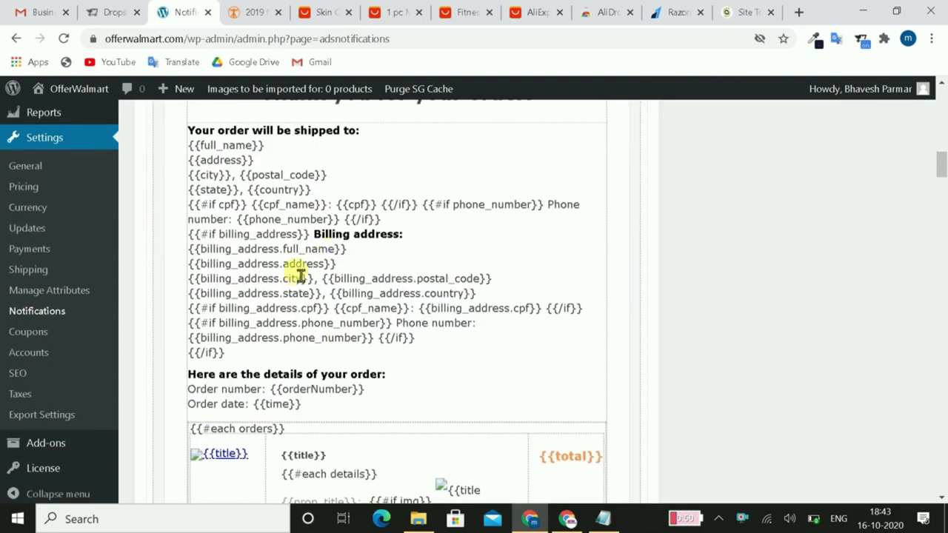
{"action": "scroll", "coordinate": [298, 275], "scroll_direction": "down", "scroll_amount": 3}
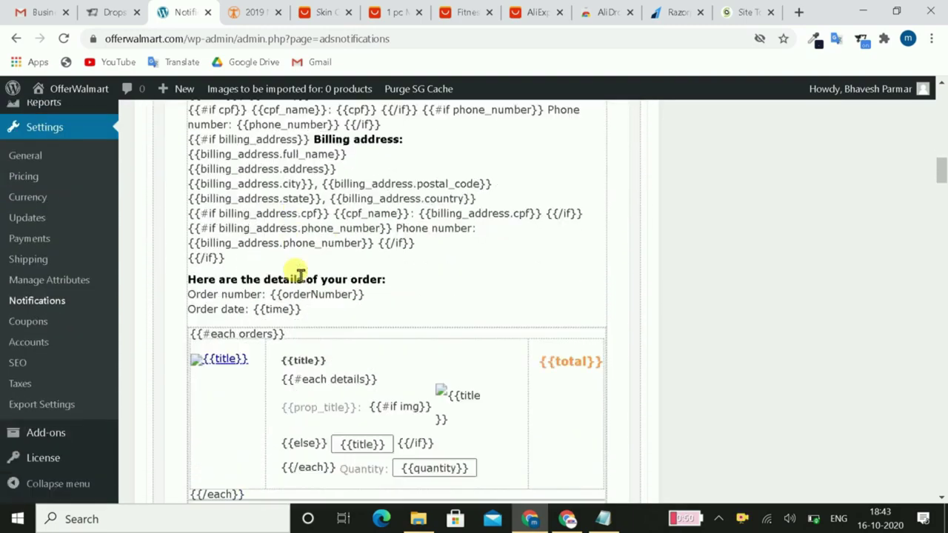
{"action": "scroll", "coordinate": [370, 289], "scroll_direction": "down", "scroll_amount": 3}
{"action": "scroll", "coordinate": [444, 296], "scroll_direction": "up", "scroll_amount": 1}
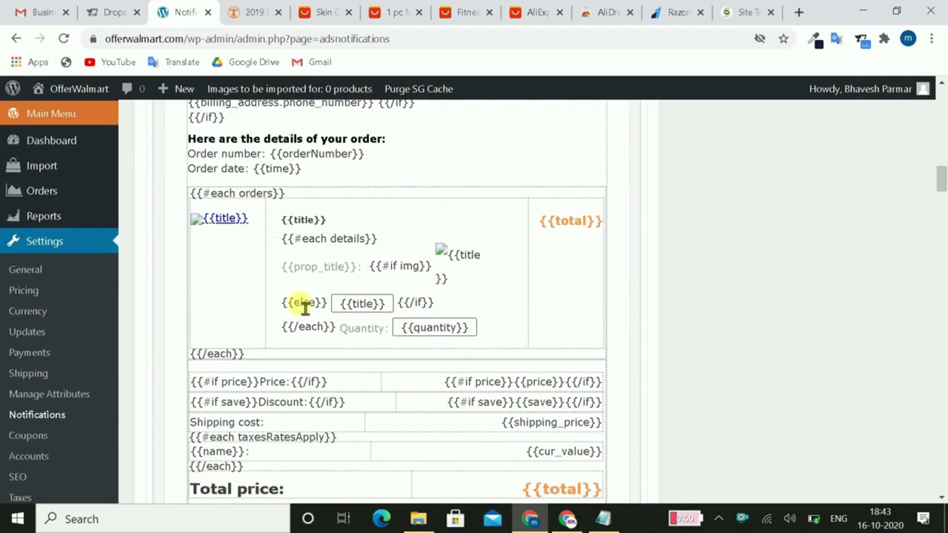
{"action": "scroll", "coordinate": [392, 363], "scroll_direction": "down", "scroll_amount": 7}
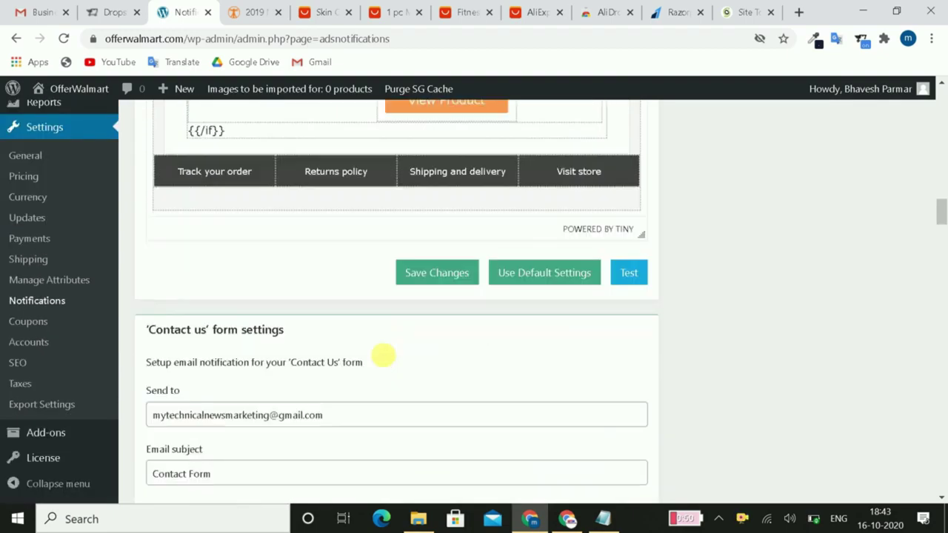
{"action": "left_click", "coordinate": [629, 275]}
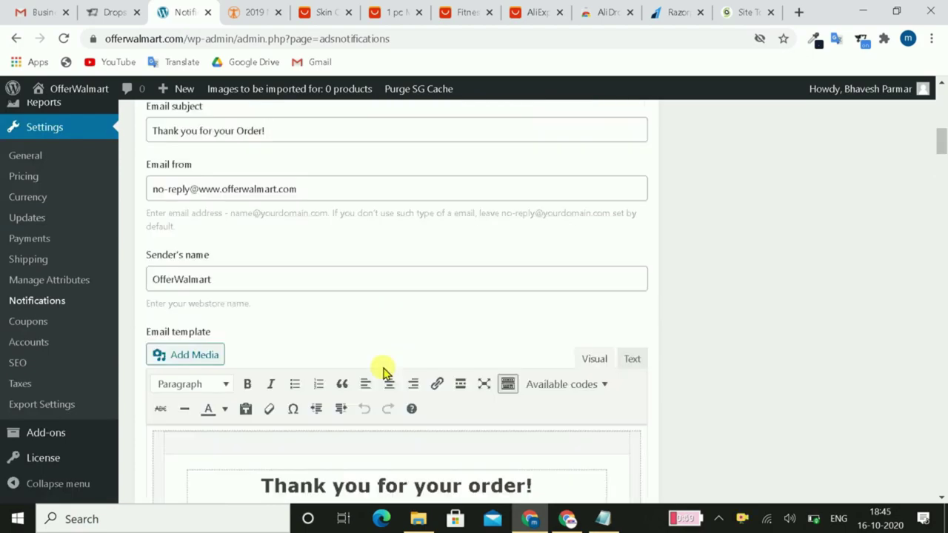
Choose 'Use SSL encryption' for the SMTP service (offerwalmart.com, port 465) and save changes.
{"action": "scroll", "coordinate": [384, 372], "scroll_direction": "up", "scroll_amount": 3}
{"action": "scroll", "coordinate": [383, 373], "scroll_direction": "up", "scroll_amount": 5}
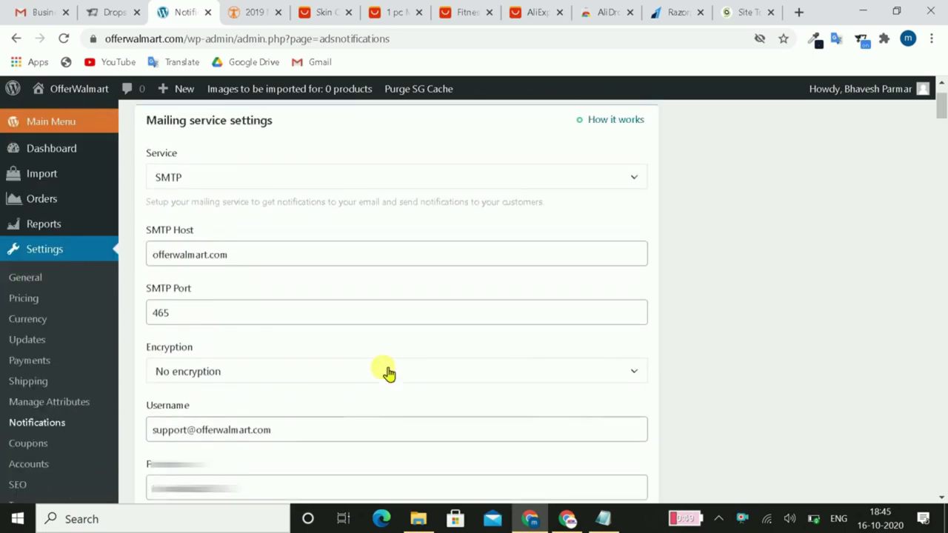
{"action": "scroll", "coordinate": [385, 371], "scroll_direction": "down", "scroll_amount": 1}
{"action": "scroll", "coordinate": [200, 214], "scroll_direction": "down", "scroll_amount": 1}
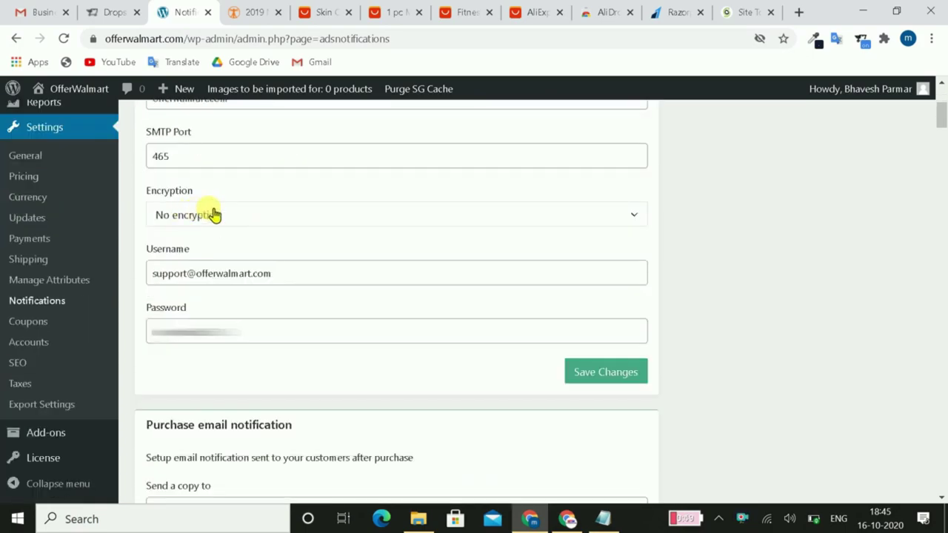
{"action": "left_click", "coordinate": [214, 214]}
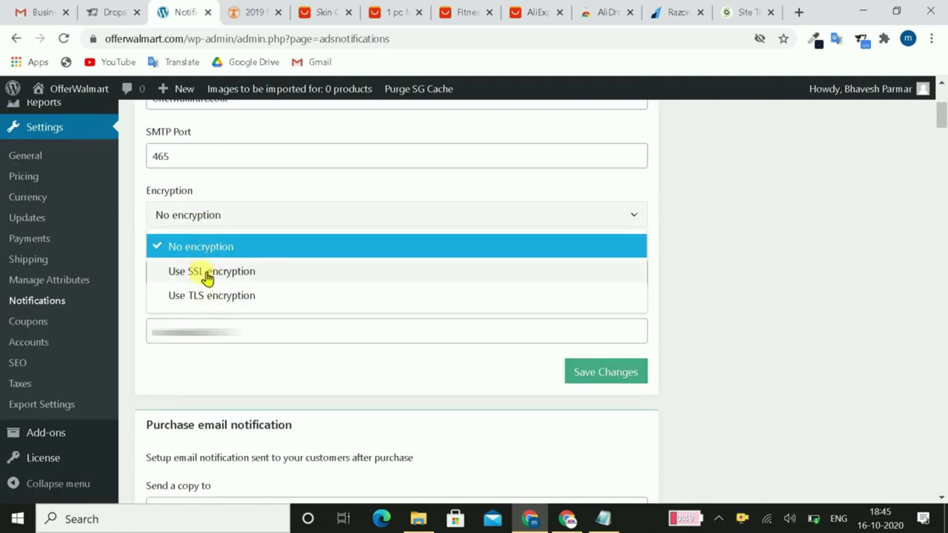
{"action": "left_click", "coordinate": [208, 275]}
{"action": "left_click", "coordinate": [582, 376]}
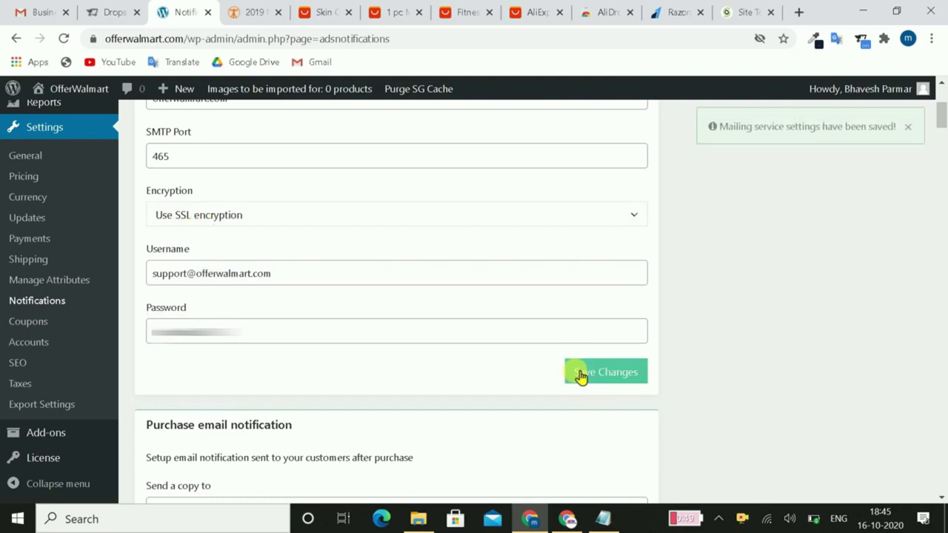
{"action": "scroll", "coordinate": [578, 374], "scroll_direction": "up", "scroll_amount": 2}
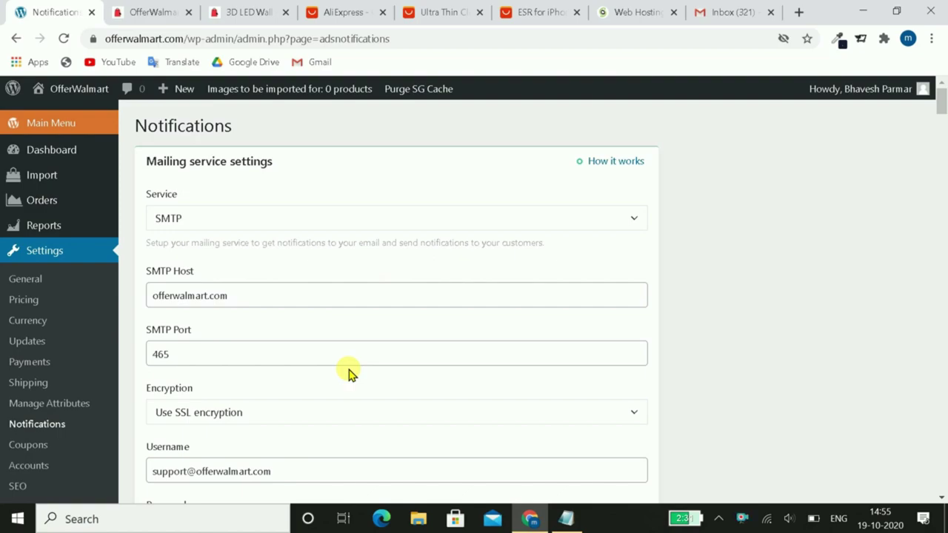
Replace the no-reply Email from address with the pasted store support address.
{"action": "scroll", "coordinate": [354, 376], "scroll_direction": "down", "scroll_amount": 20}
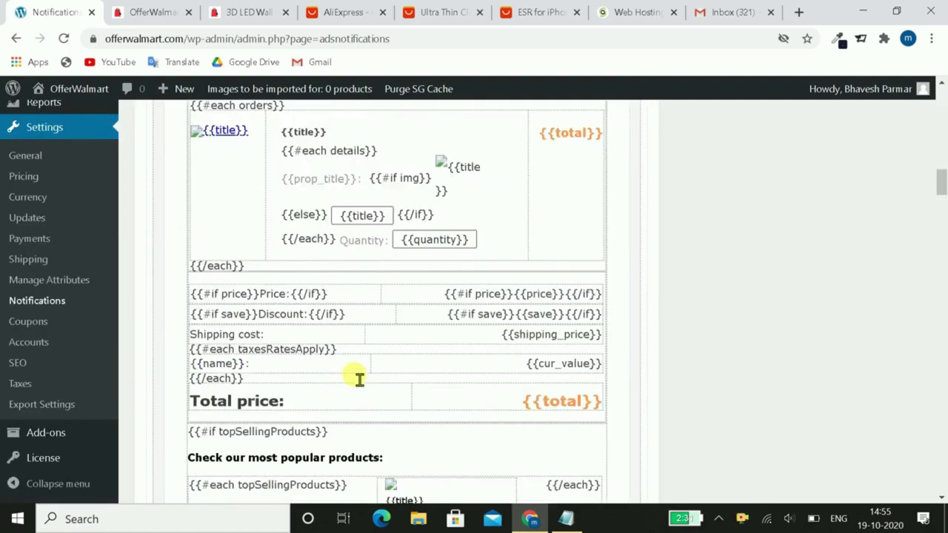
{"action": "scroll", "coordinate": [360, 380], "scroll_direction": "down", "scroll_amount": 1}
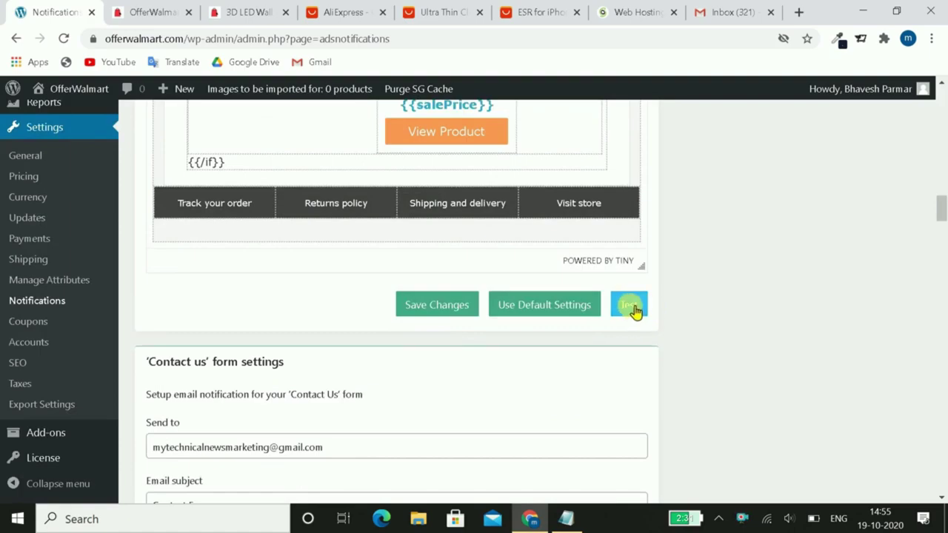
{"action": "scroll", "coordinate": [635, 312], "scroll_direction": "up", "scroll_amount": 10}
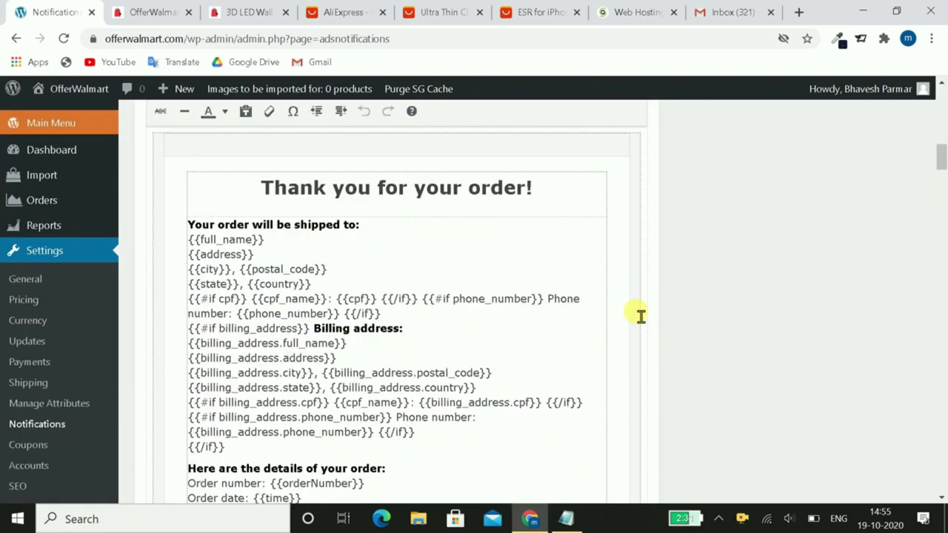
{"action": "scroll", "coordinate": [269, 269], "scroll_direction": "up", "scroll_amount": 4}
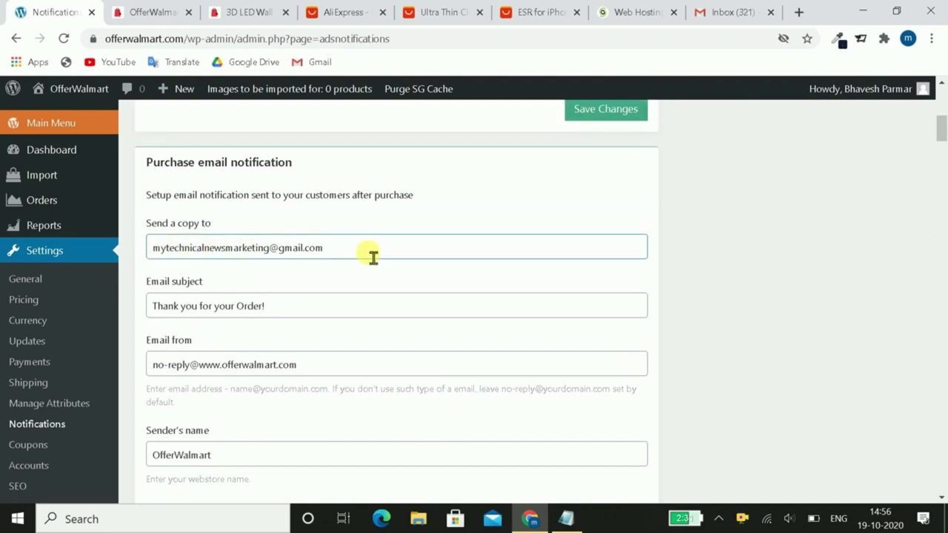
{"action": "scroll", "coordinate": [364, 257], "scroll_direction": "down", "scroll_amount": 1}
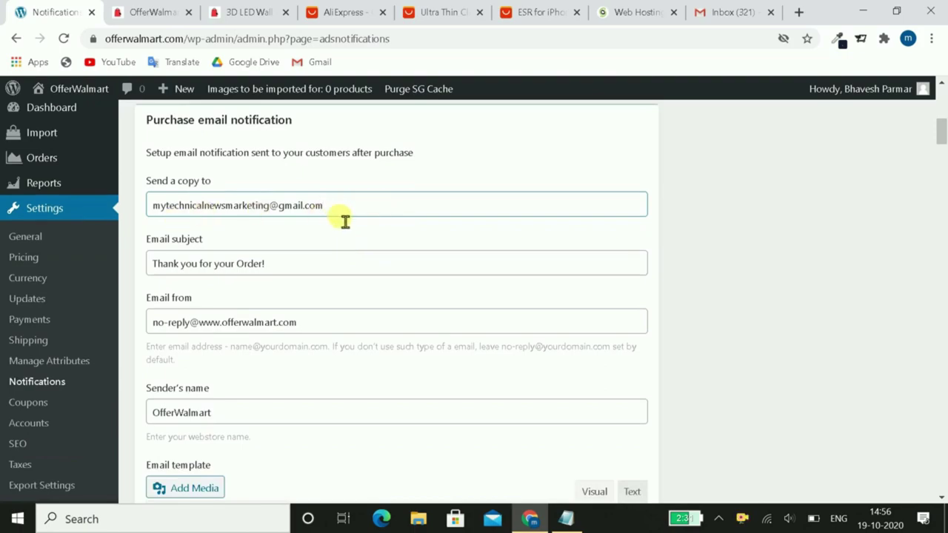
{"action": "scroll", "coordinate": [348, 267], "scroll_direction": "down", "scroll_amount": 2}
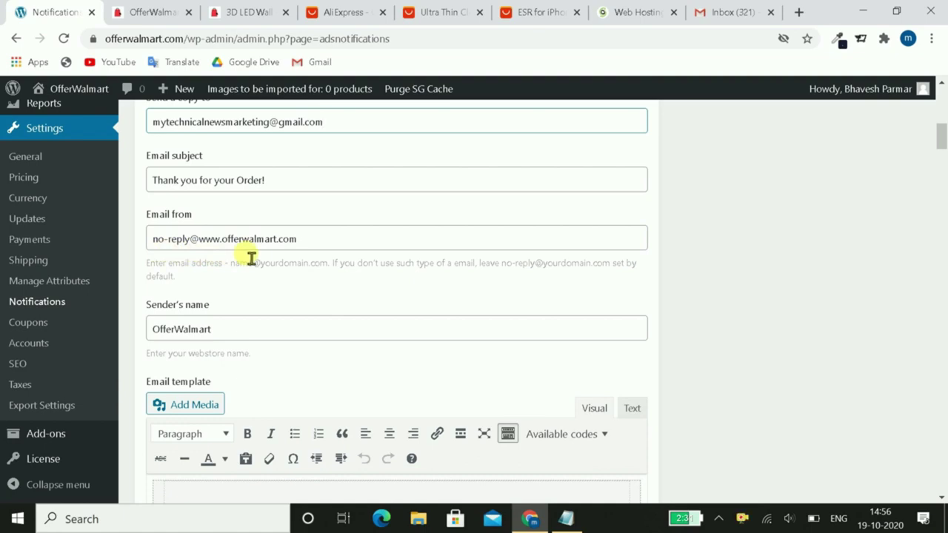
{"action": "triple_click", "coordinate": [363, 243]}
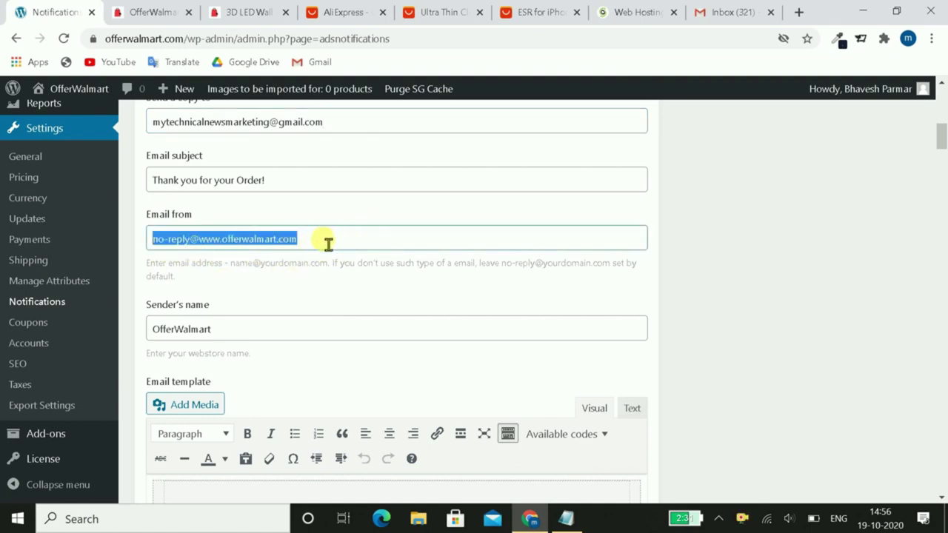
{"action": "scroll", "coordinate": [328, 240], "scroll_direction": "up", "scroll_amount": 10}
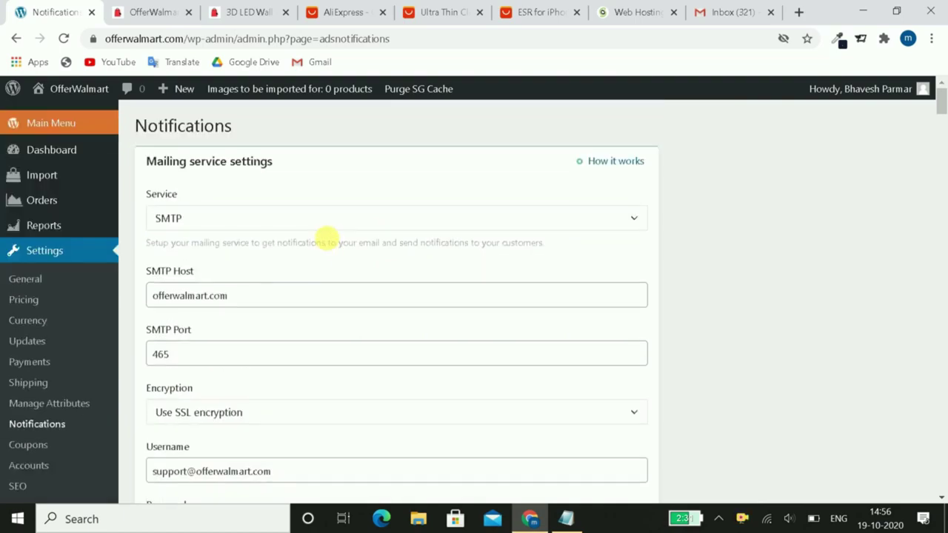
{"action": "left_click_drag", "start_coordinate": [156, 478], "coordinate": [263, 488]}
{"action": "key", "text": "ctrl+c"}
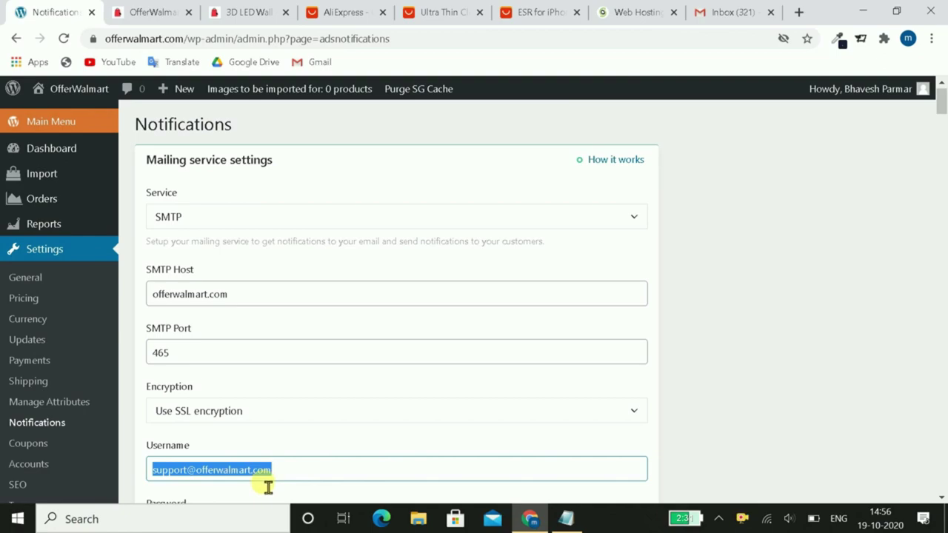
{"action": "left_click", "coordinate": [313, 479]}
{"action": "scroll", "coordinate": [311, 477], "scroll_direction": "down", "scroll_amount": 10}
{"action": "scroll", "coordinate": [327, 305], "scroll_direction": "up", "scroll_amount": 1}
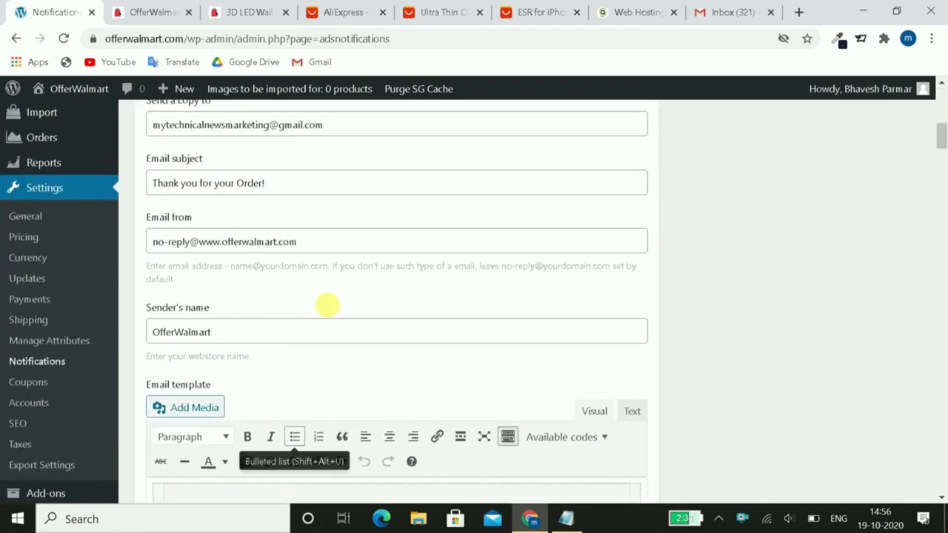
{"action": "triple_click", "coordinate": [352, 250]}
{"action": "key", "text": "ctrl+v"}
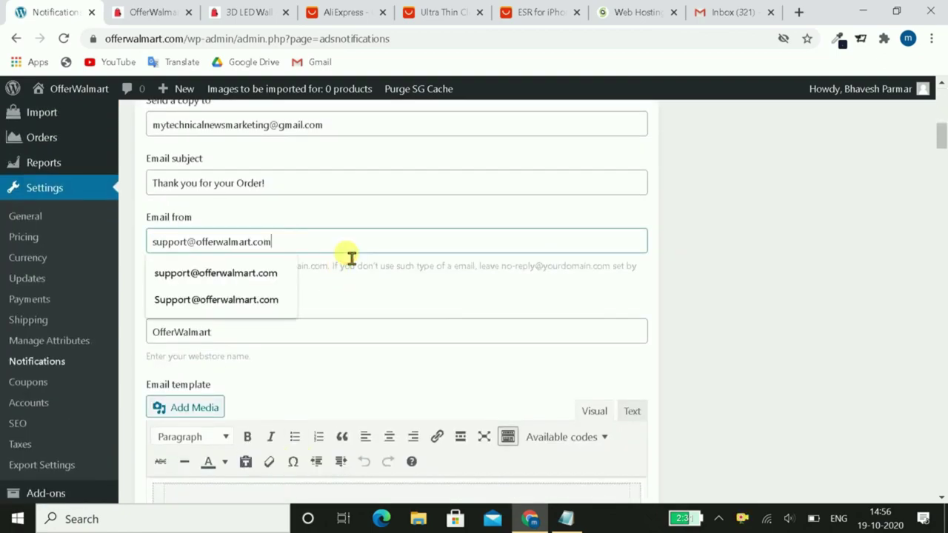
Save the purchase email notification settings.
{"action": "scroll", "coordinate": [333, 286], "scroll_direction": "down", "scroll_amount": 8}
{"action": "scroll", "coordinate": [333, 286], "scroll_direction": "up", "scroll_amount": 8}
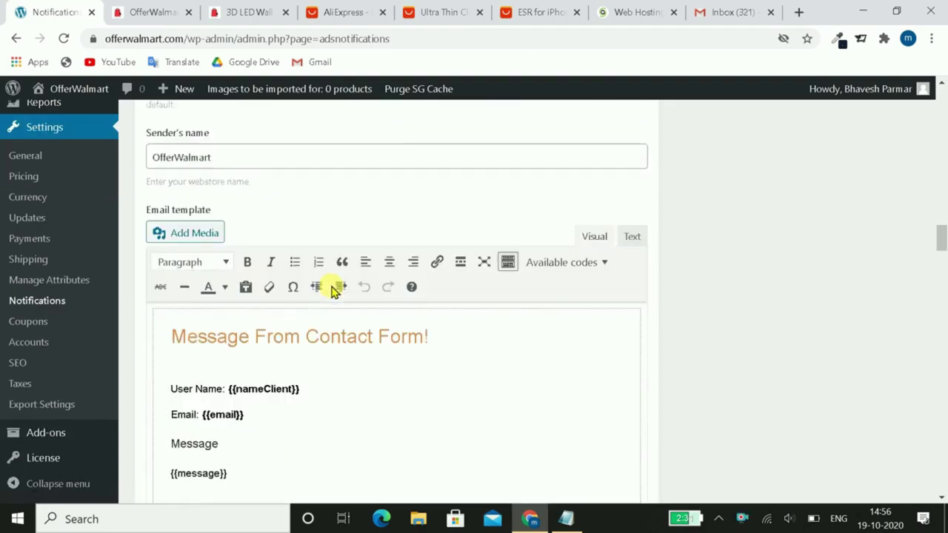
{"action": "scroll", "coordinate": [303, 209], "scroll_direction": "down", "scroll_amount": 8}
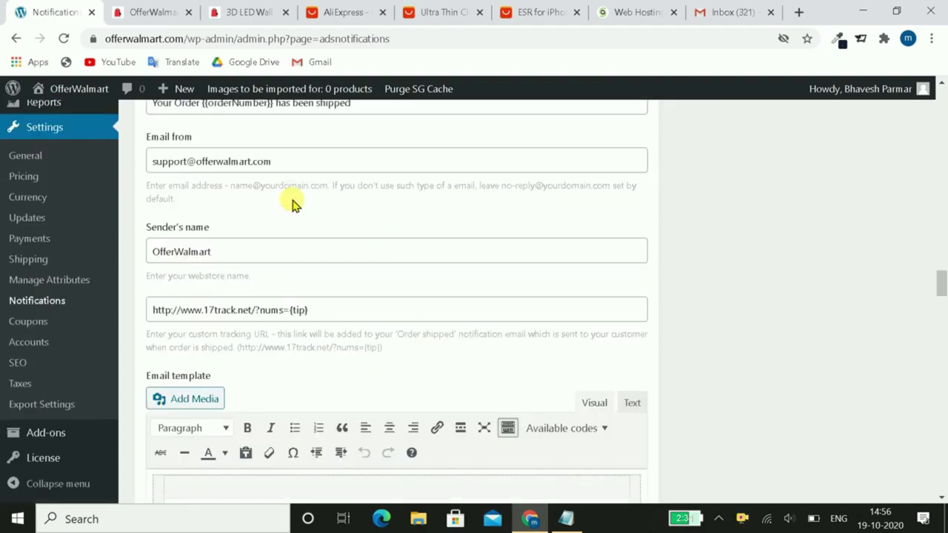
{"action": "scroll", "coordinate": [284, 194], "scroll_direction": "down", "scroll_amount": 15}
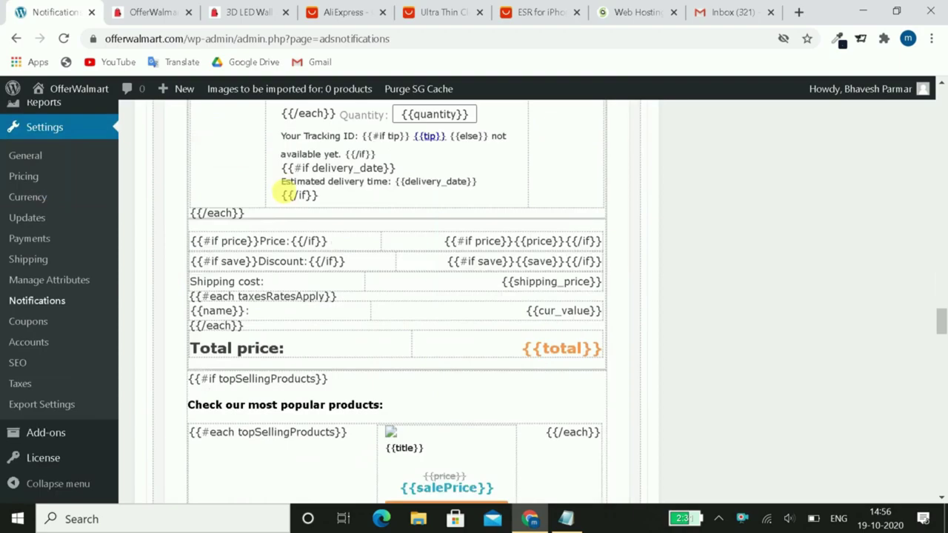
{"action": "scroll", "coordinate": [211, 300], "scroll_direction": "up", "scroll_amount": 20}
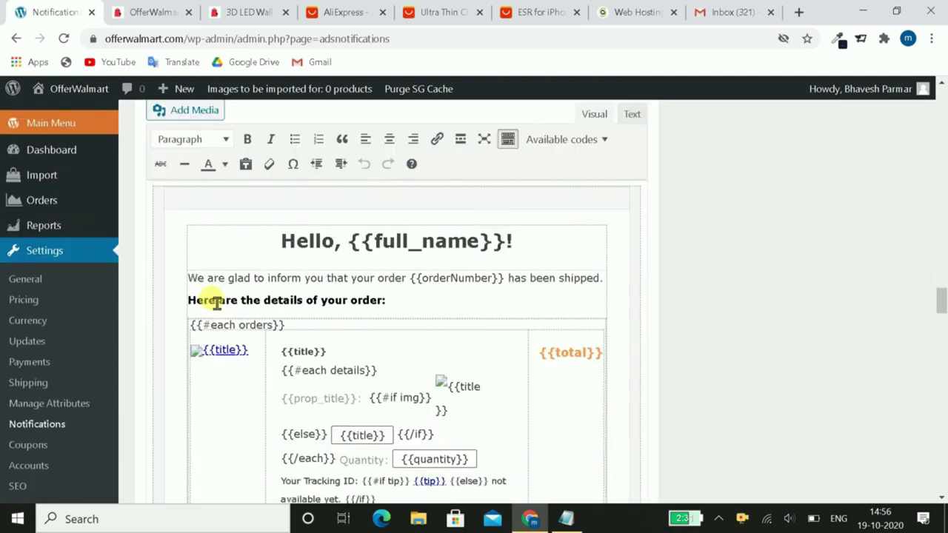
{"action": "scroll", "coordinate": [218, 302], "scroll_direction": "up", "scroll_amount": 15}
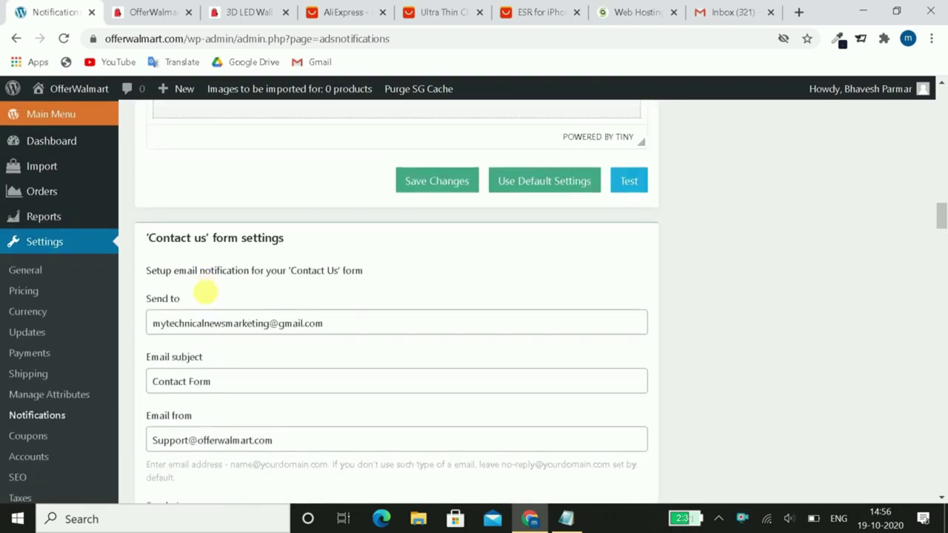
{"action": "scroll", "coordinate": [215, 300], "scroll_direction": "up", "scroll_amount": 5}
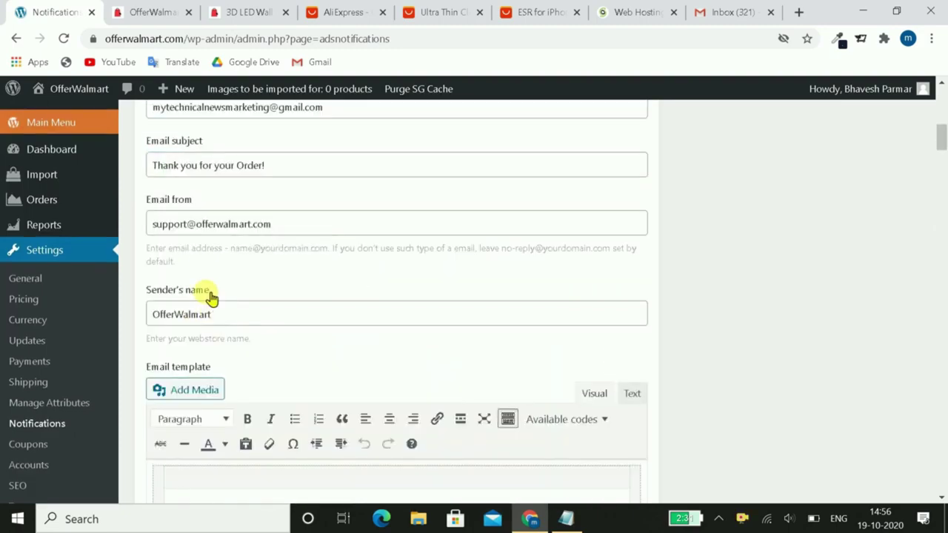
{"action": "scroll", "coordinate": [214, 302], "scroll_direction": "down", "scroll_amount": 15}
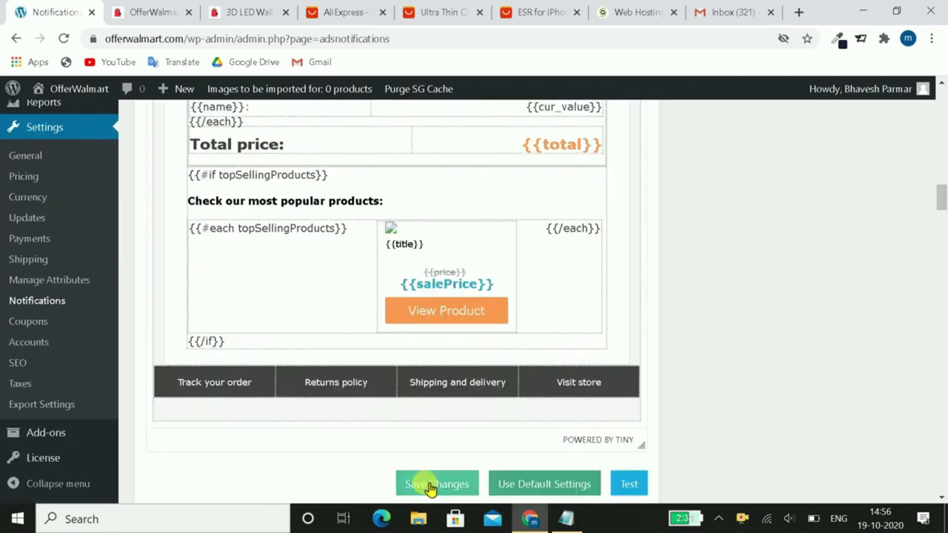
{"action": "left_click", "coordinate": [433, 485]}
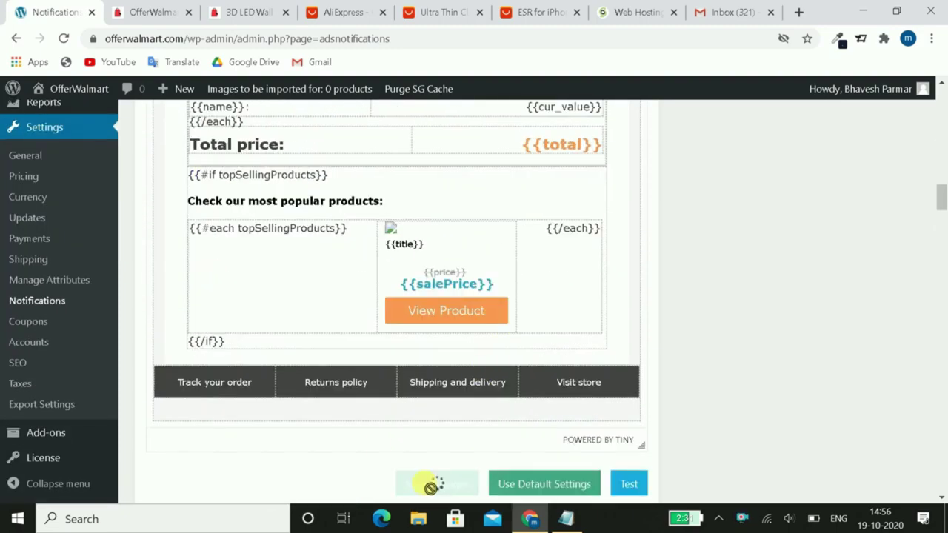
Send a test of the Contact us form notification email.
{"action": "scroll", "coordinate": [585, 419], "scroll_direction": "down", "scroll_amount": 3}
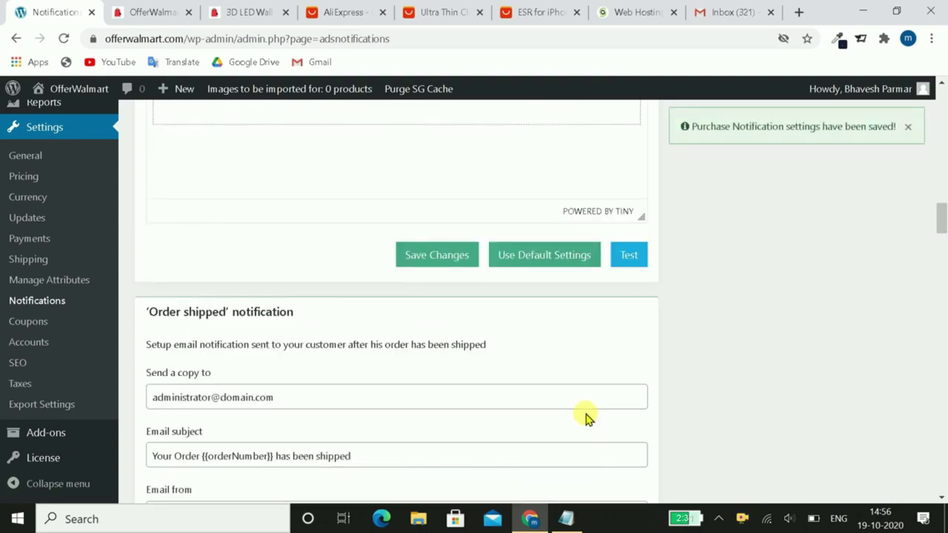
{"action": "scroll", "coordinate": [585, 419], "scroll_direction": "up", "scroll_amount": 2}
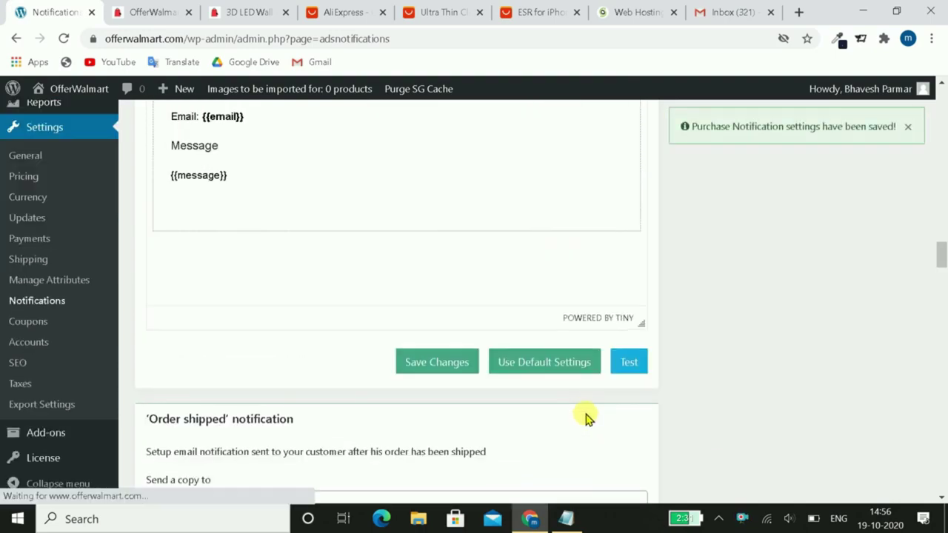
{"action": "scroll", "coordinate": [608, 330], "scroll_direction": "up", "scroll_amount": 1}
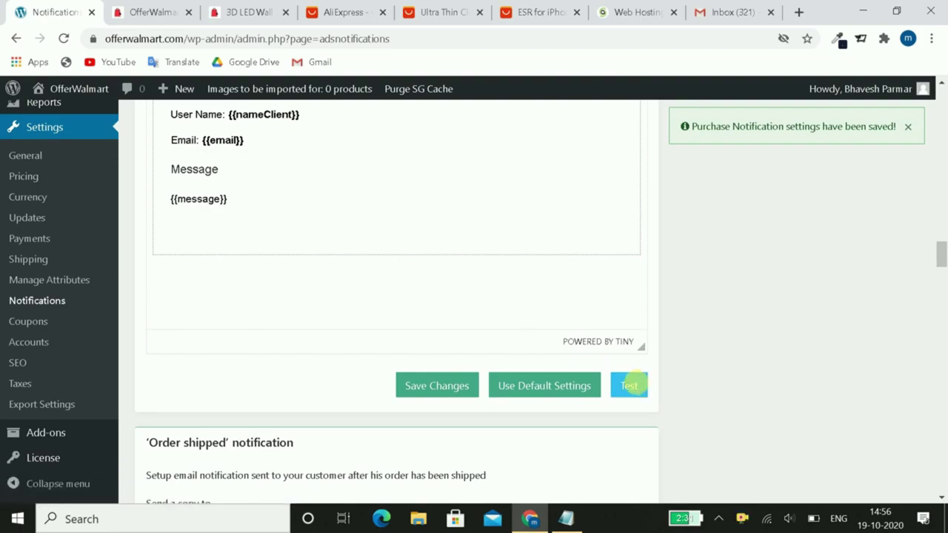
{"action": "left_click", "coordinate": [630, 385]}
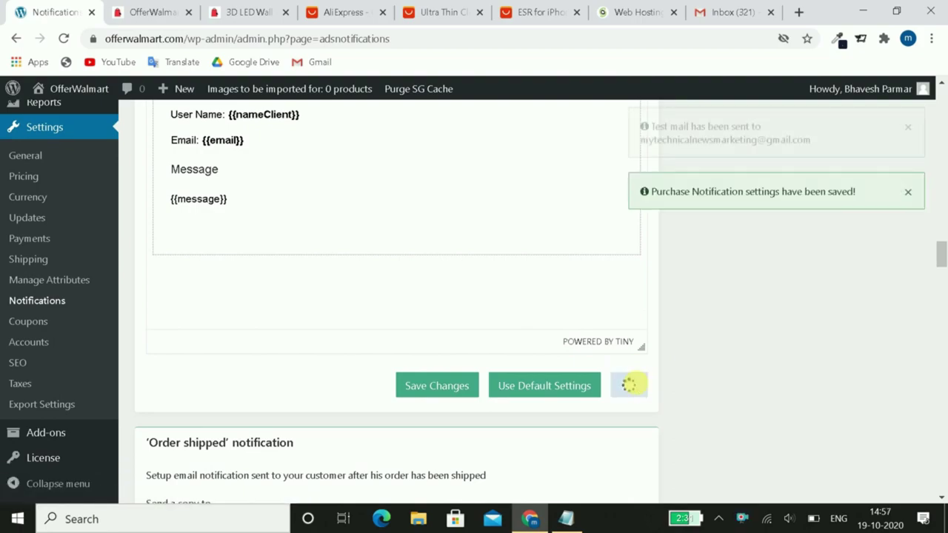
{"action": "scroll", "coordinate": [667, 140], "scroll_direction": "down", "scroll_amount": 6}
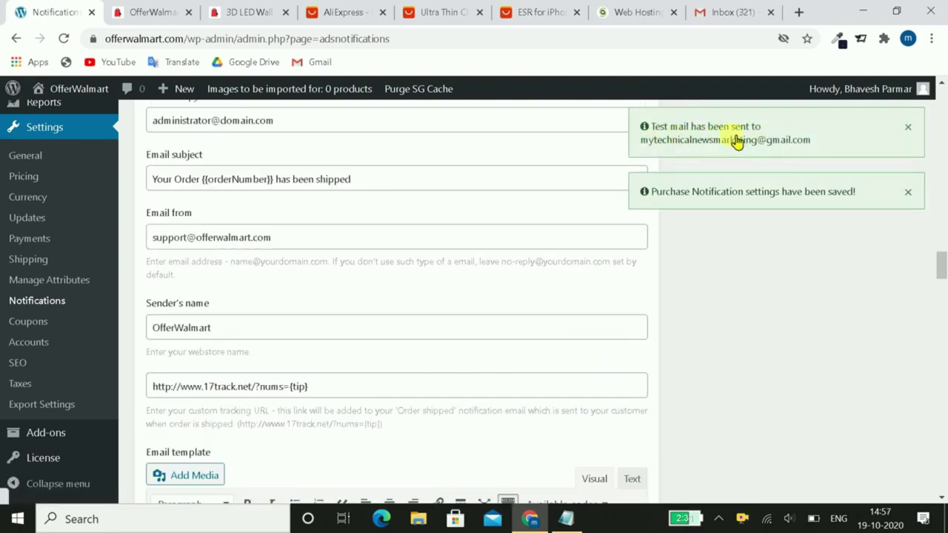
{"action": "scroll", "coordinate": [745, 143], "scroll_direction": "up", "scroll_amount": 6}
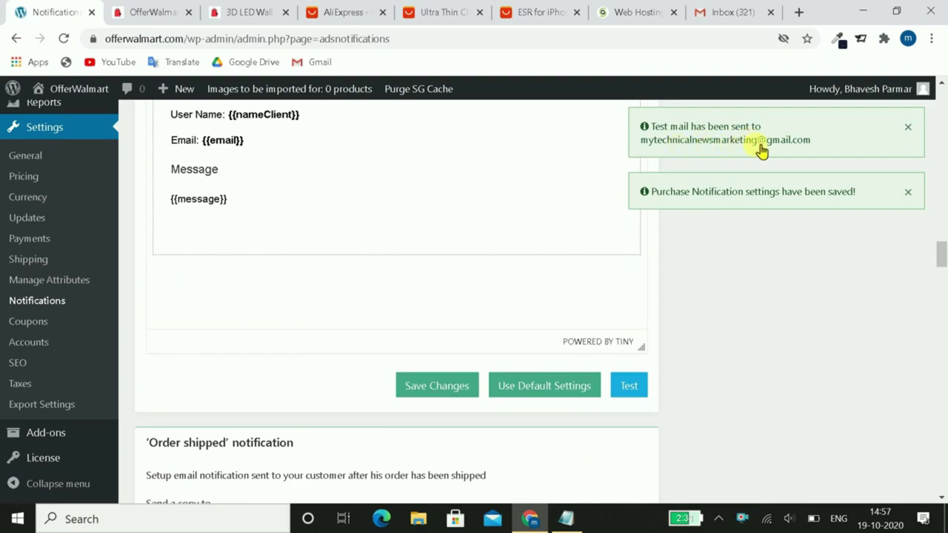
Read the OfferWalmart 'Contact Form' test email in the Gmail inbox, then return to WordPress.
{"action": "left_click", "coordinate": [717, 11]}
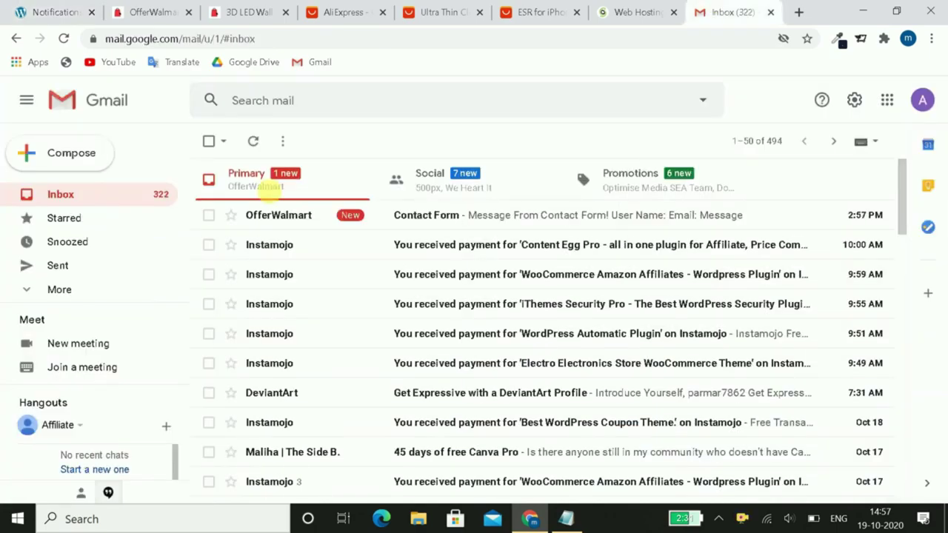
{"action": "left_click", "coordinate": [378, 221]}
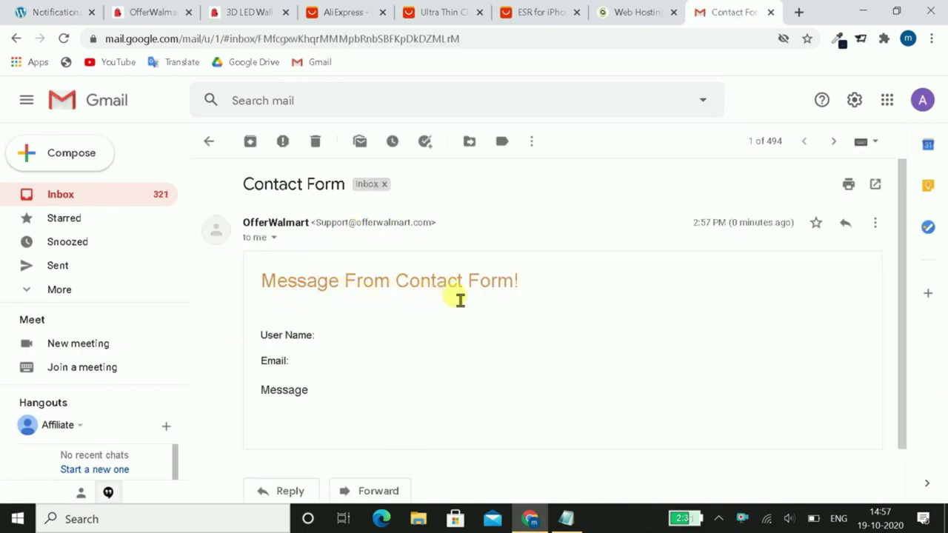
{"action": "scroll", "coordinate": [453, 295], "scroll_direction": "down", "scroll_amount": 1}
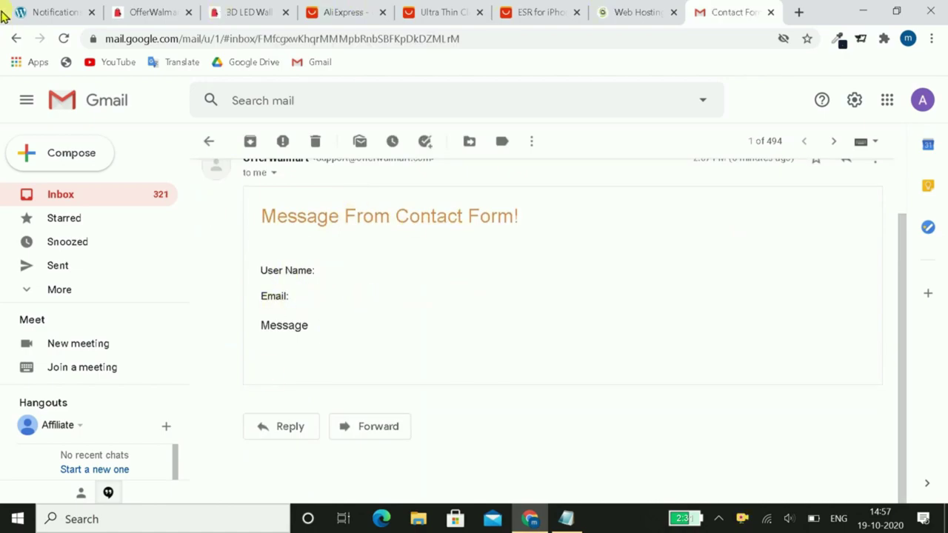
{"action": "left_click", "coordinate": [50, 7]}
Send a test of the order confirmation template and switch to Gmail to check it.
{"action": "scroll", "coordinate": [296, 311], "scroll_direction": "up", "scroll_amount": 20}
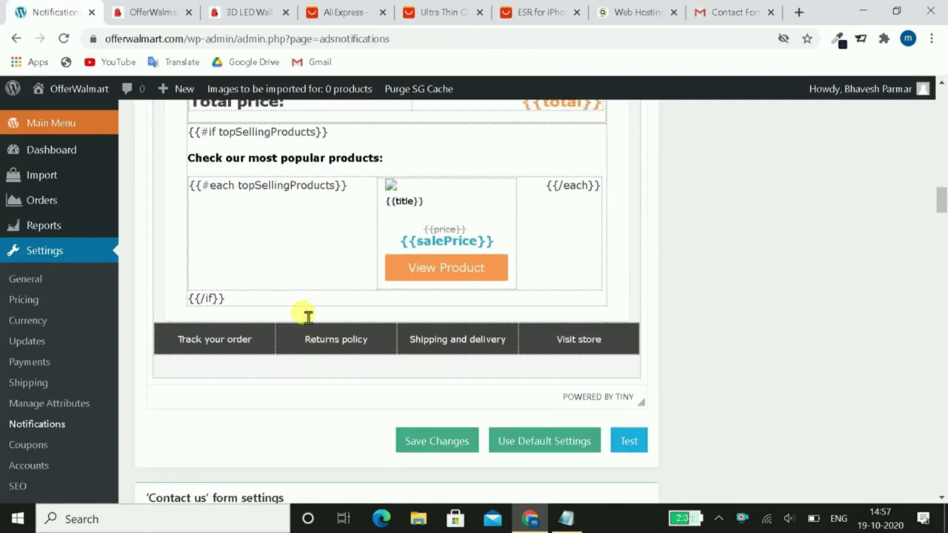
{"action": "scroll", "coordinate": [307, 315], "scroll_direction": "up", "scroll_amount": 10}
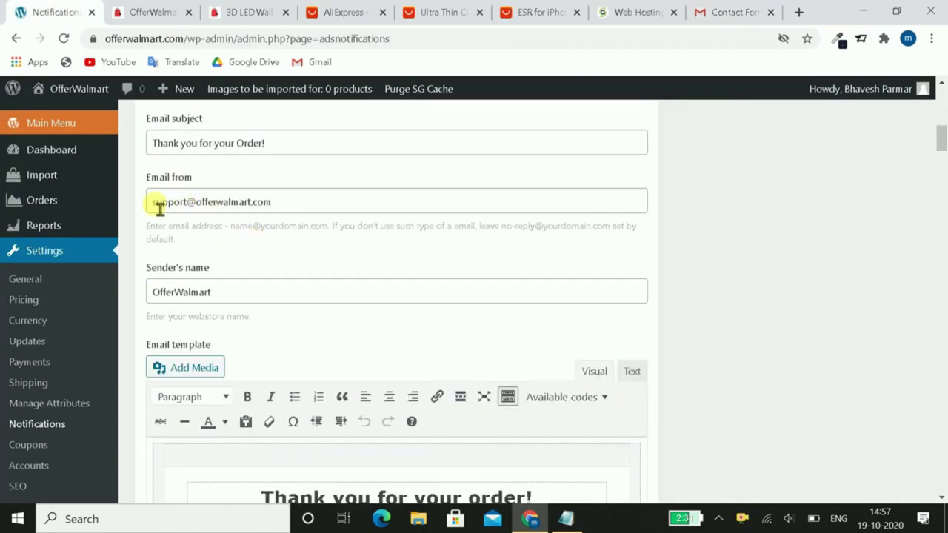
{"action": "scroll", "coordinate": [328, 239], "scroll_direction": "down", "scroll_amount": 20}
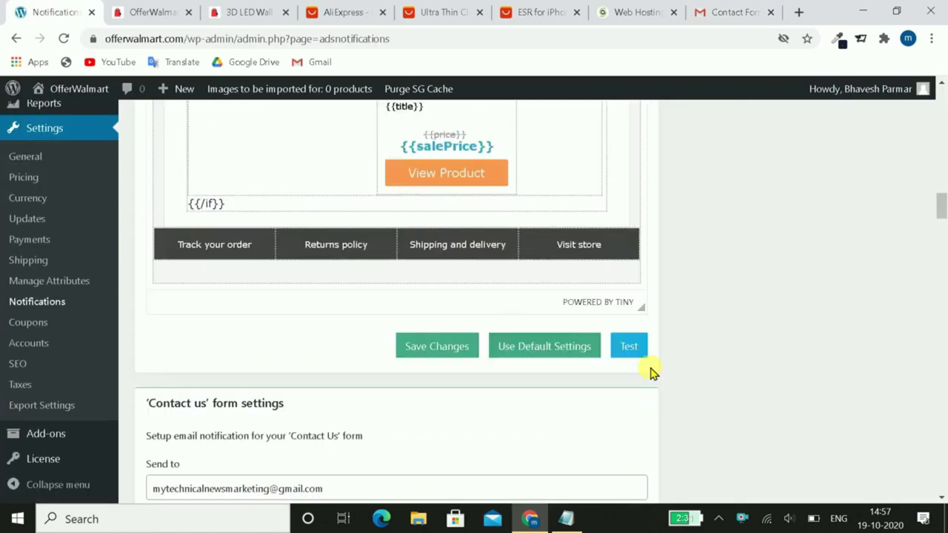
{"action": "left_click", "coordinate": [627, 348]}
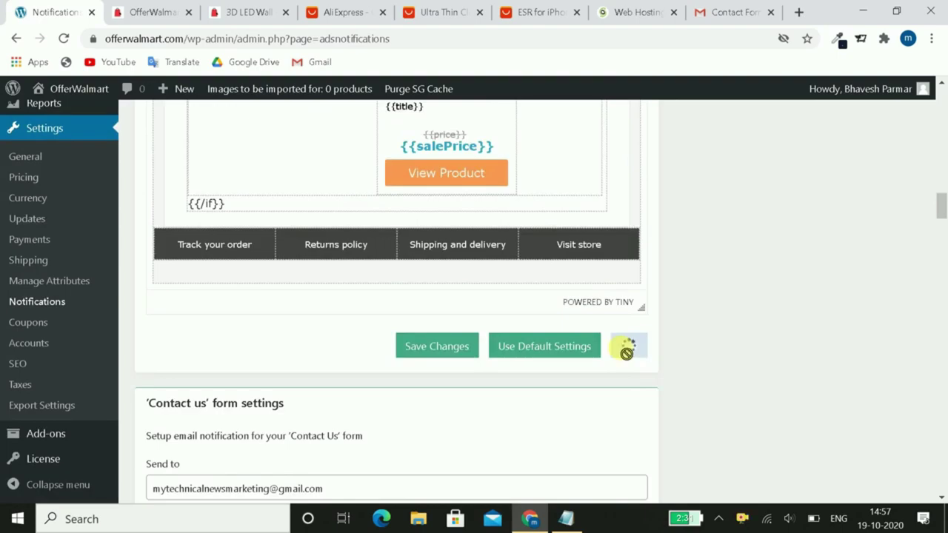
{"action": "scroll", "coordinate": [802, 120], "scroll_direction": "down", "scroll_amount": 5}
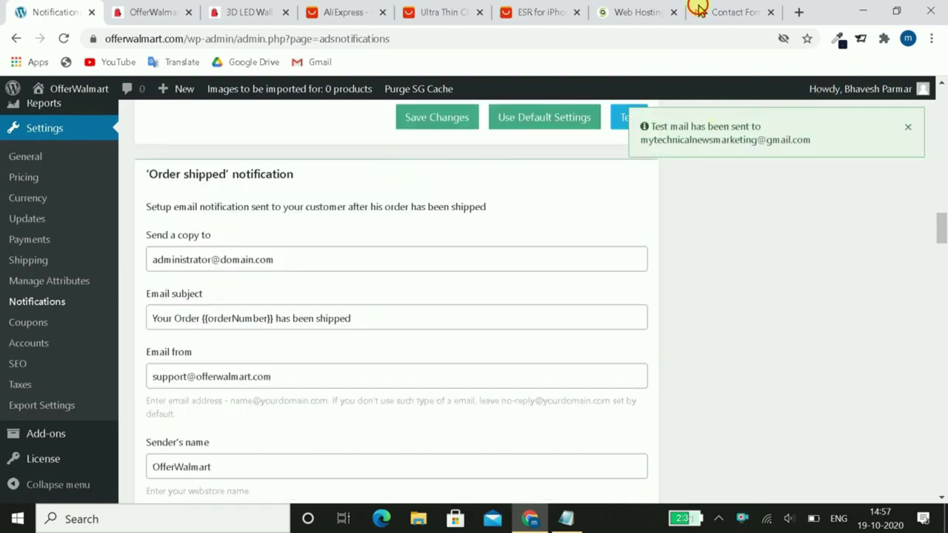
{"action": "left_click", "coordinate": [699, 9]}
Refresh the inbox and read the 'Thank you for your Order!' email's placeholder order details and total.
{"action": "left_click", "coordinate": [61, 193]}
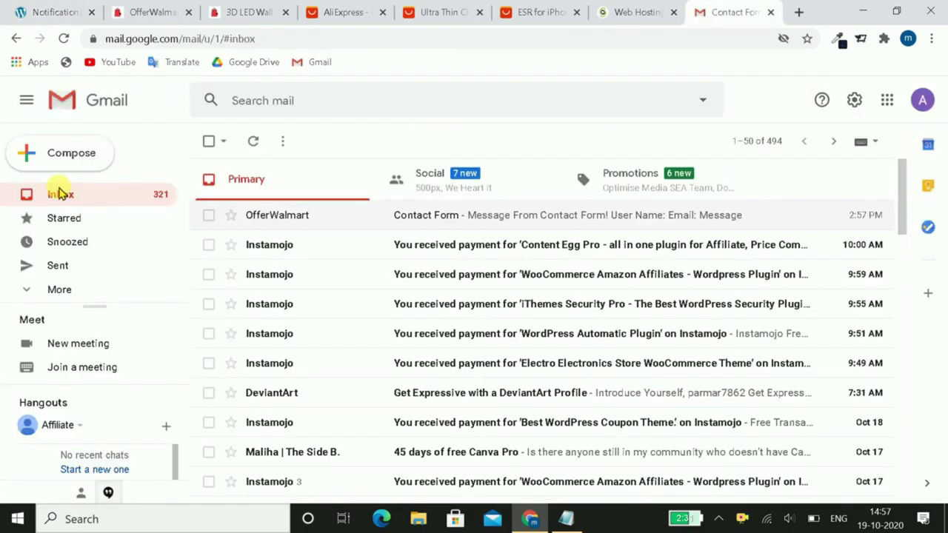
{"action": "left_click", "coordinate": [53, 199]}
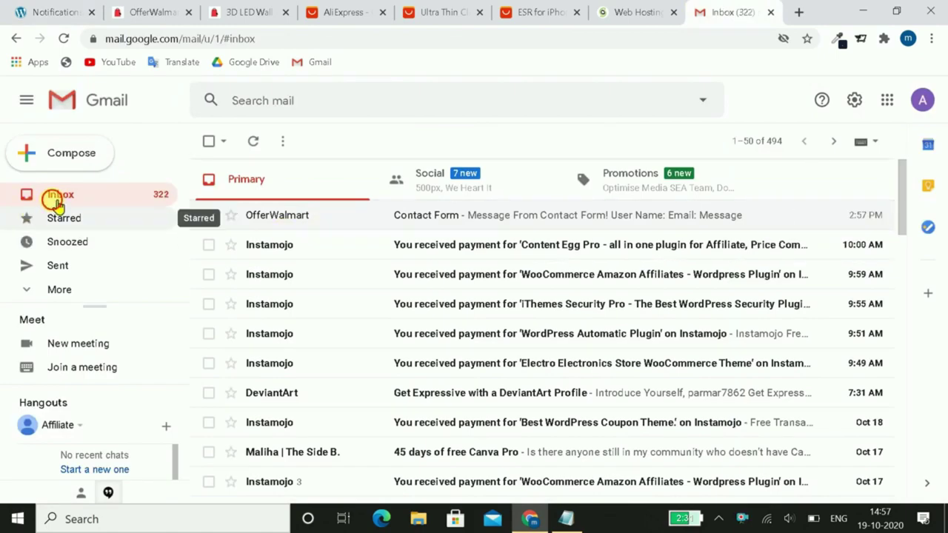
{"action": "left_click", "coordinate": [328, 216]}
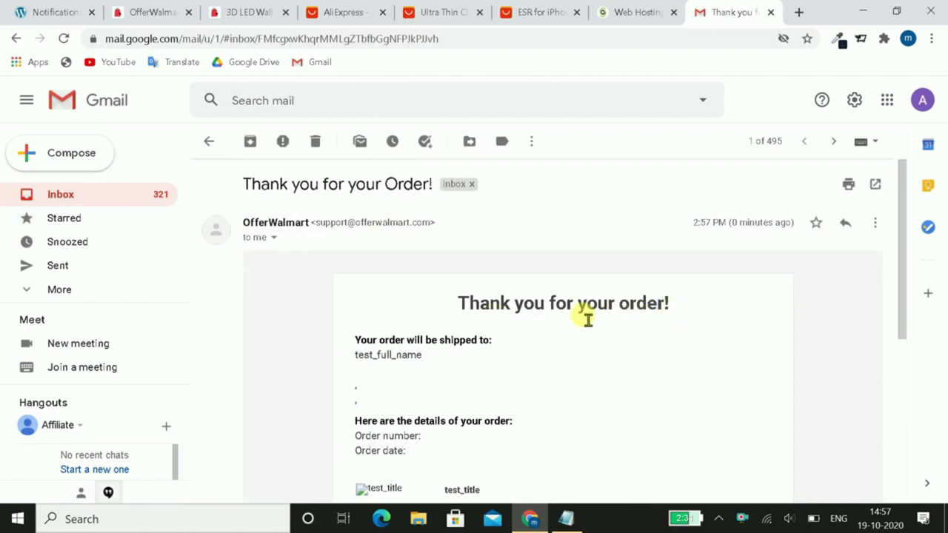
{"action": "scroll", "coordinate": [582, 315], "scroll_direction": "down", "scroll_amount": 2}
{"action": "scroll", "coordinate": [498, 326], "scroll_direction": "down", "scroll_amount": 2}
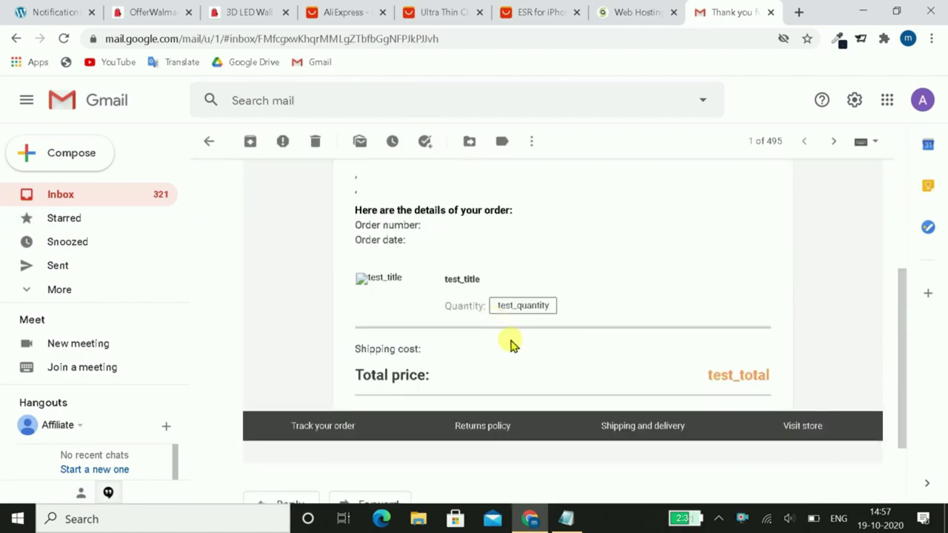
{"action": "scroll", "coordinate": [512, 345], "scroll_direction": "up", "scroll_amount": 1}
{"action": "scroll", "coordinate": [513, 344], "scroll_direction": "up", "scroll_amount": 1}
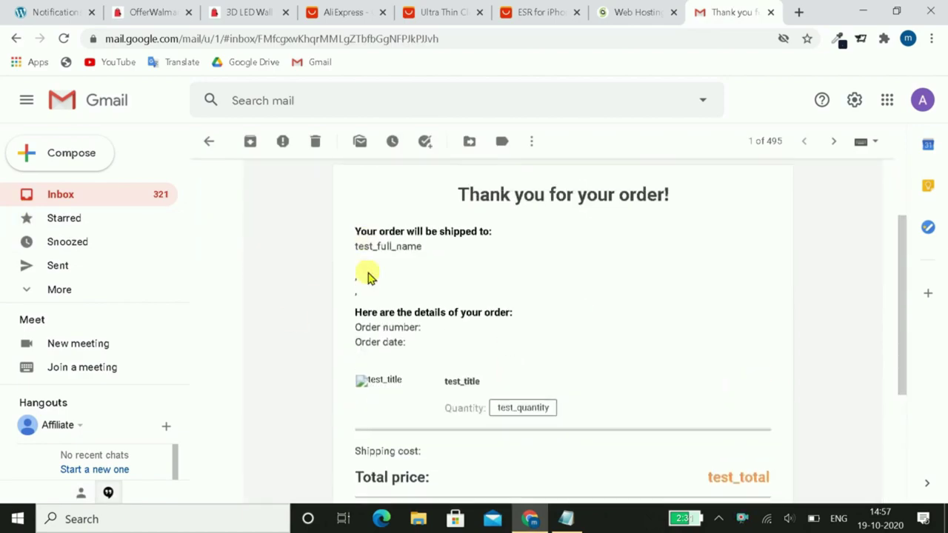
{"action": "scroll", "coordinate": [490, 358], "scroll_direction": "down", "scroll_amount": 1}
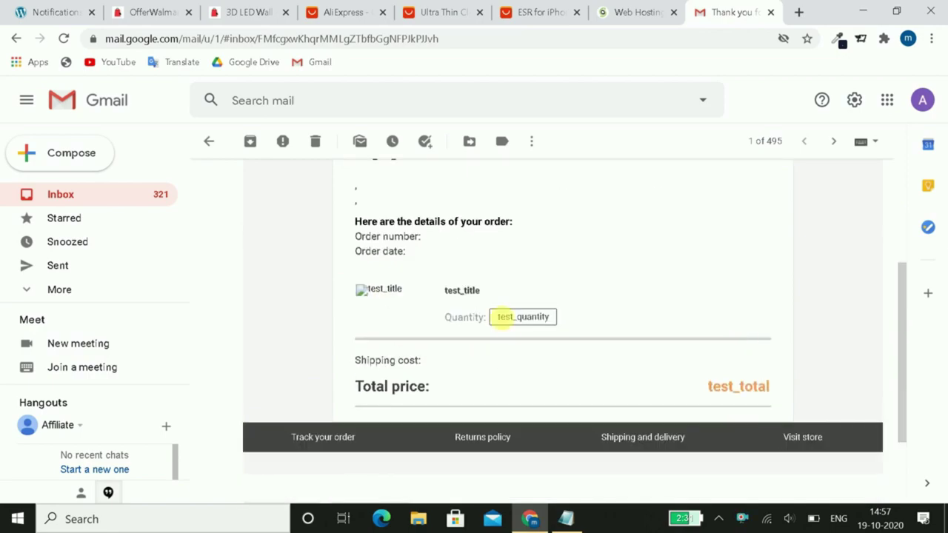
{"action": "scroll", "coordinate": [510, 329], "scroll_direction": "up", "scroll_amount": 2}
{"action": "left_click", "coordinate": [67, 20]}
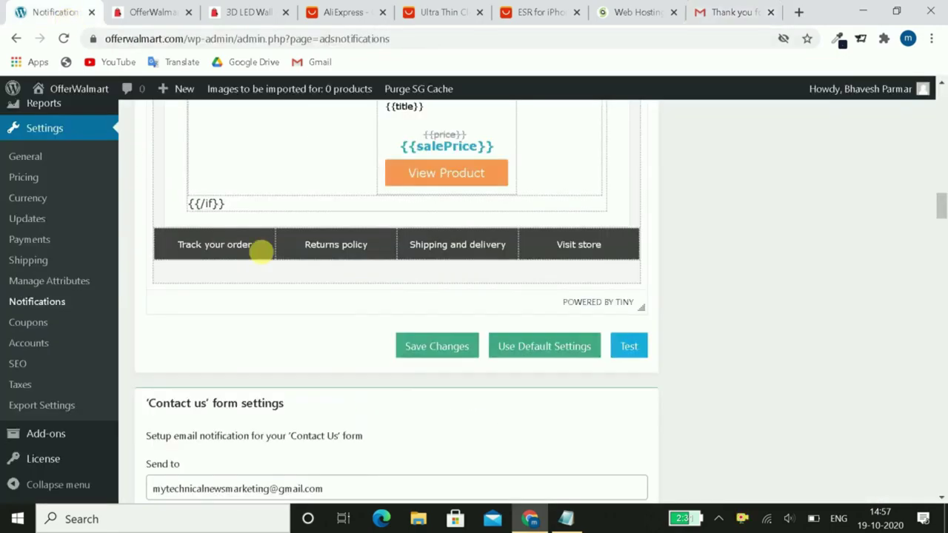
{"action": "scroll", "coordinate": [267, 260], "scroll_direction": "up", "scroll_amount": 10}
{"action": "scroll", "coordinate": [272, 263], "scroll_direction": "up", "scroll_amount": 2}
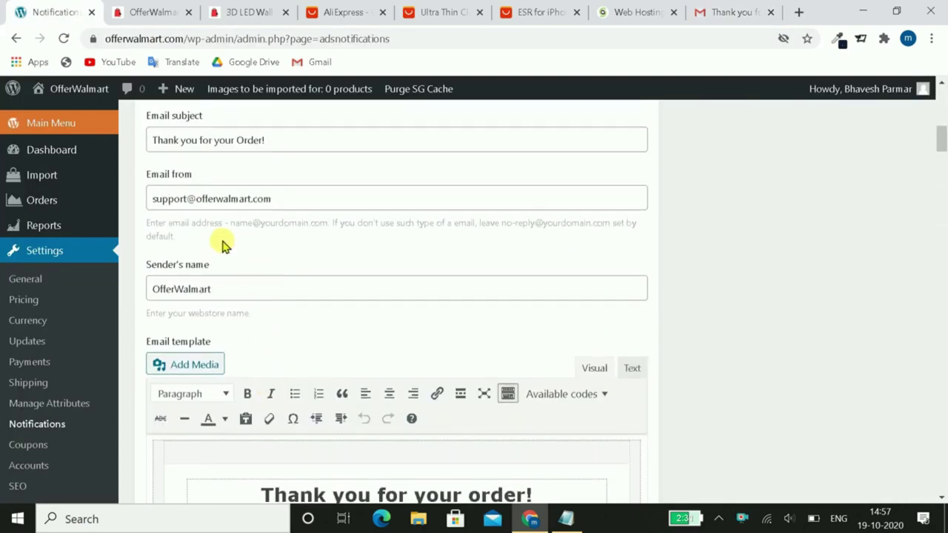
{"action": "triple_click", "coordinate": [307, 189]}
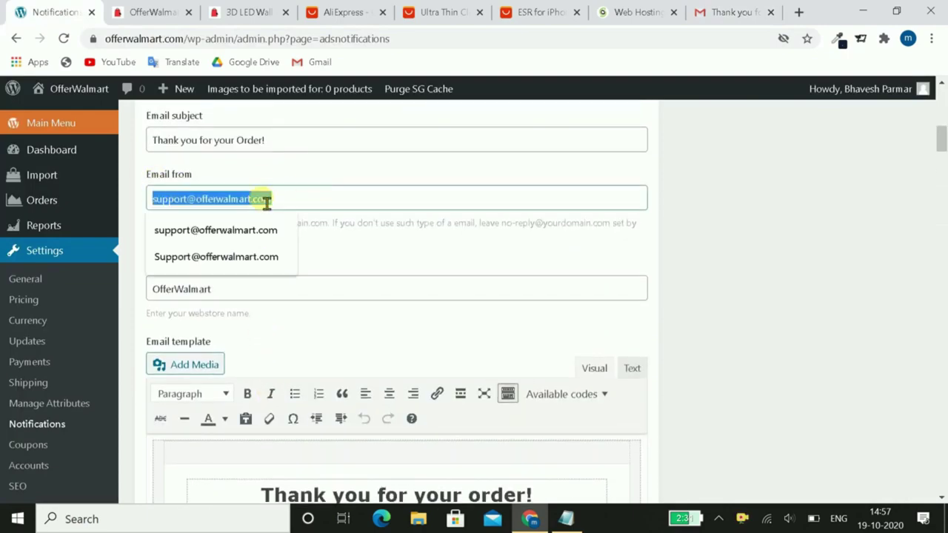
{"action": "left_click", "coordinate": [337, 208]}
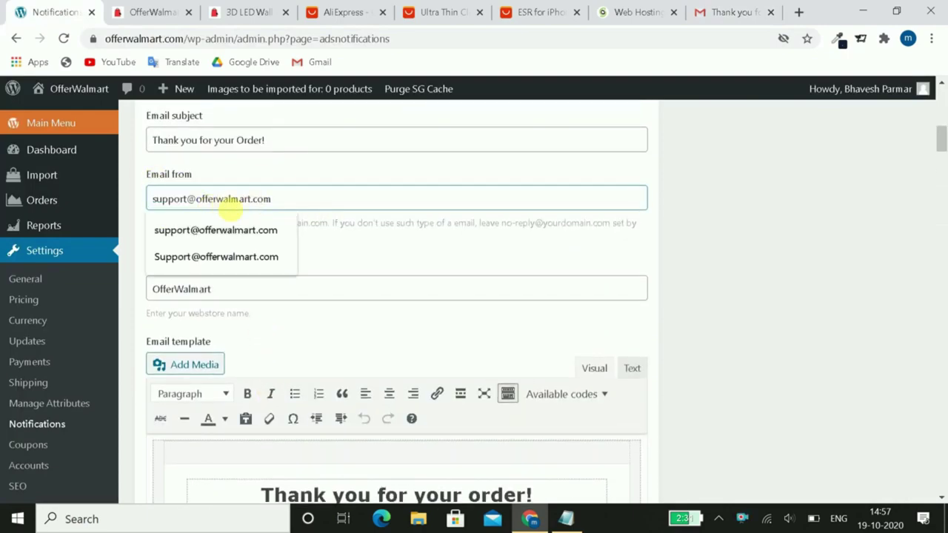
{"action": "left_click", "coordinate": [338, 244]}
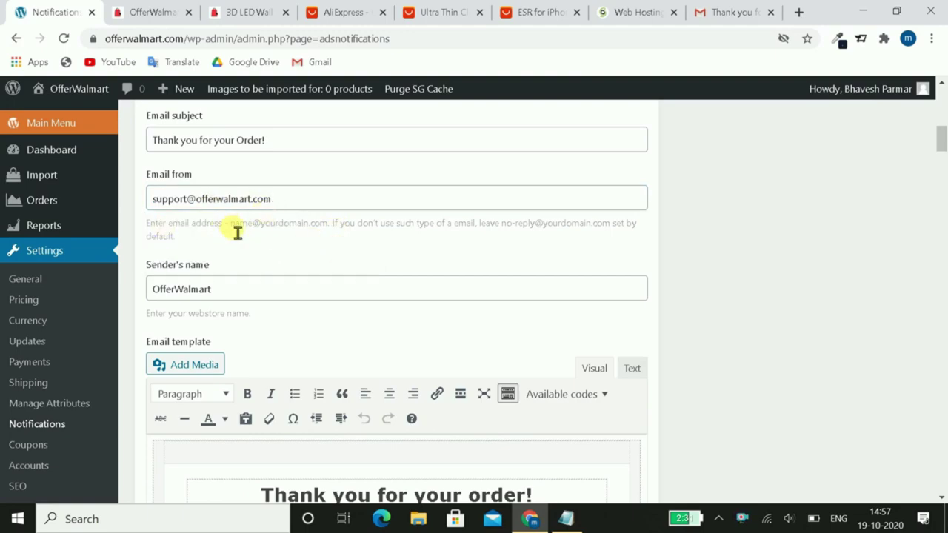
{"action": "scroll", "coordinate": [237, 232], "scroll_direction": "up", "scroll_amount": 10}
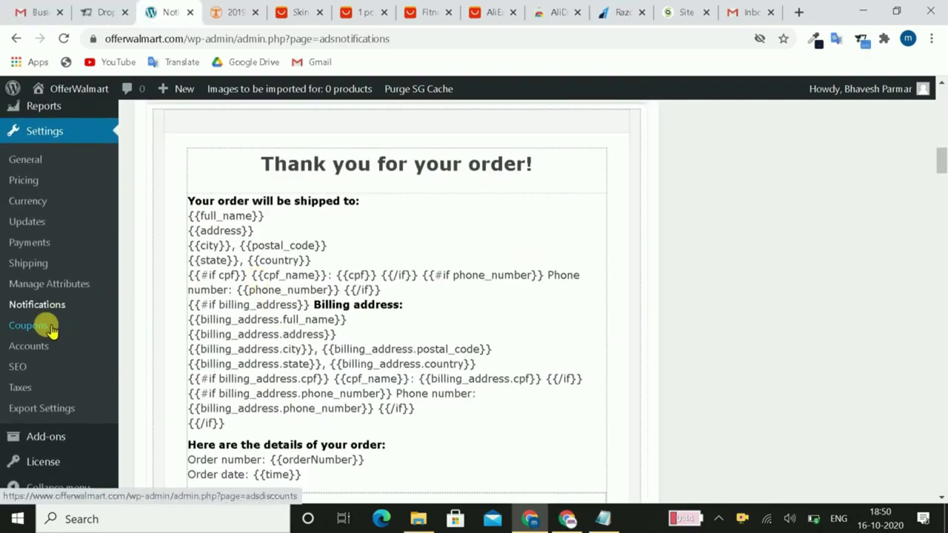
Go to the Accounts settings and scroll to the reCAPTCHA panel with empty key fields.
{"action": "left_click", "coordinate": [51, 327]}
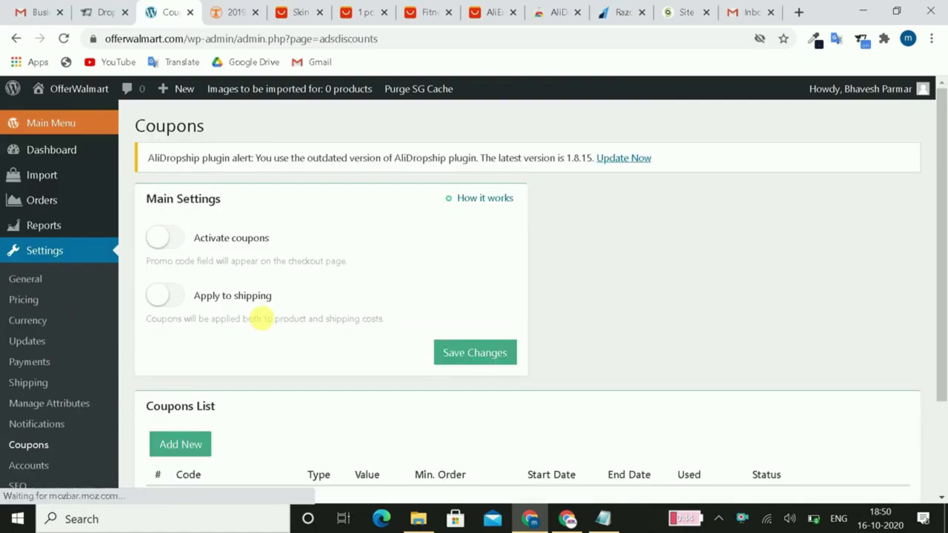
{"action": "scroll", "coordinate": [271, 328], "scroll_direction": "down", "scroll_amount": 1}
{"action": "scroll", "coordinate": [199, 356], "scroll_direction": "down", "scroll_amount": 2}
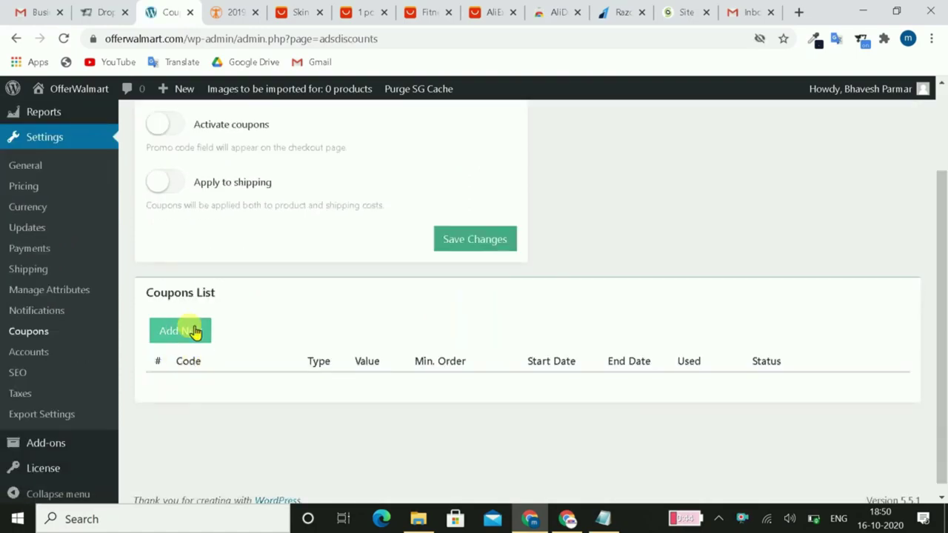
{"action": "scroll", "coordinate": [412, 293], "scroll_direction": "up", "scroll_amount": 3}
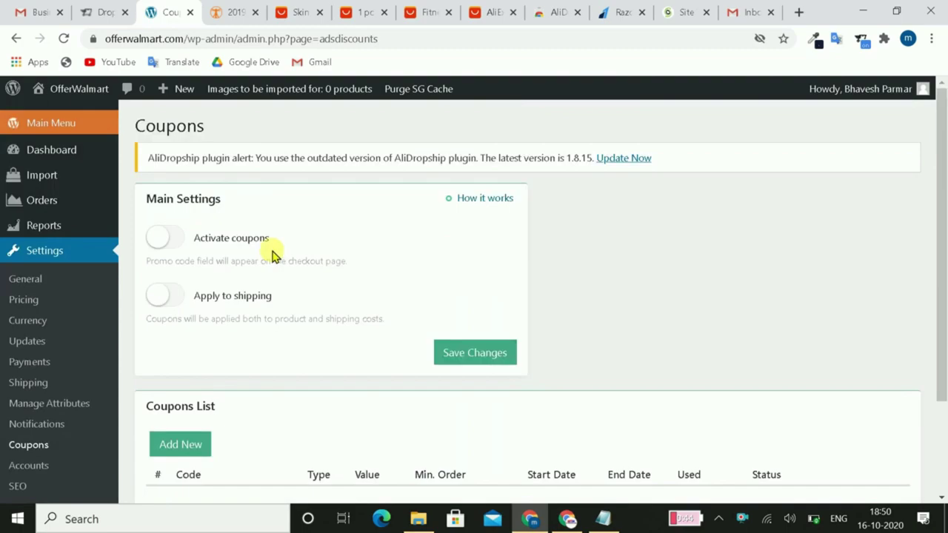
{"action": "scroll", "coordinate": [271, 254], "scroll_direction": "down", "scroll_amount": 3}
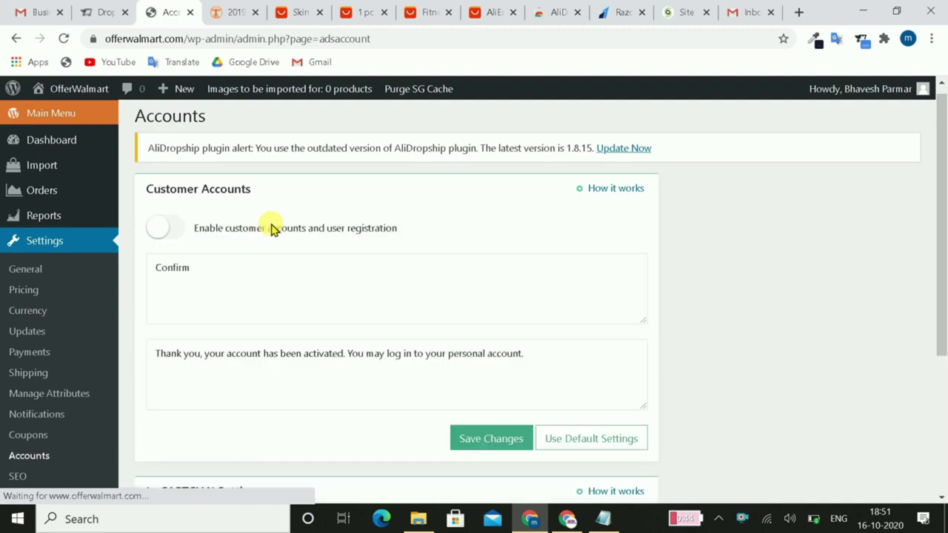
{"action": "scroll", "coordinate": [271, 226], "scroll_direction": "down", "scroll_amount": 5}
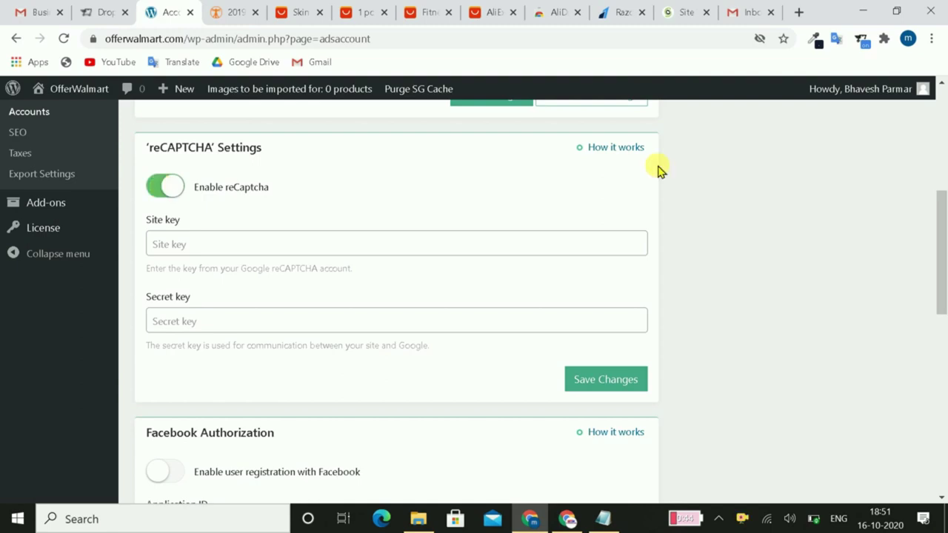
Open the reCAPTCHA 'How it works' article and launch its Google reCAPTCHA link in a new tab.
{"action": "left_click", "coordinate": [626, 151]}
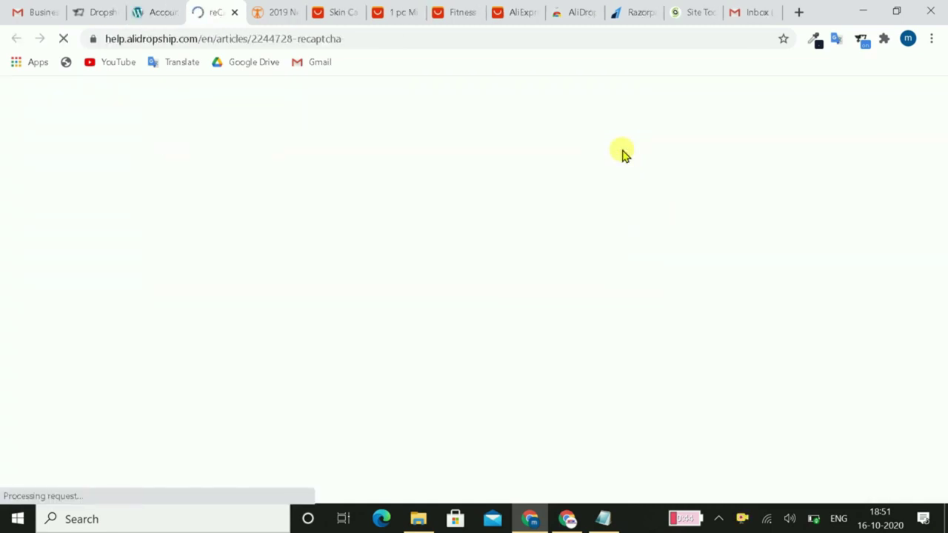
{"action": "scroll", "coordinate": [368, 267], "scroll_direction": "down", "scroll_amount": 3}
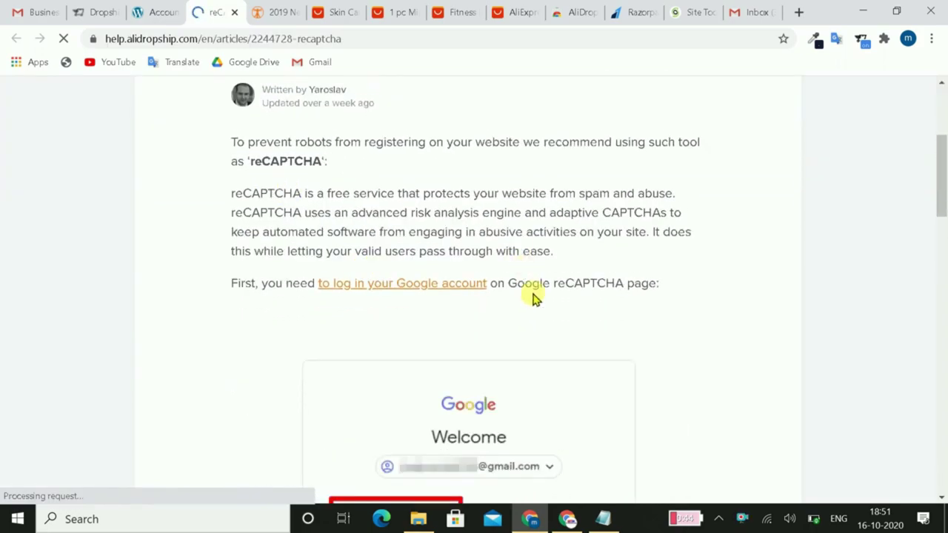
{"action": "scroll", "coordinate": [432, 355], "scroll_direction": "down", "scroll_amount": 8}
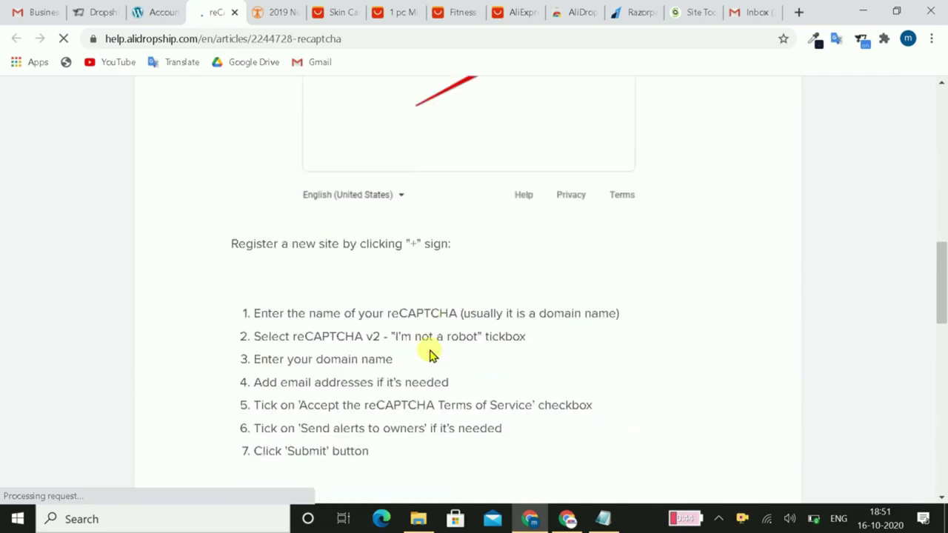
{"action": "scroll", "coordinate": [432, 354], "scroll_direction": "up", "scroll_amount": 3}
{"action": "scroll", "coordinate": [432, 354], "scroll_direction": "up", "scroll_amount": 5}
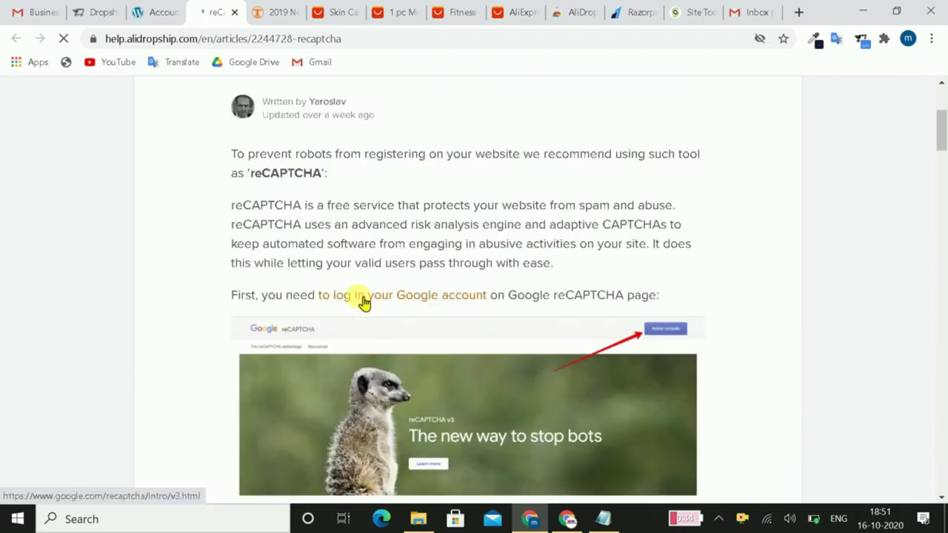
{"action": "right_click", "coordinate": [372, 303]}
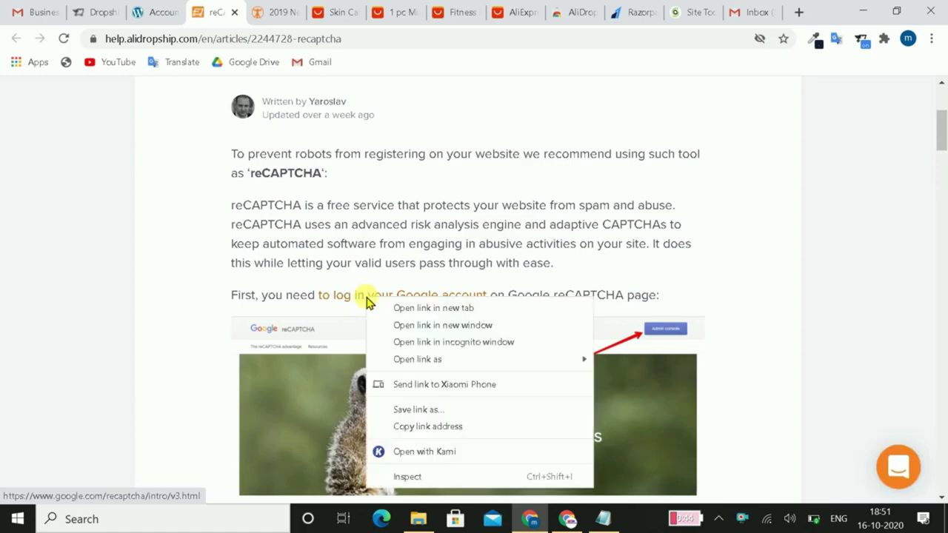
{"action": "left_click", "coordinate": [390, 307]}
{"action": "left_click", "coordinate": [260, 6]}
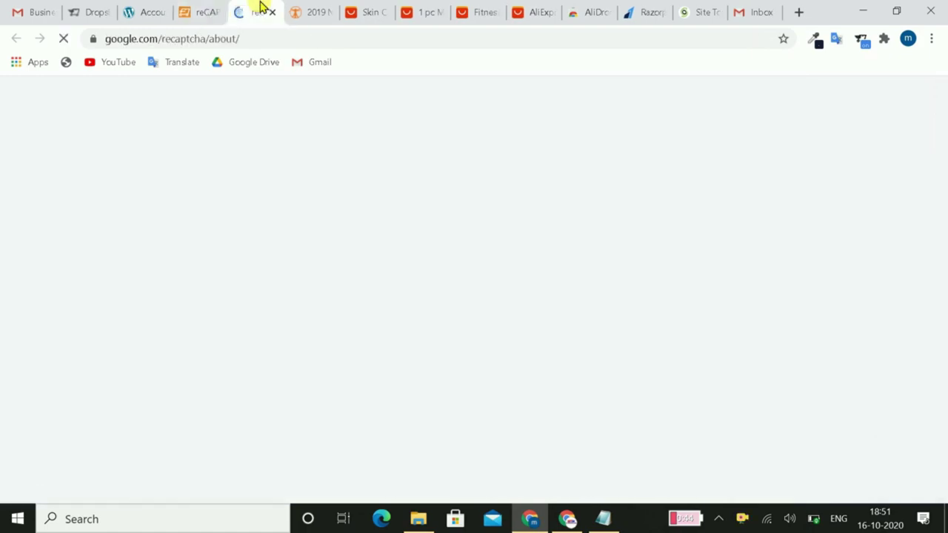
{"action": "scroll", "coordinate": [576, 117], "scroll_direction": "down", "scroll_amount": 8}
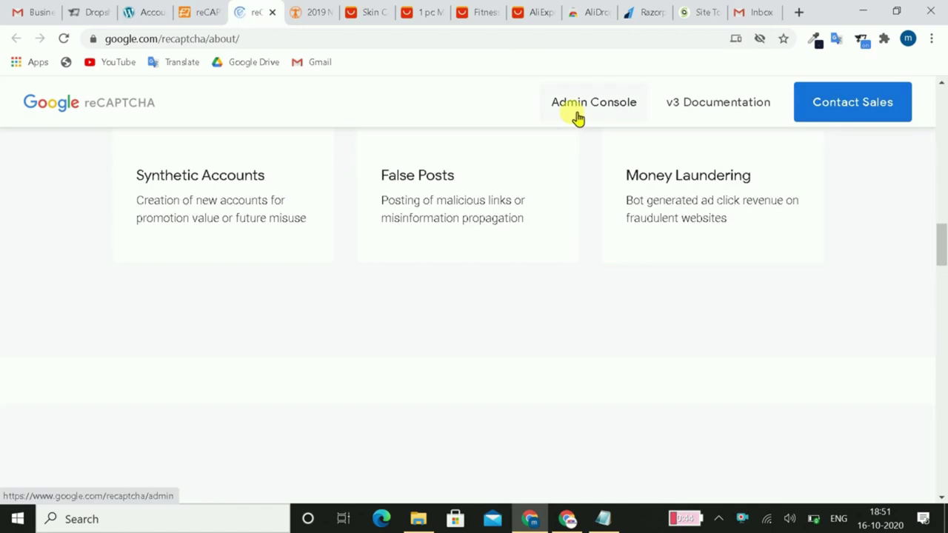
{"action": "left_click", "coordinate": [577, 117]}
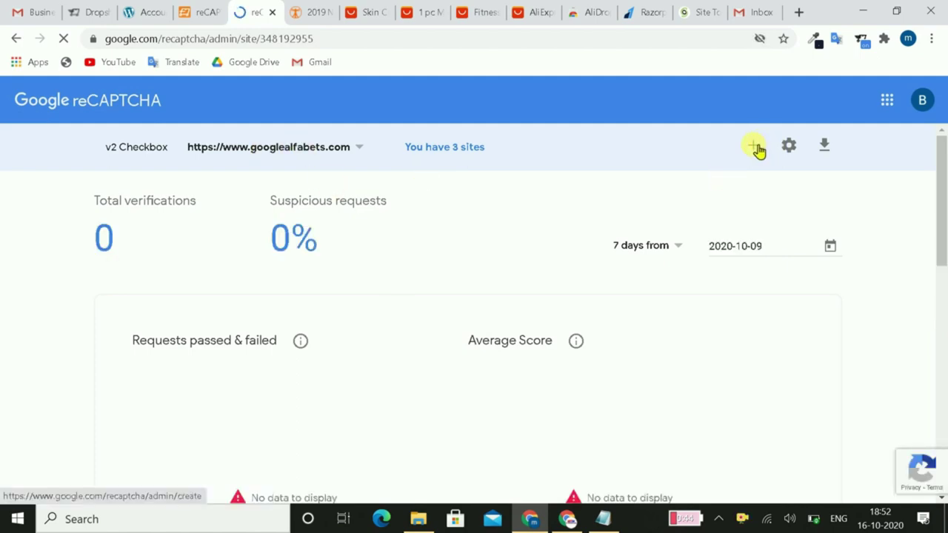
{"action": "left_click", "coordinate": [756, 149]}
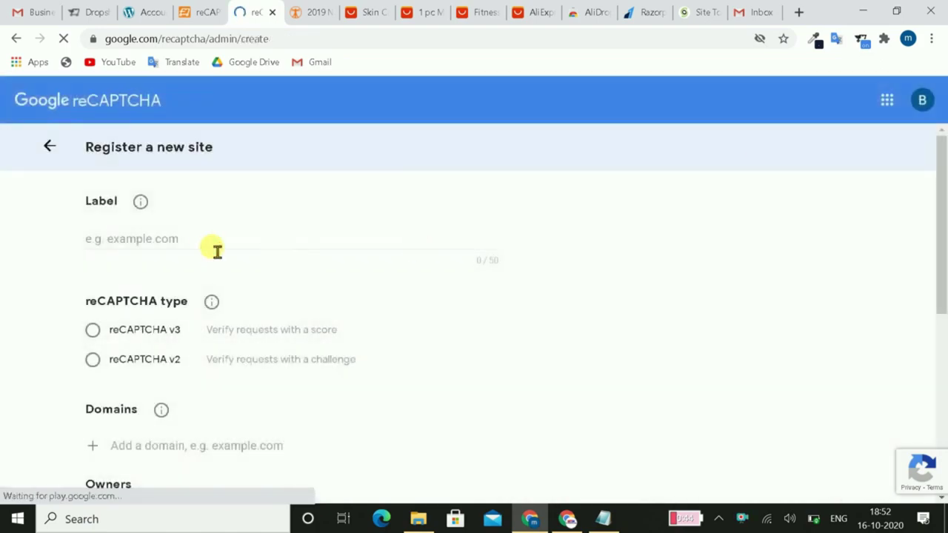
{"action": "left_click", "coordinate": [217, 251]}
{"action": "left_click", "coordinate": [133, 10]}
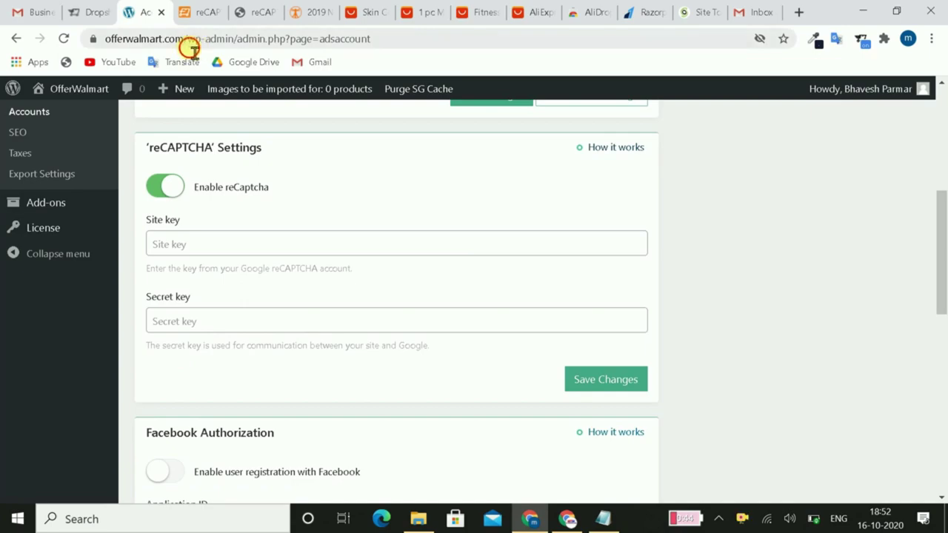
{"action": "left_click_drag", "start_coordinate": [191, 46], "coordinate": [44, 45]}
{"action": "key", "text": "ctrl+c"}
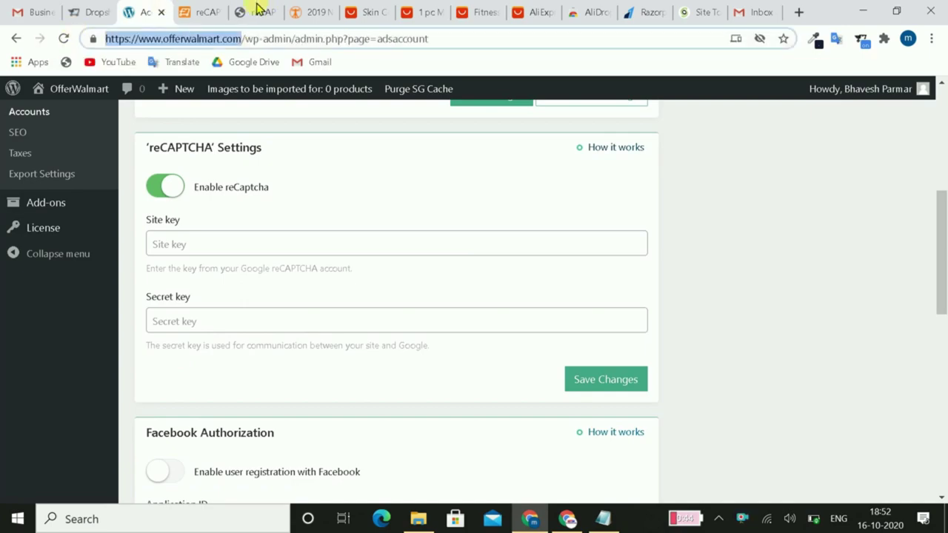
{"action": "left_click", "coordinate": [257, 7]}
{"action": "key", "text": "ctrl+v"}
Choose reCAPTCHA v3, add domain offerwalmart.com, accept the Terms and submit the registration.
{"action": "scroll", "coordinate": [168, 267], "scroll_direction": "down", "scroll_amount": 1}
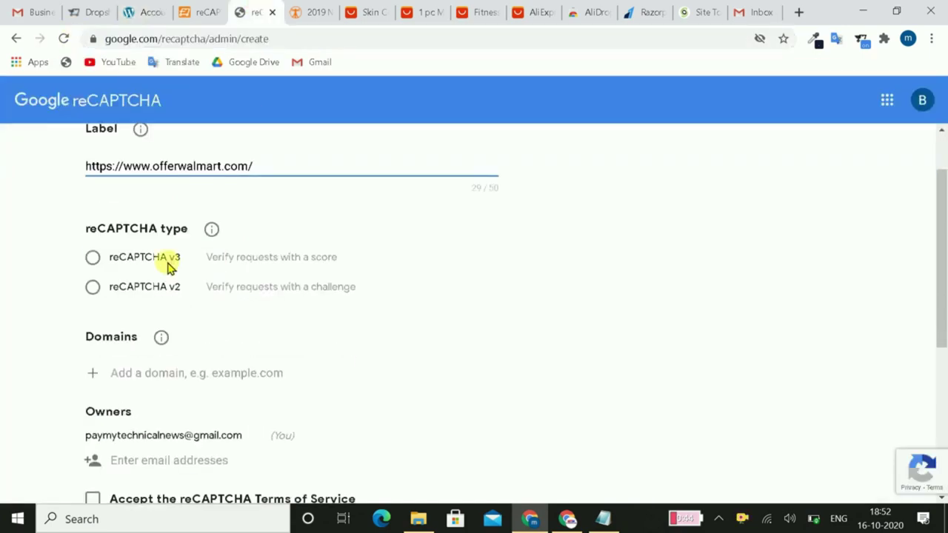
{"action": "left_click", "coordinate": [146, 10]}
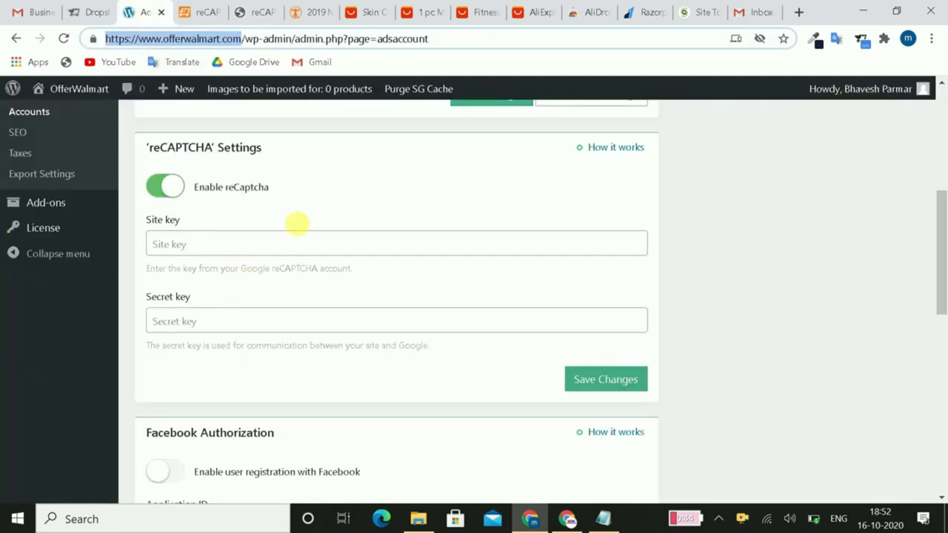
{"action": "left_click", "coordinate": [250, 10]}
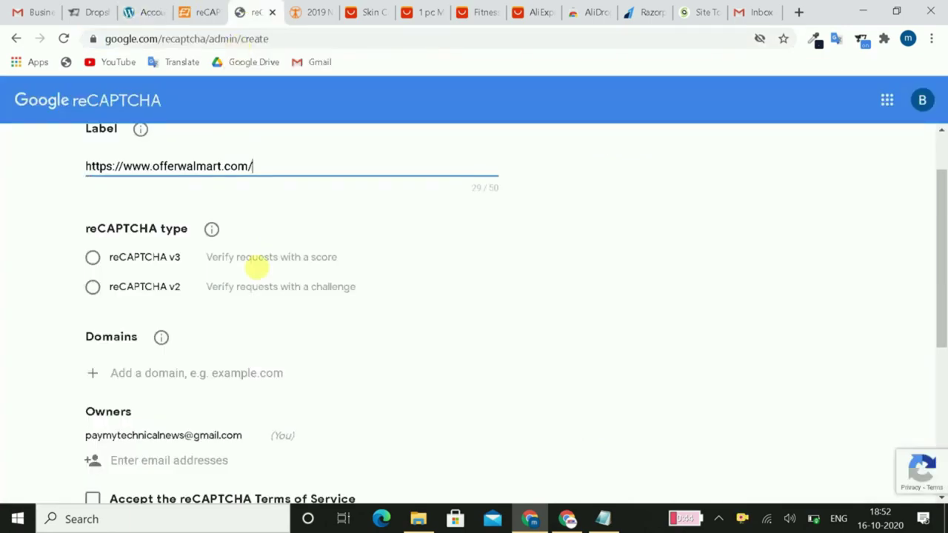
{"action": "left_click", "coordinate": [92, 259]}
{"action": "scroll", "coordinate": [138, 330], "scroll_direction": "down", "scroll_amount": 2}
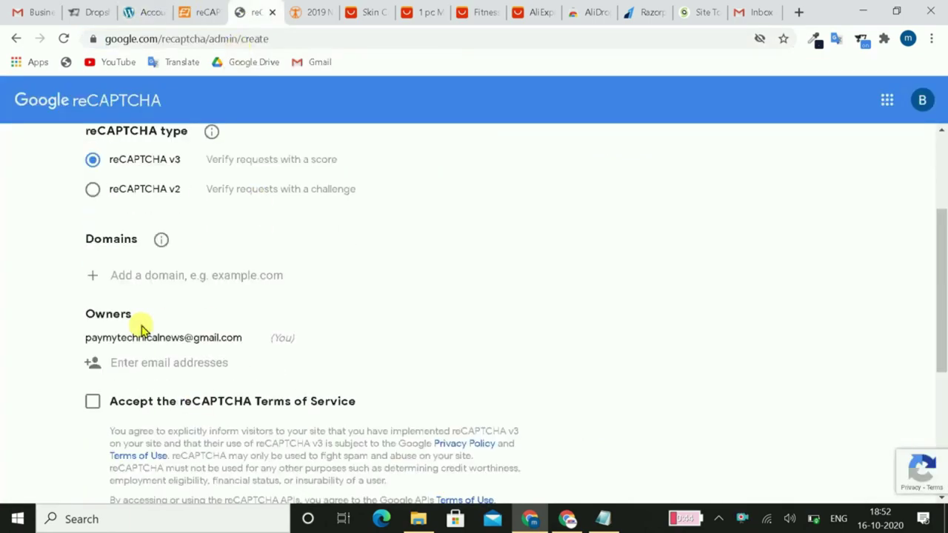
{"action": "left_click", "coordinate": [152, 288]}
{"action": "key", "text": "ctrl+v"}
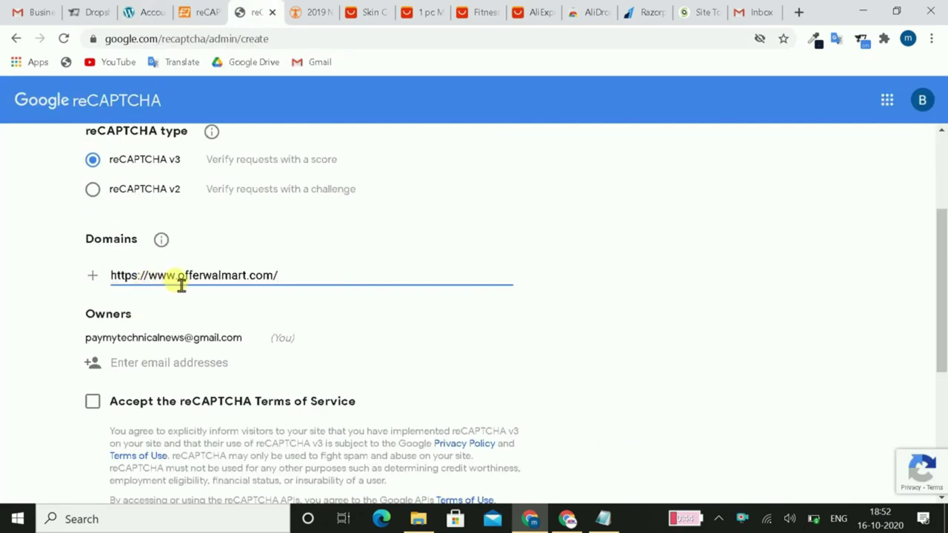
{"action": "left_click_drag", "start_coordinate": [178, 281], "coordinate": [93, 275]}
{"action": "key", "text": "BackSpace"}
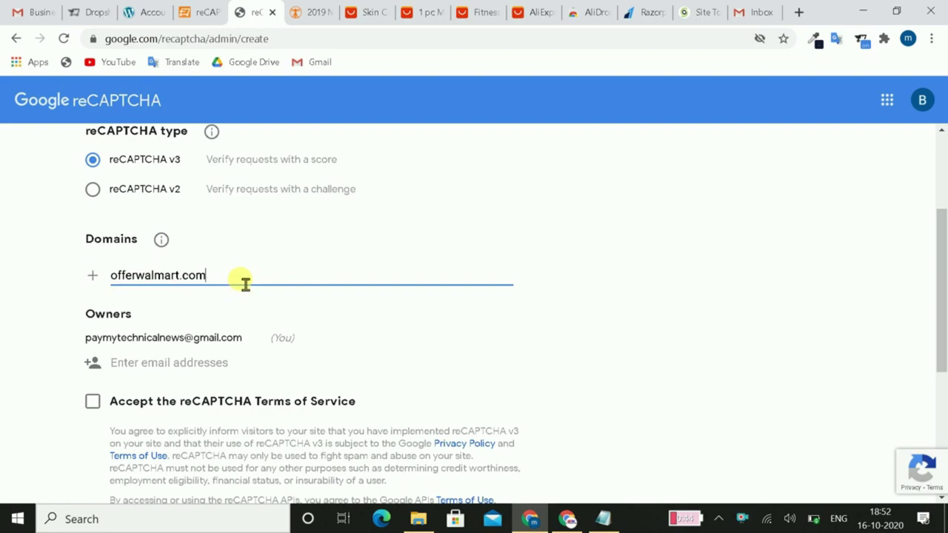
{"action": "key", "text": "Return"}
{"action": "scroll", "coordinate": [209, 305], "scroll_direction": "down", "scroll_amount": 3}
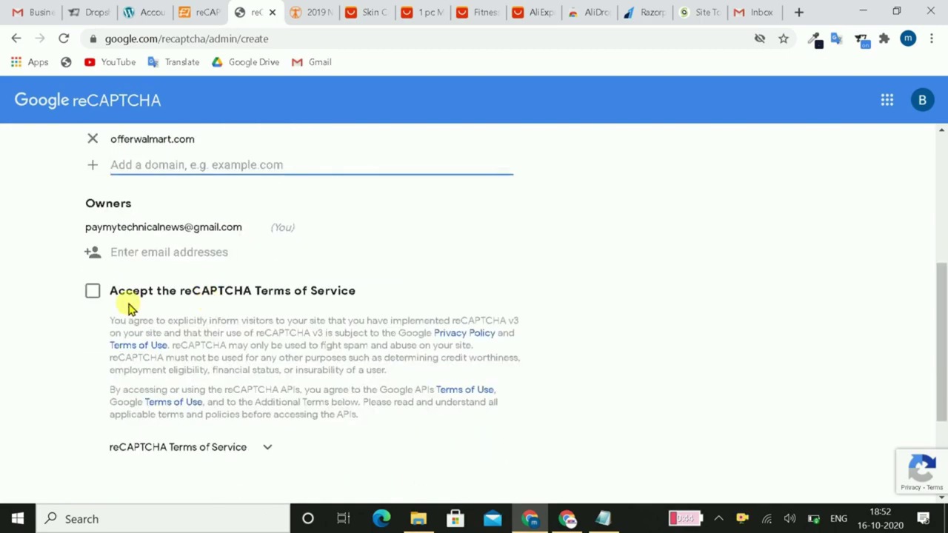
{"action": "left_click", "coordinate": [93, 292]}
{"action": "scroll", "coordinate": [155, 277], "scroll_direction": "down", "scroll_amount": 3}
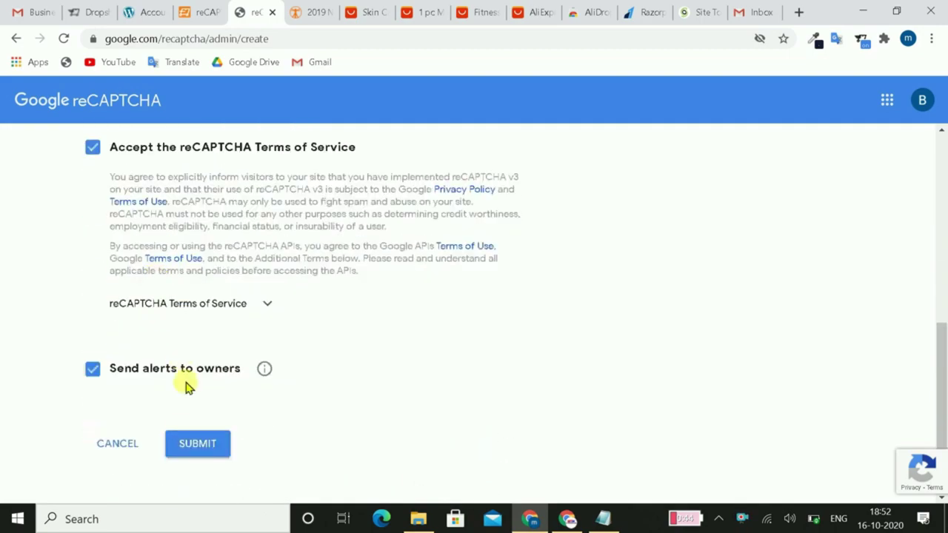
{"action": "left_click", "coordinate": [191, 450]}
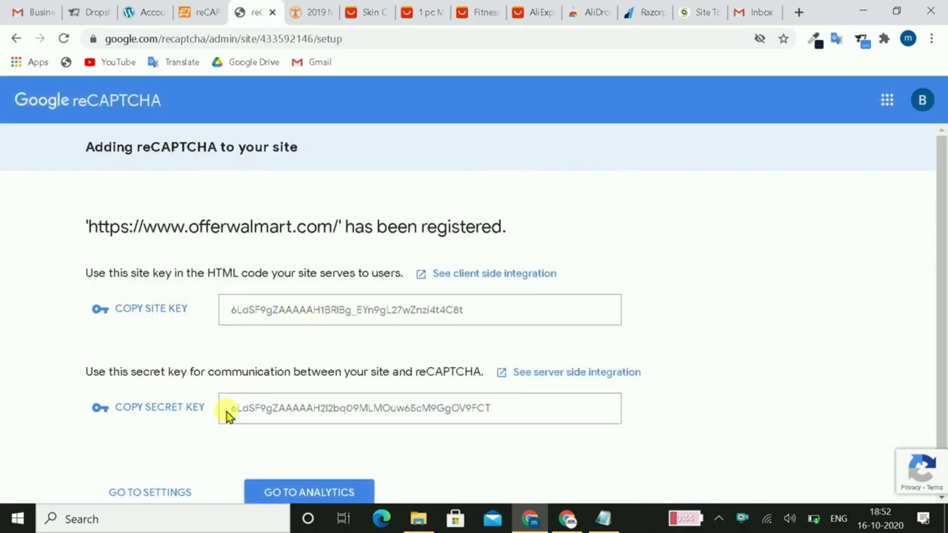
Copy the generated site key and secret key into AliDropship's reCAPTCHA fields and save.
{"action": "double_click", "coordinate": [335, 314]}
{"action": "left_click", "coordinate": [155, 10]}
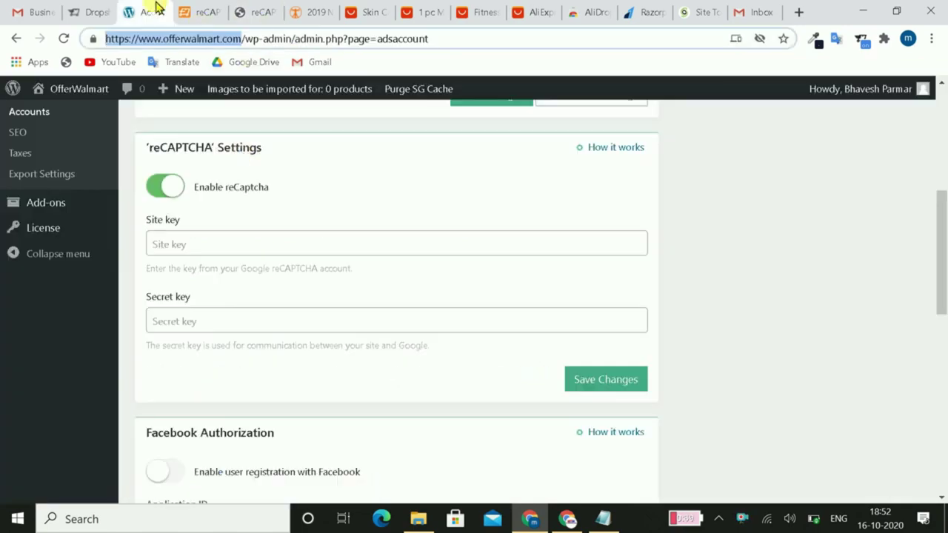
{"action": "left_click", "coordinate": [266, 247]}
{"action": "key", "text": "ctrl+v"}
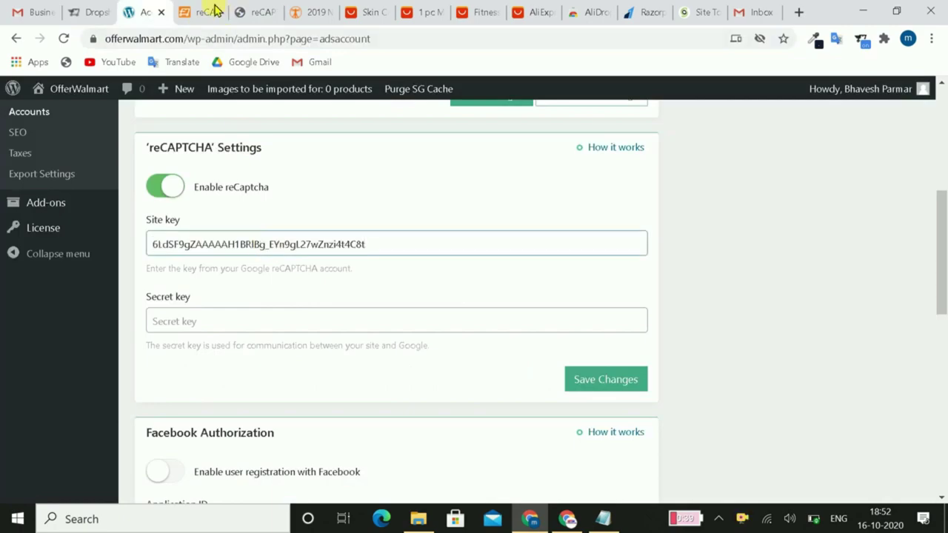
{"action": "left_click", "coordinate": [246, 12]}
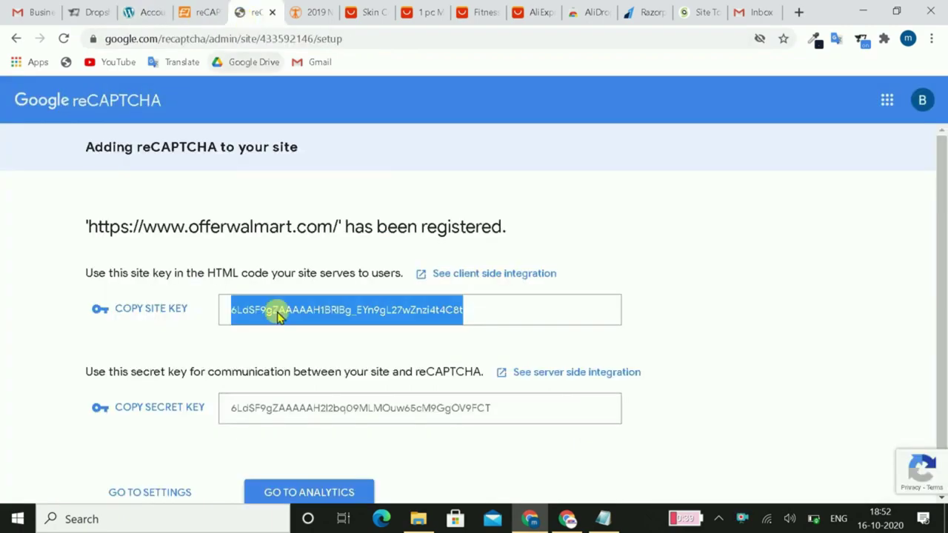
{"action": "double_click", "coordinate": [305, 422]}
{"action": "key", "text": "ctrl+c"}
{"action": "left_click", "coordinate": [132, 9]}
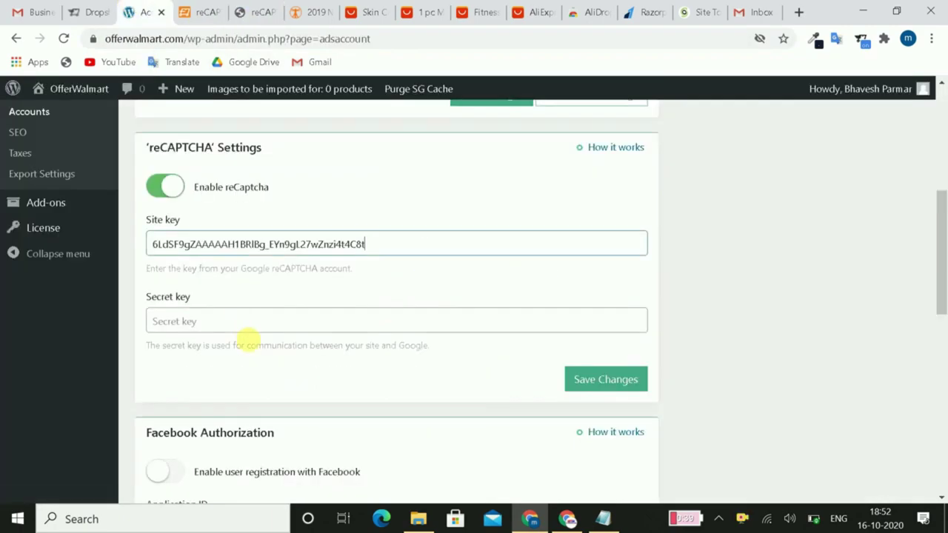
{"action": "left_click", "coordinate": [249, 324]}
{"action": "key", "text": "ctrl+v"}
{"action": "left_click", "coordinate": [626, 383]}
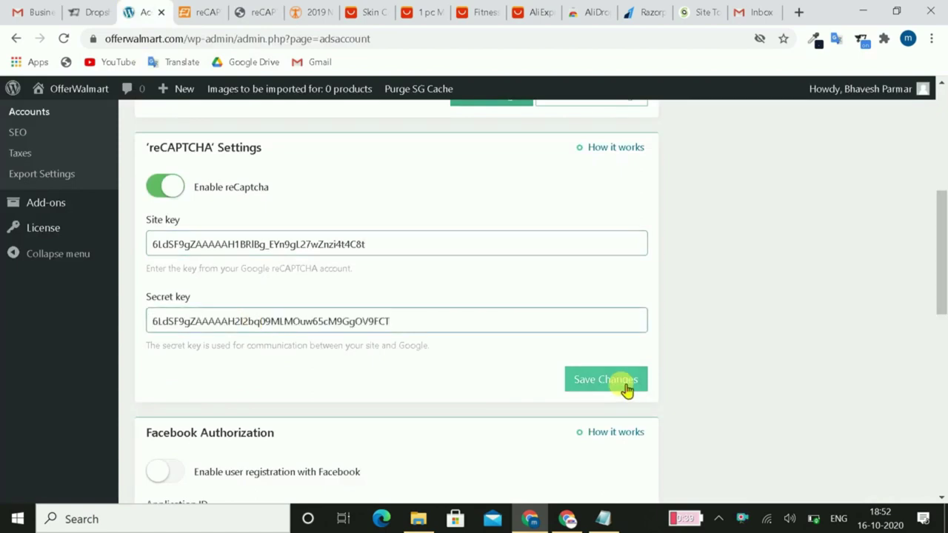
Enable user registration with Facebook and open its 'How it works' guide in a new tab.
{"action": "scroll", "coordinate": [381, 335], "scroll_direction": "down", "scroll_amount": 3}
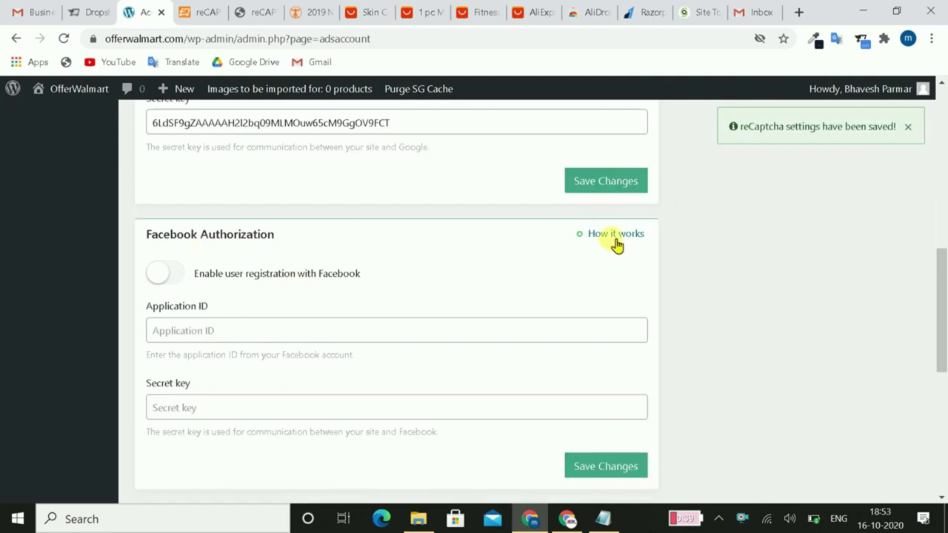
{"action": "scroll", "coordinate": [335, 319], "scroll_direction": "down", "scroll_amount": 1}
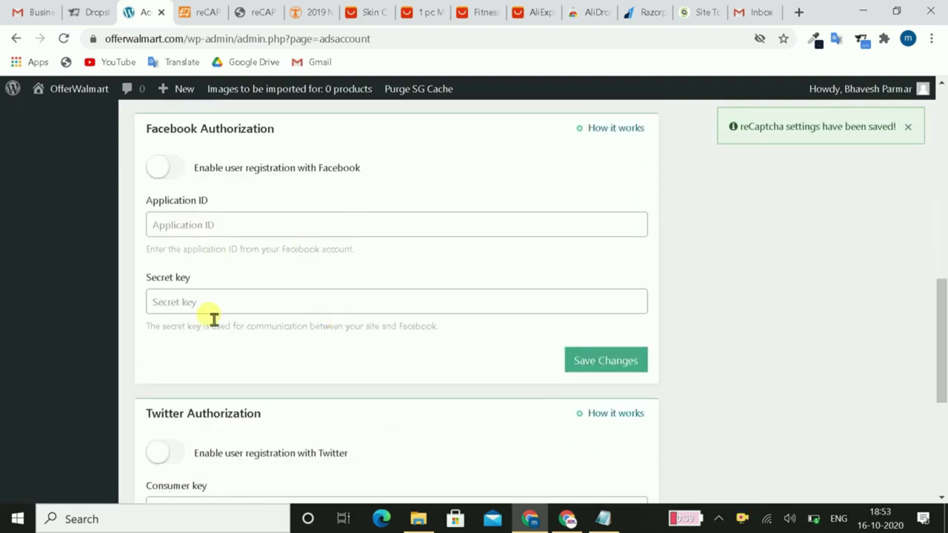
{"action": "scroll", "coordinate": [263, 319], "scroll_direction": "up", "scroll_amount": 1}
{"action": "scroll", "coordinate": [263, 319], "scroll_direction": "up", "scroll_amount": 1}
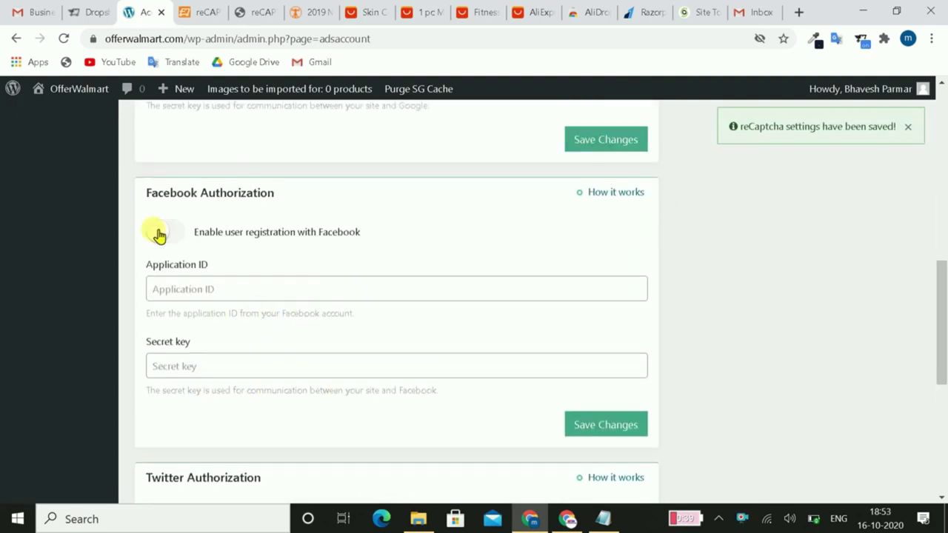
{"action": "left_click", "coordinate": [167, 234]}
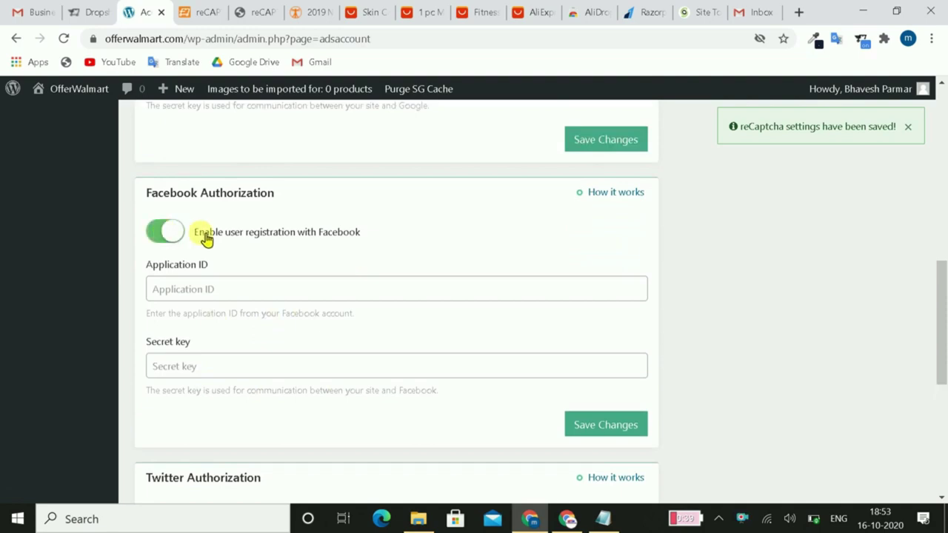
{"action": "right_click", "coordinate": [620, 197]}
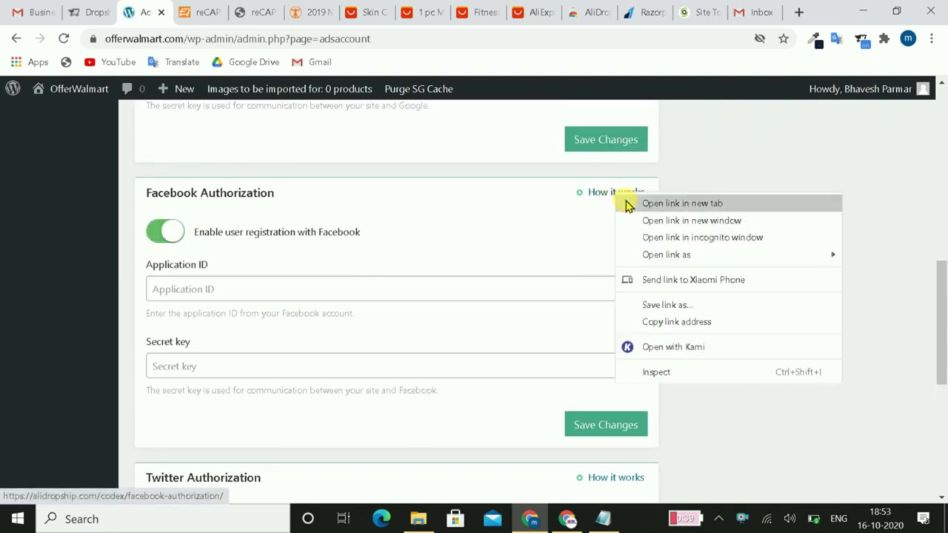
{"action": "left_click", "coordinate": [630, 203]}
From the Facebook authorization help article, open the developers.facebook.com link in a new tab.
{"action": "left_click", "coordinate": [181, 16]}
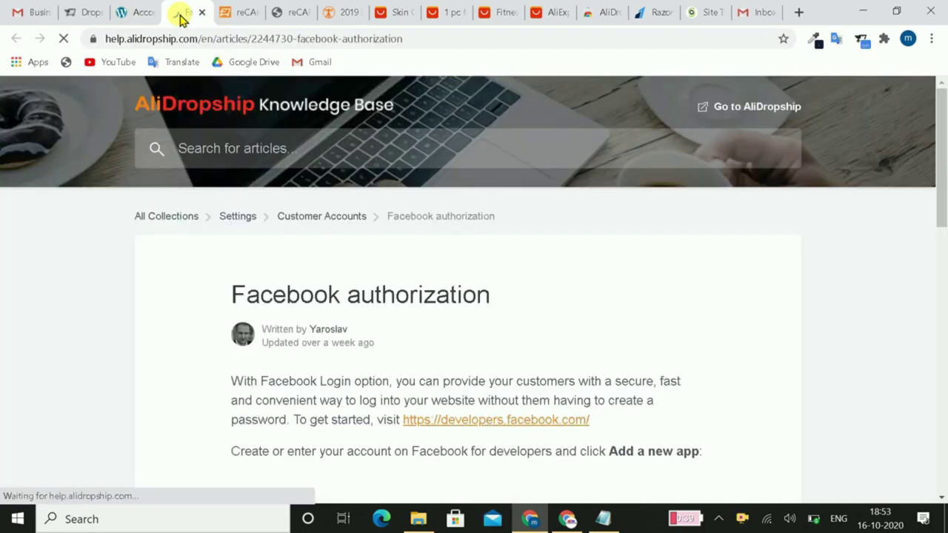
{"action": "scroll", "coordinate": [430, 297], "scroll_direction": "down", "scroll_amount": 3}
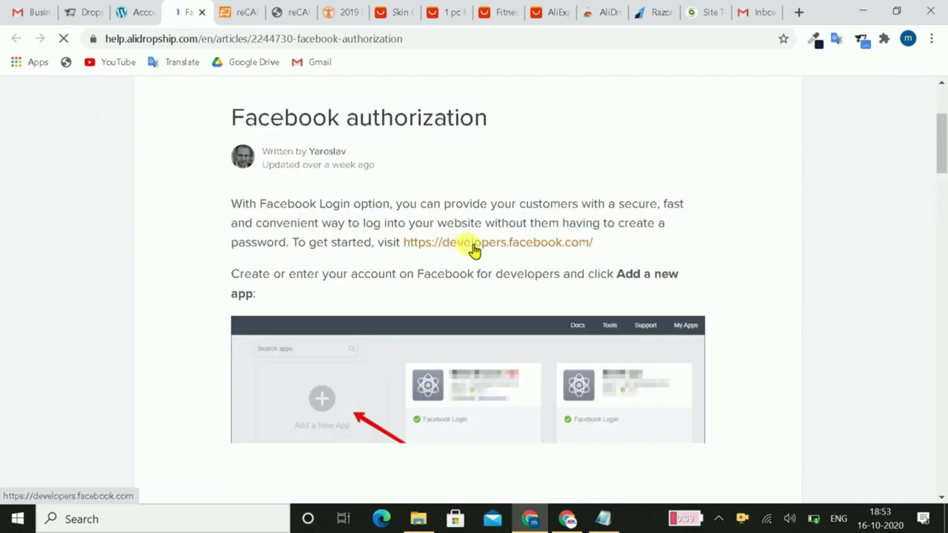
{"action": "right_click", "coordinate": [460, 245]}
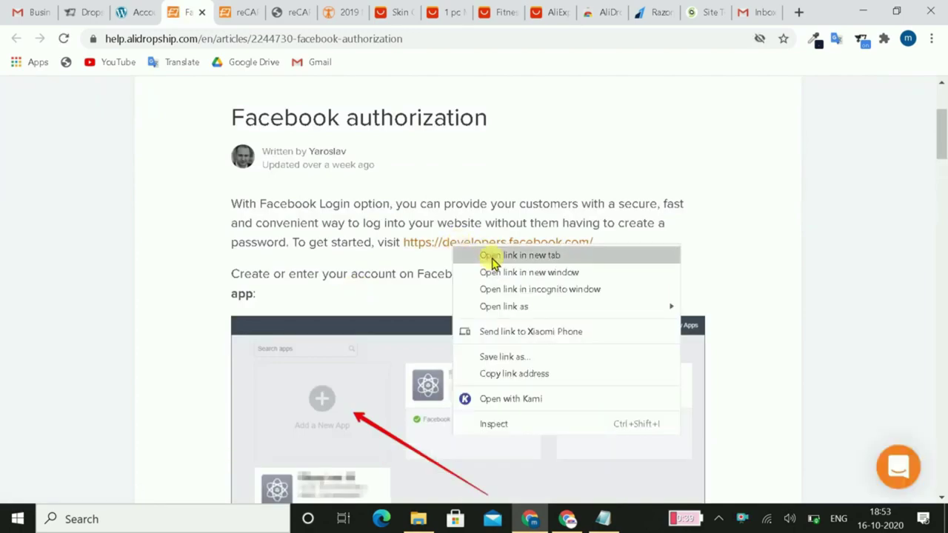
{"action": "left_click", "coordinate": [494, 257]}
Read through the article's authorization steps, then switch to the Facebook for Developers tab.
{"action": "scroll", "coordinate": [271, 182], "scroll_direction": "down", "scroll_amount": 3}
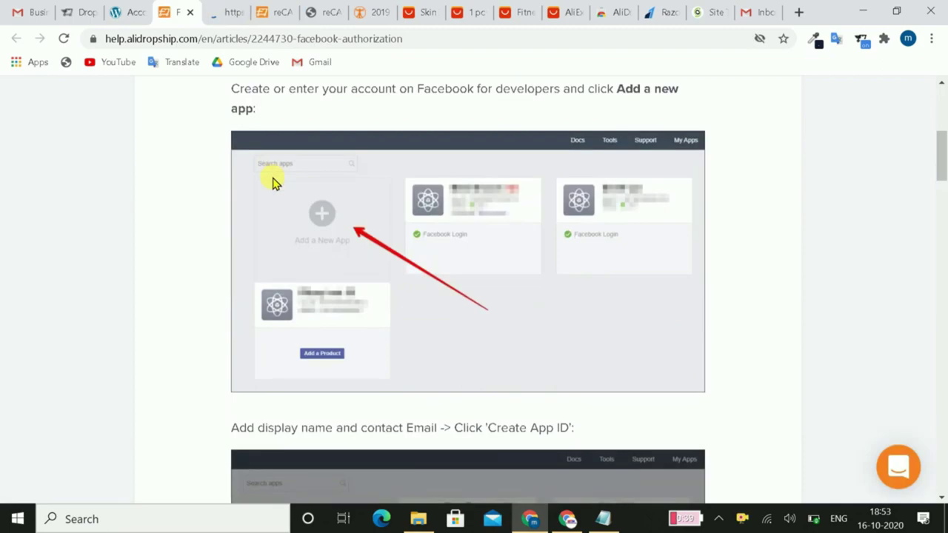
{"action": "scroll", "coordinate": [356, 292], "scroll_direction": "down", "scroll_amount": 4}
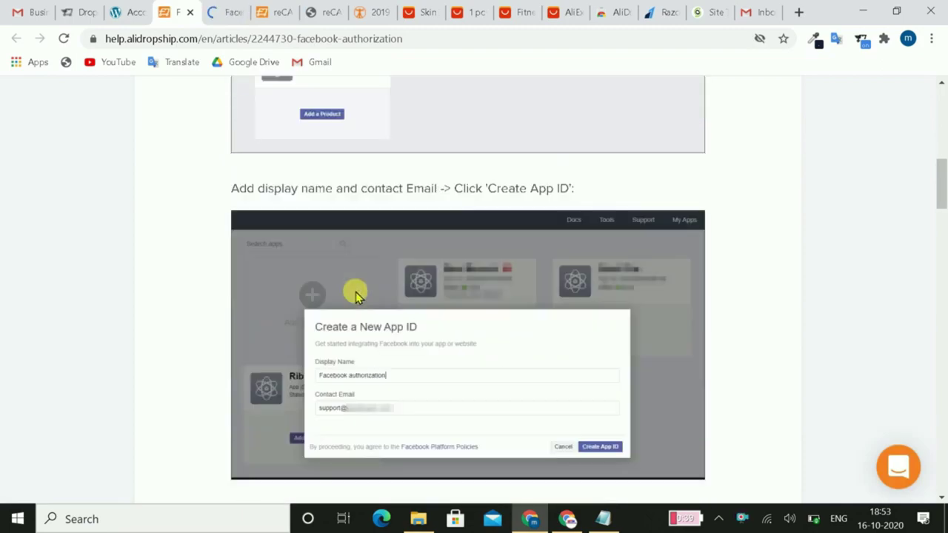
{"action": "scroll", "coordinate": [360, 296], "scroll_direction": "up", "scroll_amount": 1}
{"action": "scroll", "coordinate": [351, 211], "scroll_direction": "down", "scroll_amount": 2}
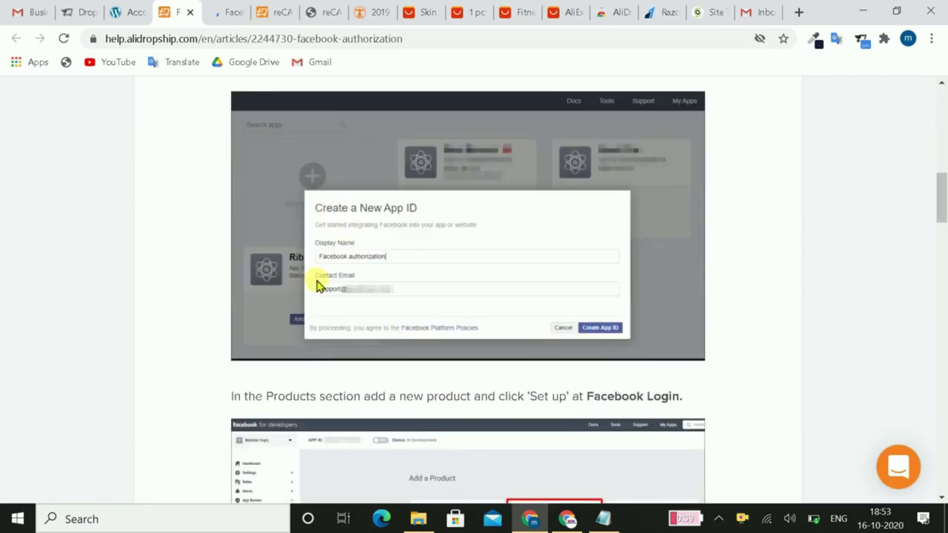
{"action": "scroll", "coordinate": [385, 292], "scroll_direction": "down", "scroll_amount": 3}
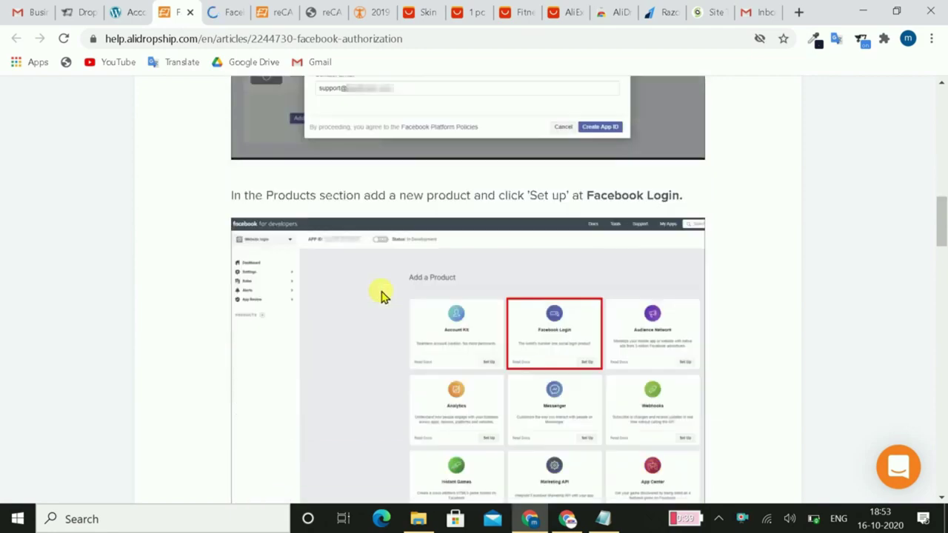
{"action": "left_click", "coordinate": [219, 9]}
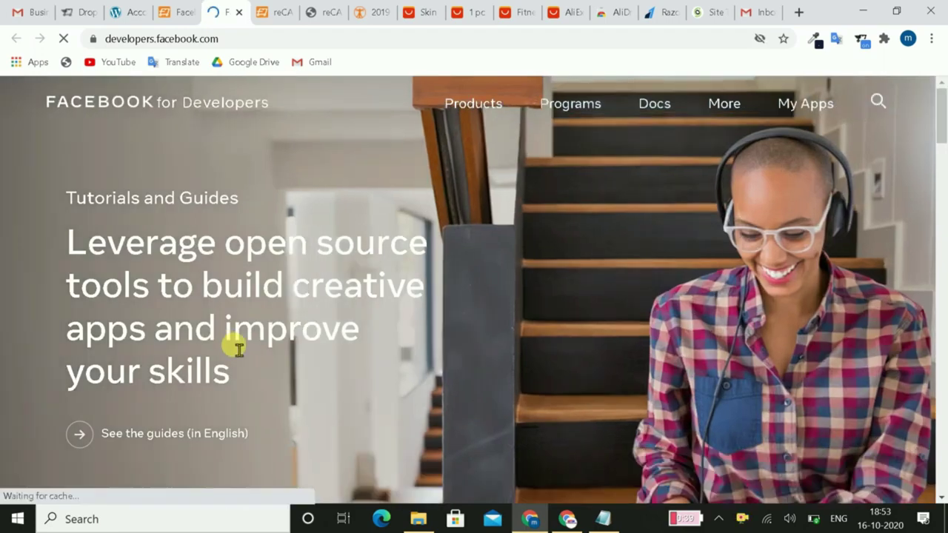
Go to My Apps in Facebook for Developers and start a new app with Create App.
{"action": "scroll", "coordinate": [235, 346], "scroll_direction": "down", "scroll_amount": 3}
{"action": "scroll", "coordinate": [236, 347], "scroll_direction": "up", "scroll_amount": 3}
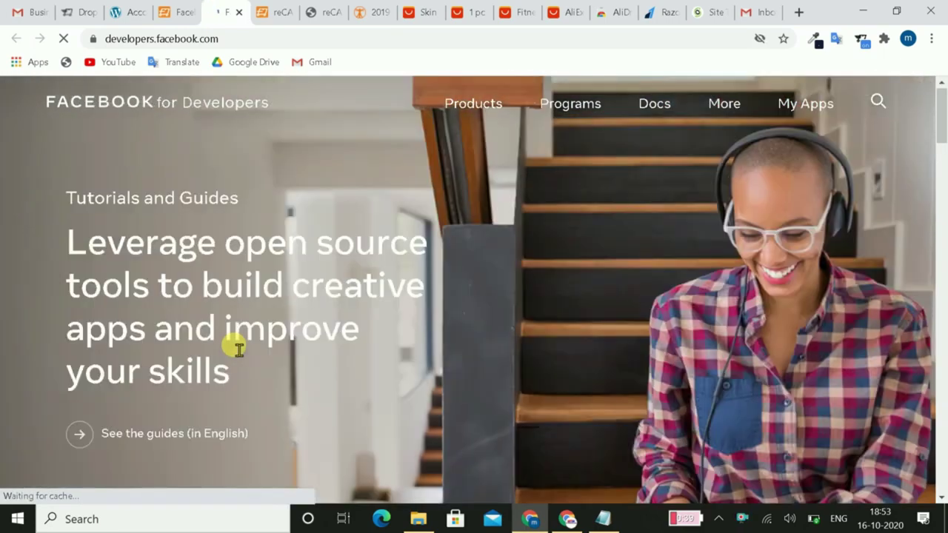
{"action": "left_click", "coordinate": [801, 109]}
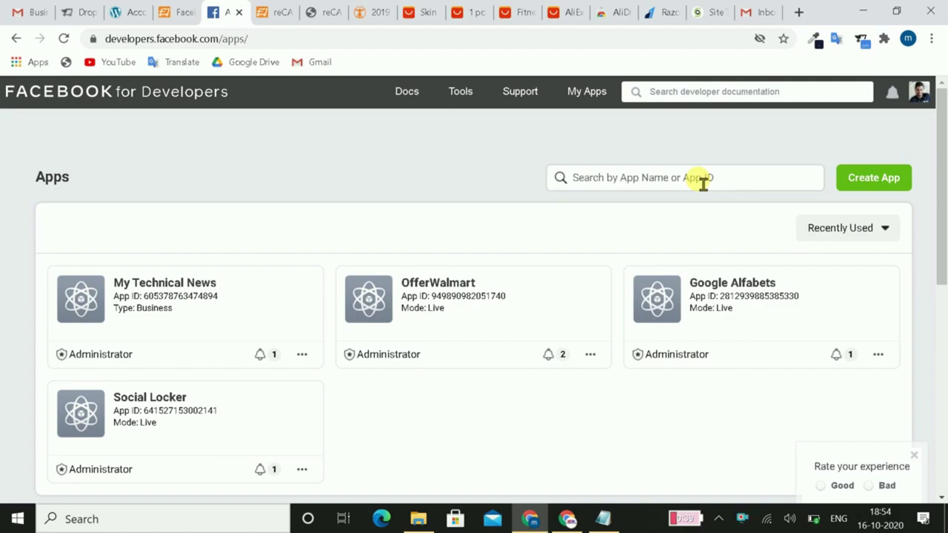
{"action": "left_click", "coordinate": [871, 178]}
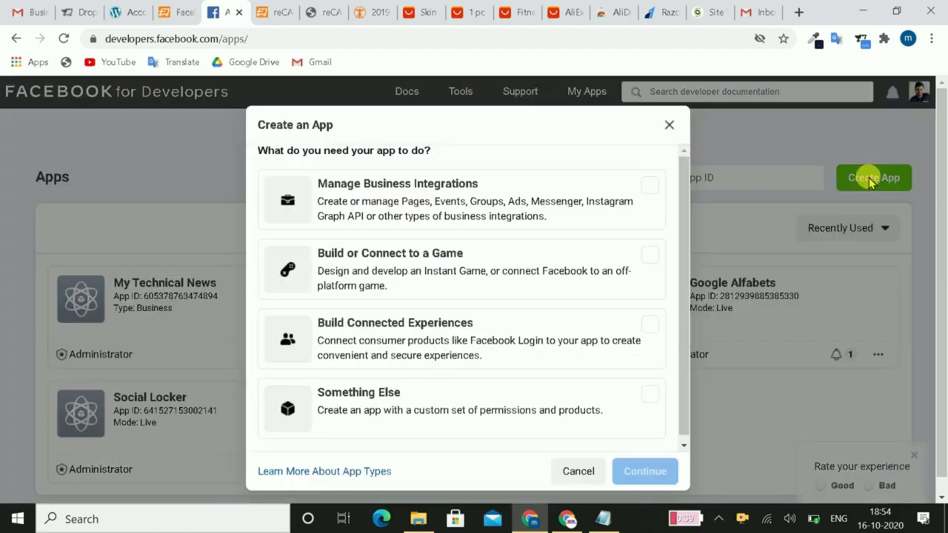
Choose the Manage Business Integrations app type and continue to the app details form.
{"action": "left_click", "coordinate": [614, 201]}
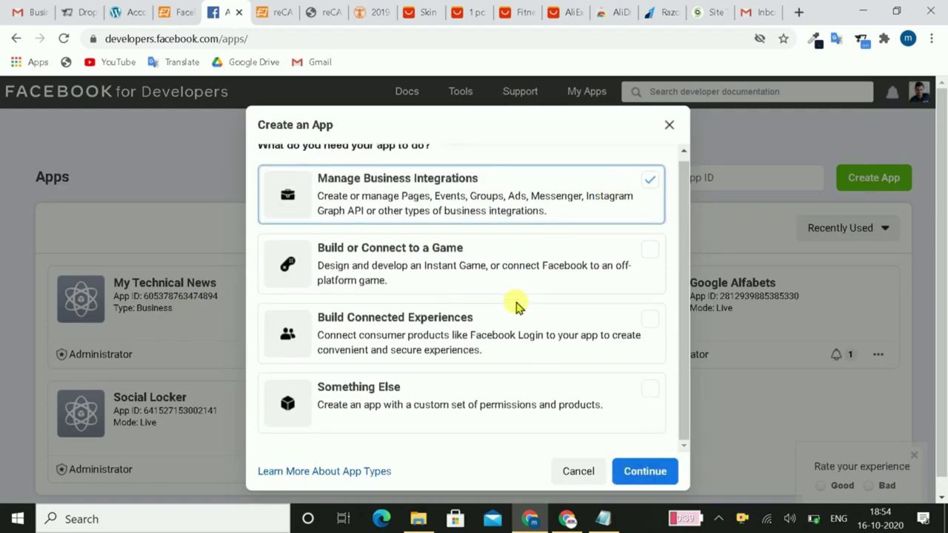
{"action": "left_click", "coordinate": [630, 474]}
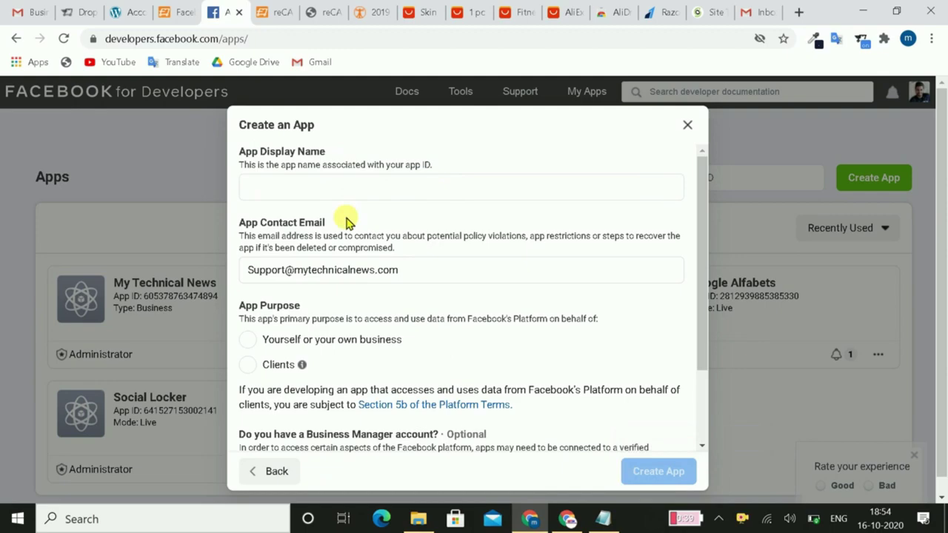
{"action": "scroll", "coordinate": [348, 221], "scroll_direction": "down", "scroll_amount": 1}
{"action": "scroll", "coordinate": [334, 207], "scroll_direction": "up", "scroll_amount": 1}
Name the app 'Offerwalmart Website' and set its purpose to 'Yourself or your own business'.
{"action": "left_click", "coordinate": [320, 196]}
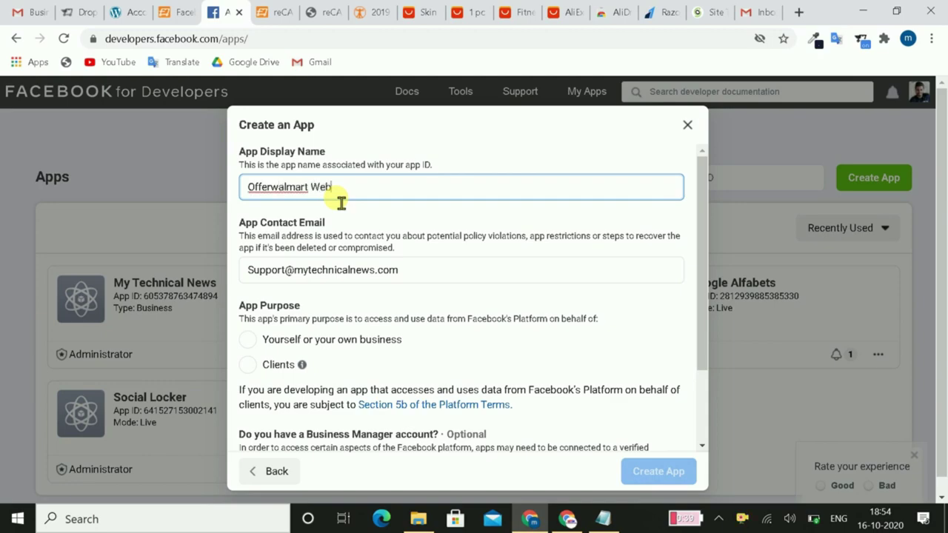
{"action": "scroll", "coordinate": [345, 244], "scroll_direction": "down", "scroll_amount": 1}
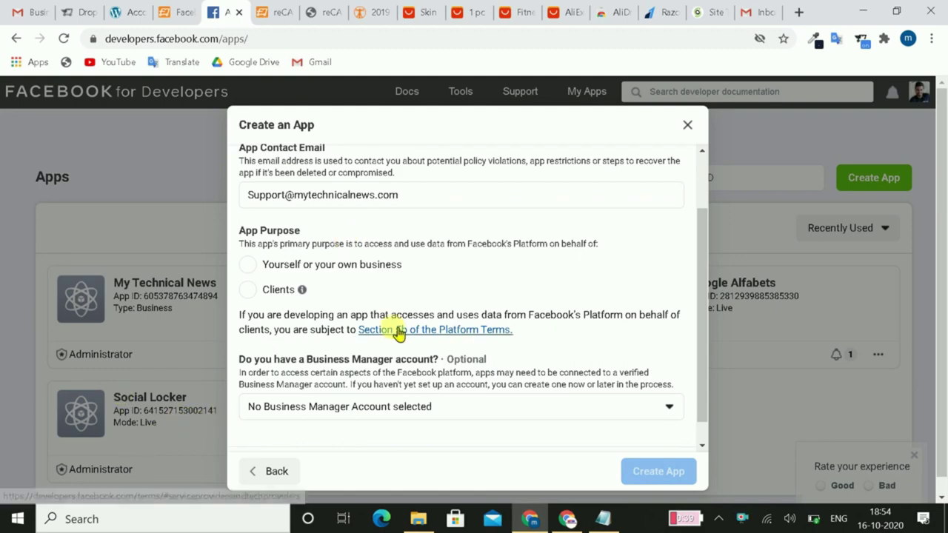
{"action": "scroll", "coordinate": [397, 333], "scroll_direction": "down", "scroll_amount": 1}
{"action": "scroll", "coordinate": [294, 248], "scroll_direction": "down", "scroll_amount": 1}
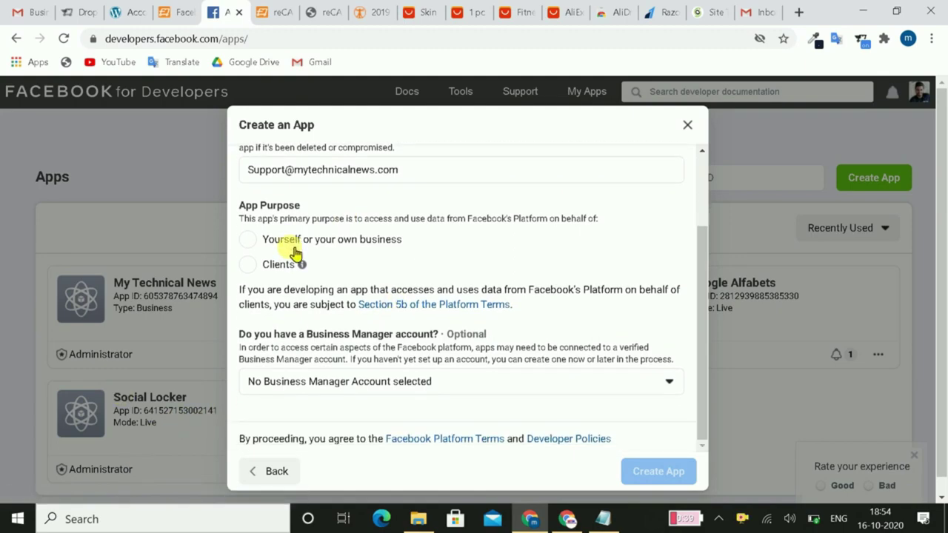
{"action": "scroll", "coordinate": [328, 247], "scroll_direction": "up", "scroll_amount": 2}
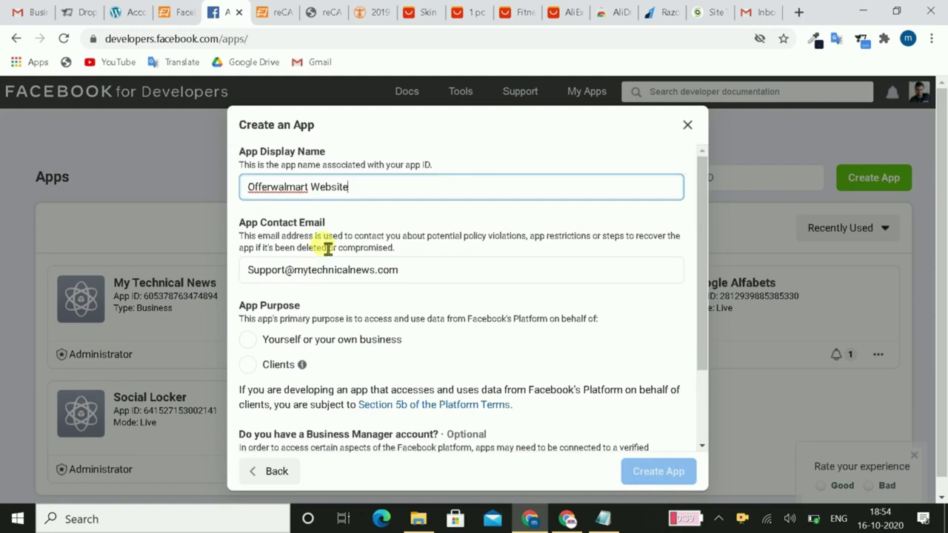
{"action": "left_click", "coordinate": [261, 345]}
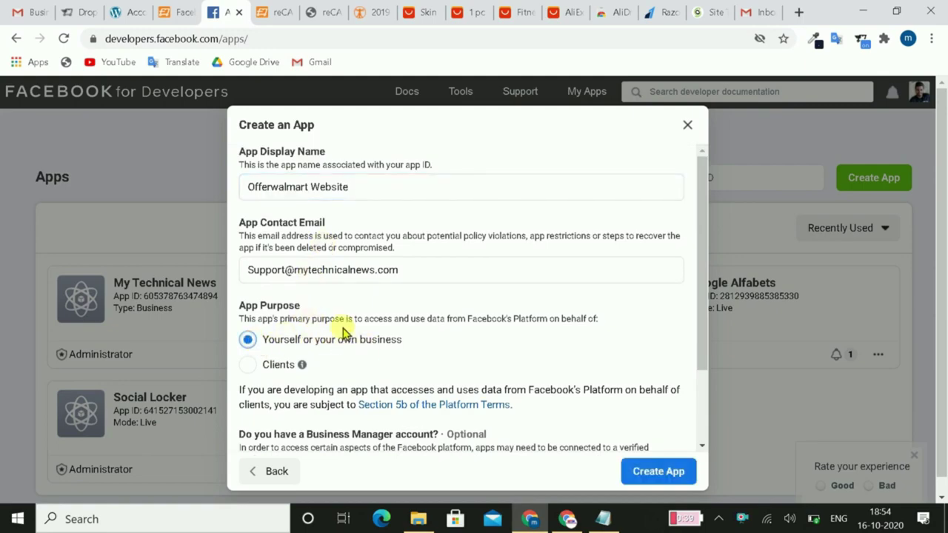
Replace the contact email with a new address, create the app and pass the reCAPTCHA check.
{"action": "triple_click", "coordinate": [428, 279]}
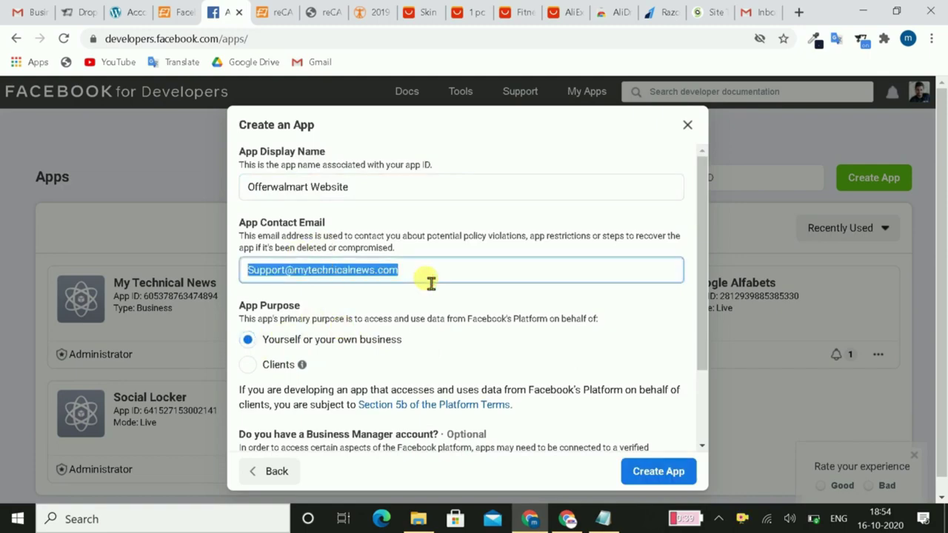
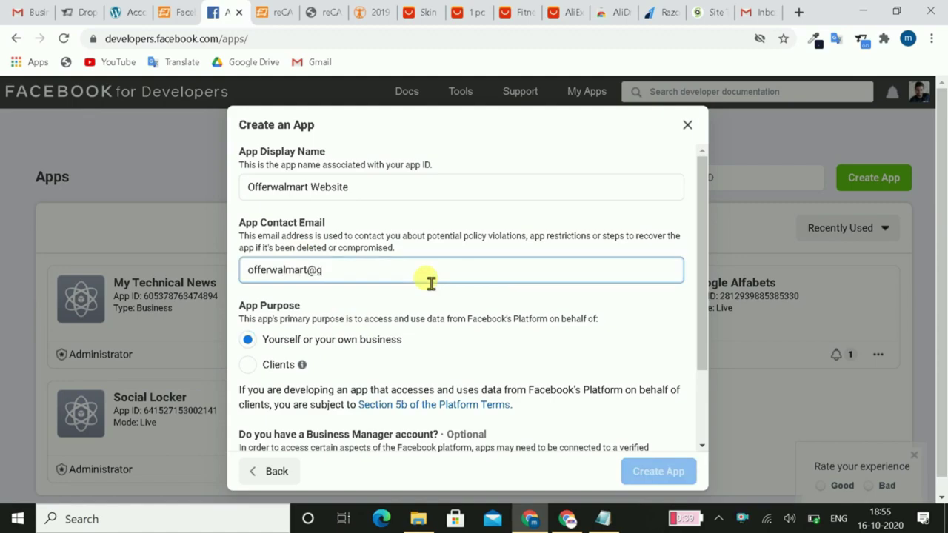
{"action": "scroll", "coordinate": [430, 282], "scroll_direction": "down", "scroll_amount": 2}
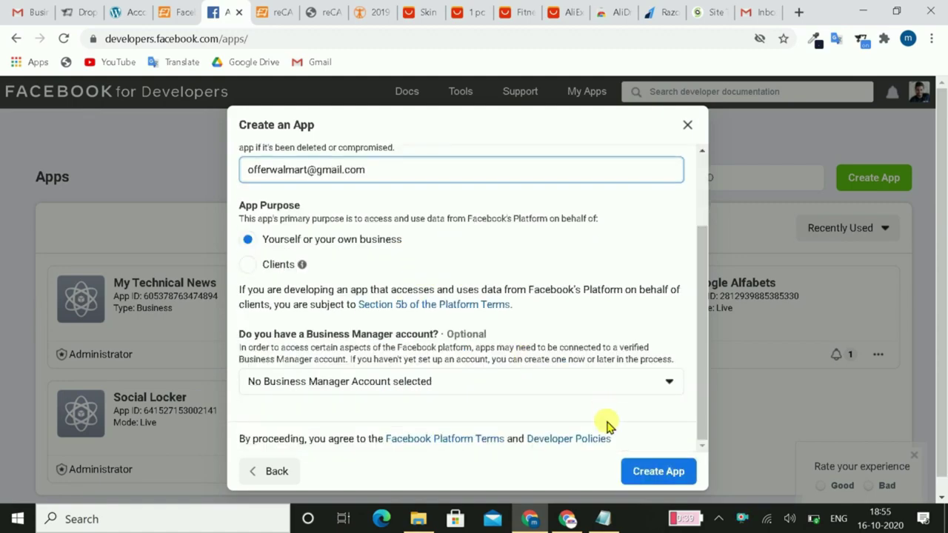
{"action": "left_click", "coordinate": [648, 478]}
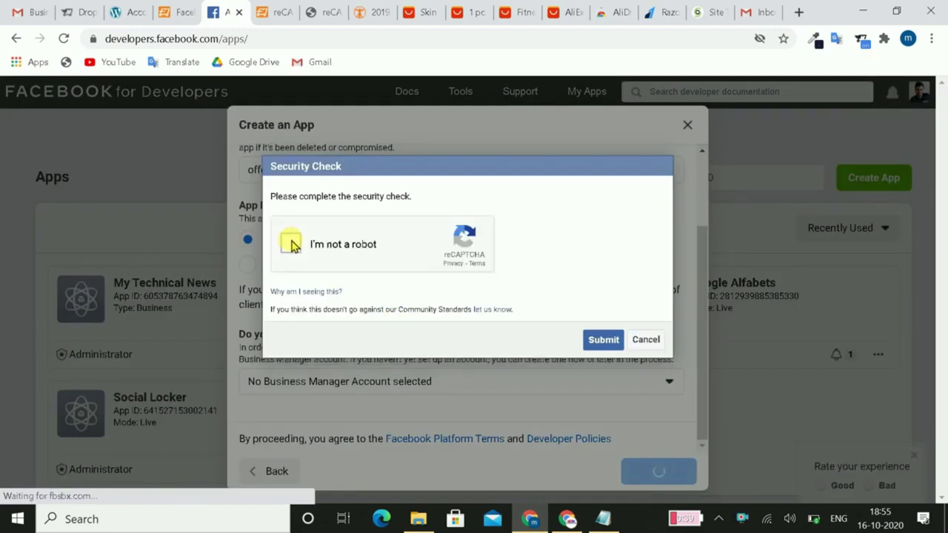
{"action": "left_click", "coordinate": [291, 244]}
{"action": "left_click", "coordinate": [604, 339]}
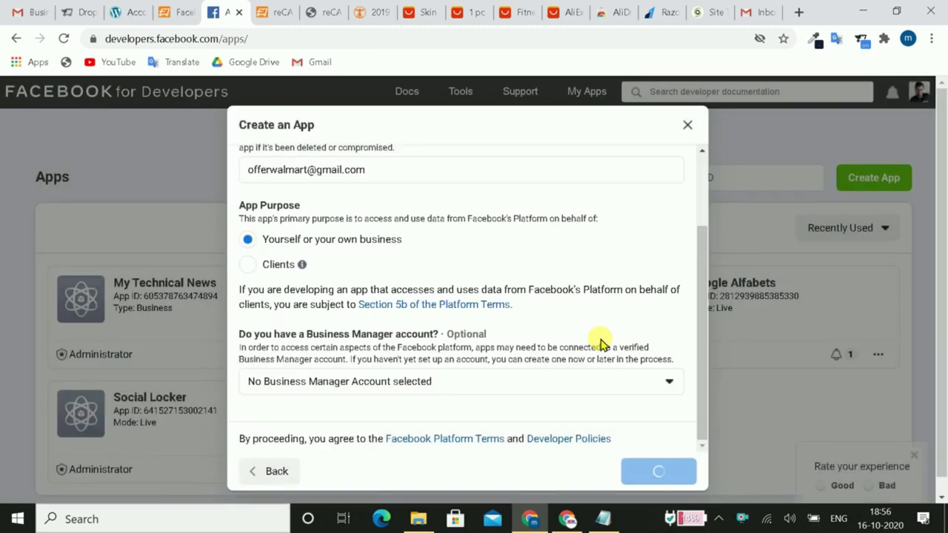
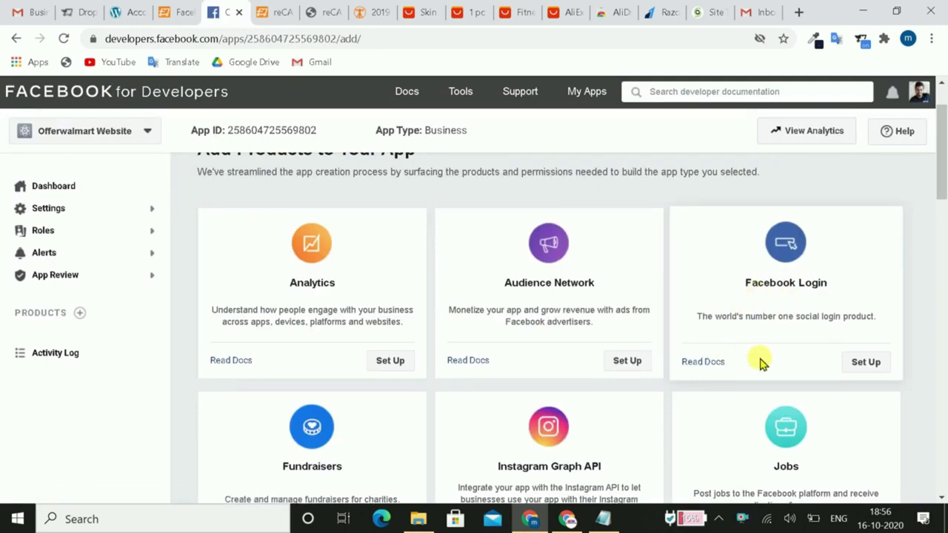
Add Facebook Login to the app and pick the Web platform in its quickstart.
{"action": "left_click", "coordinate": [879, 369]}
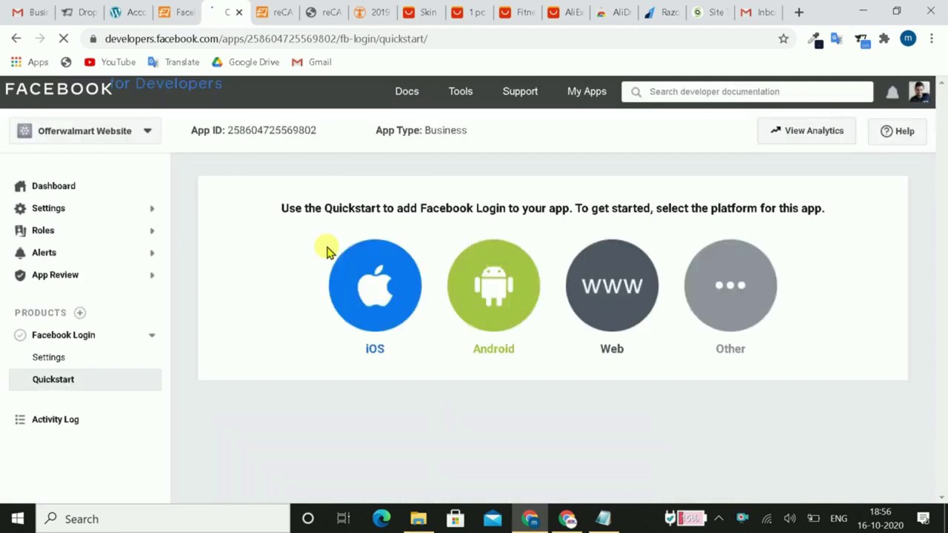
{"action": "left_click", "coordinate": [622, 302]}
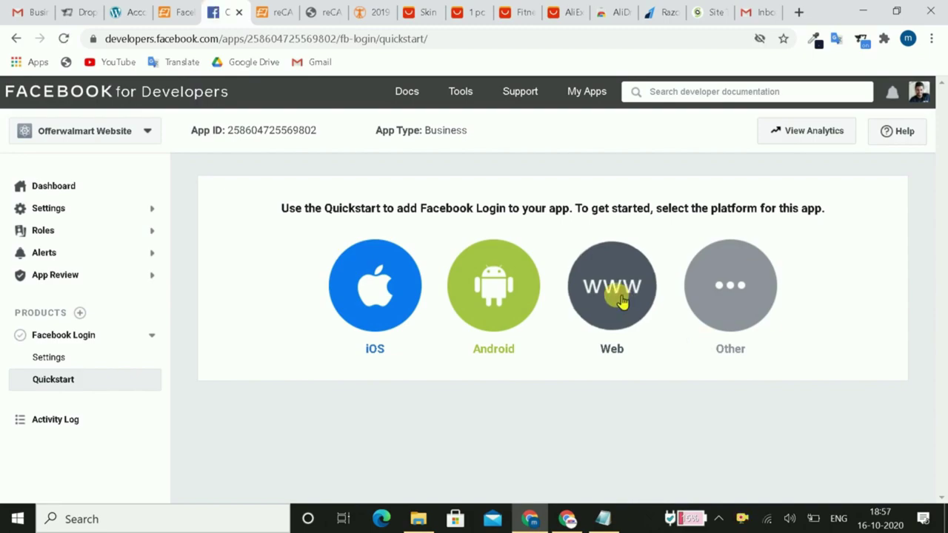
{"action": "left_click", "coordinate": [626, 304]}
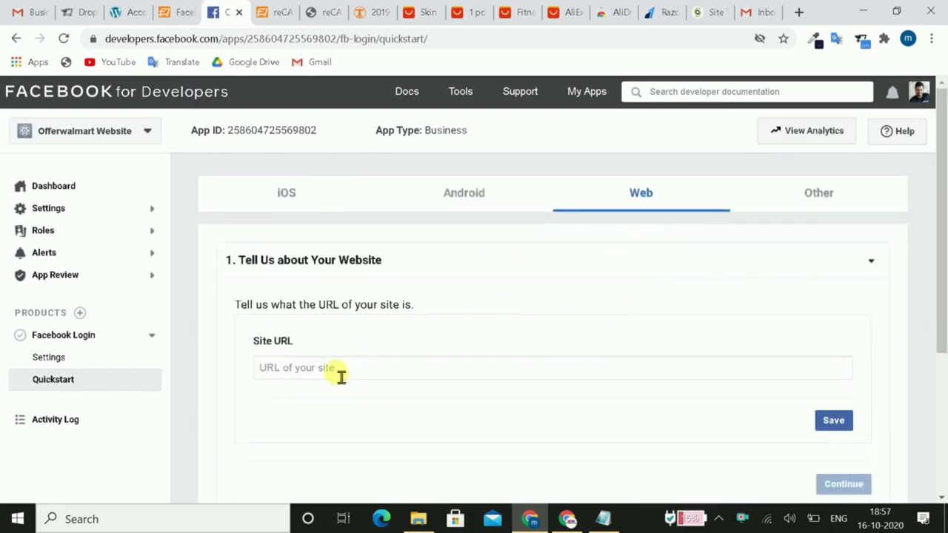
{"action": "left_click", "coordinate": [341, 376]}
{"action": "left_click", "coordinate": [128, 9]}
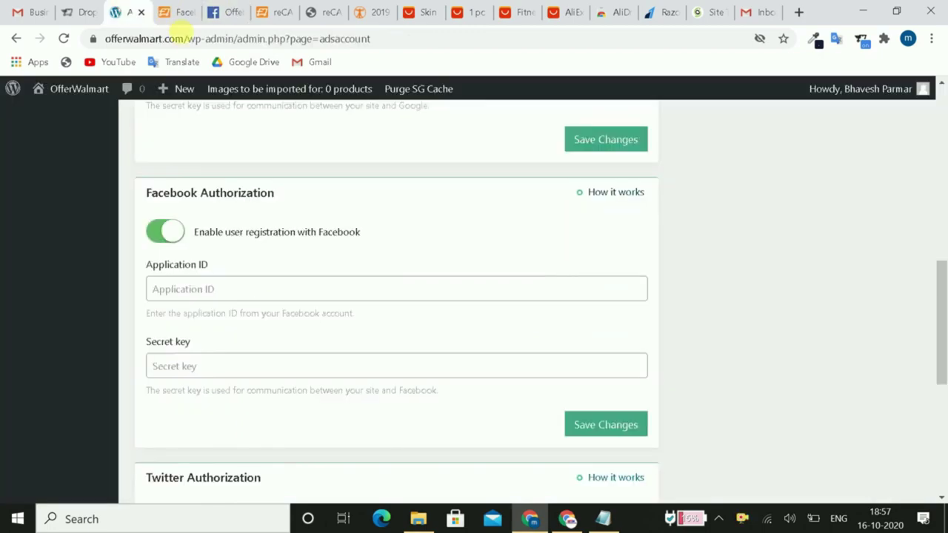
{"action": "left_click_drag", "start_coordinate": [190, 42], "coordinate": [28, 52]}
{"action": "key", "text": "ctrl+c"}
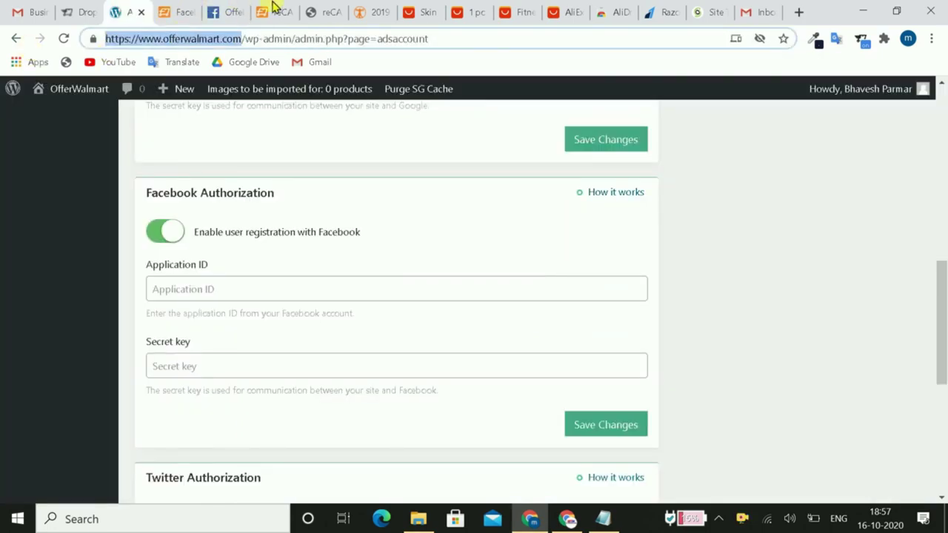
{"action": "left_click", "coordinate": [227, 10]}
{"action": "left_click", "coordinate": [329, 377]}
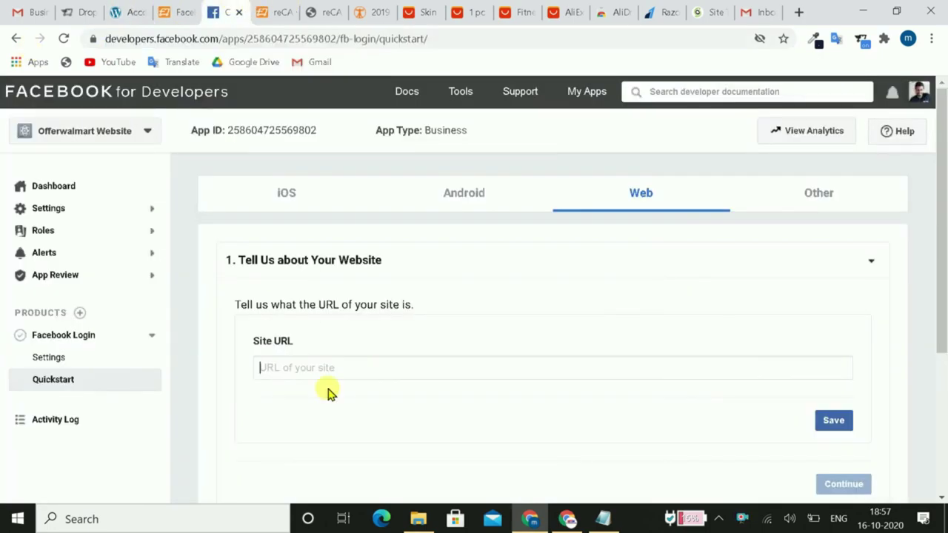
{"action": "key", "text": "ctrl+v"}
{"action": "left_click", "coordinate": [835, 422]}
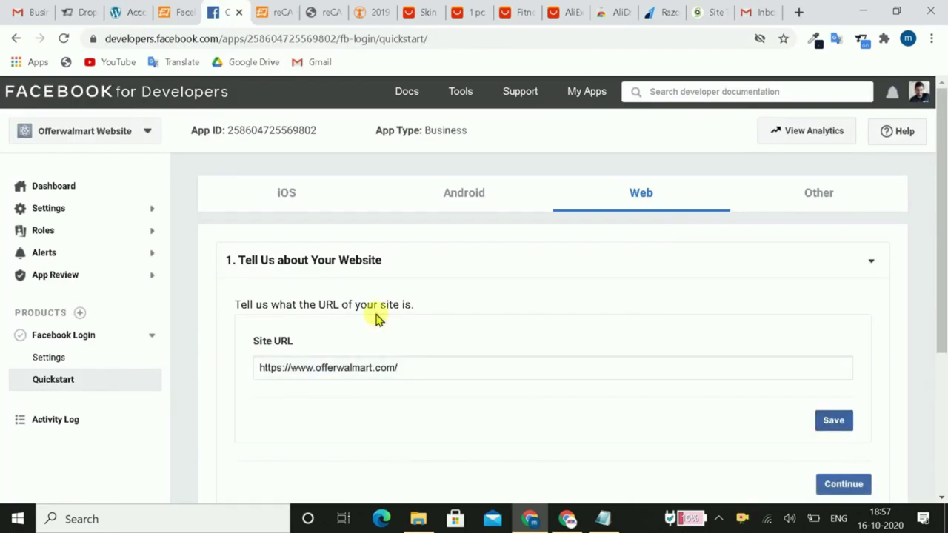
Advance through the SDK, login status and login button steps to Next Steps, then leave the quickstart.
{"action": "scroll", "coordinate": [374, 318], "scroll_direction": "down", "scroll_amount": 2}
{"action": "scroll", "coordinate": [375, 318], "scroll_direction": "down", "scroll_amount": 1}
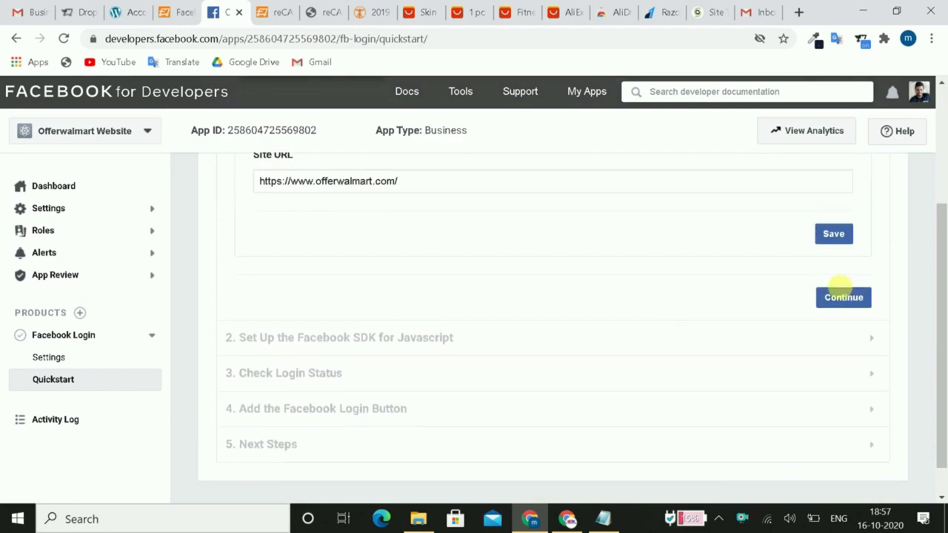
{"action": "left_click", "coordinate": [844, 298]}
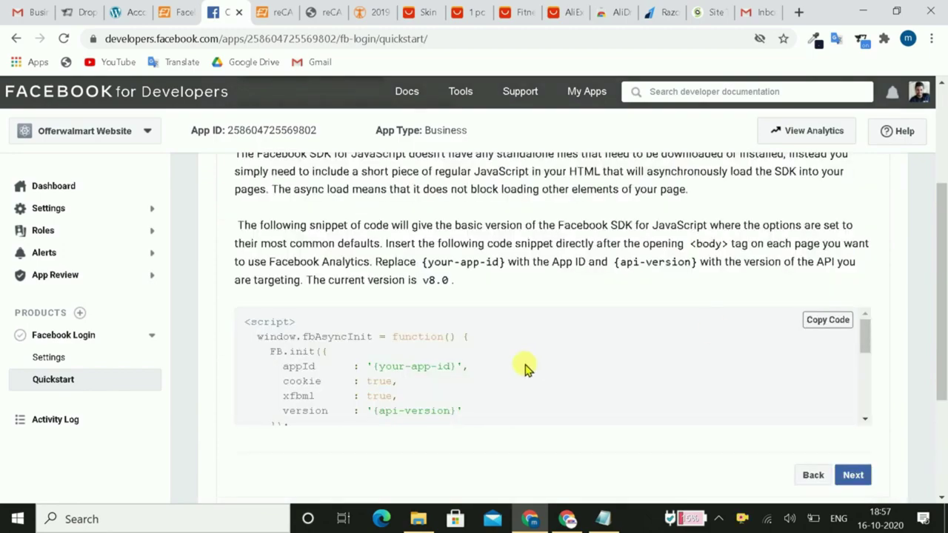
{"action": "scroll", "coordinate": [525, 366], "scroll_direction": "down", "scroll_amount": 1}
{"action": "left_click", "coordinate": [854, 475]}
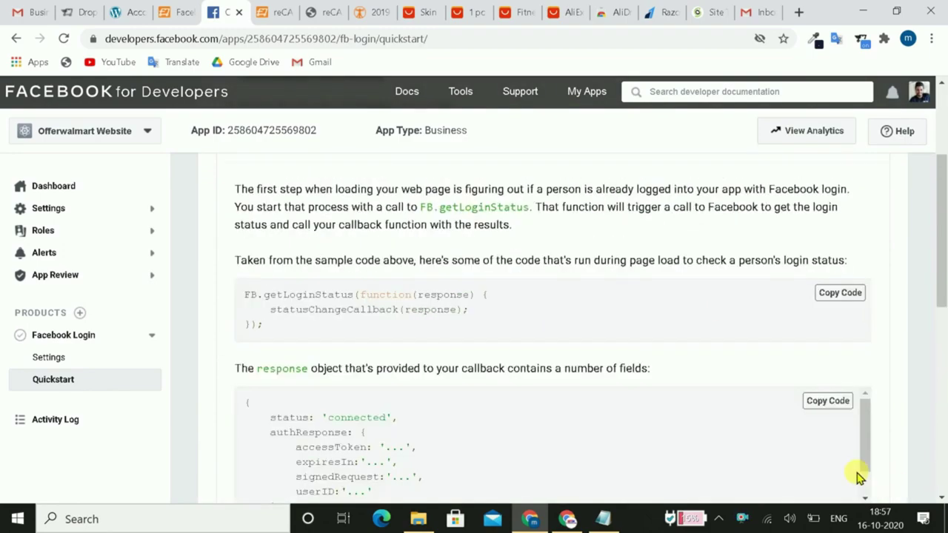
{"action": "scroll", "coordinate": [827, 454], "scroll_direction": "down", "scroll_amount": 7}
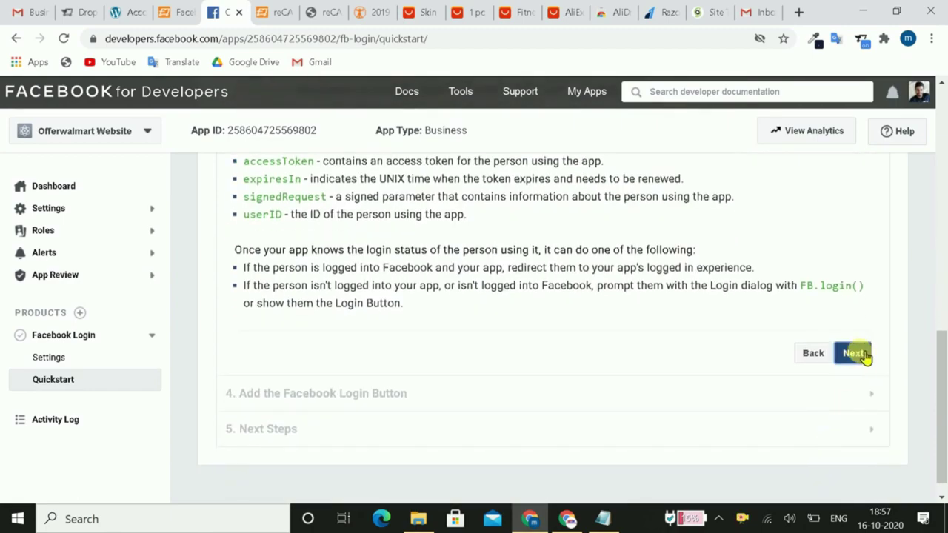
{"action": "left_click", "coordinate": [854, 354]}
{"action": "left_click", "coordinate": [859, 357]}
{"action": "scroll", "coordinate": [863, 374], "scroll_direction": "down", "scroll_amount": 5}
{"action": "left_click", "coordinate": [851, 398]}
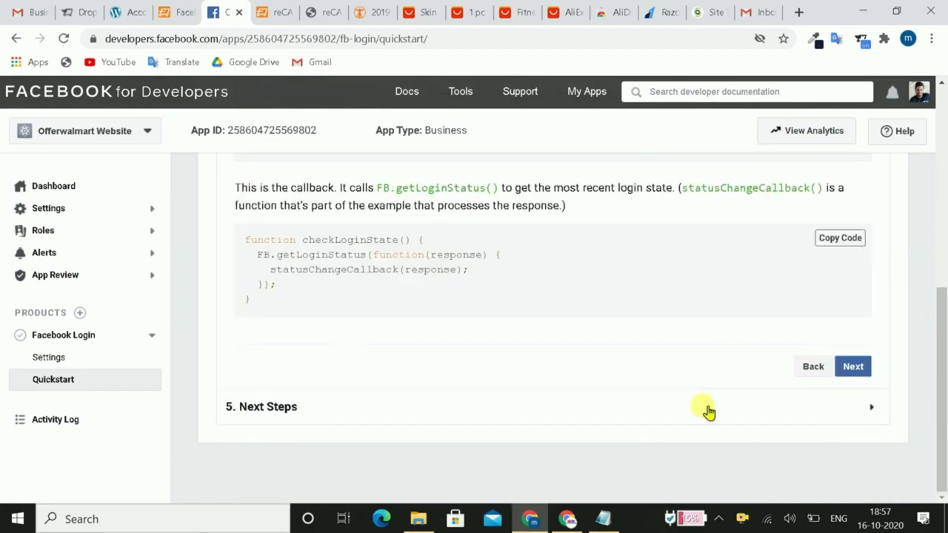
{"action": "scroll", "coordinate": [346, 362], "scroll_direction": "up", "scroll_amount": 2}
{"action": "left_click", "coordinate": [79, 190]}
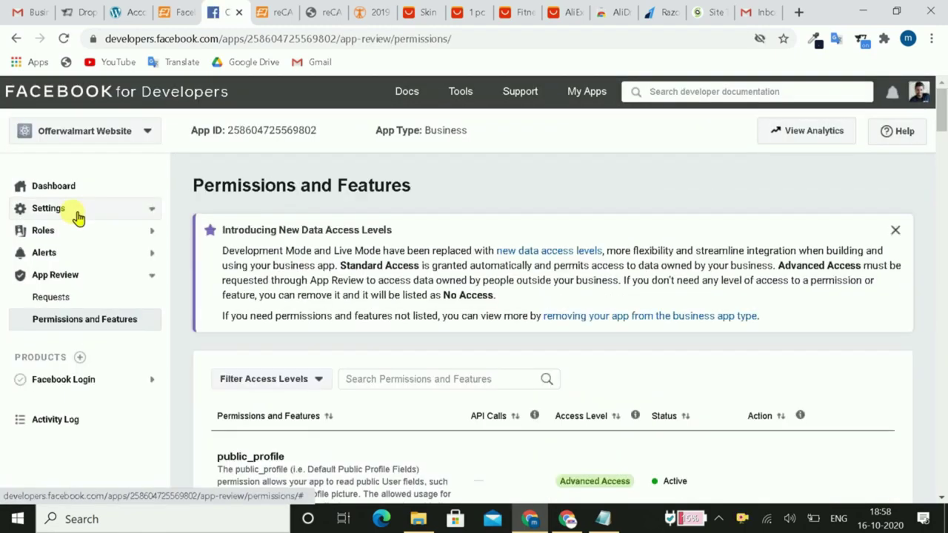
Open Settings > Basic and review the Offerwalmart Website app's basic settings form.
{"action": "left_click", "coordinate": [79, 214]}
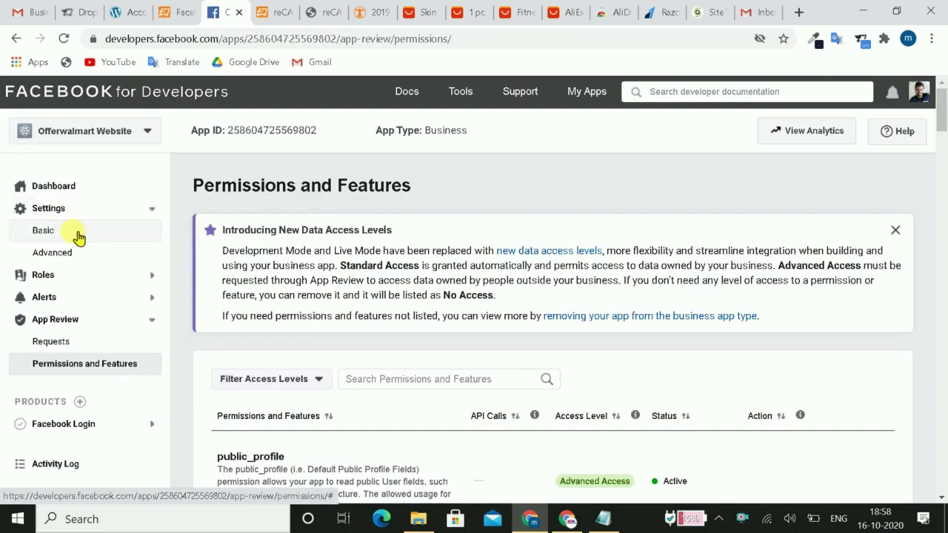
{"action": "left_click", "coordinate": [71, 234]}
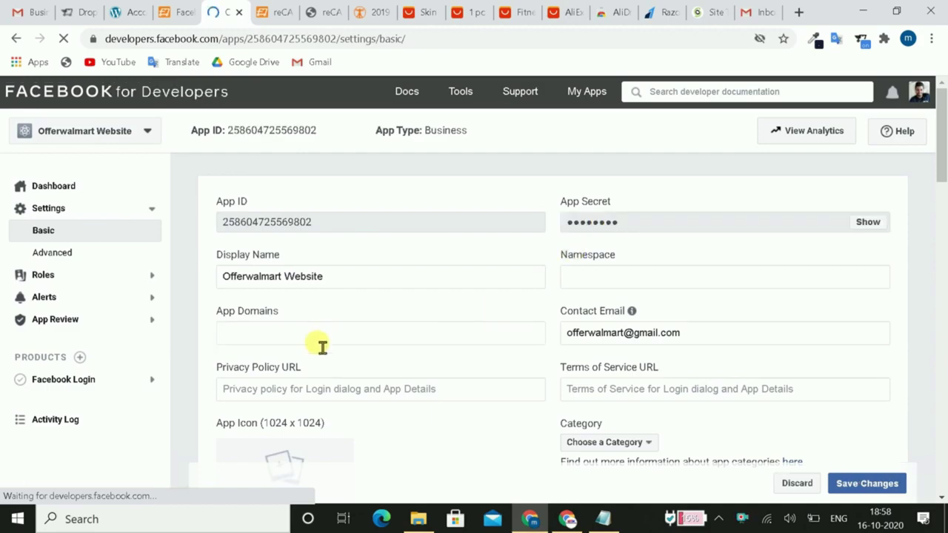
{"action": "scroll", "coordinate": [319, 345], "scroll_direction": "down", "scroll_amount": 2}
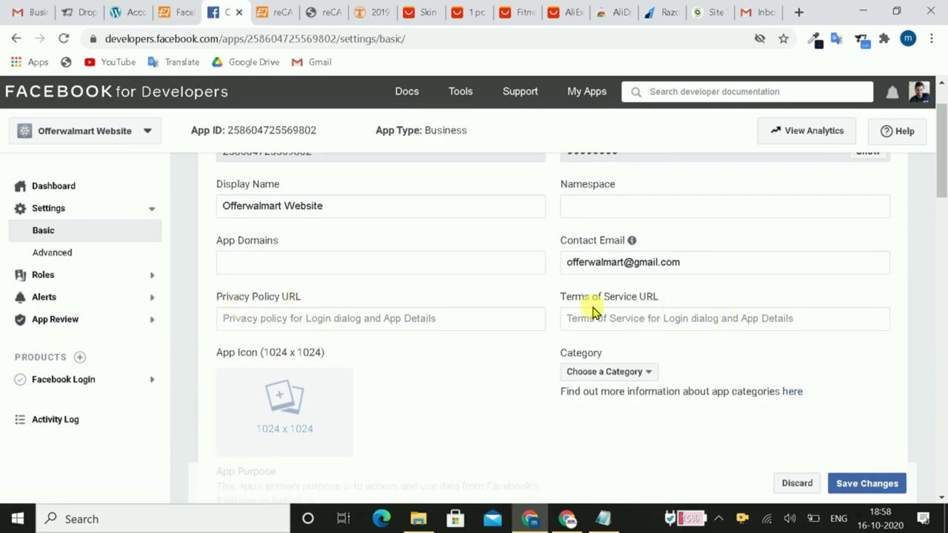
{"action": "scroll", "coordinate": [497, 324], "scroll_direction": "down", "scroll_amount": 1}
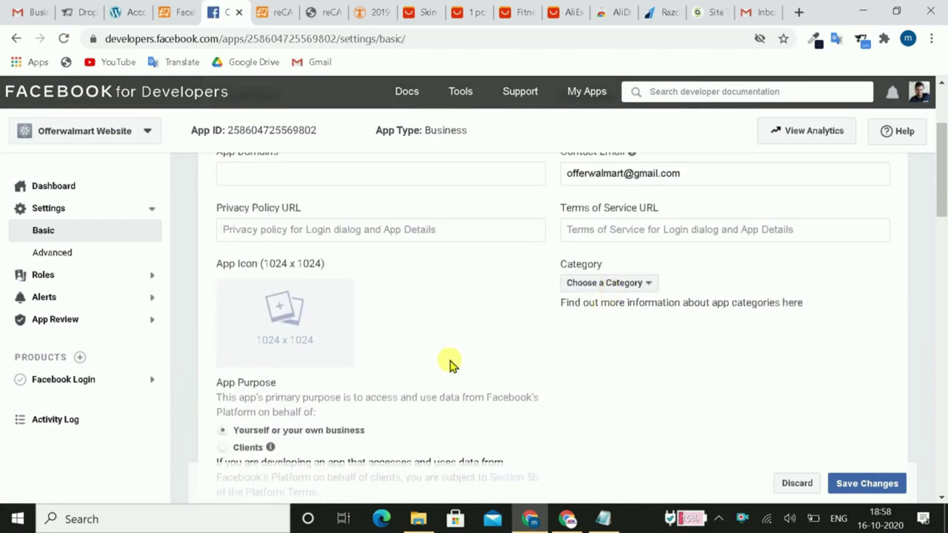
{"action": "scroll", "coordinate": [450, 363], "scroll_direction": "down", "scroll_amount": 4}
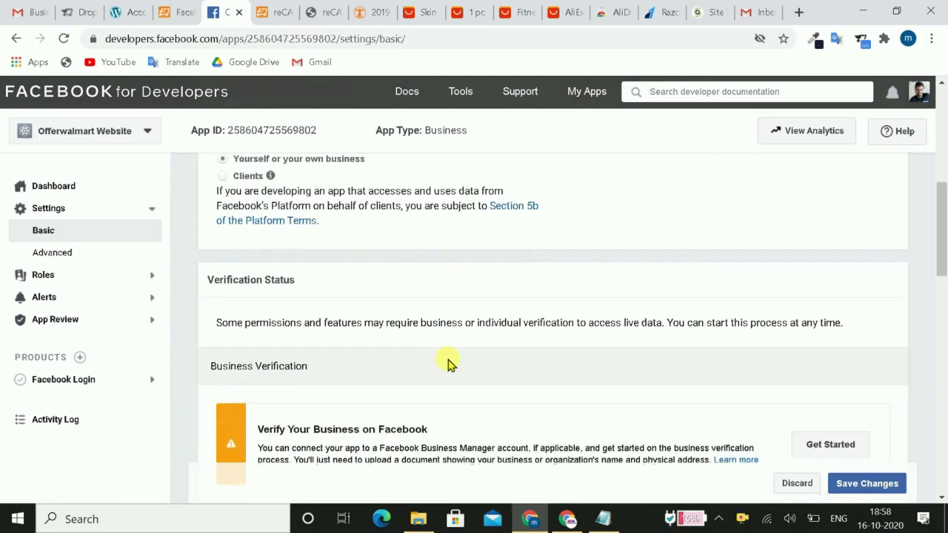
{"action": "scroll", "coordinate": [450, 363], "scroll_direction": "down", "scroll_amount": 5}
{"action": "scroll", "coordinate": [450, 363], "scroll_direction": "up", "scroll_amount": 4}
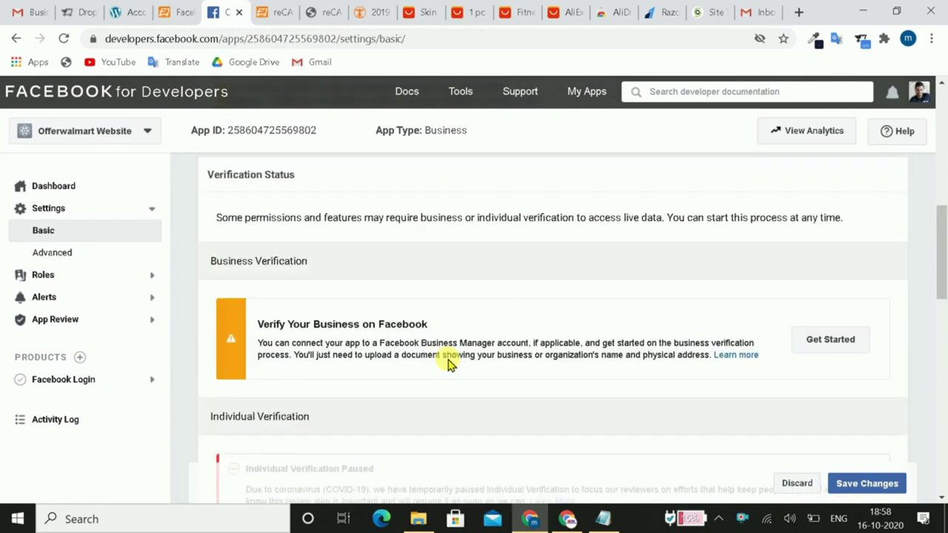
{"action": "scroll", "coordinate": [449, 363], "scroll_direction": "up", "scroll_amount": 5}
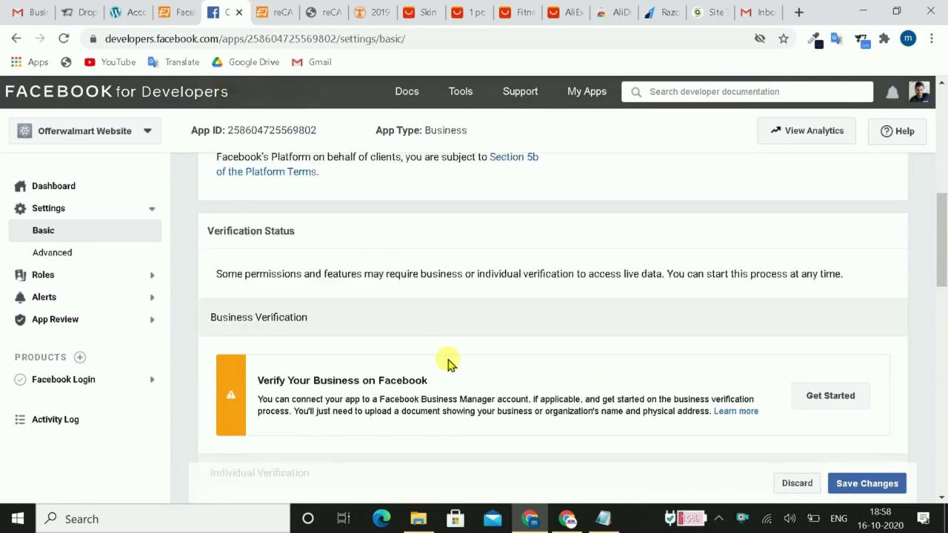
{"action": "scroll", "coordinate": [449, 363], "scroll_direction": "up", "scroll_amount": 5}
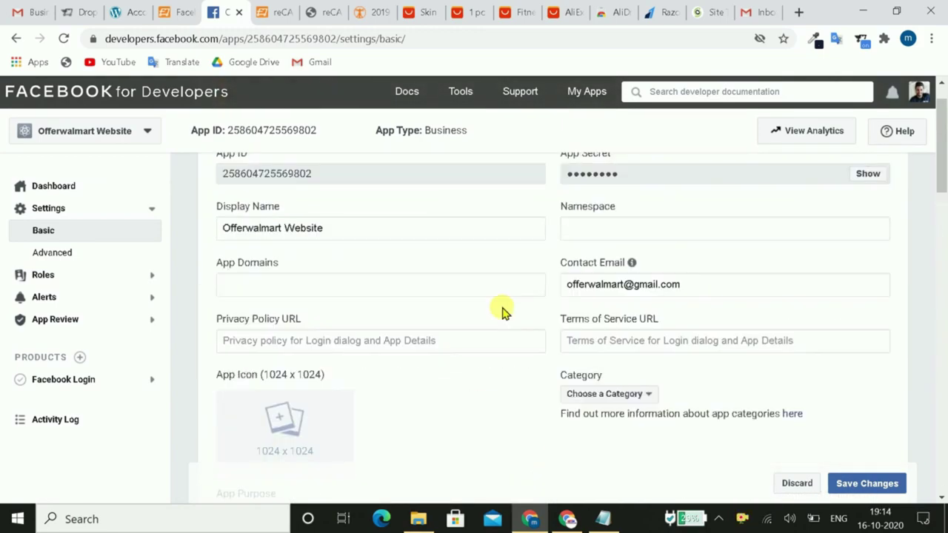
Open Facebook Login's Settings down to Valid OAuth Redirect URIs, then return to the AliDropship guide.
{"action": "left_click", "coordinate": [89, 382]}
{"action": "left_click", "coordinate": [67, 410]}
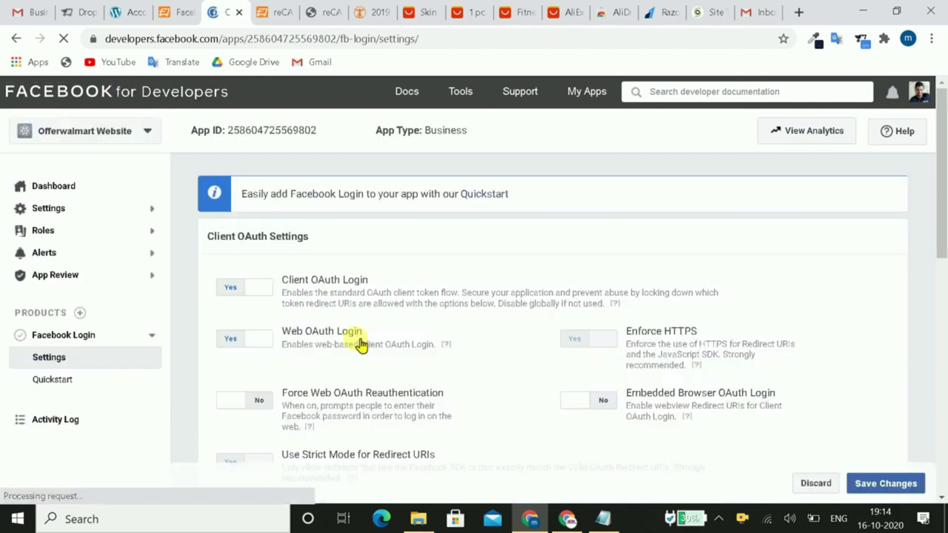
{"action": "scroll", "coordinate": [374, 342], "scroll_direction": "down", "scroll_amount": 2}
{"action": "scroll", "coordinate": [379, 343], "scroll_direction": "down", "scroll_amount": 2}
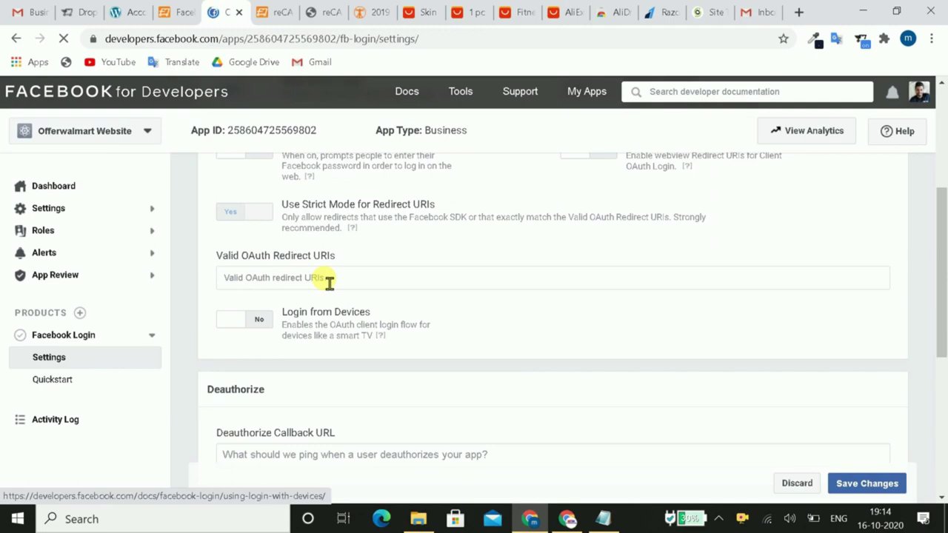
{"action": "left_click", "coordinate": [169, 13]}
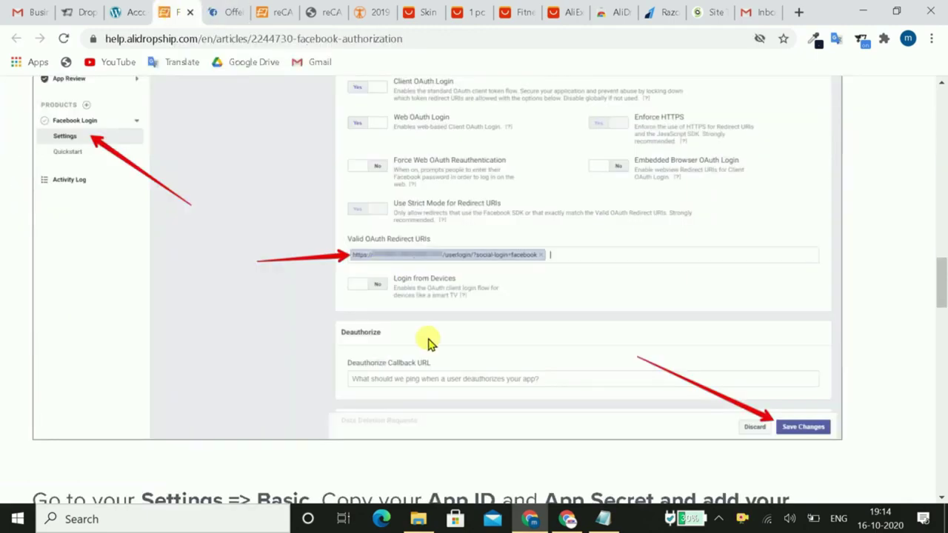
Copy the sample redirect URL from the AliDropship guide and paste it below the list in Notepad.
{"action": "scroll", "coordinate": [428, 341], "scroll_direction": "up", "scroll_amount": 3}
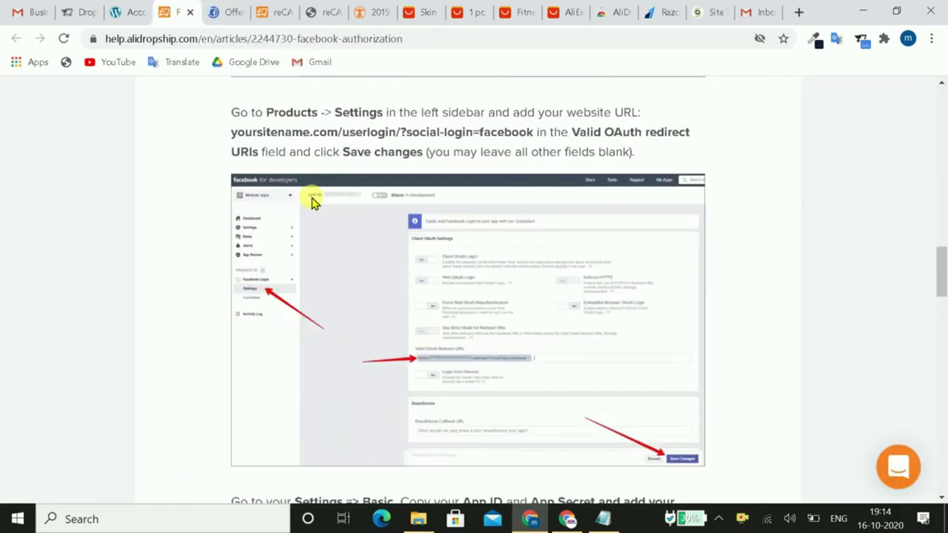
{"action": "left_click", "coordinate": [147, 9]}
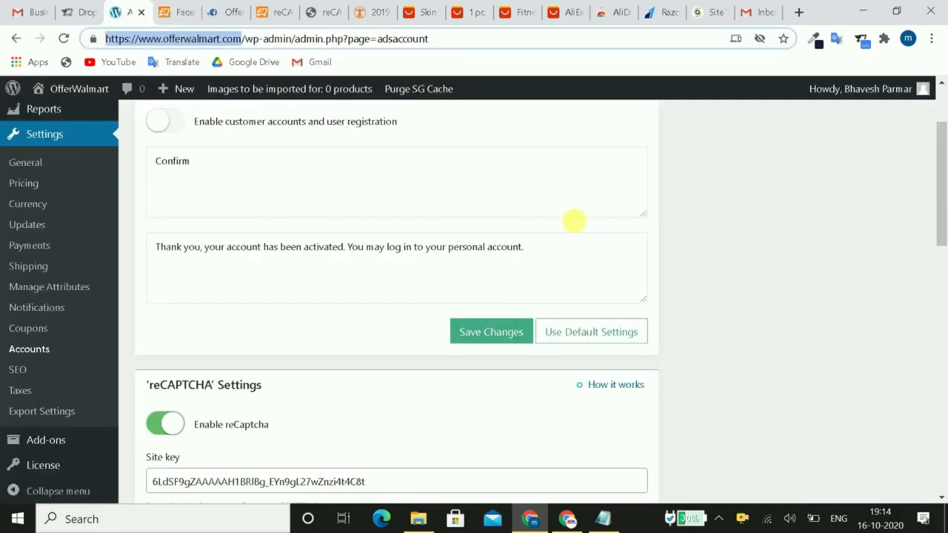
{"action": "scroll", "coordinate": [575, 223], "scroll_direction": "up", "scroll_amount": 2}
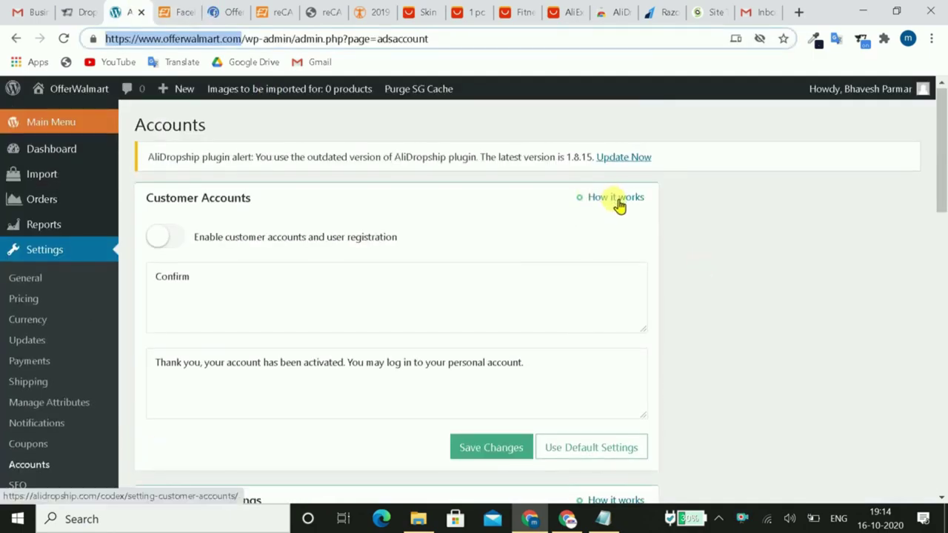
{"action": "scroll", "coordinate": [615, 201], "scroll_direction": "down", "scroll_amount": 8}
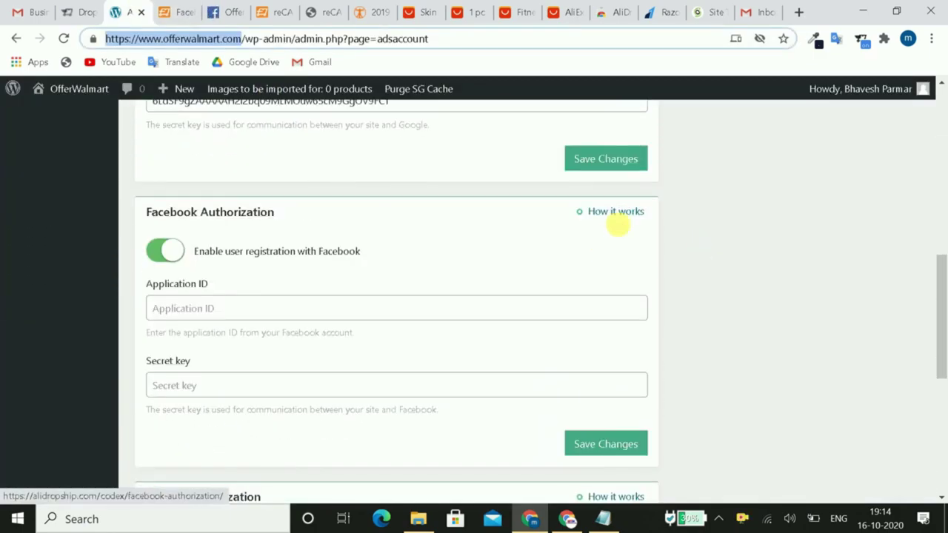
{"action": "left_click", "coordinate": [165, 11]}
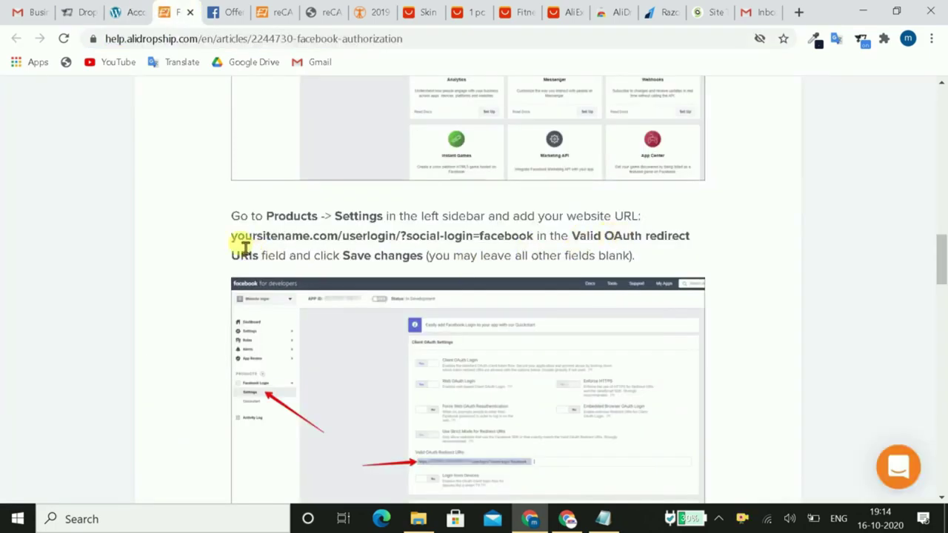
{"action": "left_click_drag", "start_coordinate": [231, 238], "coordinate": [540, 244]}
{"action": "key", "text": "ctrl+c"}
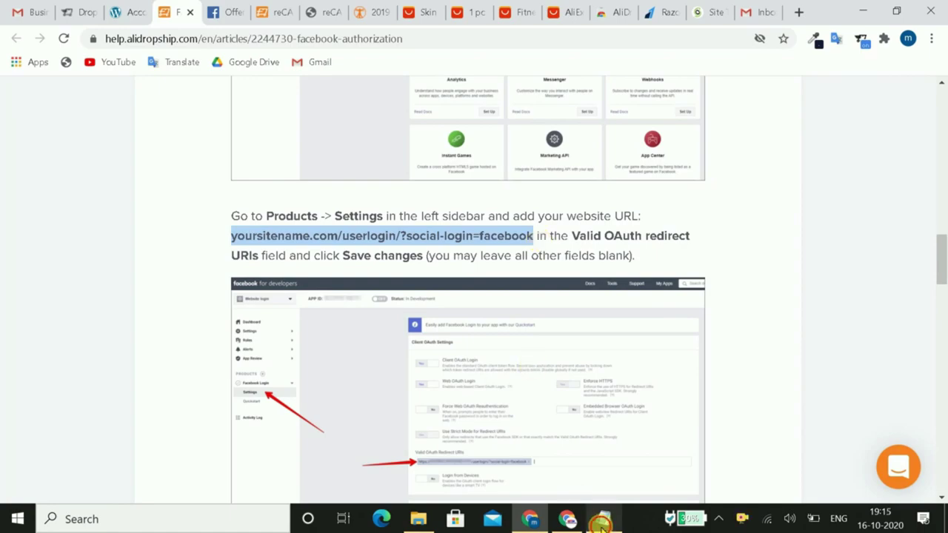
{"action": "left_click", "coordinate": [603, 519]}
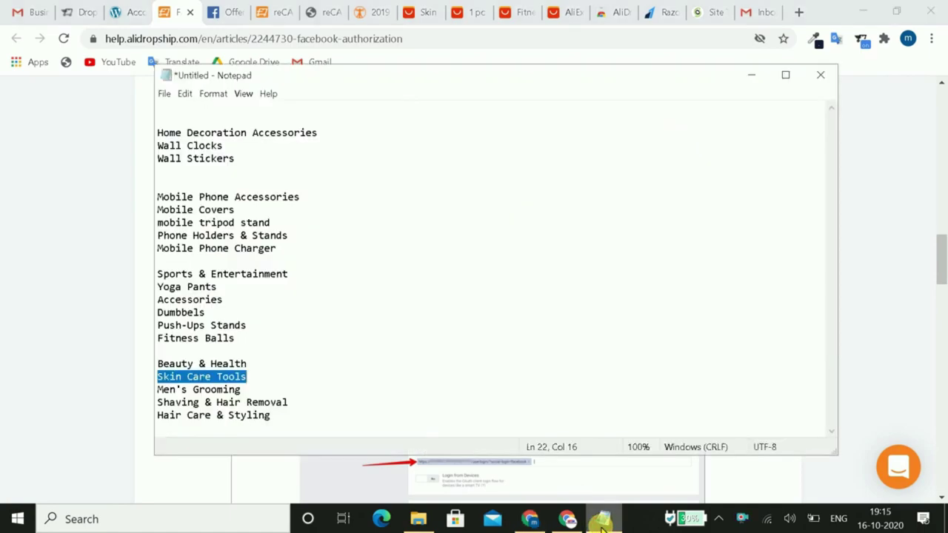
{"action": "left_click", "coordinate": [309, 423]}
{"action": "key", "text": "Return"}
{"action": "key", "text": "Return"}
{"action": "key", "text": "Return"}
{"action": "key", "text": "Return"}
{"action": "key", "text": "Return"}
{"action": "key", "text": "ctrl+v"}
{"action": "key", "text": "Up"}
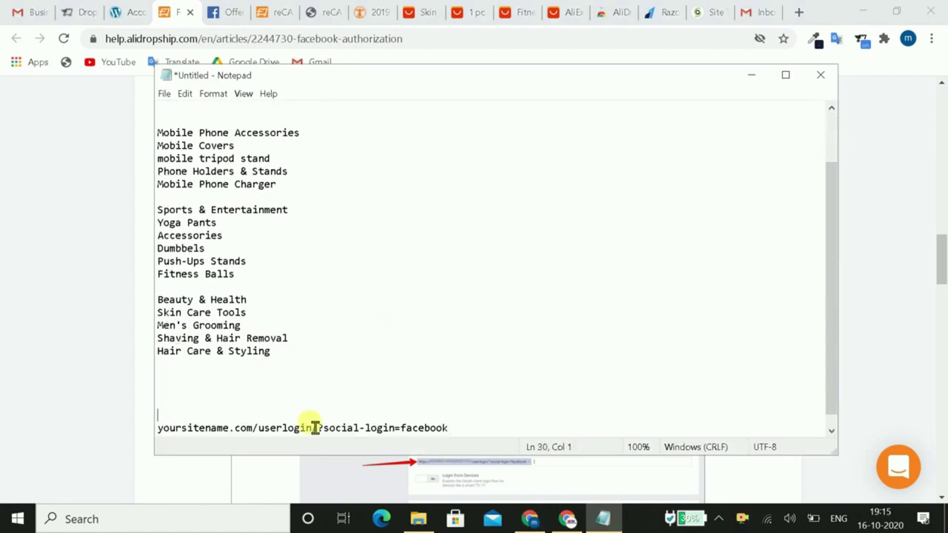
{"action": "key", "text": "Return"}
{"action": "key", "text": "Return"}
{"action": "key", "text": "Return"}
{"action": "key", "text": "Return"}
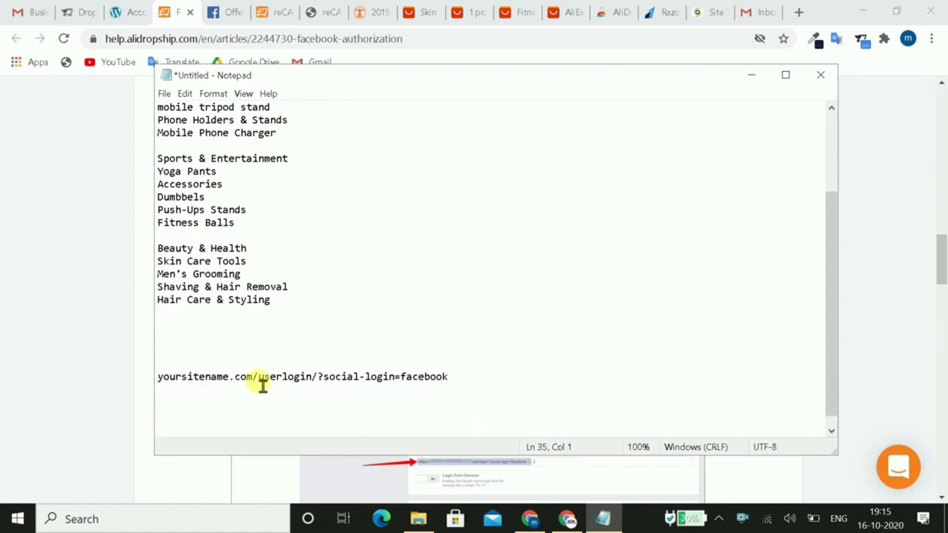
Replace yoursitename.com with the store's domain and copy the finished userlogin redirect URL.
{"action": "left_click_drag", "start_coordinate": [254, 384], "coordinate": [178, 385]}
{"action": "left_click", "coordinate": [137, 10]}
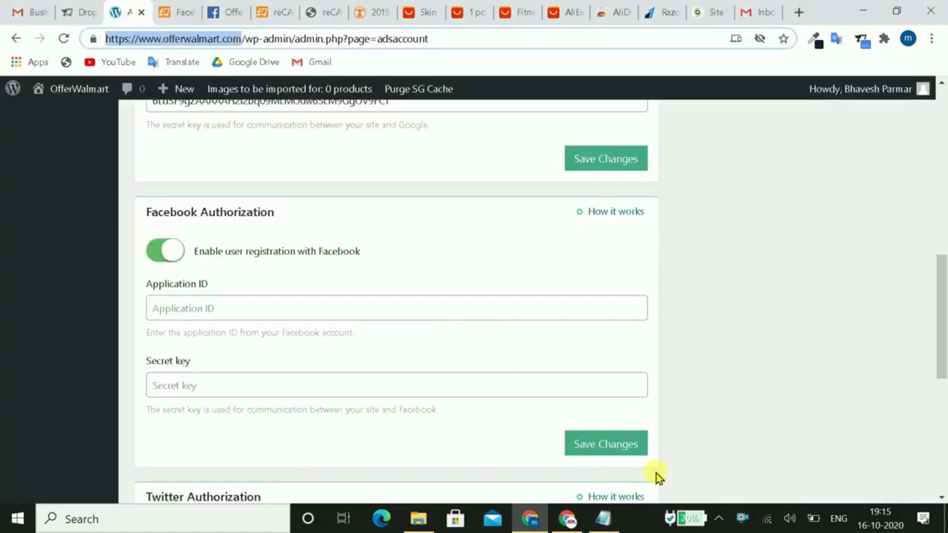
{"action": "left_click", "coordinate": [604, 519]}
{"action": "type", "text": "https://www.offerwalmart.com/"}
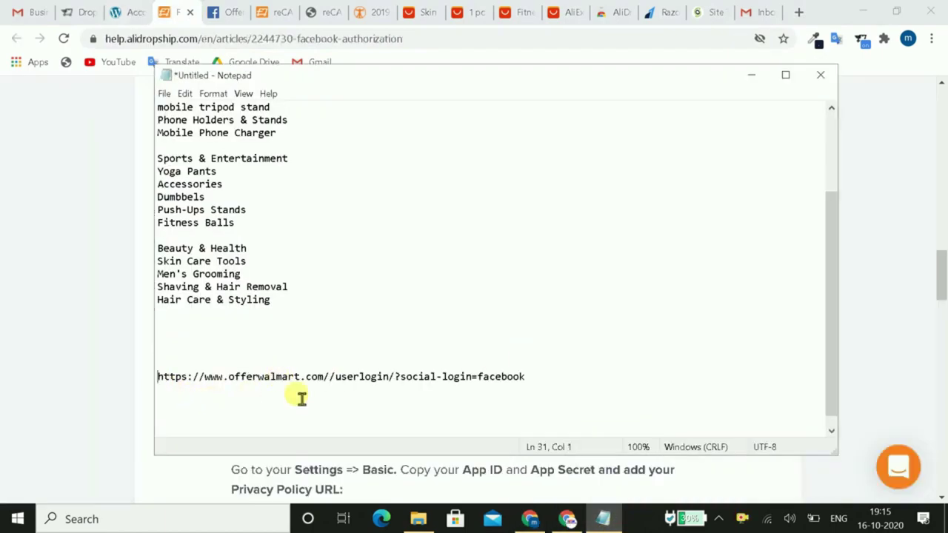
{"action": "triple_click", "coordinate": [539, 375]}
{"action": "key", "text": "ctrl+c"}
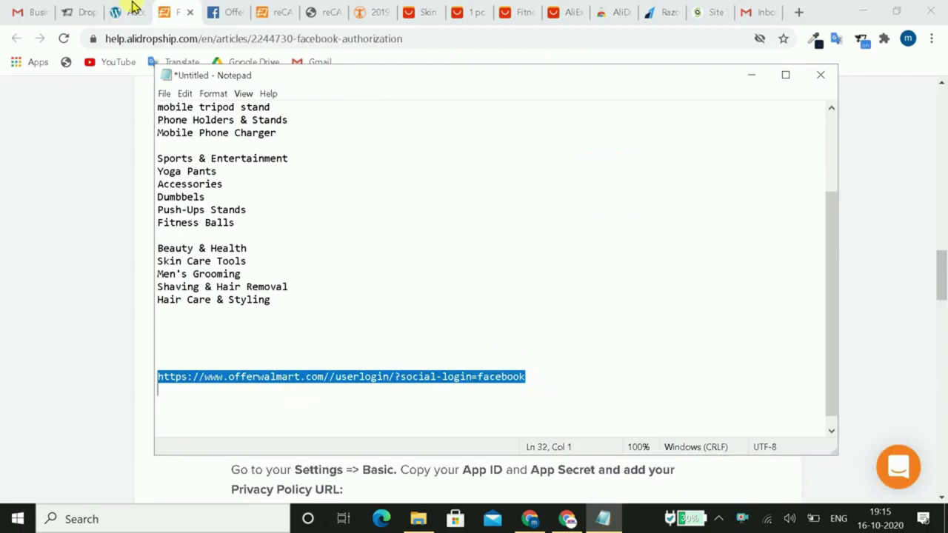
{"action": "left_click", "coordinate": [132, 10]}
{"action": "left_click", "coordinate": [226, 12]}
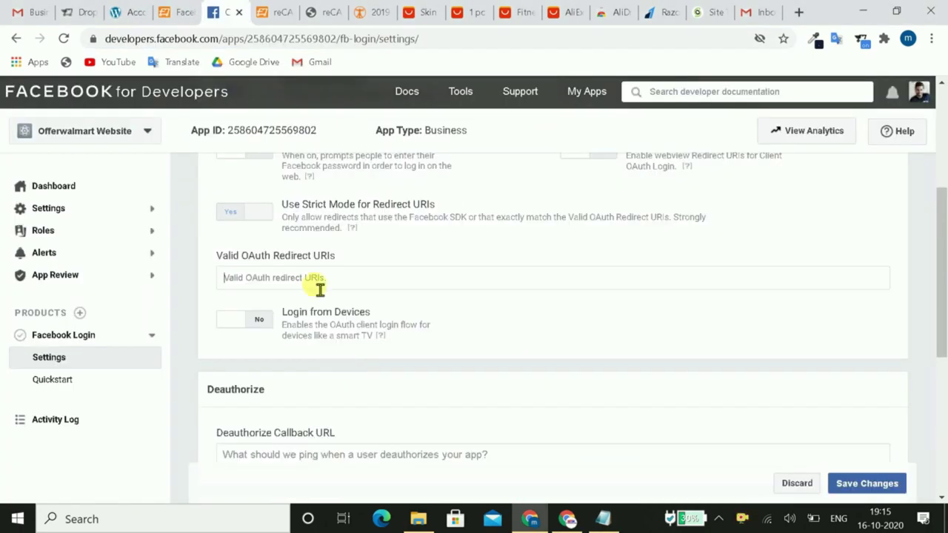
Paste the store's userlogin URL into Valid OAuth Redirect URIs and save the login settings.
{"action": "key", "text": "ctrl+v"}
{"action": "key", "text": "Return"}
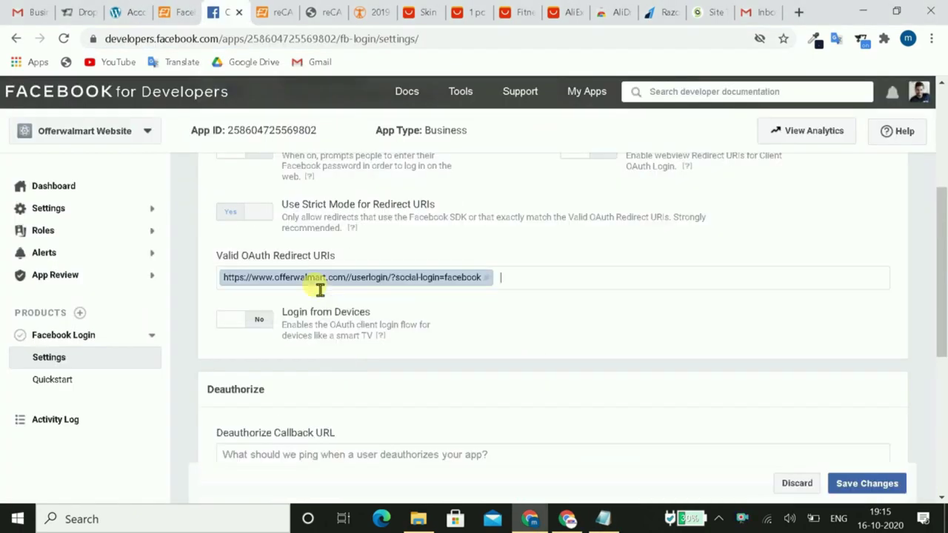
{"action": "scroll", "coordinate": [371, 333], "scroll_direction": "down", "scroll_amount": 1}
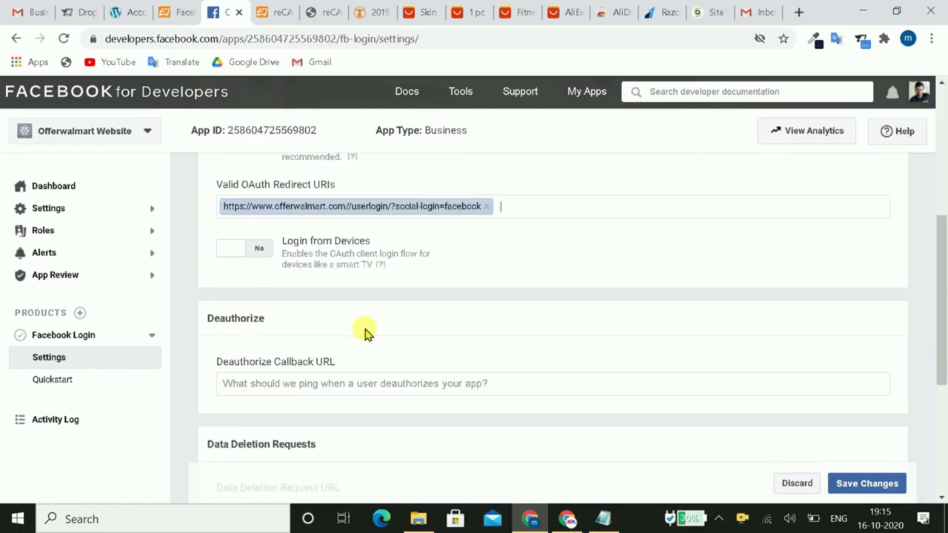
{"action": "scroll", "coordinate": [478, 323], "scroll_direction": "up", "scroll_amount": 1}
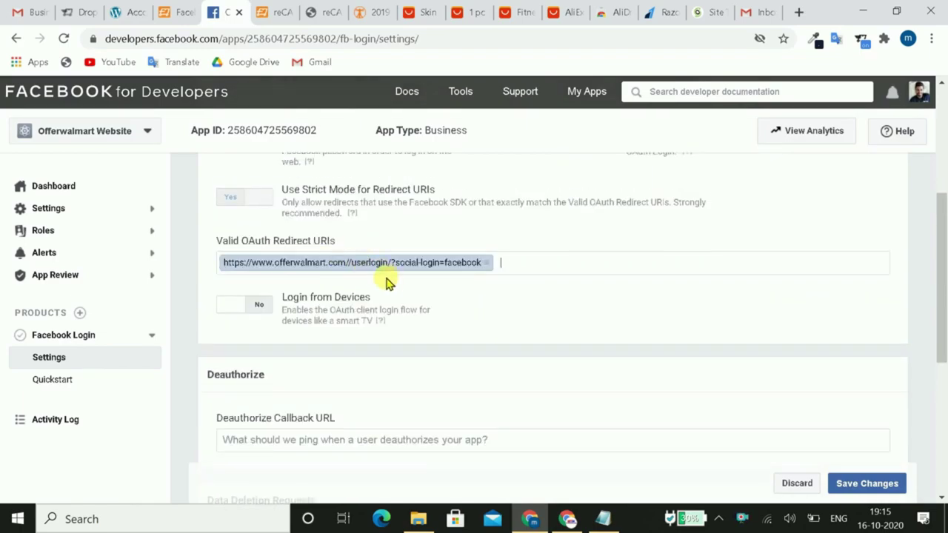
{"action": "left_click", "coordinate": [866, 486]}
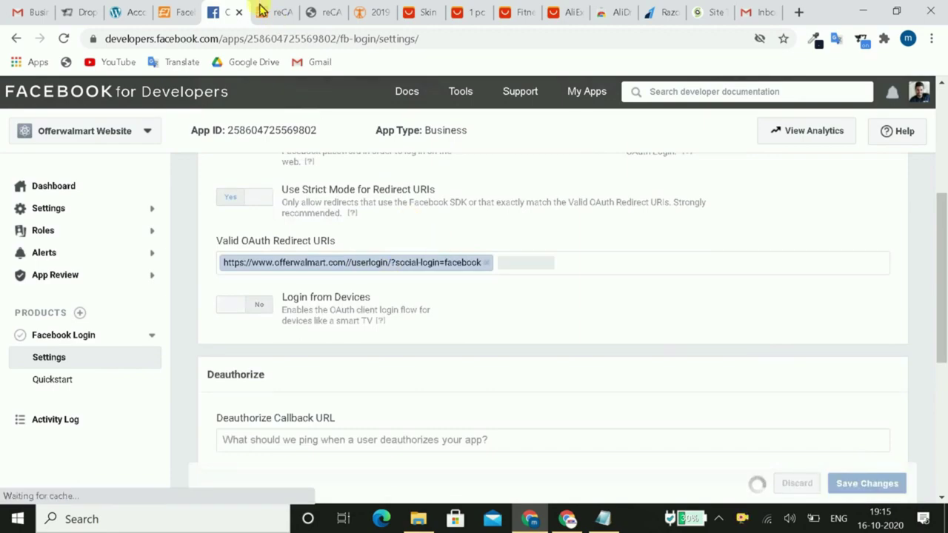
{"action": "left_click", "coordinate": [176, 8]}
{"action": "scroll", "coordinate": [355, 428], "scroll_direction": "down", "scroll_amount": 5}
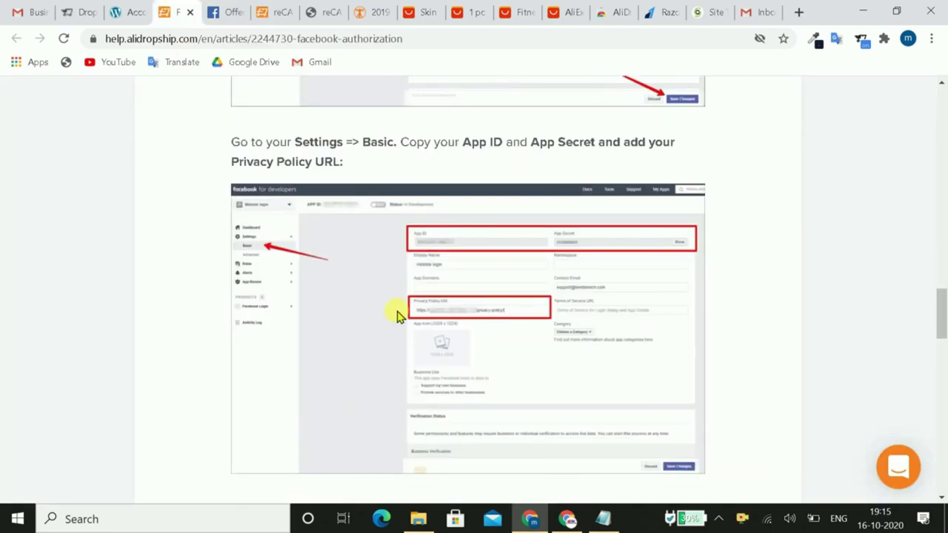
Read the guide's Settings => Basic and App domains steps, then go back to Facebook Login settings.
{"action": "scroll", "coordinate": [396, 315], "scroll_direction": "down", "scroll_amount": 5}
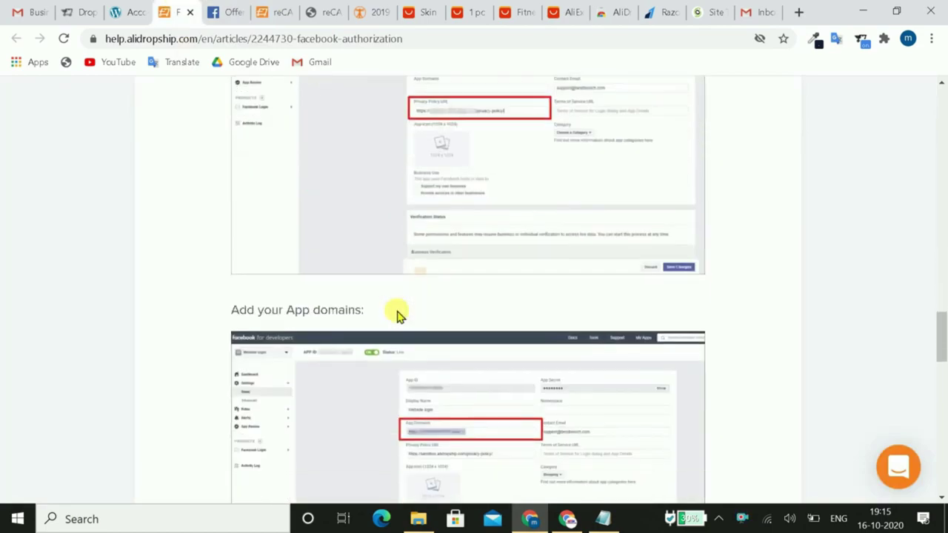
{"action": "scroll", "coordinate": [396, 315], "scroll_direction": "down", "scroll_amount": 4}
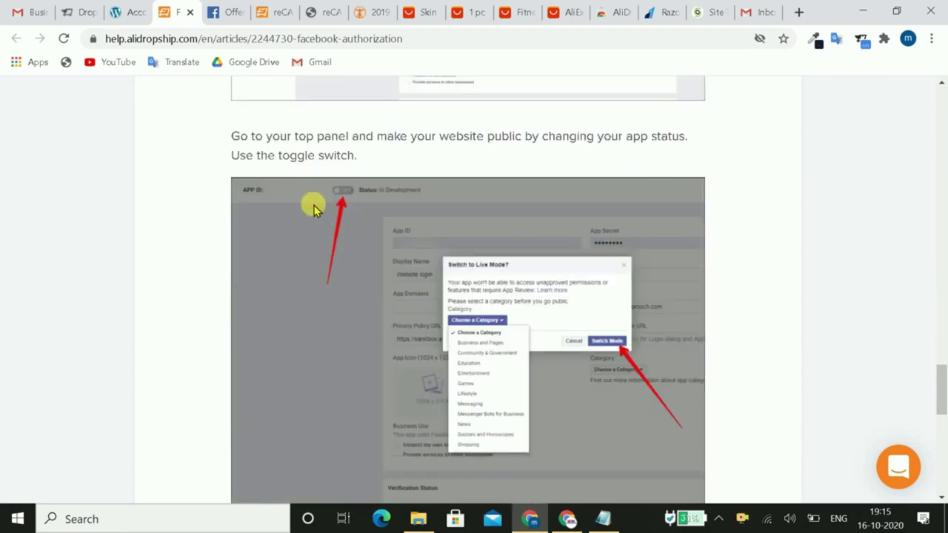
{"action": "left_click", "coordinate": [226, 15]}
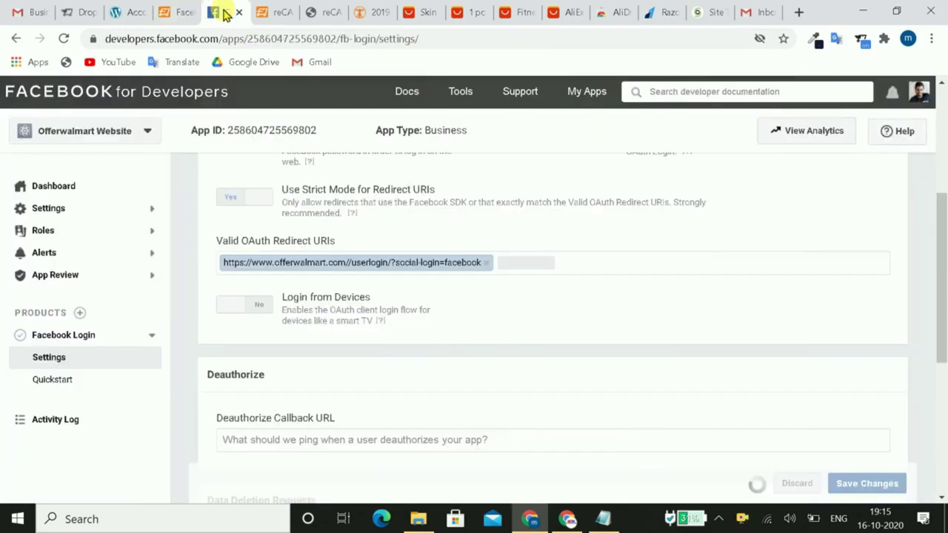
{"action": "left_click", "coordinate": [78, 214]}
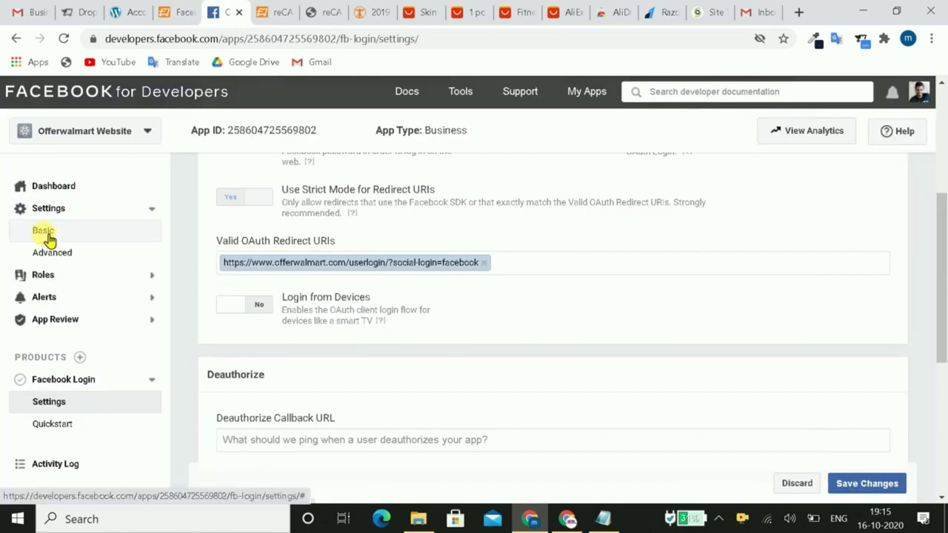
{"action": "left_click", "coordinate": [43, 234]}
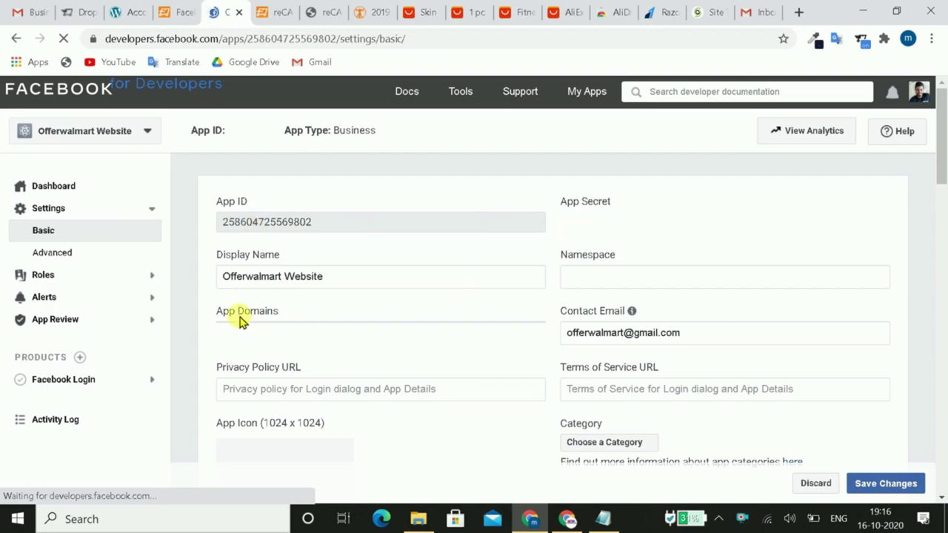
{"action": "left_click", "coordinate": [128, 10]}
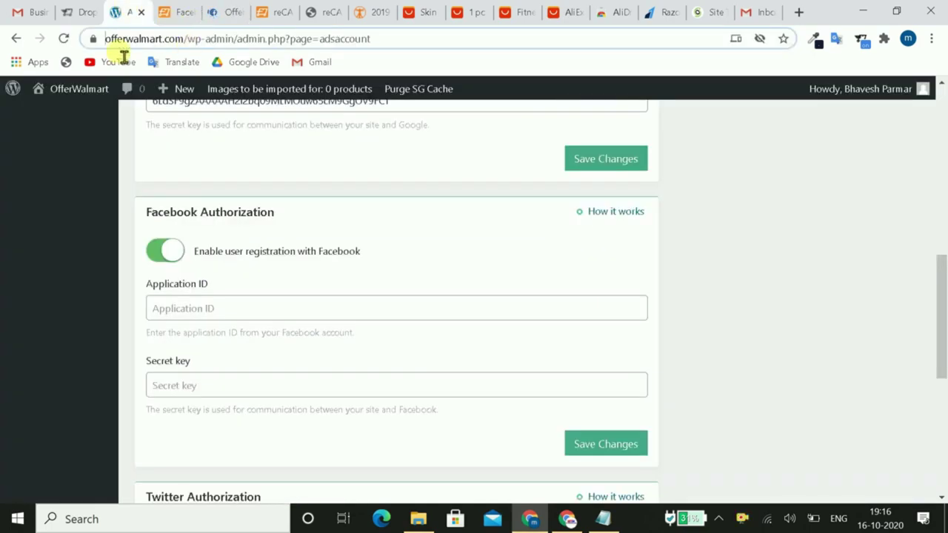
{"action": "left_click_drag", "start_coordinate": [184, 46], "coordinate": [17, 49]}
{"action": "key", "text": "ctrl+c"}
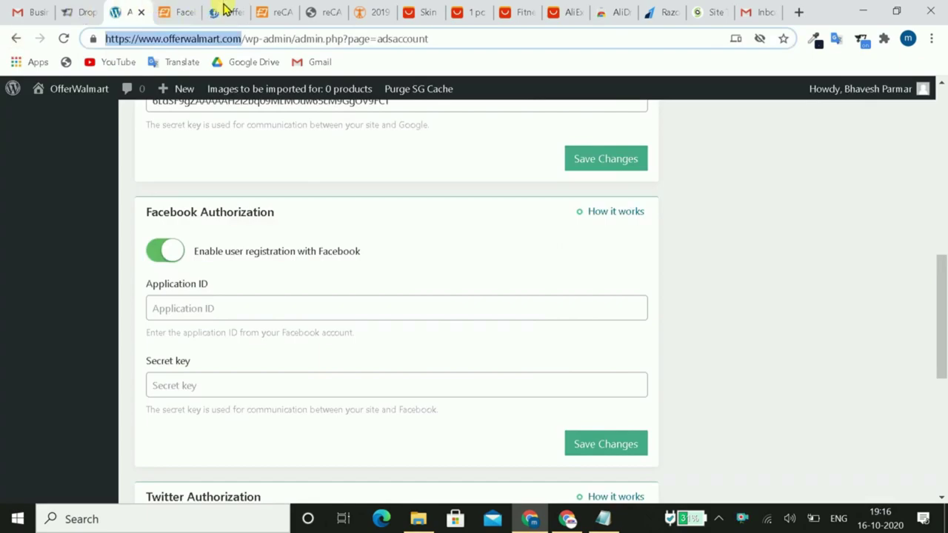
{"action": "left_click", "coordinate": [224, 9]}
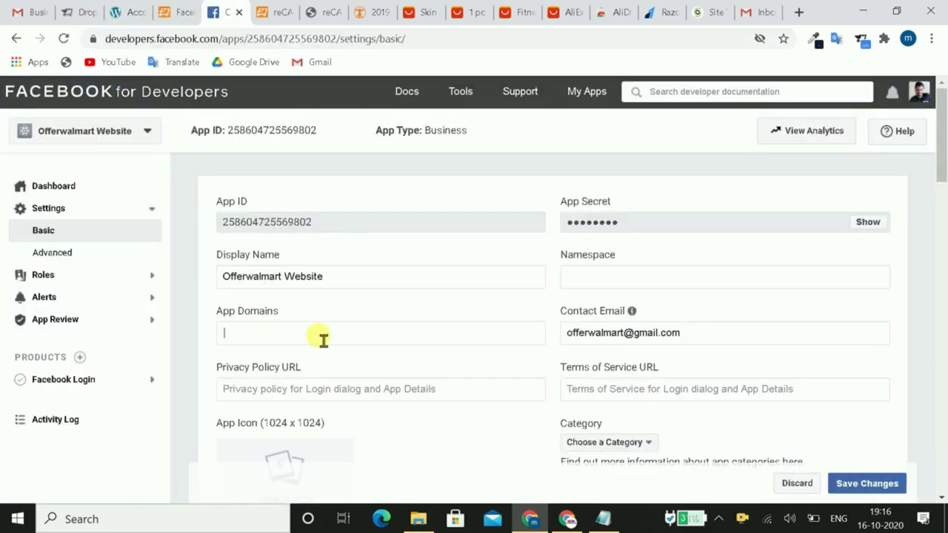
{"action": "key", "text": "ctrl+v"}
{"action": "key", "text": "Return"}
Save the basic settings, which flags the Privacy Policy URL as required.
{"action": "scroll", "coordinate": [326, 330], "scroll_direction": "down", "scroll_amount": 3}
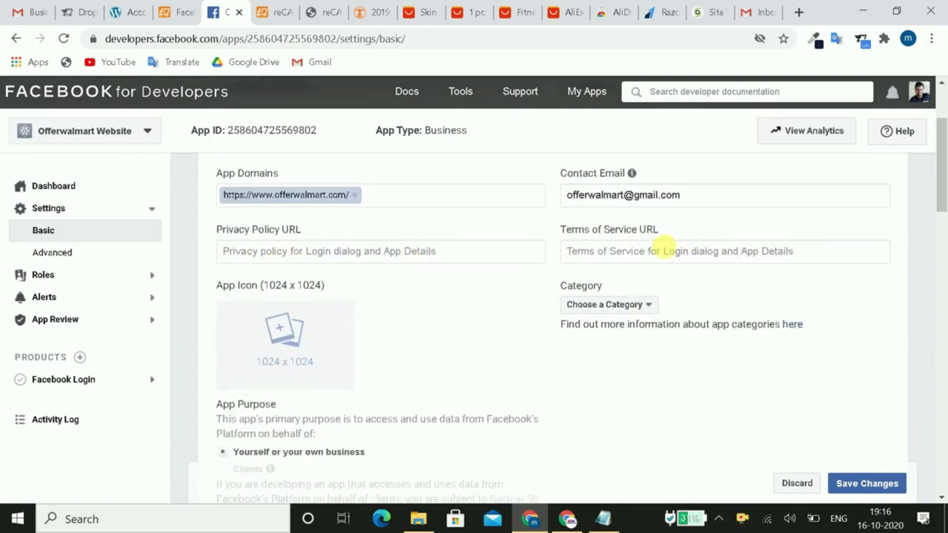
{"action": "scroll", "coordinate": [474, 330], "scroll_direction": "down", "scroll_amount": 3}
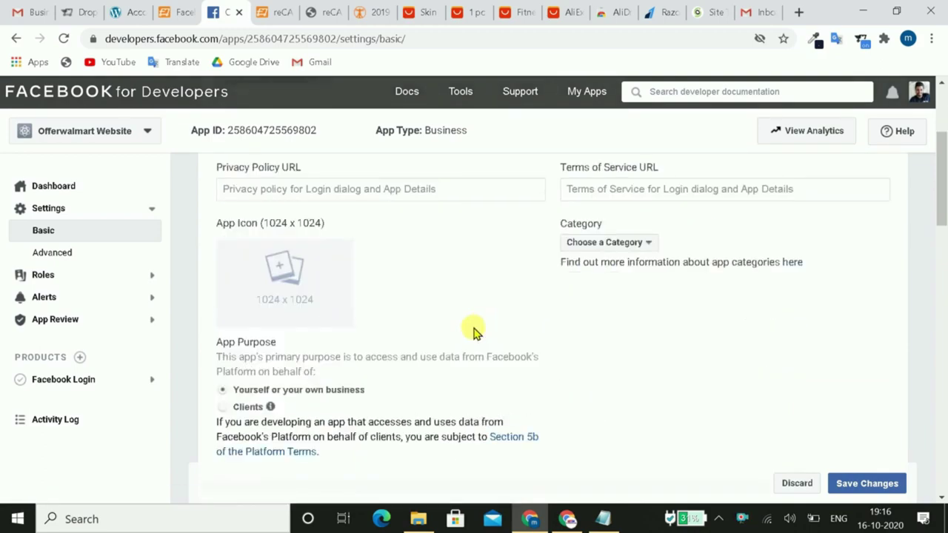
{"action": "scroll", "coordinate": [475, 331], "scroll_direction": "up", "scroll_amount": 6}
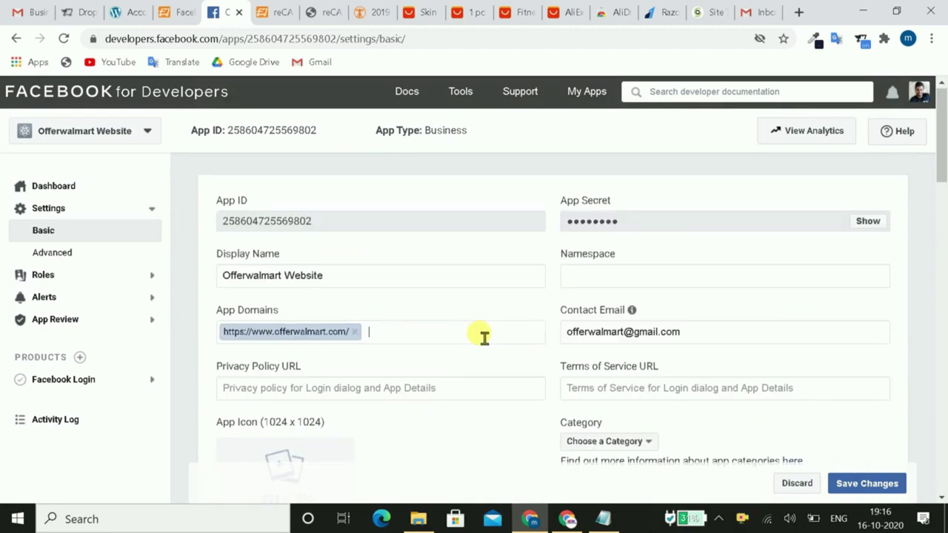
{"action": "left_click", "coordinate": [483, 335]}
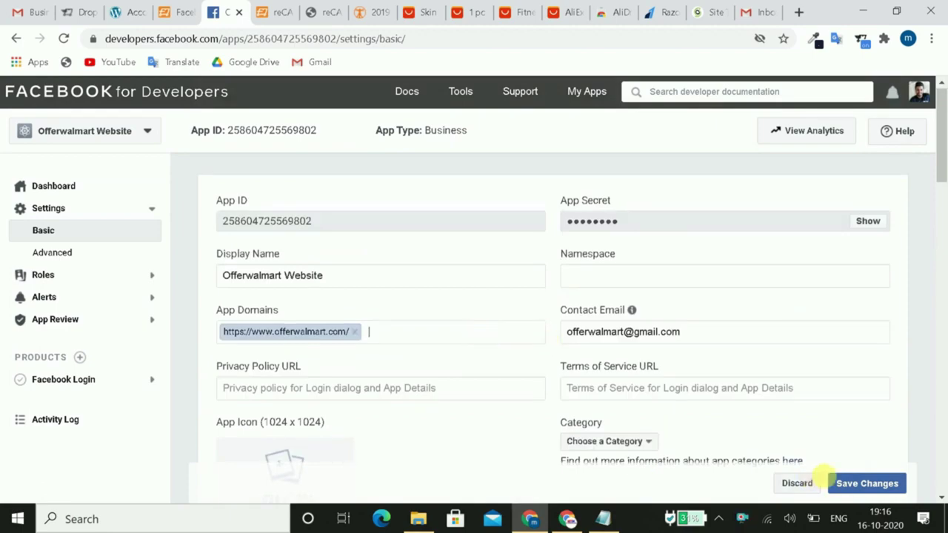
{"action": "left_click", "coordinate": [854, 486]}
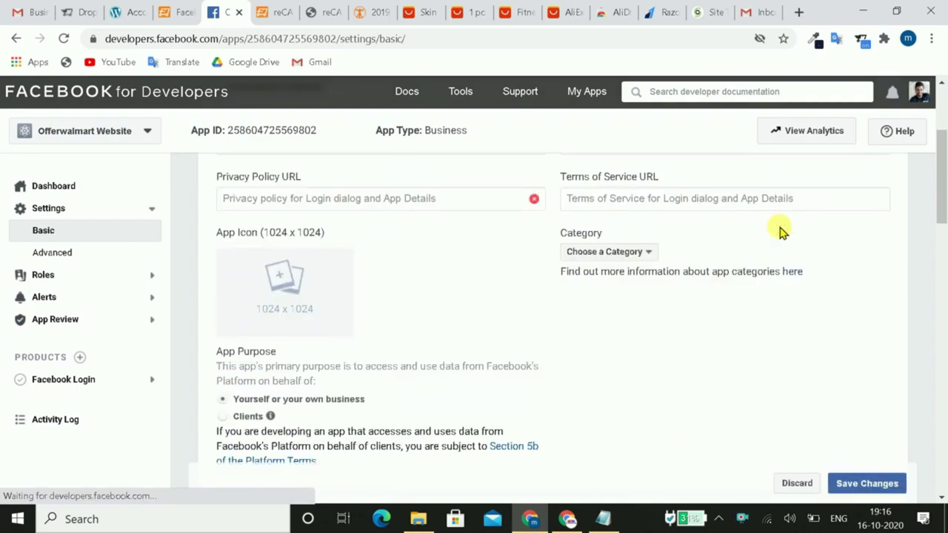
{"action": "scroll", "coordinate": [782, 230], "scroll_direction": "up", "scroll_amount": 2}
{"action": "mouse_move", "coordinate": [529, 300]}
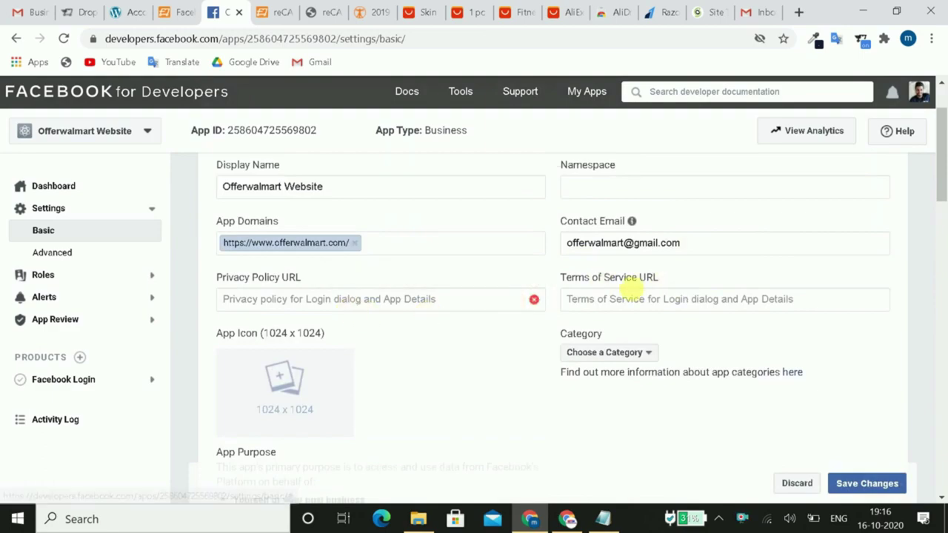
Fill in the store's Privacy Policy and Terms of Service URLs from suggestions and save.
{"action": "left_click", "coordinate": [434, 312]}
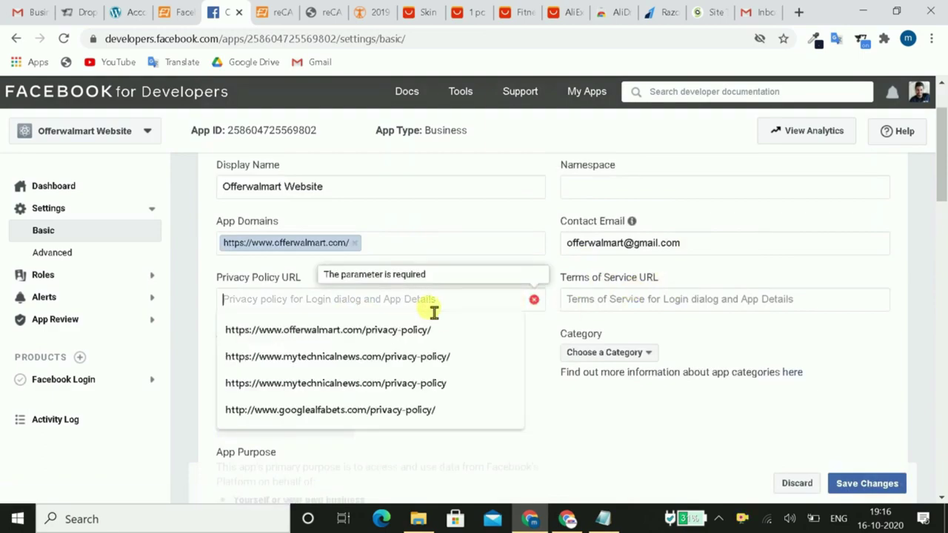
{"action": "left_click", "coordinate": [438, 331]}
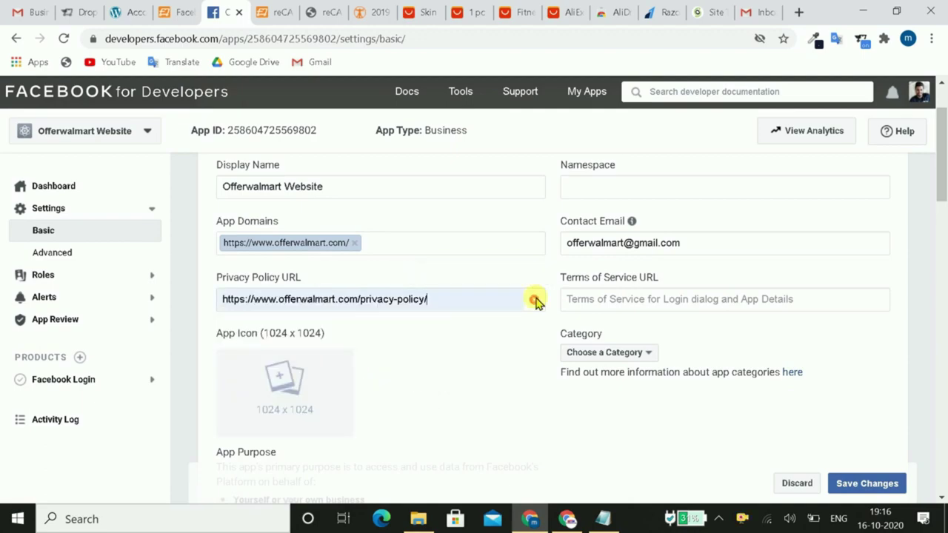
{"action": "left_click", "coordinate": [601, 303]}
{"action": "left_click", "coordinate": [618, 327]}
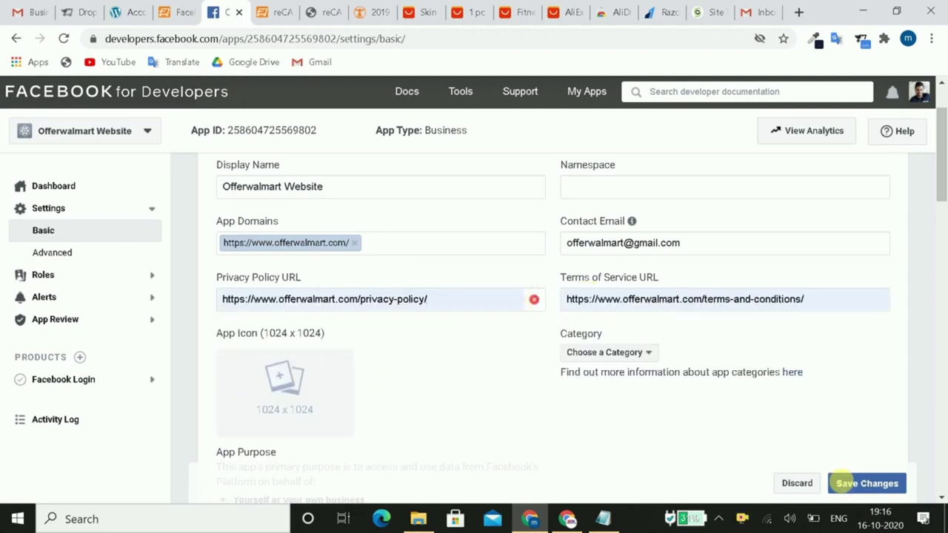
{"action": "left_click", "coordinate": [847, 486]}
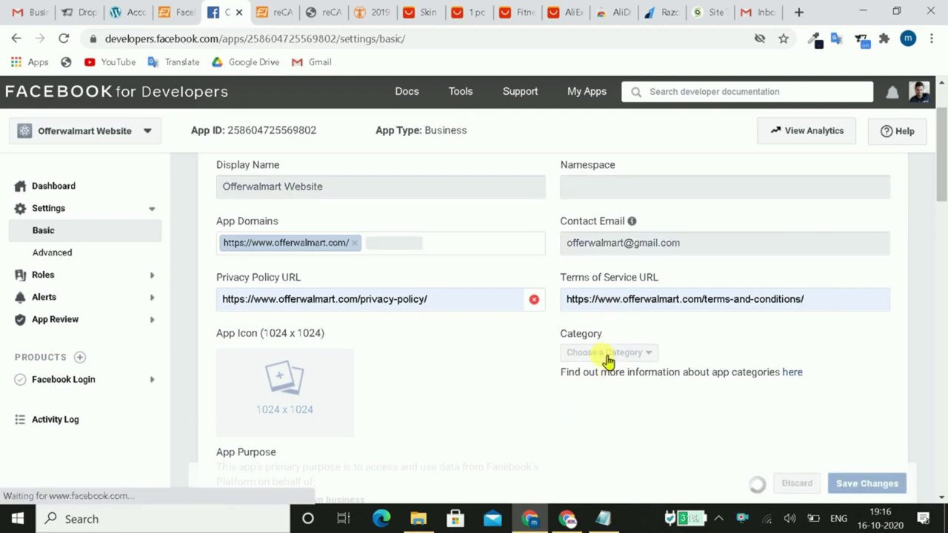
Choose Shopping as the app category and save the basic settings.
{"action": "left_click", "coordinate": [611, 381]}
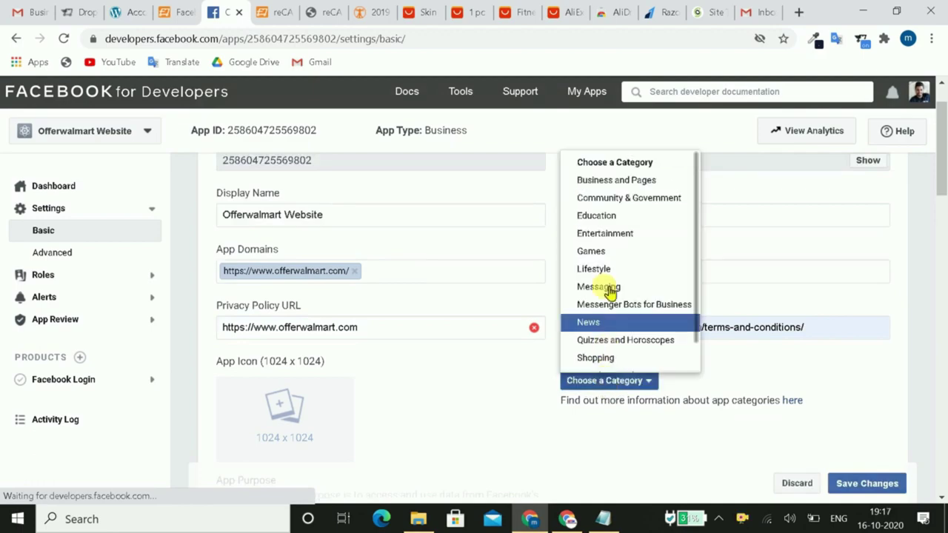
{"action": "scroll", "coordinate": [612, 290], "scroll_direction": "down", "scroll_amount": 2}
{"action": "scroll", "coordinate": [609, 287], "scroll_direction": "up", "scroll_amount": 1}
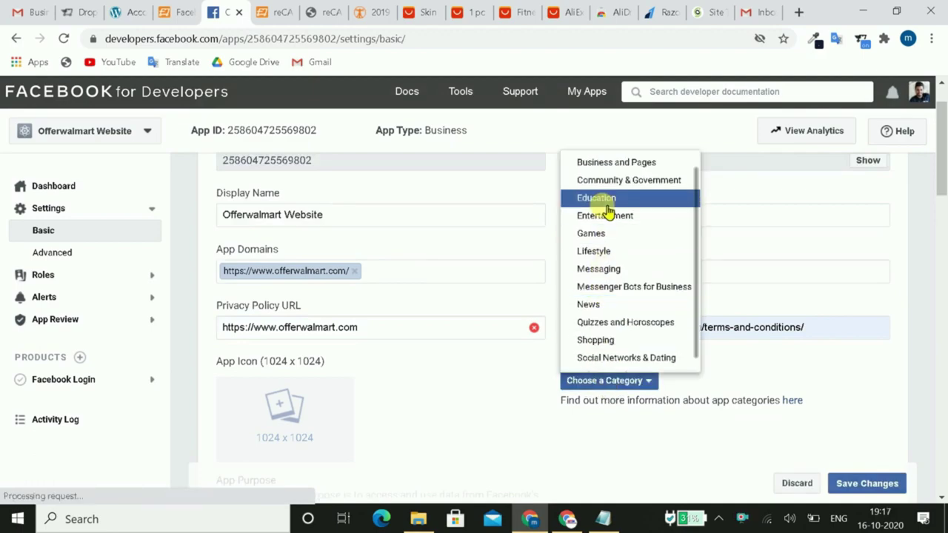
{"action": "scroll", "coordinate": [614, 250], "scroll_direction": "down", "scroll_amount": 1}
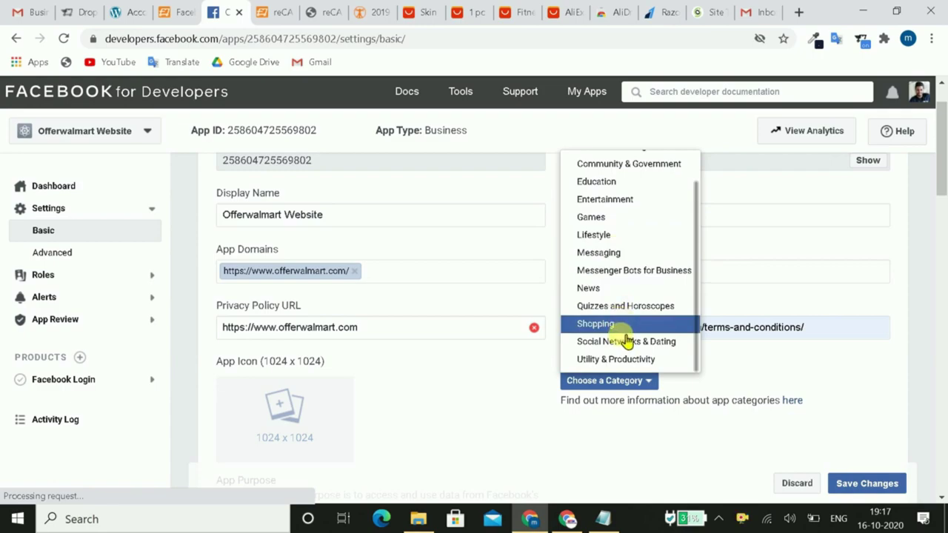
{"action": "left_click", "coordinate": [620, 331]}
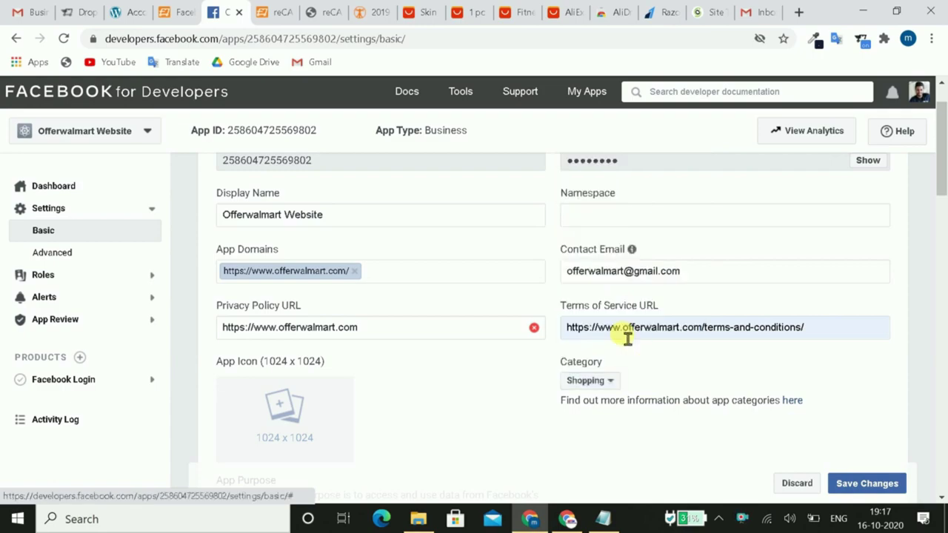
{"action": "scroll", "coordinate": [748, 400], "scroll_direction": "down", "scroll_amount": 1}
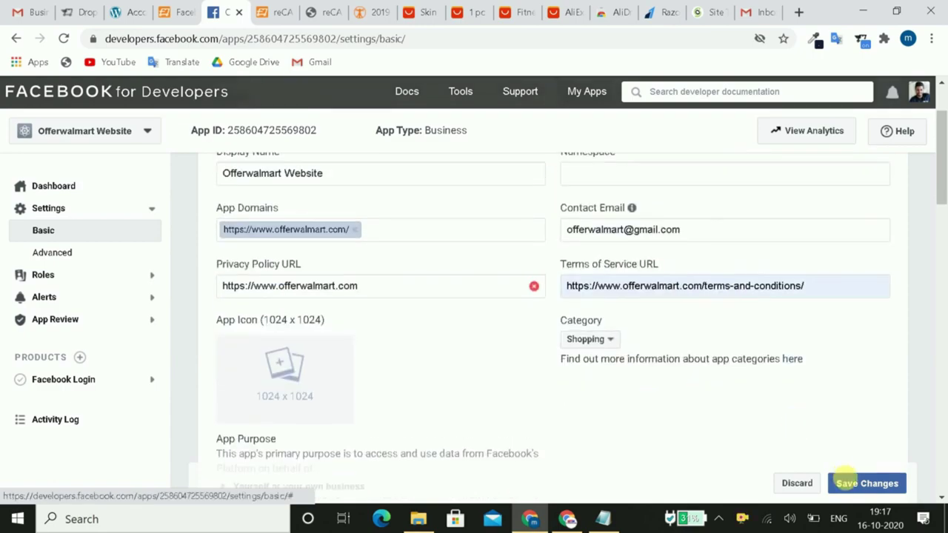
{"action": "left_click", "coordinate": [846, 483]}
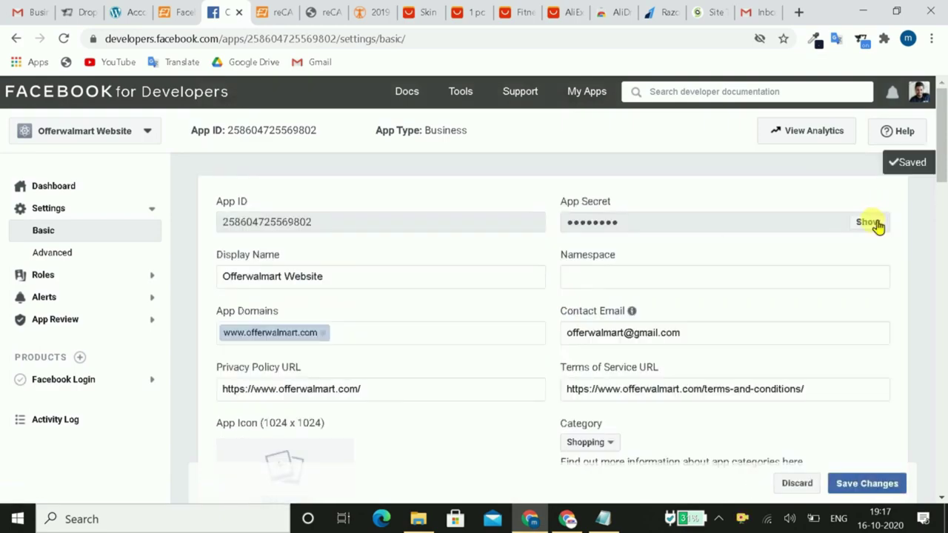
Copy the Facebook App ID into AliDropship's Application ID field.
{"action": "double_click", "coordinate": [370, 225]}
{"action": "key", "text": "ctrl+c"}
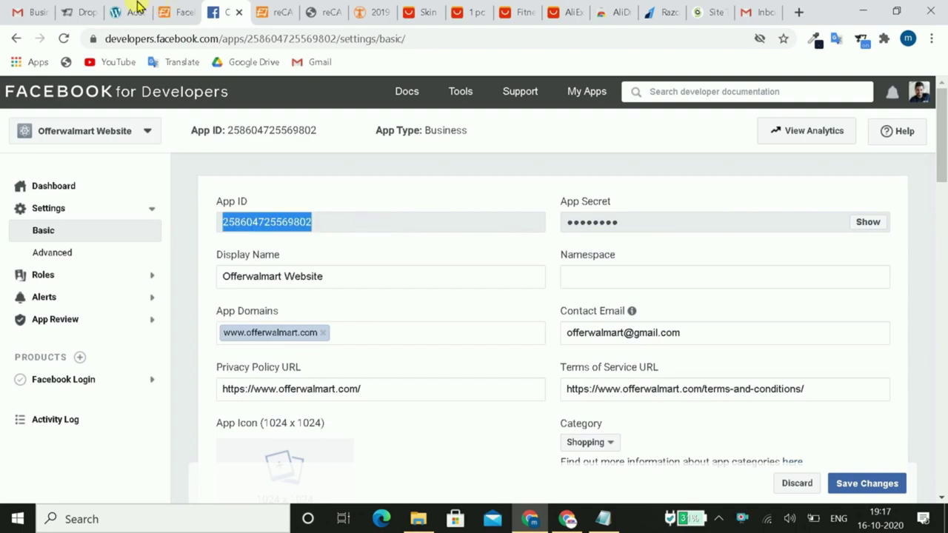
{"action": "left_click", "coordinate": [139, 8]}
{"action": "left_click", "coordinate": [285, 311]}
{"action": "key", "text": "ctrl+v"}
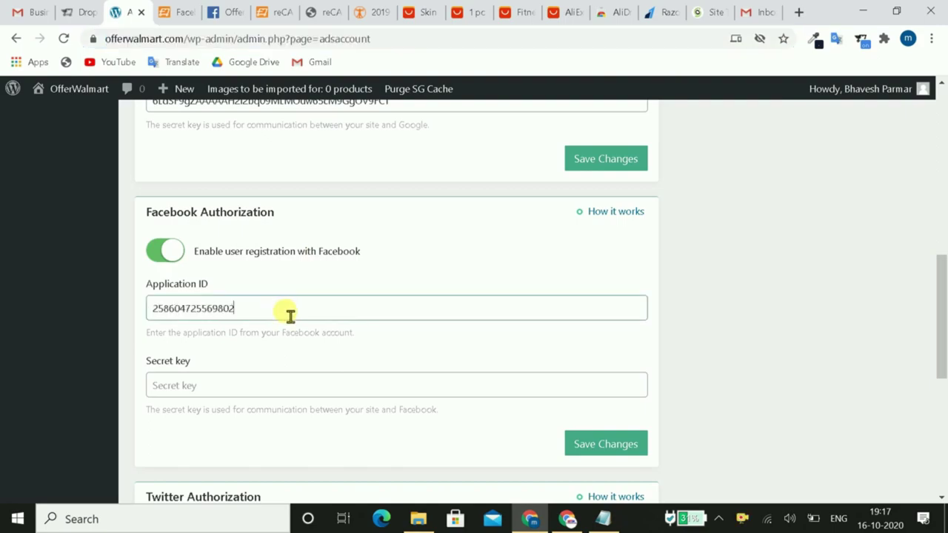
Reveal and copy the App Secret into the Secret key field, then save the settings.
{"action": "left_click", "coordinate": [218, 14]}
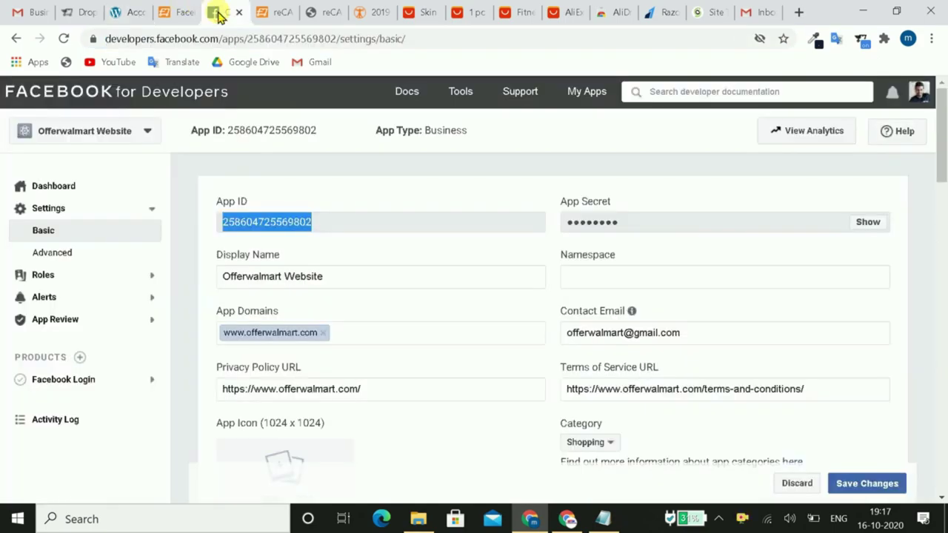
{"action": "left_click", "coordinate": [867, 225]}
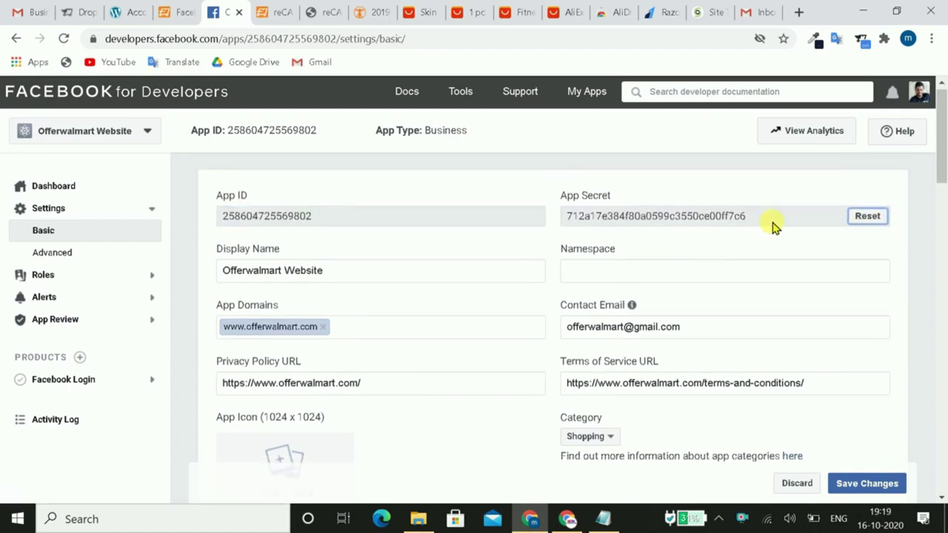
{"action": "double_click", "coordinate": [735, 226]}
{"action": "key", "text": "ctrl+c"}
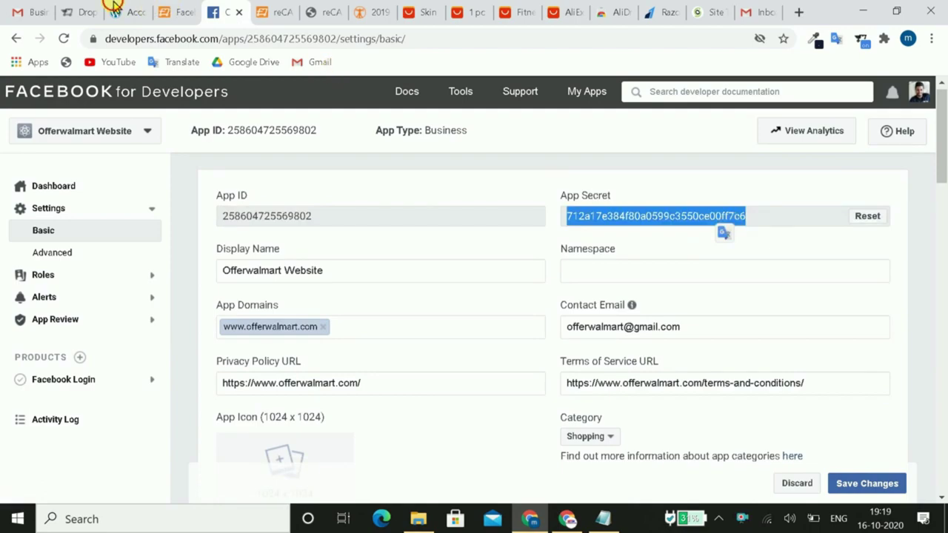
{"action": "left_click", "coordinate": [113, 6]}
{"action": "left_click", "coordinate": [261, 393]}
{"action": "key", "text": "ctrl+v"}
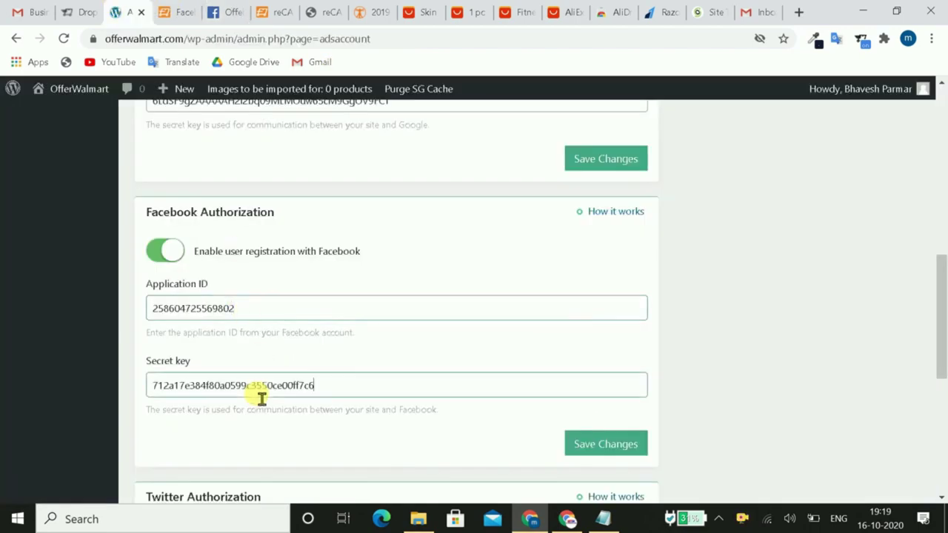
{"action": "left_click", "coordinate": [606, 444]}
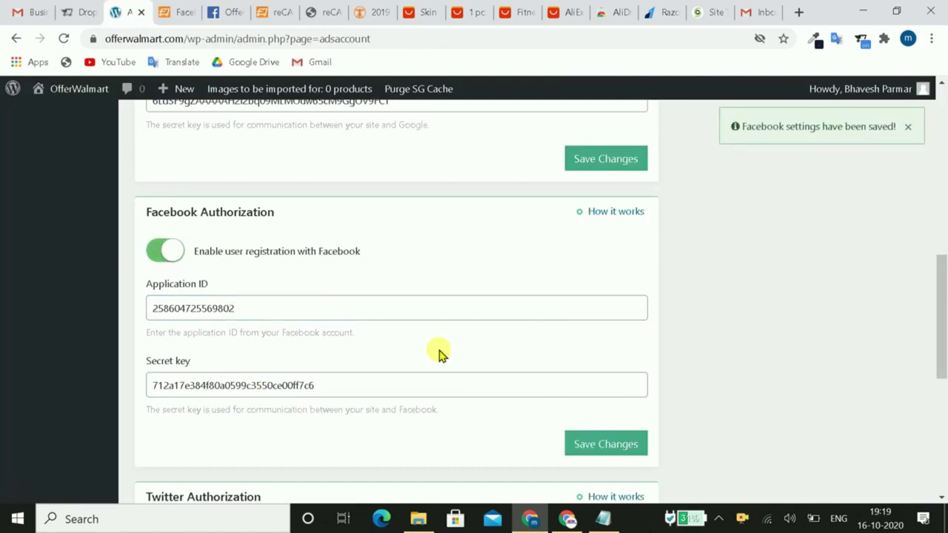
Open the store's SEO settings page in AliDropship.
{"action": "scroll", "coordinate": [439, 354], "scroll_direction": "down", "scroll_amount": 3}
{"action": "scroll", "coordinate": [360, 307], "scroll_direction": "down", "scroll_amount": 2}
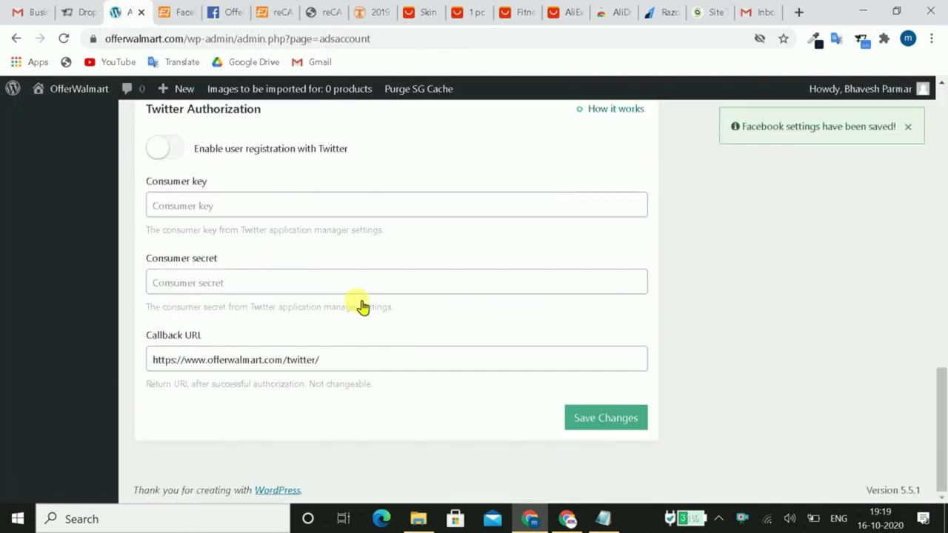
{"action": "scroll", "coordinate": [367, 310], "scroll_direction": "up", "scroll_amount": 7}
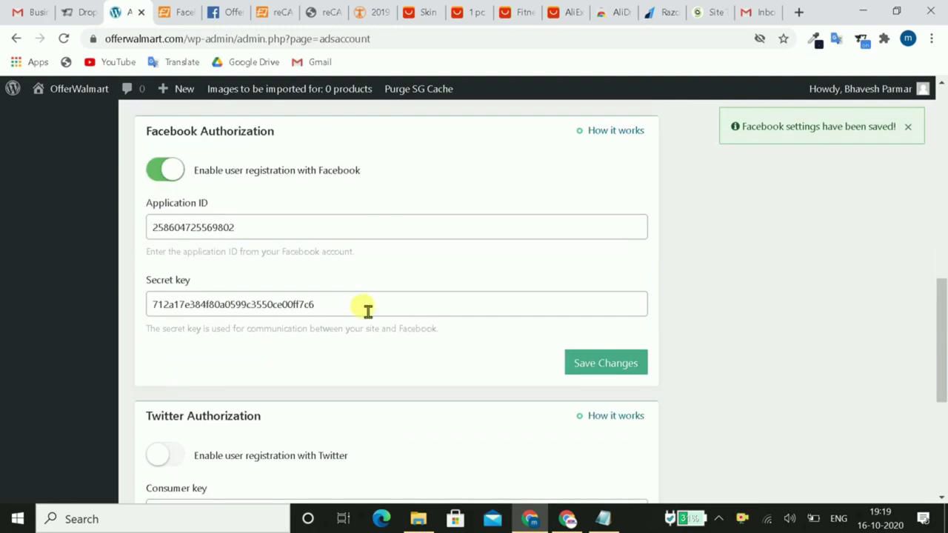
{"action": "scroll", "coordinate": [363, 308], "scroll_direction": "up", "scroll_amount": 8}
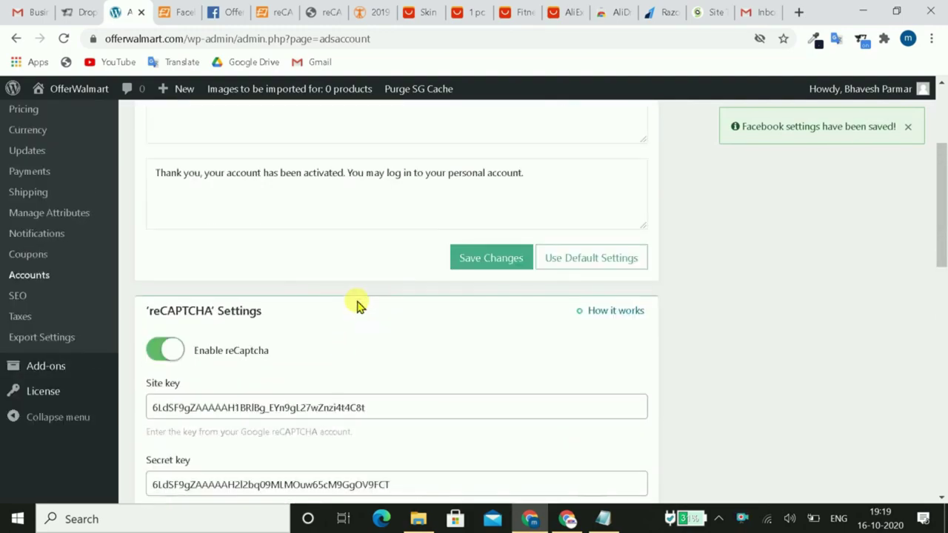
{"action": "scroll", "coordinate": [359, 308], "scroll_direction": "down", "scroll_amount": 1}
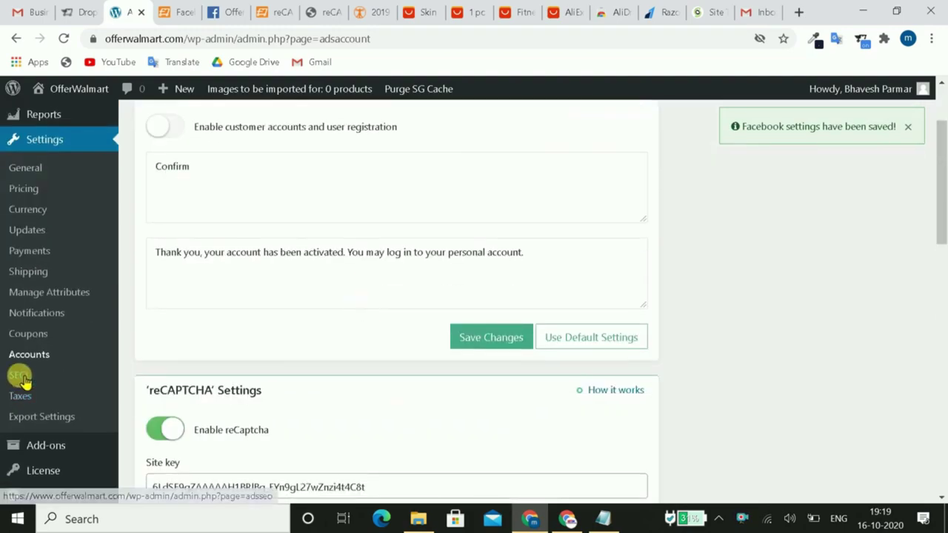
{"action": "left_click", "coordinate": [22, 377]}
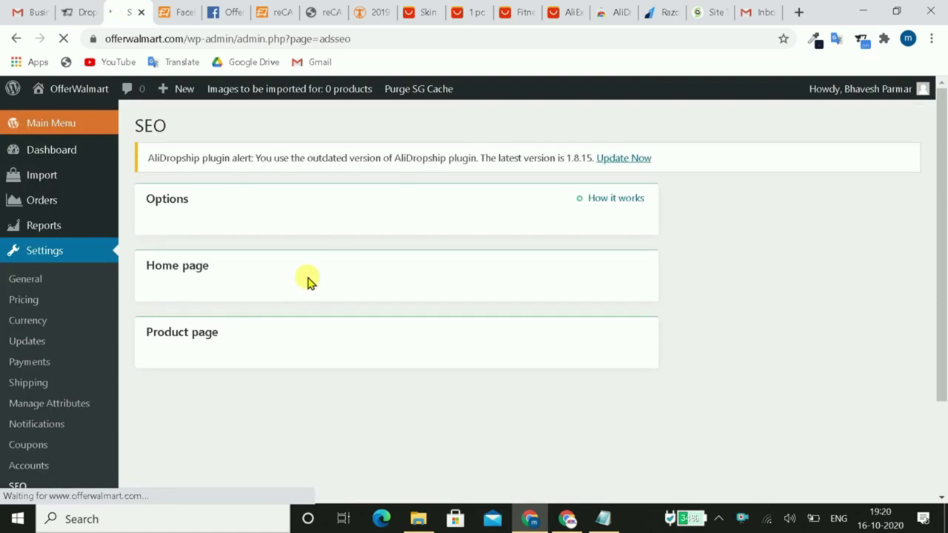
Turn on sitemap.xml and robots.txt, switch off the SEO meta data generator, and save the options.
{"action": "scroll", "coordinate": [309, 279], "scroll_direction": "down", "scroll_amount": 1}
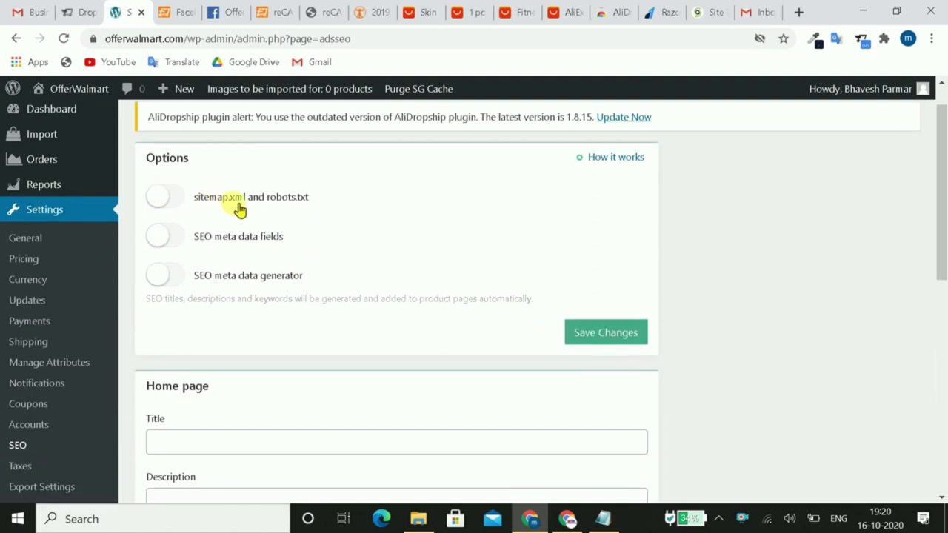
{"action": "left_click", "coordinate": [159, 202]}
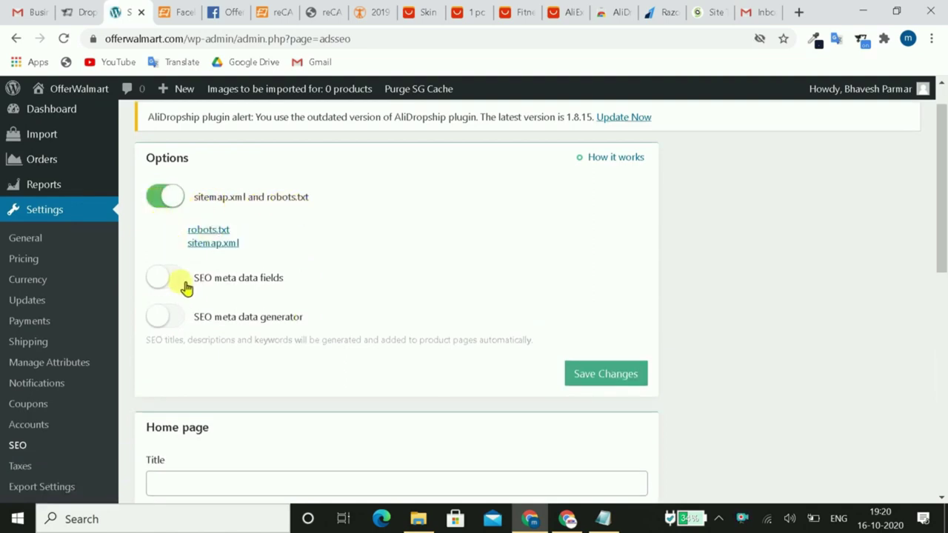
{"action": "scroll", "coordinate": [162, 269], "scroll_direction": "down", "scroll_amount": 1}
{"action": "scroll", "coordinate": [174, 282], "scroll_direction": "down", "scroll_amount": 1}
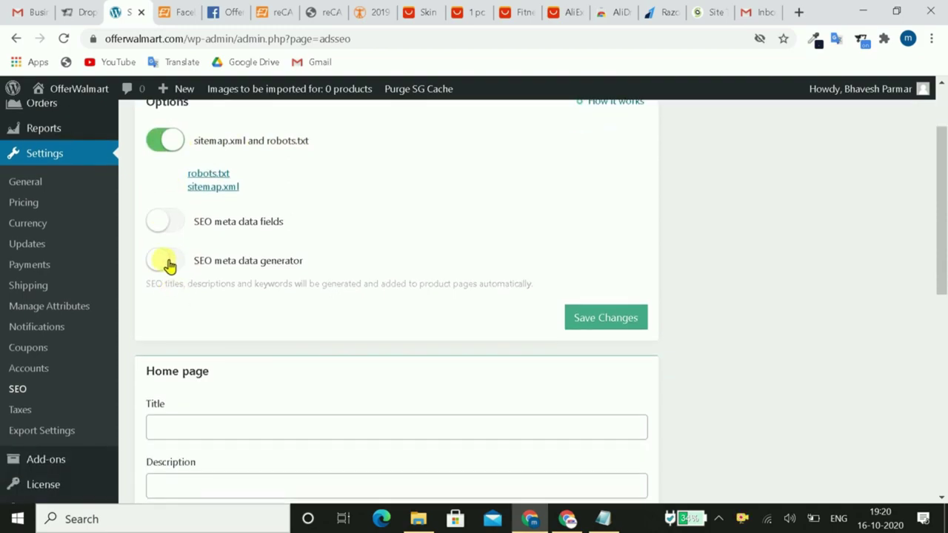
{"action": "scroll", "coordinate": [161, 266], "scroll_direction": "down", "scroll_amount": 3}
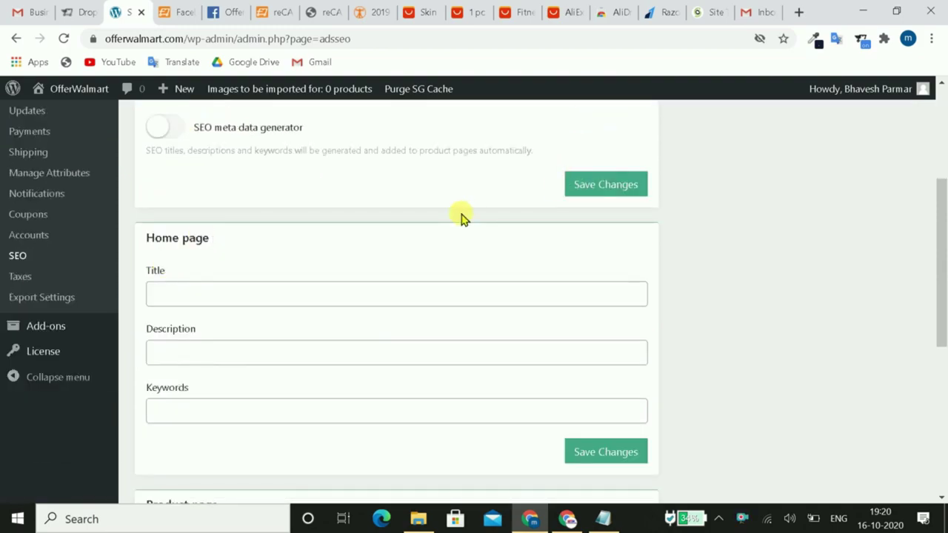
{"action": "scroll", "coordinate": [461, 216], "scroll_direction": "up", "scroll_amount": 1}
{"action": "scroll", "coordinate": [378, 200], "scroll_direction": "up", "scroll_amount": 2}
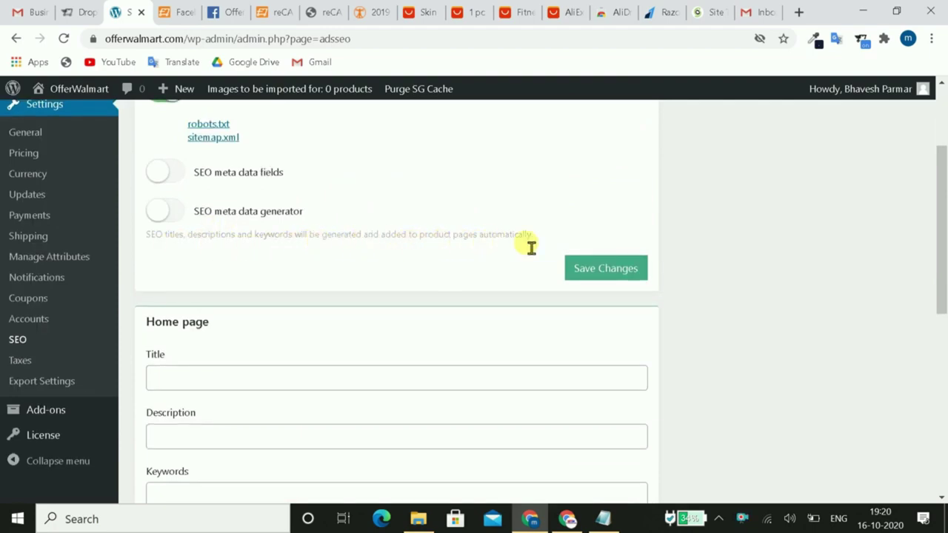
{"action": "left_click", "coordinate": [166, 215]}
{"action": "left_click", "coordinate": [577, 273]}
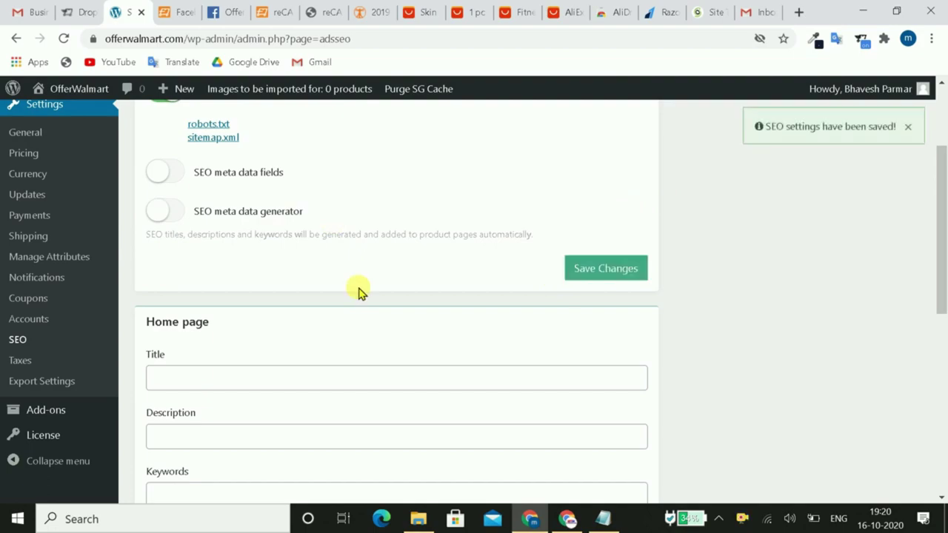
Set the Home page title to Offerwalmart and save the Home page SEO settings.
{"action": "scroll", "coordinate": [363, 294], "scroll_direction": "down", "scroll_amount": 2}
{"action": "left_click", "coordinate": [255, 243]}
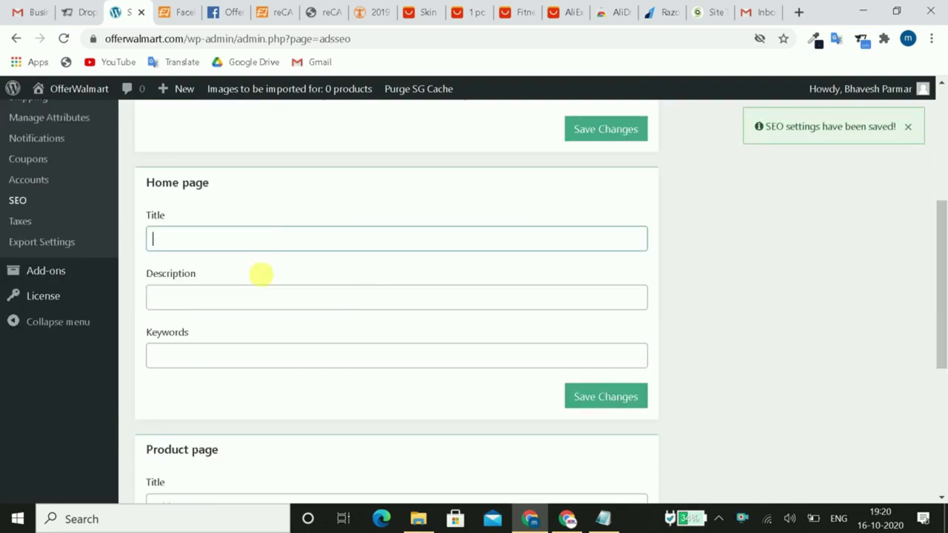
{"action": "scroll", "coordinate": [266, 296], "scroll_direction": "down", "scroll_amount": 5}
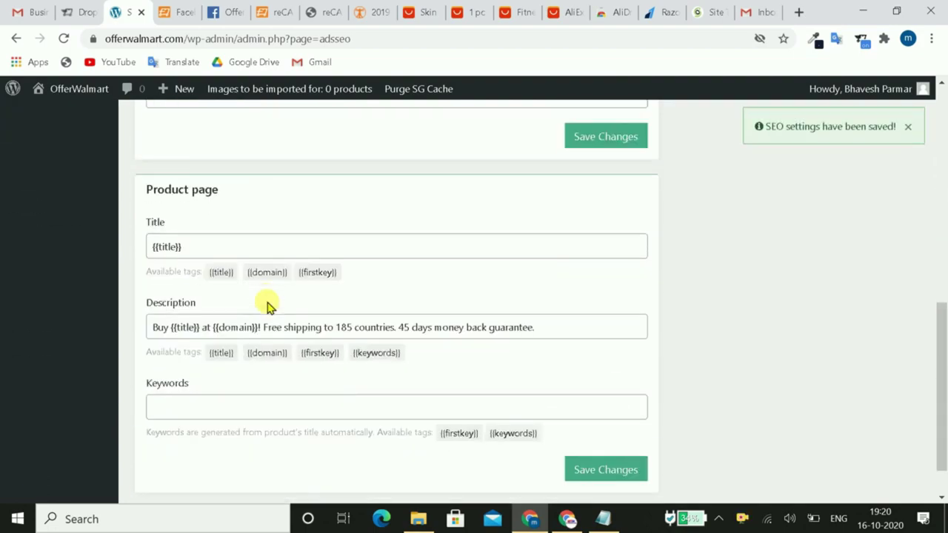
{"action": "scroll", "coordinate": [268, 306], "scroll_direction": "down", "scroll_amount": 2}
{"action": "scroll", "coordinate": [267, 301], "scroll_direction": "up", "scroll_amount": 5}
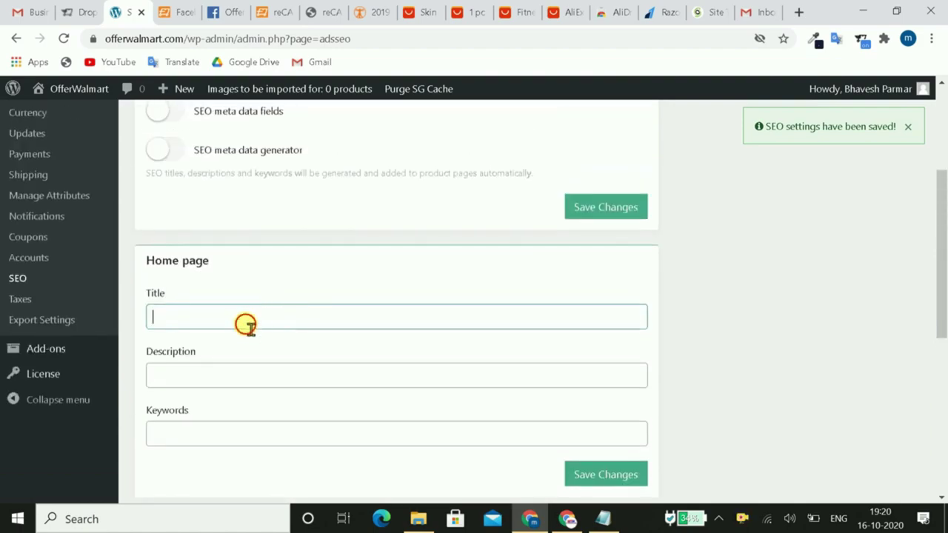
{"action": "type", "text": "Offerwalmart"}
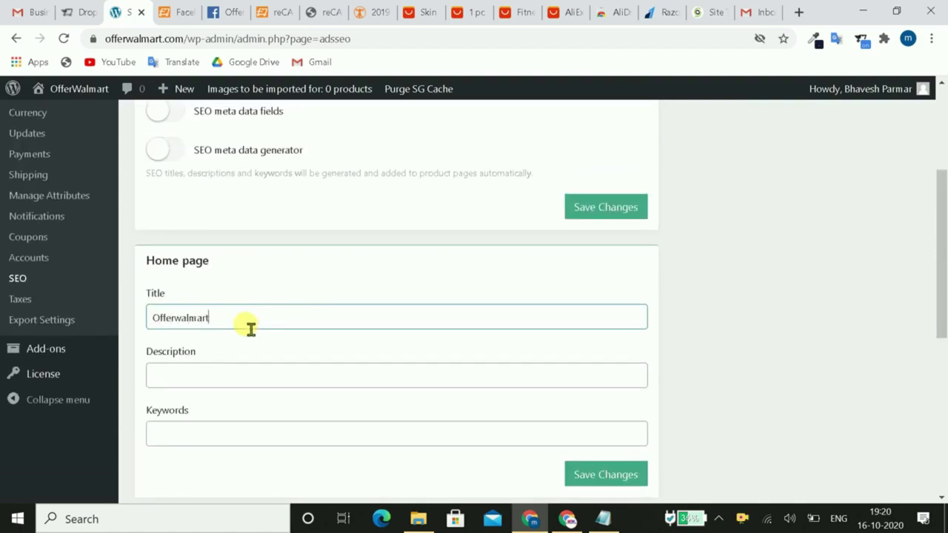
{"action": "scroll", "coordinate": [237, 308], "scroll_direction": "down", "scroll_amount": 2}
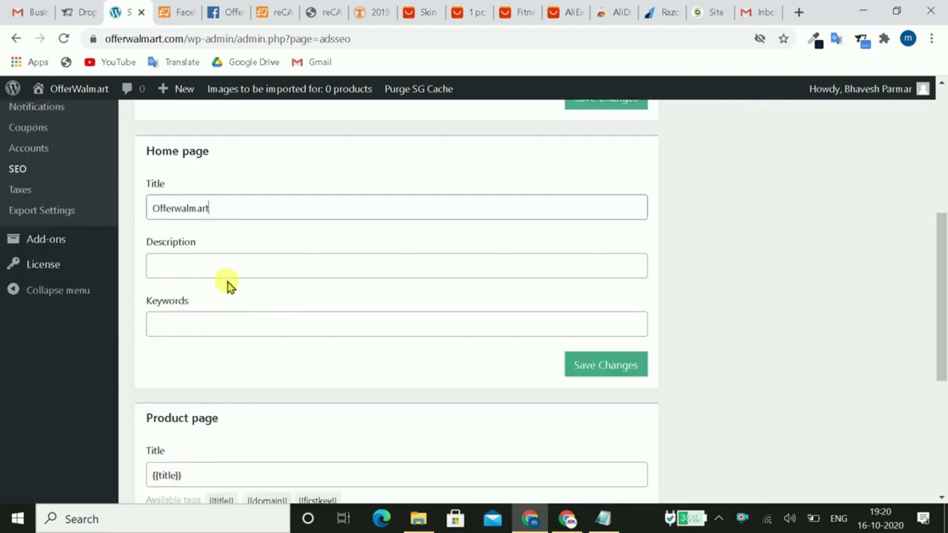
{"action": "left_click", "coordinate": [272, 333]}
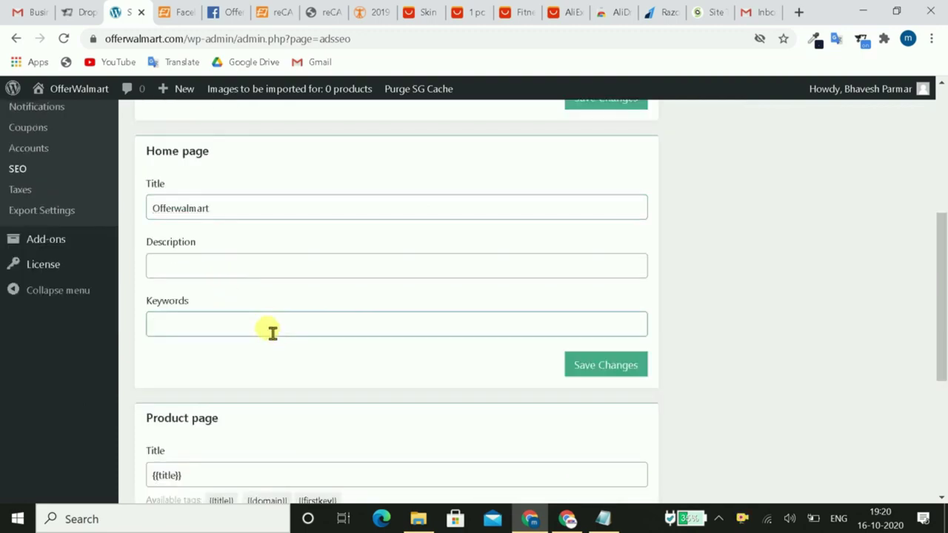
{"action": "left_click", "coordinate": [600, 377]}
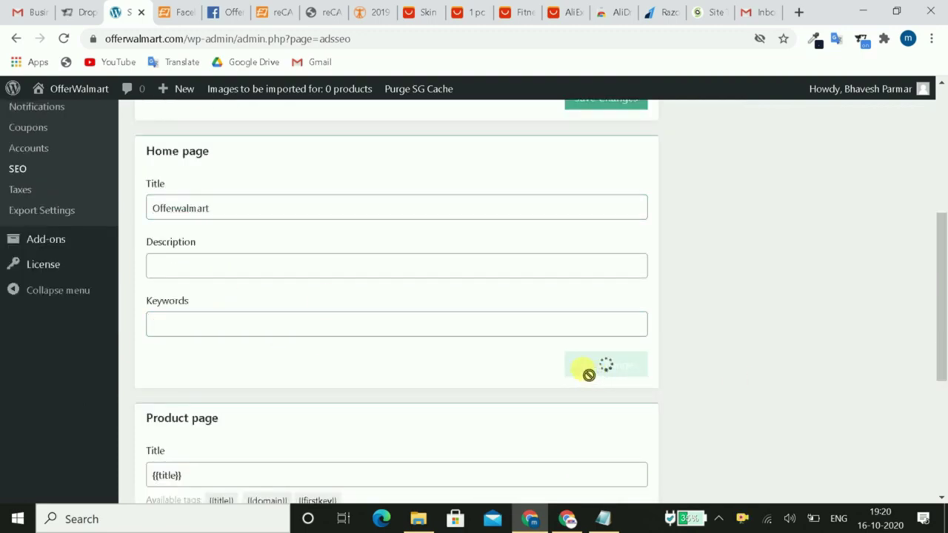
Scroll through the Options and Home page sections back to the top.
{"action": "scroll", "coordinate": [328, 305], "scroll_direction": "up", "scroll_amount": 1}
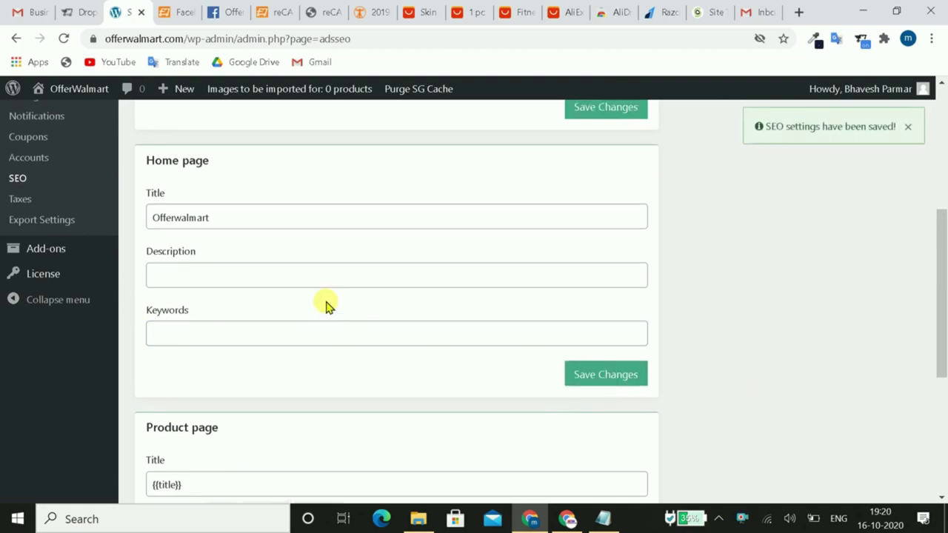
{"action": "scroll", "coordinate": [112, 237], "scroll_direction": "up", "scroll_amount": 2}
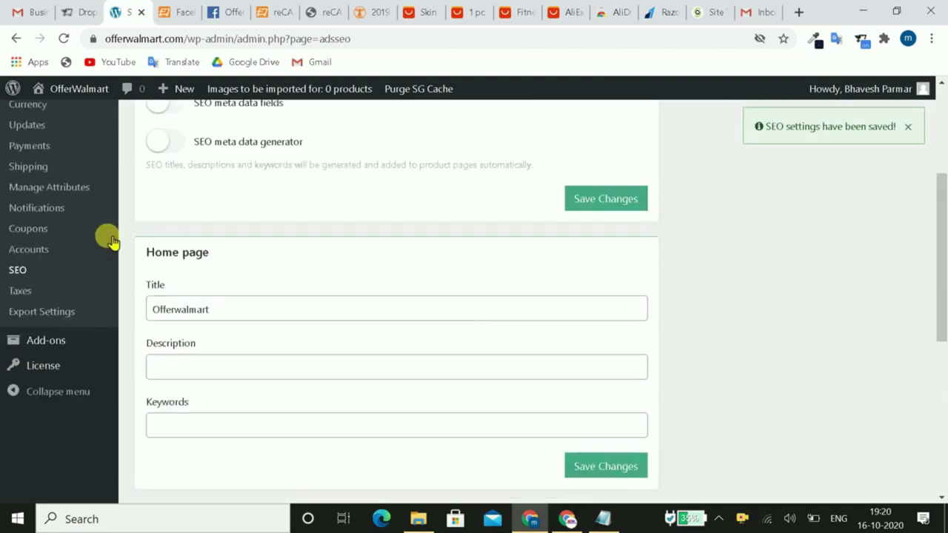
{"action": "scroll", "coordinate": [182, 326], "scroll_direction": "up", "scroll_amount": 3}
{"action": "scroll", "coordinate": [178, 326], "scroll_direction": "down", "scroll_amount": 1}
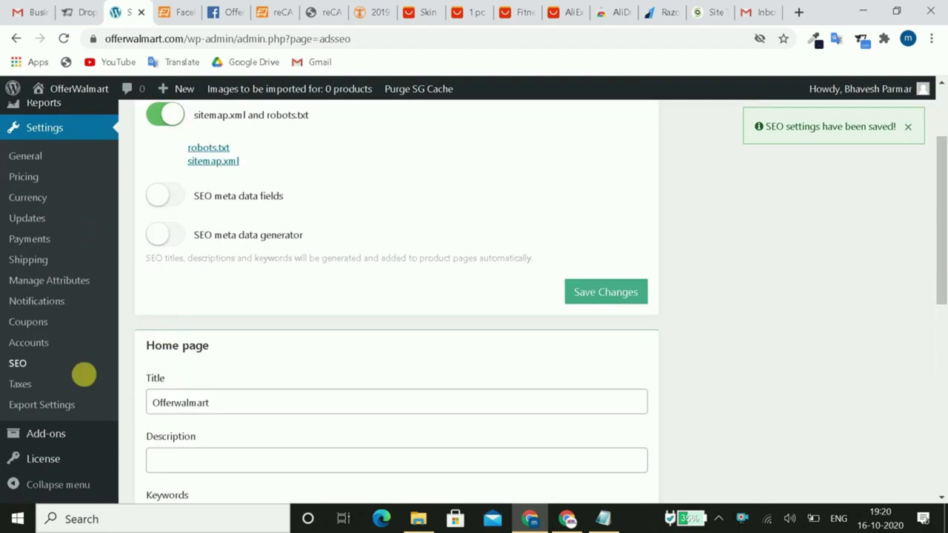
{"action": "scroll", "coordinate": [37, 407], "scroll_direction": "up", "scroll_amount": 2}
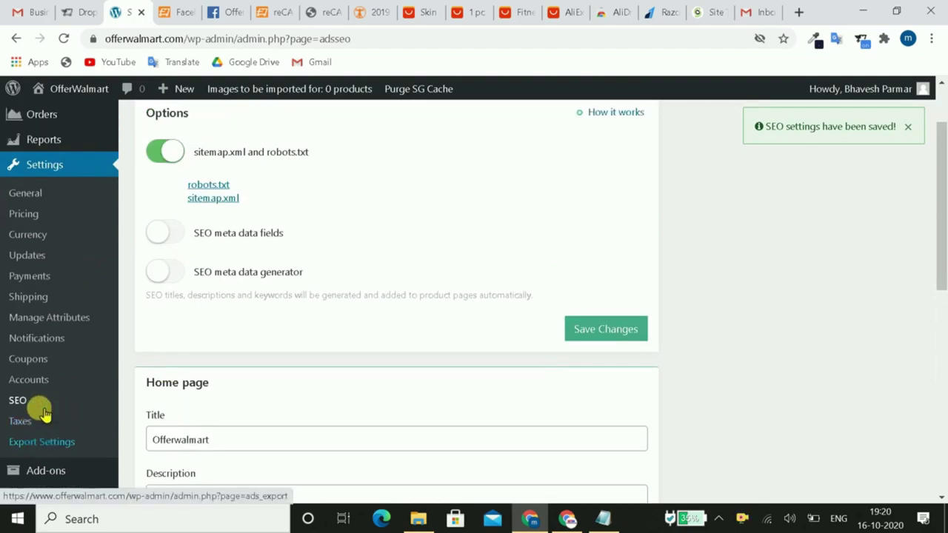
{"action": "scroll", "coordinate": [41, 386], "scroll_direction": "down", "scroll_amount": 1}
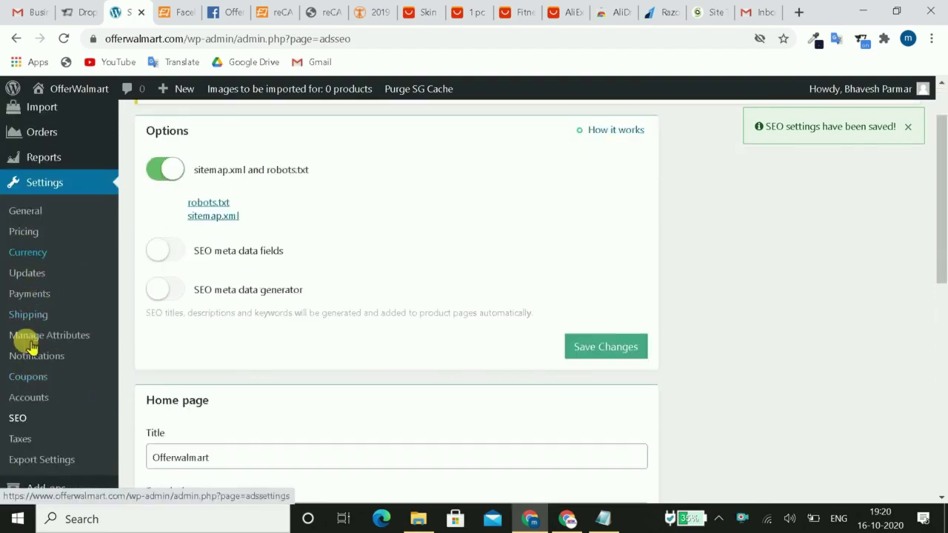
{"action": "scroll", "coordinate": [32, 408], "scroll_direction": "up", "scroll_amount": 1}
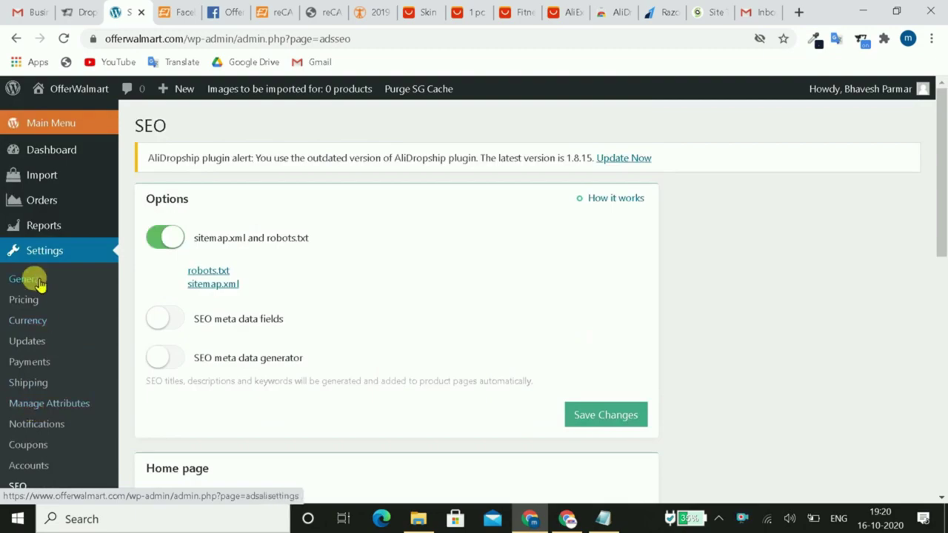
{"action": "scroll", "coordinate": [133, 293], "scroll_direction": "down", "scroll_amount": 4}
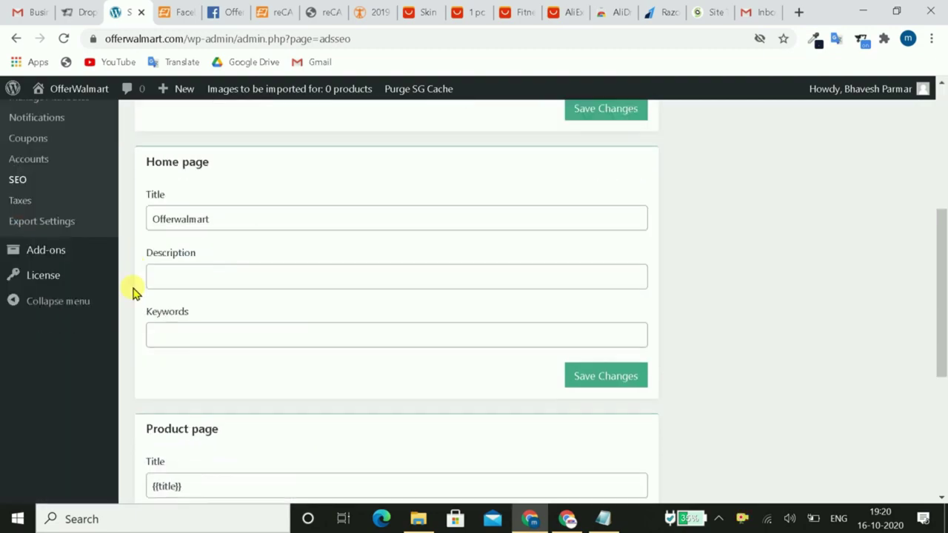
{"action": "scroll", "coordinate": [133, 293], "scroll_direction": "up", "scroll_amount": 5}
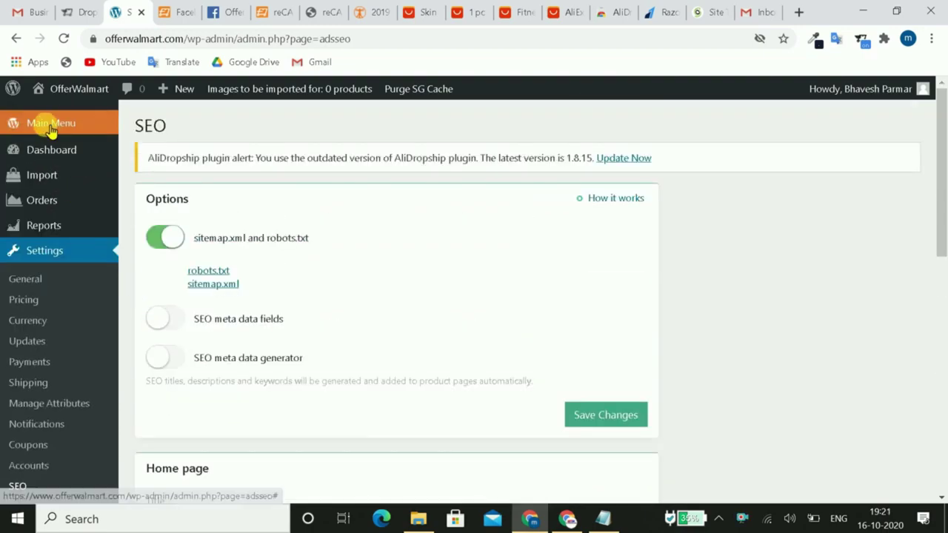
Open Customization > General, expand Template Colors, then switch to the reCAPTCHA help tab.
{"action": "left_click", "coordinate": [51, 129]}
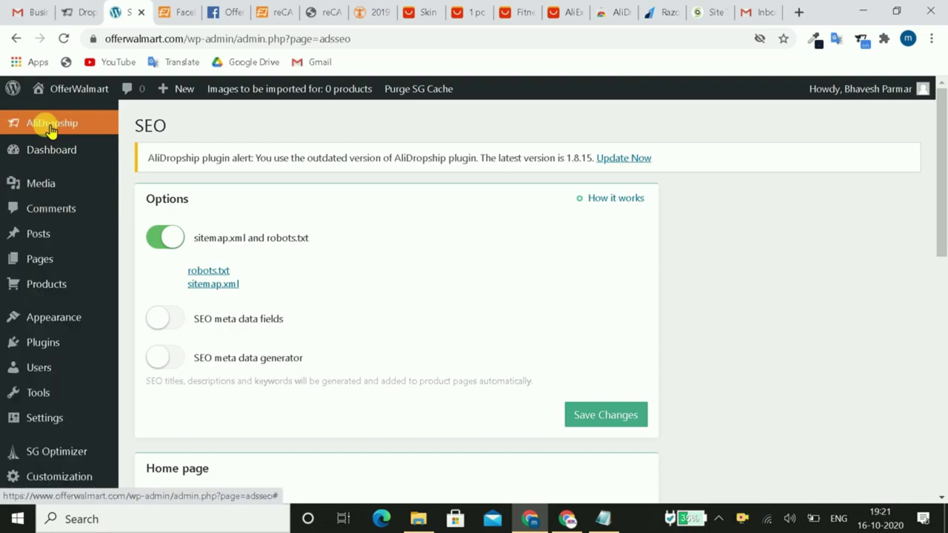
{"action": "scroll", "coordinate": [60, 364], "scroll_direction": "down", "scroll_amount": 2}
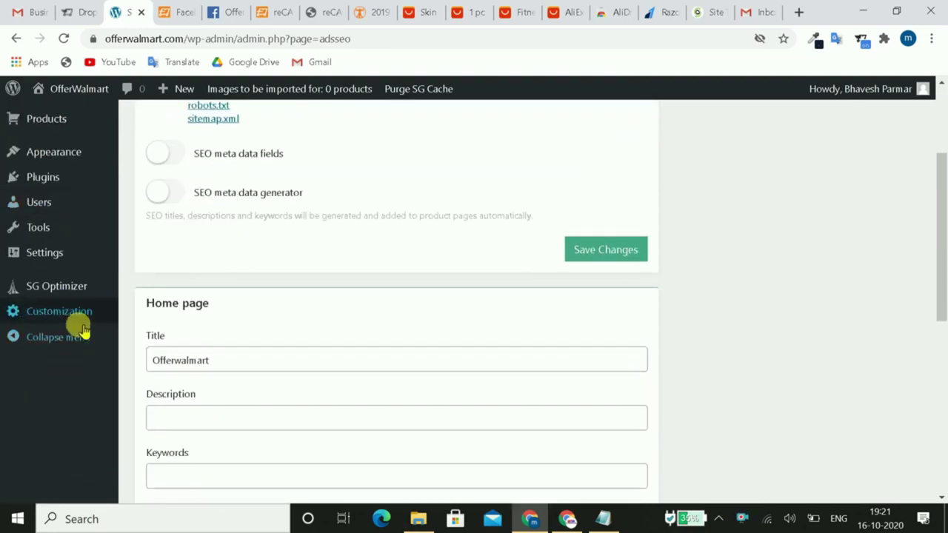
{"action": "mouse_move", "coordinate": [83, 324]}
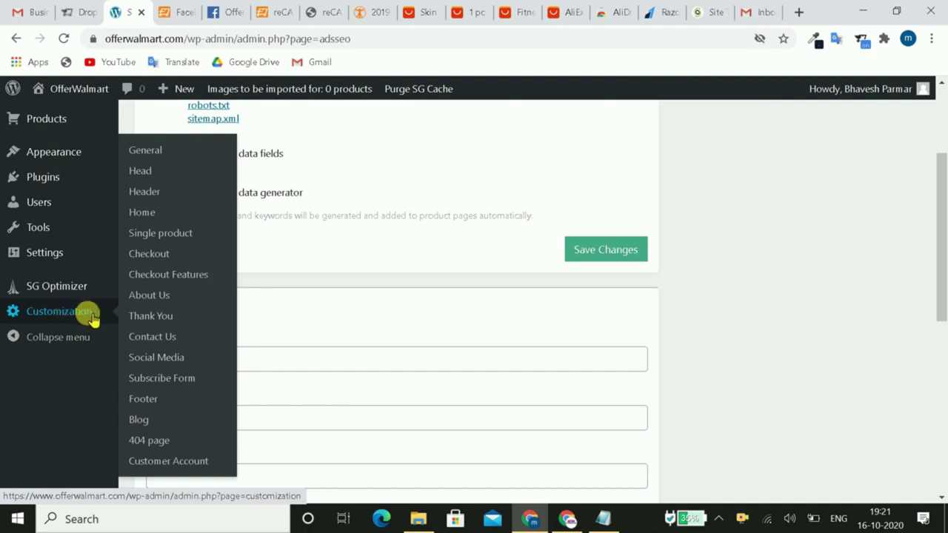
{"action": "left_click", "coordinate": [145, 155]}
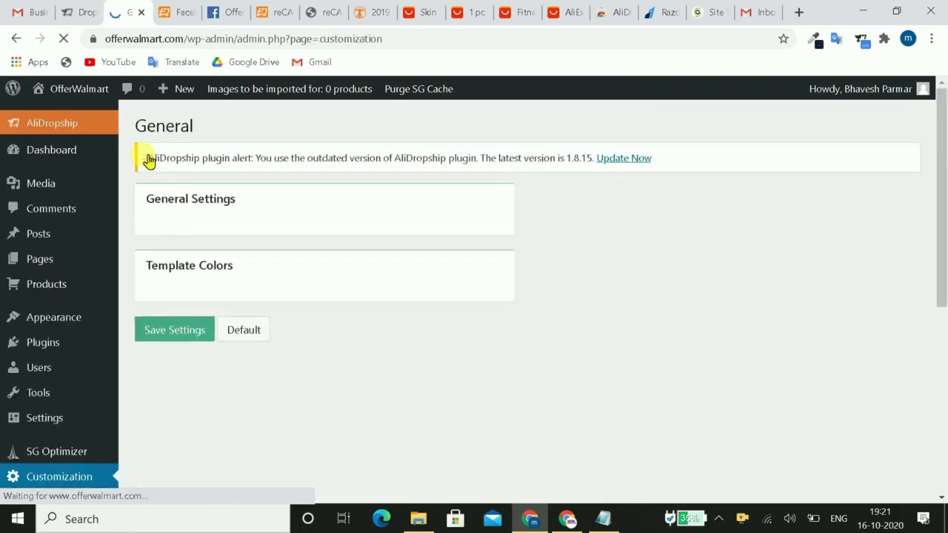
{"action": "left_click", "coordinate": [245, 254]}
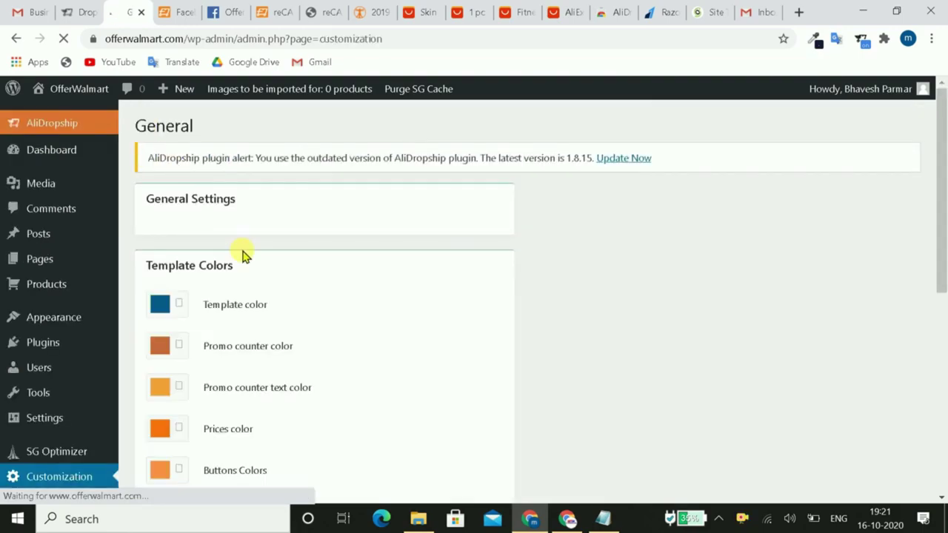
{"action": "left_click", "coordinate": [282, 10]}
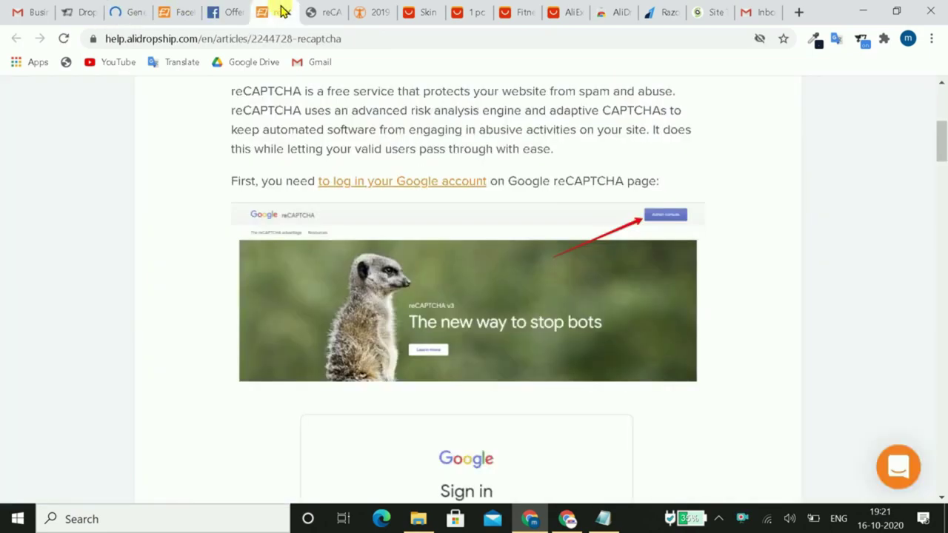
Move the product tab left and close the Facebook help, Facebook for Developers and reCAPTCHA tabs.
{"action": "left_click_drag", "start_coordinate": [374, 15], "coordinate": [178, 8]}
{"action": "left_click", "coordinate": [222, 13]}
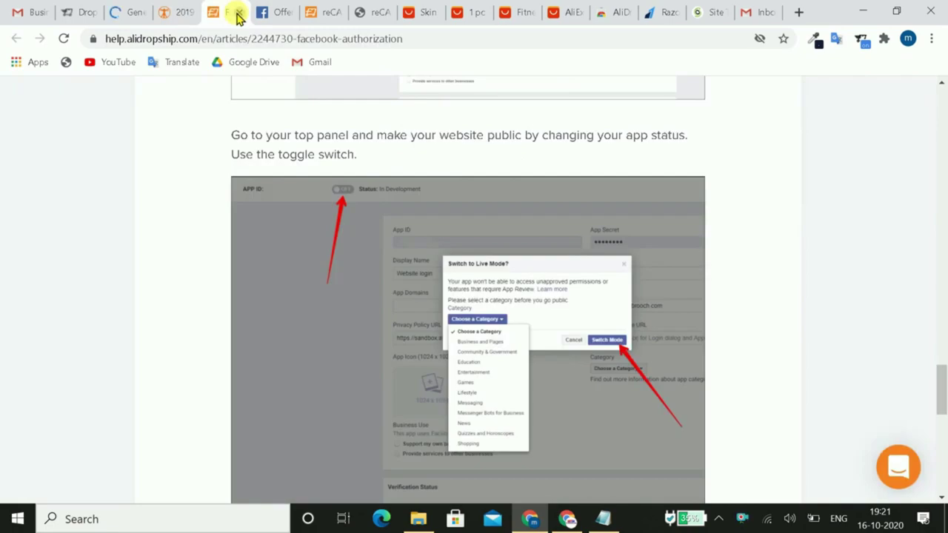
{"action": "left_click", "coordinate": [237, 13]}
{"action": "left_click", "coordinate": [237, 13]}
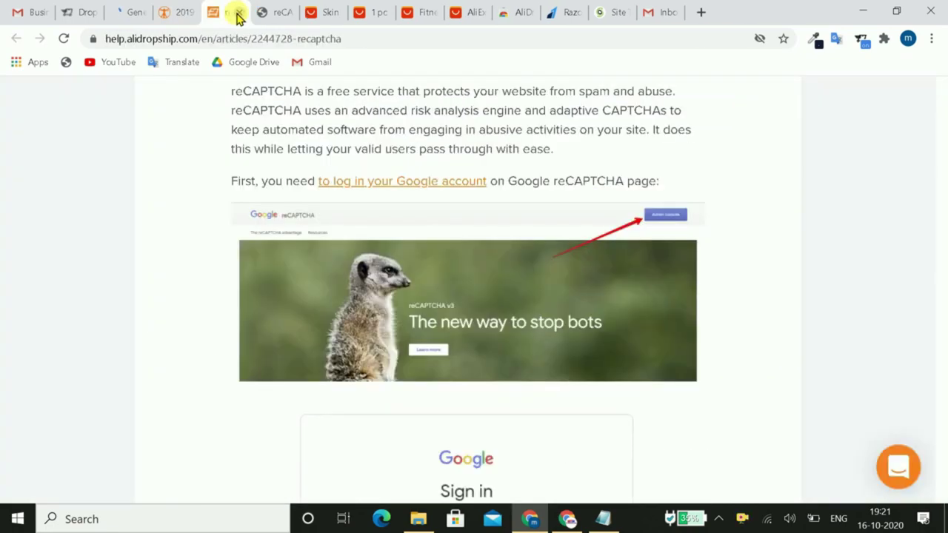
{"action": "left_click", "coordinate": [237, 13]}
{"action": "left_click", "coordinate": [237, 13]}
Look over the store's wall clock product page, then return to the General settings tab.
{"action": "left_click", "coordinate": [185, 11]}
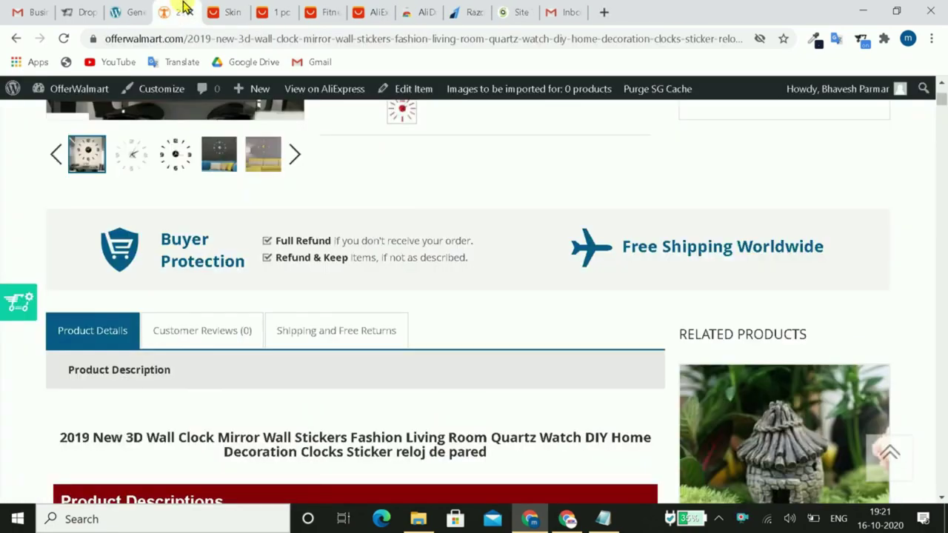
{"action": "scroll", "coordinate": [300, 315], "scroll_direction": "up", "scroll_amount": 2}
{"action": "scroll", "coordinate": [298, 313], "scroll_direction": "down", "scroll_amount": 4}
{"action": "scroll", "coordinate": [301, 315], "scroll_direction": "up", "scroll_amount": 7}
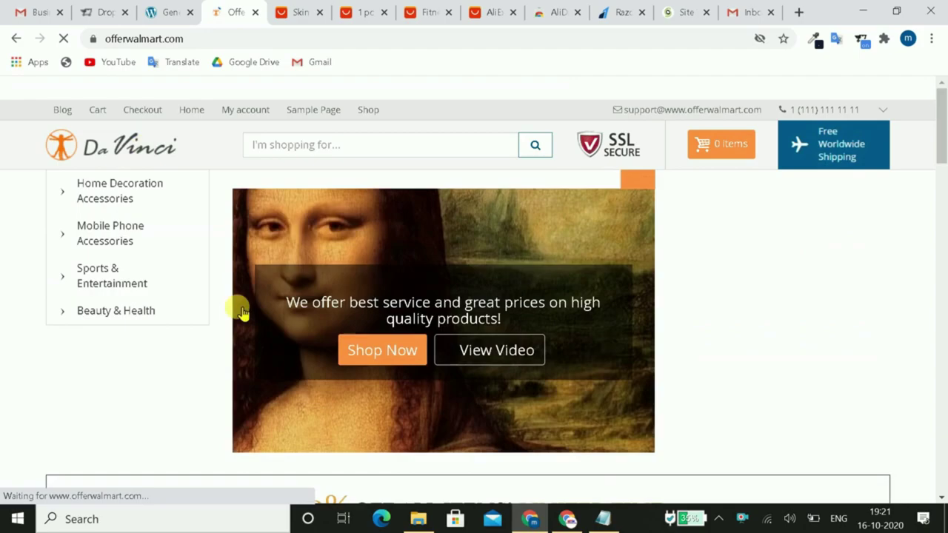
{"action": "scroll", "coordinate": [389, 311], "scroll_direction": "down", "scroll_amount": 3}
{"action": "scroll", "coordinate": [389, 311], "scroll_direction": "down", "scroll_amount": 10}
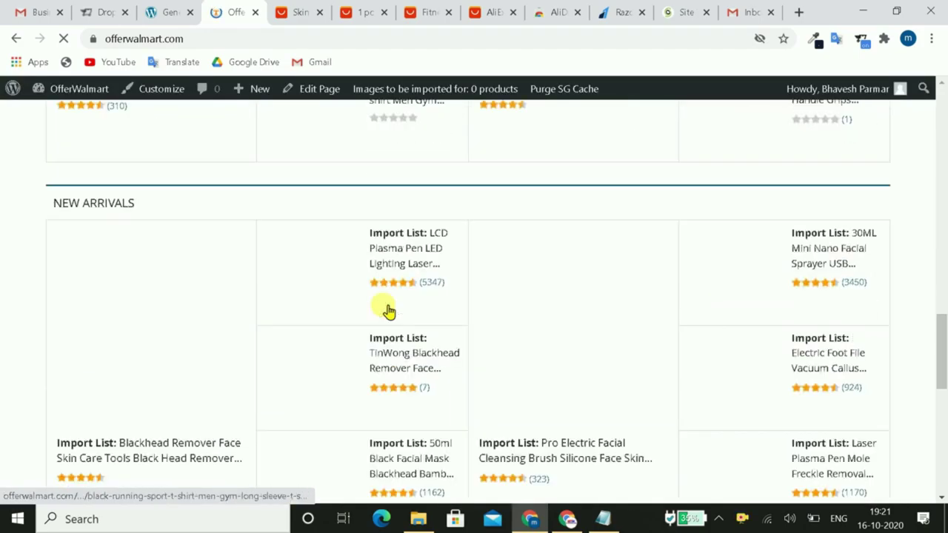
{"action": "scroll", "coordinate": [389, 311], "scroll_direction": "up", "scroll_amount": 6}
{"action": "scroll", "coordinate": [389, 312], "scroll_direction": "up", "scroll_amount": 5}
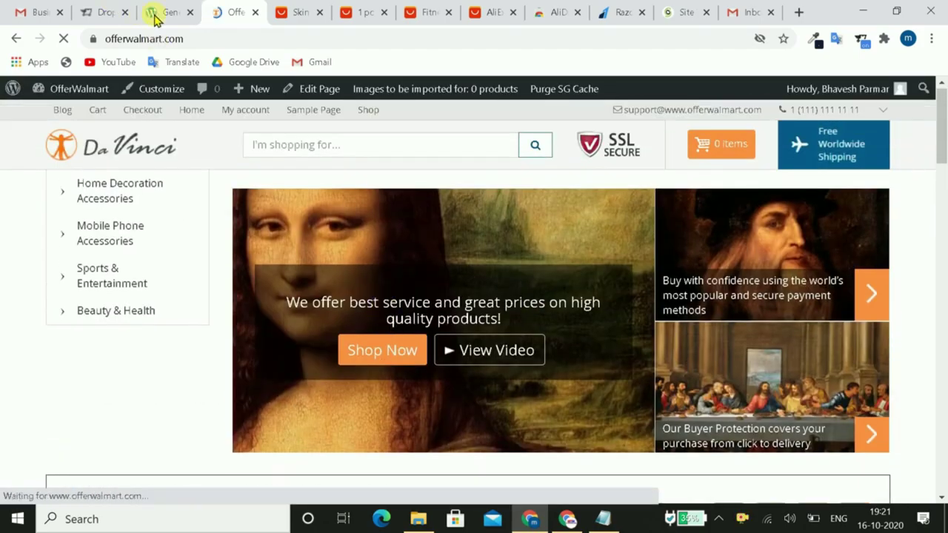
{"action": "left_click", "coordinate": [155, 16]}
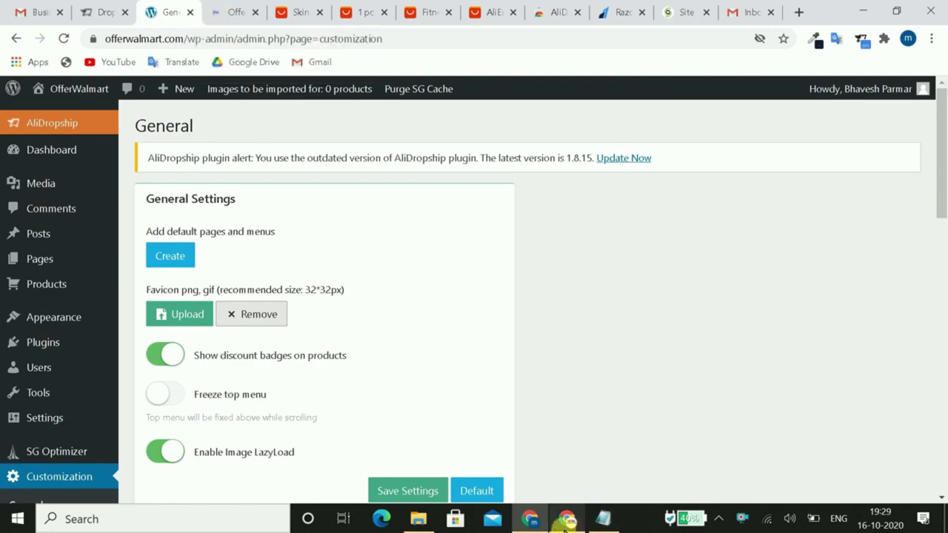
In Canva, create a new custom-dimension design of 40 × 40 px.
{"action": "left_click", "coordinate": [565, 521]}
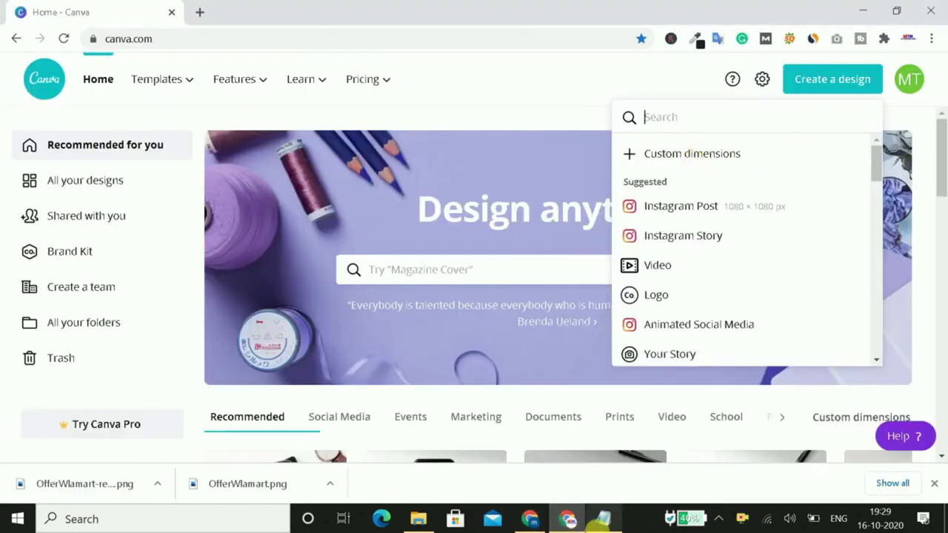
{"action": "left_click", "coordinate": [529, 521]}
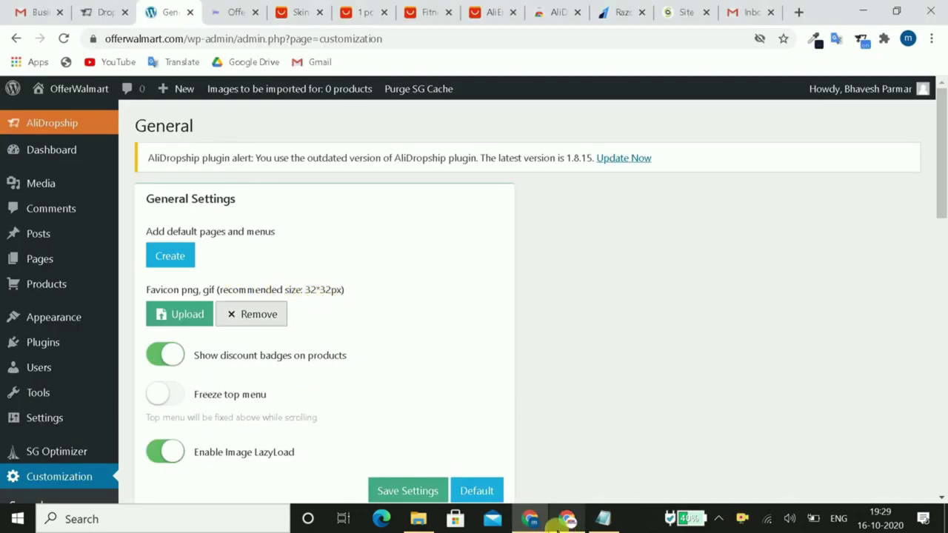
{"action": "left_click", "coordinate": [565, 521]}
{"action": "left_click", "coordinate": [691, 156]}
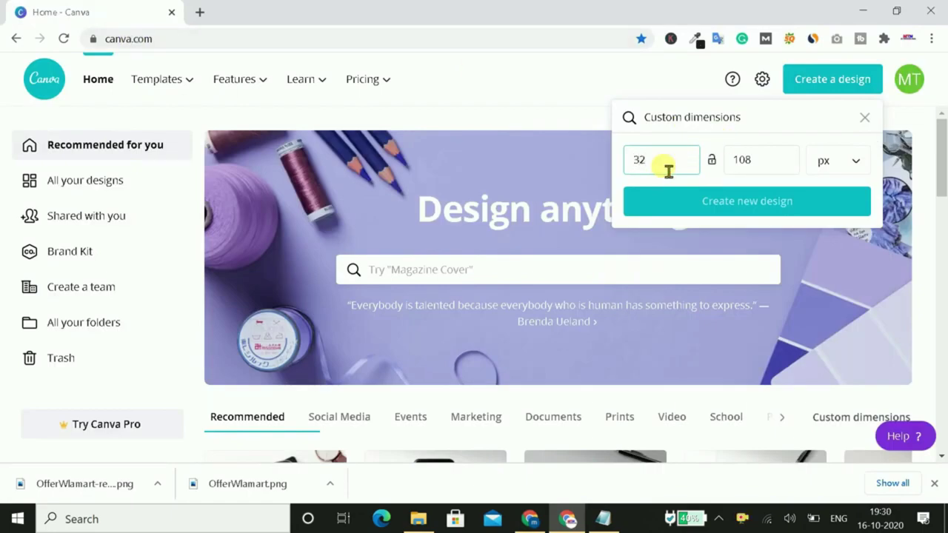
{"action": "double_click", "coordinate": [748, 166]}
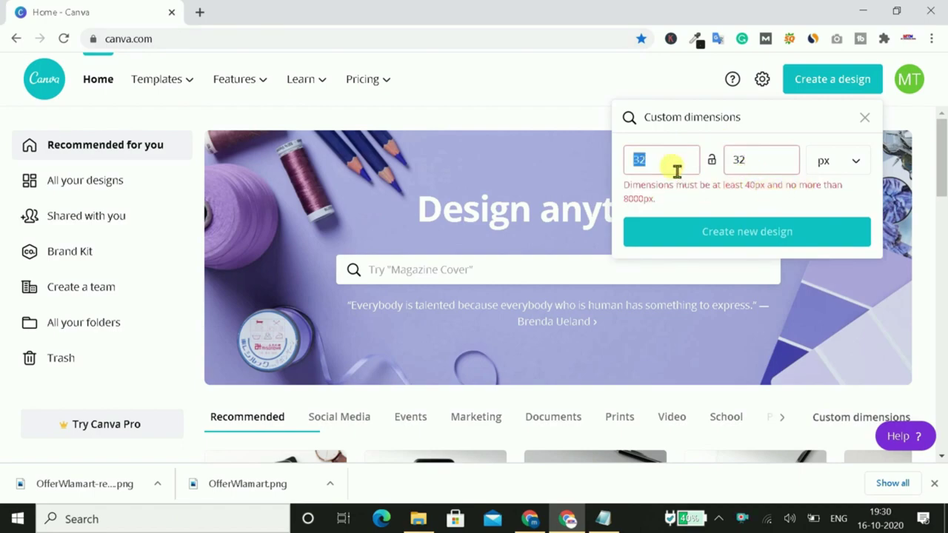
{"action": "left_click", "coordinate": [755, 170]}
{"action": "type", "text": "40"}
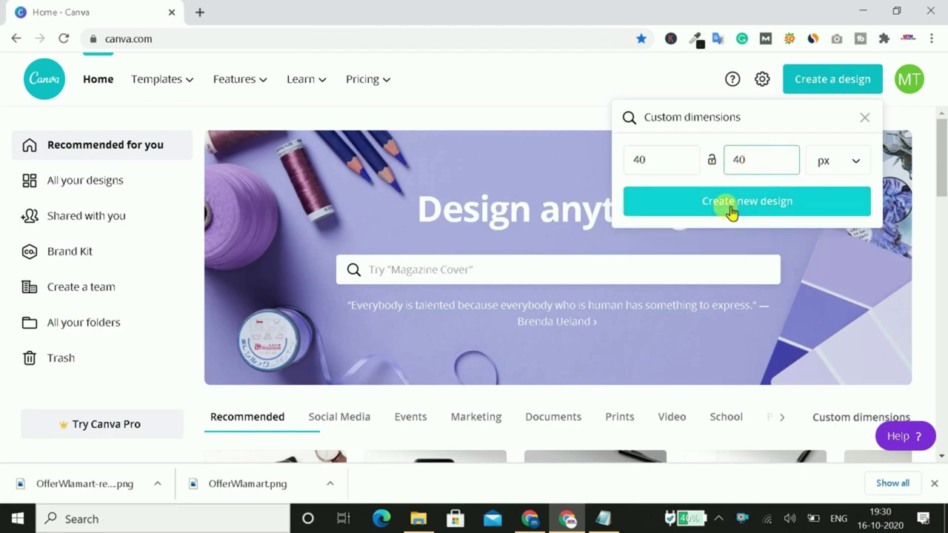
{"action": "left_click", "coordinate": [727, 207]}
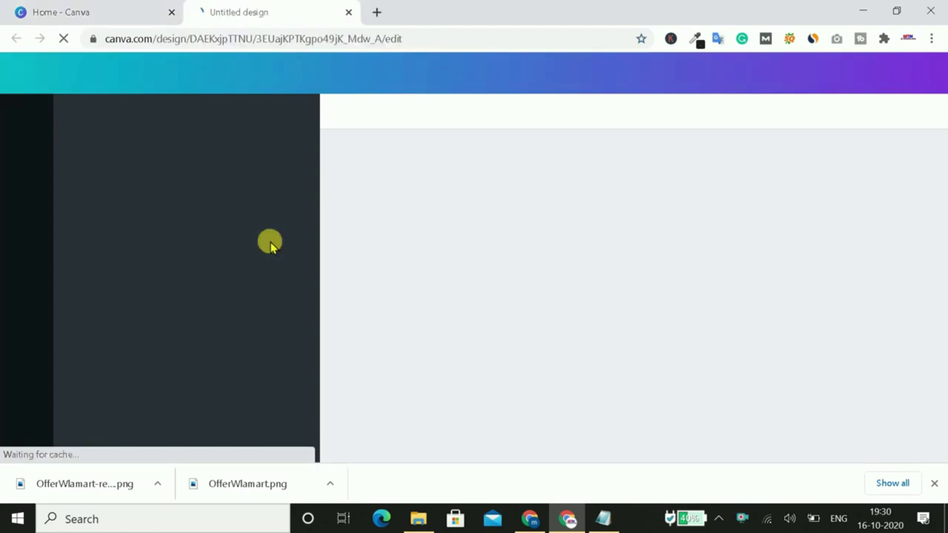
Search the Elements library for 'shop' and add the free red shopping bag.
{"action": "left_click", "coordinate": [936, 484]}
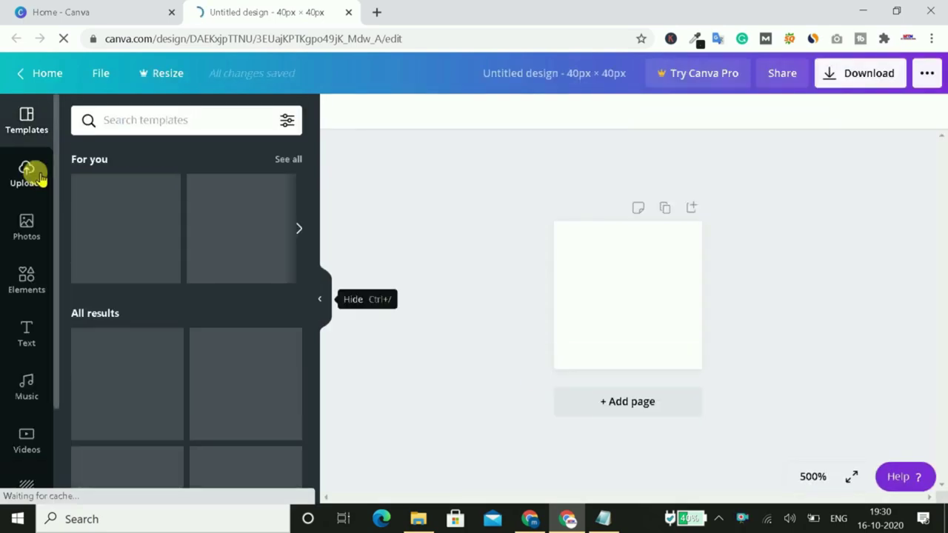
{"action": "left_click", "coordinate": [27, 277]}
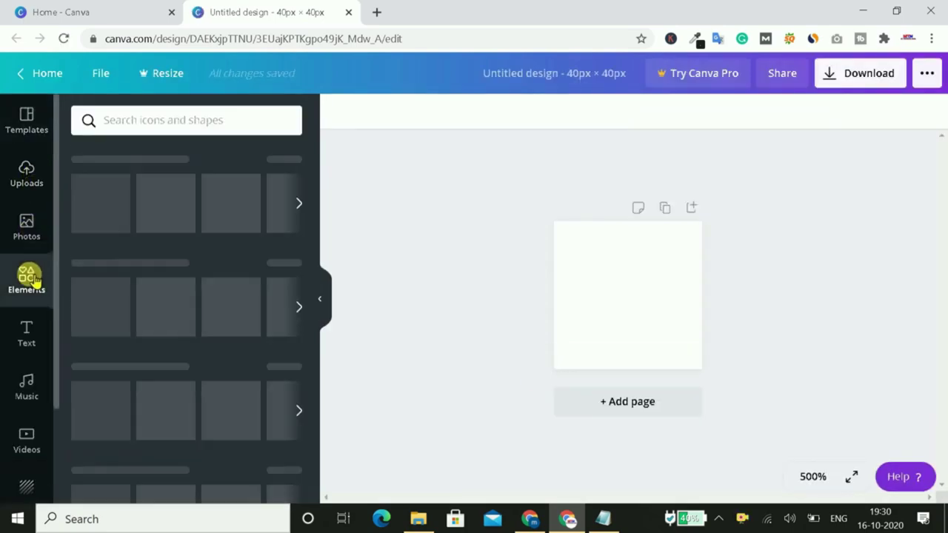
{"action": "left_click", "coordinate": [147, 131]}
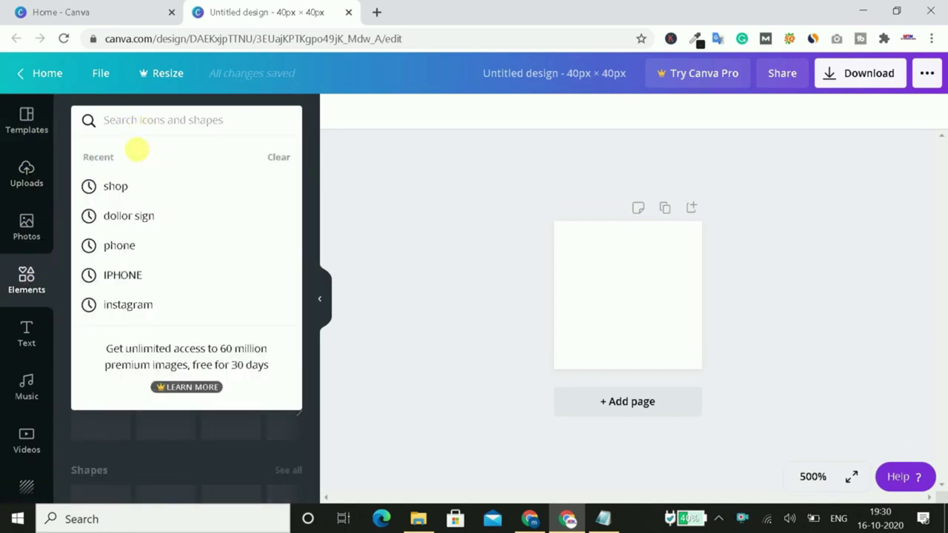
{"action": "left_click", "coordinate": [116, 187]}
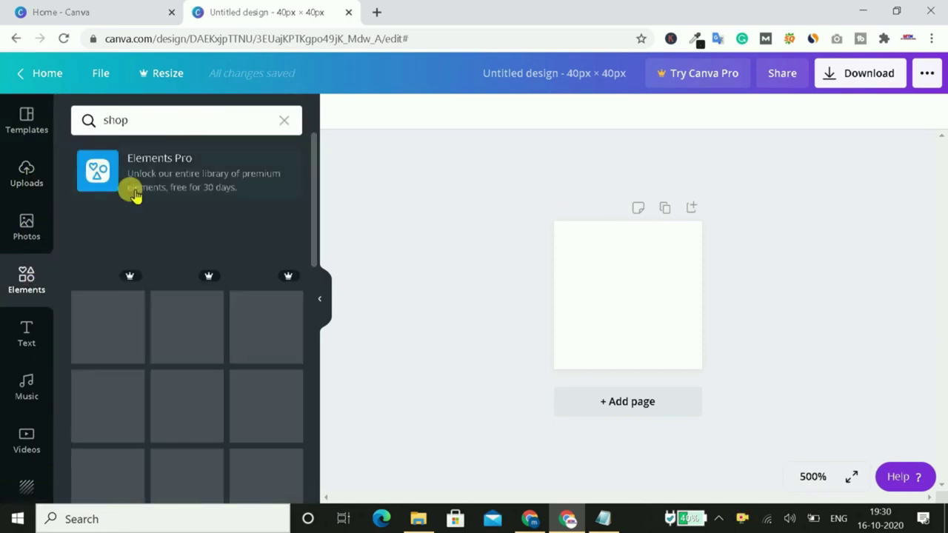
{"action": "scroll", "coordinate": [163, 303], "scroll_direction": "down", "scroll_amount": 6}
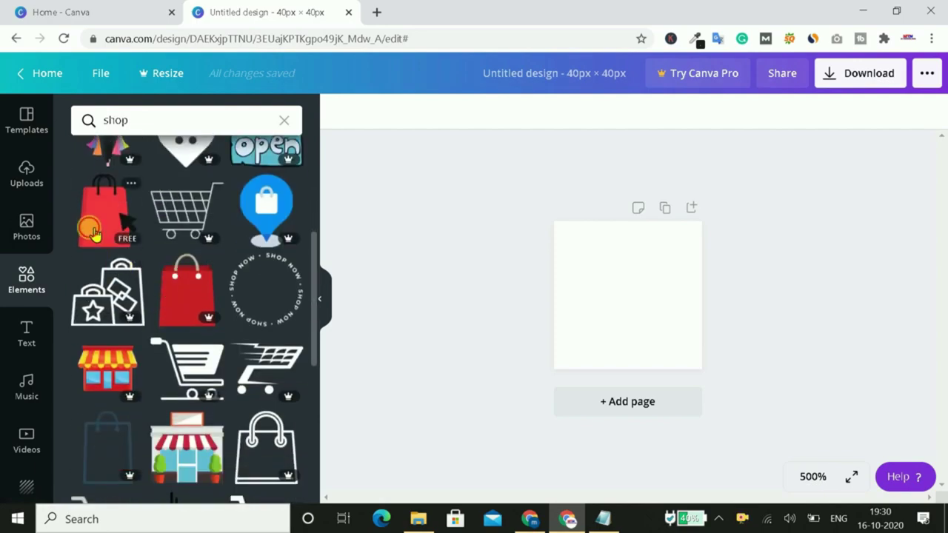
{"action": "left_click", "coordinate": [94, 234]}
Resize the red bag to fill most of the canvas, shrinking it slightly at the end.
{"action": "left_click_drag", "start_coordinate": [608, 265], "coordinate": [580, 237]}
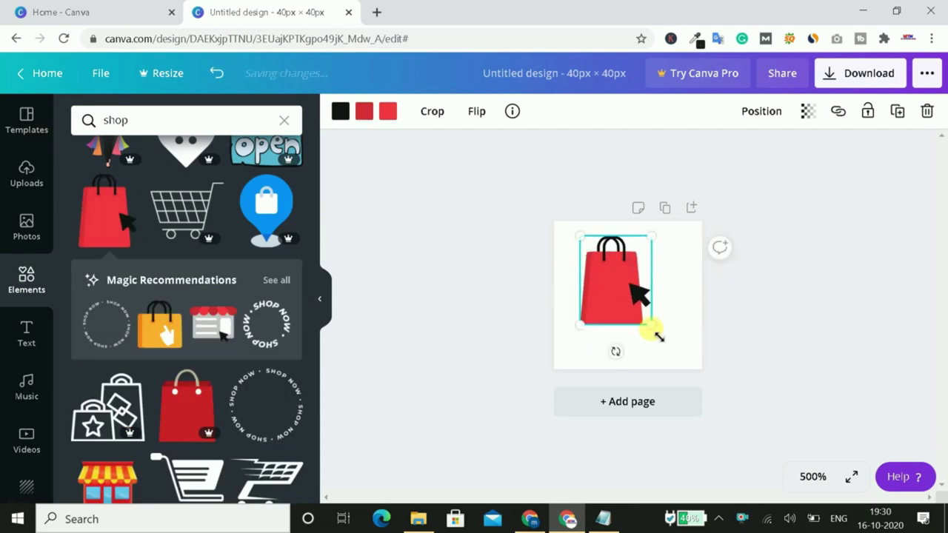
{"action": "mouse_move", "coordinate": [656, 333]}
{"action": "left_mouse_down"}
{"action": "mouse_move", "coordinate": [689, 360]}
{"action": "mouse_move", "coordinate": [671, 345]}
{"action": "left_mouse_up"}
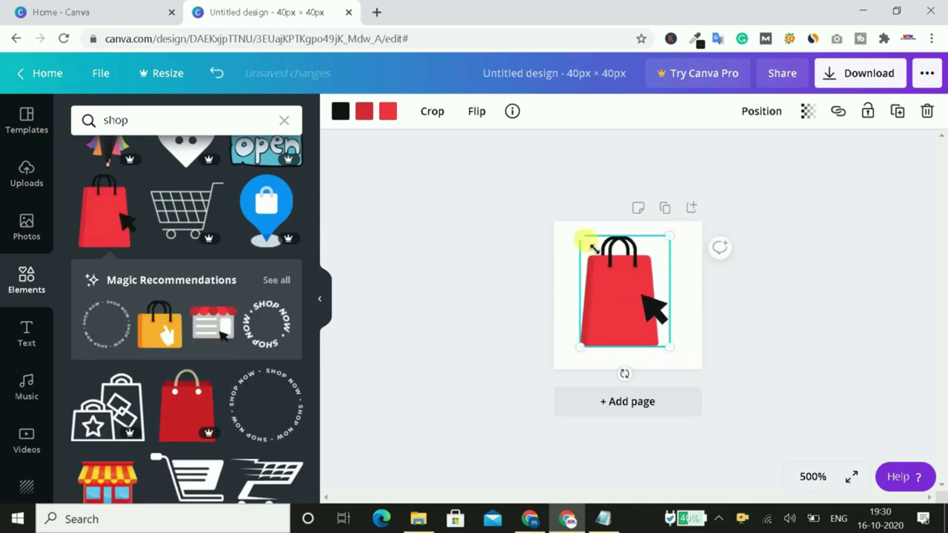
{"action": "left_click_drag", "start_coordinate": [582, 238], "coordinate": [587, 245]}
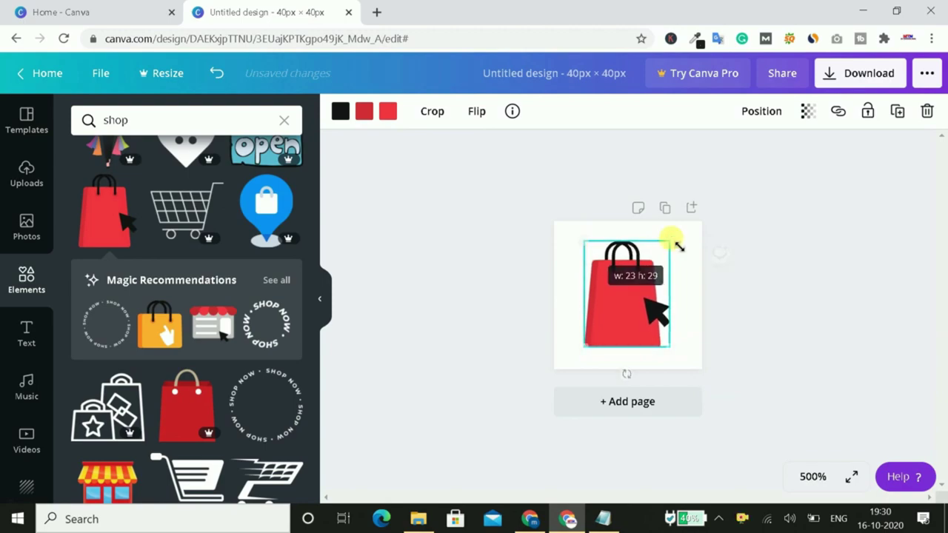
{"action": "left_click", "coordinate": [827, 253]}
Download the design as PNG, dismiss the Canva Pro offer, and move to a blank new tab.
{"action": "left_click", "coordinate": [854, 73]}
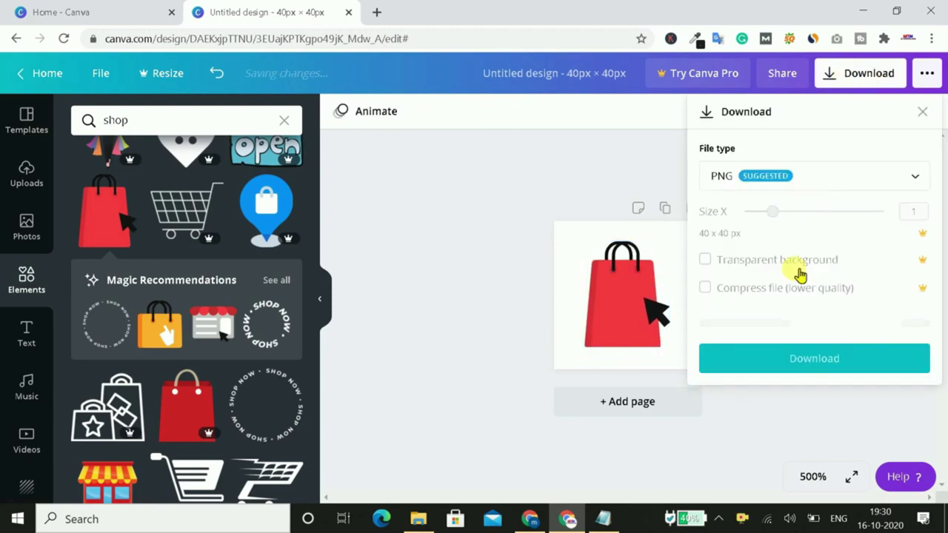
{"action": "left_click", "coordinate": [805, 333]}
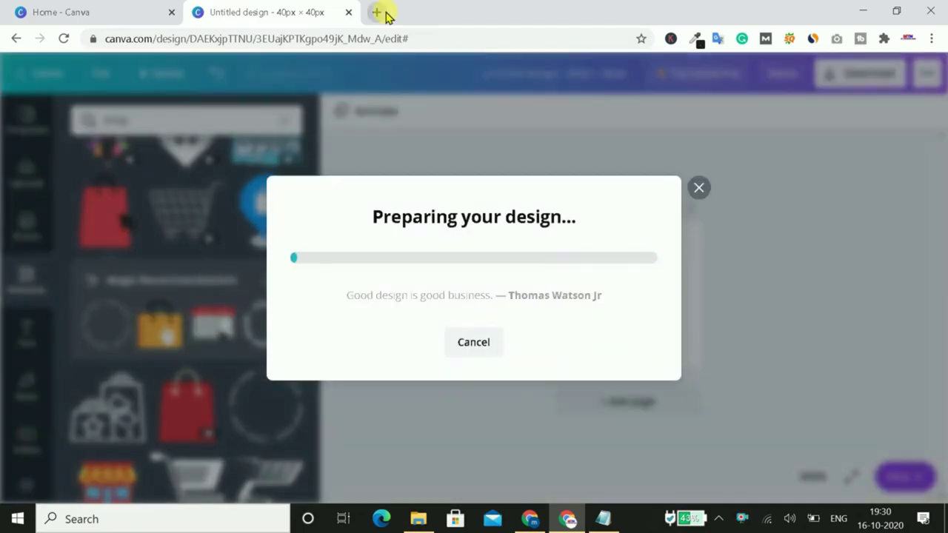
{"action": "left_click", "coordinate": [377, 12]}
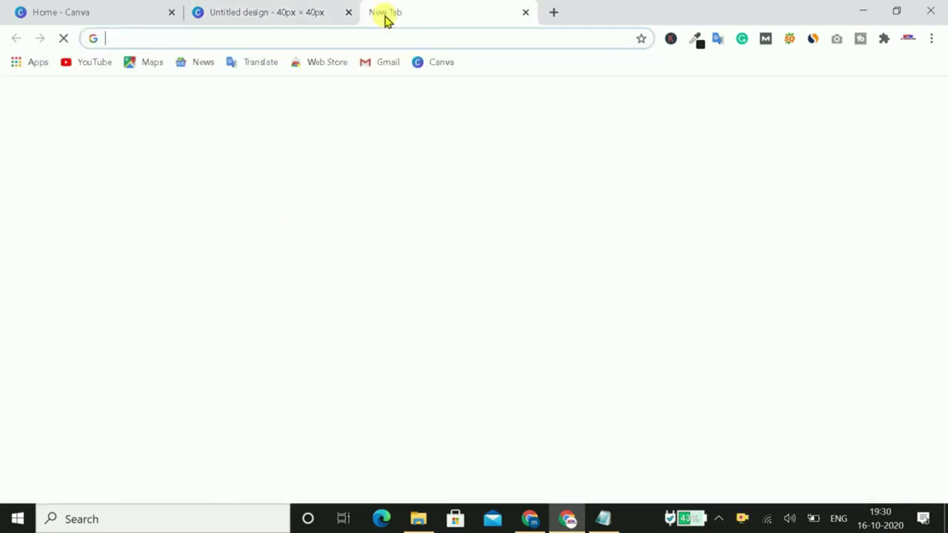
{"action": "left_click", "coordinate": [245, 9]}
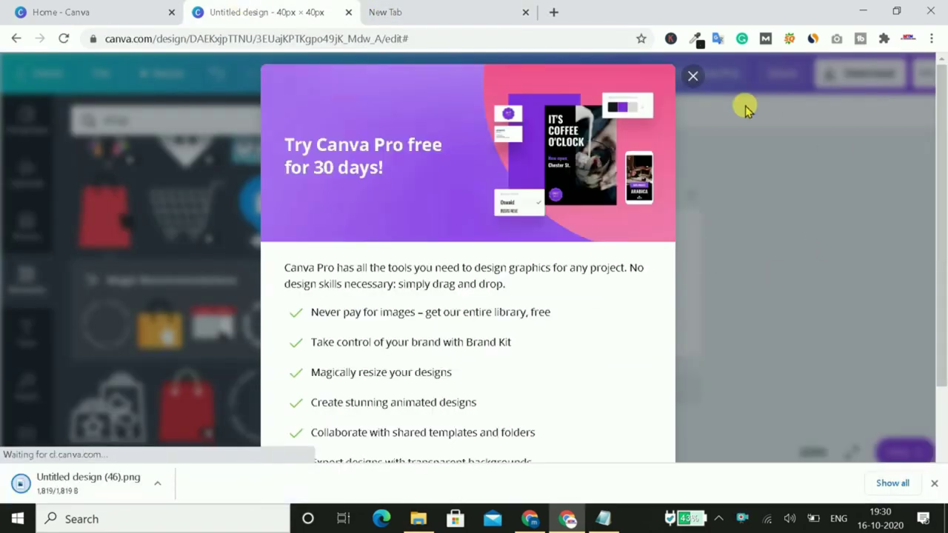
{"action": "left_click", "coordinate": [693, 76]}
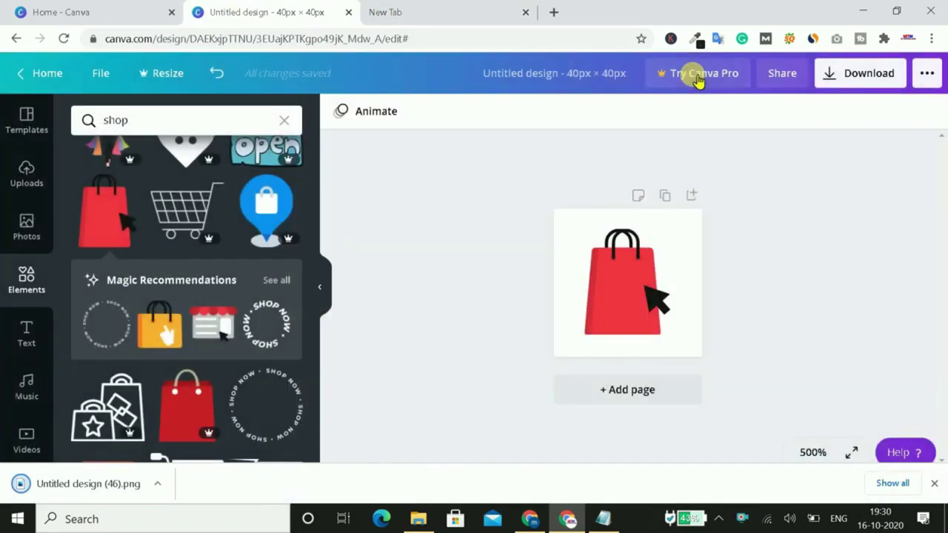
{"action": "left_click", "coordinate": [867, 75]}
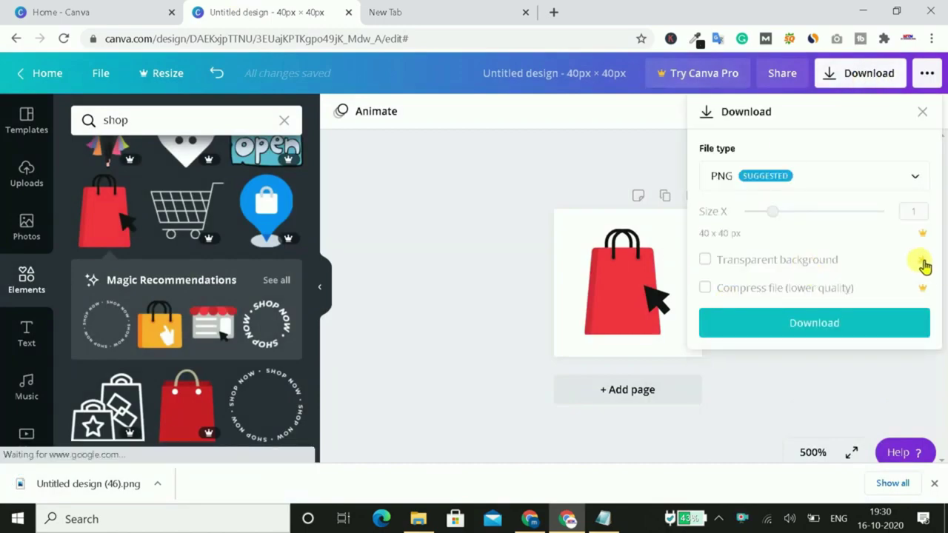
{"action": "left_click", "coordinate": [491, 8]}
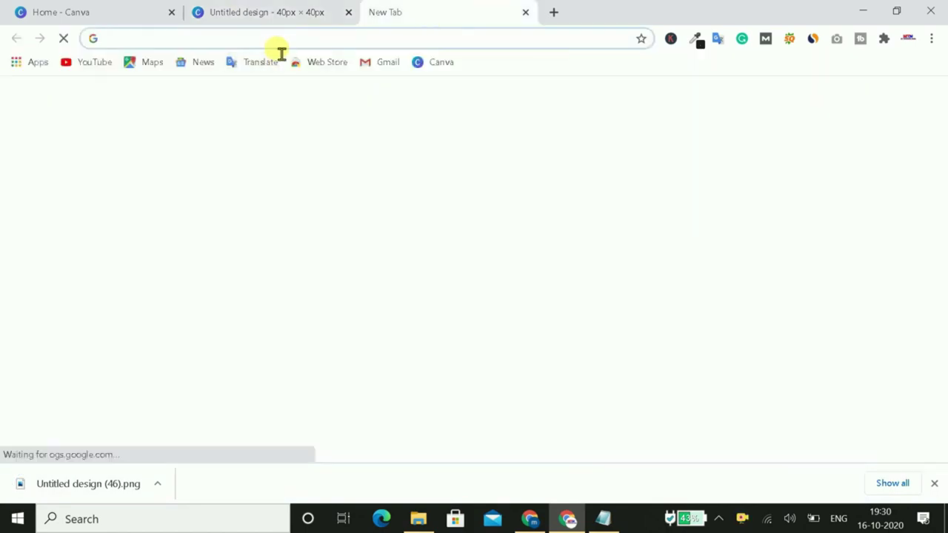
Go to remove.bg and upload the red-bag PNG for background removal.
{"action": "type", "text": "remove."}
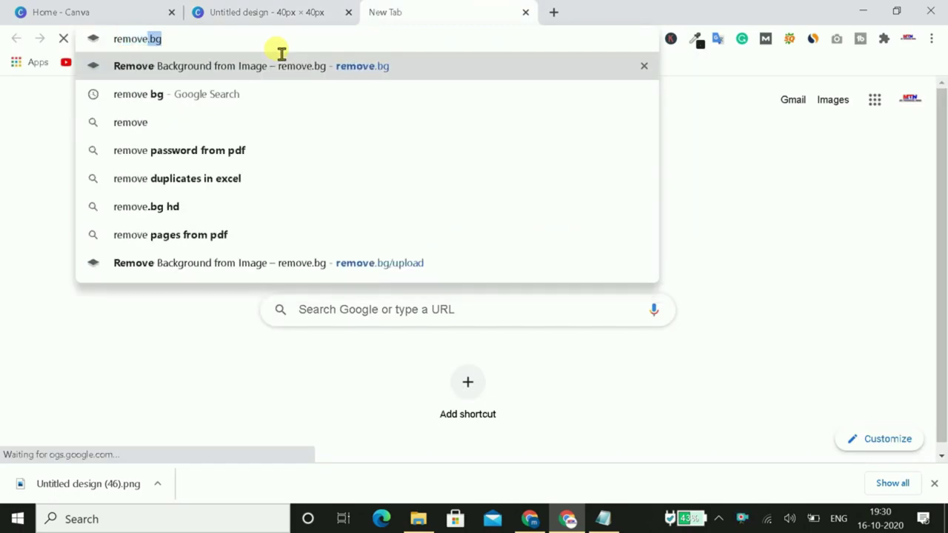
{"action": "key", "text": "Return"}
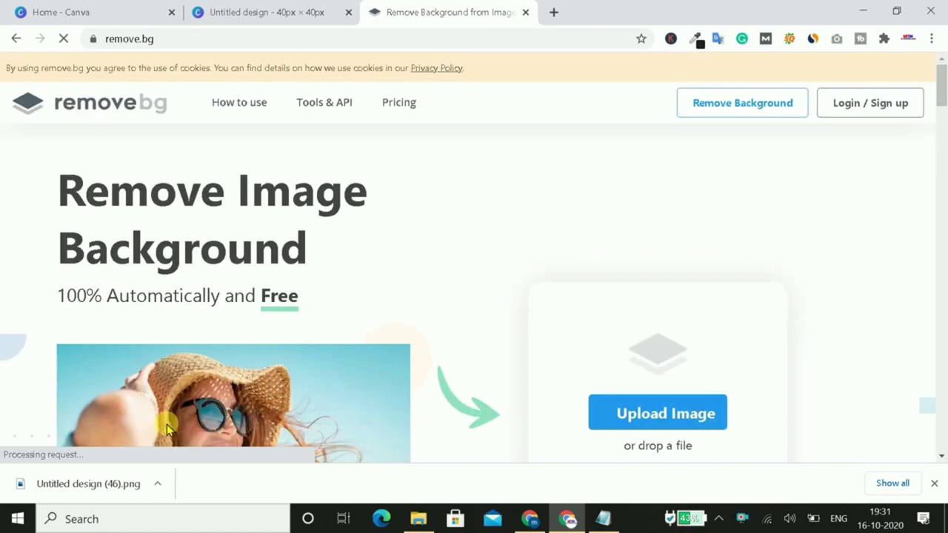
{"action": "left_click_drag", "start_coordinate": [384, 275], "coordinate": [384, 275]}
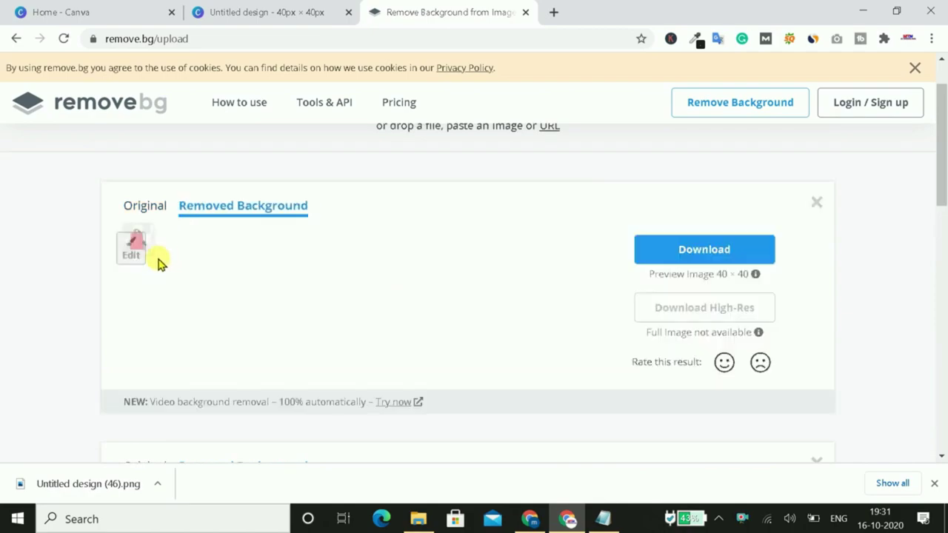
{"action": "scroll", "coordinate": [165, 349], "scroll_direction": "up", "scroll_amount": 3}
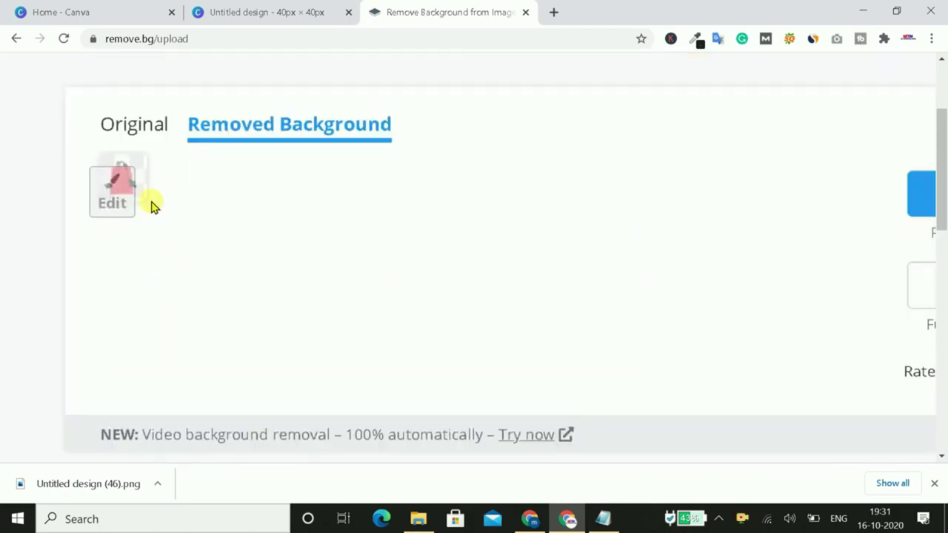
{"action": "scroll", "coordinate": [152, 206], "scroll_direction": "down", "scroll_amount": 3}
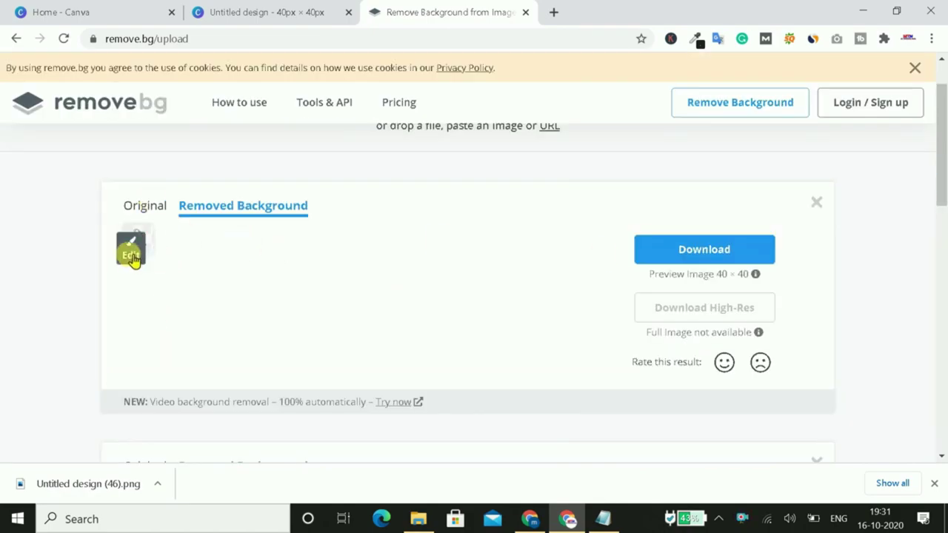
Preview the 40 × 40 cut-out in the editor, close it, and return to WordPress.
{"action": "left_click", "coordinate": [131, 251]}
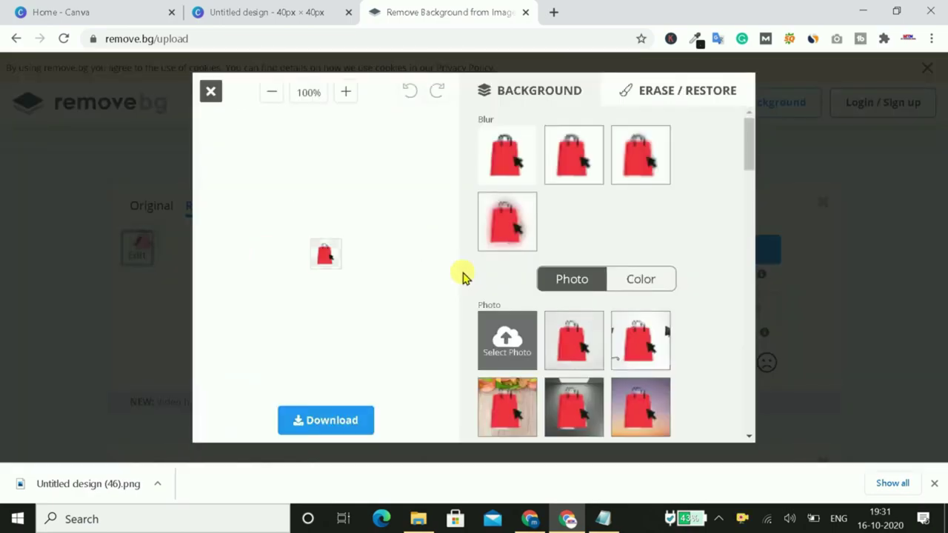
{"action": "scroll", "coordinate": [331, 285], "scroll_direction": "up", "scroll_amount": 4}
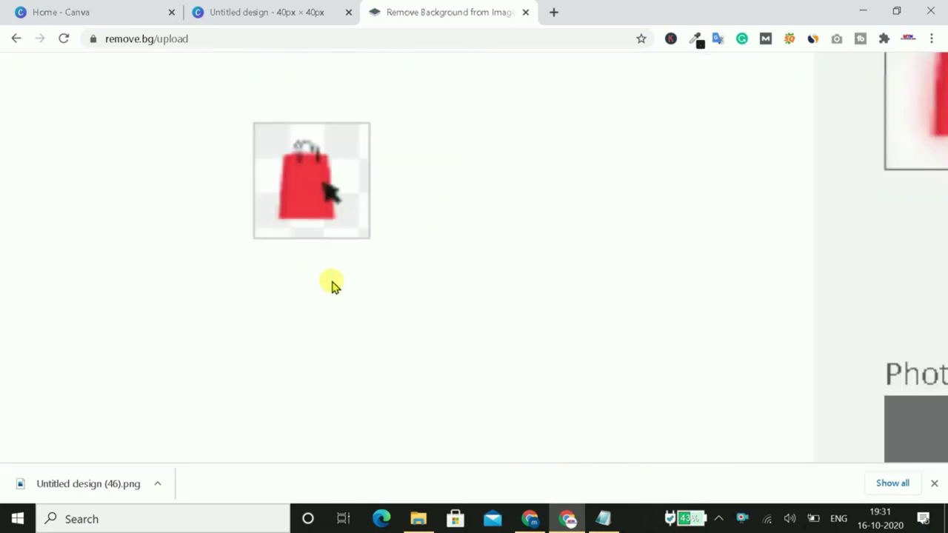
{"action": "scroll", "coordinate": [333, 281], "scroll_direction": "down", "scroll_amount": 2}
{"action": "scroll", "coordinate": [287, 225], "scroll_direction": "up", "scroll_amount": 1}
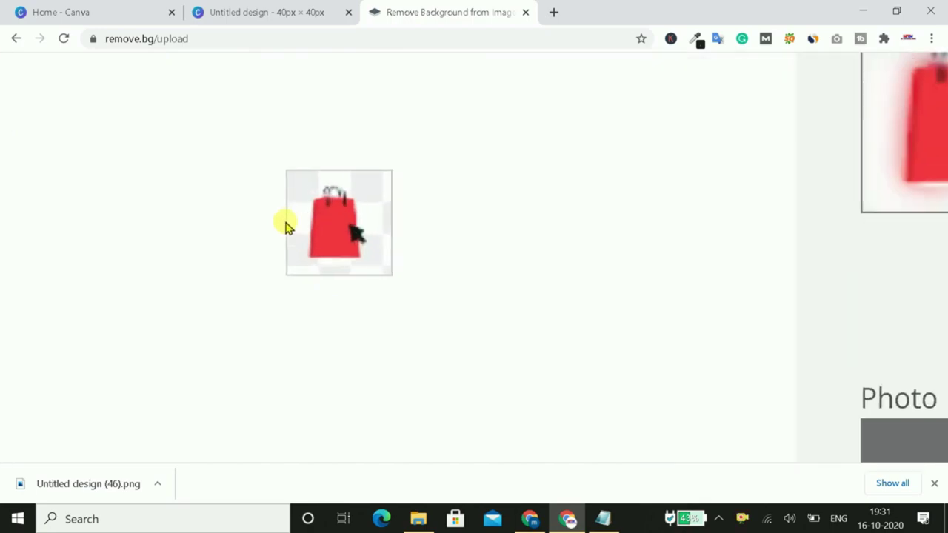
{"action": "scroll", "coordinate": [287, 225], "scroll_direction": "down", "scroll_amount": 8}
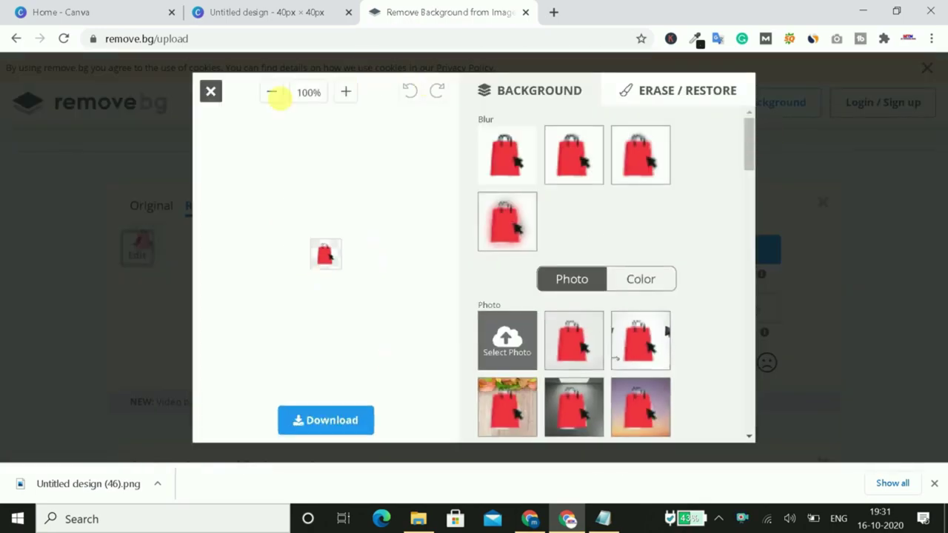
{"action": "left_click", "coordinate": [209, 93]}
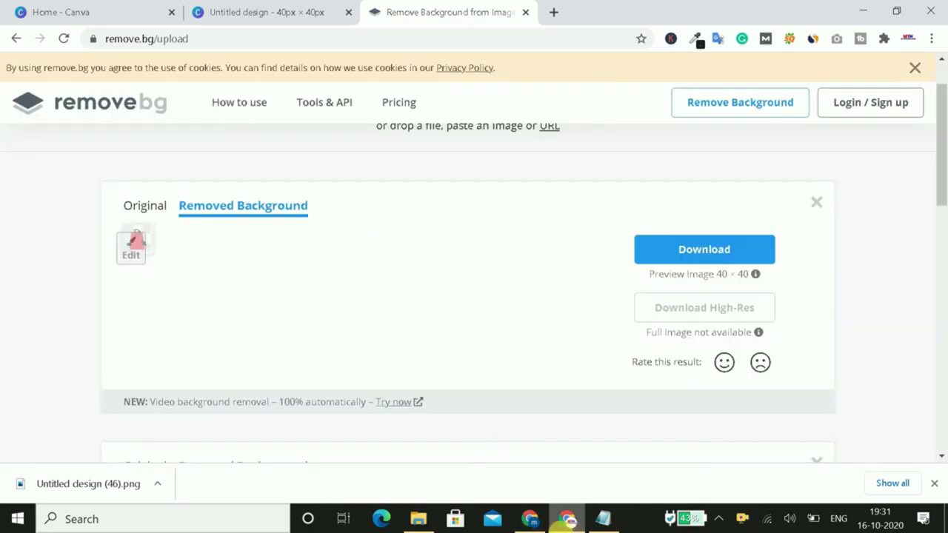
{"action": "left_click", "coordinate": [530, 518]}
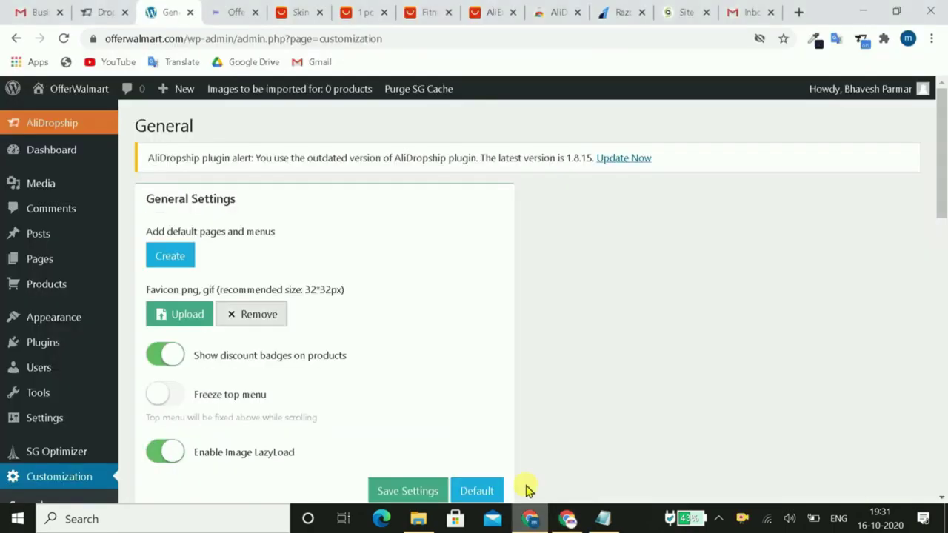
Upload Untitled design (46).png from the computer and set it as the store favicon.
{"action": "left_click", "coordinate": [187, 314]}
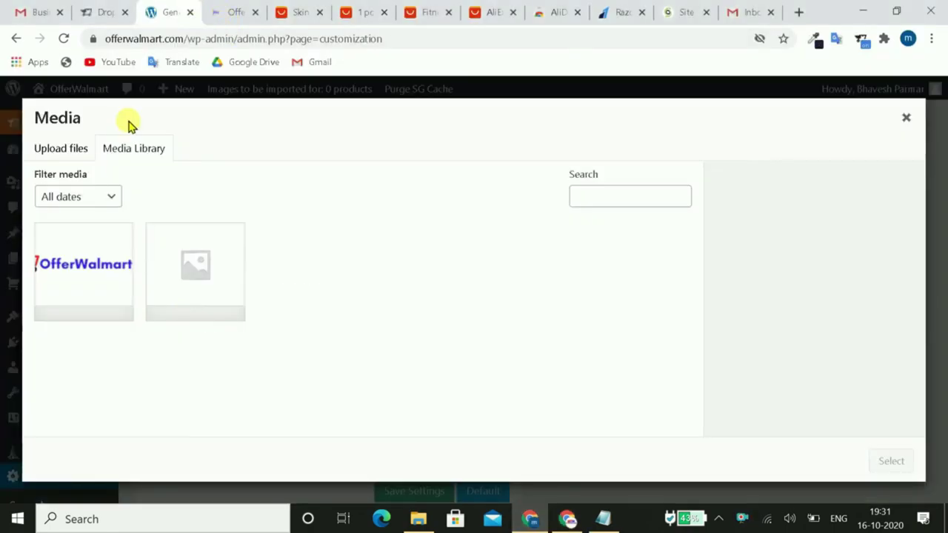
{"action": "left_click", "coordinate": [74, 149]}
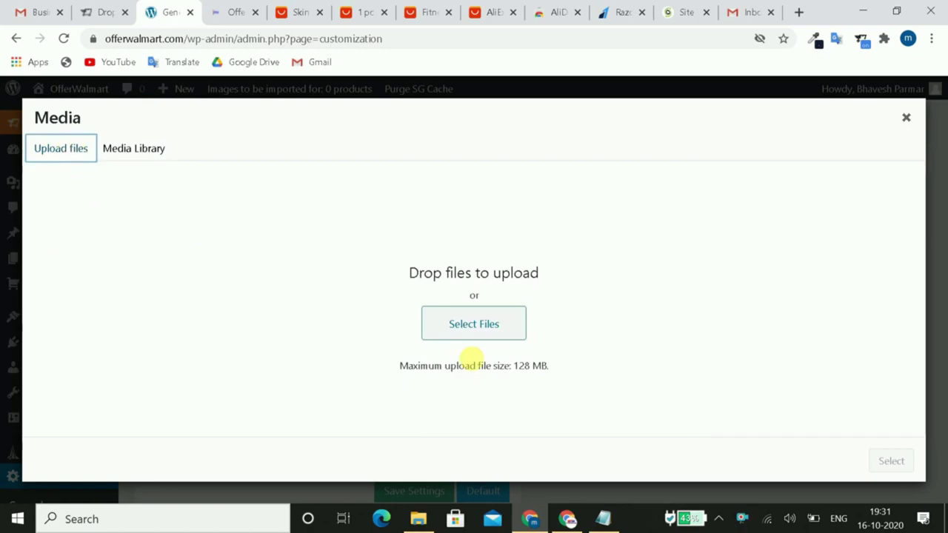
{"action": "left_click", "coordinate": [478, 325]}
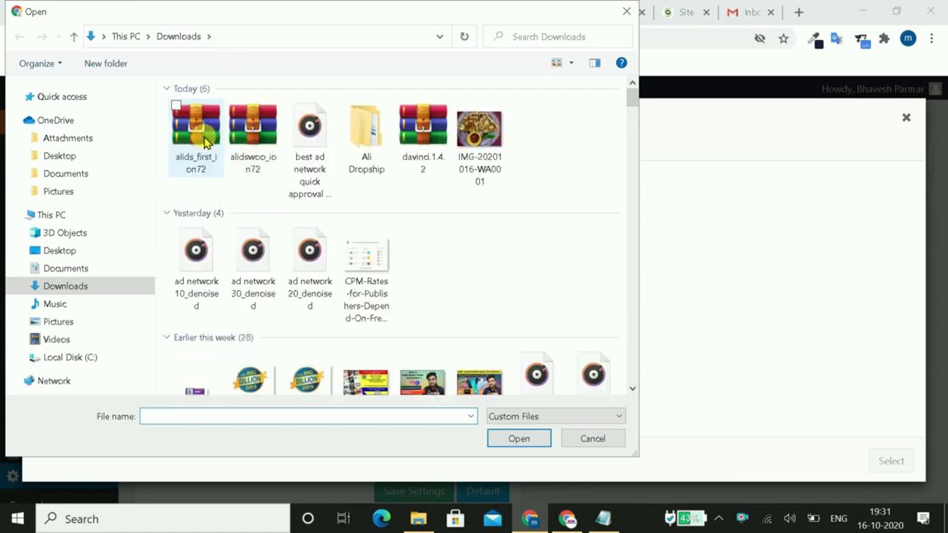
{"action": "left_click", "coordinate": [205, 139]}
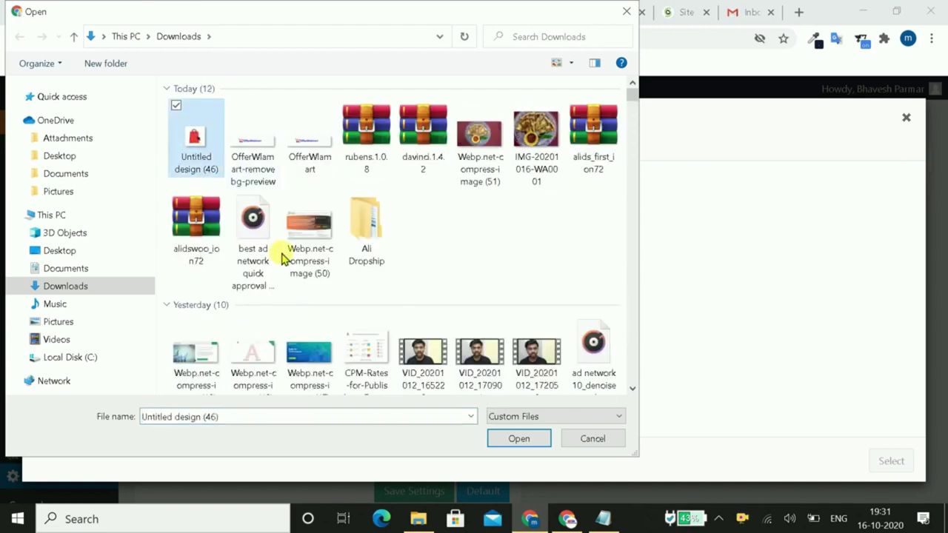
{"action": "left_click", "coordinate": [531, 442]}
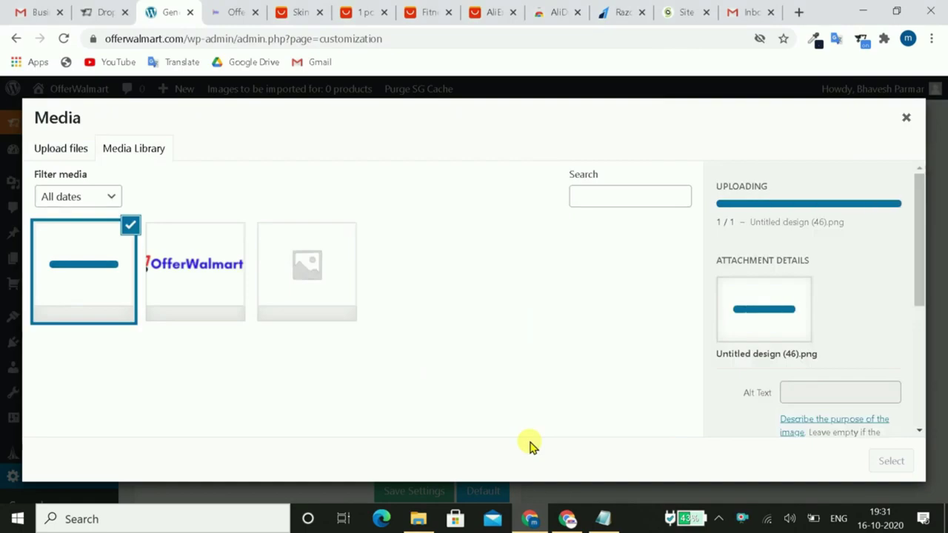
{"action": "left_click", "coordinate": [891, 462]}
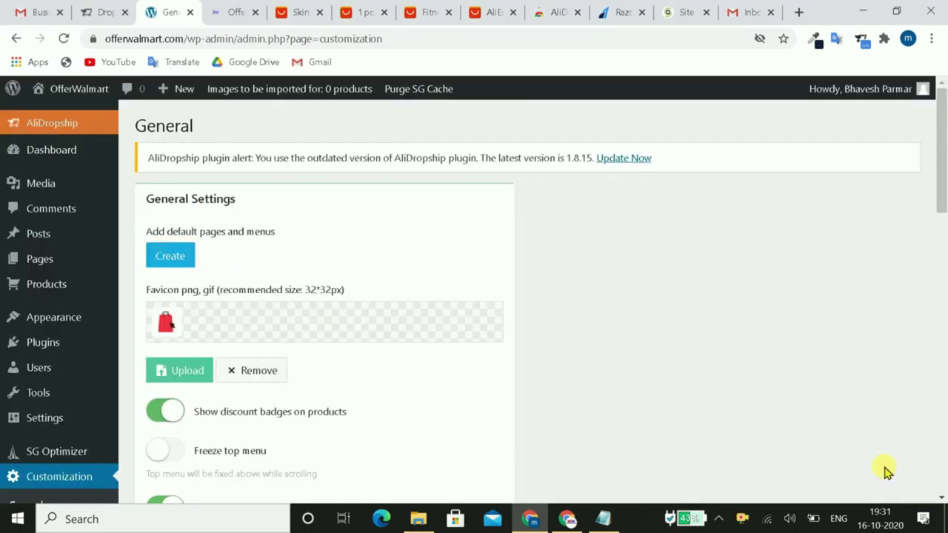
{"action": "scroll", "coordinate": [561, 320], "scroll_direction": "down", "scroll_amount": 3}
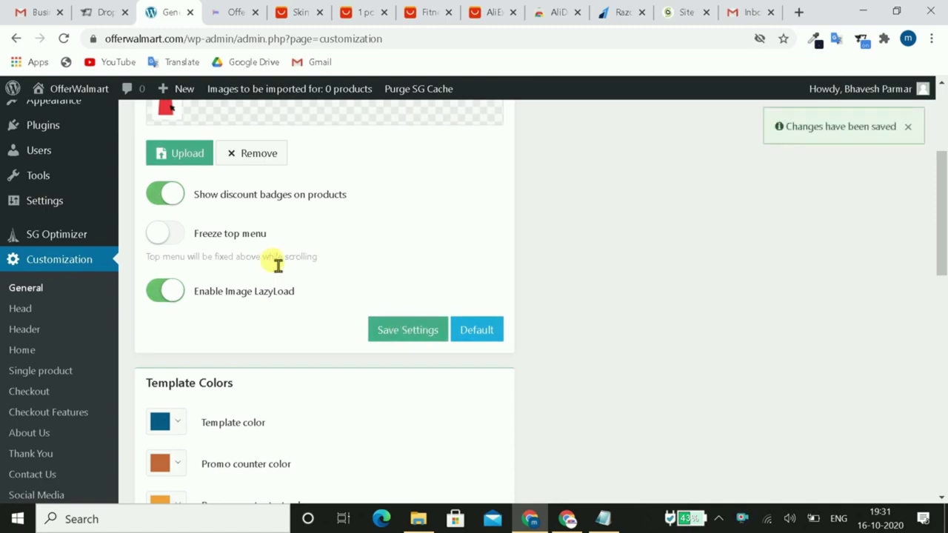
Reload the OfferWalmart storefront to check the new favicon, then scroll the customization settings.
{"action": "left_click", "coordinate": [227, 12]}
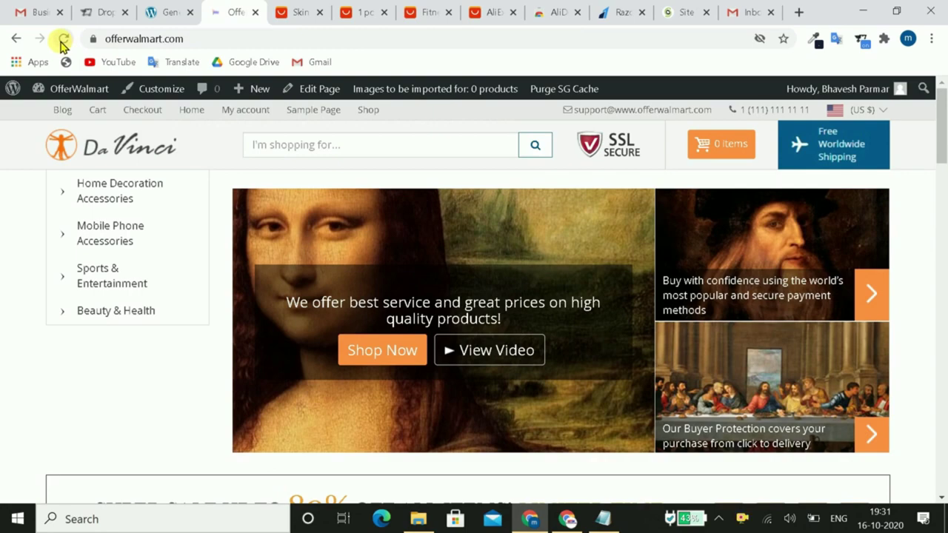
{"action": "left_click", "coordinate": [64, 38]}
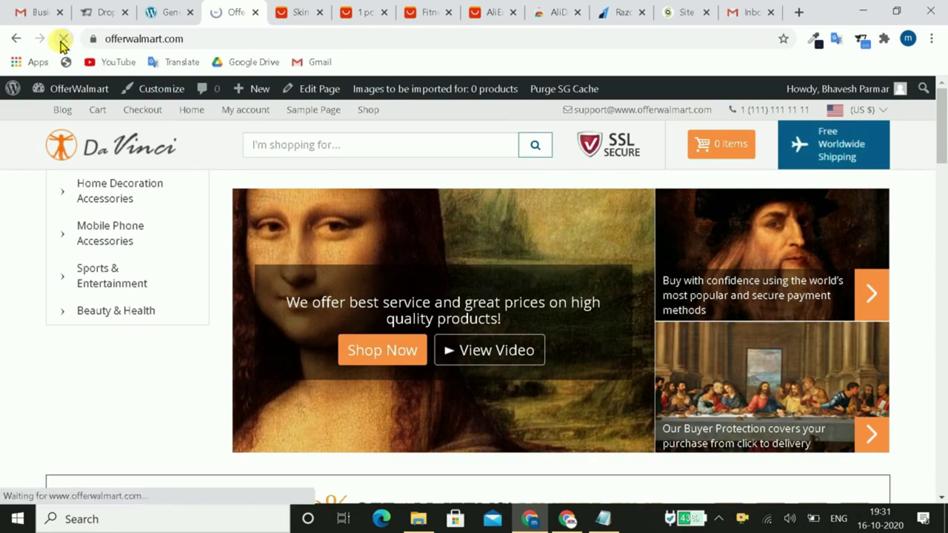
{"action": "key", "text": "ctrl+shift+Tab"}
{"action": "scroll", "coordinate": [272, 173], "scroll_direction": "up", "scroll_amount": 1}
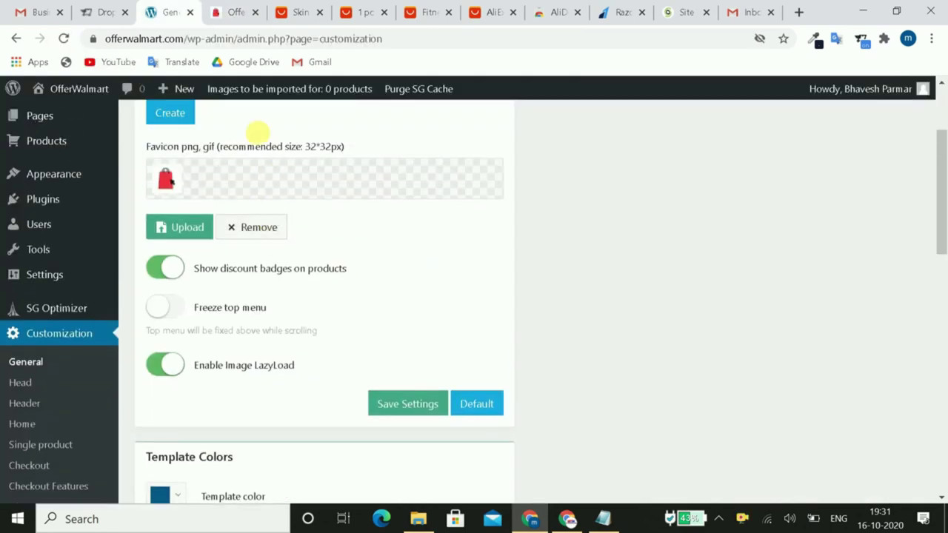
{"action": "left_click", "coordinate": [227, 12]}
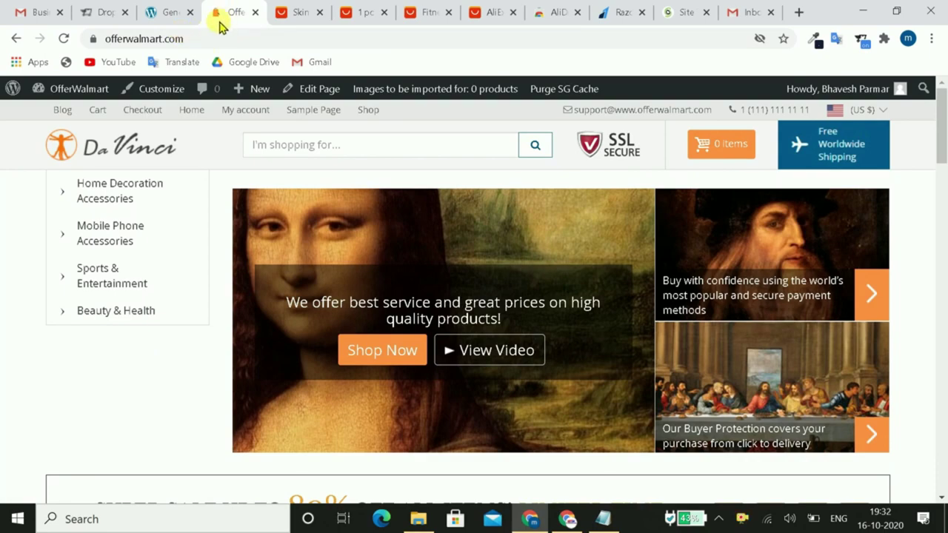
{"action": "left_click", "coordinate": [169, 12]}
{"action": "scroll", "coordinate": [222, 260], "scroll_direction": "down", "scroll_amount": 2}
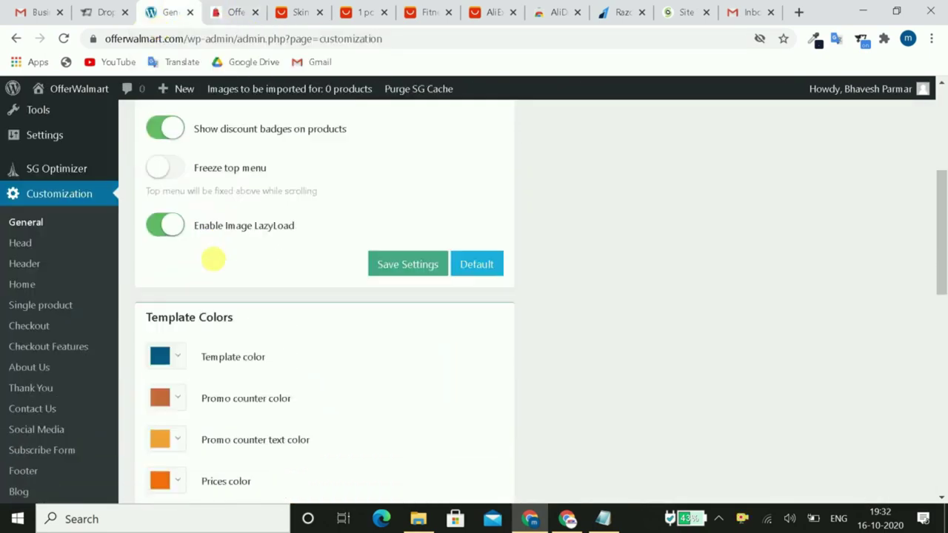
{"action": "scroll", "coordinate": [215, 260], "scroll_direction": "down", "scroll_amount": 2}
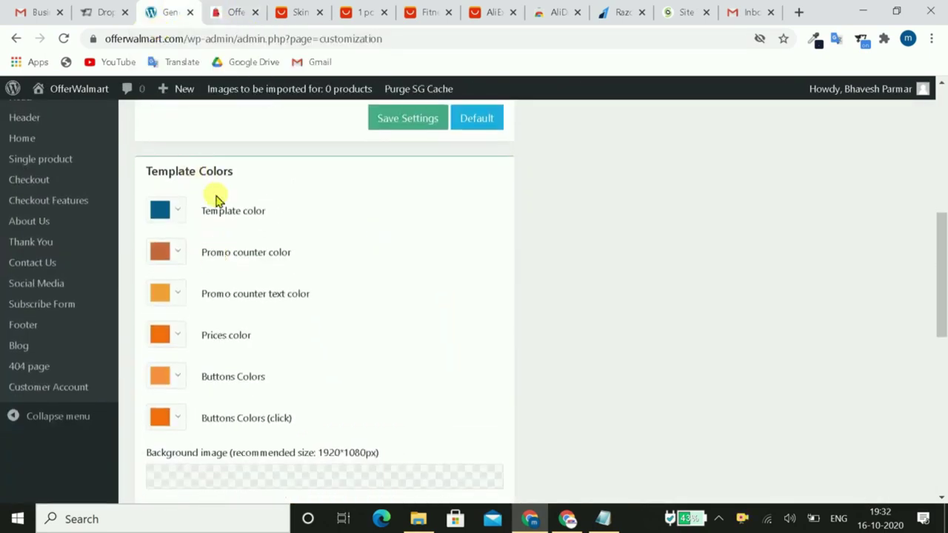
{"action": "scroll", "coordinate": [220, 224], "scroll_direction": "down", "scroll_amount": 1}
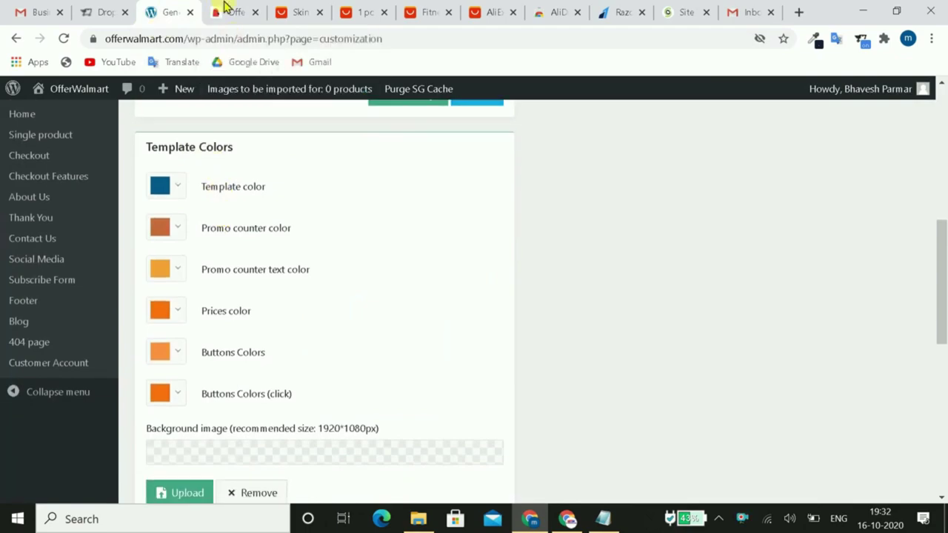
Compare the live storefront against the template colour settings, selecting LIMITED TIME in the sale banner.
{"action": "left_click", "coordinate": [226, 9]}
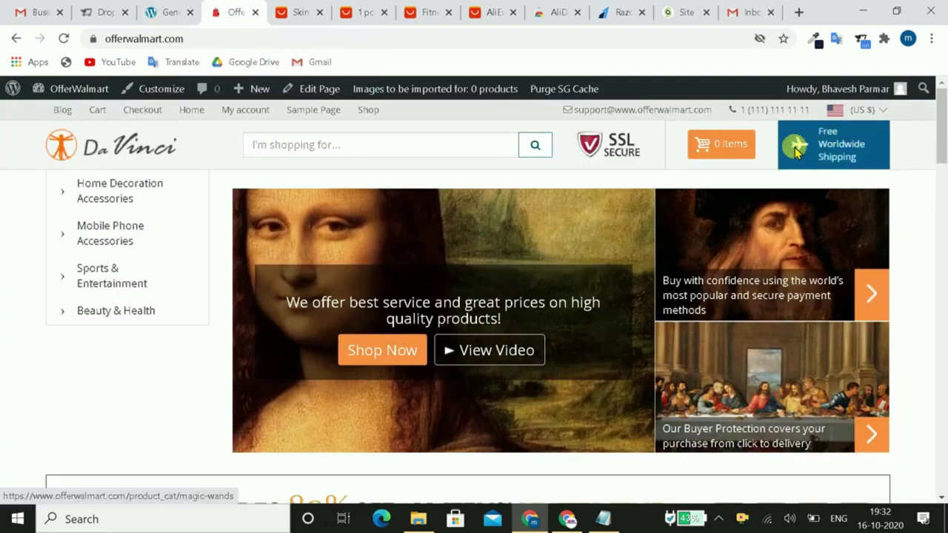
{"action": "scroll", "coordinate": [335, 291], "scroll_direction": "down", "scroll_amount": 5}
{"action": "scroll", "coordinate": [132, 262], "scroll_direction": "up", "scroll_amount": 1}
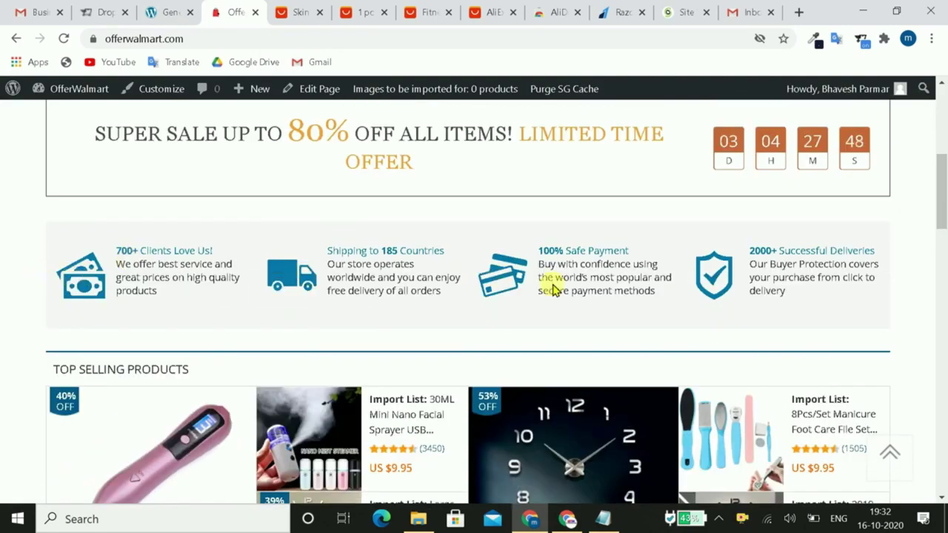
{"action": "left_click", "coordinate": [167, 10]}
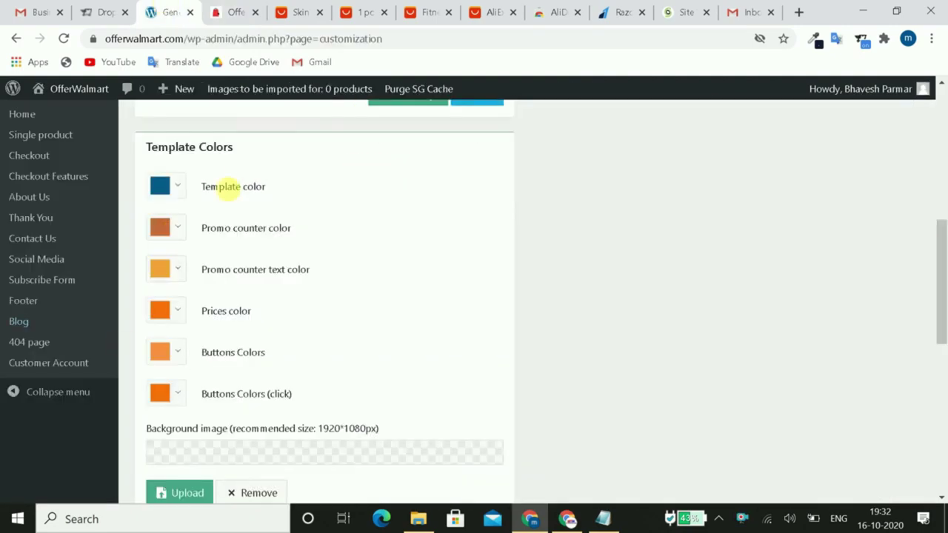
{"action": "left_click", "coordinate": [235, 9]}
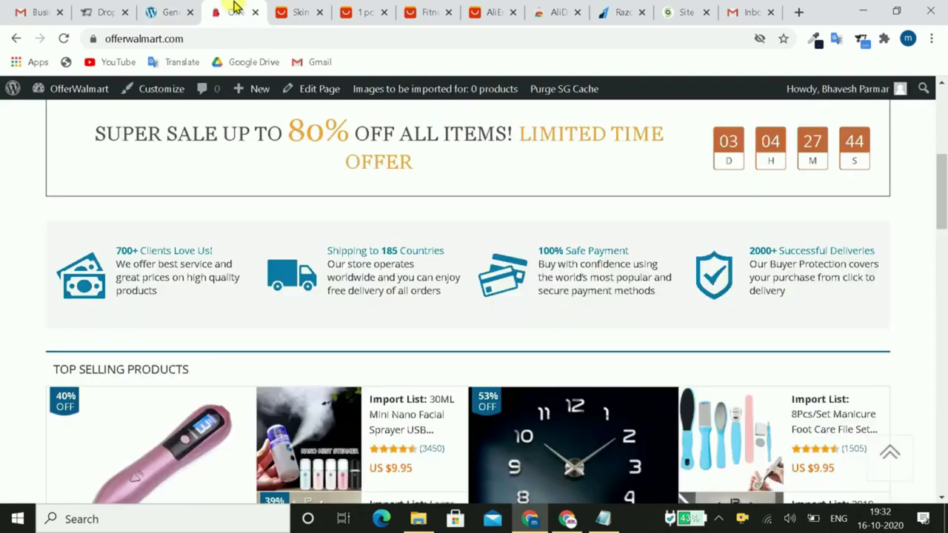
{"action": "scroll", "coordinate": [392, 360], "scroll_direction": "down", "scroll_amount": 2}
{"action": "scroll", "coordinate": [259, 286], "scroll_direction": "up", "scroll_amount": 4}
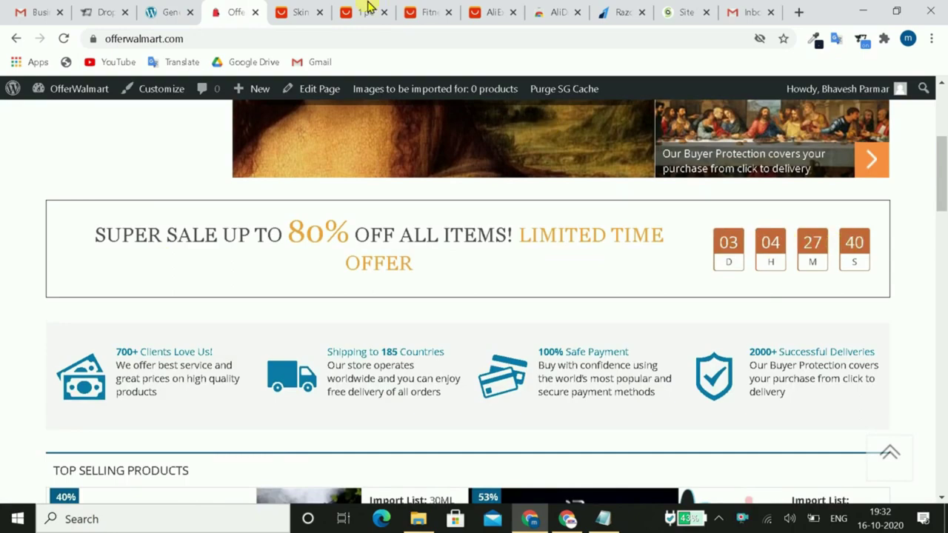
{"action": "left_click", "coordinate": [172, 9]}
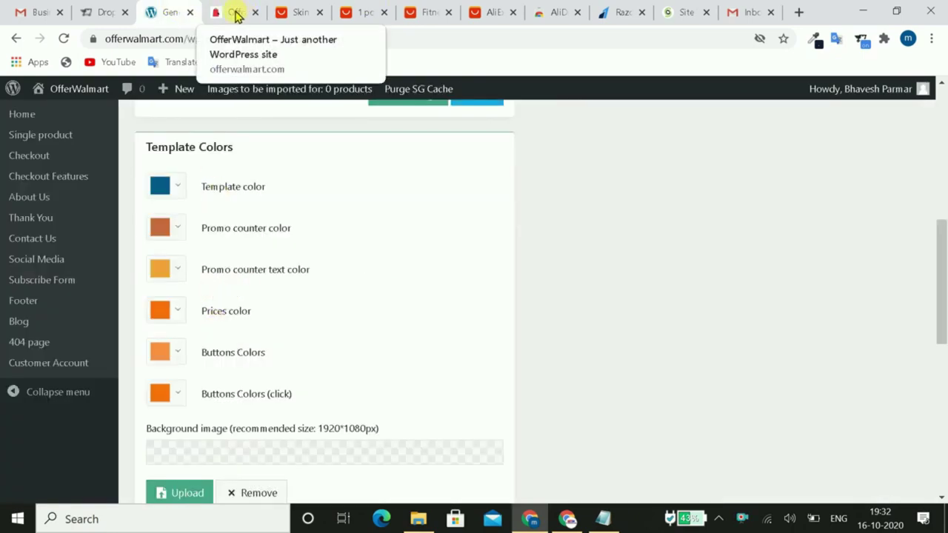
{"action": "left_click", "coordinate": [243, 17]}
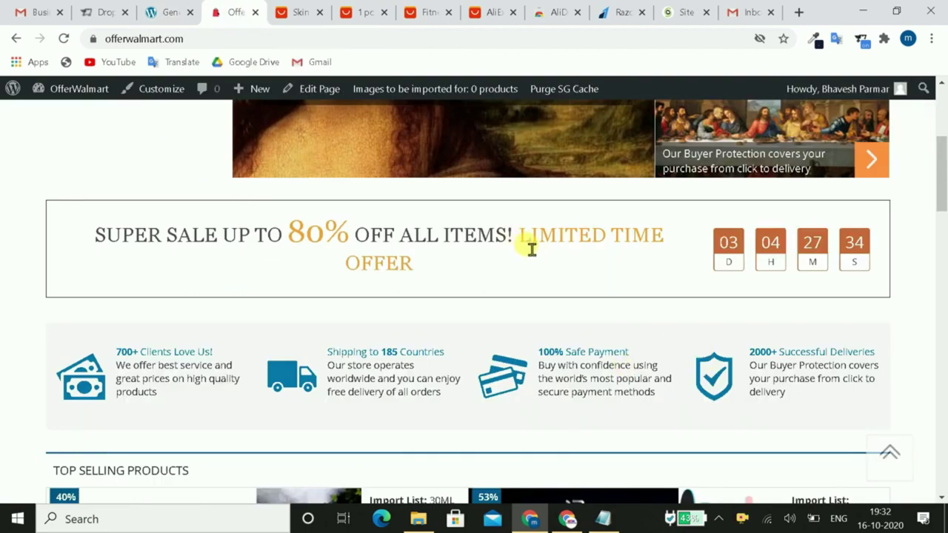
{"action": "left_click_drag", "start_coordinate": [519, 245], "coordinate": [677, 245]}
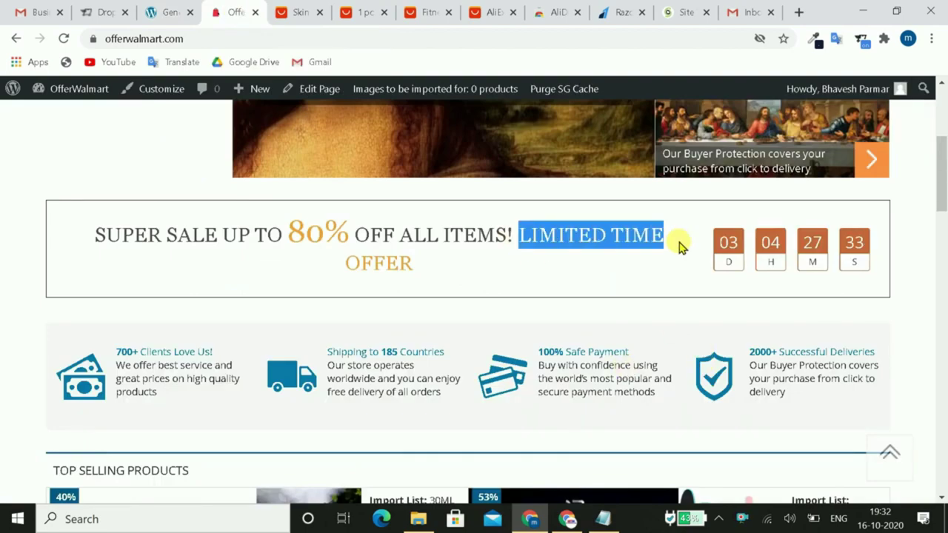
{"action": "left_click", "coordinate": [170, 15]}
{"action": "scroll", "coordinate": [237, 343], "scroll_direction": "down", "scroll_amount": 1}
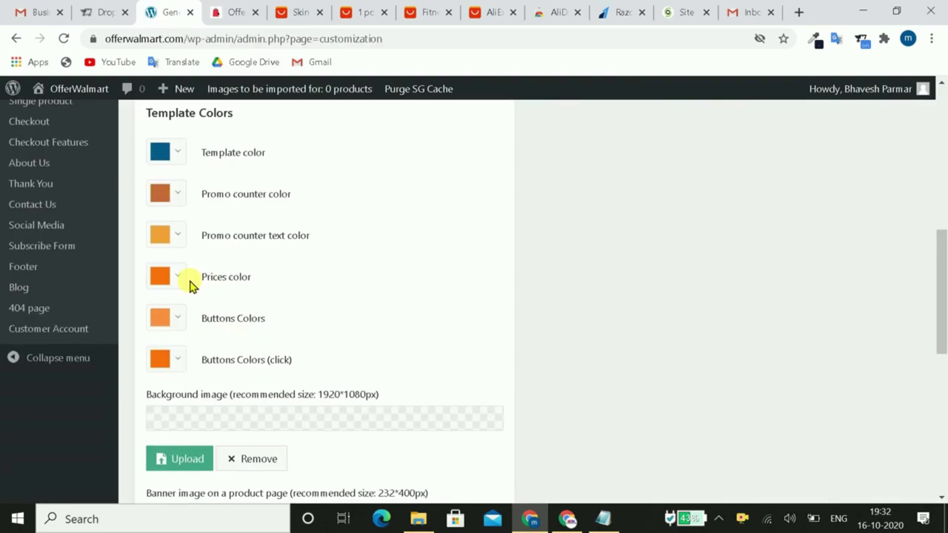
Open a wall clock product from the storefront grid and review the settings while it loads.
{"action": "left_click", "coordinate": [242, 21]}
{"action": "scroll", "coordinate": [398, 318], "scroll_direction": "down", "scroll_amount": 6}
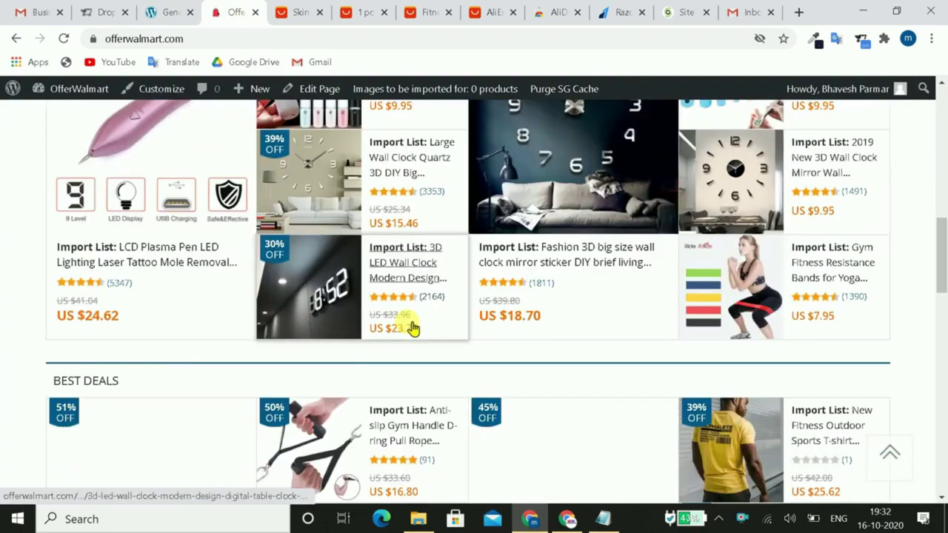
{"action": "left_click", "coordinate": [546, 320]}
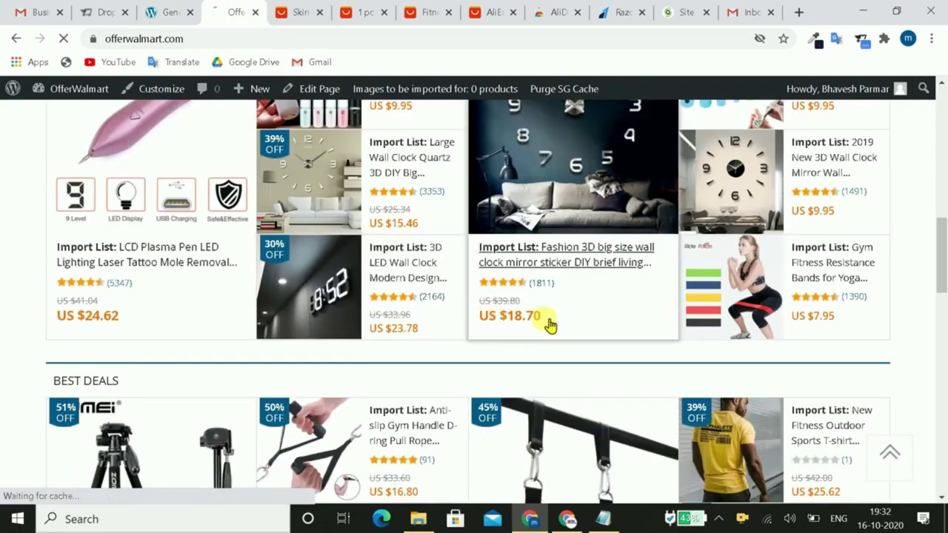
{"action": "left_click", "coordinate": [178, 9]}
{"action": "scroll", "coordinate": [246, 352], "scroll_direction": "down", "scroll_amount": 1}
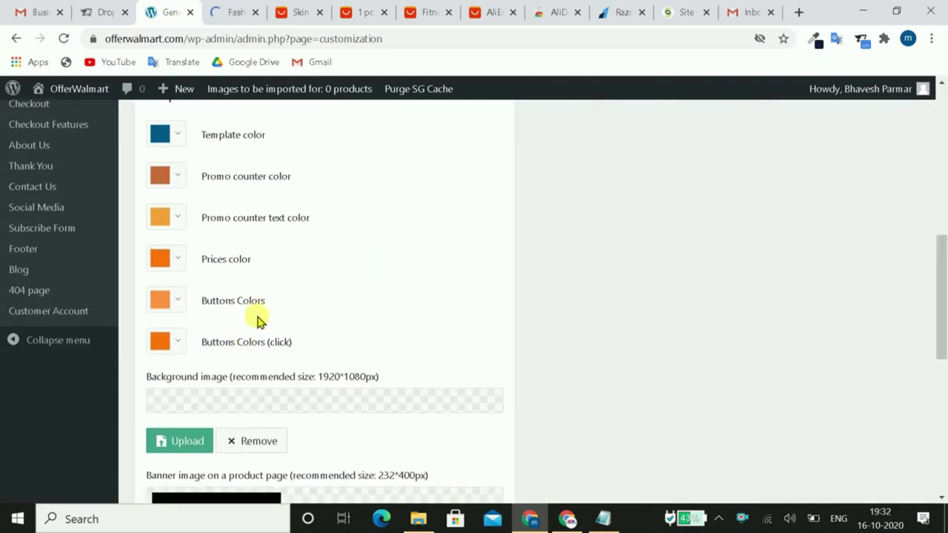
{"action": "scroll", "coordinate": [248, 360], "scroll_direction": "down", "scroll_amount": 4}
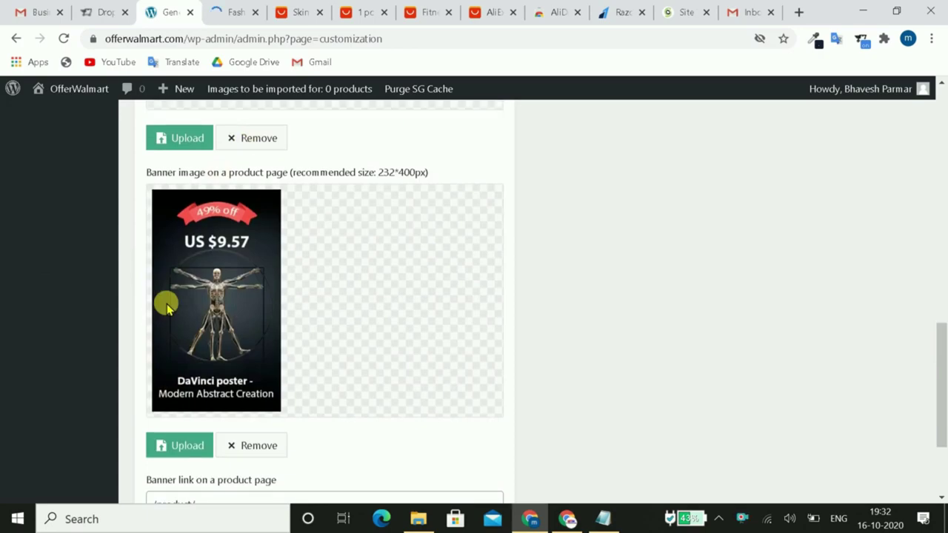
{"action": "scroll", "coordinate": [166, 305], "scroll_direction": "down", "scroll_amount": 2}
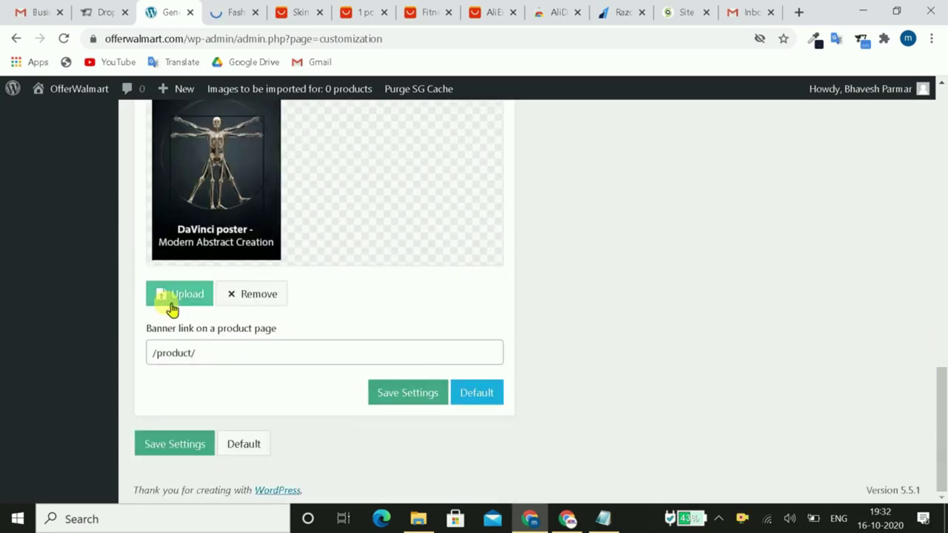
{"action": "scroll", "coordinate": [169, 309], "scroll_direction": "up", "scroll_amount": 1}
{"action": "scroll", "coordinate": [231, 305], "scroll_direction": "down", "scroll_amount": 1}
{"action": "scroll", "coordinate": [236, 311], "scroll_direction": "up", "scroll_amount": 2}
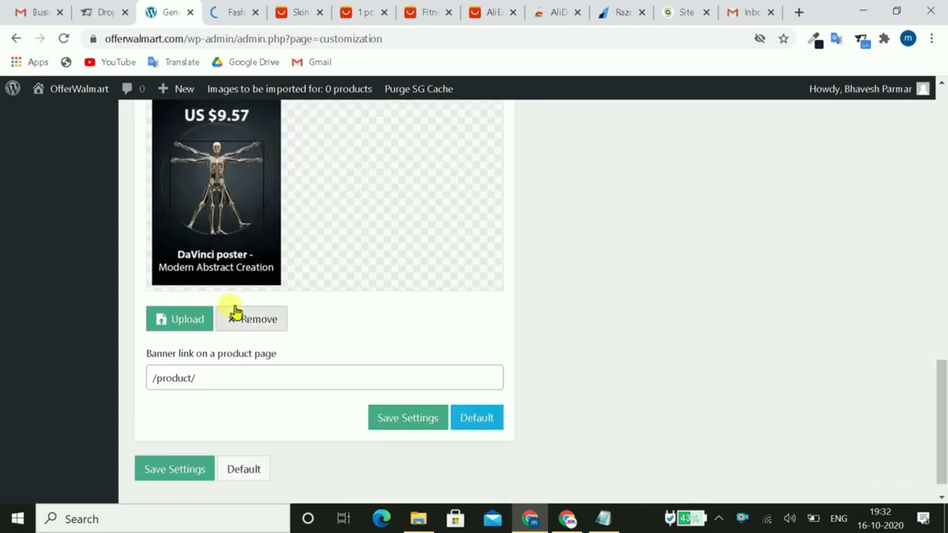
Check the loaded wall clock product page, then return to the General customization settings.
{"action": "left_click", "coordinate": [219, 14]}
{"action": "scroll", "coordinate": [218, 237], "scroll_direction": "down", "scroll_amount": 15}
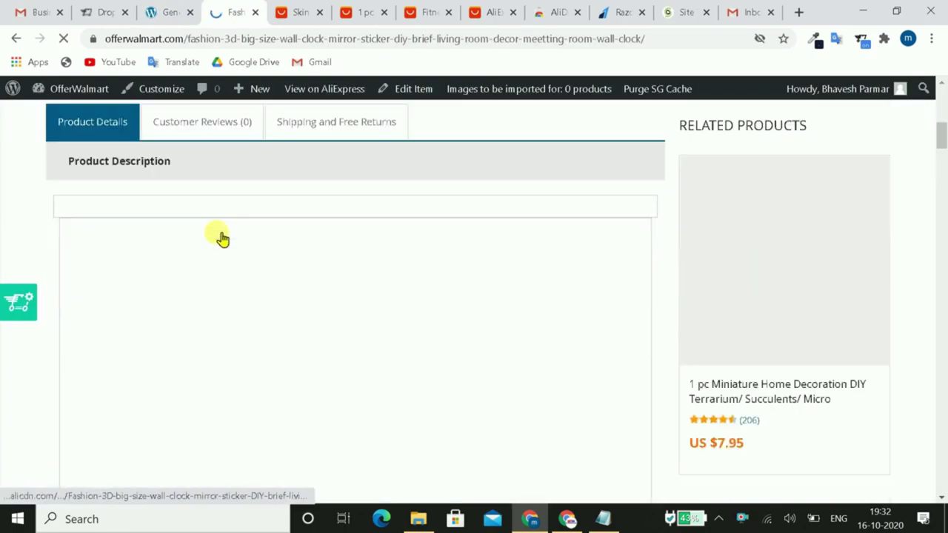
{"action": "scroll", "coordinate": [218, 237], "scroll_direction": "up", "scroll_amount": 3}
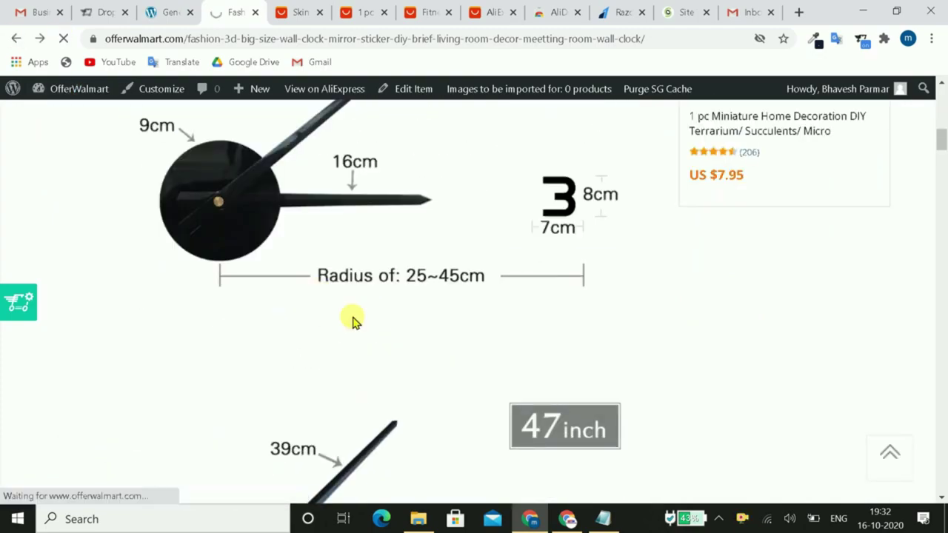
{"action": "left_click", "coordinate": [171, 9]}
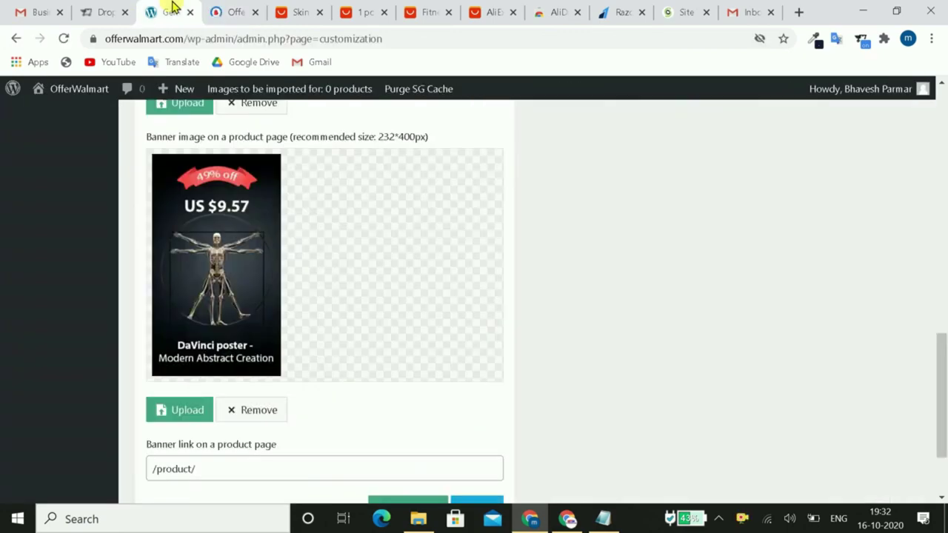
{"action": "scroll", "coordinate": [234, 284], "scroll_direction": "up", "scroll_amount": 15}
{"action": "scroll", "coordinate": [233, 280], "scroll_direction": "down", "scroll_amount": 3}
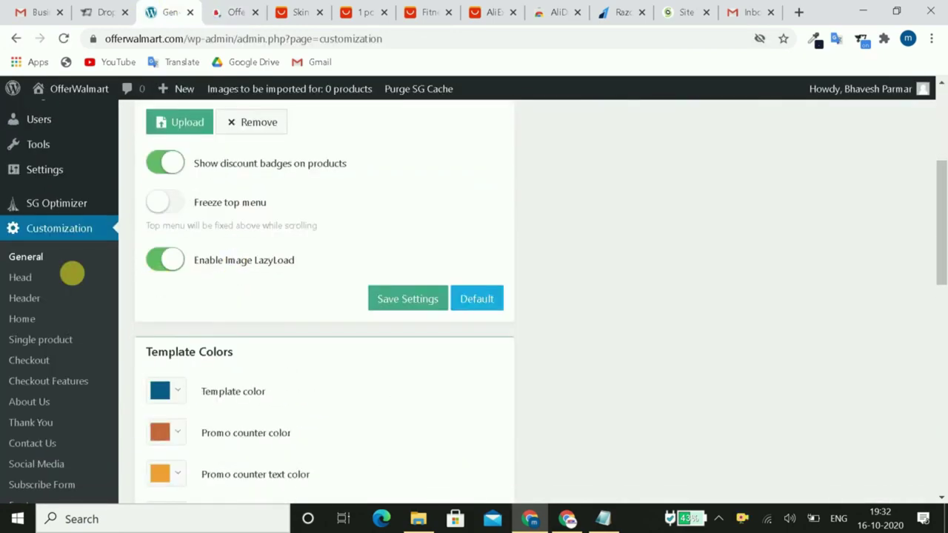
Open AliDropship's Head customization page and look over its empty CSS and Scripts fields.
{"action": "left_click", "coordinate": [35, 284]}
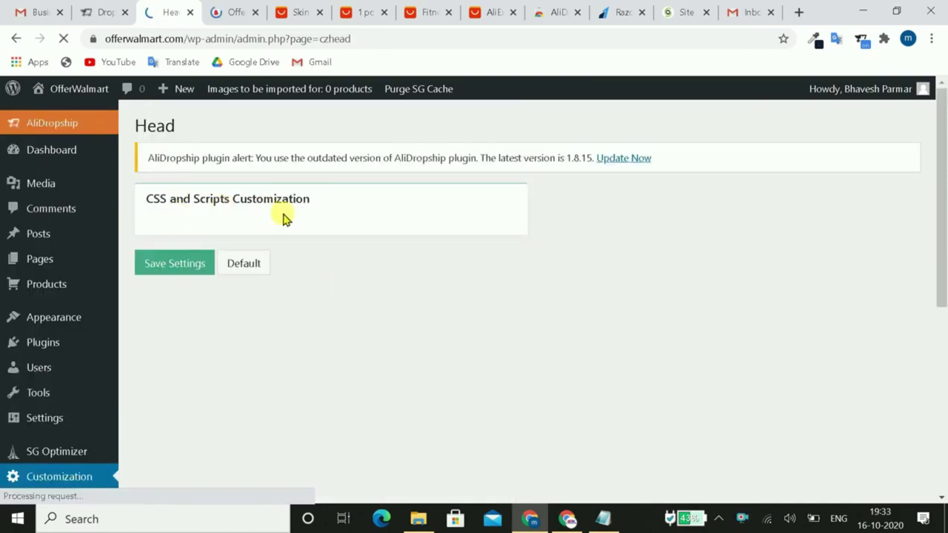
{"action": "scroll", "coordinate": [197, 302], "scroll_direction": "down", "scroll_amount": 2}
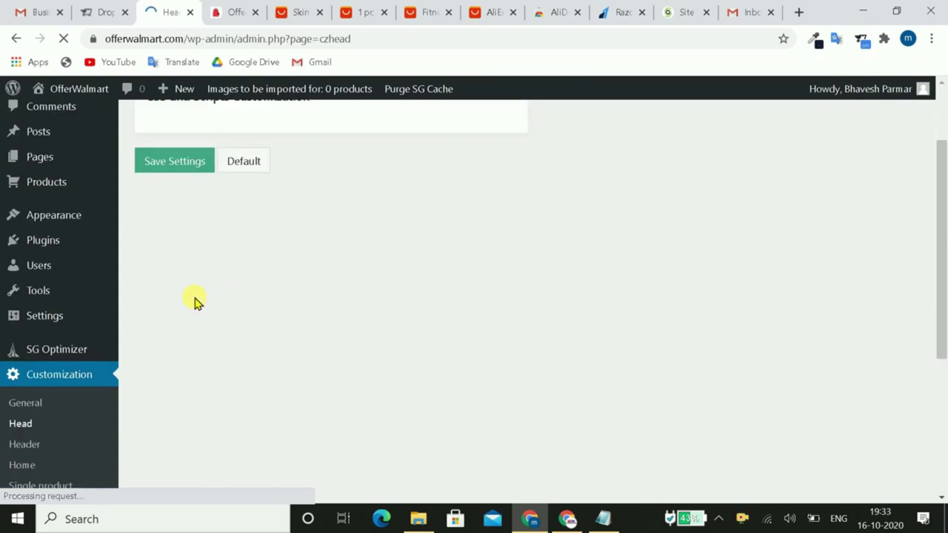
{"action": "scroll", "coordinate": [196, 302], "scroll_direction": "up", "scroll_amount": 1}
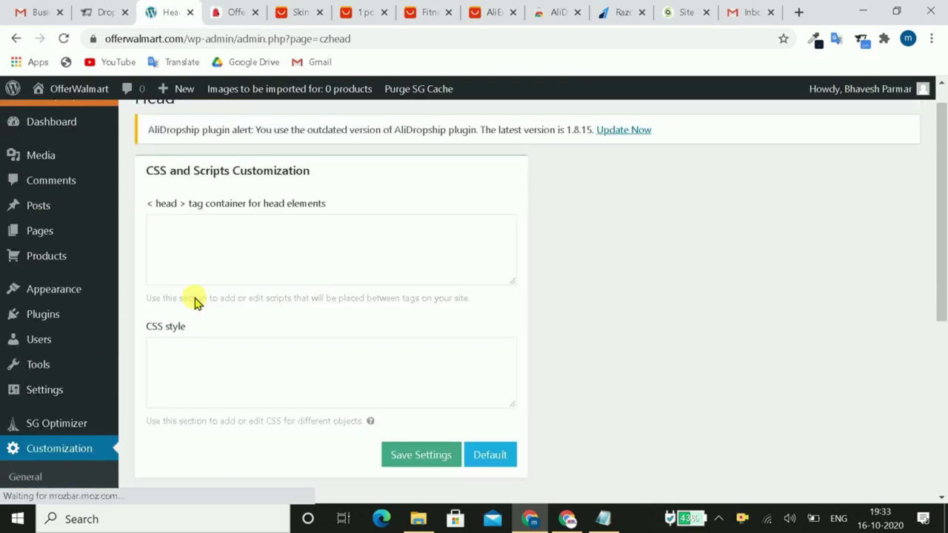
{"action": "scroll", "coordinate": [274, 370], "scroll_direction": "down", "scroll_amount": 2}
{"action": "scroll", "coordinate": [165, 374], "scroll_direction": "down", "scroll_amount": 1}
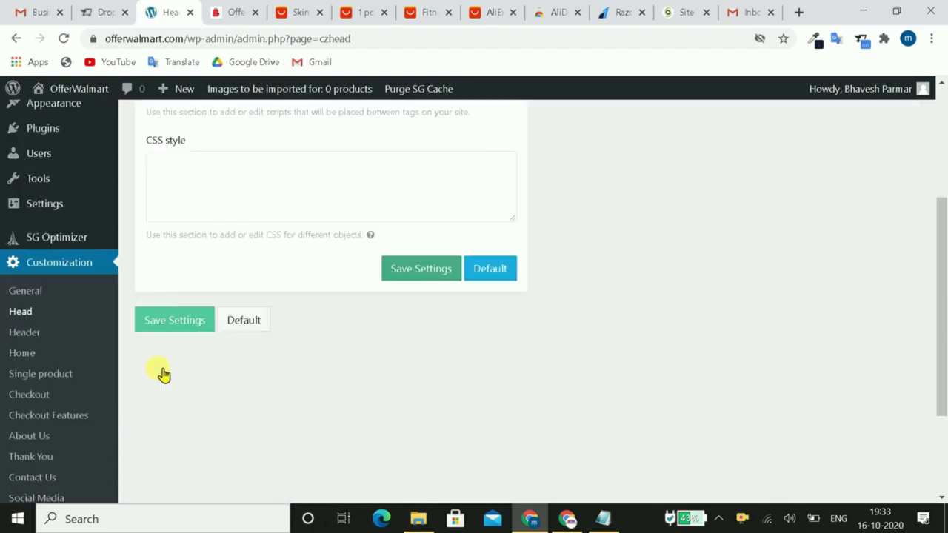
{"action": "scroll", "coordinate": [157, 373], "scroll_direction": "up", "scroll_amount": 3}
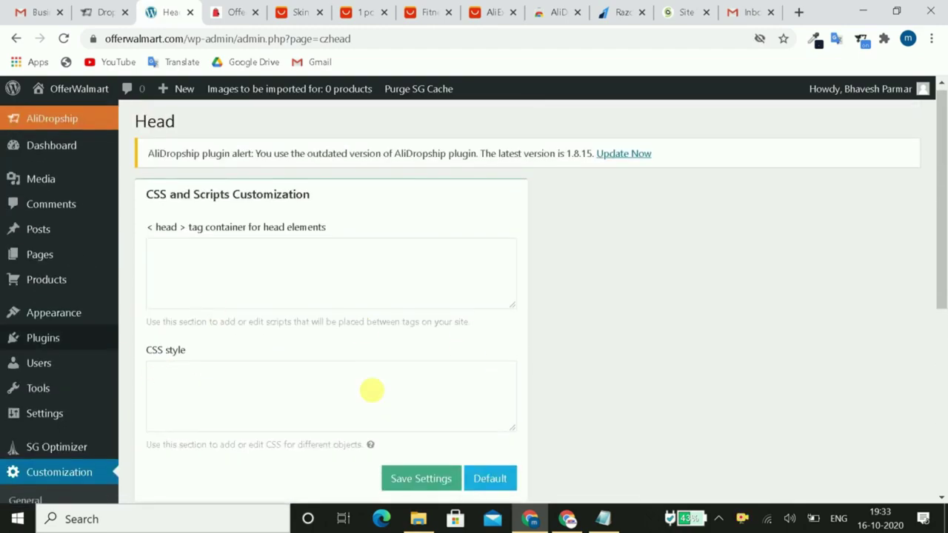
{"action": "scroll", "coordinate": [196, 326], "scroll_direction": "down", "scroll_amount": 3}
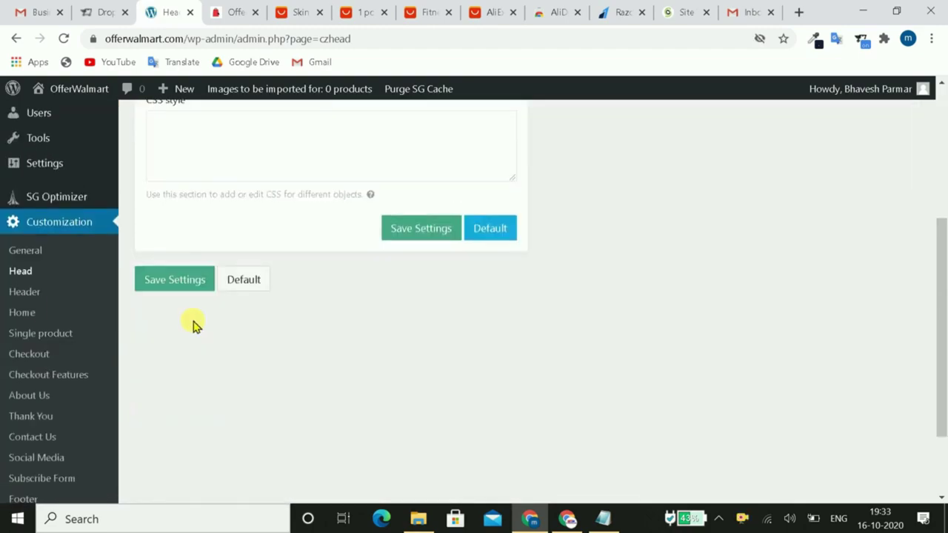
{"action": "left_click", "coordinate": [29, 293]}
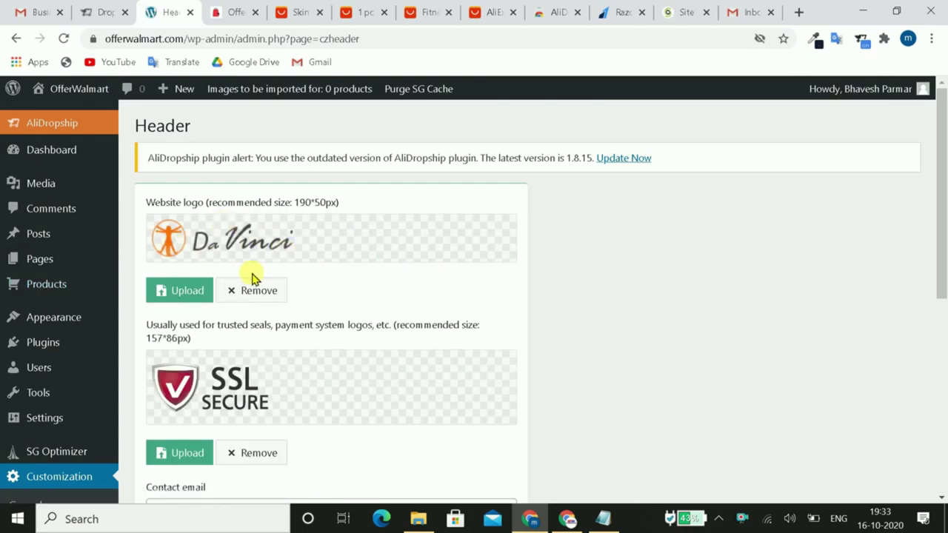
{"action": "scroll", "coordinate": [252, 278], "scroll_direction": "down", "scroll_amount": 1}
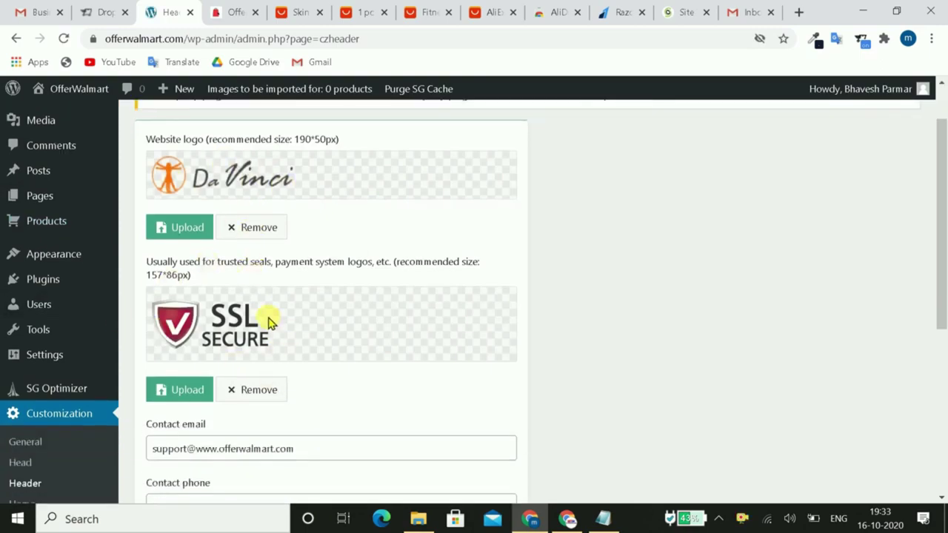
{"action": "scroll", "coordinate": [252, 335], "scroll_direction": "down", "scroll_amount": 5}
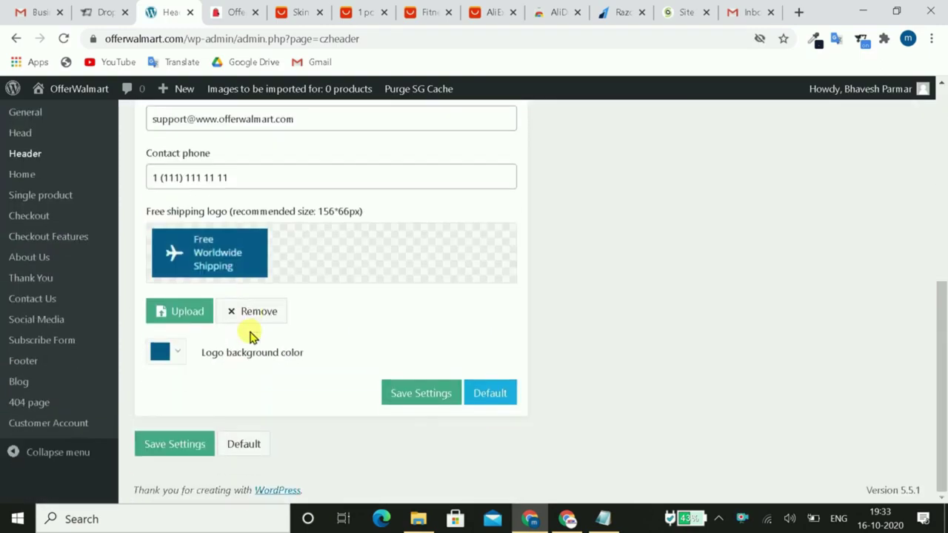
{"action": "scroll", "coordinate": [250, 331], "scroll_direction": "up", "scroll_amount": 1}
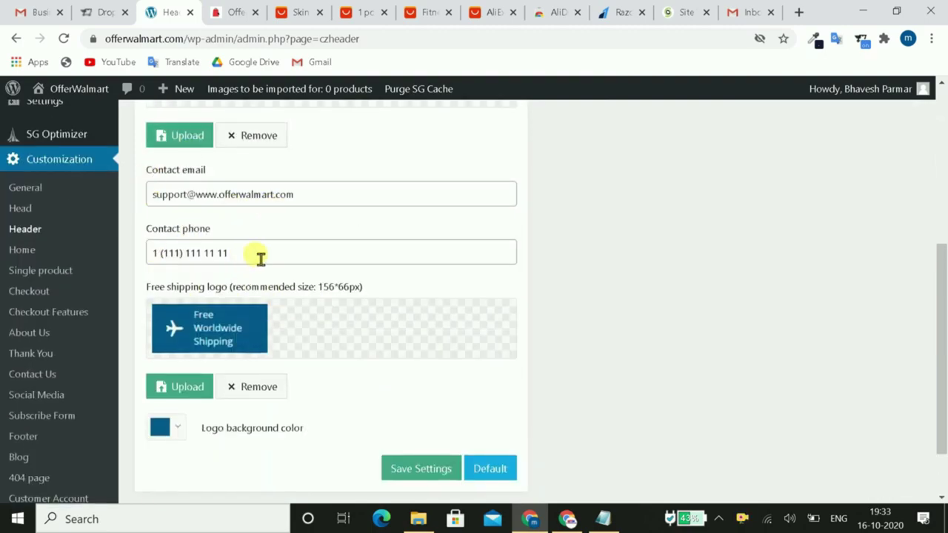
{"action": "scroll", "coordinate": [170, 254], "scroll_direction": "down", "scroll_amount": 1}
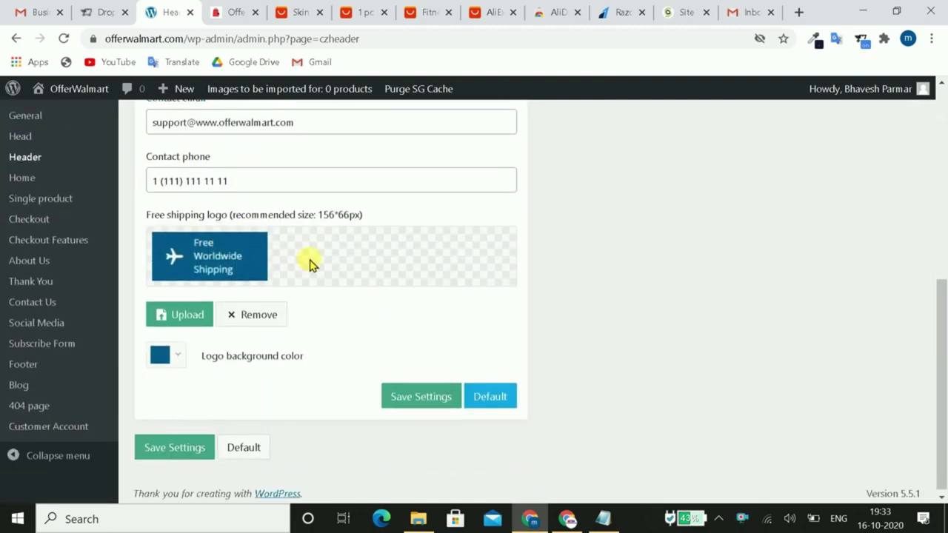
{"action": "scroll", "coordinate": [311, 262], "scroll_direction": "up", "scroll_amount": 3}
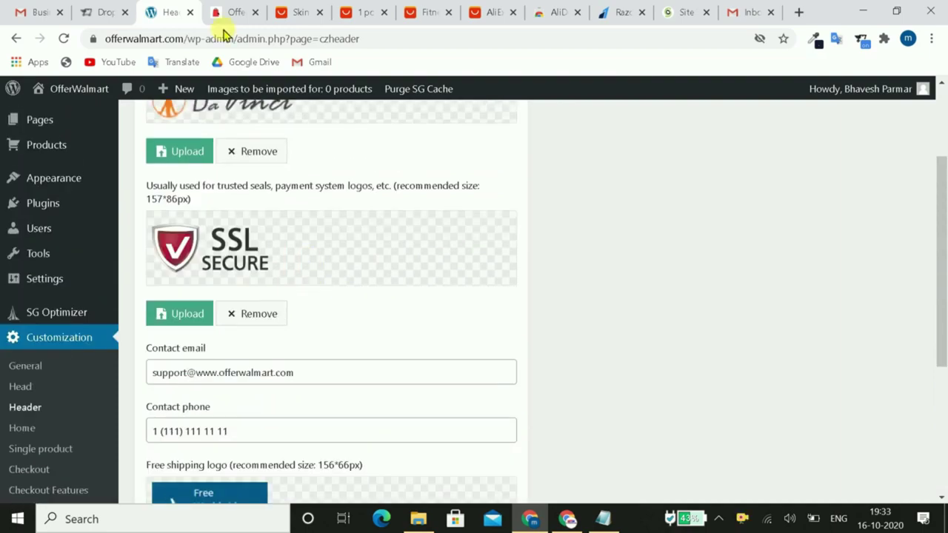
{"action": "left_click", "coordinate": [244, 6]}
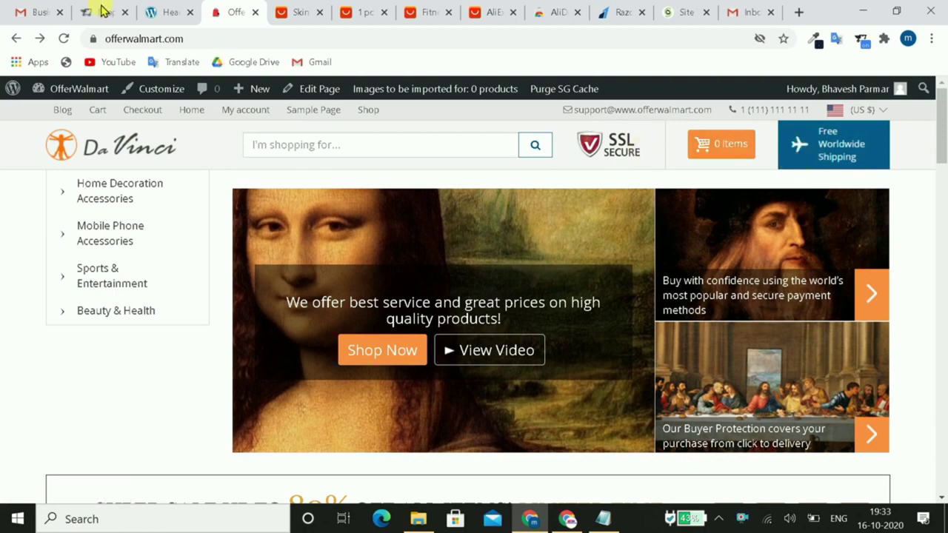
{"action": "left_click", "coordinate": [157, 6]}
{"action": "scroll", "coordinate": [307, 264], "scroll_direction": "up", "scroll_amount": 2}
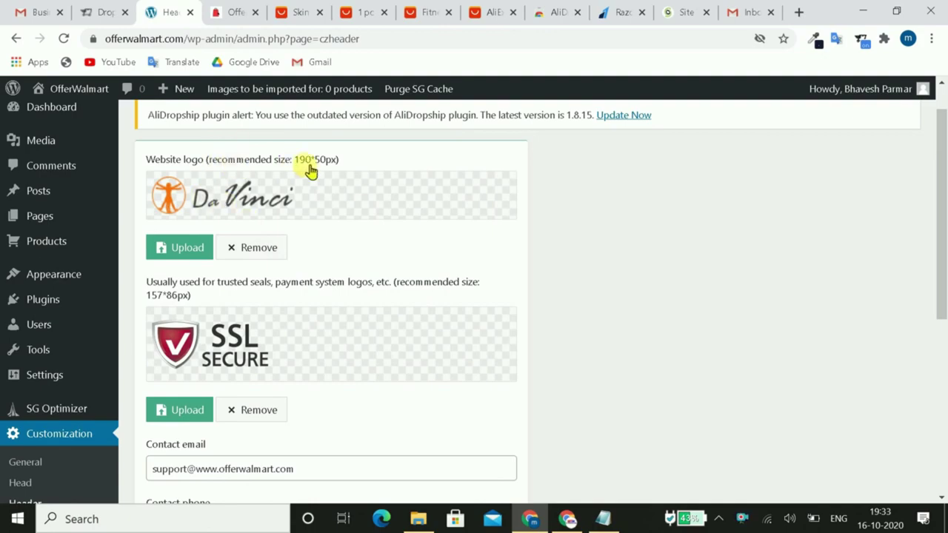
Make the OfferWalmart cart image from the Media Library the website logo, then return to remove.bg.
{"action": "left_click", "coordinate": [178, 248]}
{"action": "left_click", "coordinate": [192, 269]}
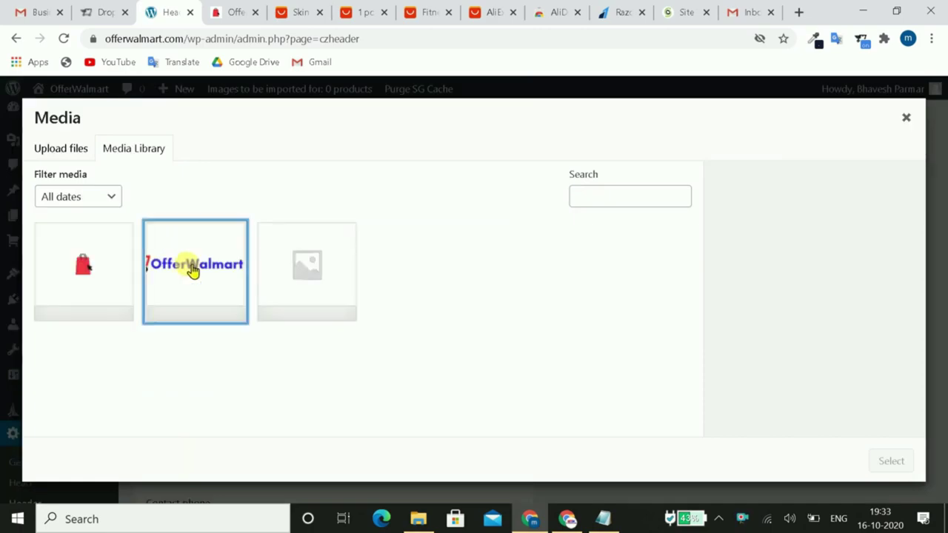
{"action": "left_click", "coordinate": [881, 463]}
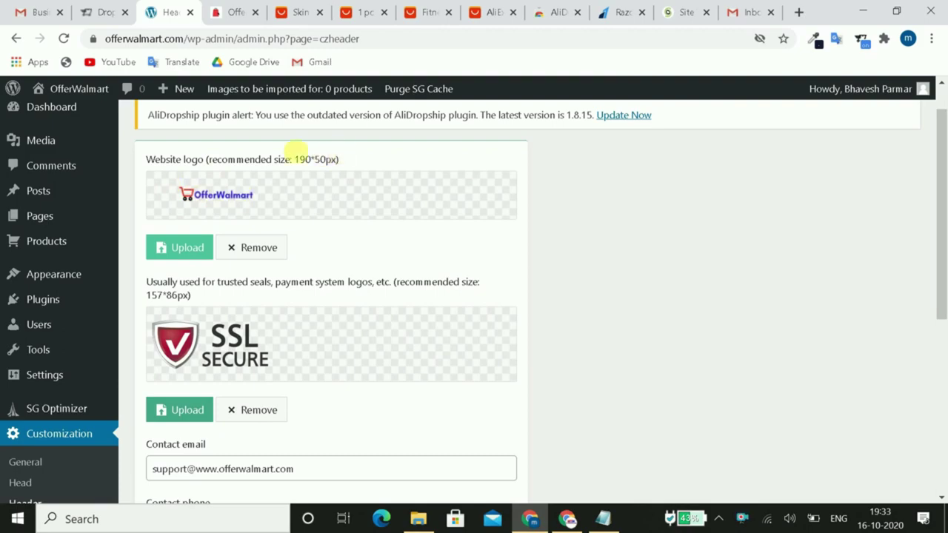
{"action": "left_click", "coordinate": [566, 520]}
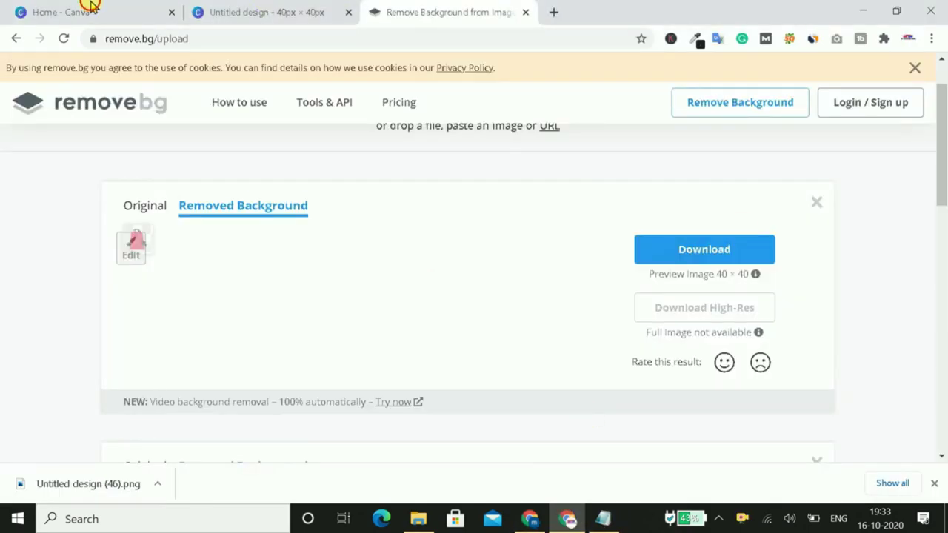
Create a new custom-size 190 × 60 px design in Canva.
{"action": "left_click", "coordinate": [89, 6]}
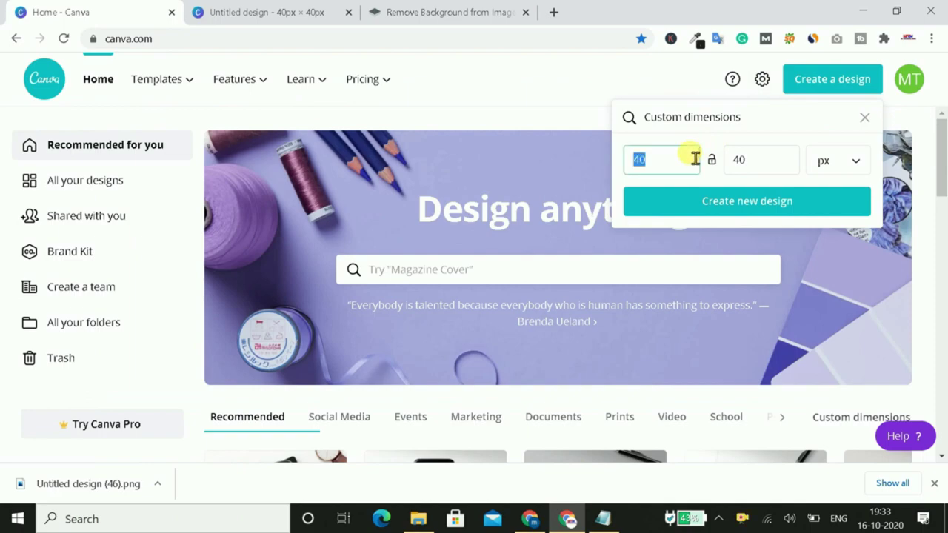
{"action": "left_click", "coordinate": [761, 165]}
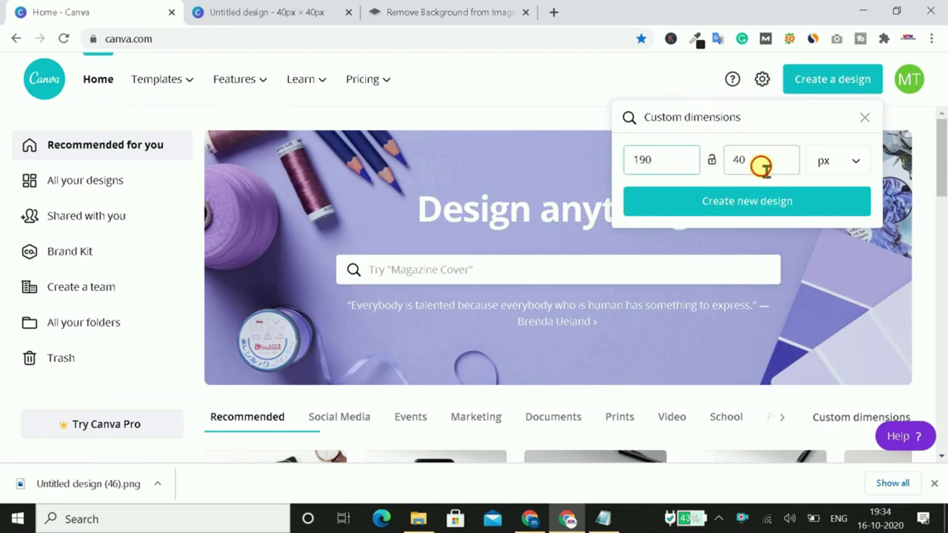
{"action": "type", "text": "60"}
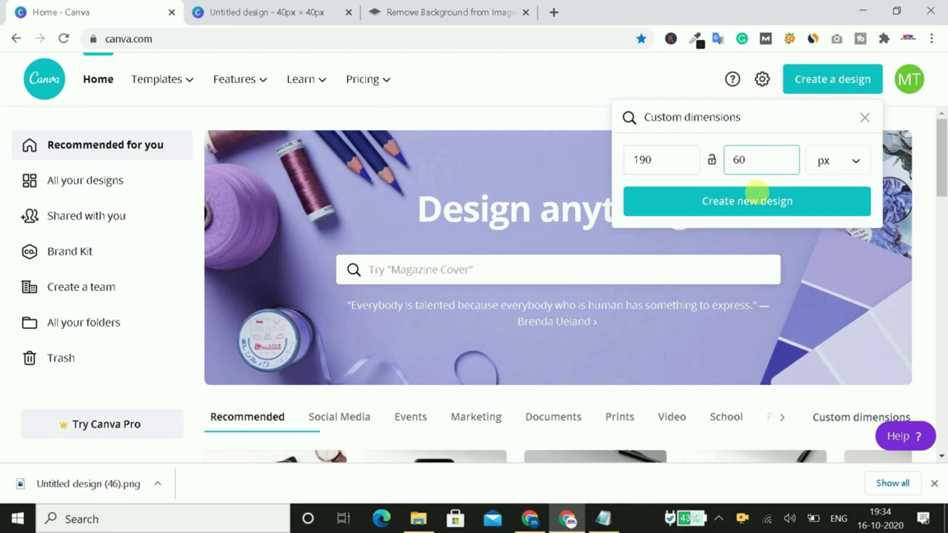
{"action": "left_click", "coordinate": [757, 197]}
Search Elements for 'shop' and add the red shopping bag to the design.
{"action": "left_click", "coordinate": [20, 275]}
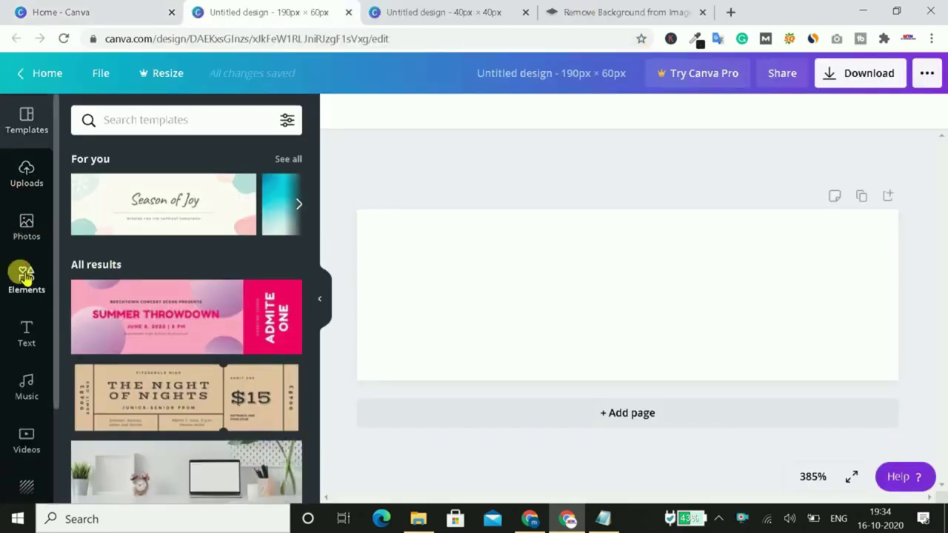
{"action": "left_click", "coordinate": [153, 125]}
{"action": "type", "text": "shop"}
{"action": "key", "text": "Return"}
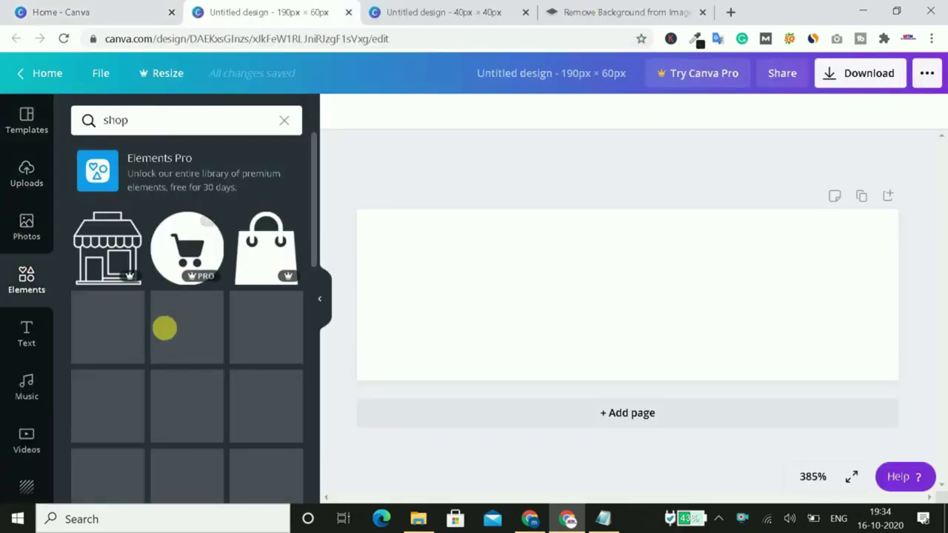
{"action": "scroll", "coordinate": [163, 329], "scroll_direction": "down", "scroll_amount": 2}
{"action": "left_click", "coordinate": [120, 324]}
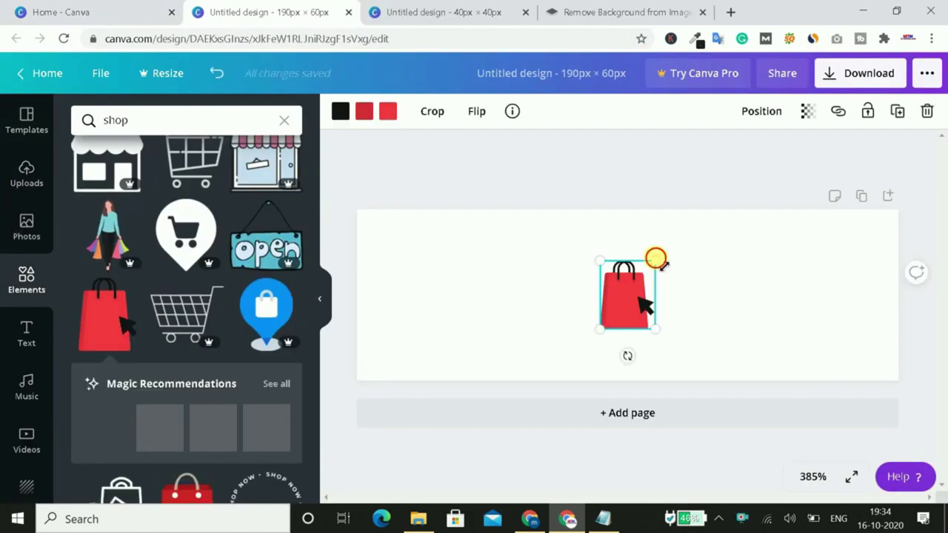
Arrange and resize the red bag so it sits left of the OfferWalmart text.
{"action": "left_click_drag", "start_coordinate": [641, 302], "coordinate": [507, 306]}
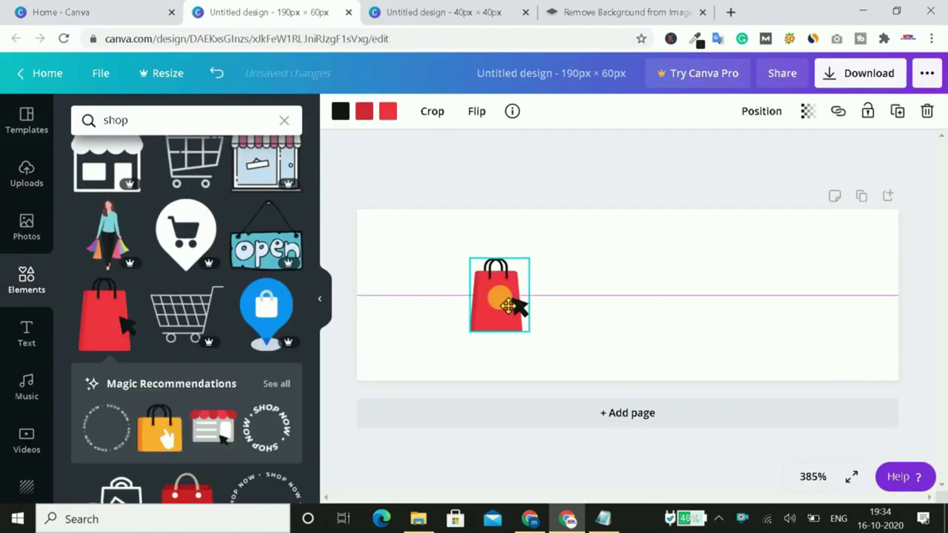
{"action": "left_click", "coordinate": [589, 296]}
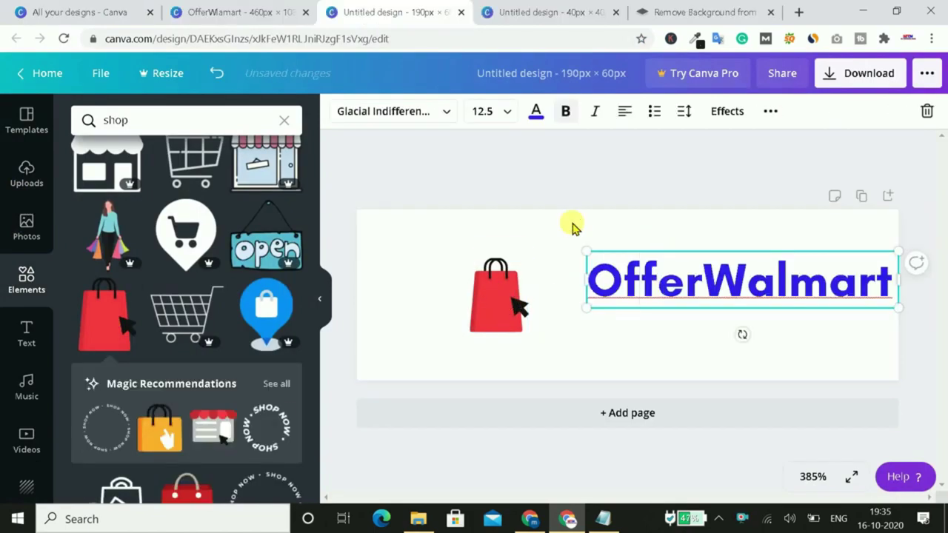
{"action": "left_click_drag", "start_coordinate": [517, 308], "coordinate": [478, 345]}
{"action": "left_click_drag", "start_coordinate": [665, 294], "coordinate": [578, 304]}
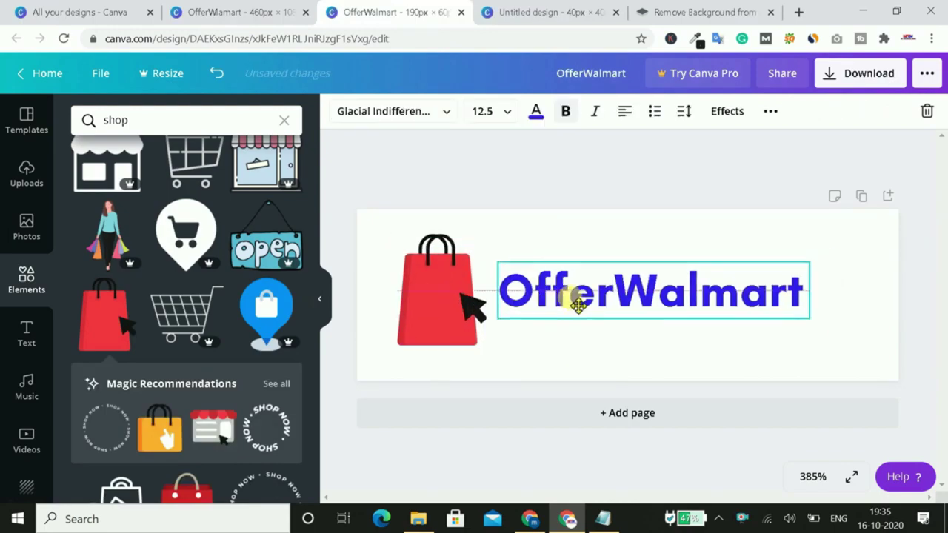
{"action": "left_click", "coordinate": [477, 307]}
{"action": "left_click_drag", "start_coordinate": [487, 343], "coordinate": [461, 307]}
Download the finished logo design as a PNG.
{"action": "left_click", "coordinate": [807, 245]}
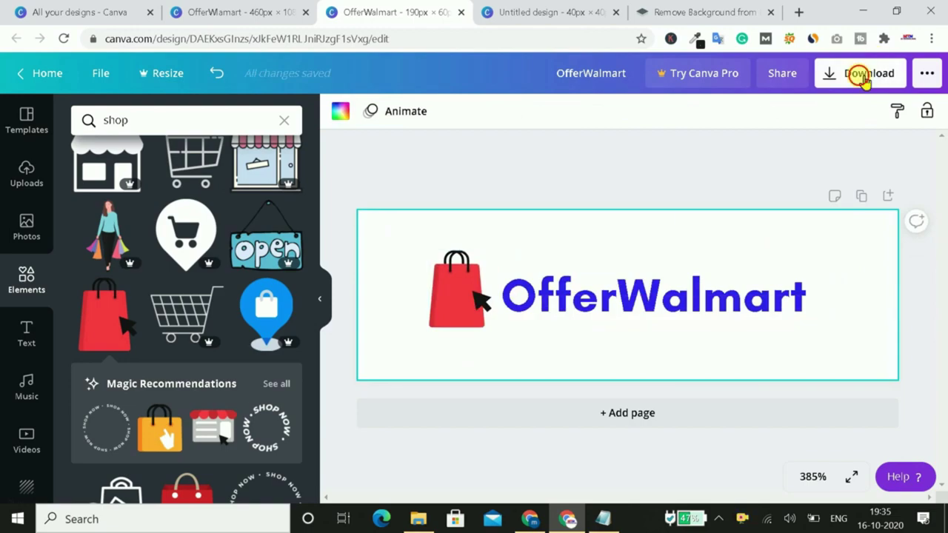
{"action": "left_click", "coordinate": [861, 76]}
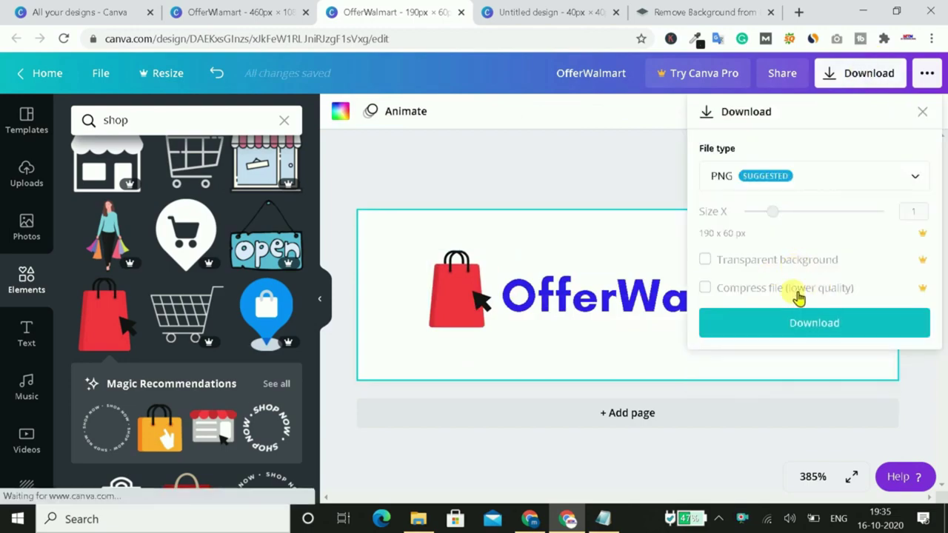
{"action": "left_click", "coordinate": [794, 328]}
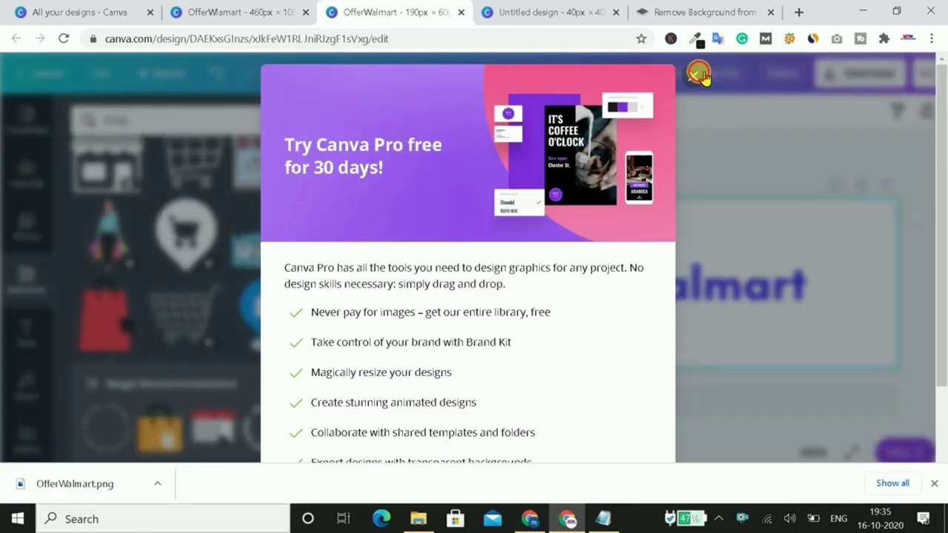
Remove OfferWalmart.png's background in remove.bg, download the cutout, and return to WordPress.
{"action": "left_click", "coordinate": [696, 74]}
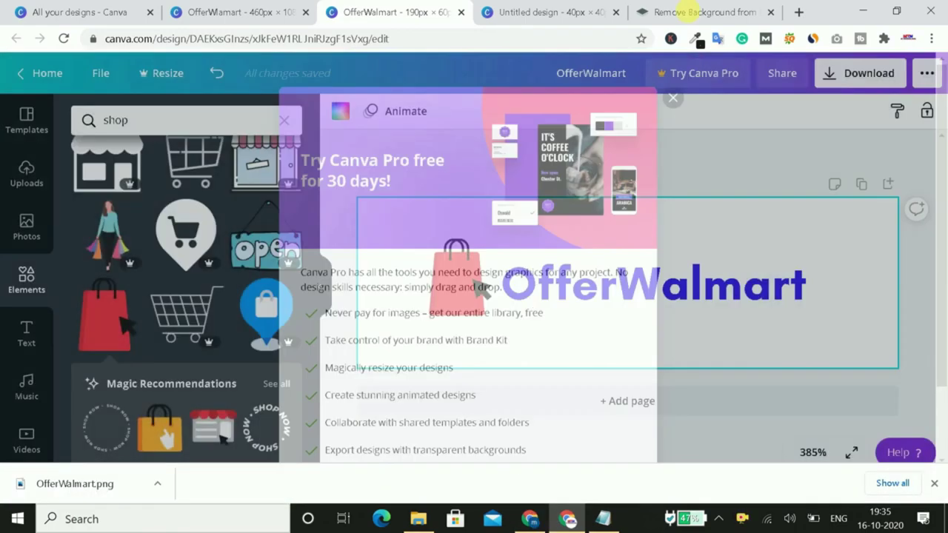
{"action": "left_click", "coordinate": [689, 12]}
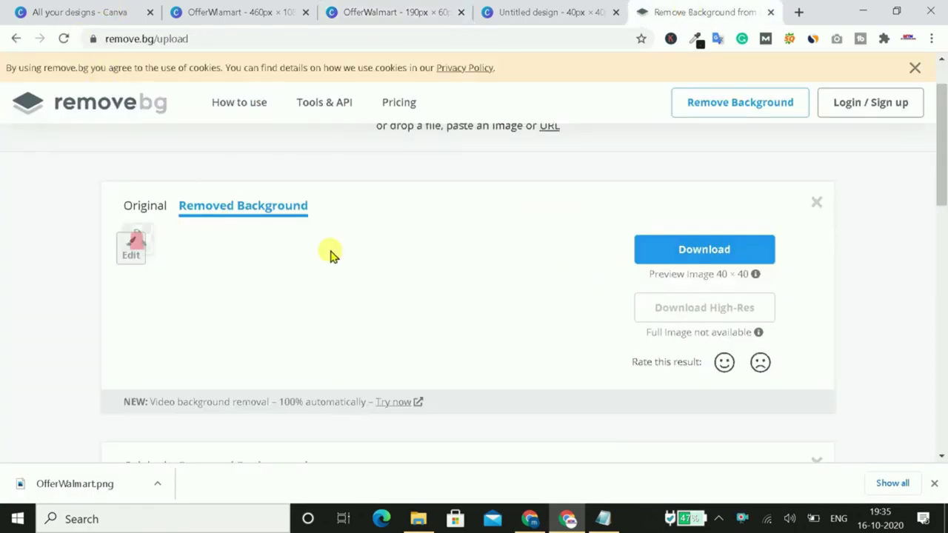
{"action": "scroll", "coordinate": [332, 254], "scroll_direction": "up", "scroll_amount": 1}
{"action": "left_click_drag", "start_coordinate": [46, 481], "coordinate": [396, 294]}
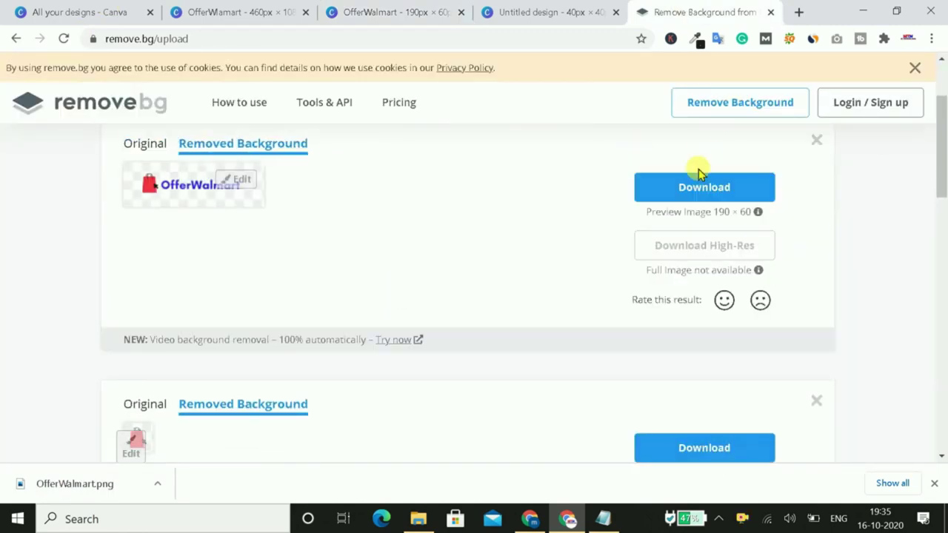
{"action": "left_click", "coordinate": [701, 185]}
{"action": "left_click", "coordinate": [535, 519]}
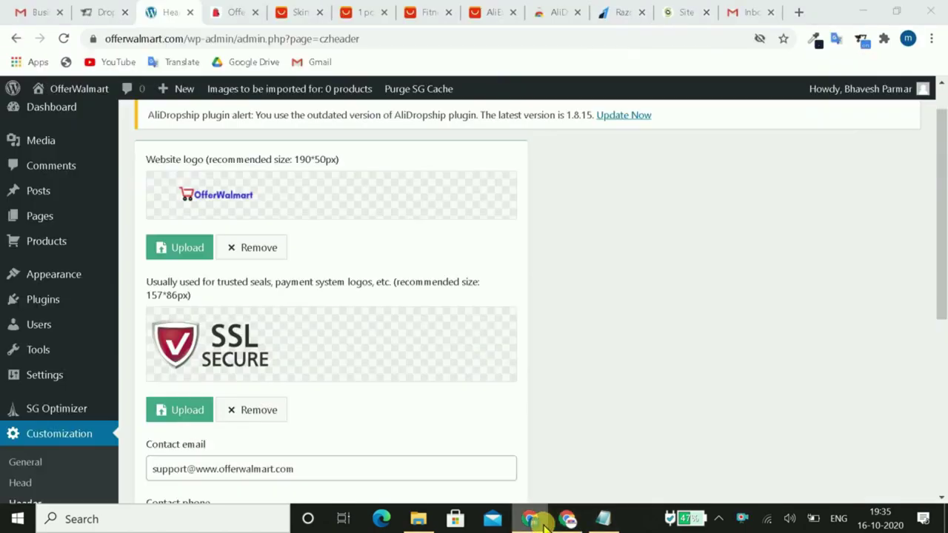
Upload the background-removed OfferWalmart logo and set it as the website logo.
{"action": "left_click", "coordinate": [204, 253]}
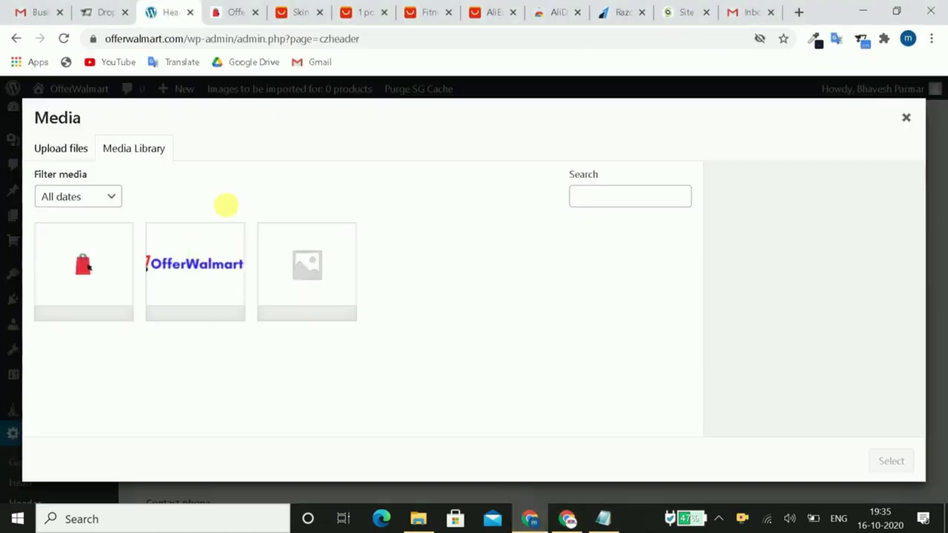
{"action": "left_click", "coordinate": [71, 154]}
{"action": "left_click", "coordinate": [456, 331]}
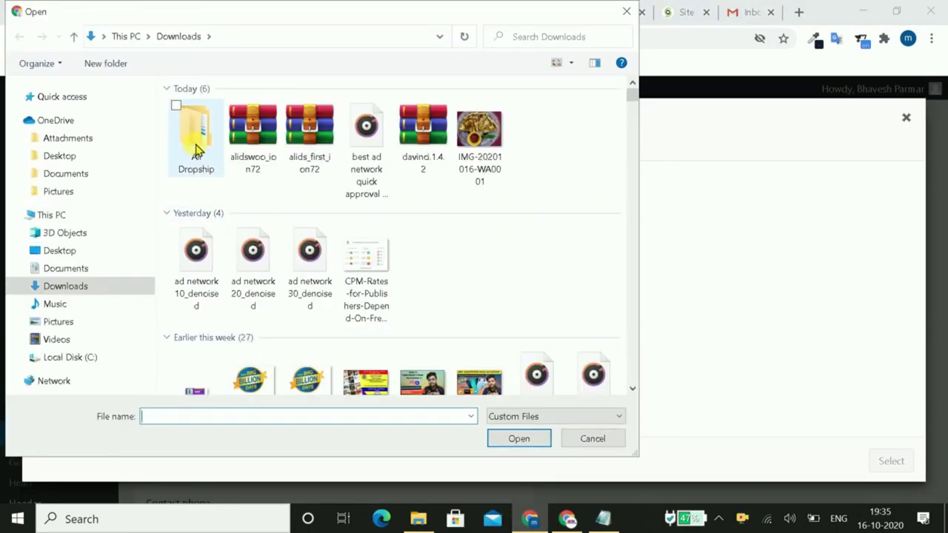
{"action": "left_click", "coordinate": [192, 133]}
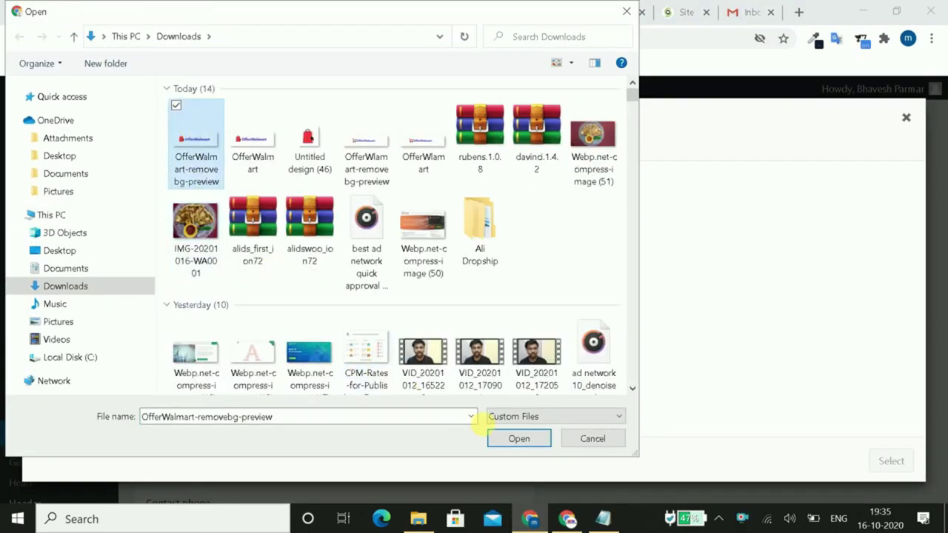
{"action": "left_click", "coordinate": [517, 439]}
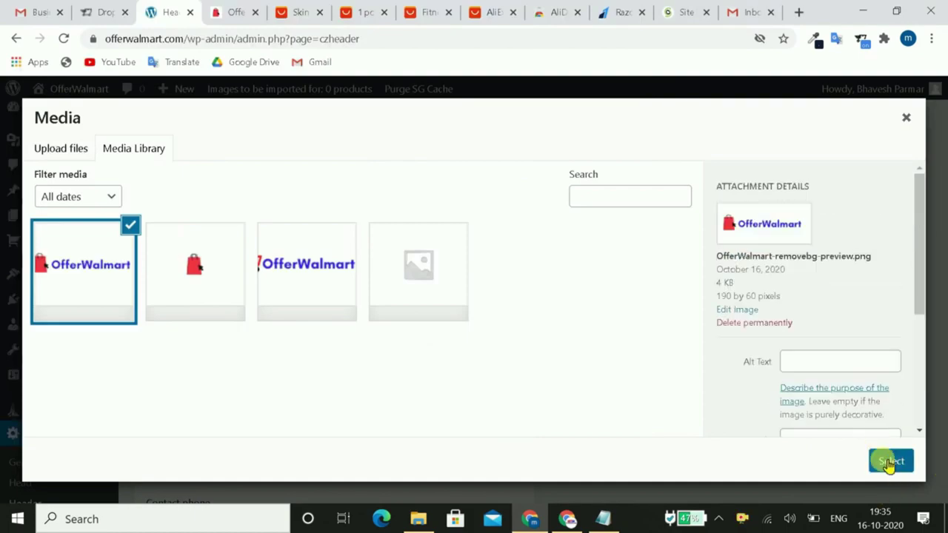
{"action": "left_click", "coordinate": [889, 462]}
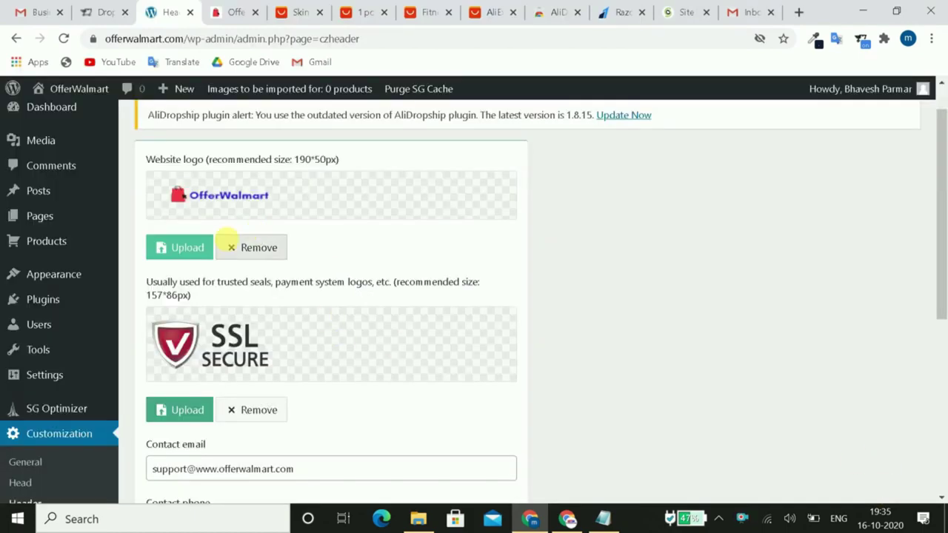
Save the header settings and reload the live storefront to see the new logo.
{"action": "scroll", "coordinate": [229, 223], "scroll_direction": "down", "scroll_amount": 5}
{"action": "left_click", "coordinate": [416, 394]}
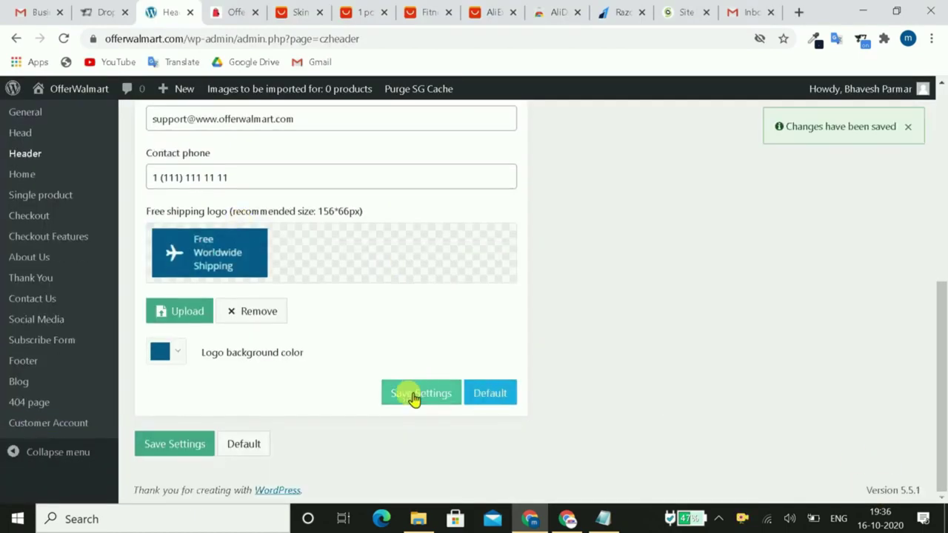
{"action": "left_click", "coordinate": [234, 12]}
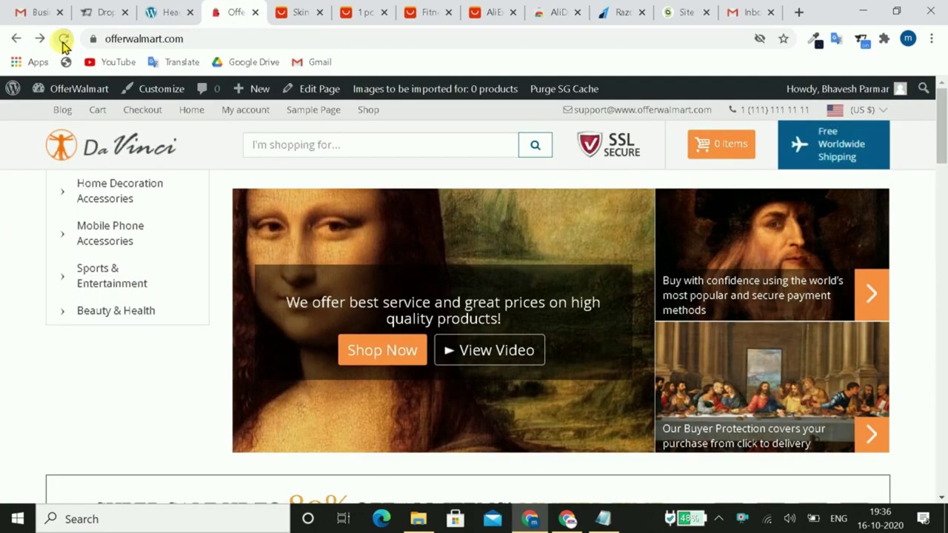
{"action": "left_click", "coordinate": [63, 39]}
Save the header settings again in admin, then go to Home customization.
{"action": "mouse_move", "coordinate": [164, 253]}
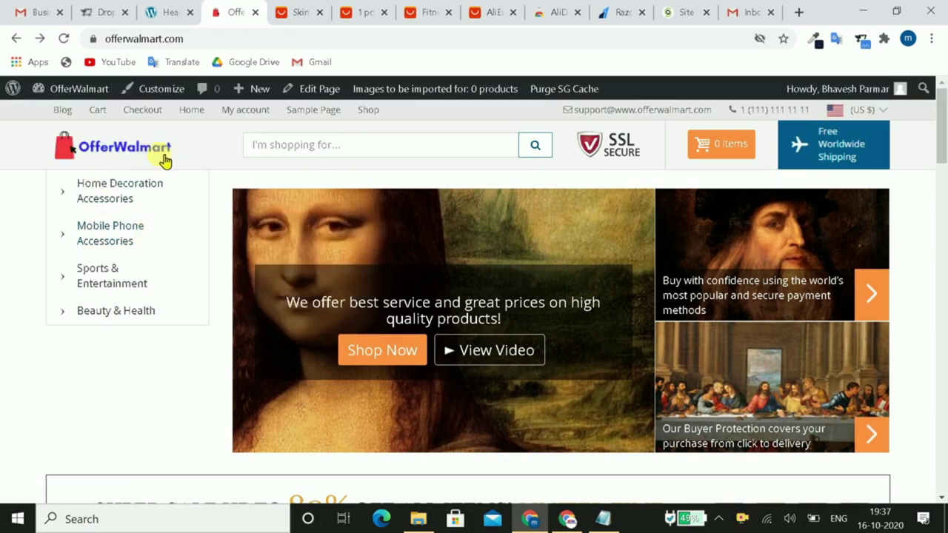
{"action": "left_click", "coordinate": [170, 12]}
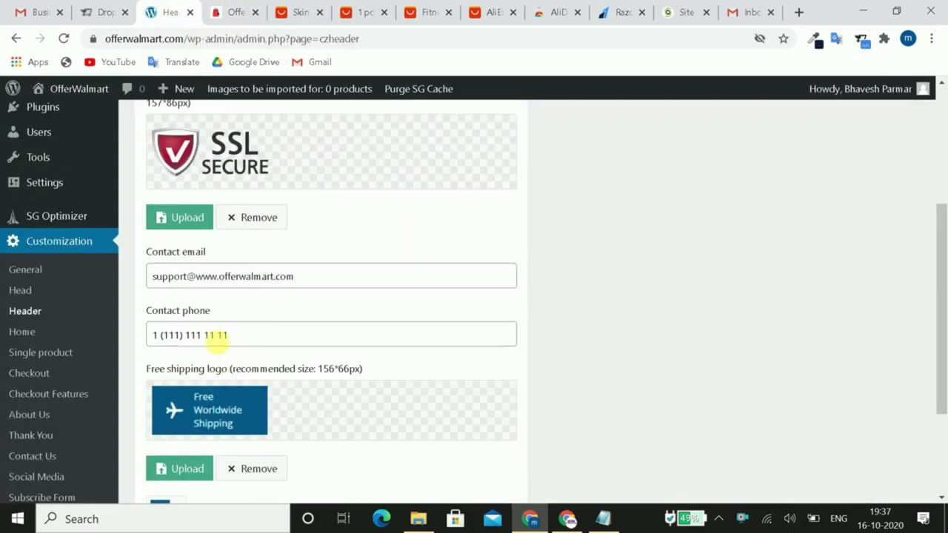
{"action": "scroll", "coordinate": [221, 337], "scroll_direction": "down", "scroll_amount": 1}
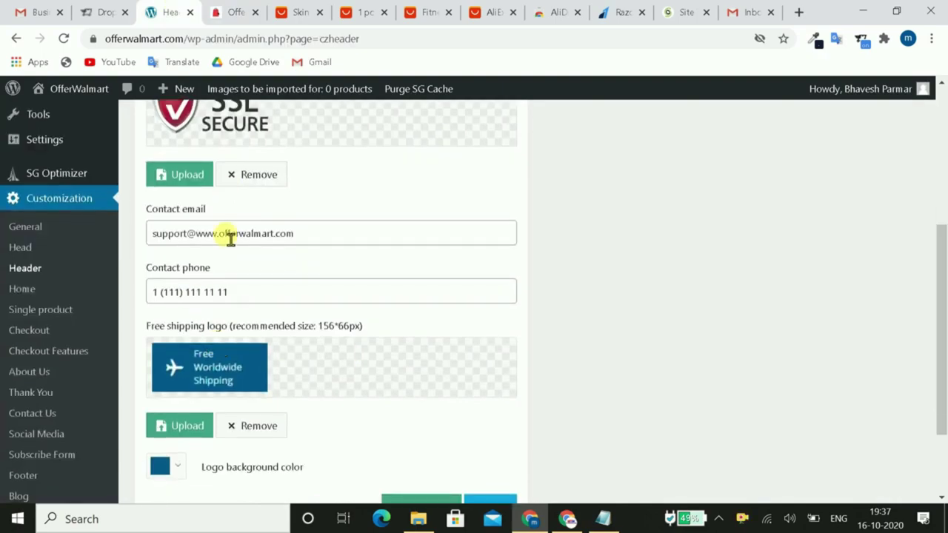
{"action": "scroll", "coordinate": [182, 311], "scroll_direction": "down", "scroll_amount": 2}
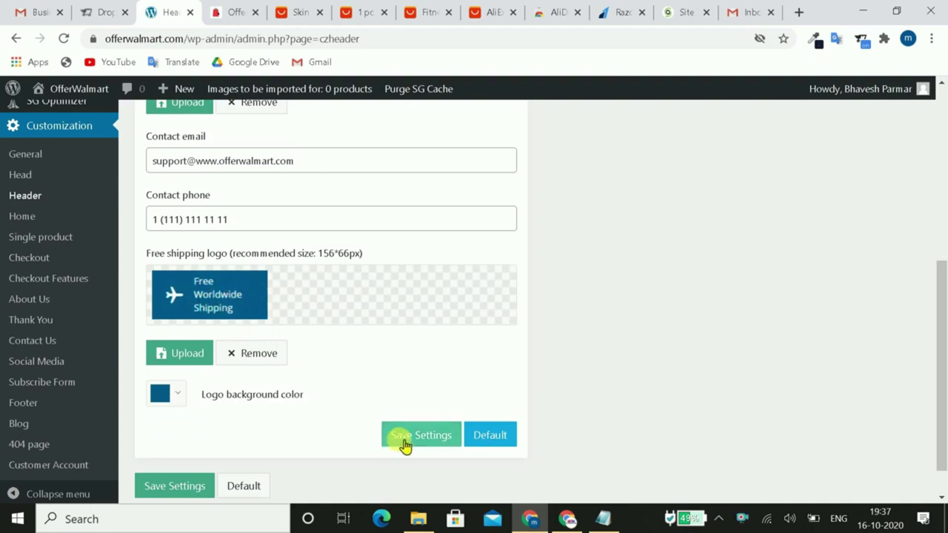
{"action": "left_click", "coordinate": [404, 441]}
{"action": "scroll", "coordinate": [232, 170], "scroll_direction": "up", "scroll_amount": 3}
{"action": "scroll", "coordinate": [231, 165], "scroll_direction": "down", "scroll_amount": 2}
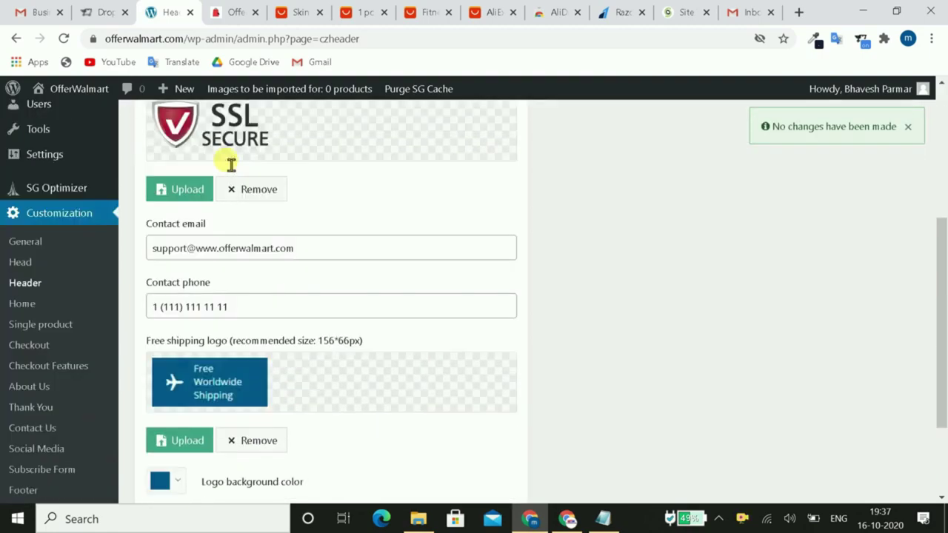
{"action": "scroll", "coordinate": [31, 333], "scroll_direction": "down", "scroll_amount": 1}
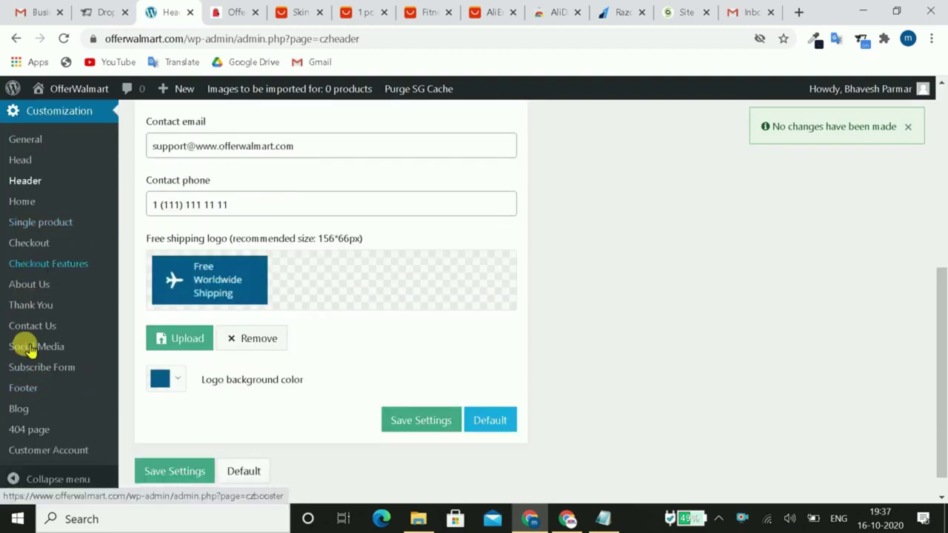
{"action": "left_click", "coordinate": [24, 207]}
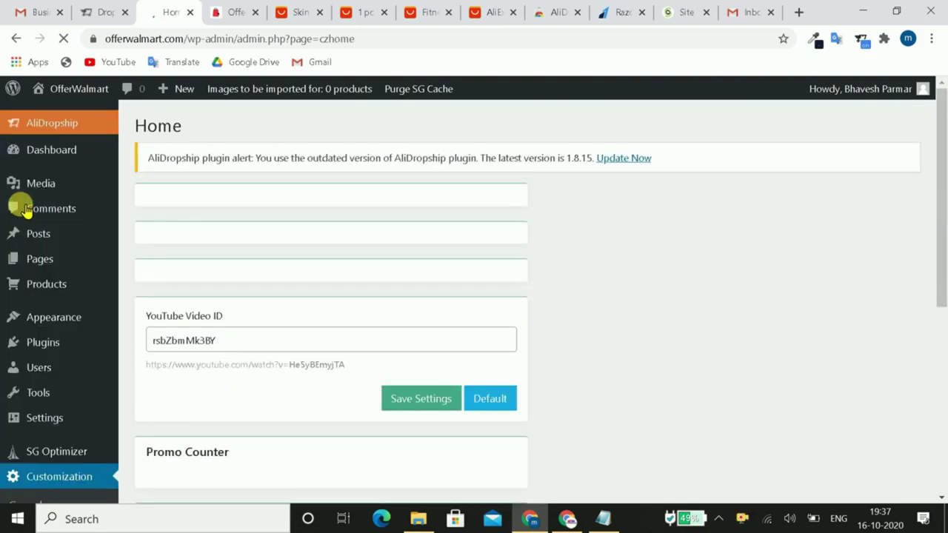
Compare the Home settings' main image and text with the storefront, then start a new-tab search for 'unsplash'.
{"action": "scroll", "coordinate": [304, 356], "scroll_direction": "down", "scroll_amount": 4}
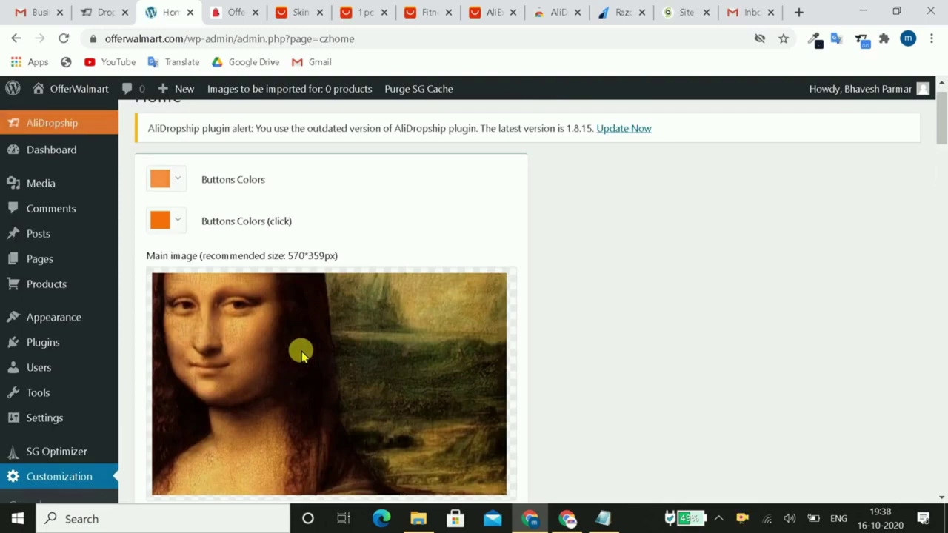
{"action": "scroll", "coordinate": [302, 354], "scroll_direction": "down", "scroll_amount": 3}
{"action": "scroll", "coordinate": [303, 353], "scroll_direction": "up", "scroll_amount": 3}
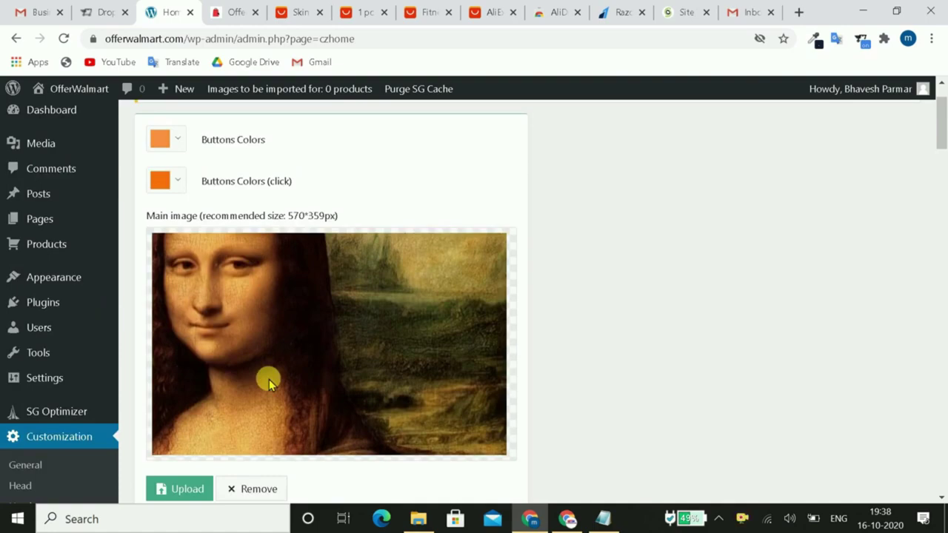
{"action": "scroll", "coordinate": [270, 345], "scroll_direction": "down", "scroll_amount": 1}
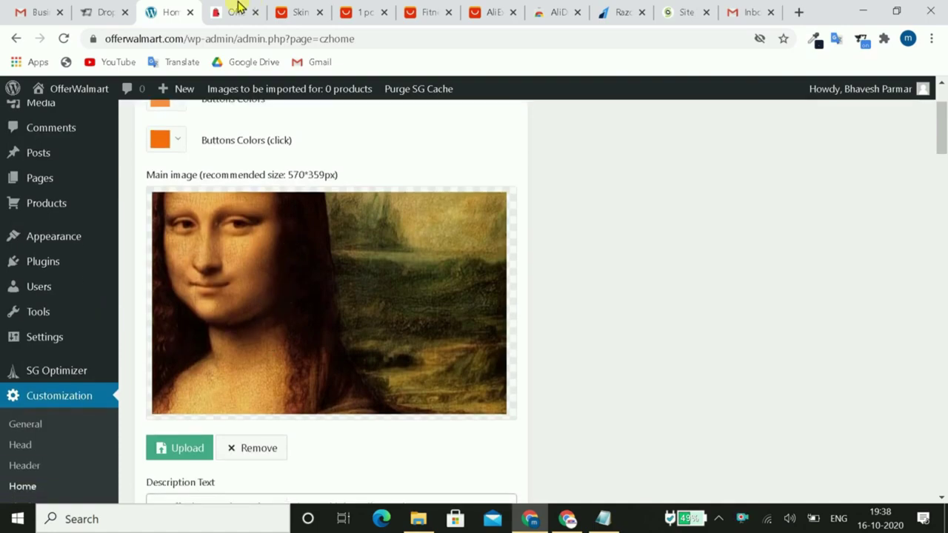
{"action": "left_click", "coordinate": [237, 10]}
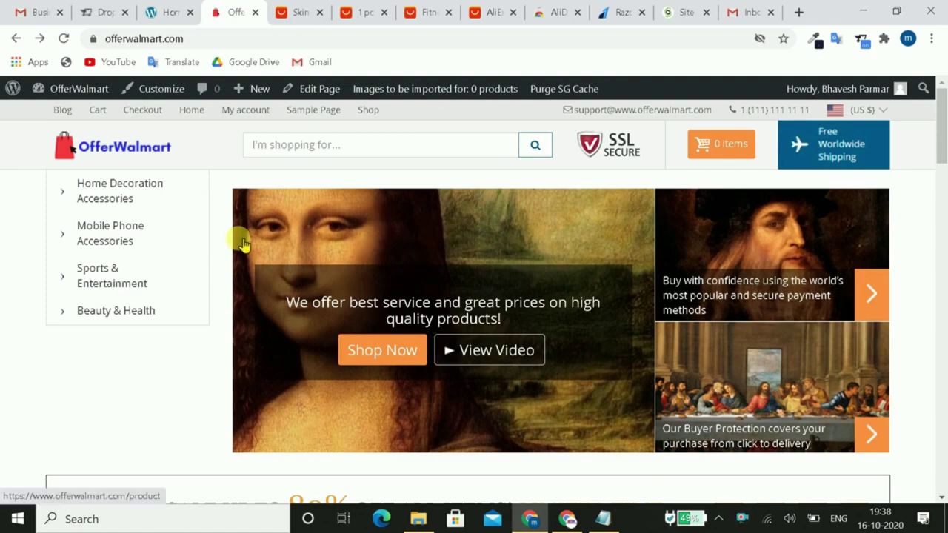
{"action": "left_click", "coordinate": [170, 10]}
{"action": "scroll", "coordinate": [306, 218], "scroll_direction": "up", "scroll_amount": 1}
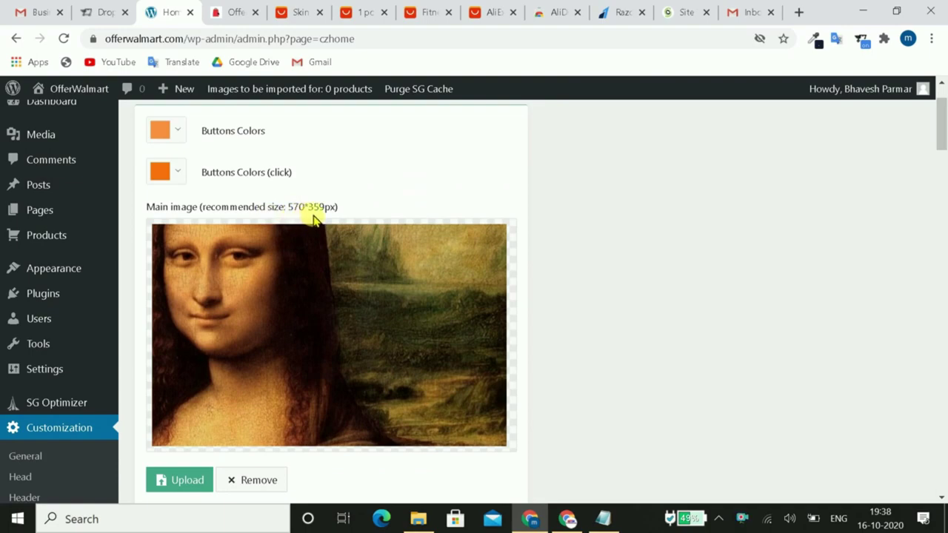
{"action": "scroll", "coordinate": [330, 217], "scroll_direction": "down", "scroll_amount": 7}
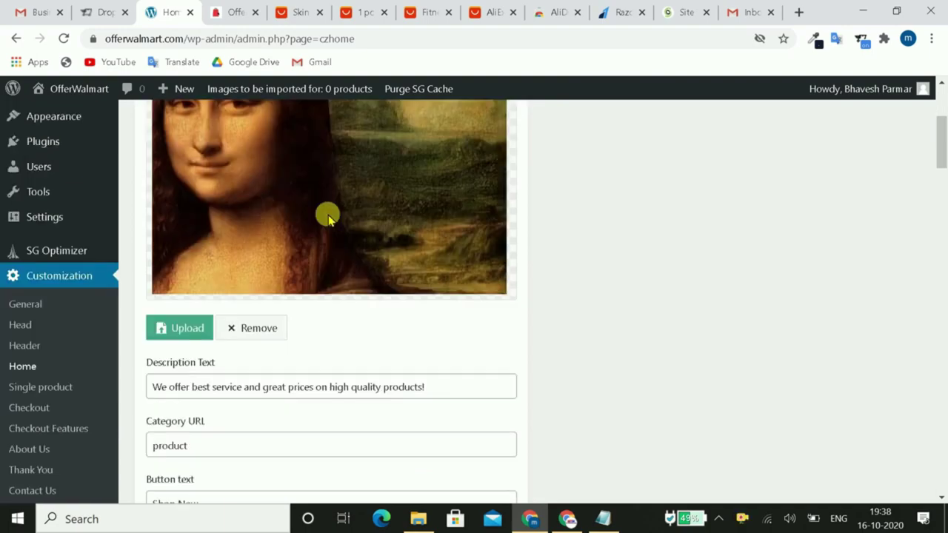
{"action": "scroll", "coordinate": [338, 222], "scroll_direction": "up", "scroll_amount": 3}
{"action": "scroll", "coordinate": [333, 219], "scroll_direction": "up", "scroll_amount": 6}
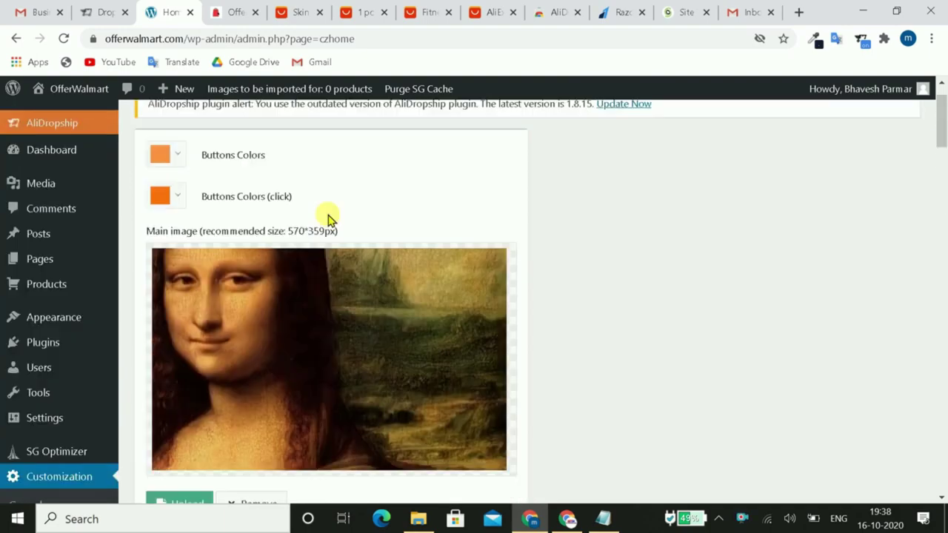
{"action": "left_click", "coordinate": [797, 15]}
{"action": "type", "text": "u"}
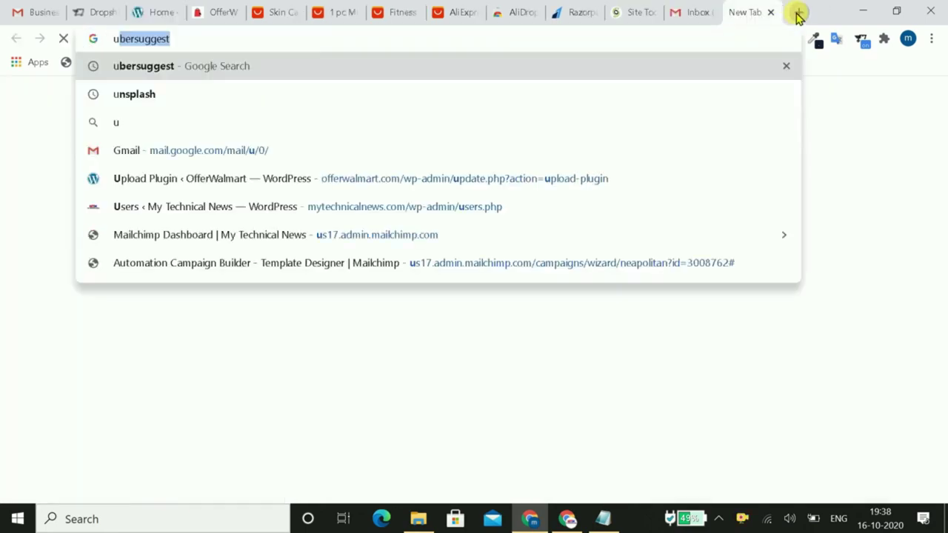
{"action": "type", "text": "ns"}
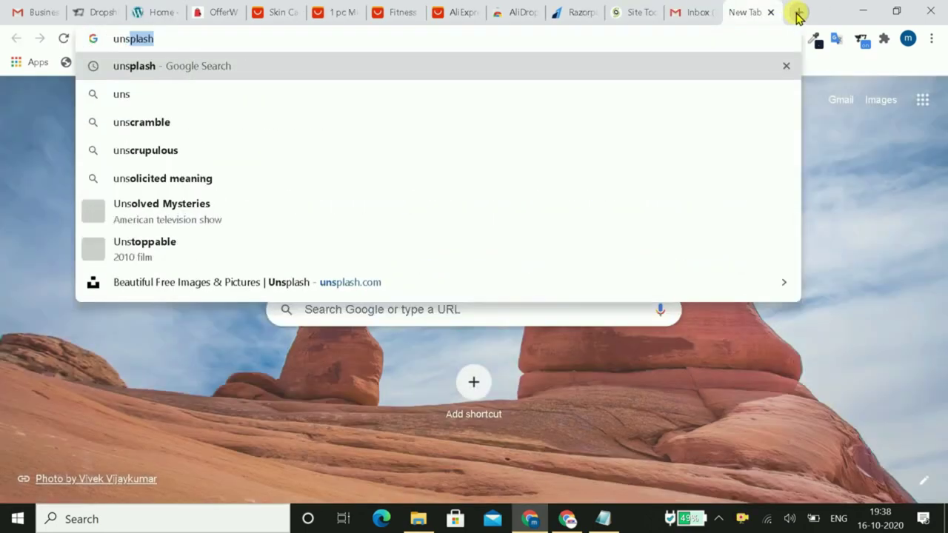
{"action": "type", "text": "plash"}
Search the web for unsplash and open the Unsplash website.
{"action": "key", "text": "Return"}
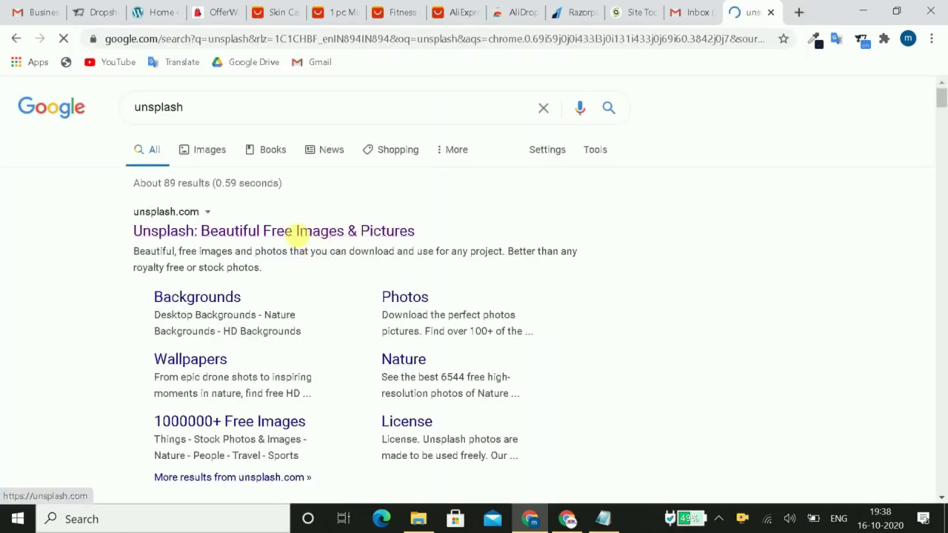
{"action": "left_click", "coordinate": [295, 234]}
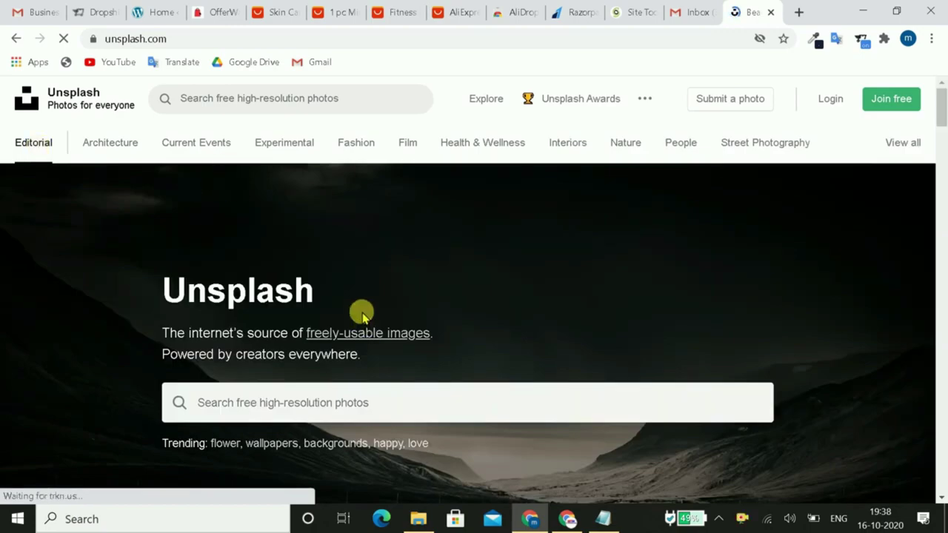
{"action": "scroll", "coordinate": [363, 313], "scroll_direction": "down", "scroll_amount": 2}
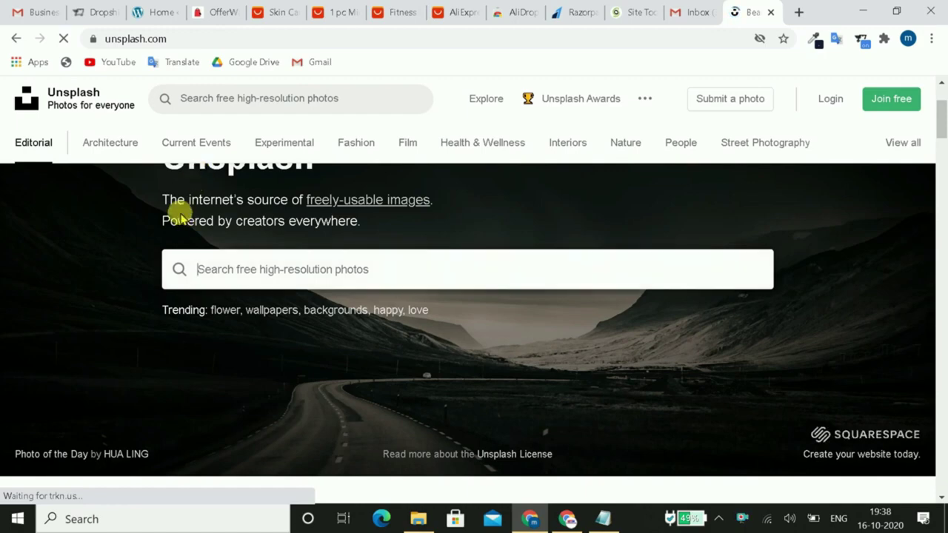
Search Unsplash for 'home decoration' and scroll through the photo results.
{"action": "type", "text": "home d"}
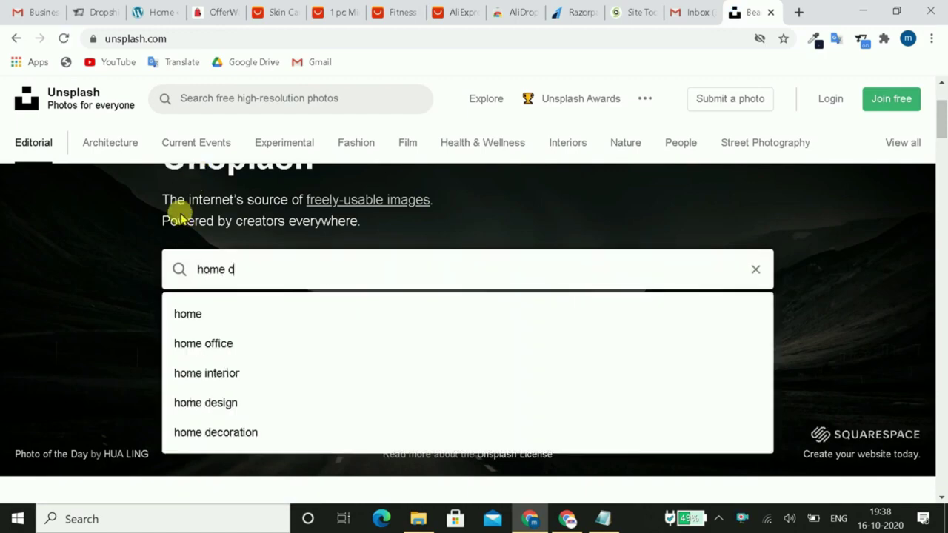
{"action": "key", "text": "Down"}
{"action": "key", "text": "Down"}
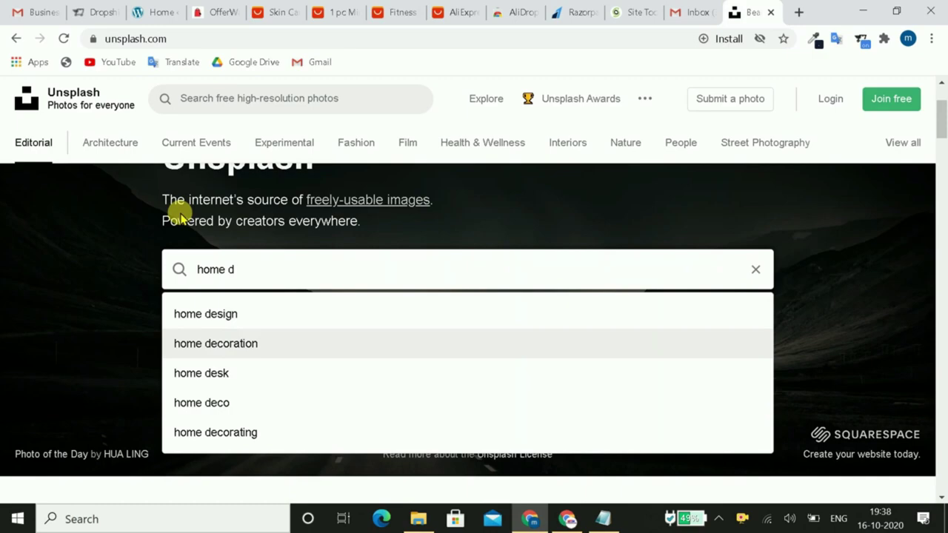
{"action": "key", "text": "Return"}
{"action": "scroll", "coordinate": [372, 445], "scroll_direction": "down", "scroll_amount": 6}
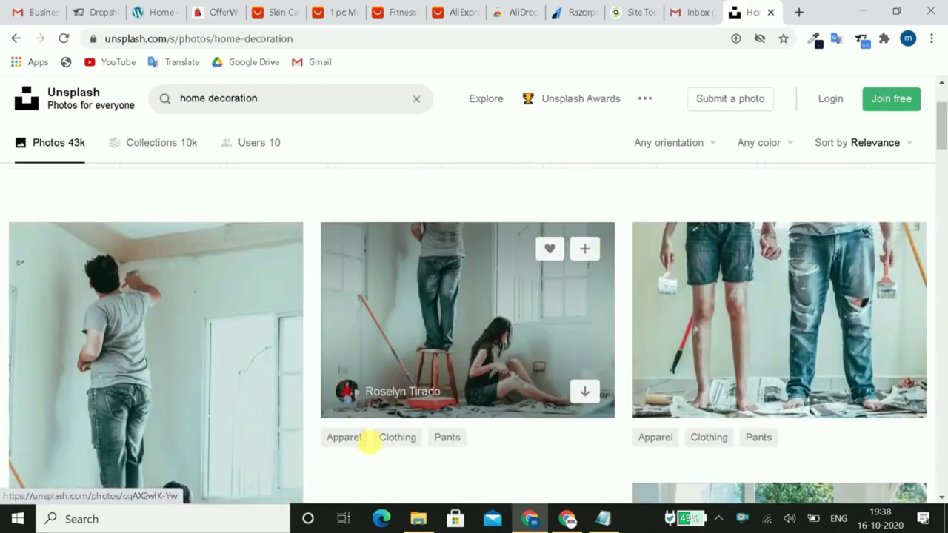
{"action": "scroll", "coordinate": [375, 447], "scroll_direction": "down", "scroll_amount": 10}
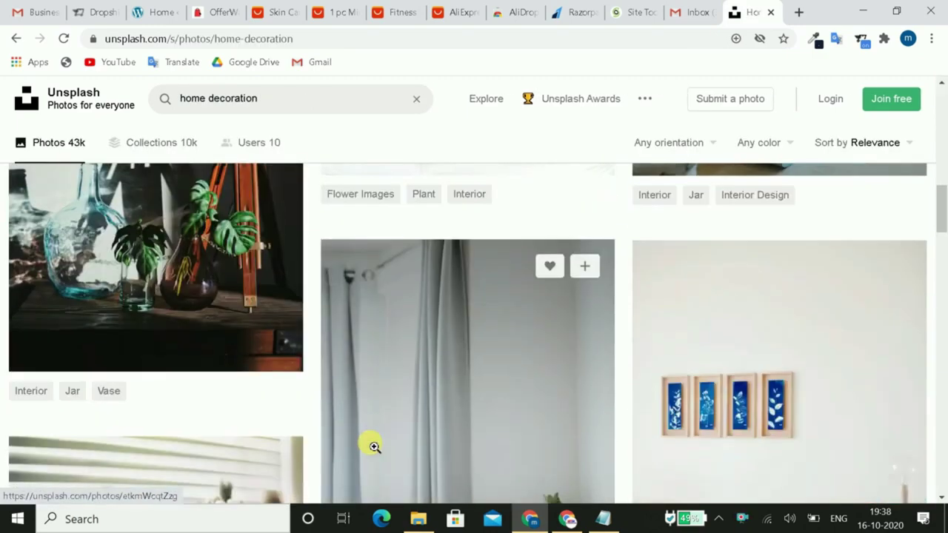
{"action": "scroll", "coordinate": [374, 448], "scroll_direction": "down", "scroll_amount": 8}
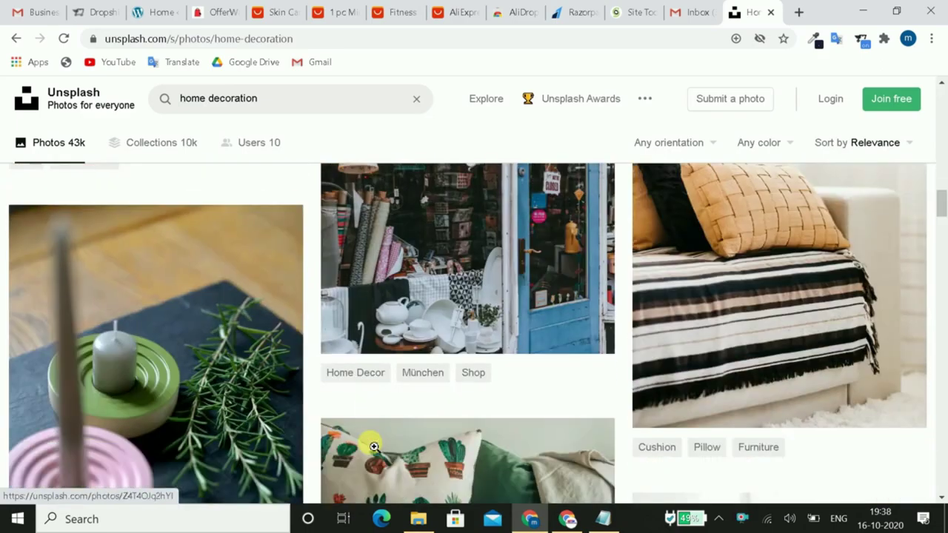
{"action": "scroll", "coordinate": [369, 443], "scroll_direction": "up", "scroll_amount": 2}
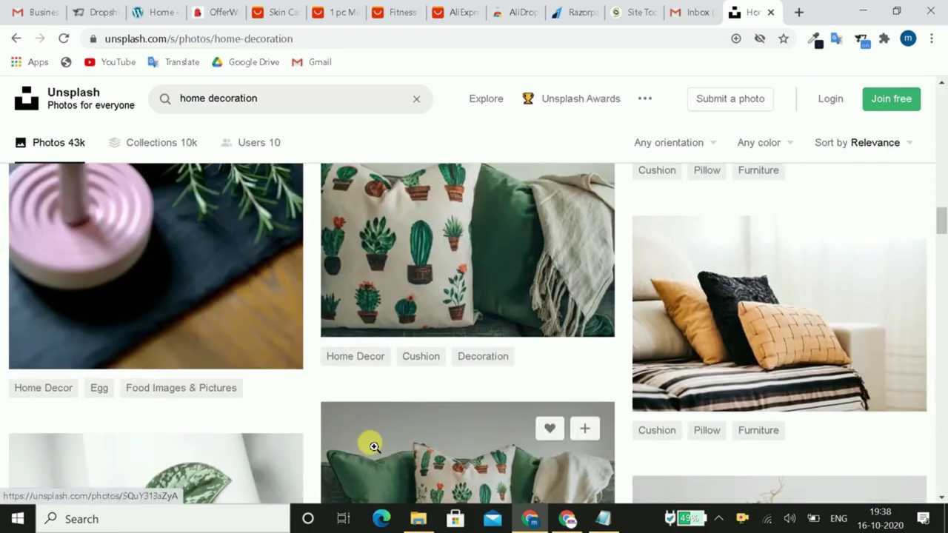
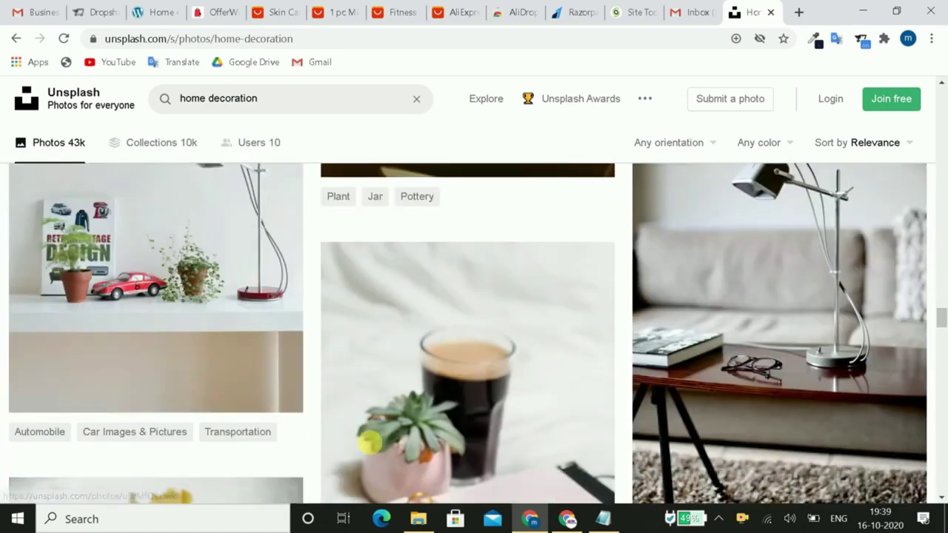
Download the Small (640x426) sofa photo from Unsplash and drop it into the WordPress media library.
{"action": "scroll", "coordinate": [374, 446], "scroll_direction": "down", "scroll_amount": 15}
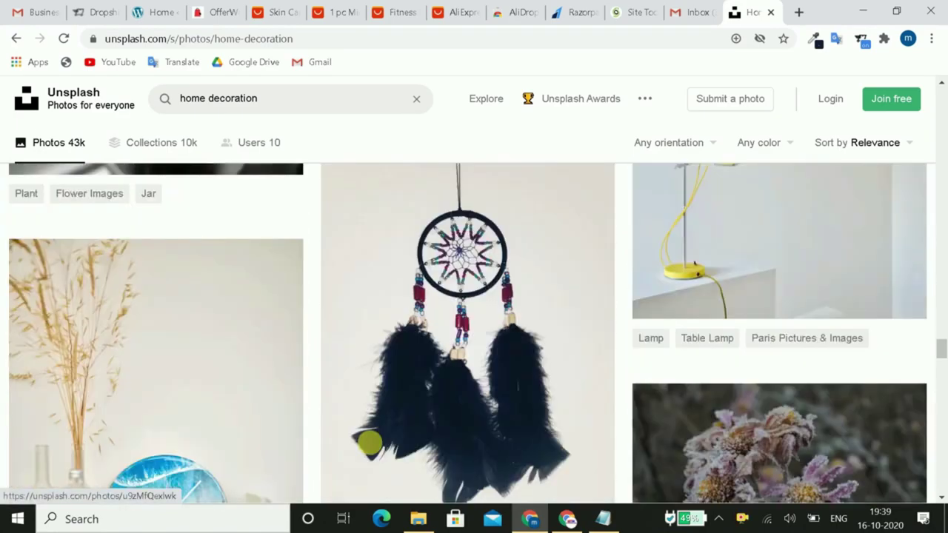
{"action": "scroll", "coordinate": [375, 447], "scroll_direction": "up", "scroll_amount": 3}
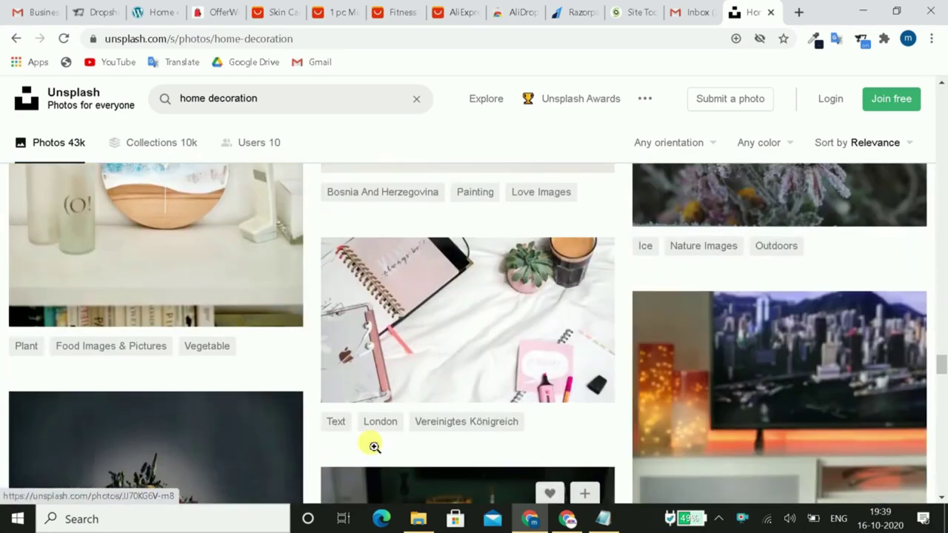
{"action": "scroll", "coordinate": [374, 447], "scroll_direction": "down", "scroll_amount": 3}
{"action": "scroll", "coordinate": [374, 447], "scroll_direction": "up", "scroll_amount": 3}
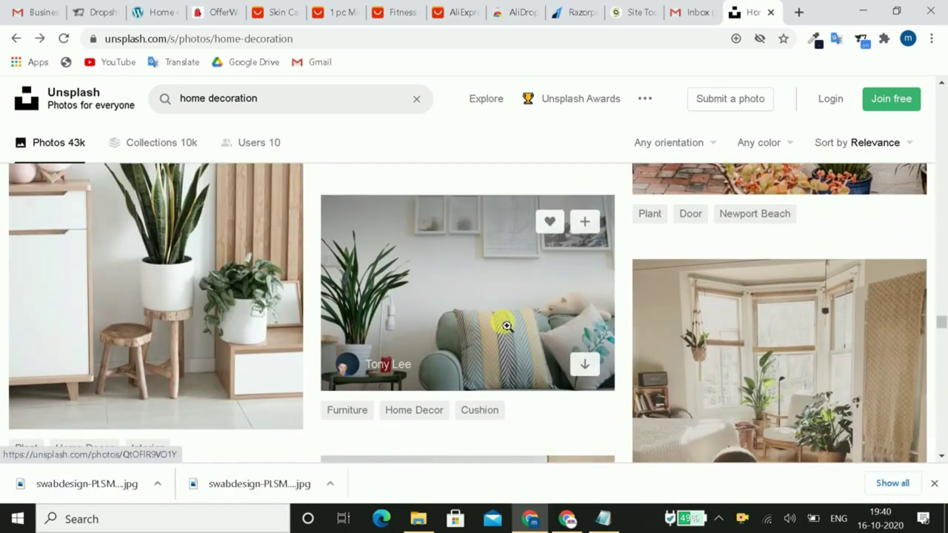
{"action": "left_click", "coordinate": [506, 326]}
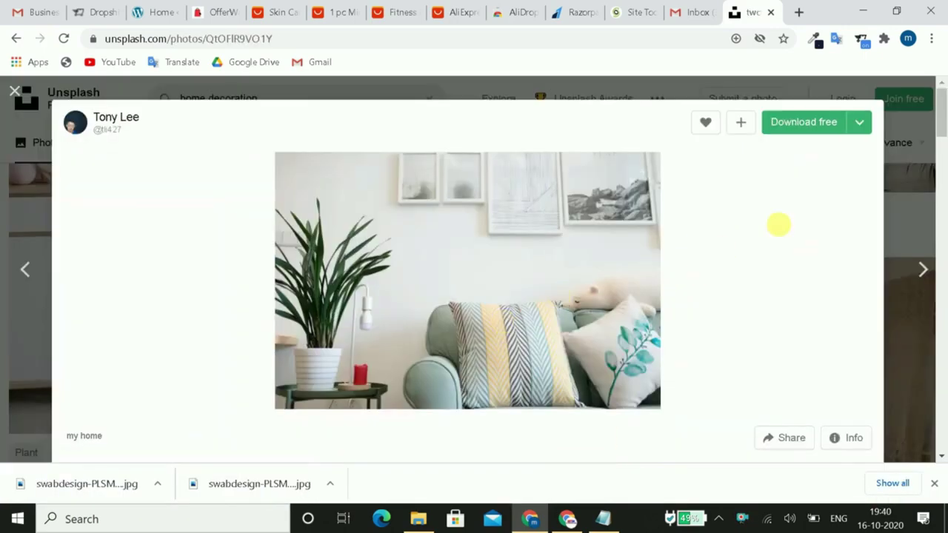
{"action": "left_click", "coordinate": [864, 123]}
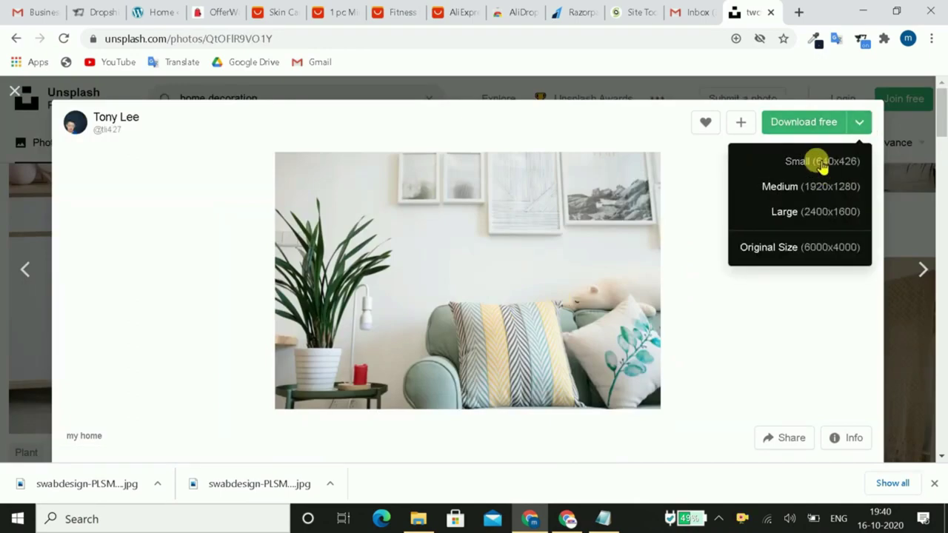
{"action": "left_click", "coordinate": [818, 162]}
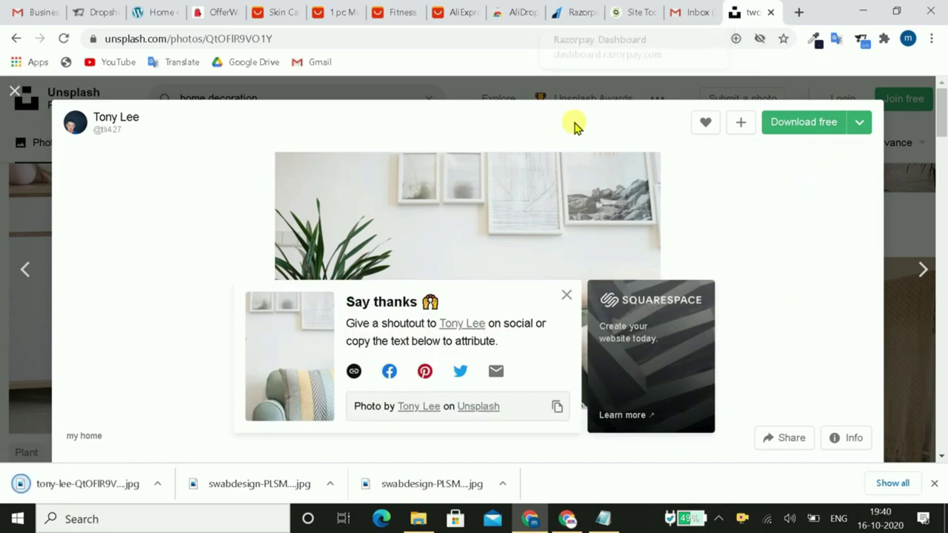
{"action": "key", "text": "ctrl+3"}
{"action": "left_click_drag", "start_coordinate": [57, 482], "coordinate": [413, 299]}
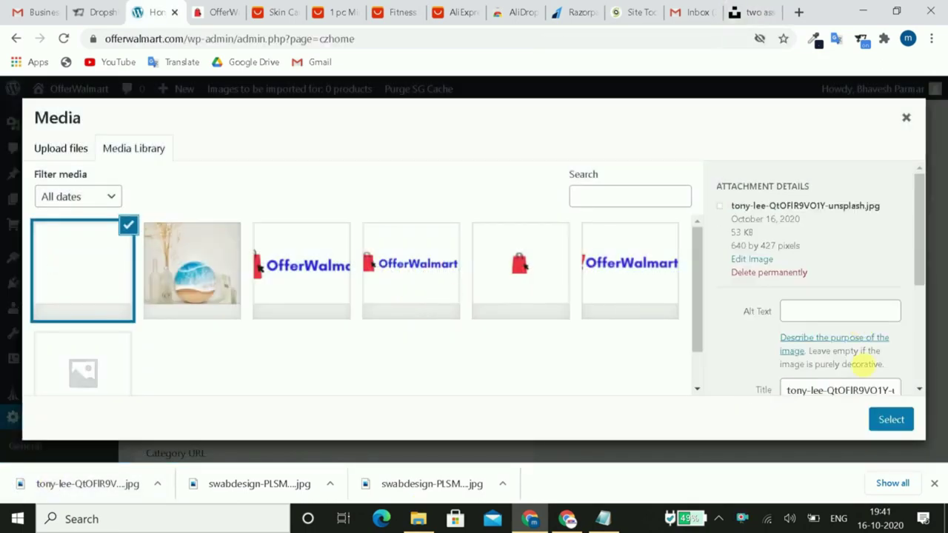
Select the uploaded sofa photo as the Home main image, save the settings, and reload the storefront.
{"action": "left_click", "coordinate": [891, 419]}
{"action": "scroll", "coordinate": [339, 260], "scroll_direction": "up", "scroll_amount": 1}
{"action": "scroll", "coordinate": [343, 262], "scroll_direction": "down", "scroll_amount": 1}
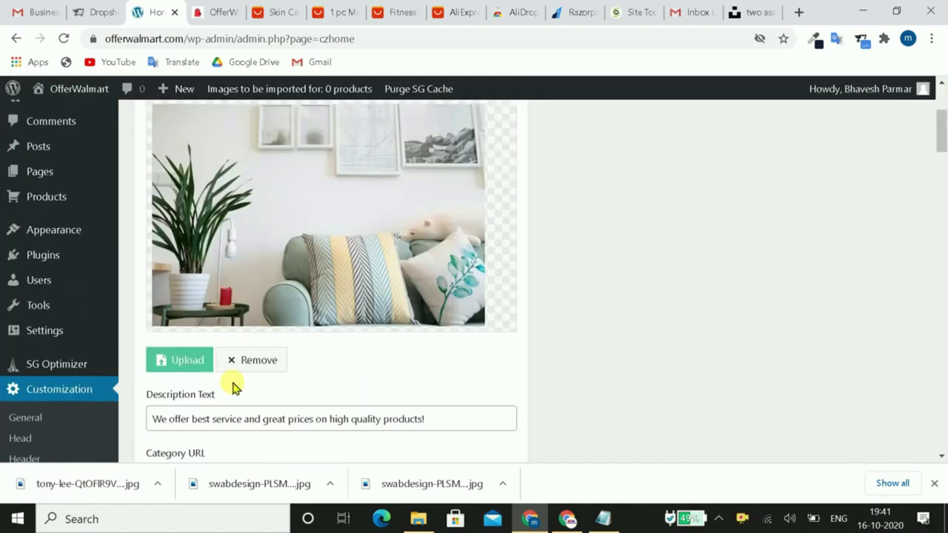
{"action": "scroll", "coordinate": [234, 387], "scroll_direction": "down", "scroll_amount": 4}
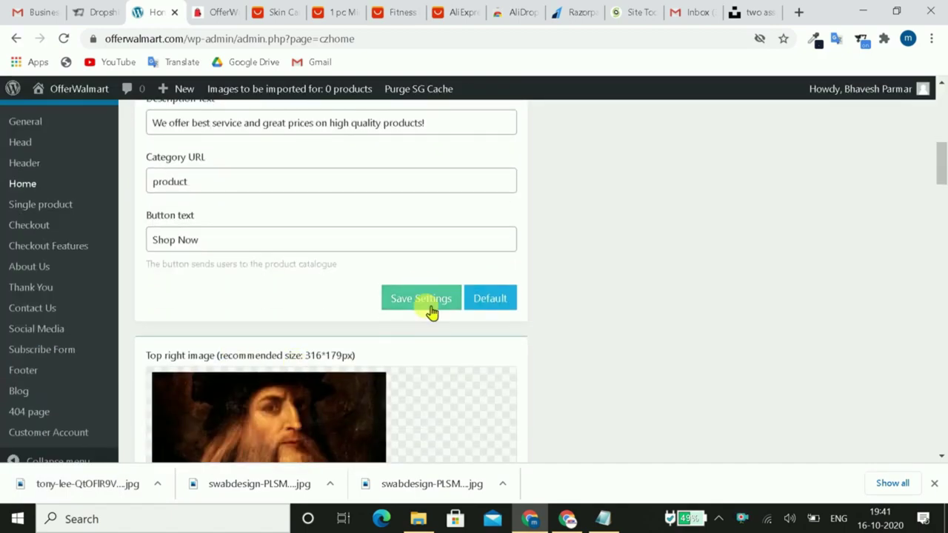
{"action": "left_click", "coordinate": [420, 299]}
{"action": "scroll", "coordinate": [383, 252], "scroll_direction": "up", "scroll_amount": 3}
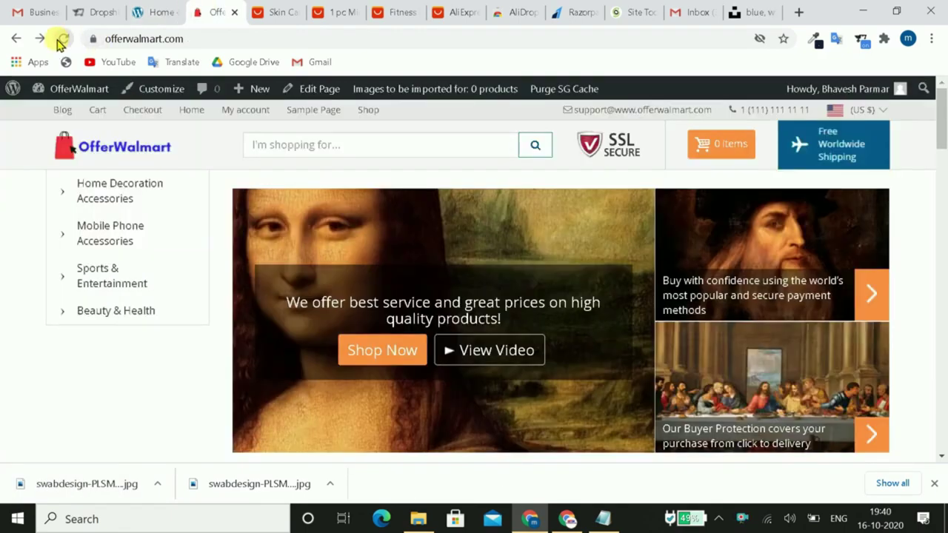
{"action": "left_click", "coordinate": [61, 40]}
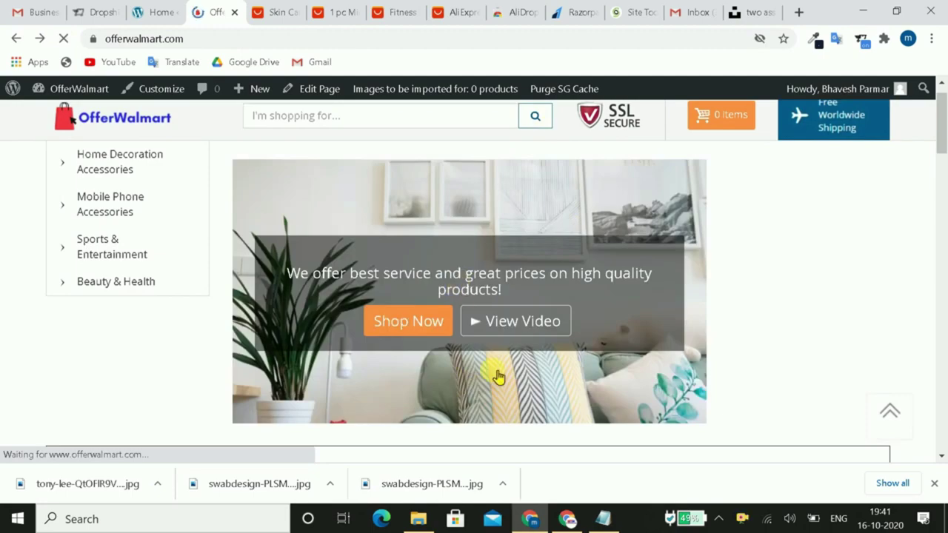
{"action": "scroll", "coordinate": [496, 376], "scroll_direction": "down", "scroll_amount": 1}
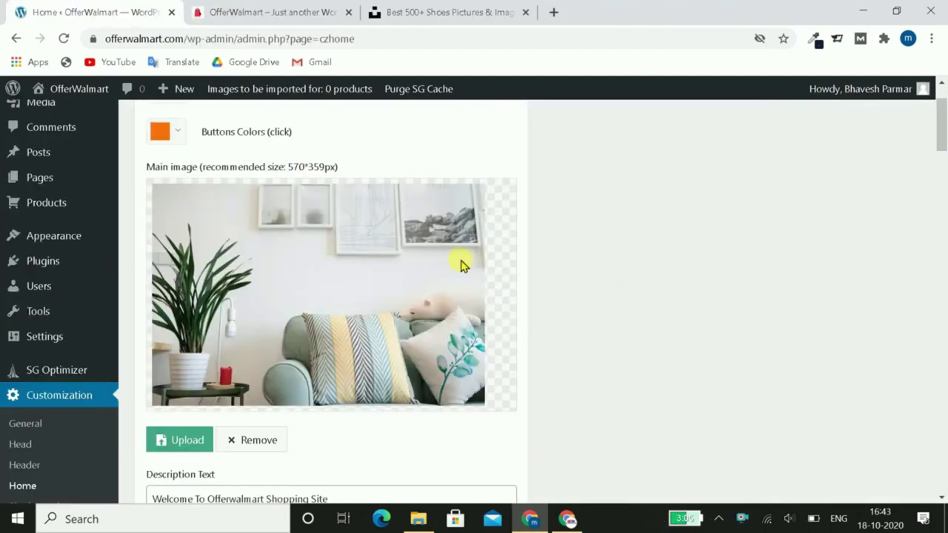
Scroll through the Home customization page images.
{"action": "scroll", "coordinate": [460, 264], "scroll_direction": "down", "scroll_amount": 1}
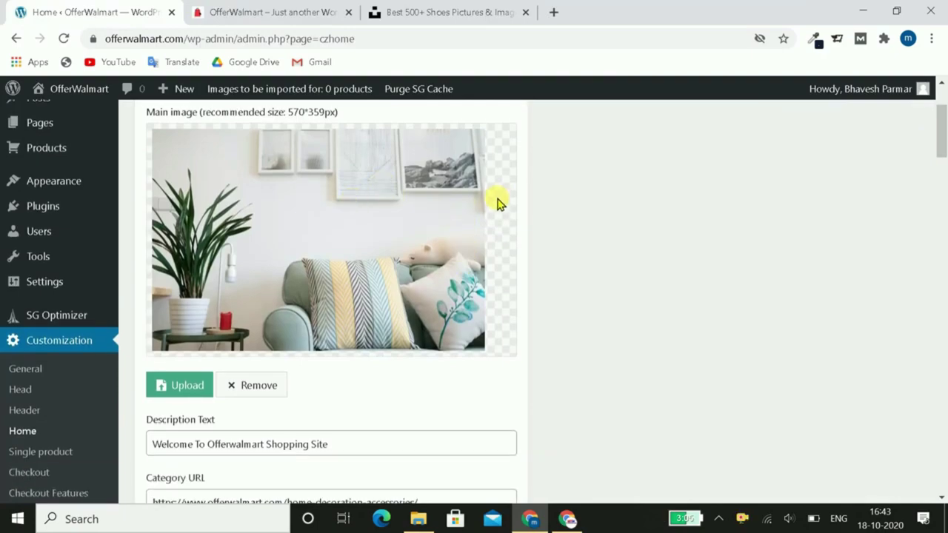
{"action": "scroll", "coordinate": [379, 259], "scroll_direction": "up", "scroll_amount": 1}
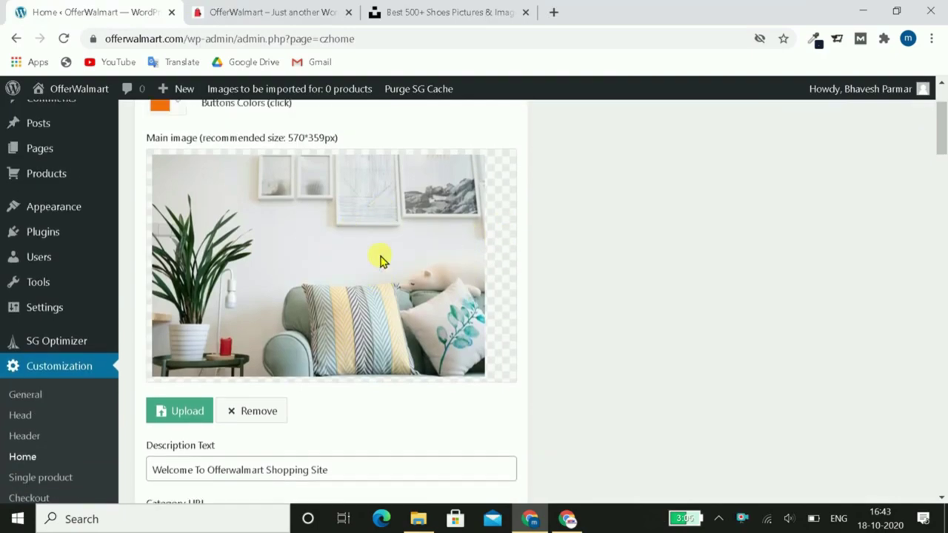
{"action": "scroll", "coordinate": [349, 220], "scroll_direction": "down", "scroll_amount": 10}
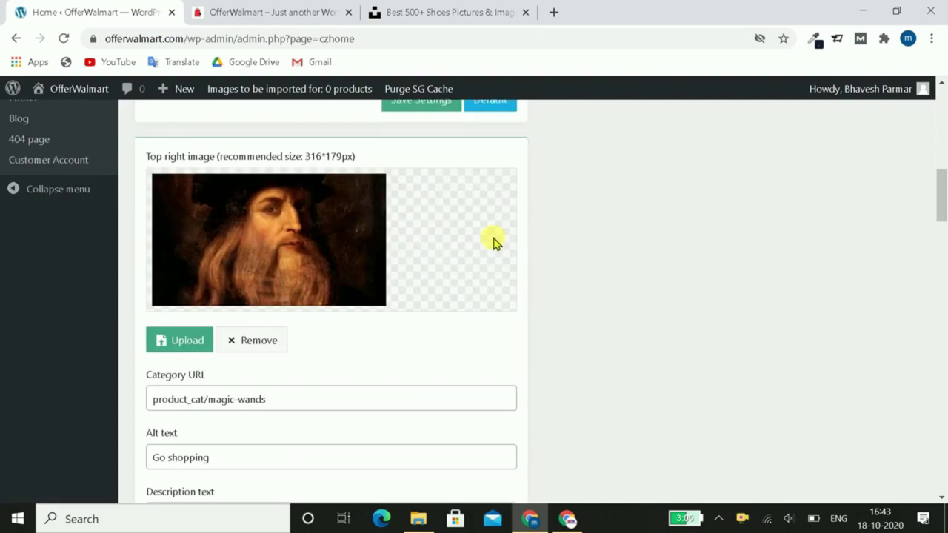
{"action": "scroll", "coordinate": [426, 252], "scroll_direction": "down", "scroll_amount": 7}
{"action": "scroll", "coordinate": [451, 249], "scroll_direction": "up", "scroll_amount": 3}
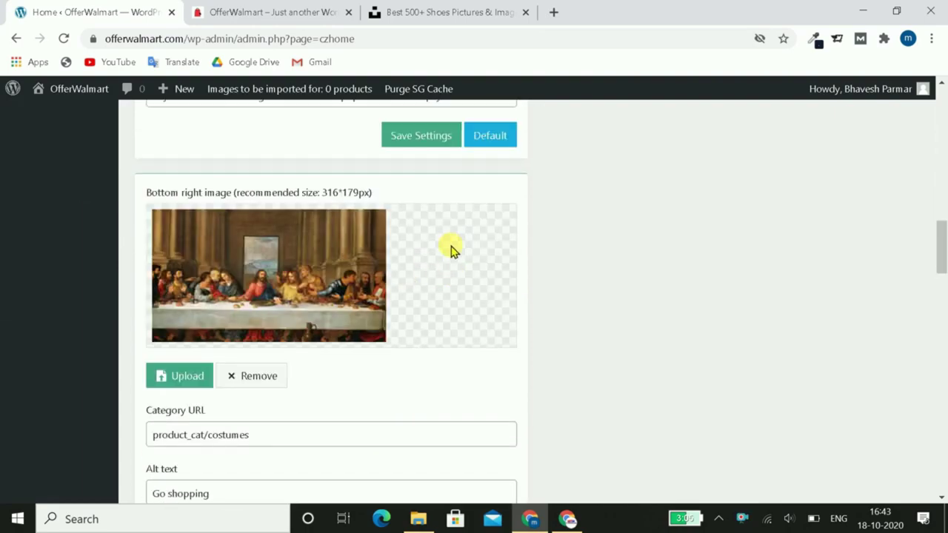
{"action": "scroll", "coordinate": [456, 252], "scroll_direction": "up", "scroll_amount": 10}
{"action": "scroll", "coordinate": [450, 247], "scroll_direction": "down", "scroll_amount": 3}
{"action": "scroll", "coordinate": [451, 249], "scroll_direction": "up", "scroll_amount": 6}
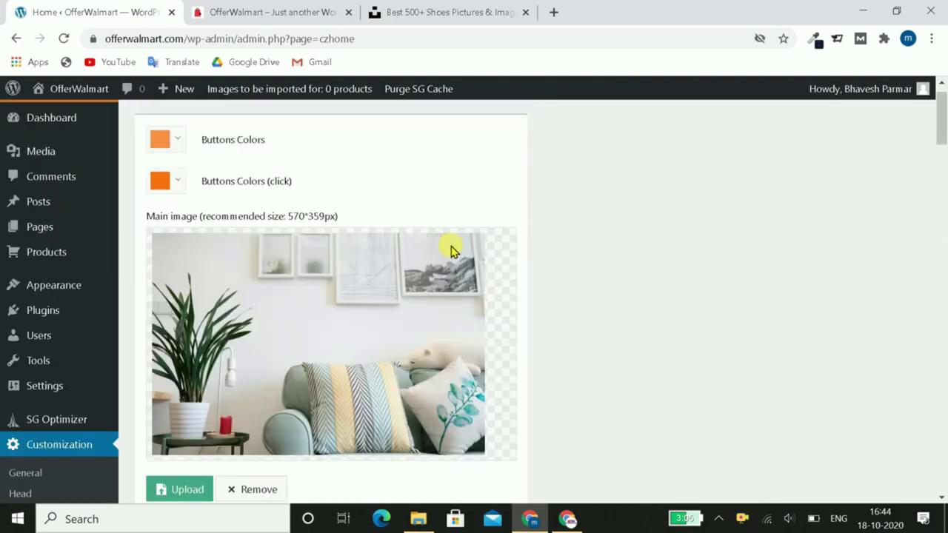
Glance at the Unsplash shoes results, then bring up the Downloads Images folder and Canva's home page.
{"action": "left_click", "coordinate": [434, 9]}
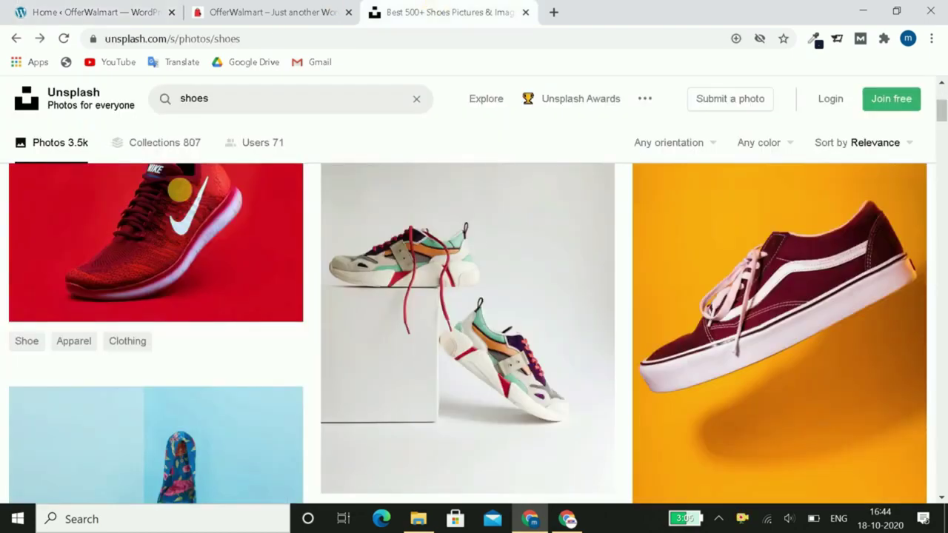
{"action": "scroll", "coordinate": [324, 289], "scroll_direction": "down", "scroll_amount": 2}
{"action": "key", "text": "ctrl+1"}
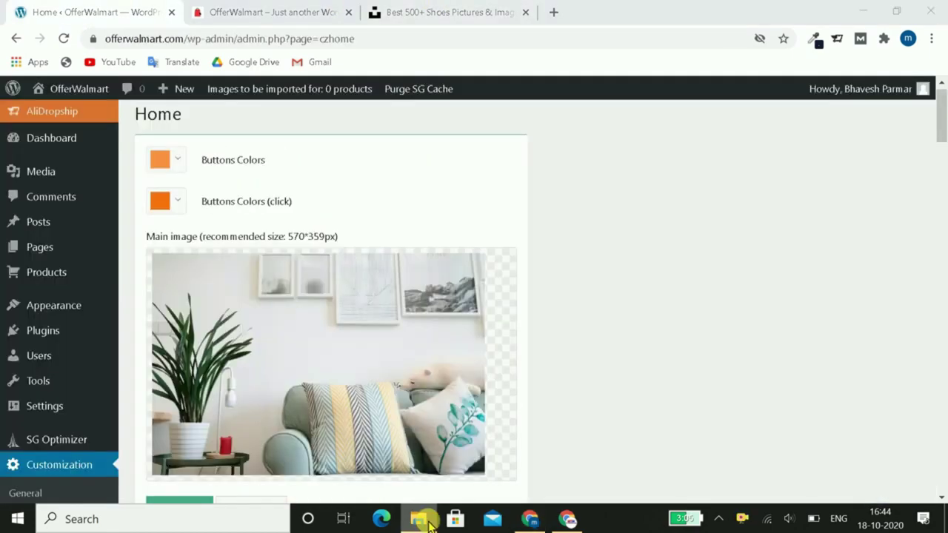
{"action": "left_click", "coordinate": [419, 518]}
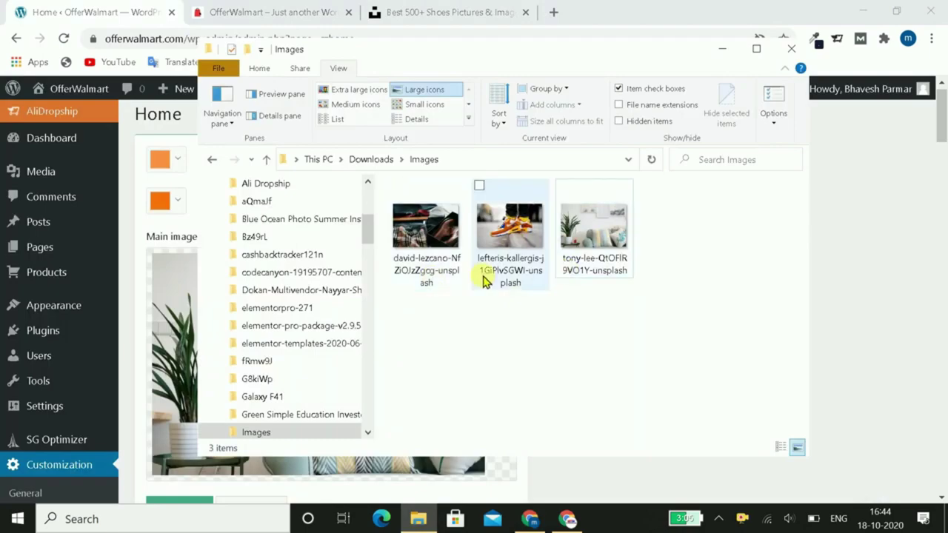
{"action": "scroll", "coordinate": [155, 356], "scroll_direction": "down", "scroll_amount": 4}
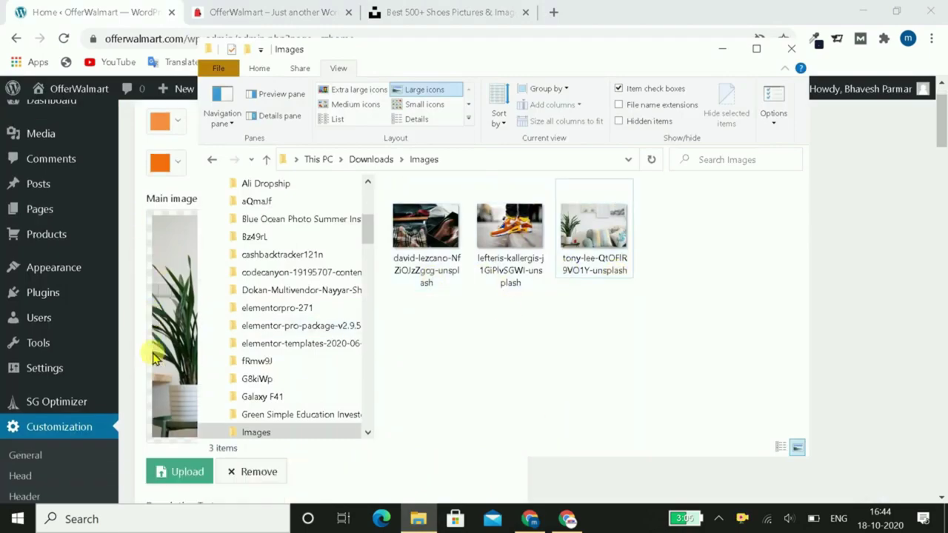
{"action": "scroll", "coordinate": [154, 360], "scroll_direction": "up", "scroll_amount": 1}
{"action": "left_click", "coordinate": [570, 522]}
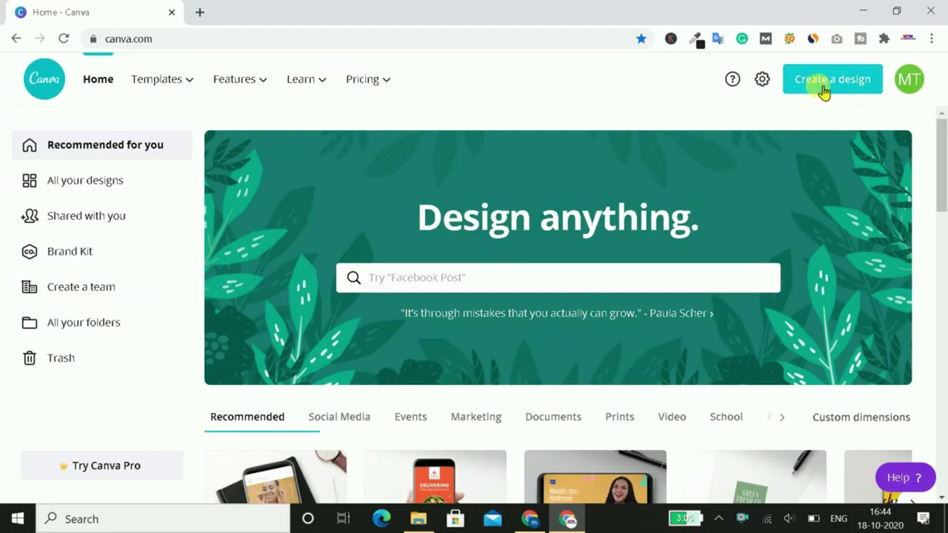
Create a new Canva design with custom size 570 × 359 px.
{"action": "left_click", "coordinate": [823, 89]}
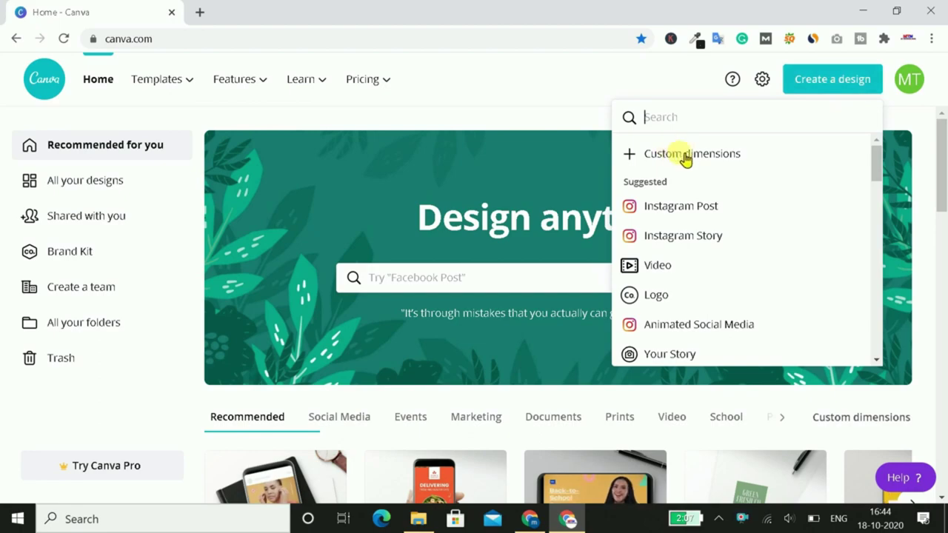
{"action": "left_click", "coordinate": [686, 154]}
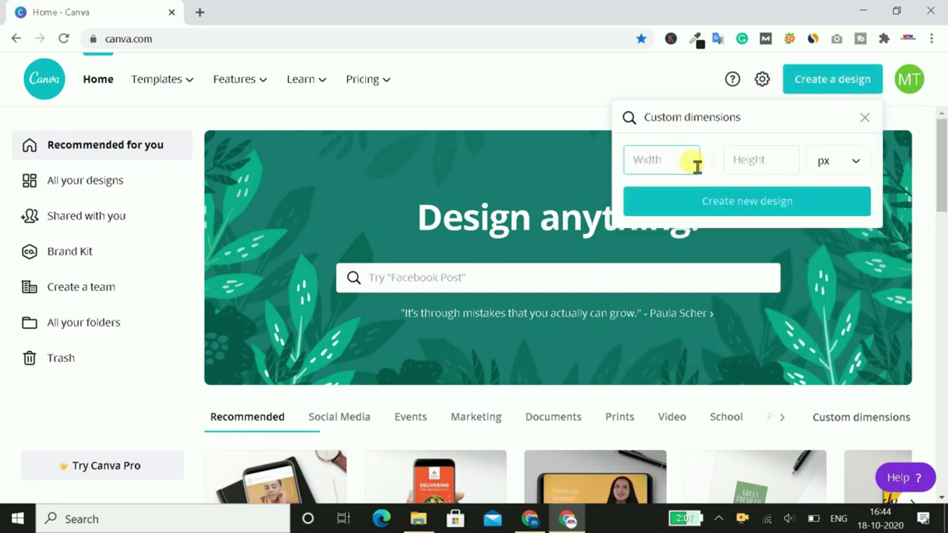
{"action": "key", "text": "alt+Tab"}
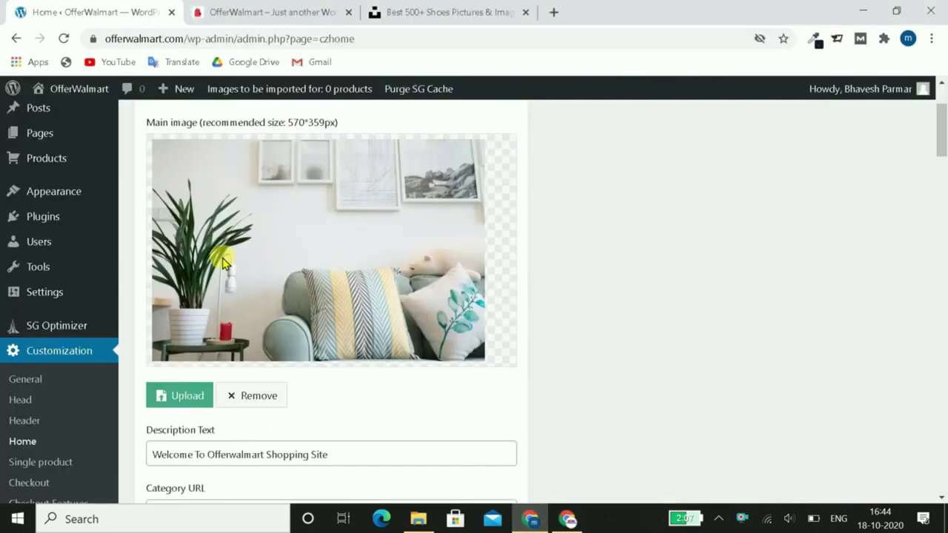
{"action": "scroll", "coordinate": [309, 228], "scroll_direction": "up", "scroll_amount": 1}
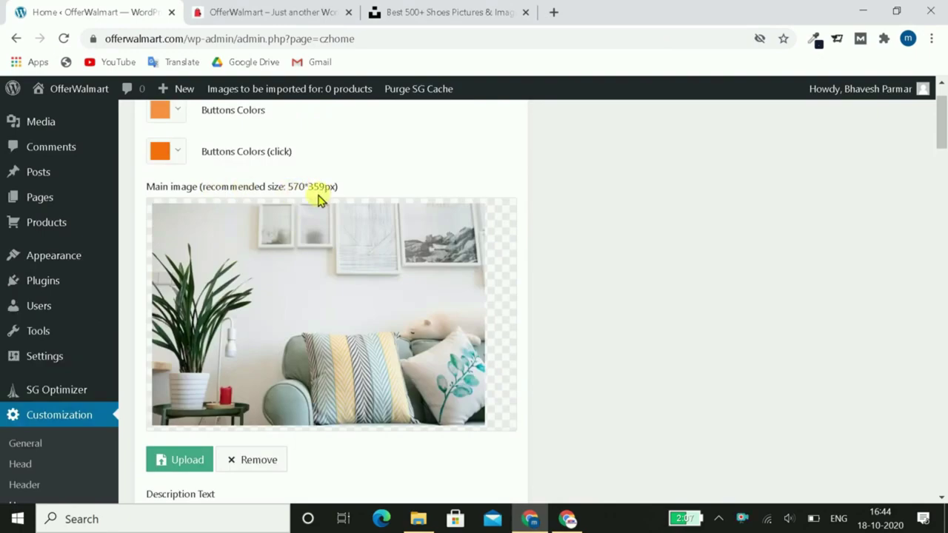
{"action": "left_click", "coordinate": [567, 519]}
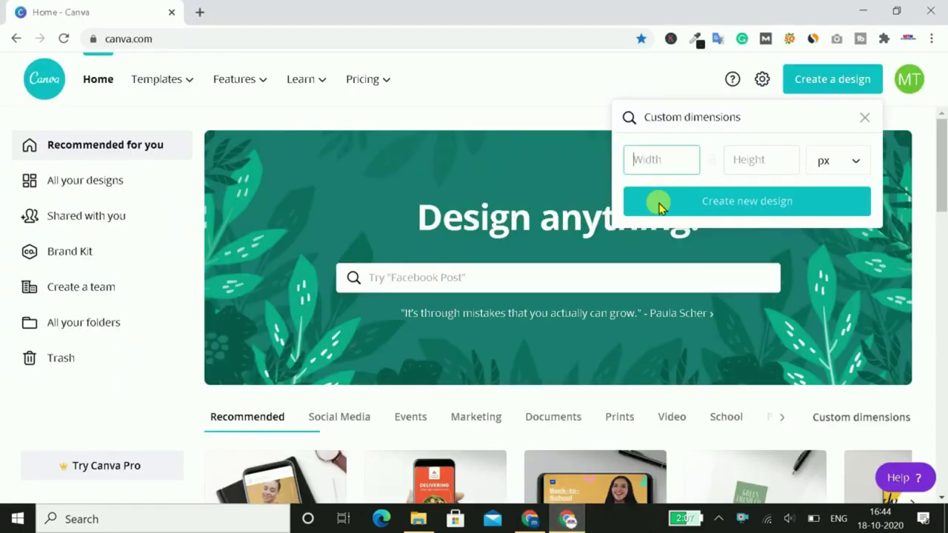
{"action": "left_click", "coordinate": [664, 165]}
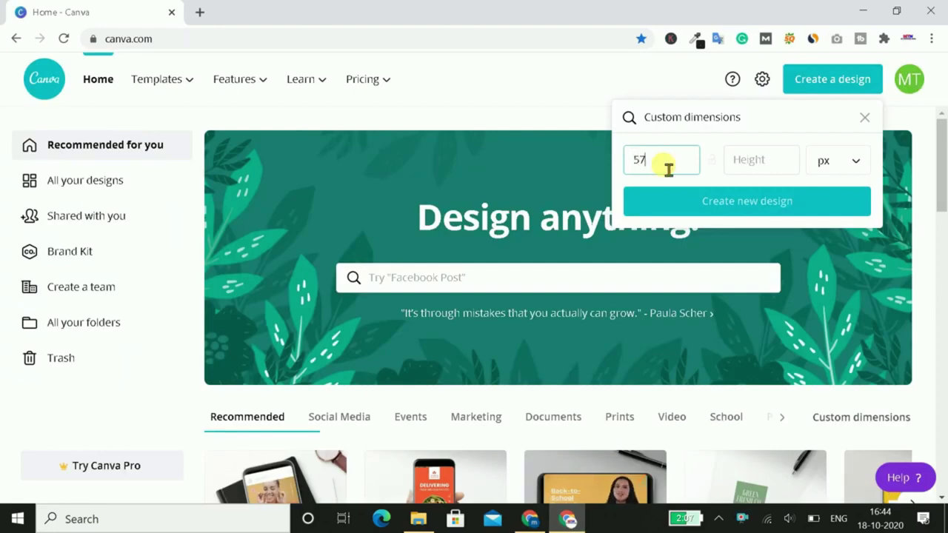
{"action": "left_click", "coordinate": [758, 166]}
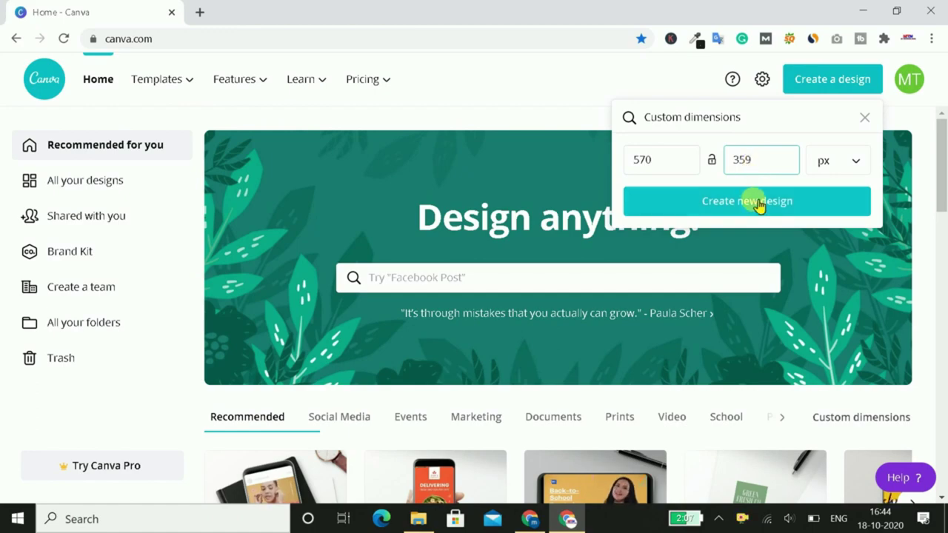
{"action": "left_click", "coordinate": [756, 204]}
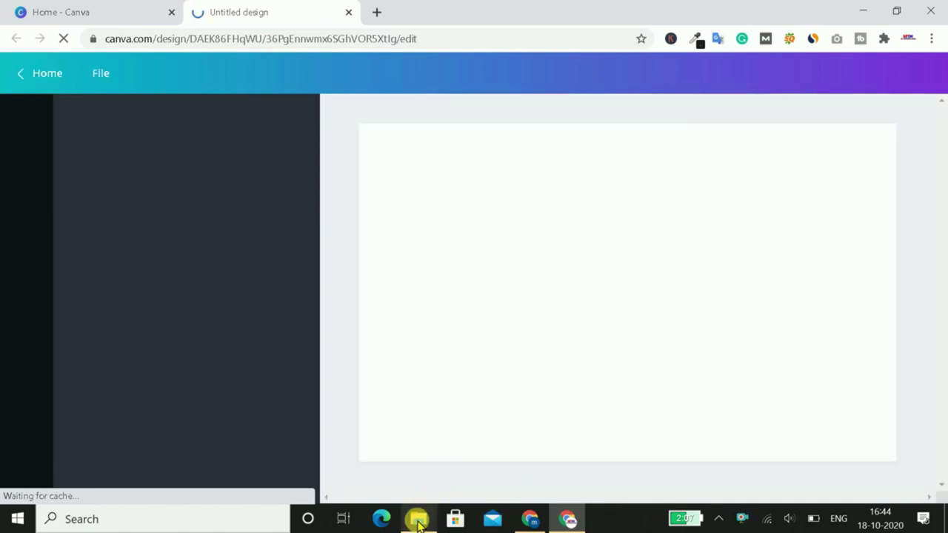
Upload all three downloaded images from the Images folder to Canva.
{"action": "left_click", "coordinate": [419, 520]}
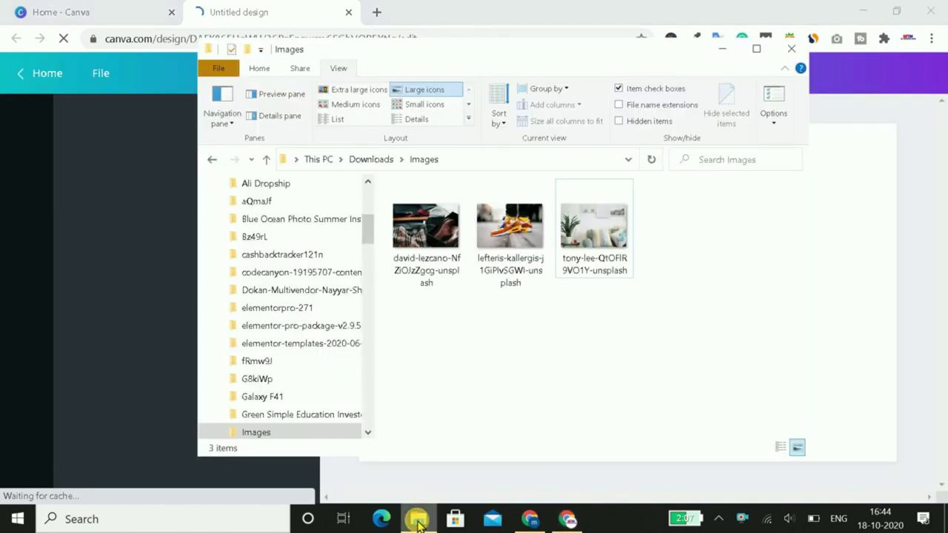
{"action": "left_click", "coordinate": [722, 50]}
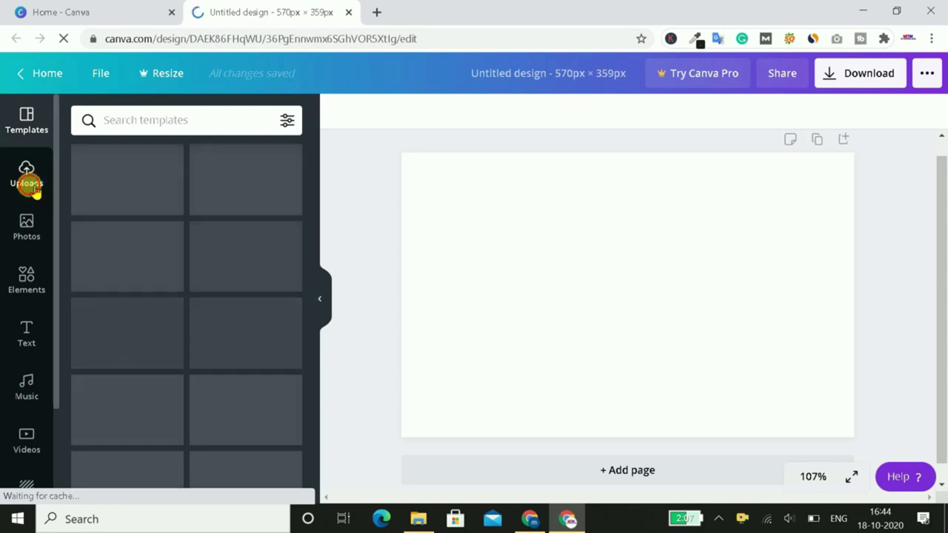
{"action": "left_click", "coordinate": [28, 184]}
{"action": "left_click", "coordinate": [187, 128]}
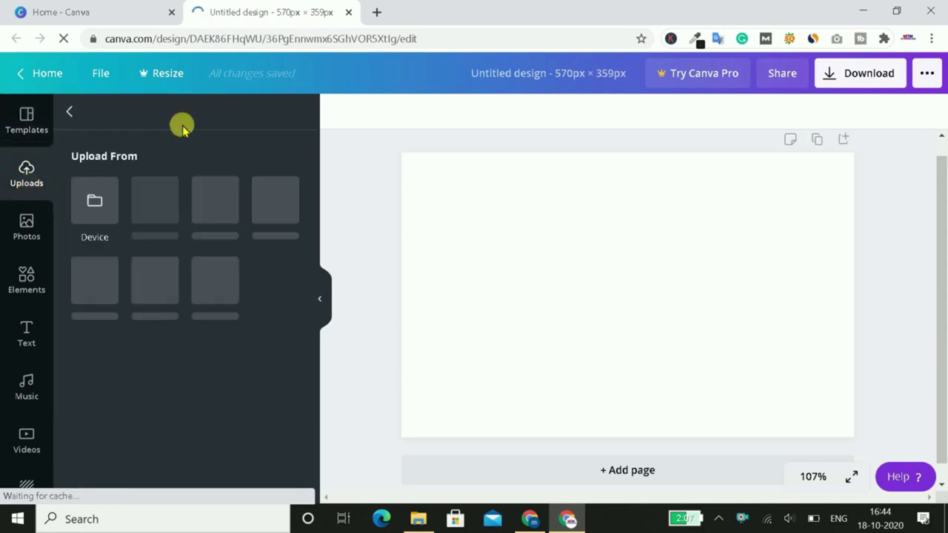
{"action": "left_click", "coordinate": [95, 204]}
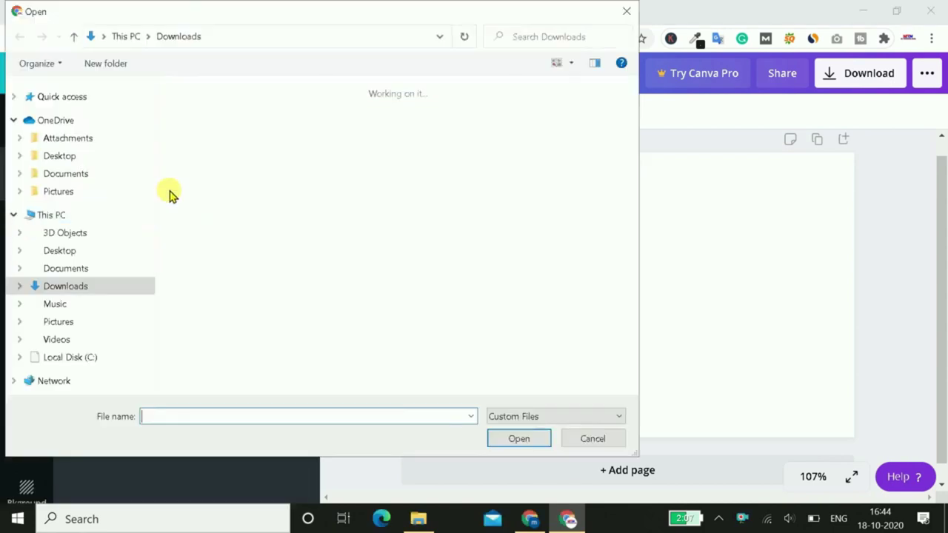
{"action": "key", "text": "ctrl+a"}
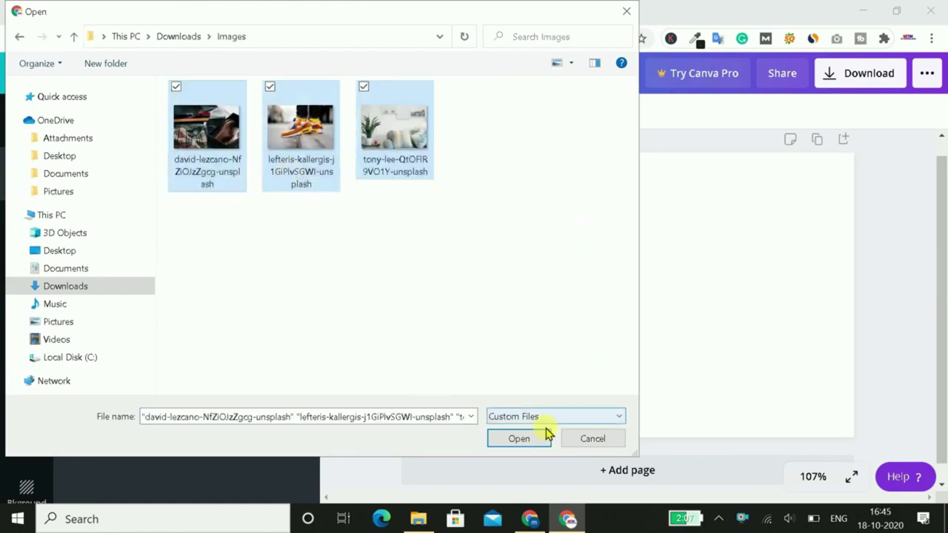
{"action": "left_click", "coordinate": [543, 436]}
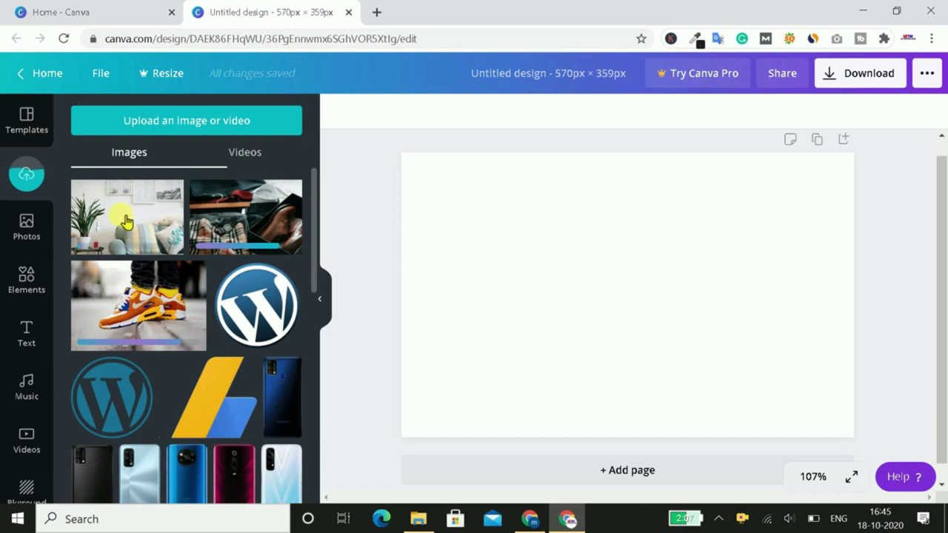
Stretch the sofa-and-plant photo to fill the page and download the design as PNG.
{"action": "left_click", "coordinate": [126, 220]}
{"action": "left_click_drag", "start_coordinate": [514, 217], "coordinate": [395, 163]}
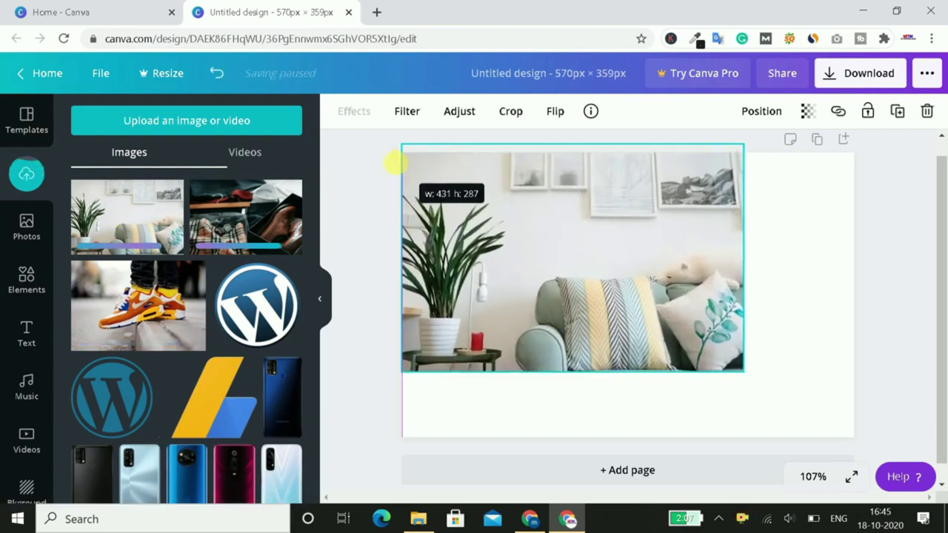
{"action": "left_click_drag", "start_coordinate": [743, 371], "coordinate": [866, 436]}
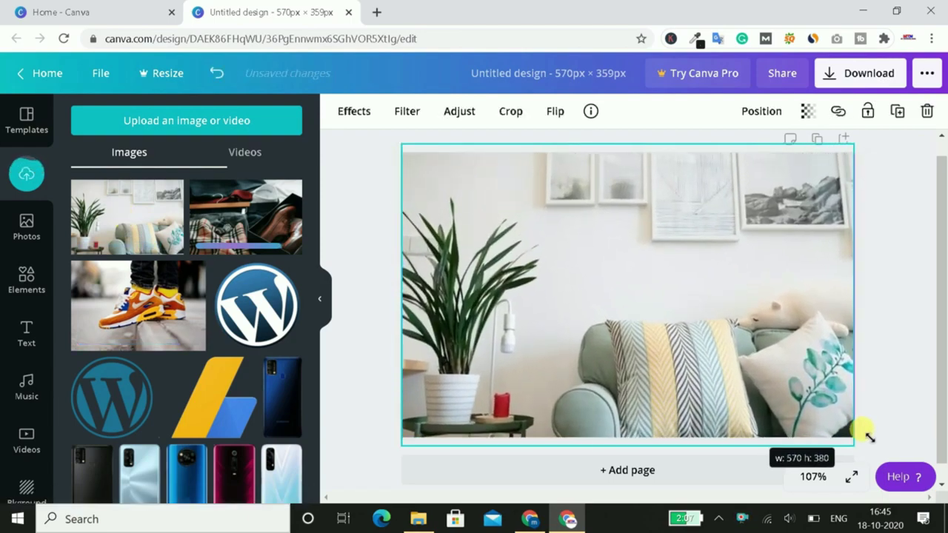
{"action": "left_click", "coordinate": [864, 311]}
{"action": "left_click", "coordinate": [851, 89]}
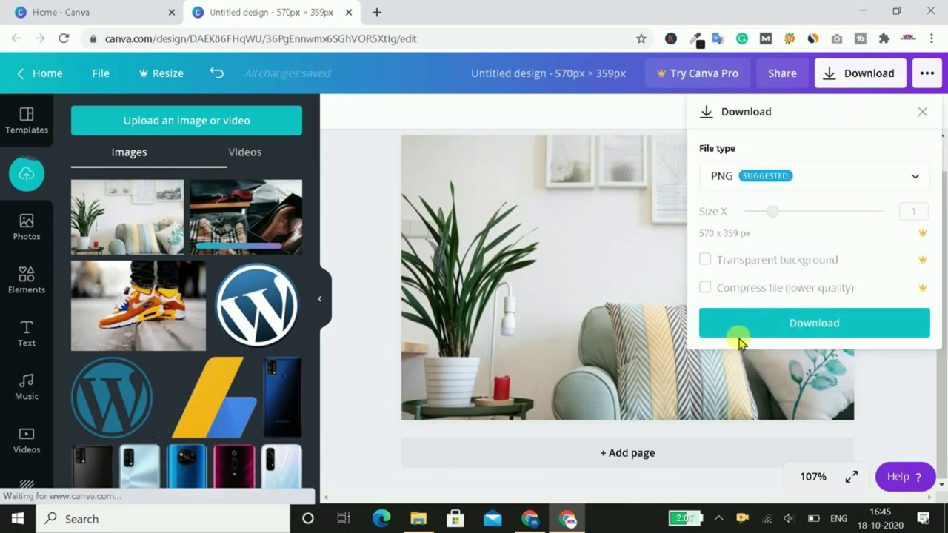
{"action": "left_click", "coordinate": [741, 341]}
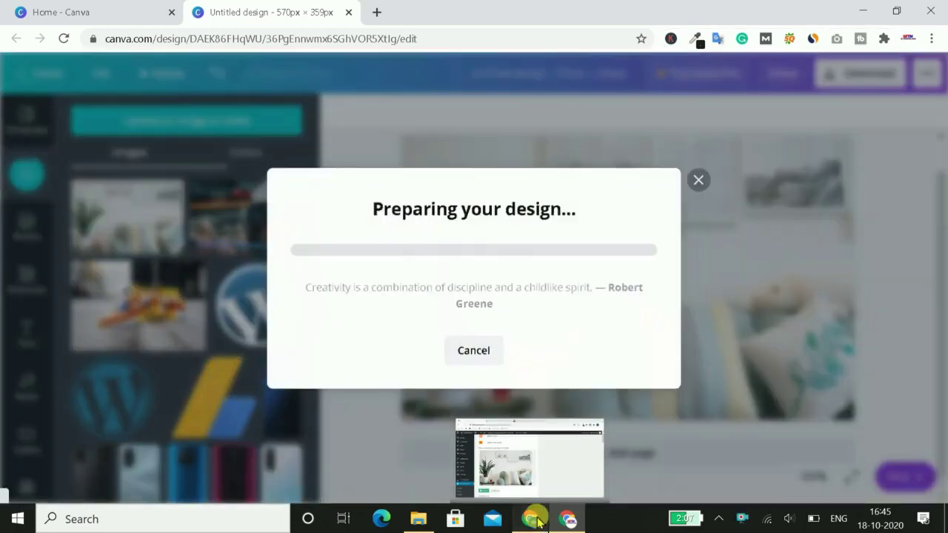
{"action": "left_click", "coordinate": [537, 519]}
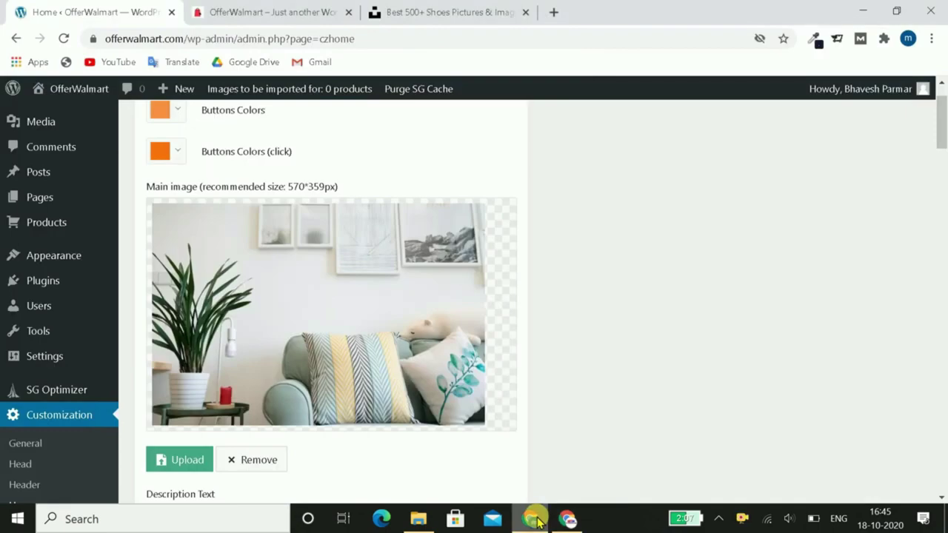
Upload Untitled design (47) through the Home main image's media picker.
{"action": "scroll", "coordinate": [207, 248], "scroll_direction": "up", "scroll_amount": 1}
{"action": "scroll", "coordinate": [237, 326], "scroll_direction": "down", "scroll_amount": 2}
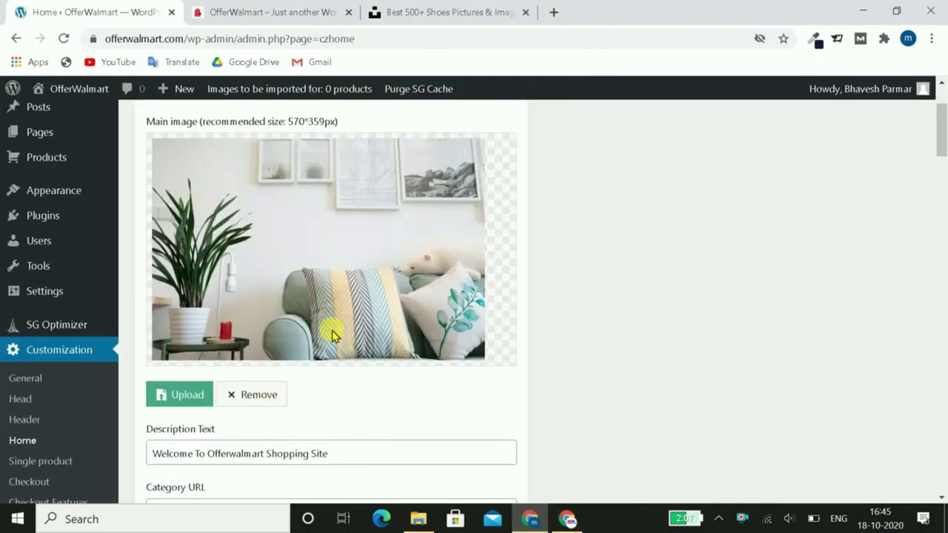
{"action": "left_click", "coordinate": [566, 518]}
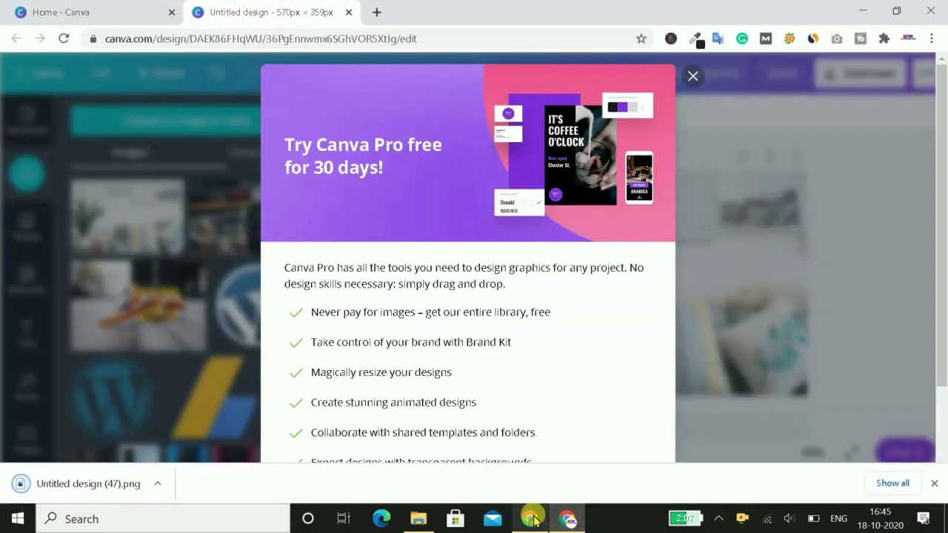
{"action": "left_click", "coordinate": [532, 518]}
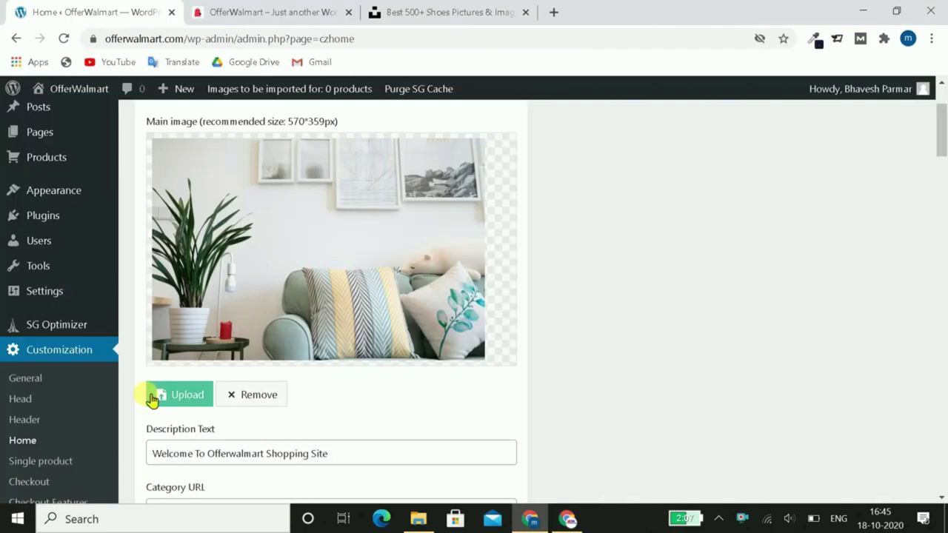
{"action": "left_click", "coordinate": [180, 395]}
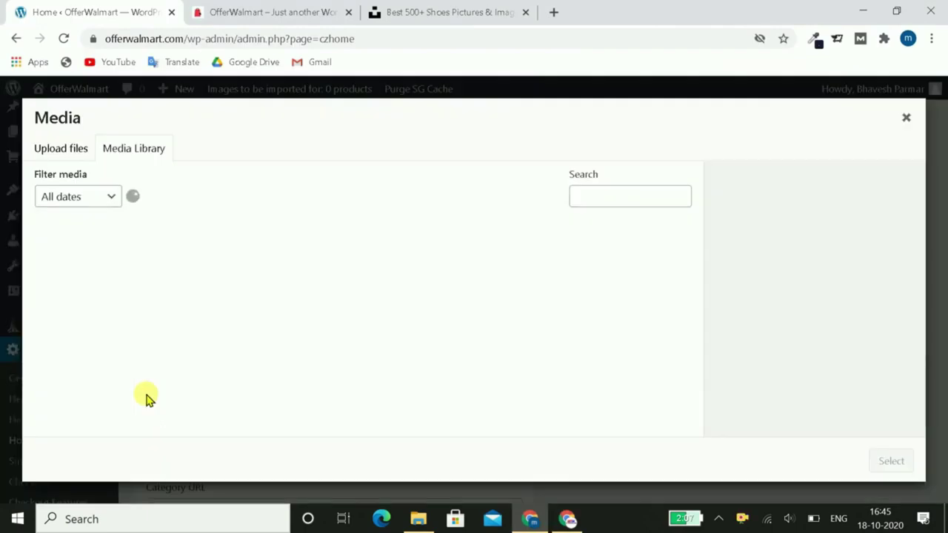
{"action": "left_click", "coordinate": [73, 150]}
{"action": "left_click", "coordinate": [492, 324]}
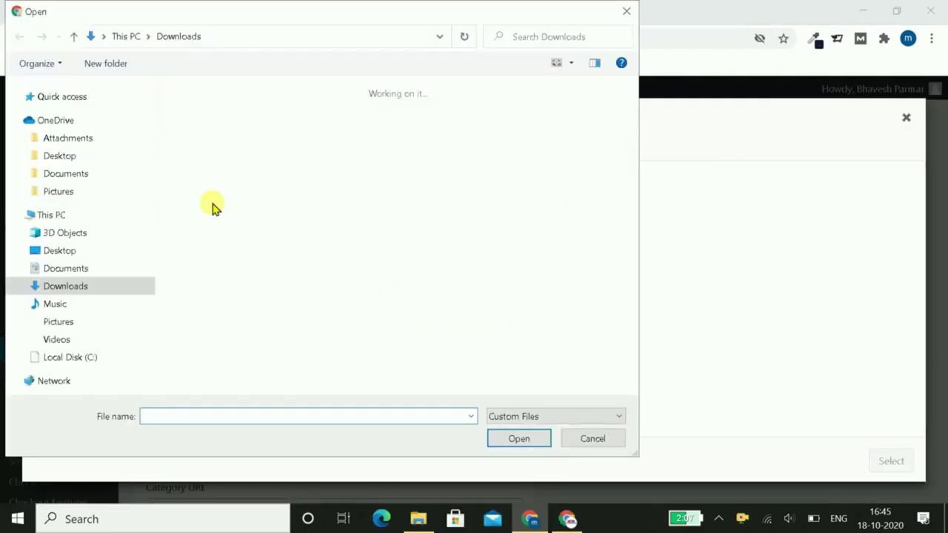
{"action": "left_click", "coordinate": [194, 137]}
{"action": "left_click", "coordinate": [518, 439]}
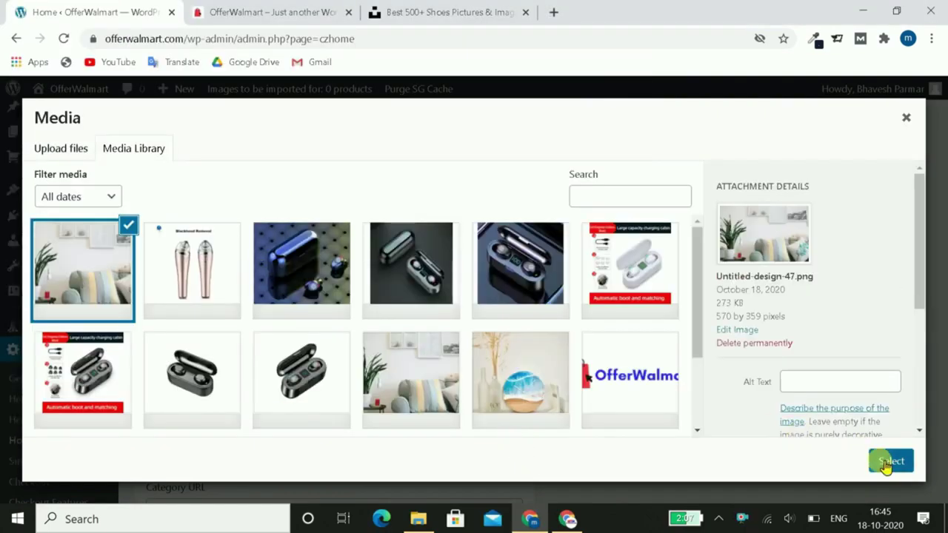
Set Untitled-design-47.png as the Home main image and go to the storefront tab.
{"action": "left_click", "coordinate": [887, 461]}
{"action": "scroll", "coordinate": [570, 333], "scroll_direction": "up", "scroll_amount": 1}
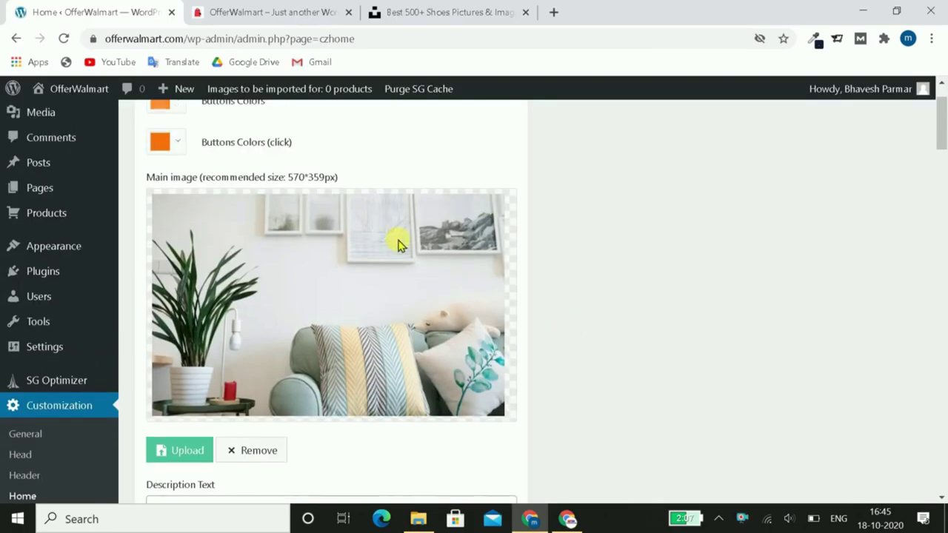
{"action": "scroll", "coordinate": [206, 444], "scroll_direction": "down", "scroll_amount": 15}
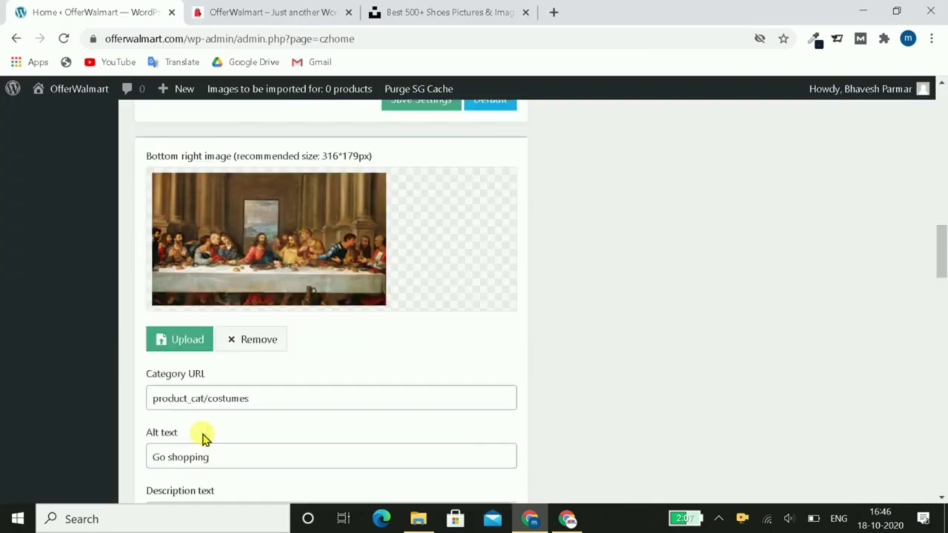
{"action": "scroll", "coordinate": [205, 437], "scroll_direction": "up", "scroll_amount": 15}
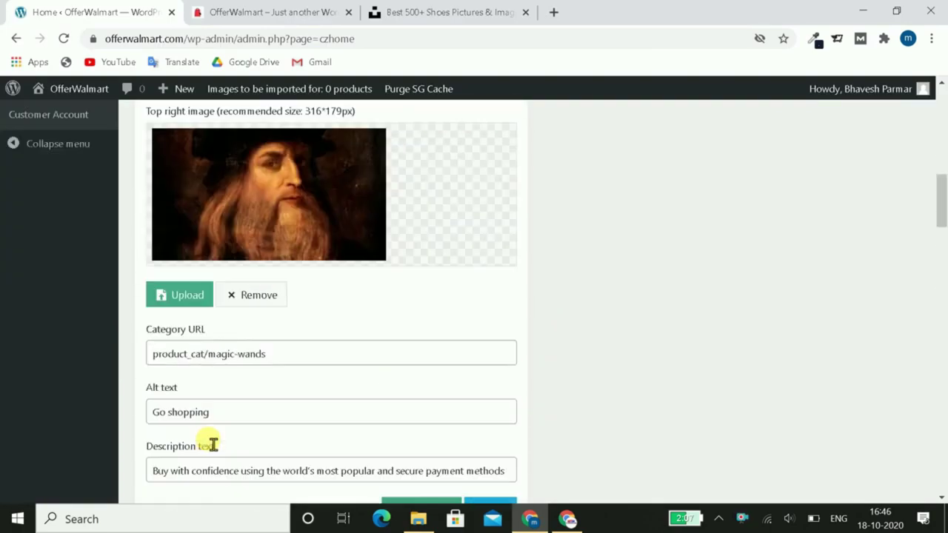
{"action": "scroll", "coordinate": [215, 433], "scroll_direction": "down", "scroll_amount": 1}
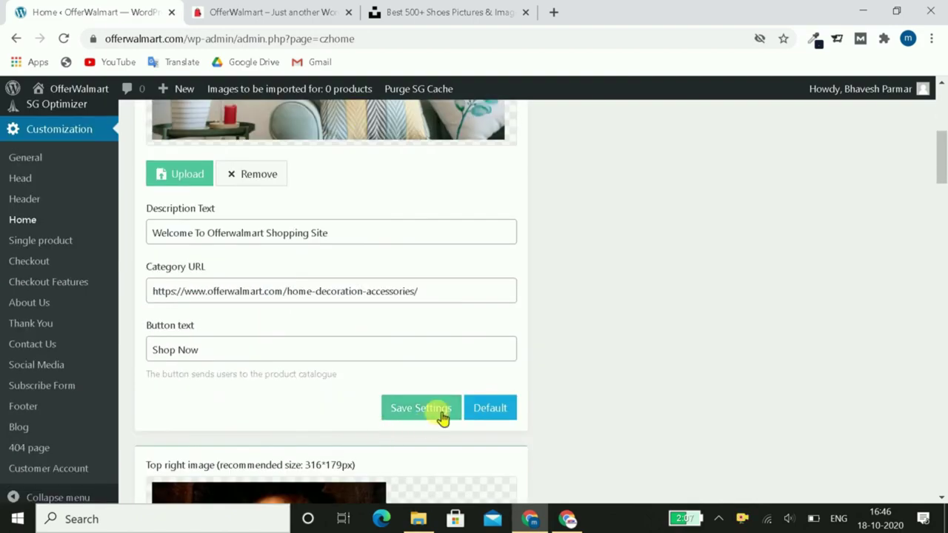
{"action": "left_click", "coordinate": [289, 9]}
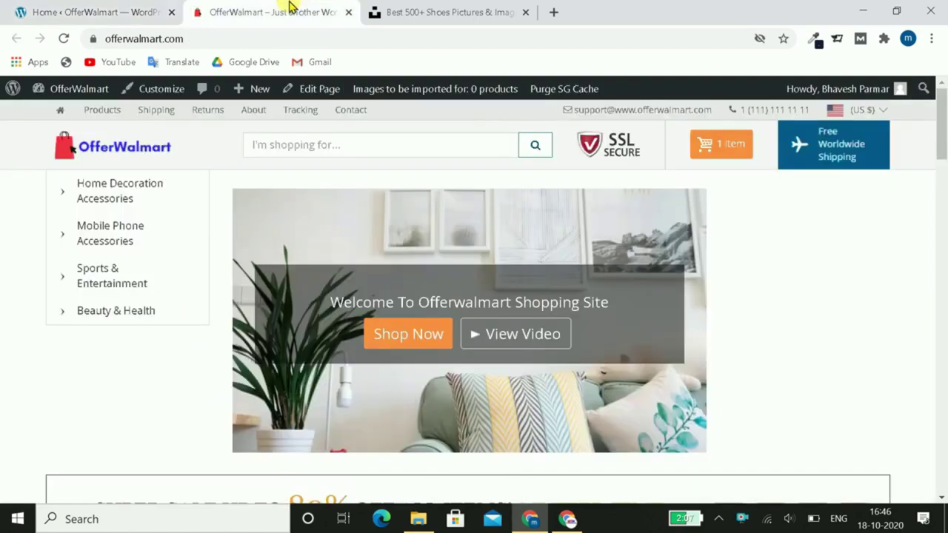
Reload the storefront and scroll to check the new sofa hero banner.
{"action": "left_click", "coordinate": [65, 39]}
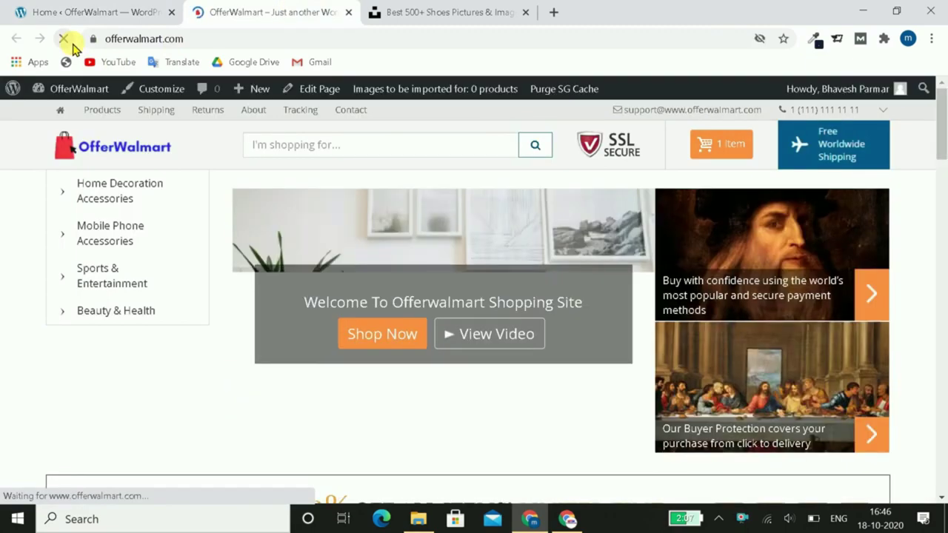
{"action": "scroll", "coordinate": [376, 379], "scroll_direction": "down", "scroll_amount": 1}
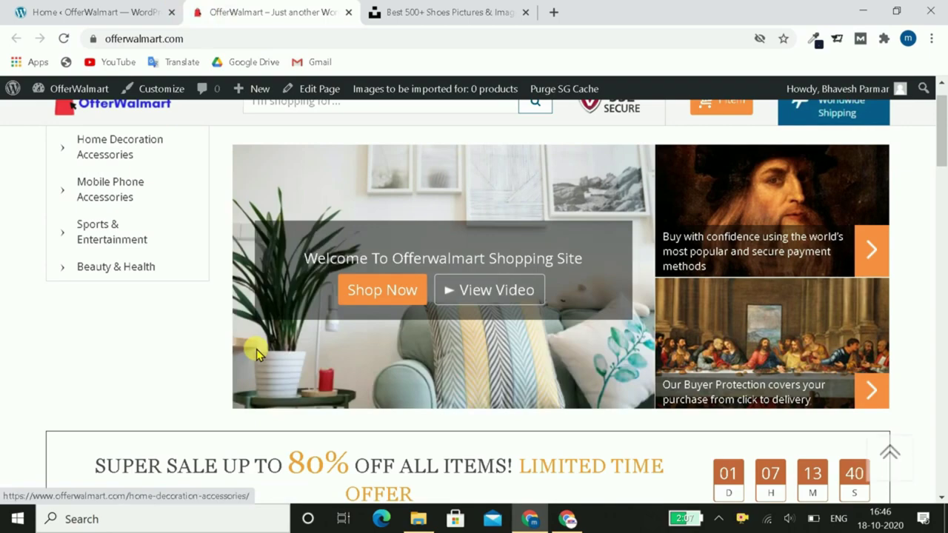
{"action": "scroll", "coordinate": [440, 292], "scroll_direction": "up", "scroll_amount": 1}
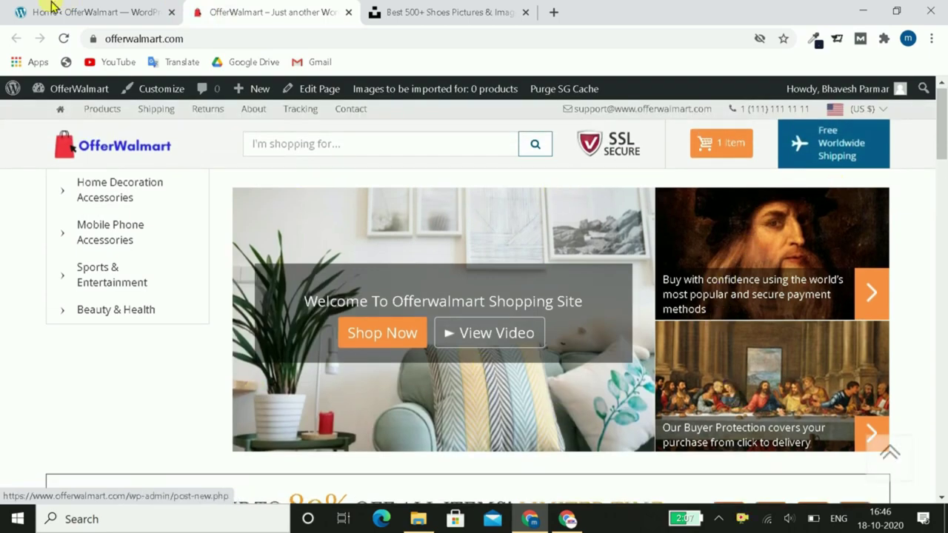
Scroll to the Top right image settings (316×179 px) and bring up Canva's home page.
{"action": "left_click", "coordinate": [52, 7]}
{"action": "scroll", "coordinate": [291, 330], "scroll_direction": "down", "scroll_amount": 4}
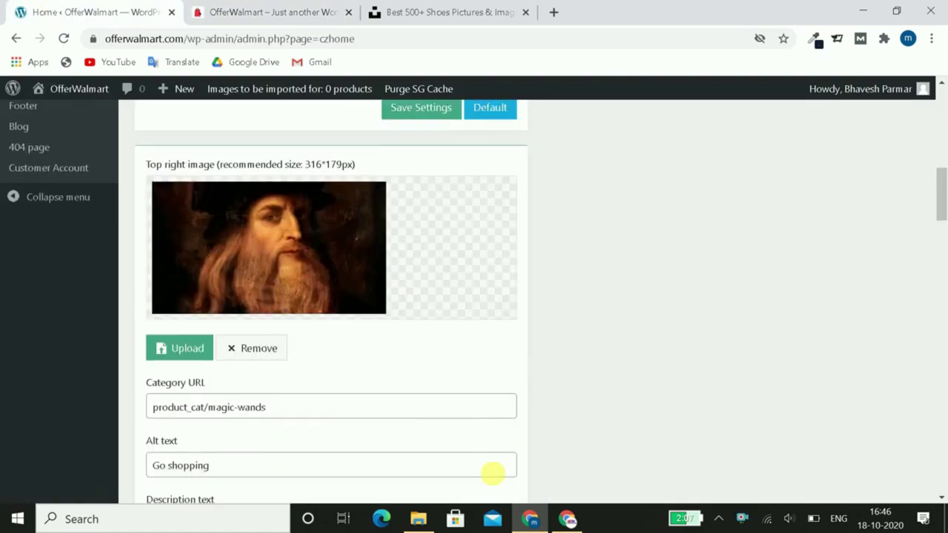
{"action": "left_click", "coordinate": [418, 519]}
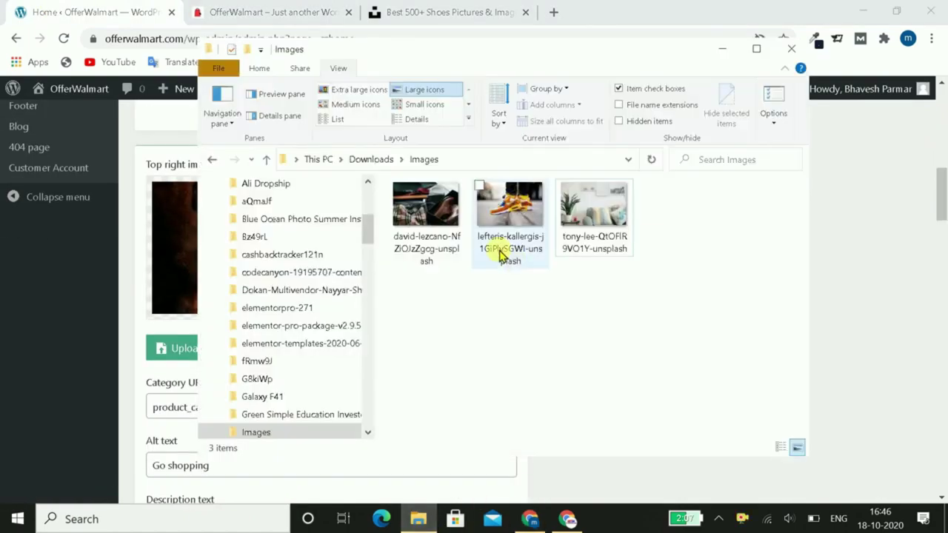
{"action": "left_click", "coordinate": [725, 51]}
{"action": "scroll", "coordinate": [294, 243], "scroll_direction": "up", "scroll_amount": 1}
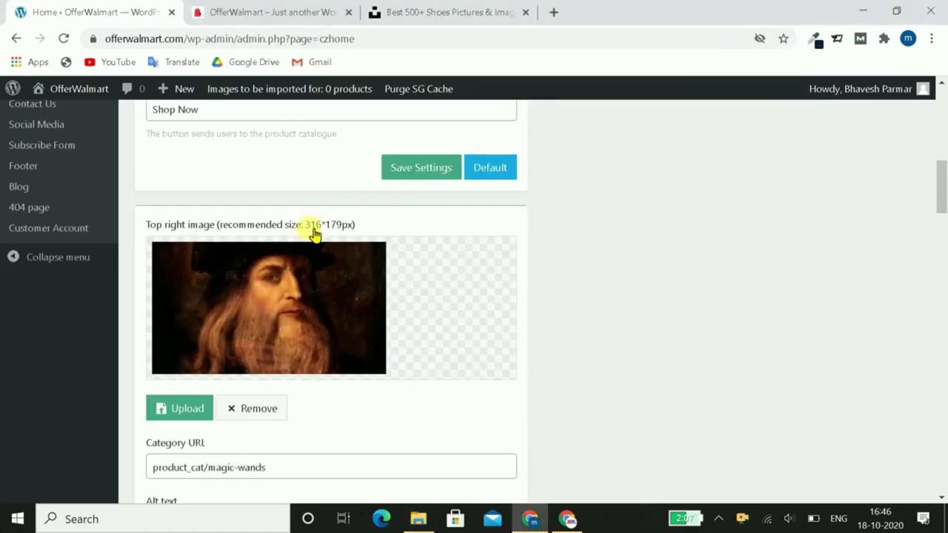
{"action": "left_click", "coordinate": [563, 519]}
{"action": "left_click", "coordinate": [144, 6]}
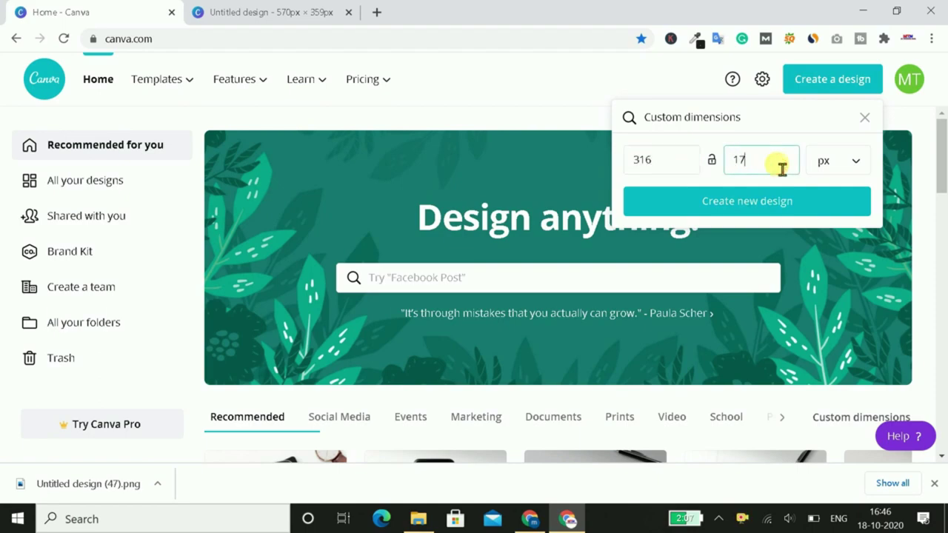
Create a 316 × 179 px design and fill its page with the bag-and-shoes photo.
{"action": "left_click", "coordinate": [771, 206]}
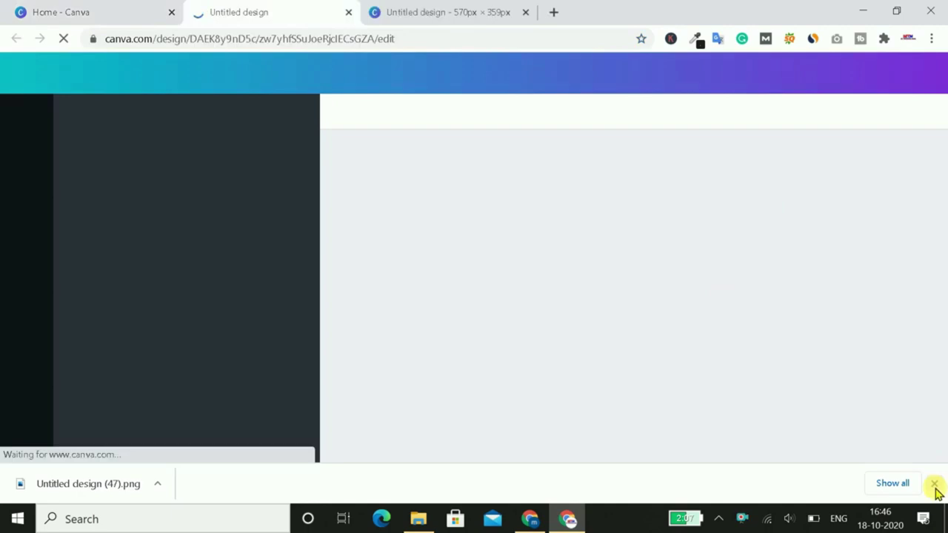
{"action": "left_click", "coordinate": [934, 484]}
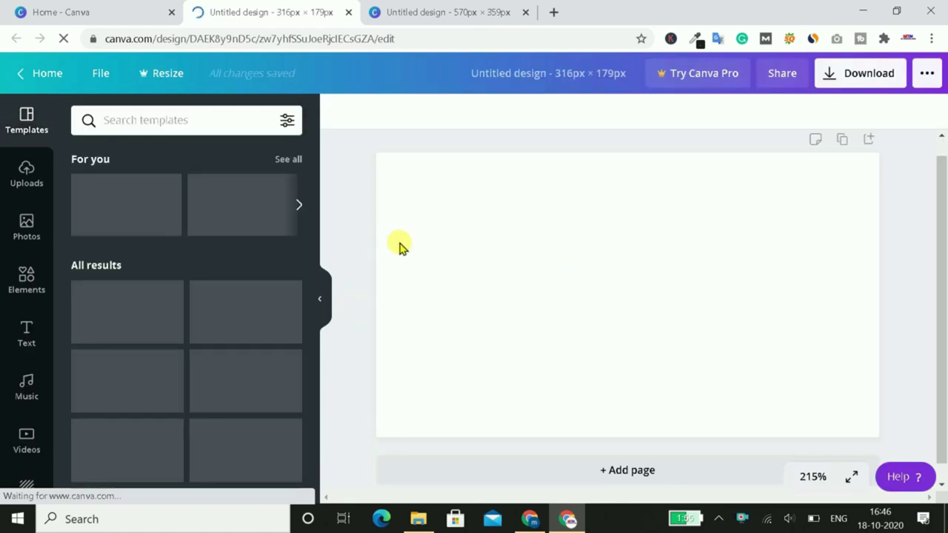
{"action": "left_click", "coordinate": [26, 172]}
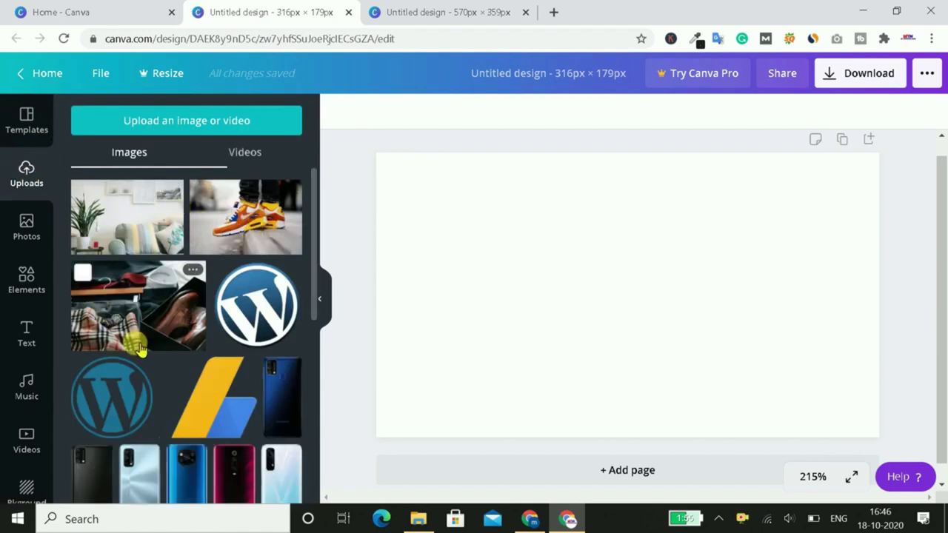
{"action": "left_click", "coordinate": [159, 308]}
{"action": "left_click_drag", "start_coordinate": [478, 195], "coordinate": [370, 155]}
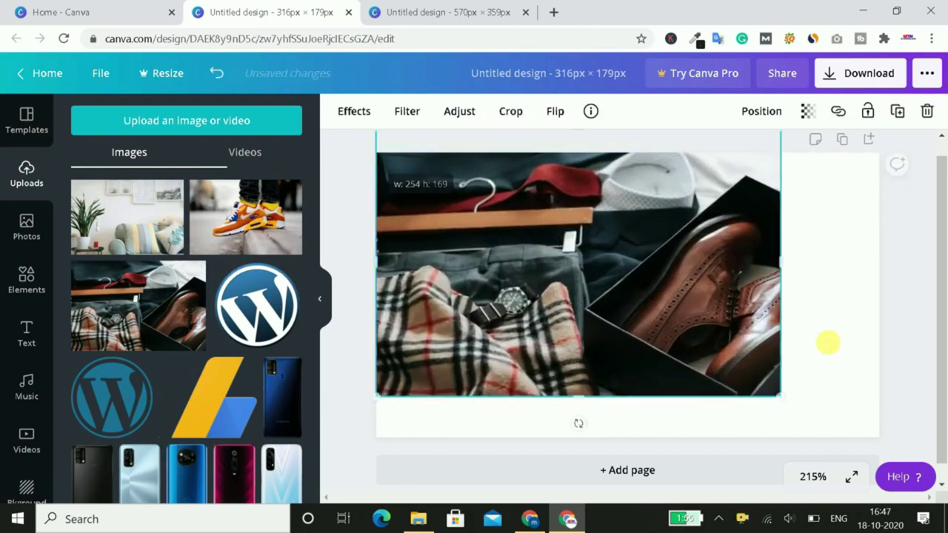
{"action": "left_click_drag", "start_coordinate": [815, 408], "coordinate": [904, 429]}
{"action": "left_click", "coordinate": [938, 290]}
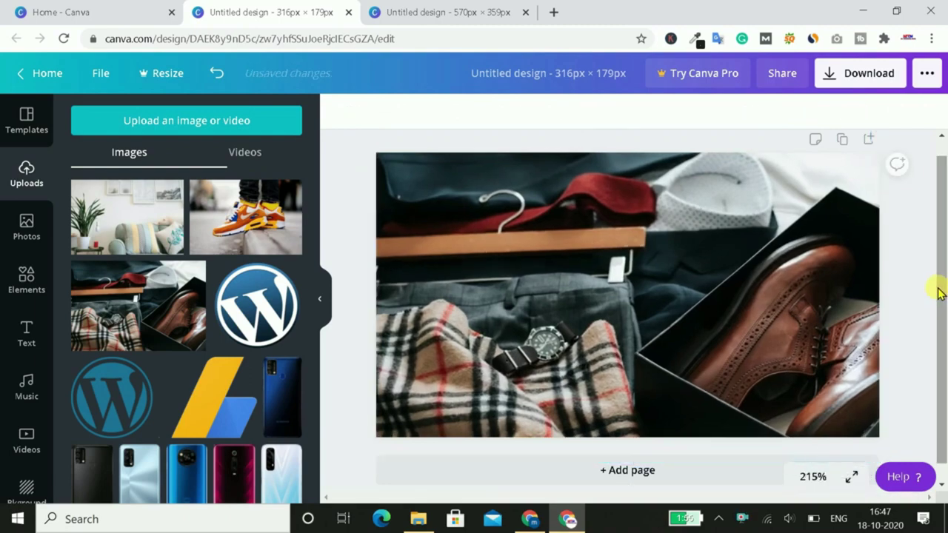
{"action": "left_click", "coordinate": [863, 88]}
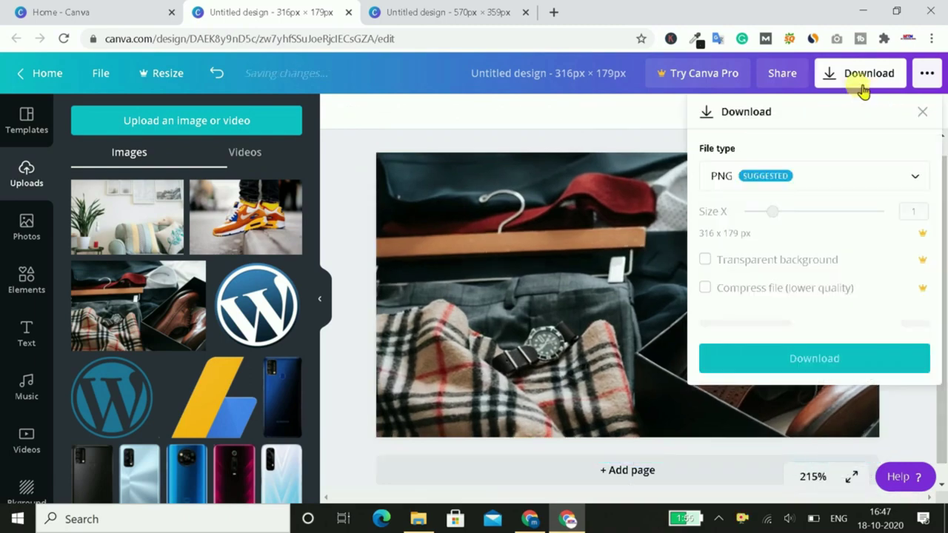
{"action": "left_click", "coordinate": [370, 175]}
Add a second page filled with the sneakers photo and download both pages as PNG.
{"action": "left_click", "coordinate": [509, 474]}
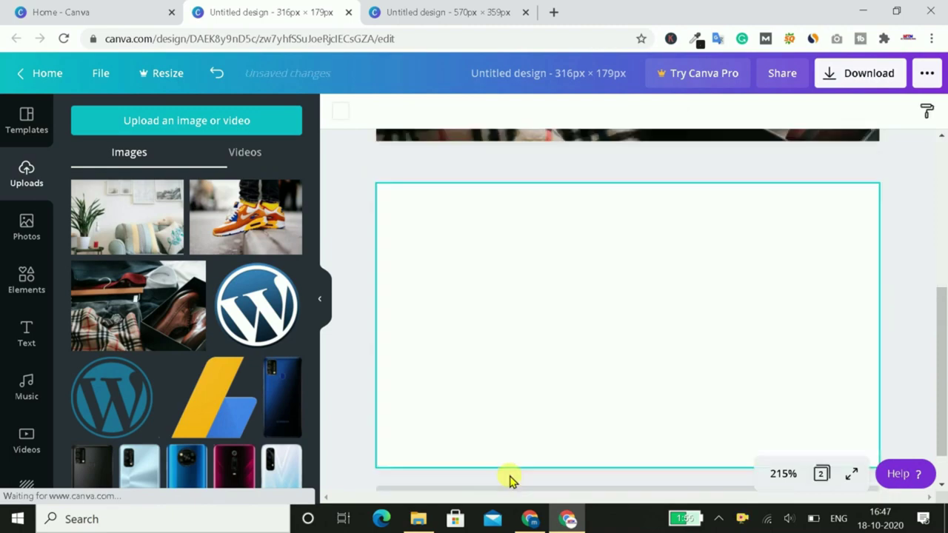
{"action": "left_click", "coordinate": [252, 228]}
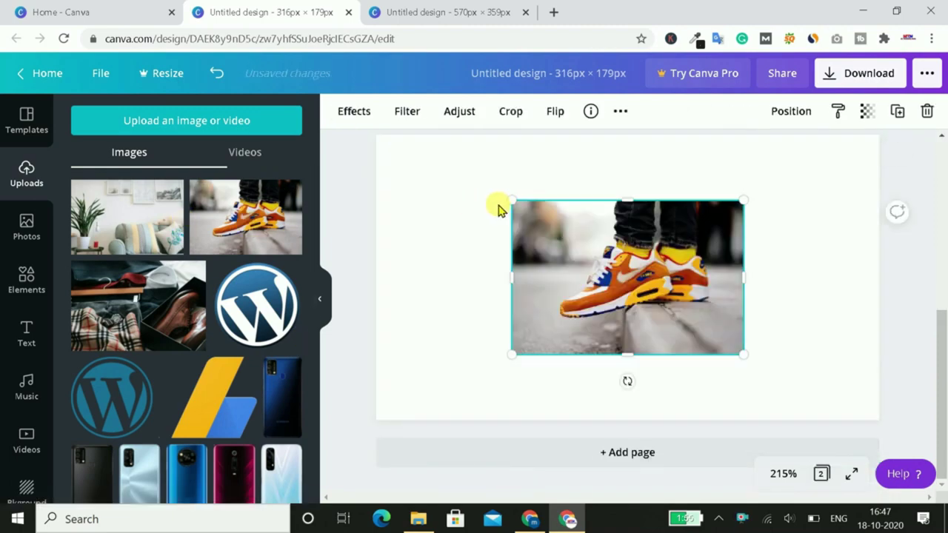
{"action": "left_click_drag", "start_coordinate": [510, 202], "coordinate": [366, 145]}
{"action": "left_click_drag", "start_coordinate": [745, 358], "coordinate": [899, 423]}
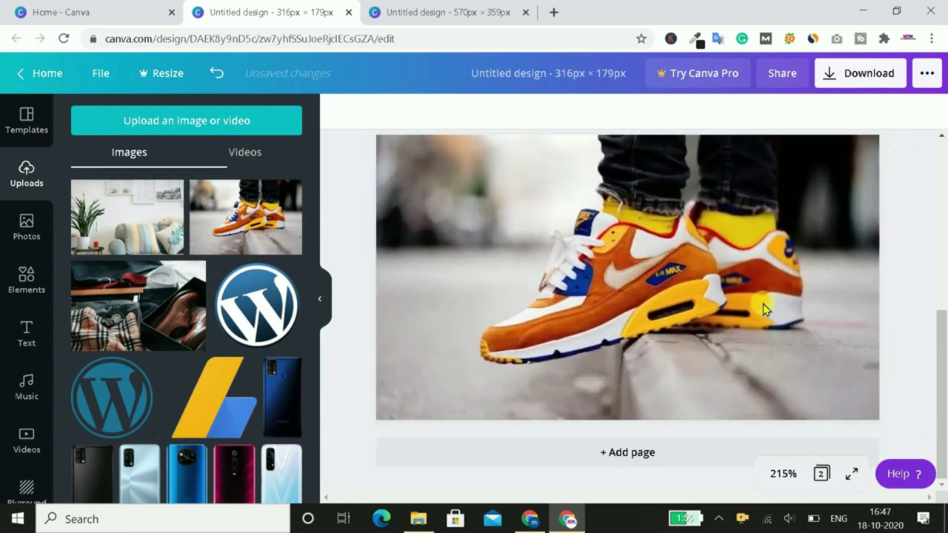
{"action": "scroll", "coordinate": [699, 262], "scroll_direction": "up", "scroll_amount": 5}
{"action": "left_click", "coordinate": [858, 73]}
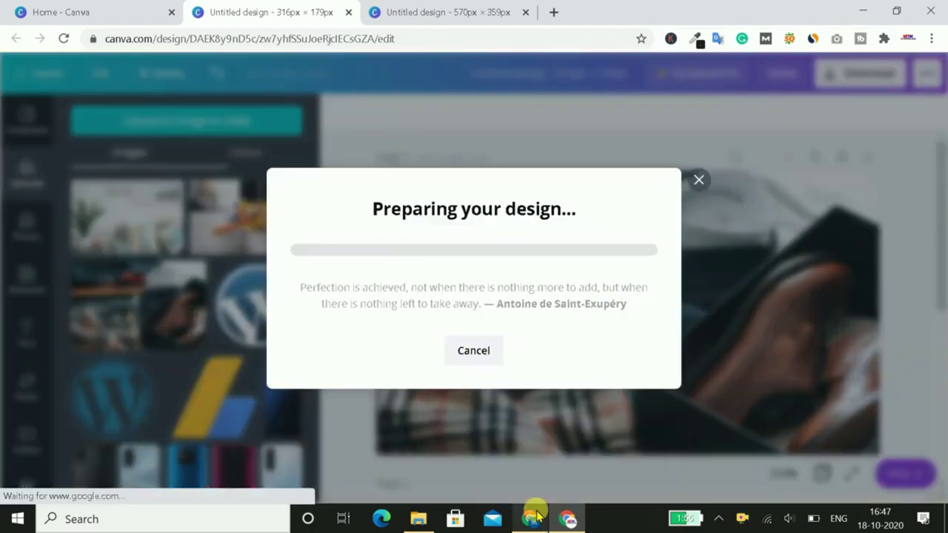
{"action": "left_click", "coordinate": [530, 519]}
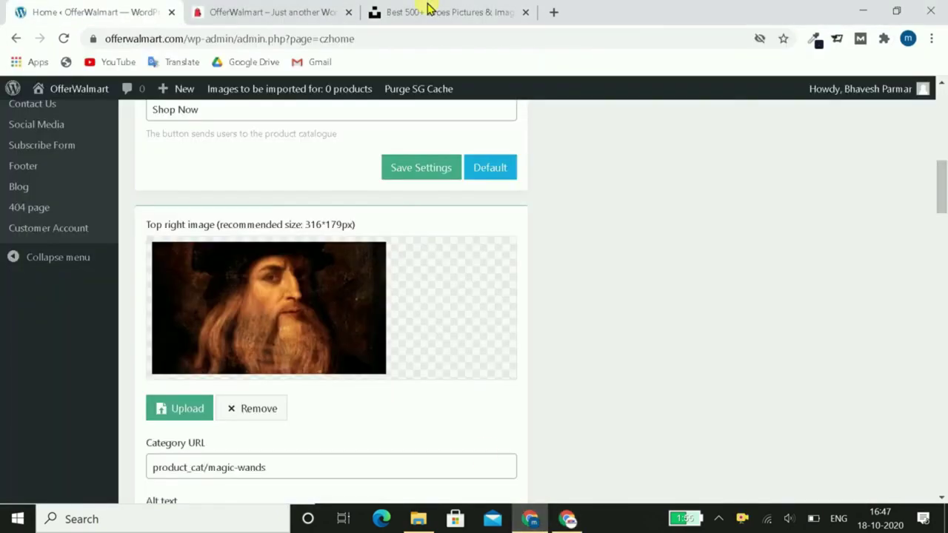
Look over the Unsplash shoes tab and the WordPress Top right image settings.
{"action": "left_click", "coordinate": [429, 11]}
{"action": "left_click", "coordinate": [113, 6]}
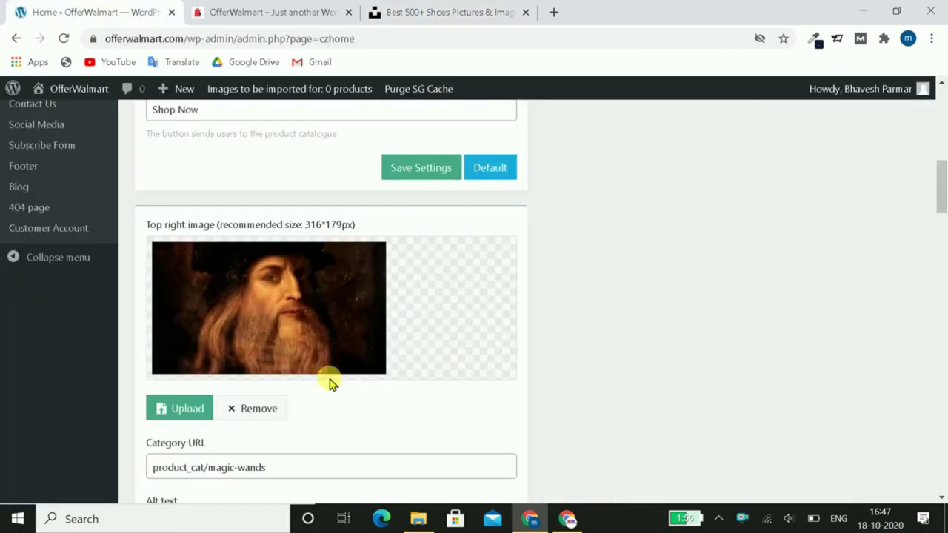
{"action": "scroll", "coordinate": [330, 383], "scroll_direction": "up", "scroll_amount": 8}
{"action": "scroll", "coordinate": [330, 383], "scroll_direction": "down", "scroll_amount": 5}
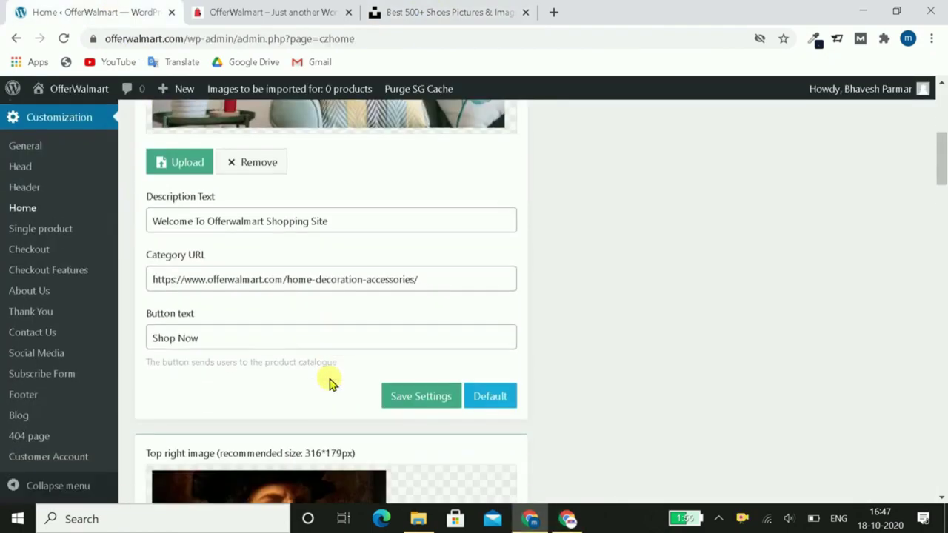
{"action": "scroll", "coordinate": [330, 383], "scroll_direction": "up", "scroll_amount": 3}
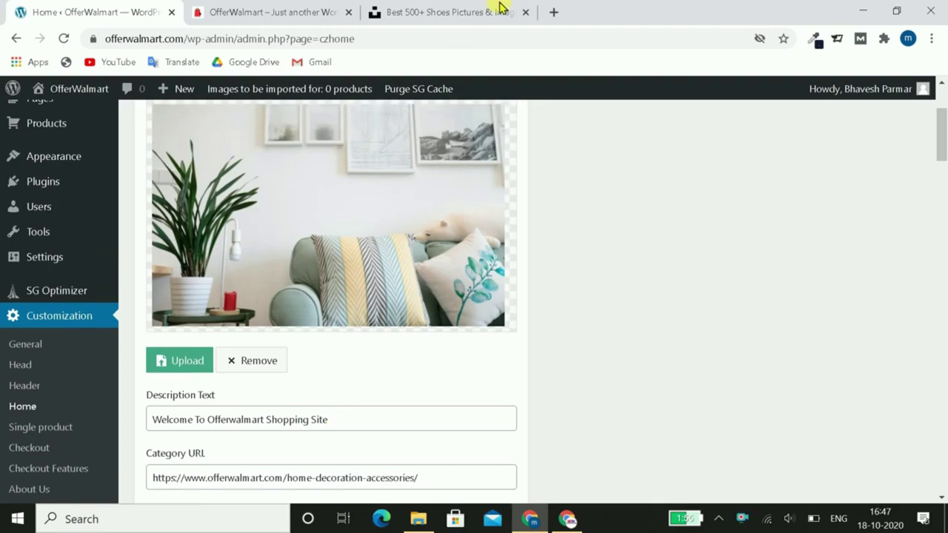
{"action": "scroll", "coordinate": [247, 363], "scroll_direction": "down", "scroll_amount": 1}
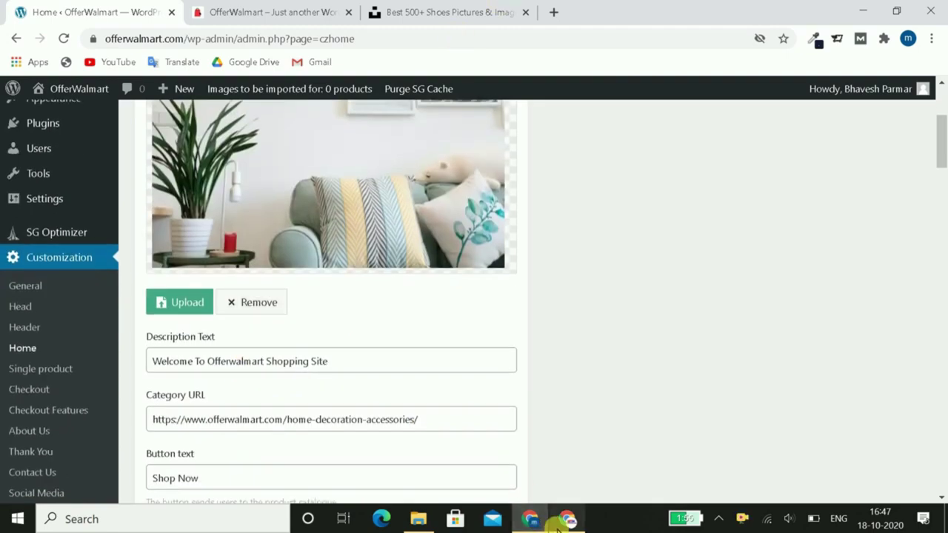
{"action": "left_click", "coordinate": [566, 519]}
{"action": "left_click", "coordinate": [567, 518]}
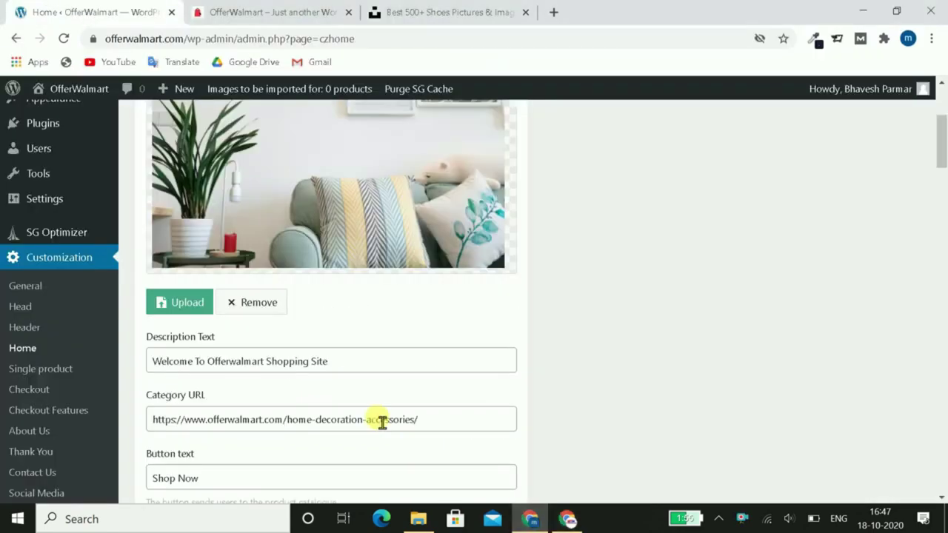
Extract the Untitled design archive in Downloads into an Untitled design folder.
{"action": "left_click", "coordinate": [420, 518]}
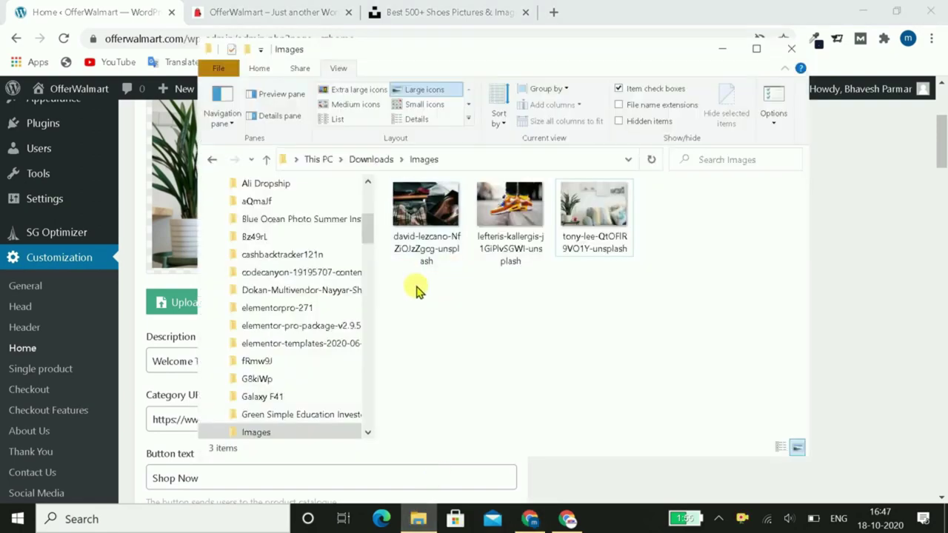
{"action": "left_click", "coordinate": [371, 159]}
{"action": "left_click", "coordinate": [437, 263]}
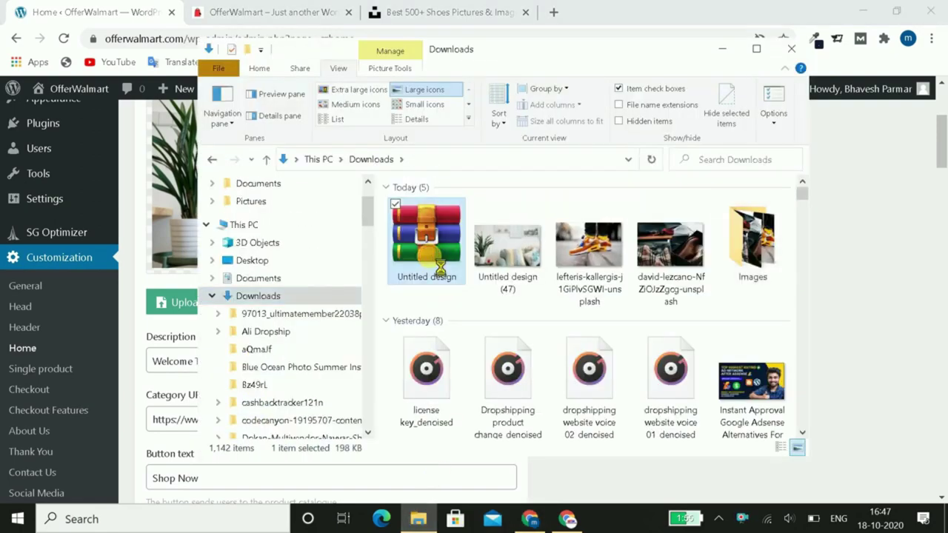
{"action": "right_click", "coordinate": [428, 256]}
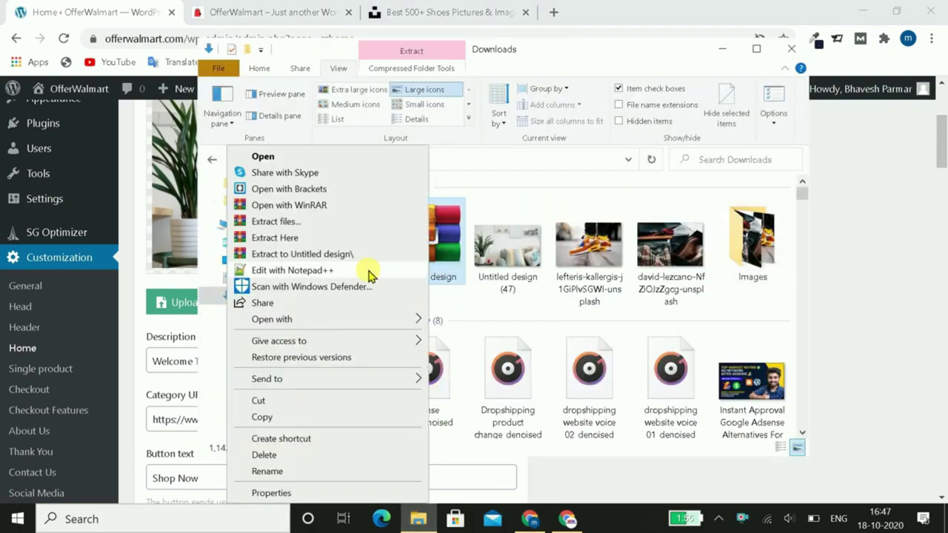
{"action": "left_click", "coordinate": [294, 222]}
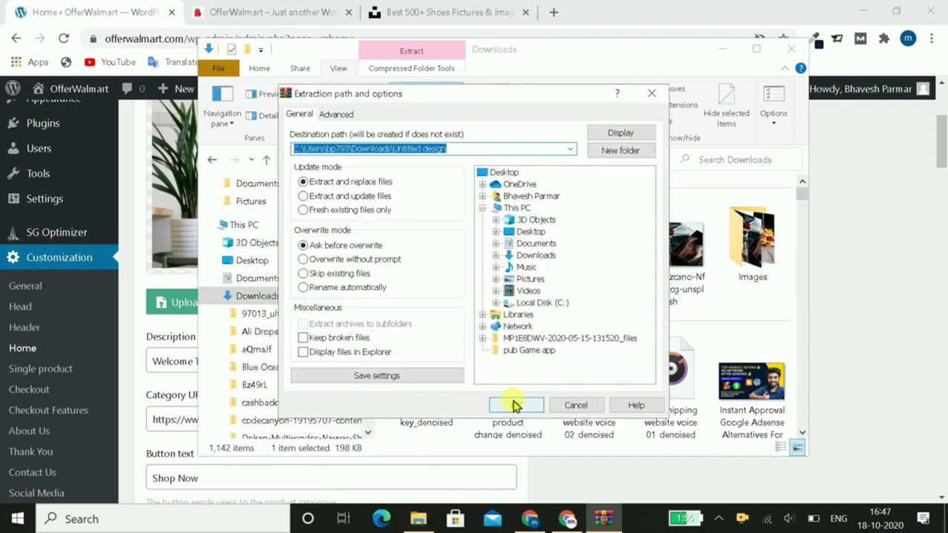
{"action": "left_click", "coordinate": [516, 405]}
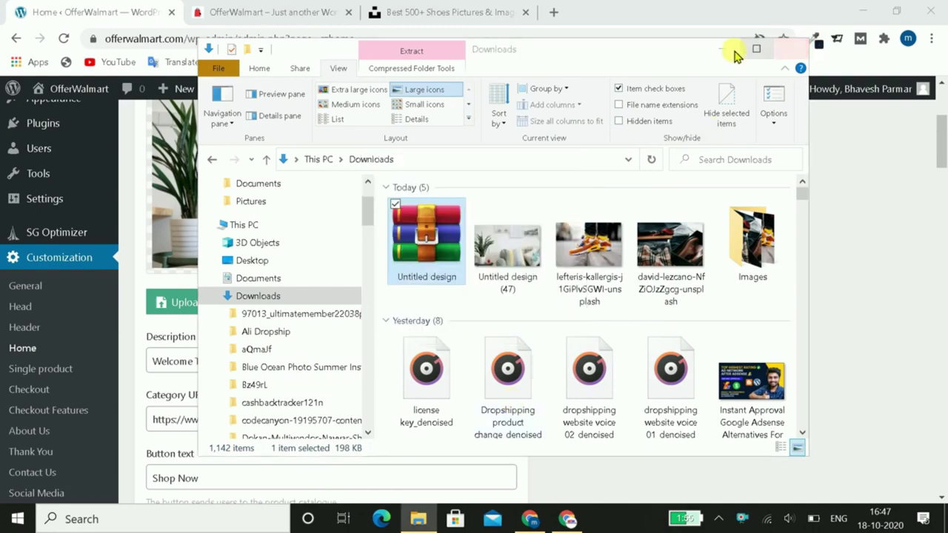
{"action": "left_click", "coordinate": [736, 56]}
{"action": "scroll", "coordinate": [351, 271], "scroll_direction": "down", "scroll_amount": 6}
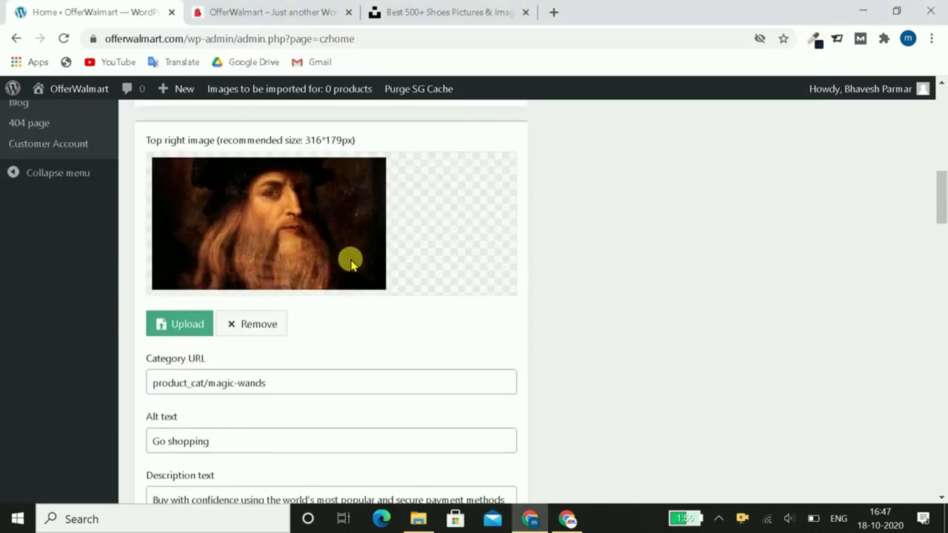
Upload 1.png and 2.png and set 1.png as the Top right image.
{"action": "left_click", "coordinate": [185, 324]}
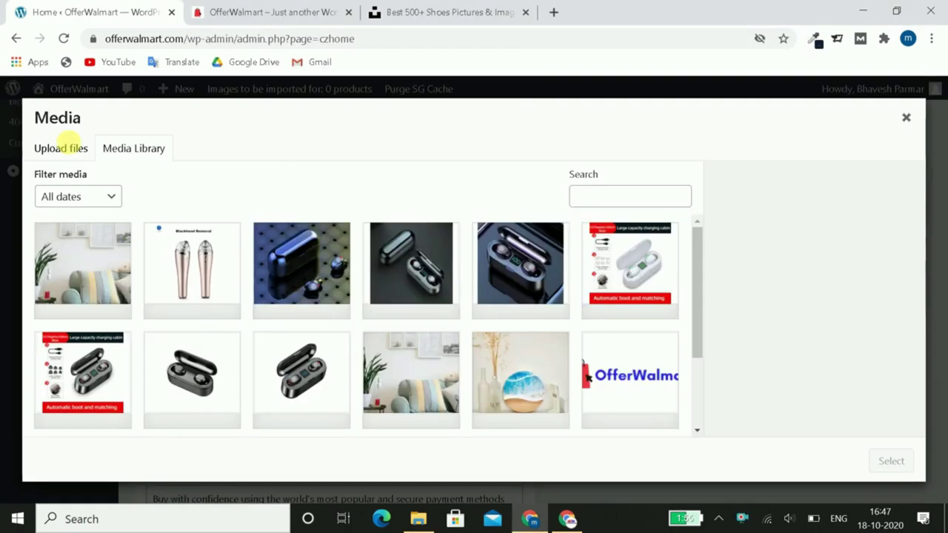
{"action": "left_click", "coordinate": [72, 148]}
{"action": "left_click", "coordinate": [495, 320]}
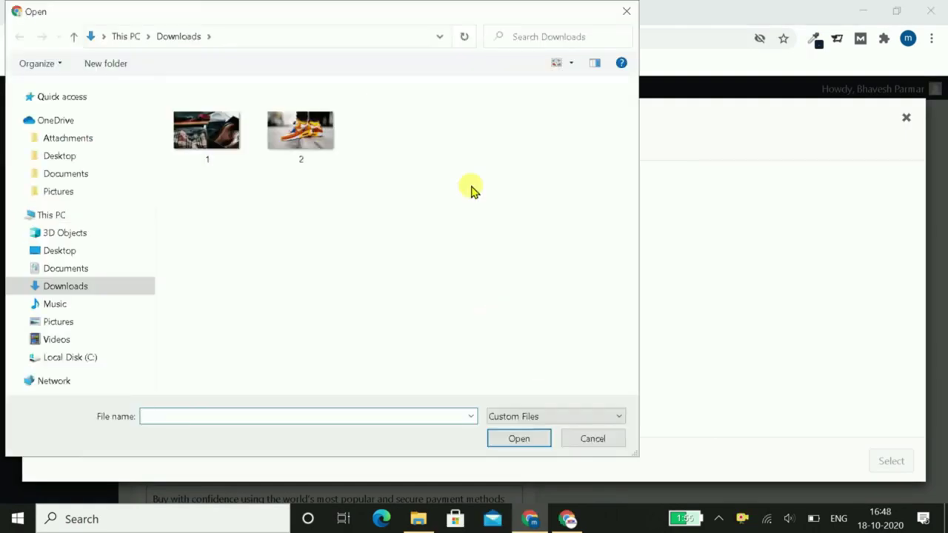
{"action": "left_click_drag", "start_coordinate": [473, 186], "coordinate": [180, 136]}
{"action": "left_click", "coordinate": [516, 441]}
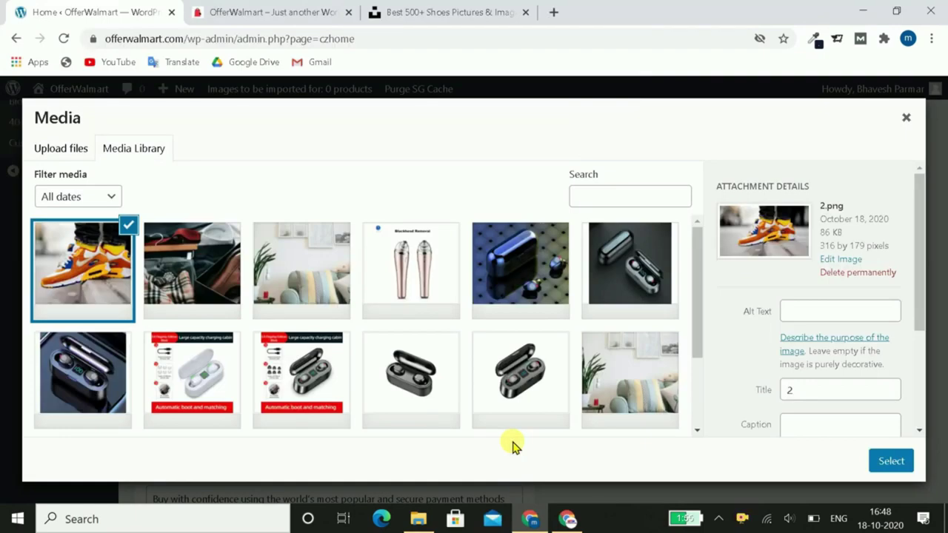
{"action": "left_click", "coordinate": [159, 274]}
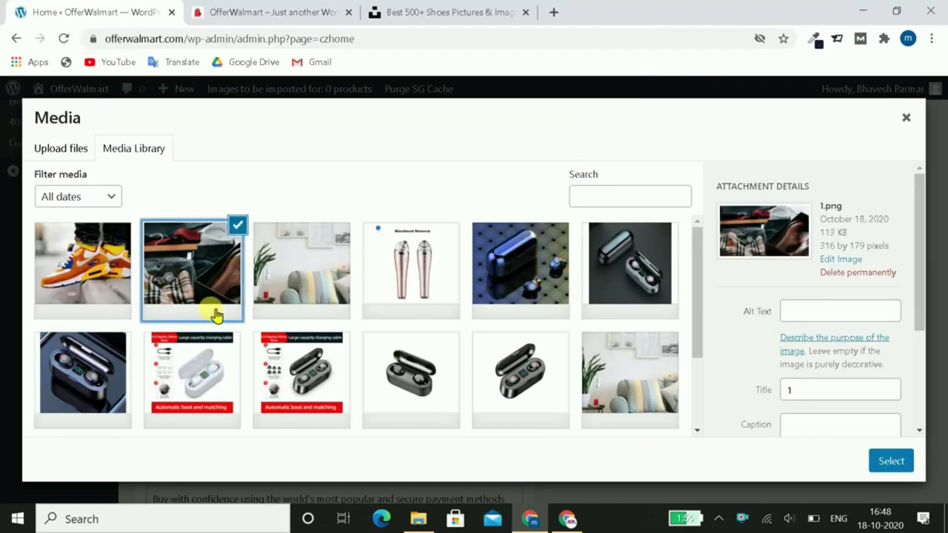
{"action": "left_click", "coordinate": [888, 461]}
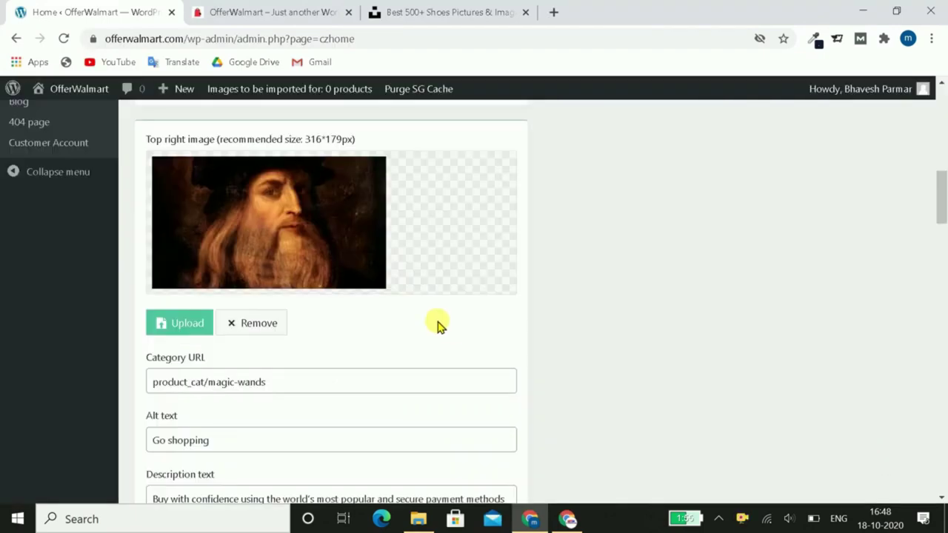
Set the sneakers image 2.png as the Bottom right image.
{"action": "scroll", "coordinate": [366, 318], "scroll_direction": "down", "scroll_amount": 6}
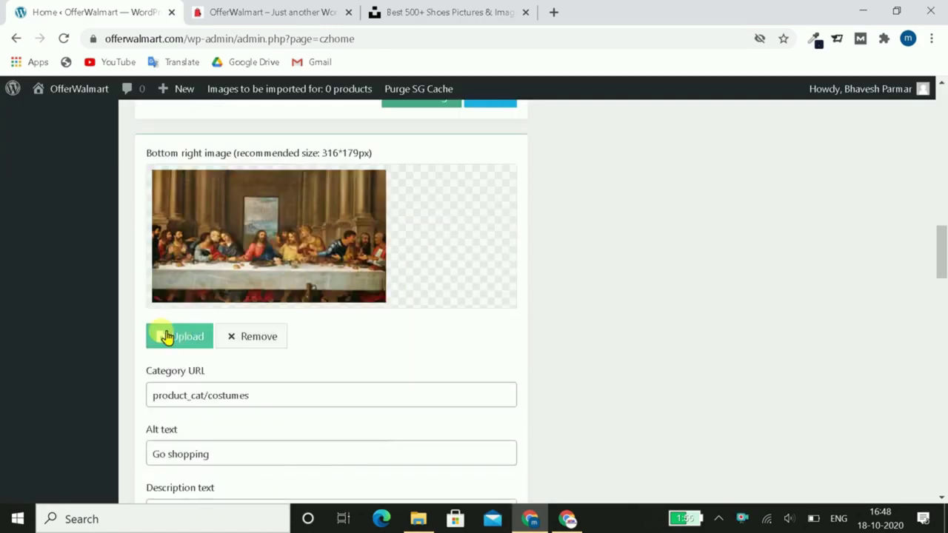
{"action": "left_click", "coordinate": [167, 337]}
{"action": "left_click", "coordinate": [84, 264]}
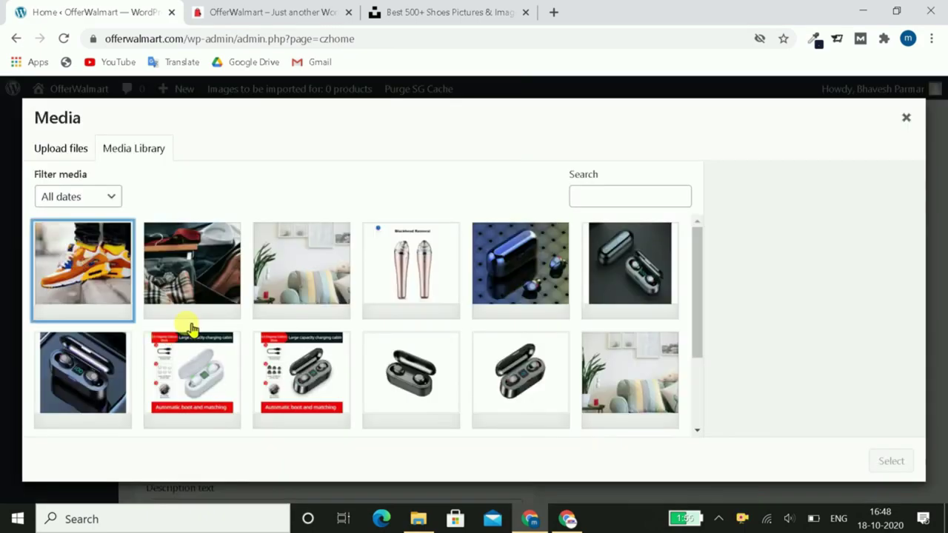
{"action": "left_click", "coordinate": [889, 460]}
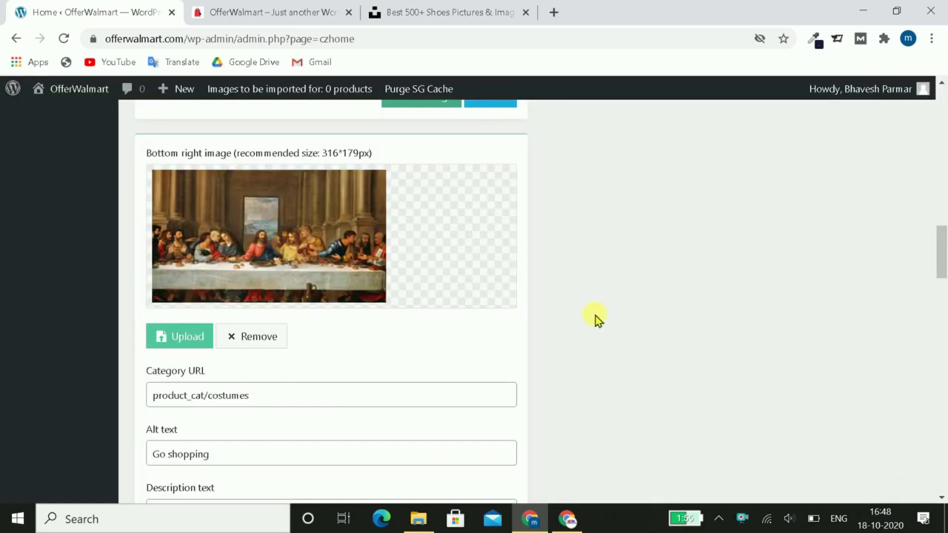
Save the Home customization settings and preview the live OfferWalmart site.
{"action": "scroll", "coordinate": [596, 319], "scroll_direction": "up", "scroll_amount": 1}
{"action": "scroll", "coordinate": [596, 318], "scroll_direction": "down", "scroll_amount": 2}
{"action": "scroll", "coordinate": [596, 319], "scroll_direction": "up", "scroll_amount": 6}
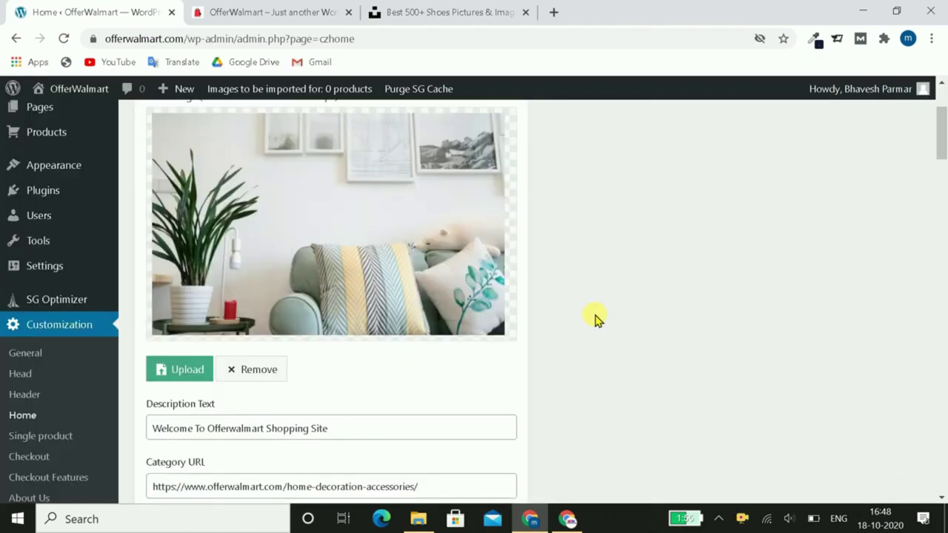
{"action": "scroll", "coordinate": [186, 338], "scroll_direction": "up", "scroll_amount": 1}
{"action": "scroll", "coordinate": [112, 370], "scroll_direction": "down", "scroll_amount": 3}
{"action": "scroll", "coordinate": [46, 390], "scroll_direction": "down", "scroll_amount": 1}
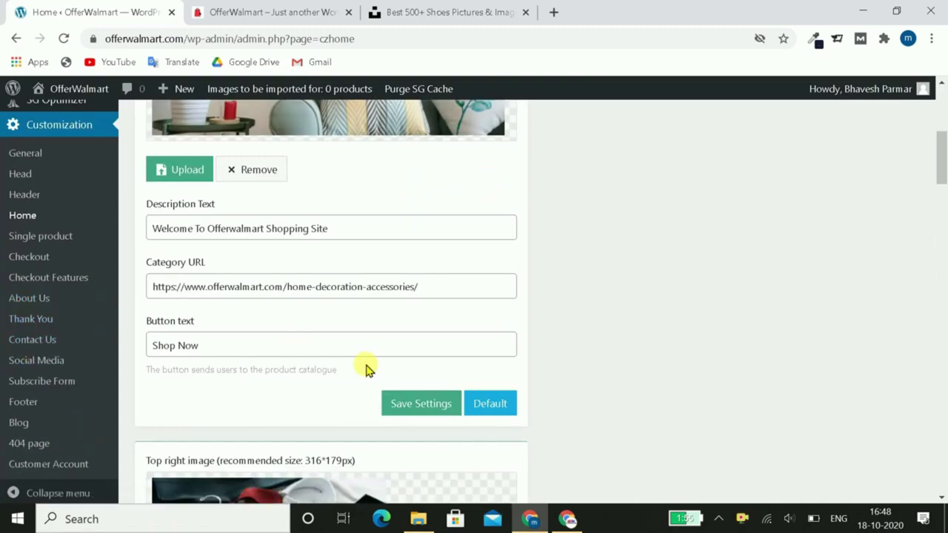
{"action": "scroll", "coordinate": [384, 310], "scroll_direction": "up", "scroll_amount": 2}
{"action": "scroll", "coordinate": [319, 351], "scroll_direction": "down", "scroll_amount": 10}
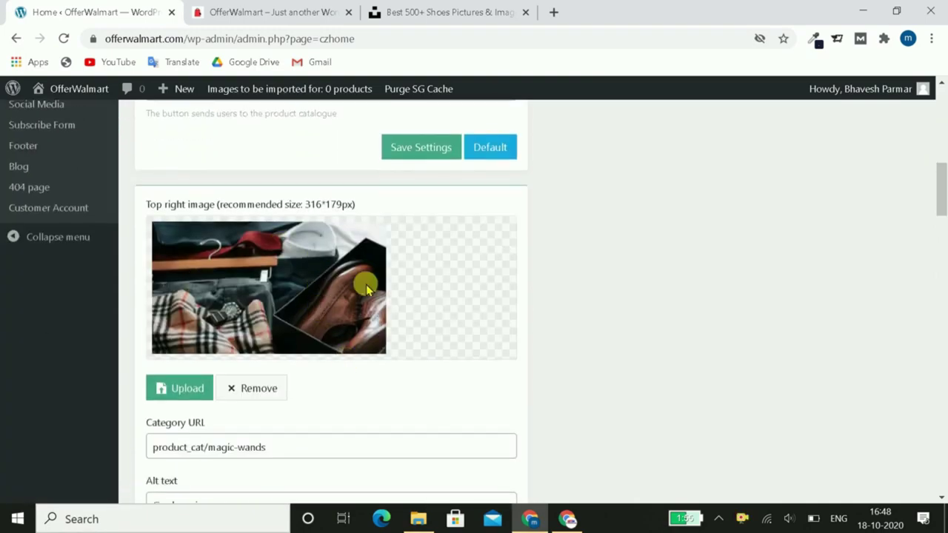
{"action": "scroll", "coordinate": [333, 447], "scroll_direction": "down", "scroll_amount": 2}
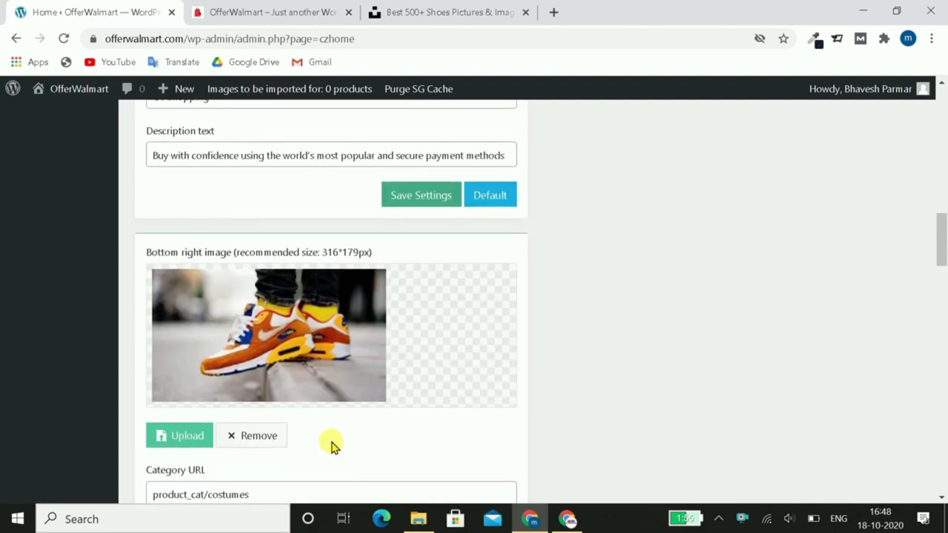
{"action": "scroll", "coordinate": [333, 446], "scroll_direction": "up", "scroll_amount": 5}
{"action": "scroll", "coordinate": [332, 444], "scroll_direction": "down", "scroll_amount": 9}
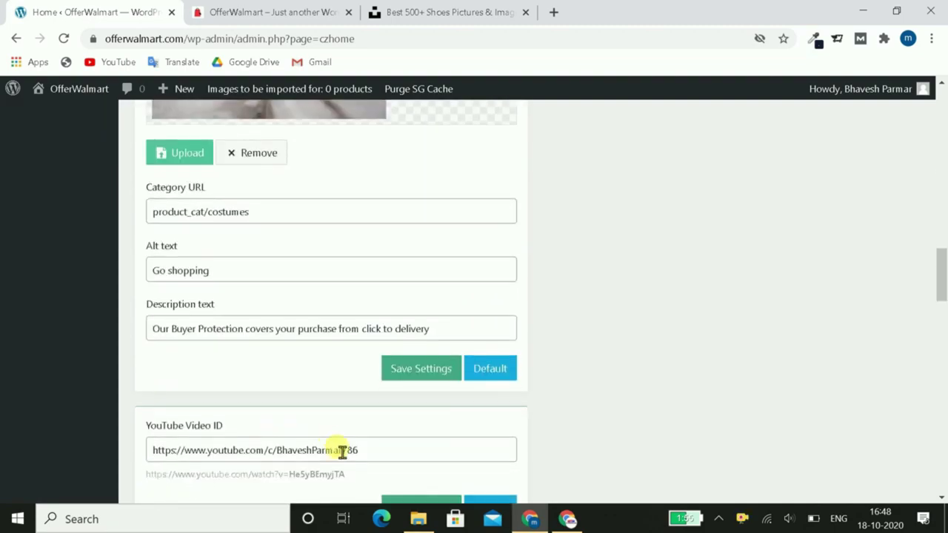
{"action": "scroll", "coordinate": [205, 309], "scroll_direction": "up", "scroll_amount": 3}
{"action": "scroll", "coordinate": [206, 309], "scroll_direction": "up", "scroll_amount": 2}
{"action": "left_click", "coordinate": [421, 268]}
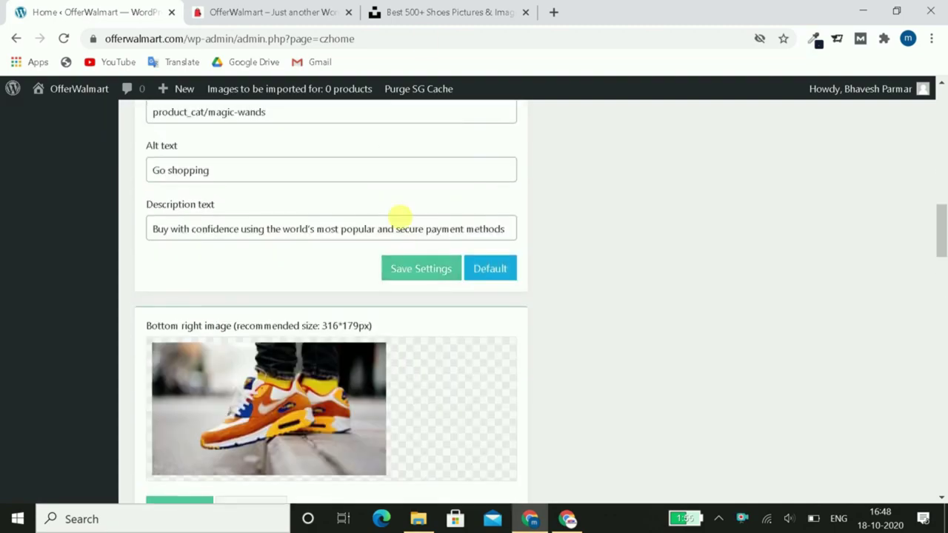
{"action": "left_click", "coordinate": [281, 9]}
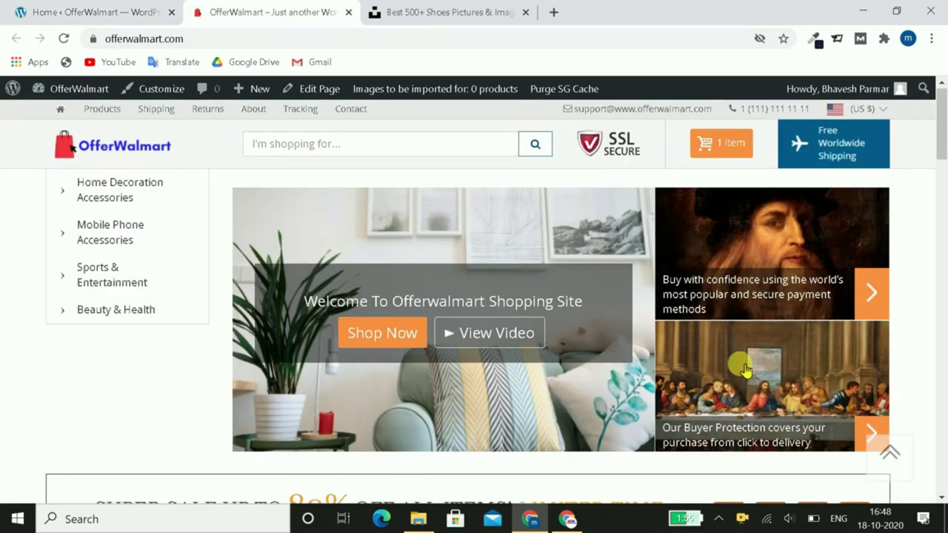
{"action": "left_click", "coordinate": [87, 6]}
Save the banner settings again and reload the storefront to show the new right-side images.
{"action": "scroll", "coordinate": [334, 355], "scroll_direction": "up", "scroll_amount": 5}
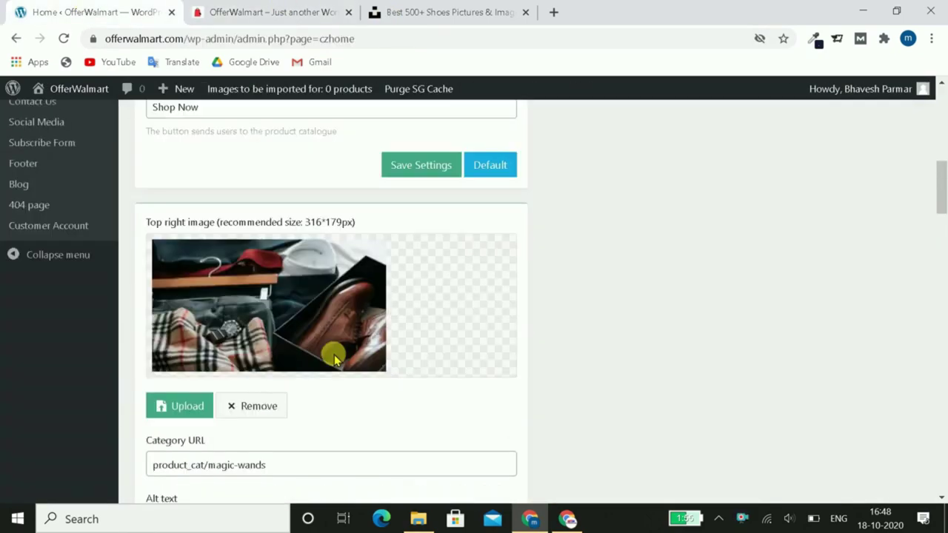
{"action": "scroll", "coordinate": [44, 222], "scroll_direction": "up", "scroll_amount": 2}
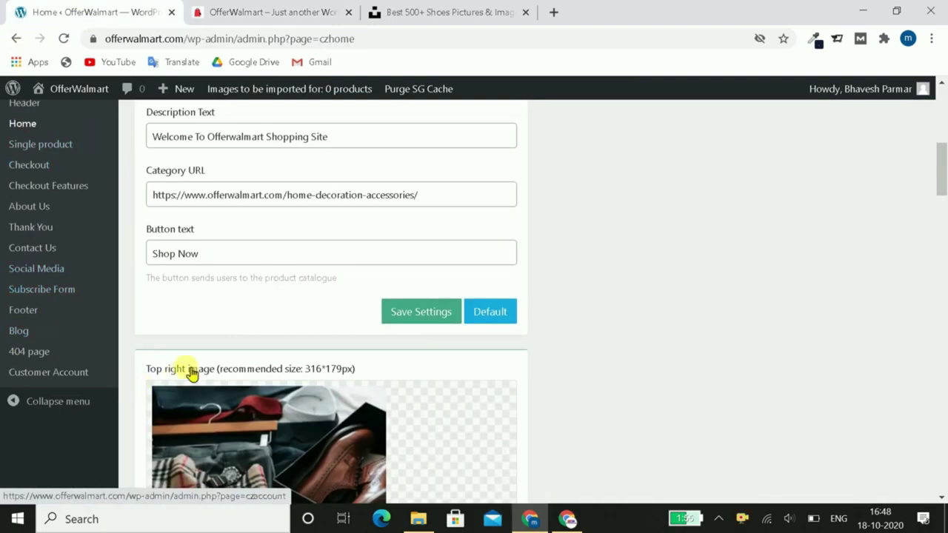
{"action": "scroll", "coordinate": [291, 317], "scroll_direction": "down", "scroll_amount": 12}
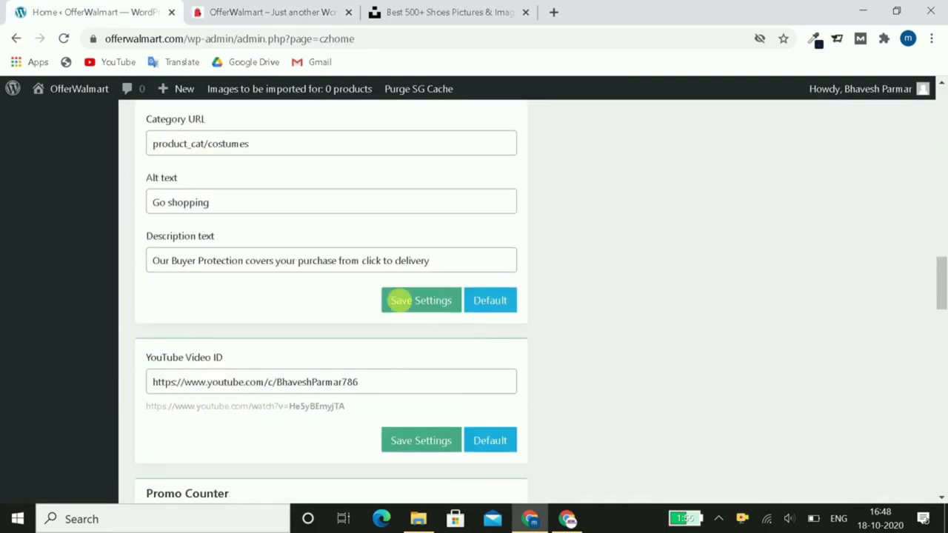
{"action": "left_click", "coordinate": [400, 300]}
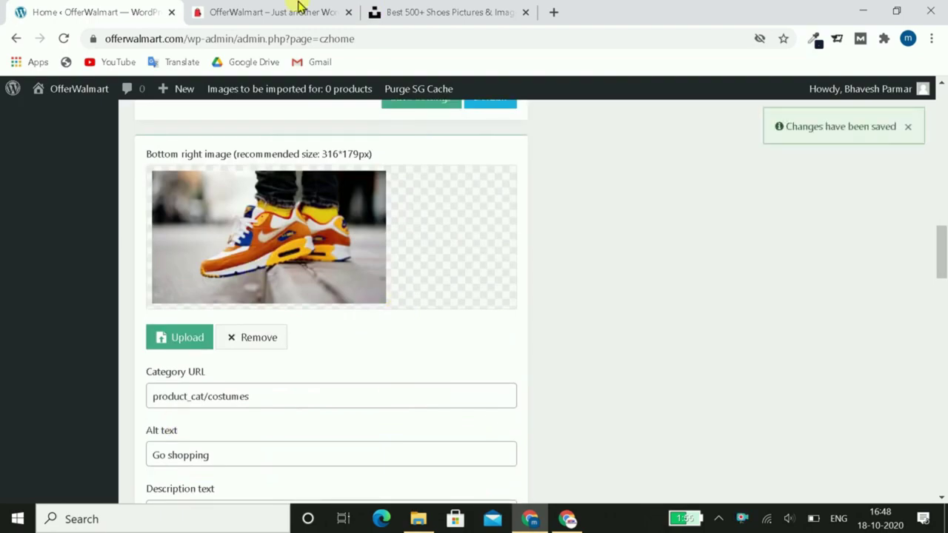
{"action": "left_click", "coordinate": [298, 4]}
{"action": "left_click", "coordinate": [42, 6]}
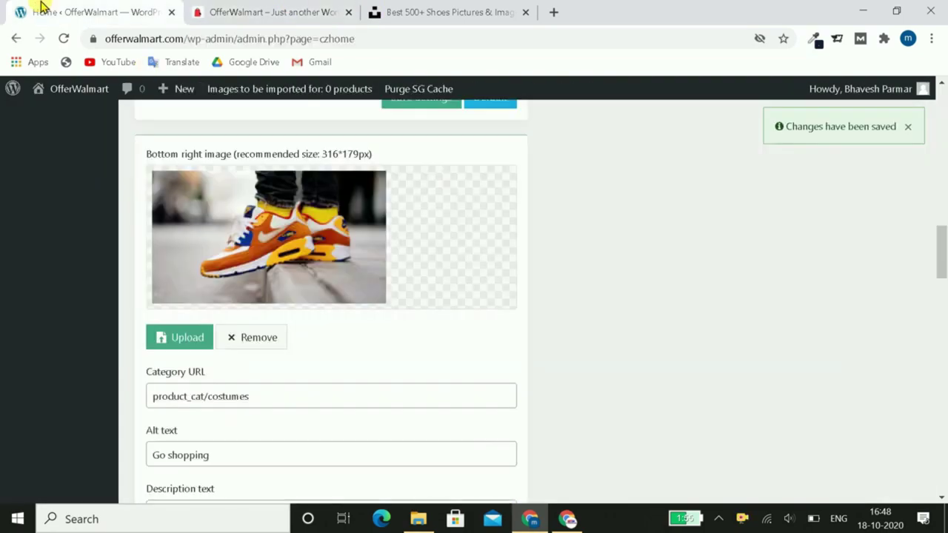
{"action": "scroll", "coordinate": [370, 390], "scroll_direction": "up", "scroll_amount": 15}
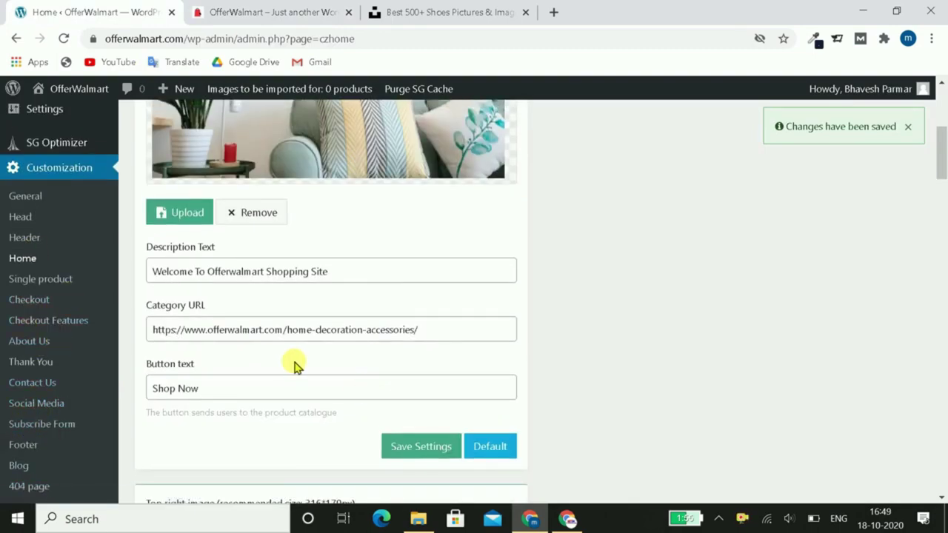
{"action": "left_click", "coordinate": [243, 10]}
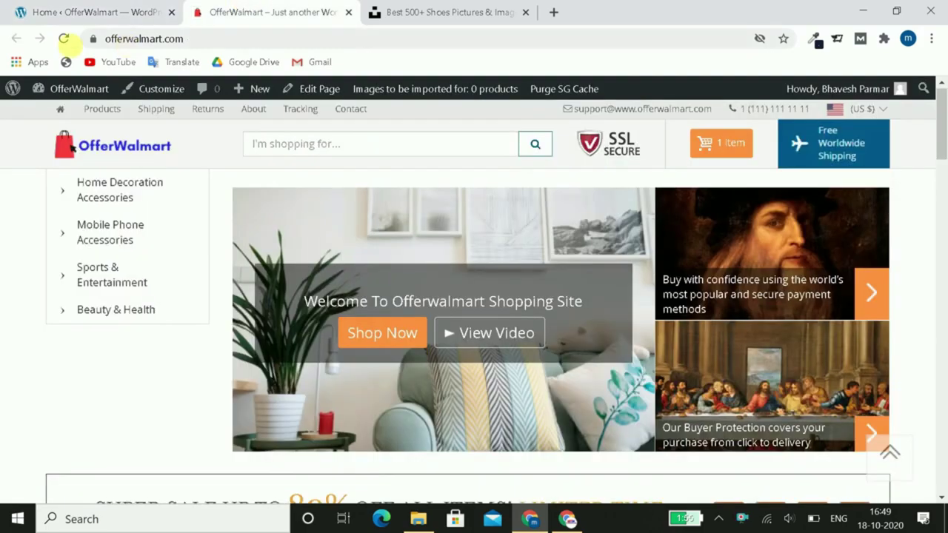
{"action": "left_click", "coordinate": [66, 45]}
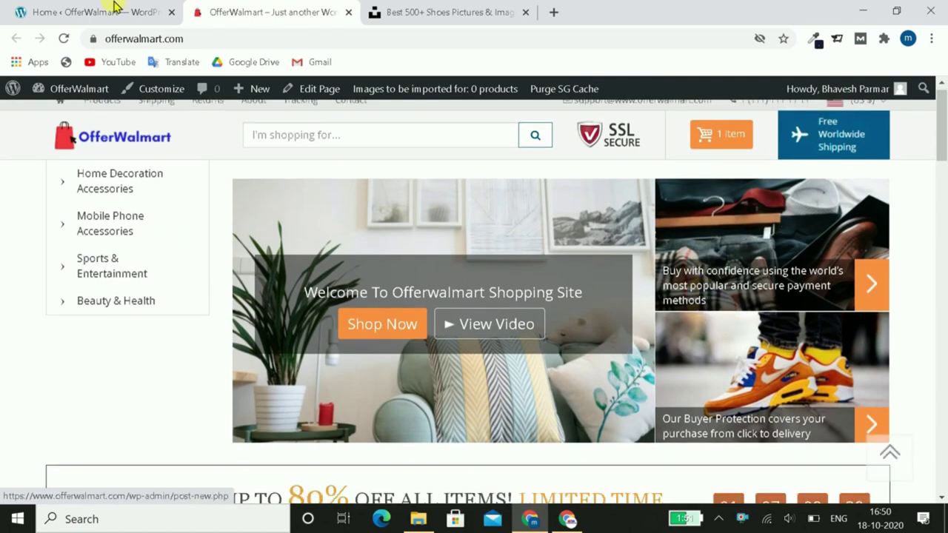
Copy the Hair Care & Styling category link from the storefront.
{"action": "left_click", "coordinate": [116, 6]}
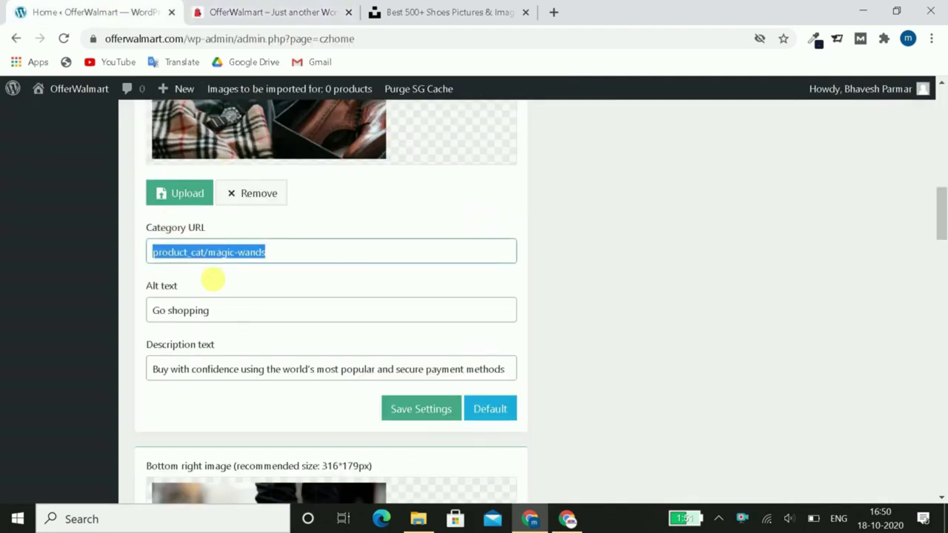
{"action": "left_click", "coordinate": [325, 257]}
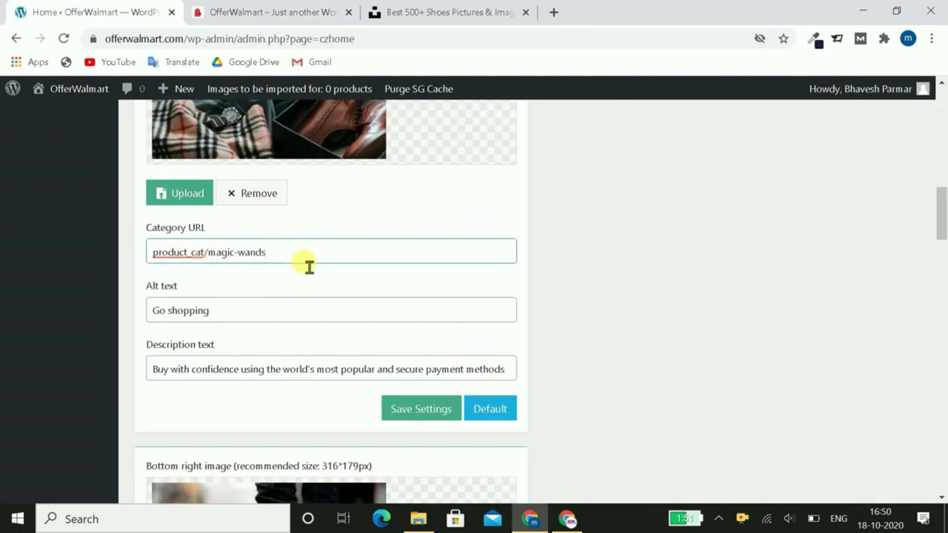
{"action": "left_click", "coordinate": [252, 8]}
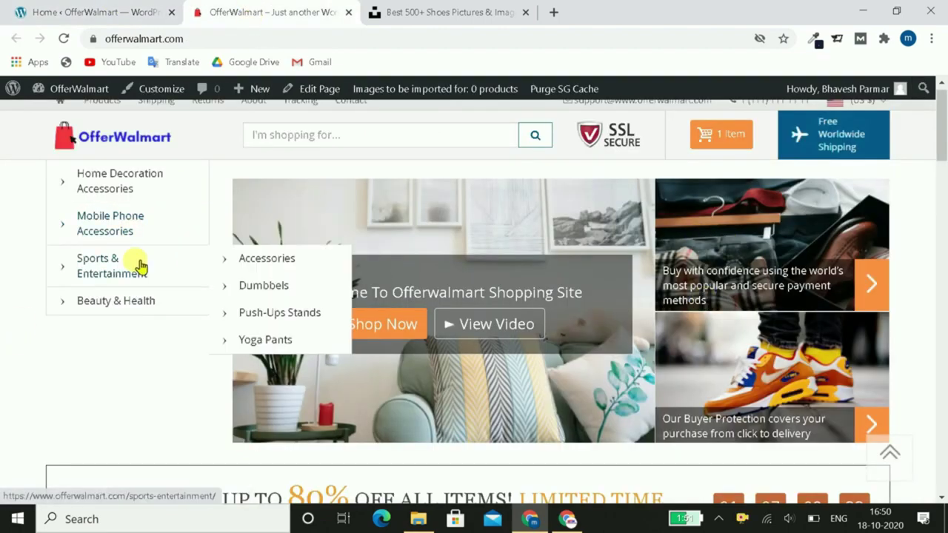
{"action": "mouse_move", "coordinate": [128, 304]}
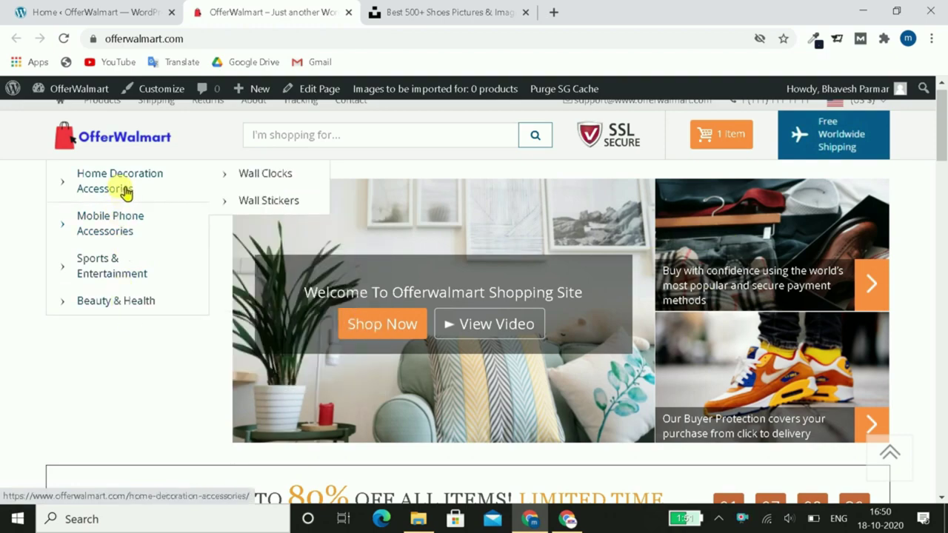
{"action": "mouse_move", "coordinate": [126, 233]}
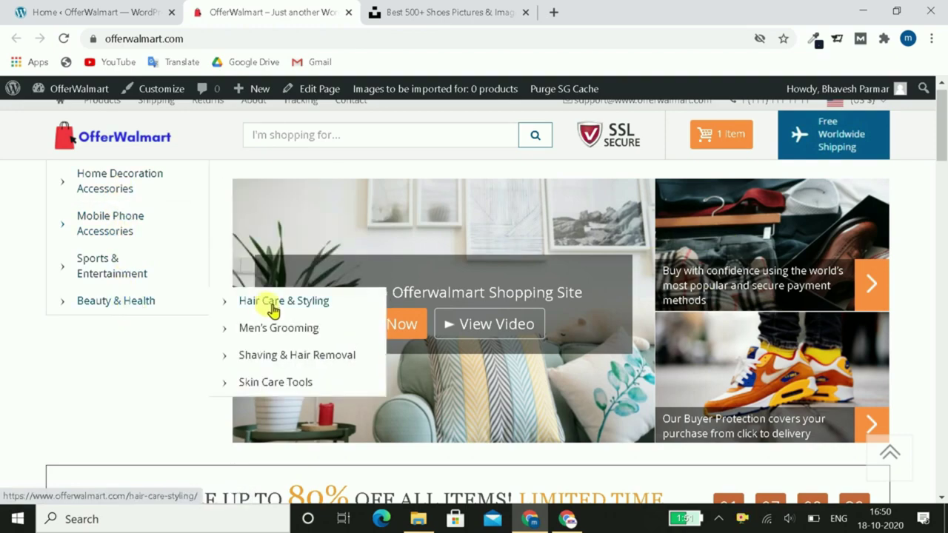
{"action": "right_click", "coordinate": [264, 300]}
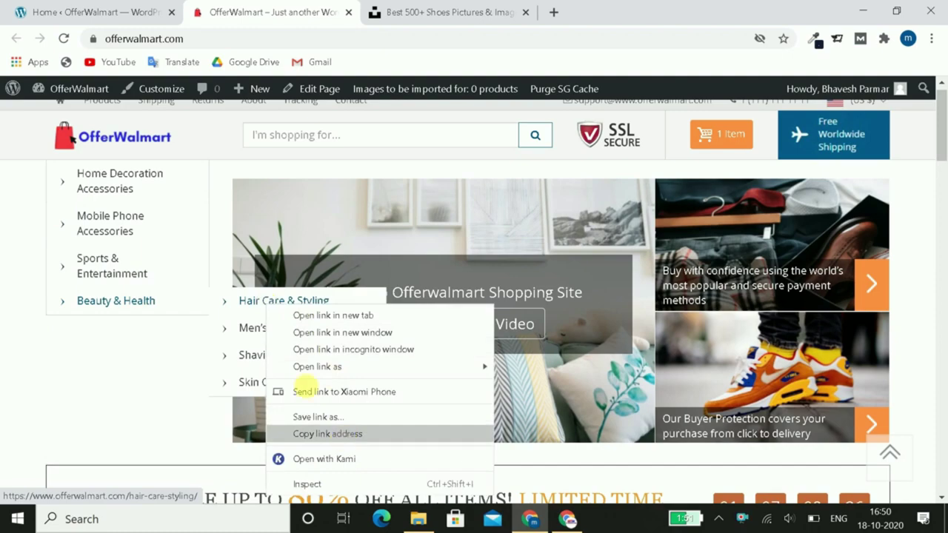
{"action": "left_click", "coordinate": [327, 434]}
Replace the top-right image's Category URL with the Hair Care & Styling link.
{"action": "left_click", "coordinate": [70, 9]}
{"action": "triple_click", "coordinate": [325, 263]}
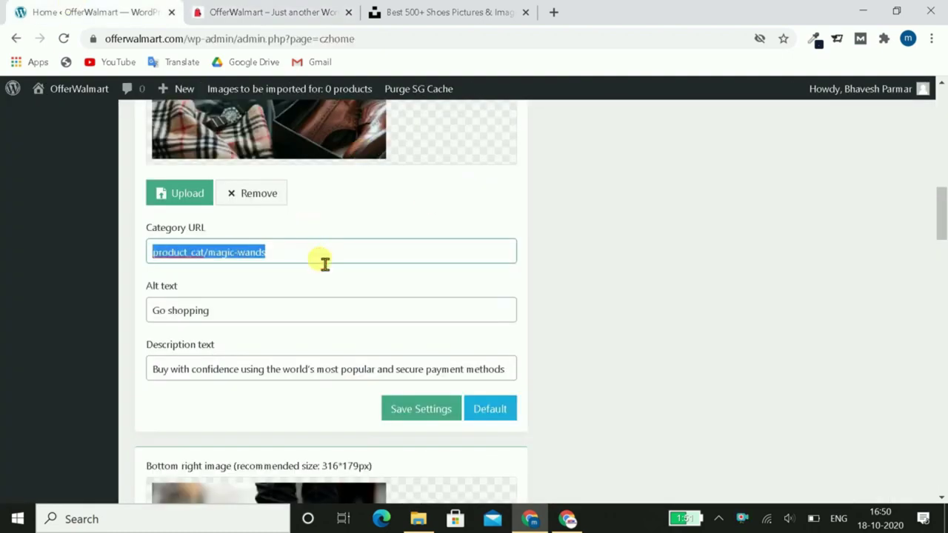
{"action": "type", "text": "https://www.offerwalmart.com/hair-care-styling/"}
{"action": "scroll", "coordinate": [314, 294], "scroll_direction": "down", "scroll_amount": 5}
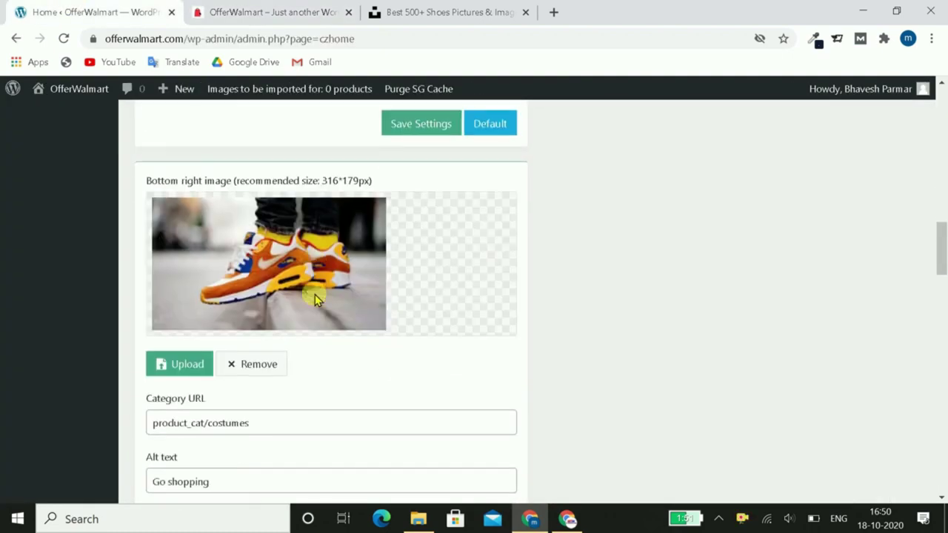
{"action": "scroll", "coordinate": [324, 303], "scroll_direction": "up", "scroll_amount": 5}
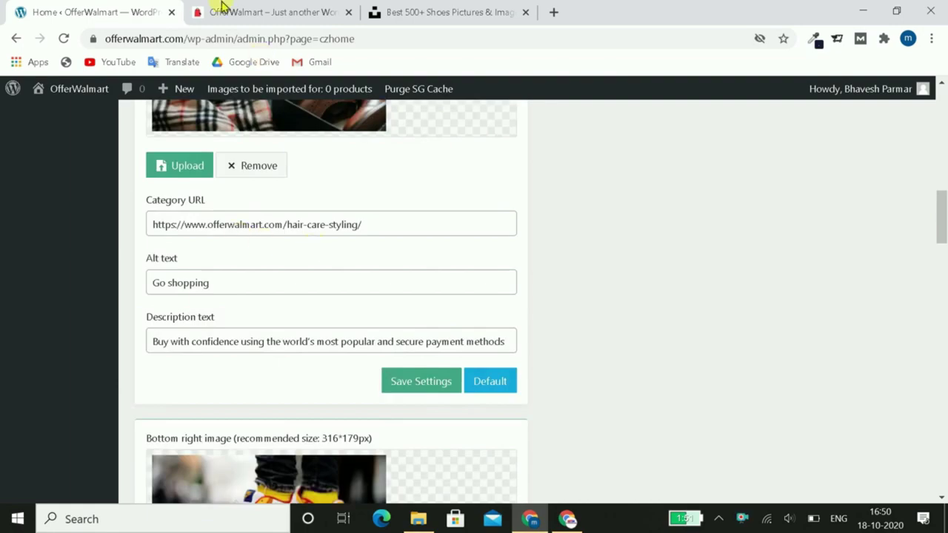
Recheck the storefront, then bring up link options for Products > Product Categories.
{"action": "left_click", "coordinate": [271, 8]}
{"action": "mouse_move", "coordinate": [100, 224]}
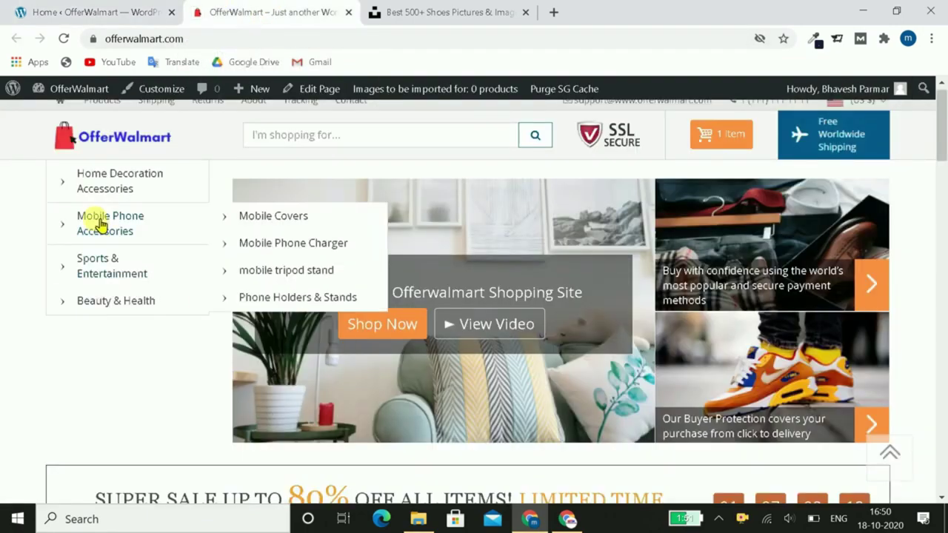
{"action": "left_click", "coordinate": [64, 9]}
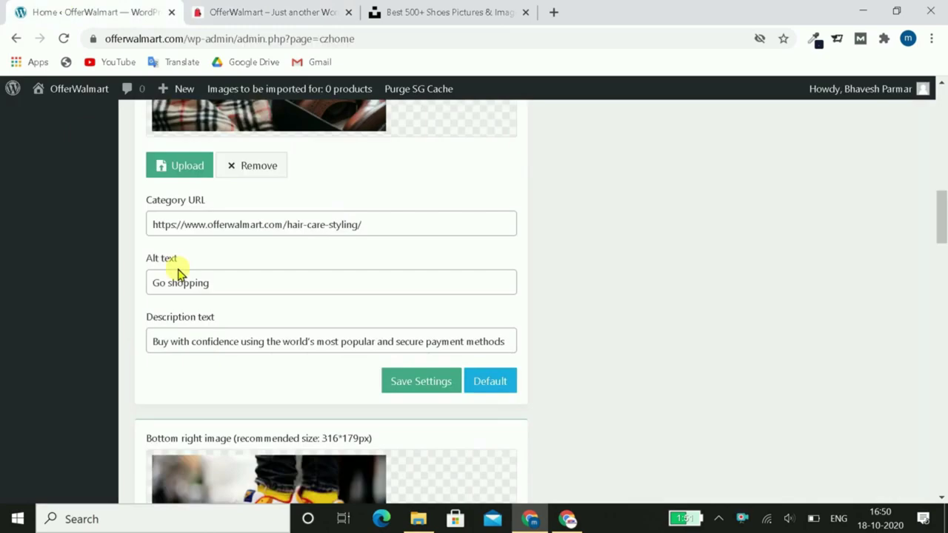
{"action": "scroll", "coordinate": [178, 271], "scroll_direction": "up", "scroll_amount": 5}
{"action": "scroll", "coordinate": [177, 269], "scroll_direction": "down", "scroll_amount": 3}
{"action": "scroll", "coordinate": [178, 269], "scroll_direction": "up", "scroll_amount": 1}
{"action": "mouse_move", "coordinate": [96, 229]}
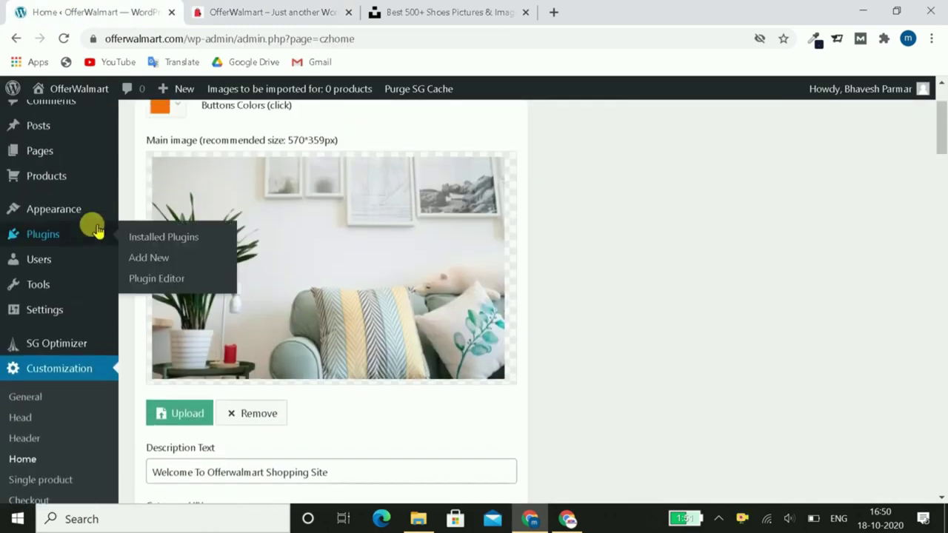
{"action": "scroll", "coordinate": [93, 232], "scroll_direction": "up", "scroll_amount": 1}
{"action": "mouse_move", "coordinate": [67, 268]}
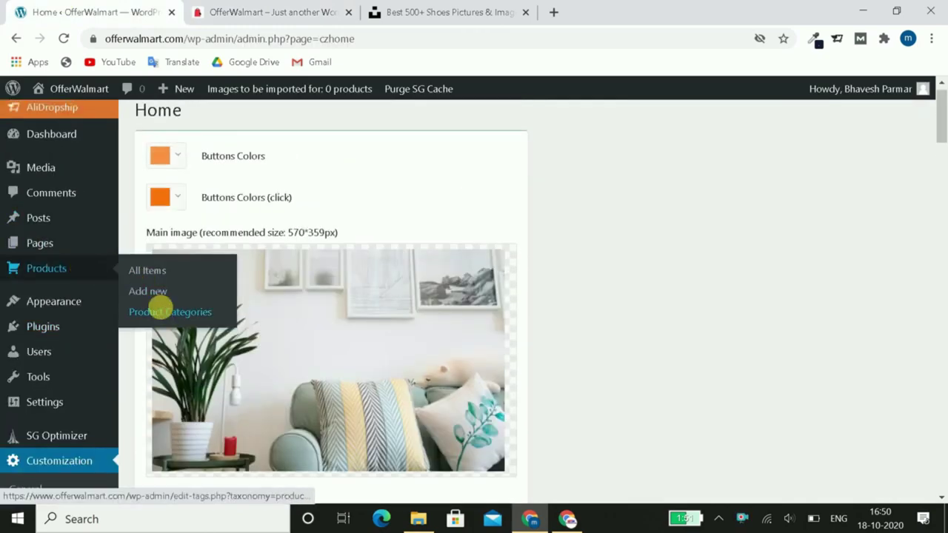
{"action": "right_click", "coordinate": [161, 311]}
Create a new Men's Fashion product category (slug mens-fashion) on the Product Categories page.
{"action": "left_click", "coordinate": [228, 318]}
{"action": "left_click", "coordinate": [215, 9]}
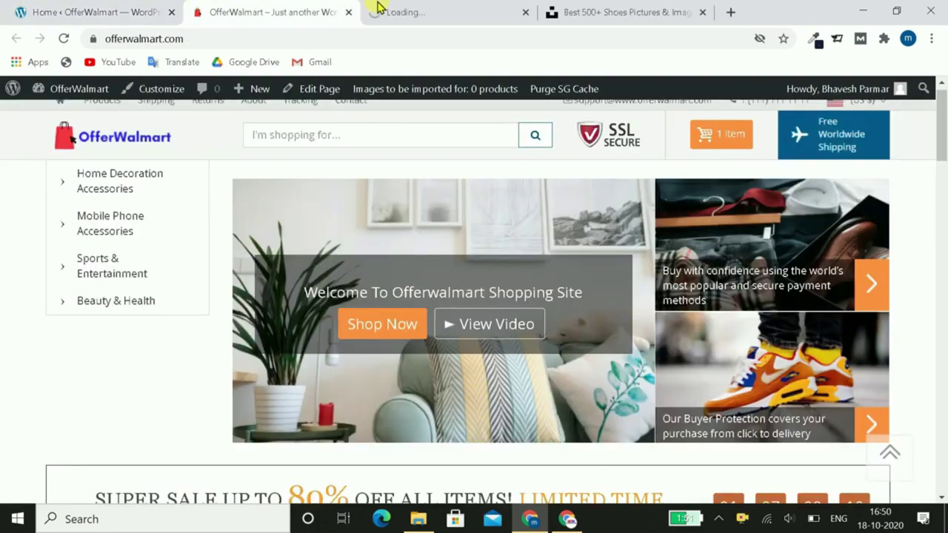
{"action": "left_click", "coordinate": [378, 9]}
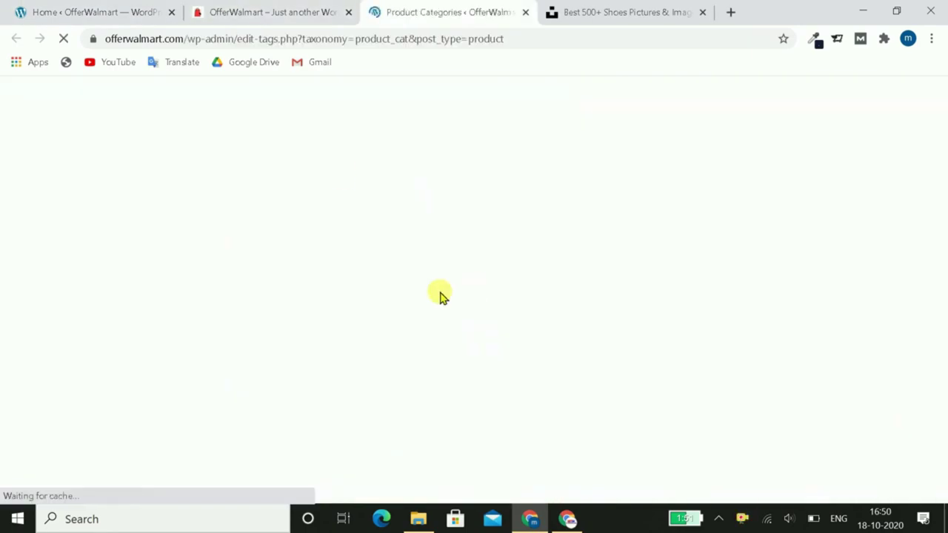
{"action": "scroll", "coordinate": [441, 297], "scroll_direction": "down", "scroll_amount": 1}
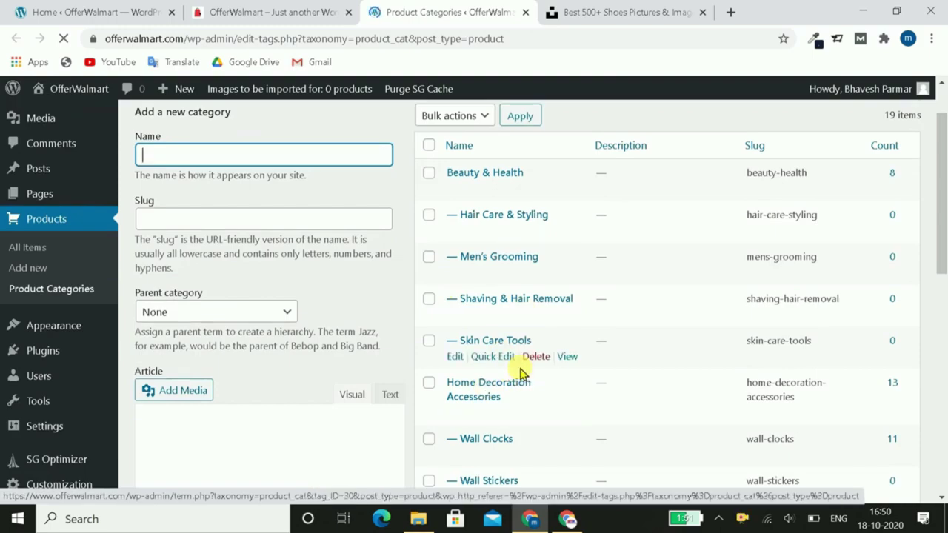
{"action": "scroll", "coordinate": [520, 374], "scroll_direction": "down", "scroll_amount": 2}
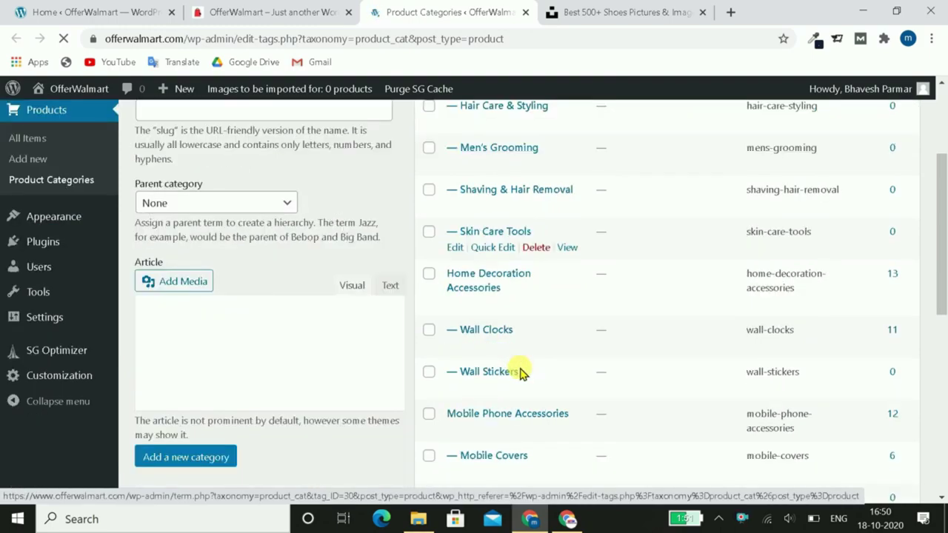
{"action": "scroll", "coordinate": [520, 373], "scroll_direction": "down", "scroll_amount": 1}
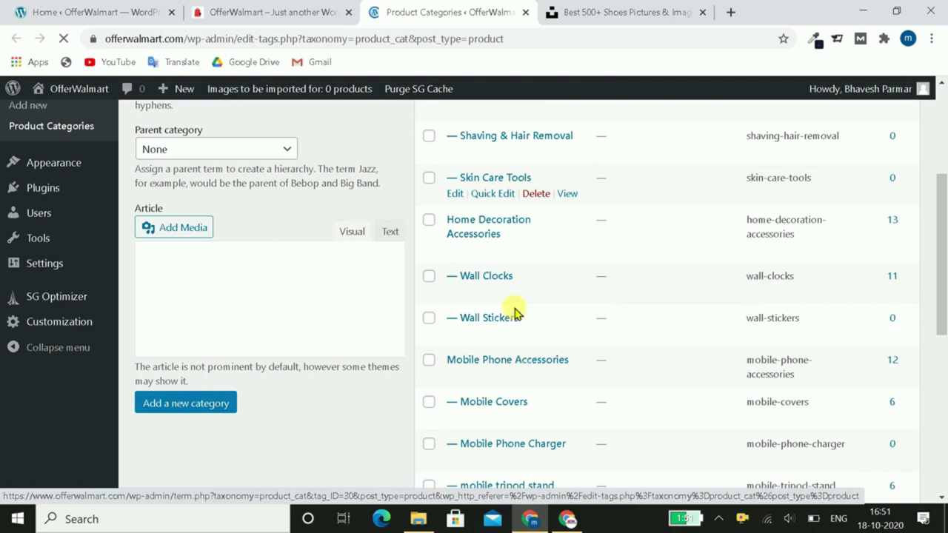
{"action": "scroll", "coordinate": [516, 314], "scroll_direction": "up", "scroll_amount": 3}
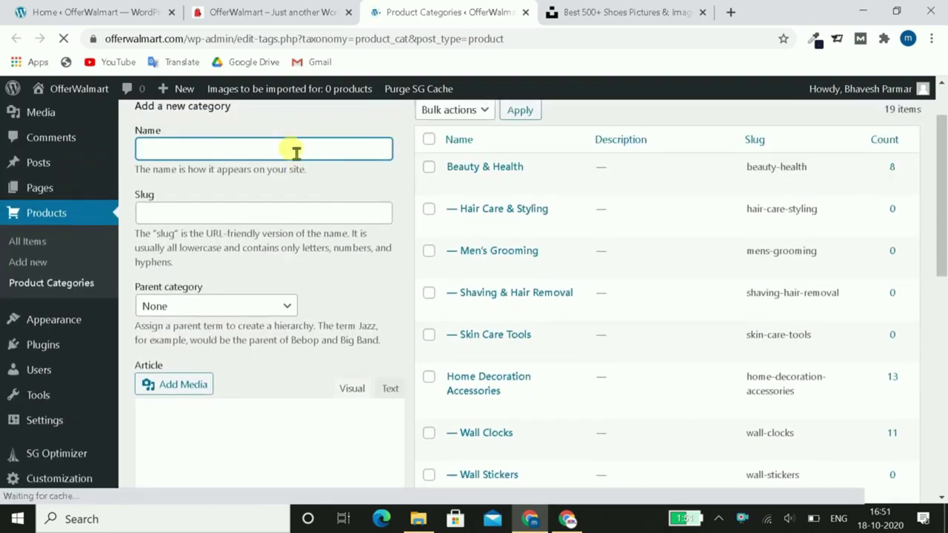
{"action": "left_click", "coordinate": [296, 152]}
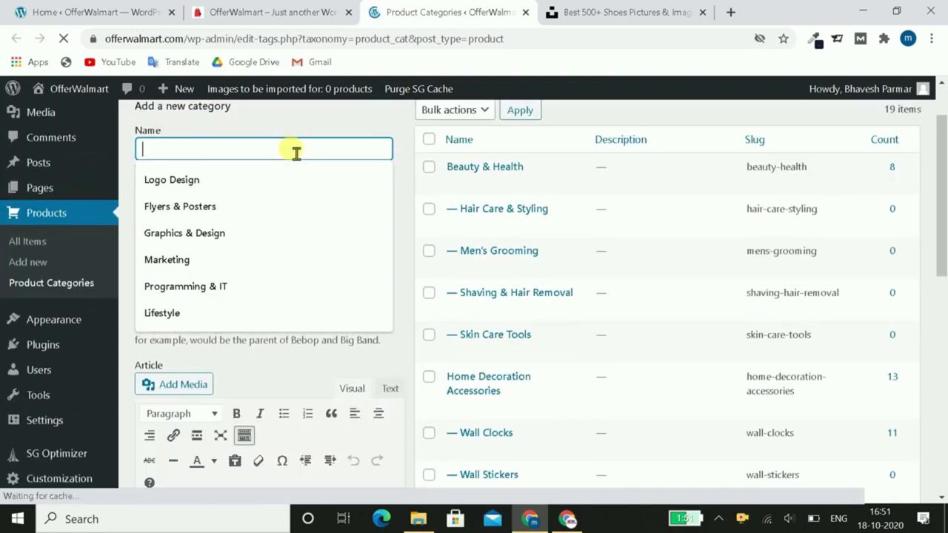
{"action": "type", "text": "Mens"}
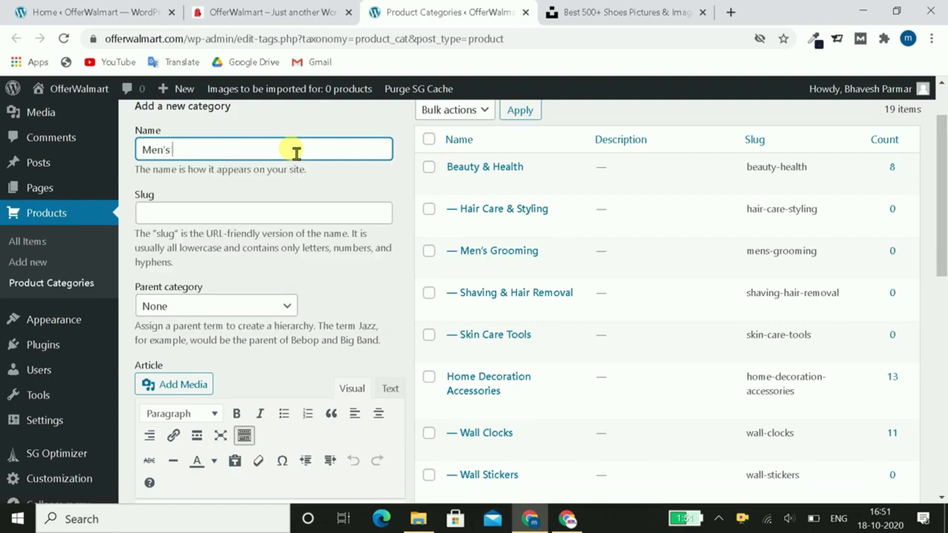
{"action": "scroll", "coordinate": [213, 280], "scroll_direction": "down", "scroll_amount": 5}
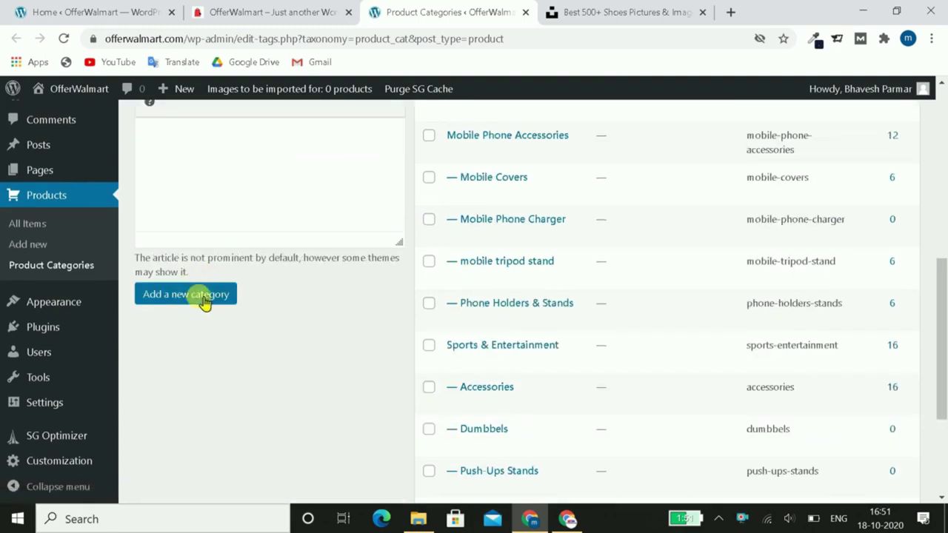
{"action": "left_click", "coordinate": [203, 296]}
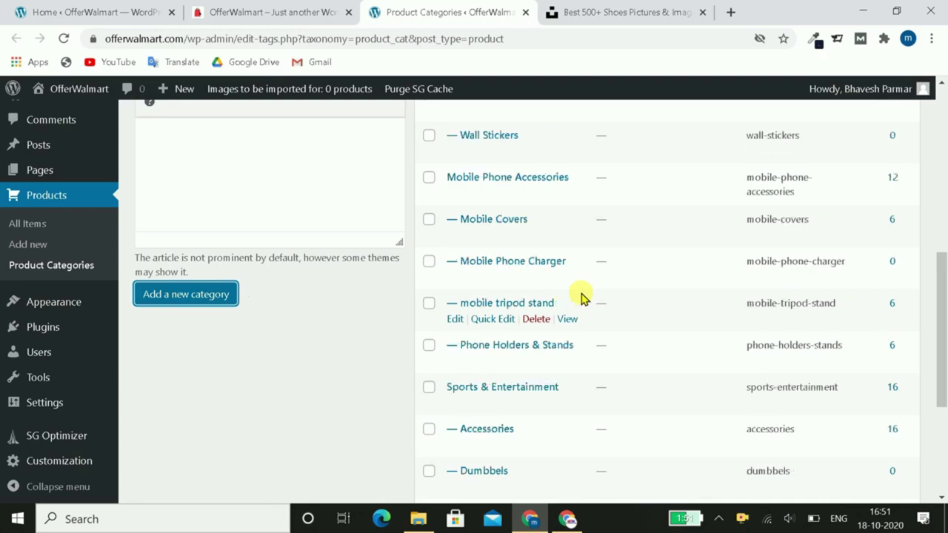
Copy the Men's Fashion category link and return to the Home customization settings.
{"action": "scroll", "coordinate": [580, 296], "scroll_direction": "up", "scroll_amount": 7}
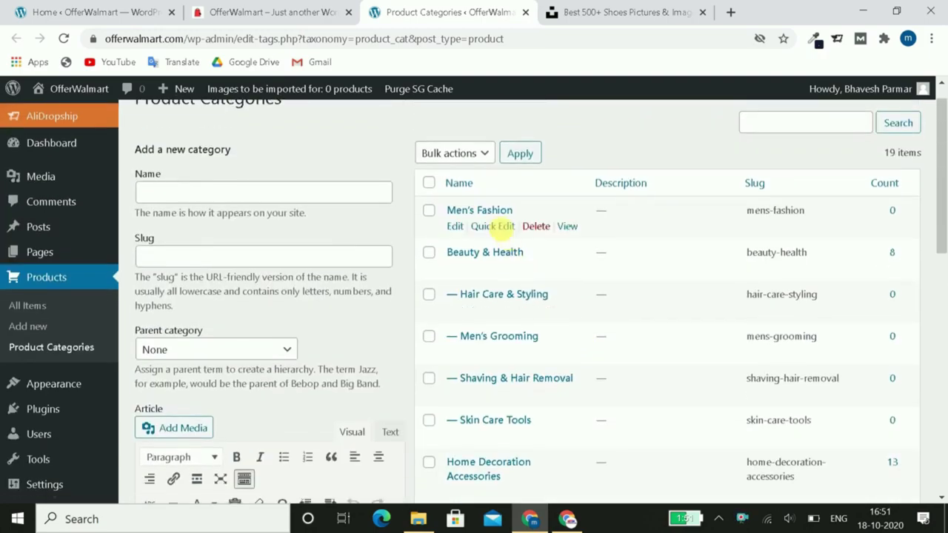
{"action": "right_click", "coordinate": [567, 225]}
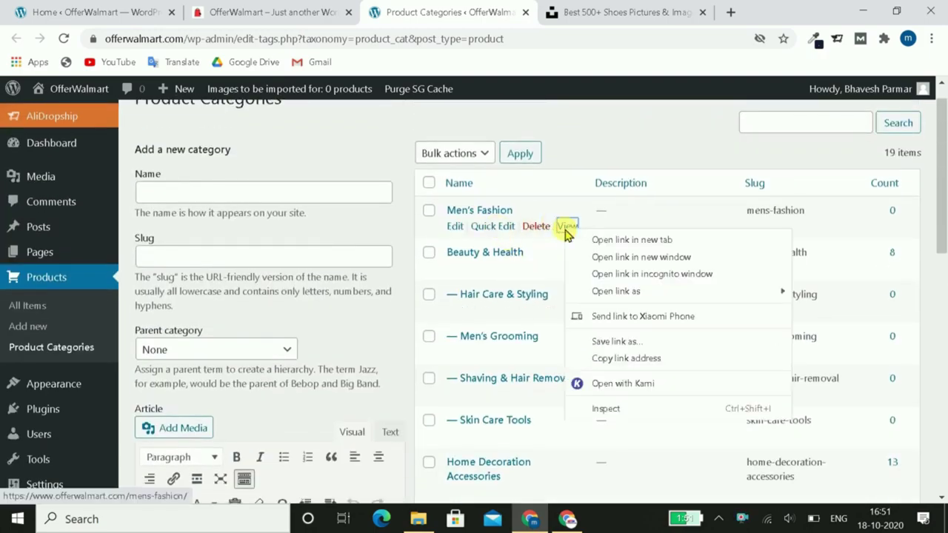
{"action": "left_click", "coordinate": [636, 358]}
{"action": "left_click", "coordinate": [122, 12]}
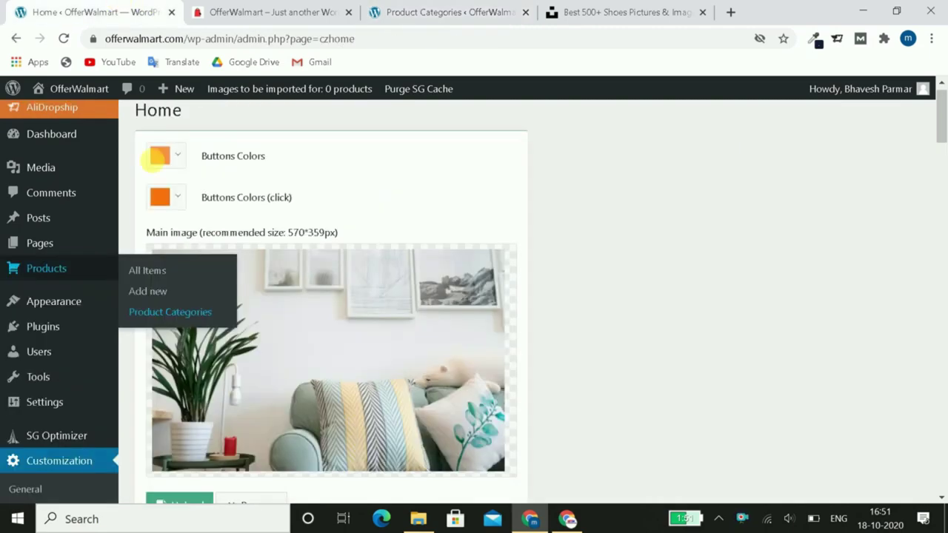
Replace the top-right image's Category URL with the Men's Fashion link.
{"action": "scroll", "coordinate": [274, 304], "scroll_direction": "down", "scroll_amount": 4}
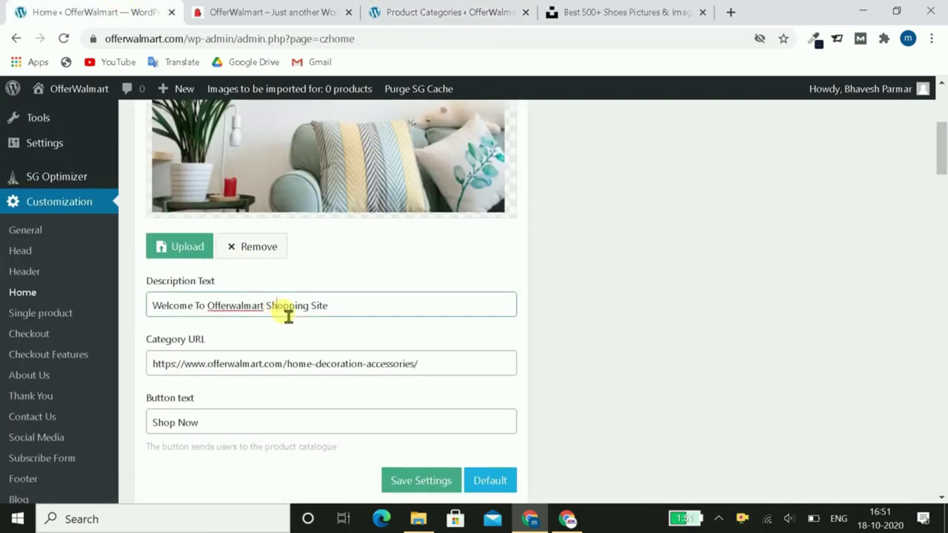
{"action": "scroll", "coordinate": [281, 339], "scroll_direction": "up", "scroll_amount": 2}
{"action": "scroll", "coordinate": [281, 339], "scroll_direction": "down", "scroll_amount": 12}
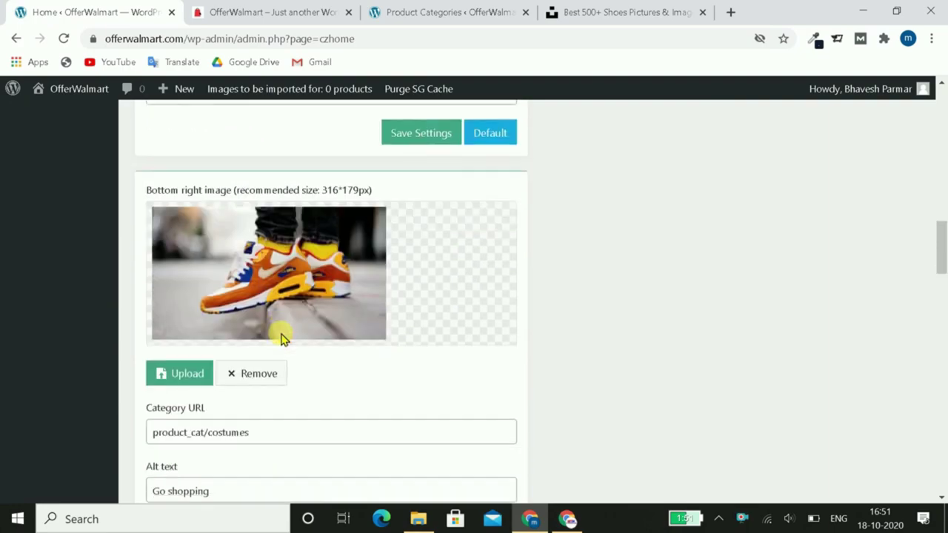
{"action": "scroll", "coordinate": [280, 338], "scroll_direction": "up", "scroll_amount": 4}
{"action": "scroll", "coordinate": [275, 319], "scroll_direction": "up", "scroll_amount": 1}
{"action": "triple_click", "coordinate": [274, 310]}
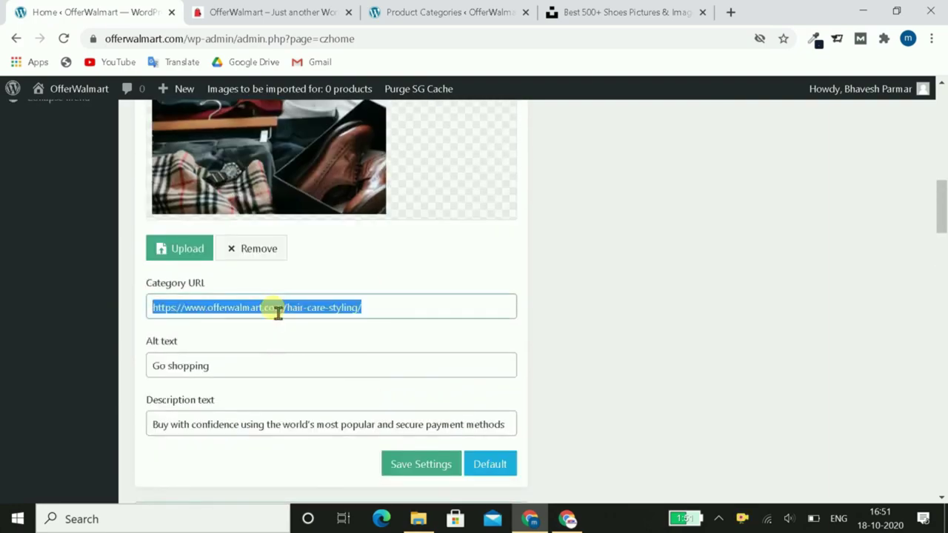
{"action": "key", "text": "BackSpace"}
{"action": "key", "text": "ctrl+v"}
{"action": "scroll", "coordinate": [269, 308], "scroll_direction": "down", "scroll_amount": 5}
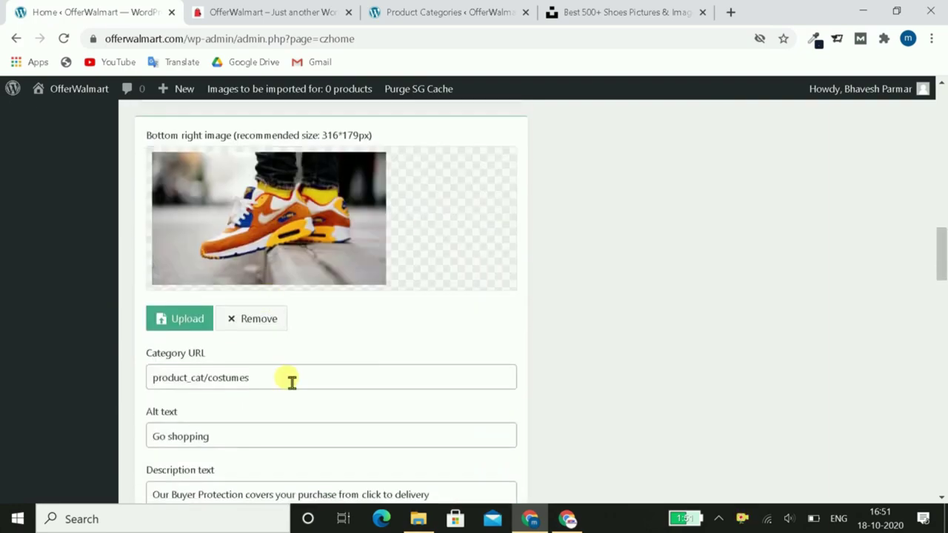
Paste the Men's Fashion link into the bottom-right image's Category URL.
{"action": "left_click", "coordinate": [496, 6]}
{"action": "scroll", "coordinate": [467, 237], "scroll_direction": "down", "scroll_amount": 1}
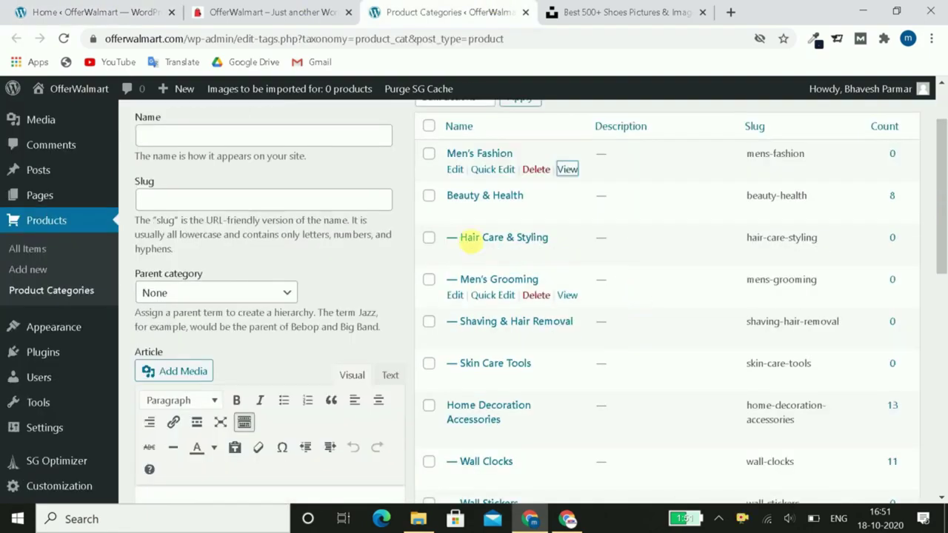
{"action": "scroll", "coordinate": [516, 322], "scroll_direction": "down", "scroll_amount": 1}
{"action": "scroll", "coordinate": [517, 324], "scroll_direction": "down", "scroll_amount": 1}
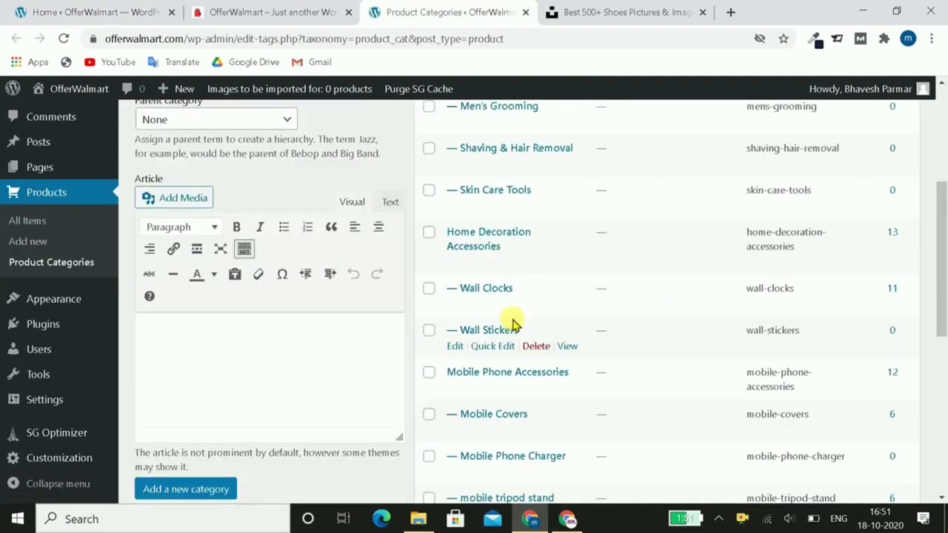
{"action": "scroll", "coordinate": [516, 324], "scroll_direction": "down", "scroll_amount": 3}
{"action": "scroll", "coordinate": [516, 324], "scroll_direction": "up", "scroll_amount": 5}
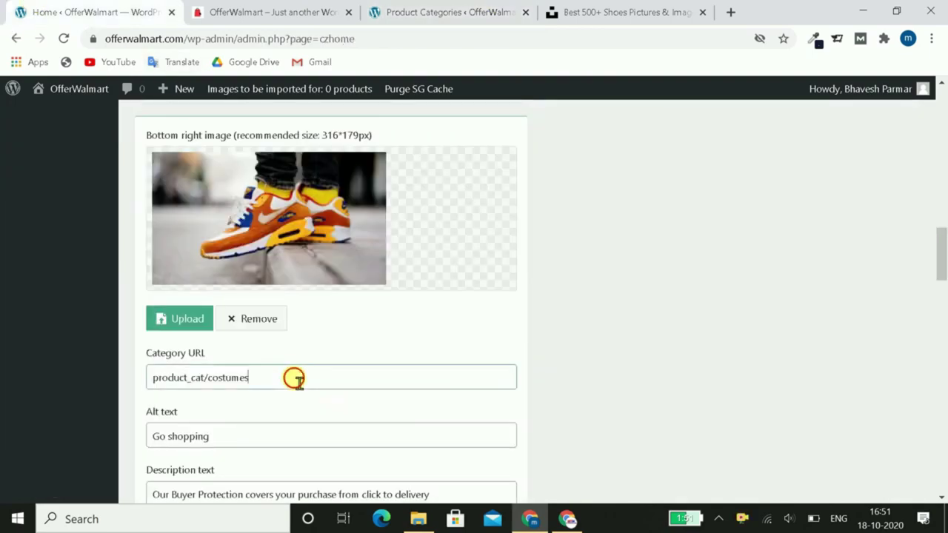
{"action": "triple_click", "coordinate": [294, 379]}
{"action": "key", "text": "ctrl+v"}
{"action": "scroll", "coordinate": [290, 377], "scroll_direction": "up", "scroll_amount": 10}
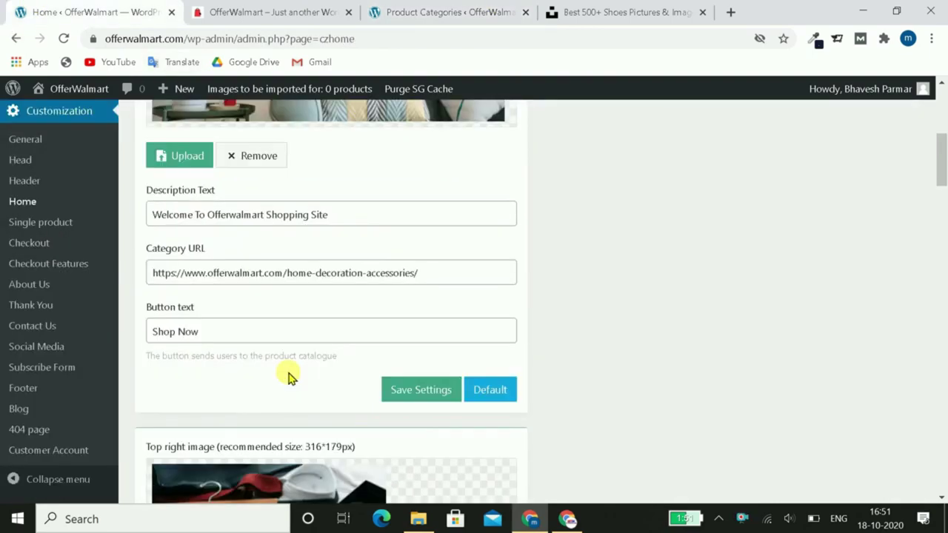
{"action": "scroll", "coordinate": [289, 378], "scroll_direction": "up", "scroll_amount": 5}
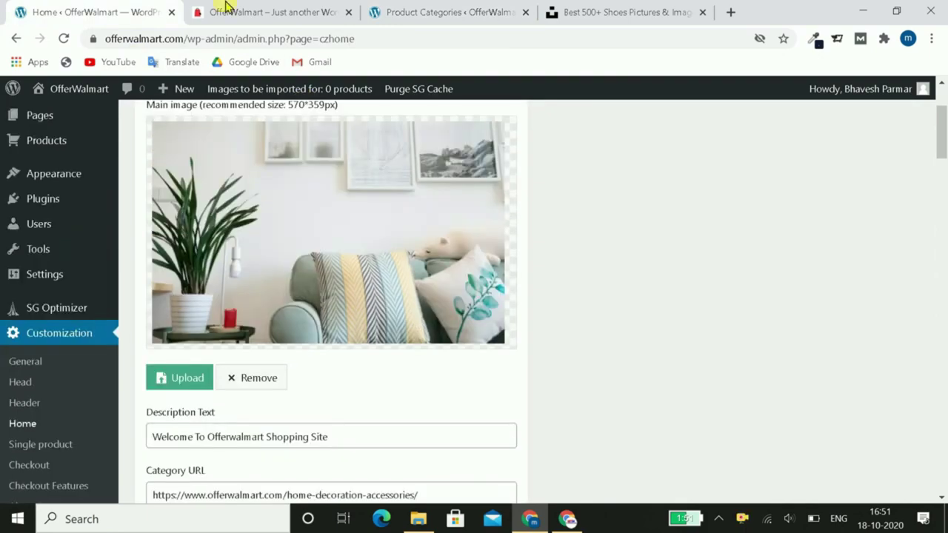
Set the main banner's Category URL to the Home Decoration Accessories category link.
{"action": "left_click", "coordinate": [465, 8]}
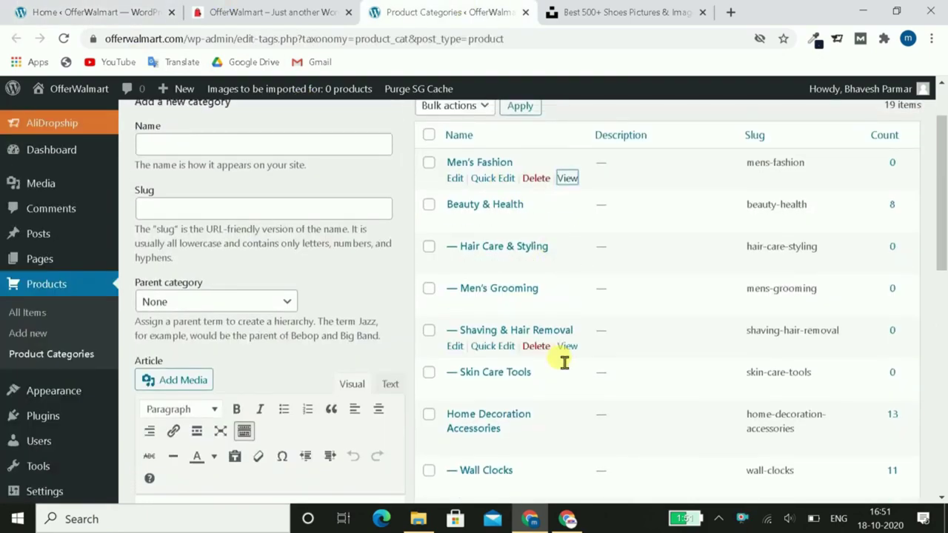
{"action": "scroll", "coordinate": [566, 360], "scroll_direction": "down", "scroll_amount": 3}
{"action": "scroll", "coordinate": [564, 361], "scroll_direction": "down", "scroll_amount": 2}
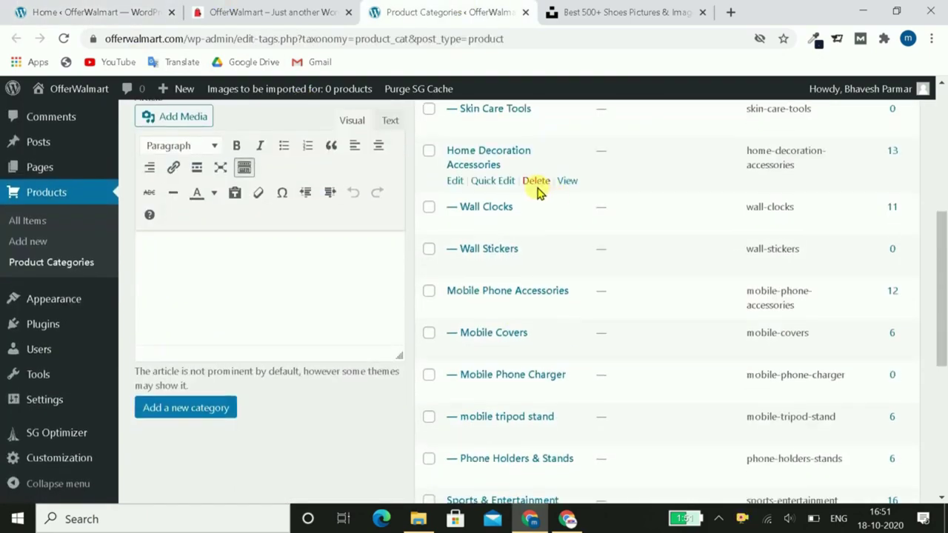
{"action": "right_click", "coordinate": [577, 180]}
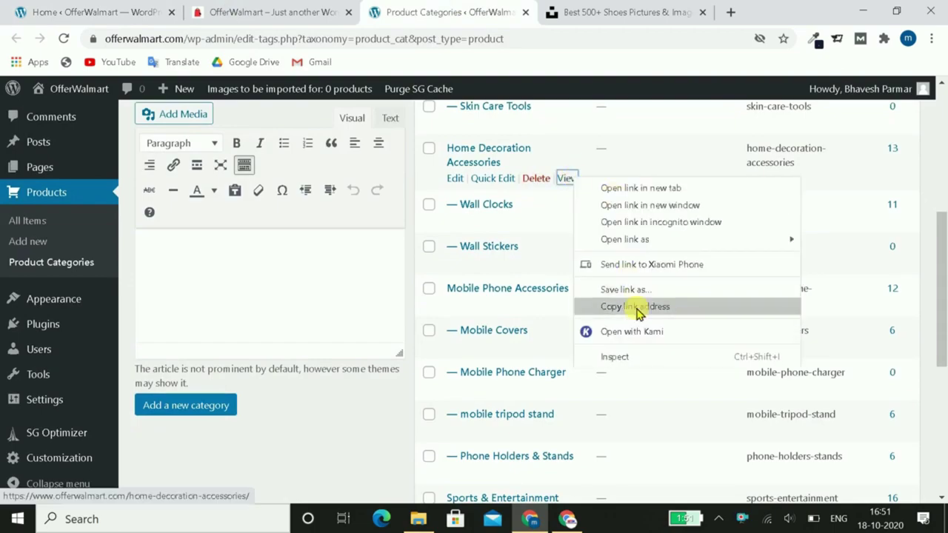
{"action": "left_click", "coordinate": [635, 310]}
{"action": "left_click", "coordinate": [101, 8]}
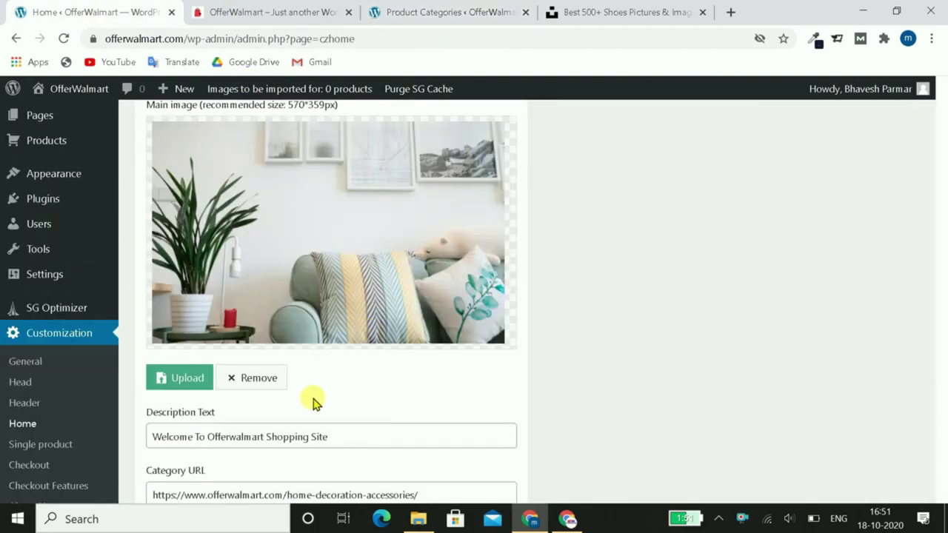
{"action": "scroll", "coordinate": [385, 348], "scroll_direction": "down", "scroll_amount": 2}
{"action": "left_click", "coordinate": [452, 374]}
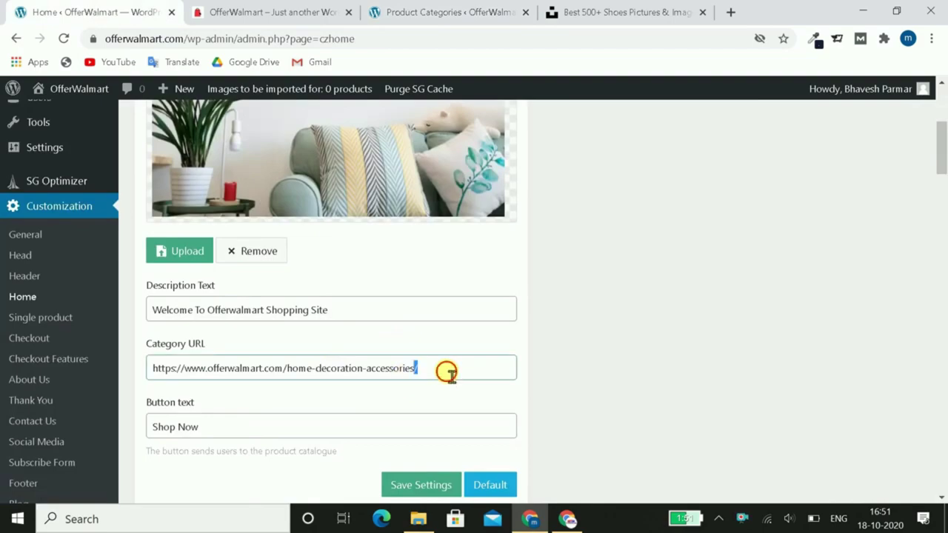
{"action": "key", "text": "ctrl+a"}
{"action": "key", "text": "BackSpace"}
{"action": "key", "text": "ctrl+v"}
Review the banner alt text and descriptions, save the Home settings, and view the storefront.
{"action": "scroll", "coordinate": [441, 367], "scroll_direction": "down", "scroll_amount": 15}
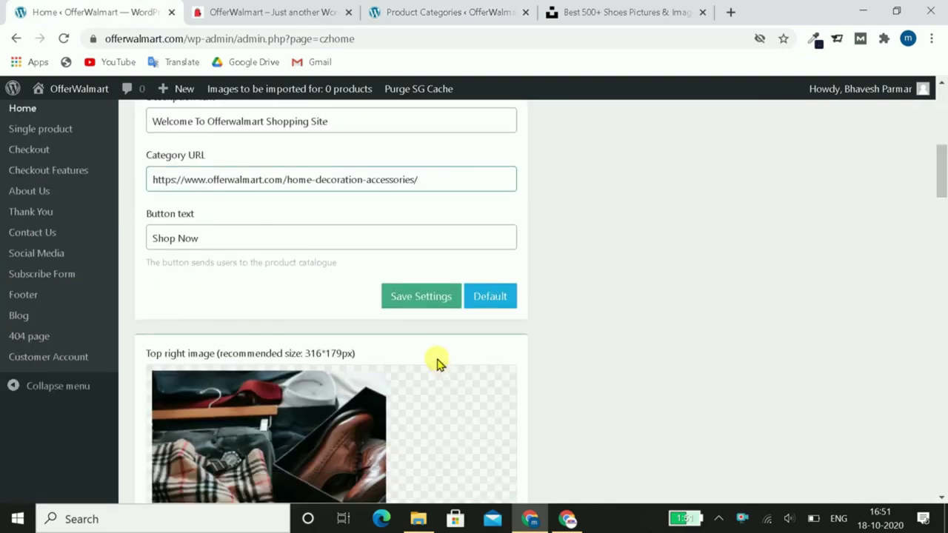
{"action": "scroll", "coordinate": [328, 314], "scroll_direction": "up", "scroll_amount": 15}
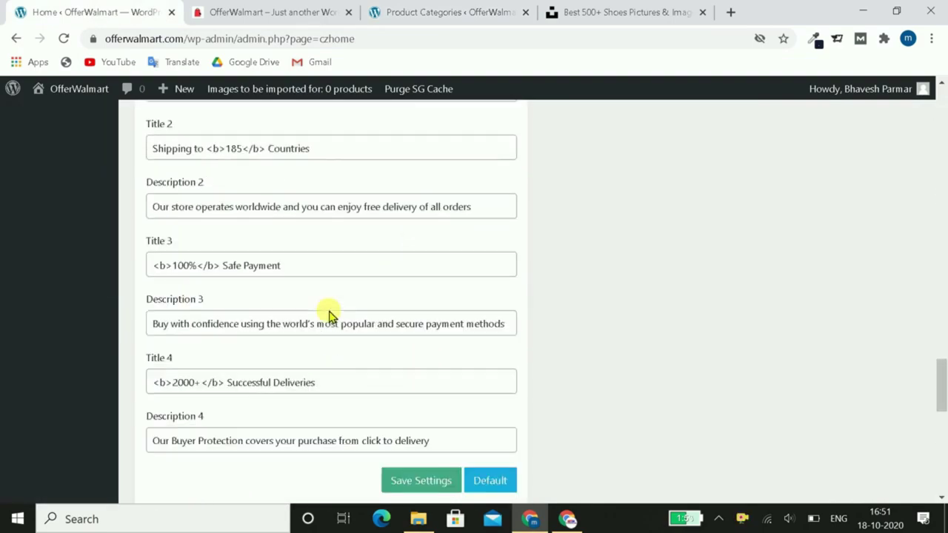
{"action": "scroll", "coordinate": [330, 315], "scroll_direction": "up", "scroll_amount": 2}
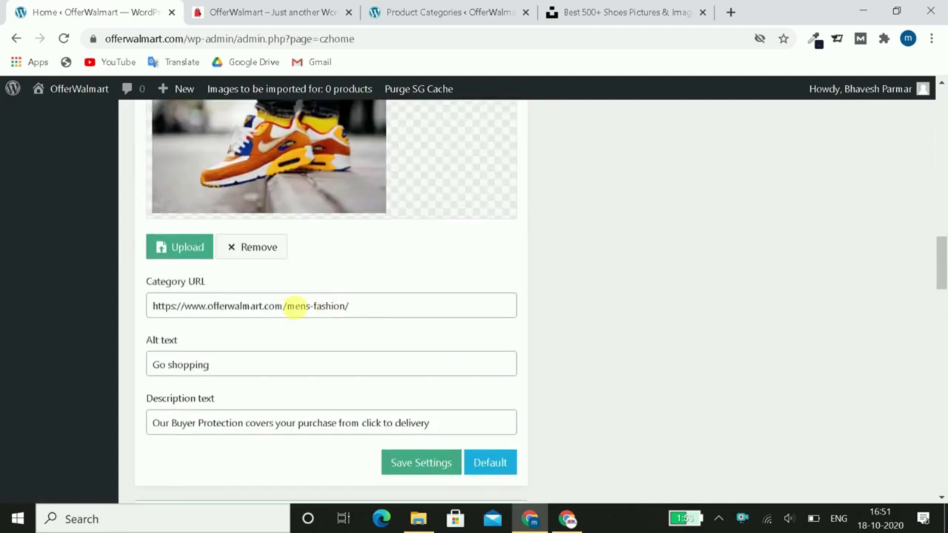
{"action": "double_click", "coordinate": [266, 375]}
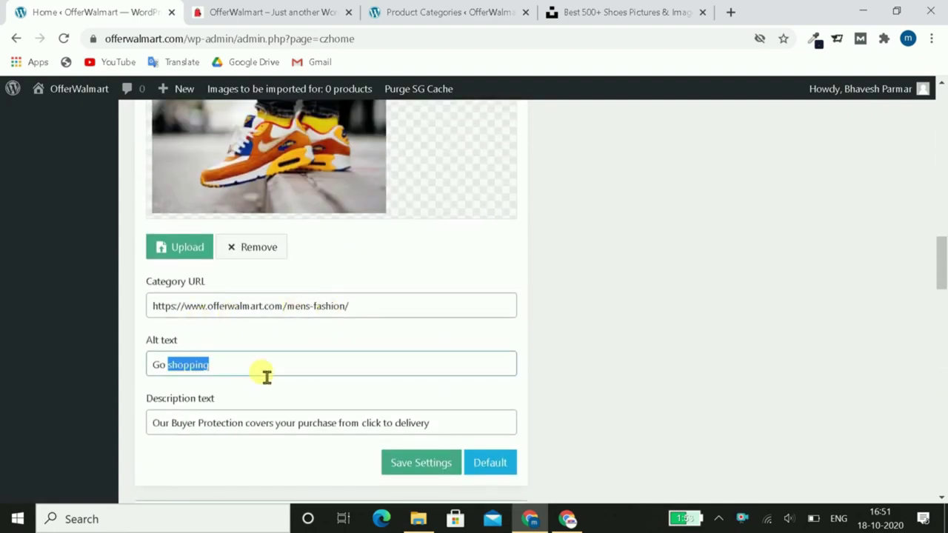
{"action": "triple_click", "coordinate": [303, 433]}
{"action": "scroll", "coordinate": [303, 433], "scroll_direction": "up", "scroll_amount": 6}
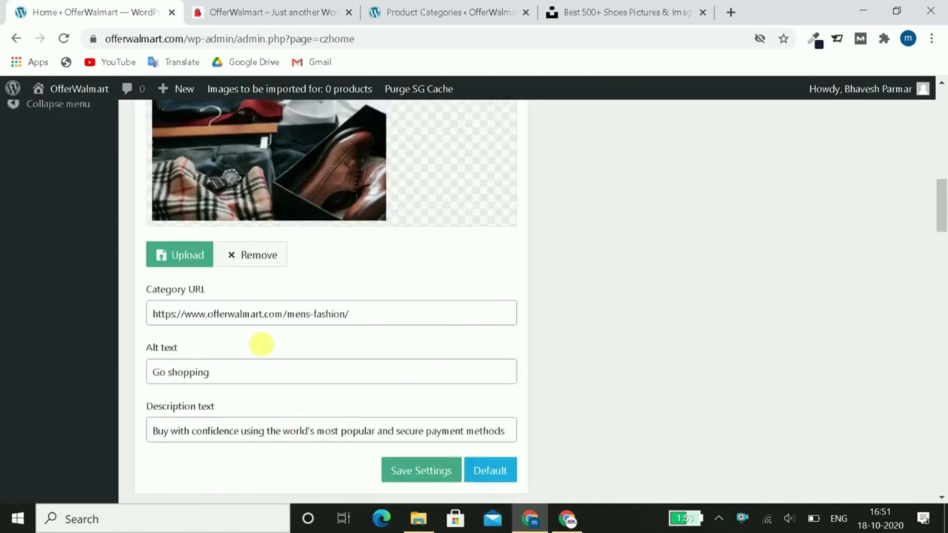
{"action": "scroll", "coordinate": [282, 434], "scroll_direction": "down", "scroll_amount": 15}
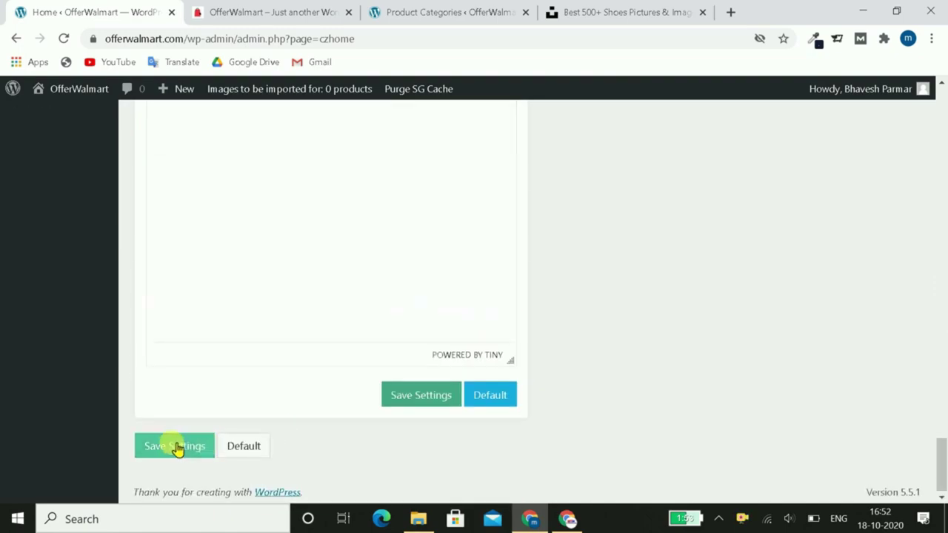
{"action": "left_click", "coordinate": [175, 446]}
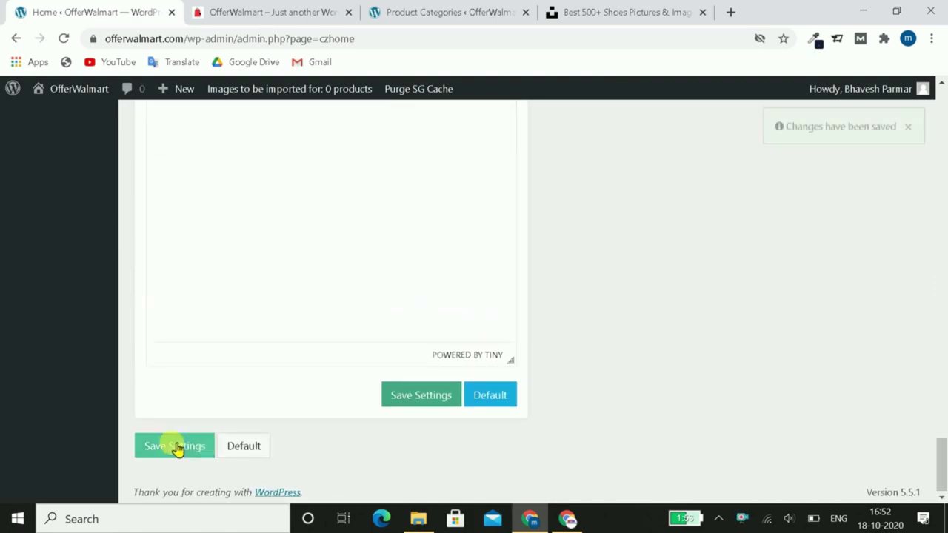
{"action": "scroll", "coordinate": [282, 321], "scroll_direction": "up", "scroll_amount": 10}
{"action": "scroll", "coordinate": [326, 163], "scroll_direction": "down", "scroll_amount": 4}
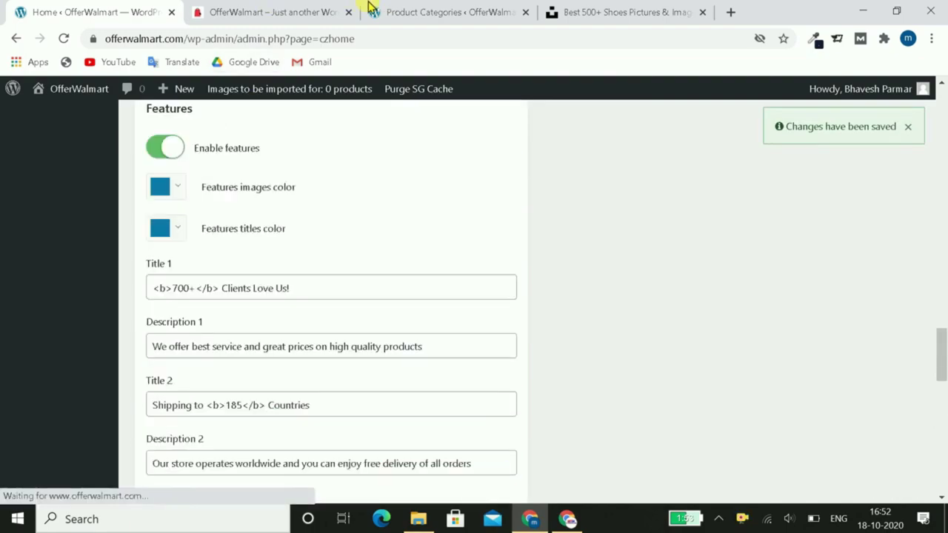
{"action": "left_click", "coordinate": [276, 9]}
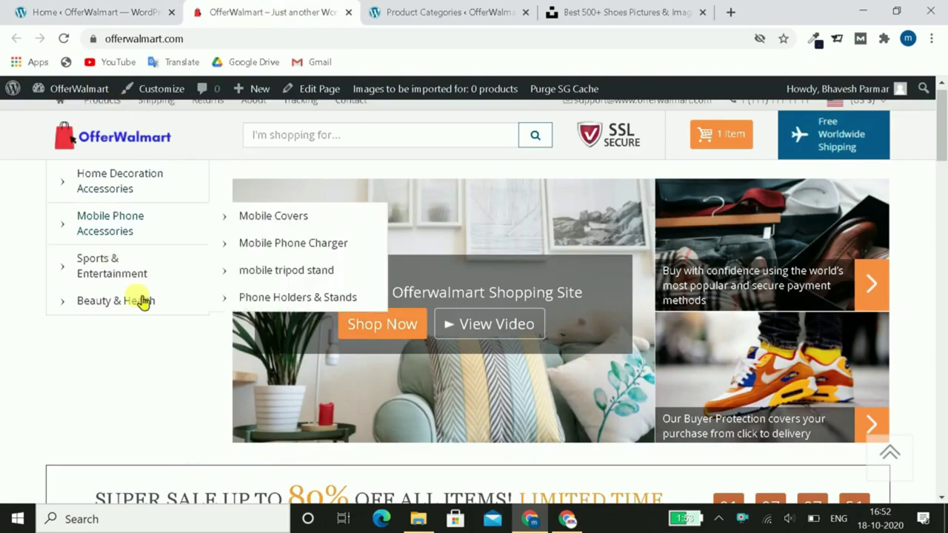
{"action": "mouse_move", "coordinate": [123, 303]}
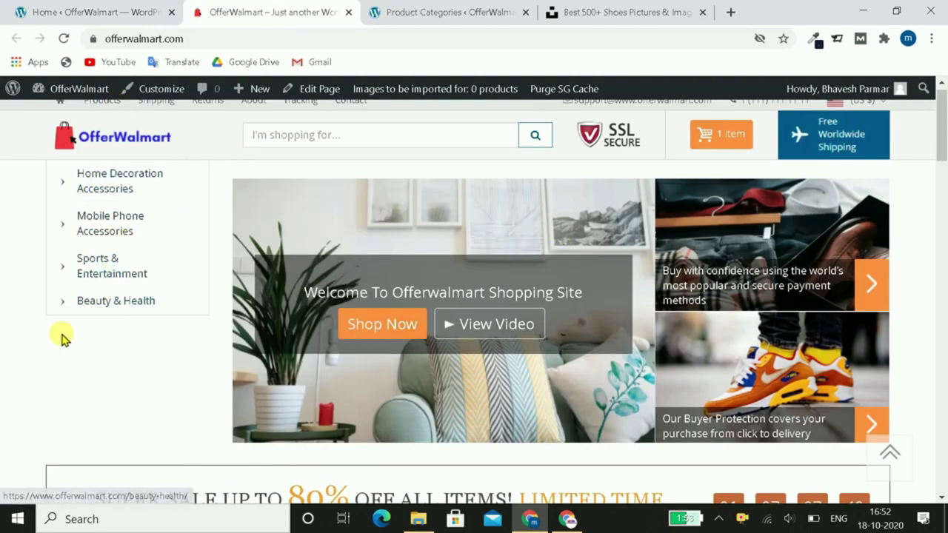
{"action": "left_click", "coordinate": [101, 9]}
{"action": "scroll", "coordinate": [159, 380], "scroll_direction": "up", "scroll_amount": 15}
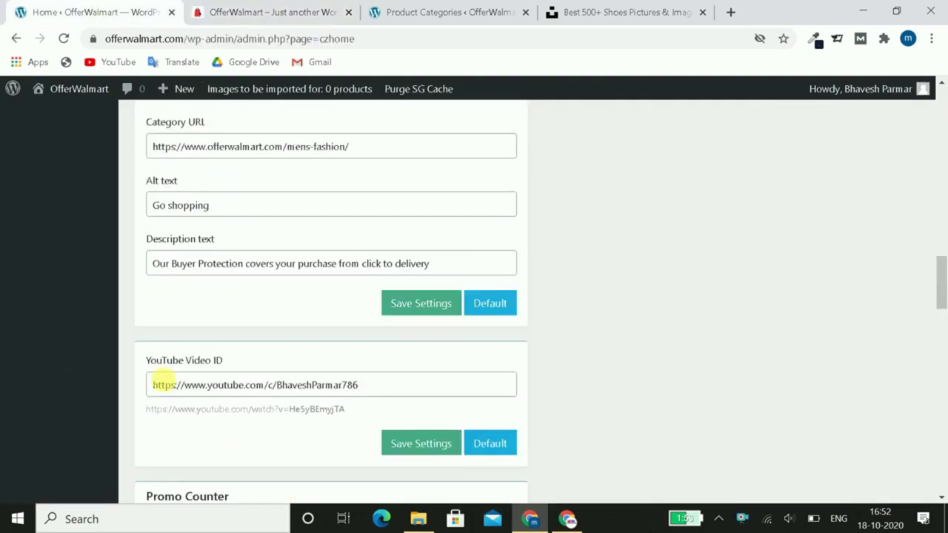
{"action": "scroll", "coordinate": [167, 383], "scroll_direction": "up", "scroll_amount": 3}
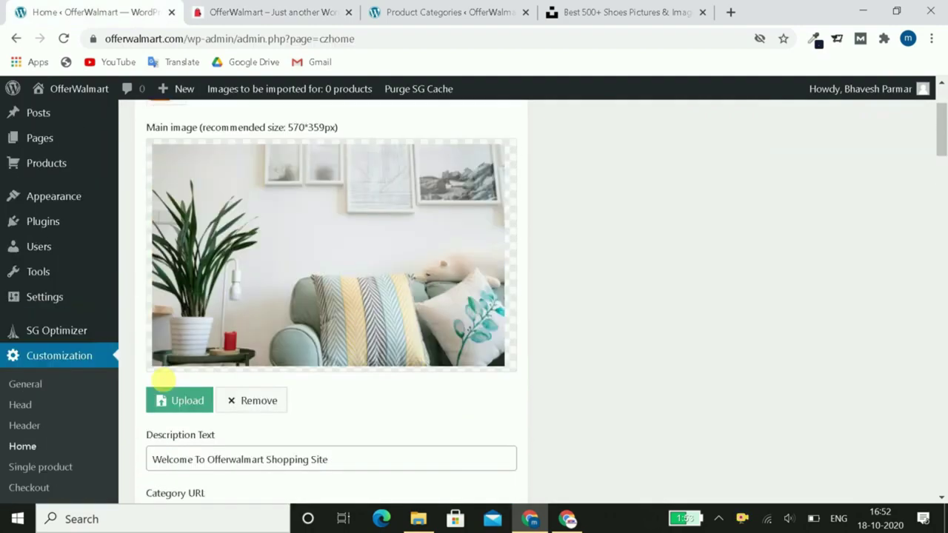
{"action": "scroll", "coordinate": [170, 386], "scroll_direction": "down", "scroll_amount": 3}
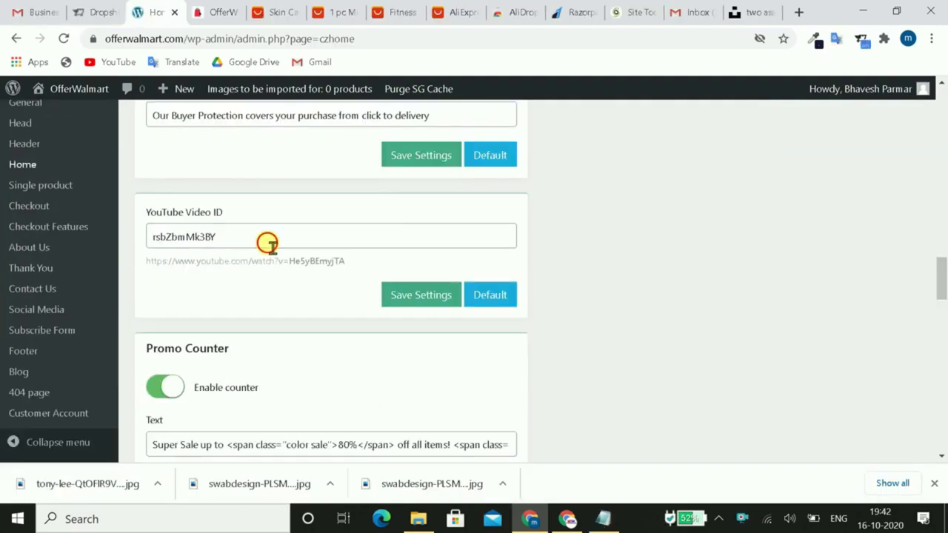
{"action": "double_click", "coordinate": [267, 243]}
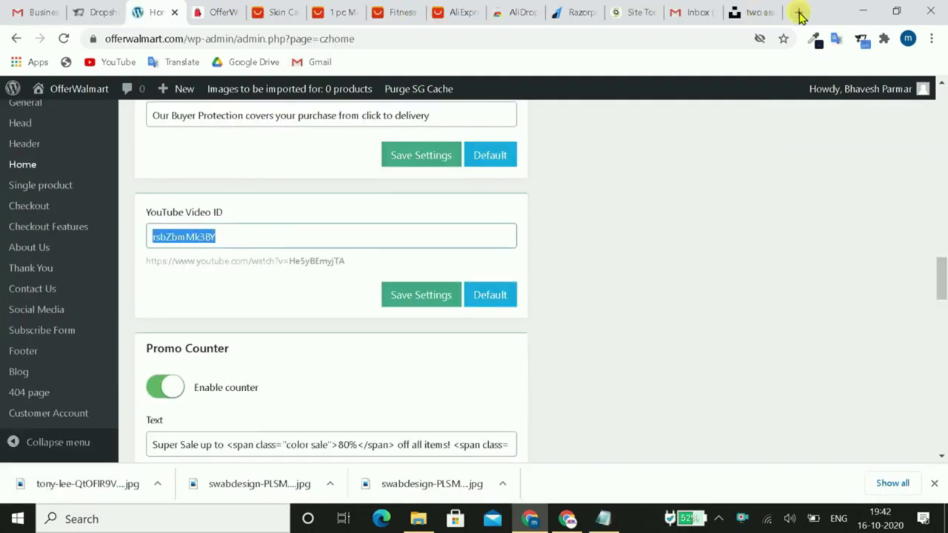
{"action": "left_click", "coordinate": [800, 12]}
Copy the YouTube channel link from mytechnicalnews.com's footer into the YouTube Video ID field.
{"action": "type", "text": "m"}
{"action": "key", "text": "Return"}
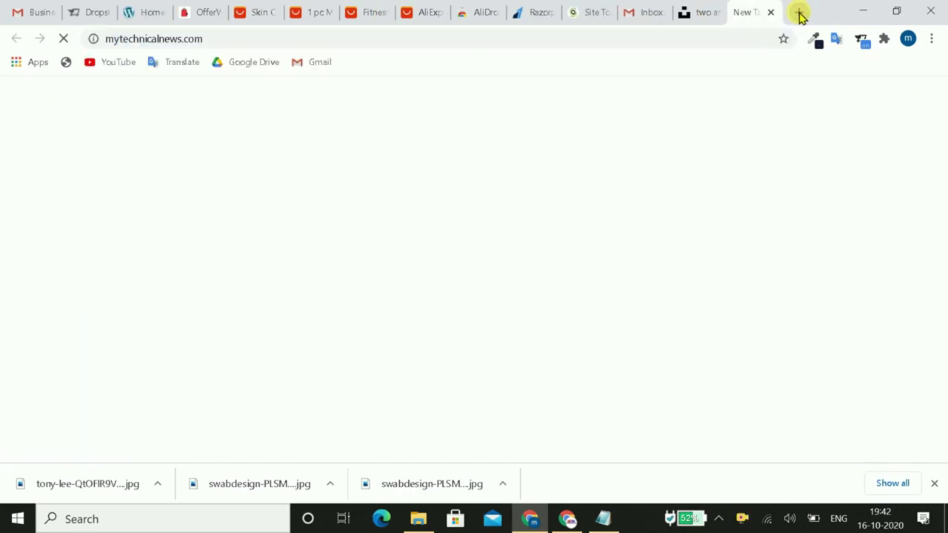
{"action": "scroll", "coordinate": [360, 332], "scroll_direction": "down", "scroll_amount": 20}
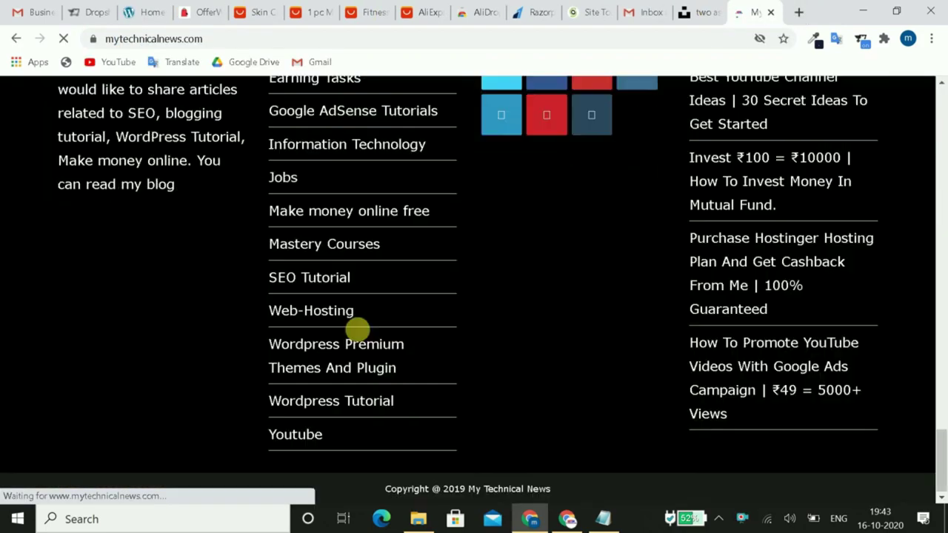
{"action": "scroll", "coordinate": [569, 254], "scroll_direction": "up", "scroll_amount": 3}
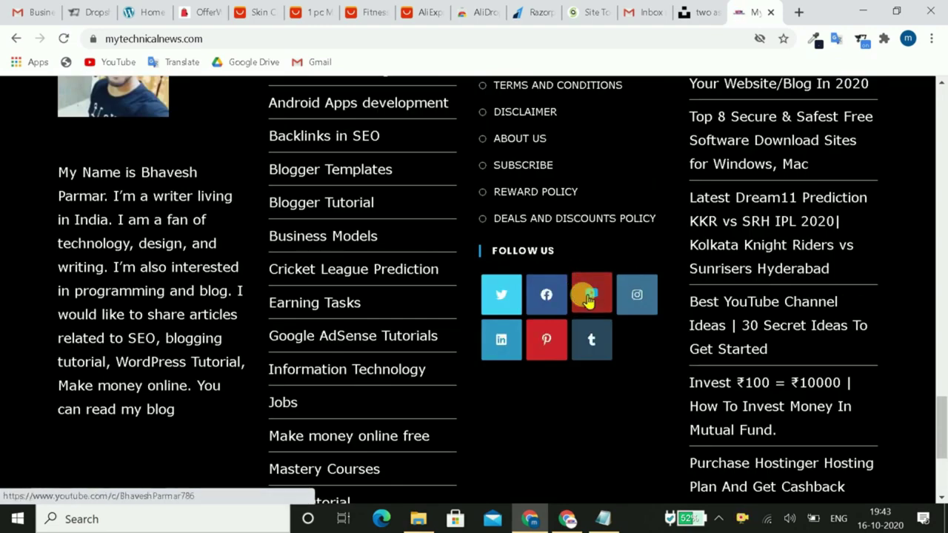
{"action": "right_click", "coordinate": [586, 297]}
{"action": "left_click", "coordinate": [624, 424]}
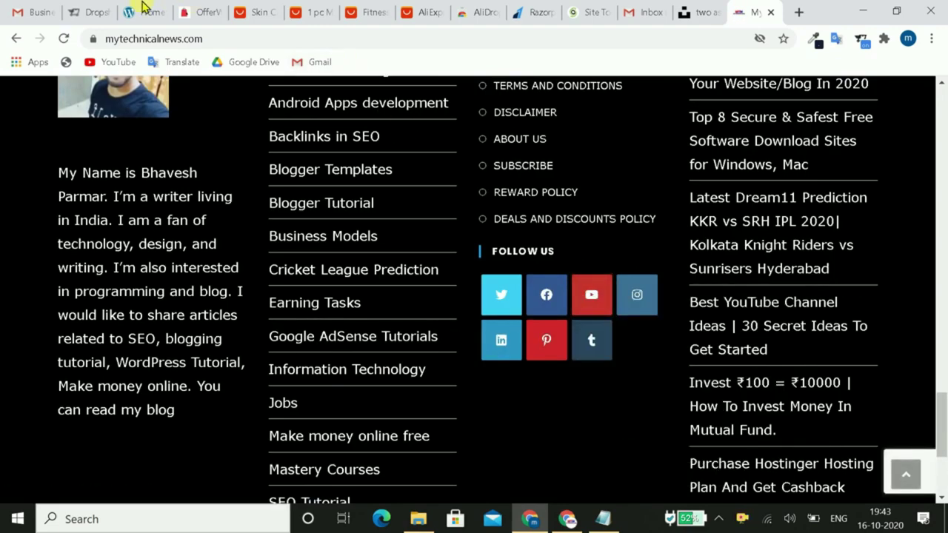
{"action": "left_click", "coordinate": [143, 9]}
{"action": "key", "text": "ctrl+v"}
{"action": "scroll", "coordinate": [259, 289], "scroll_direction": "down", "scroll_amount": 2}
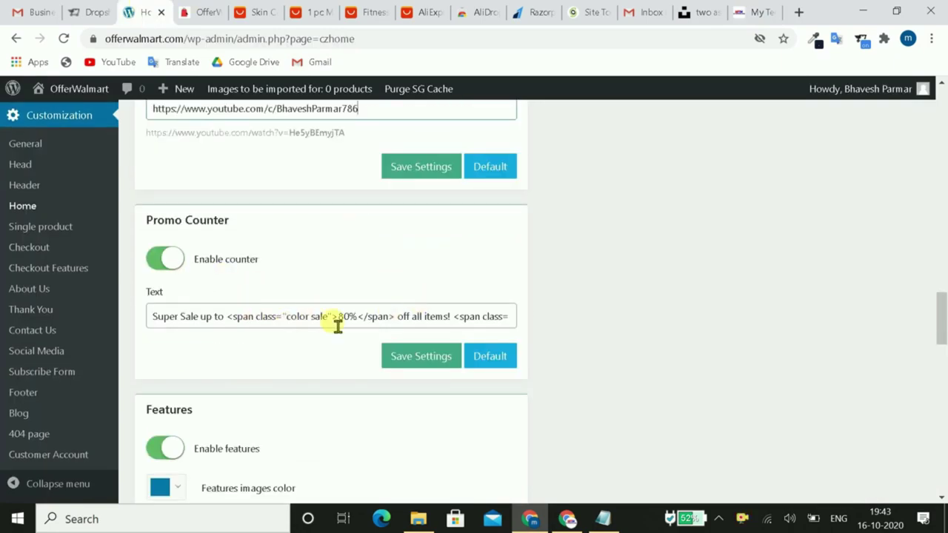
Review the Home settings with the YouTube channel link and open Single product customization.
{"action": "scroll", "coordinate": [286, 335], "scroll_direction": "down", "scroll_amount": 2}
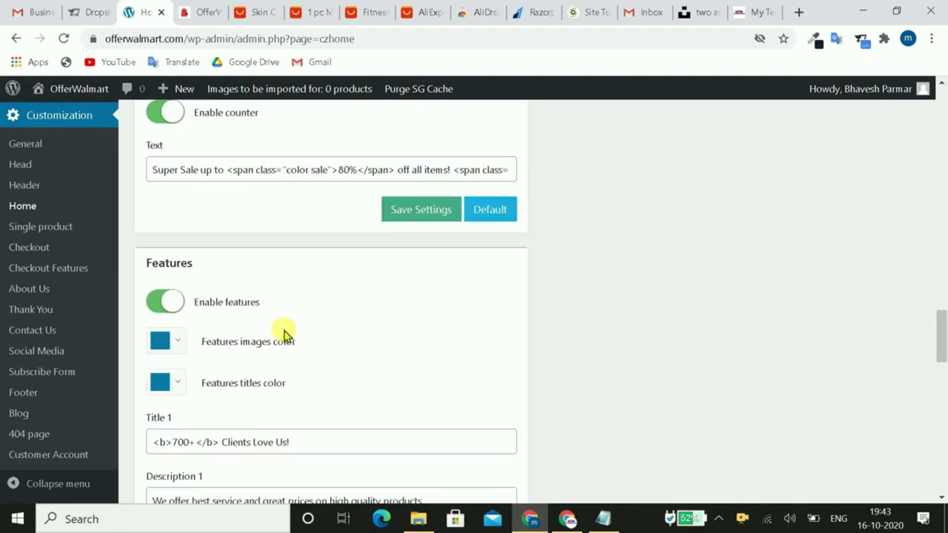
{"action": "scroll", "coordinate": [285, 333], "scroll_direction": "down", "scroll_amount": 3}
{"action": "scroll", "coordinate": [286, 334], "scroll_direction": "up", "scroll_amount": 5}
{"action": "scroll", "coordinate": [248, 237], "scroll_direction": "down", "scroll_amount": 4}
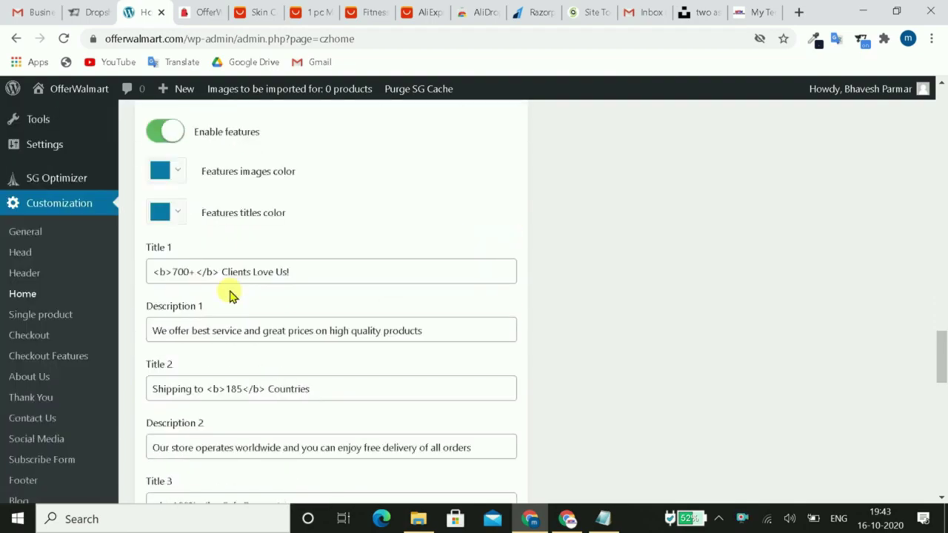
{"action": "scroll", "coordinate": [230, 296], "scroll_direction": "down", "scroll_amount": 1}
{"action": "scroll", "coordinate": [244, 360], "scroll_direction": "down", "scroll_amount": 5}
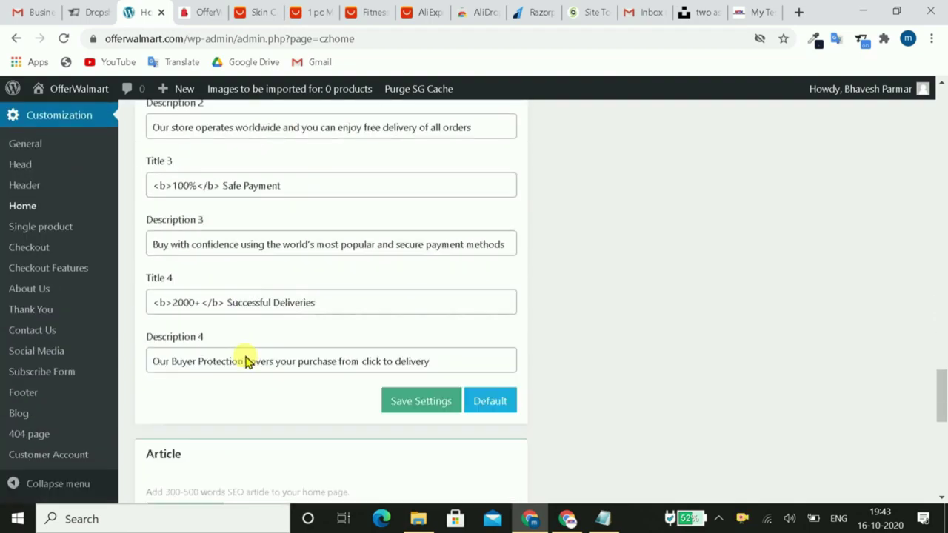
{"action": "scroll", "coordinate": [375, 360], "scroll_direction": "down", "scroll_amount": 8}
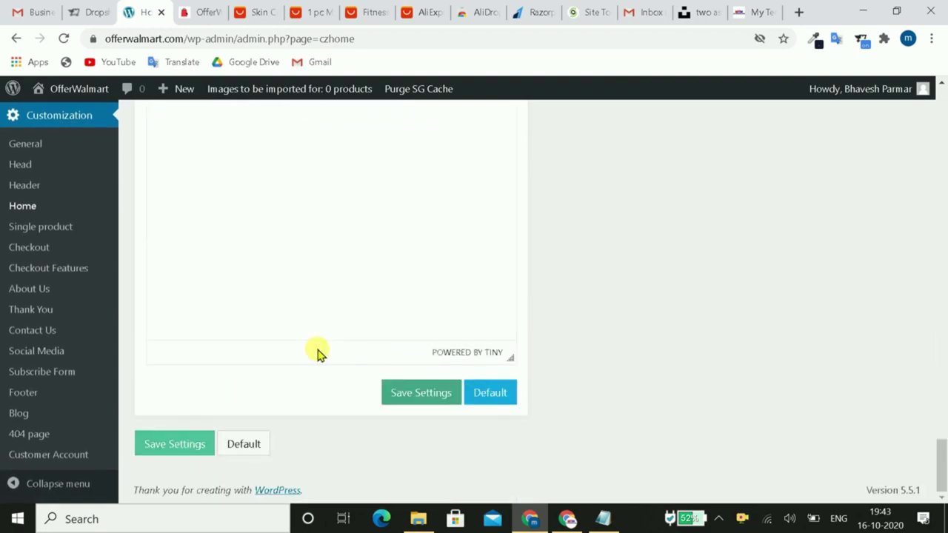
{"action": "scroll", "coordinate": [317, 353], "scroll_direction": "up", "scroll_amount": 15}
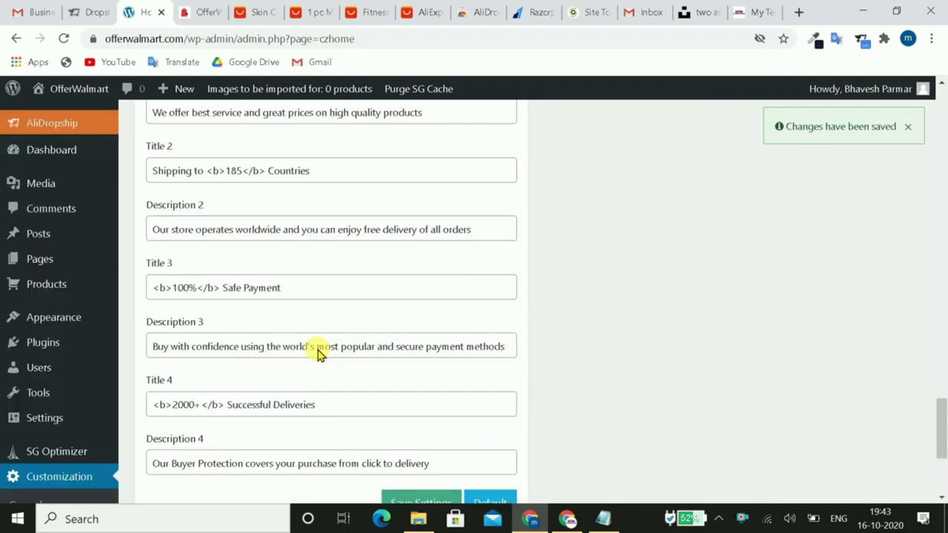
{"action": "left_click", "coordinate": [65, 229]}
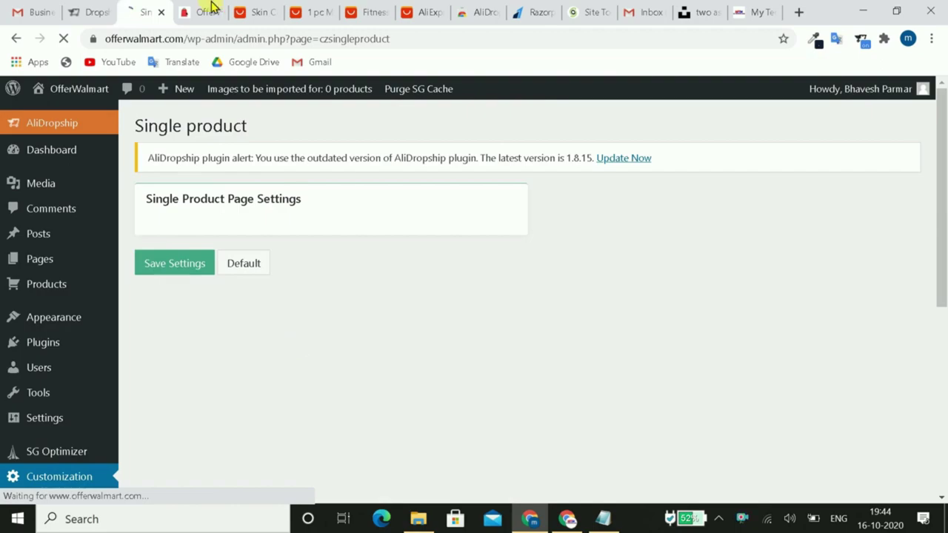
Open the 30ML facial sprayer product page on the live store.
{"action": "left_click", "coordinate": [212, 9]}
{"action": "scroll", "coordinate": [345, 264], "scroll_direction": "down", "scroll_amount": 2}
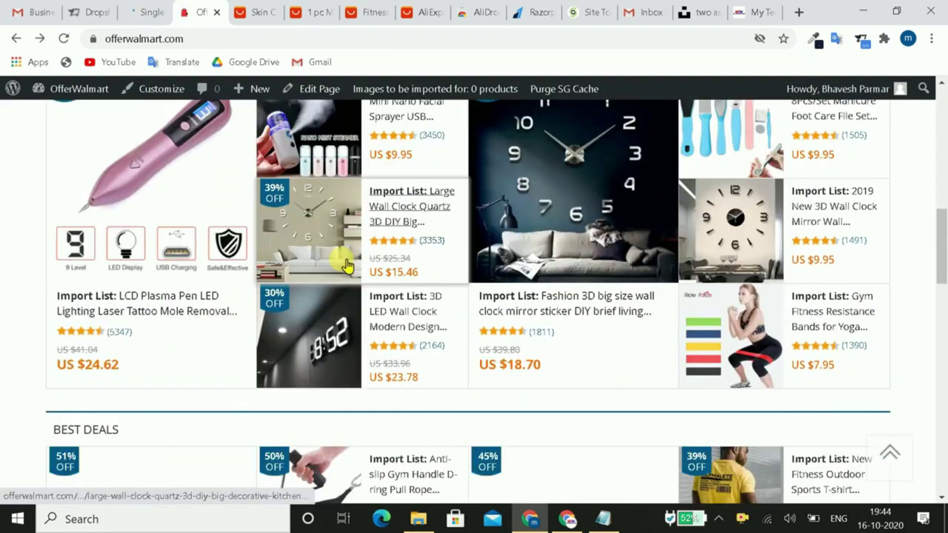
{"action": "scroll", "coordinate": [341, 265], "scroll_direction": "up", "scroll_amount": 1}
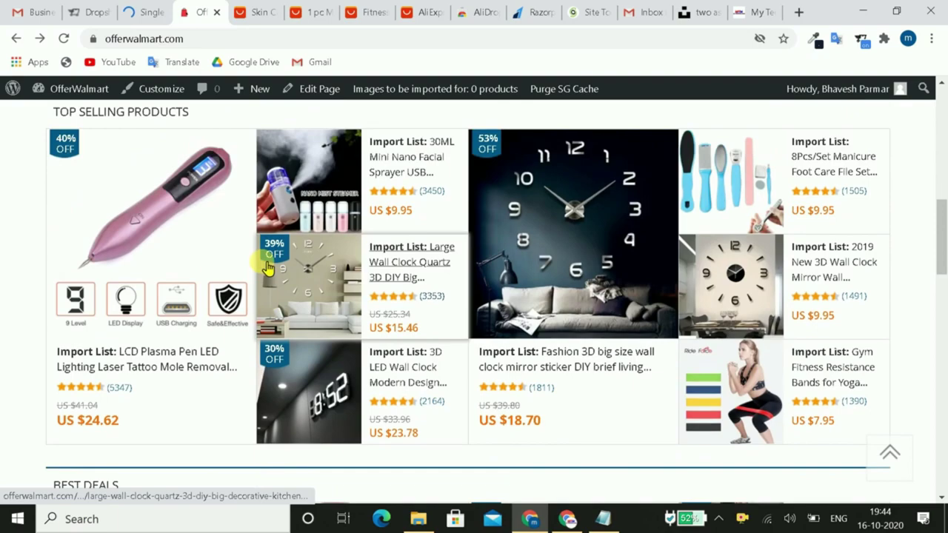
{"action": "left_click", "coordinate": [398, 157]}
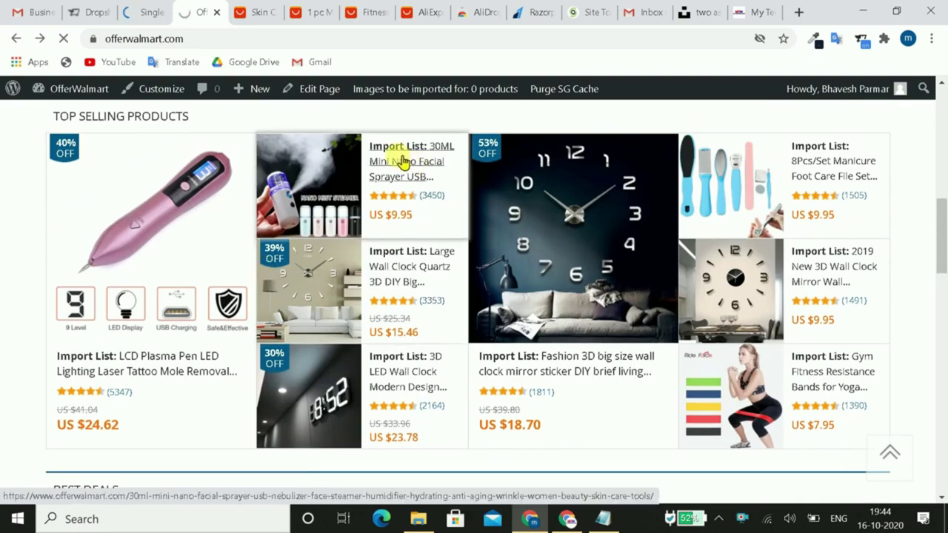
Save the Single product settings, keeping stock threshold 15 and the size guide enabled.
{"action": "left_click", "coordinate": [142, 10]}
{"action": "scroll", "coordinate": [298, 302], "scroll_direction": "down", "scroll_amount": 1}
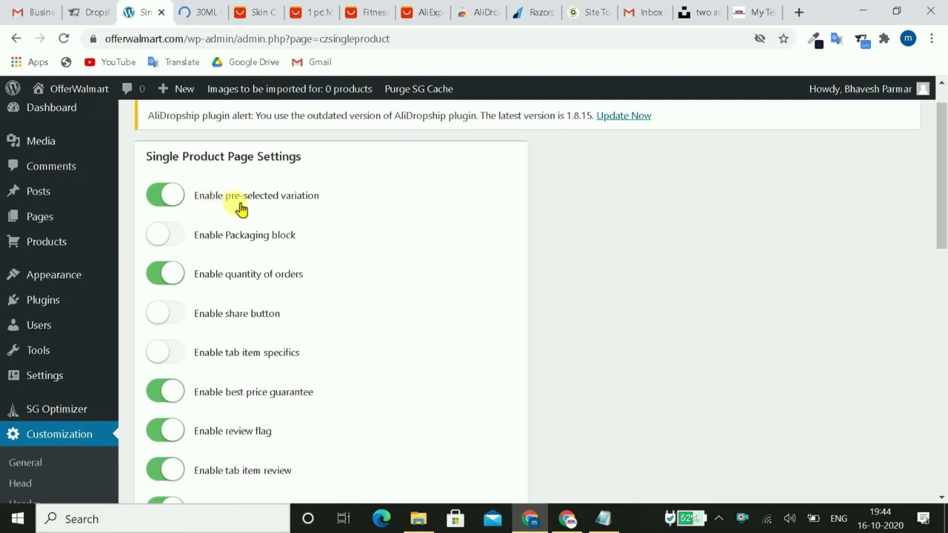
{"action": "left_click", "coordinate": [210, 20]}
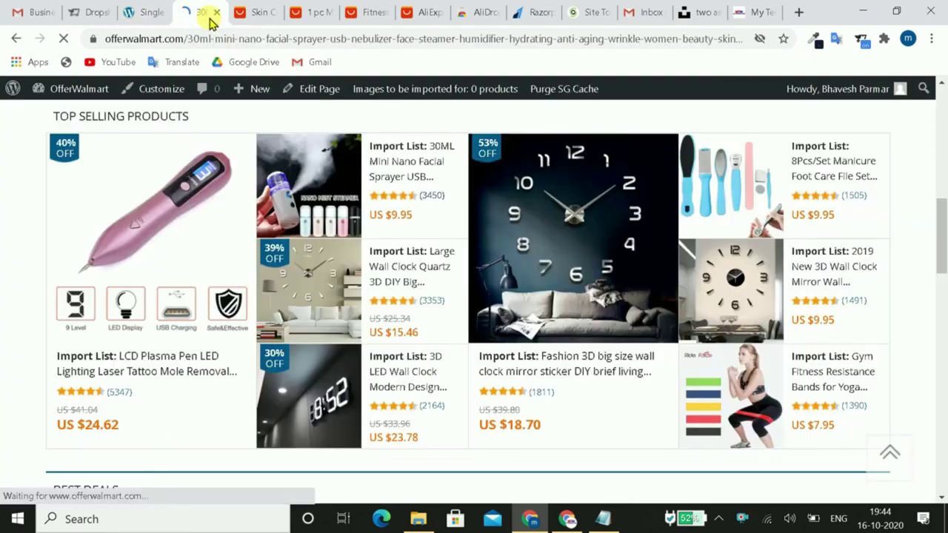
{"action": "left_click", "coordinate": [138, 11]}
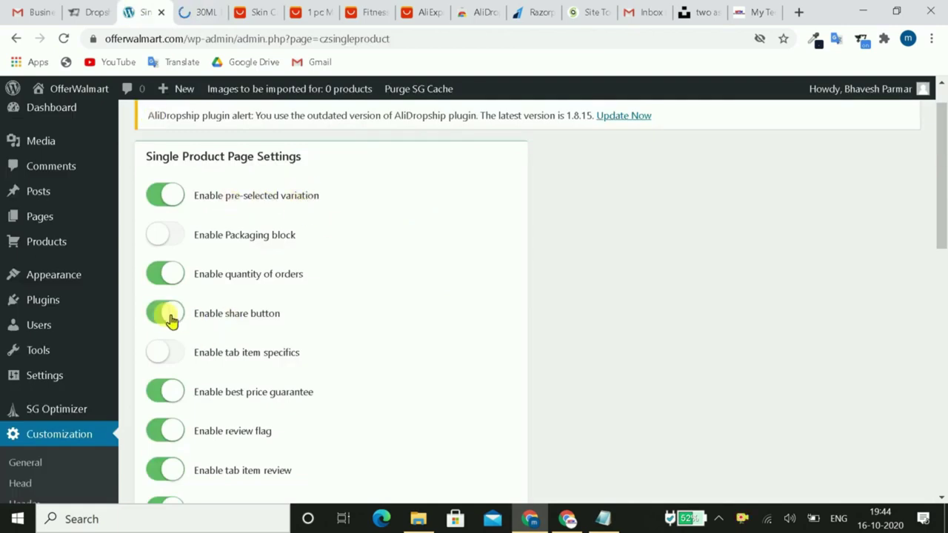
{"action": "scroll", "coordinate": [171, 320], "scroll_direction": "down", "scroll_amount": 5}
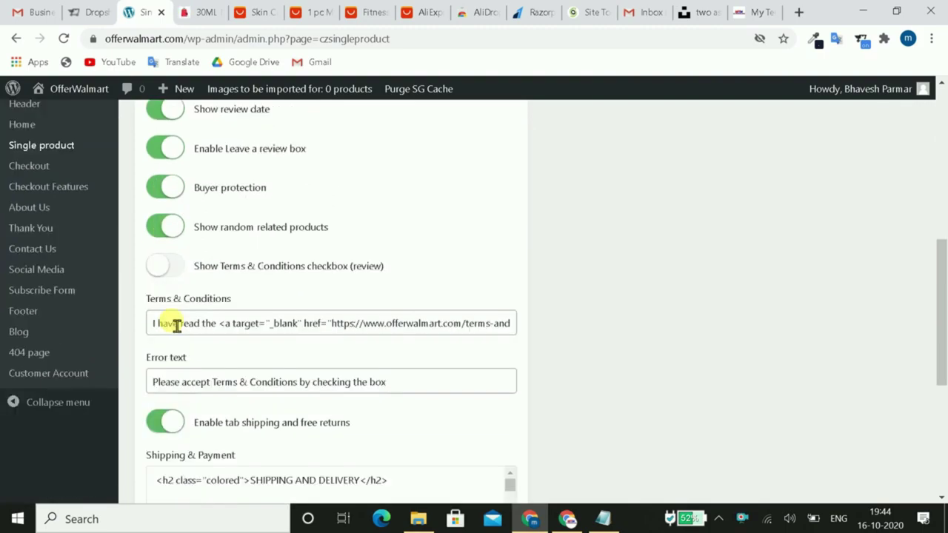
{"action": "scroll", "coordinate": [176, 326], "scroll_direction": "up", "scroll_amount": 5}
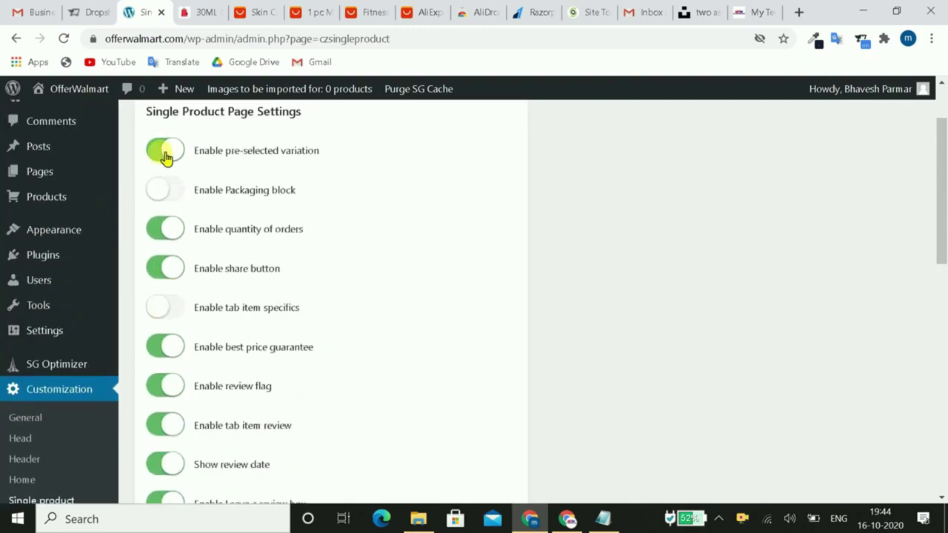
{"action": "scroll", "coordinate": [170, 247], "scroll_direction": "down", "scroll_amount": 8}
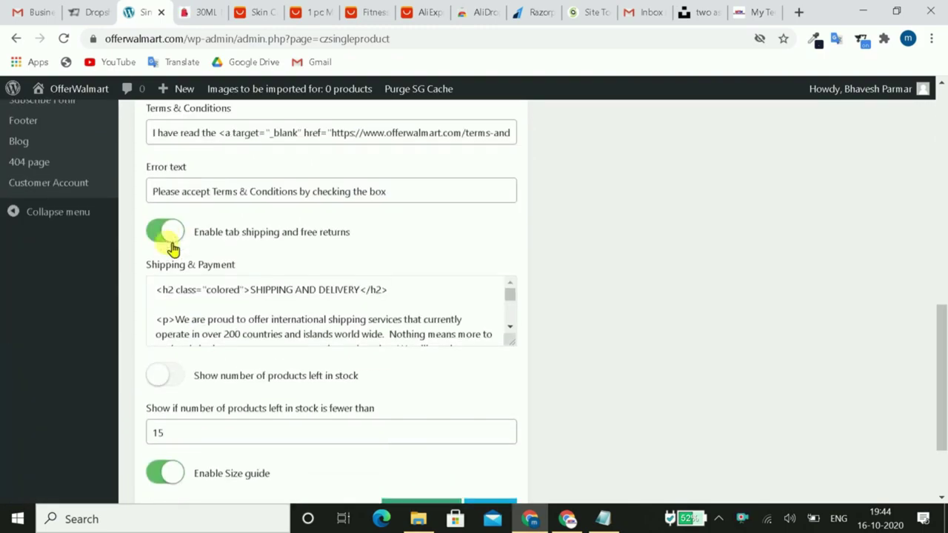
{"action": "scroll", "coordinate": [172, 249], "scroll_direction": "up", "scroll_amount": 2}
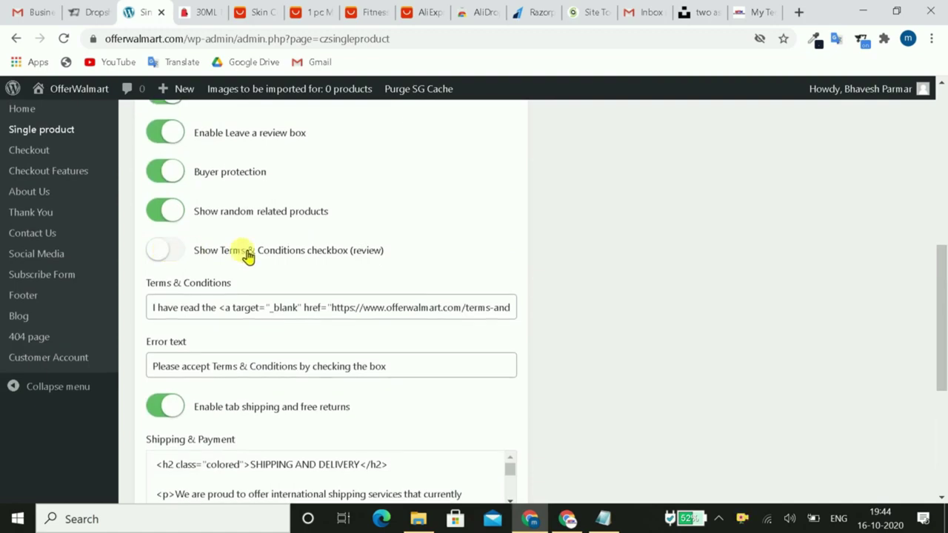
{"action": "scroll", "coordinate": [195, 258], "scroll_direction": "down", "scroll_amount": 1}
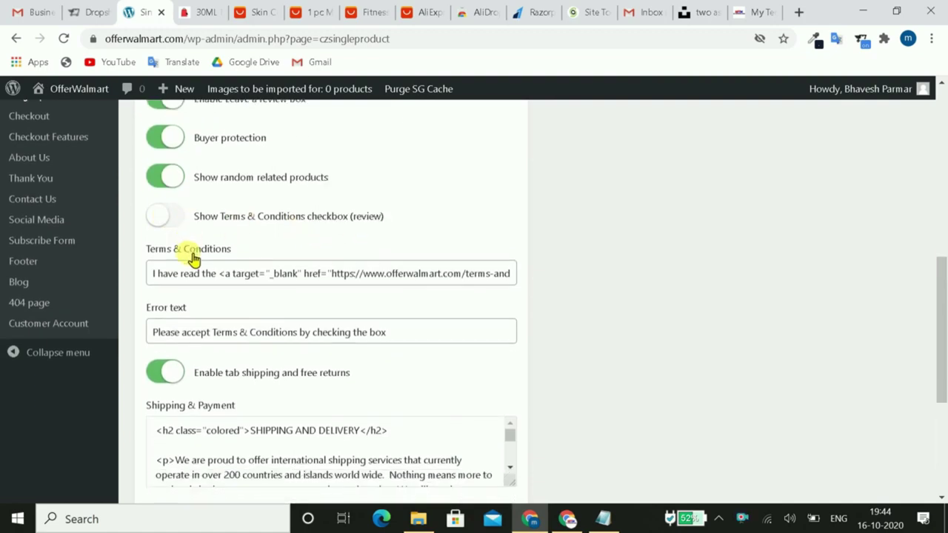
{"action": "scroll", "coordinate": [187, 233], "scroll_direction": "down", "scroll_amount": 5}
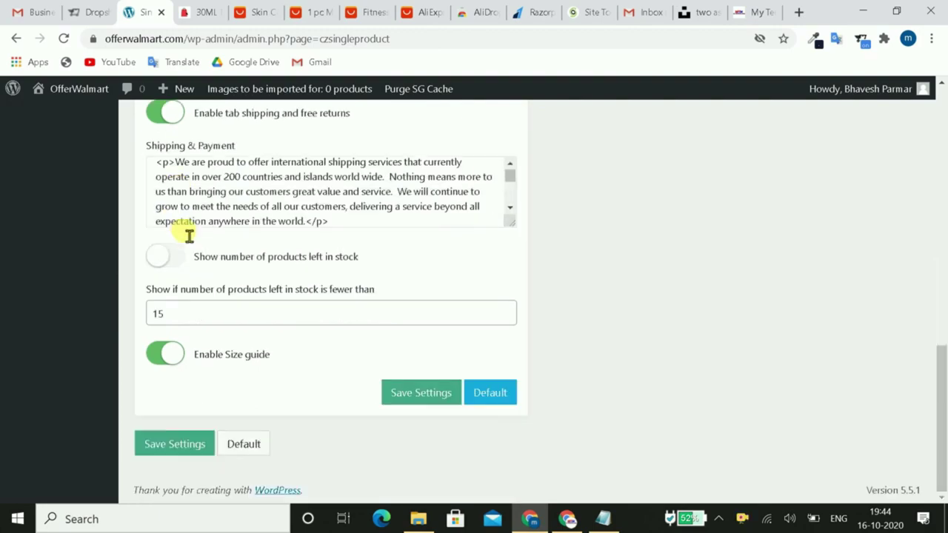
{"action": "left_click", "coordinate": [415, 397]}
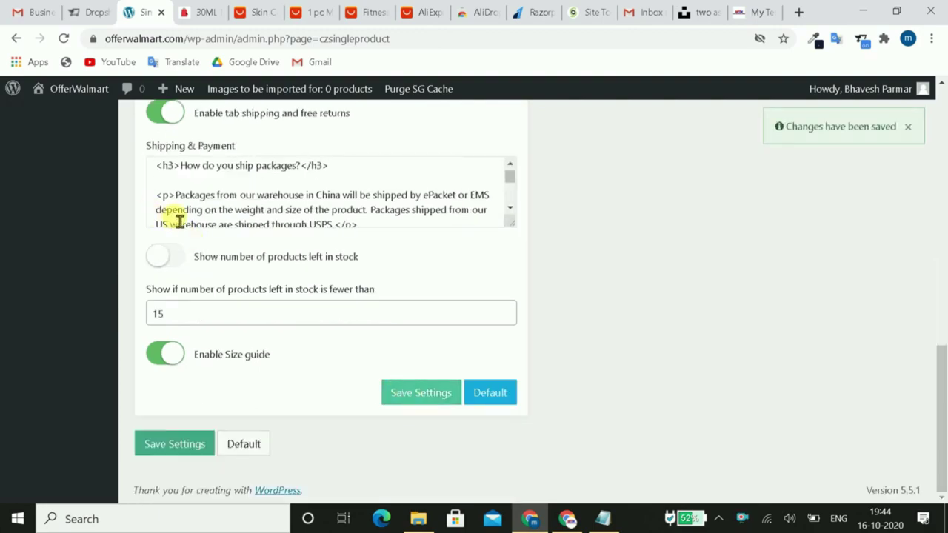
Save the Single product settings a second time.
{"action": "scroll", "coordinate": [222, 208], "scroll_direction": "up", "scroll_amount": 3}
{"action": "scroll", "coordinate": [370, 217], "scroll_direction": "down", "scroll_amount": 1}
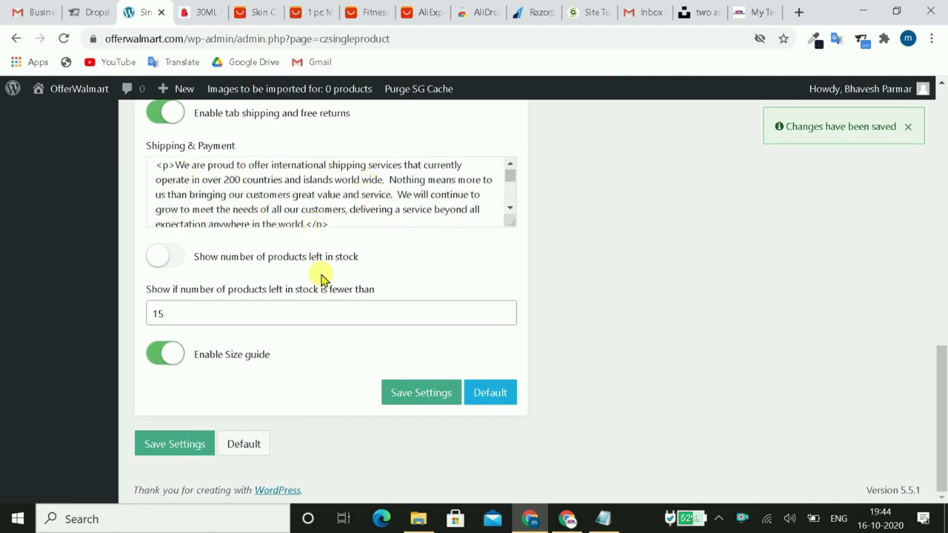
{"action": "scroll", "coordinate": [320, 275], "scroll_direction": "up", "scroll_amount": 5}
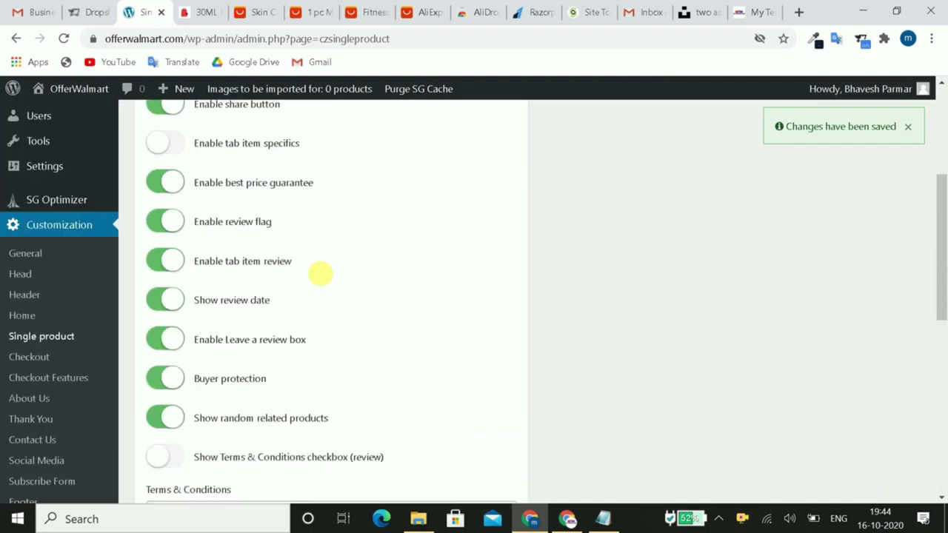
{"action": "scroll", "coordinate": [320, 274], "scroll_direction": "down", "scroll_amount": 5}
{"action": "left_click", "coordinate": [170, 442]}
{"action": "scroll", "coordinate": [296, 152], "scroll_direction": "up", "scroll_amount": 5}
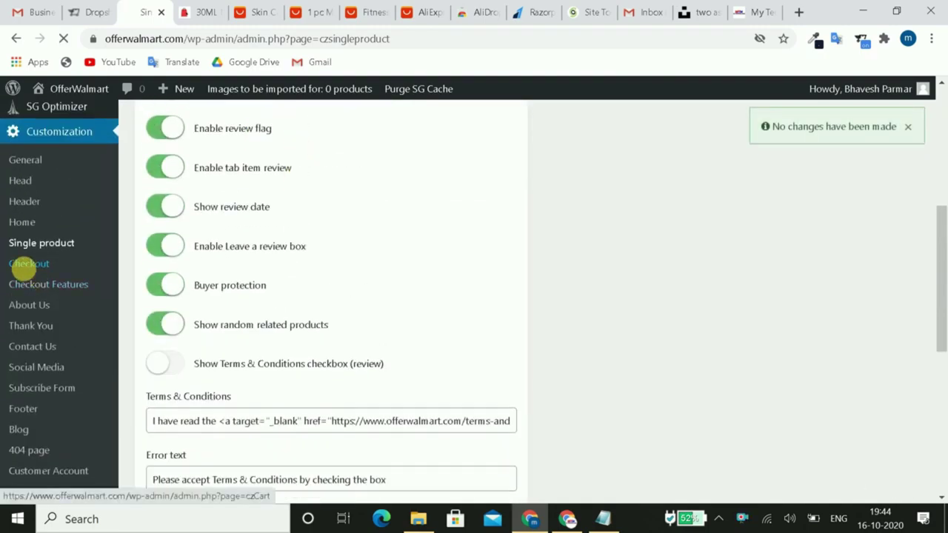
Open and review the Checkout settings page in the admin.
{"action": "left_click", "coordinate": [28, 268]}
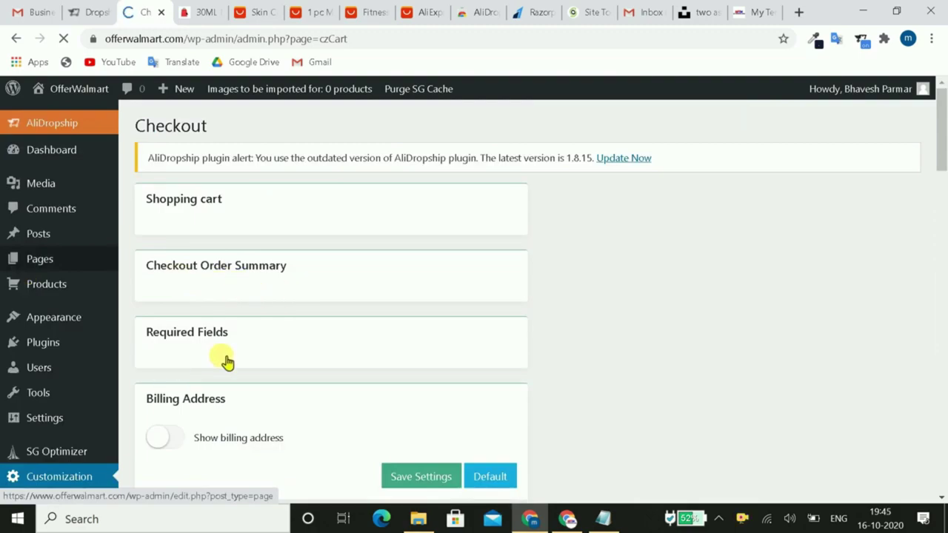
{"action": "scroll", "coordinate": [225, 361], "scroll_direction": "down", "scroll_amount": 2}
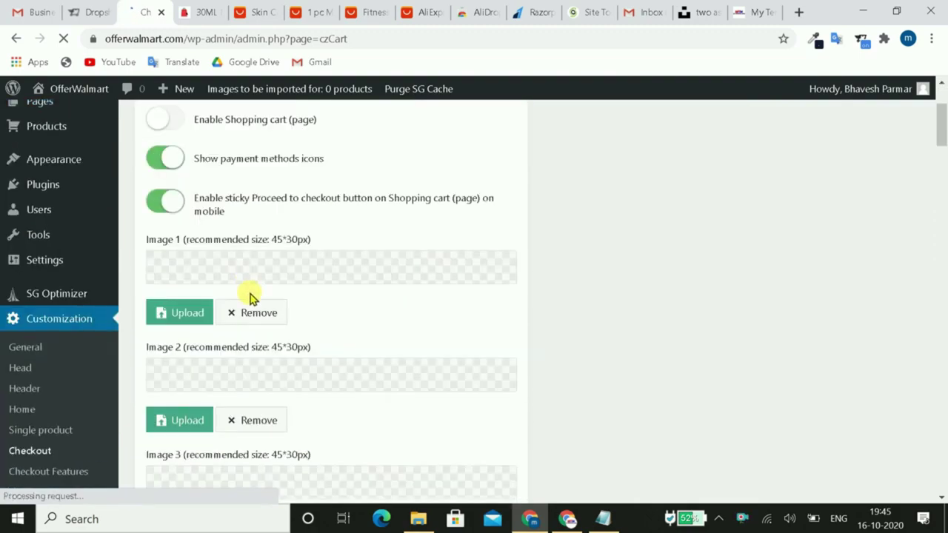
{"action": "scroll", "coordinate": [248, 296], "scroll_direction": "down", "scroll_amount": 2}
{"action": "scroll", "coordinate": [249, 296], "scroll_direction": "up", "scroll_amount": 4}
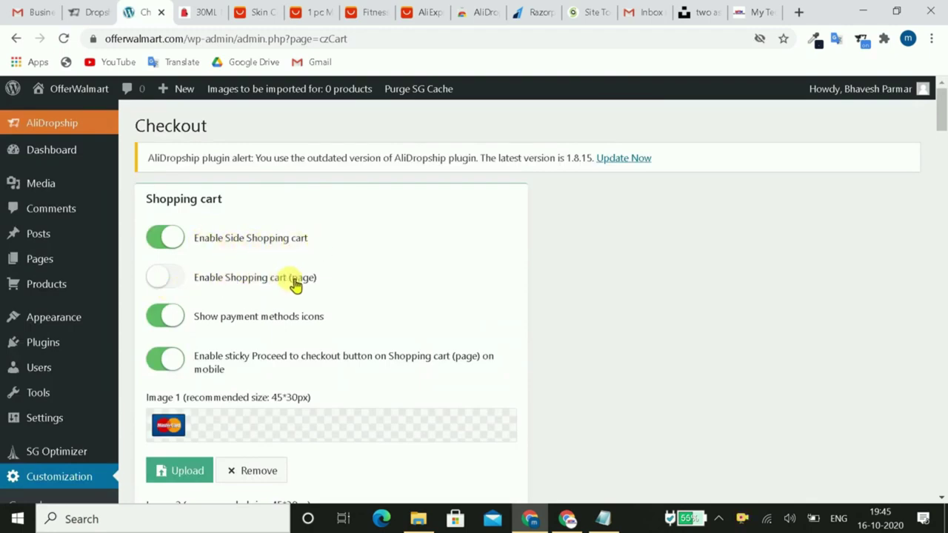
{"action": "scroll", "coordinate": [219, 317], "scroll_direction": "down", "scroll_amount": 1}
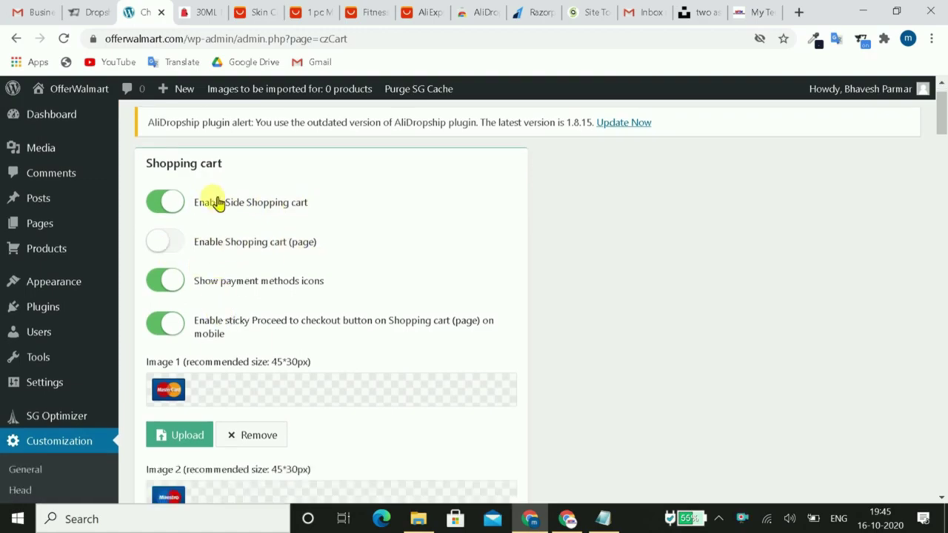
Add the 30ML facial sprayer to the cart and proceed to checkout.
{"action": "left_click", "coordinate": [196, 12]}
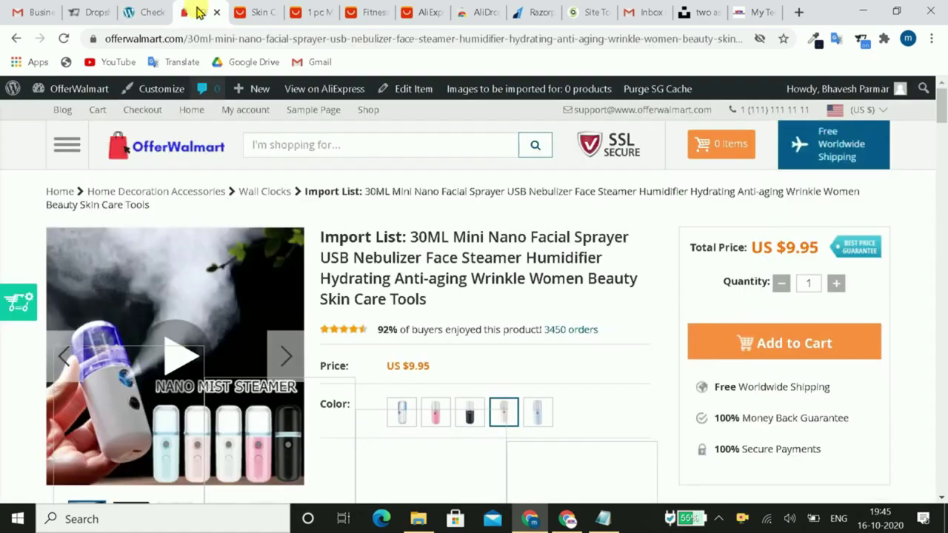
{"action": "left_click", "coordinate": [757, 348]}
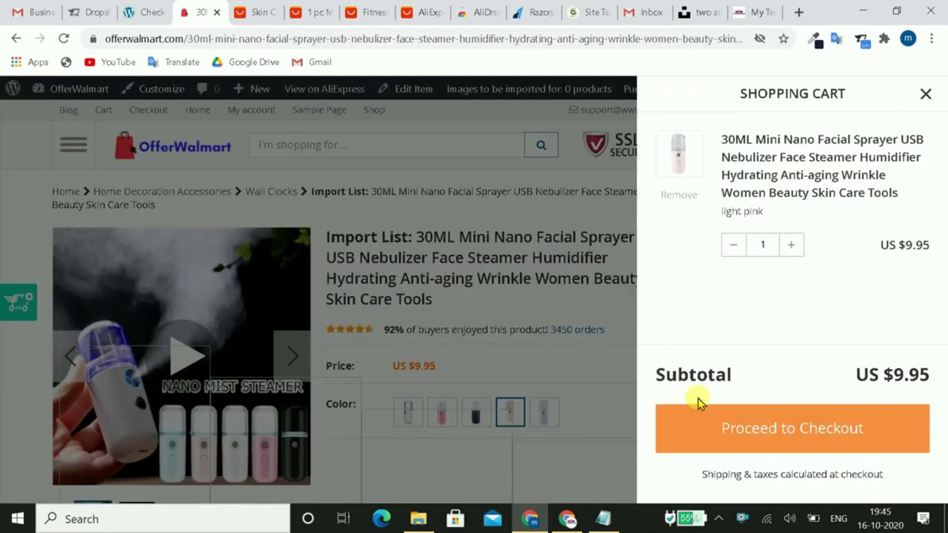
{"action": "left_click", "coordinate": [130, 9]}
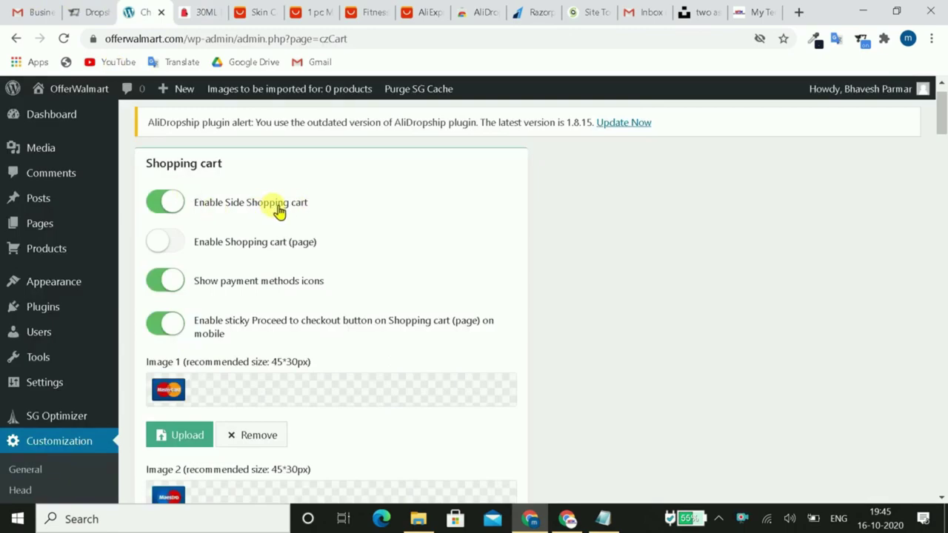
{"action": "left_click", "coordinate": [193, 7]}
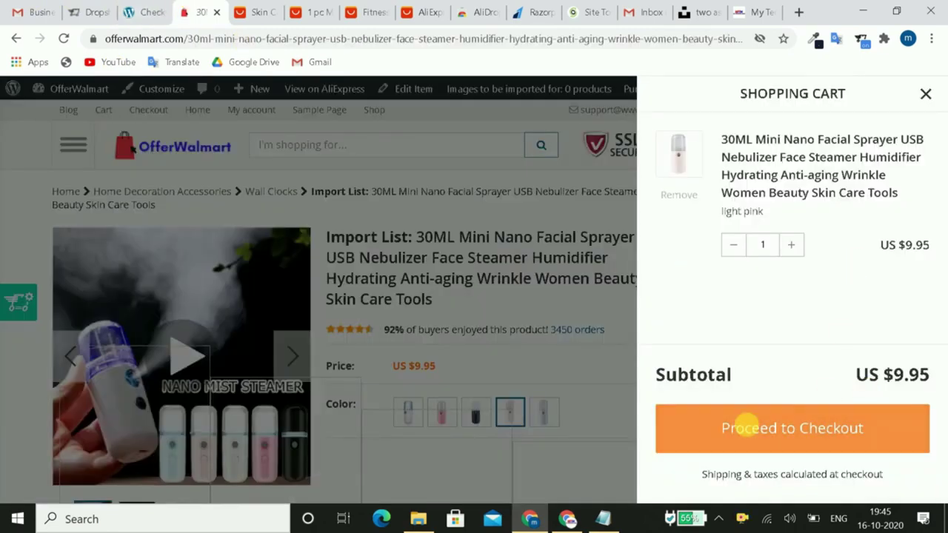
{"action": "left_click", "coordinate": [796, 428]}
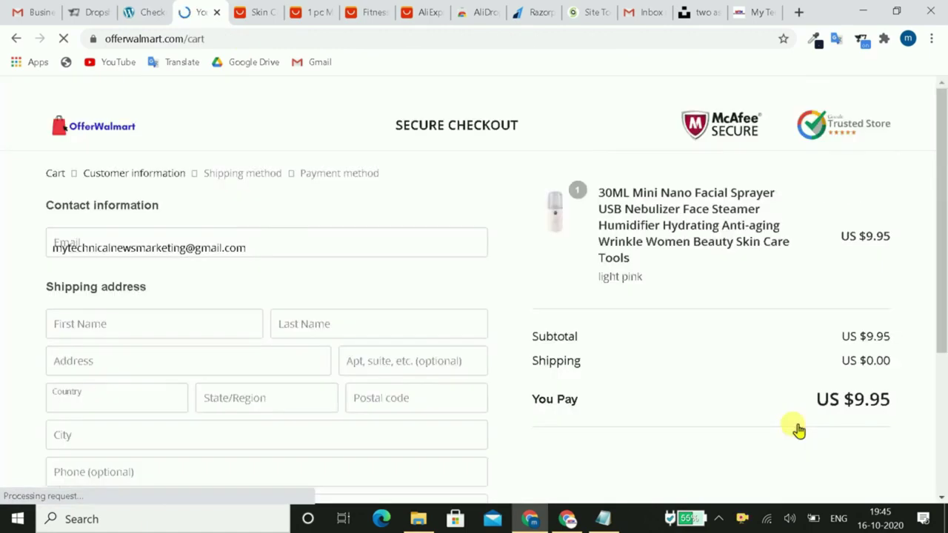
Try twice to continue the store checkout to the shipping method step.
{"action": "scroll", "coordinate": [600, 343], "scroll_direction": "down", "scroll_amount": 3}
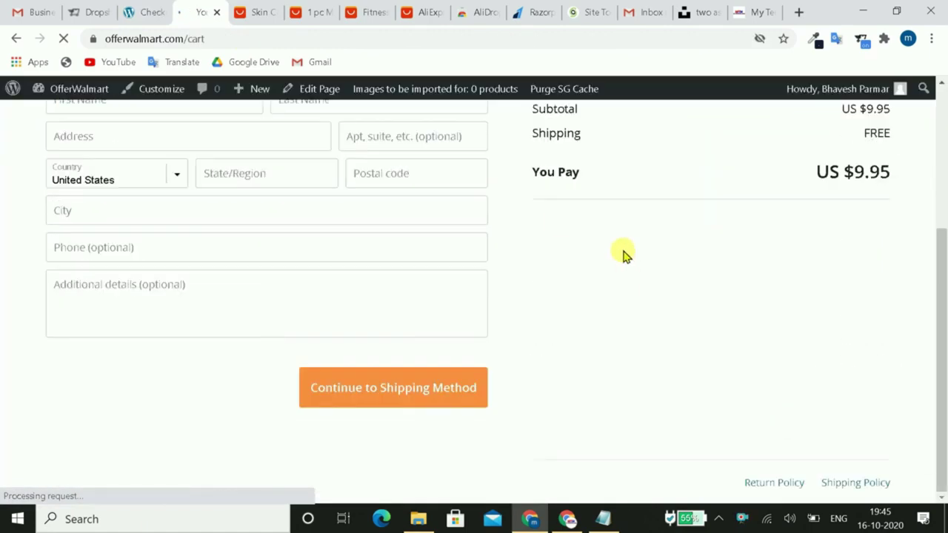
{"action": "scroll", "coordinate": [552, 290], "scroll_direction": "up", "scroll_amount": 3}
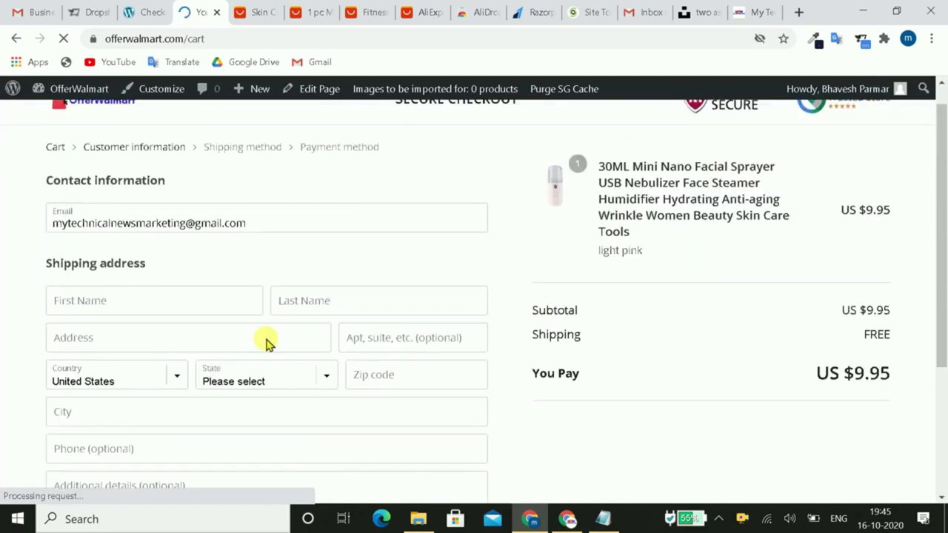
{"action": "scroll", "coordinate": [564, 237], "scroll_direction": "down", "scroll_amount": 1}
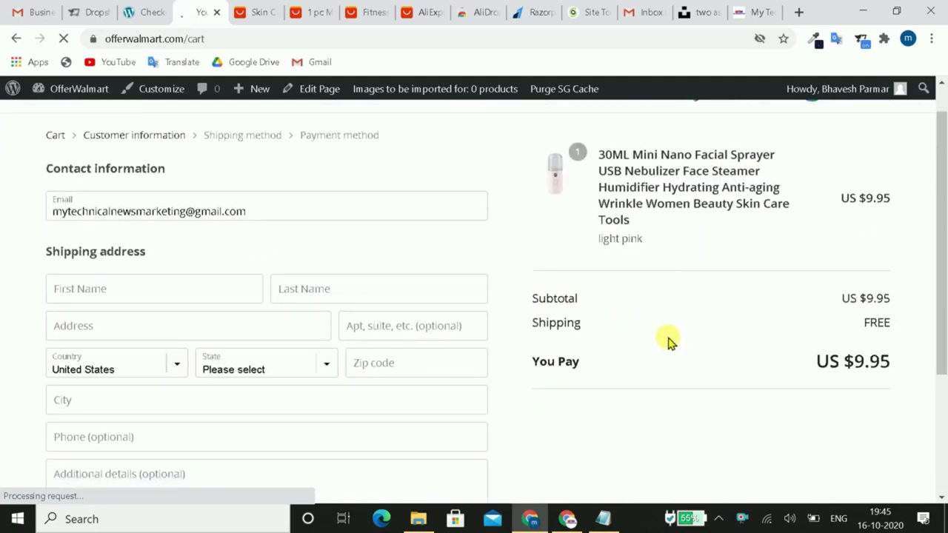
{"action": "scroll", "coordinate": [602, 277], "scroll_direction": "down", "scroll_amount": 3}
{"action": "left_click", "coordinate": [360, 409]}
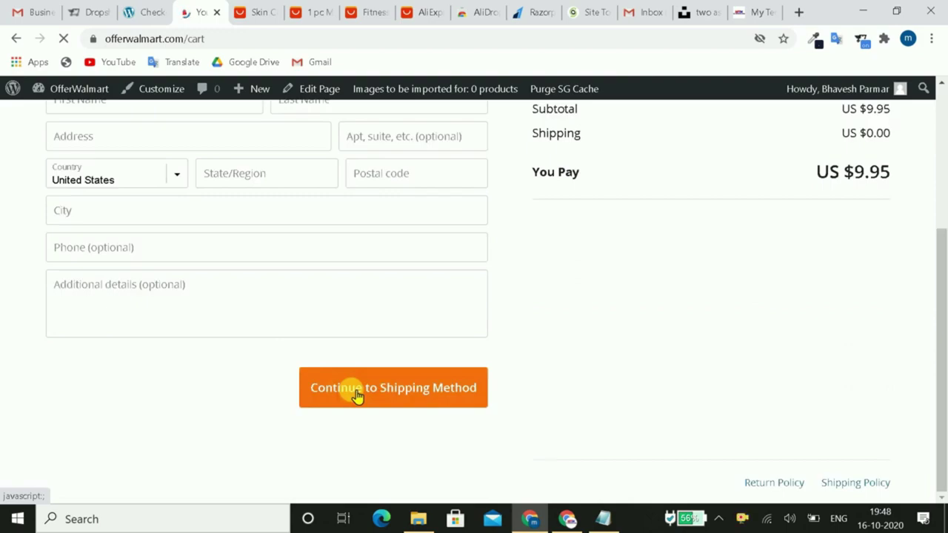
{"action": "left_click", "coordinate": [357, 395]}
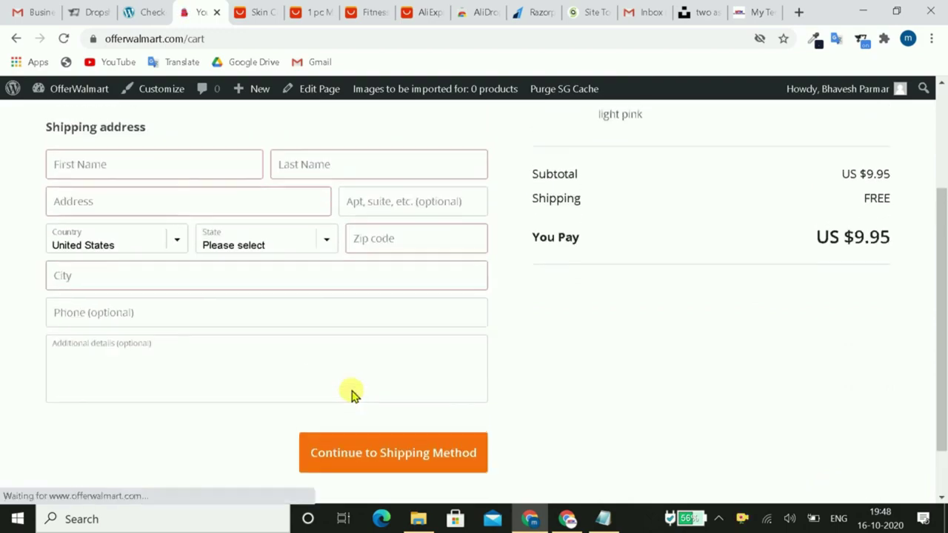
{"action": "scroll", "coordinate": [362, 401], "scroll_direction": "up", "scroll_amount": 3}
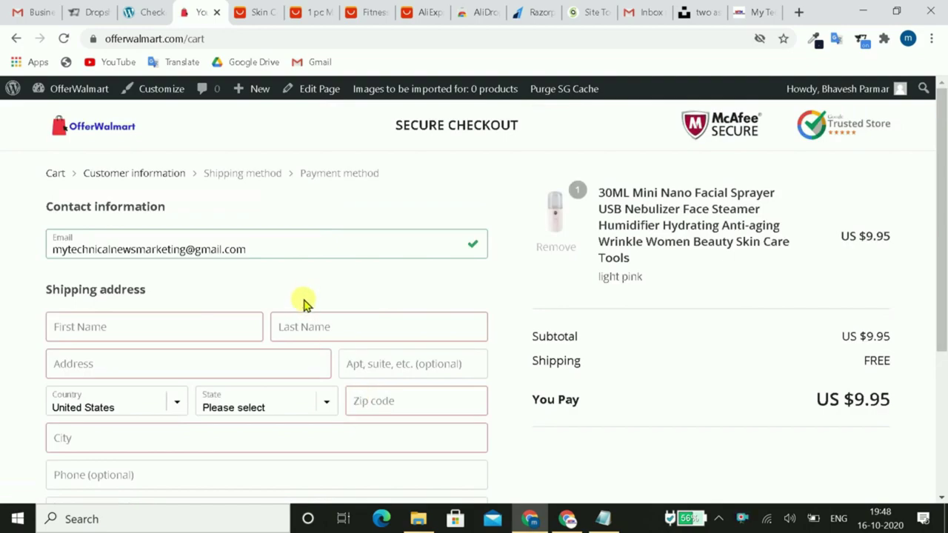
{"action": "scroll", "coordinate": [303, 303], "scroll_direction": "down", "scroll_amount": 1}
{"action": "scroll", "coordinate": [303, 303], "scroll_direction": "up", "scroll_amount": 1}
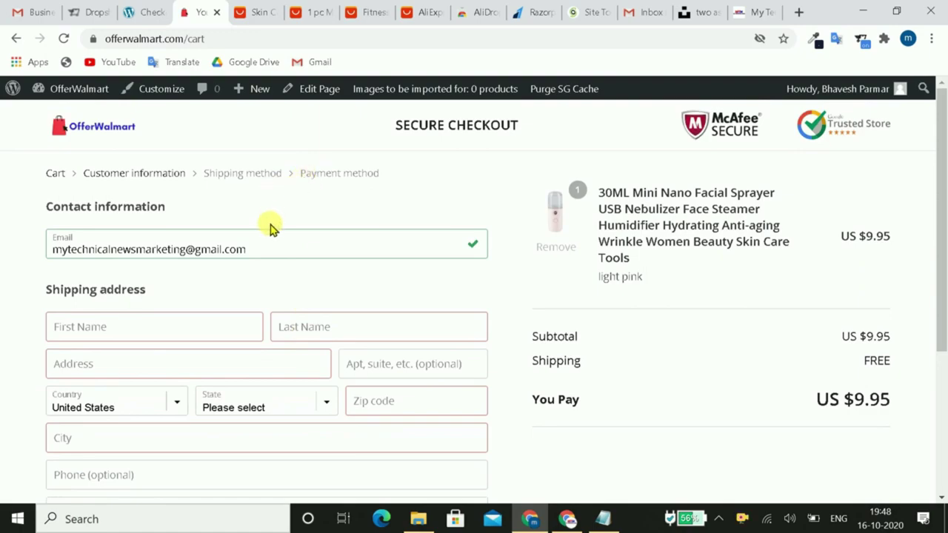
{"action": "left_click", "coordinate": [137, 8]}
{"action": "scroll", "coordinate": [74, 292], "scroll_direction": "down", "scroll_amount": 3}
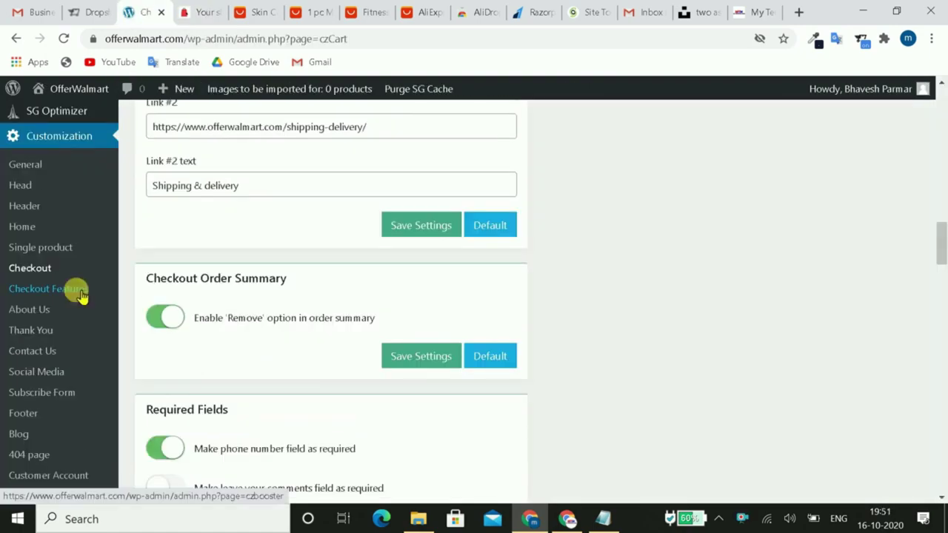
Open the Checkout Features settings, comparing them with the store's checkout page.
{"action": "left_click", "coordinate": [81, 295]}
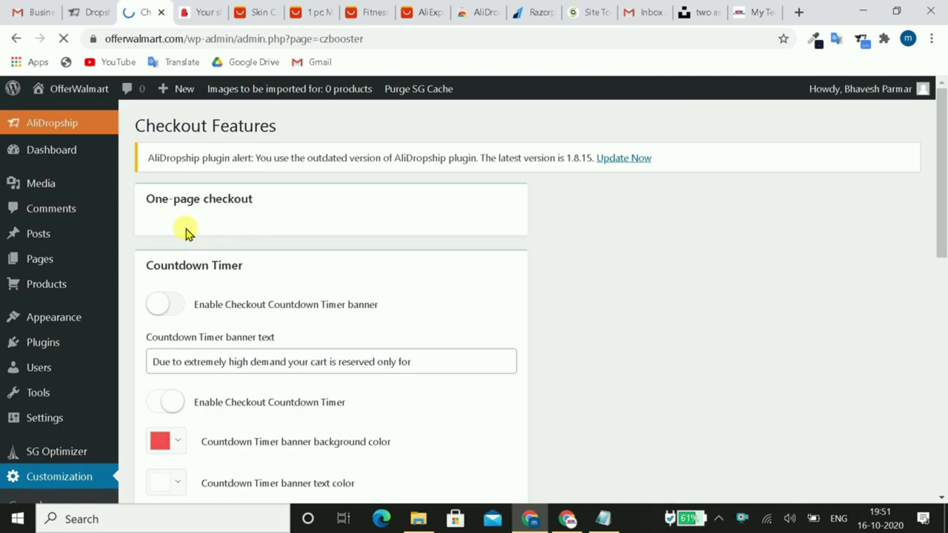
{"action": "left_click", "coordinate": [197, 6]}
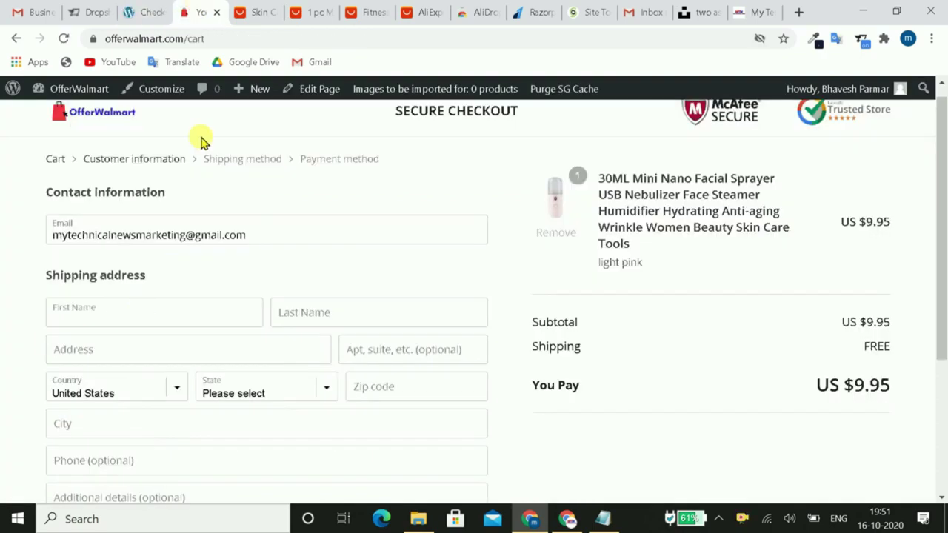
{"action": "scroll", "coordinate": [518, 400], "scroll_direction": "down", "scroll_amount": 2}
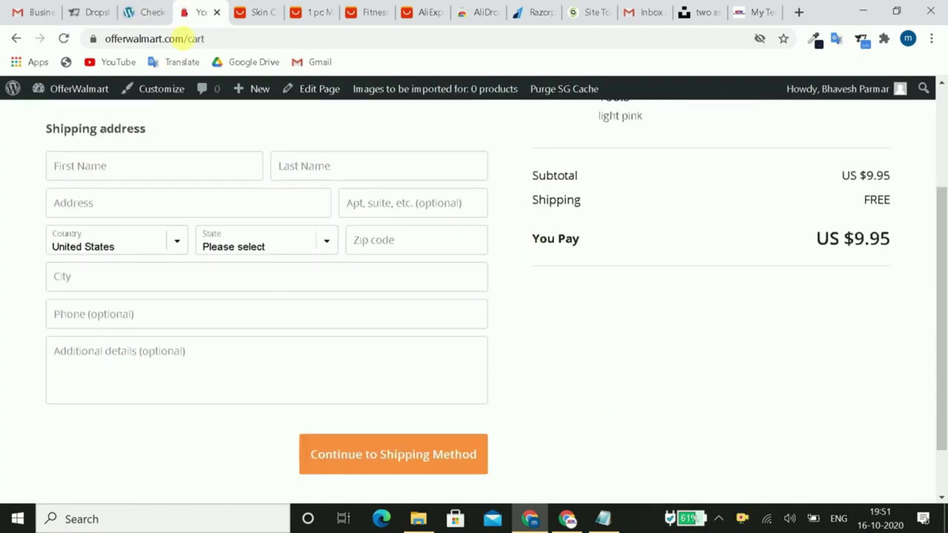
{"action": "left_click", "coordinate": [145, 13]}
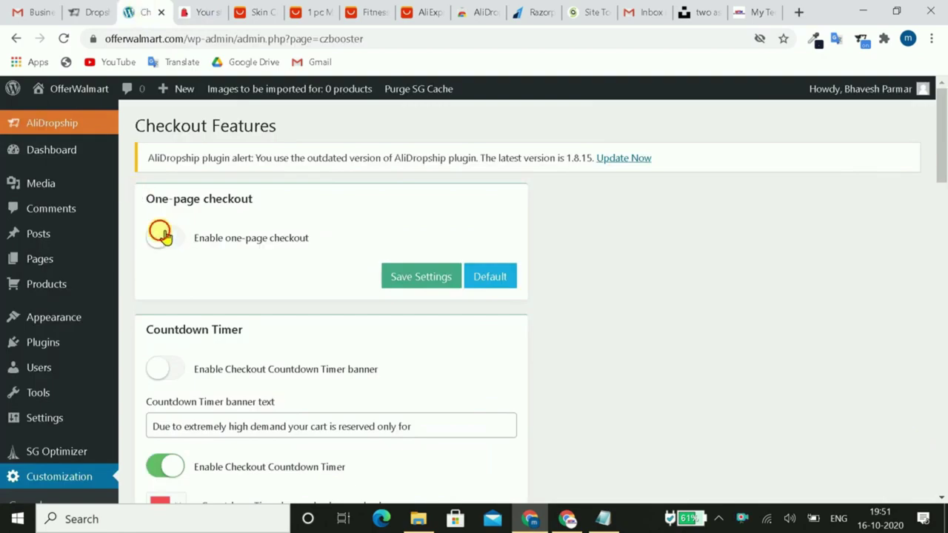
{"action": "scroll", "coordinate": [189, 297], "scroll_direction": "down", "scroll_amount": 1}
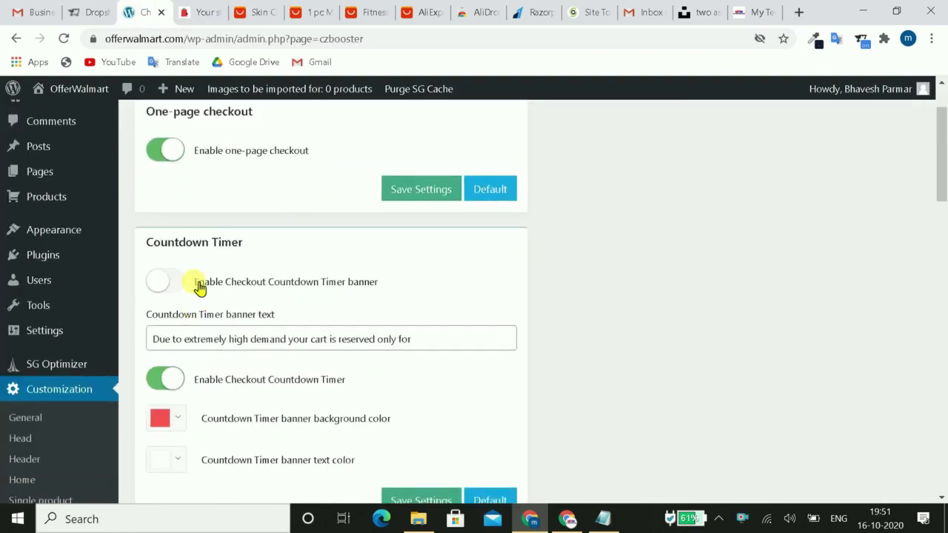
{"action": "scroll", "coordinate": [339, 294], "scroll_direction": "down", "scroll_amount": 5}
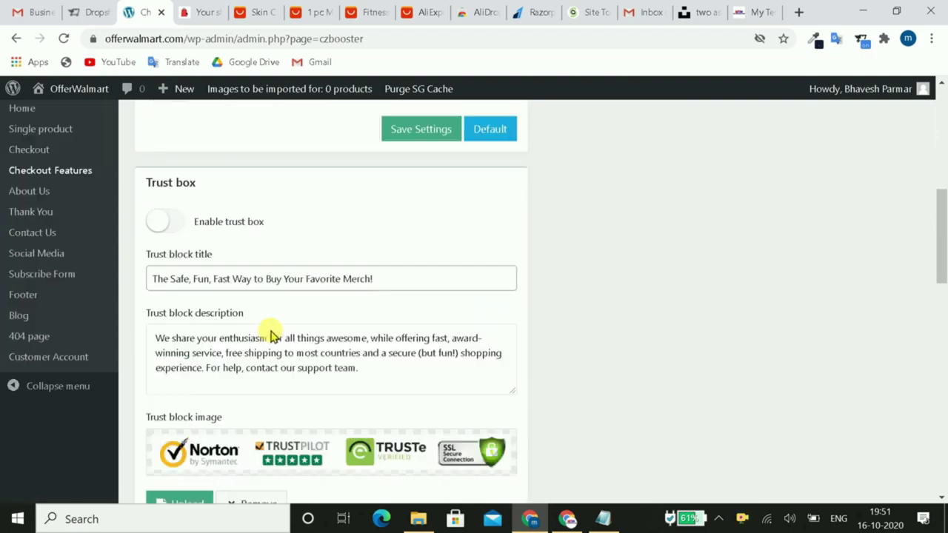
{"action": "scroll", "coordinate": [280, 339], "scroll_direction": "down", "scroll_amount": 1}
{"action": "scroll", "coordinate": [281, 340], "scroll_direction": "up", "scroll_amount": 2}
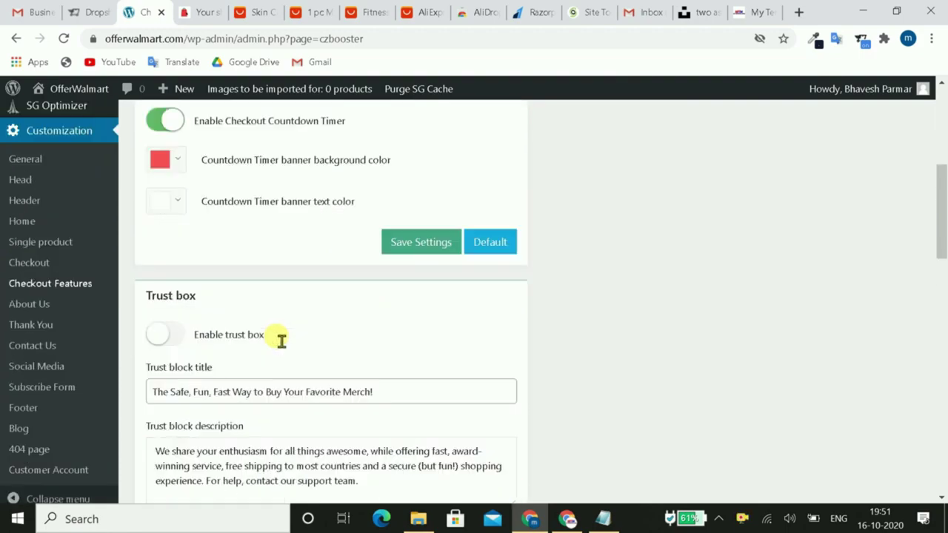
{"action": "scroll", "coordinate": [303, 343], "scroll_direction": "down", "scroll_amount": 2}
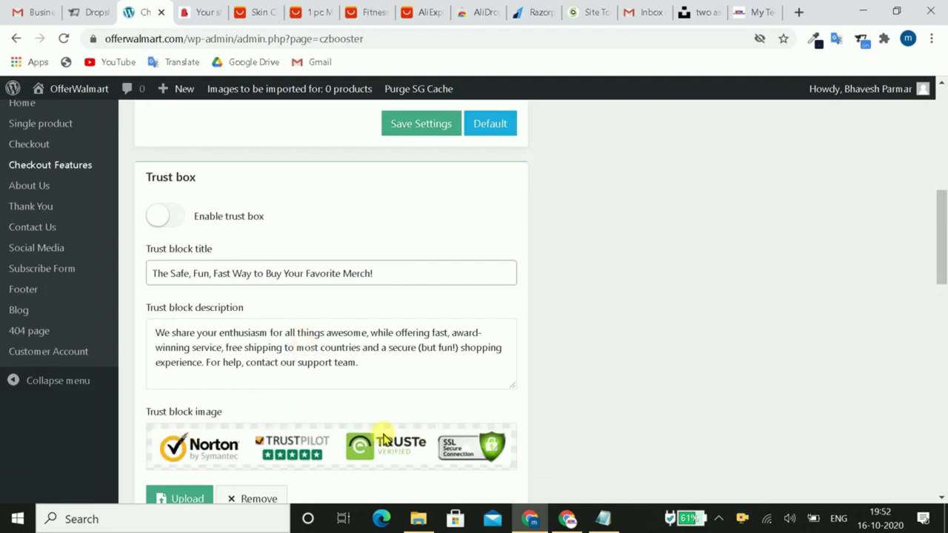
Enable the trust box and the Why buy from us box, then save the settings.
{"action": "left_click", "coordinate": [162, 222]}
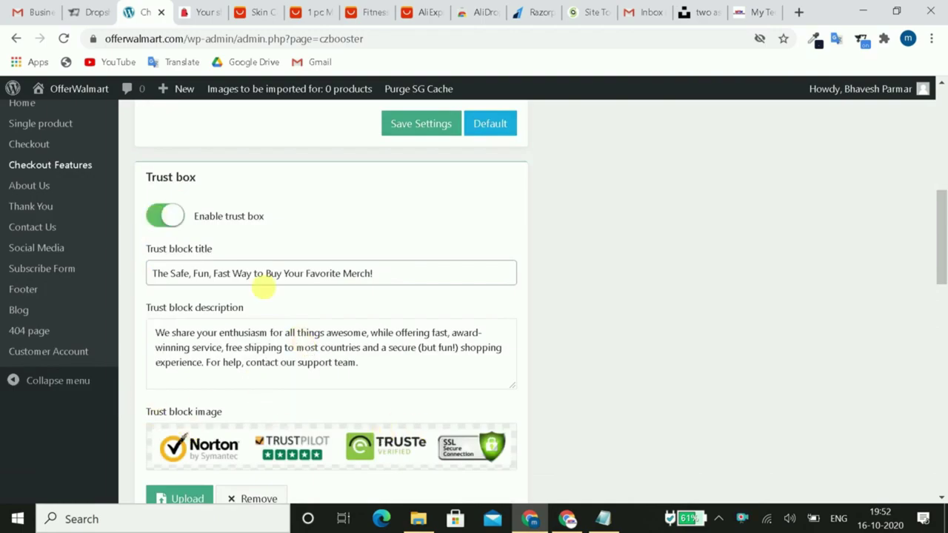
{"action": "scroll", "coordinate": [271, 285], "scroll_direction": "down", "scroll_amount": 6}
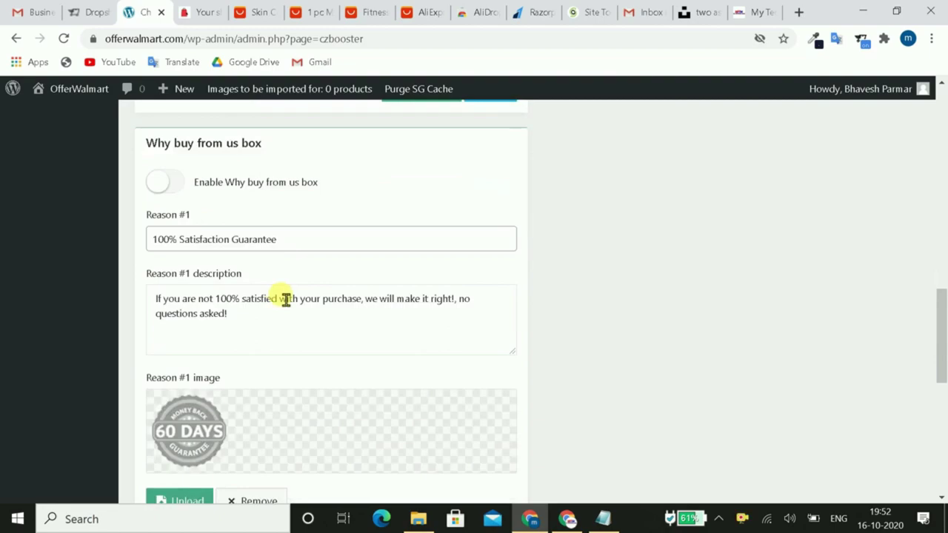
{"action": "left_click", "coordinate": [163, 184]}
{"action": "scroll", "coordinate": [237, 275], "scroll_direction": "down", "scroll_amount": 7}
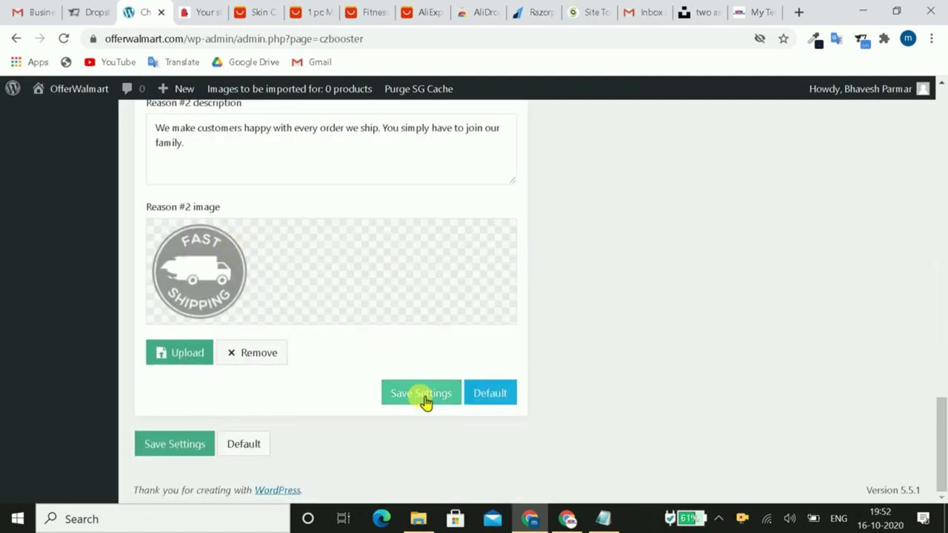
{"action": "left_click", "coordinate": [208, 442]}
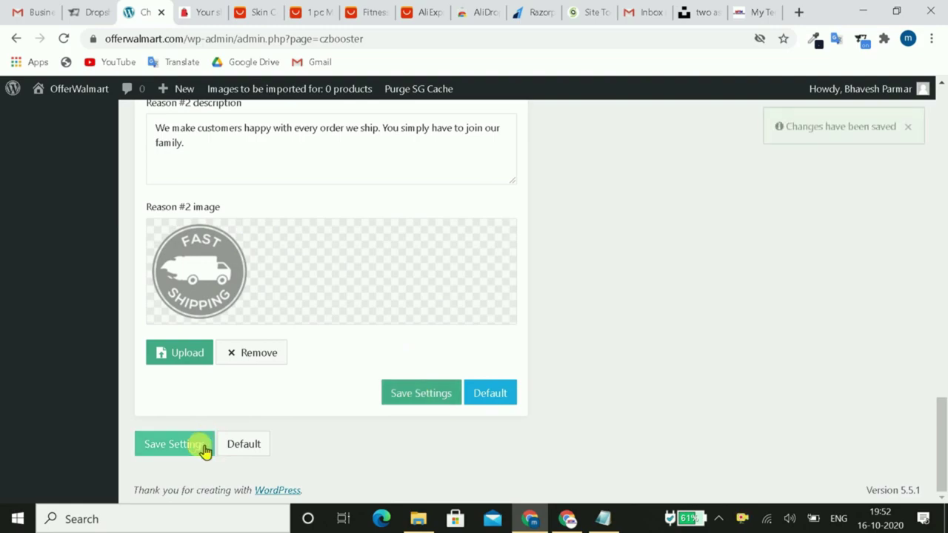
{"action": "scroll", "coordinate": [265, 311], "scroll_direction": "up", "scroll_amount": 15}
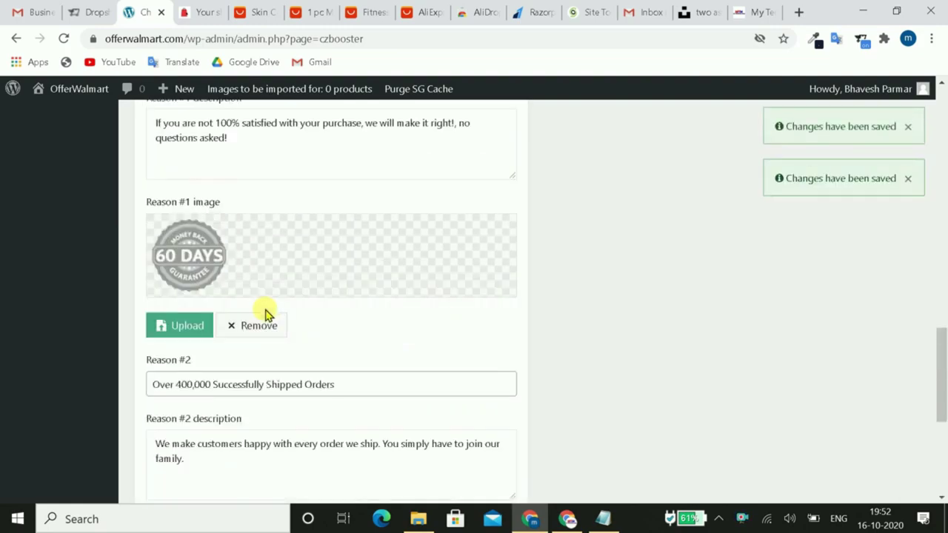
{"action": "left_click", "coordinate": [192, 4]}
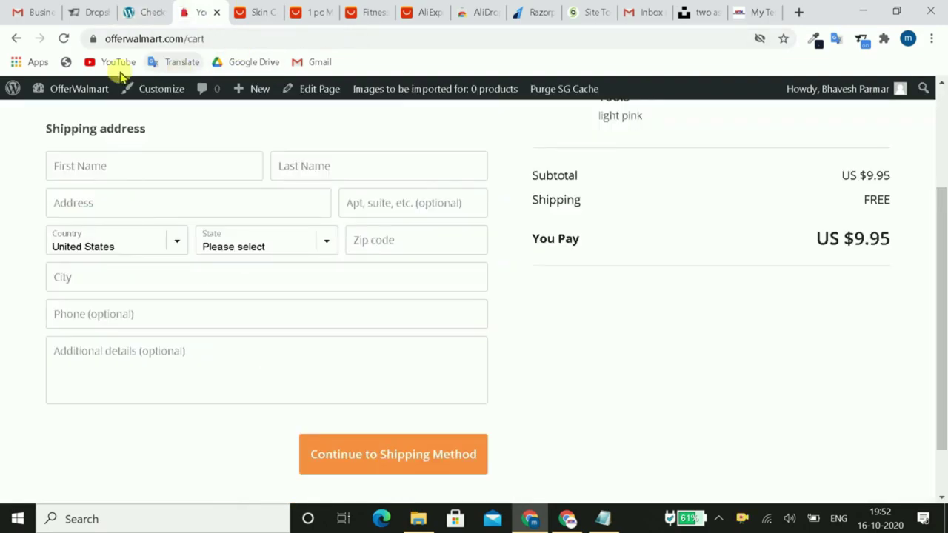
Reload the store's checkout page and look over the new checkout features.
{"action": "left_click", "coordinate": [66, 38]}
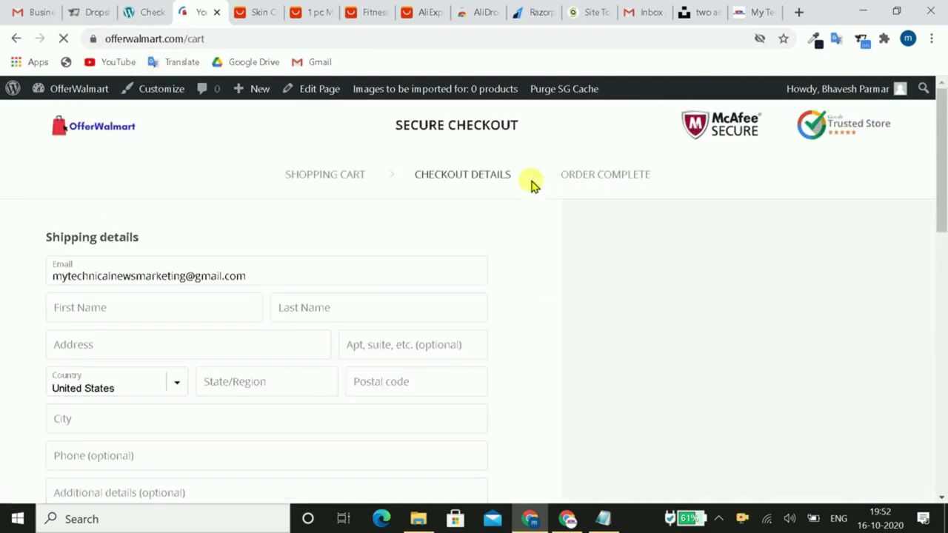
{"action": "scroll", "coordinate": [487, 259], "scroll_direction": "down", "scroll_amount": 3}
{"action": "scroll", "coordinate": [486, 259], "scroll_direction": "up", "scroll_amount": 3}
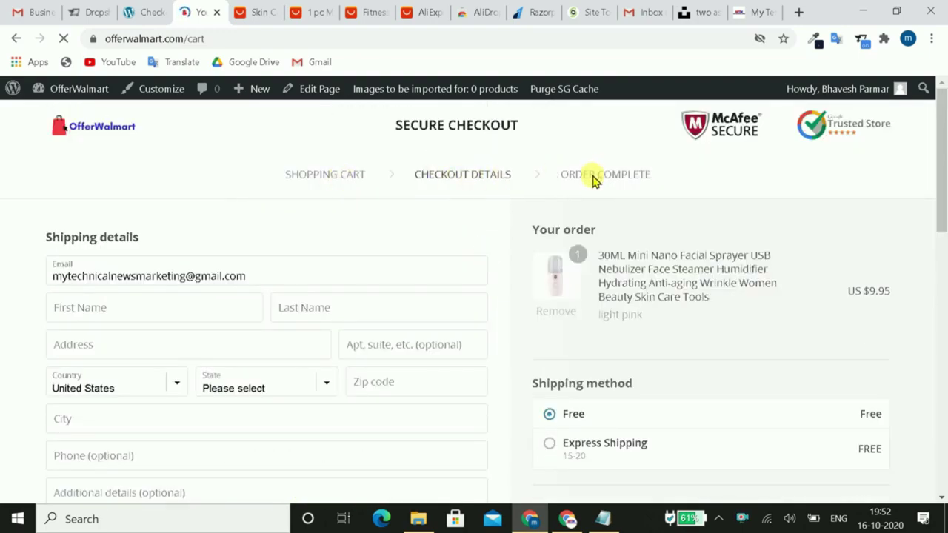
{"action": "scroll", "coordinate": [499, 250], "scroll_direction": "down", "scroll_amount": 5}
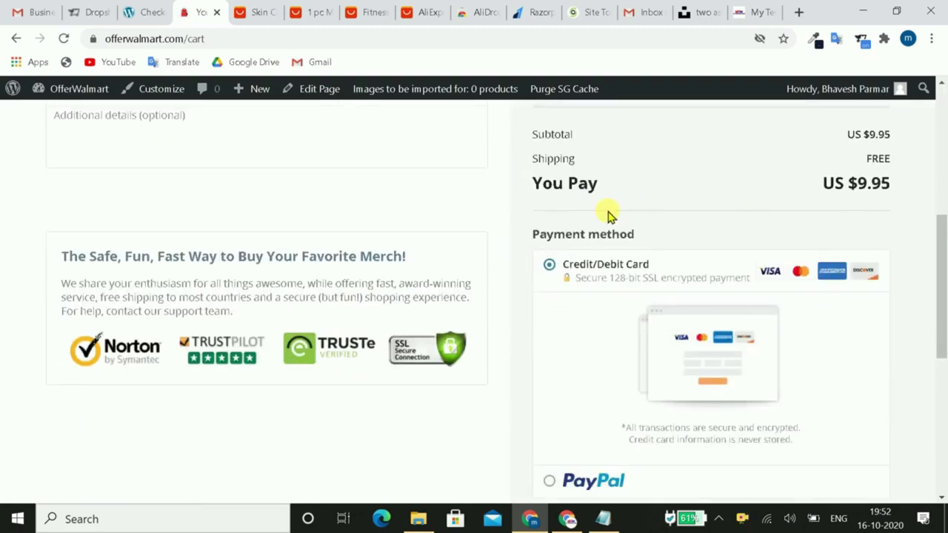
{"action": "scroll", "coordinate": [561, 200], "scroll_direction": "down", "scroll_amount": 3}
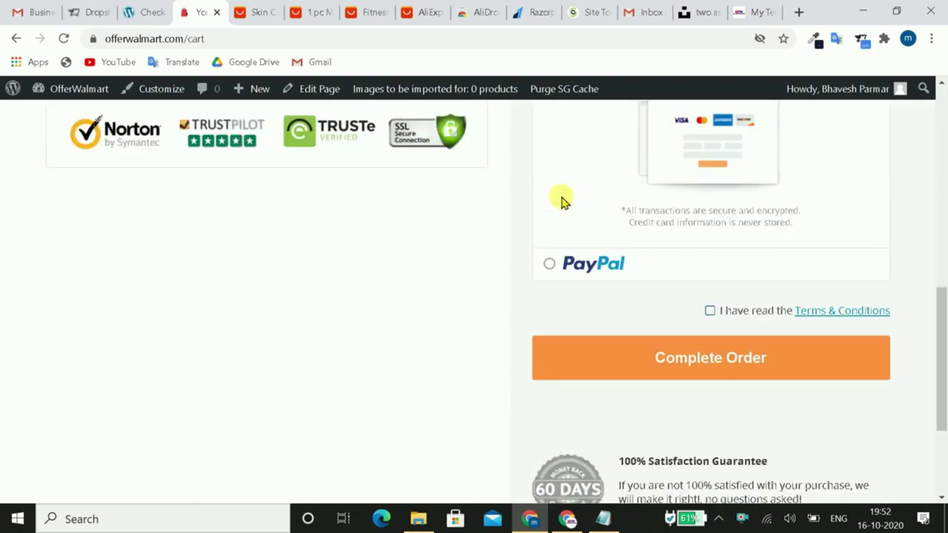
{"action": "scroll", "coordinate": [561, 200], "scroll_direction": "up", "scroll_amount": 2}
{"action": "scroll", "coordinate": [593, 256], "scroll_direction": "up", "scroll_amount": 1}
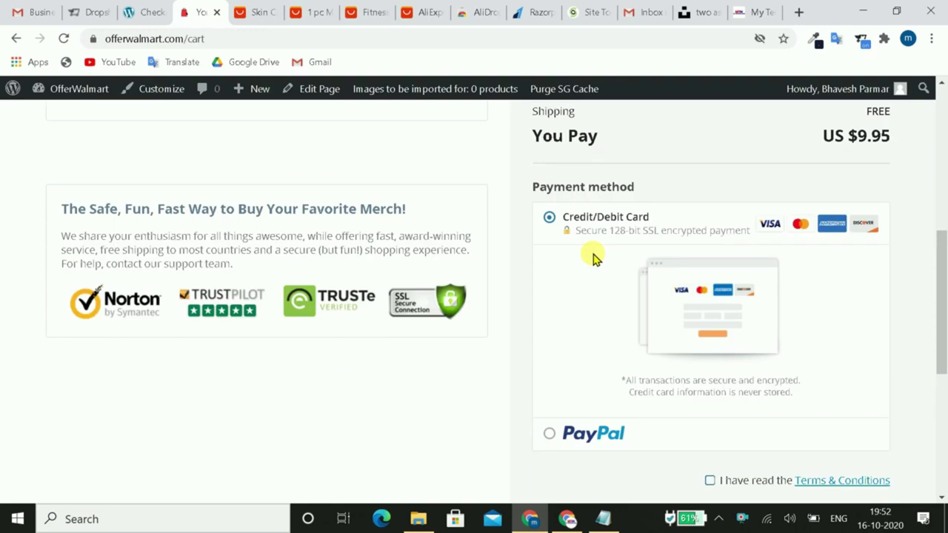
{"action": "scroll", "coordinate": [592, 237], "scroll_direction": "up", "scroll_amount": 1}
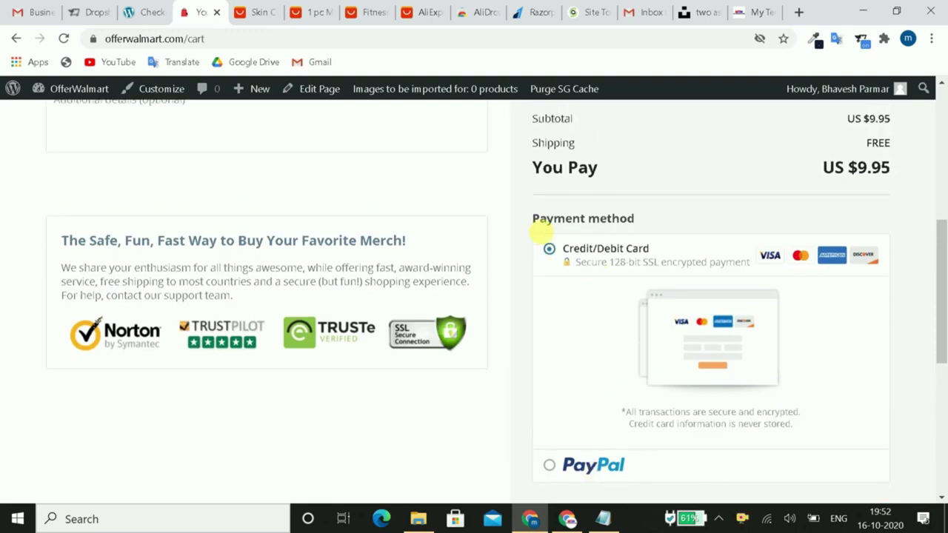
{"action": "scroll", "coordinate": [703, 274], "scroll_direction": "down", "scroll_amount": 1}
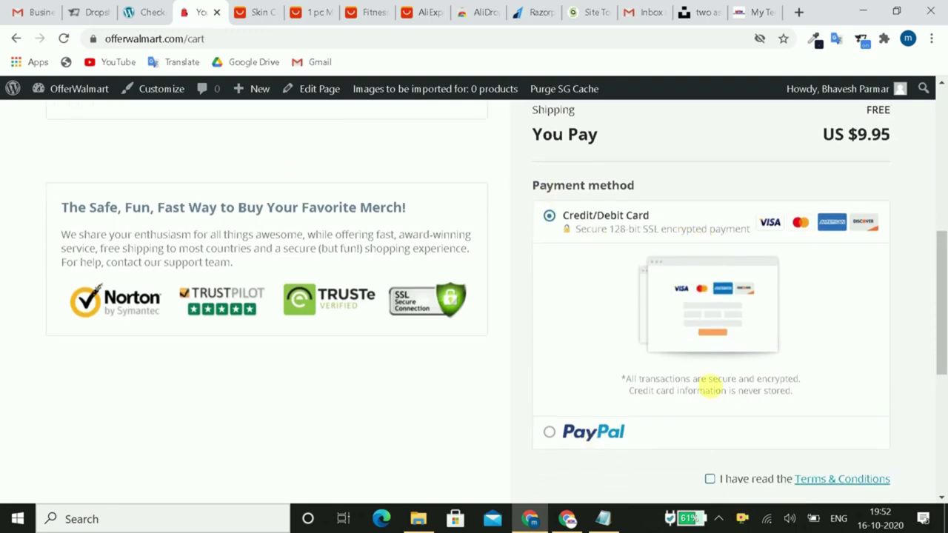
{"action": "scroll", "coordinate": [682, 333], "scroll_direction": "down", "scroll_amount": 2}
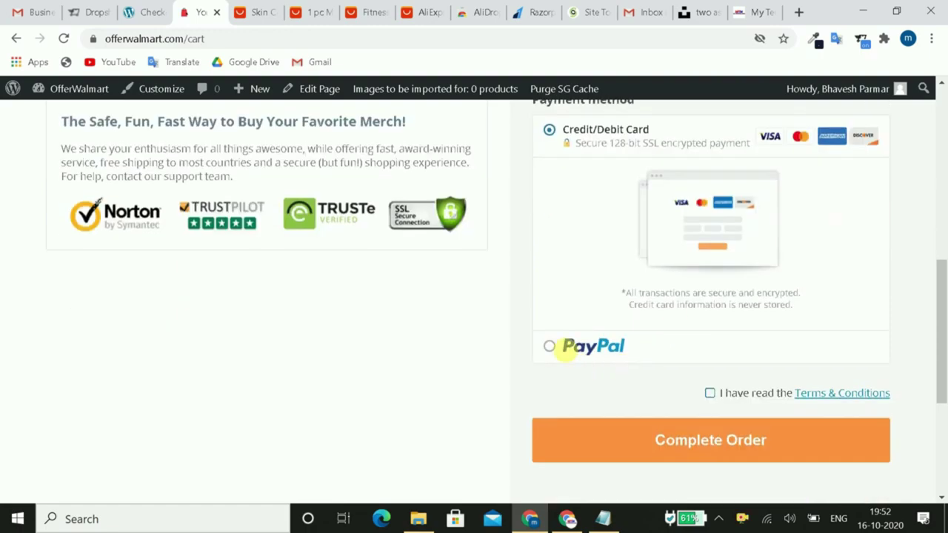
Choose PayPal as the payment method and focus the First Name field.
{"action": "left_click", "coordinate": [552, 348]}
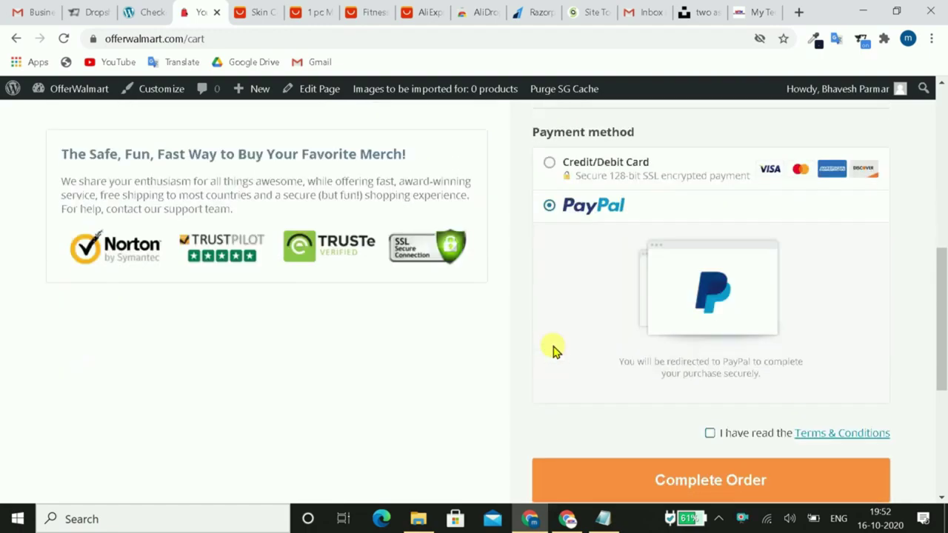
{"action": "scroll", "coordinate": [725, 418], "scroll_direction": "down", "scroll_amount": 1}
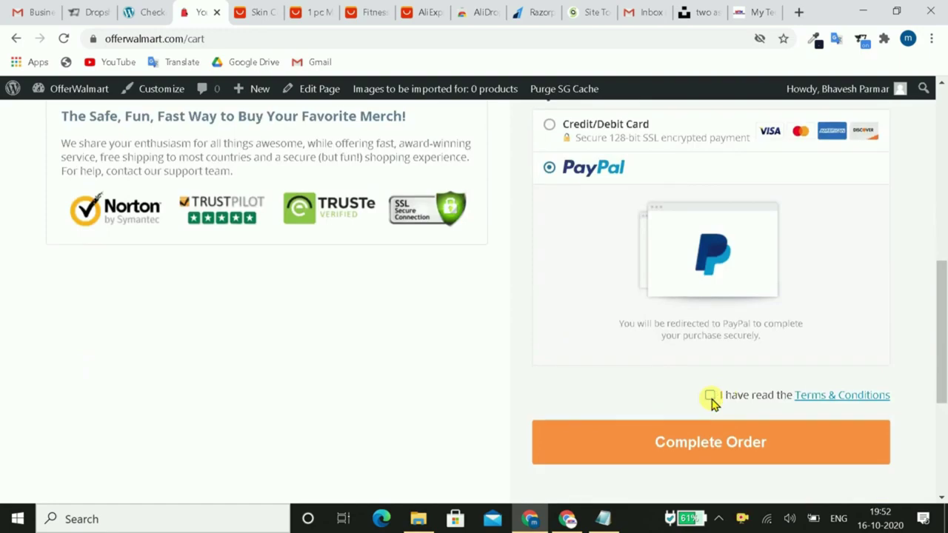
{"action": "scroll", "coordinate": [563, 313], "scroll_direction": "up", "scroll_amount": 3}
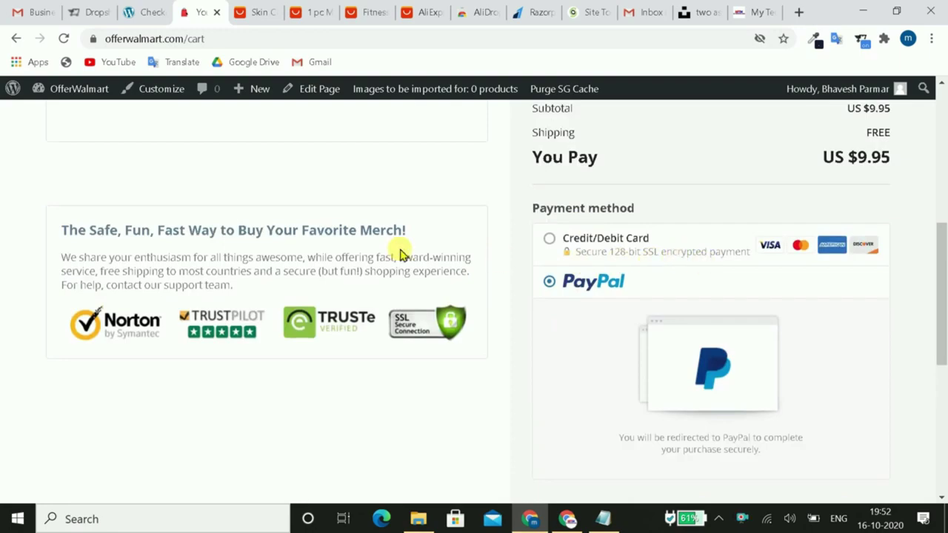
{"action": "scroll", "coordinate": [398, 250], "scroll_direction": "up", "scroll_amount": 8}
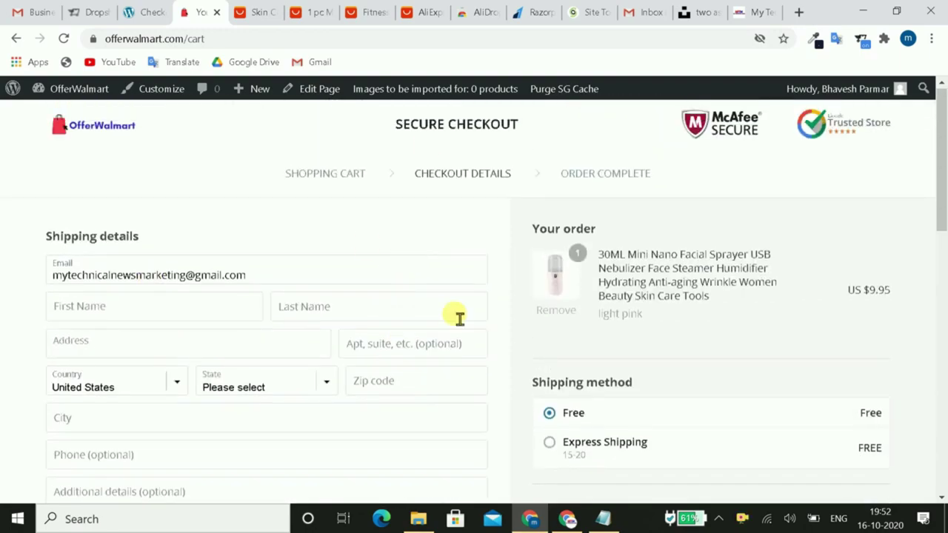
{"action": "scroll", "coordinate": [390, 339], "scroll_direction": "down", "scroll_amount": 1}
{"action": "left_click", "coordinate": [187, 254]}
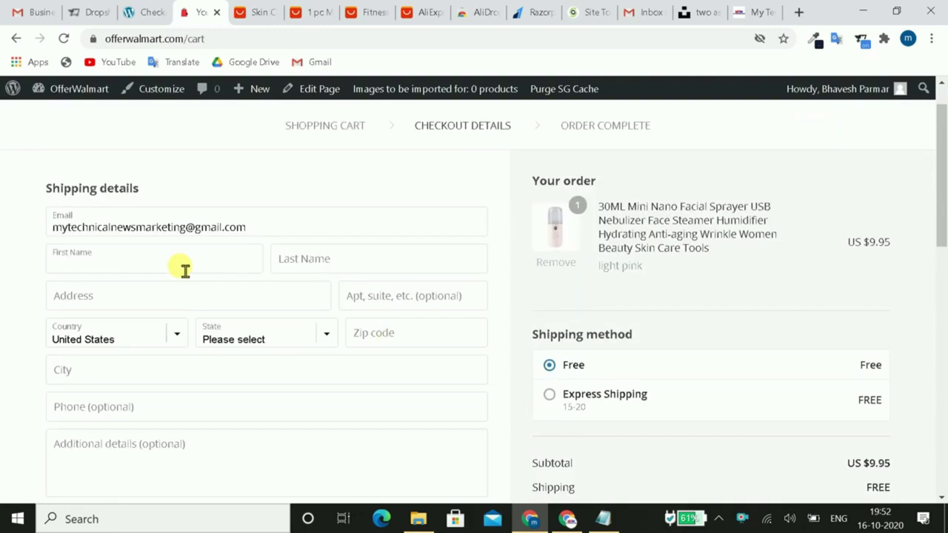
{"action": "scroll", "coordinate": [592, 311], "scroll_direction": "down", "scroll_amount": 3}
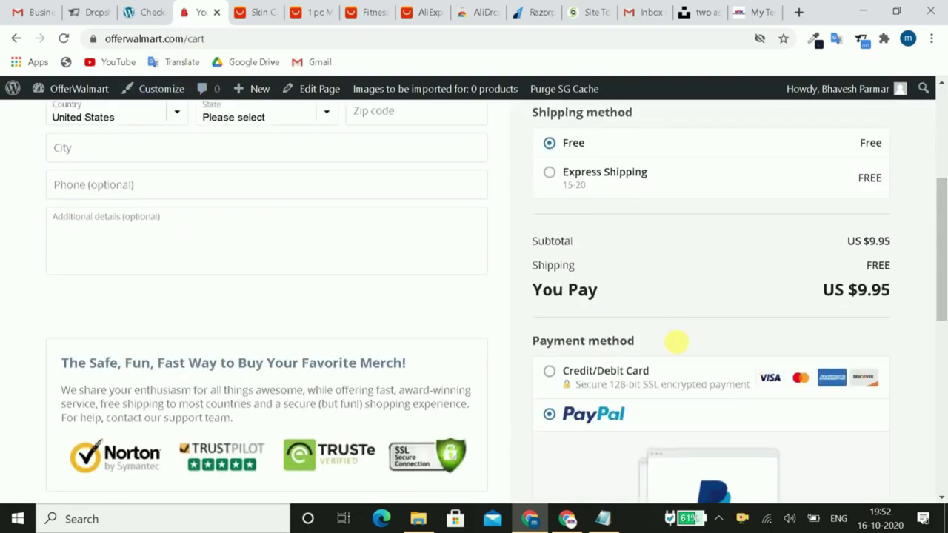
{"action": "scroll", "coordinate": [615, 392], "scroll_direction": "down", "scroll_amount": 1}
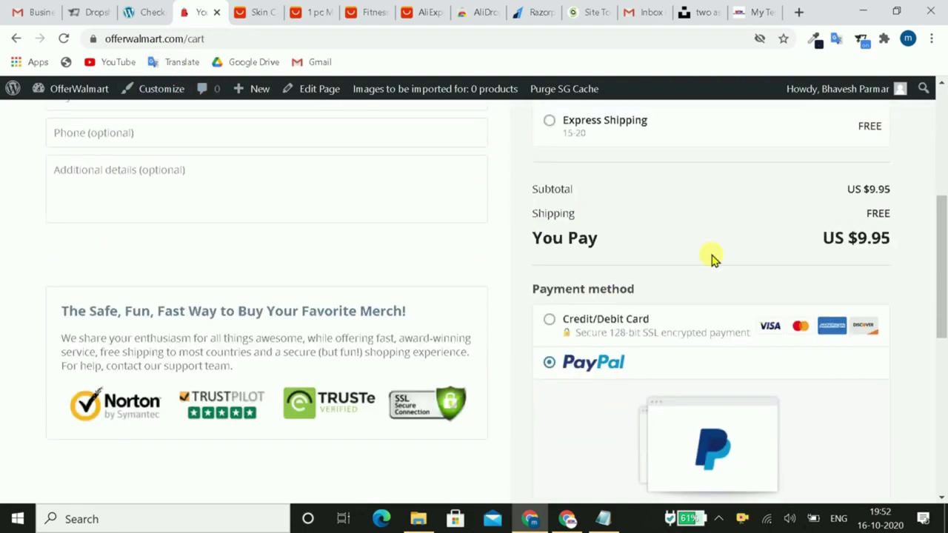
{"action": "scroll", "coordinate": [332, 279], "scroll_direction": "up", "scroll_amount": 2}
{"action": "scroll", "coordinate": [109, 288], "scroll_direction": "down", "scroll_amount": 3}
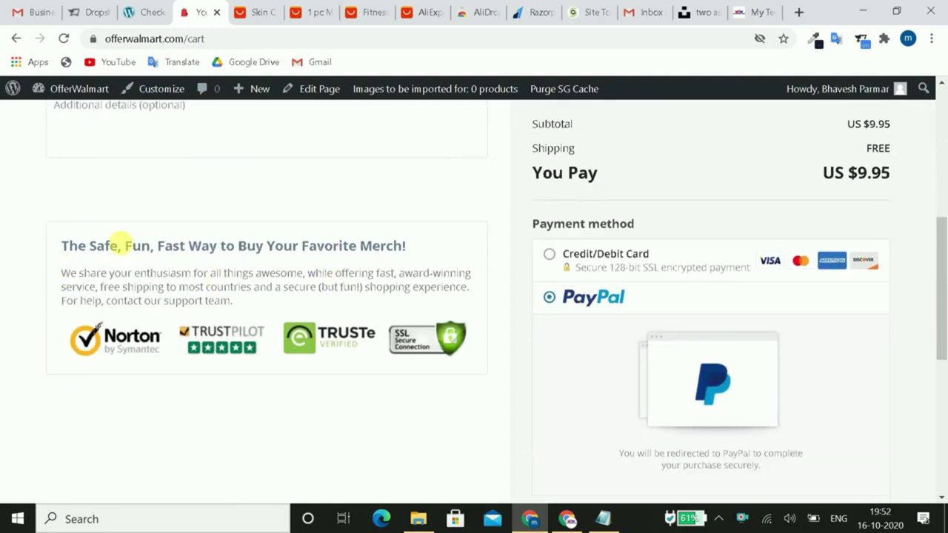
Go back to Checkout Features and open the About Us customization settings.
{"action": "left_click", "coordinate": [143, 12]}
{"action": "scroll", "coordinate": [209, 341], "scroll_direction": "down", "scroll_amount": 4}
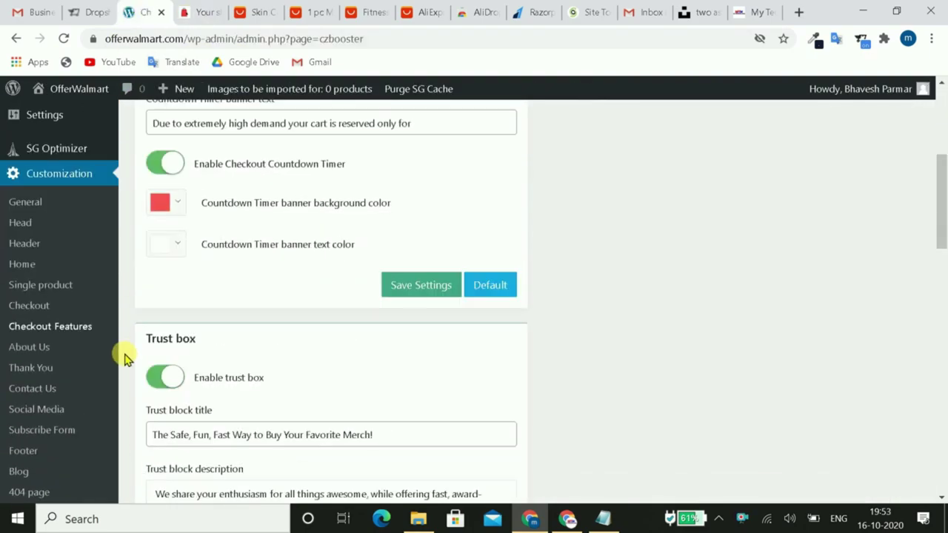
{"action": "left_click", "coordinate": [43, 354]}
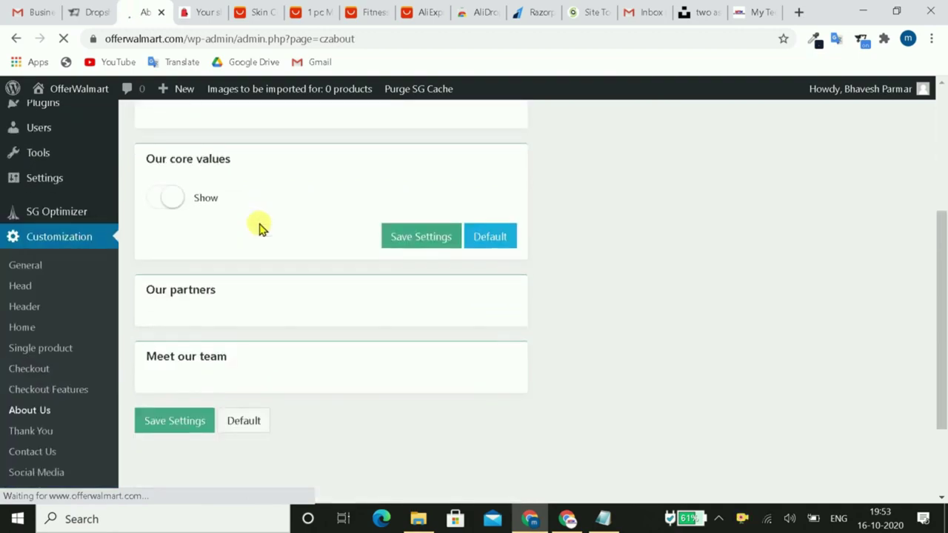
Scroll through the About Us sections, including the Meet our team photos.
{"action": "scroll", "coordinate": [259, 230], "scroll_direction": "down", "scroll_amount": 2}
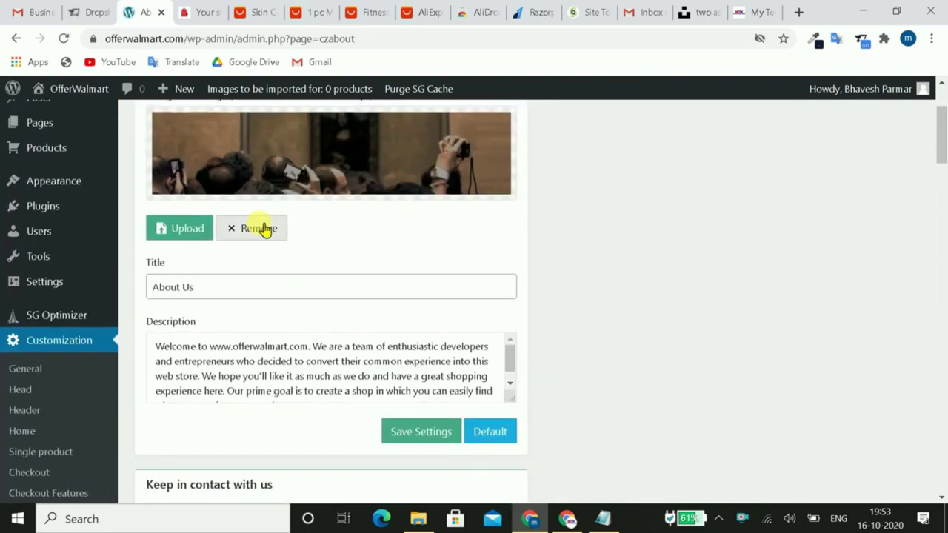
{"action": "scroll", "coordinate": [319, 366], "scroll_direction": "down", "scroll_amount": 1}
{"action": "scroll", "coordinate": [318, 366], "scroll_direction": "up", "scroll_amount": 1}
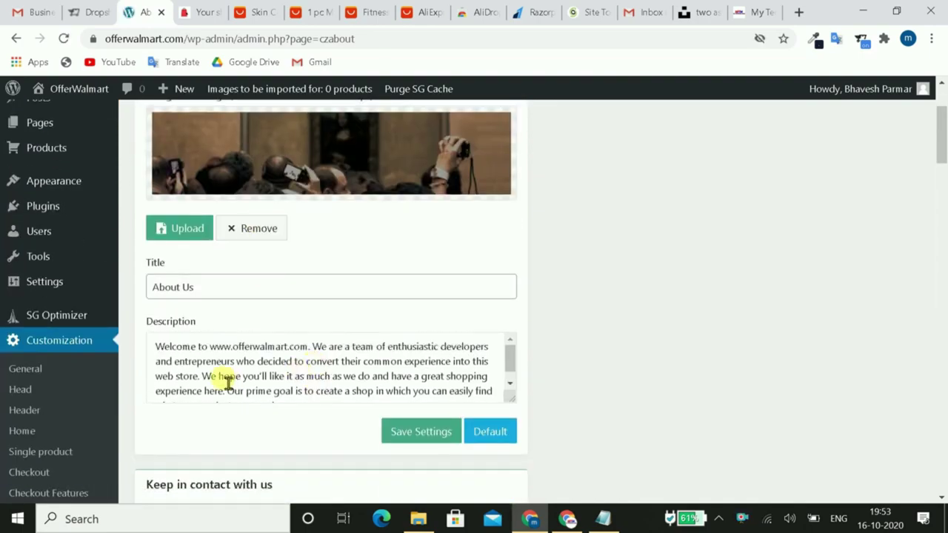
{"action": "scroll", "coordinate": [275, 330], "scroll_direction": "up", "scroll_amount": 2}
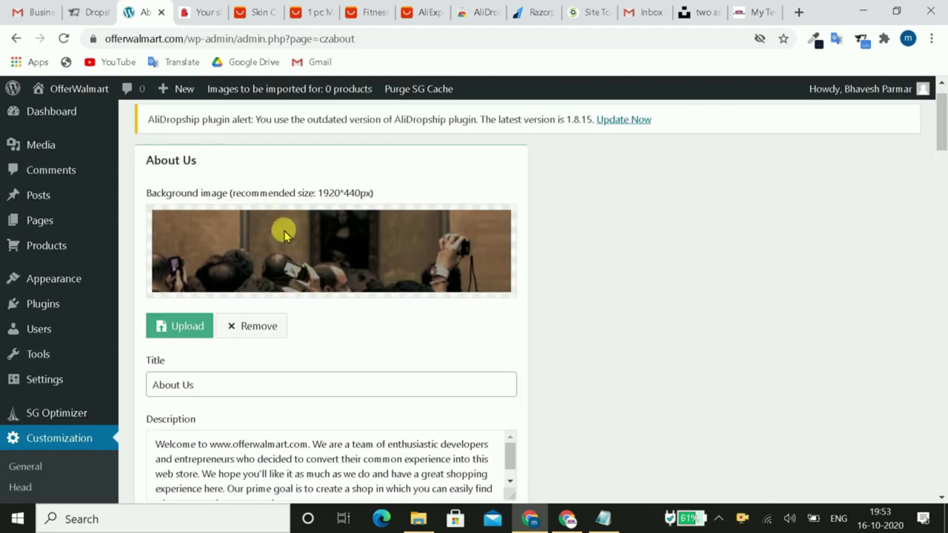
{"action": "scroll", "coordinate": [289, 238], "scroll_direction": "down", "scroll_amount": 20}
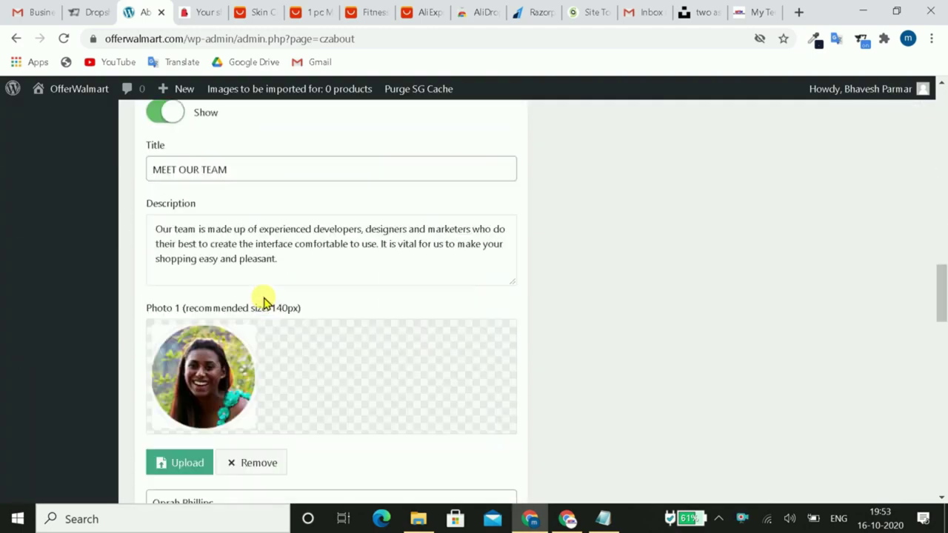
{"action": "scroll", "coordinate": [265, 302], "scroll_direction": "down", "scroll_amount": 12}
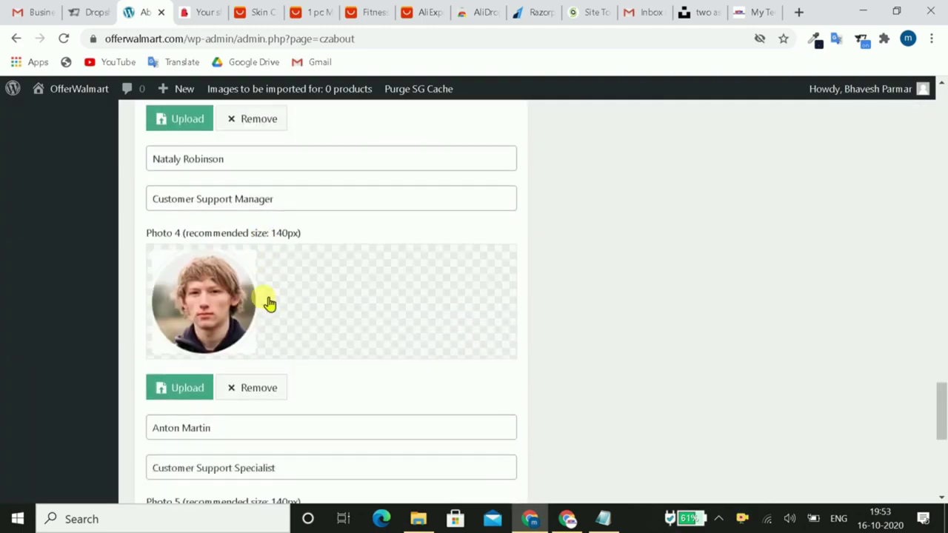
{"action": "scroll", "coordinate": [265, 302], "scroll_direction": "up", "scroll_amount": 8}
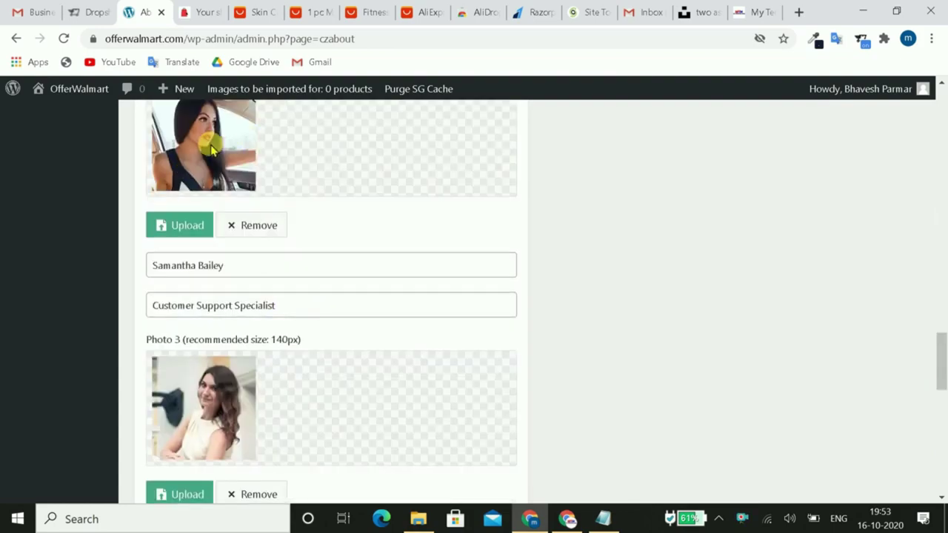
{"action": "scroll", "coordinate": [213, 151], "scroll_direction": "up", "scroll_amount": 4}
{"action": "scroll", "coordinate": [250, 299], "scroll_direction": "down", "scroll_amount": 6}
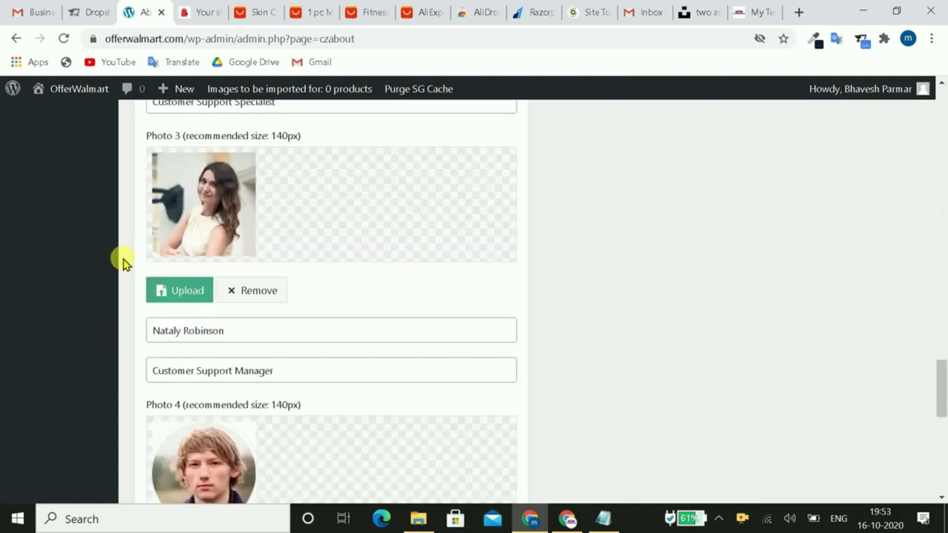
{"action": "scroll", "coordinate": [222, 381], "scroll_direction": "down", "scroll_amount": 5}
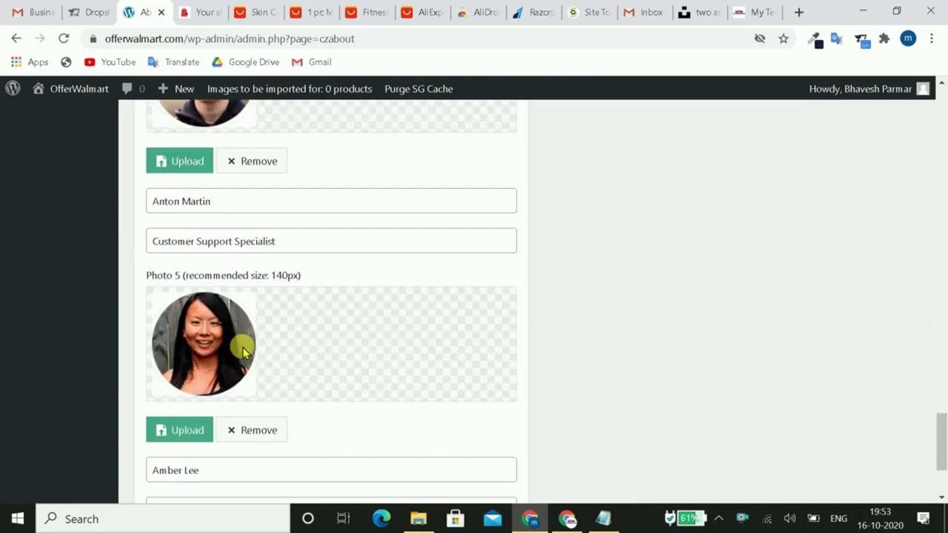
{"action": "scroll", "coordinate": [223, 332], "scroll_direction": "up", "scroll_amount": 14}
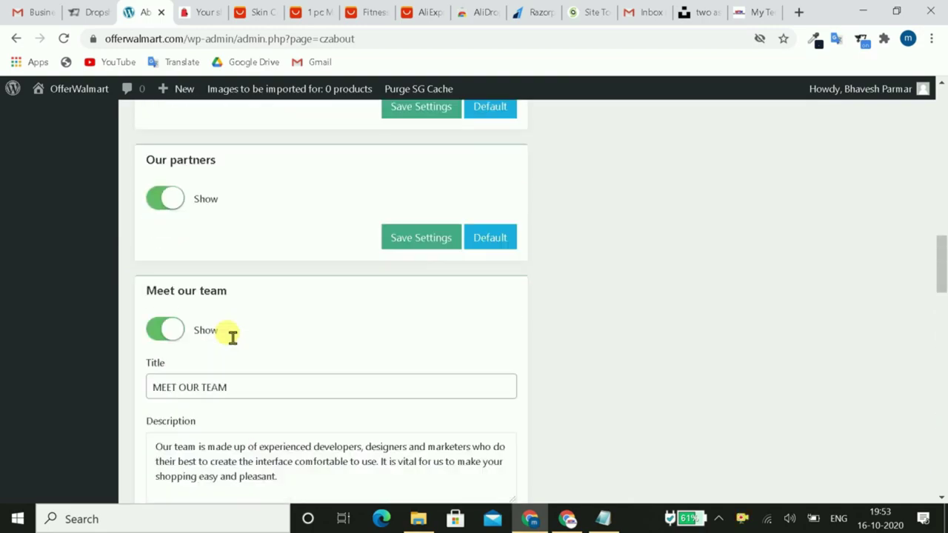
{"action": "scroll", "coordinate": [233, 337], "scroll_direction": "up", "scroll_amount": 10}
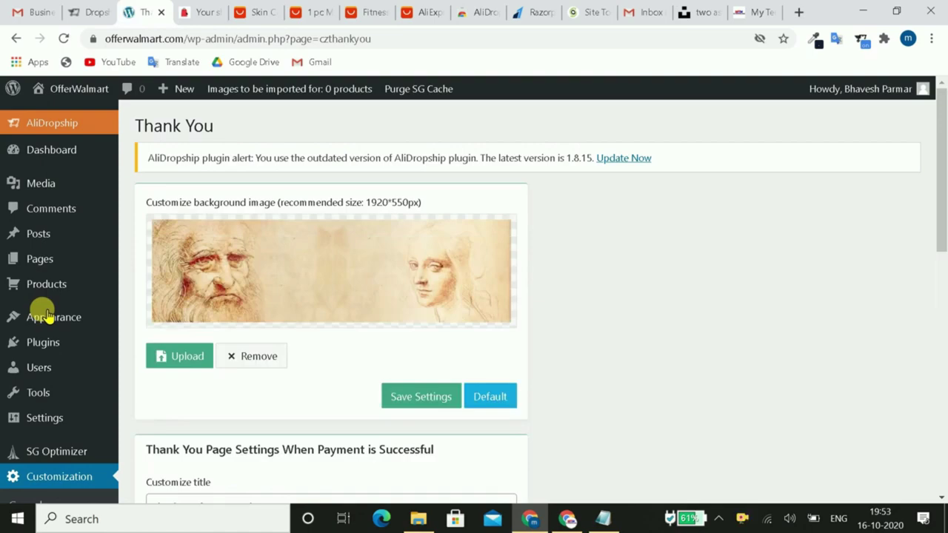
Review the Thank You success and failed-payment messages, then go to the Footer settings.
{"action": "scroll", "coordinate": [370, 264], "scroll_direction": "down", "scroll_amount": 2}
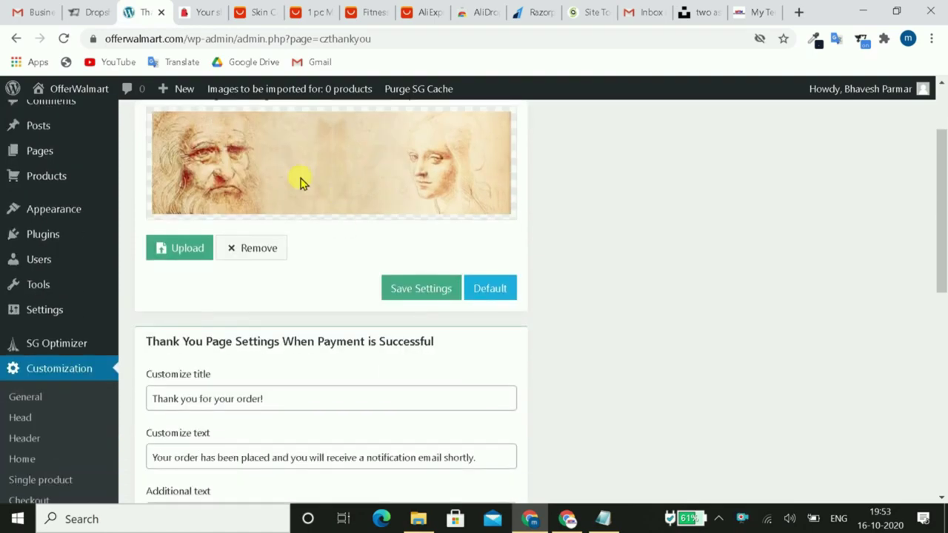
{"action": "scroll", "coordinate": [348, 269], "scroll_direction": "down", "scroll_amount": 3}
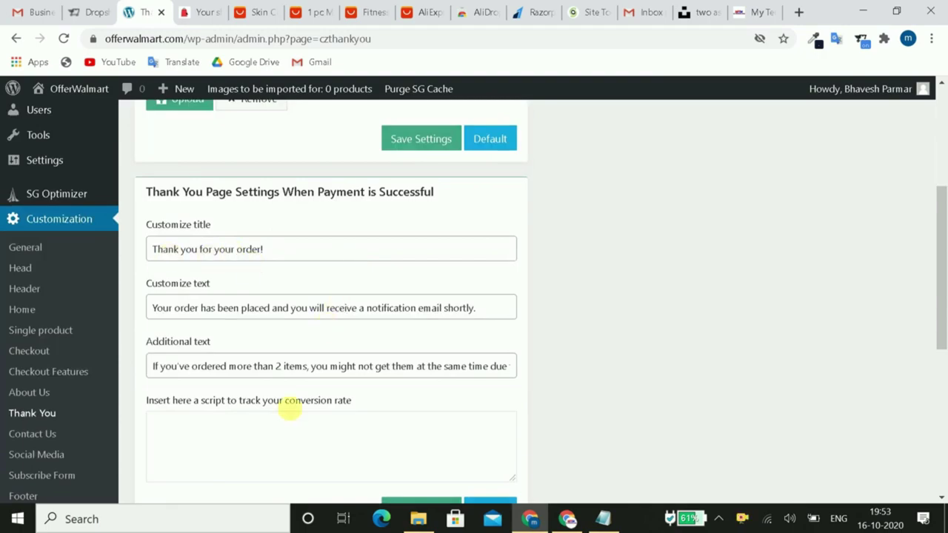
{"action": "scroll", "coordinate": [339, 368], "scroll_direction": "down", "scroll_amount": 5}
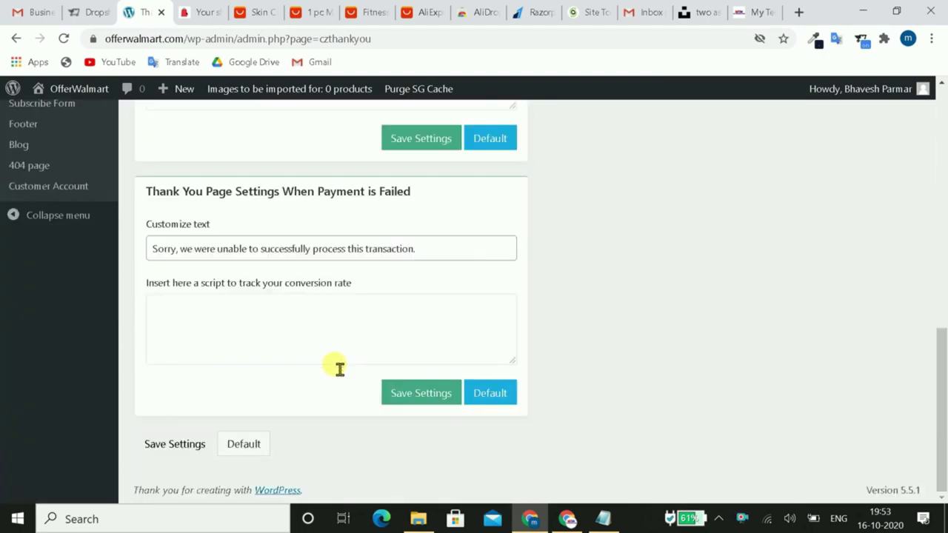
{"action": "scroll", "coordinate": [338, 368], "scroll_direction": "up", "scroll_amount": 3}
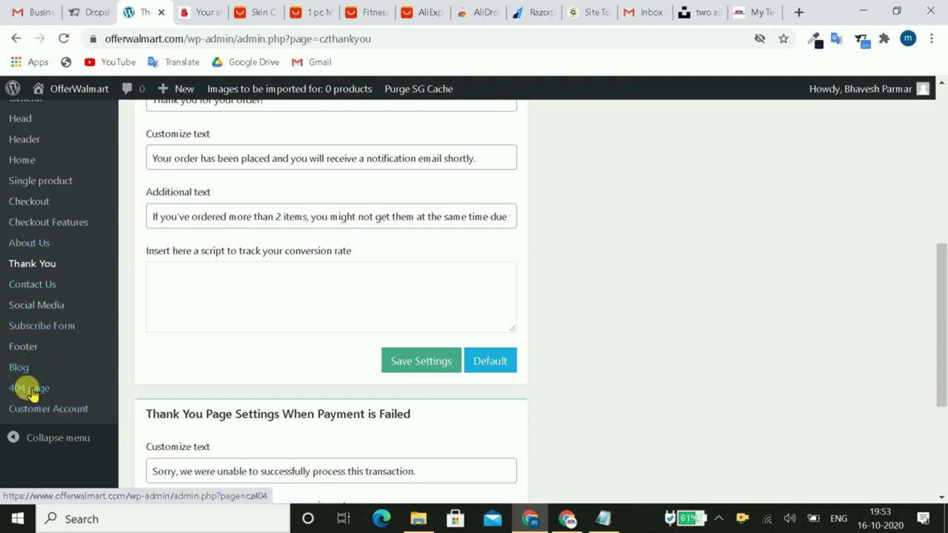
{"action": "scroll", "coordinate": [22, 289], "scroll_direction": "up", "scroll_amount": 2}
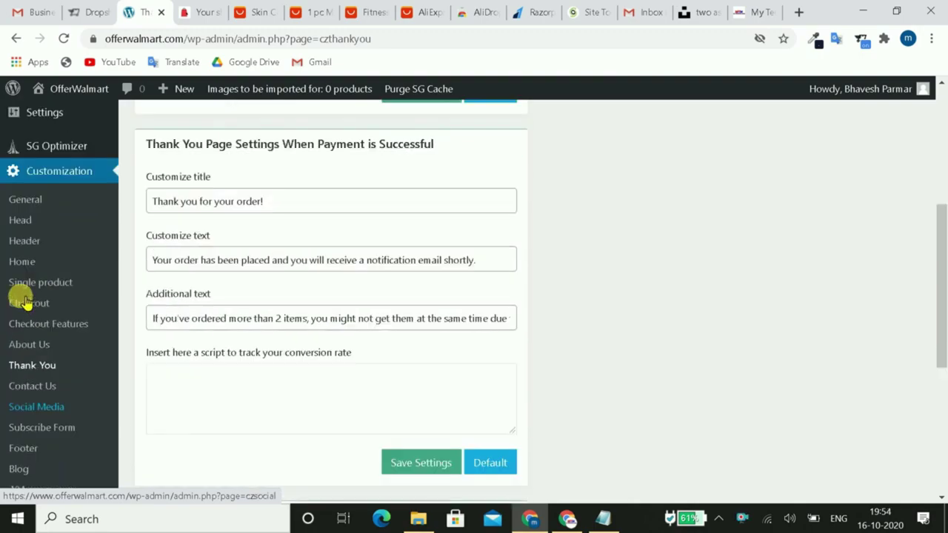
{"action": "scroll", "coordinate": [32, 356], "scroll_direction": "down", "scroll_amount": 2}
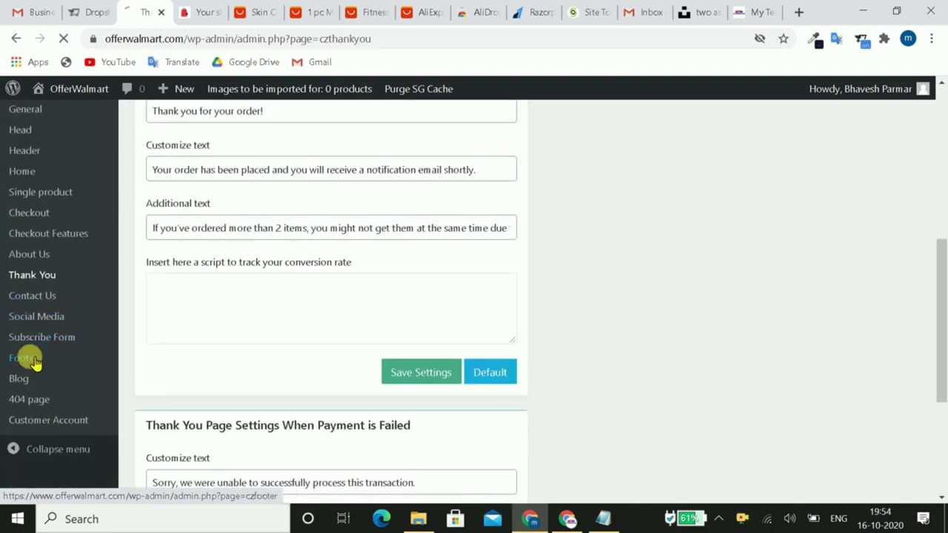
{"action": "left_click", "coordinate": [33, 361]}
Compare the live storefront footer with the Footer settings page.
{"action": "left_click", "coordinate": [189, 12]}
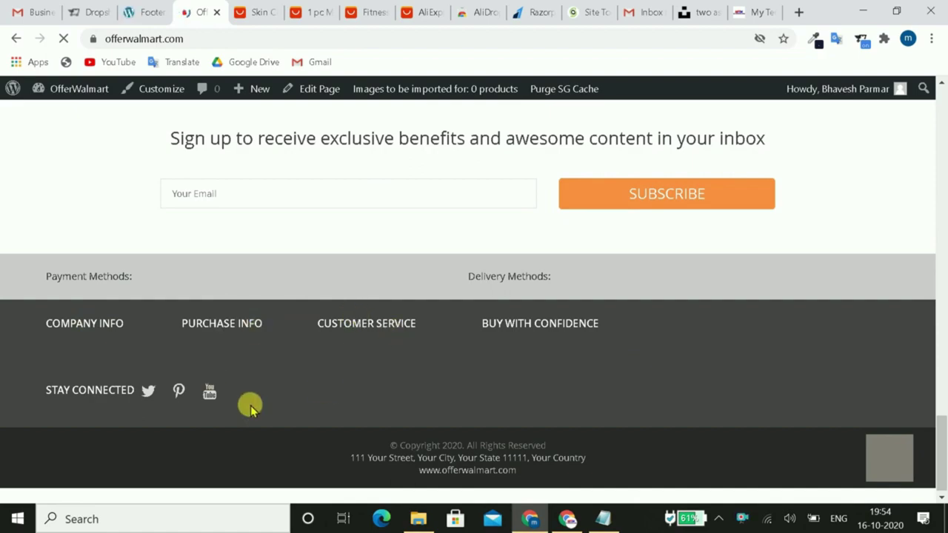
{"action": "left_click", "coordinate": [152, 10]}
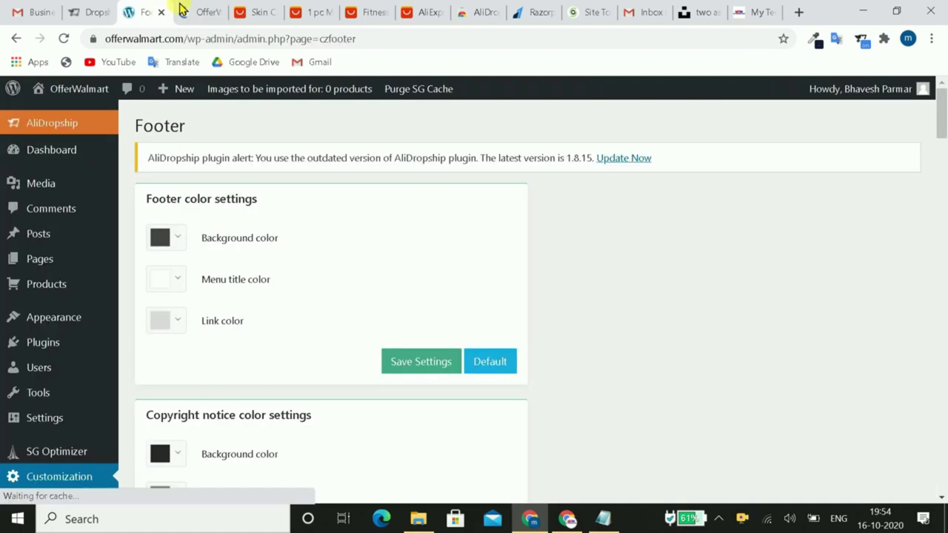
{"action": "left_click", "coordinate": [181, 11]}
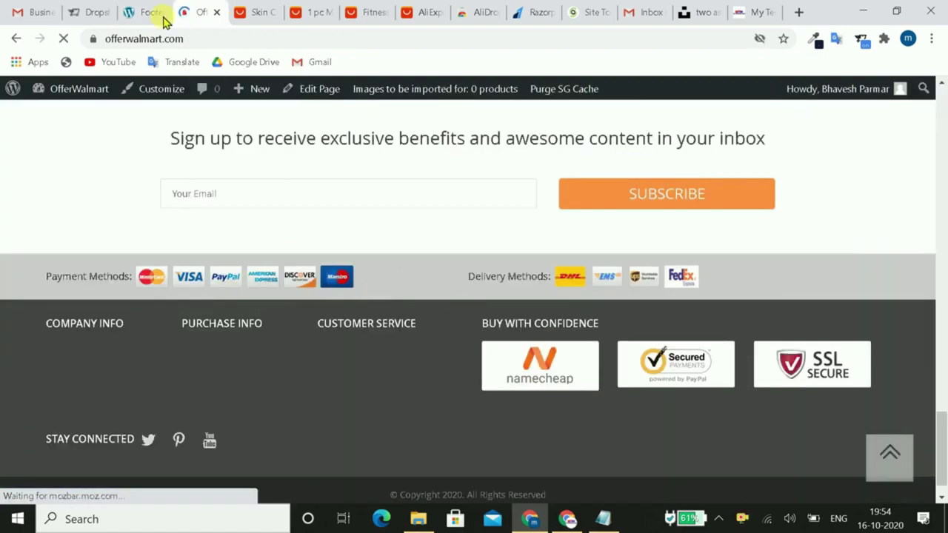
{"action": "left_click", "coordinate": [137, 9]}
{"action": "scroll", "coordinate": [249, 368], "scroll_direction": "down", "scroll_amount": 1}
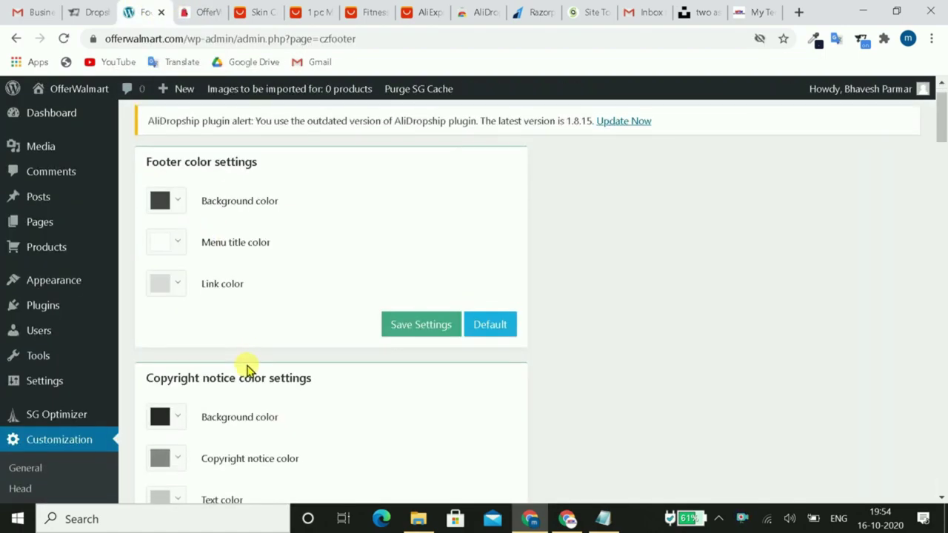
Check the footer background colour against the storefront, then close the colour picker.
{"action": "left_click", "coordinate": [182, 206]}
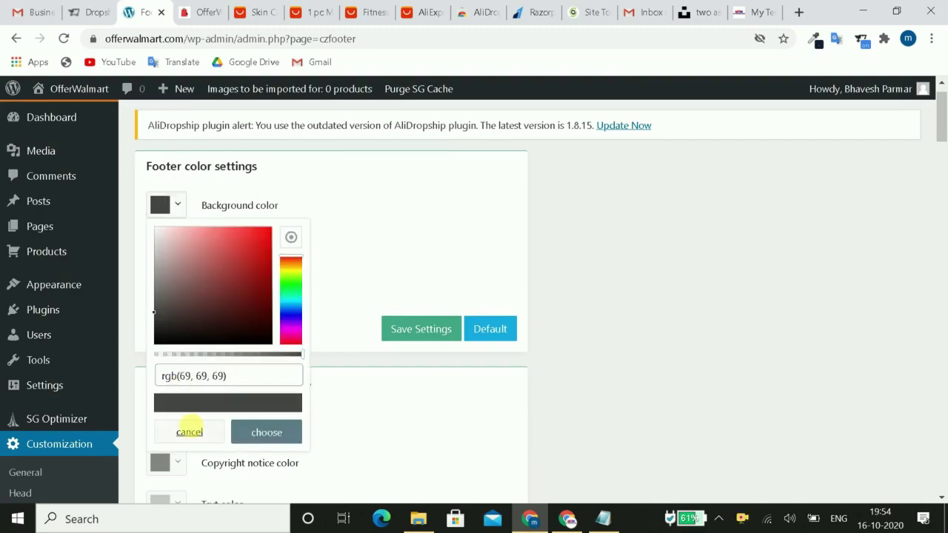
{"action": "left_click", "coordinate": [217, 6]}
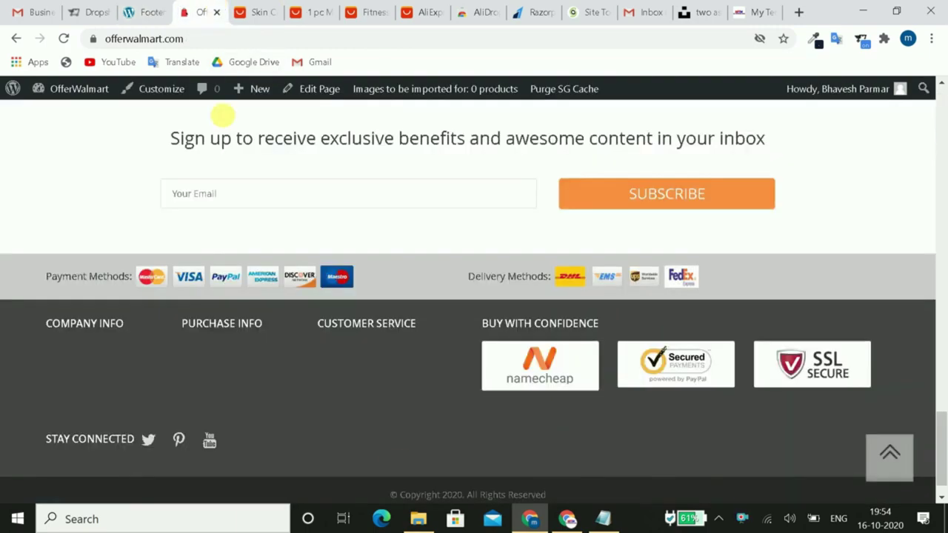
{"action": "left_click", "coordinate": [154, 6]}
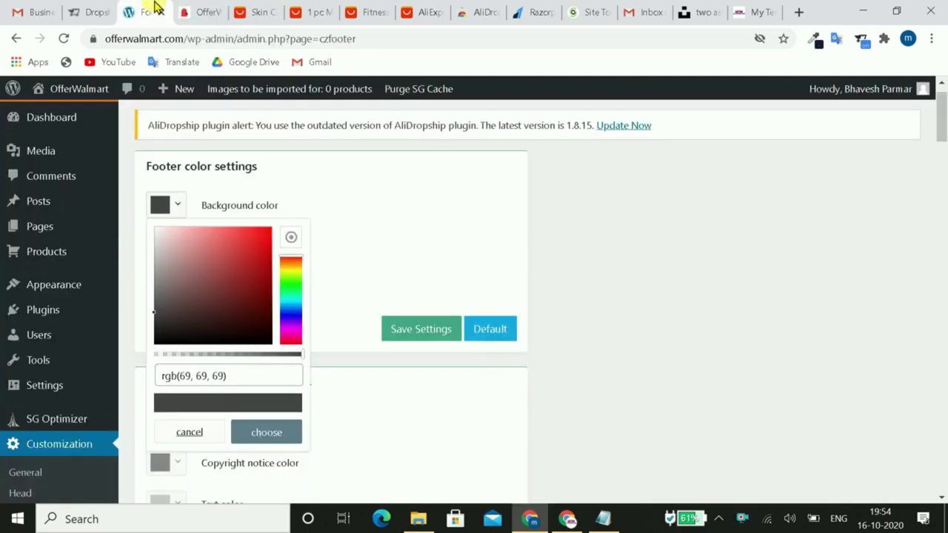
{"action": "left_click", "coordinate": [348, 228]}
{"action": "scroll", "coordinate": [345, 229], "scroll_direction": "down", "scroll_amount": 2}
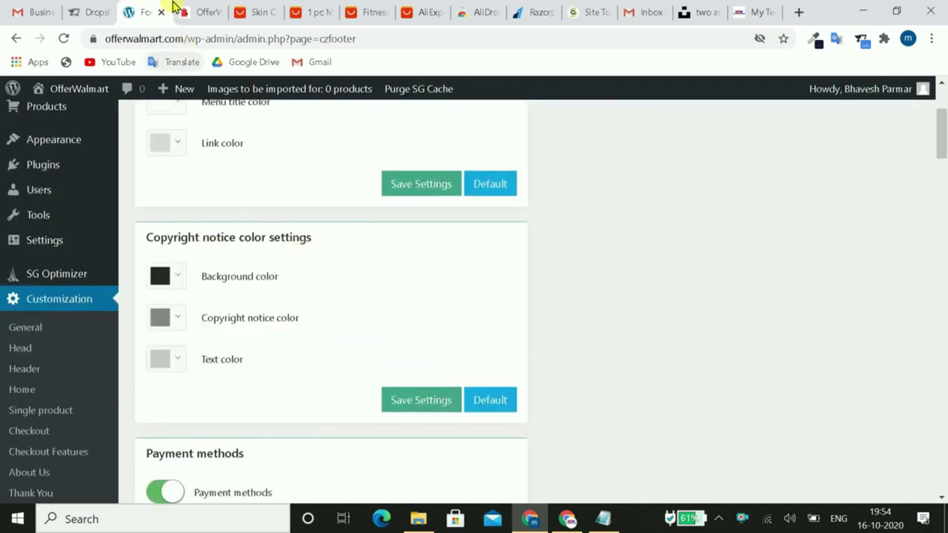
{"action": "left_click", "coordinate": [195, 9]}
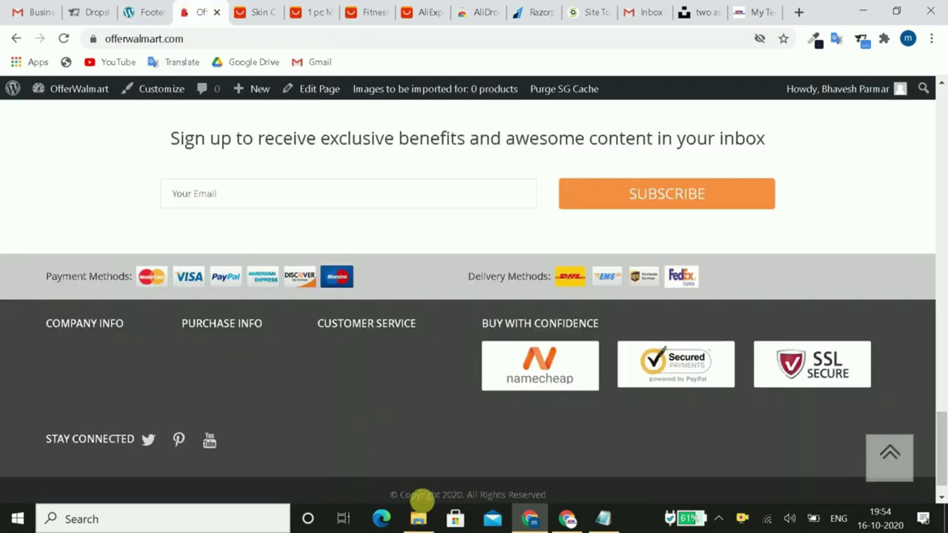
{"action": "left_click", "coordinate": [145, 10]}
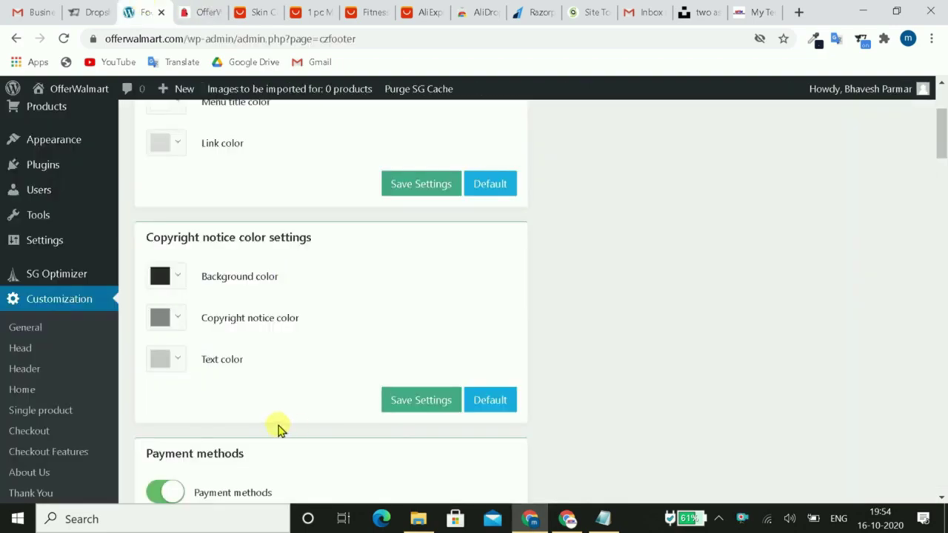
{"action": "scroll", "coordinate": [277, 430], "scroll_direction": "down", "scroll_amount": 3}
{"action": "scroll", "coordinate": [227, 303], "scroll_direction": "down", "scroll_amount": 11}
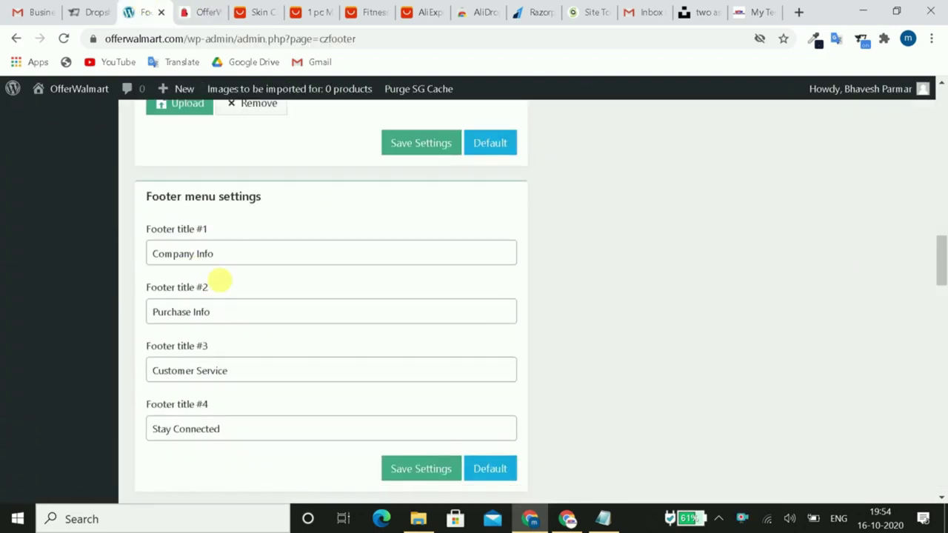
Type 'OfferWalmart' before 'All Rights Reserved' in the footer copyright text.
{"action": "scroll", "coordinate": [242, 404], "scroll_direction": "down", "scroll_amount": 4}
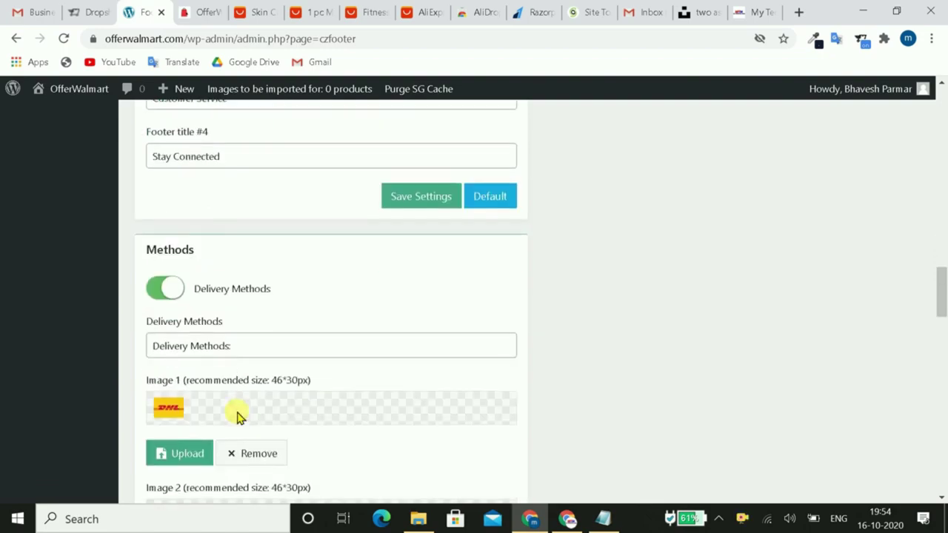
{"action": "scroll", "coordinate": [277, 300], "scroll_direction": "down", "scroll_amount": 10}
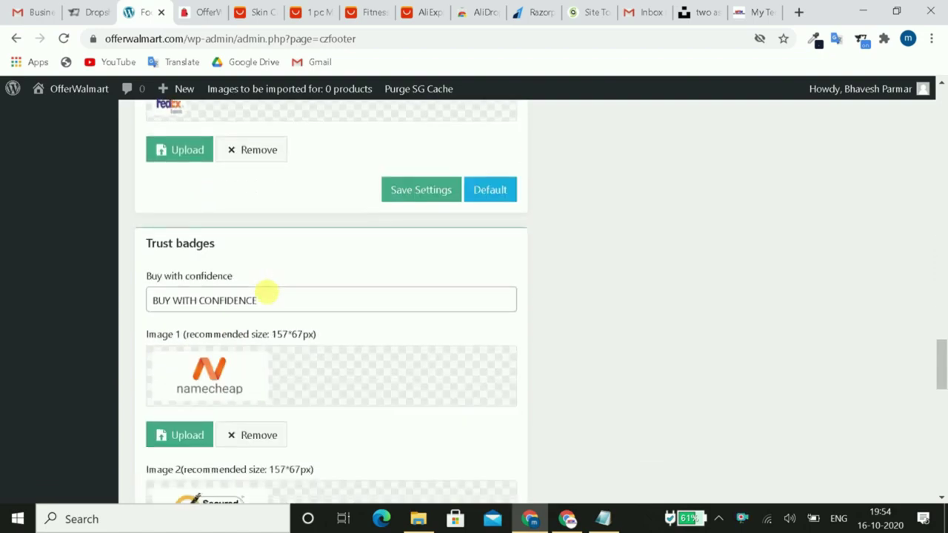
{"action": "scroll", "coordinate": [261, 176], "scroll_direction": "up", "scroll_amount": 1}
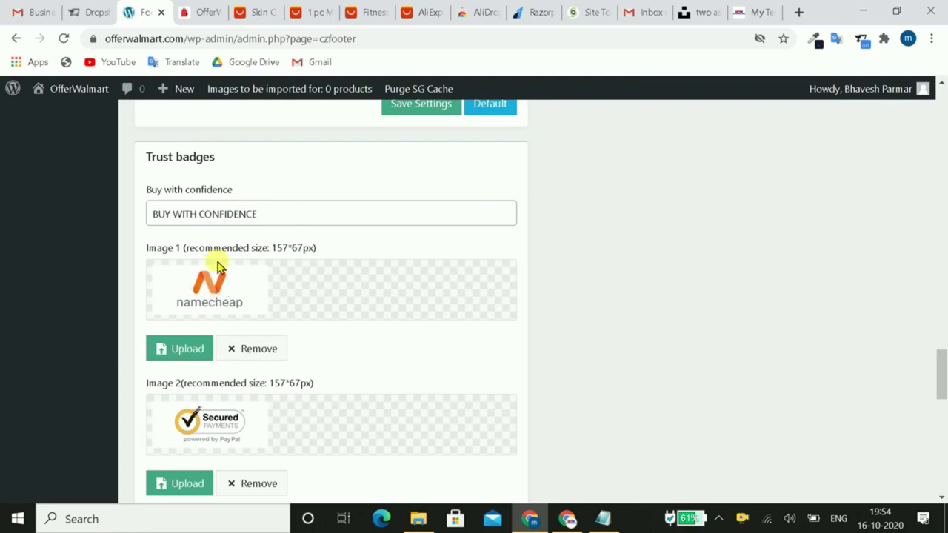
{"action": "scroll", "coordinate": [259, 381], "scroll_direction": "down", "scroll_amount": 4}
{"action": "scroll", "coordinate": [241, 350], "scroll_direction": "down", "scroll_amount": 4}
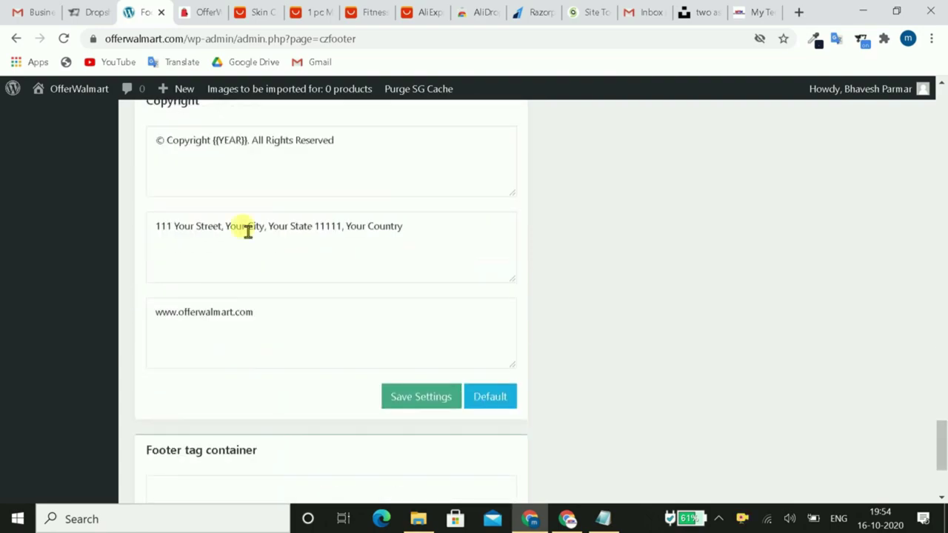
{"action": "scroll", "coordinate": [247, 229], "scroll_direction": "up", "scroll_amount": 1}
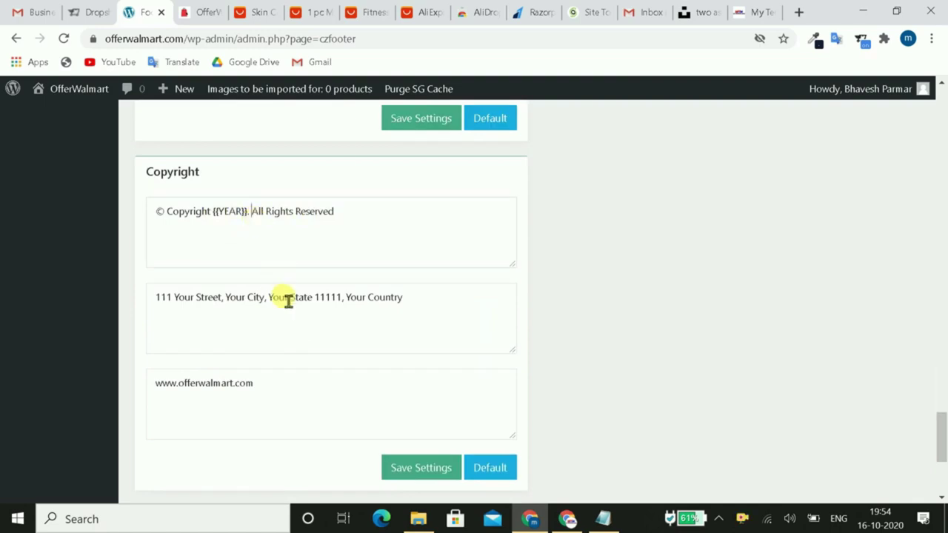
{"action": "type", "text": "OfferWalmart"}
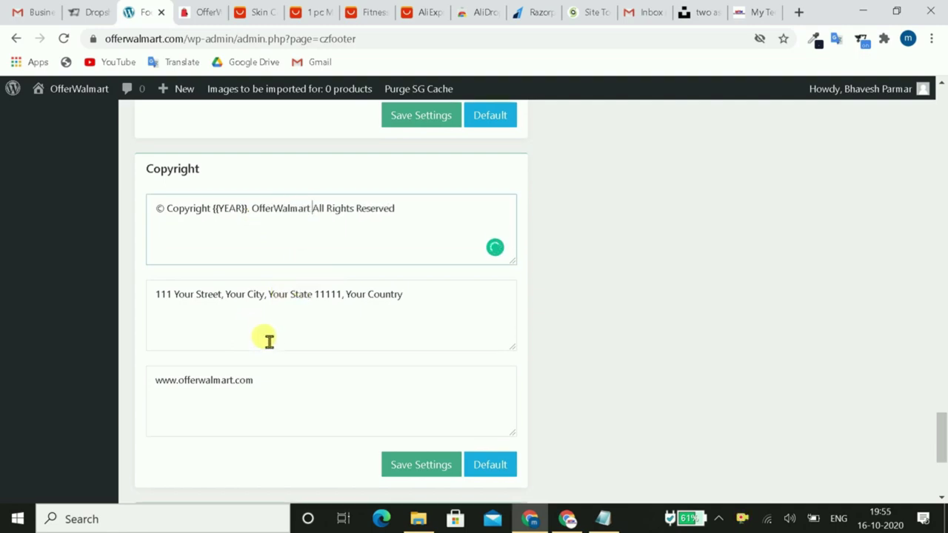
Replace the placeholder footer address line with the store's postal address.
{"action": "scroll", "coordinate": [244, 318], "scroll_direction": "down", "scroll_amount": 1}
{"action": "left_click_drag", "start_coordinate": [156, 285], "coordinate": [442, 303]}
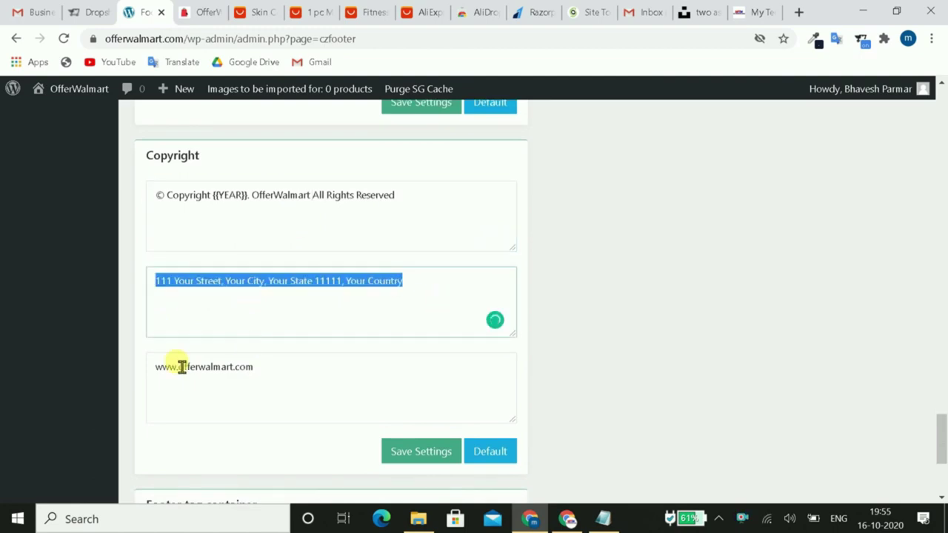
{"action": "left_click", "coordinate": [157, 374]}
{"action": "key", "text": "ctrl+a"}
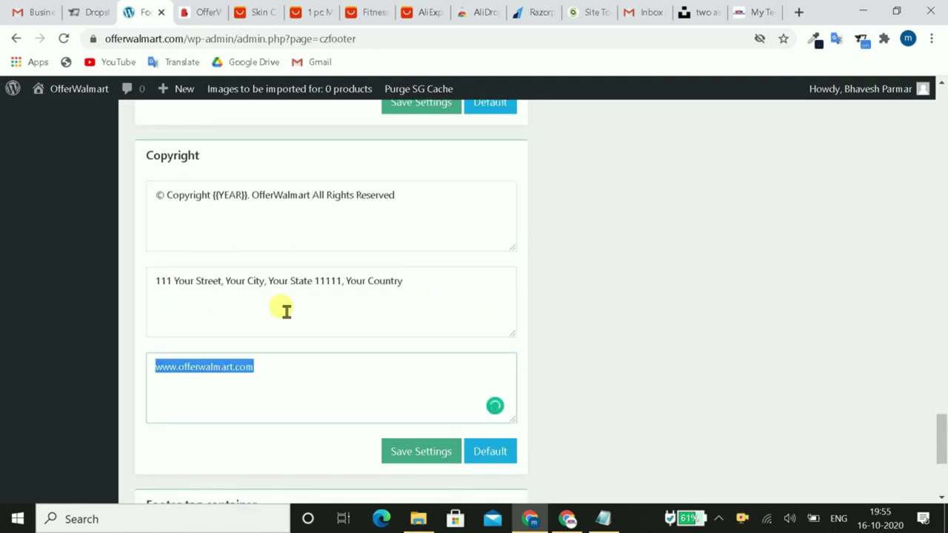
{"action": "left_click", "coordinate": [186, 40]}
{"action": "left_click_drag", "start_coordinate": [244, 38], "coordinate": [137, 39]}
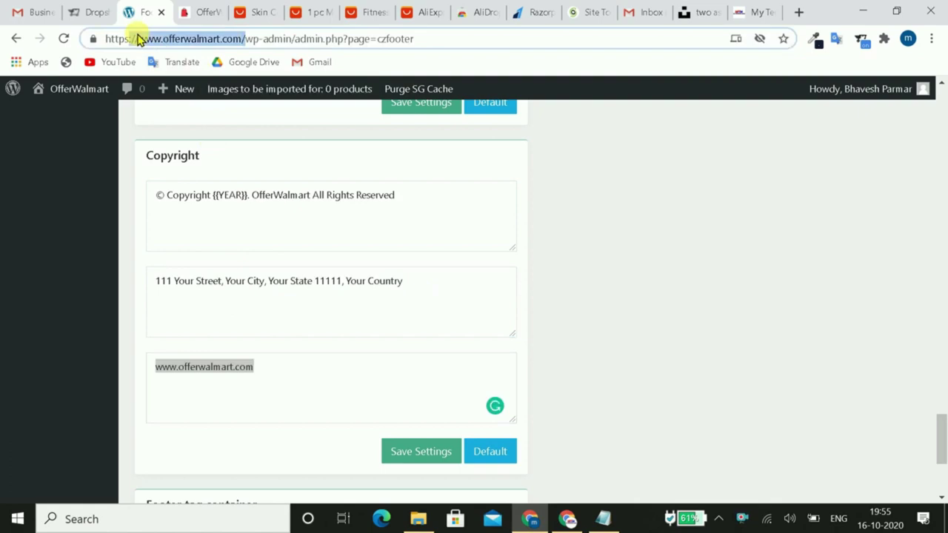
{"action": "left_click", "coordinate": [137, 39]}
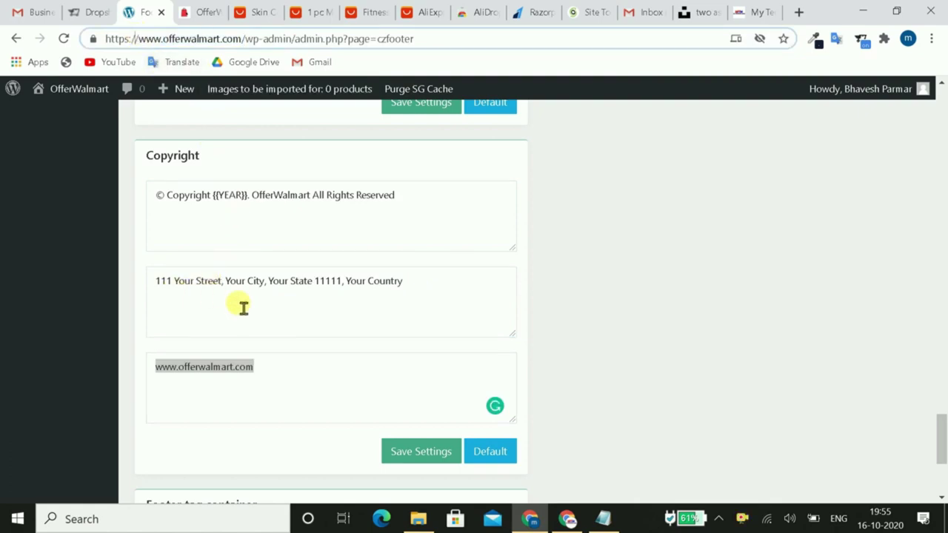
{"action": "triple_click", "coordinate": [175, 292]}
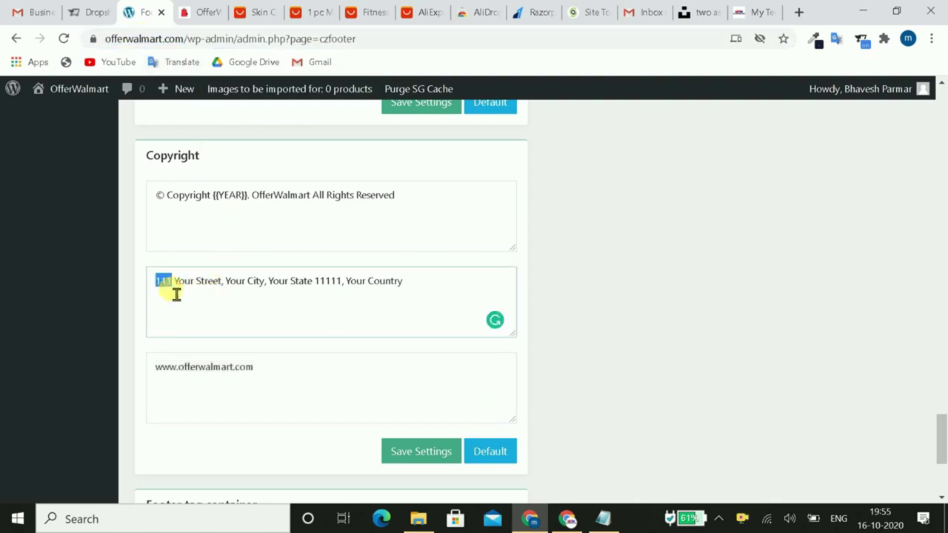
{"action": "type", "text": "2"}
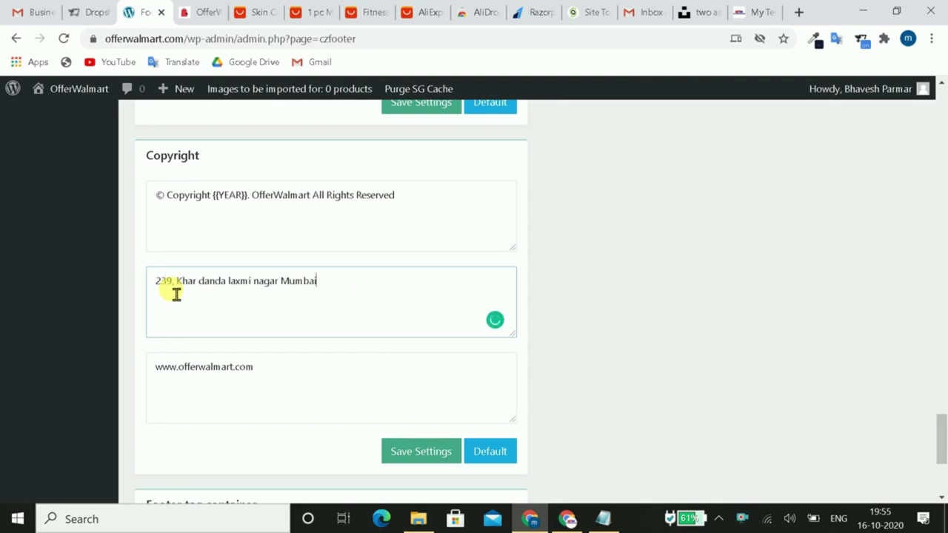
Save the updated footer copyright and address settings.
{"action": "left_click", "coordinate": [444, 454]}
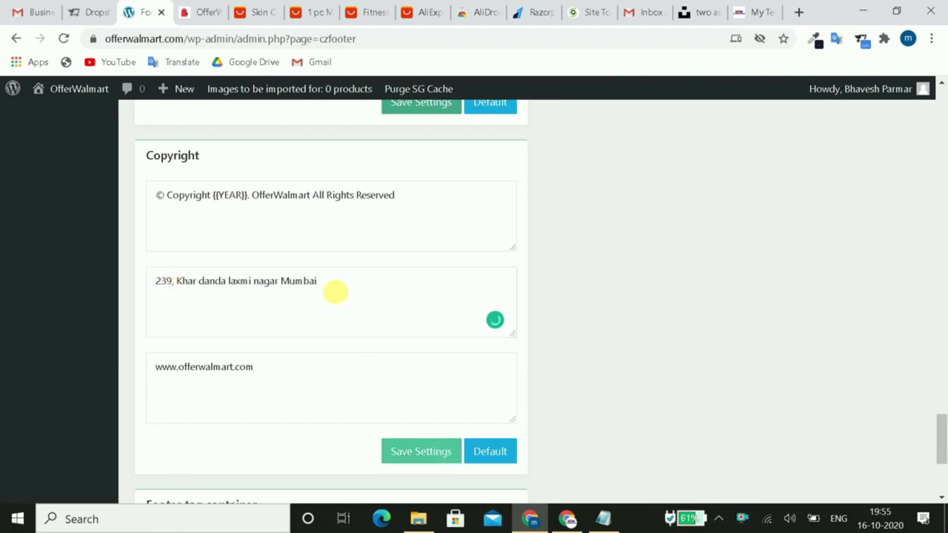
{"action": "scroll", "coordinate": [281, 286], "scroll_direction": "up", "scroll_amount": 5}
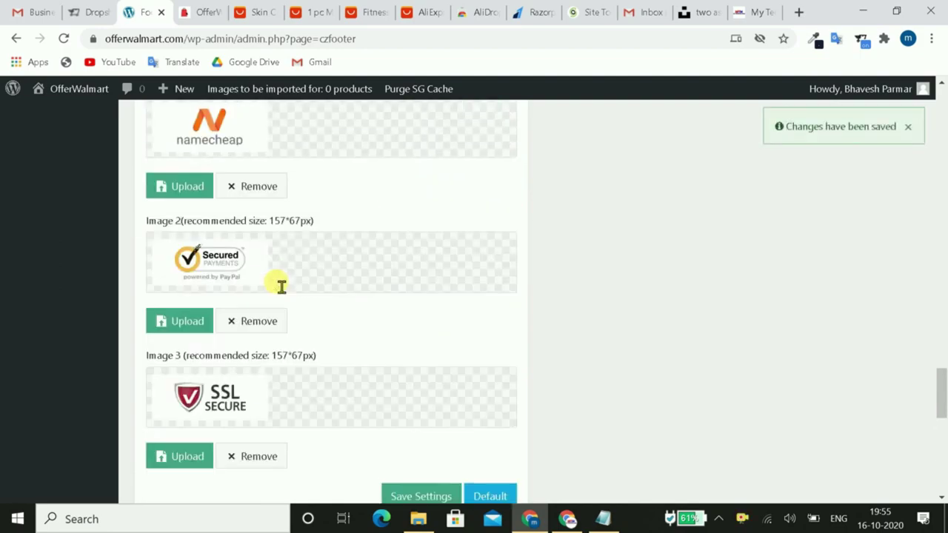
{"action": "scroll", "coordinate": [282, 286], "scroll_direction": "up", "scroll_amount": 10}
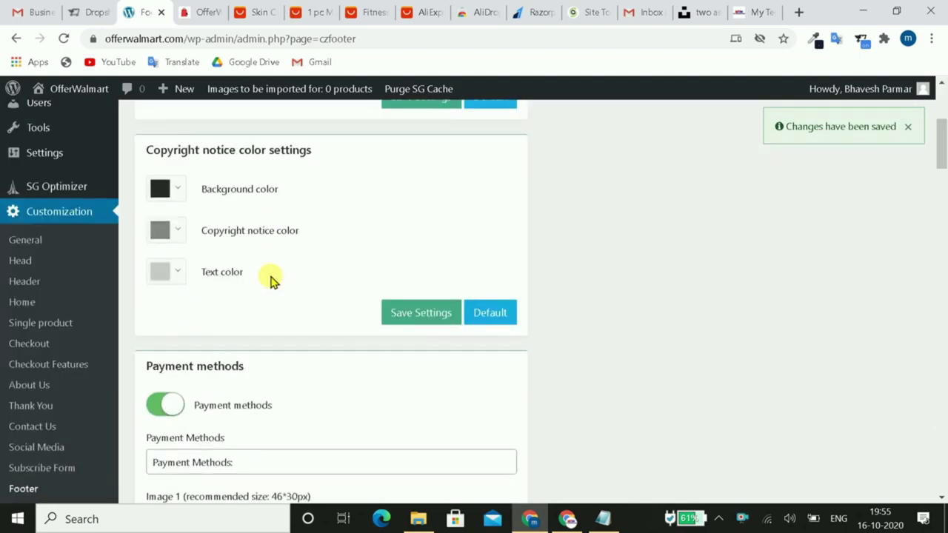
{"action": "left_click", "coordinate": [37, 240]}
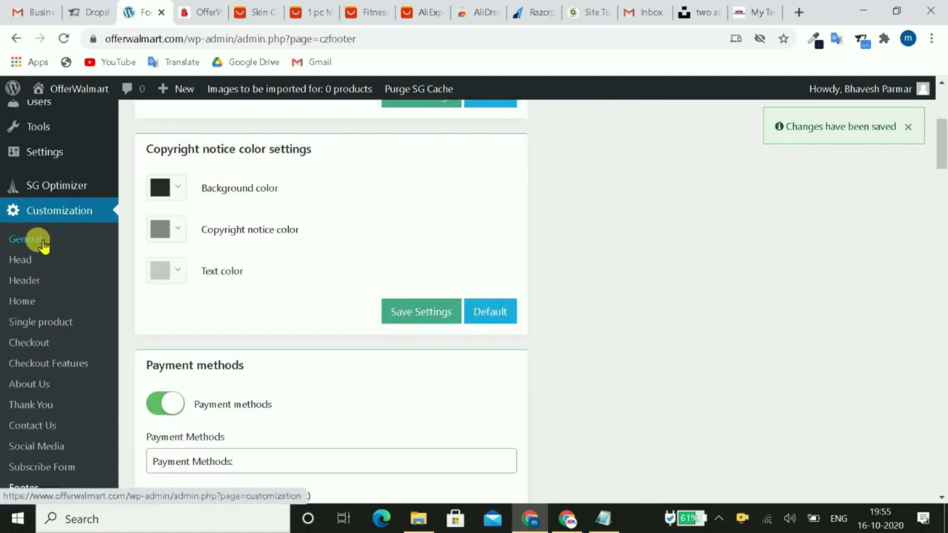
Compare the live storefront footer against the General customization settings.
{"action": "left_click", "coordinate": [181, 6]}
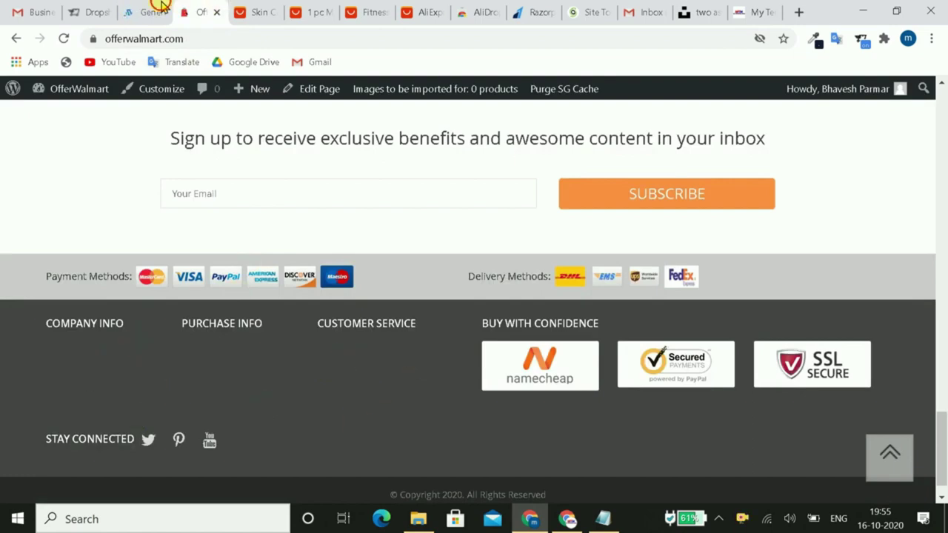
{"action": "left_click", "coordinate": [161, 6]}
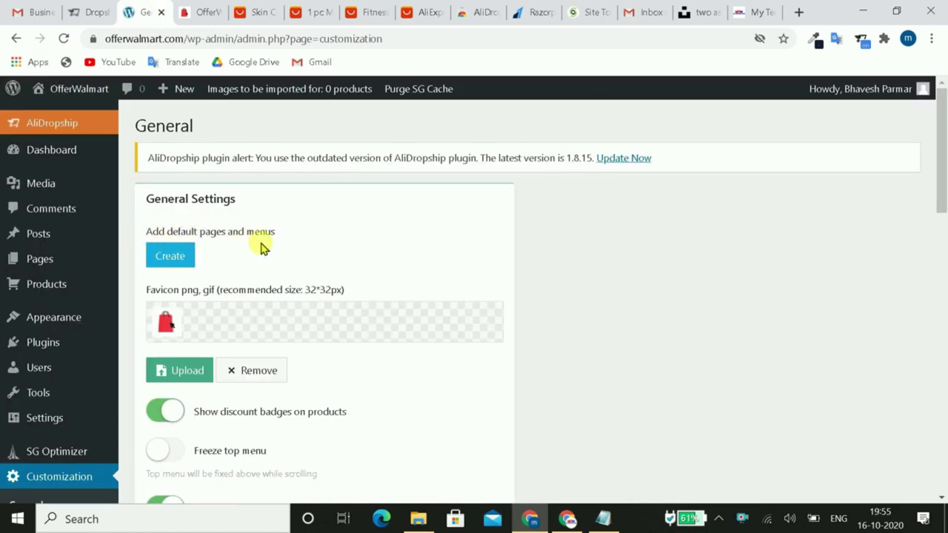
{"action": "left_click", "coordinate": [201, 7]}
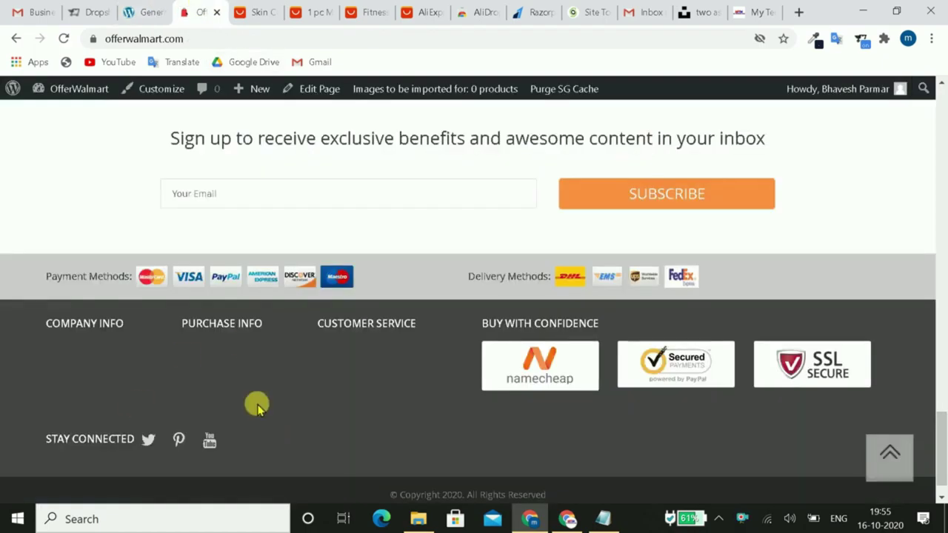
{"action": "left_click", "coordinate": [139, 12]}
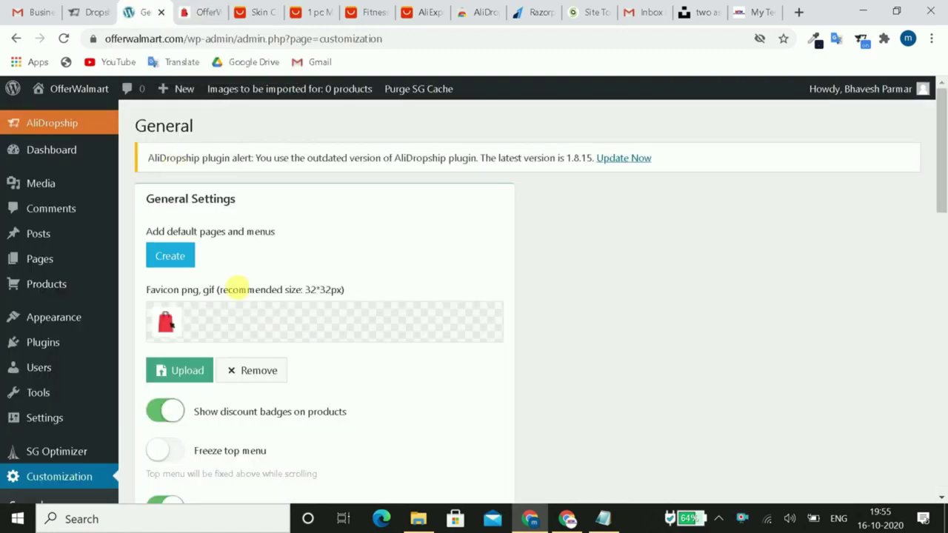
Create the default pages and menus, then save the General settings.
{"action": "left_click", "coordinate": [163, 264]}
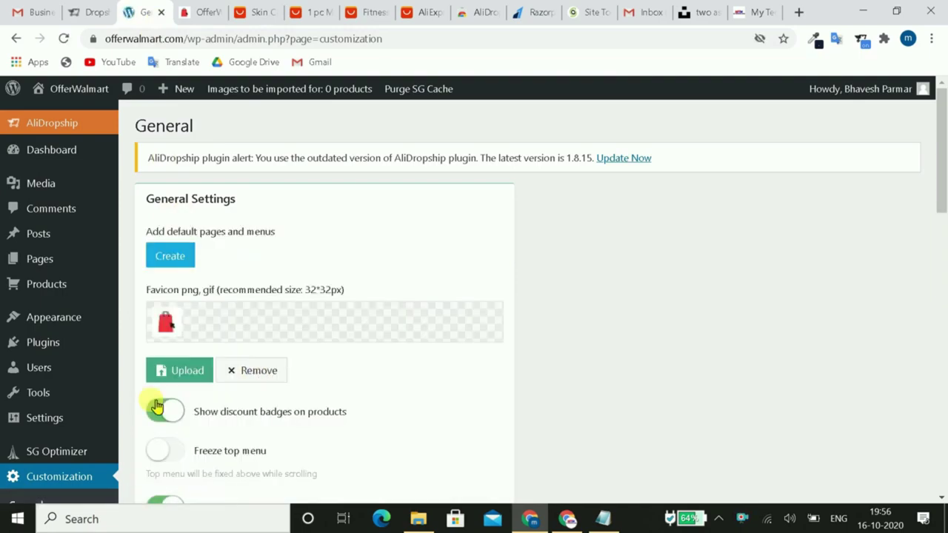
{"action": "scroll", "coordinate": [157, 407], "scroll_direction": "down", "scroll_amount": 15}
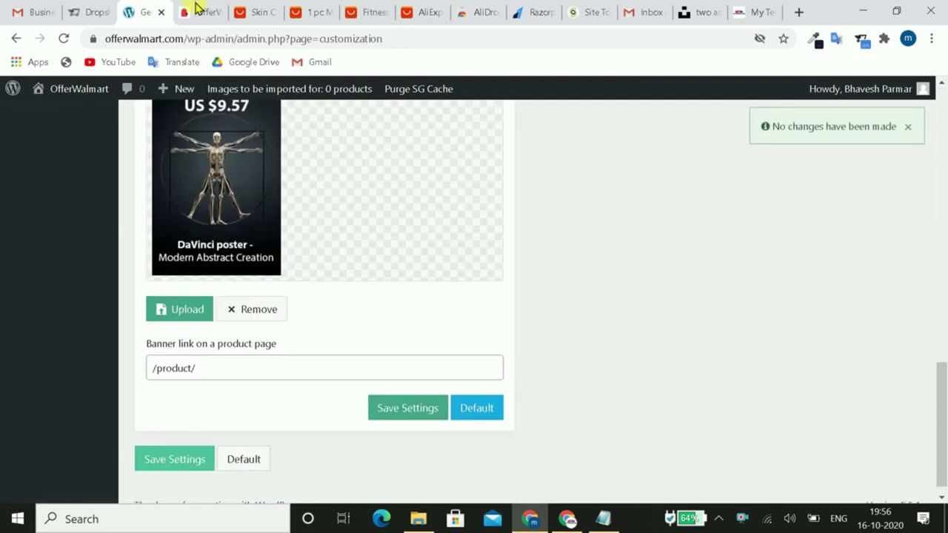
{"action": "left_click", "coordinate": [191, 11]}
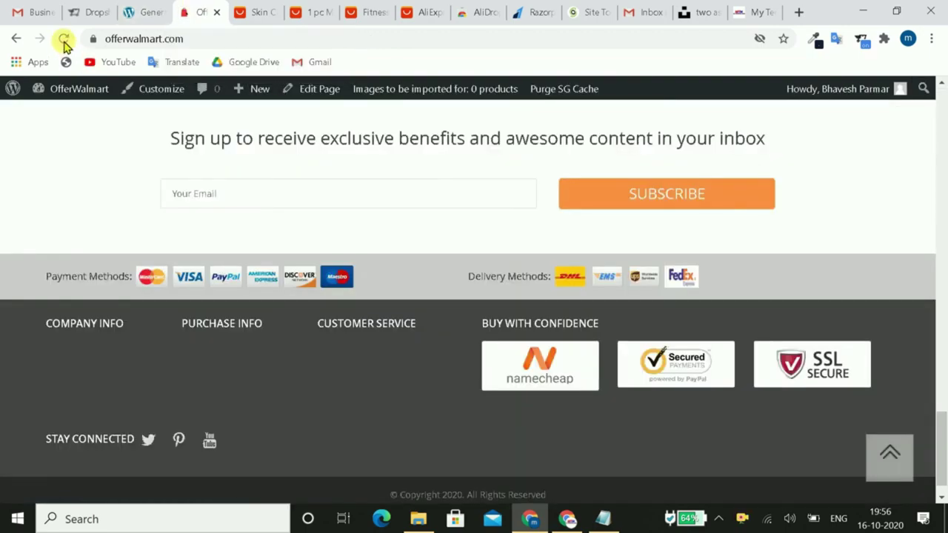
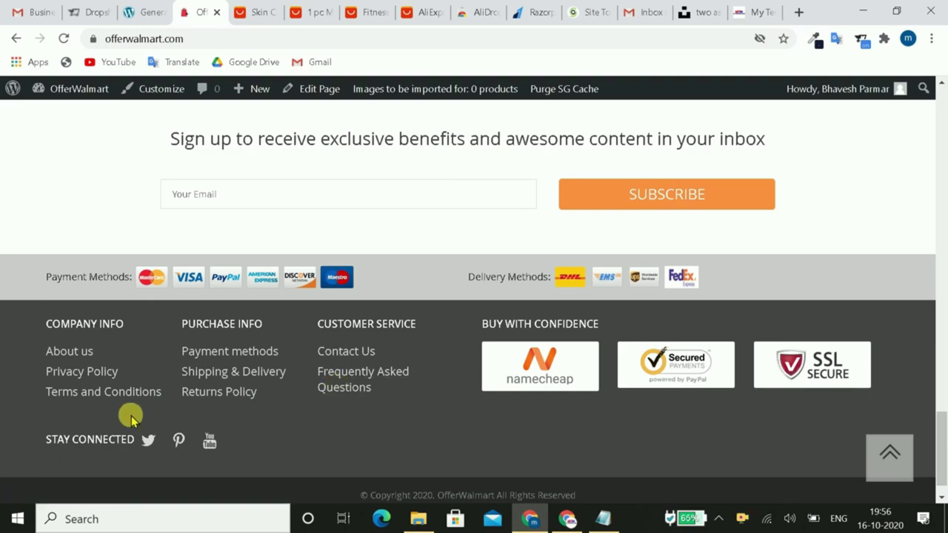
Open the storefront's About Us page from the footer and read through it.
{"action": "left_click", "coordinate": [63, 359]}
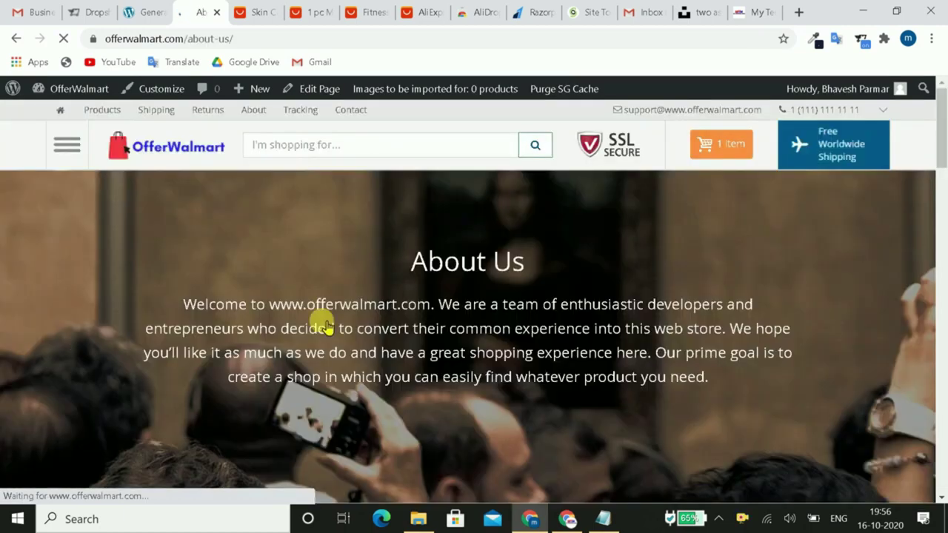
{"action": "scroll", "coordinate": [321, 321], "scroll_direction": "down", "scroll_amount": 10}
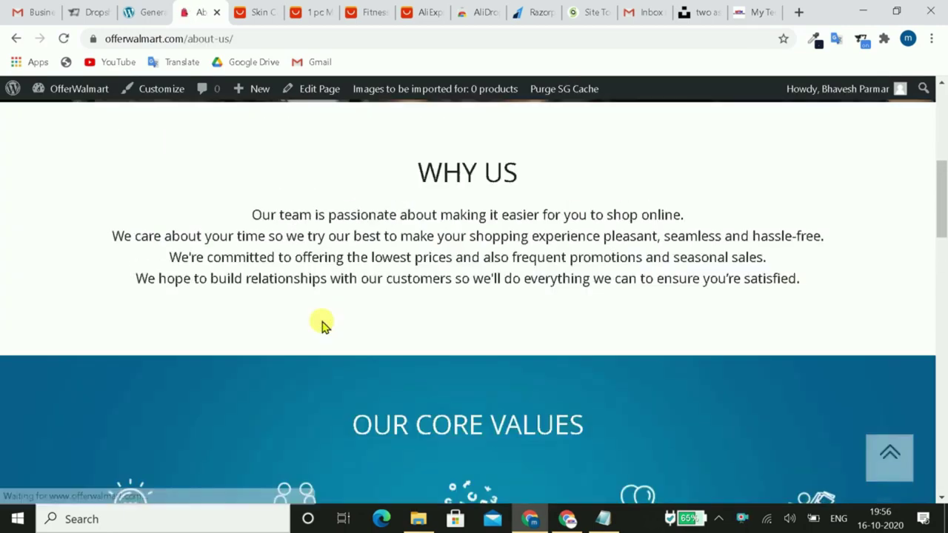
{"action": "scroll", "coordinate": [322, 326], "scroll_direction": "down", "scroll_amount": 8}
{"action": "scroll", "coordinate": [323, 326], "scroll_direction": "down", "scroll_amount": 8}
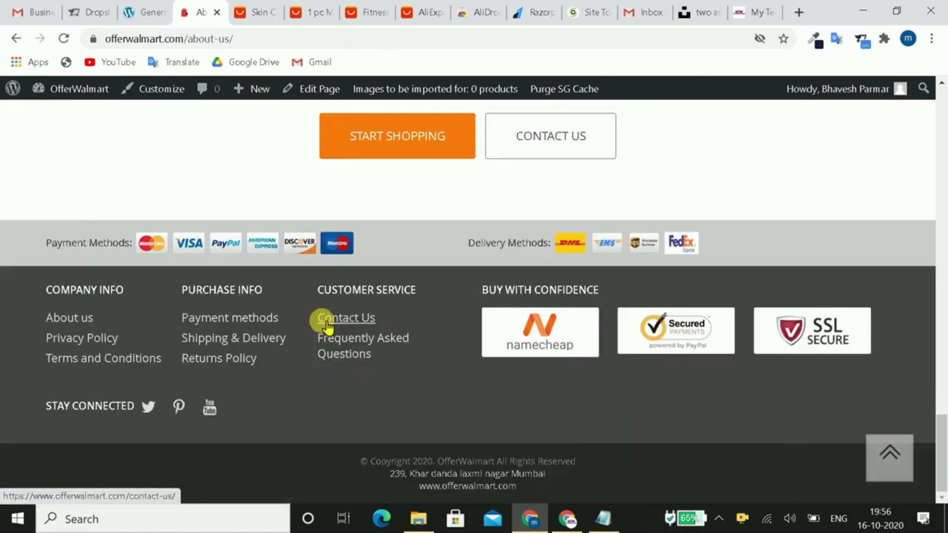
{"action": "scroll", "coordinate": [323, 325], "scroll_direction": "up", "scroll_amount": 15}
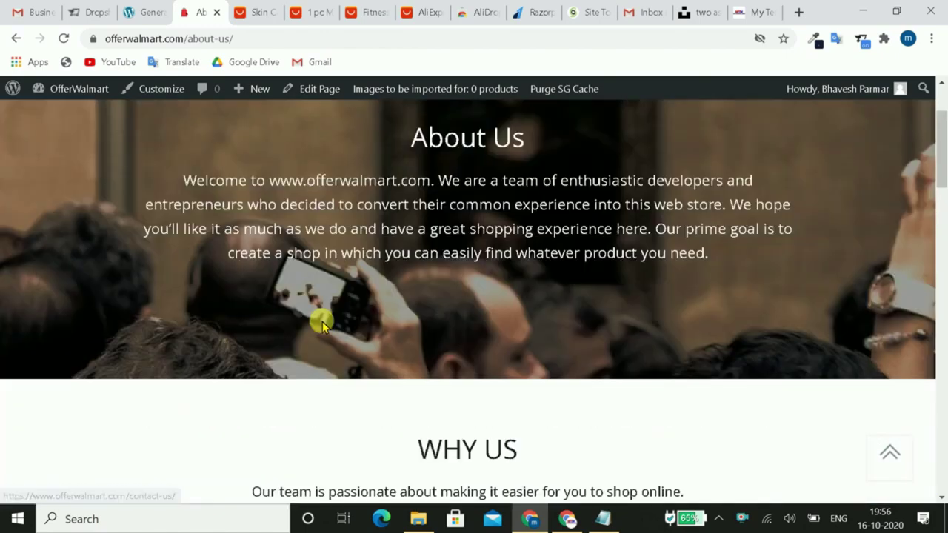
{"action": "scroll", "coordinate": [323, 326], "scroll_direction": "down", "scroll_amount": 15}
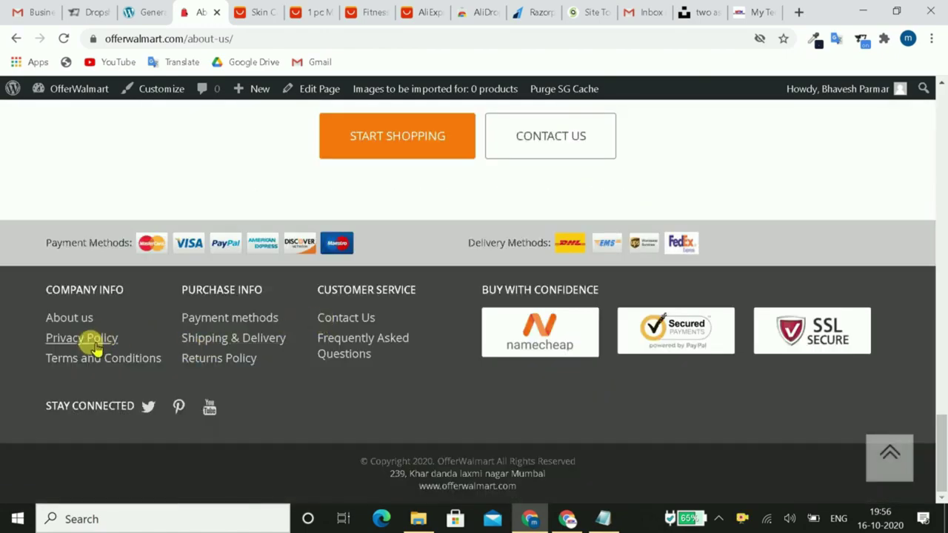
Read through the Privacy Policy page, then return to the WordPress customization settings.
{"action": "left_click", "coordinate": [81, 338]}
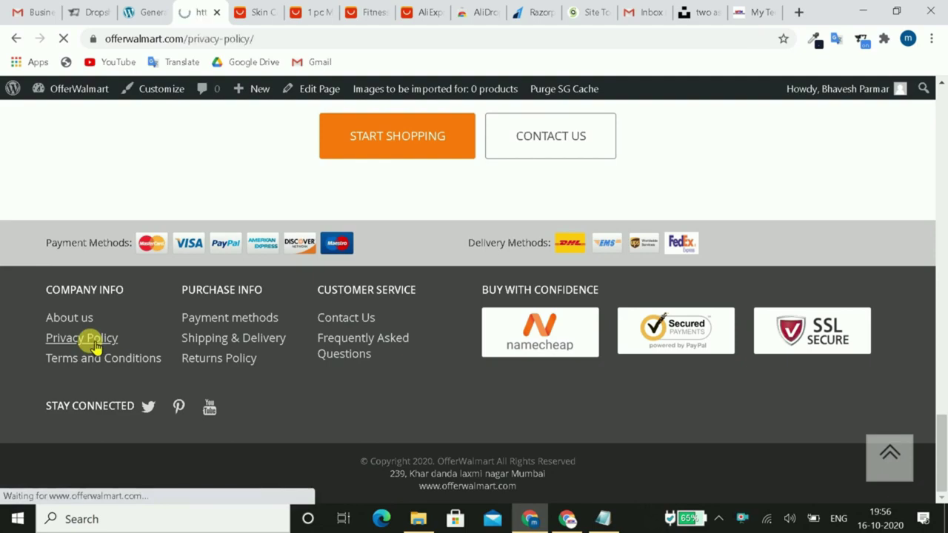
{"action": "scroll", "coordinate": [358, 263], "scroll_direction": "down", "scroll_amount": 10}
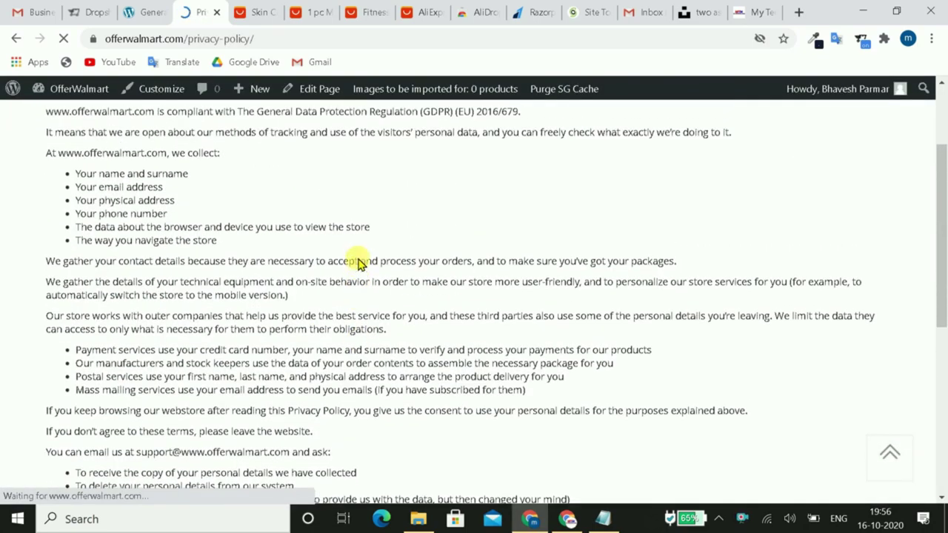
{"action": "scroll", "coordinate": [355, 259], "scroll_direction": "down", "scroll_amount": 10}
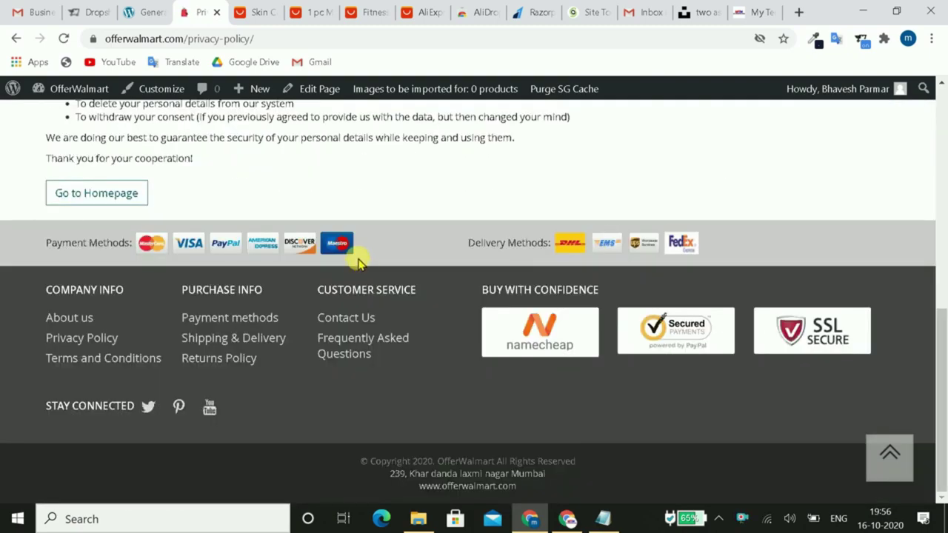
{"action": "left_click", "coordinate": [146, 10]}
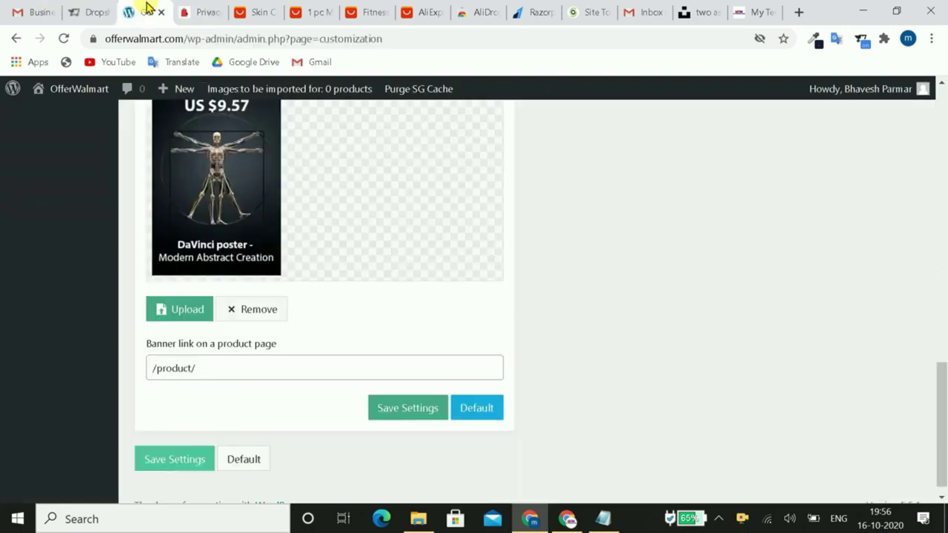
Open the Social Media settings' Social Pages Links, then show the mytechnicalnews.com blog footer icons.
{"action": "scroll", "coordinate": [288, 371], "scroll_direction": "down", "scroll_amount": 5}
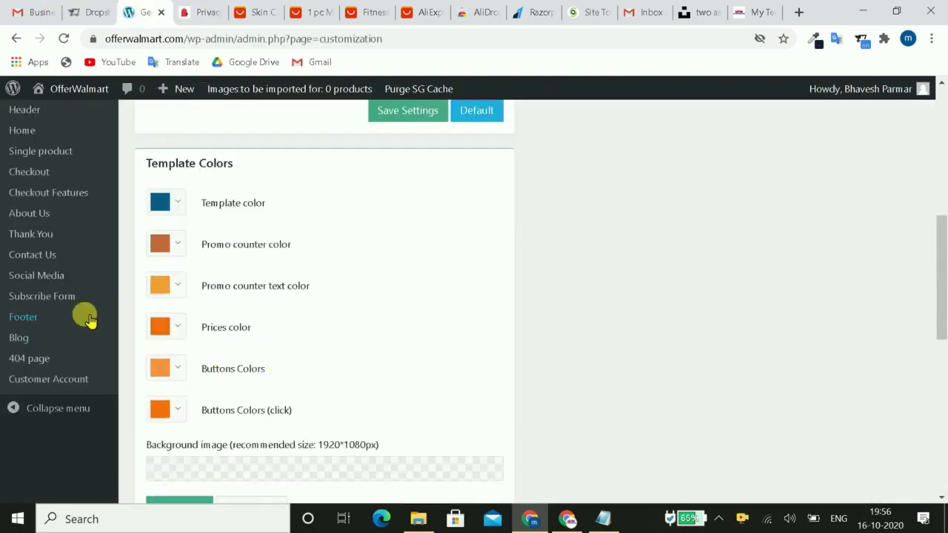
{"action": "left_click", "coordinate": [59, 295]}
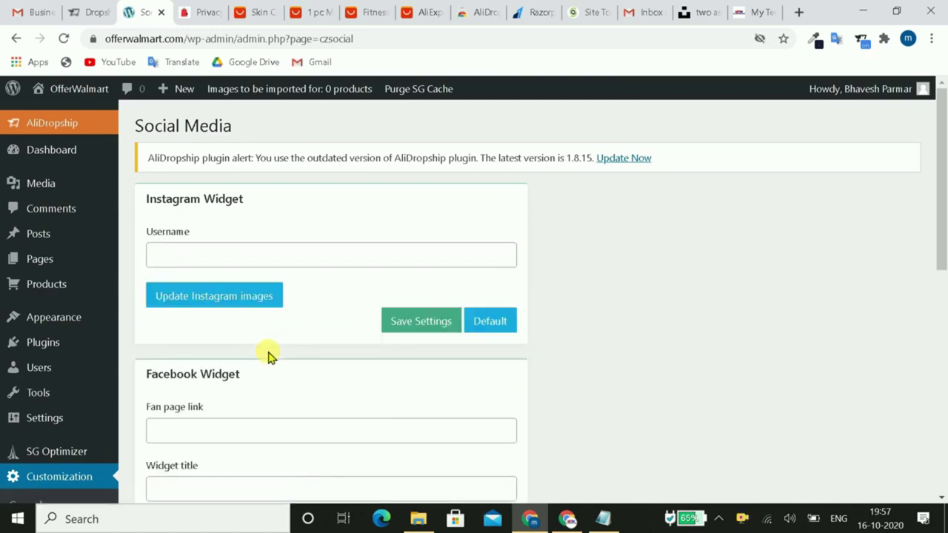
{"action": "scroll", "coordinate": [268, 356], "scroll_direction": "down", "scroll_amount": 7}
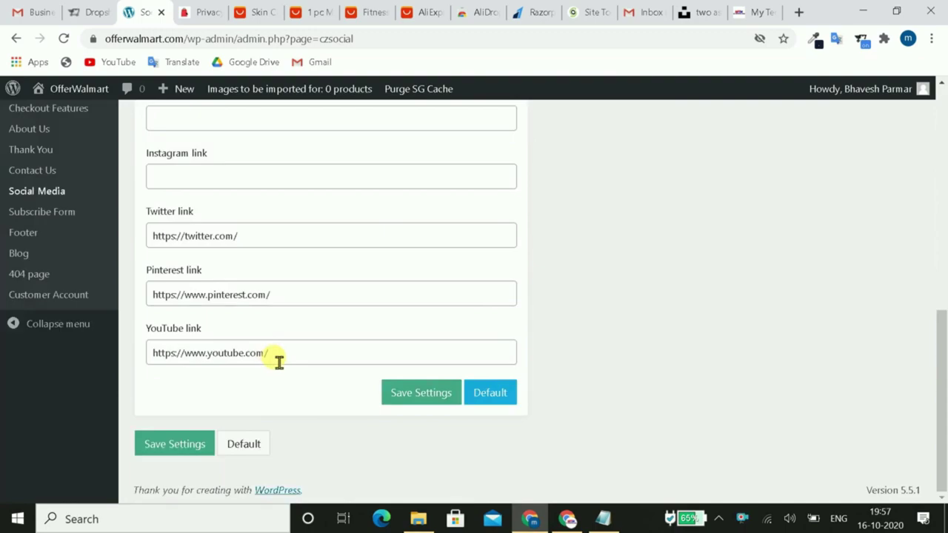
{"action": "scroll", "coordinate": [277, 361], "scroll_direction": "up", "scroll_amount": 2}
{"action": "left_click", "coordinate": [756, 10]}
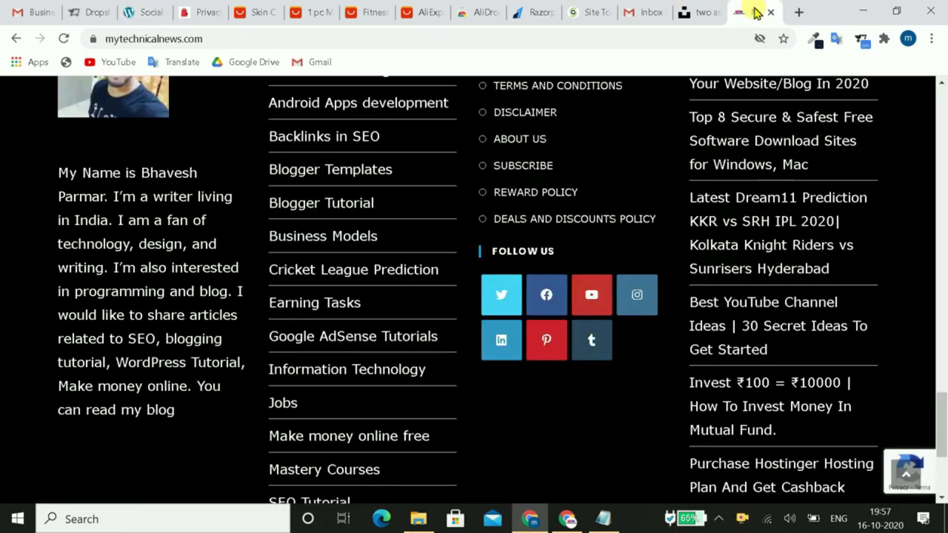
Copy the blog's Instagram profile link into the Instagram field.
{"action": "right_click", "coordinate": [638, 300]}
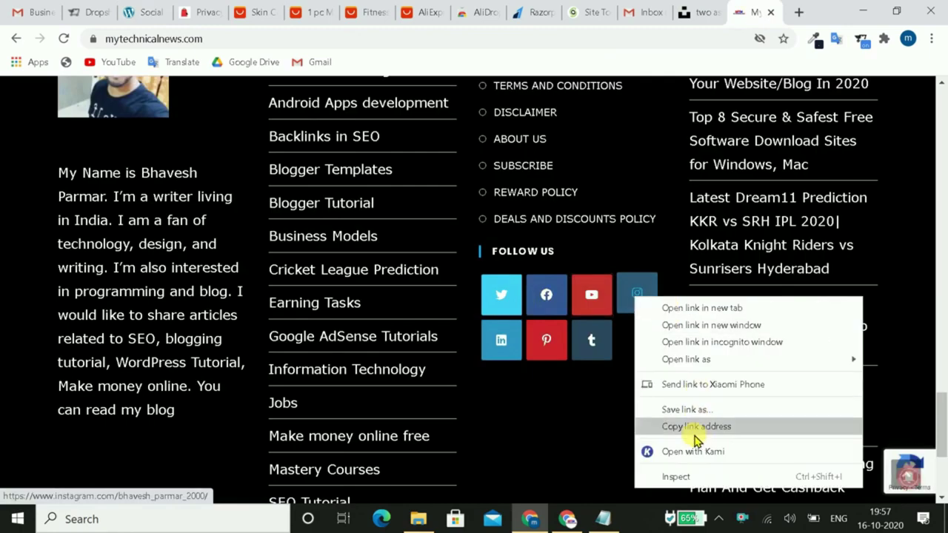
{"action": "left_click", "coordinate": [683, 428]}
{"action": "left_click", "coordinate": [135, 12]}
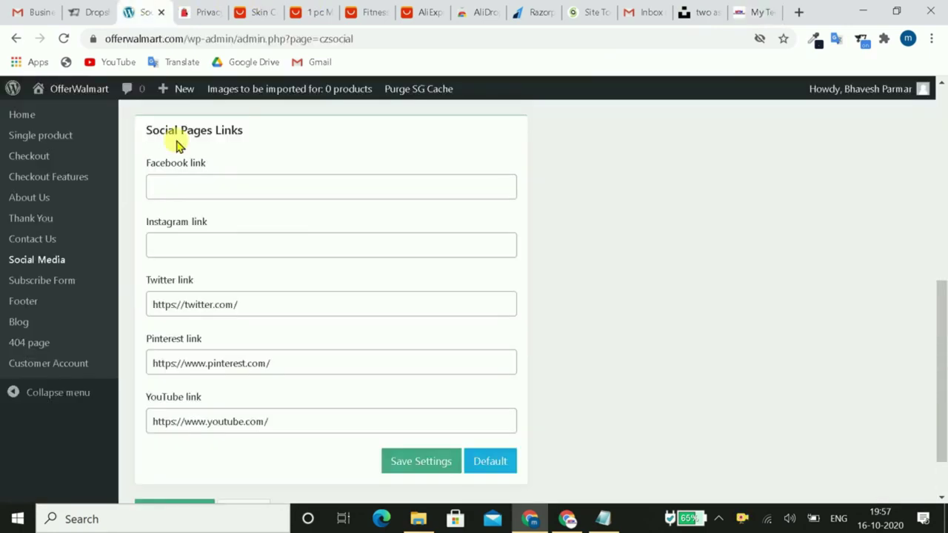
{"action": "left_click", "coordinate": [278, 247]}
{"action": "key", "text": "ctrl+v"}
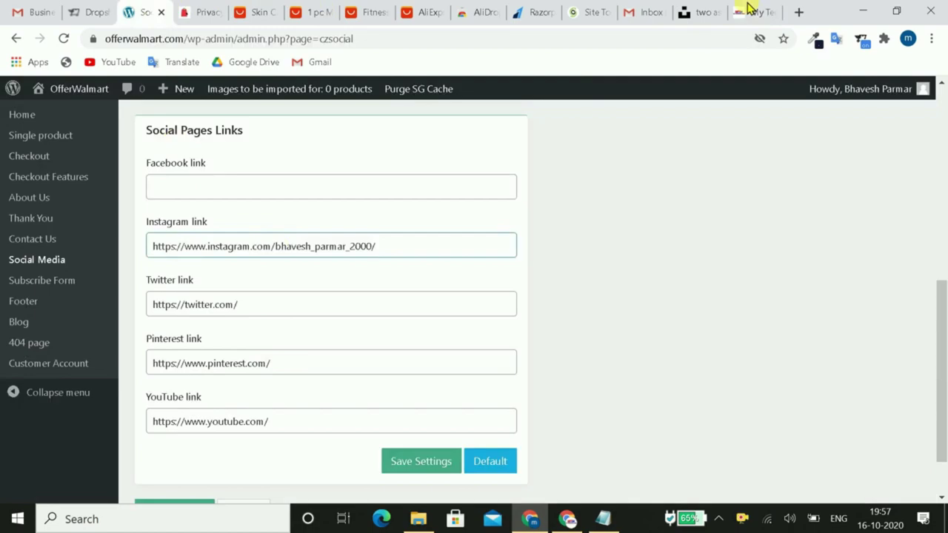
Replace the placeholder YouTube link with the blog's YouTube channel URL.
{"action": "left_click", "coordinate": [750, 7]}
{"action": "right_click", "coordinate": [591, 302]}
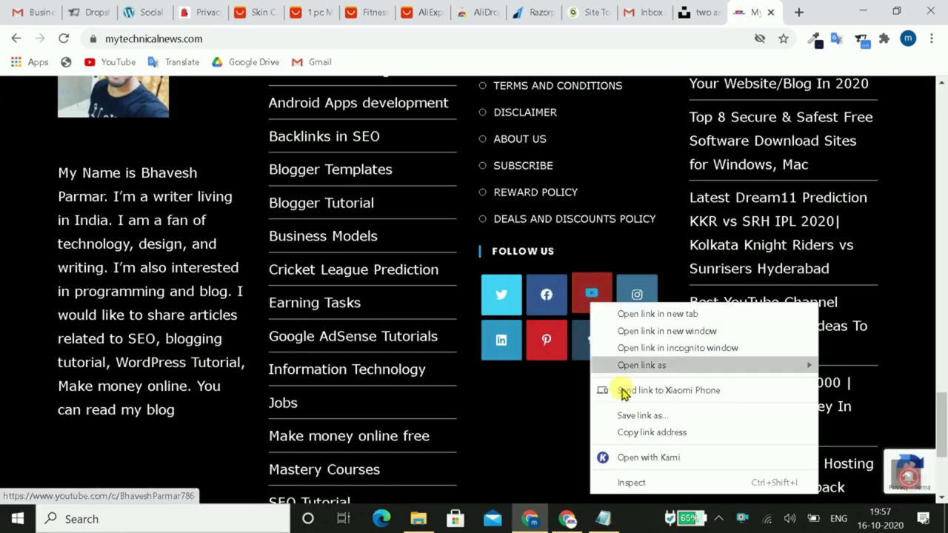
{"action": "left_click", "coordinate": [628, 432]}
{"action": "left_click", "coordinate": [130, 6]}
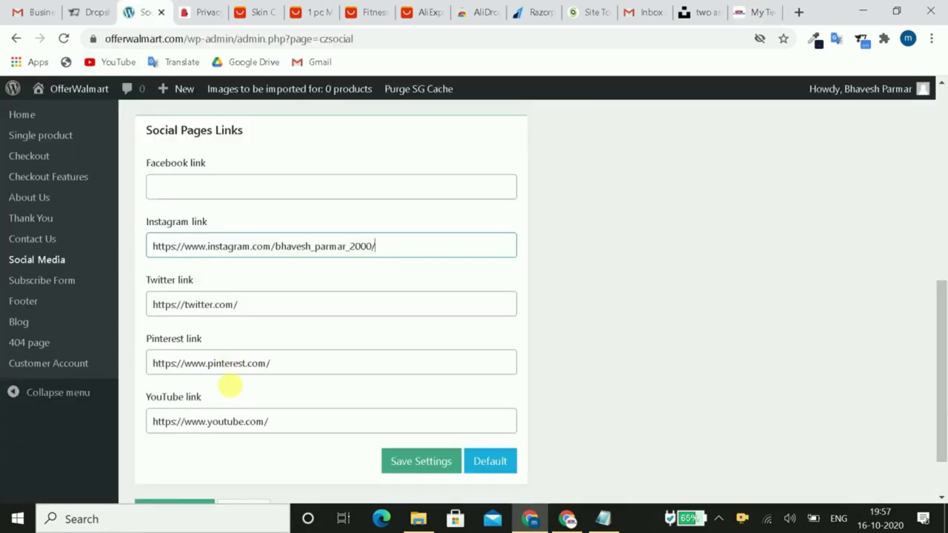
{"action": "left_click", "coordinate": [297, 423]}
{"action": "key", "text": "ctrl+a"}
{"action": "key", "text": "ctrl+v"}
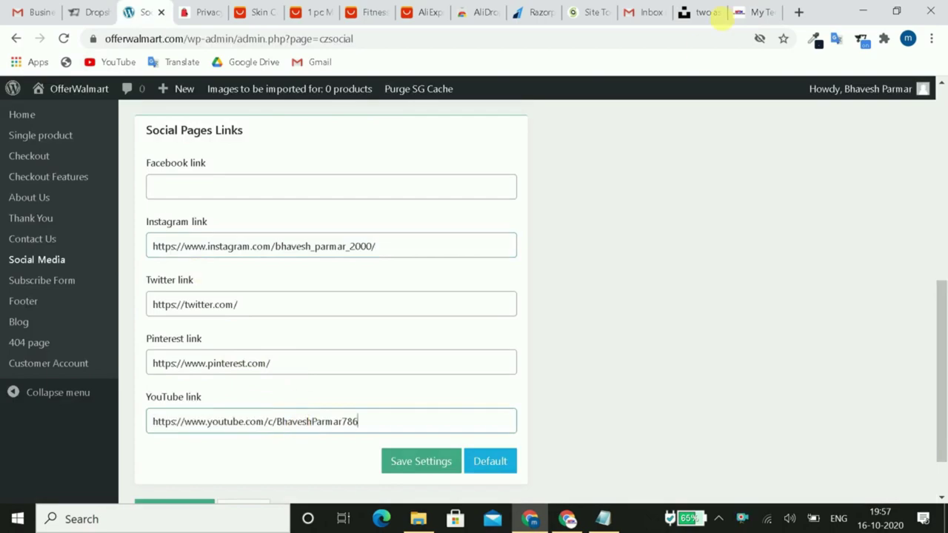
Replace the placeholder Pinterest link with the blog's Pinterest profile URL.
{"action": "left_click", "coordinate": [759, 9]}
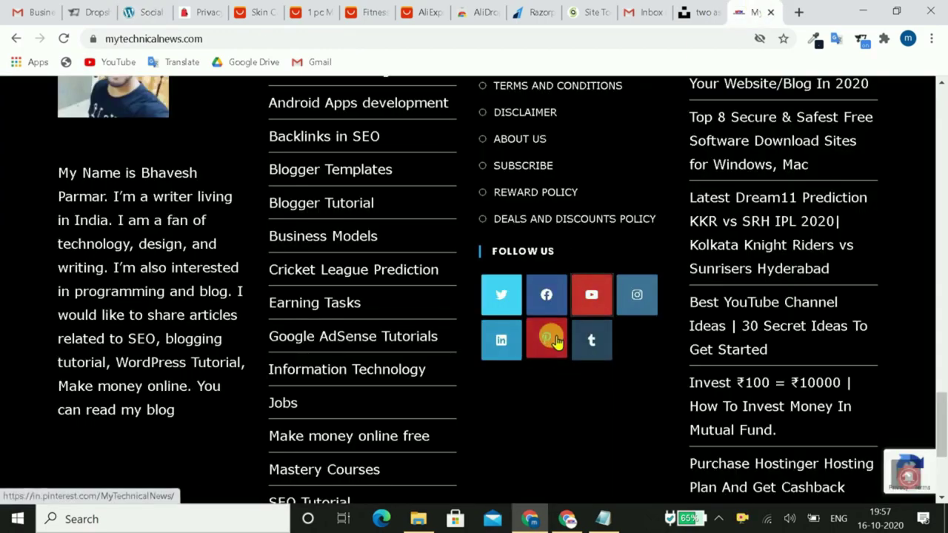
{"action": "right_click", "coordinate": [551, 339]}
{"action": "left_click", "coordinate": [600, 272]}
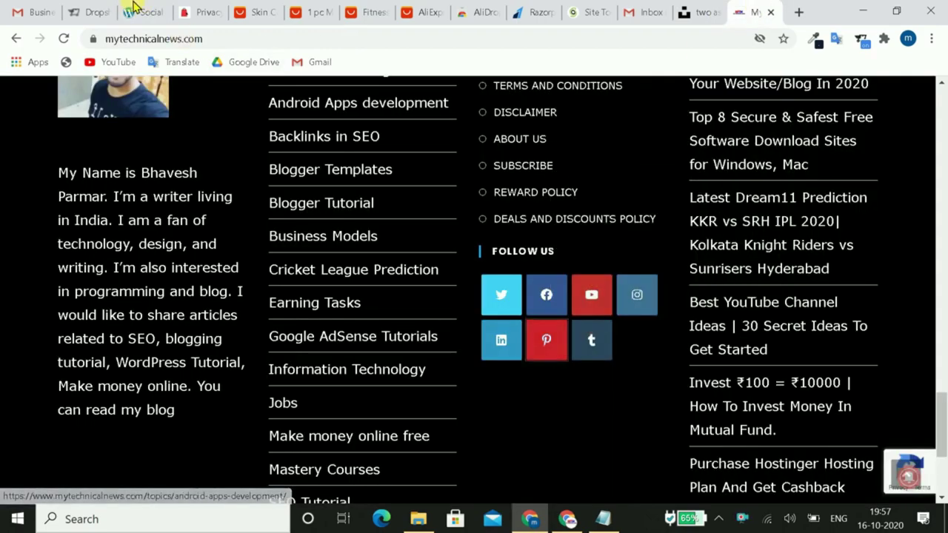
{"action": "left_click", "coordinate": [135, 11]}
{"action": "left_click", "coordinate": [326, 367]}
{"action": "key", "text": "ctrl+a"}
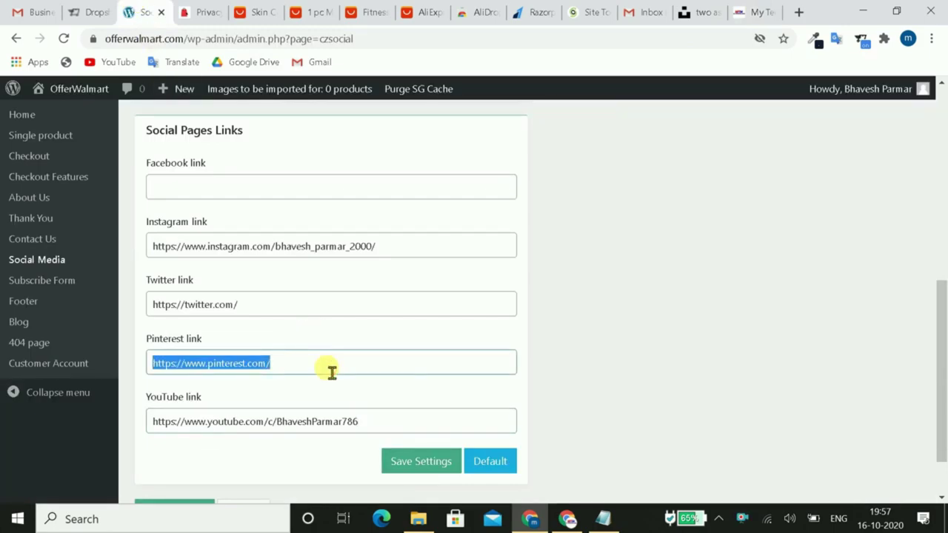
{"action": "key", "text": "ctrl+v"}
Copy the blog's Facebook page link into the Facebook field.
{"action": "left_click", "coordinate": [736, 9]}
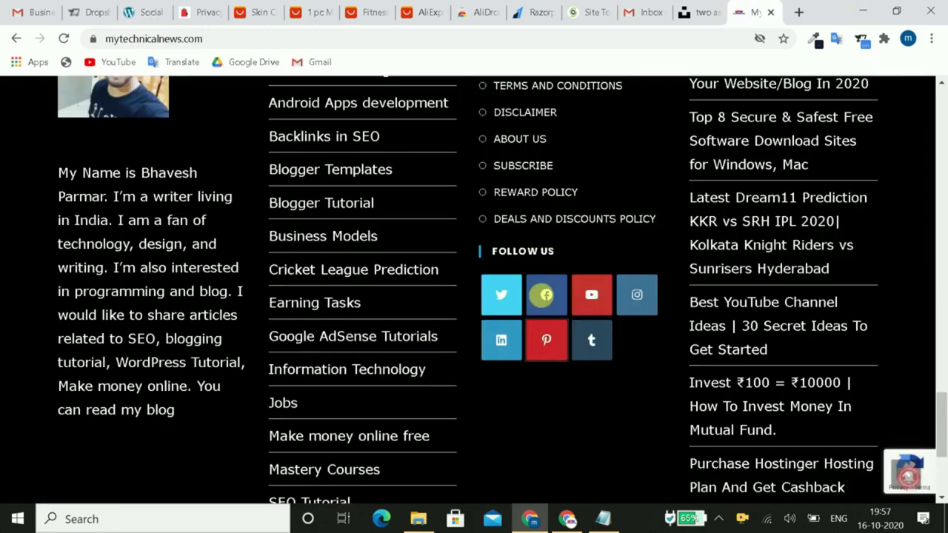
{"action": "right_click", "coordinate": [548, 296]}
{"action": "left_click", "coordinate": [610, 424]}
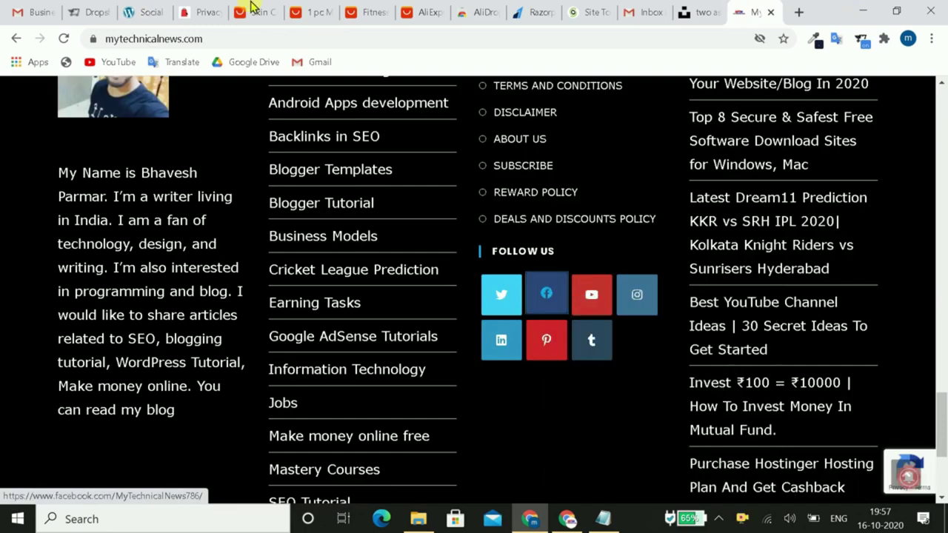
{"action": "left_click", "coordinate": [137, 11]}
{"action": "left_click", "coordinate": [272, 188]}
{"action": "key", "text": "ctrl+v"}
Save the updated social page links and go to the Privacy Policy page.
{"action": "scroll", "coordinate": [272, 188], "scroll_direction": "up", "scroll_amount": 3}
{"action": "scroll", "coordinate": [272, 188], "scroll_direction": "down", "scroll_amount": 4}
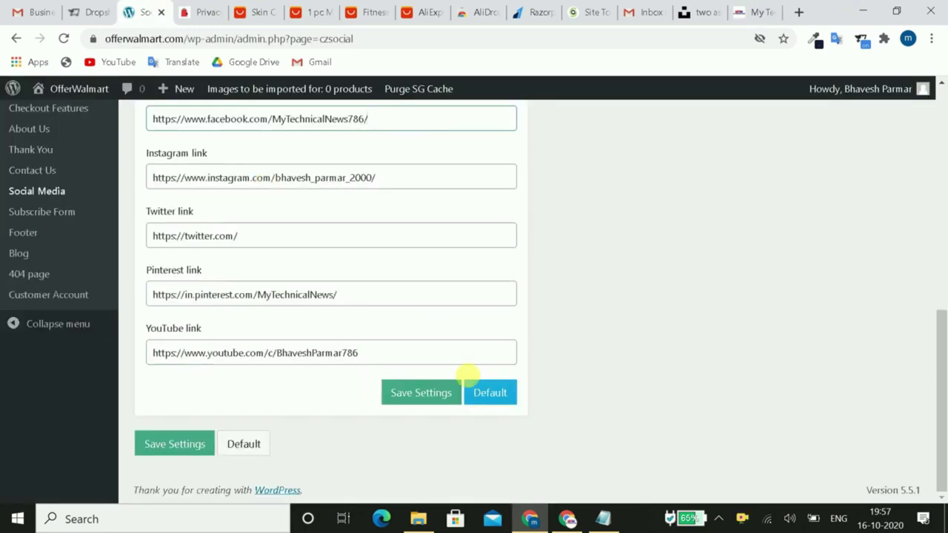
{"action": "left_click", "coordinate": [431, 398]}
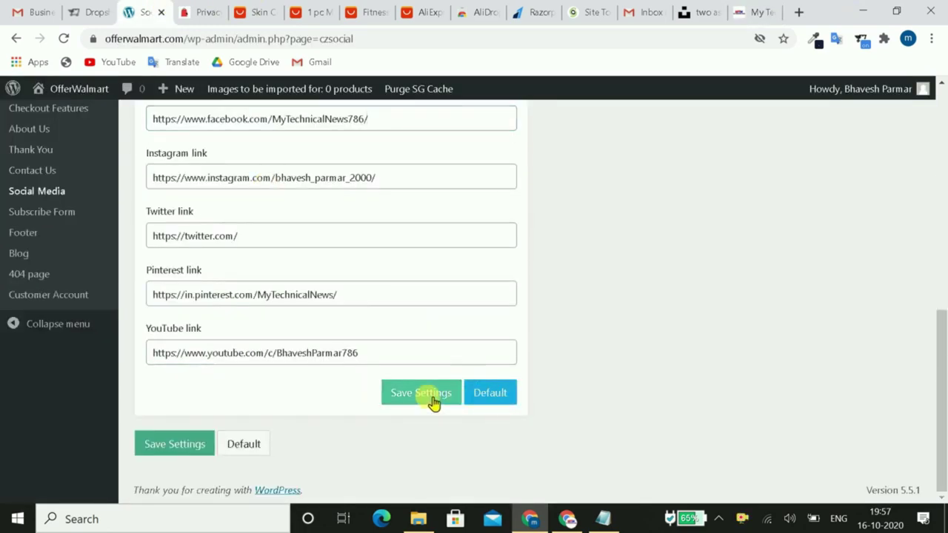
{"action": "left_click", "coordinate": [196, 10]}
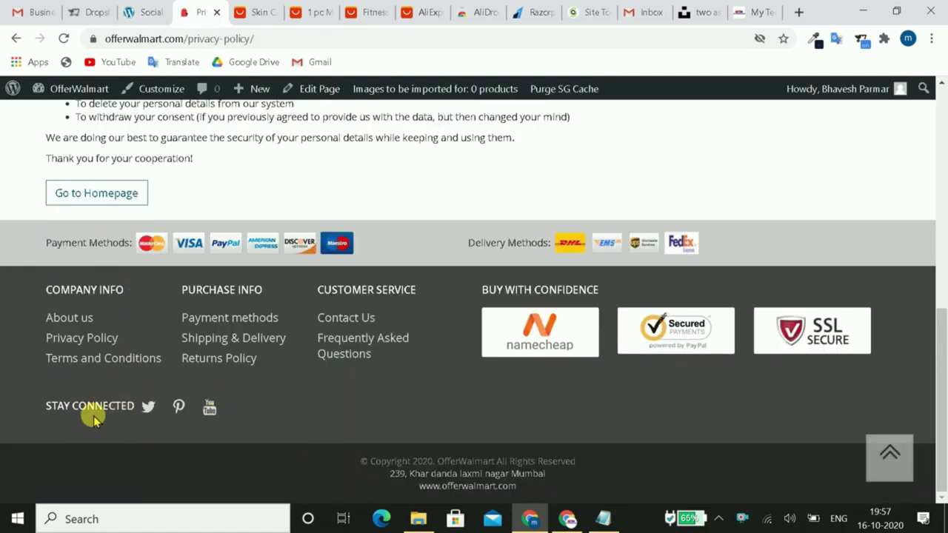
Reload the Privacy Policy page to confirm the new footer icons, then return to Social Media settings.
{"action": "left_click", "coordinate": [64, 37]}
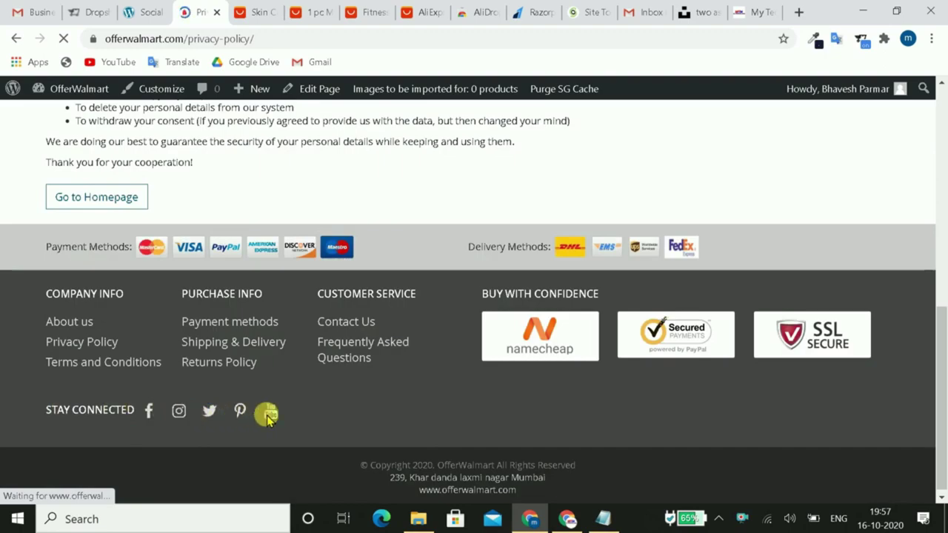
{"action": "left_click", "coordinate": [143, 12]}
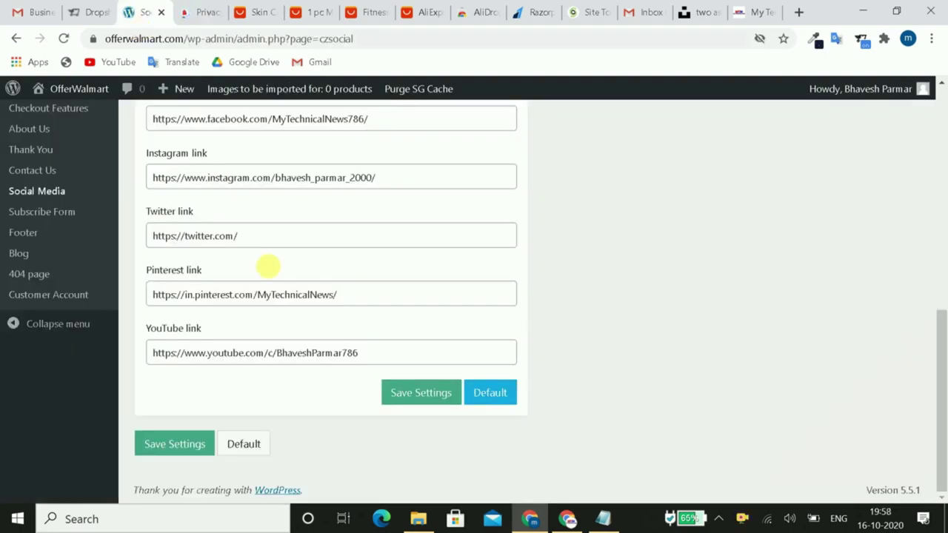
Open Products > All Items to list the store's 47 products.
{"action": "scroll", "coordinate": [268, 266], "scroll_direction": "up", "scroll_amount": 10}
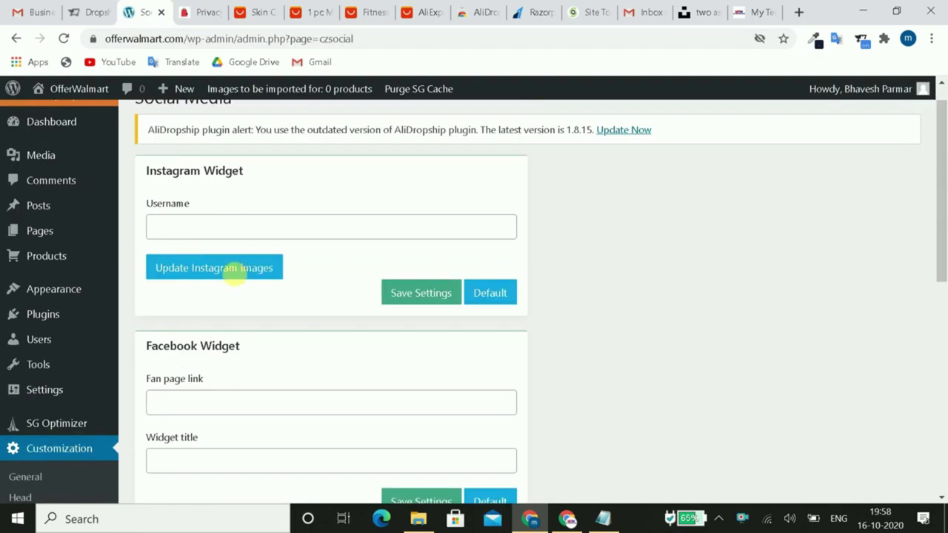
{"action": "scroll", "coordinate": [171, 322], "scroll_direction": "down", "scroll_amount": 2}
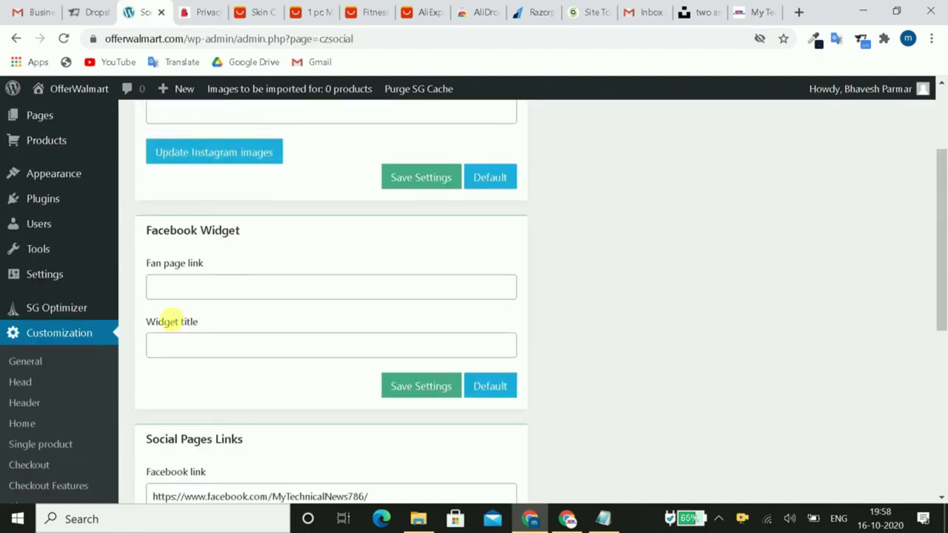
{"action": "scroll", "coordinate": [252, 345], "scroll_direction": "up", "scroll_amount": 3}
{"action": "scroll", "coordinate": [197, 222], "scroll_direction": "down", "scroll_amount": 10}
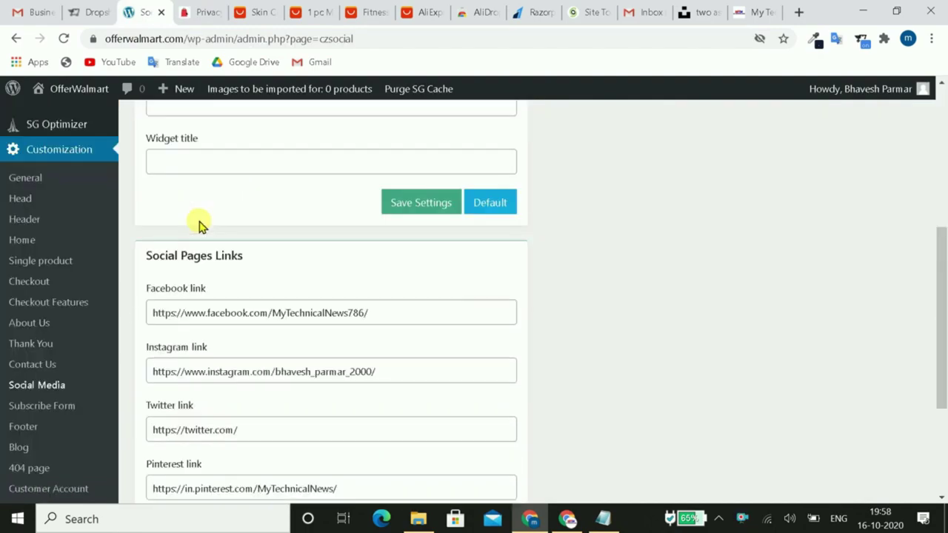
{"action": "scroll", "coordinate": [199, 225], "scroll_direction": "up", "scroll_amount": 2}
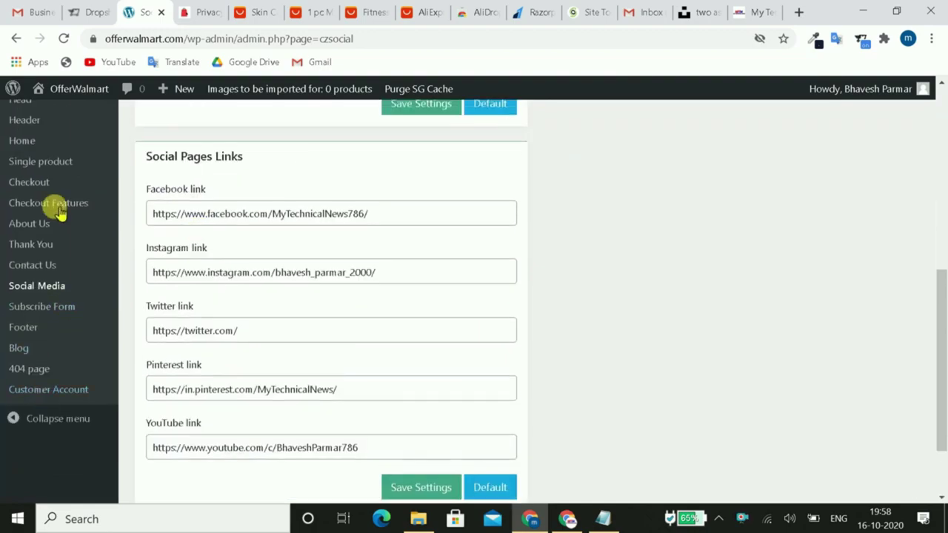
{"action": "scroll", "coordinate": [68, 384], "scroll_direction": "up", "scroll_amount": 8}
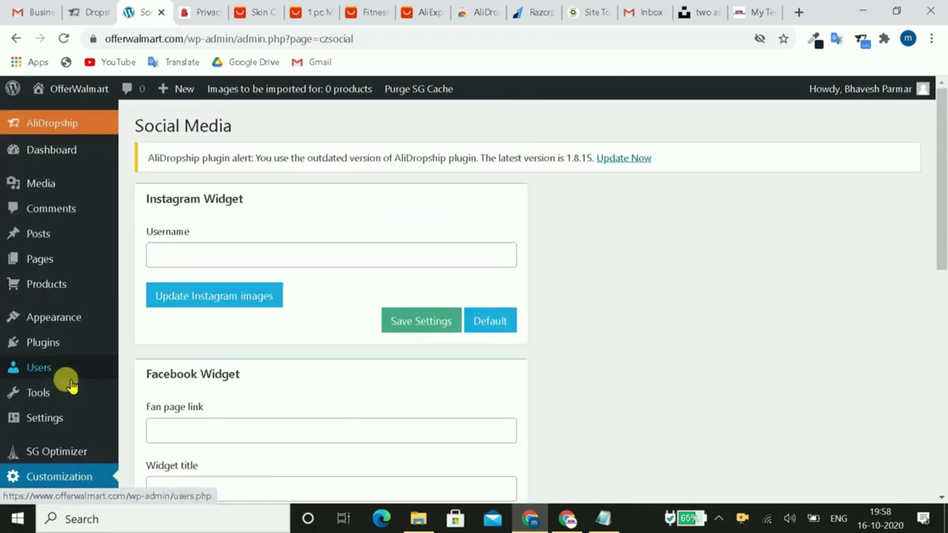
{"action": "mouse_move", "coordinate": [59, 341]}
{"action": "scroll", "coordinate": [63, 340], "scroll_direction": "down", "scroll_amount": 2}
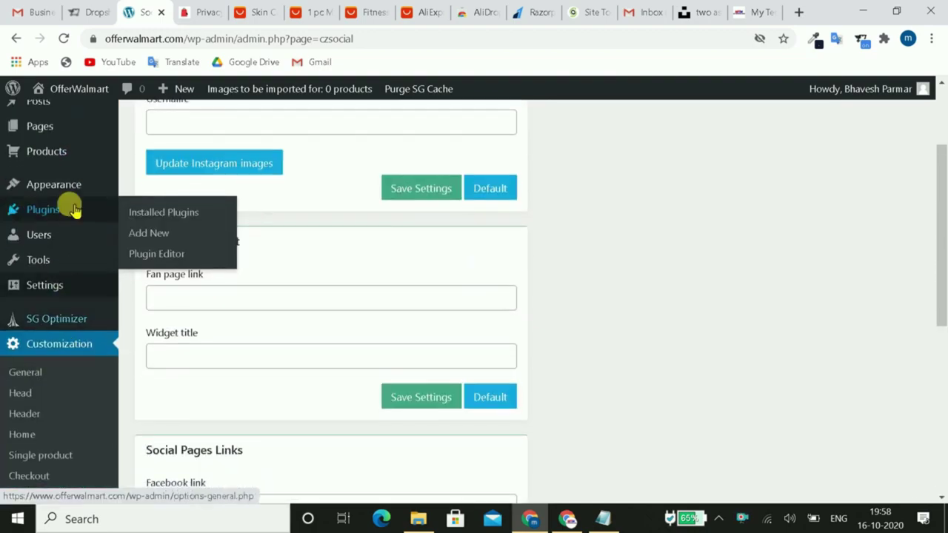
{"action": "scroll", "coordinate": [67, 205], "scroll_direction": "up", "scroll_amount": 1}
{"action": "mouse_move", "coordinate": [69, 213]}
{"action": "left_click", "coordinate": [167, 218]}
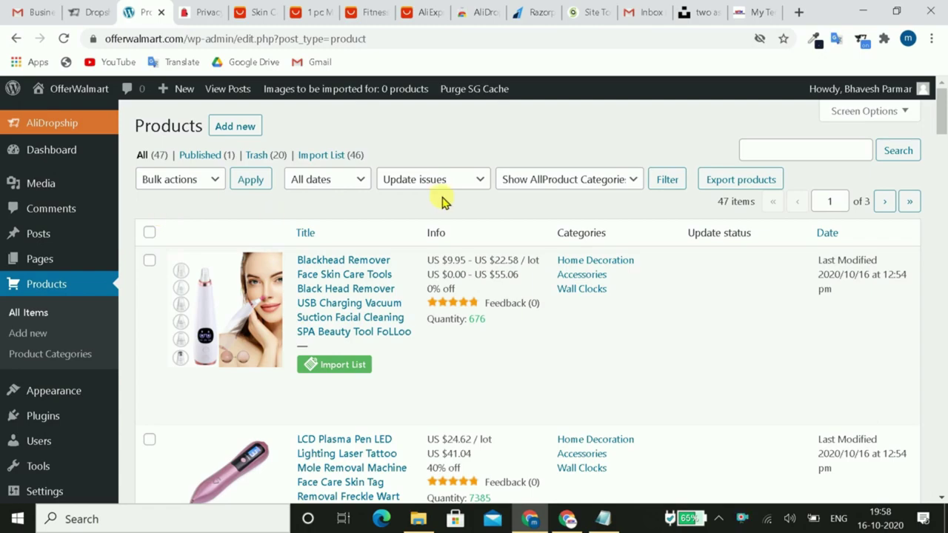
Browse the miniature home decoration and fitness D-ring product tabs, ending on the AliExpress home page.
{"action": "left_click", "coordinate": [300, 16]}
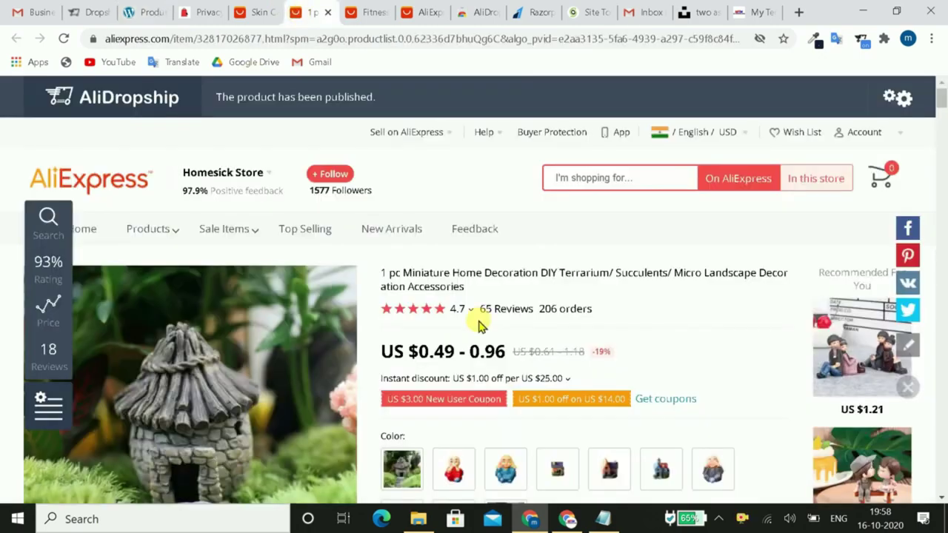
{"action": "scroll", "coordinate": [467, 315], "scroll_direction": "down", "scroll_amount": 1}
{"action": "scroll", "coordinate": [432, 334], "scroll_direction": "down", "scroll_amount": 2}
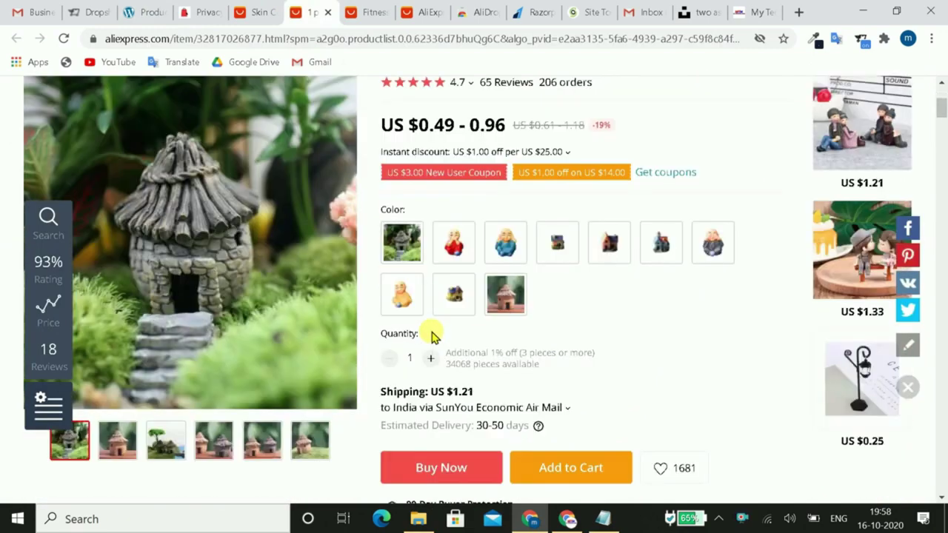
{"action": "scroll", "coordinate": [444, 322], "scroll_direction": "up", "scroll_amount": 3}
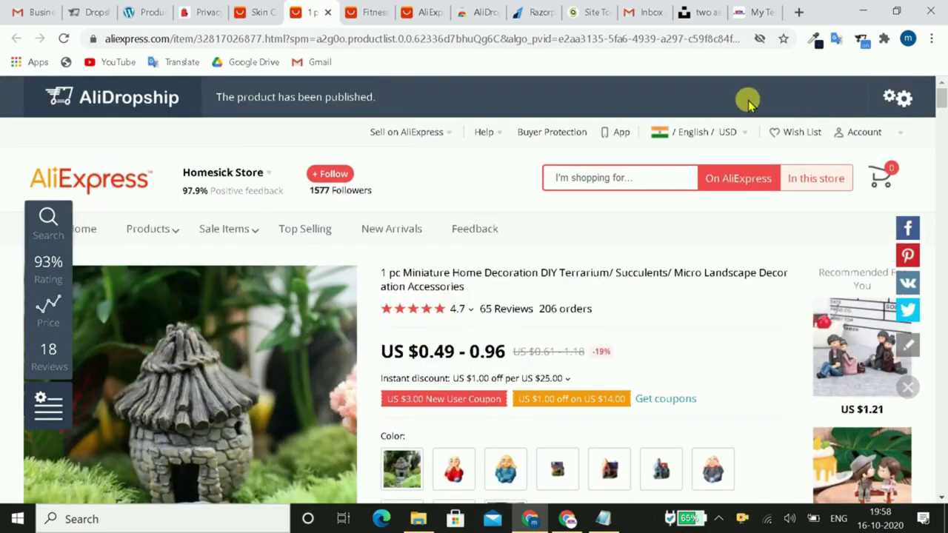
{"action": "left_click", "coordinate": [366, 15]}
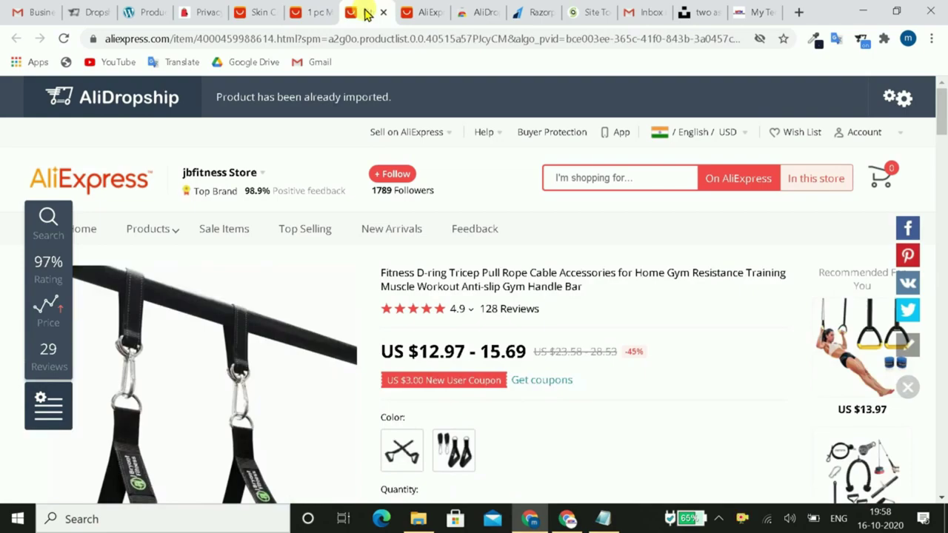
{"action": "left_click", "coordinate": [419, 19]}
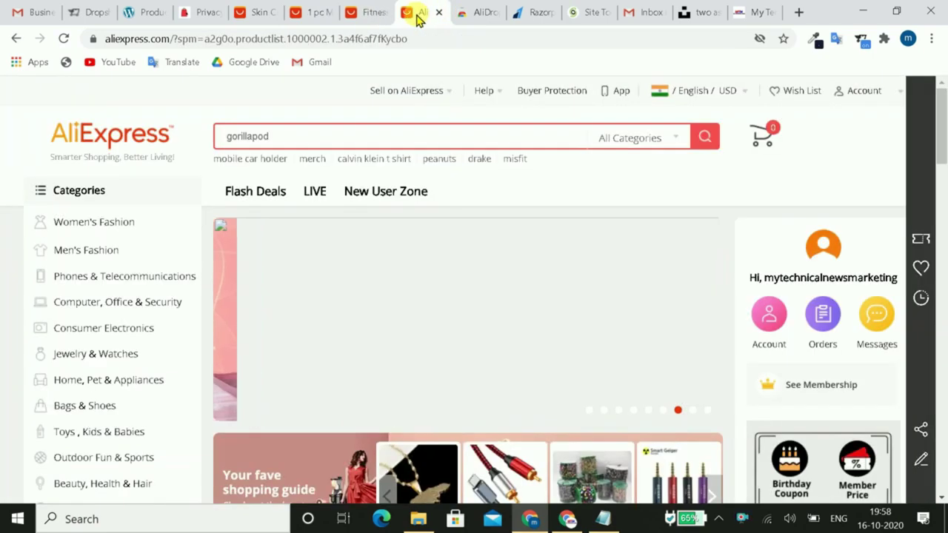
{"action": "scroll", "coordinate": [378, 311], "scroll_direction": "down", "scroll_amount": 6}
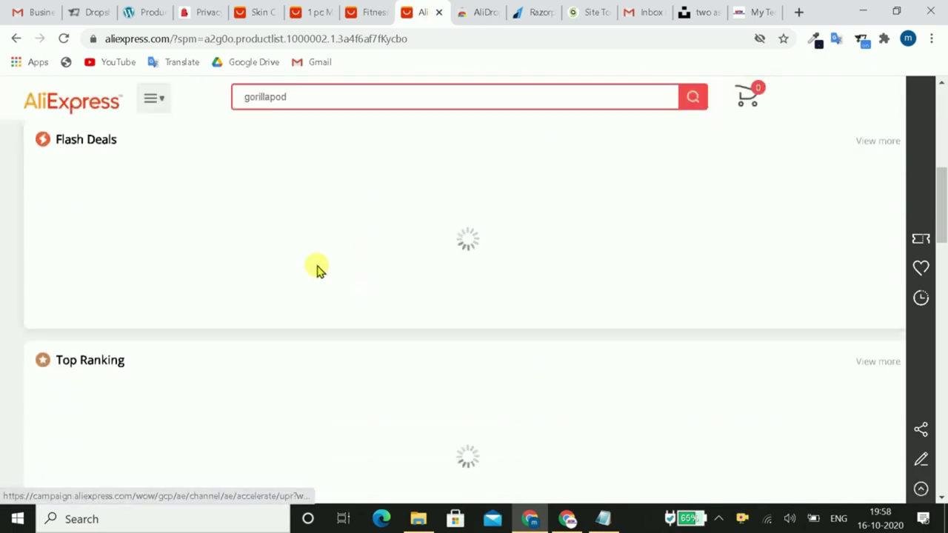
Scroll the WordPress product list, then open Customization > Subscribe Form.
{"action": "left_click", "coordinate": [131, 11]}
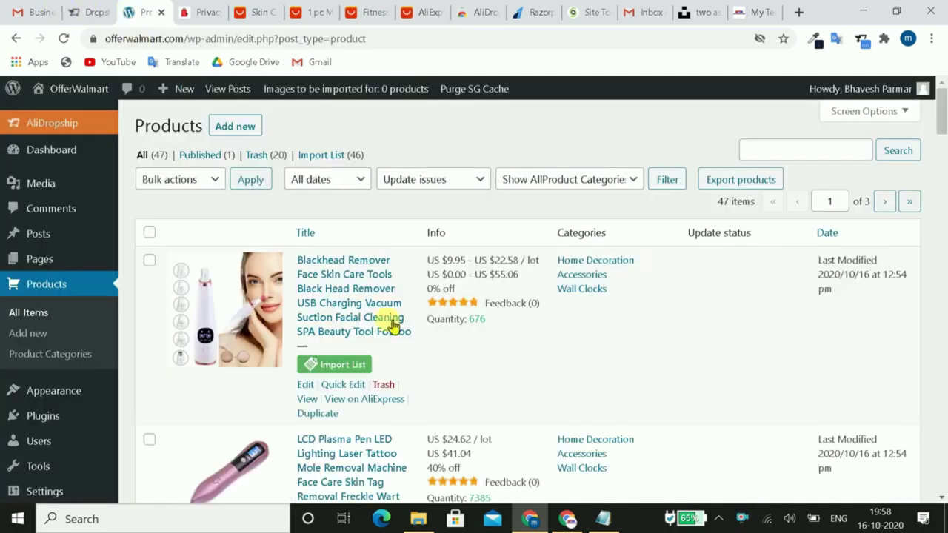
{"action": "scroll", "coordinate": [392, 326], "scroll_direction": "down", "scroll_amount": 1}
{"action": "scroll", "coordinate": [393, 326], "scroll_direction": "down", "scroll_amount": 2}
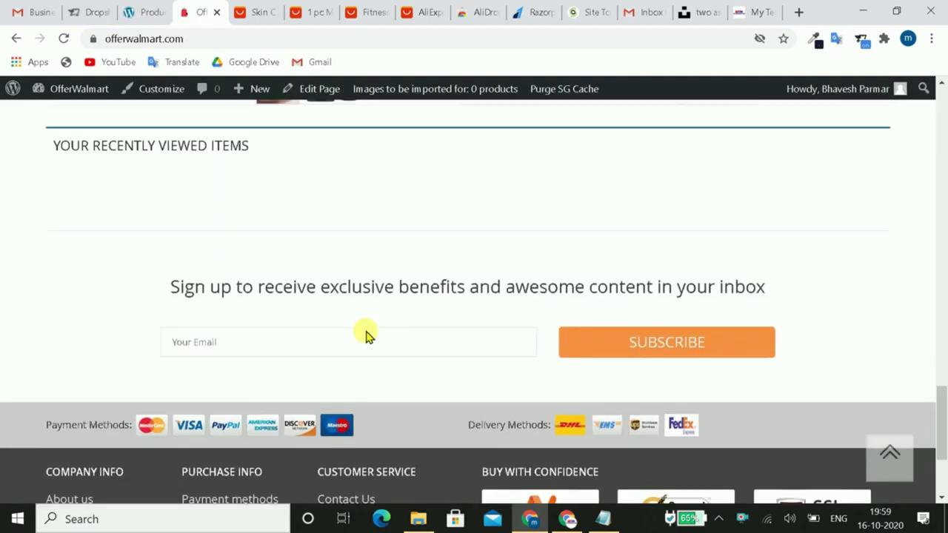
{"action": "scroll", "coordinate": [367, 333], "scroll_direction": "up", "scroll_amount": 10}
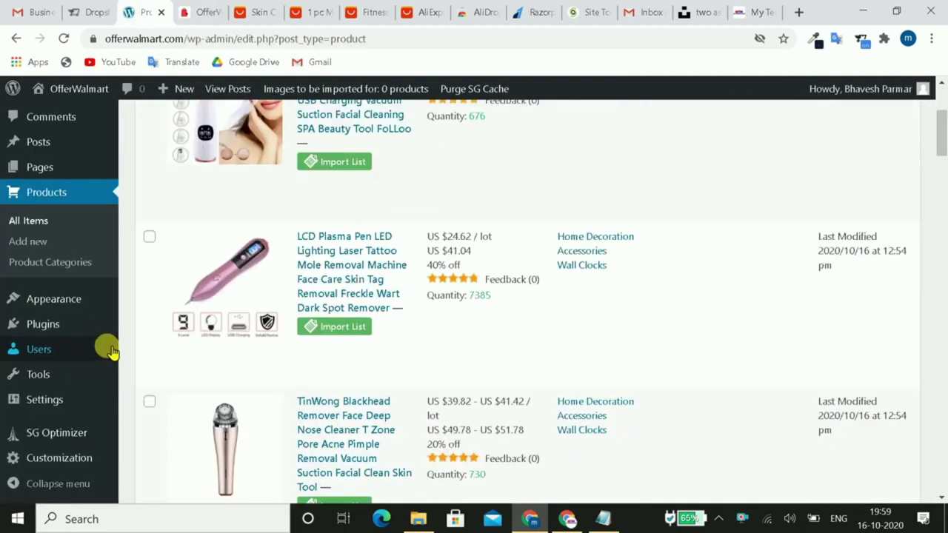
{"action": "scroll", "coordinate": [110, 352], "scroll_direction": "up", "scroll_amount": 2}
{"action": "scroll", "coordinate": [85, 370], "scroll_direction": "down", "scroll_amount": 6}
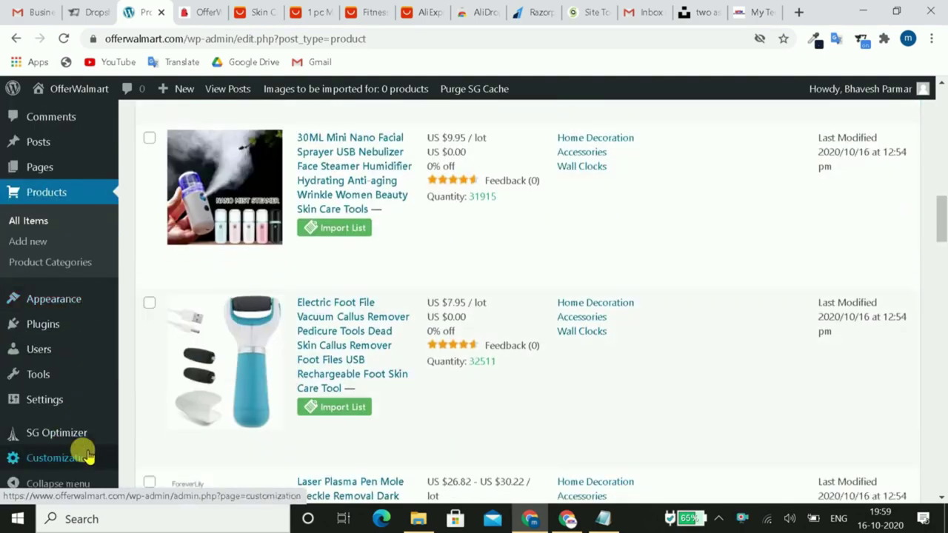
{"action": "mouse_move", "coordinate": [87, 457]}
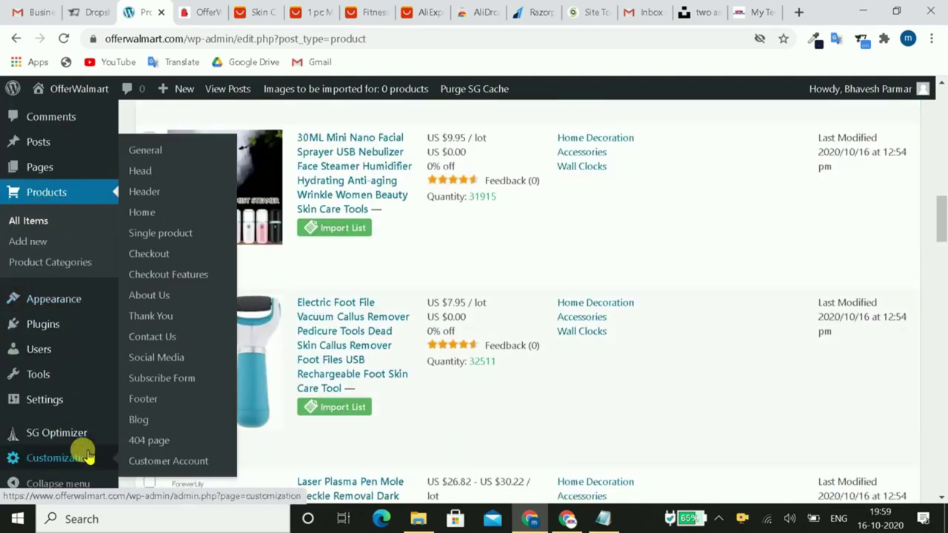
{"action": "left_click", "coordinate": [161, 379]}
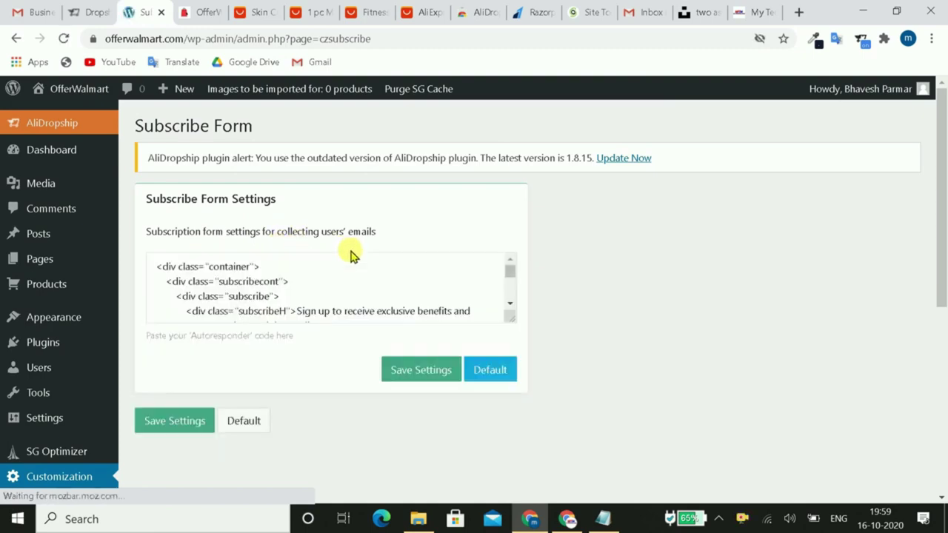
Scroll through the default subscription HTML with its 'Sign up to receive exclusive benefits' heading.
{"action": "scroll", "coordinate": [350, 277], "scroll_direction": "down", "scroll_amount": 5}
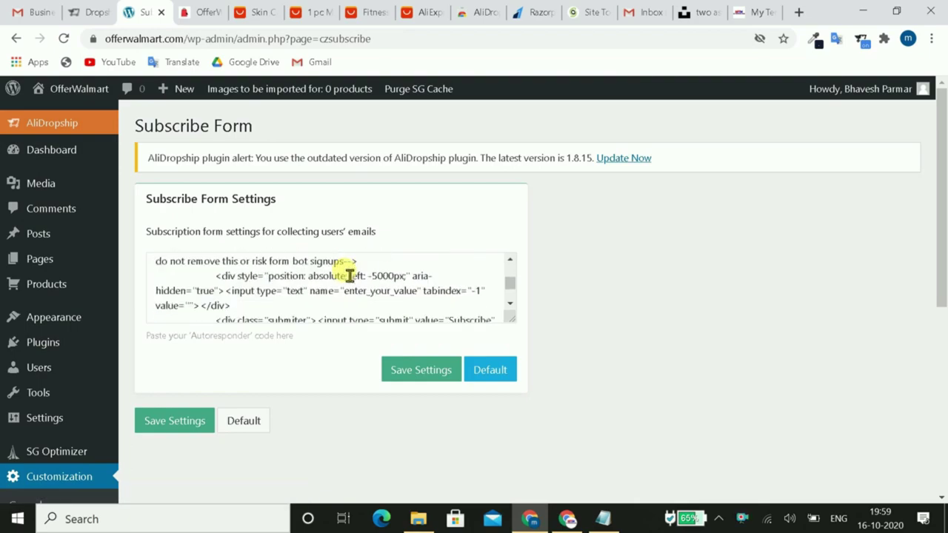
{"action": "scroll", "coordinate": [349, 277], "scroll_direction": "down", "scroll_amount": 5}
{"action": "scroll", "coordinate": [218, 299], "scroll_direction": "up", "scroll_amount": 8}
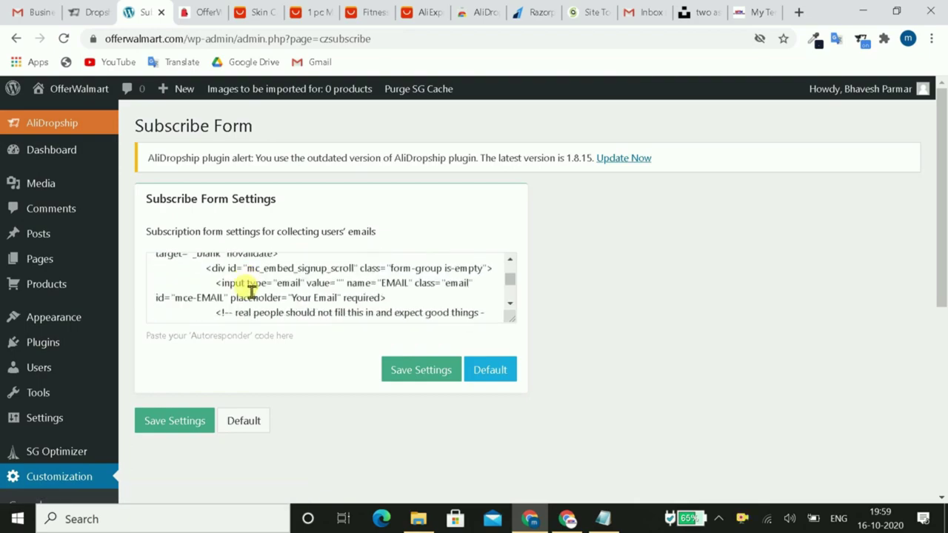
{"action": "scroll", "coordinate": [252, 291], "scroll_direction": "down", "scroll_amount": 8}
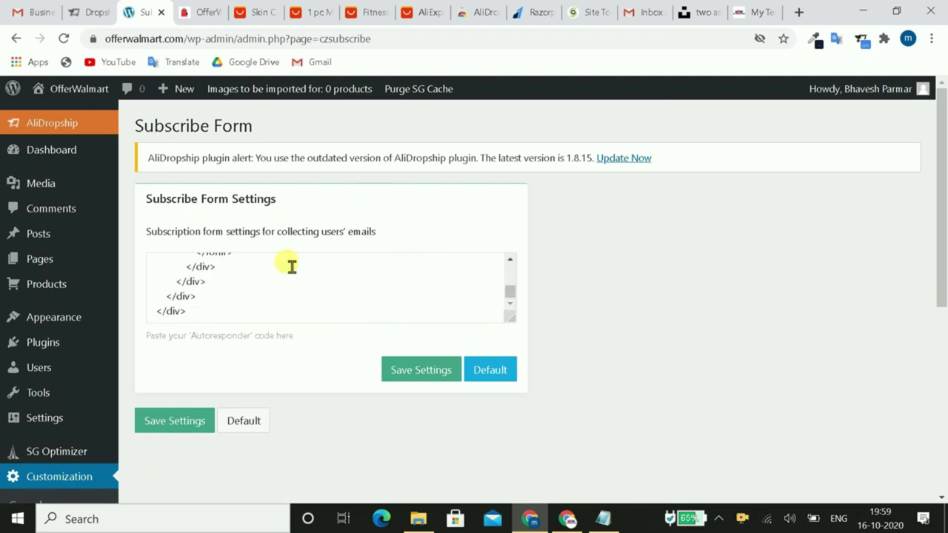
{"action": "scroll", "coordinate": [291, 267], "scroll_direction": "up", "scroll_amount": 10}
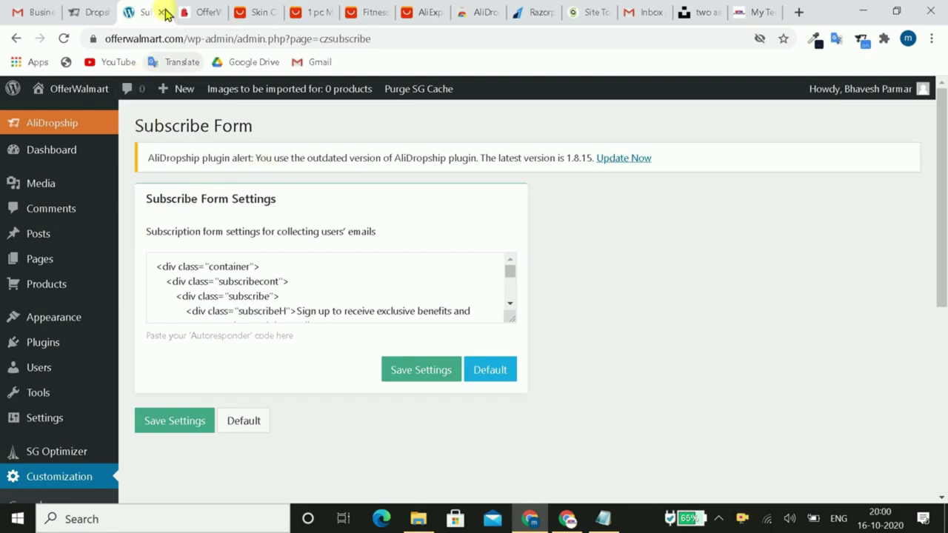
Scroll the OfferWalmart home page through the subscribe section, Best Deals and New Arrivals.
{"action": "left_click", "coordinate": [192, 12]}
{"action": "scroll", "coordinate": [343, 298], "scroll_direction": "down", "scroll_amount": 10}
{"action": "scroll", "coordinate": [343, 296], "scroll_direction": "down", "scroll_amount": 2}
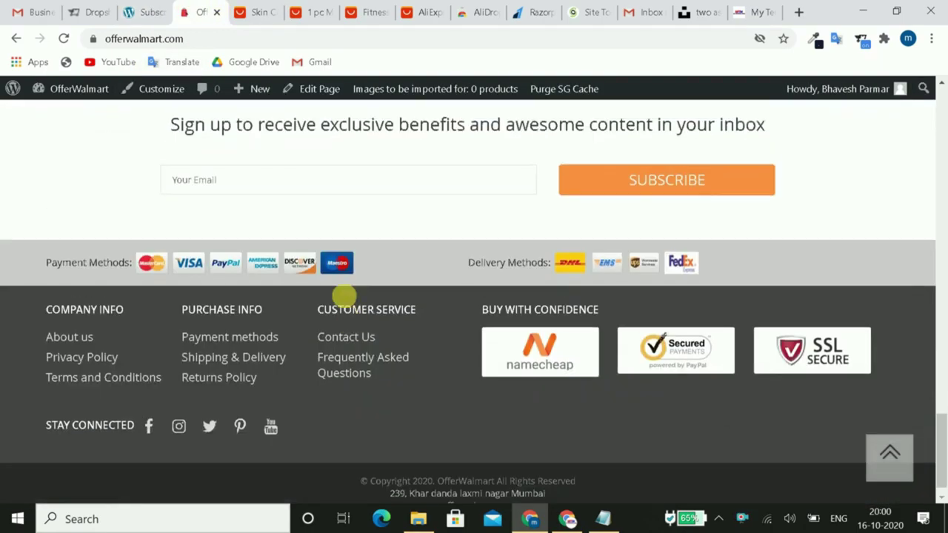
{"action": "scroll", "coordinate": [343, 297], "scroll_direction": "up", "scroll_amount": 10}
{"action": "scroll", "coordinate": [343, 296], "scroll_direction": "down", "scroll_amount": 9}
{"action": "scroll", "coordinate": [344, 296], "scroll_direction": "down", "scroll_amount": 3}
{"action": "scroll", "coordinate": [344, 296], "scroll_direction": "up", "scroll_amount": 12}
{"action": "scroll", "coordinate": [346, 298], "scroll_direction": "down", "scroll_amount": 3}
{"action": "scroll", "coordinate": [345, 300], "scroll_direction": "down", "scroll_amount": 3}
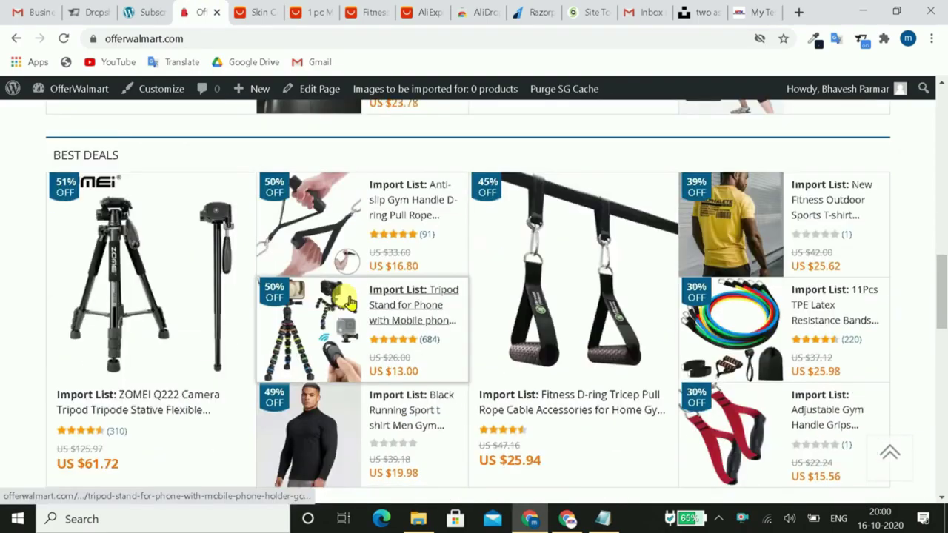
{"action": "scroll", "coordinate": [350, 300], "scroll_direction": "down", "scroll_amount": 4}
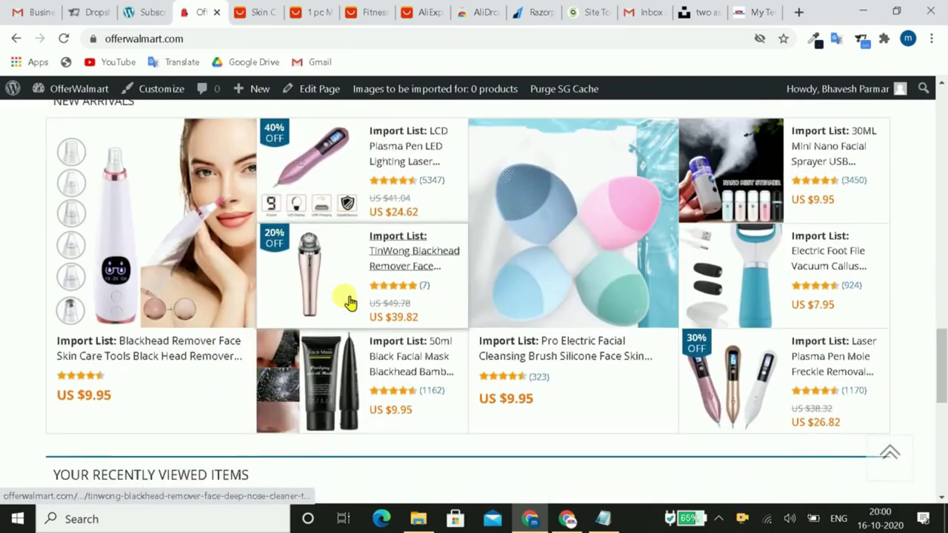
{"action": "scroll", "coordinate": [348, 300], "scroll_direction": "up", "scroll_amount": 1}
{"action": "scroll", "coordinate": [346, 300], "scroll_direction": "down", "scroll_amount": 3}
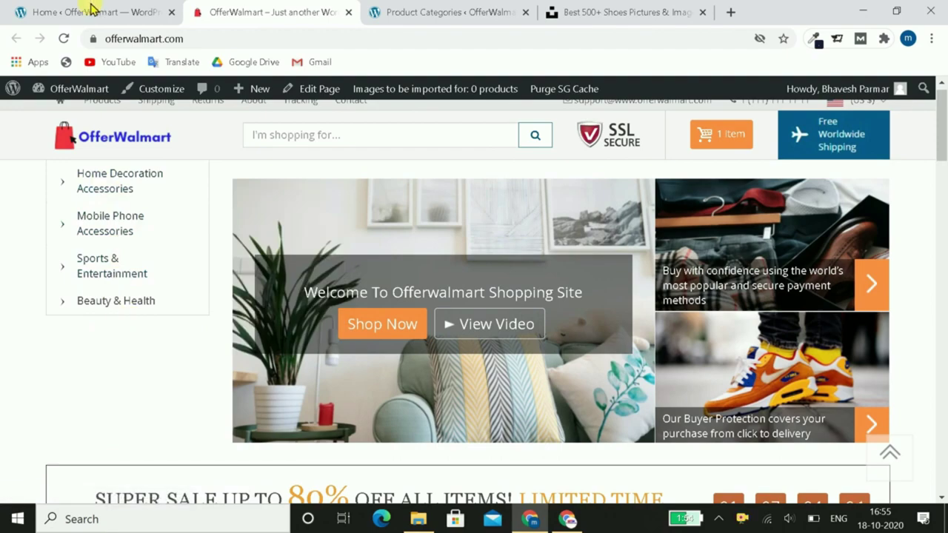
Review the Home banner settings with 'Welcome To Offerwalmart Shopping Site' text and home-decoration-accessories link.
{"action": "left_click", "coordinate": [93, 10]}
{"action": "scroll", "coordinate": [169, 269], "scroll_direction": "down", "scroll_amount": 1}
{"action": "scroll", "coordinate": [134, 250], "scroll_direction": "up", "scroll_amount": 2}
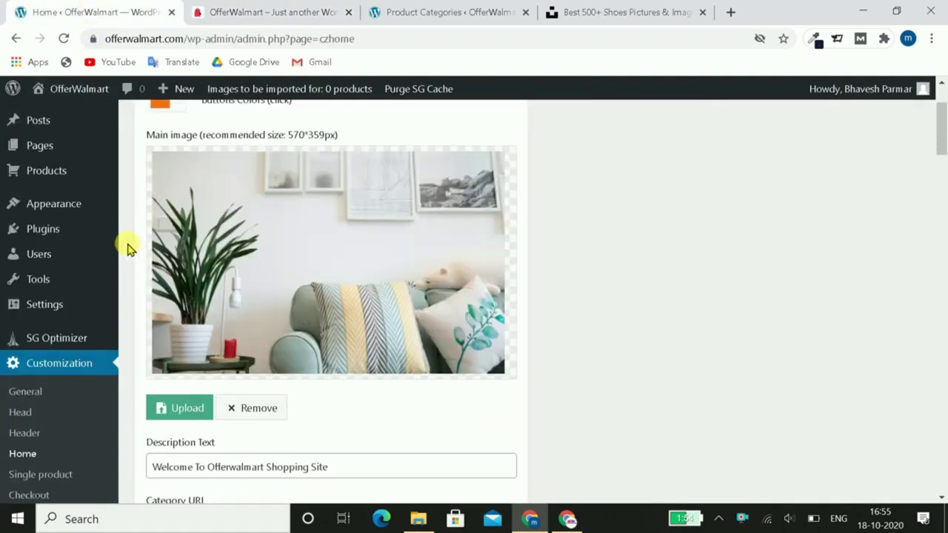
{"action": "mouse_move", "coordinate": [67, 173]}
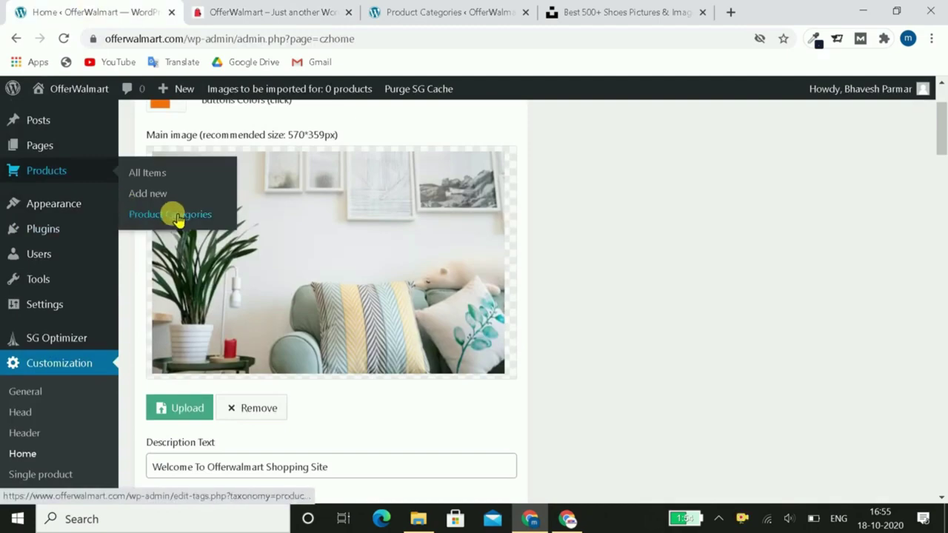
{"action": "scroll", "coordinate": [578, 276], "scroll_direction": "down", "scroll_amount": 4}
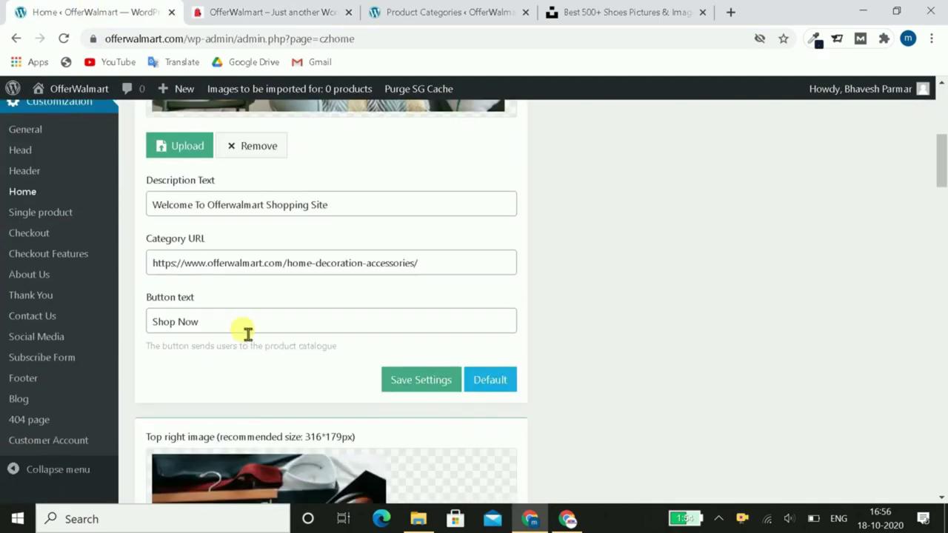
{"action": "scroll", "coordinate": [247, 333], "scroll_direction": "up", "scroll_amount": 4}
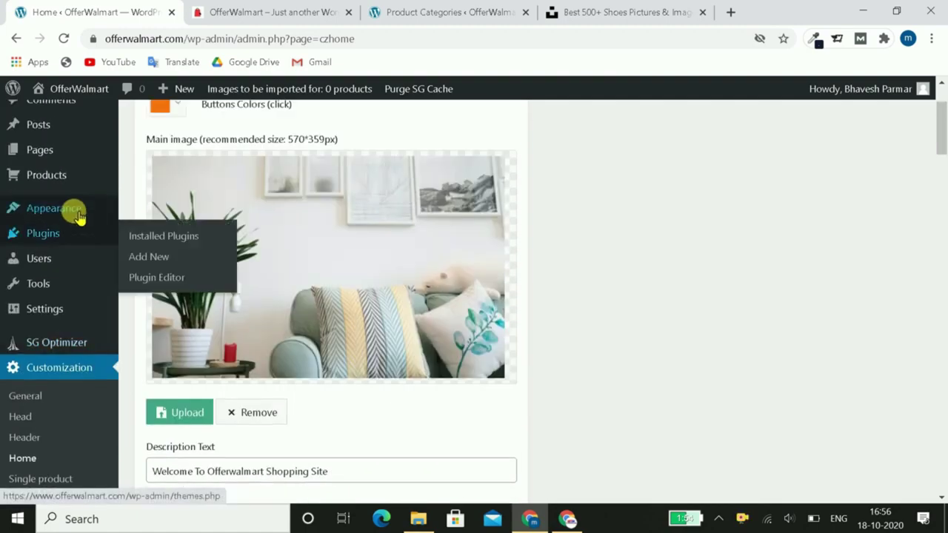
{"action": "mouse_move", "coordinate": [90, 218]}
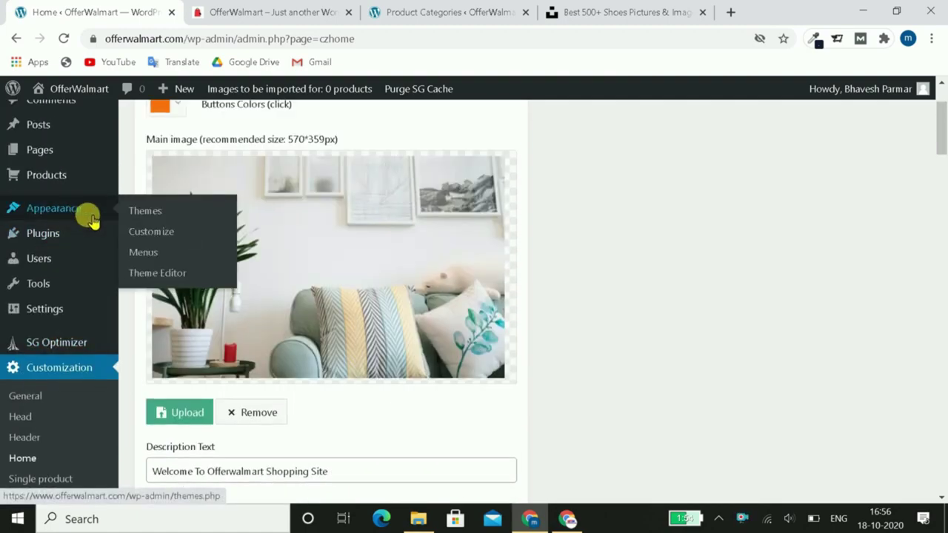
Review the Main Menu's category structure and the other editable menus, then view the OfferWalmart storefront.
{"action": "left_click", "coordinate": [148, 255]}
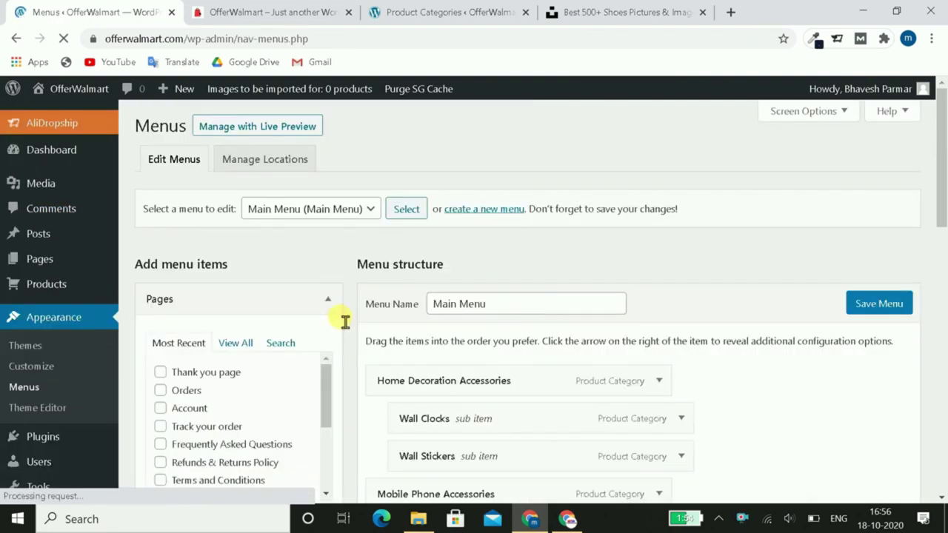
{"action": "scroll", "coordinate": [332, 313], "scroll_direction": "down", "scroll_amount": 2}
{"action": "scroll", "coordinate": [333, 313], "scroll_direction": "up", "scroll_amount": 2}
{"action": "scroll", "coordinate": [332, 313], "scroll_direction": "down", "scroll_amount": 7}
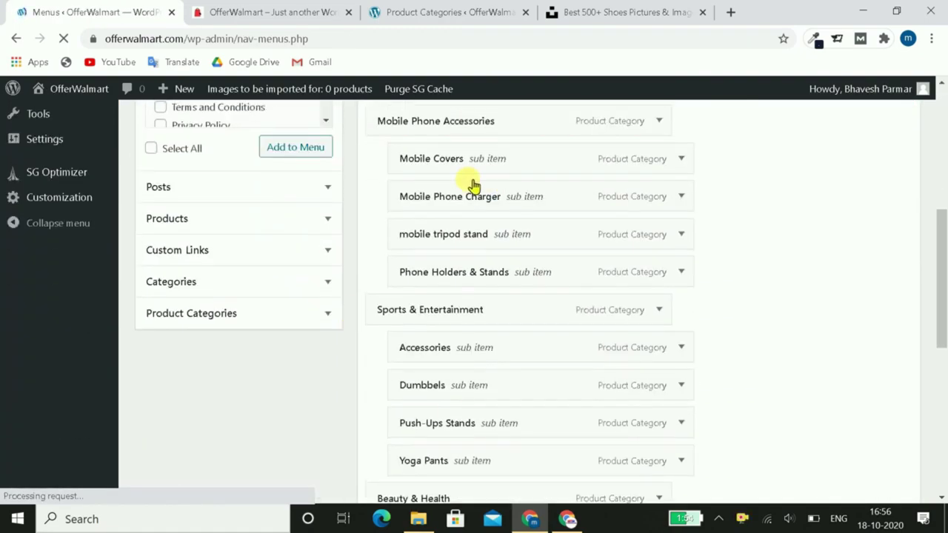
{"action": "scroll", "coordinate": [408, 264], "scroll_direction": "up", "scroll_amount": 5}
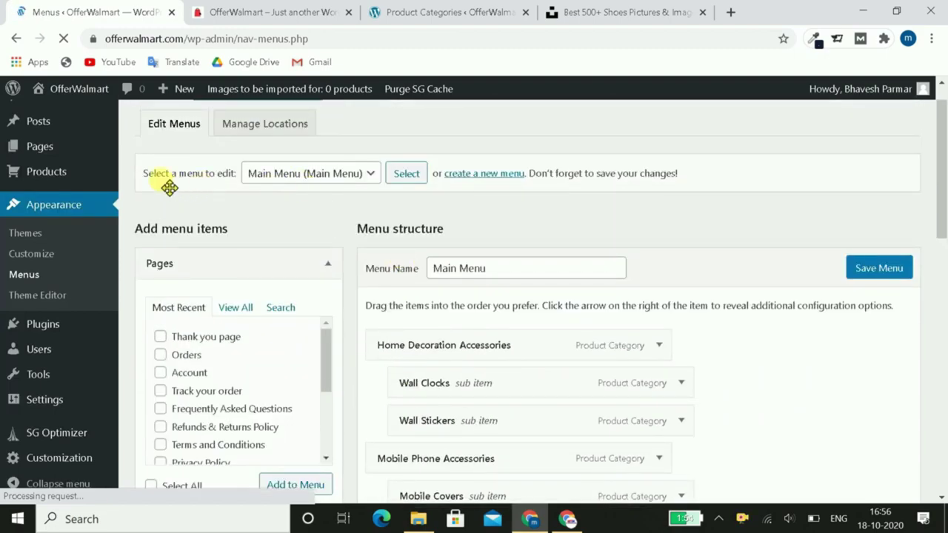
{"action": "left_click", "coordinate": [278, 173]}
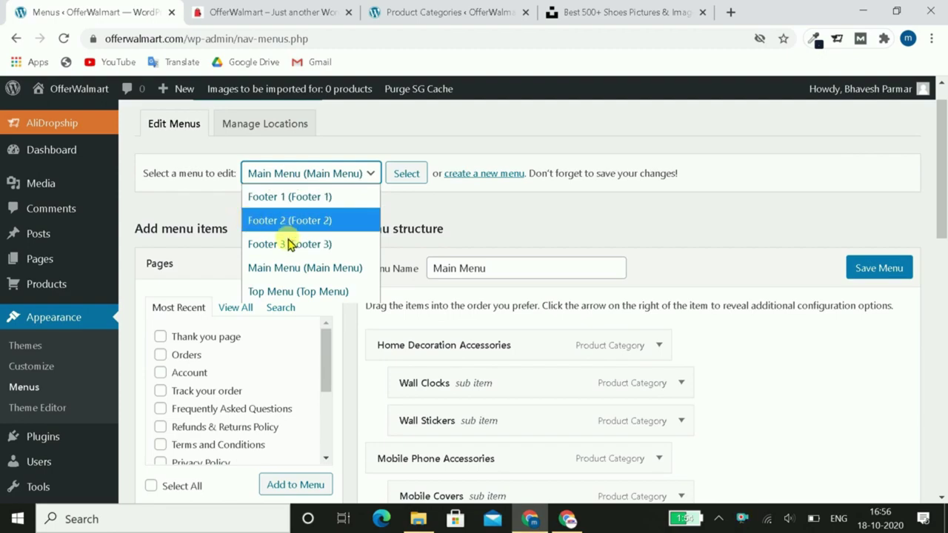
{"action": "left_click", "coordinate": [261, 12]}
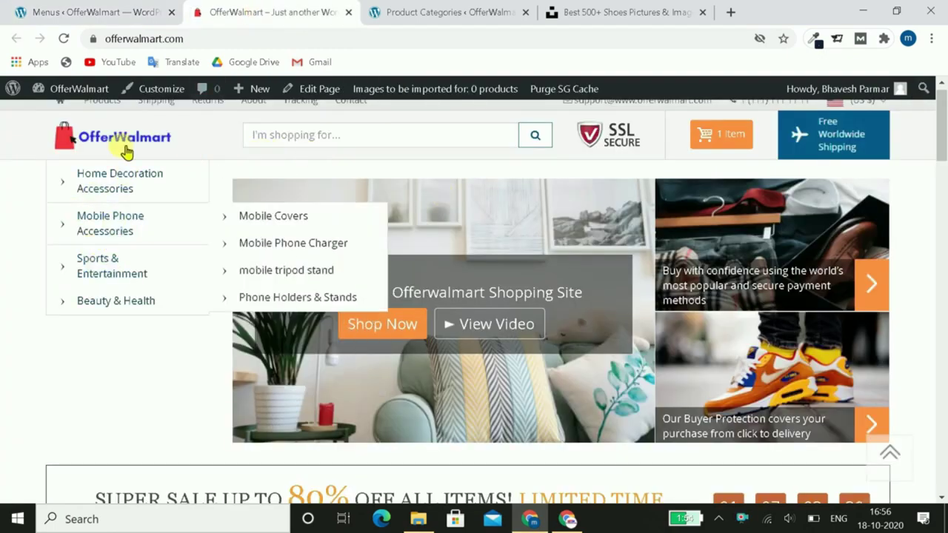
Look over the storefront's footer links, then go back to the Main Menu in the Menus editor.
{"action": "scroll", "coordinate": [203, 154], "scroll_direction": "down", "scroll_amount": 20}
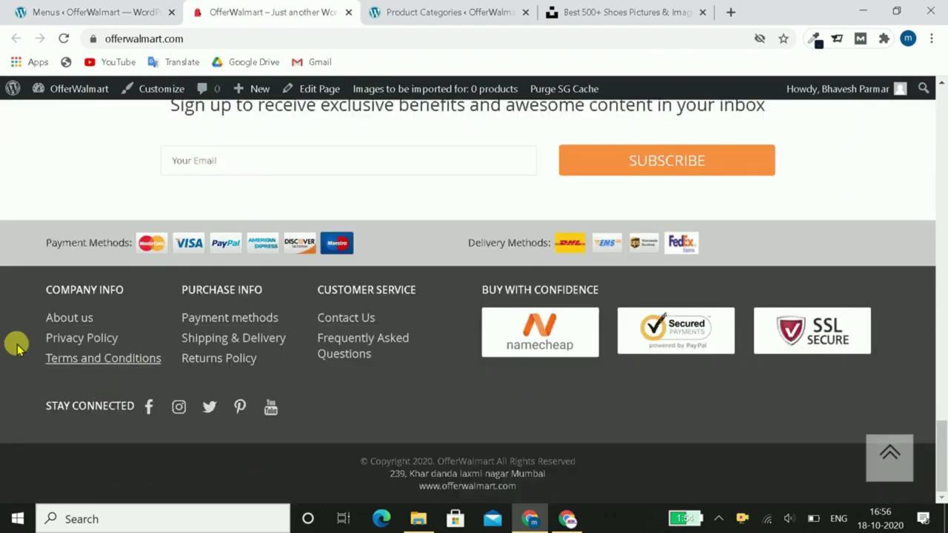
{"action": "scroll", "coordinate": [252, 369], "scroll_direction": "up", "scroll_amount": 8}
{"action": "scroll", "coordinate": [256, 375], "scroll_direction": "down", "scroll_amount": 8}
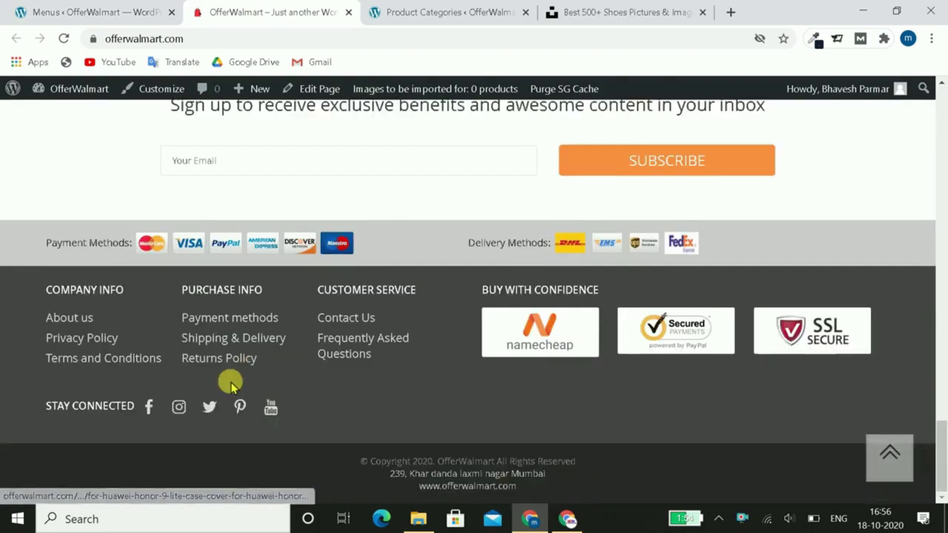
{"action": "scroll", "coordinate": [339, 338], "scroll_direction": "up", "scroll_amount": 5}
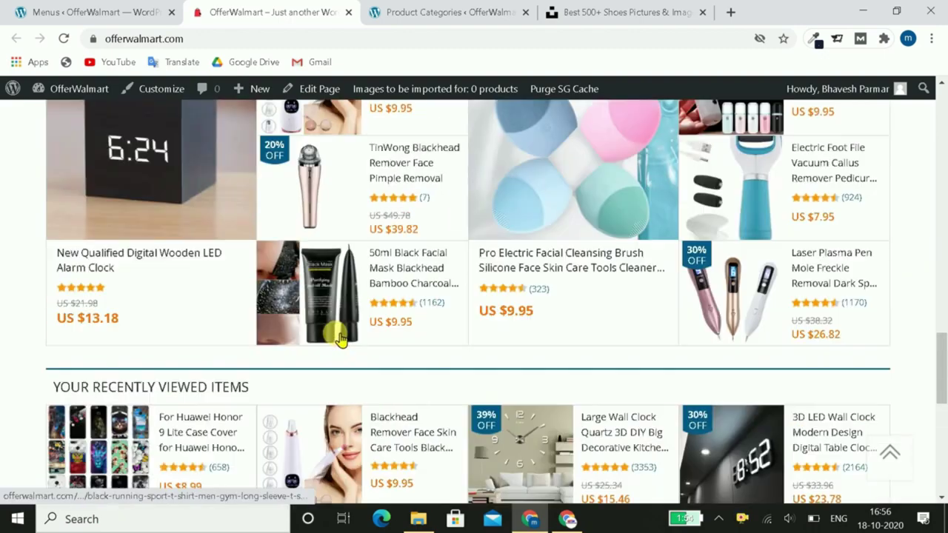
{"action": "scroll", "coordinate": [339, 339], "scroll_direction": "up", "scroll_amount": 10}
{"action": "left_click", "coordinate": [63, 9]}
{"action": "scroll", "coordinate": [231, 362], "scroll_direction": "down", "scroll_amount": 3}
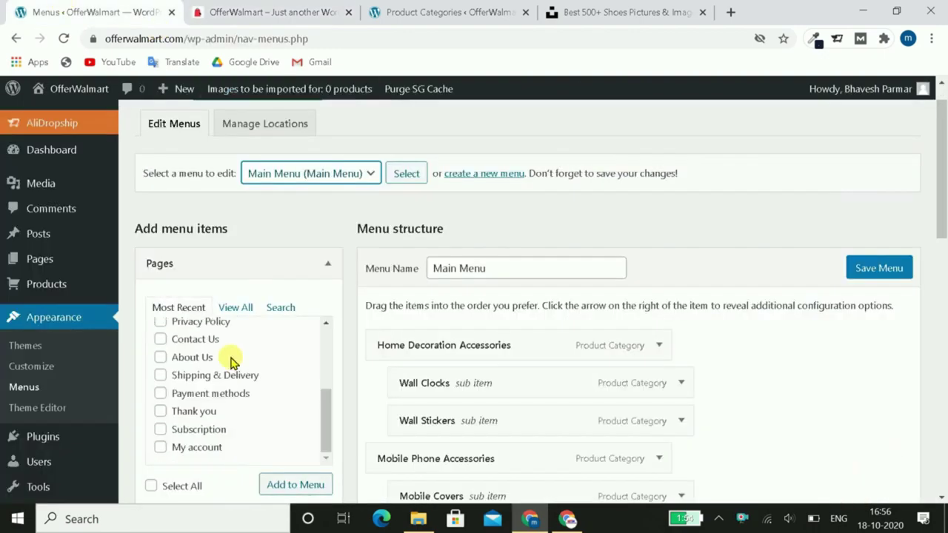
Expand the Custom Links panel and set the link URL to #.
{"action": "scroll", "coordinate": [368, 331], "scroll_direction": "down", "scroll_amount": 9}
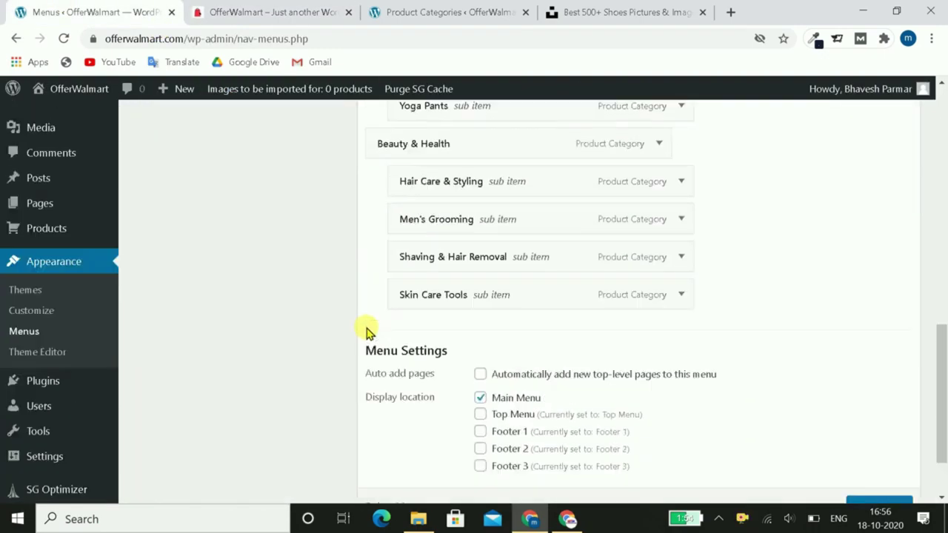
{"action": "scroll", "coordinate": [372, 332], "scroll_direction": "up", "scroll_amount": 5}
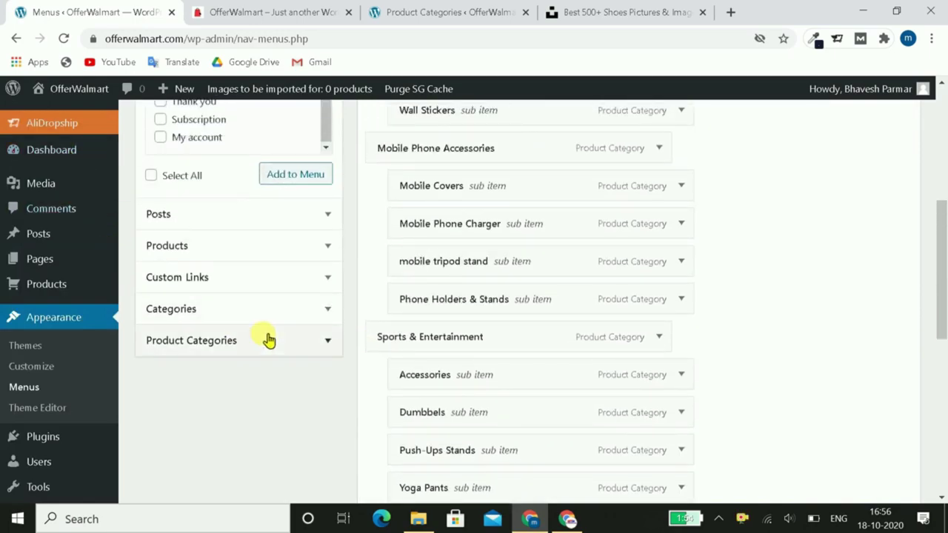
{"action": "left_click", "coordinate": [199, 280]}
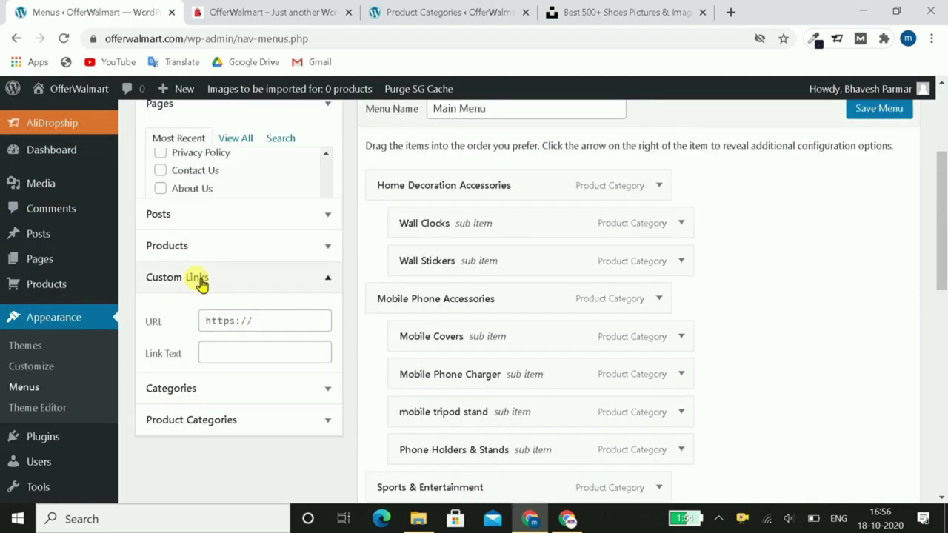
{"action": "left_click", "coordinate": [261, 335]}
{"action": "key", "text": "ctrl+a"}
{"action": "type", "text": "#"}
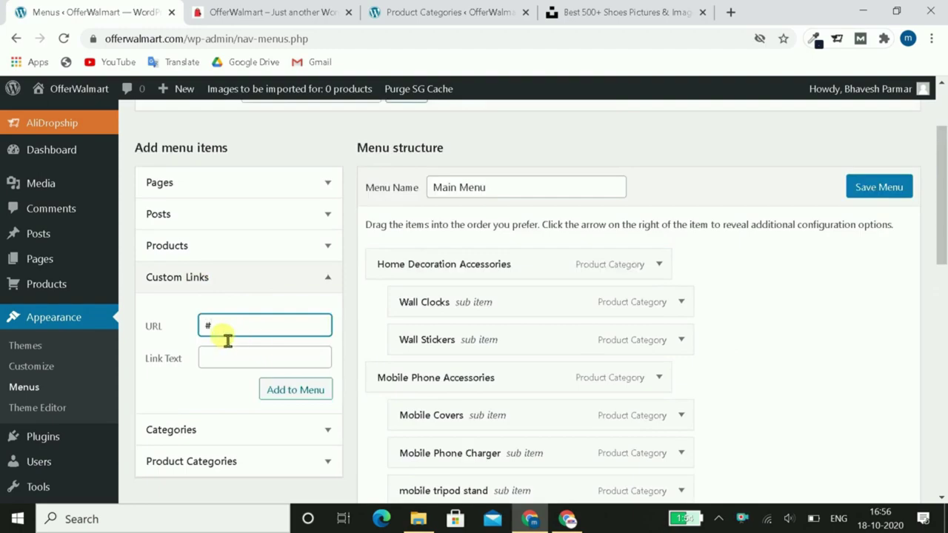
Copy the storefront's mobile tripod stand link and add a Mobile Tripods custom link to the menu.
{"action": "left_click", "coordinate": [276, 7]}
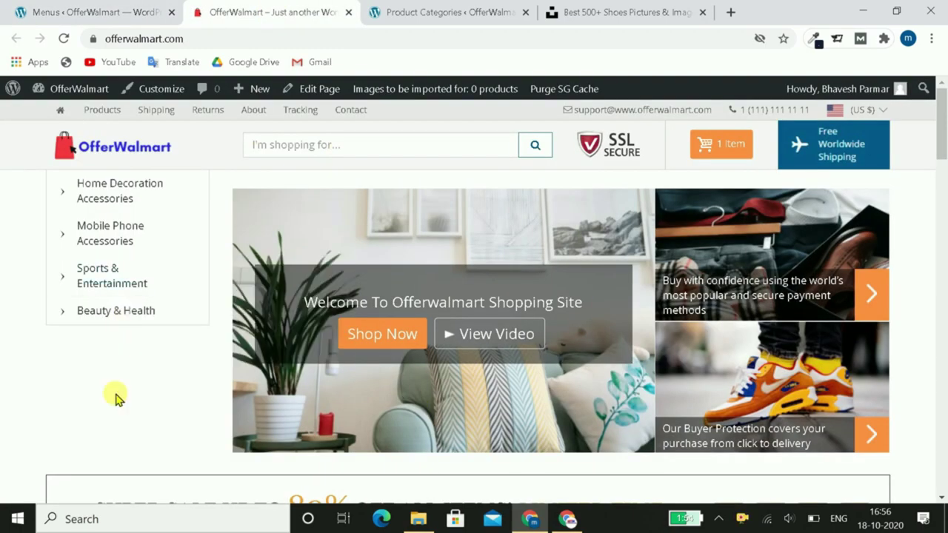
{"action": "left_click", "coordinate": [131, 7]}
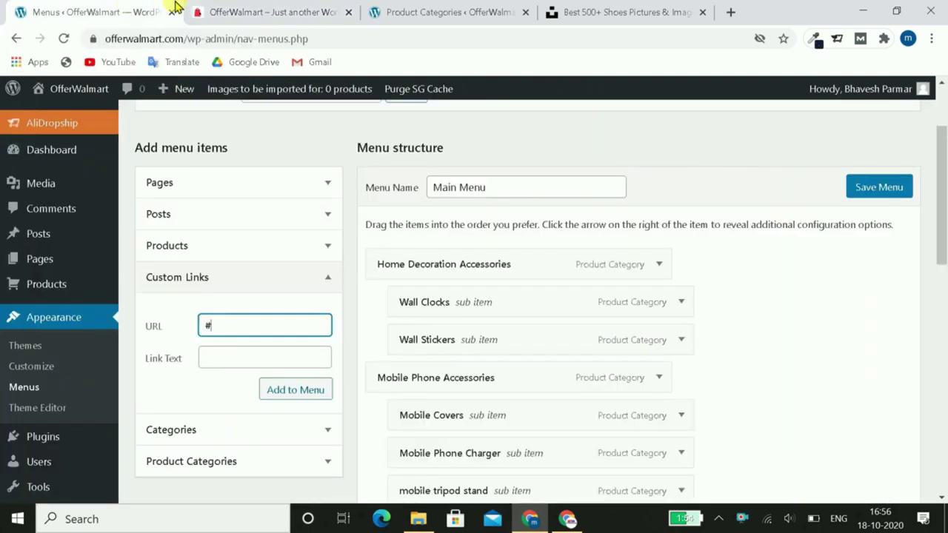
{"action": "left_click", "coordinate": [202, 9]}
{"action": "mouse_move", "coordinate": [143, 240]}
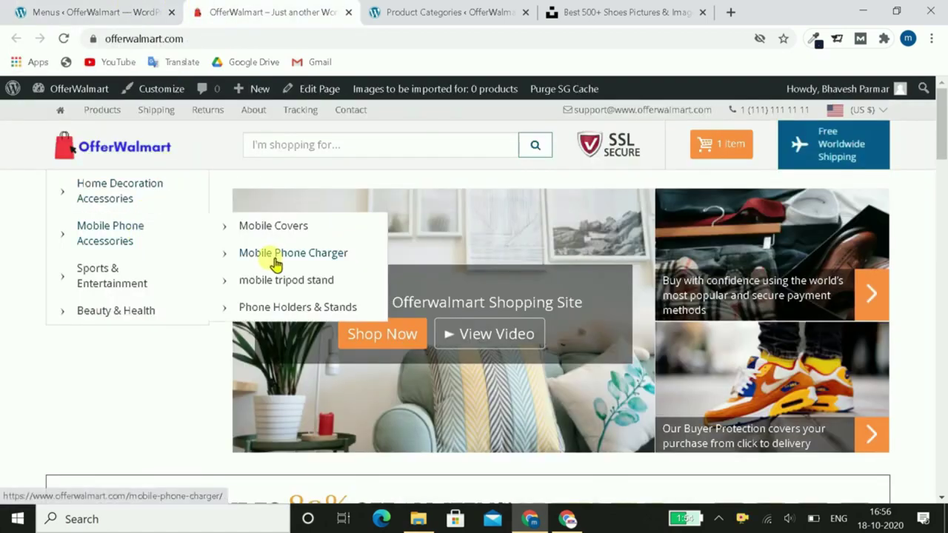
{"action": "right_click", "coordinate": [276, 285]}
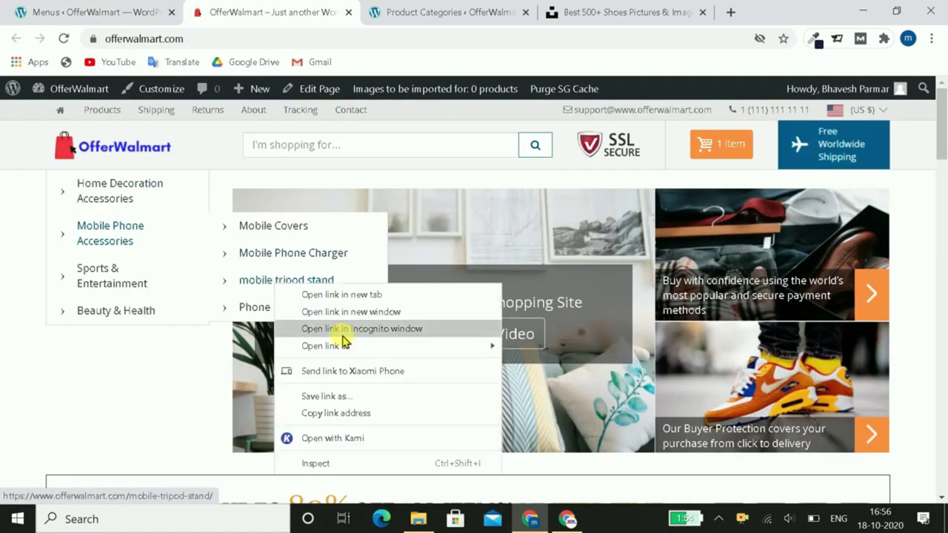
{"action": "left_click", "coordinate": [342, 415]}
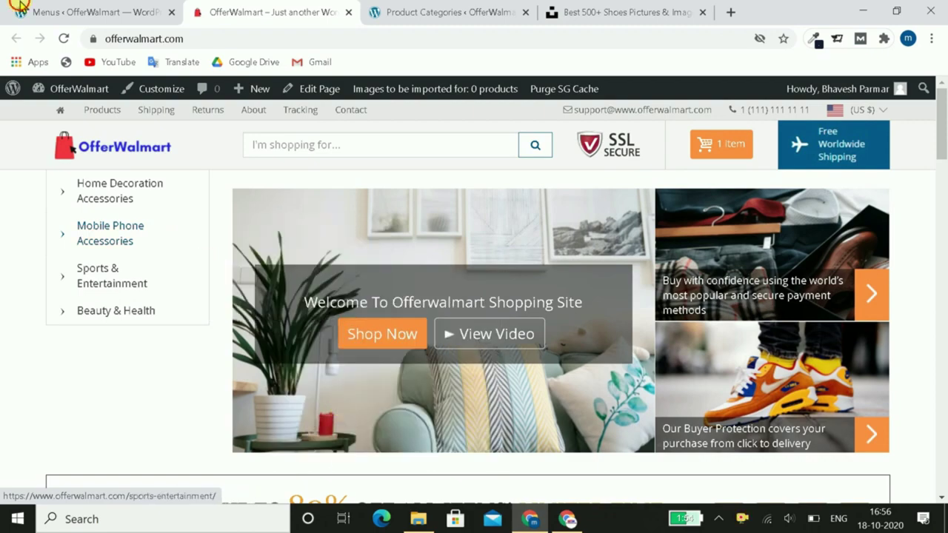
{"action": "key", "text": "ctrl+Page_Up"}
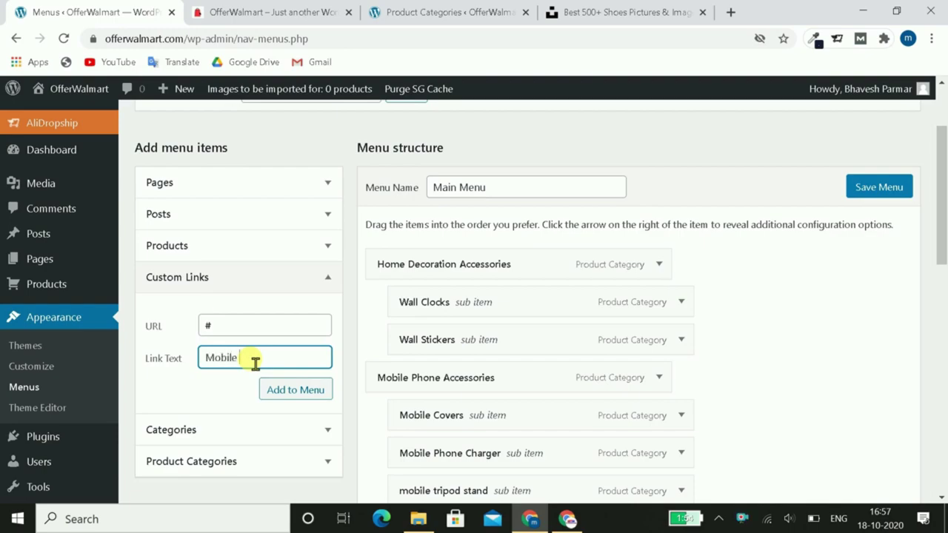
{"action": "left_click", "coordinate": [286, 391]}
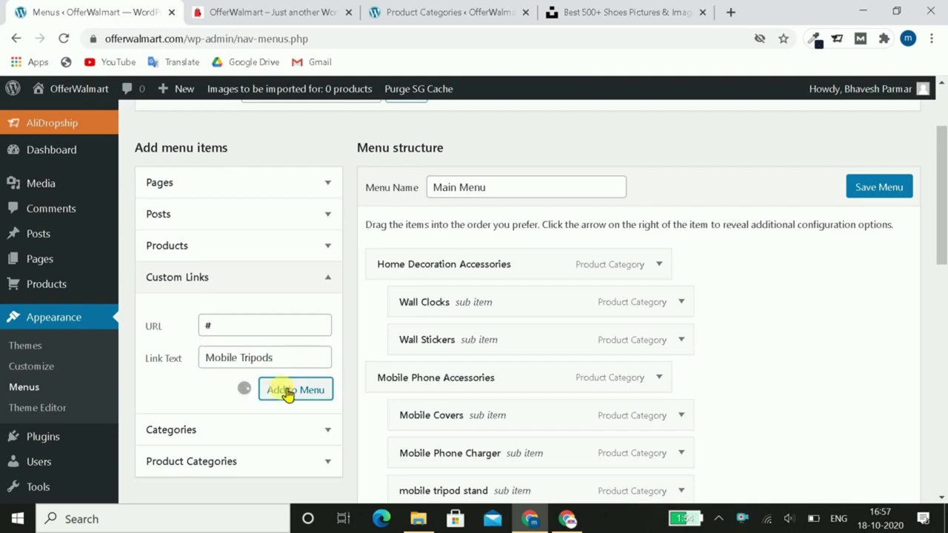
Add a Men's Fashion custom link with URL # to the menu.
{"action": "scroll", "coordinate": [247, 315], "scroll_direction": "down", "scroll_amount": 10}
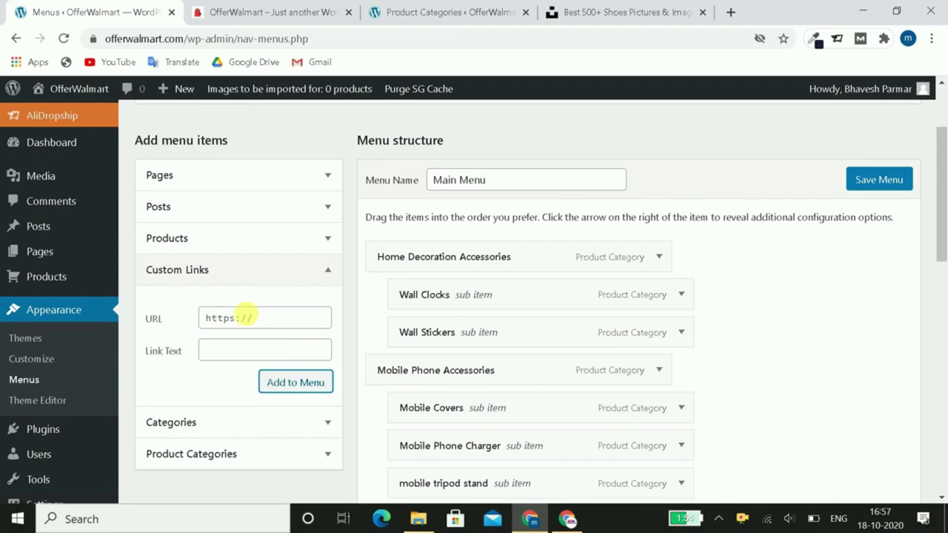
{"action": "scroll", "coordinate": [358, 239], "scroll_direction": "up", "scroll_amount": 10}
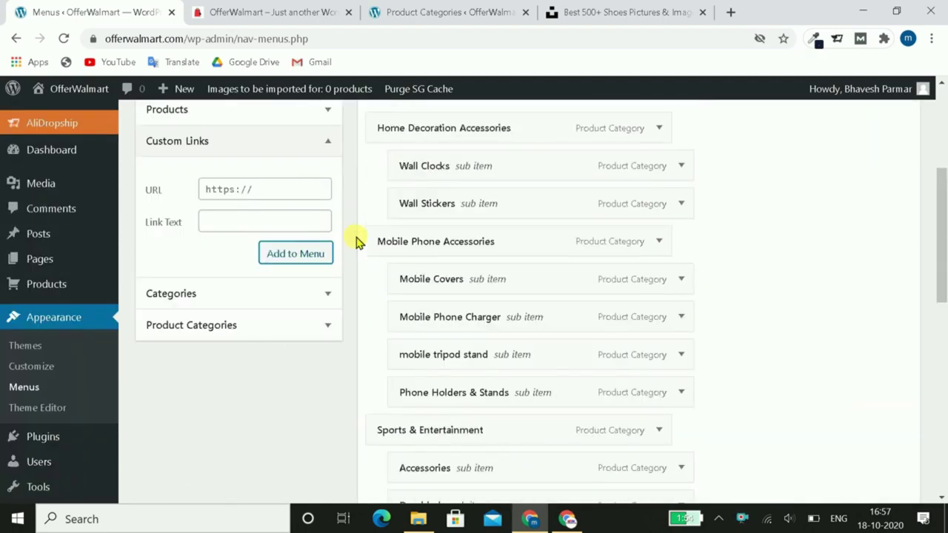
{"action": "left_click", "coordinate": [257, 377]}
{"action": "type", "text": "#"}
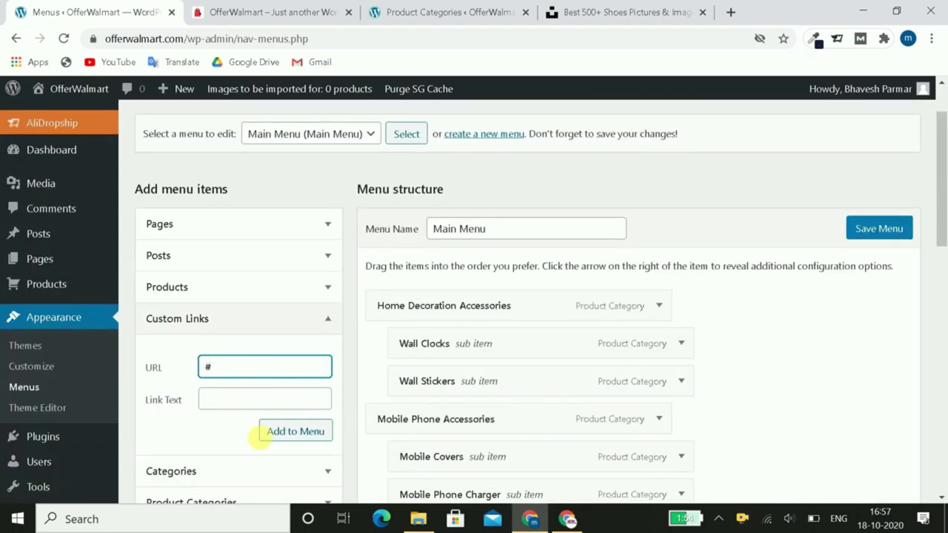
{"action": "left_click", "coordinate": [252, 406]}
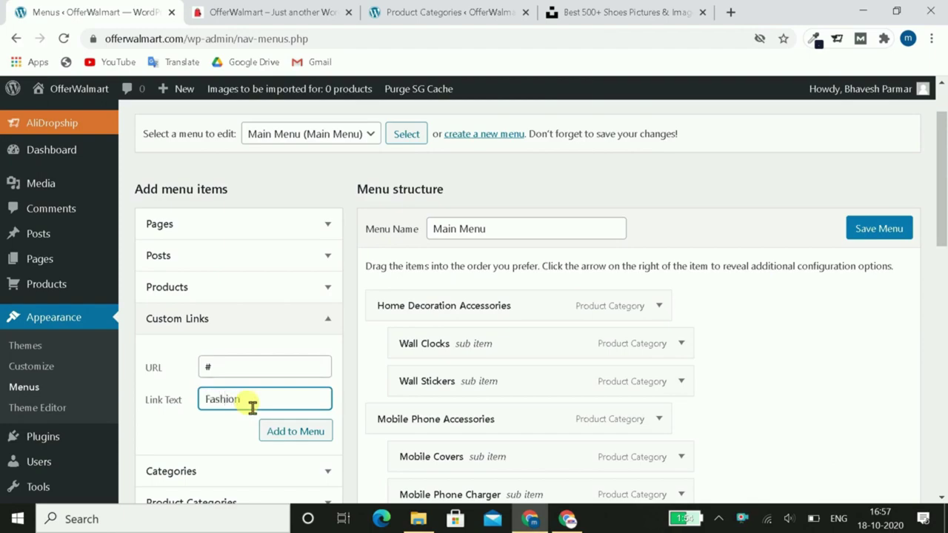
{"action": "type", "text": "Fashion"}
{"action": "double_click", "coordinate": [258, 409]}
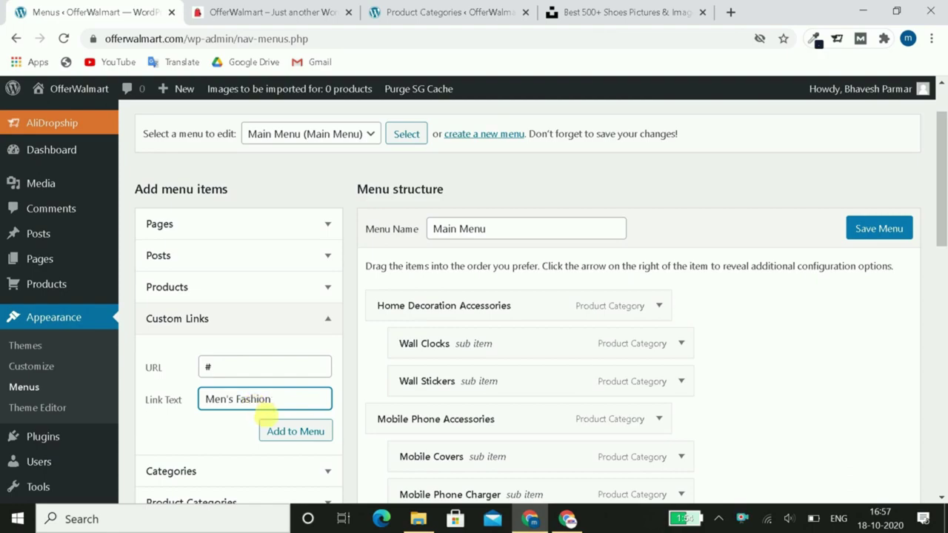
{"action": "left_click", "coordinate": [274, 428]}
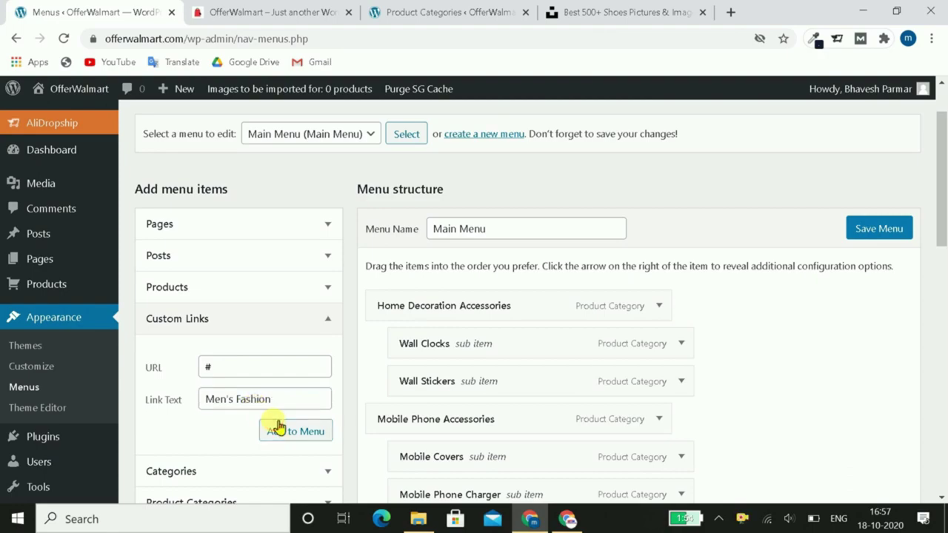
Add an Assessories custom link with URL # and save the Main Menu.
{"action": "left_click", "coordinate": [260, 378]}
{"action": "type", "text": "#"}
{"action": "scroll", "coordinate": [259, 376], "scroll_direction": "down", "scroll_amount": 2}
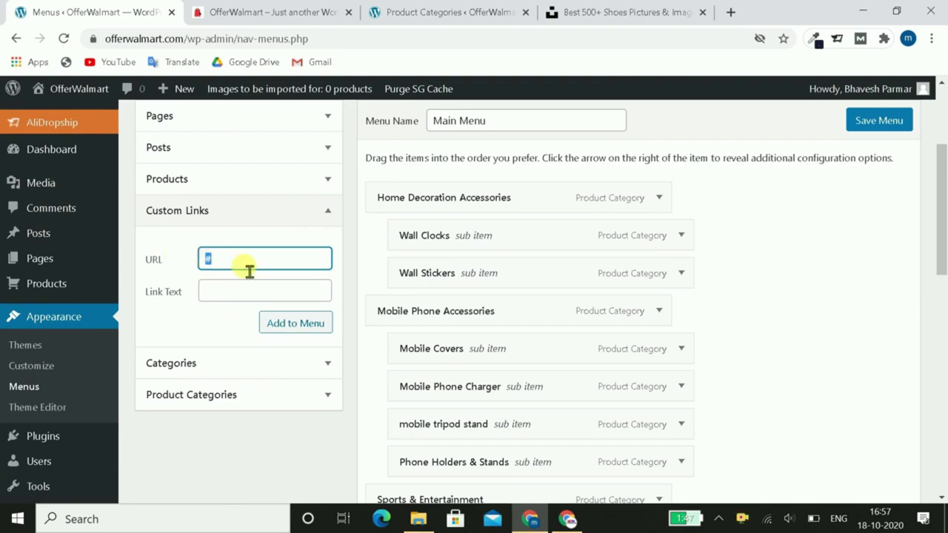
{"action": "left_click", "coordinate": [259, 300]}
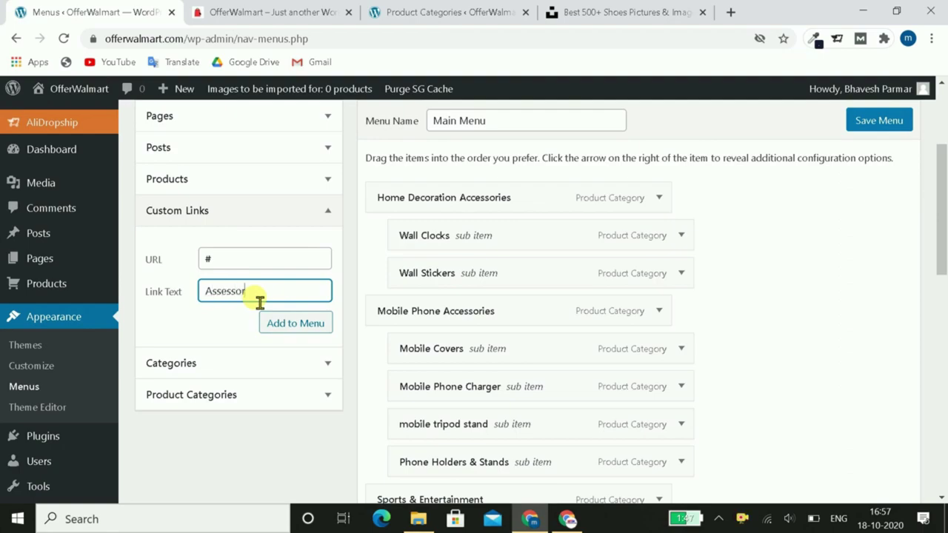
{"action": "left_click", "coordinate": [291, 330]}
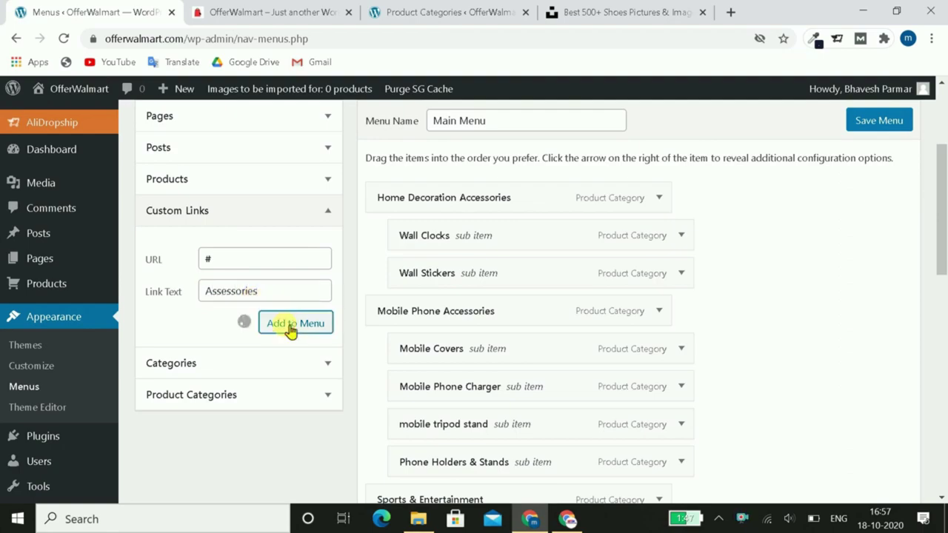
{"action": "scroll", "coordinate": [286, 328], "scroll_direction": "down", "scroll_amount": 10}
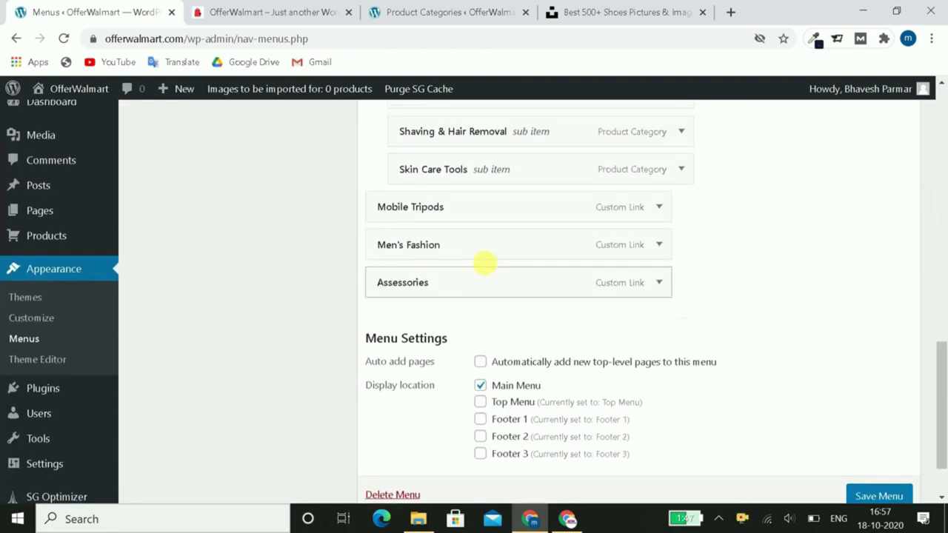
{"action": "scroll", "coordinate": [486, 263], "scroll_direction": "up", "scroll_amount": 15}
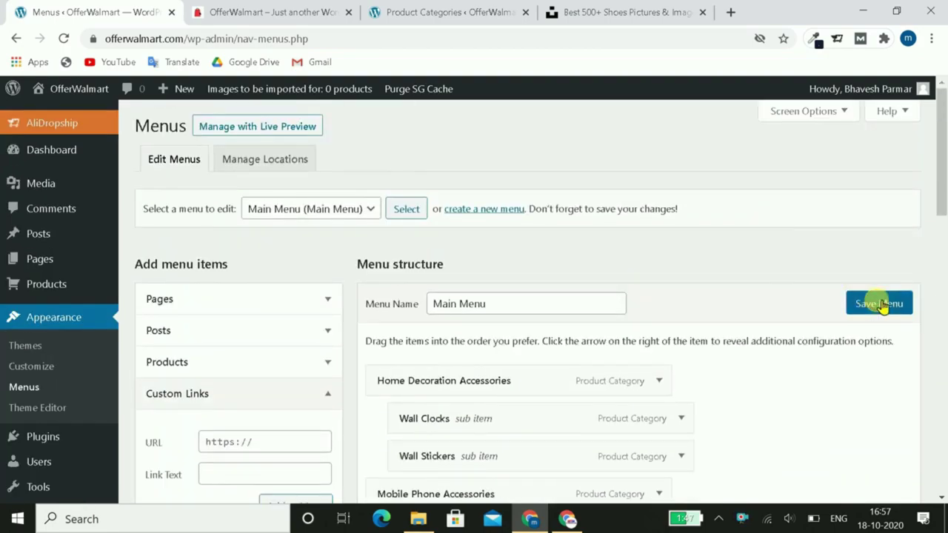
{"action": "left_click", "coordinate": [880, 304]}
Reload the storefront, confirm Mobile Tripods, Men's Fashion and Assessories appear, try Assessories, then return to Menus.
{"action": "left_click", "coordinate": [252, 15]}
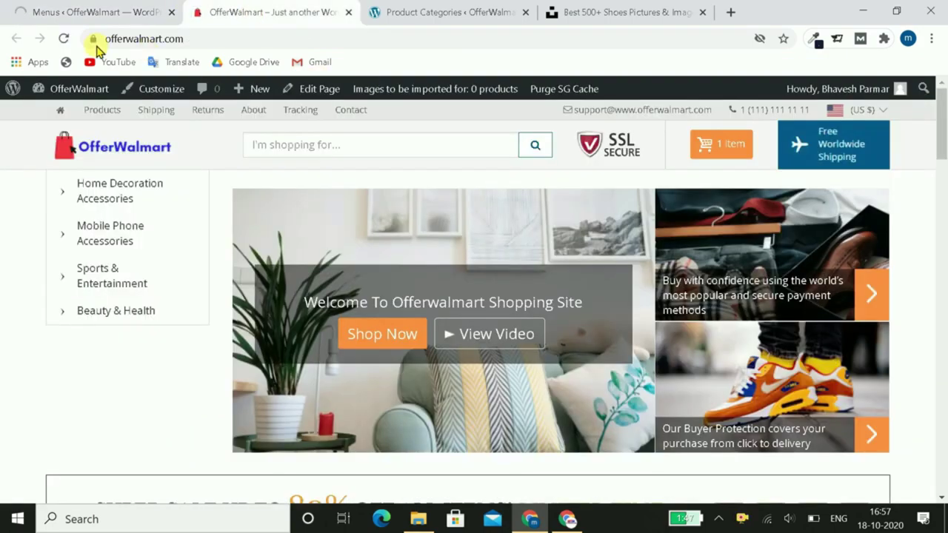
{"action": "left_click", "coordinate": [66, 38]}
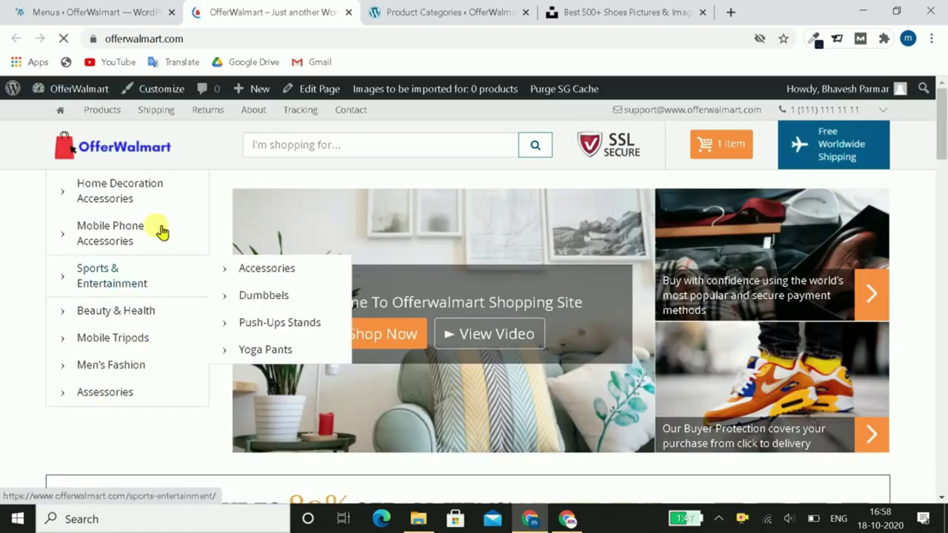
{"action": "left_click", "coordinate": [99, 398]}
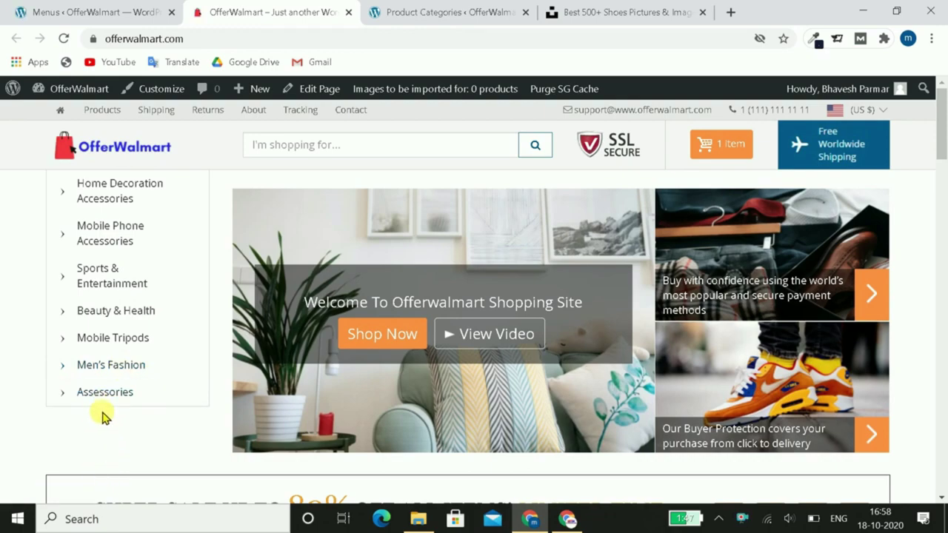
{"action": "left_click", "coordinate": [74, 6]}
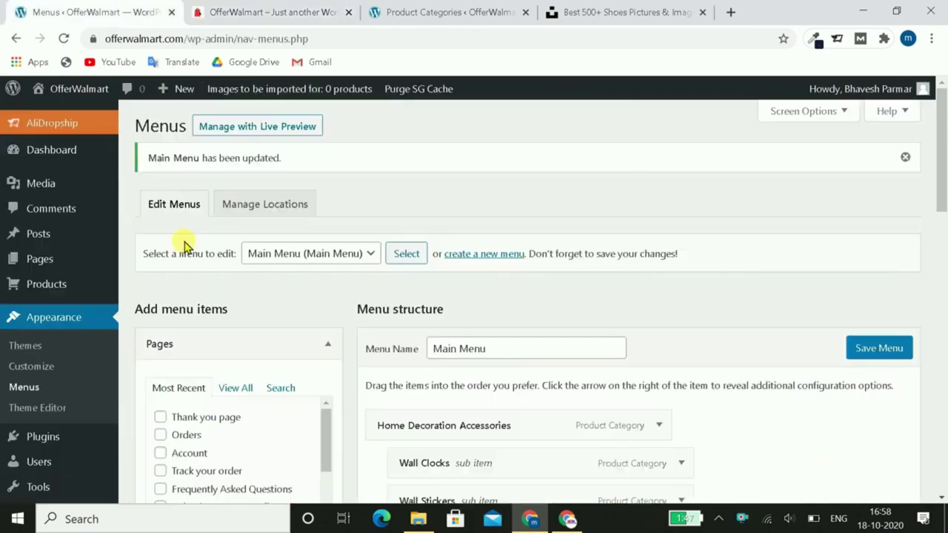
Expand the Custom Links, Post Categories and Product Categories panels, showing all product categories.
{"action": "scroll", "coordinate": [216, 301], "scroll_direction": "down", "scroll_amount": 3}
{"action": "scroll", "coordinate": [217, 299], "scroll_direction": "down", "scroll_amount": 2}
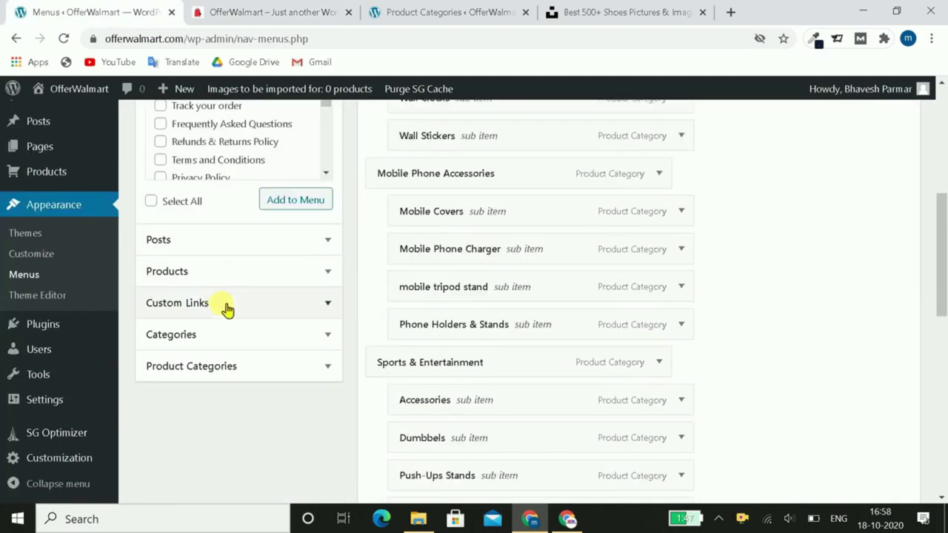
{"action": "left_click", "coordinate": [217, 310]}
{"action": "scroll", "coordinate": [222, 352], "scroll_direction": "down", "scroll_amount": 2}
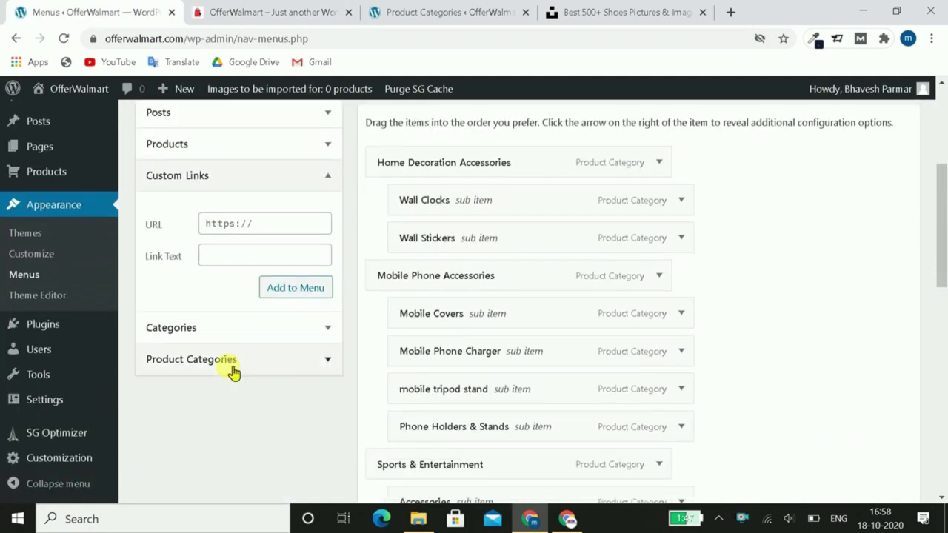
{"action": "left_click", "coordinate": [201, 330]}
{"action": "scroll", "coordinate": [220, 341], "scroll_direction": "down", "scroll_amount": 2}
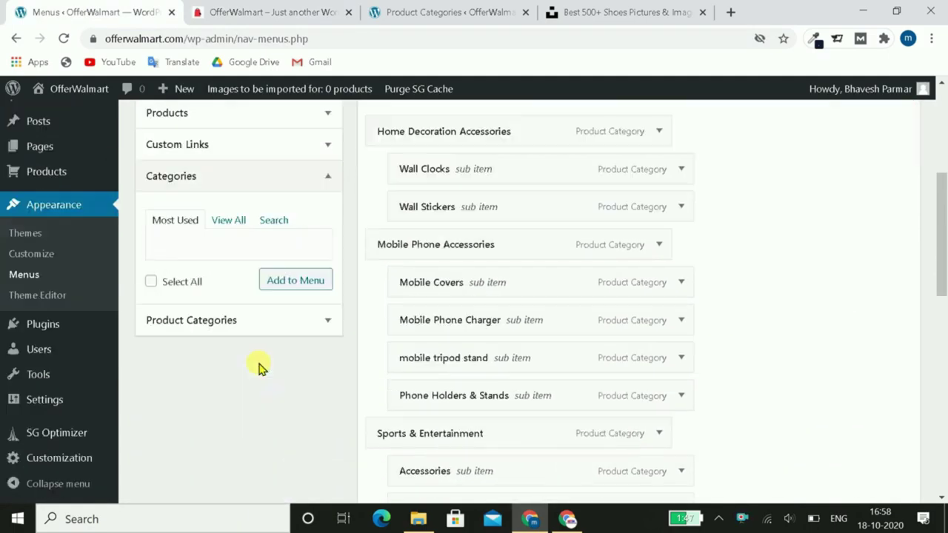
{"action": "left_click", "coordinate": [226, 222]}
{"action": "left_click", "coordinate": [226, 326]}
{"action": "left_click", "coordinate": [229, 370]}
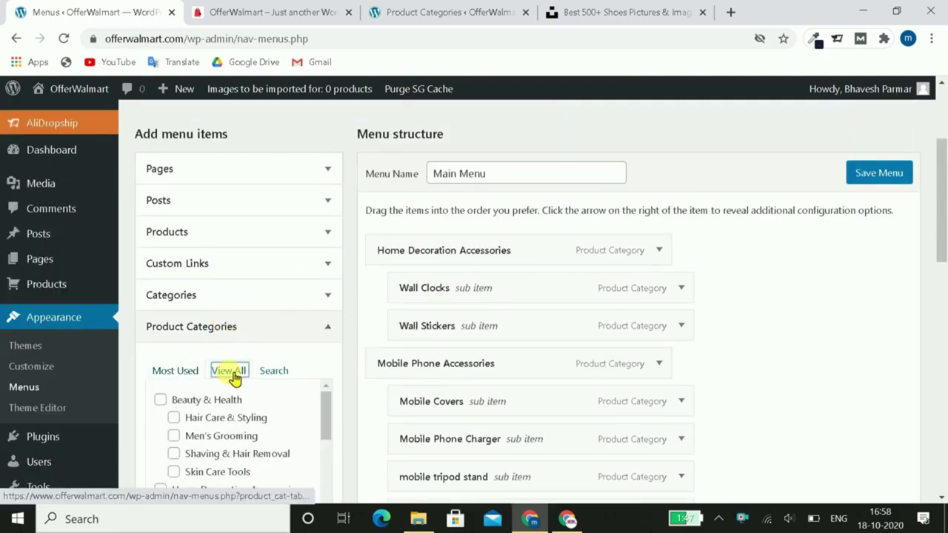
Tick the Dumbbels product category for the Main Menu and save the menu.
{"action": "scroll", "coordinate": [211, 352], "scroll_direction": "down", "scroll_amount": 2}
{"action": "scroll", "coordinate": [193, 345], "scroll_direction": "down", "scroll_amount": 1}
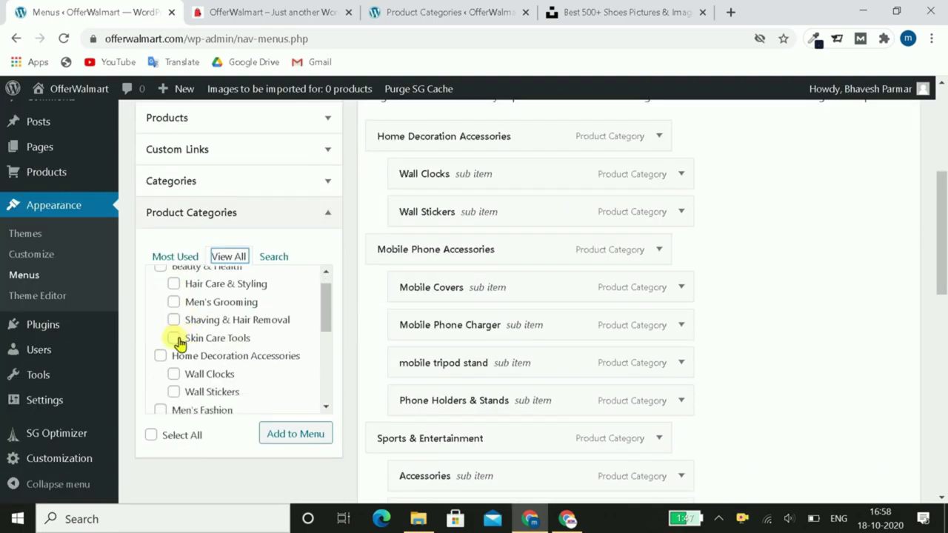
{"action": "scroll", "coordinate": [179, 342], "scroll_direction": "down", "scroll_amount": 5}
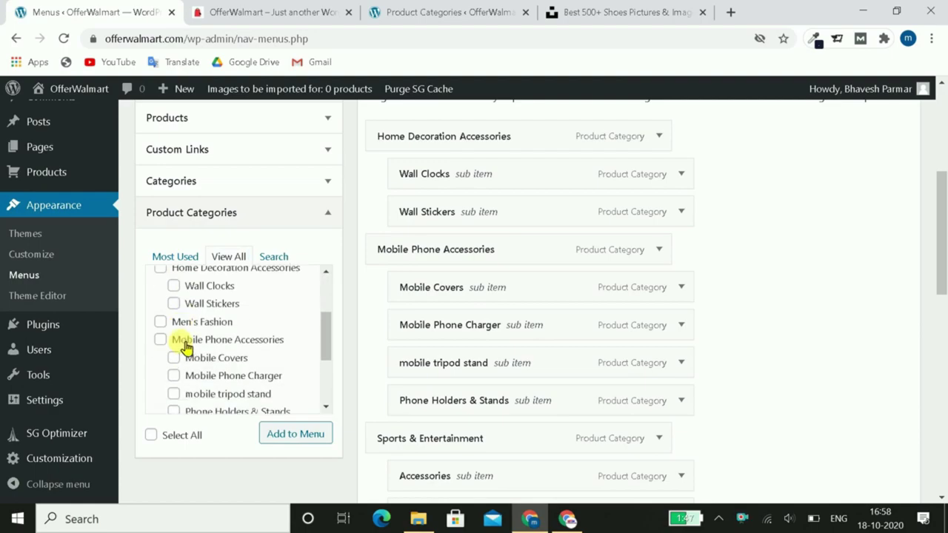
{"action": "scroll", "coordinate": [189, 363], "scroll_direction": "down", "scroll_amount": 1}
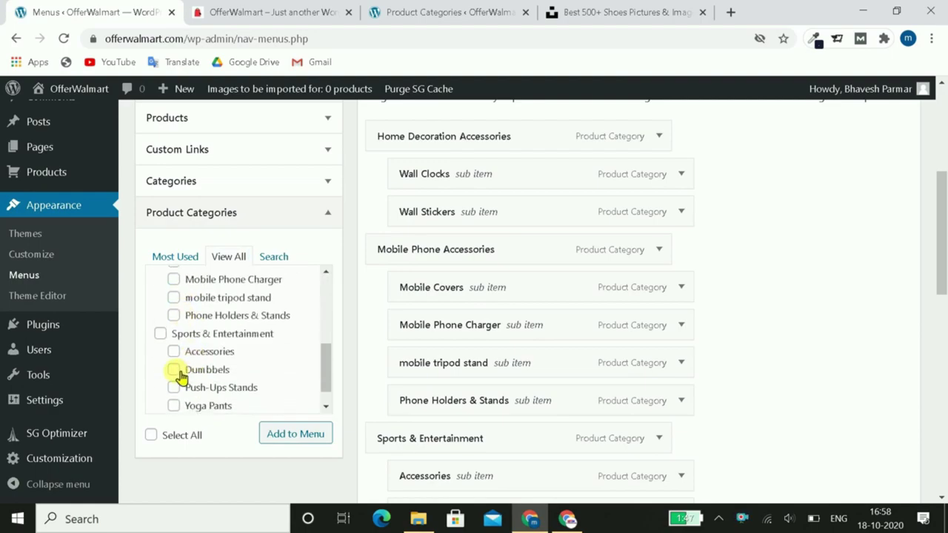
{"action": "left_click", "coordinate": [178, 373]}
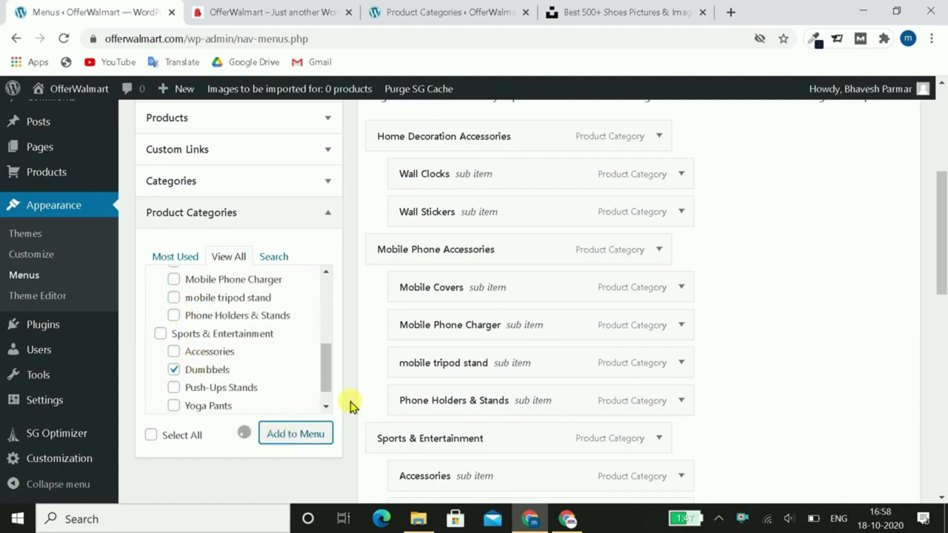
{"action": "scroll", "coordinate": [351, 404], "scroll_direction": "down", "scroll_amount": 11}
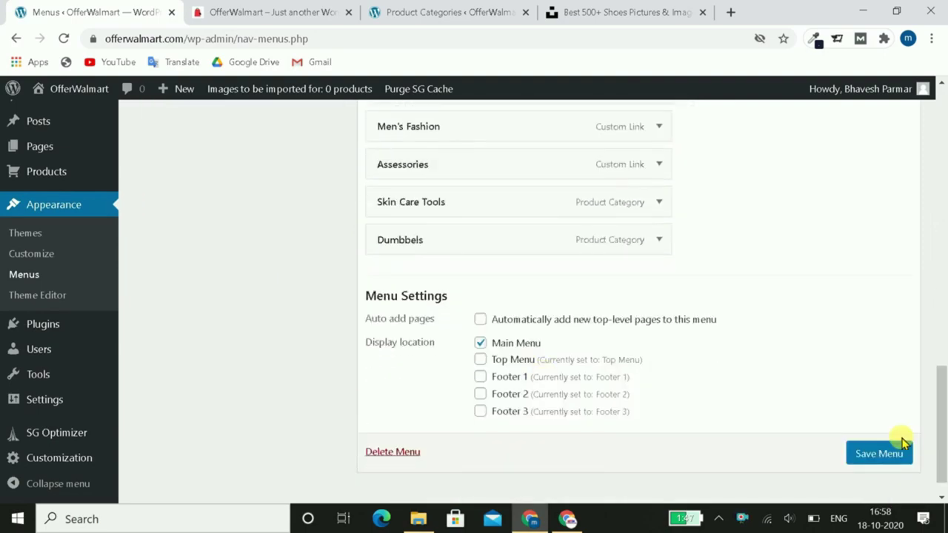
{"action": "left_click", "coordinate": [879, 453]}
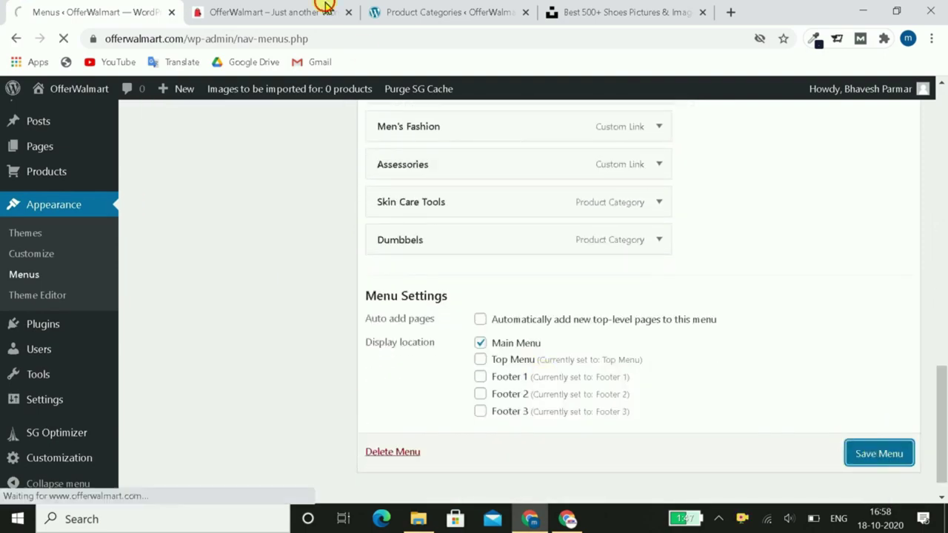
Reload the storefront to check Skin Care Tools and Dumbbels in the menu, then browse the Assessories category.
{"action": "left_click", "coordinate": [318, 12]}
{"action": "left_click", "coordinate": [71, 42]}
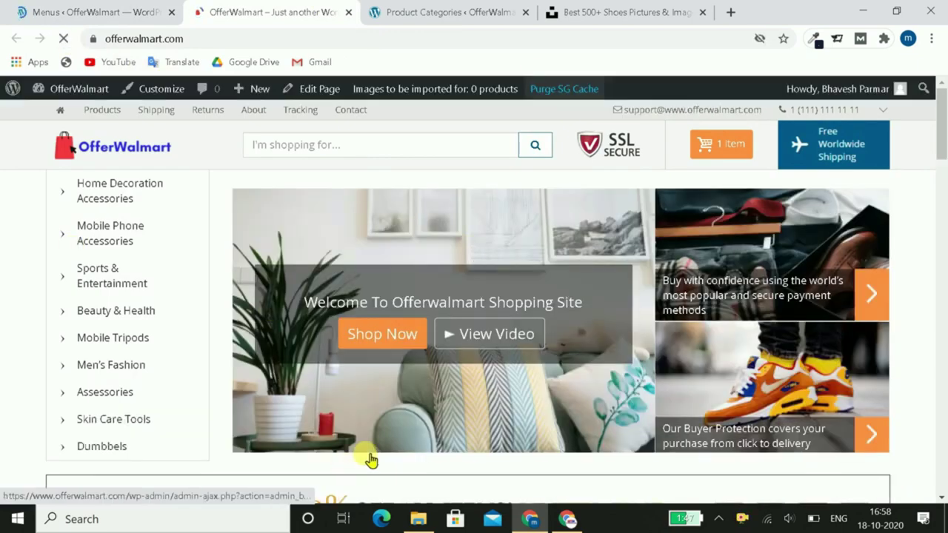
{"action": "left_click", "coordinate": [123, 401]}
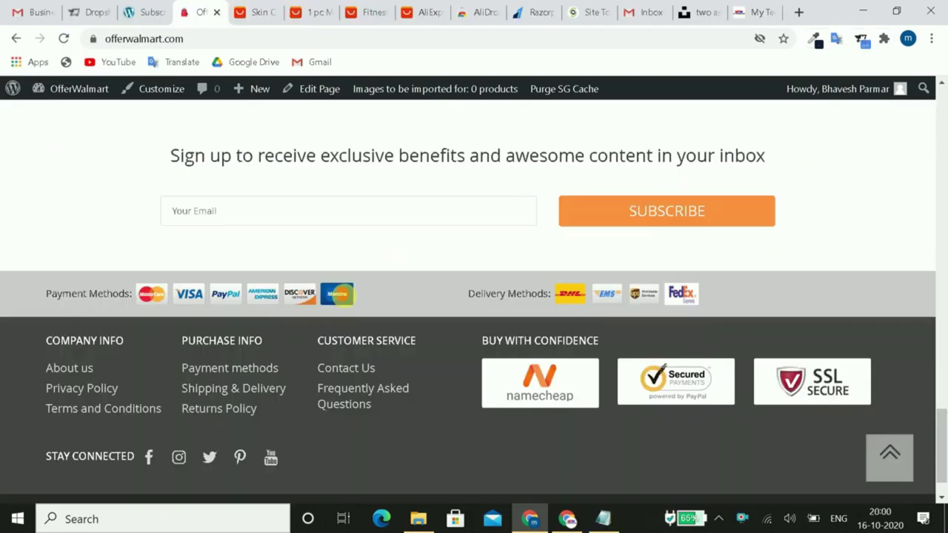
{"action": "scroll", "coordinate": [356, 304], "scroll_direction": "down", "scroll_amount": 1}
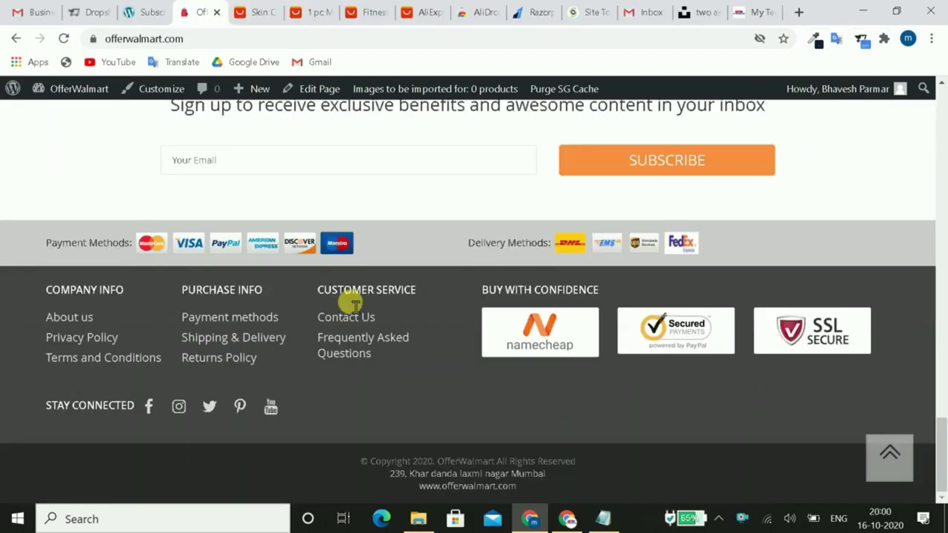
{"action": "scroll", "coordinate": [355, 304], "scroll_direction": "up", "scroll_amount": 20}
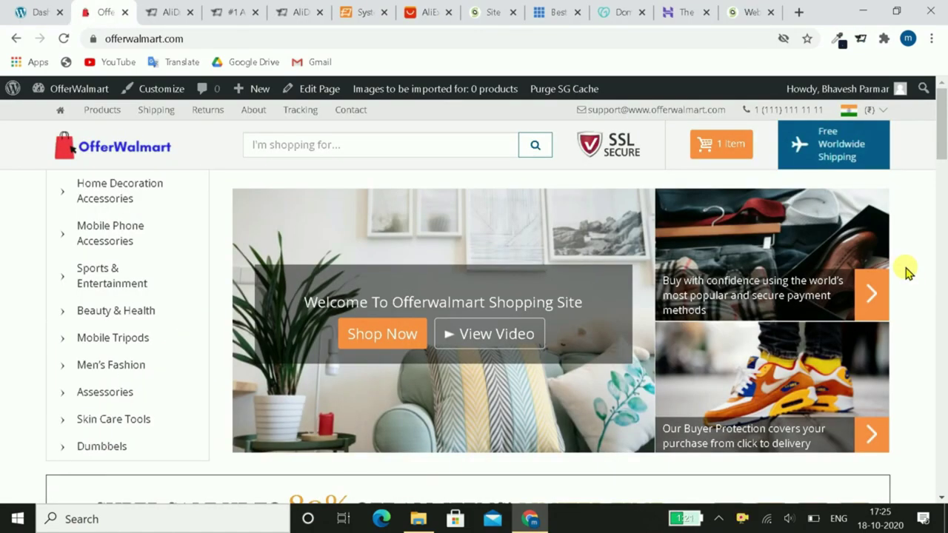
{"action": "left_click_drag", "start_coordinate": [944, 154], "coordinate": [943, 349]}
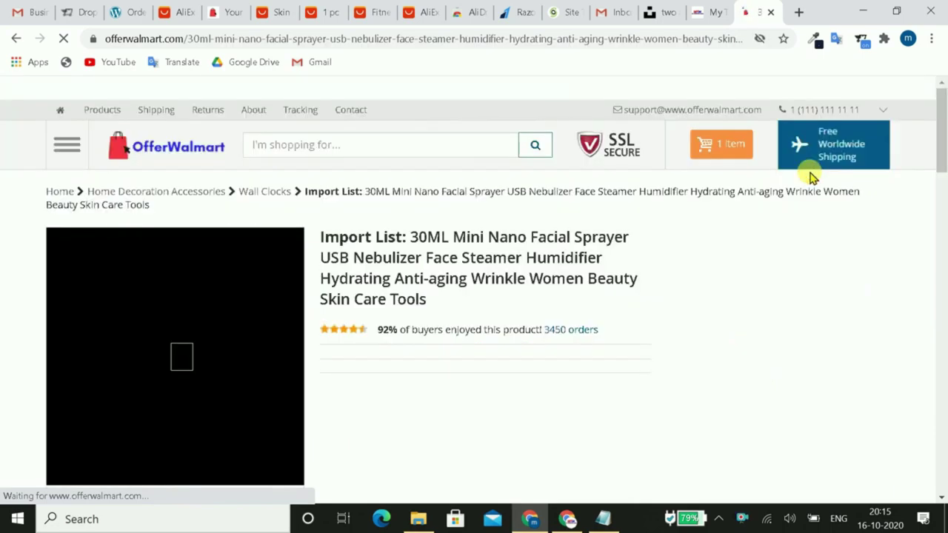
{"action": "scroll", "coordinate": [518, 292], "scroll_direction": "down", "scroll_amount": 1}
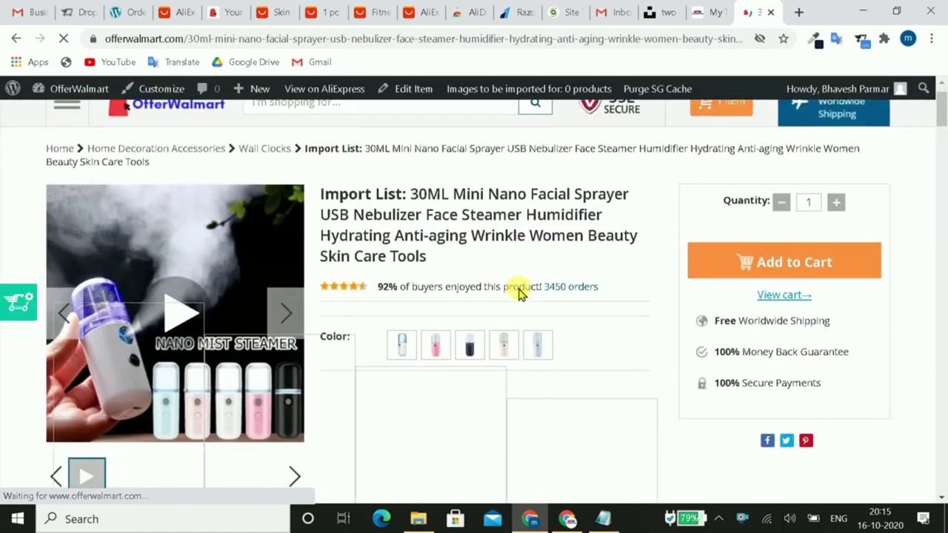
{"action": "scroll", "coordinate": [435, 337], "scroll_direction": "down", "scroll_amount": 1}
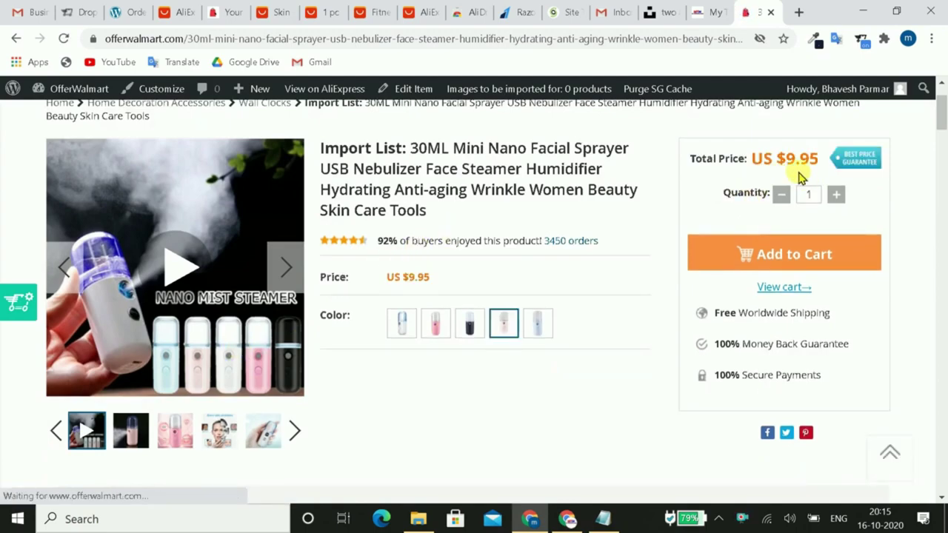
{"action": "scroll", "coordinate": [408, 351], "scroll_direction": "down", "scroll_amount": 10}
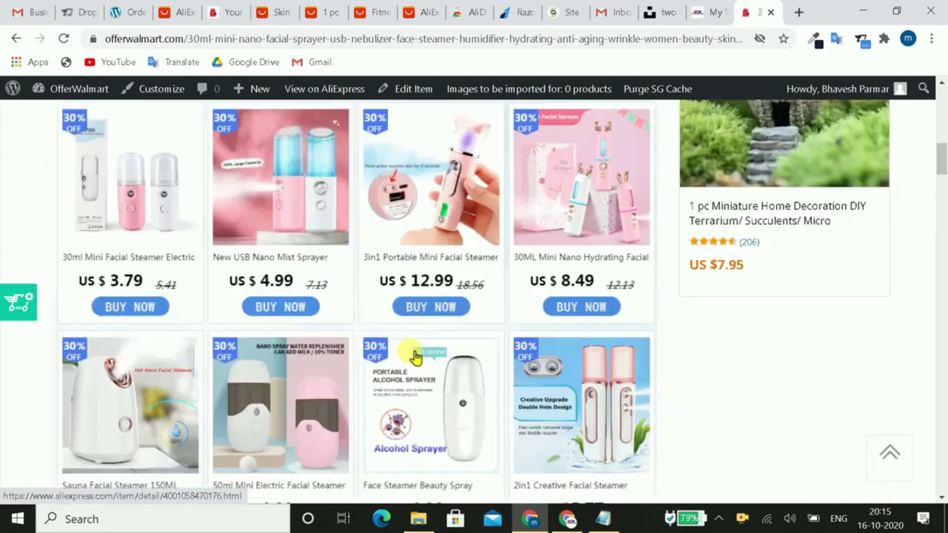
{"action": "scroll", "coordinate": [413, 353], "scroll_direction": "up", "scroll_amount": 5}
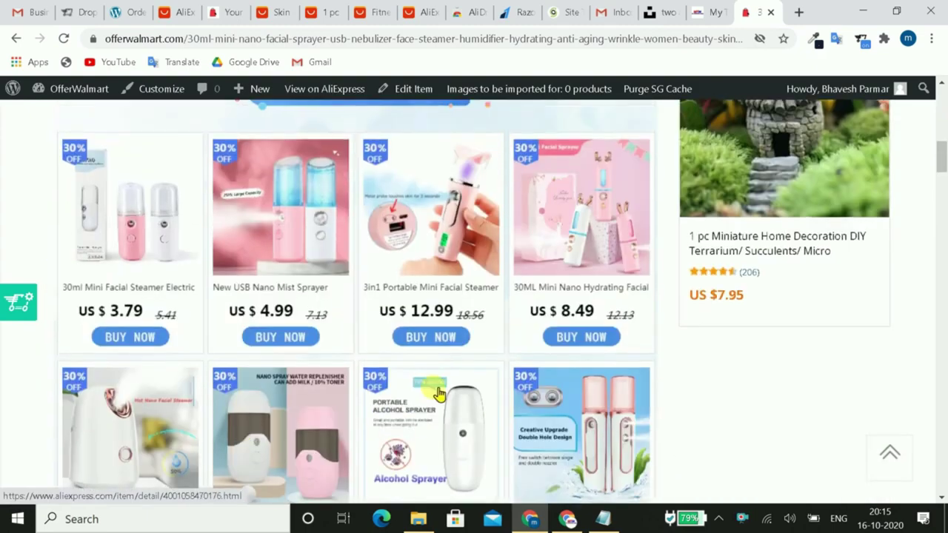
{"action": "scroll", "coordinate": [434, 390], "scroll_direction": "down", "scroll_amount": 4}
{"action": "scroll", "coordinate": [436, 386], "scroll_direction": "down", "scroll_amount": 6}
{"action": "scroll", "coordinate": [432, 382], "scroll_direction": "up", "scroll_amount": 4}
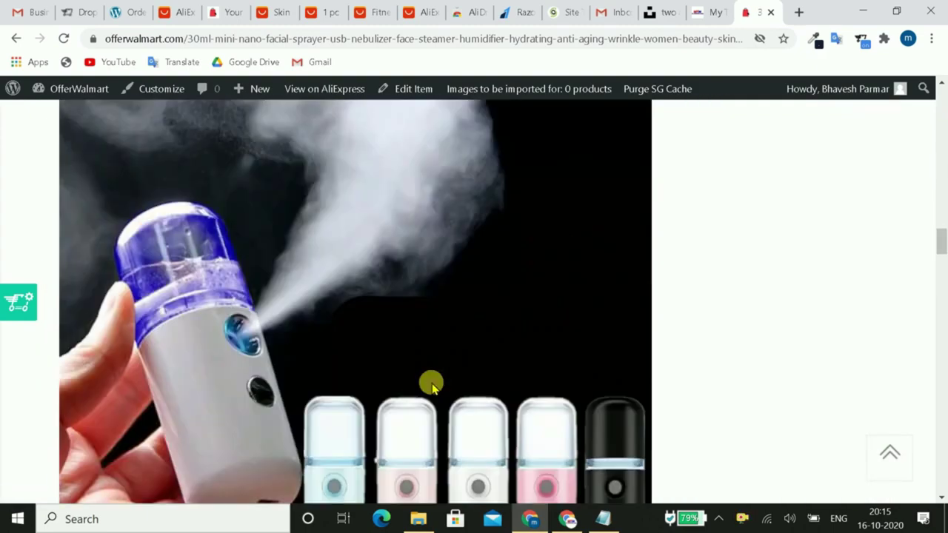
{"action": "scroll", "coordinate": [436, 385], "scroll_direction": "up", "scroll_amount": 10}
Add the Mini Nano Facial Sprayer to the cart and remove the LED wall clock at checkout.
{"action": "scroll", "coordinate": [432, 386], "scroll_direction": "down", "scroll_amount": 1}
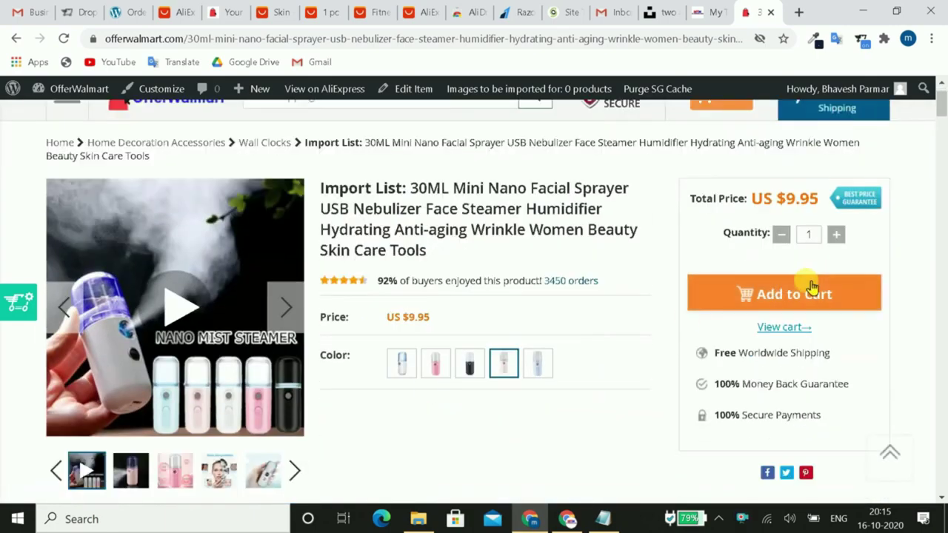
{"action": "left_click", "coordinate": [787, 296]}
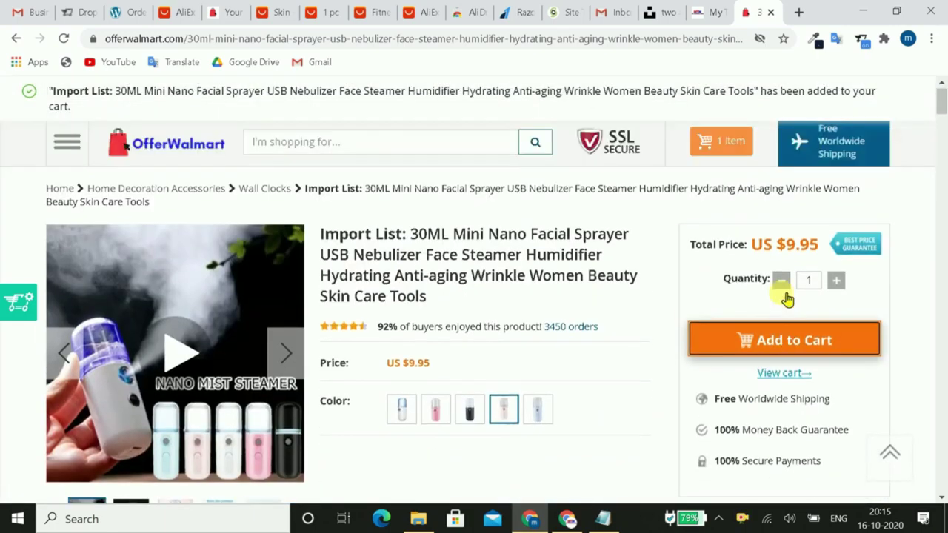
{"action": "left_click", "coordinate": [722, 155]}
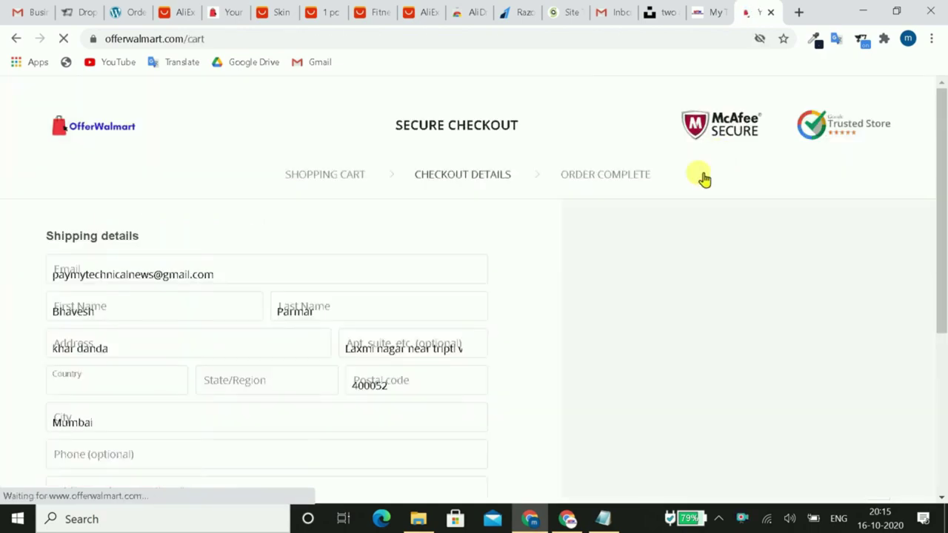
{"action": "scroll", "coordinate": [670, 279], "scroll_direction": "down", "scroll_amount": 1}
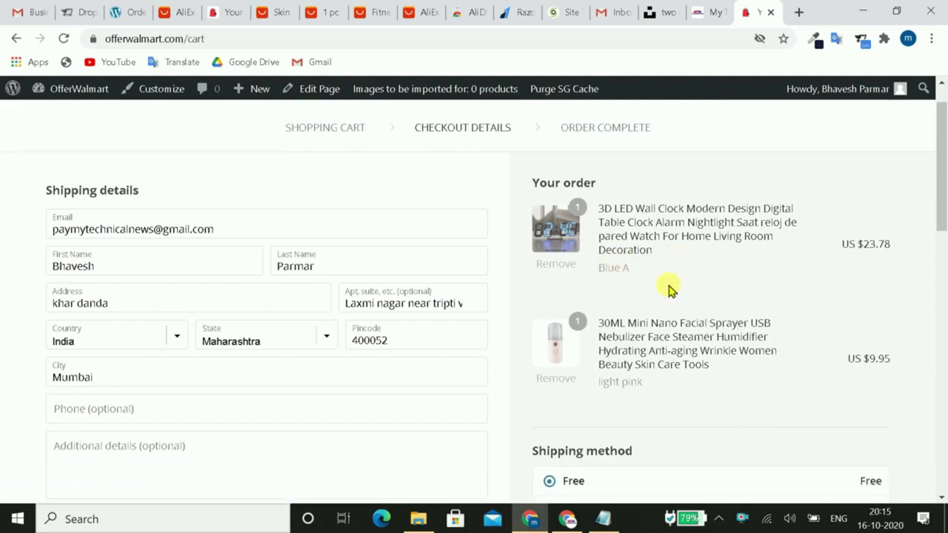
{"action": "left_click", "coordinate": [563, 246]}
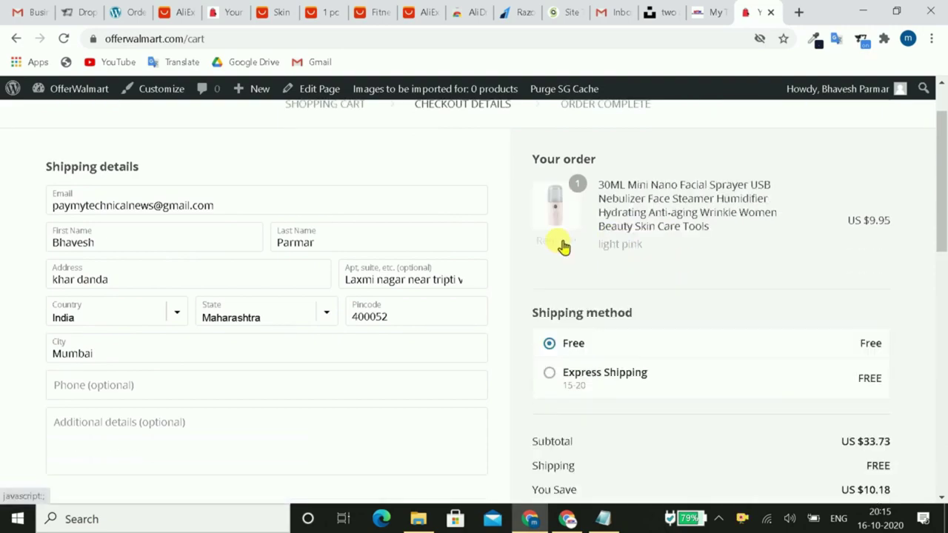
Start entering the customer's shipping details in the checkout form fields.
{"action": "scroll", "coordinate": [526, 275], "scroll_direction": "down", "scroll_amount": 2}
{"action": "scroll", "coordinate": [572, 274], "scroll_direction": "up", "scroll_amount": 1}
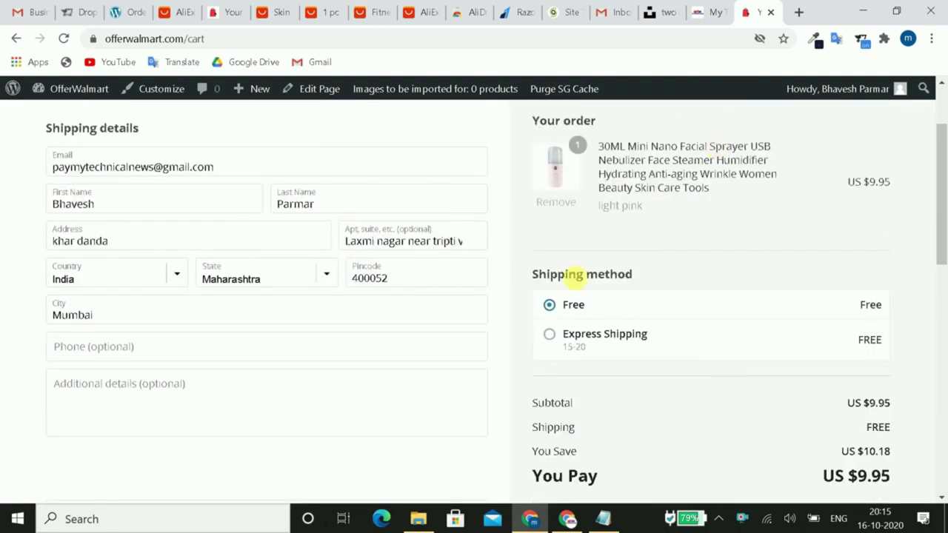
{"action": "scroll", "coordinate": [699, 307], "scroll_direction": "down", "scroll_amount": 2}
{"action": "left_click", "coordinate": [232, 289]}
{"action": "scroll", "coordinate": [231, 289], "scroll_direction": "up", "scroll_amount": 3}
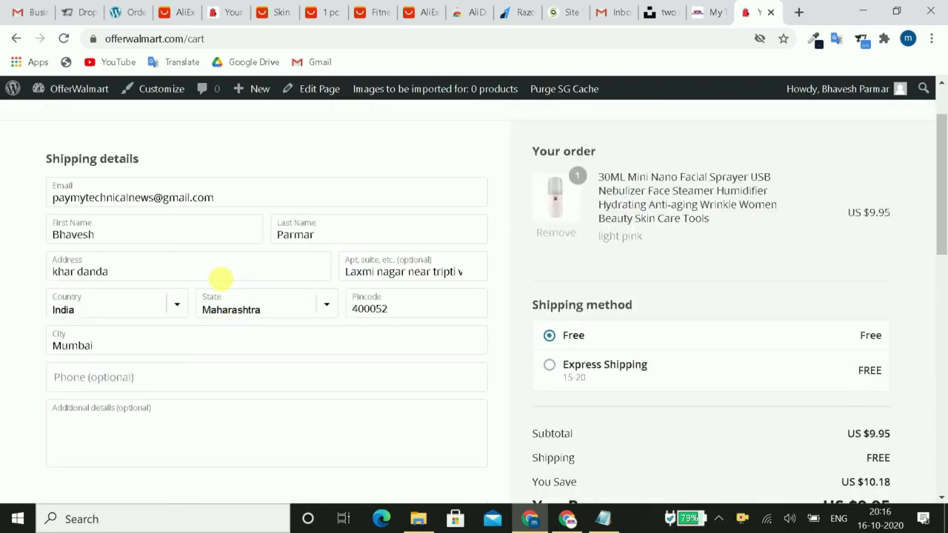
{"action": "left_click", "coordinate": [94, 230]}
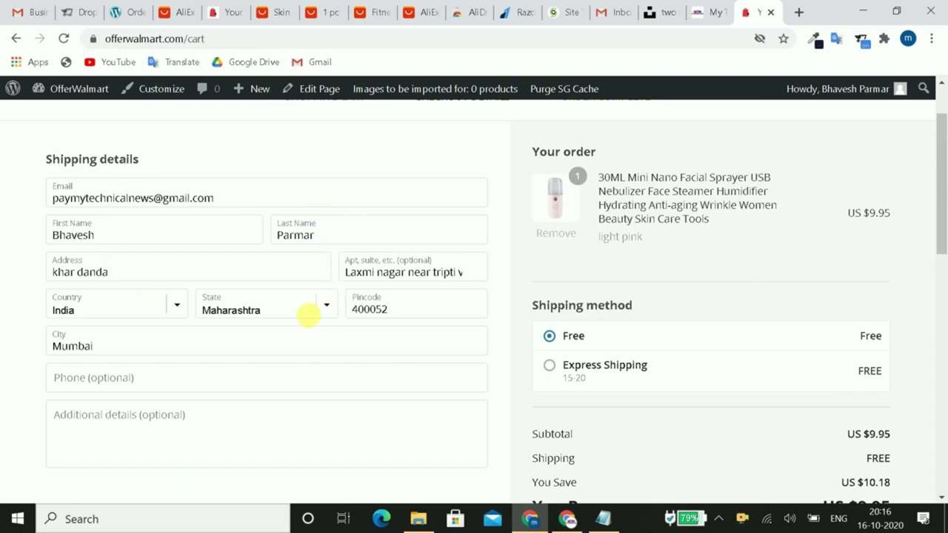
Enter a phone number, choose PayPal as the payment method, and submit the order.
{"action": "left_click", "coordinate": [161, 389]}
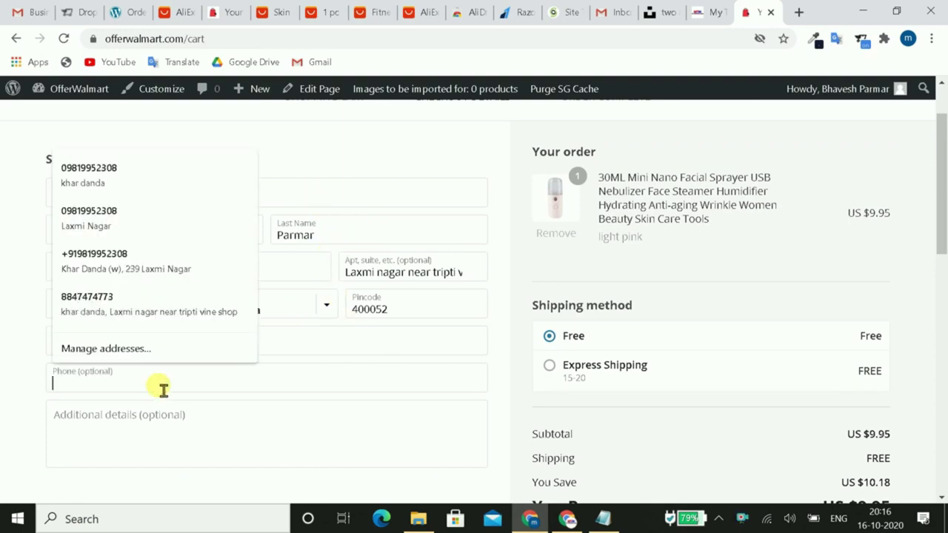
{"action": "type", "text": "1234567891"}
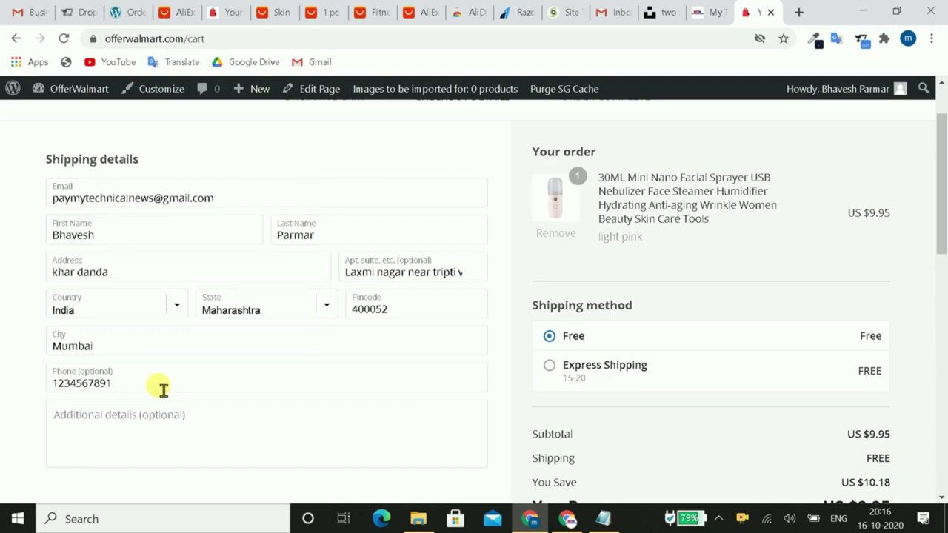
{"action": "scroll", "coordinate": [163, 389], "scroll_direction": "down", "scroll_amount": 4}
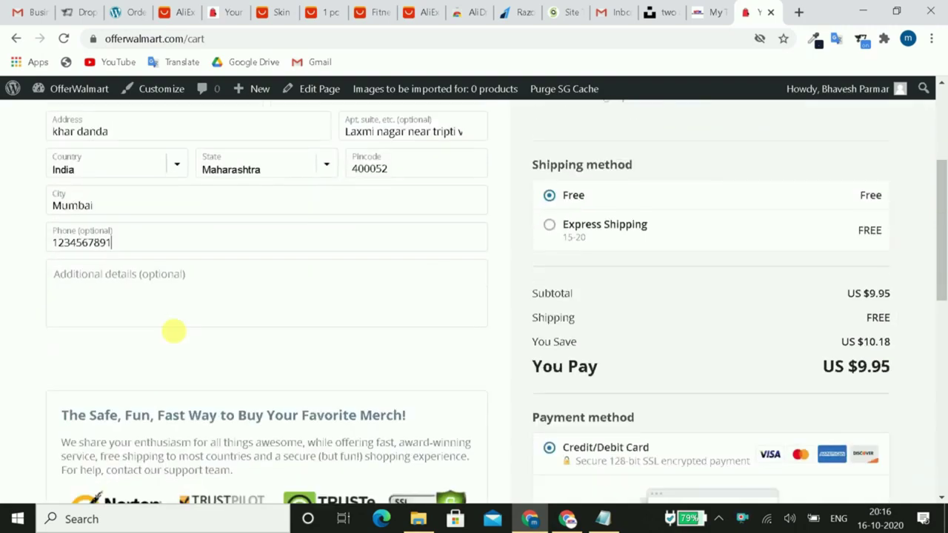
{"action": "scroll", "coordinate": [666, 297], "scroll_direction": "down", "scroll_amount": 3}
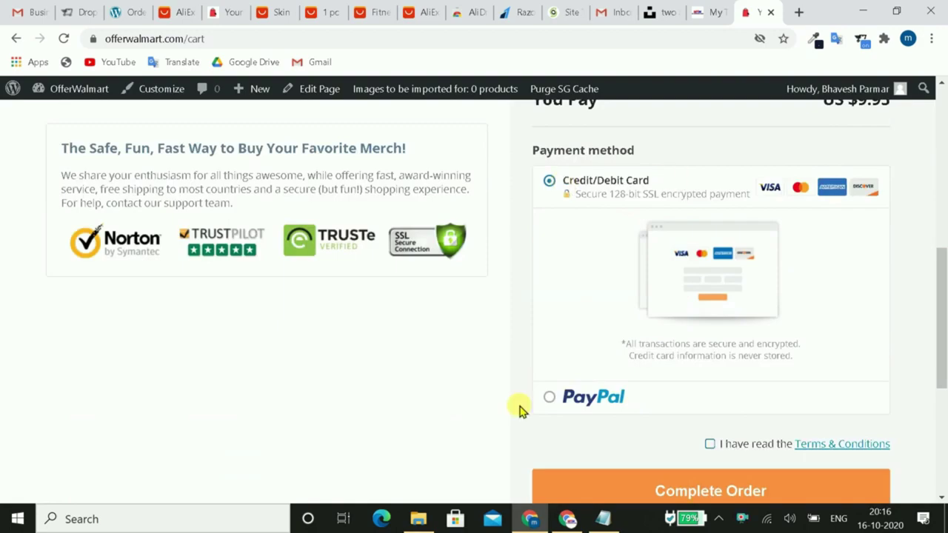
{"action": "left_click", "coordinate": [552, 399]}
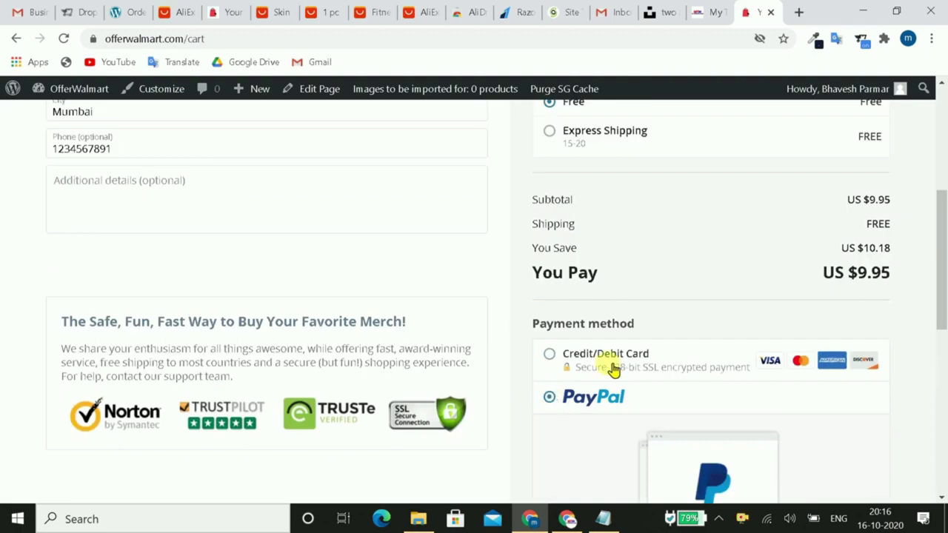
{"action": "scroll", "coordinate": [667, 340], "scroll_direction": "down", "scroll_amount": 4}
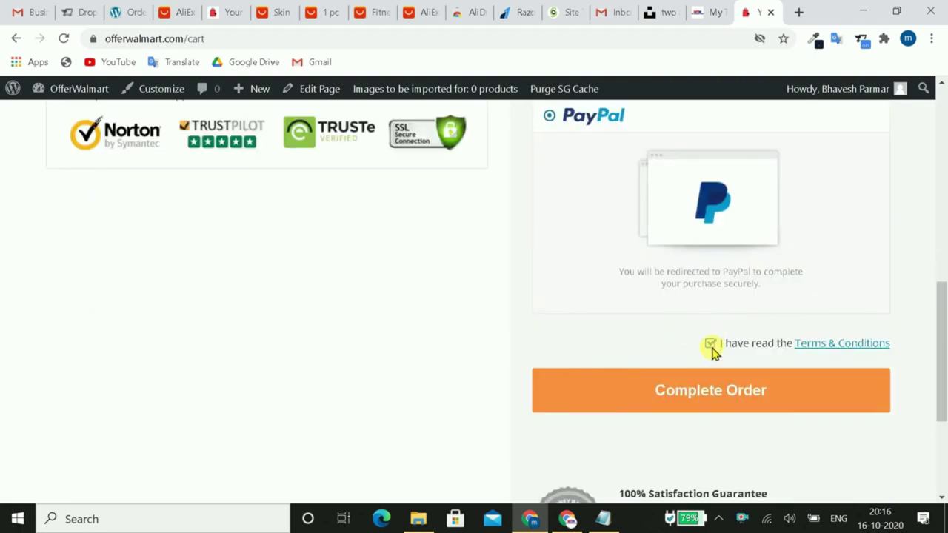
{"action": "left_click", "coordinate": [668, 393]}
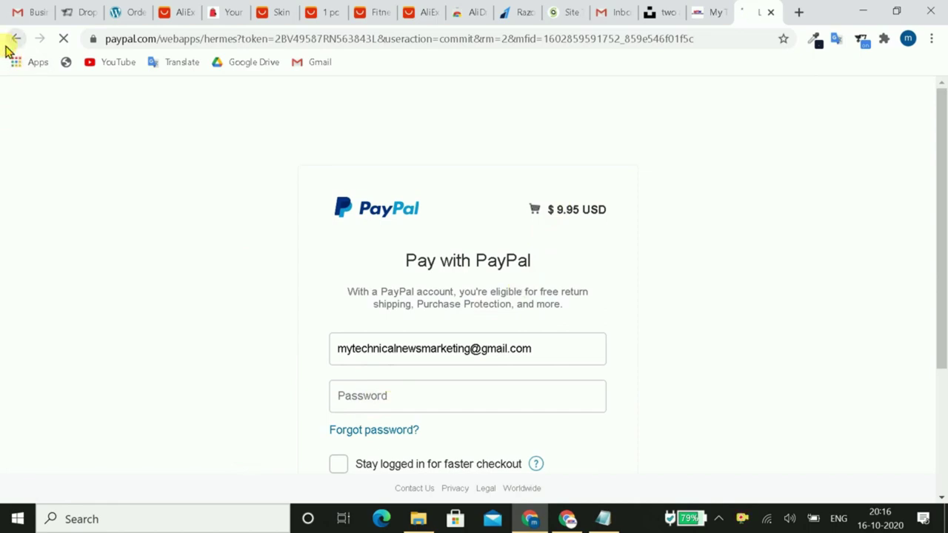
Leave the PayPal login page and return to the OfferWalmart checkout.
{"action": "left_click", "coordinate": [15, 38]}
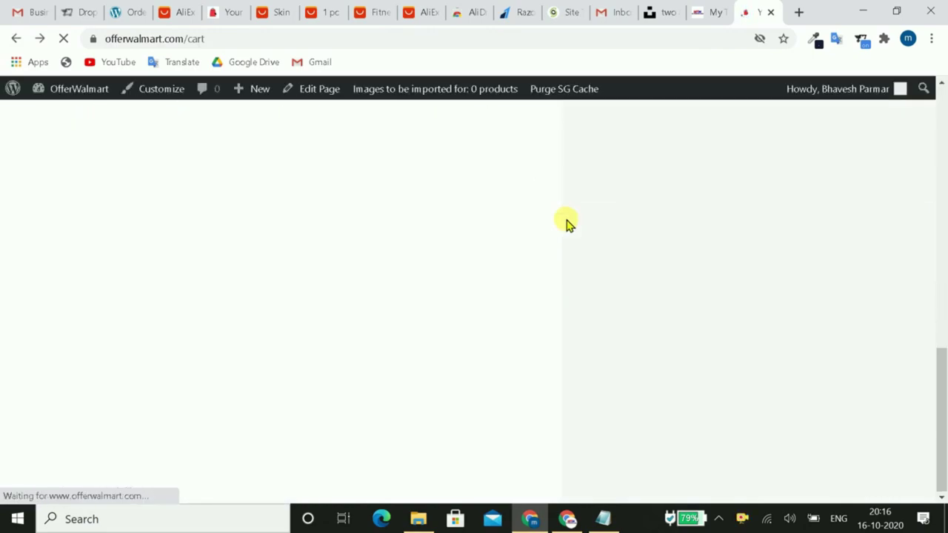
{"action": "scroll", "coordinate": [567, 222], "scroll_direction": "down", "scroll_amount": 1}
{"action": "scroll", "coordinate": [559, 200], "scroll_direction": "up", "scroll_amount": 2}
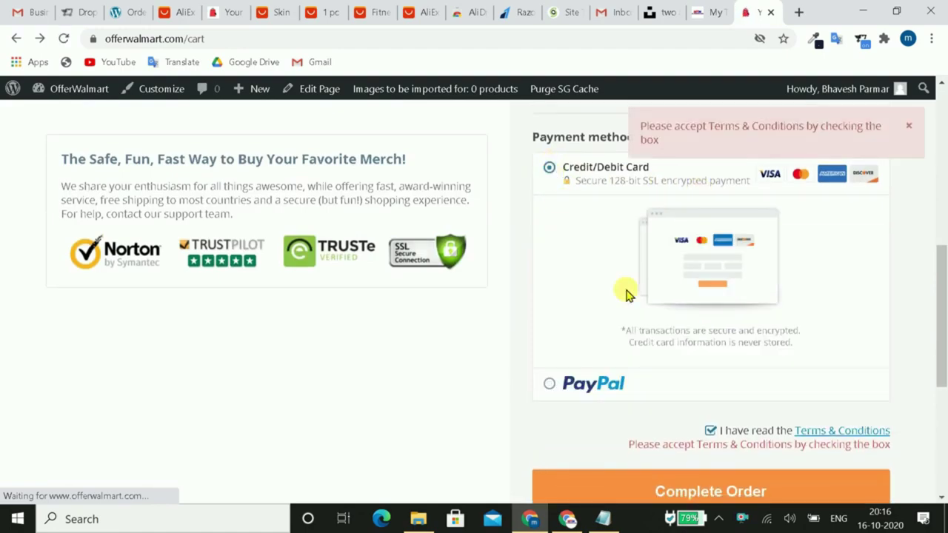
Accept the terms, submit the order for card payment, and start entering the card number.
{"action": "scroll", "coordinate": [637, 319], "scroll_direction": "down", "scroll_amount": 1}
{"action": "left_click", "coordinate": [709, 371]}
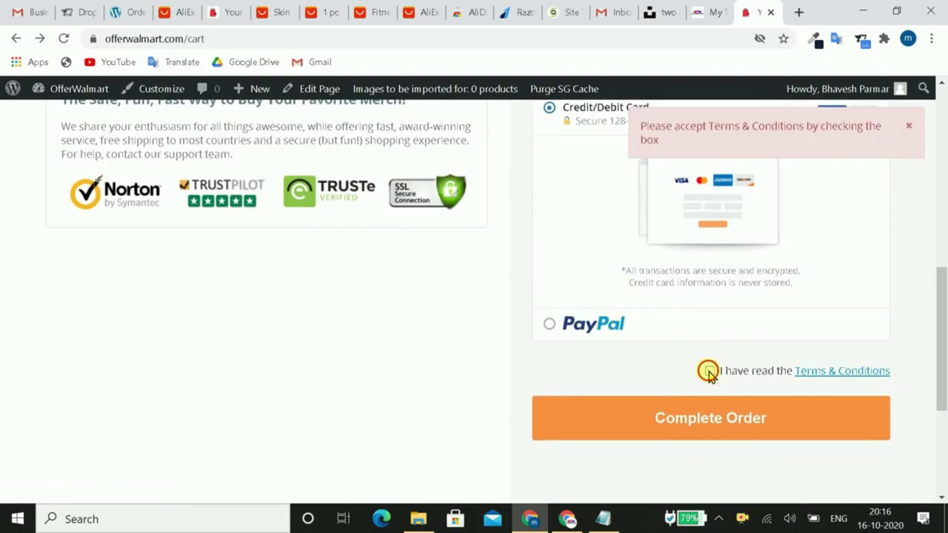
{"action": "left_click", "coordinate": [679, 404]}
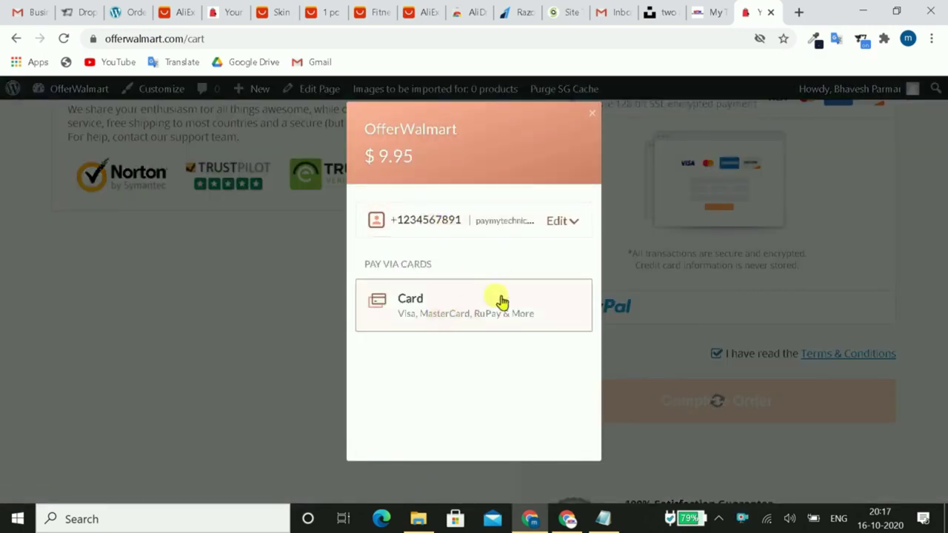
{"action": "left_click", "coordinate": [461, 313]}
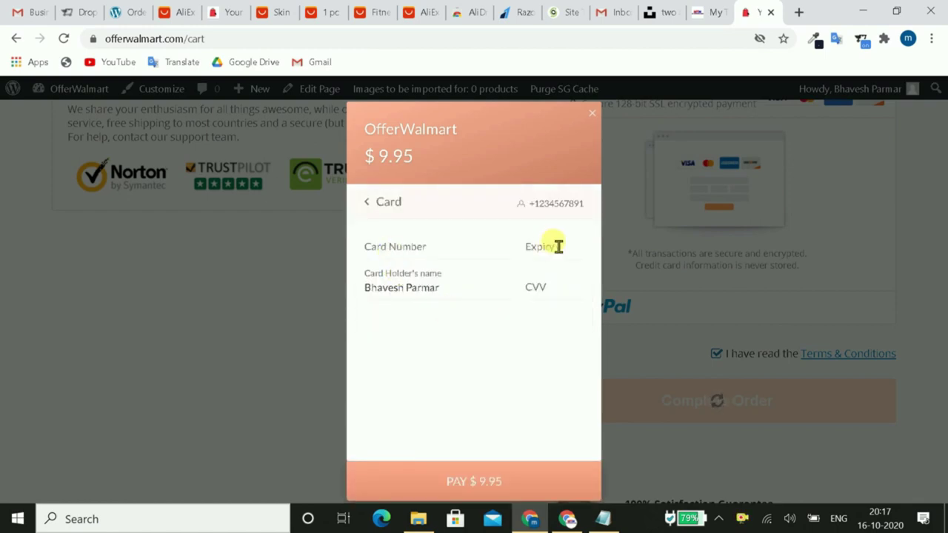
{"action": "left_click", "coordinate": [434, 251]}
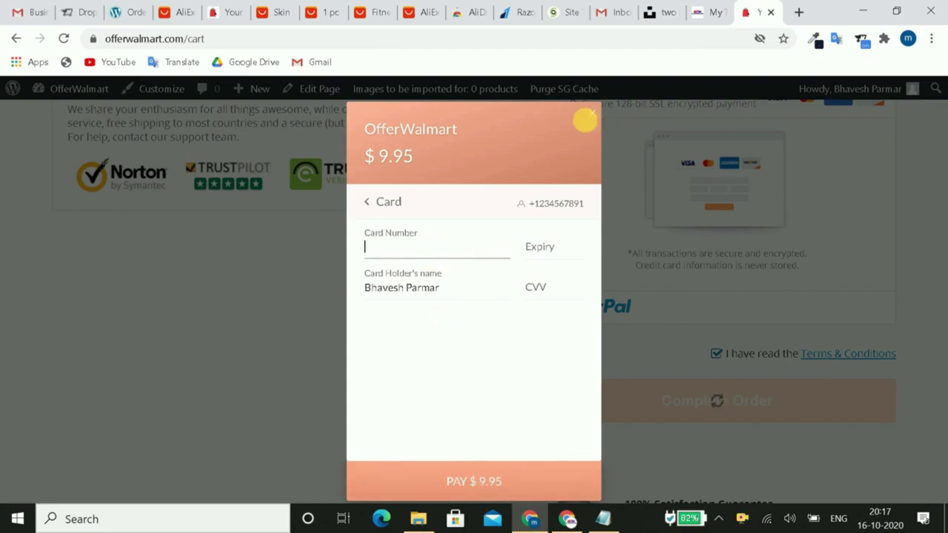
Close the card payment form without paying and switch to the AliDropship Orders admin page.
{"action": "left_click", "coordinate": [592, 113]}
{"action": "scroll", "coordinate": [641, 199], "scroll_direction": "up", "scroll_amount": 5}
{"action": "scroll", "coordinate": [638, 196], "scroll_direction": "up", "scroll_amount": 2}
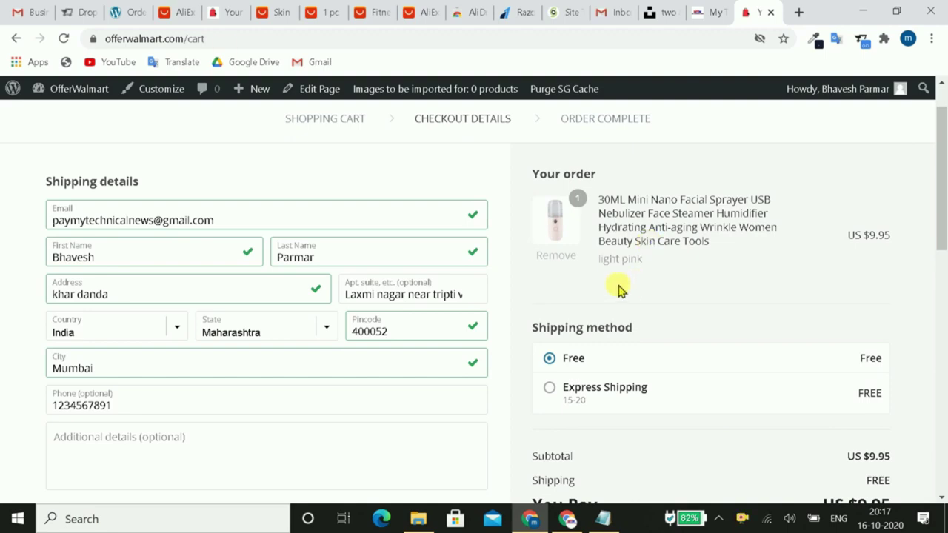
{"action": "left_click", "coordinate": [118, 10]}
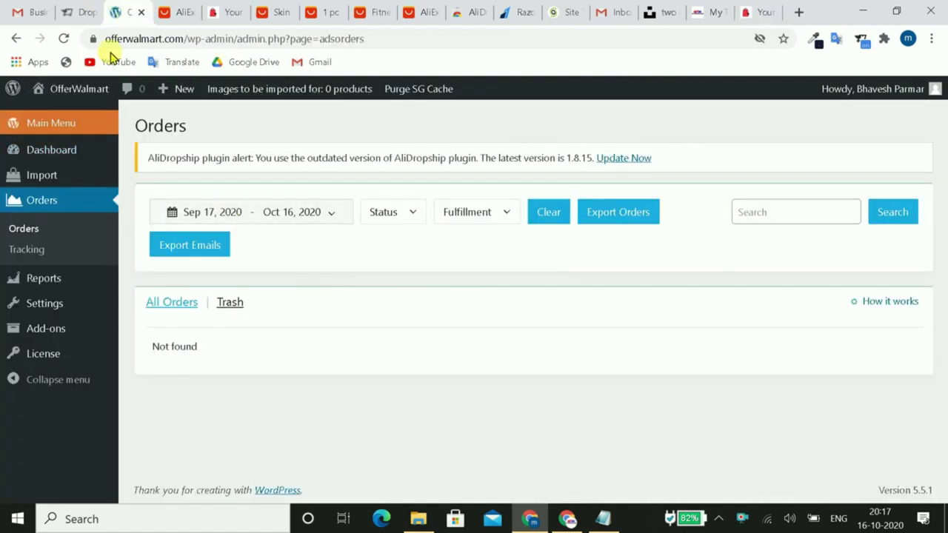
Reload the orders list and open the new Credit/Debit card order for the $9.95 facial sprayer.
{"action": "left_click", "coordinate": [65, 39]}
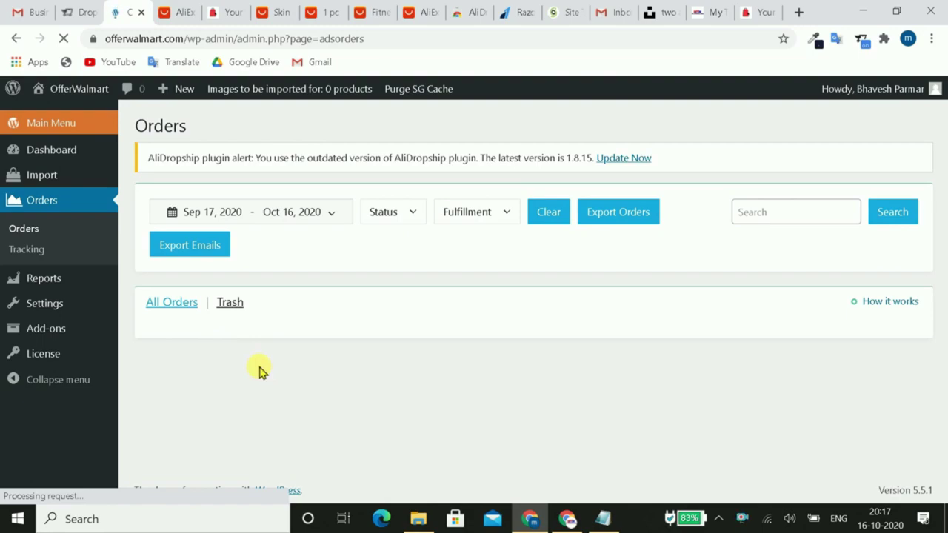
{"action": "scroll", "coordinate": [263, 372], "scroll_direction": "down", "scroll_amount": 2}
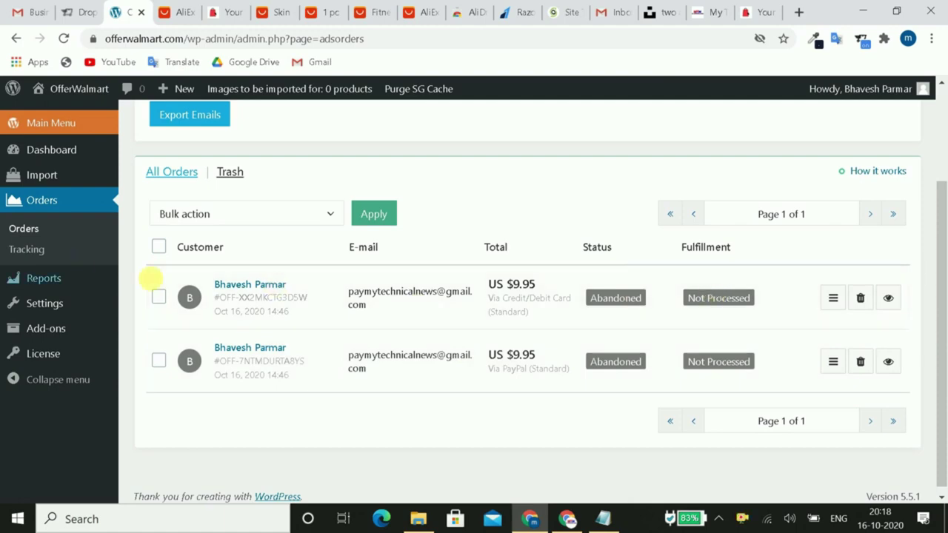
{"action": "left_click", "coordinate": [231, 289]}
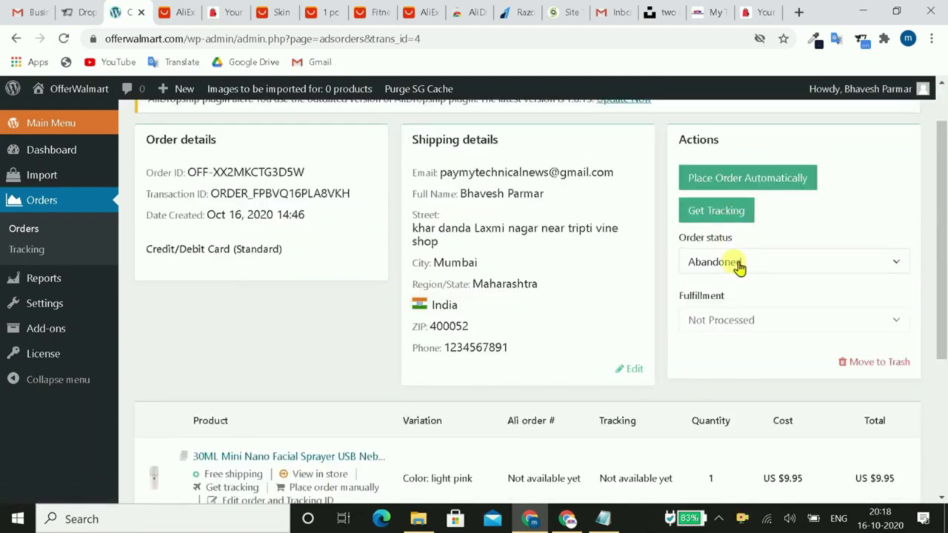
Set the order status to Paid and fulfillment to Processed, then review the shipping details.
{"action": "left_click", "coordinate": [739, 266]}
{"action": "left_click", "coordinate": [734, 395]}
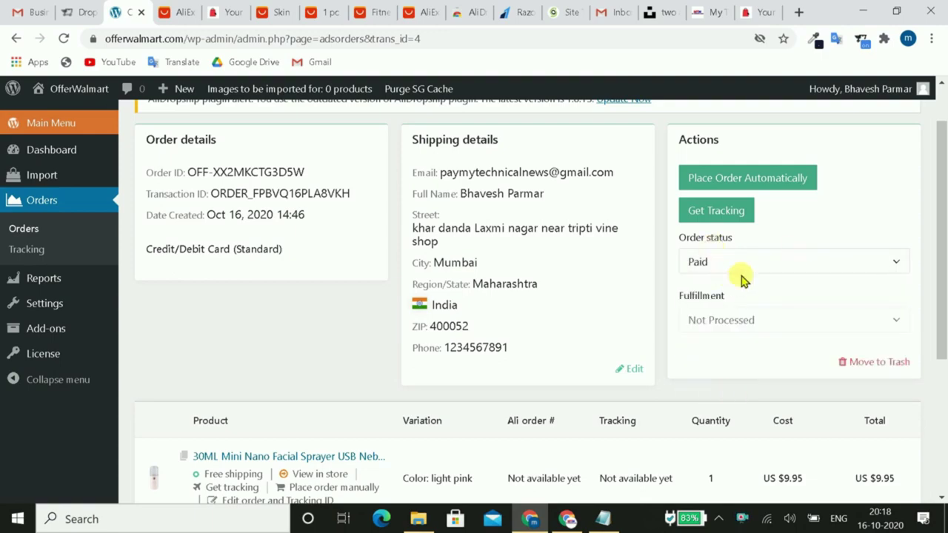
{"action": "left_click", "coordinate": [751, 324]}
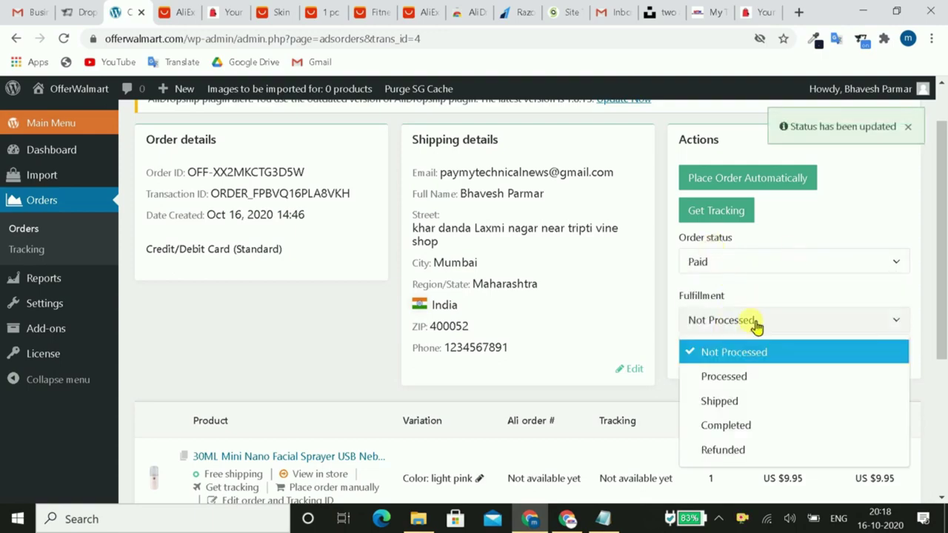
{"action": "left_click", "coordinate": [738, 376]}
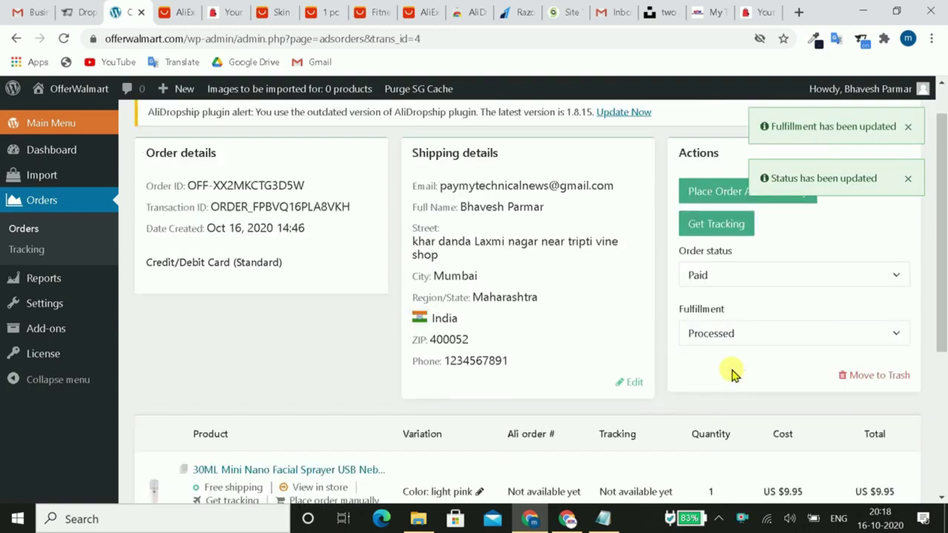
{"action": "scroll", "coordinate": [690, 319], "scroll_direction": "down", "scroll_amount": 4}
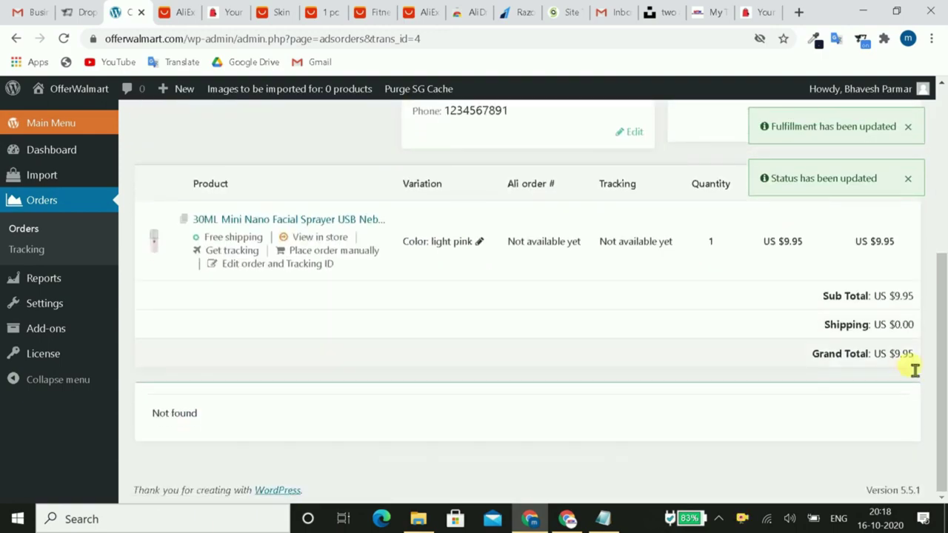
{"action": "scroll", "coordinate": [725, 291], "scroll_direction": "up", "scroll_amount": 2}
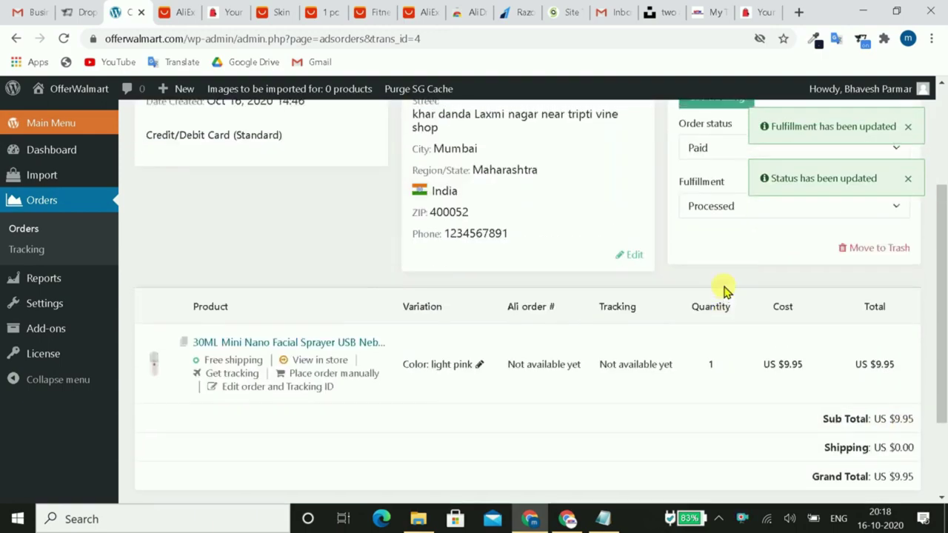
{"action": "scroll", "coordinate": [724, 290], "scroll_direction": "up", "scroll_amount": 2}
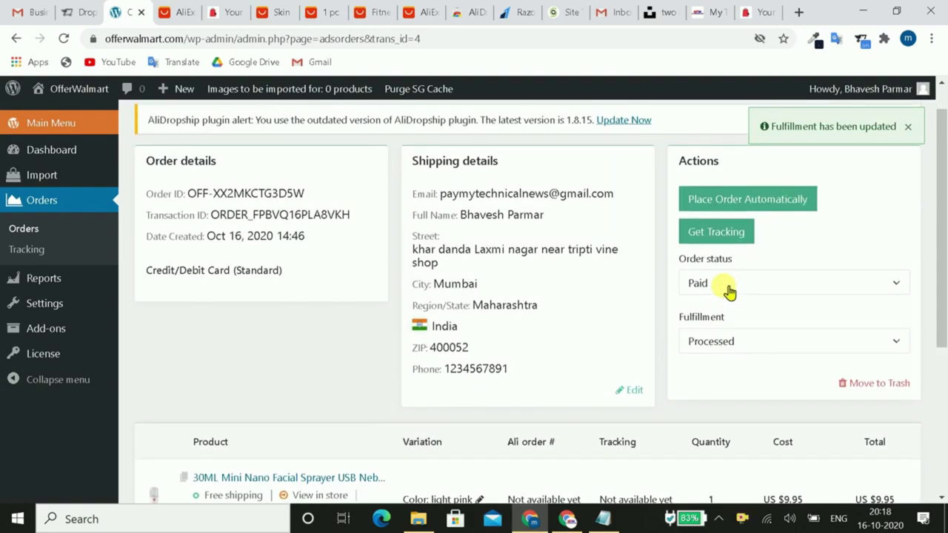
{"action": "left_click_drag", "start_coordinate": [441, 194], "coordinate": [536, 392]}
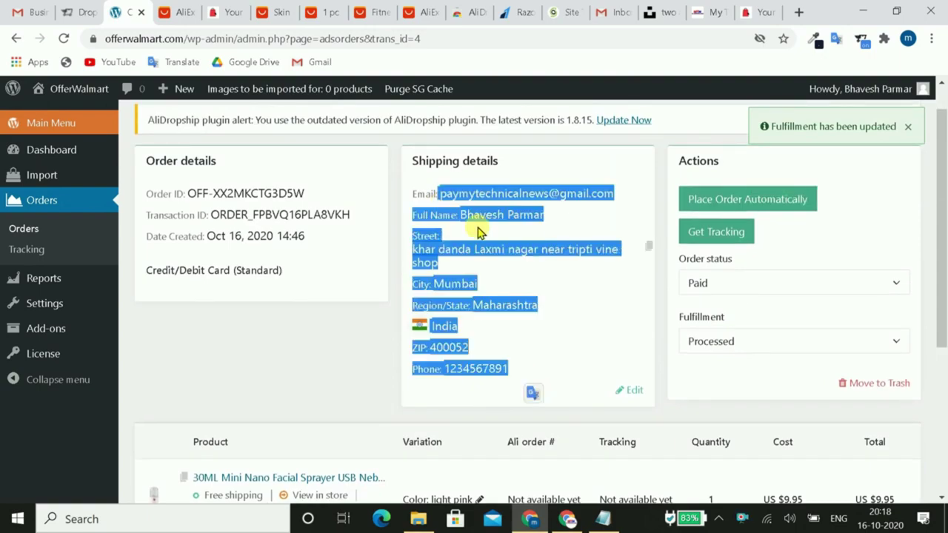
{"action": "left_click", "coordinate": [535, 306]}
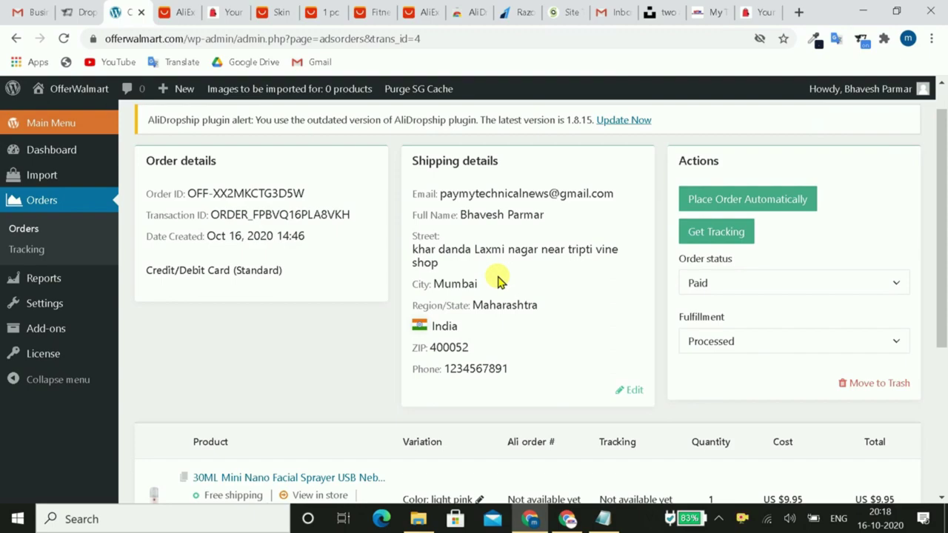
Send the order to AliExpress with Place Order Automatically.
{"action": "left_click", "coordinate": [754, 198]}
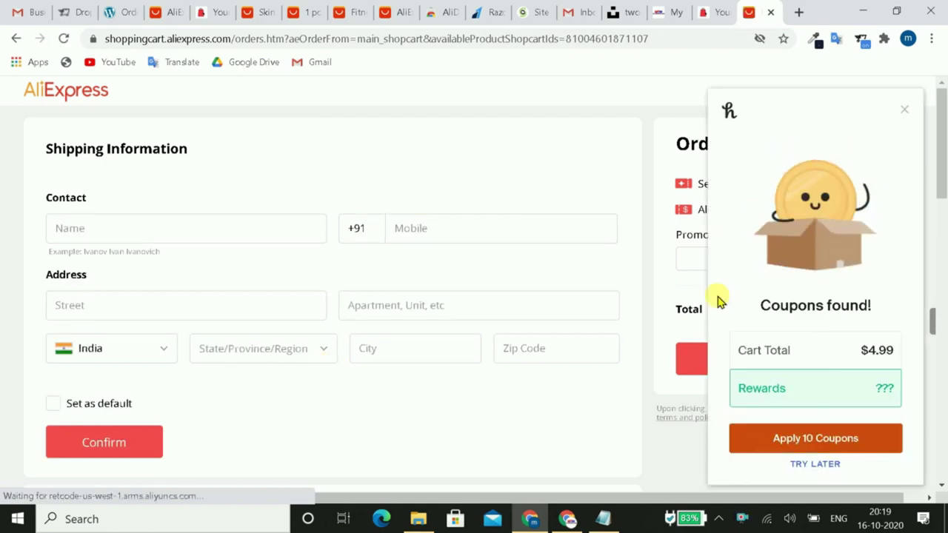
Dismiss the Honey popup, reach the card number field at checkout, then return to the store admin.
{"action": "left_click", "coordinate": [909, 110]}
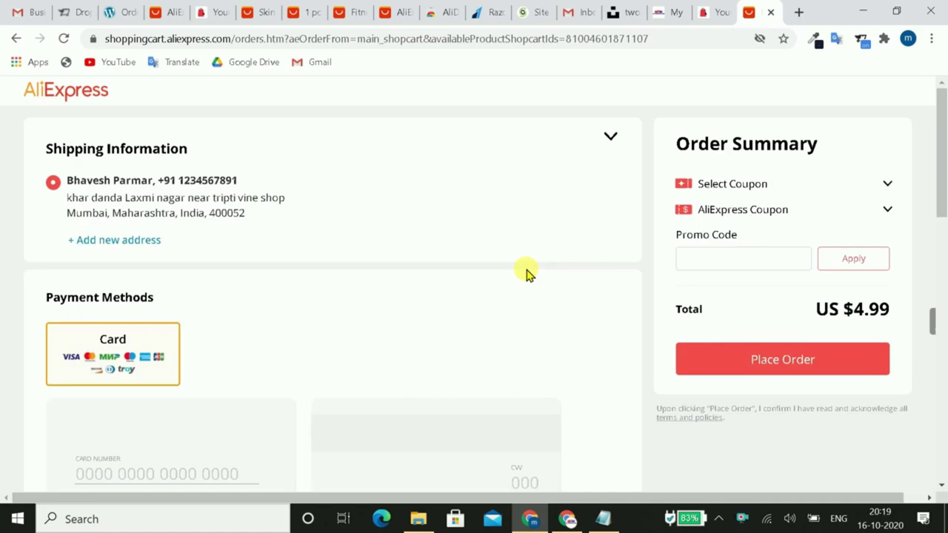
{"action": "scroll", "coordinate": [526, 274], "scroll_direction": "down", "scroll_amount": 3}
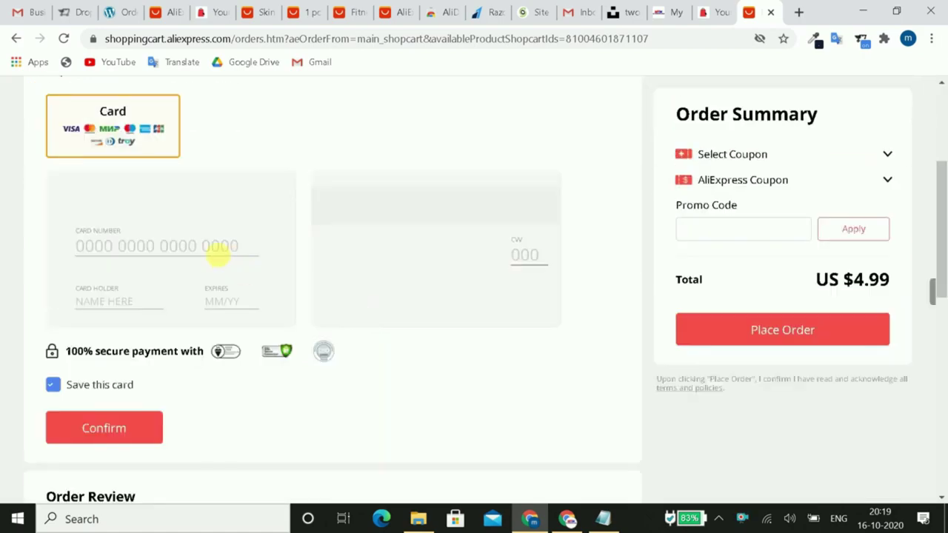
{"action": "left_click", "coordinate": [210, 253]}
{"action": "left_click", "coordinate": [110, 11]}
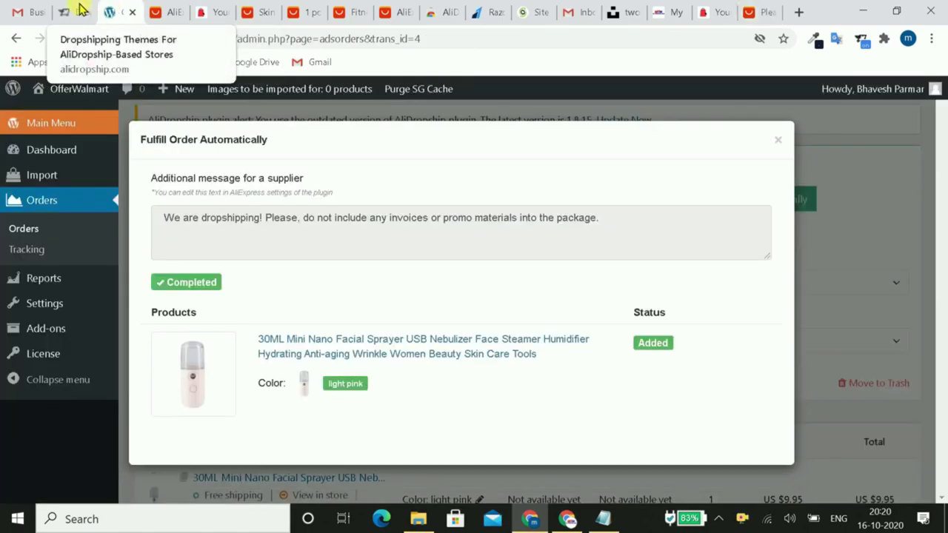